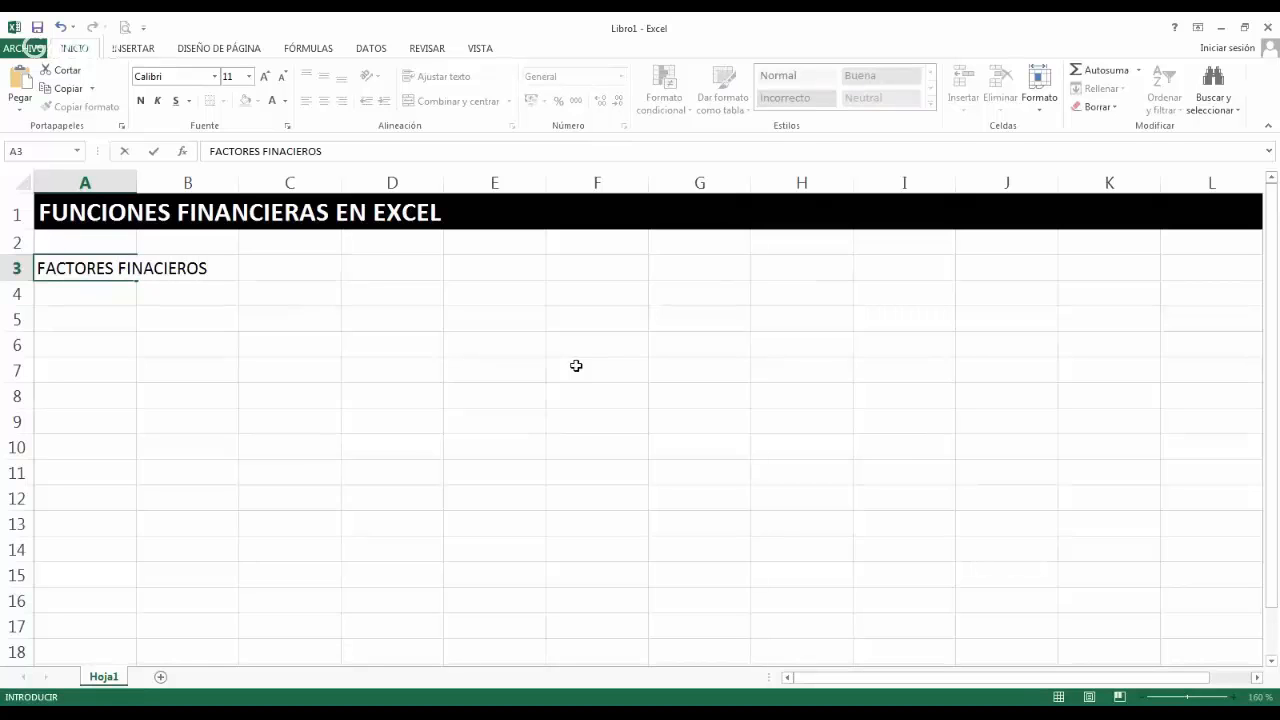
Enter the heading in cell A3 and correct its spelling to "FACTORES FINANCIEROS".
key(Return)
key(Return)
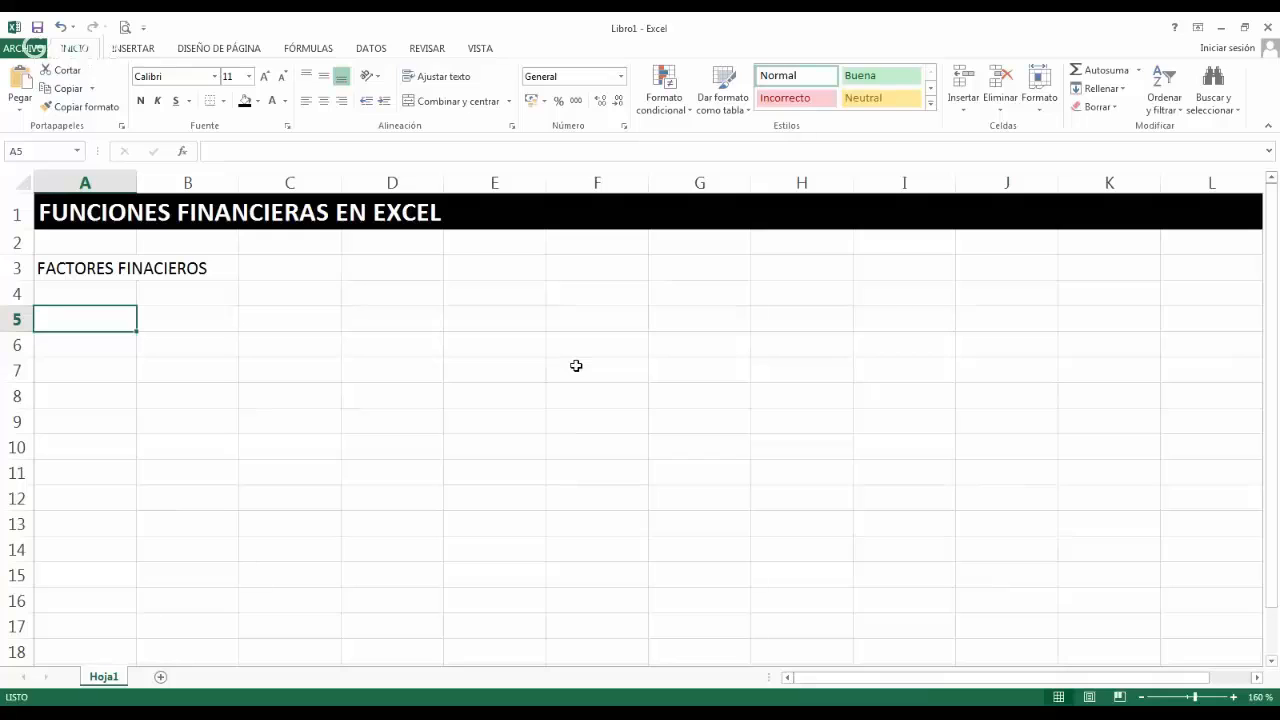
click(120, 265)
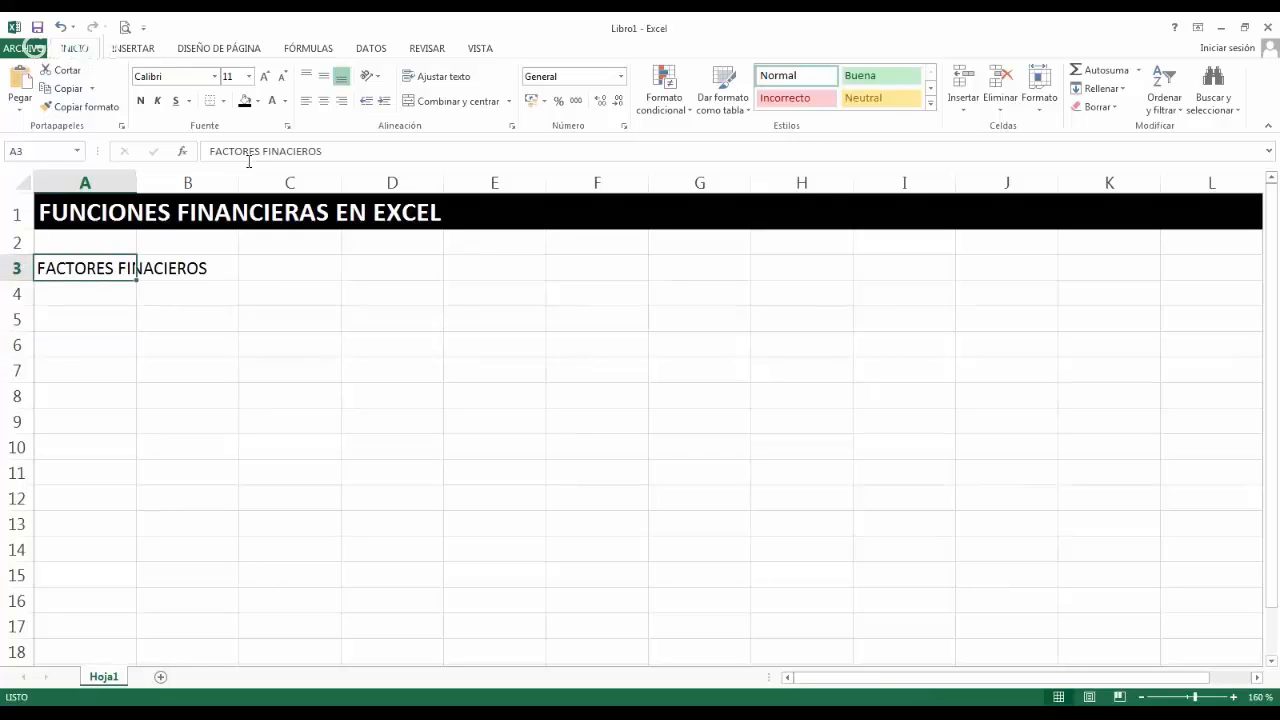
click(288, 151)
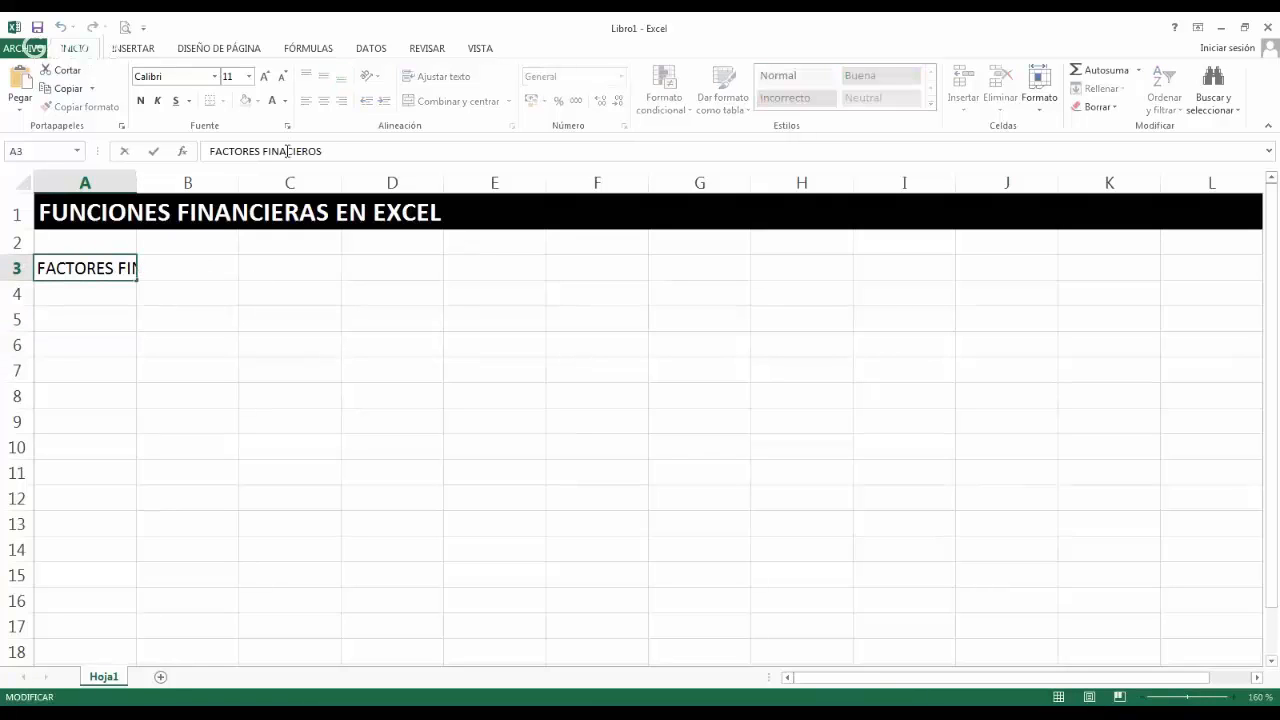
text(N)
Enter the subheading "FACTOR DE RECUPERACION DE CAPITAL" in cell A5.
click(115, 310)
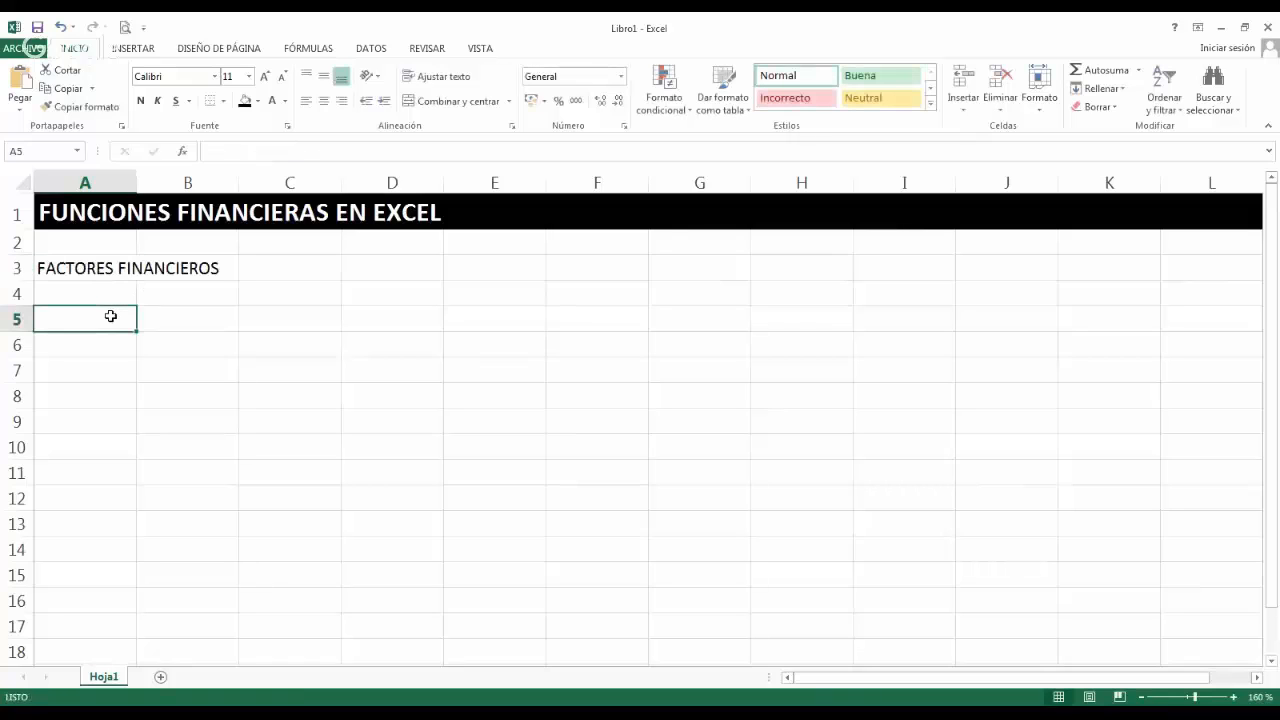
text(FACTOR)
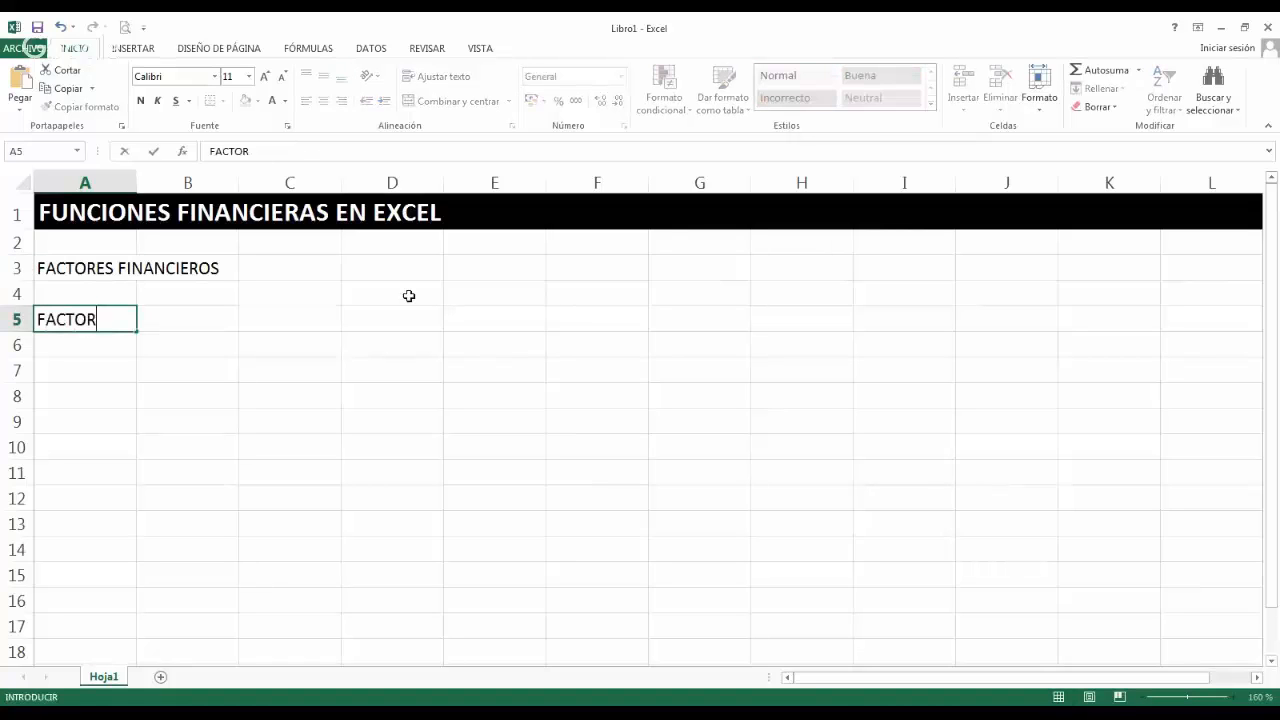
text( DE RECUP)
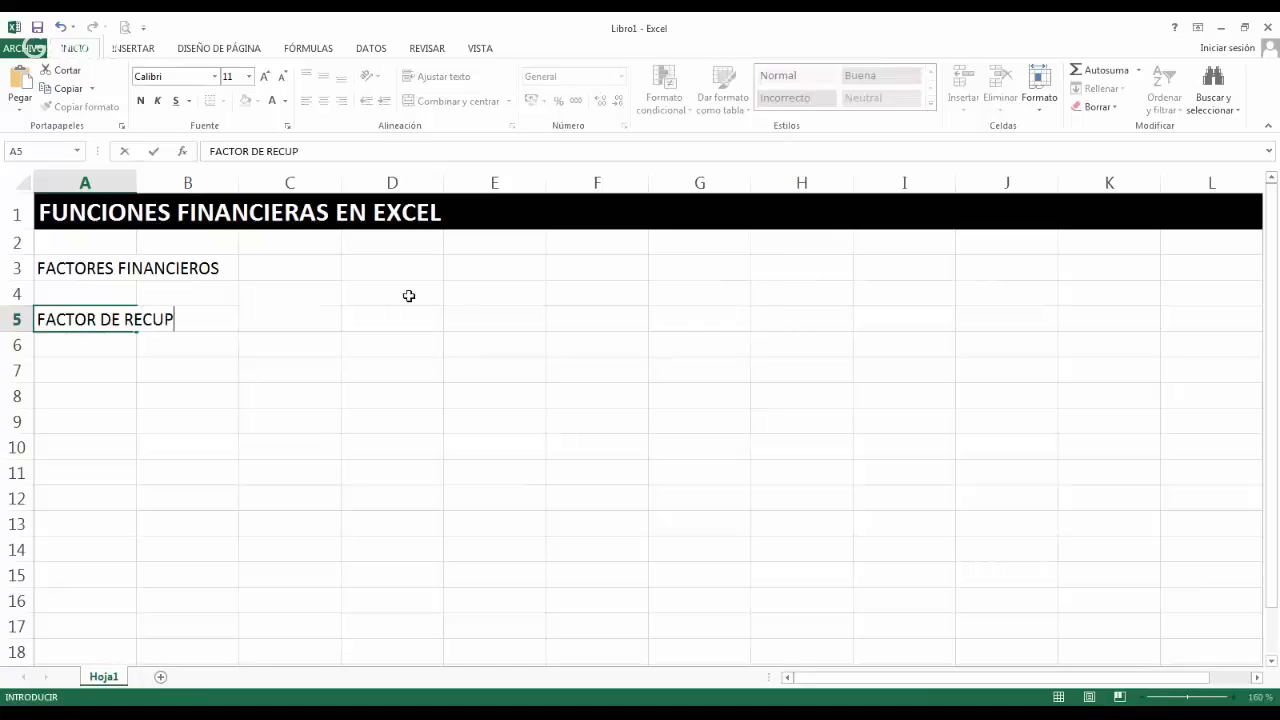
text(ERACION )
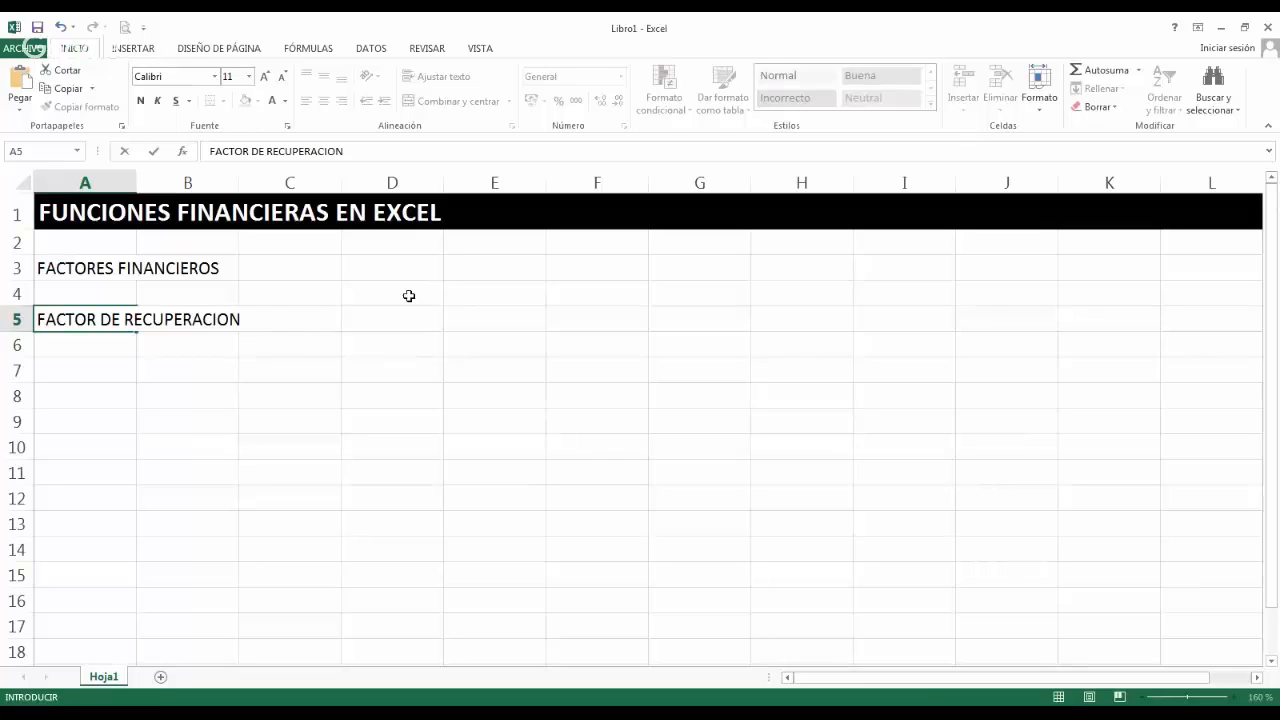
text(DE CAPITAL)
key(Return)
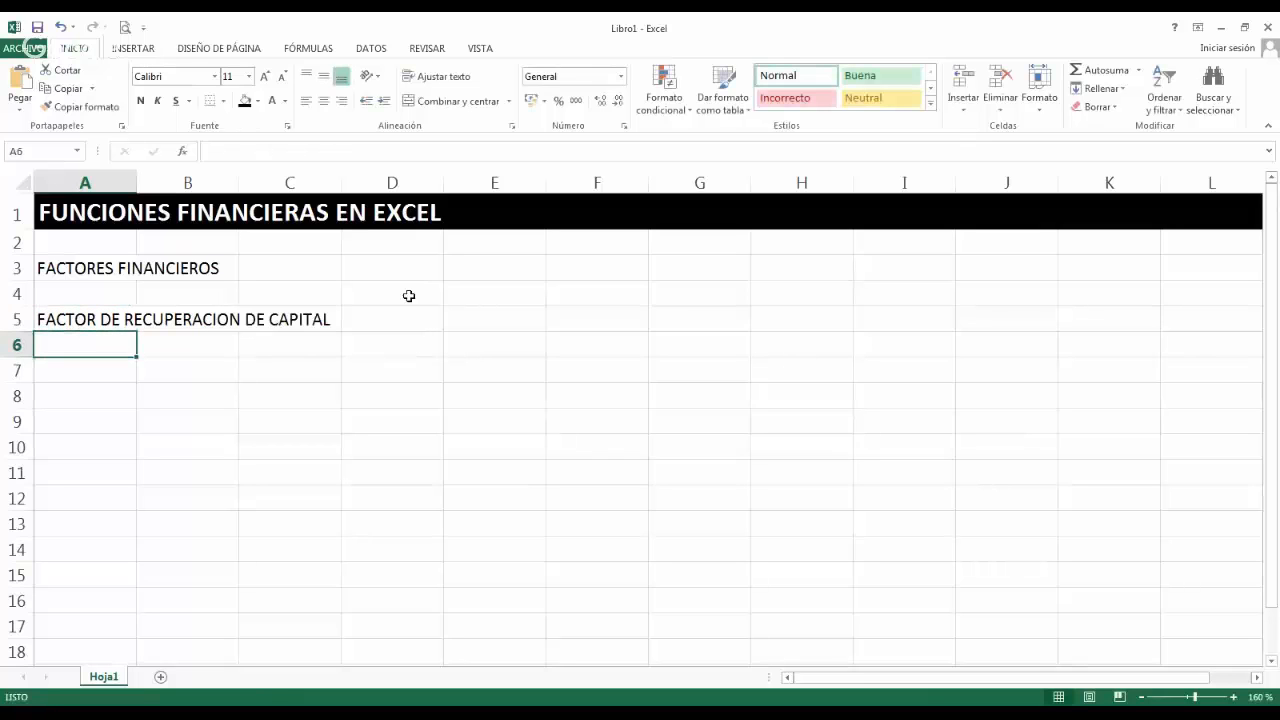
Format the subheading in cell A5 as bold and underlined with a red font colour.
click(47, 325)
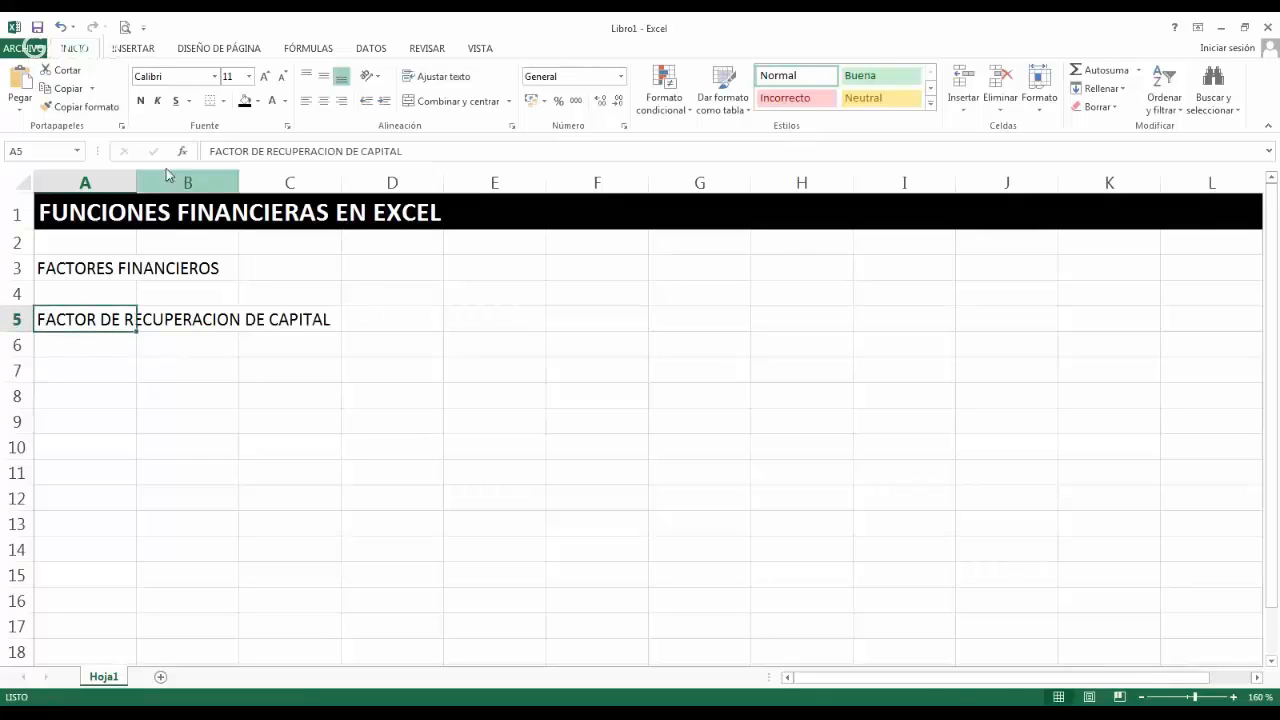
click(140, 100)
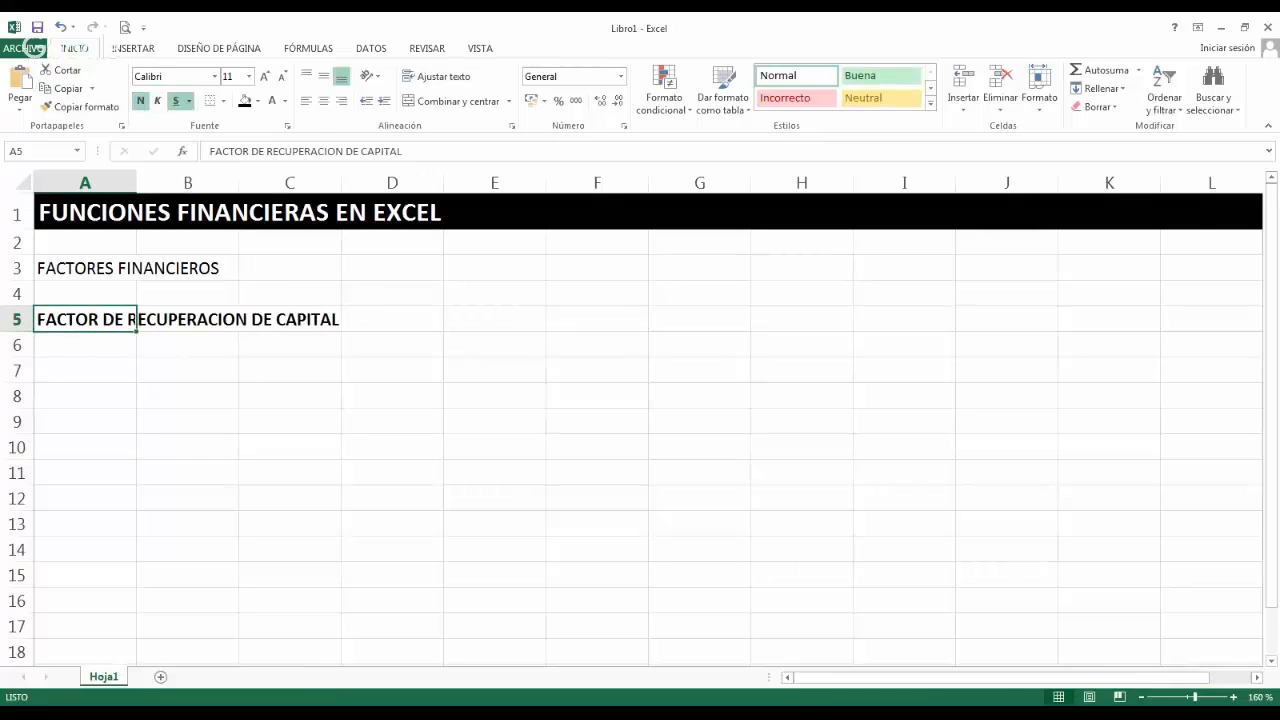
click(175, 100)
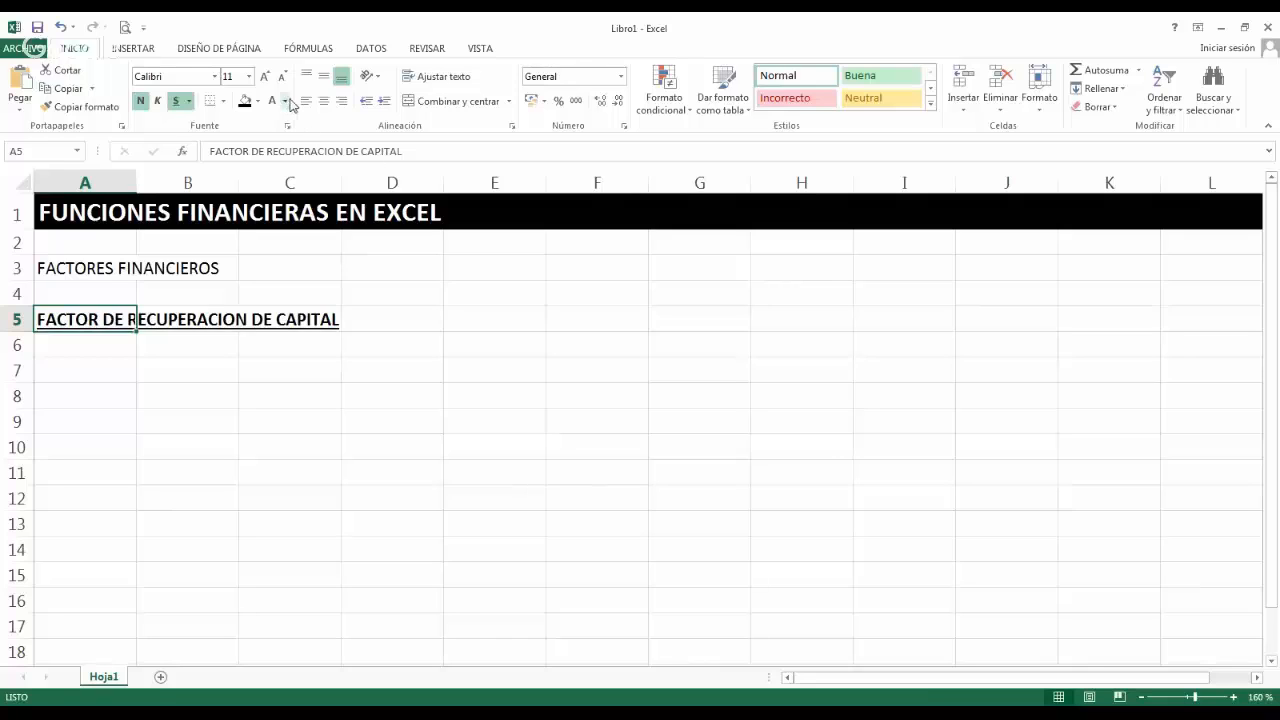
click(271, 100)
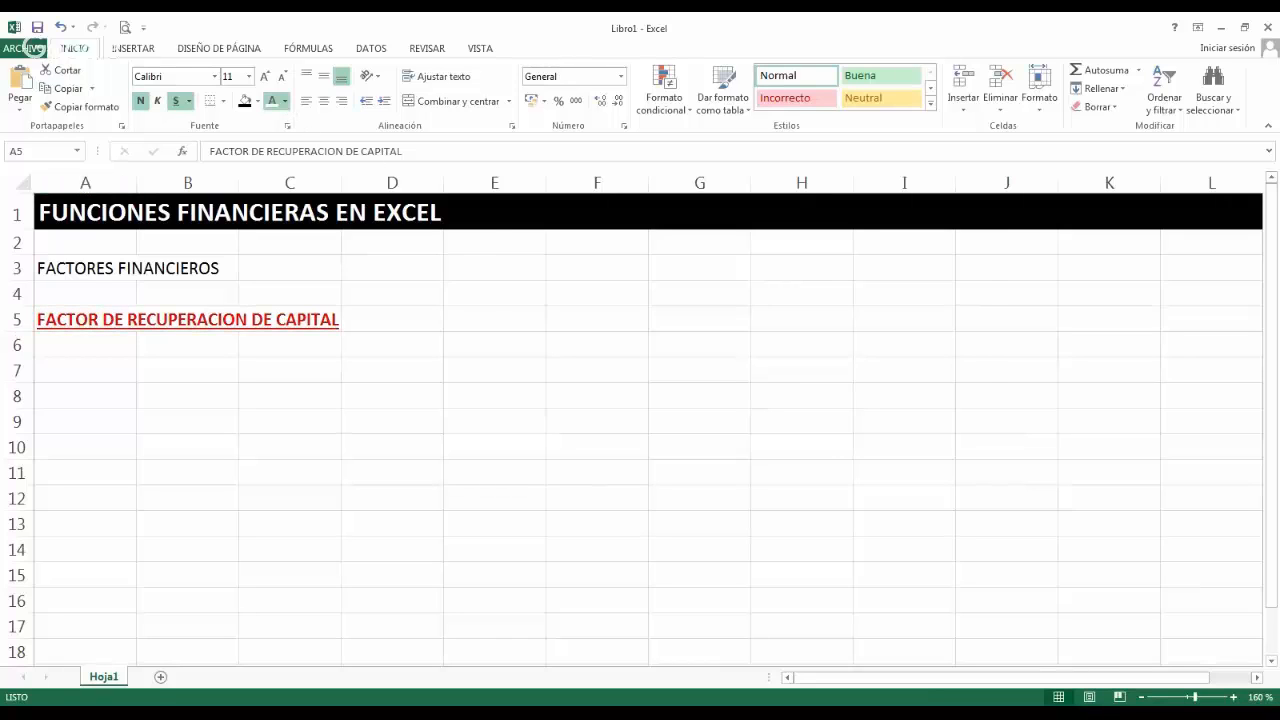
Enter the label "FUNCION PAGO" in cell A7.
click(122, 370)
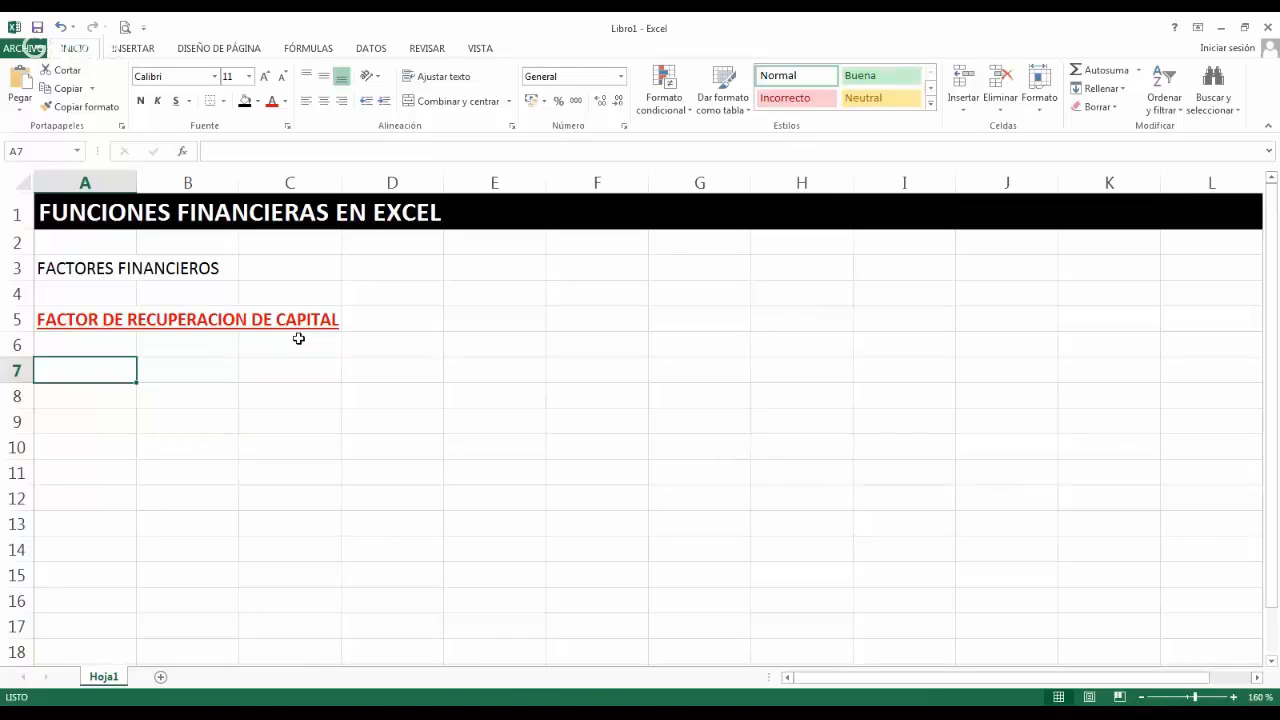
text(FUNCION)
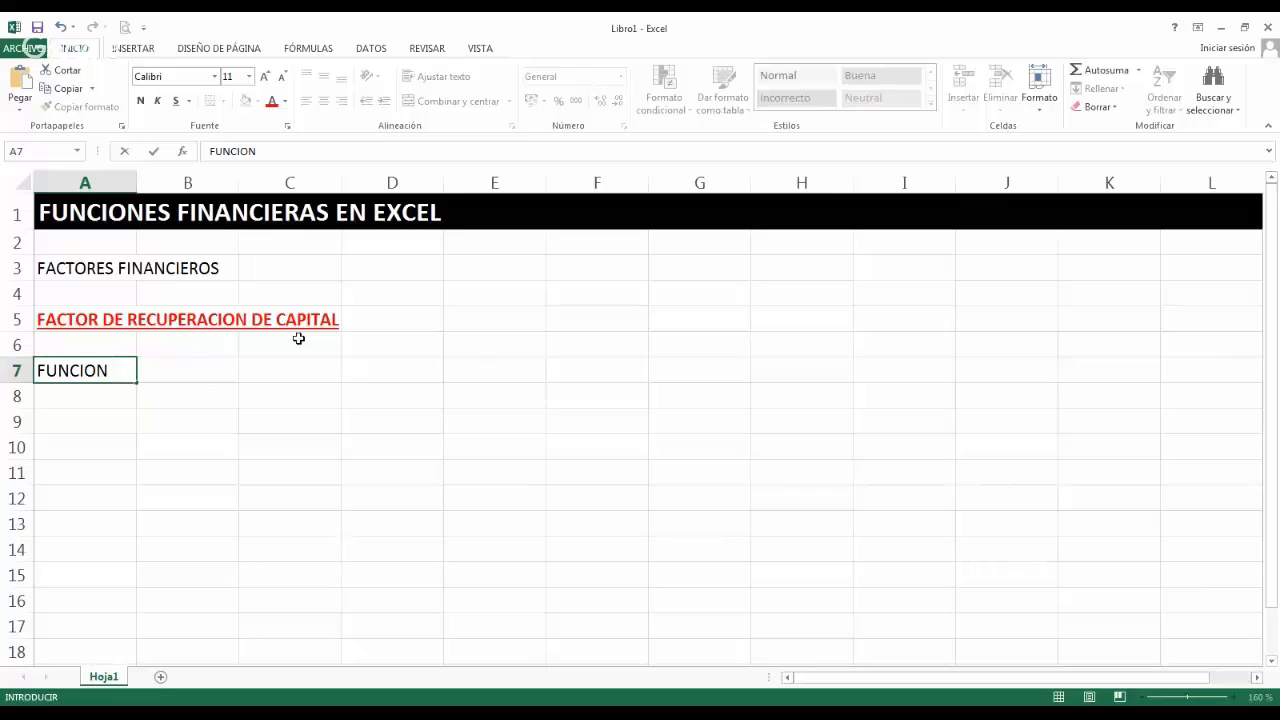
text( PAGO)
key(Return)
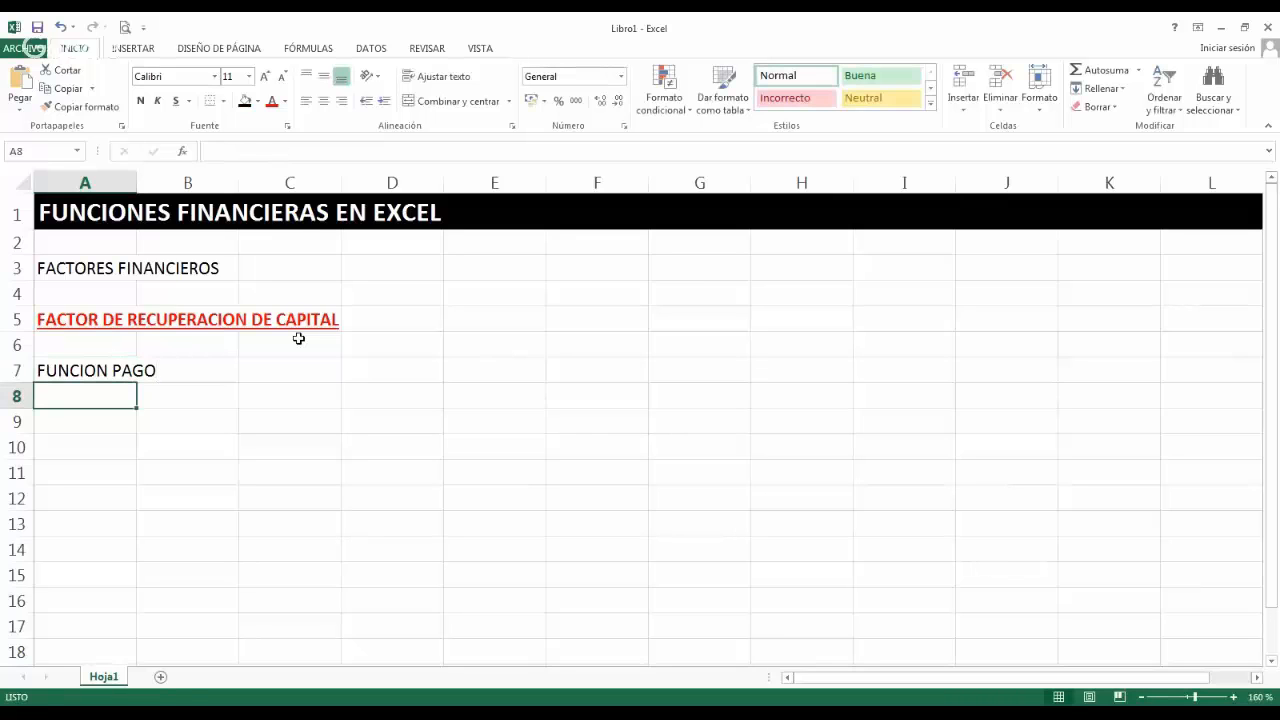
Make the "FUNCION PAGO" label in cell A7 bold and light blue.
click(76, 372)
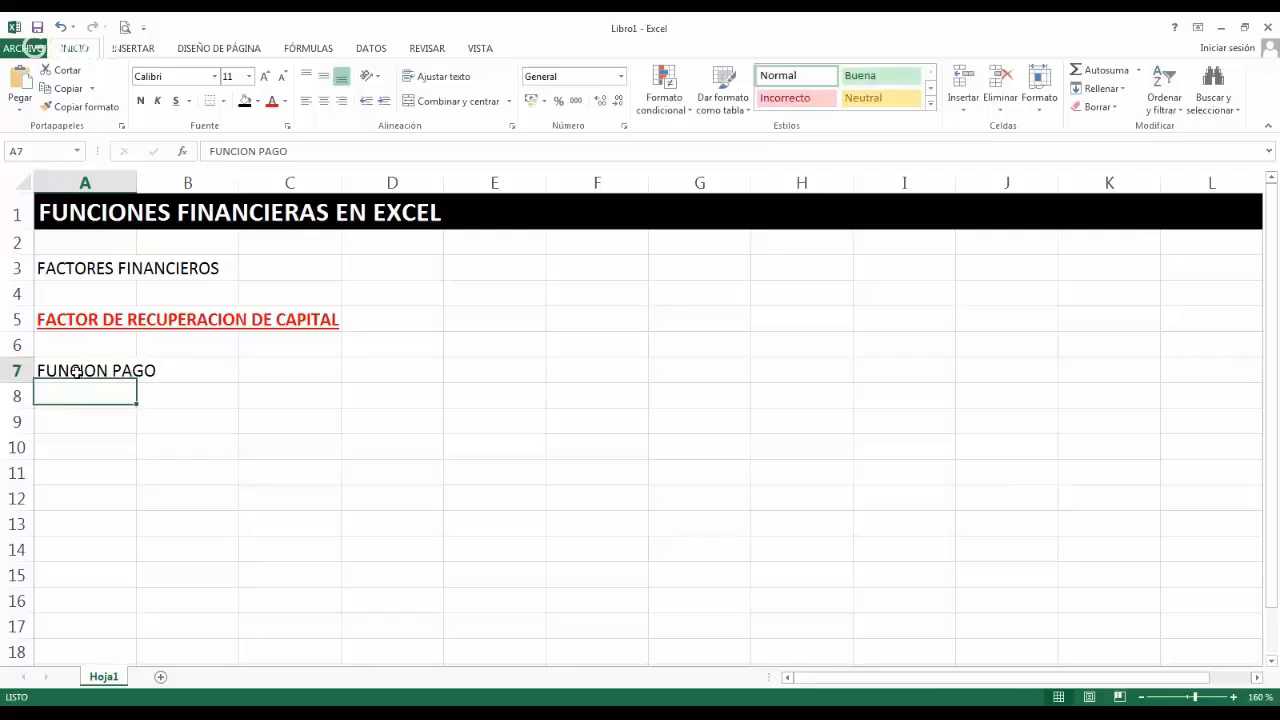
click(141, 102)
click(284, 103)
click(339, 160)
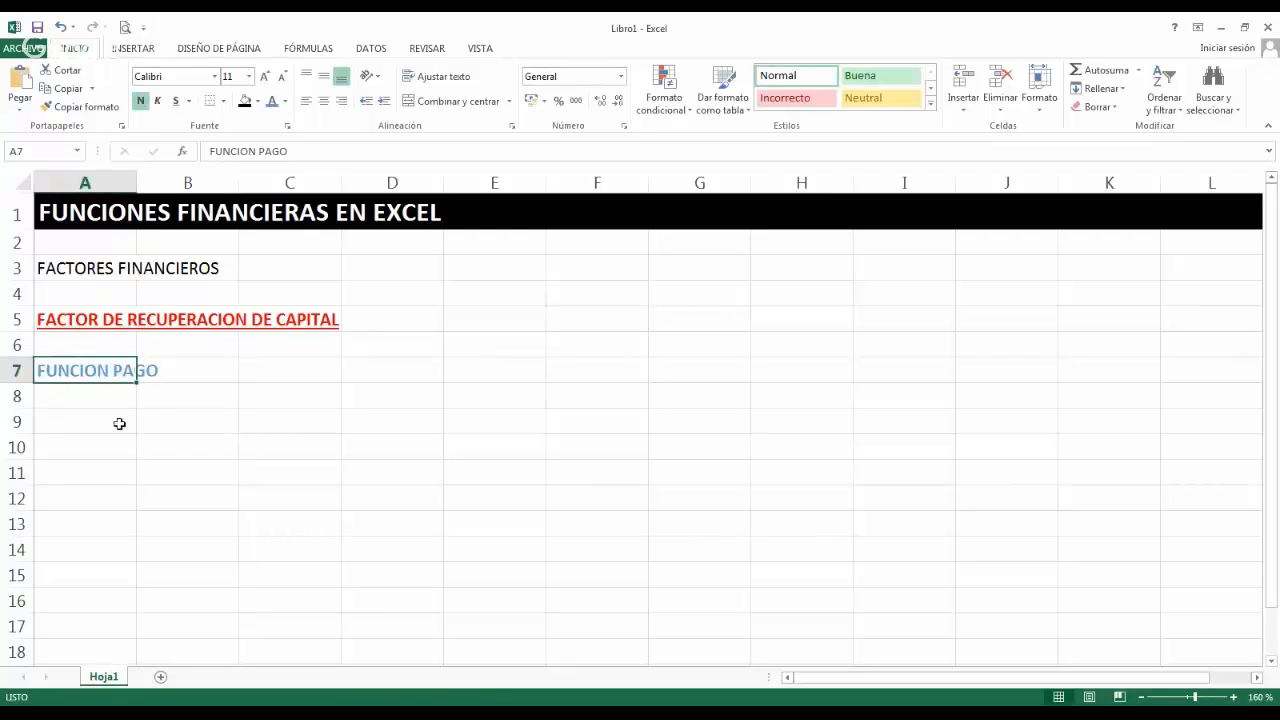
Enter the description "CONVERTIR UN CAPITAL INICIAL EN UNA SERIE DE CUOTAS CONSTANTES Y UNIFORMES." in cell A9.
click(120, 423)
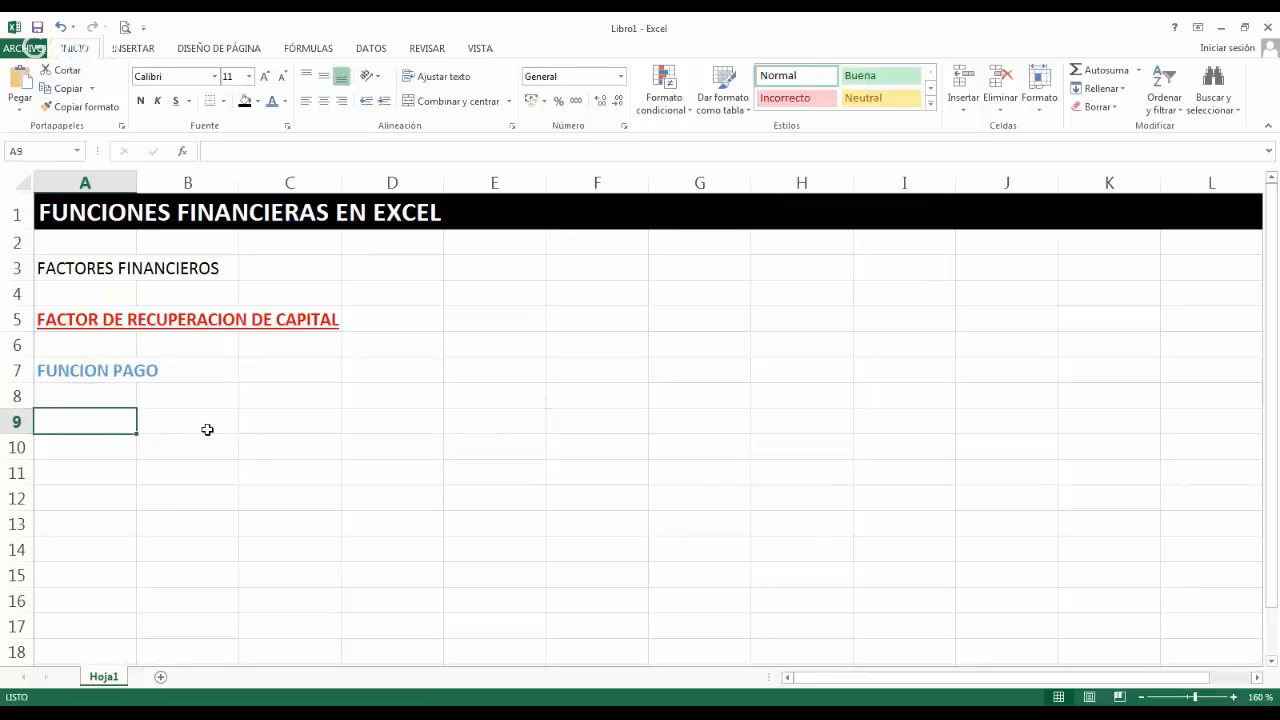
text(CONVERTIR UN CAPITAL IN)
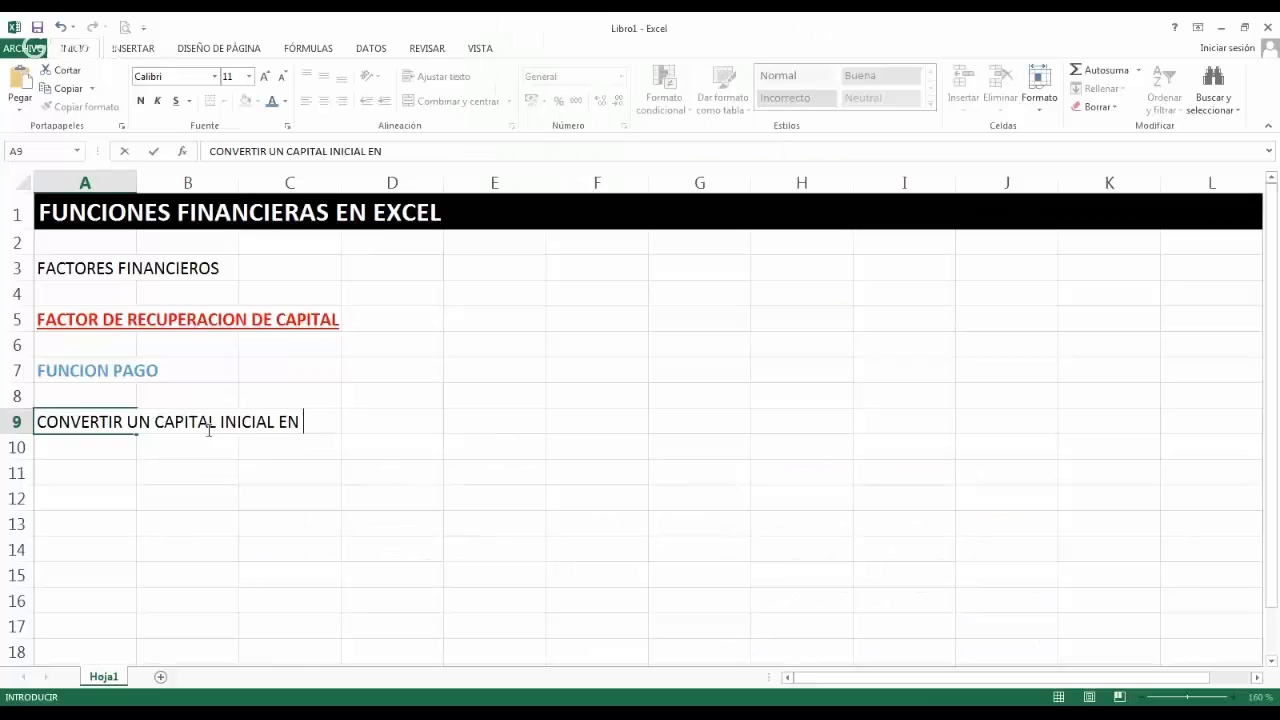
text(UNA S)
text(ERIE DE CUOT)
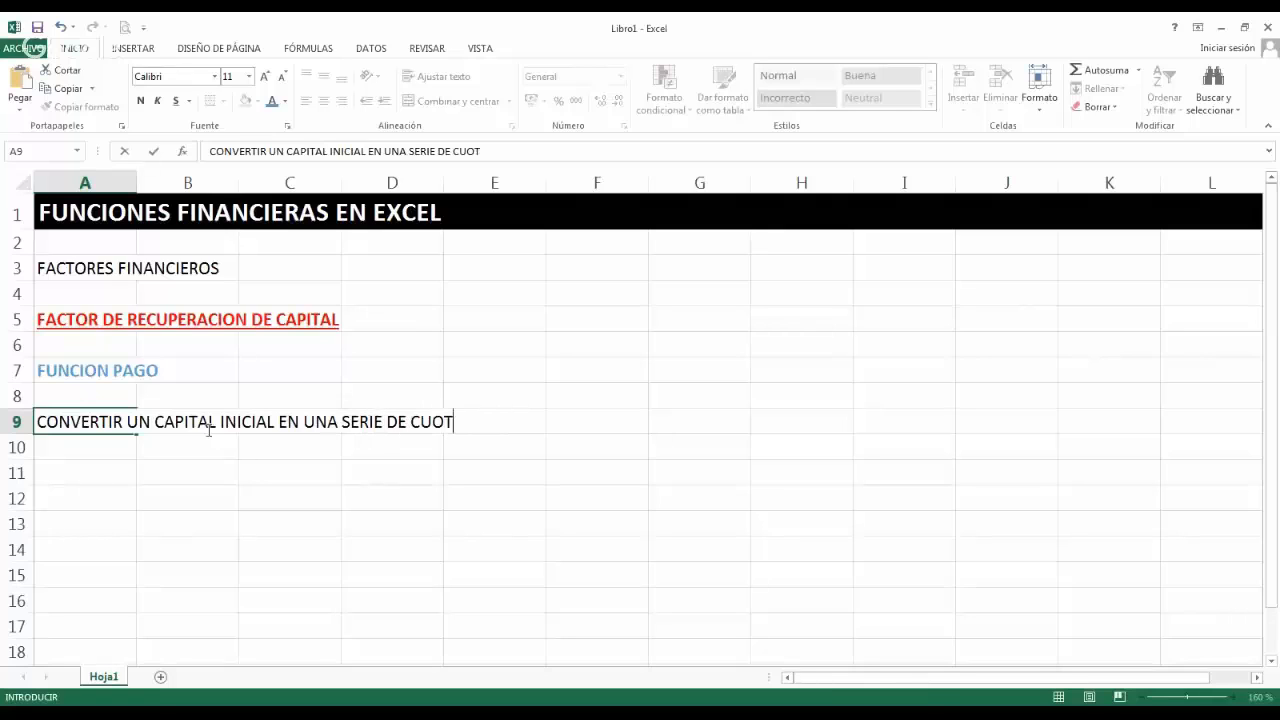
text(AS CONT)
key(BackSpace)
text(A)
key(BackSpace)
text(STANTES )
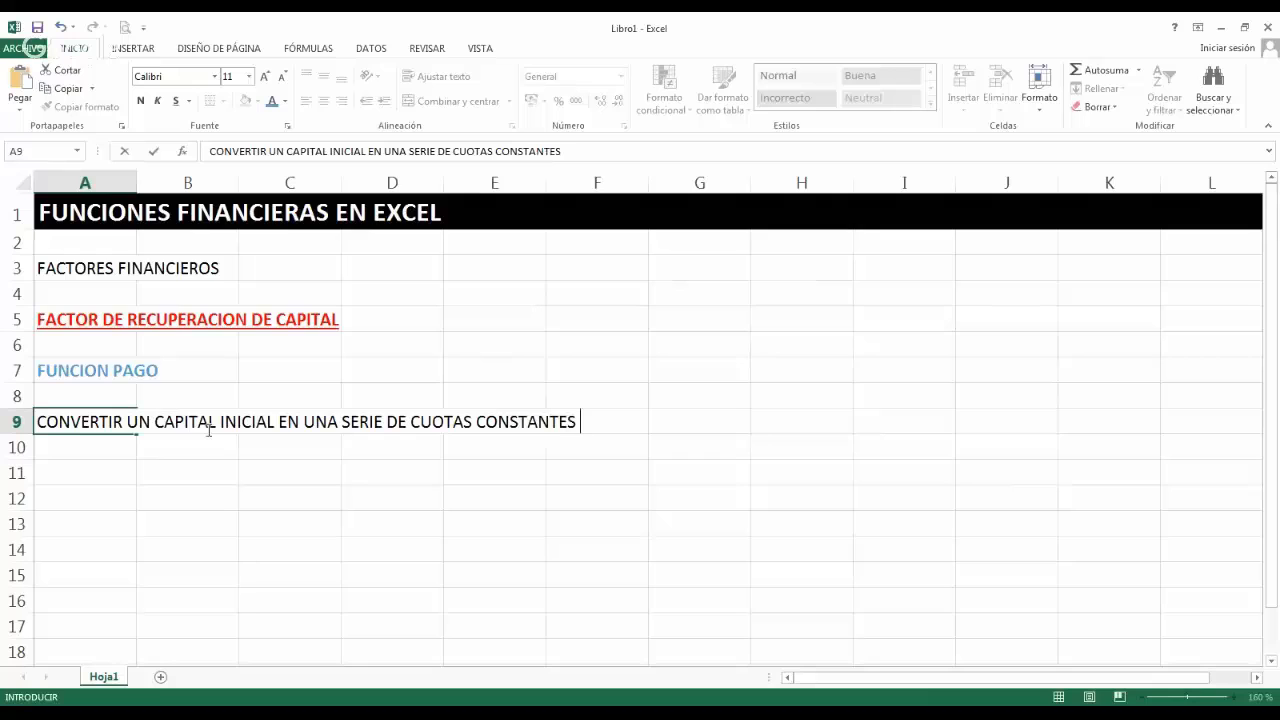
text(Y UNIFORMES.)
key(Return)
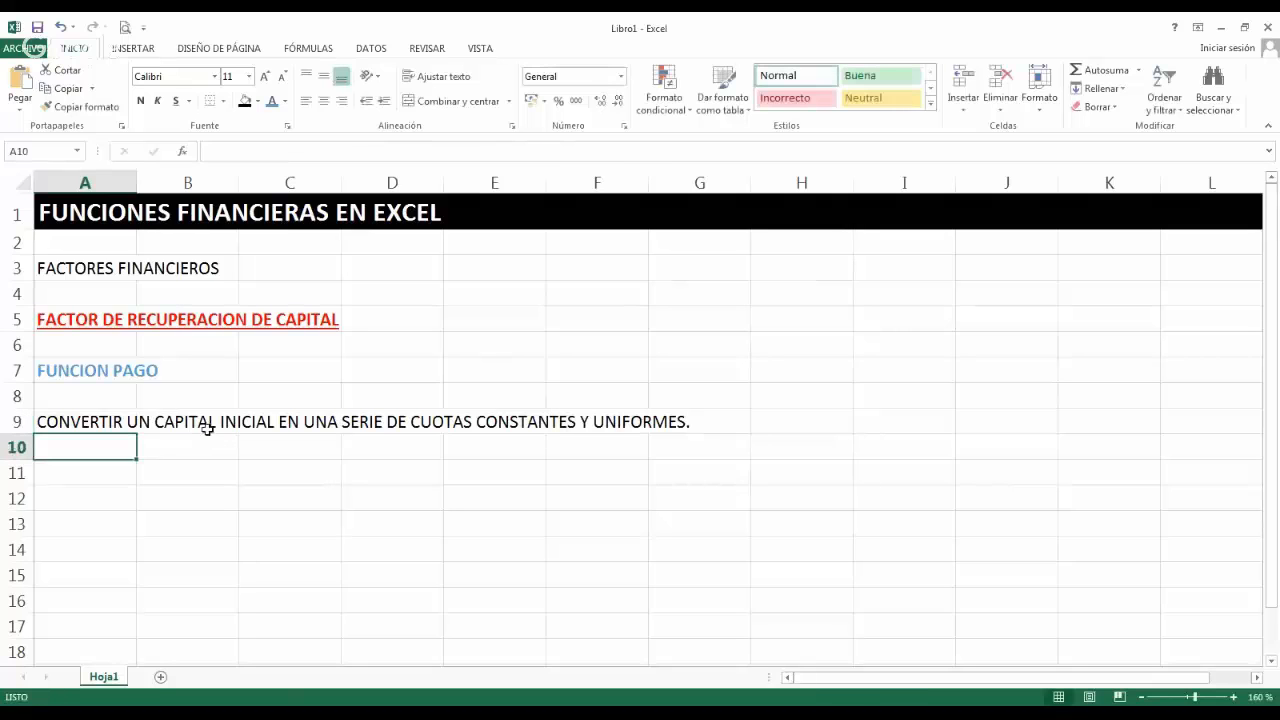
click(117, 367)
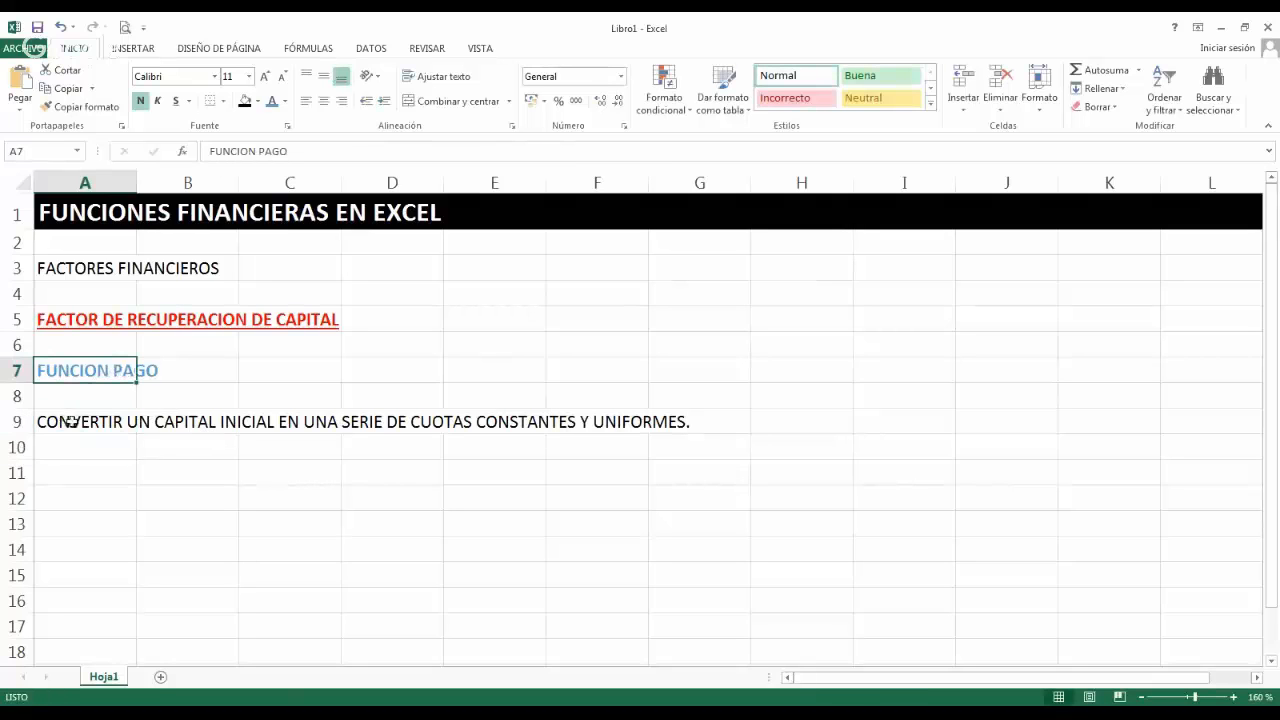
click(127, 422)
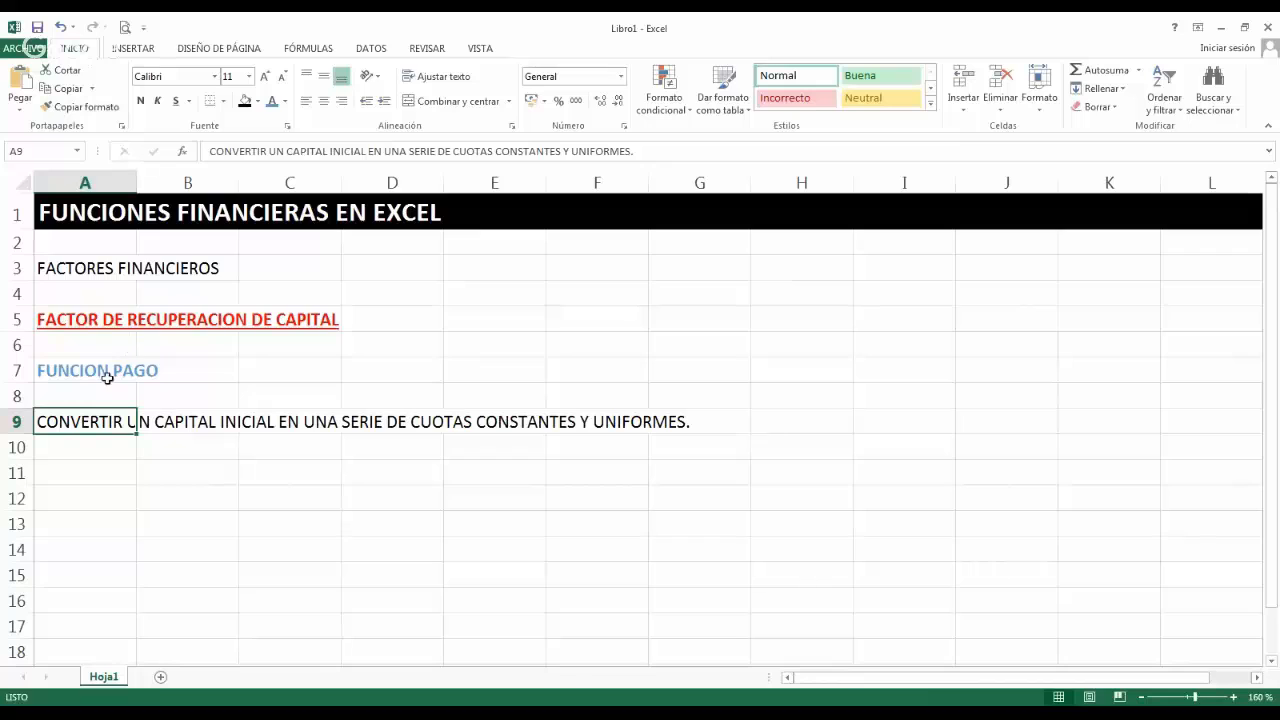
Enter the label "FORMATO :" in cell A11.
click(113, 473)
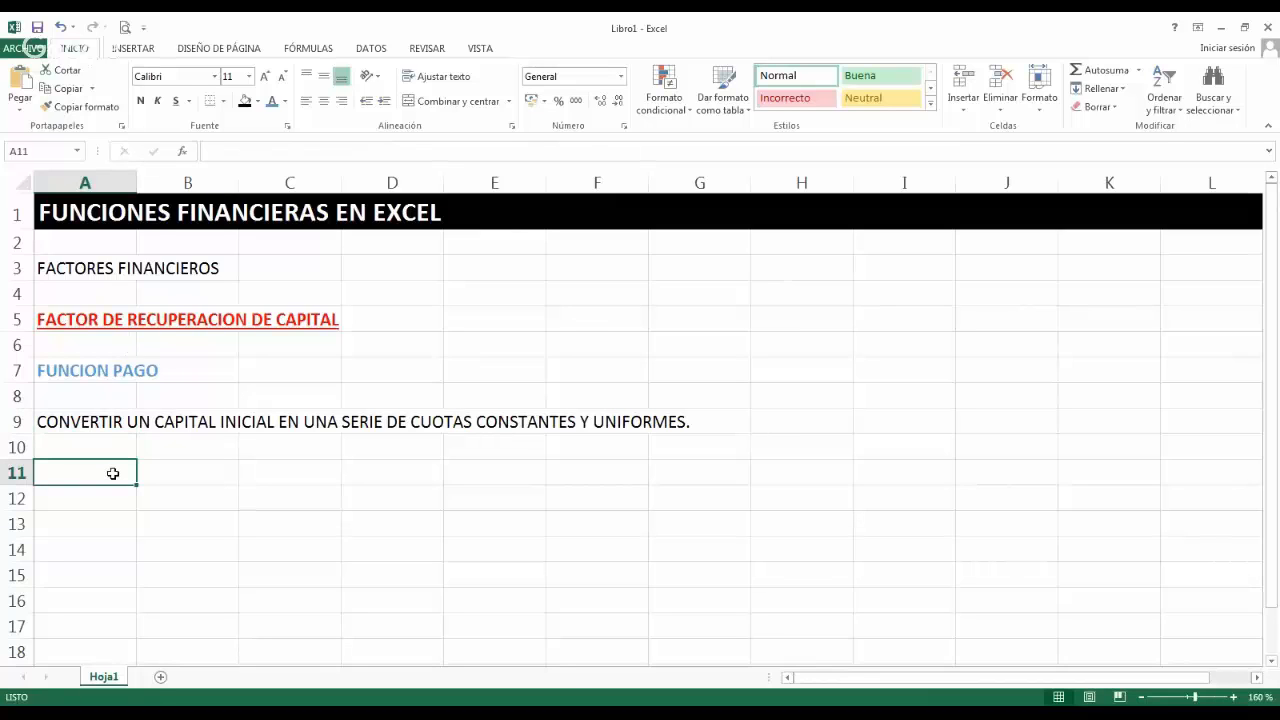
text(FORMAT)
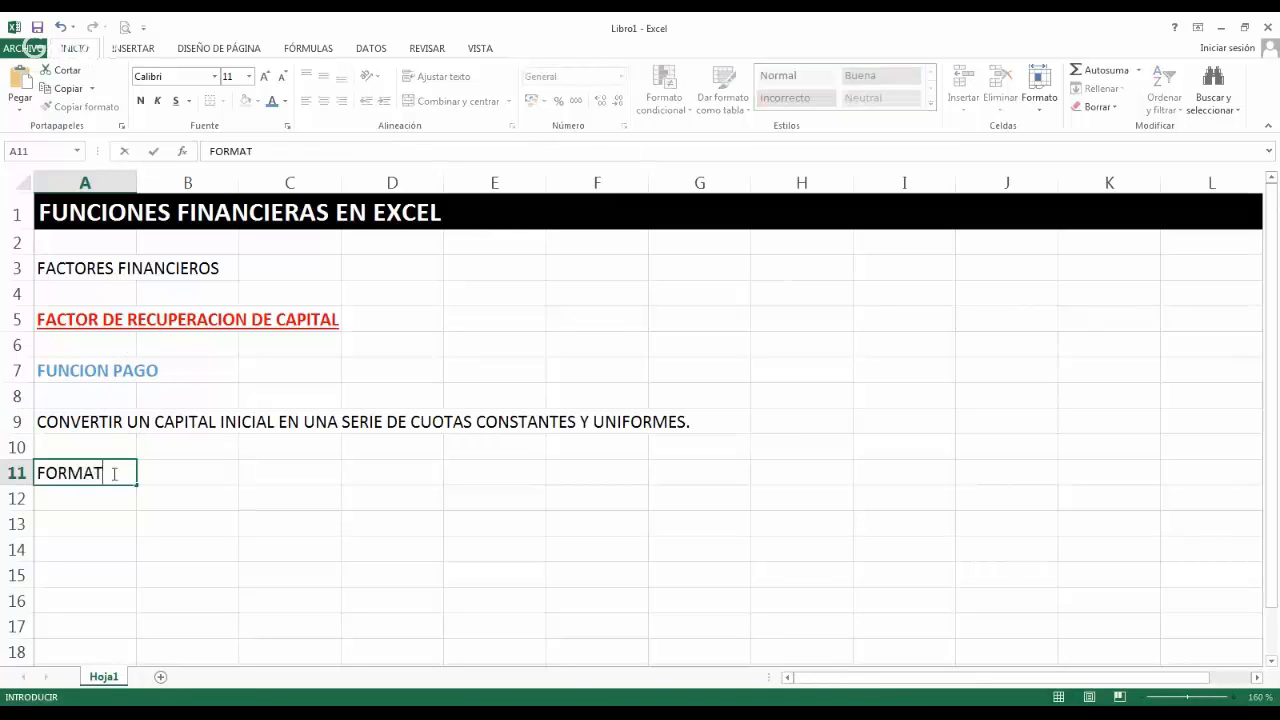
text(O :)
key(ctrl+Return)
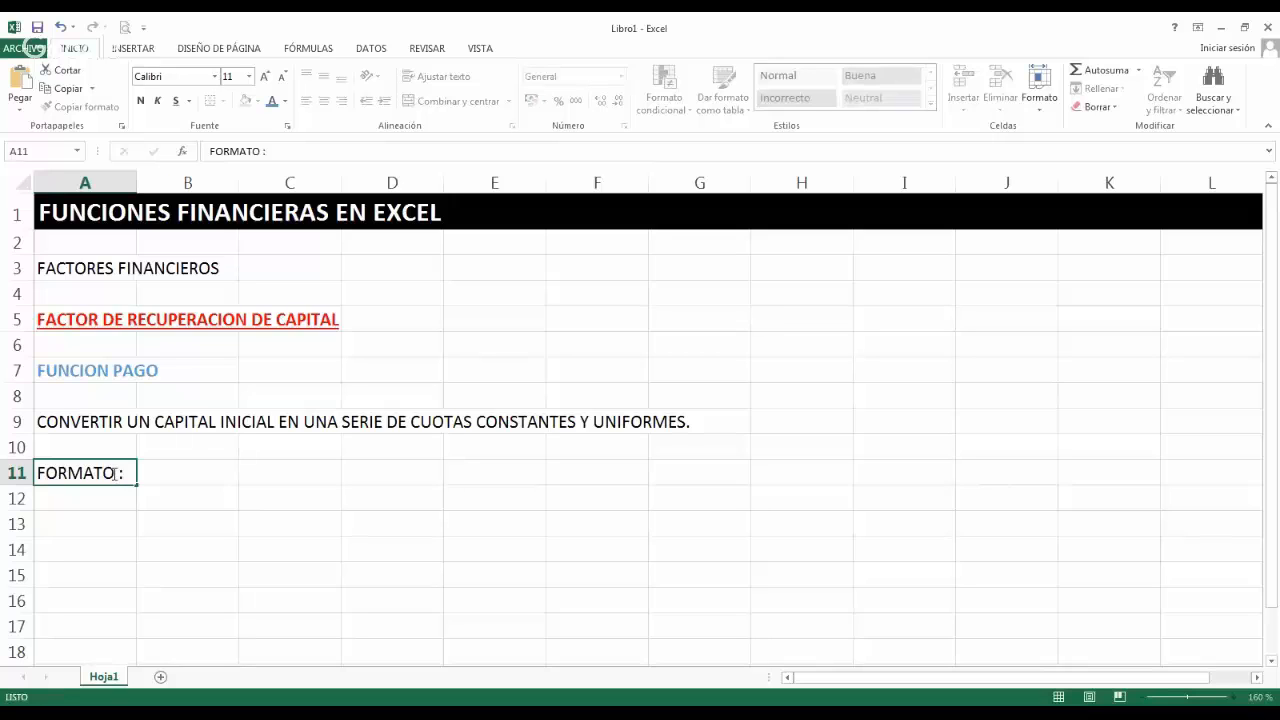
Enter the syntax "=PAGO(TASA, NPER, VA, VF, TIPO)" in cell B11 as plain text with a leading space.
key(Right)
text(=)
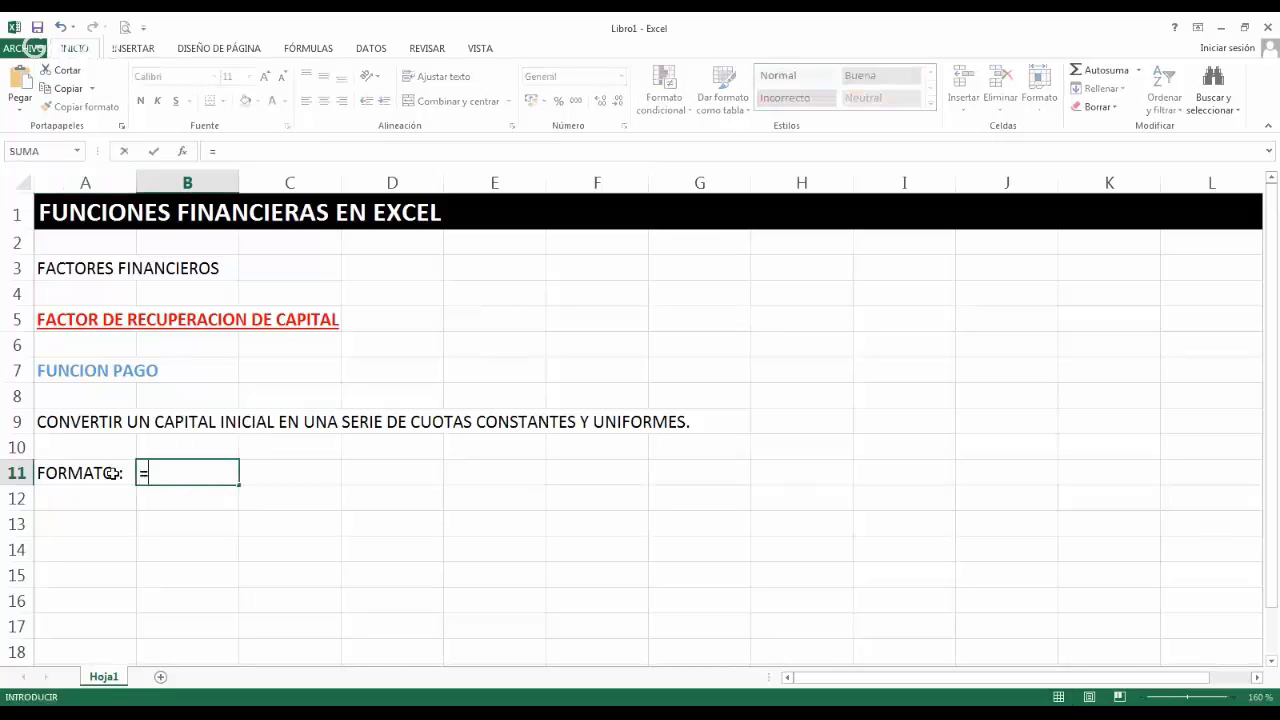
key(BackSpace)
text(=)
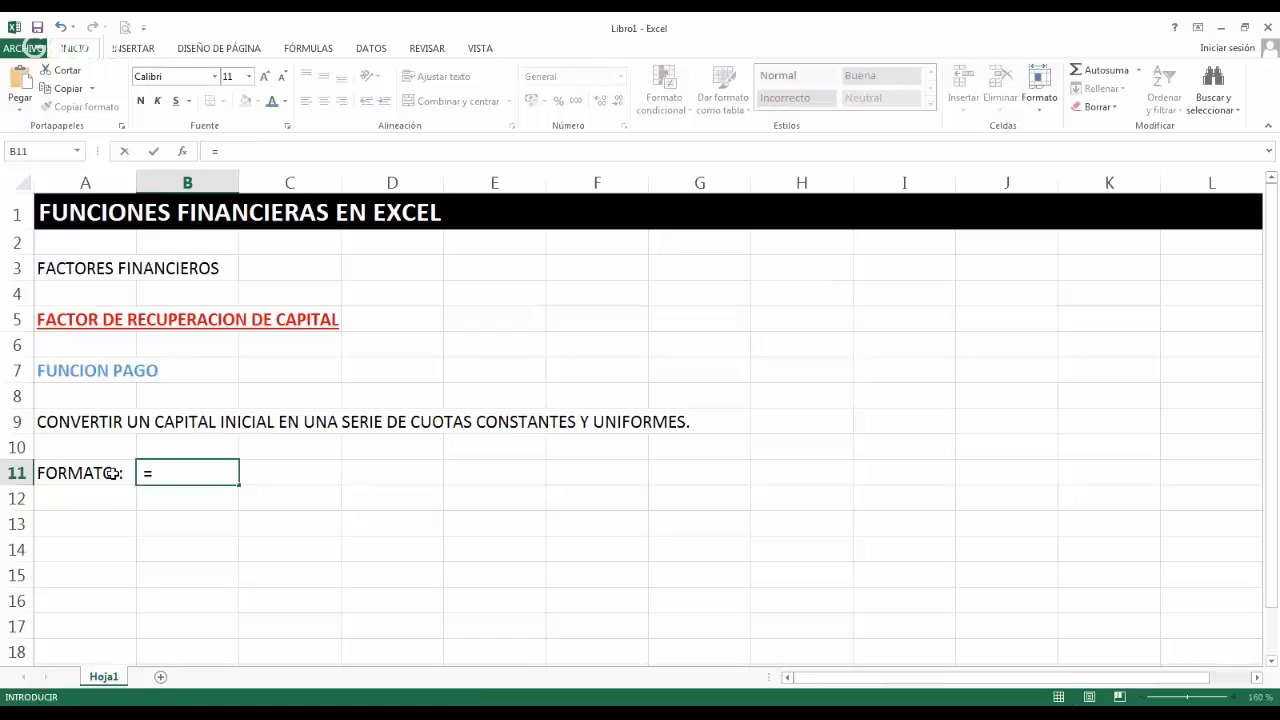
text(PAGO()
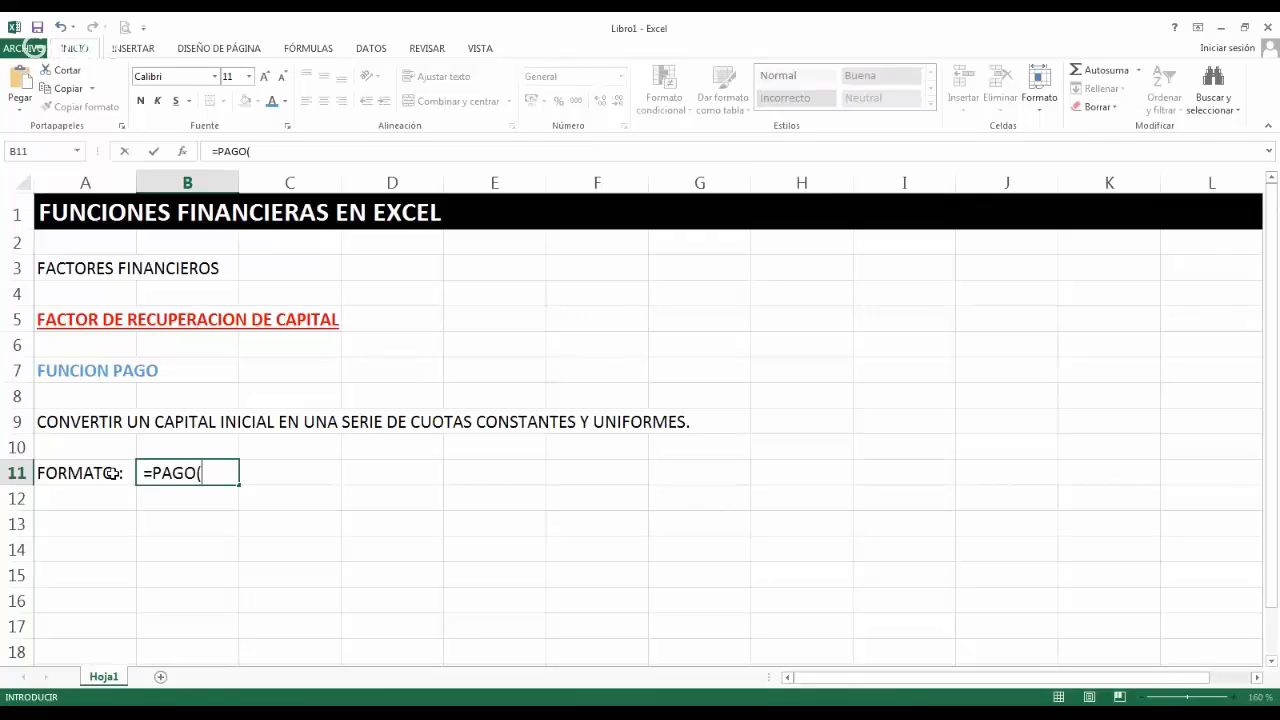
text(TASA,)
text(N)
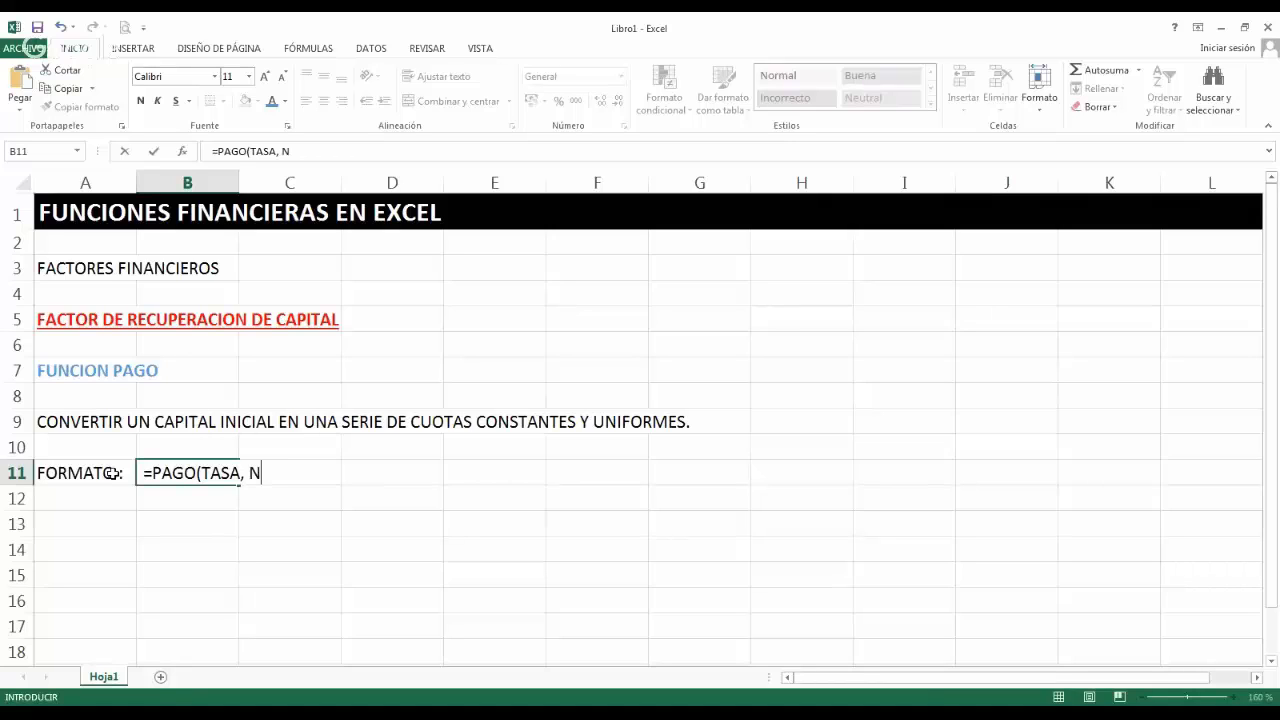
text(PER, VA, VF)
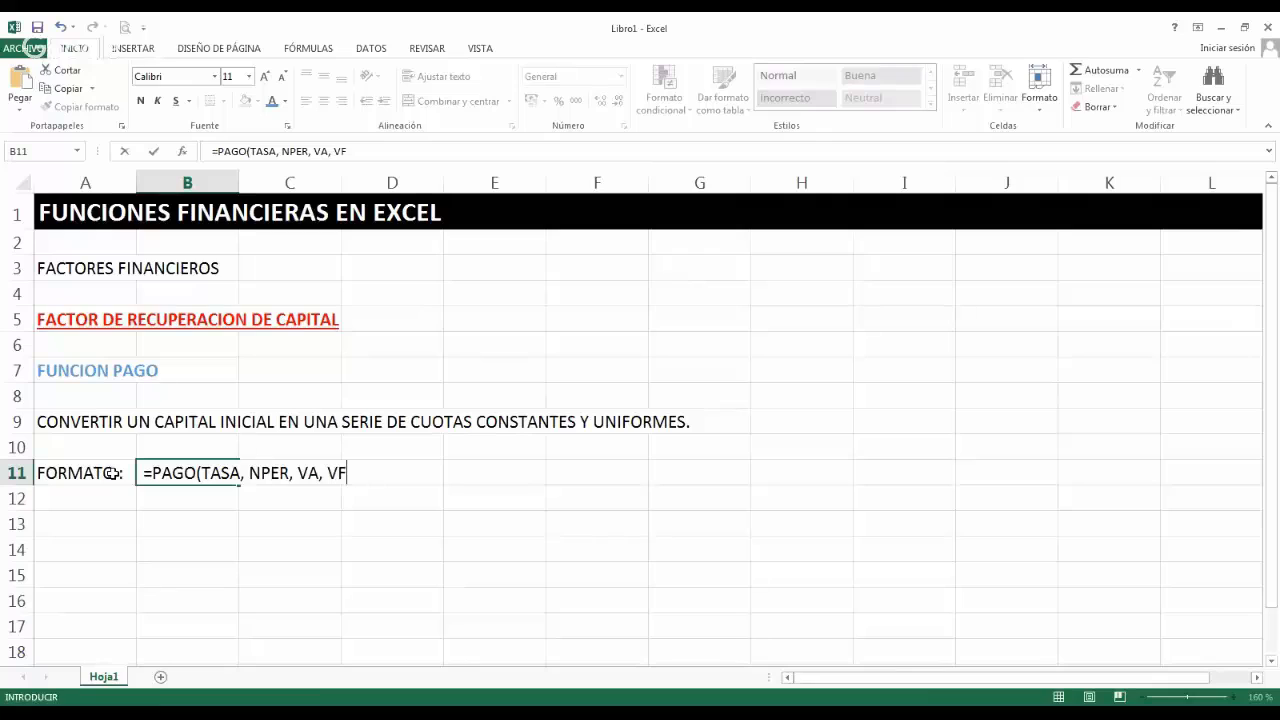
text(, TIPO)
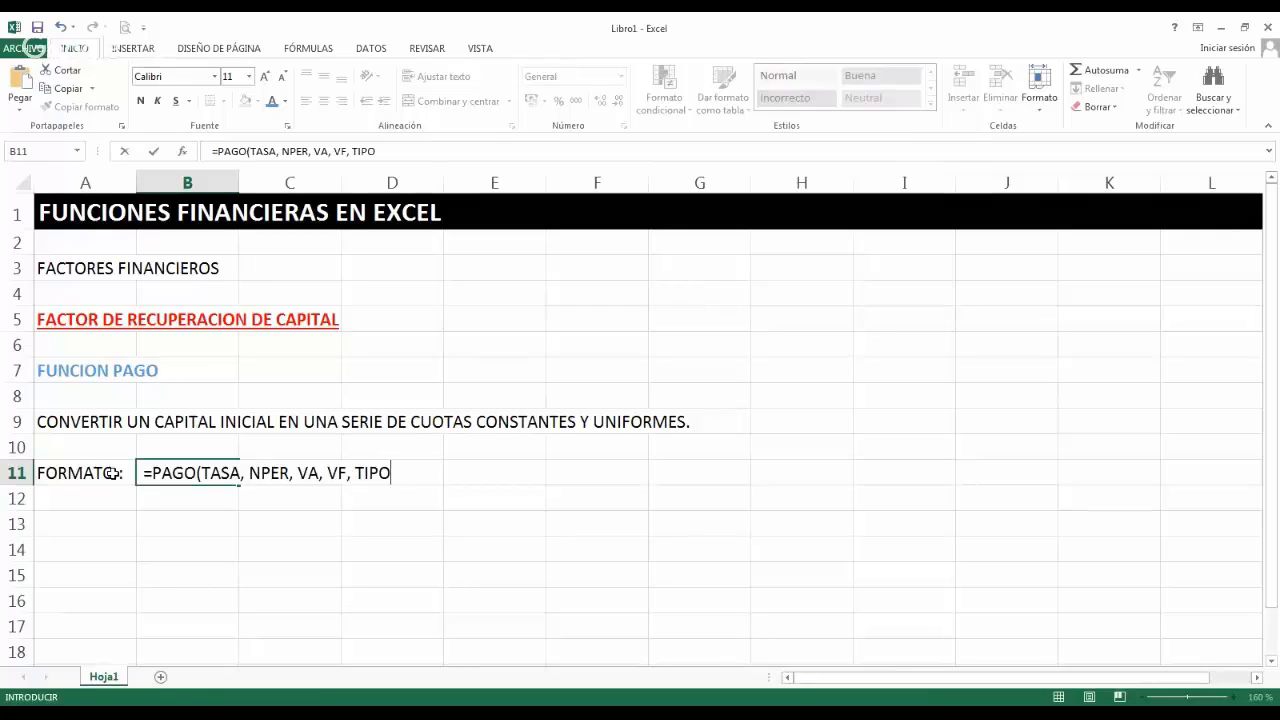
text())
key(Return)
Make the "FORMATO :" label in cell A11 bold and red, and the PAGO syntax in cell B11 bold.
click(95, 475)
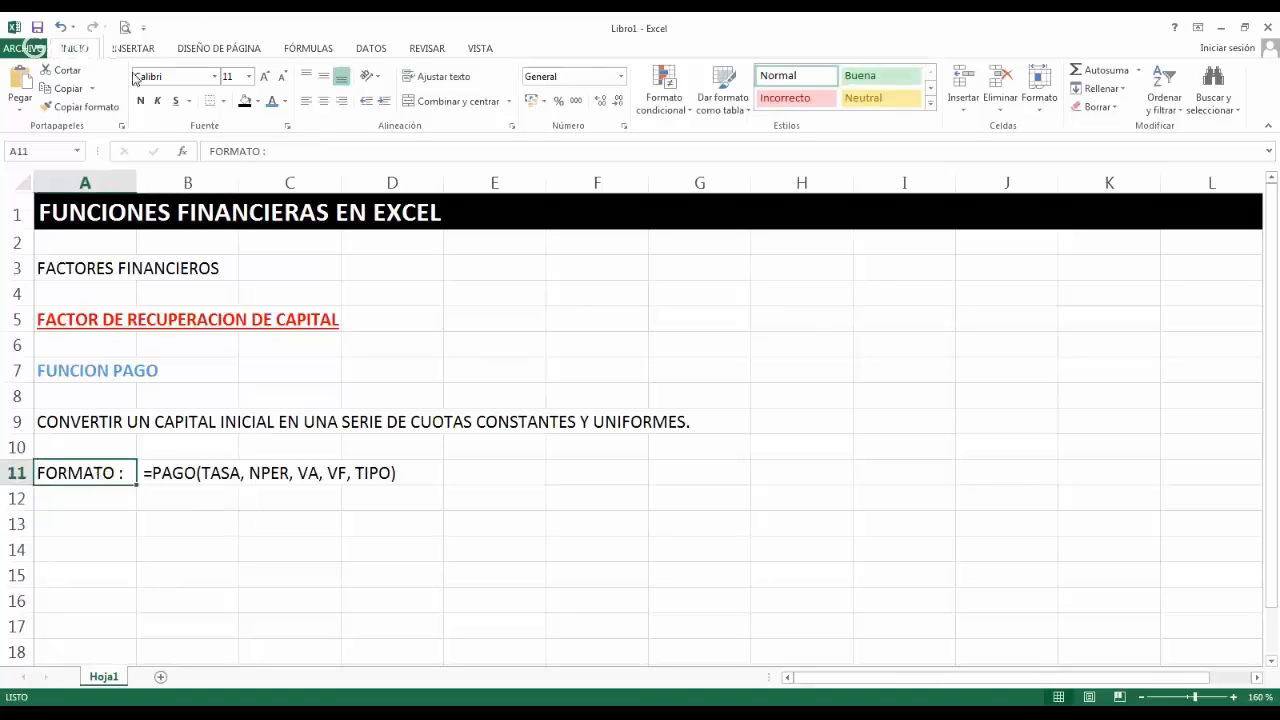
click(140, 101)
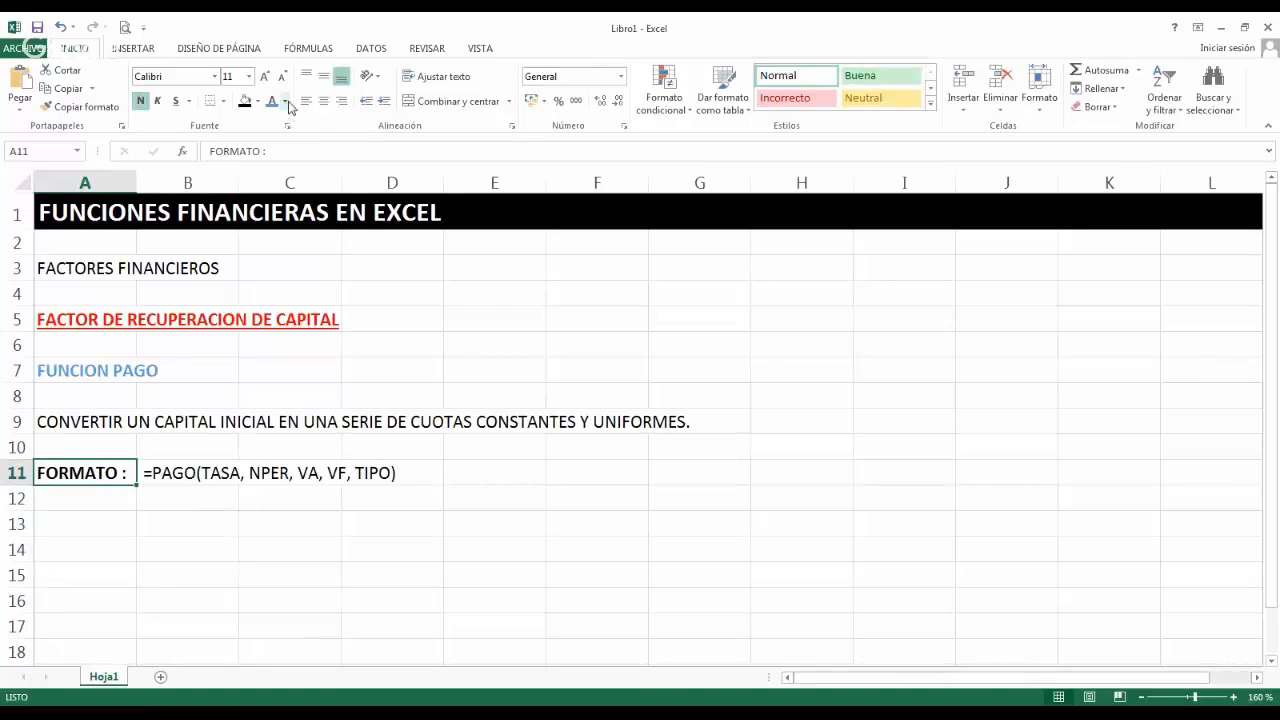
click(285, 102)
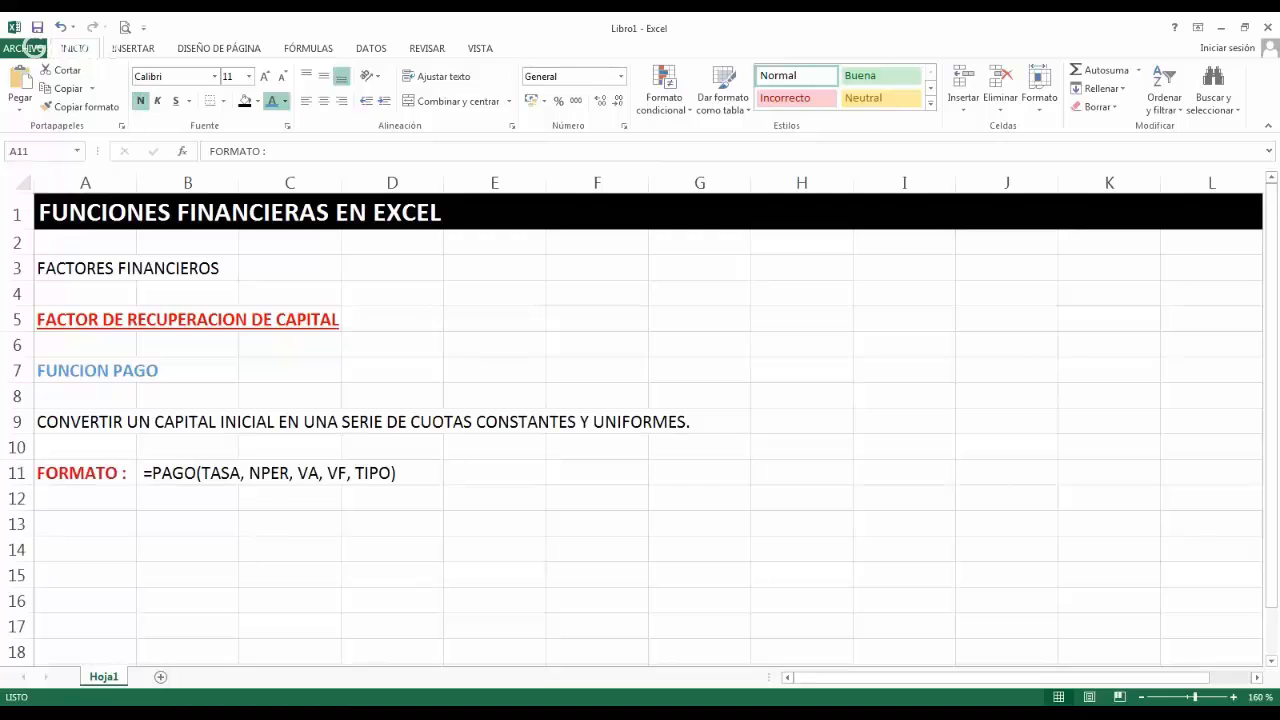
click(194, 478)
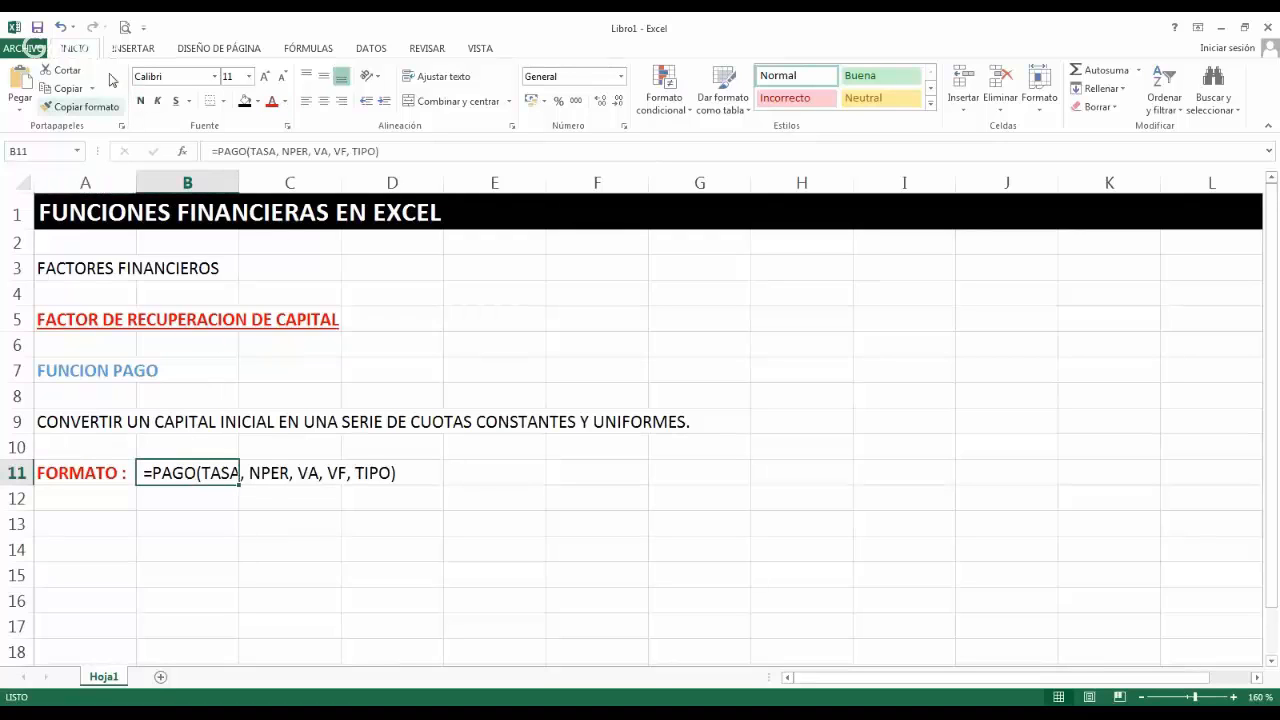
click(140, 101)
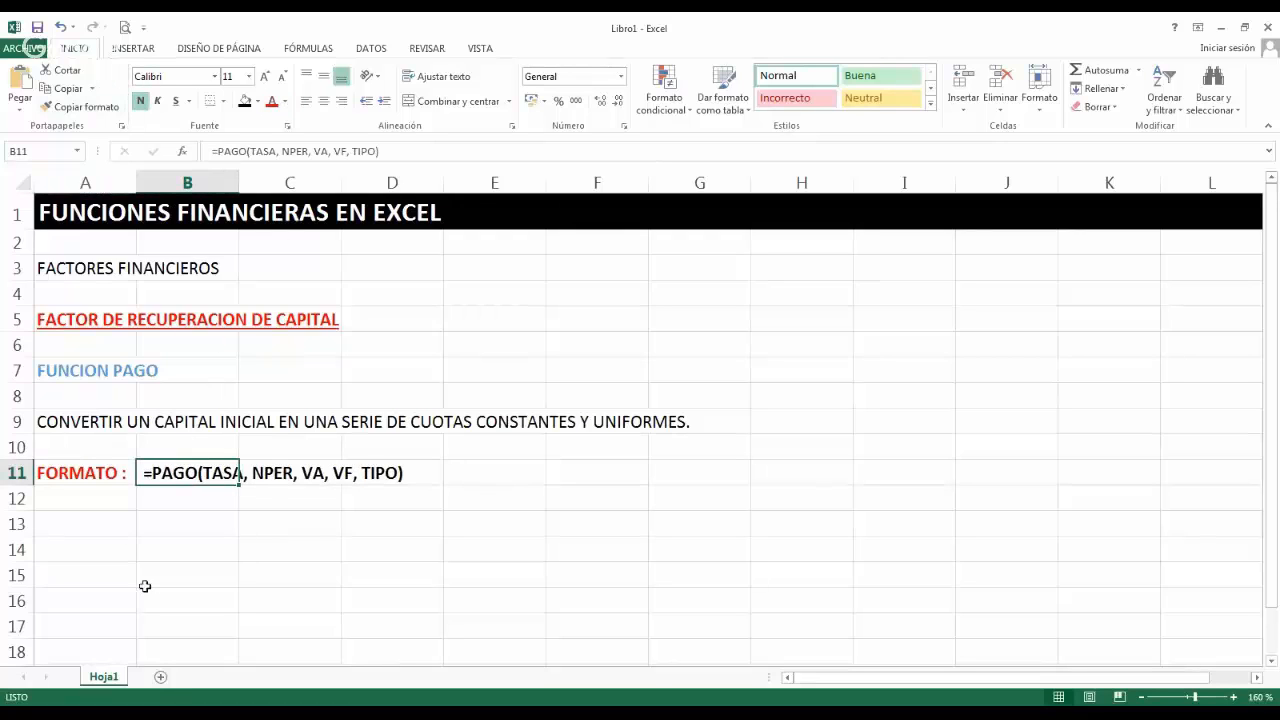
Widen column A slightly and enter the label "PRESTAMO :" in cell A14.
click(118, 549)
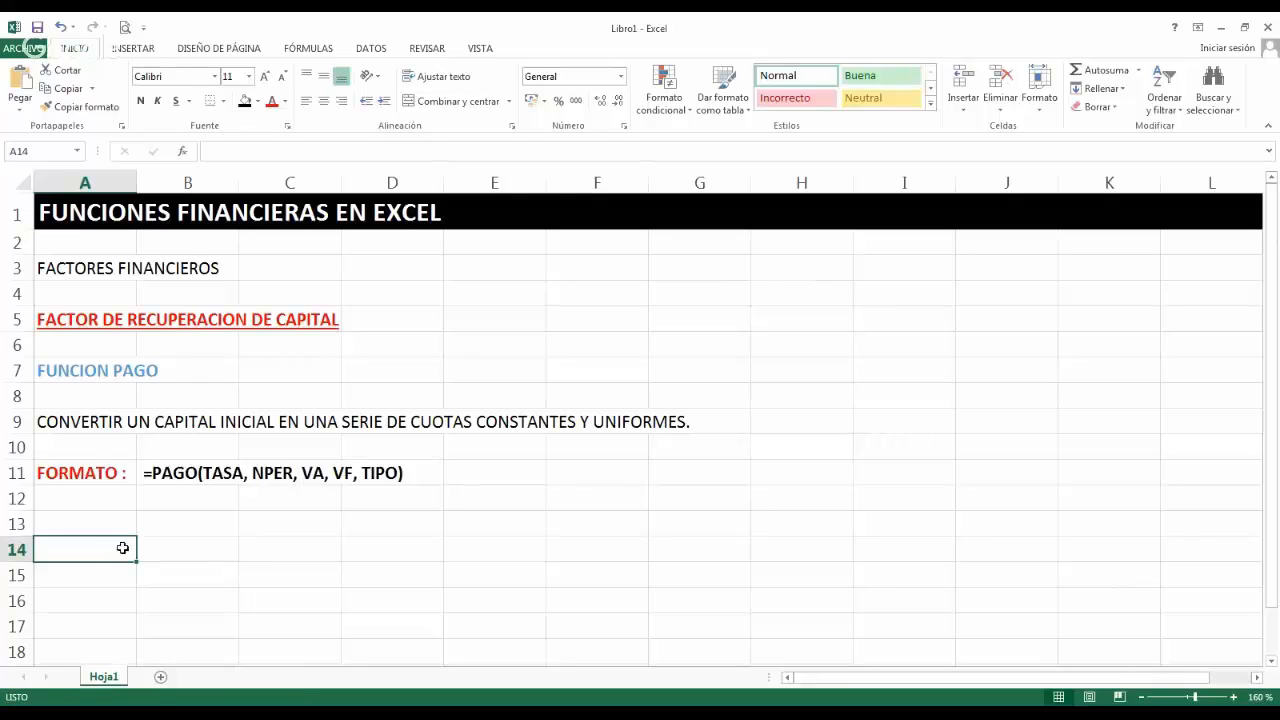
drag(137, 181, 165, 175)
text(PRESTA)
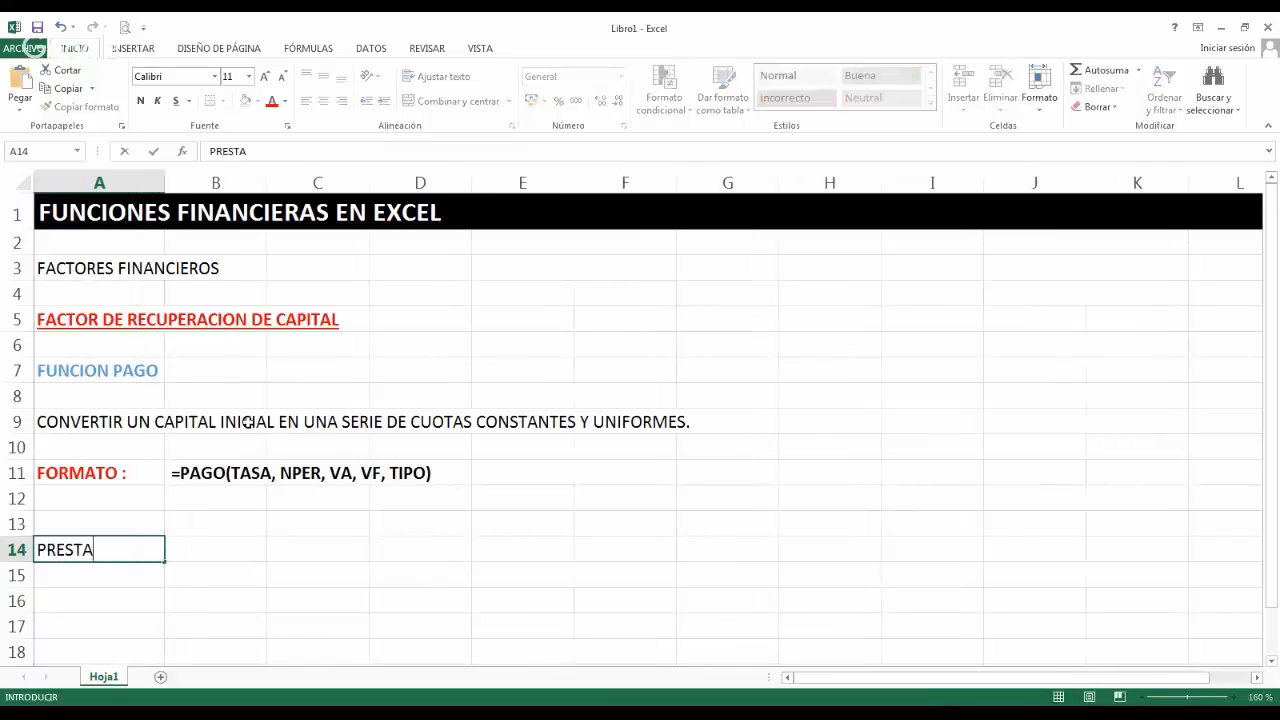
text(MO)
text(:)
key(ctrl+Return)
Enter the loan amount 25000 in cell B14 and apply the accounting format with the S/. currency symbol.
key(Right)
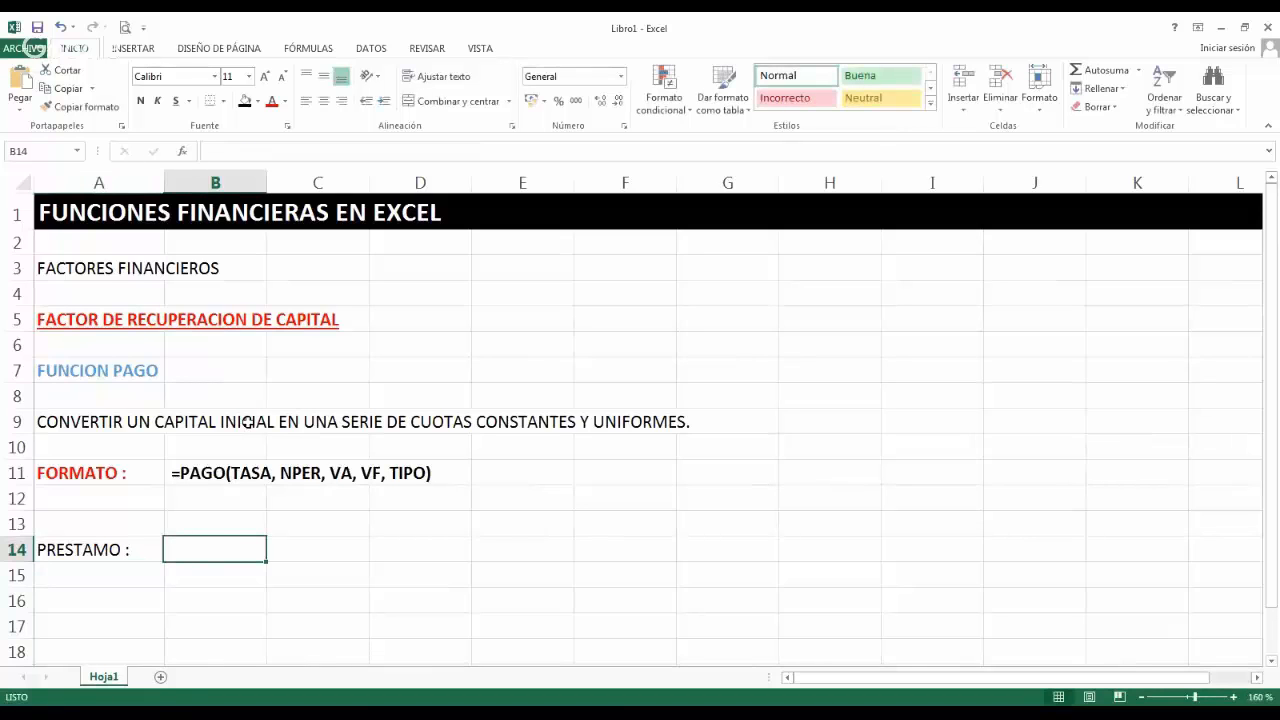
text(25000)
key(Return)
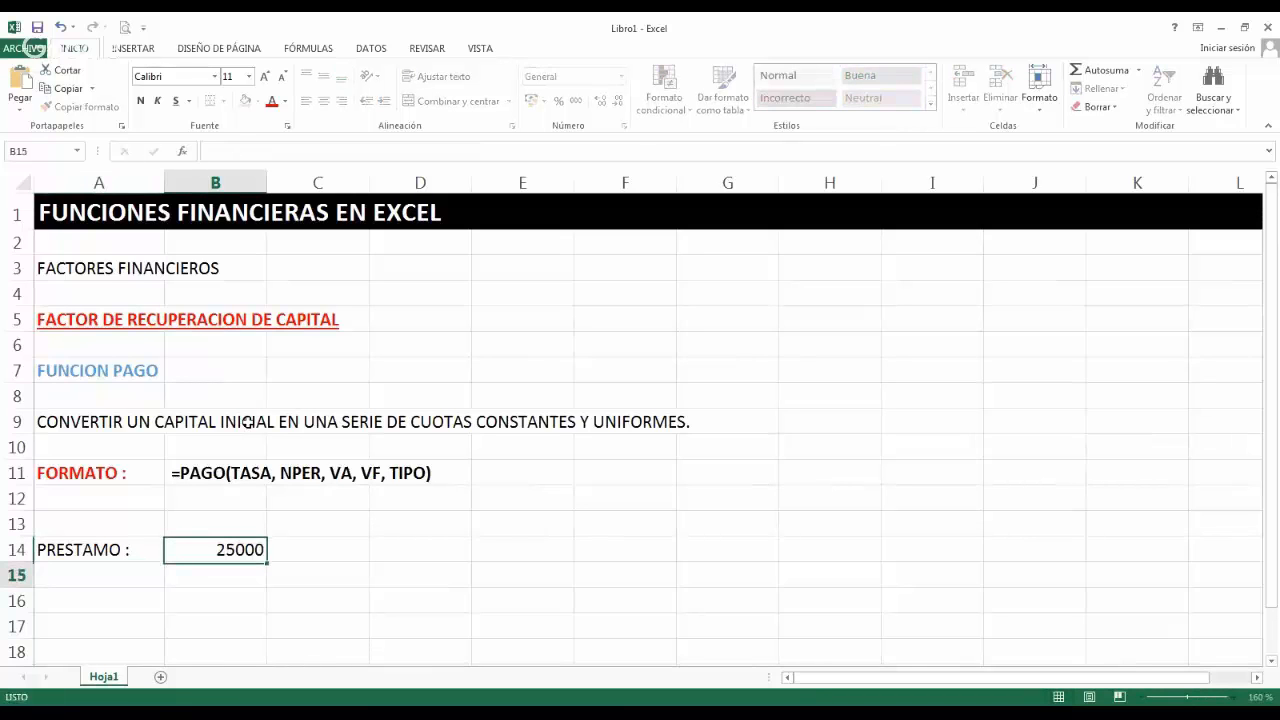
click(206, 546)
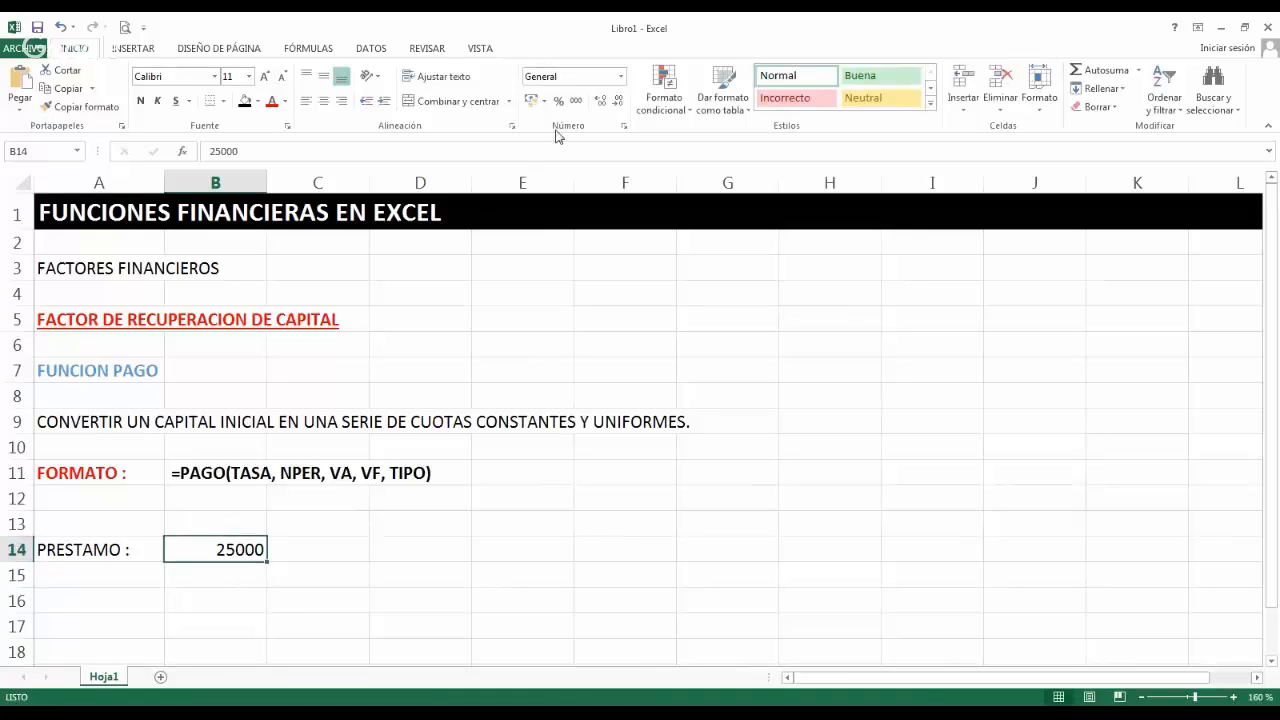
click(530, 100)
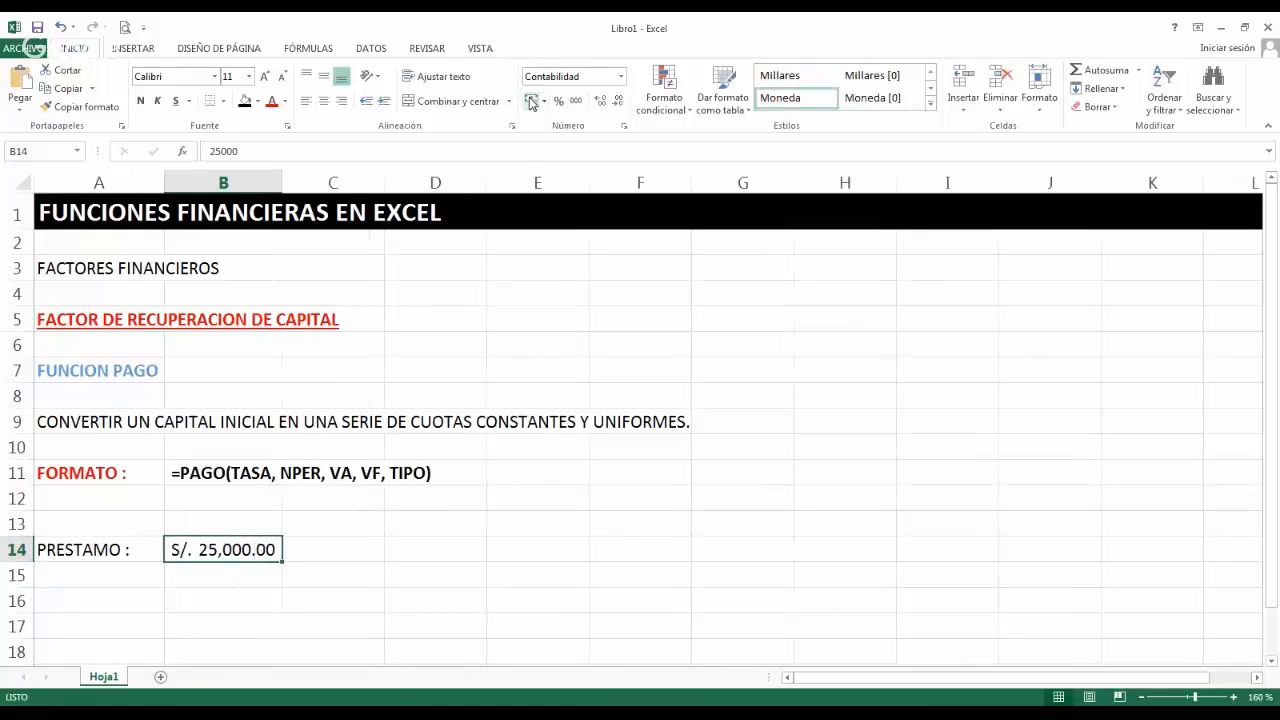
Fill row 15 with the label "TASA :" in column A, 25% in column B and "ANUAL" in column C.
click(130, 570)
text(T)
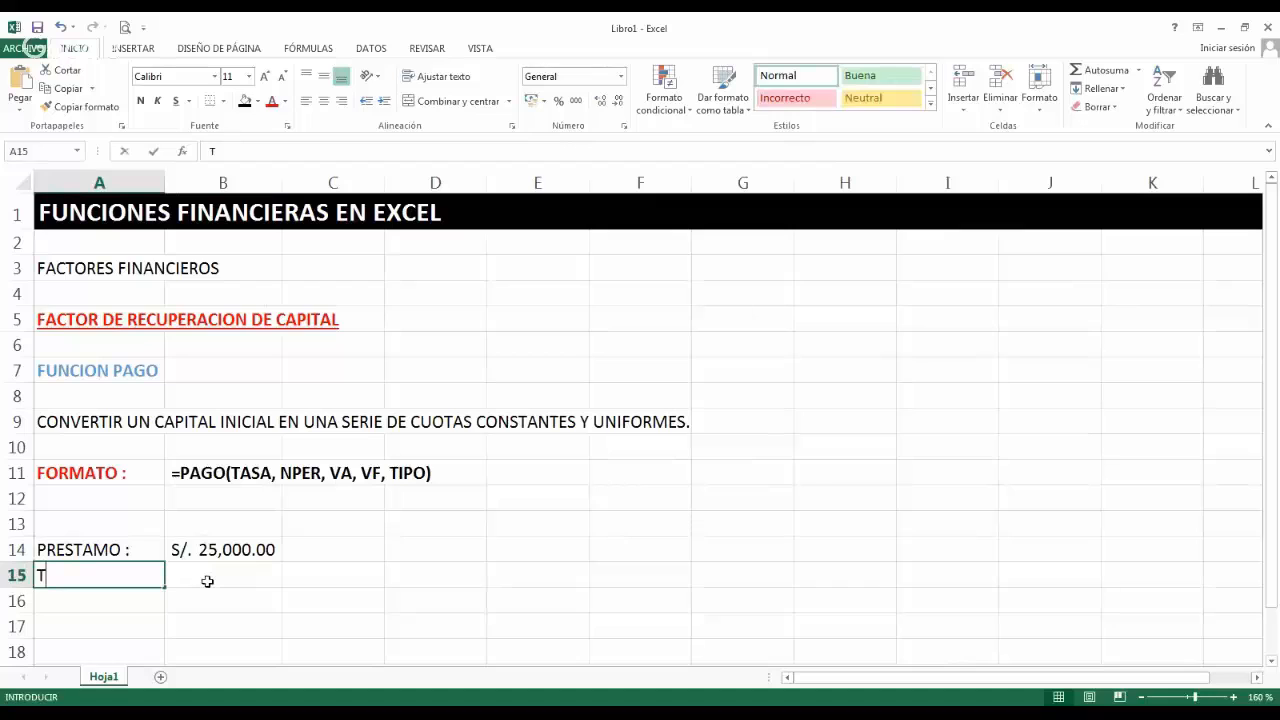
text(ASA :)
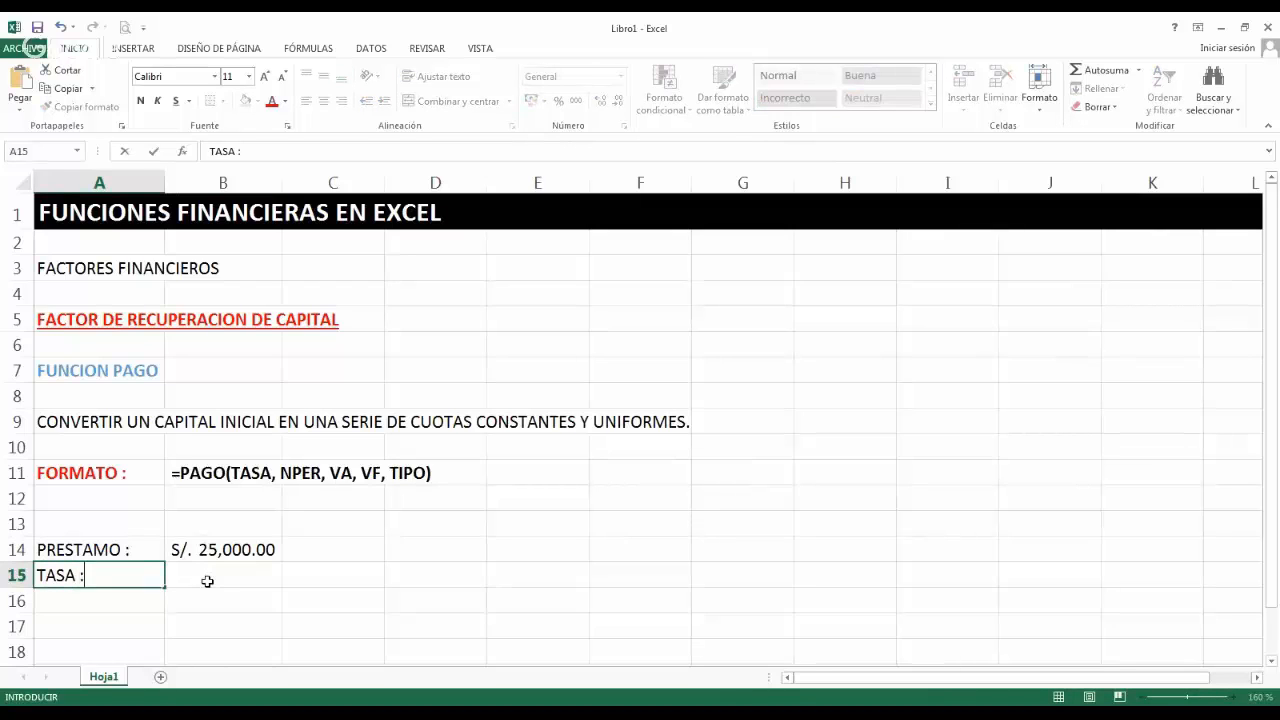
key(Tab)
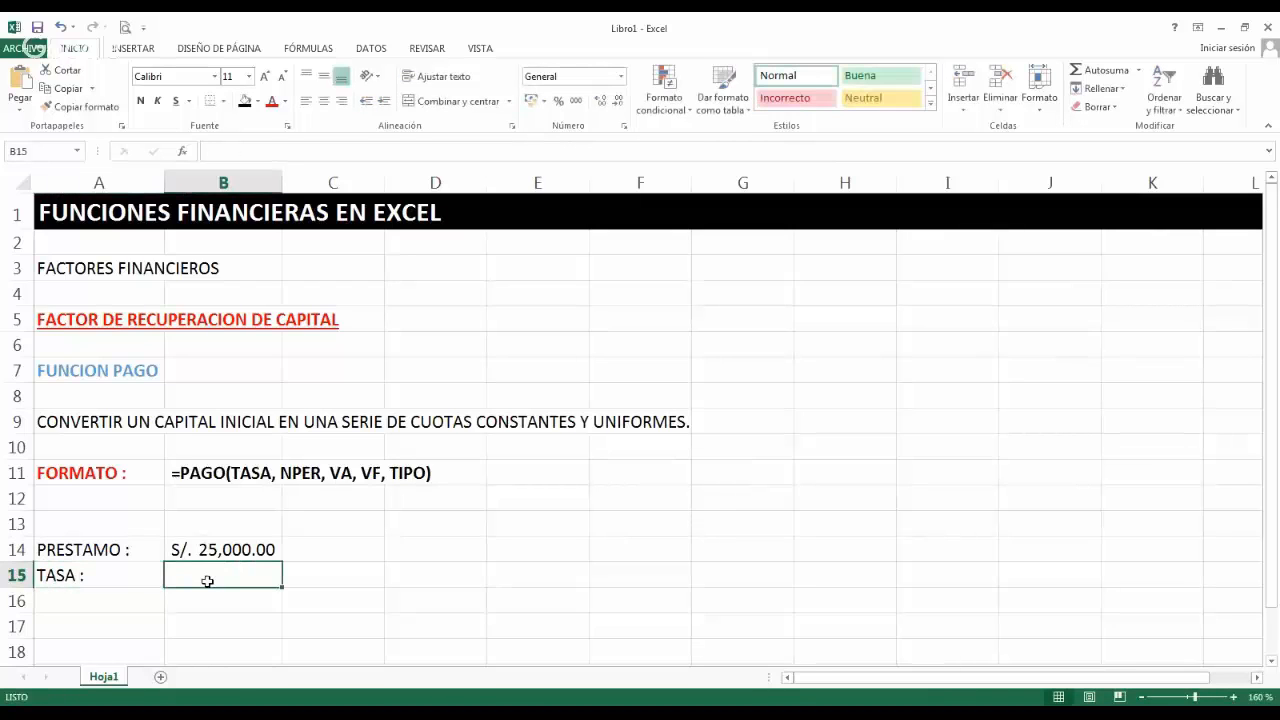
text(25%)
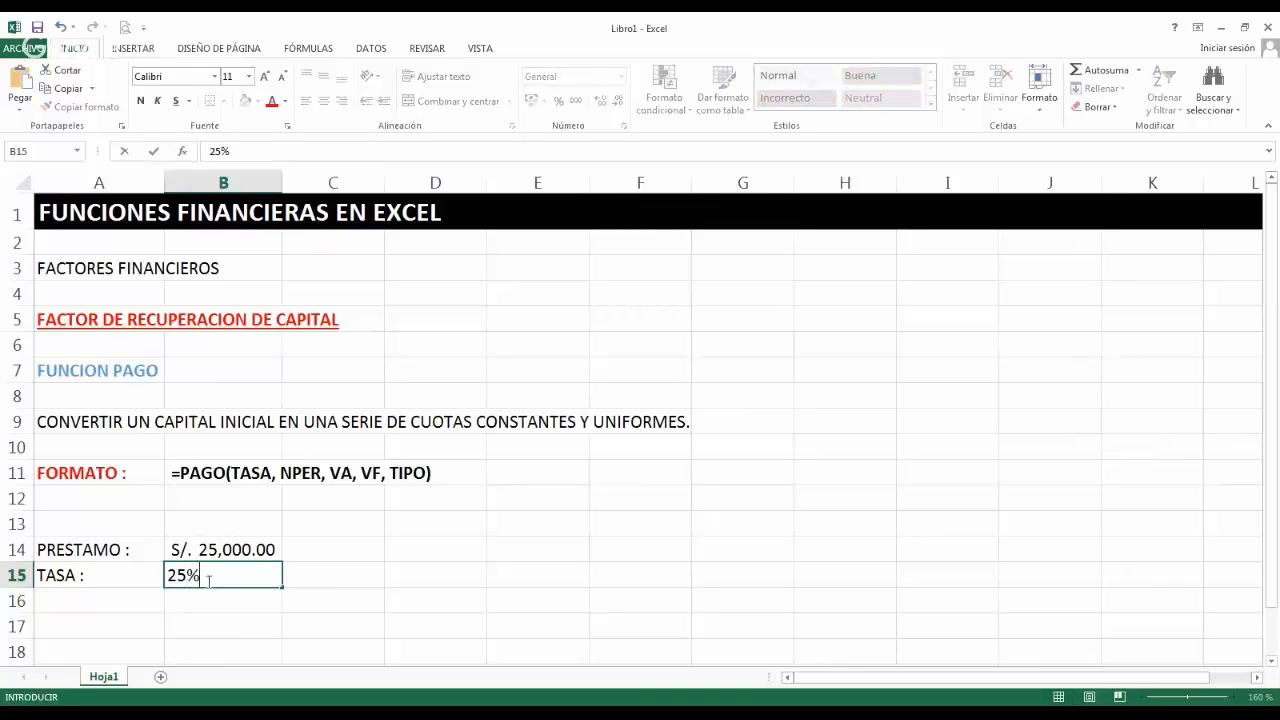
key(Tab)
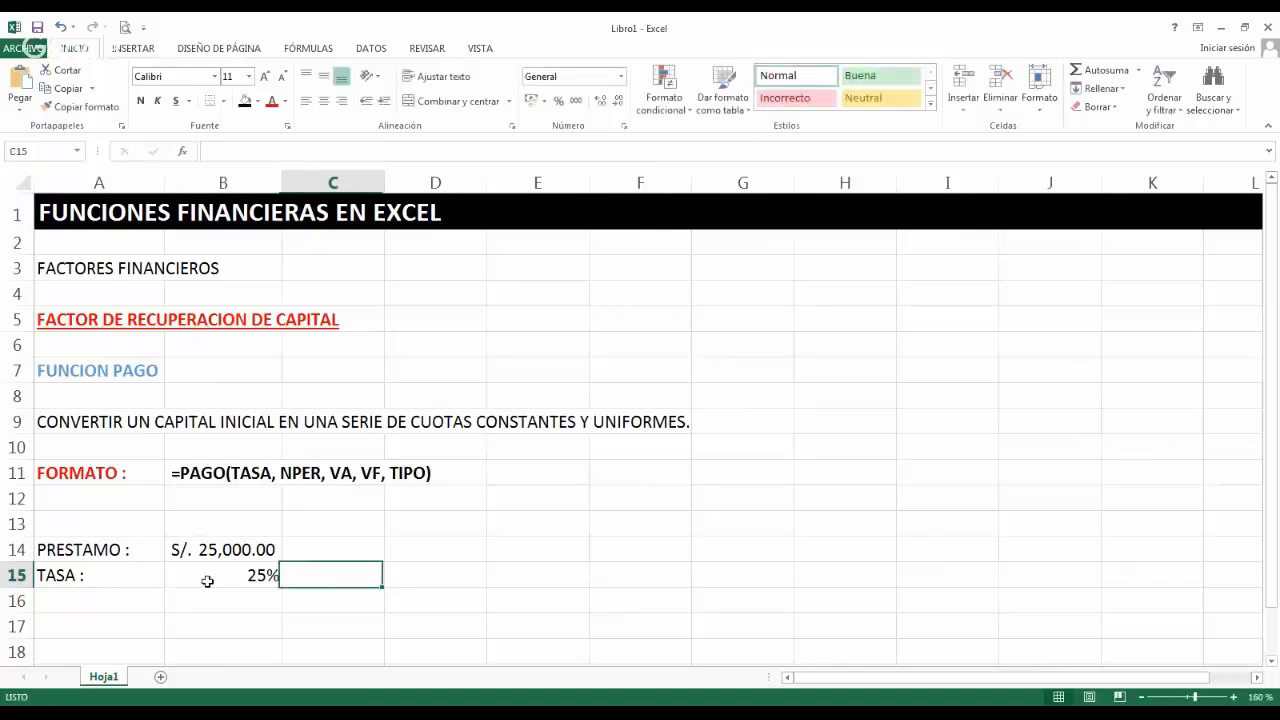
text(ANUAL)
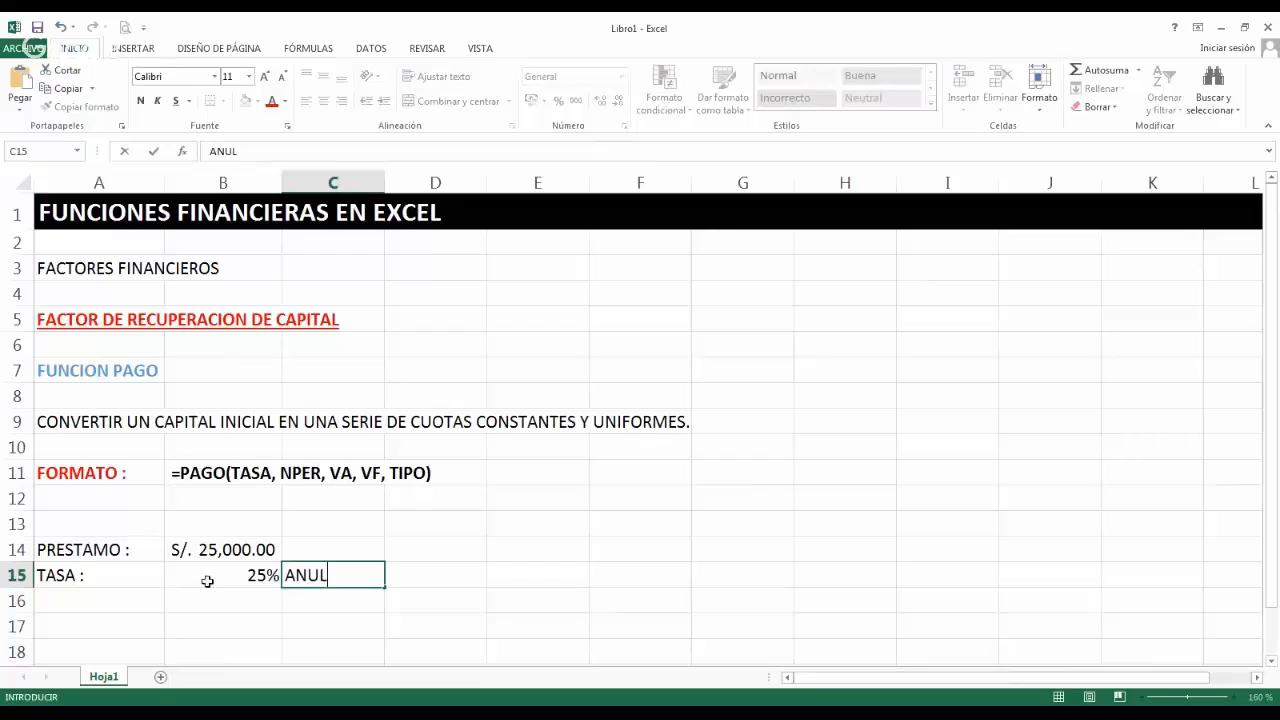
key(Return)
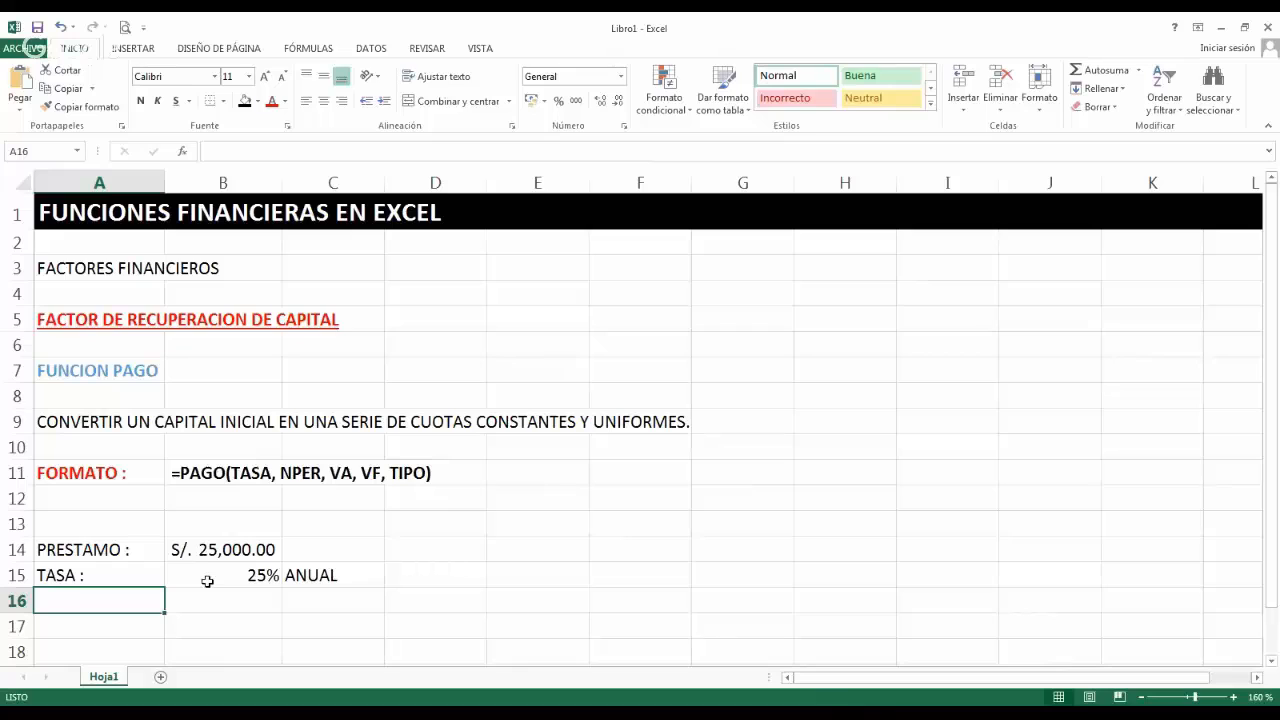
Fill row 16 with the label "NPER :" in column A, 18 in column B and "MESES" in column C.
text(NPER :)
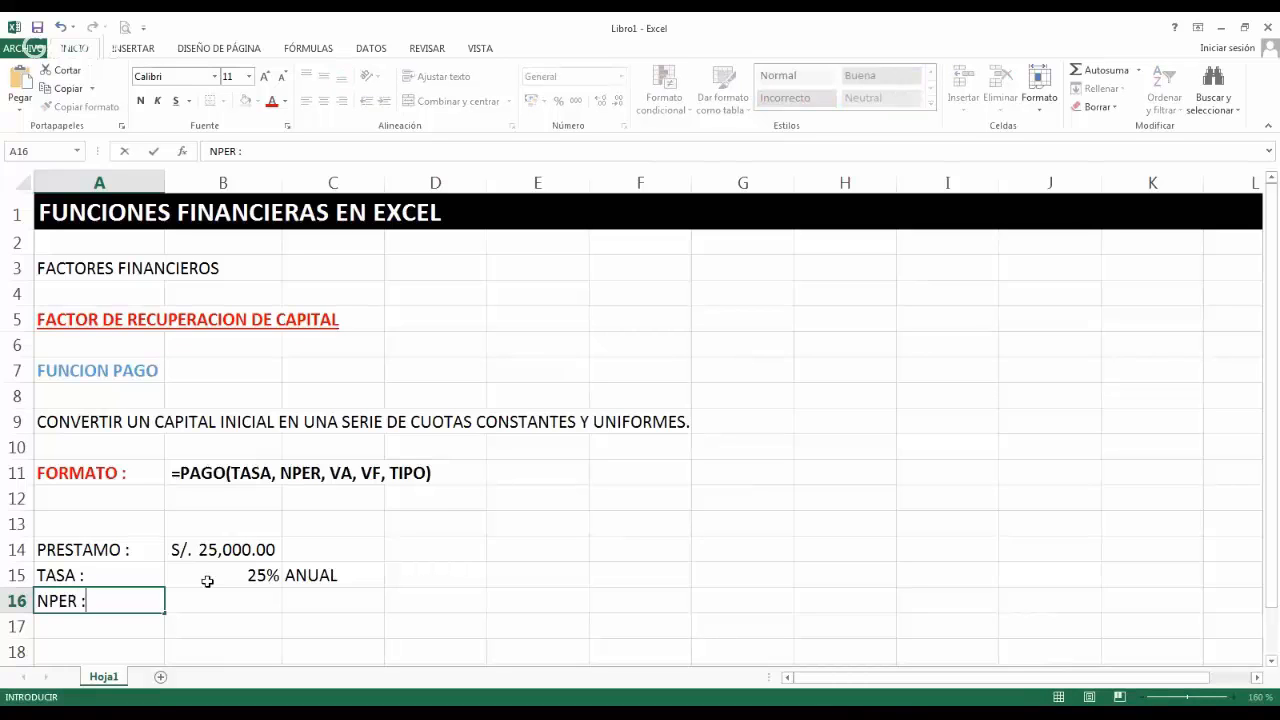
key(Tab)
text(18)
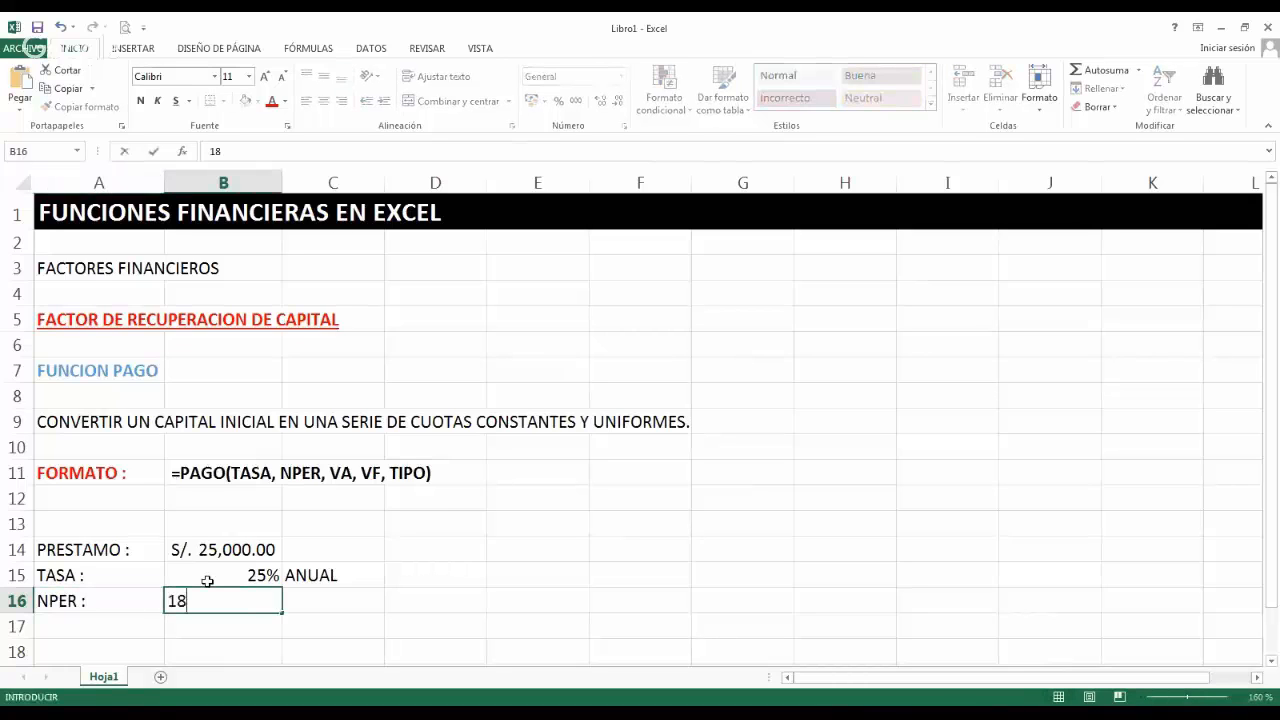
key(Tab)
text(MESE)
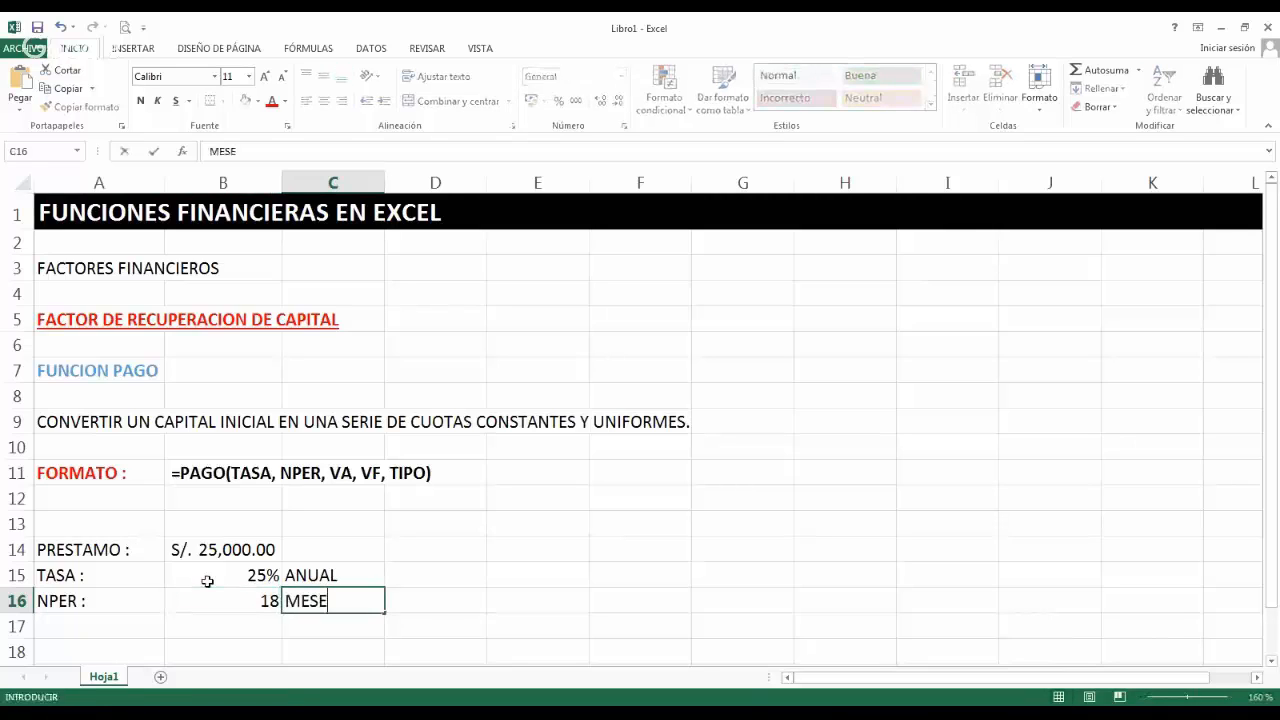
text(S)
key(Return)
Enter the label "TIPO:" in cell A17.
key(Left)
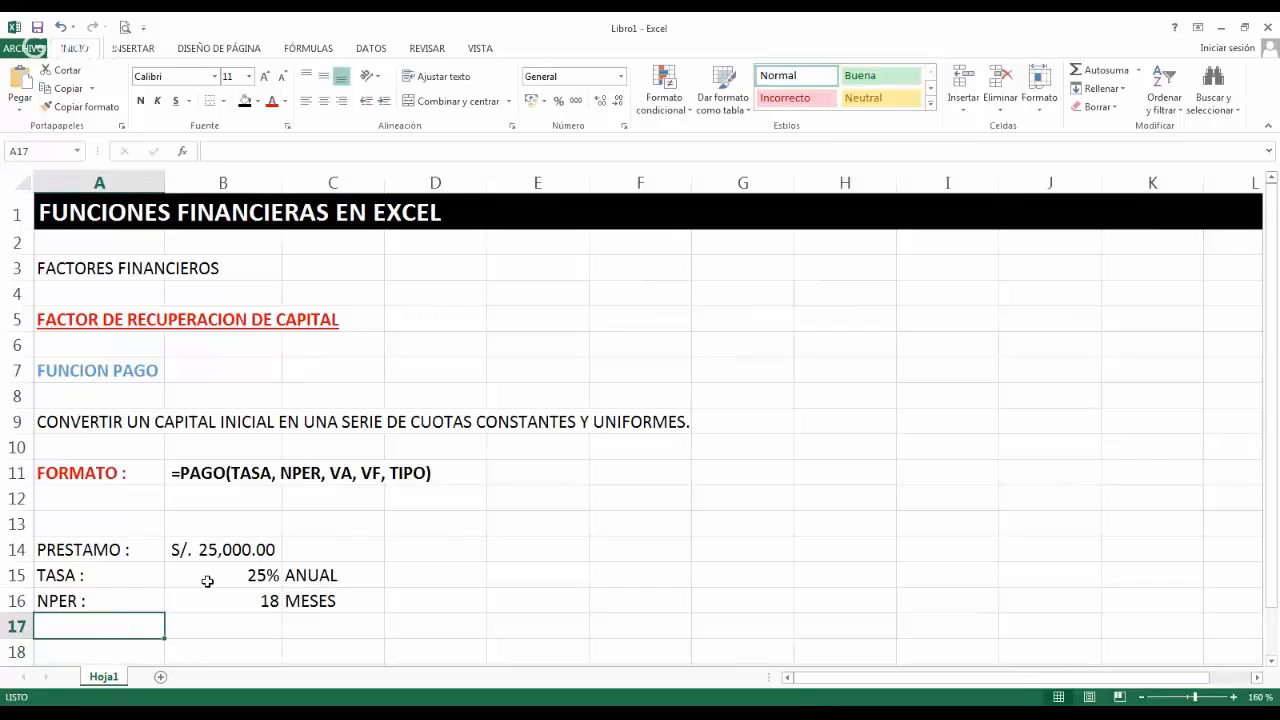
text(TIPO)
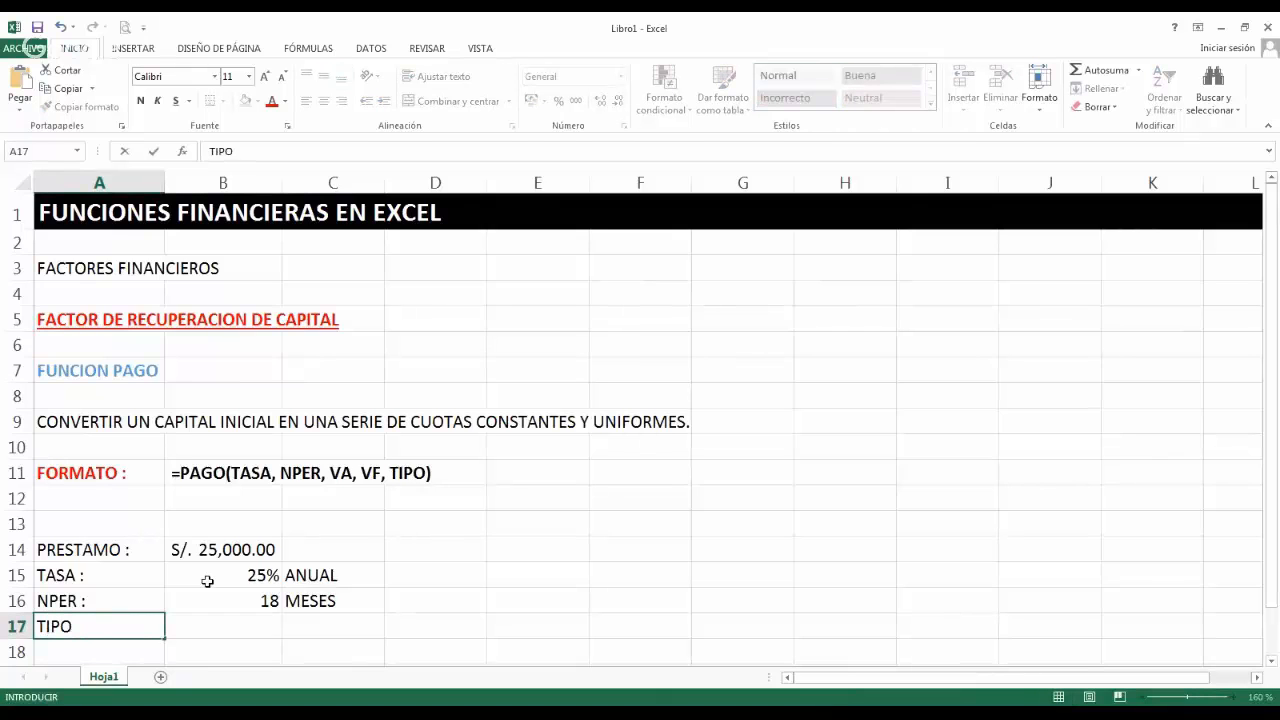
text(:)
Right-align the labels in cells A14:A17 and make them bold.
key(Up)
key(Up)
key(Up)
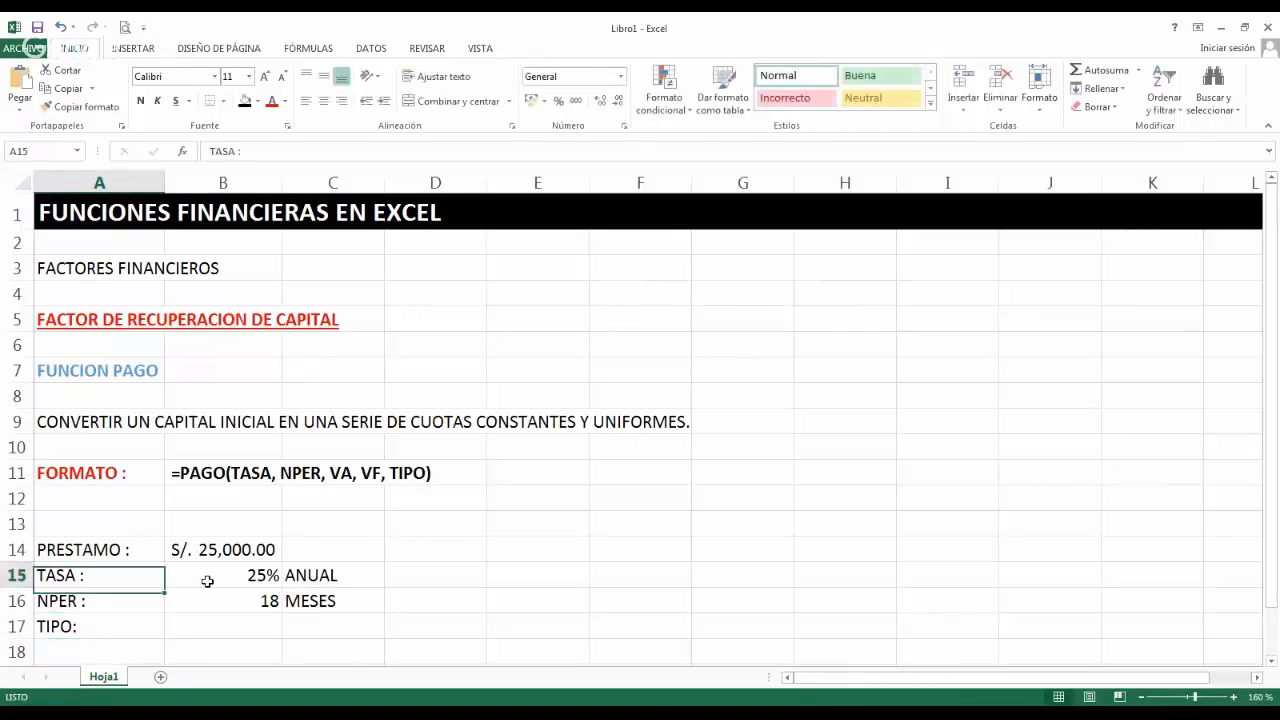
key(shift+Down)
key(shift+Down)
key(shift+Down)
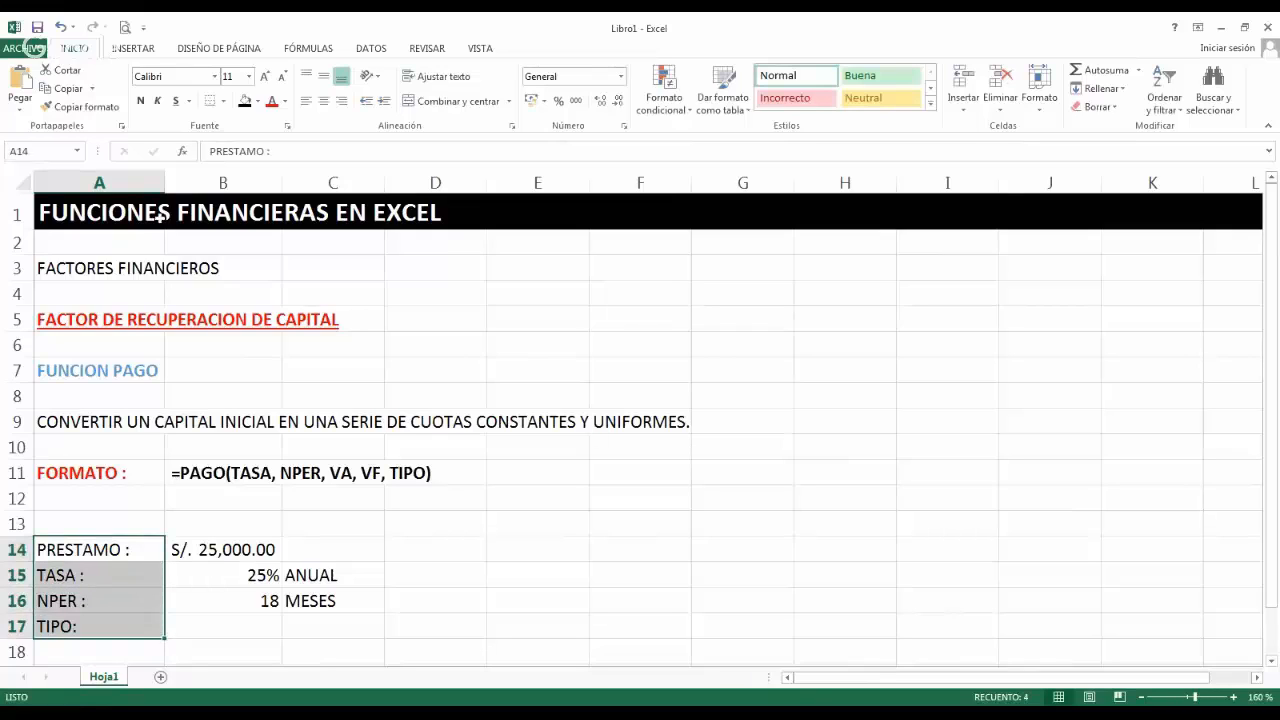
click(341, 102)
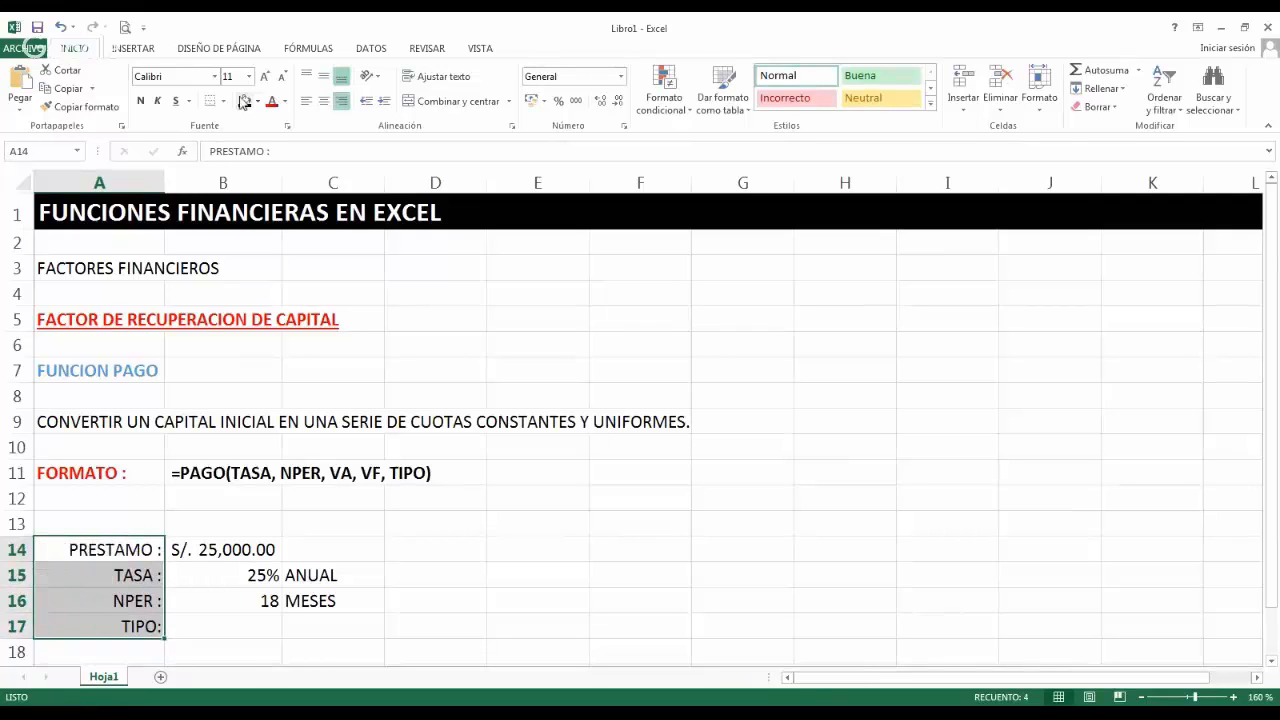
click(142, 106)
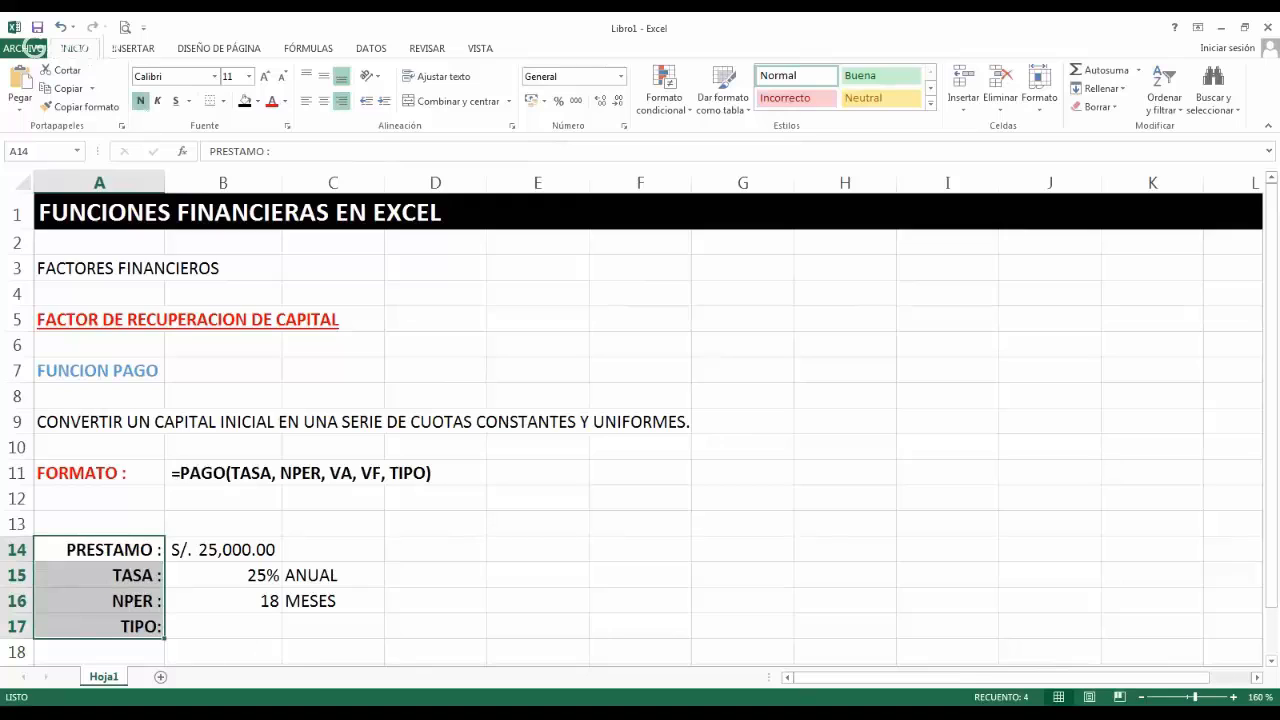
Enter 0 in cell B17 as the payment type and the note "A PERIODO VENCIDO" in cell C17.
click(268, 630)
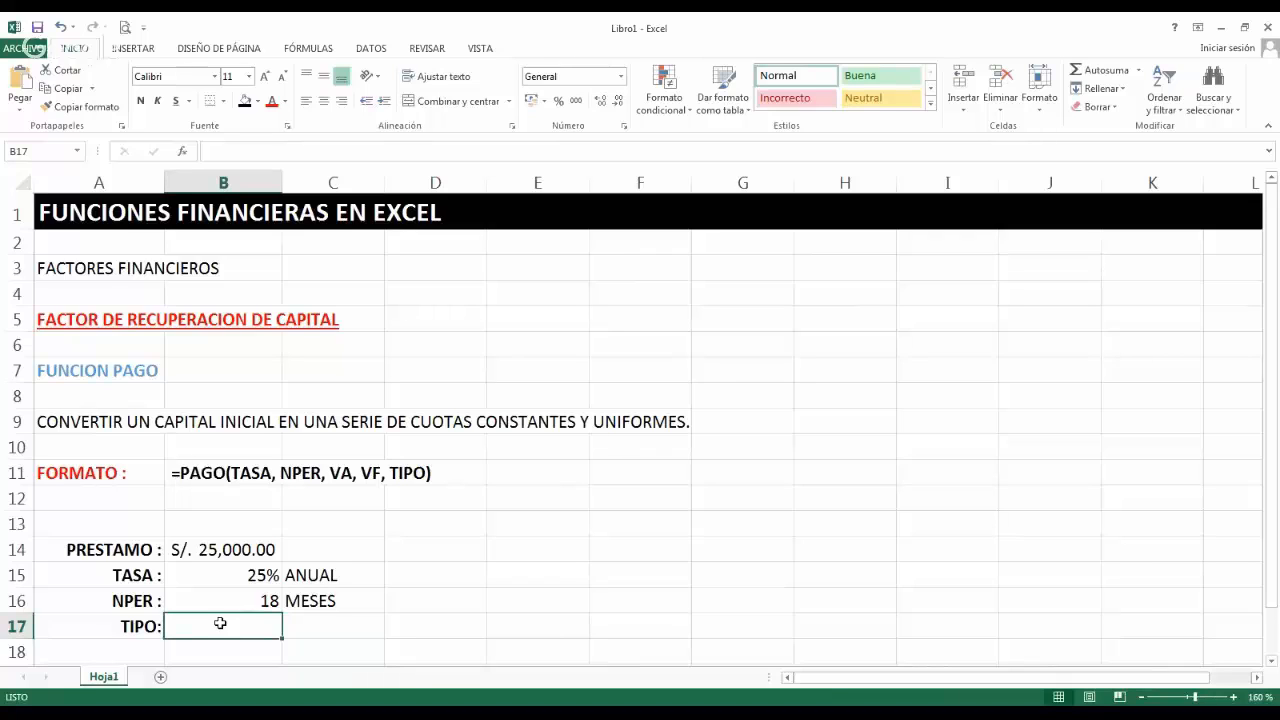
text(0)
key(Tab)
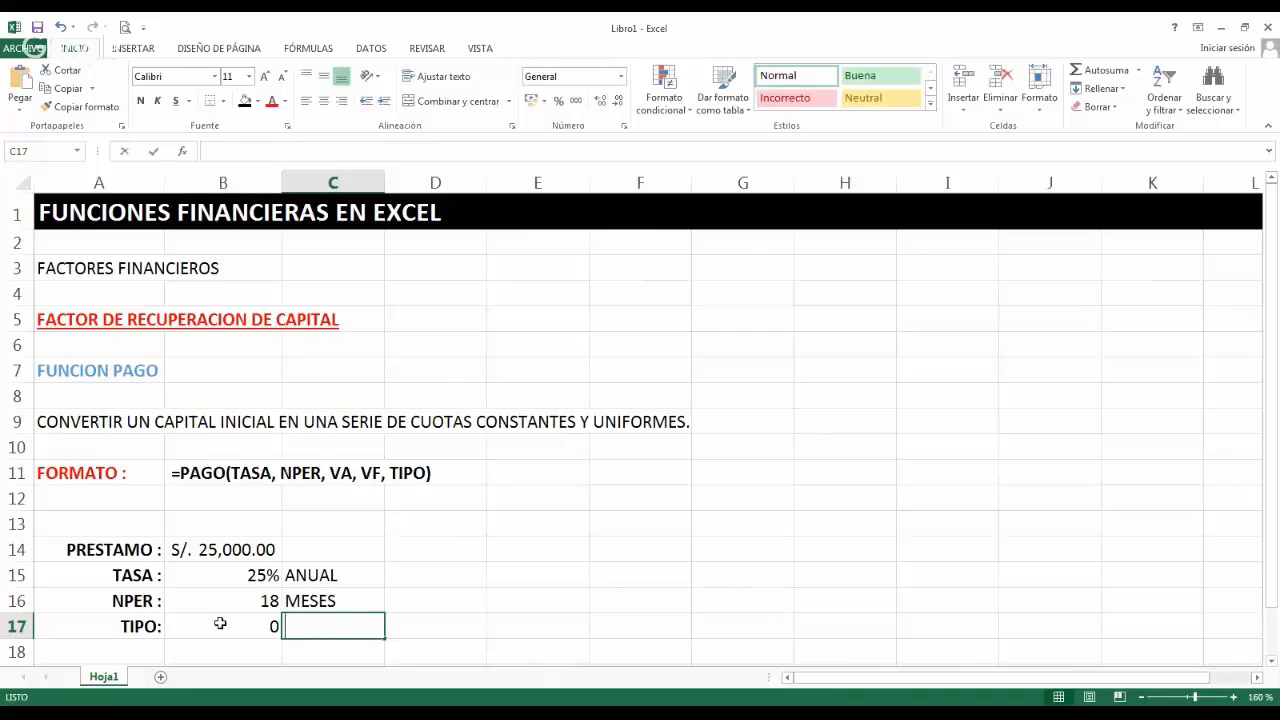
text(A PAG)
key(BackSpace)
key(BackSpace)
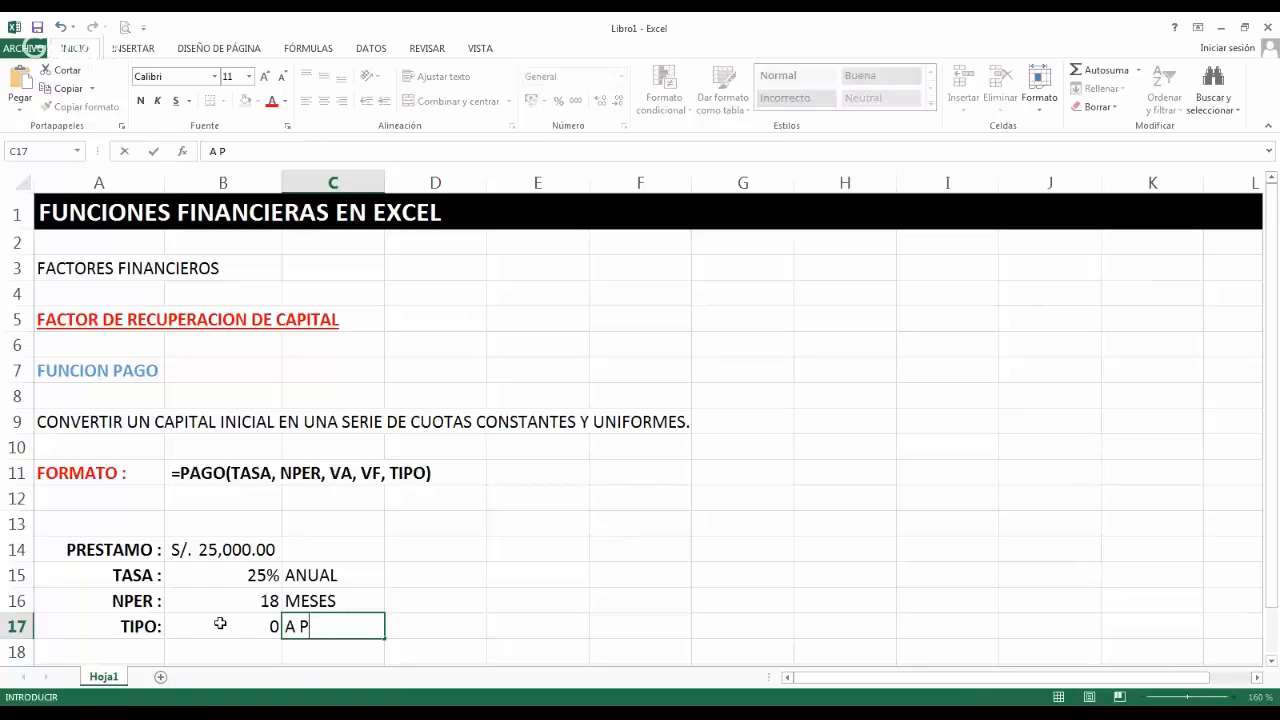
text(ERIODO VENCIDO)
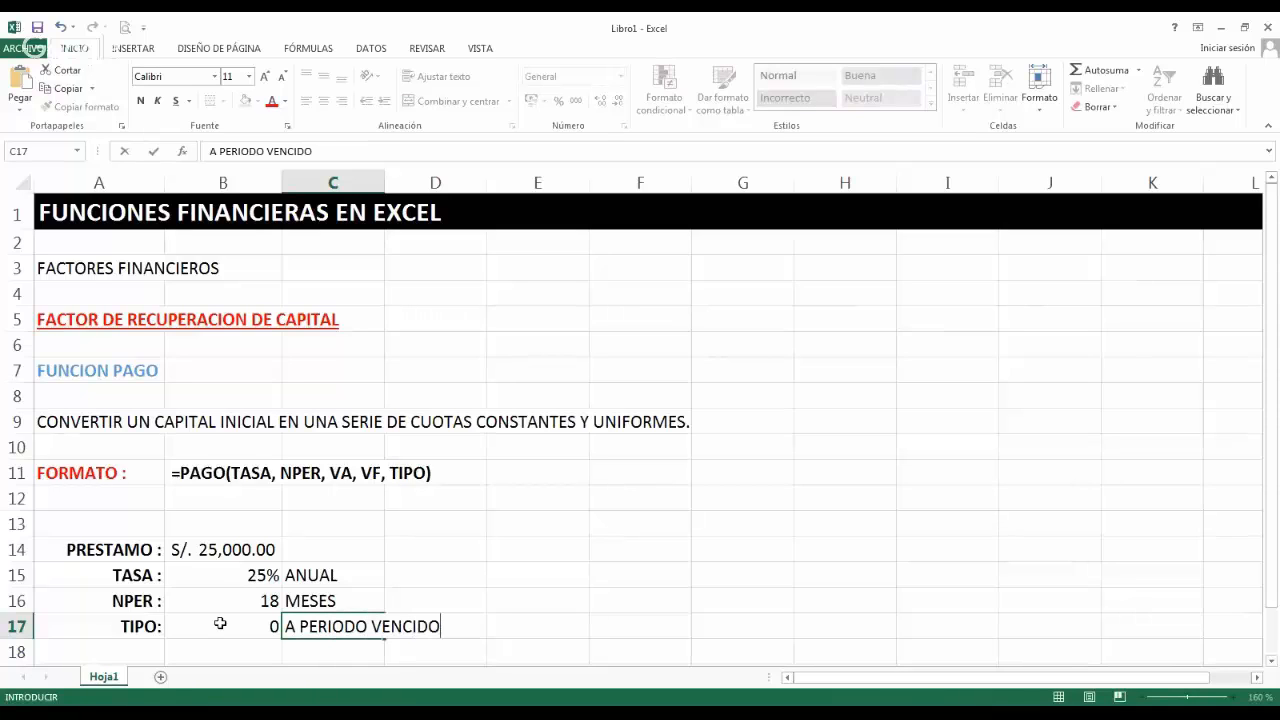
key(Return)
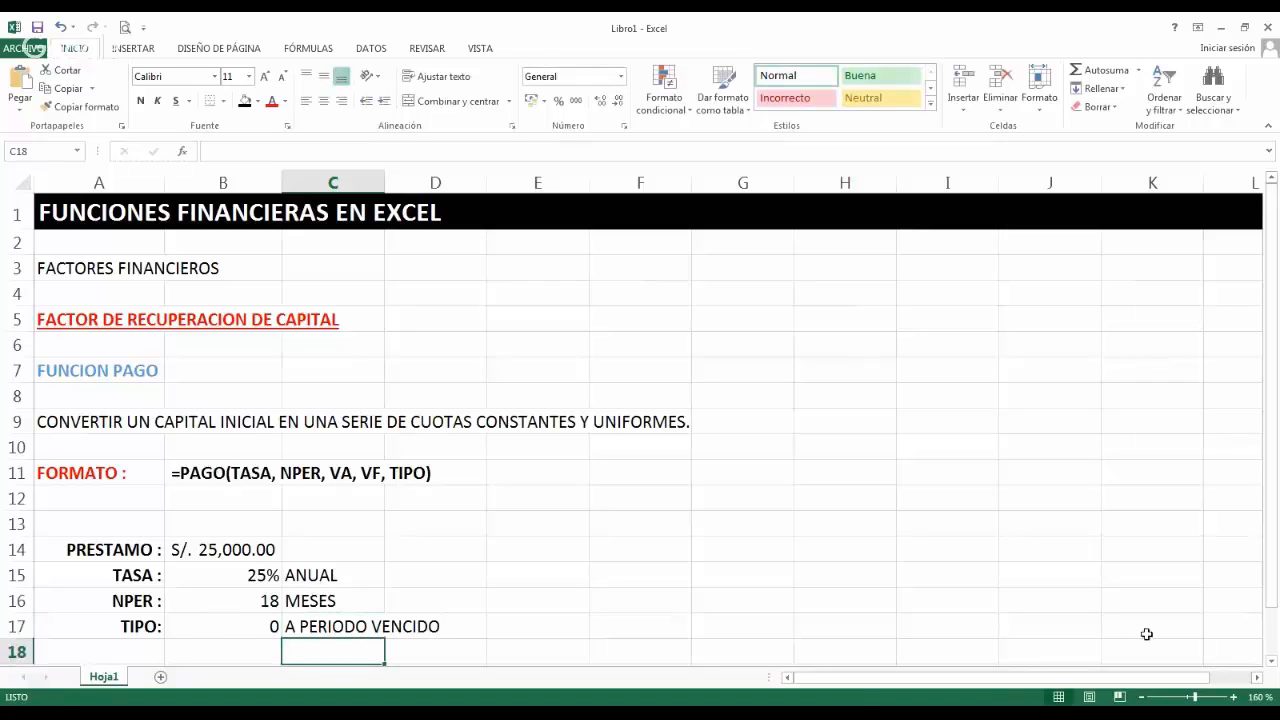
Enter the label "VALOR DE LA CUOTA :" in cell A19 and widen column A to fit it.
scroll(1268, 668, down, 1)
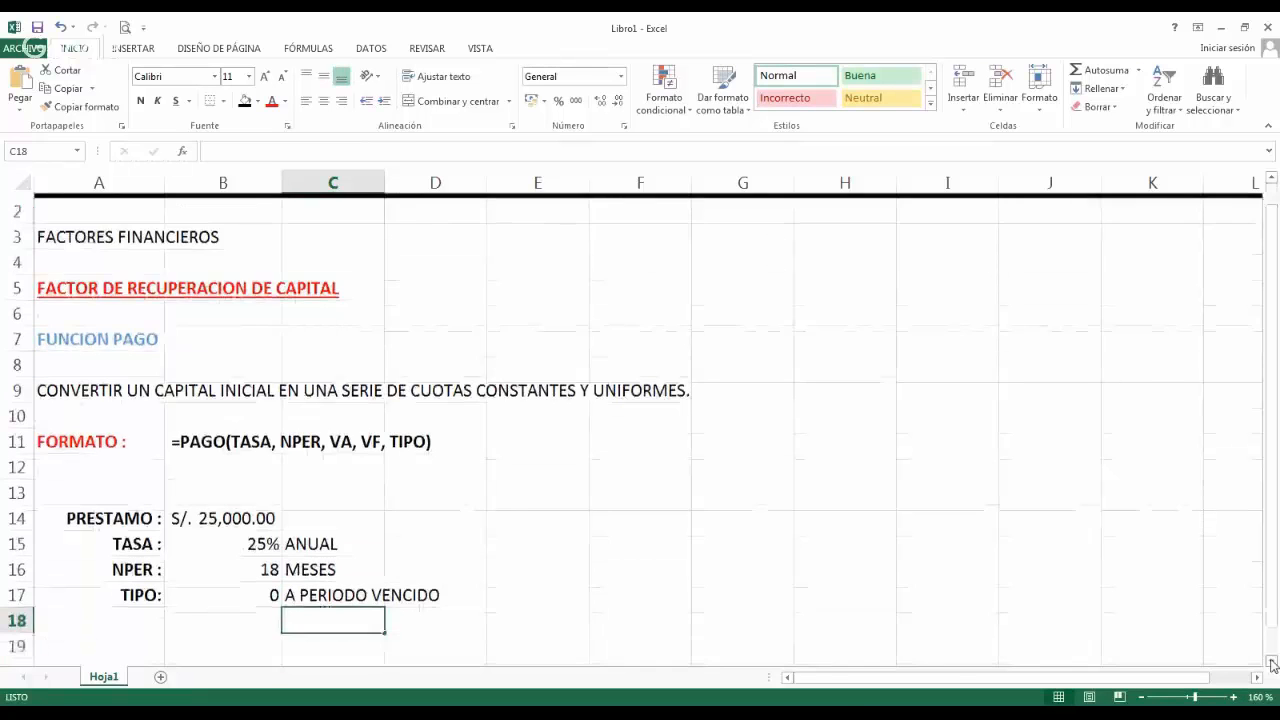
click(1272, 664)
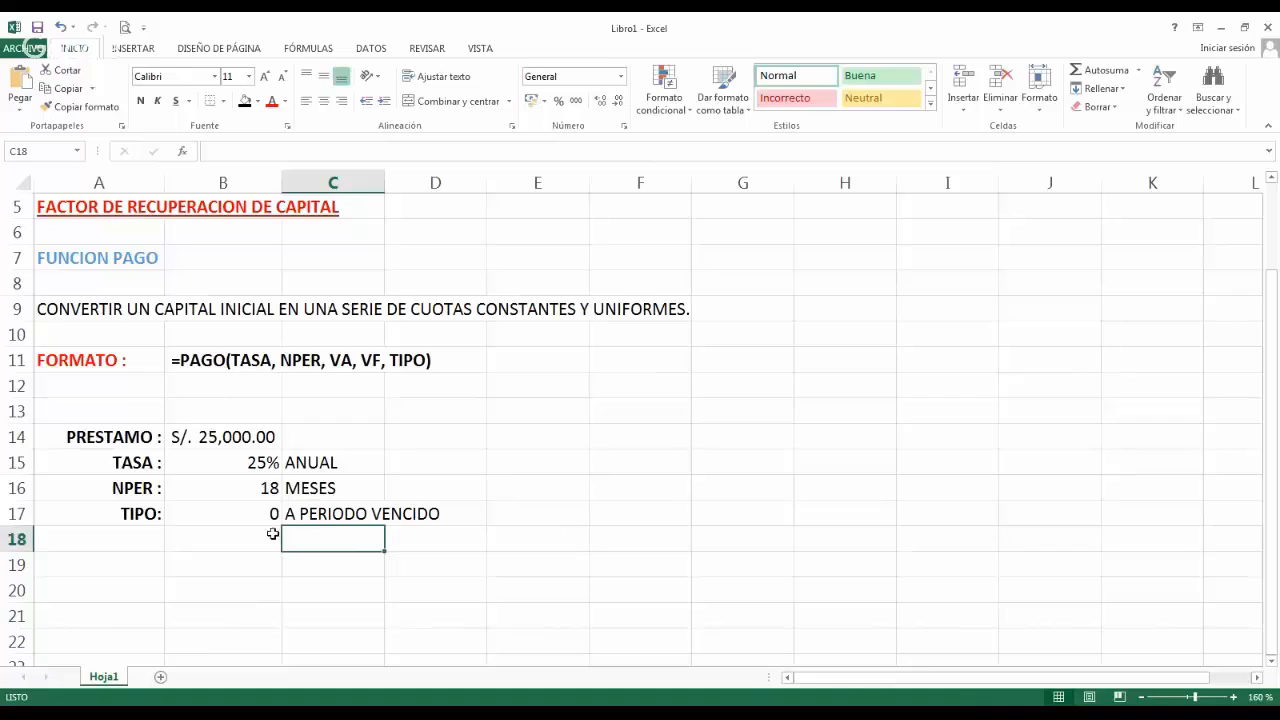
click(133, 567)
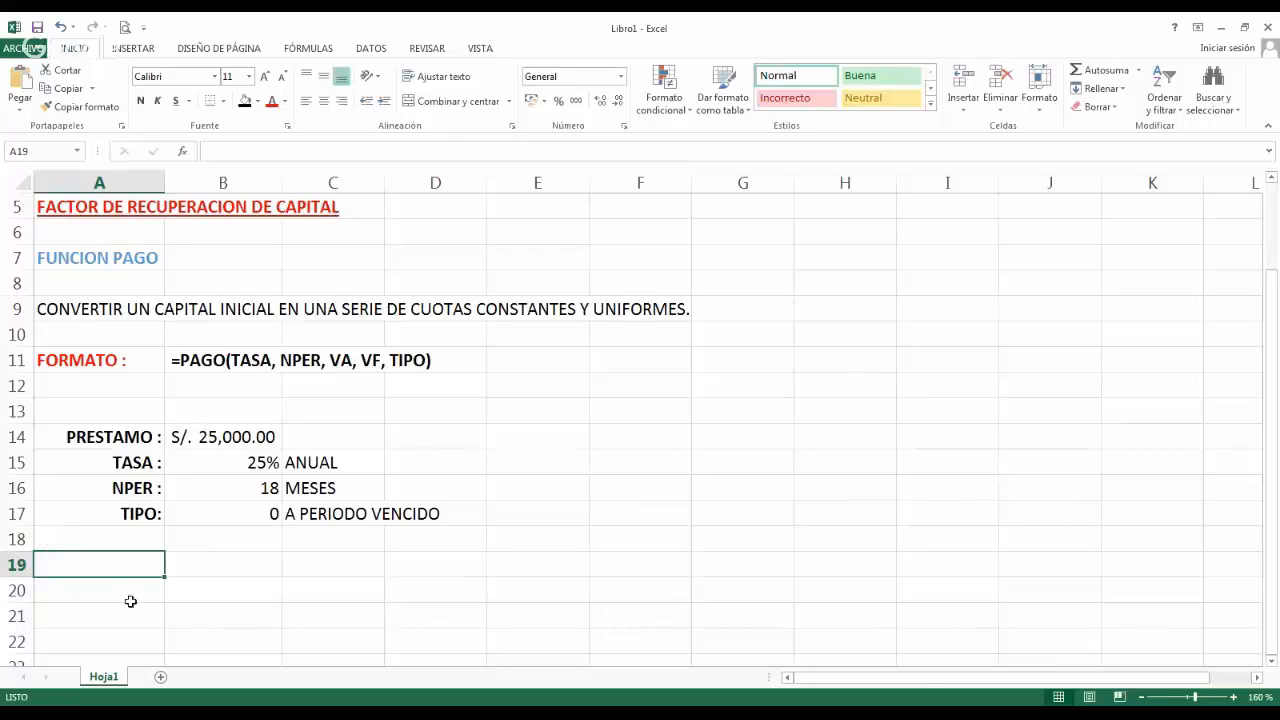
text(VALOR )
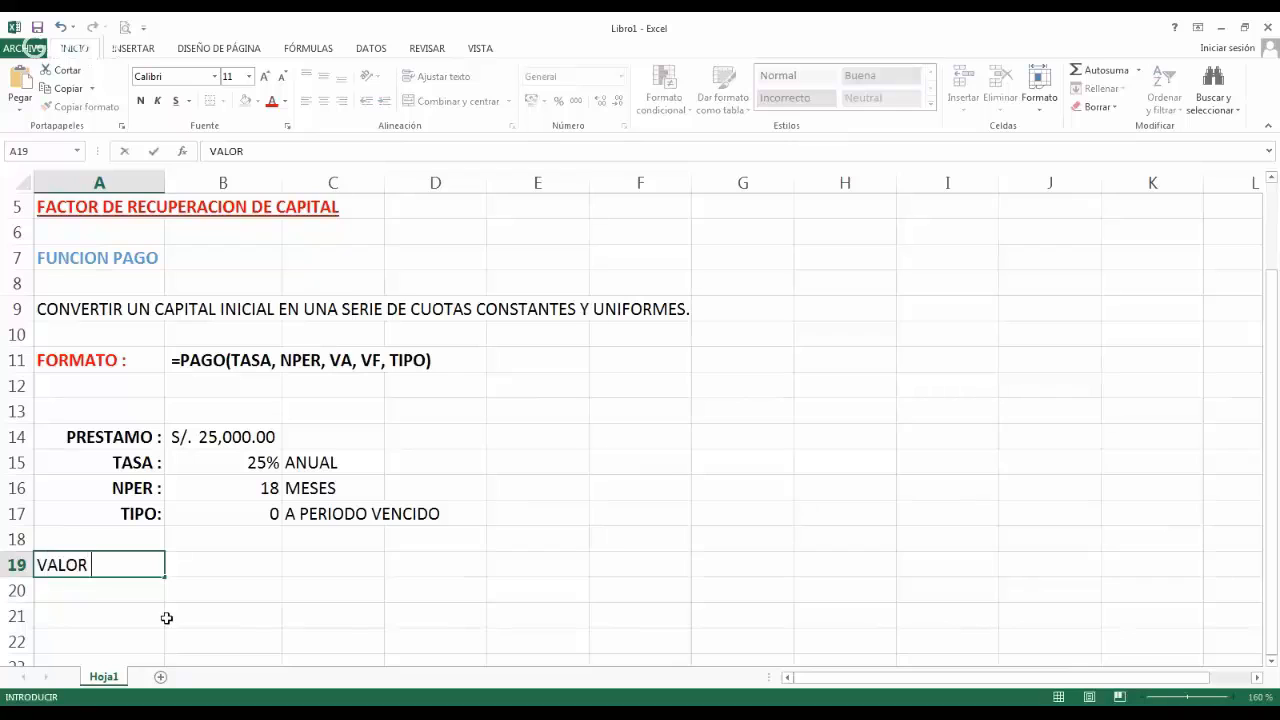
text(DE LA CUOTA)
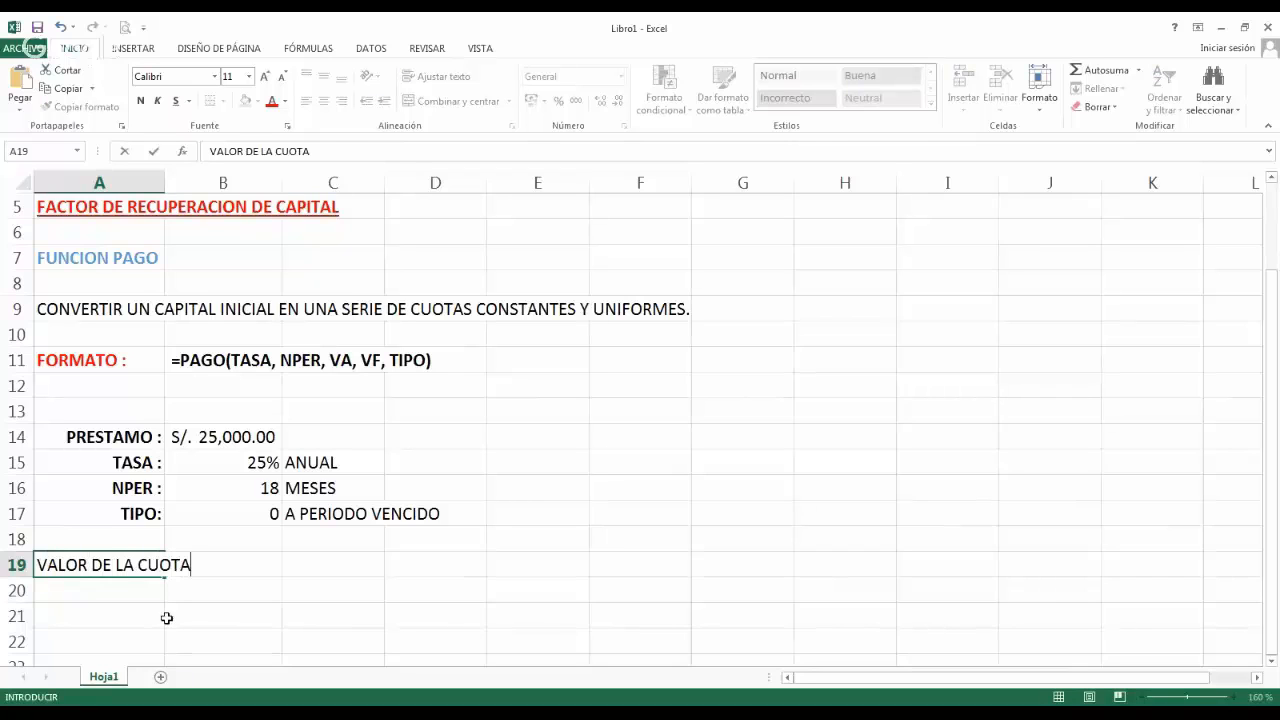
text( :)
key(Return)
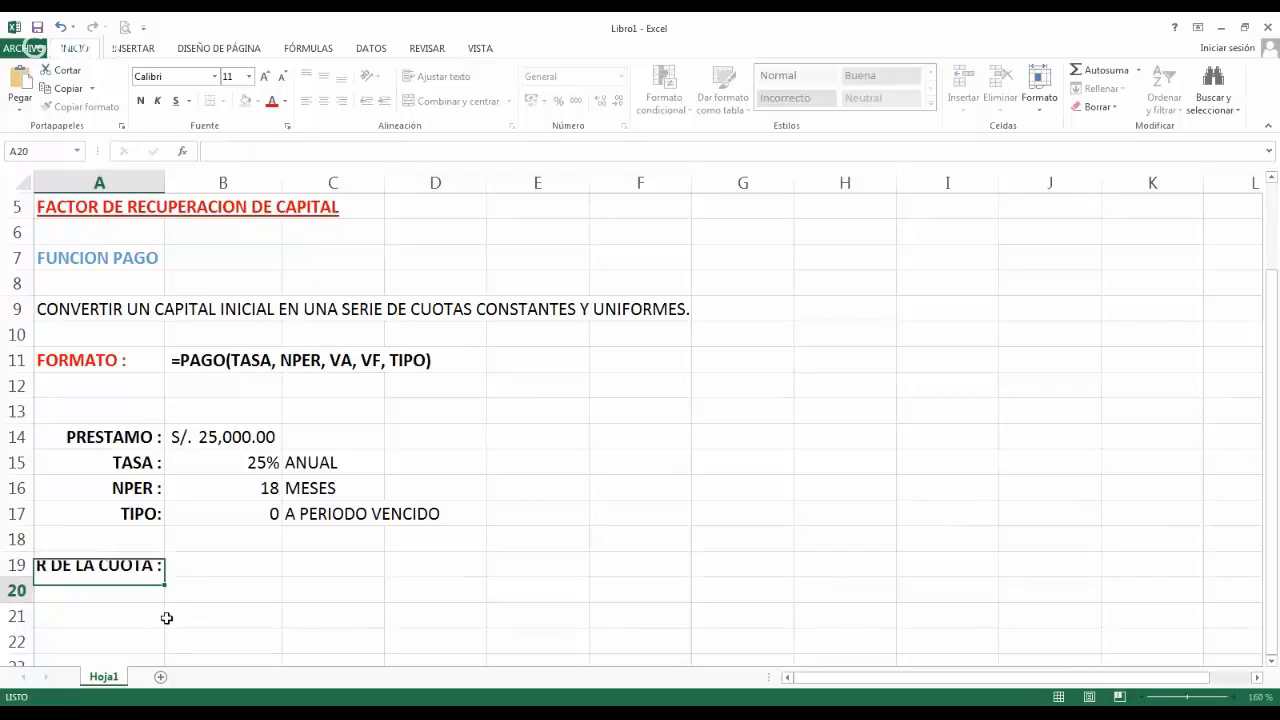
drag(165, 183, 223, 182)
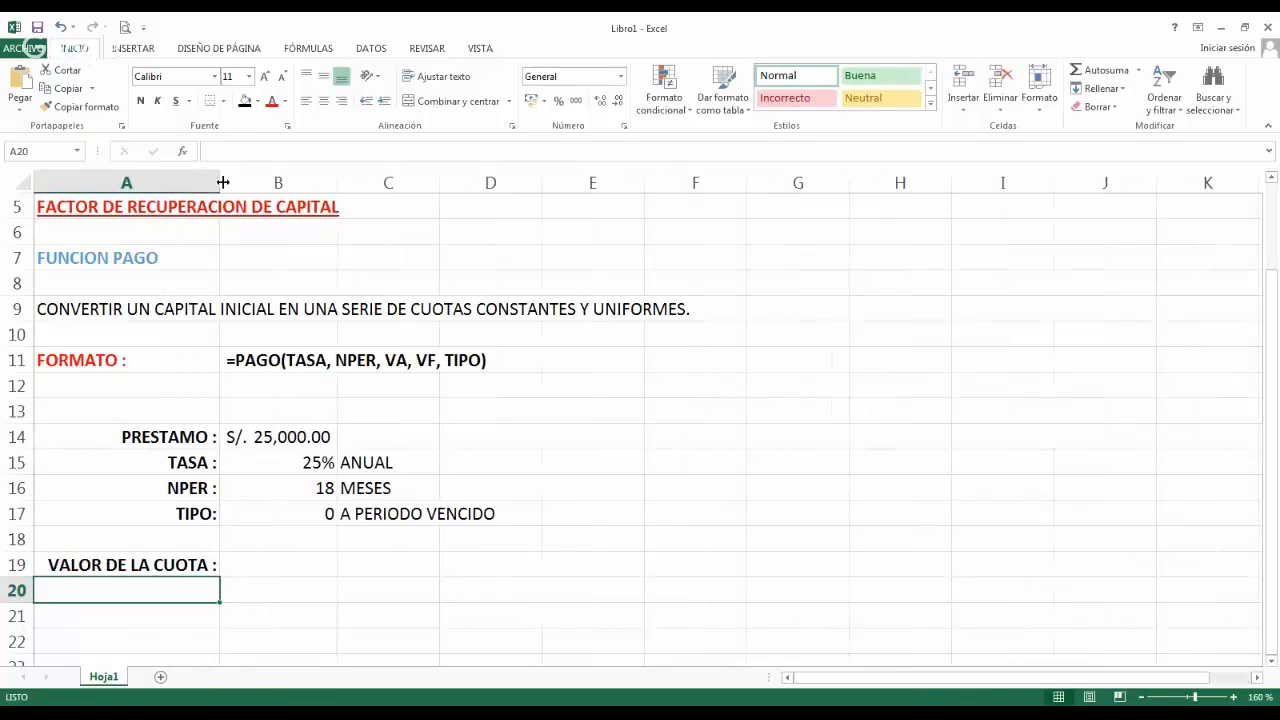
Calculate the loan instalment in cell B19 with the formula =PAGO(25%/12,18,25000,,0).
click(292, 568)
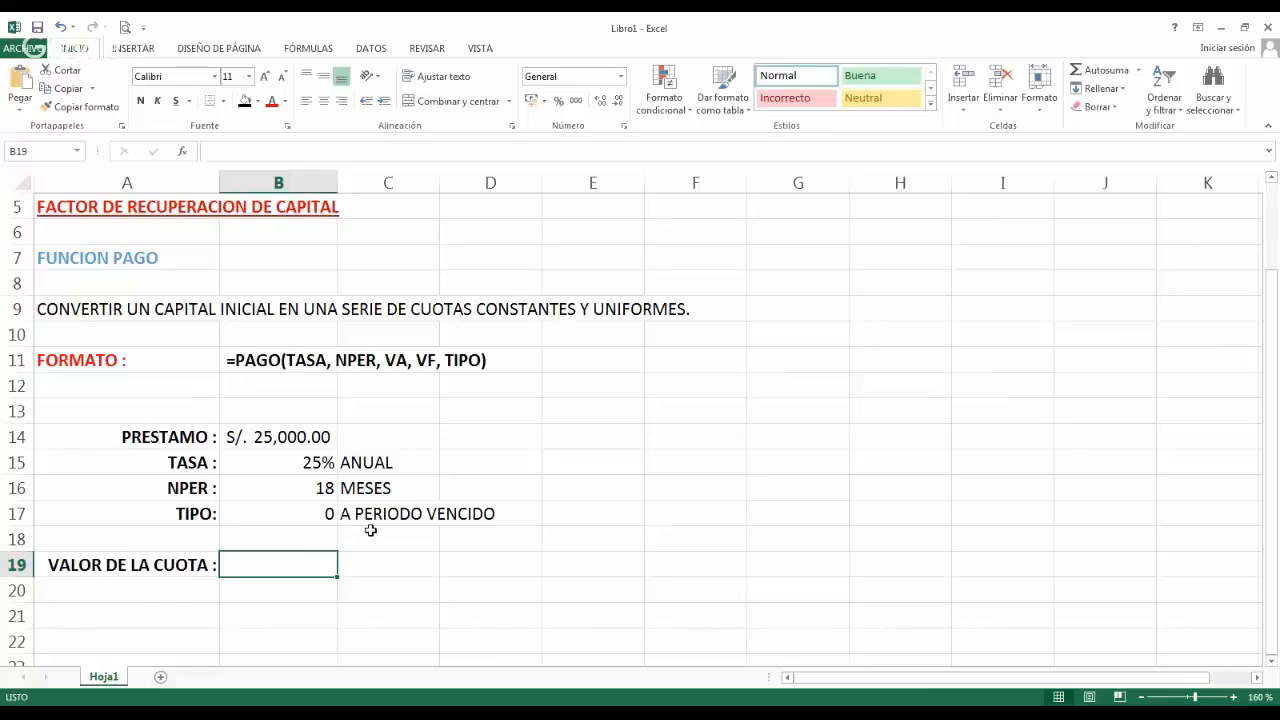
text(=)
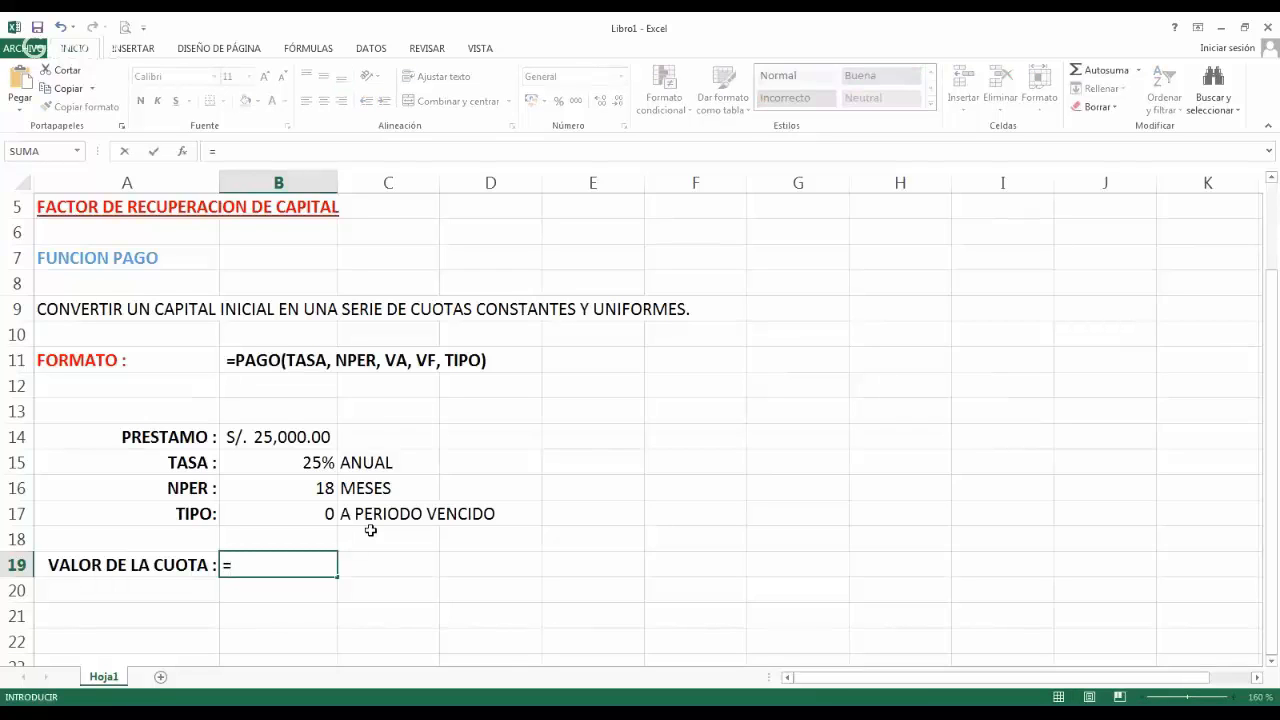
text(PAGO()
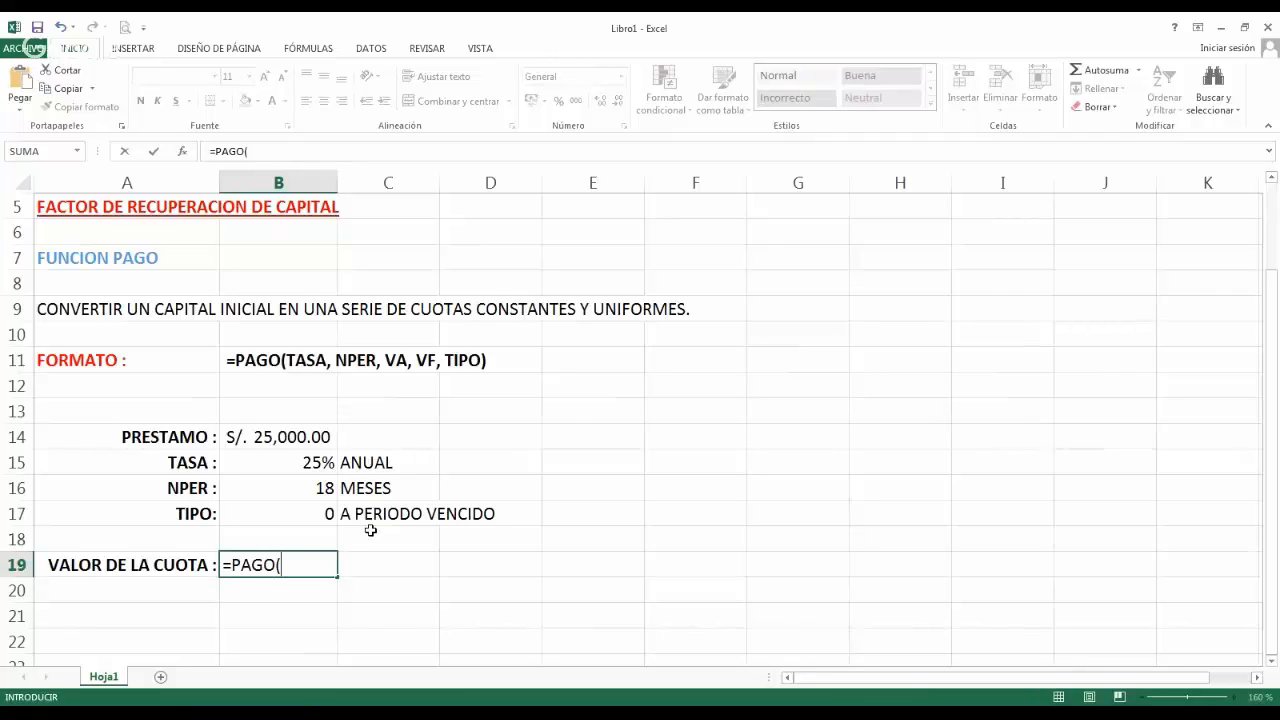
text(25%)
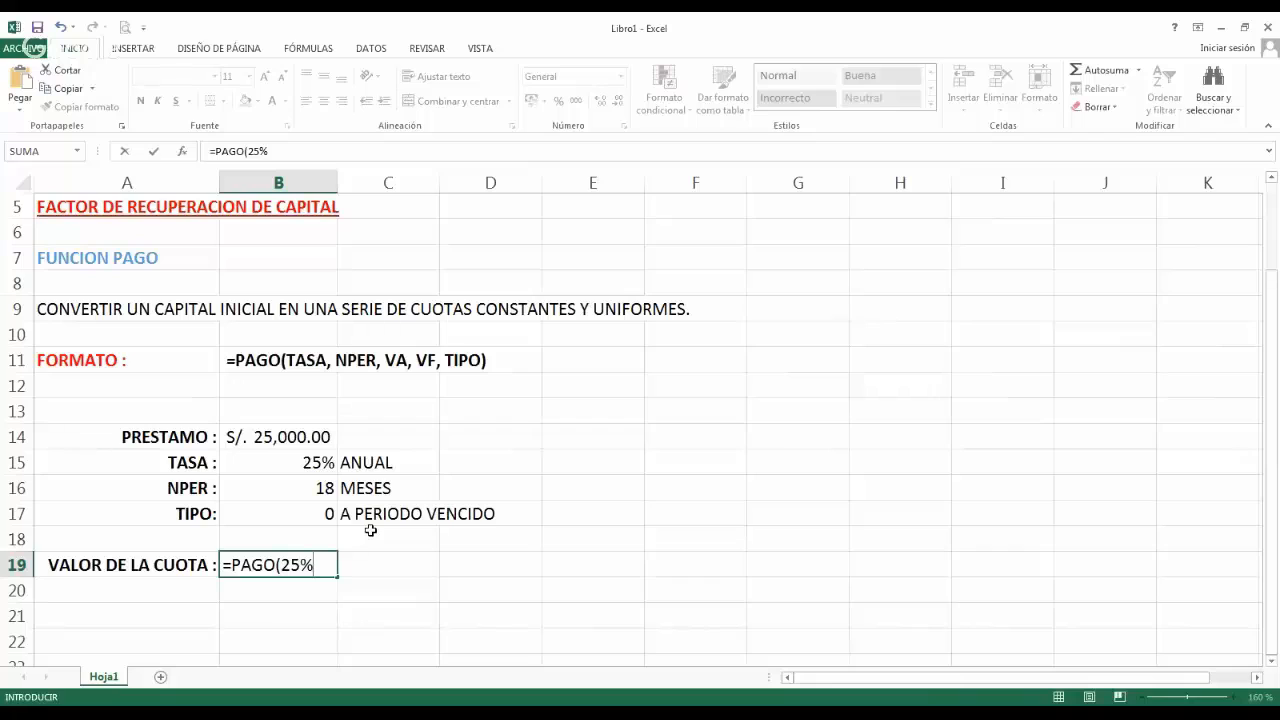
text(/12,)
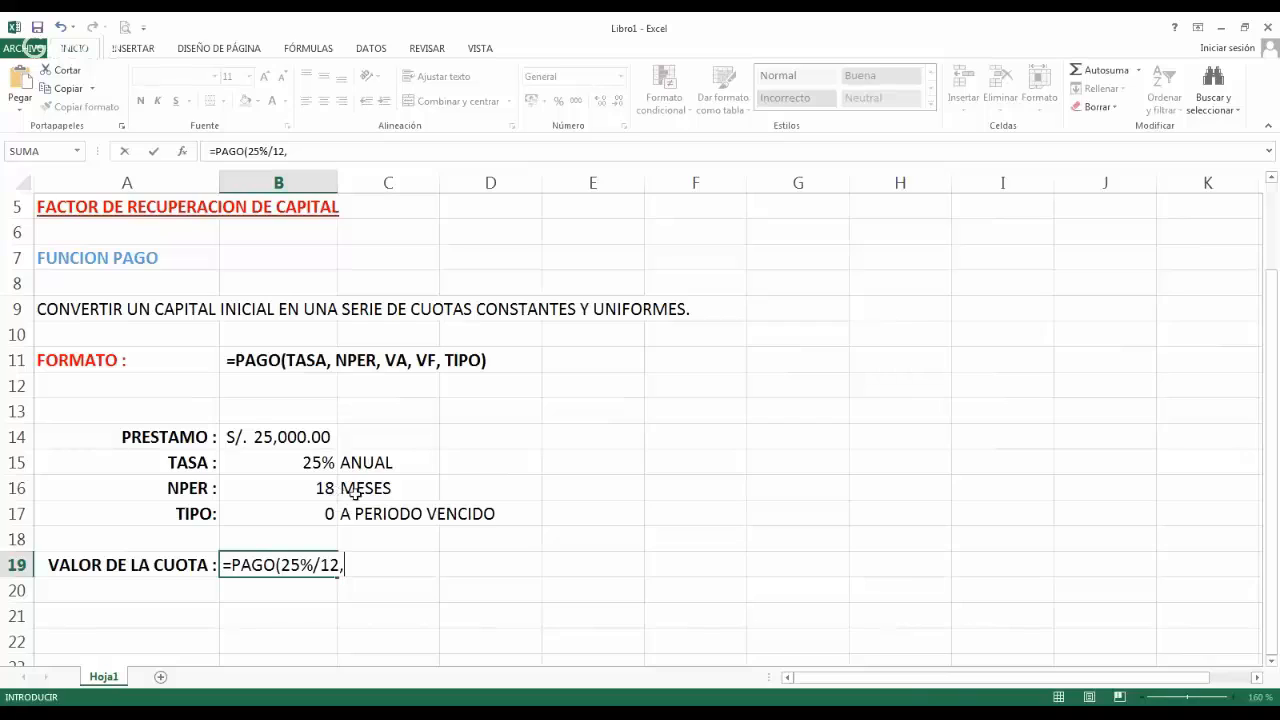
text(18)
text(,)
text(250)
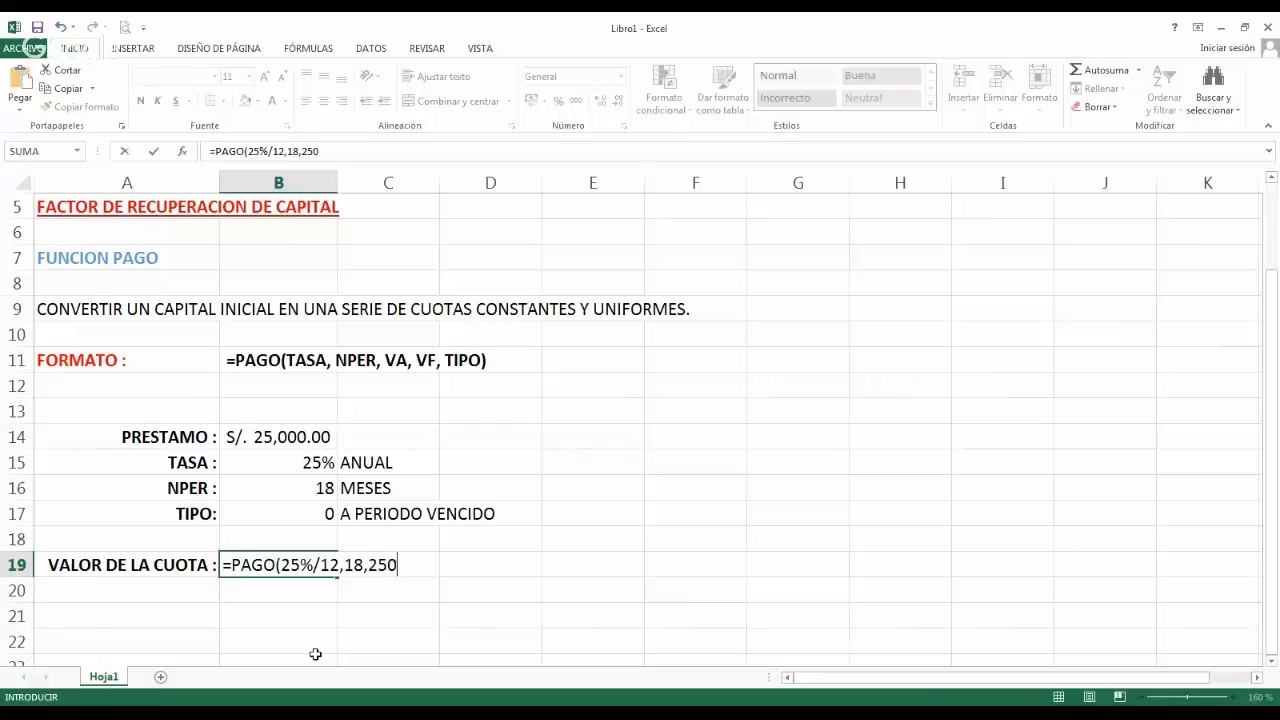
text(00,)
text(,)
text(0))
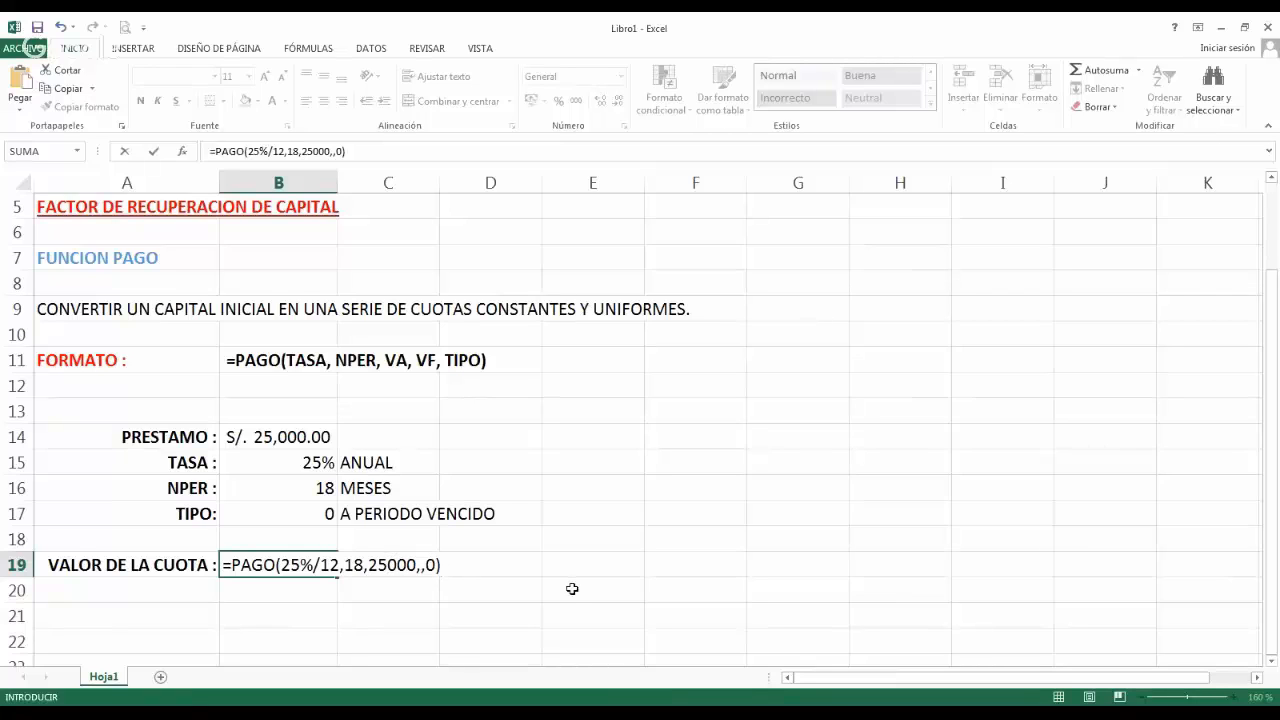
key(Return)
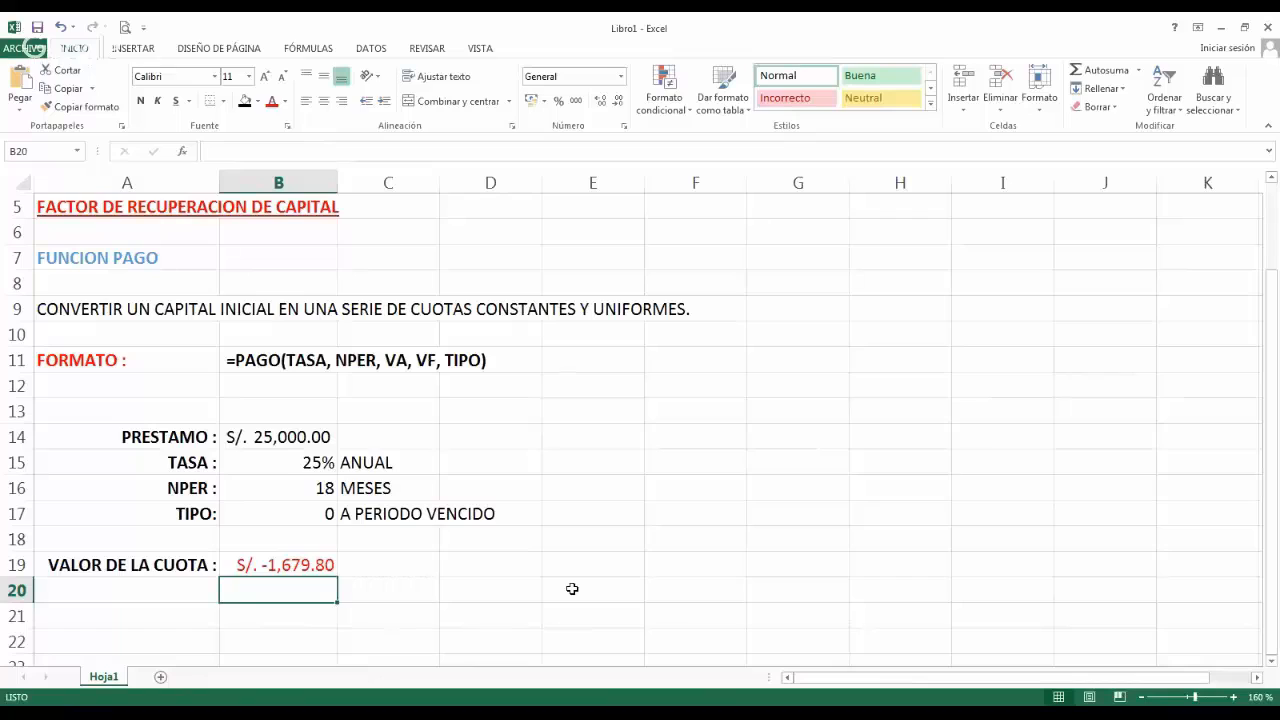
Make the loan amount negative in the B19 formula so it reads =PAGO(25%/12,18,-25000,,0).
key(Up)
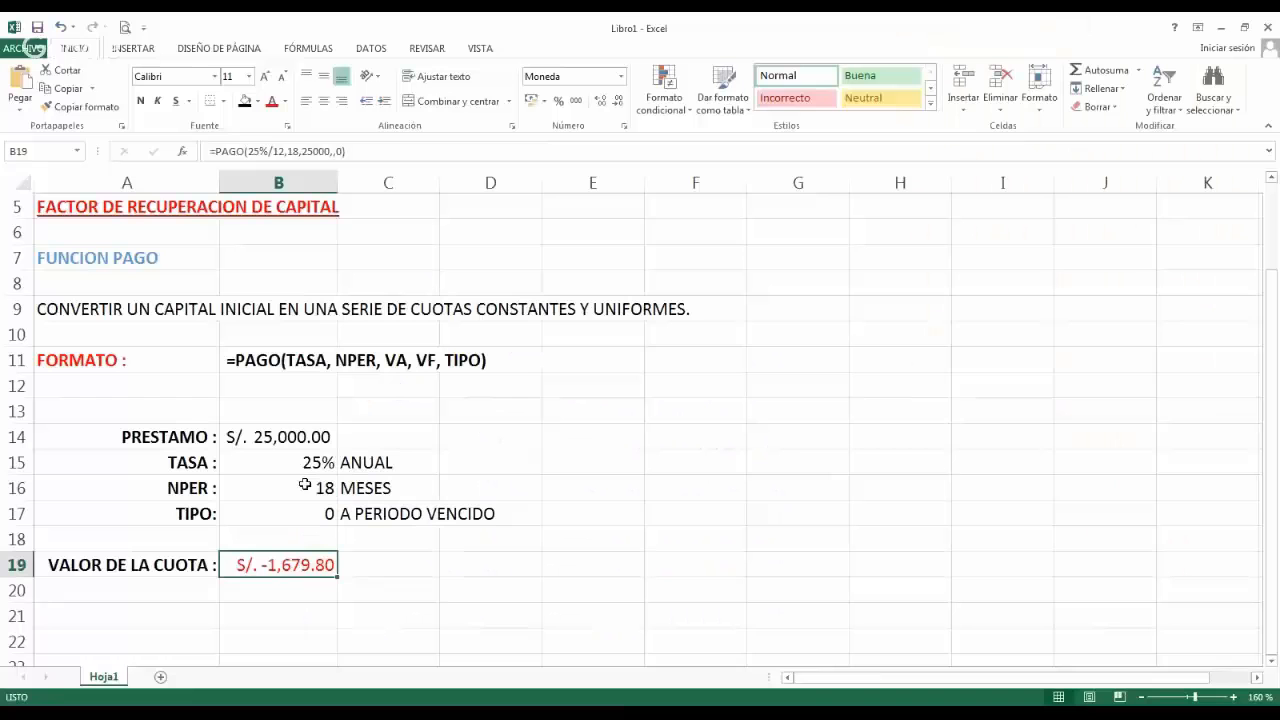
double_click(288, 565)
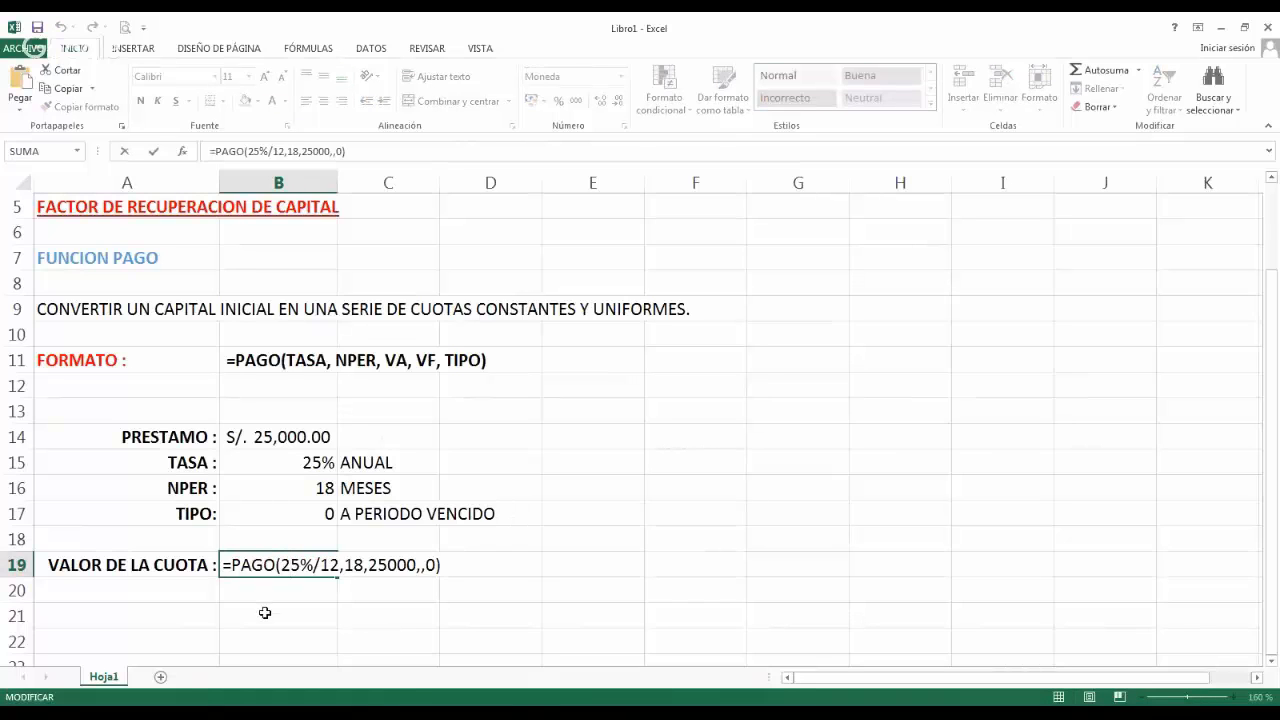
key(Escape)
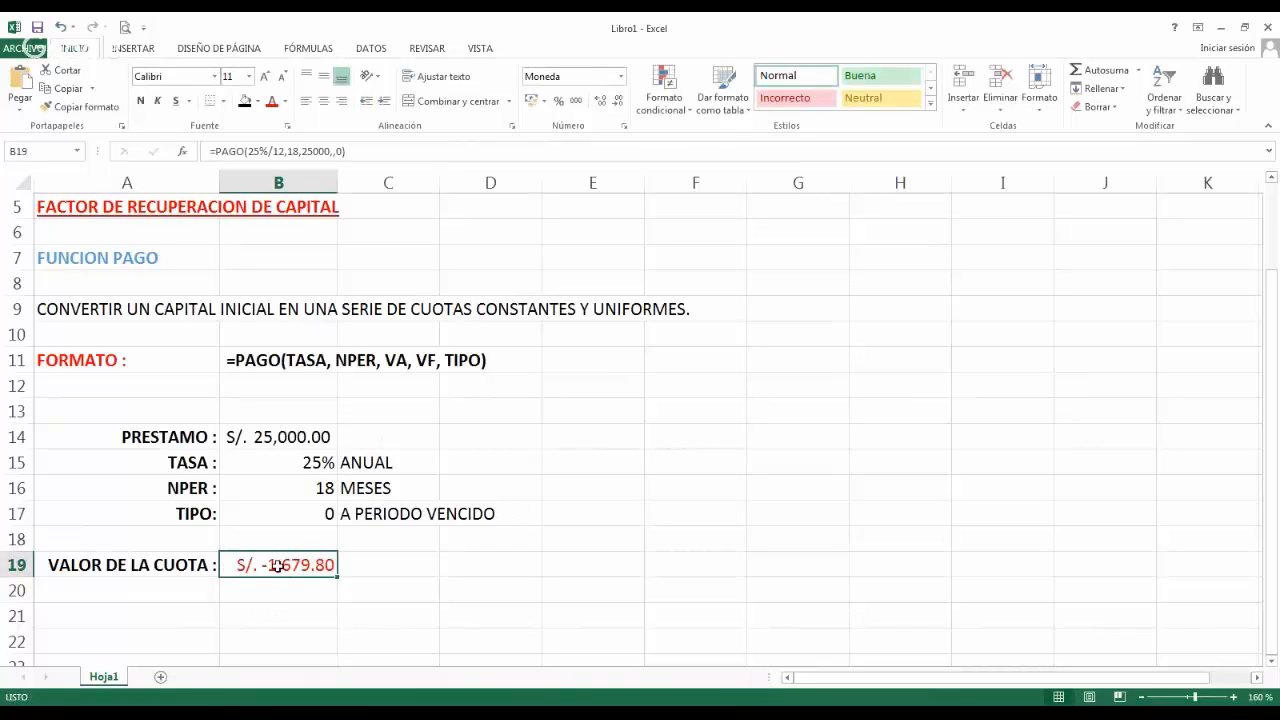
double_click(277, 565)
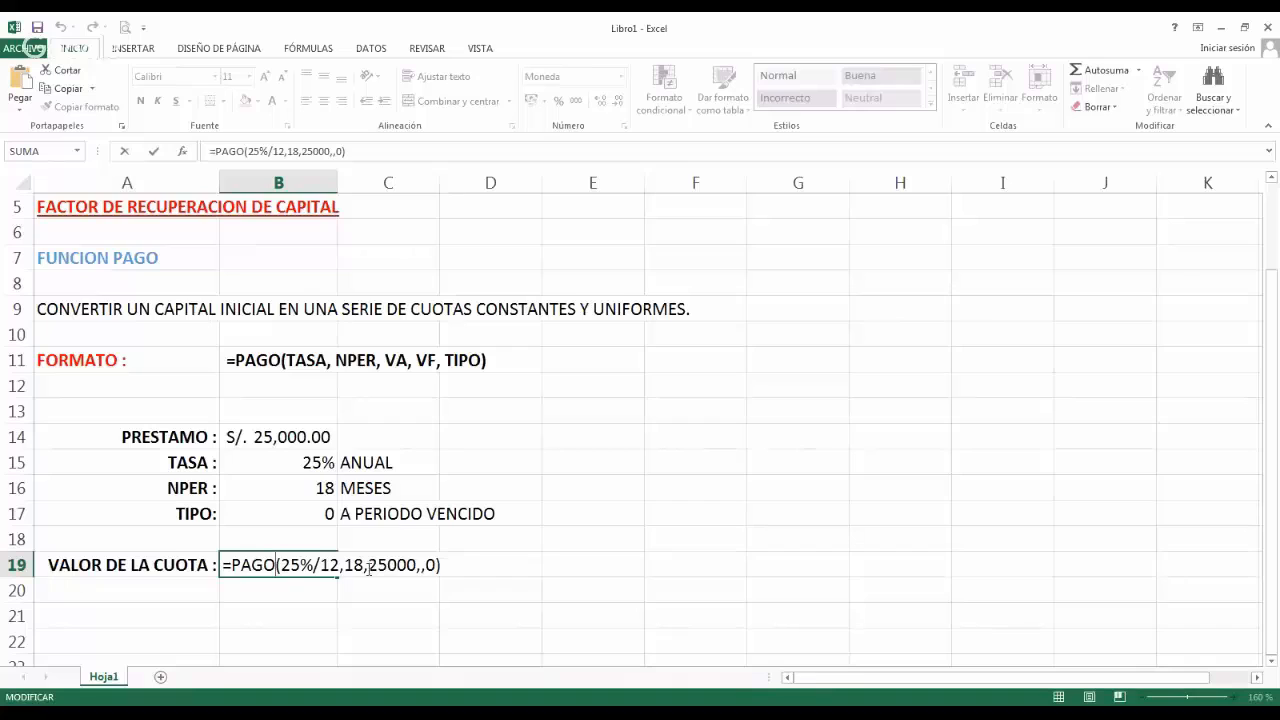
click(368, 568)
text(-)
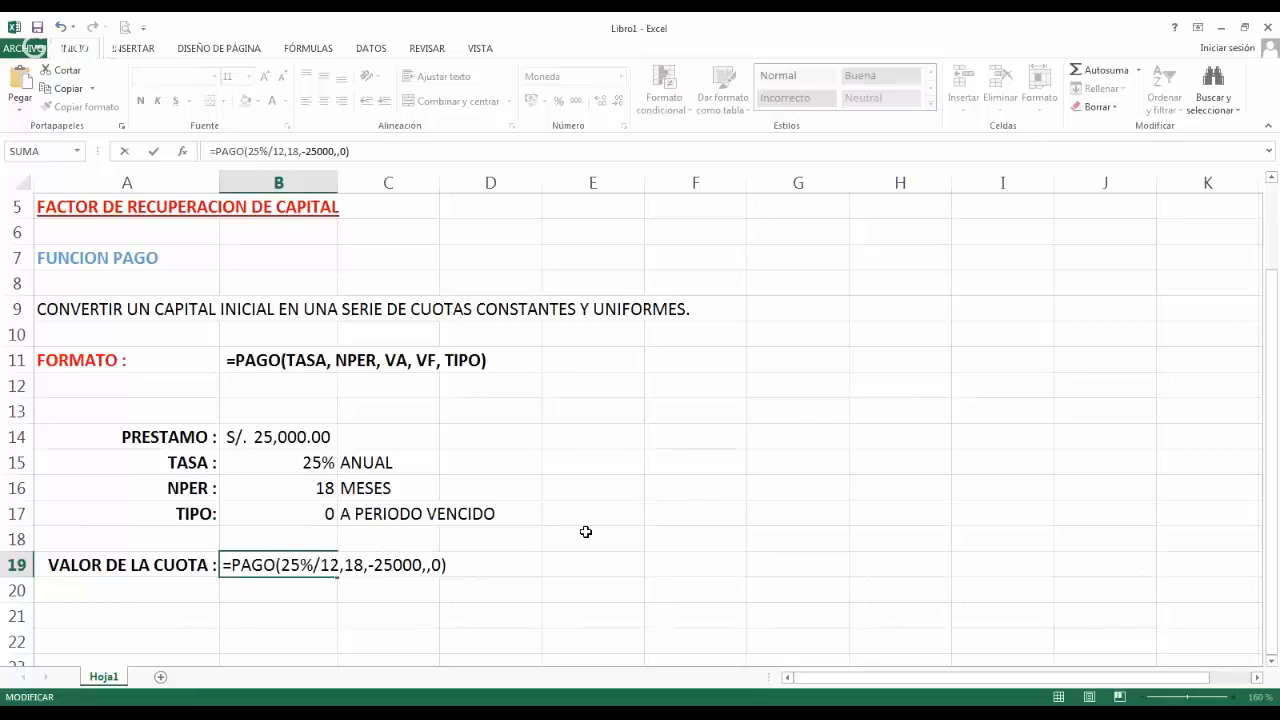
key(Return)
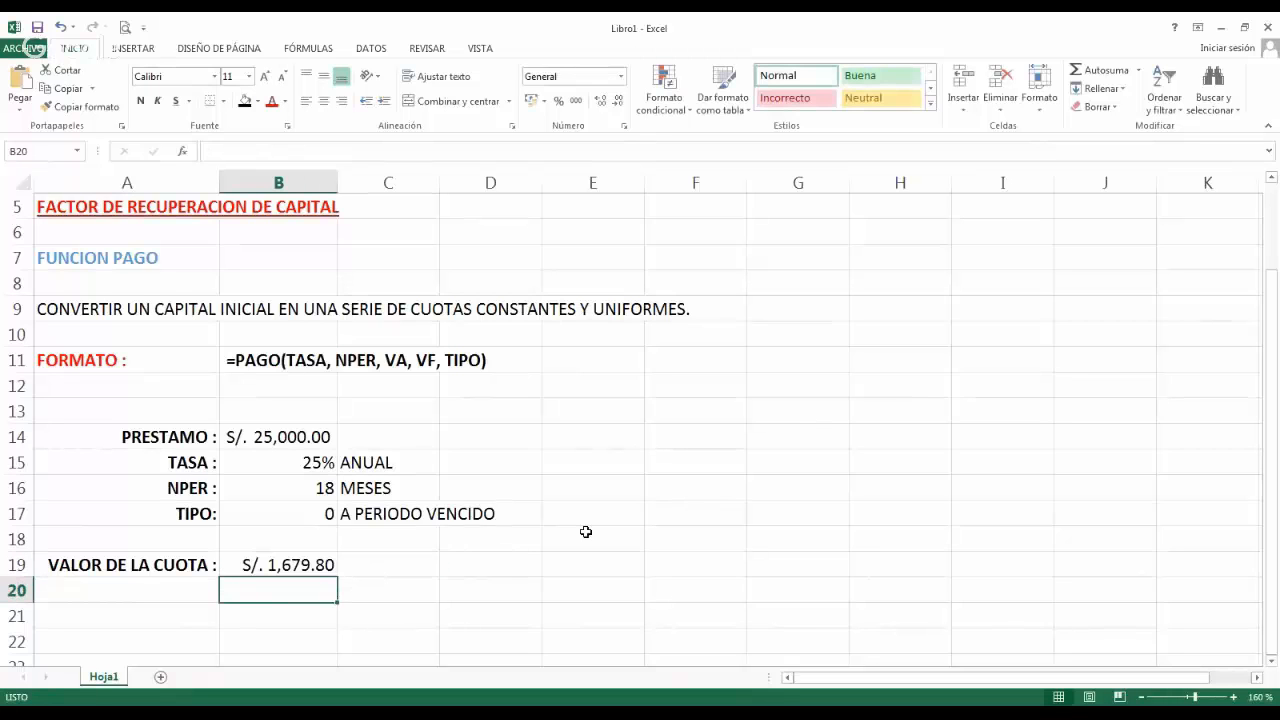
Copy the full formula text from cell B19 into cell C19.
key(Up)
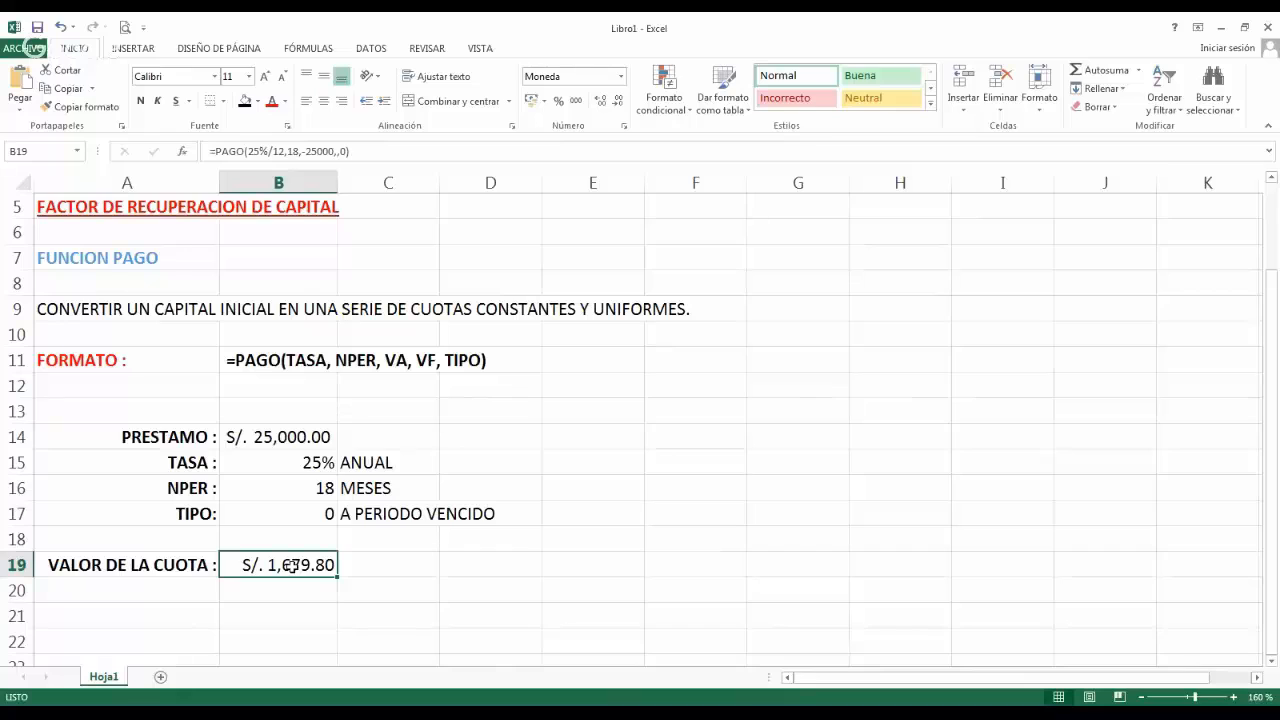
key(F2)
key(shift+Home)
key(ctrl+c)
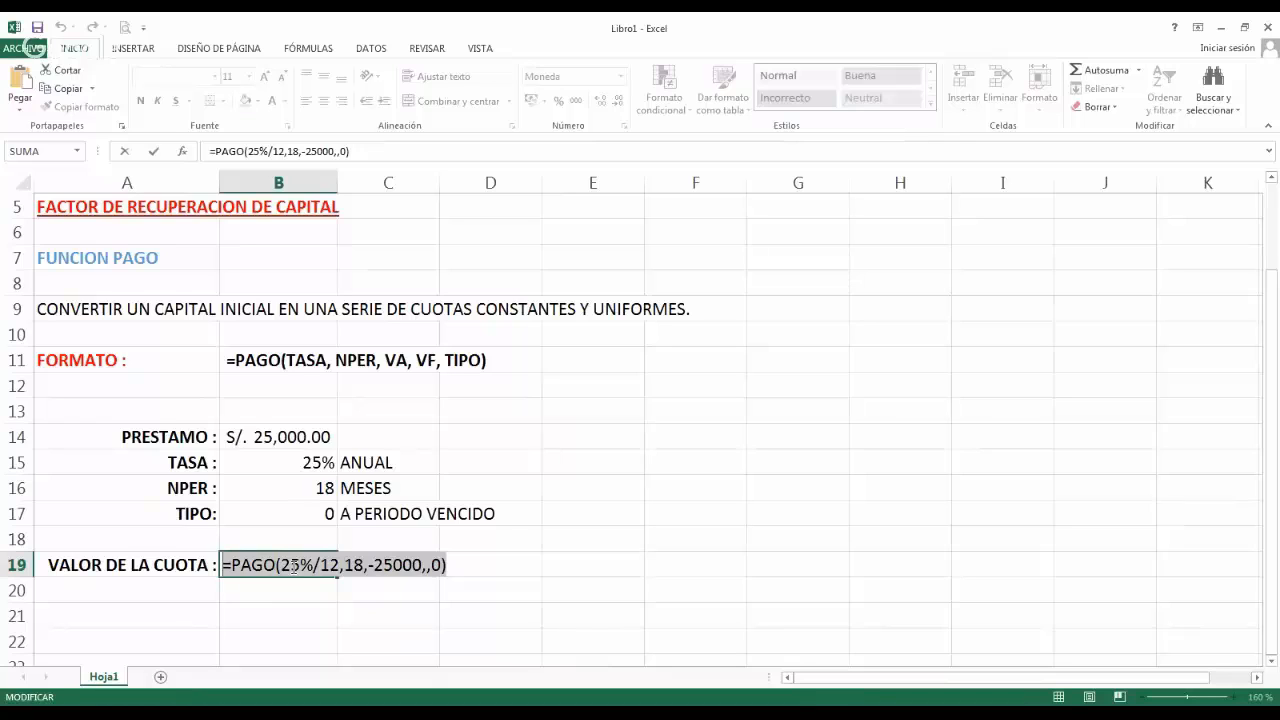
key(Return)
key(Up)
key(Right)
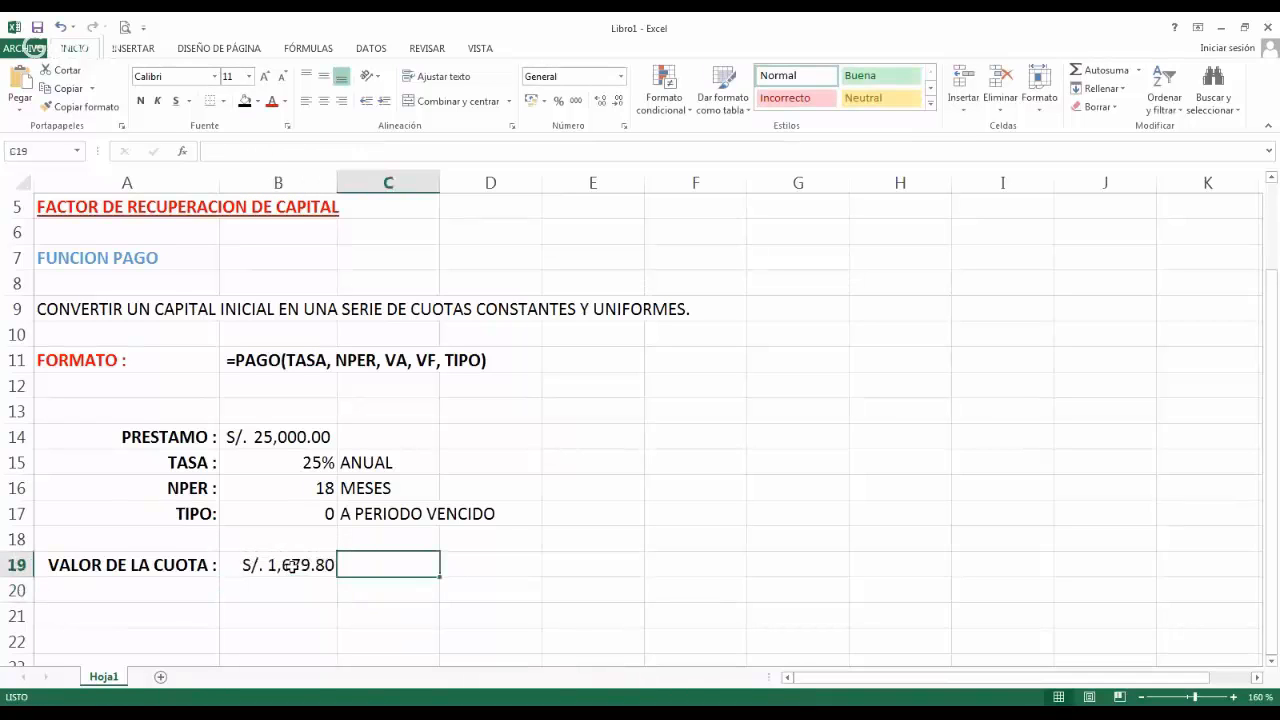
key(F2)
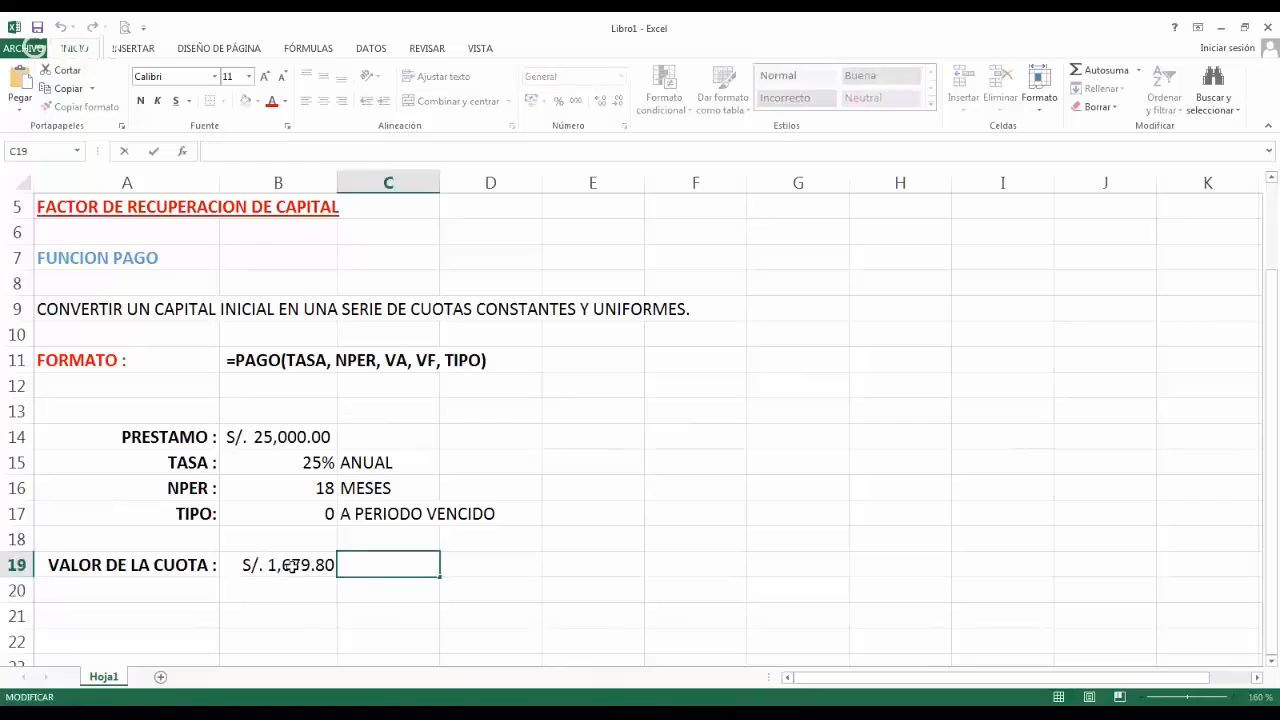
key(ctrl+v)
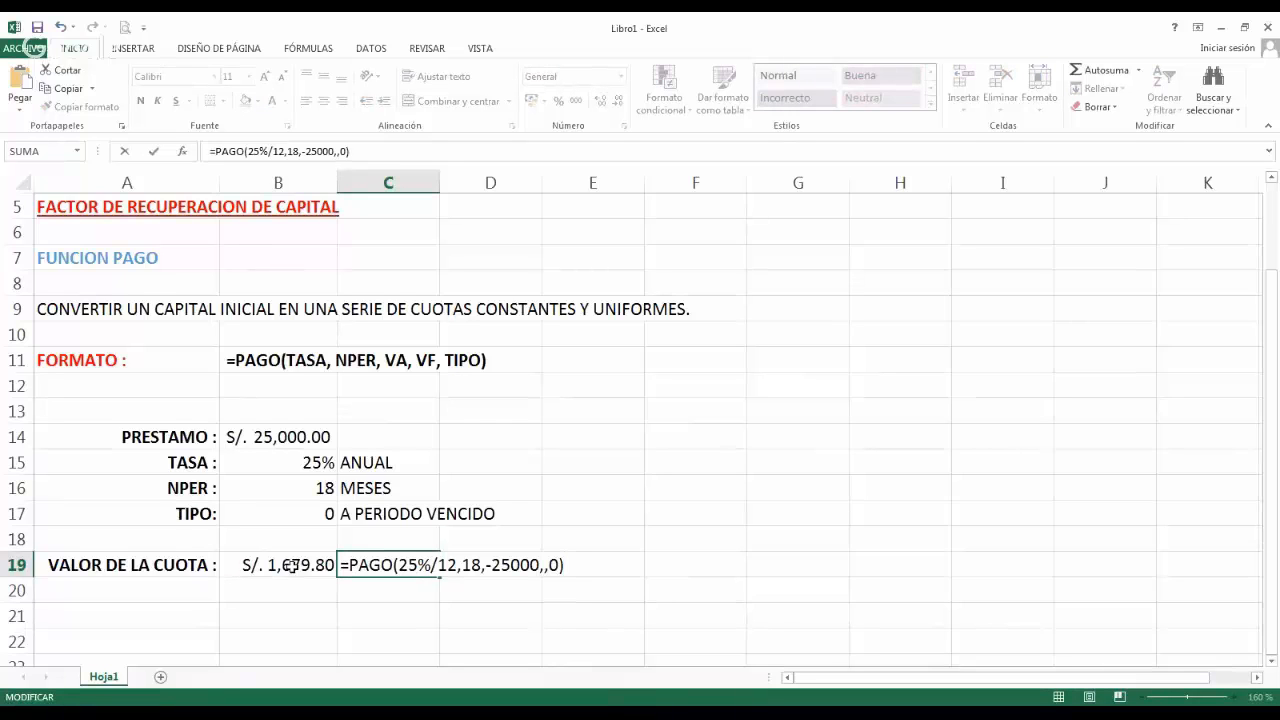
Add a space before the equals sign in cell C19 to show the PAGO formula as text.
key(F2)
key(Left)
key(Left)
key(Right)
key(Right)
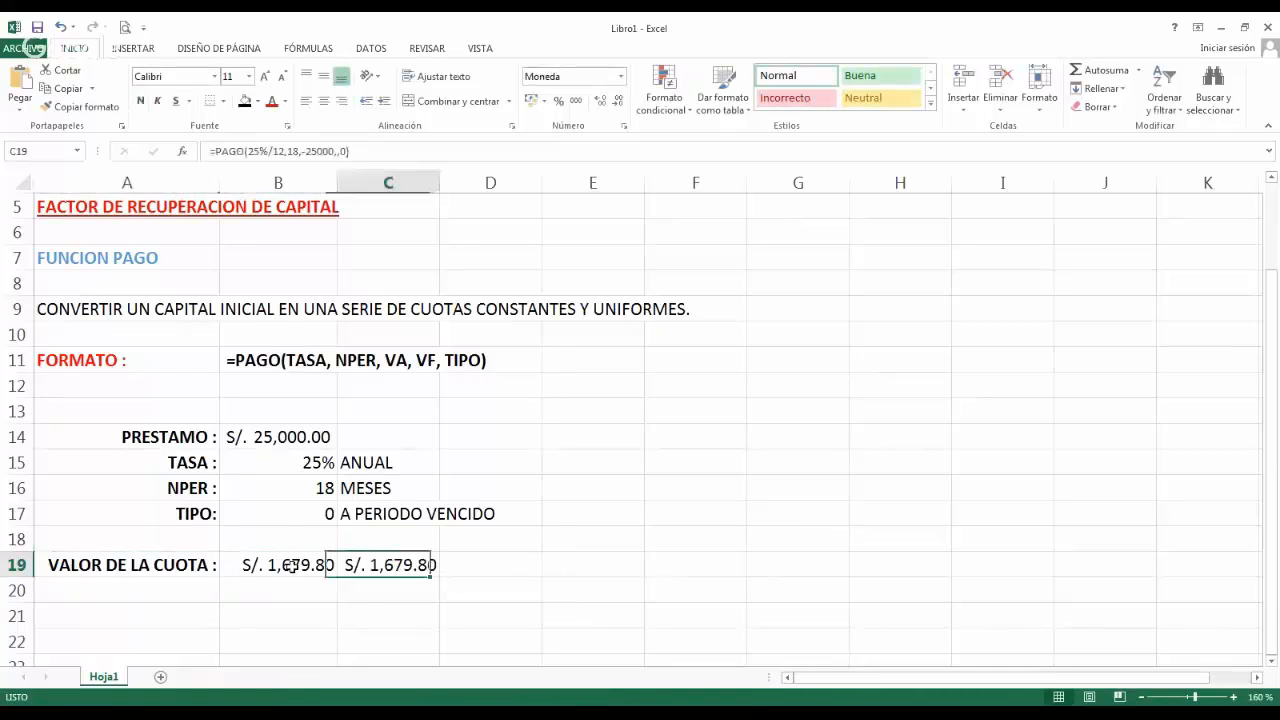
key(F2)
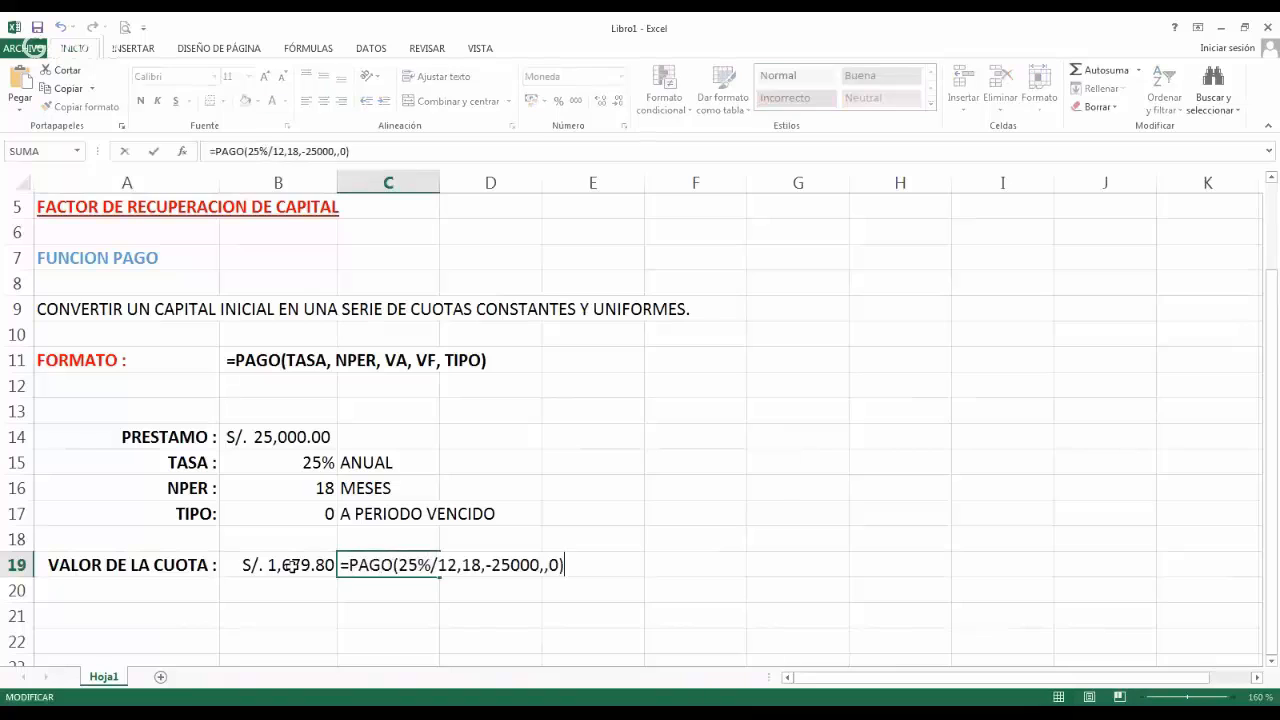
key(Left)
key(Left)
key(Left)
key(Left)
key(Left)
key(Left)
key(Left)
key(Left)
key(Left)
key(Left)
key(Left)
key(Left)
key(Left)
key(Left)
key(Left)
key(Left)
key(Left)
key(Left)
key(Left)
key(Left)
key(Return)
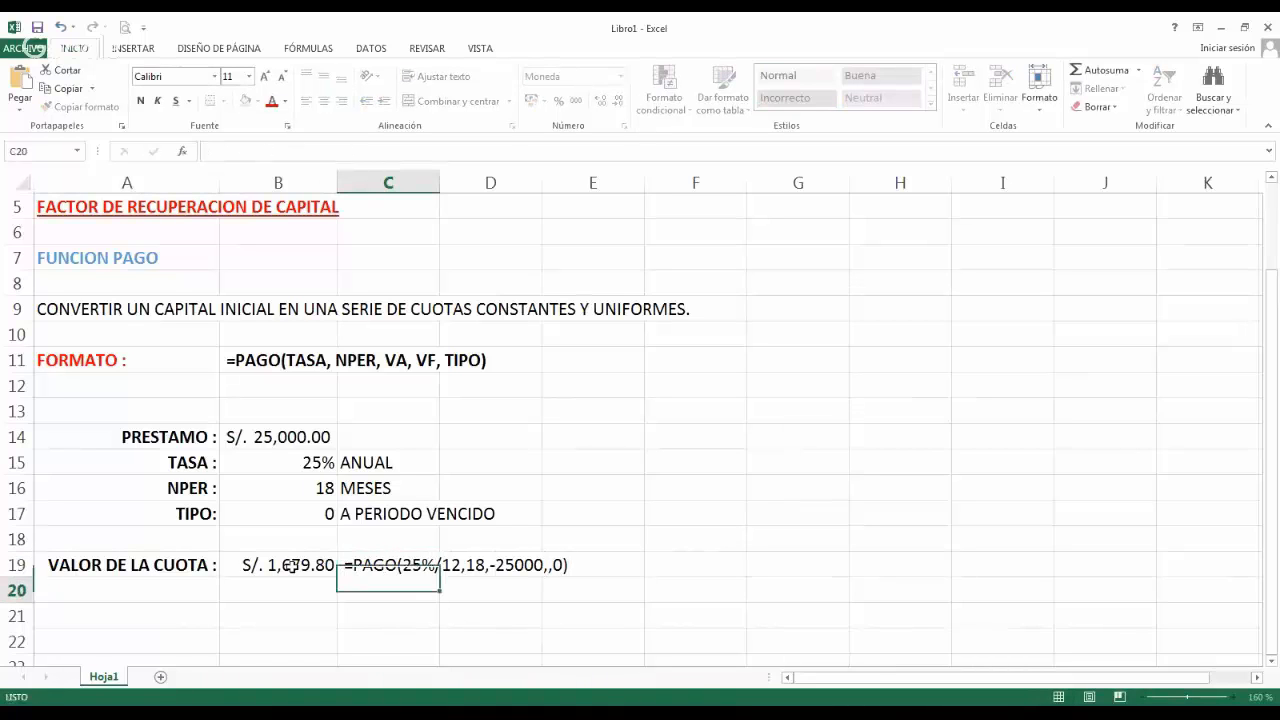
Make the formula text in cell C19 bold.
key(Up)
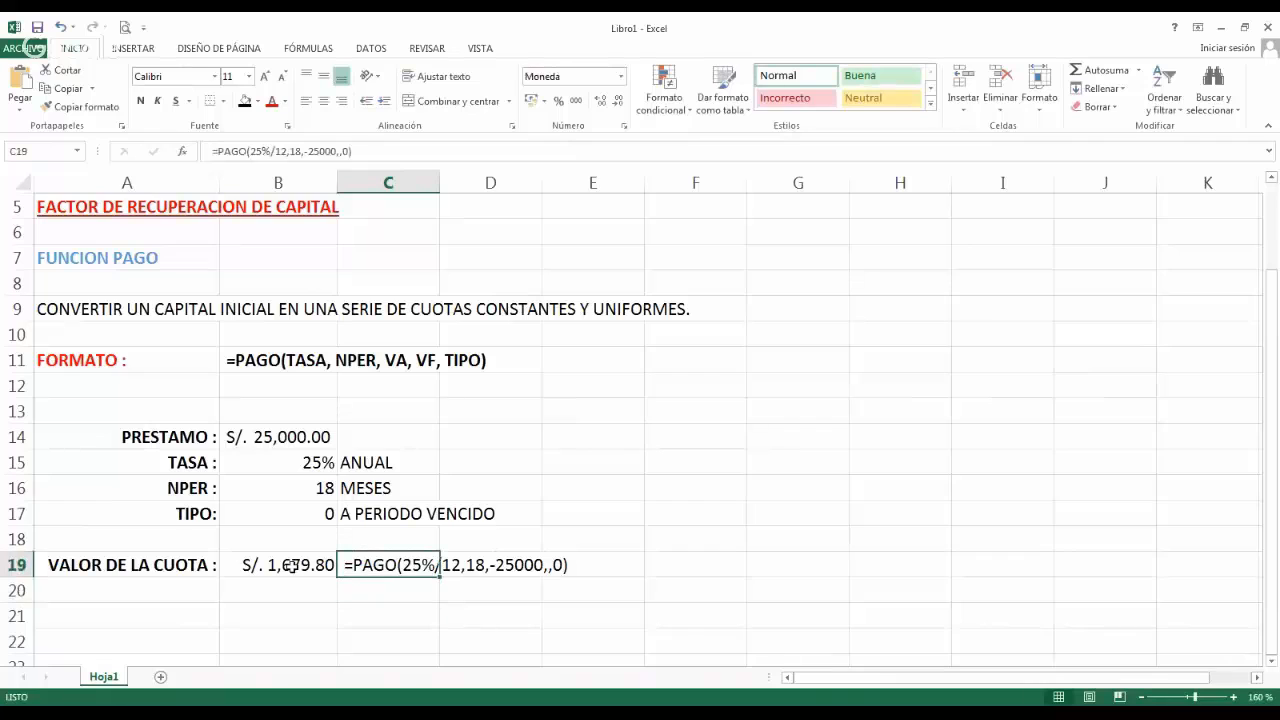
click(141, 101)
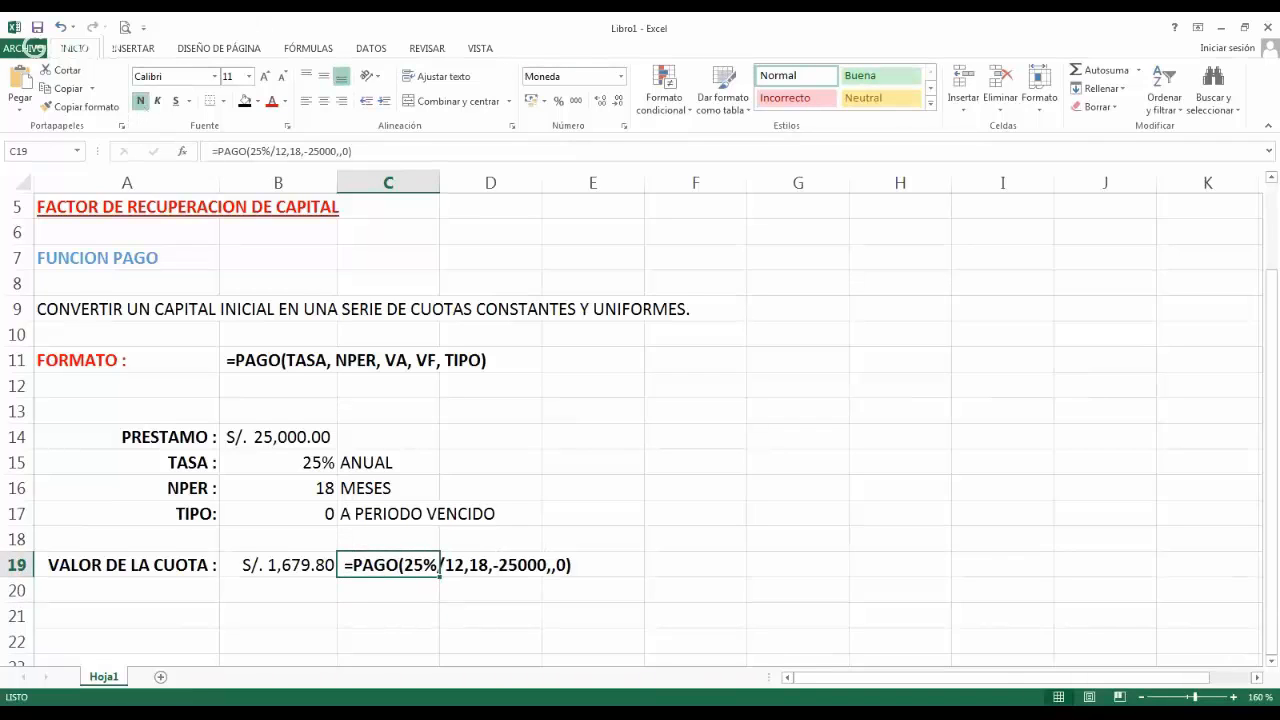
click(410, 598)
click(259, 617)
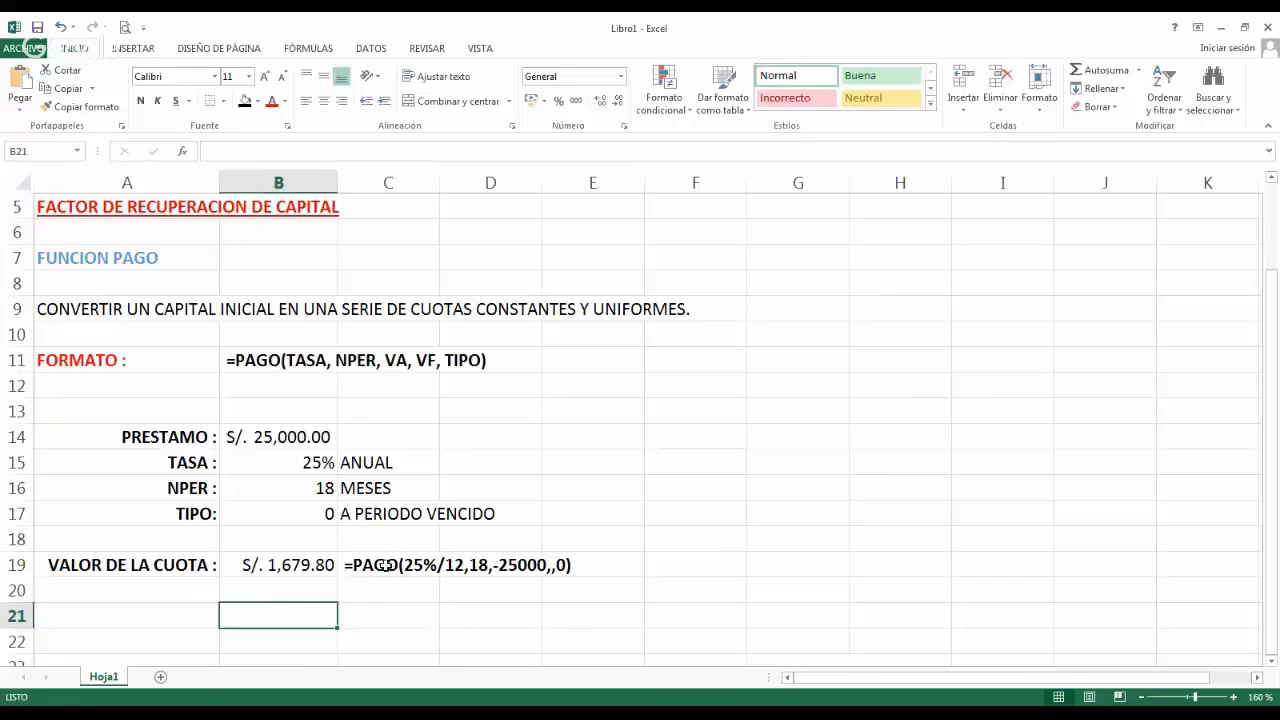
click(386, 565)
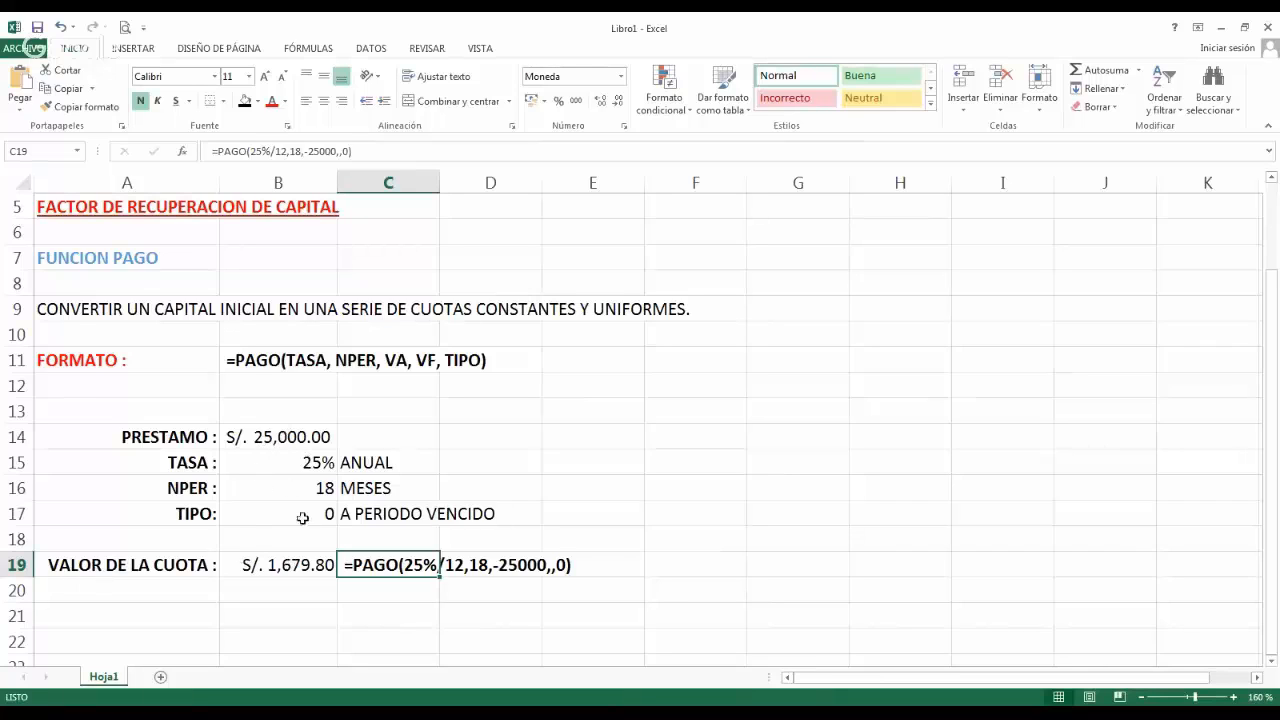
click(286, 486)
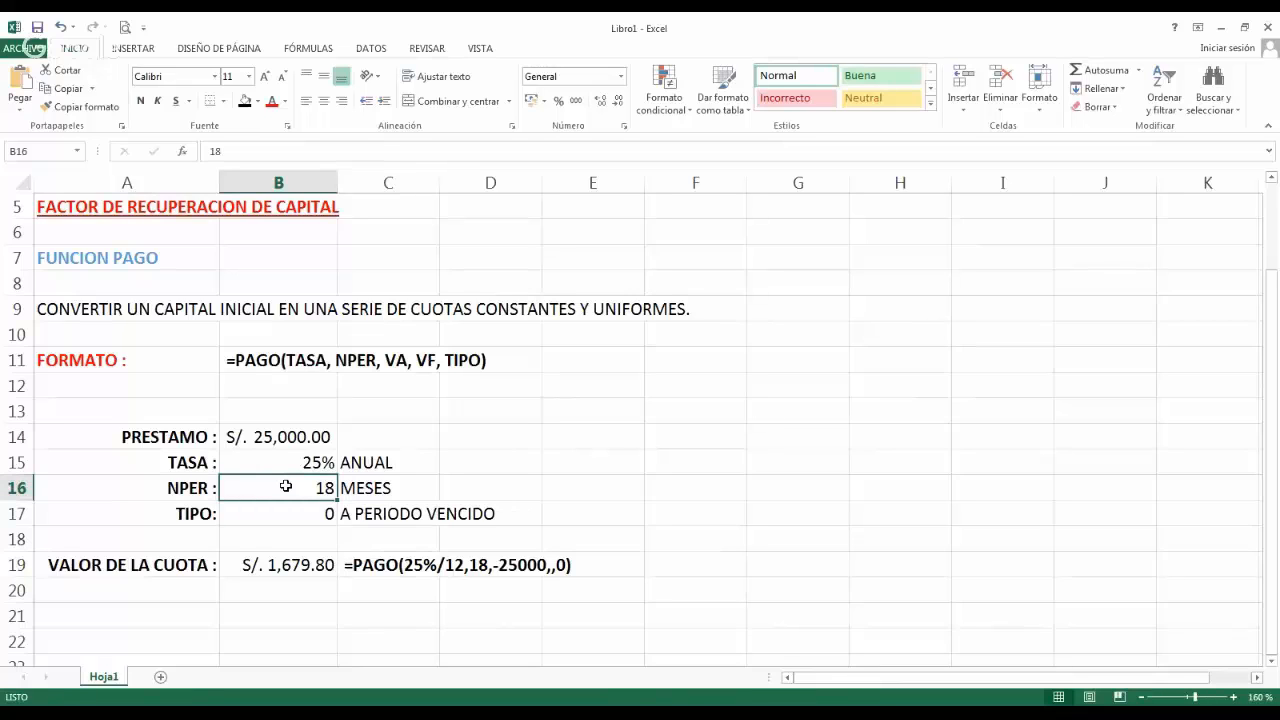
click(288, 566)
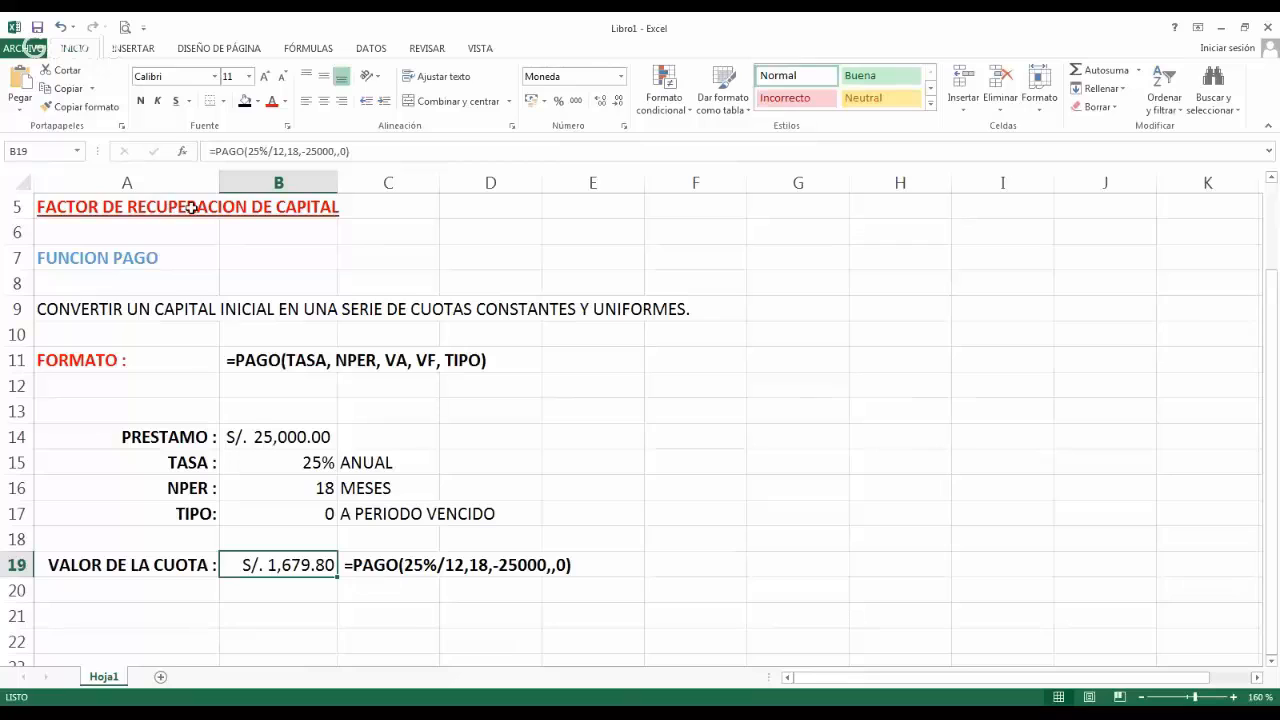
Enter the heading ID in cell B22, with the numbers 1 and 2 in cells B23 and B24.
click(172, 258)
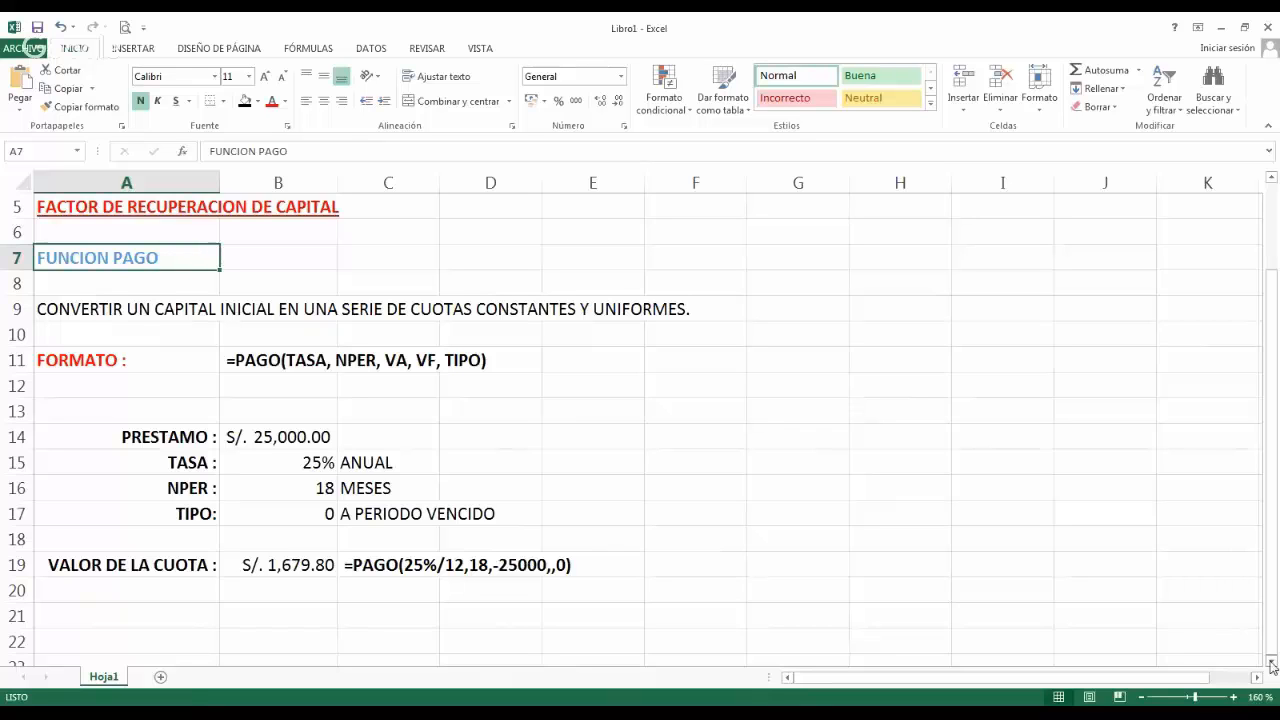
scroll(1272, 665, down, 2)
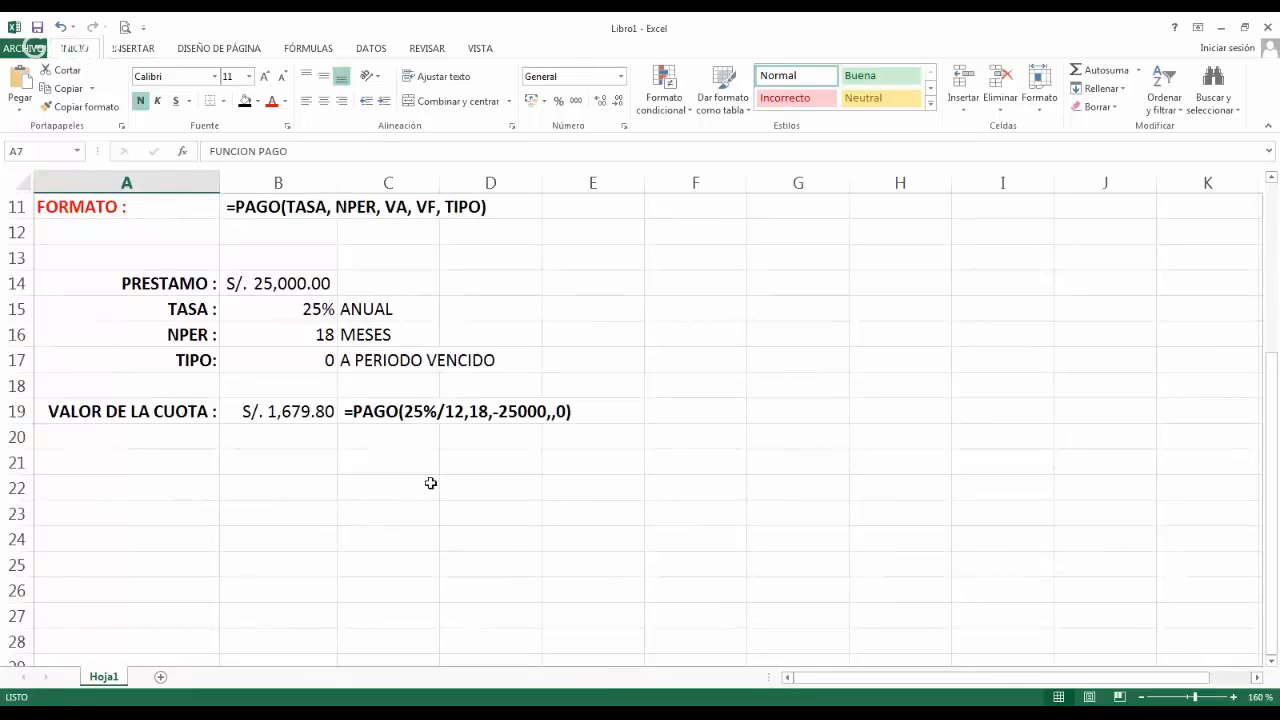
click(304, 485)
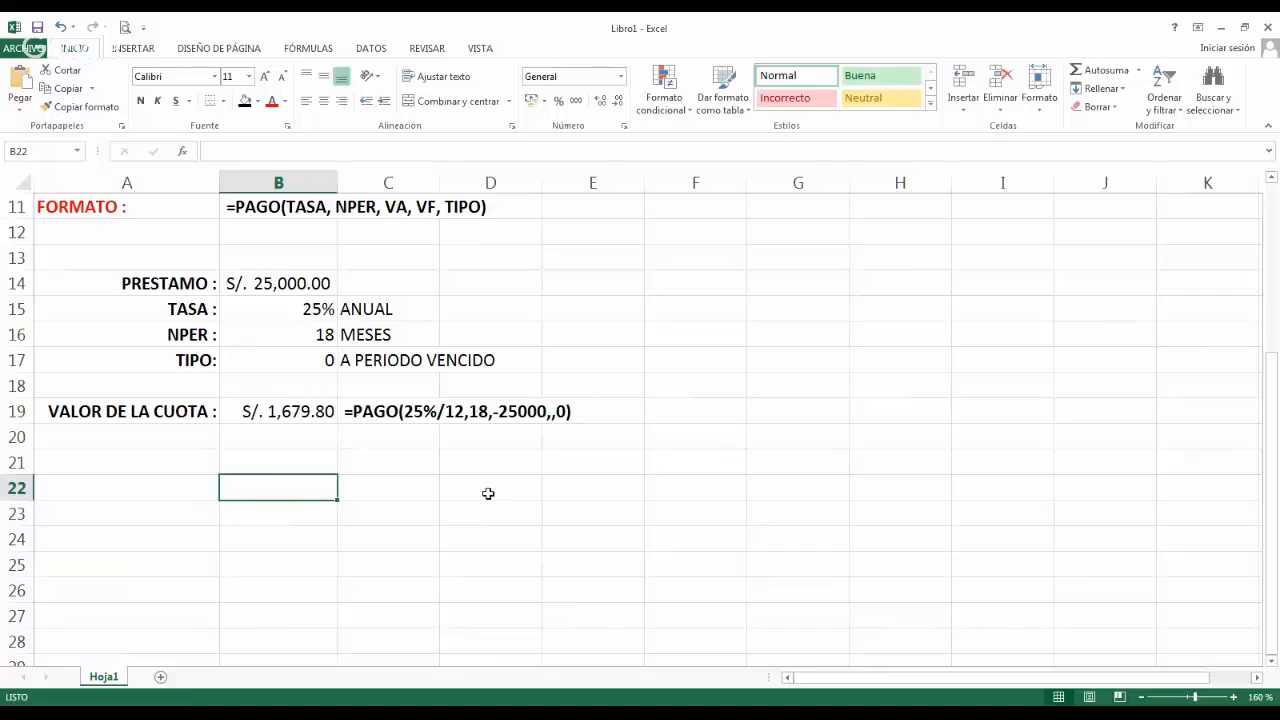
text(ID)
key(Return)
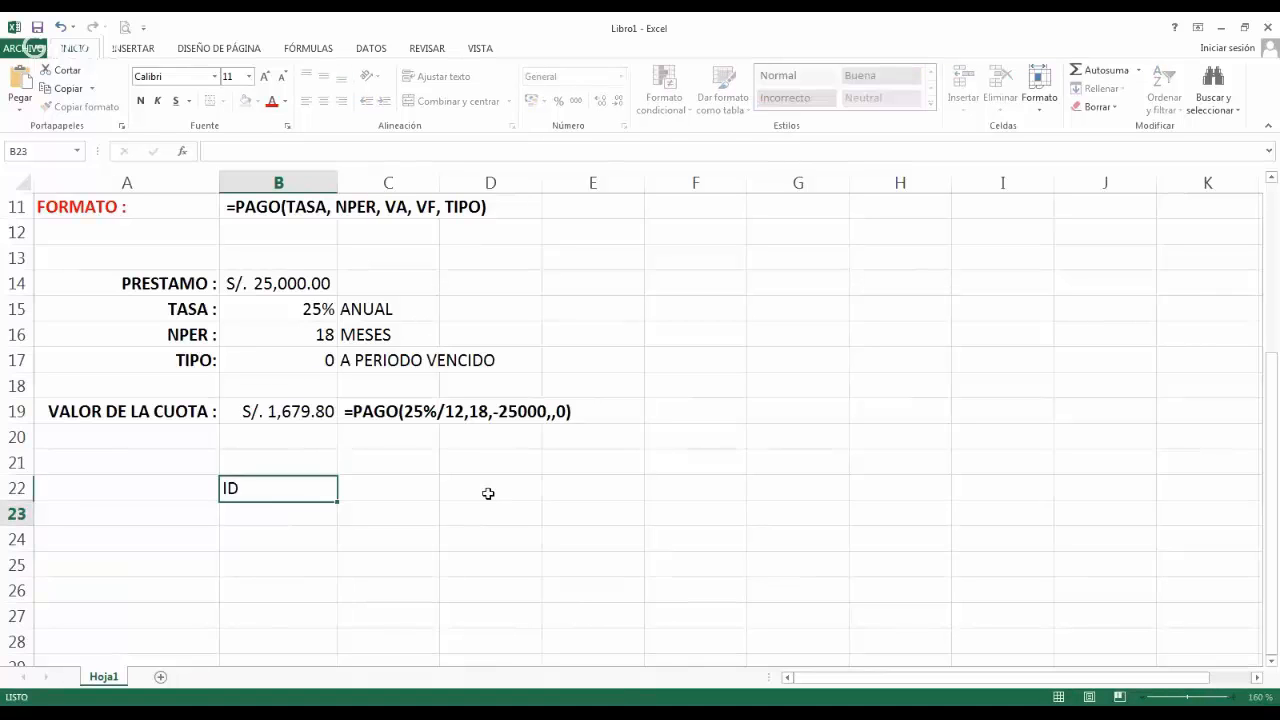
text(1)
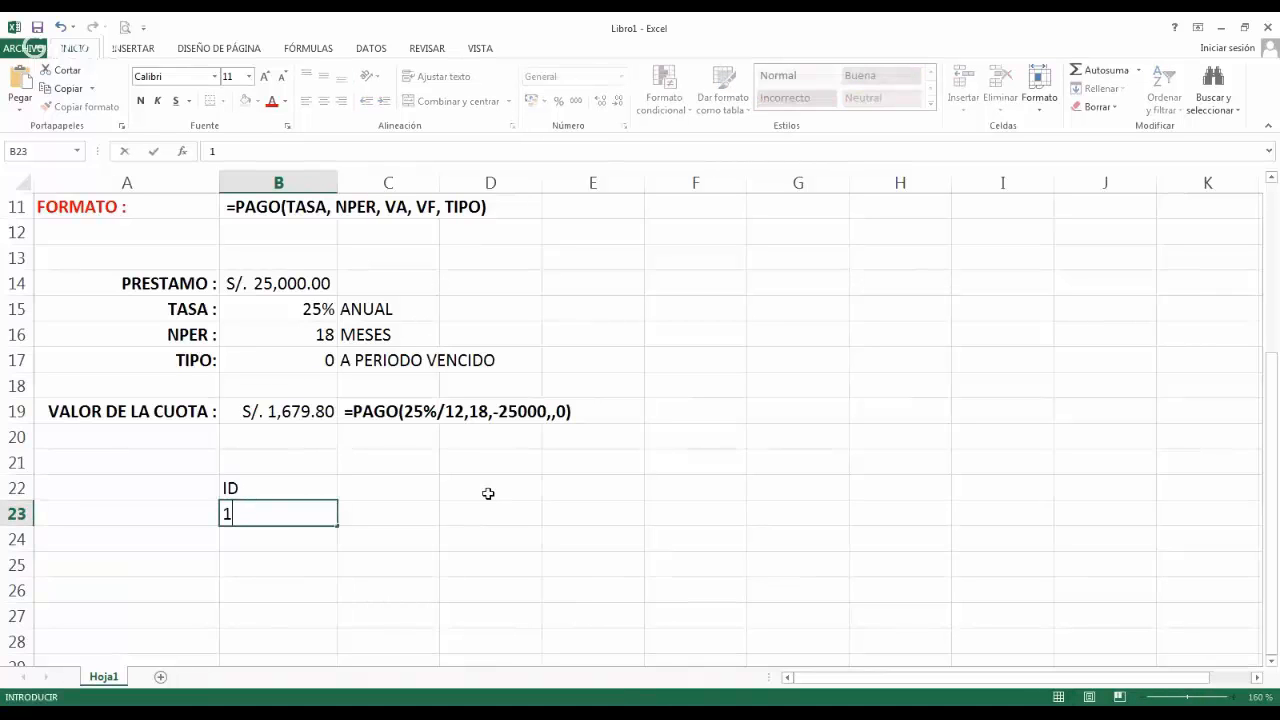
key(Return)
text(2)
key(Up)
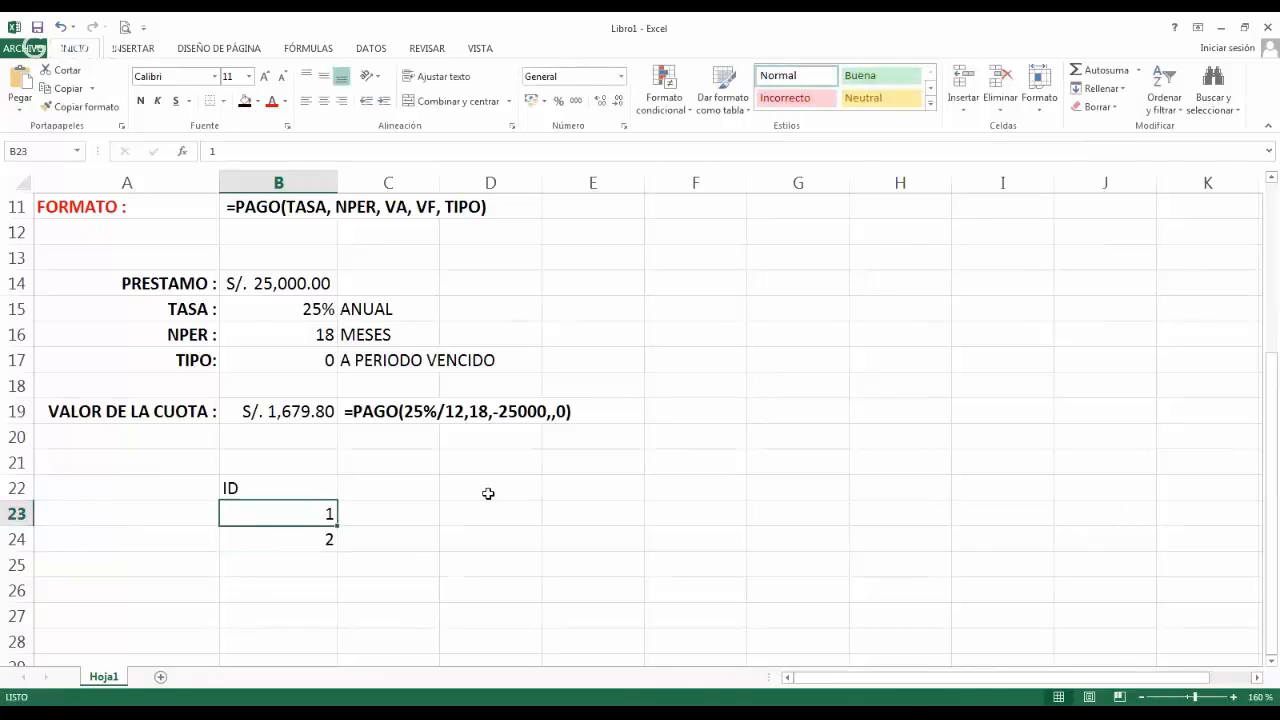
Centre the ID heading and its two numbers, and extend the number series down to 18 in cell B40.
key(shift+Down)
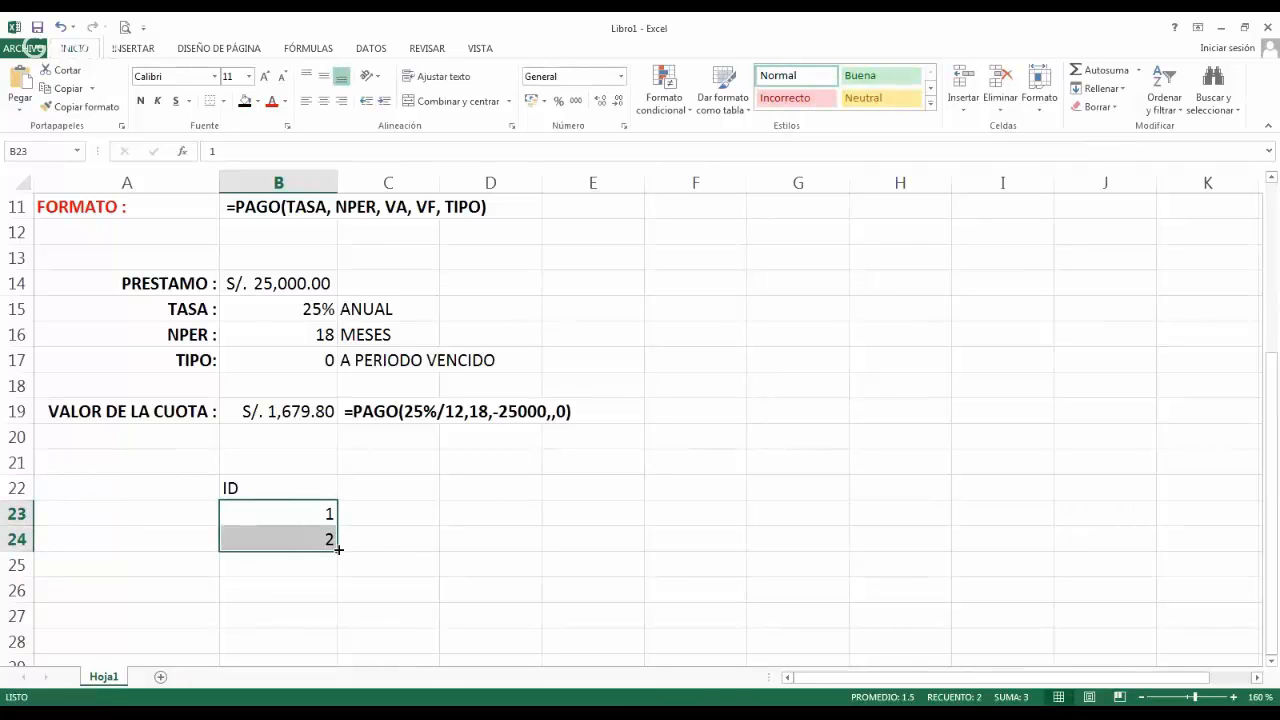
click(287, 489)
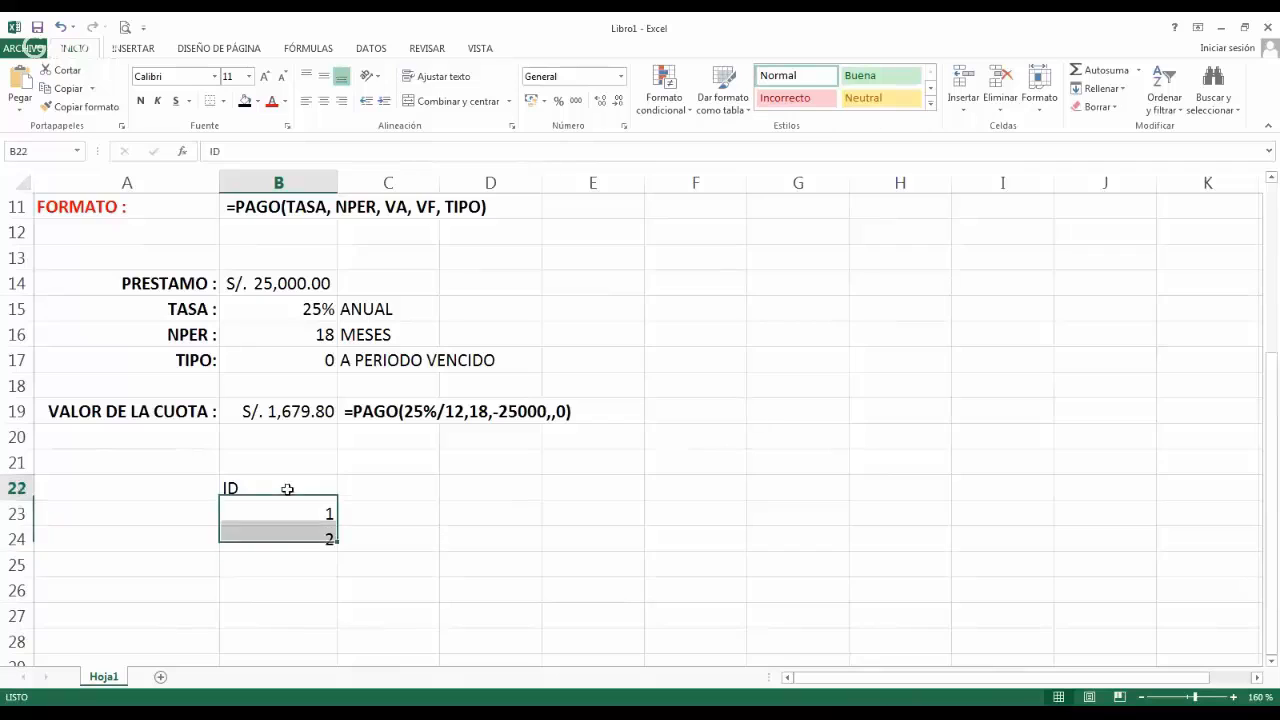
drag(287, 489, 311, 537)
click(323, 101)
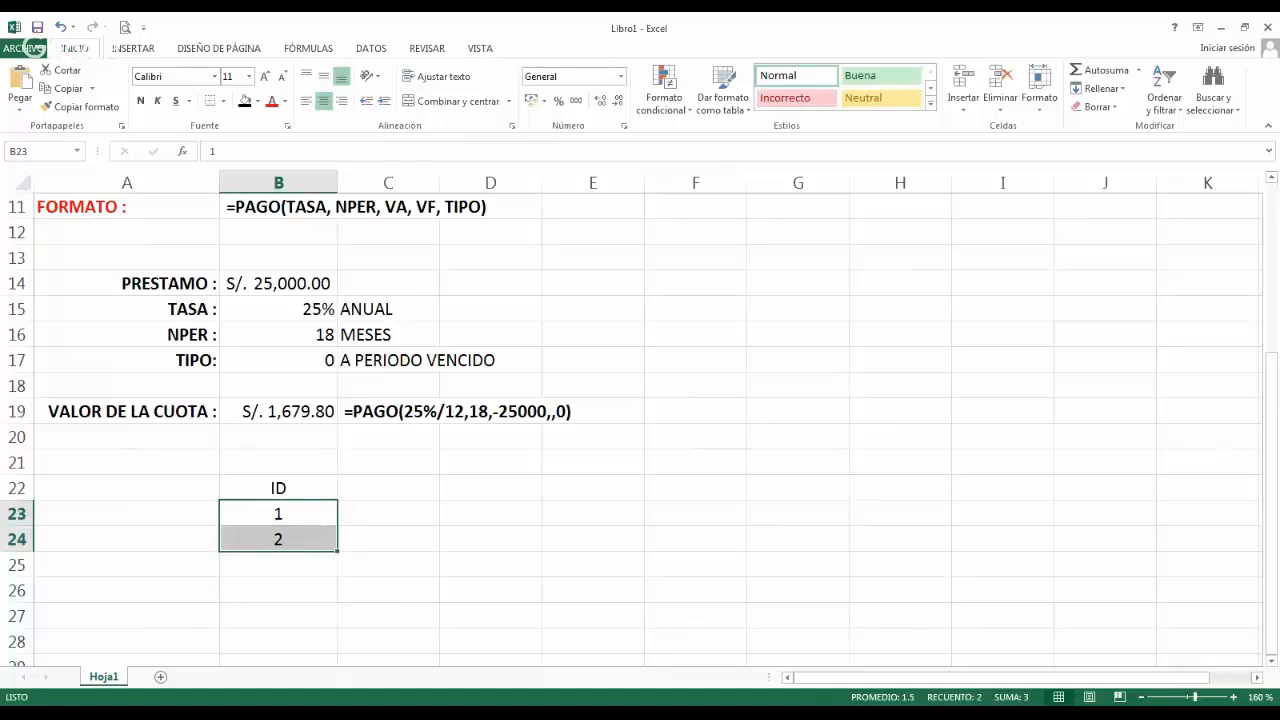
drag(338, 551, 338, 686)
mouse_move(336, 651)
mouse_down()
mouse_move(337, 636)
mouse_move(341, 648)
mouse_up()
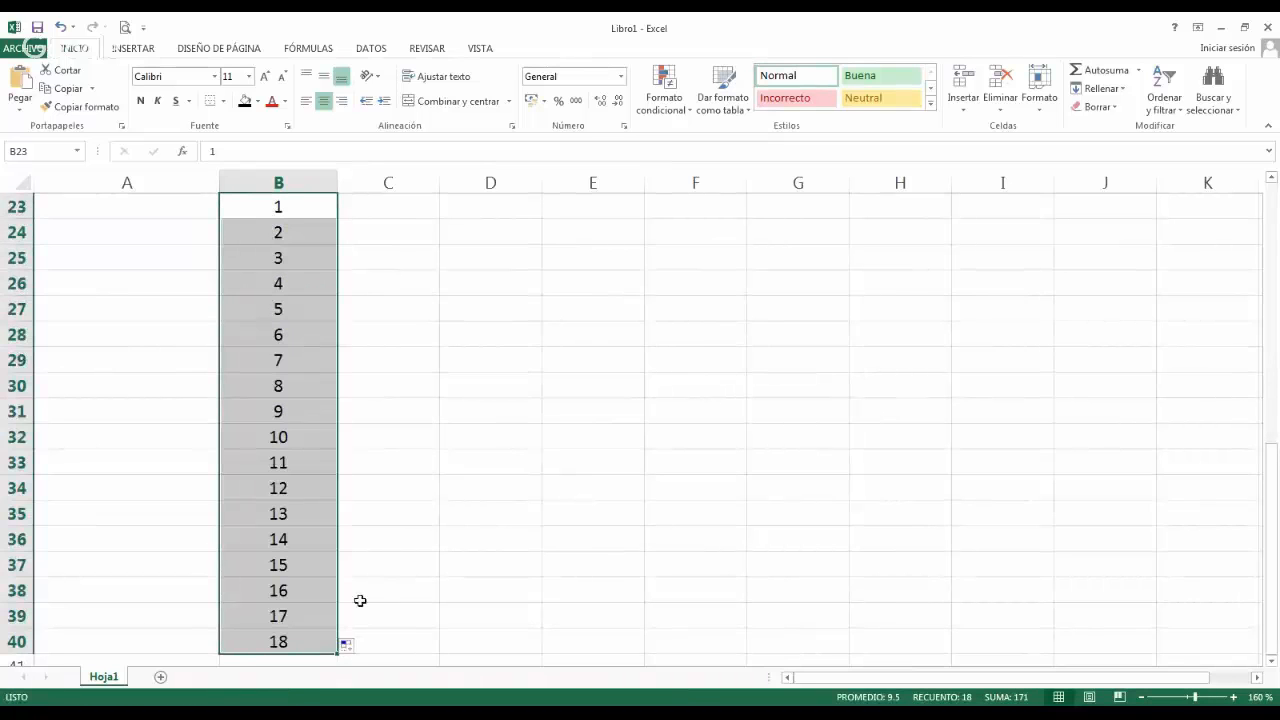
Enter the heading PAGO in cell C22, beside the ID heading.
scroll(374, 574, up, 2)
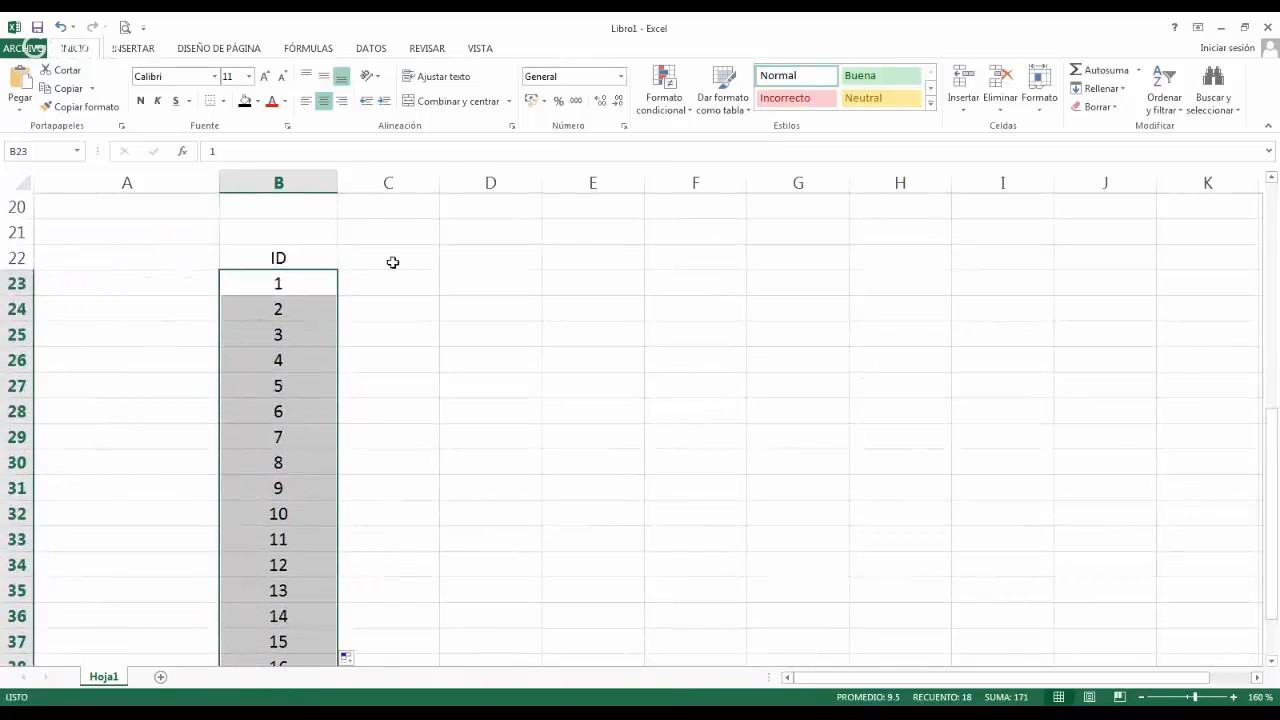
click(393, 262)
text(P)
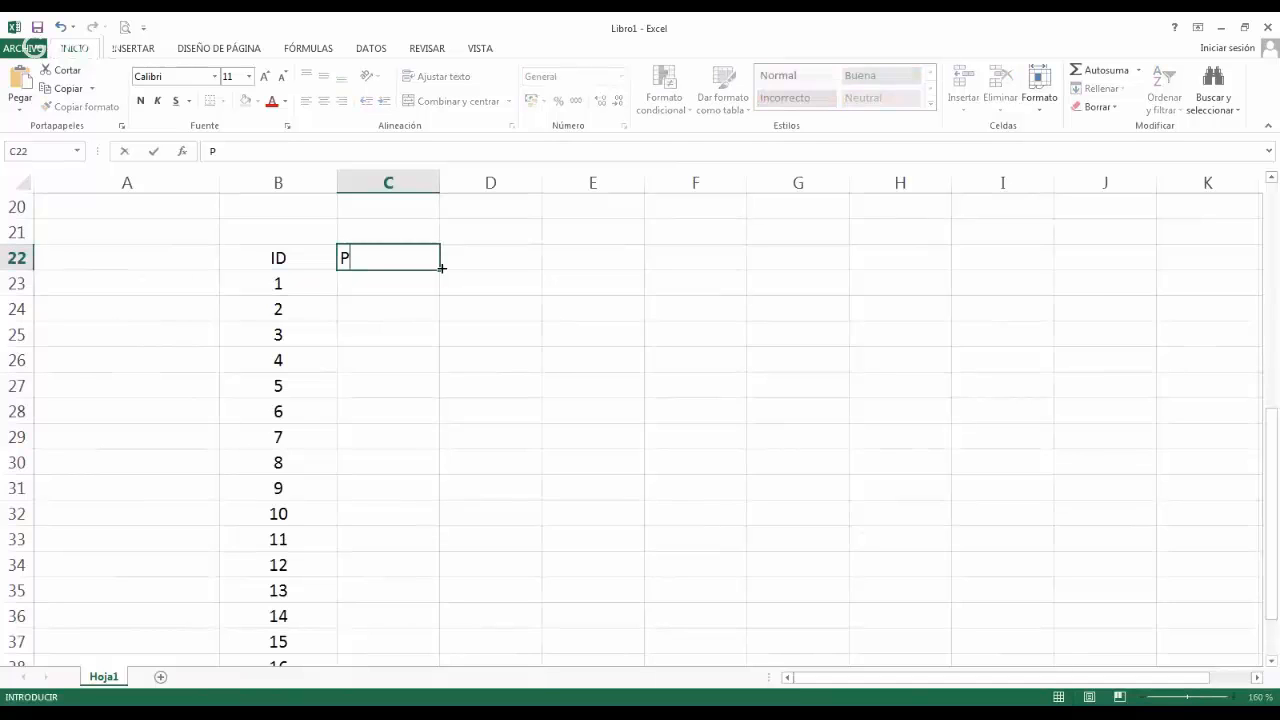
text(AGO)
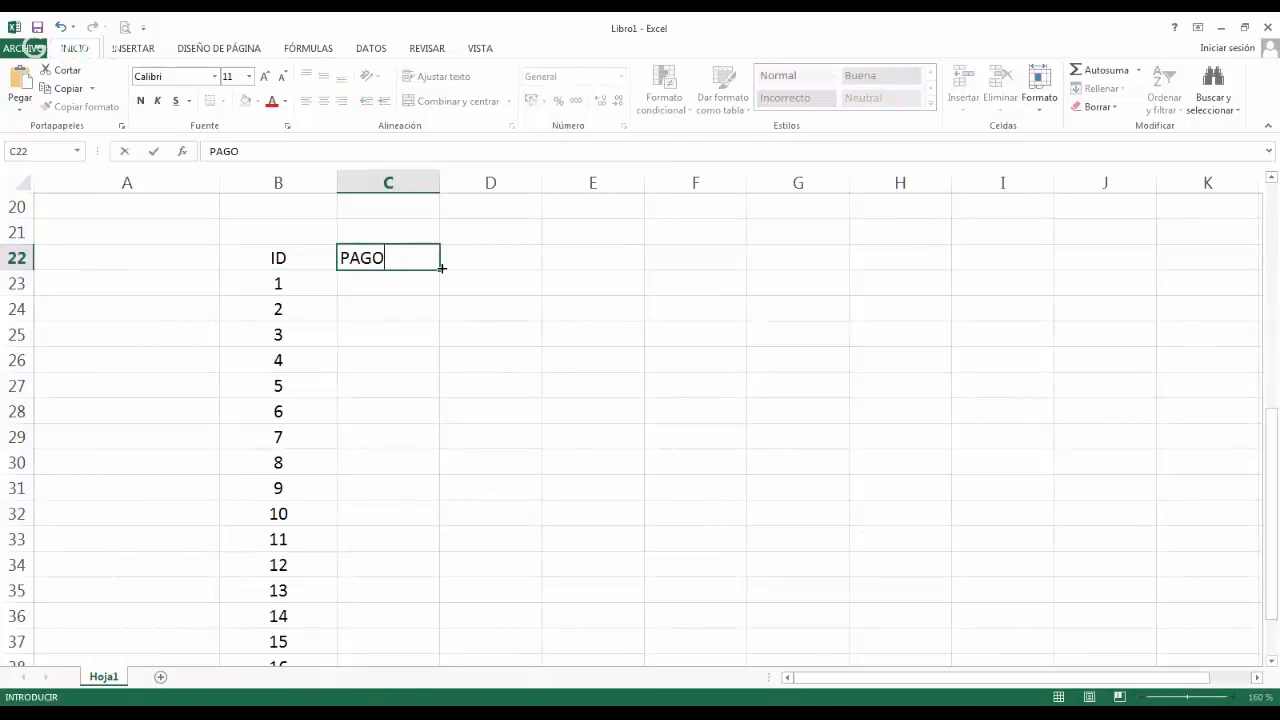
Copy the instalment formula from cell B19 into C23 and fill it down through C40.
key(Up)
key(Up)
key(Up)
key(Left)
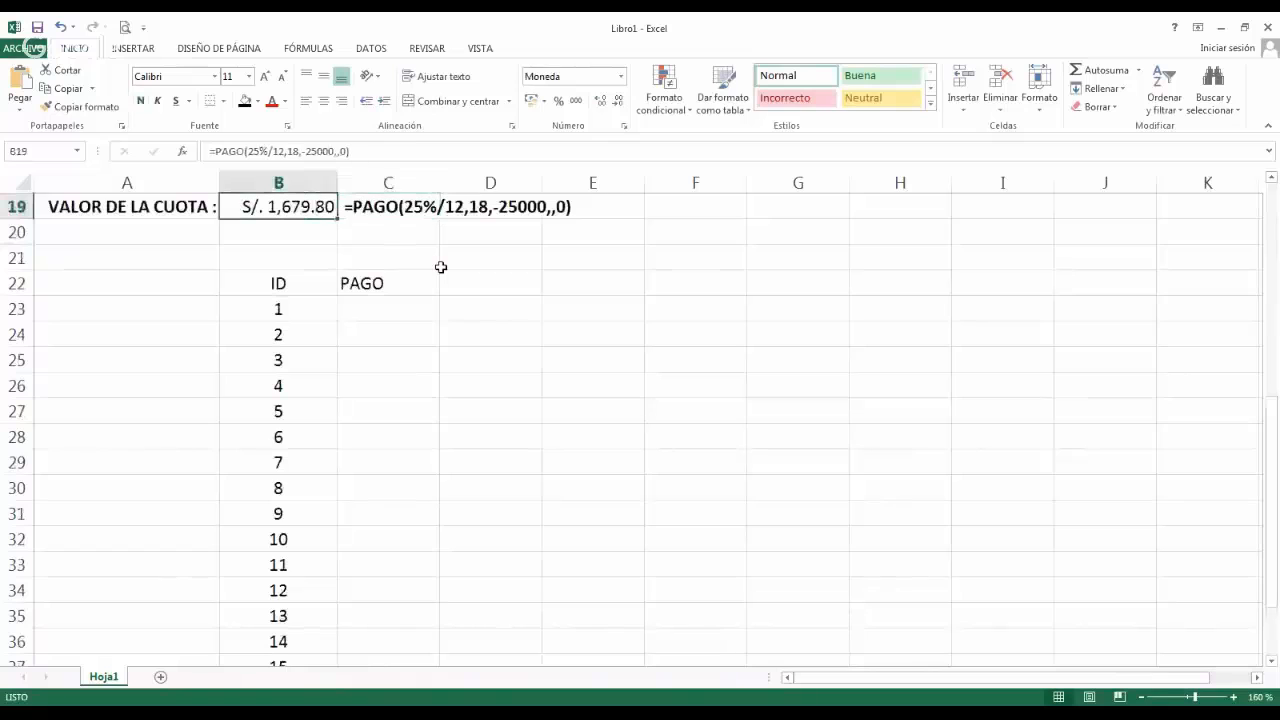
key(ctrl+c)
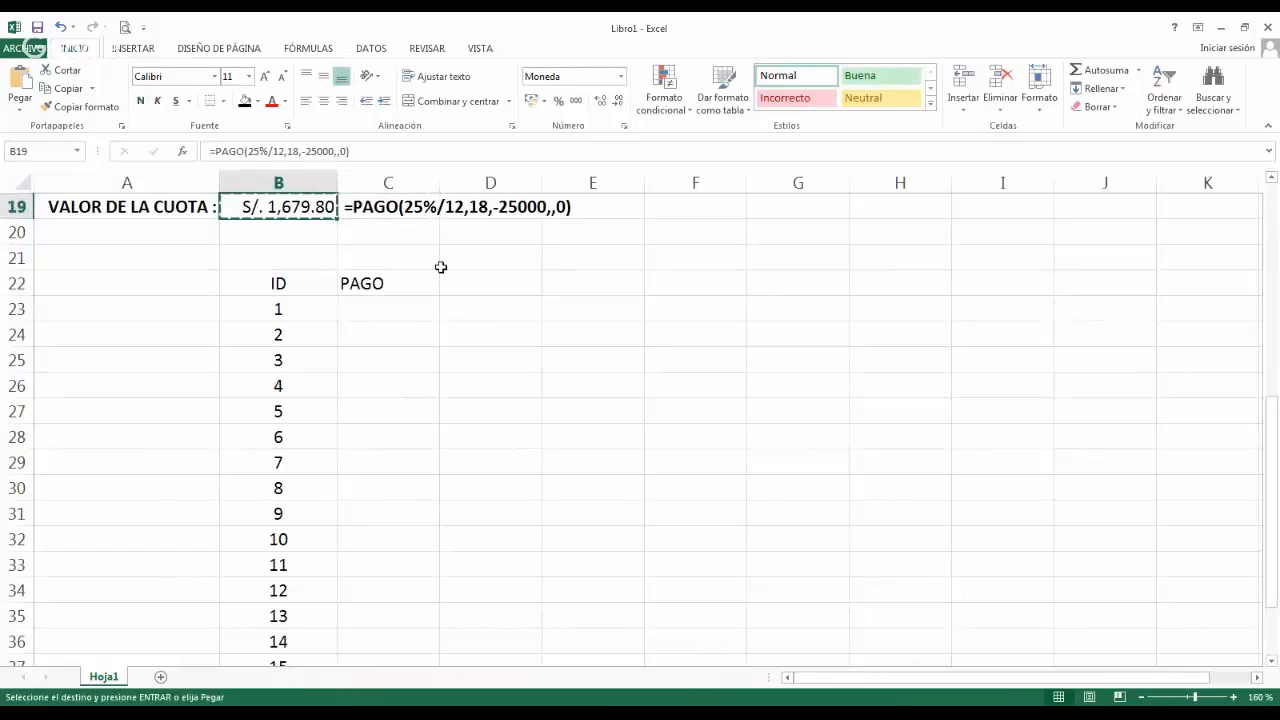
key(Down)
key(Down)
key(Down)
key(Down)
key(Right)
key(Return)
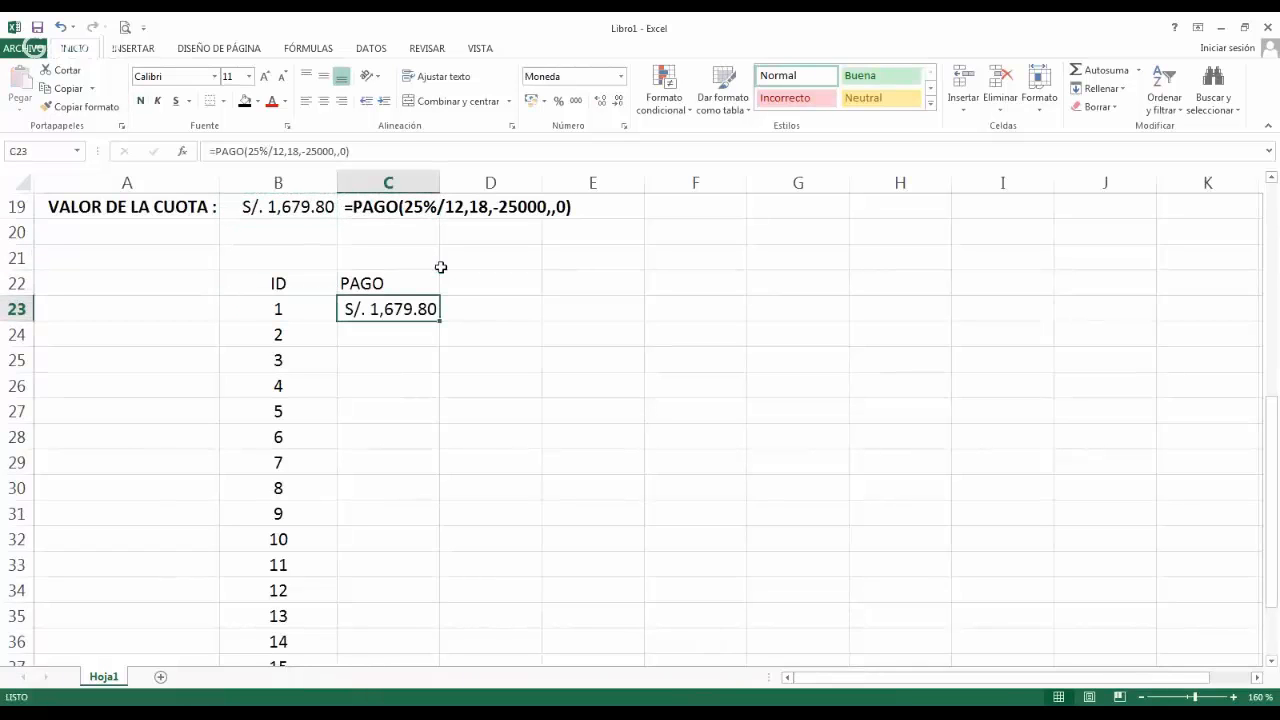
double_click(442, 323)
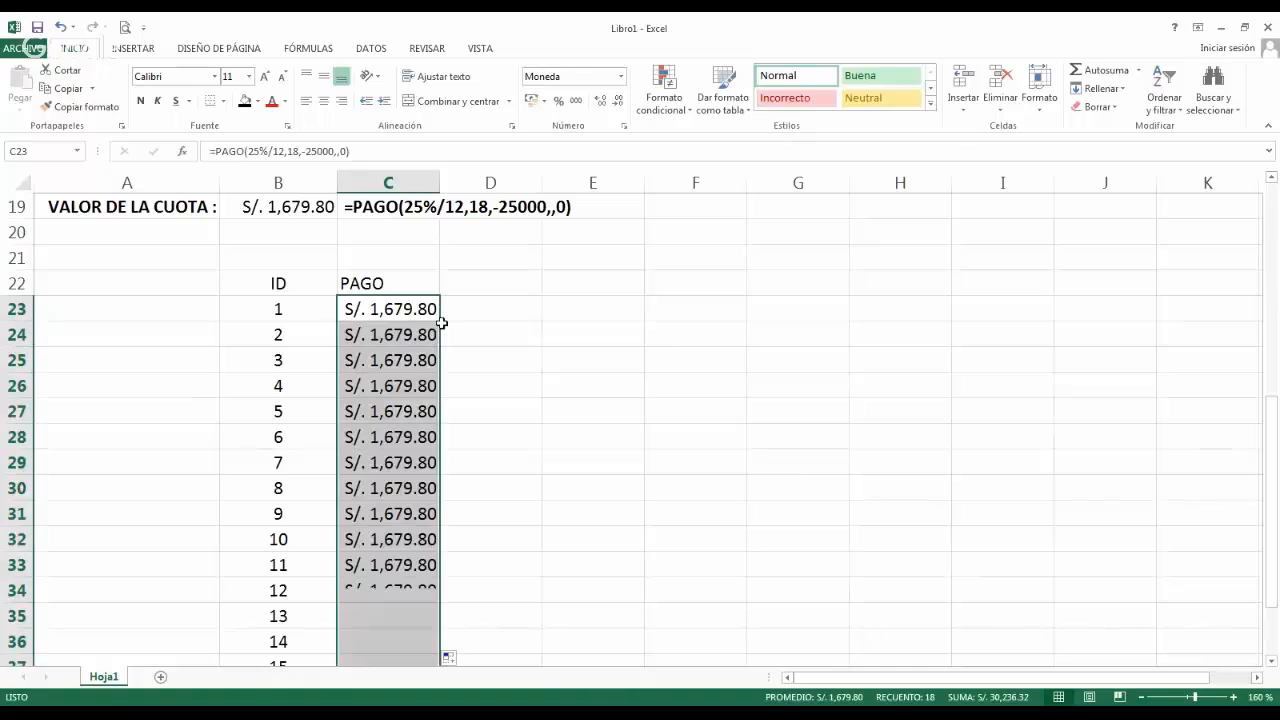
Apply all borders to the ID and PAGO table in B22:C40.
click(1143, 697)
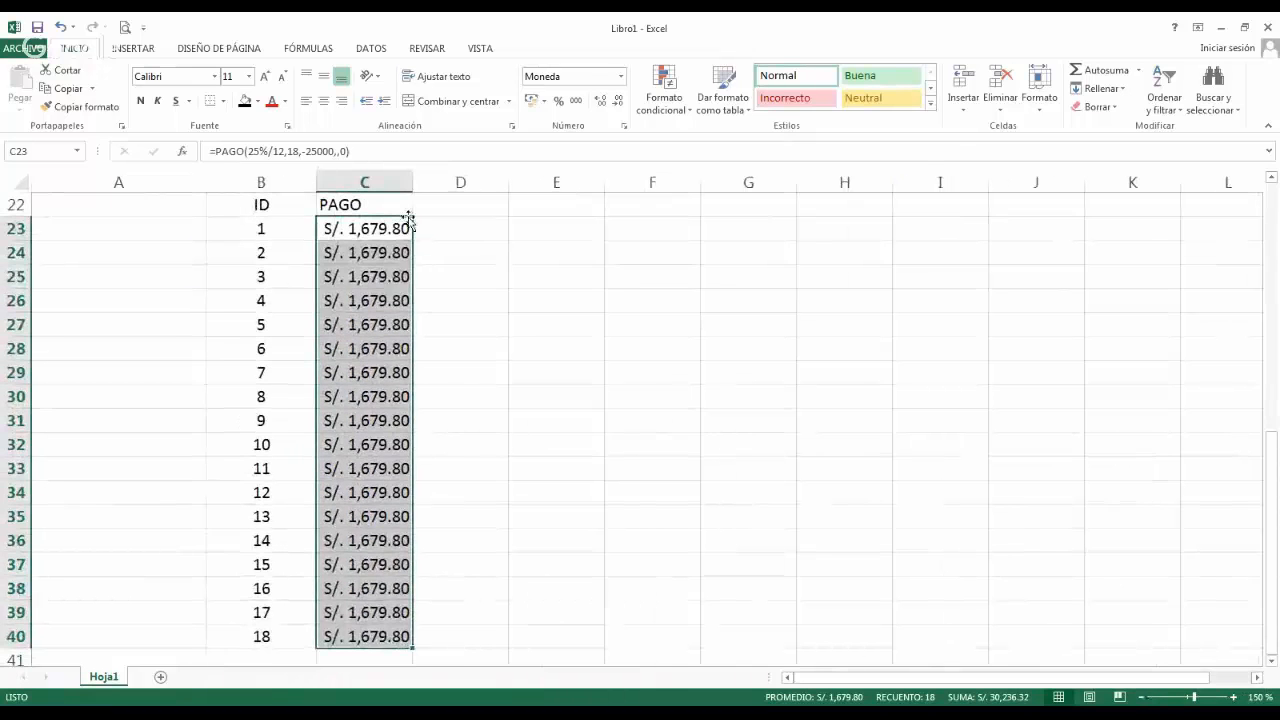
drag(290, 205, 380, 637)
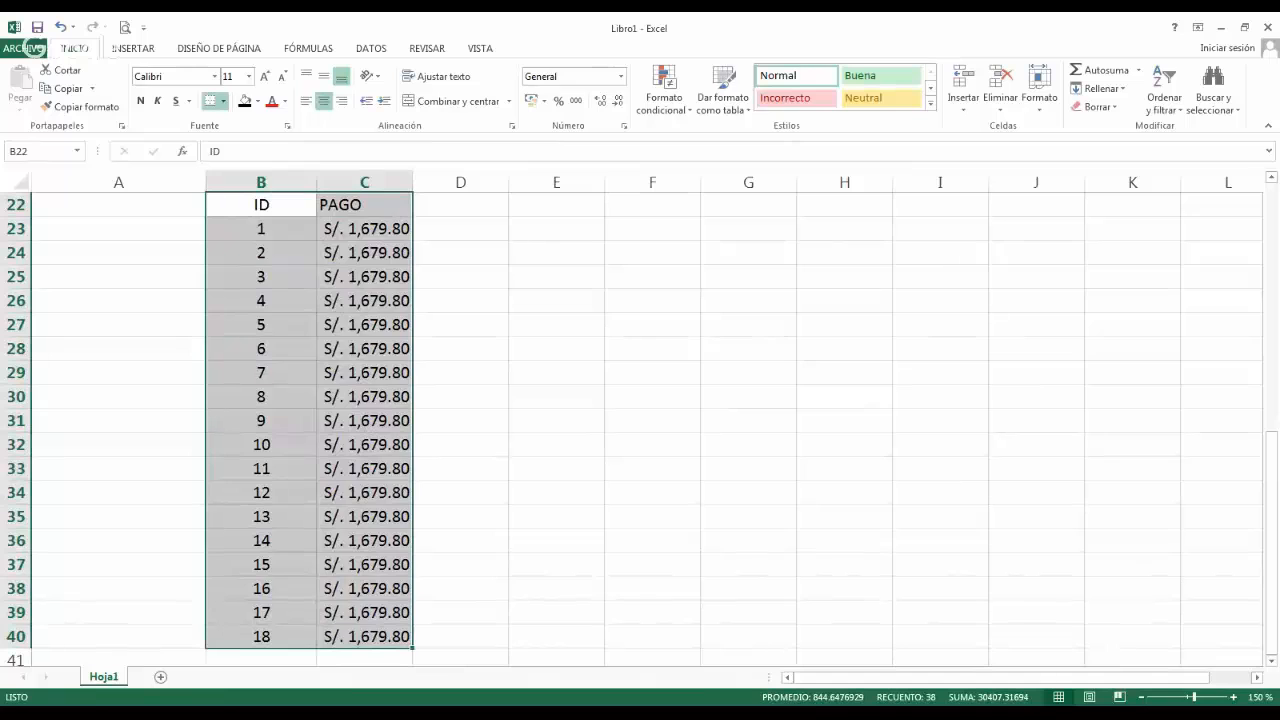
click(210, 100)
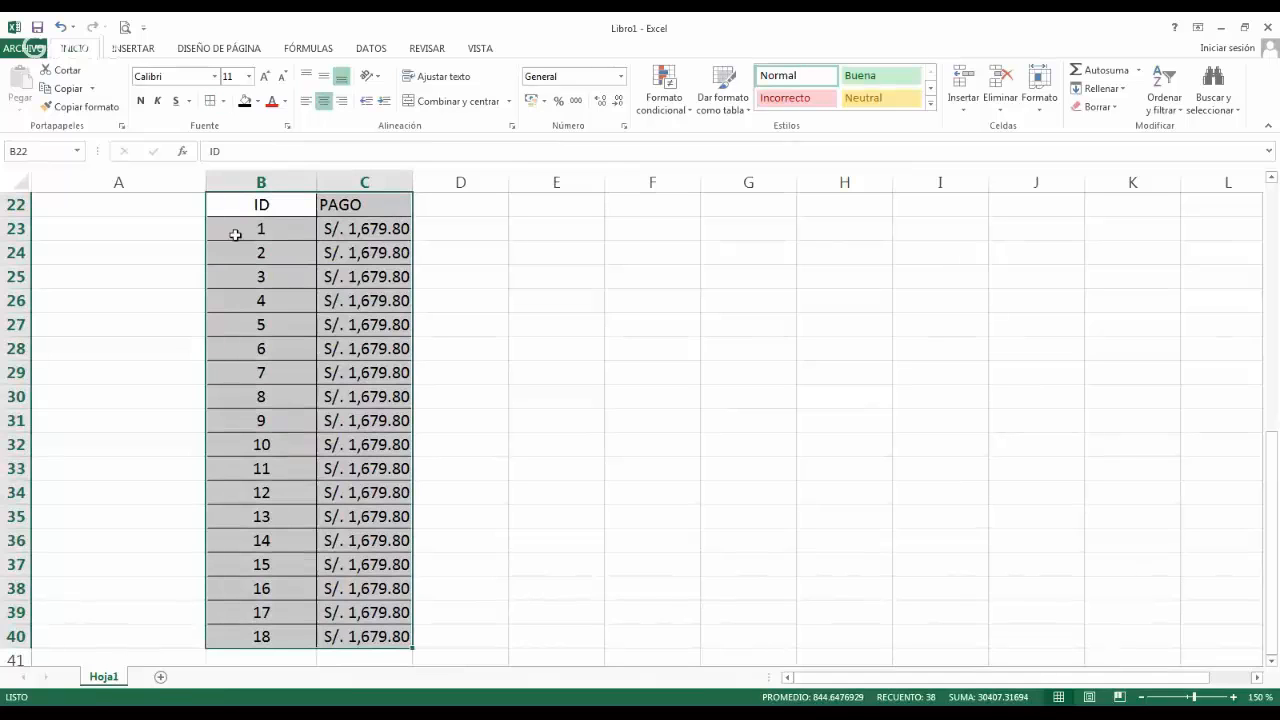
Format the ID and PAGO headings in B22:C22 with a light gray fill and bold, white, centred text.
click(288, 207)
drag(288, 207, 338, 206)
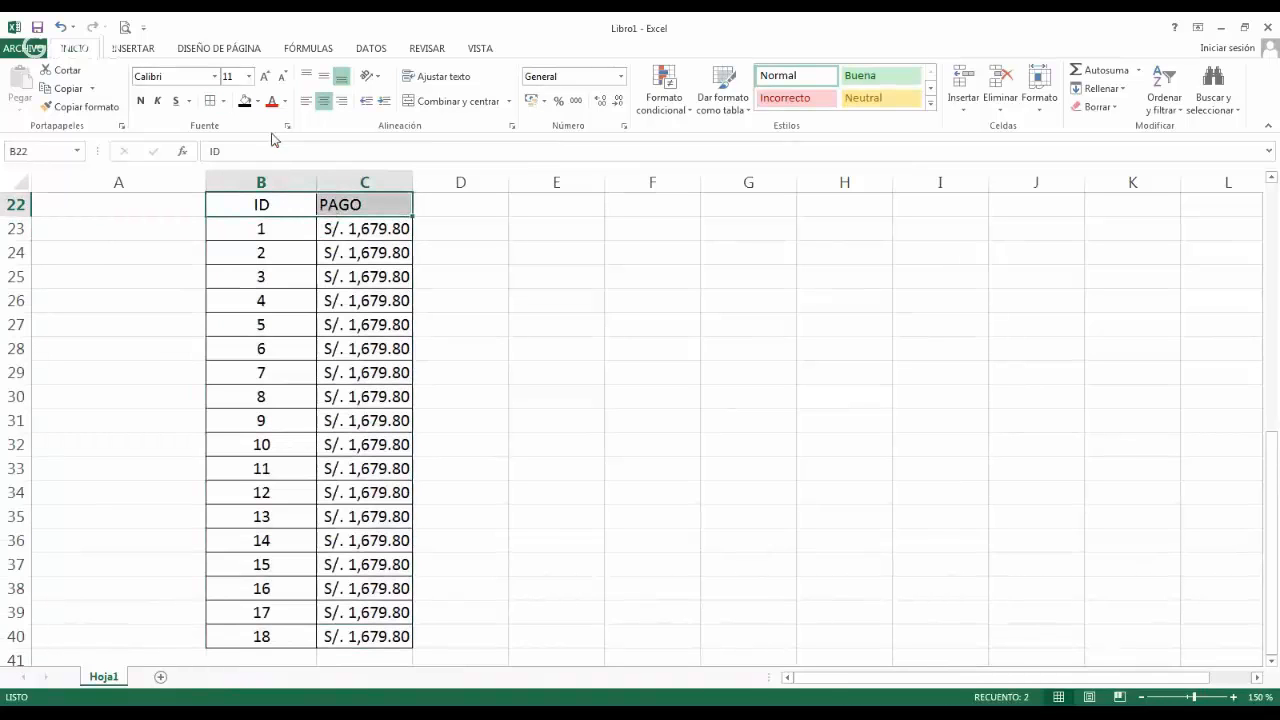
click(245, 101)
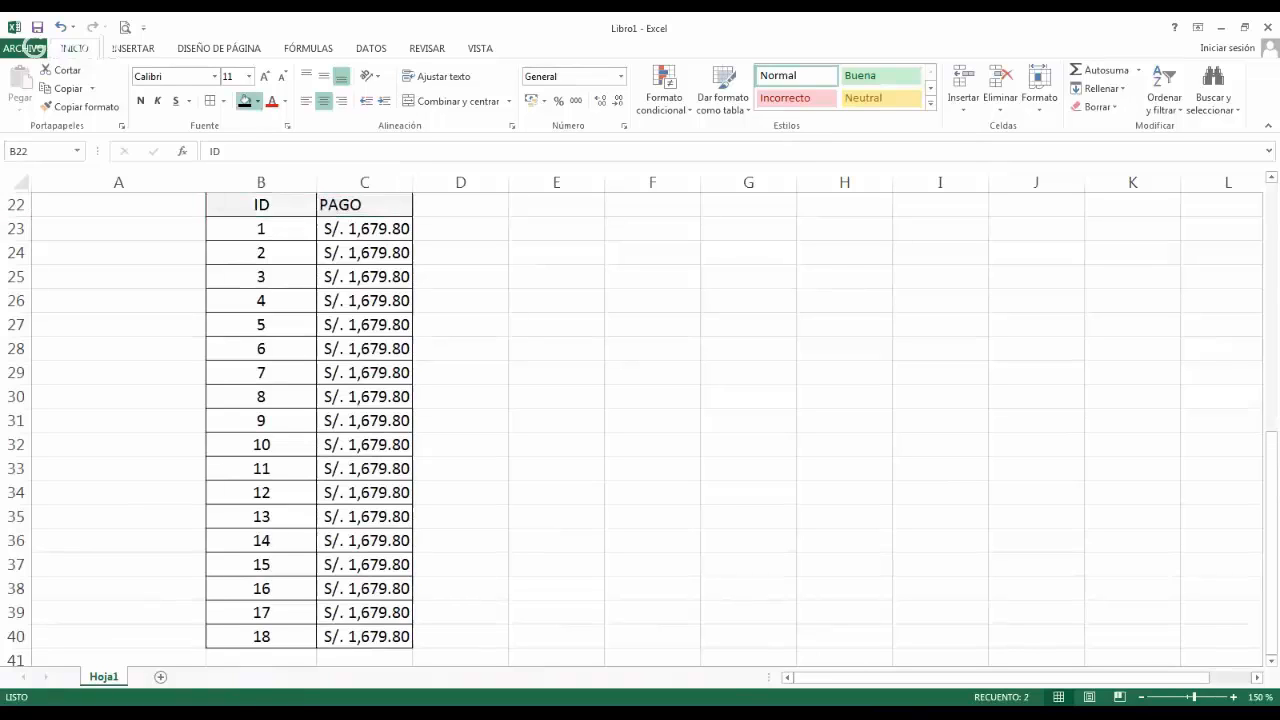
click(287, 101)
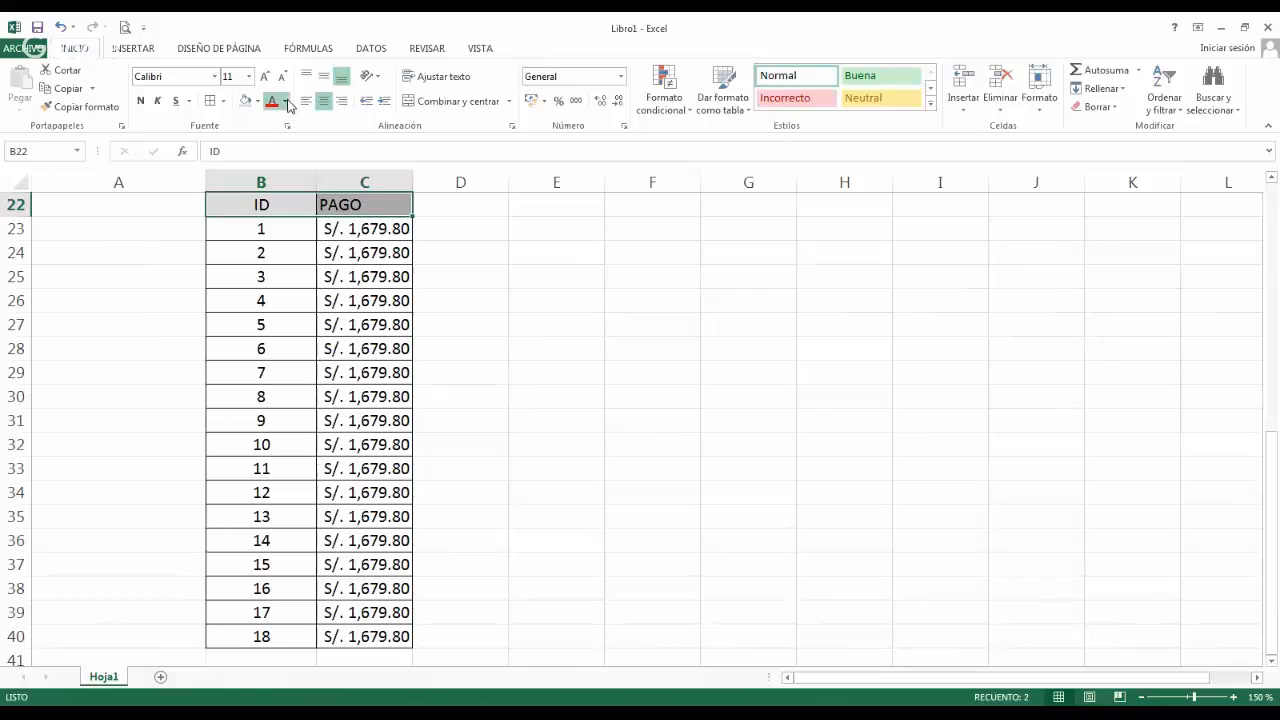
click(272, 152)
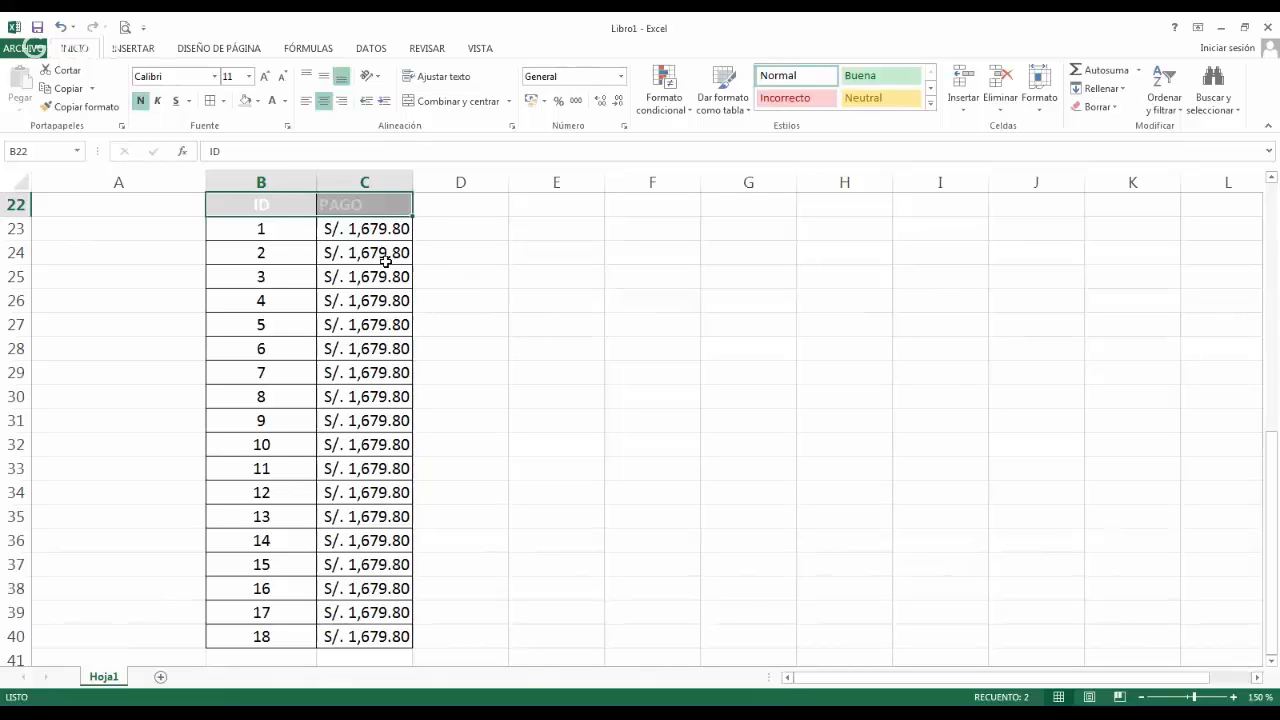
click(351, 196)
drag(297, 203, 339, 204)
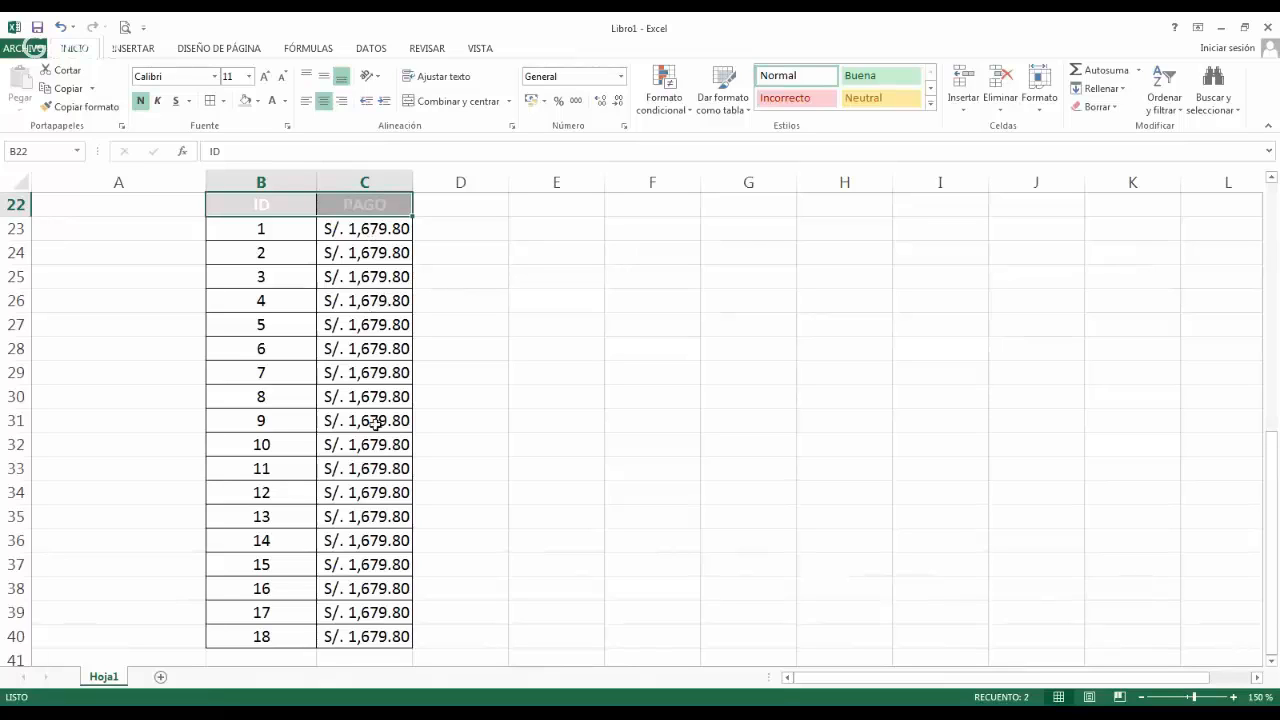
Review the monthly payment amounts in the PAGO column from instalment 1 through instalment 18.
click(297, 231)
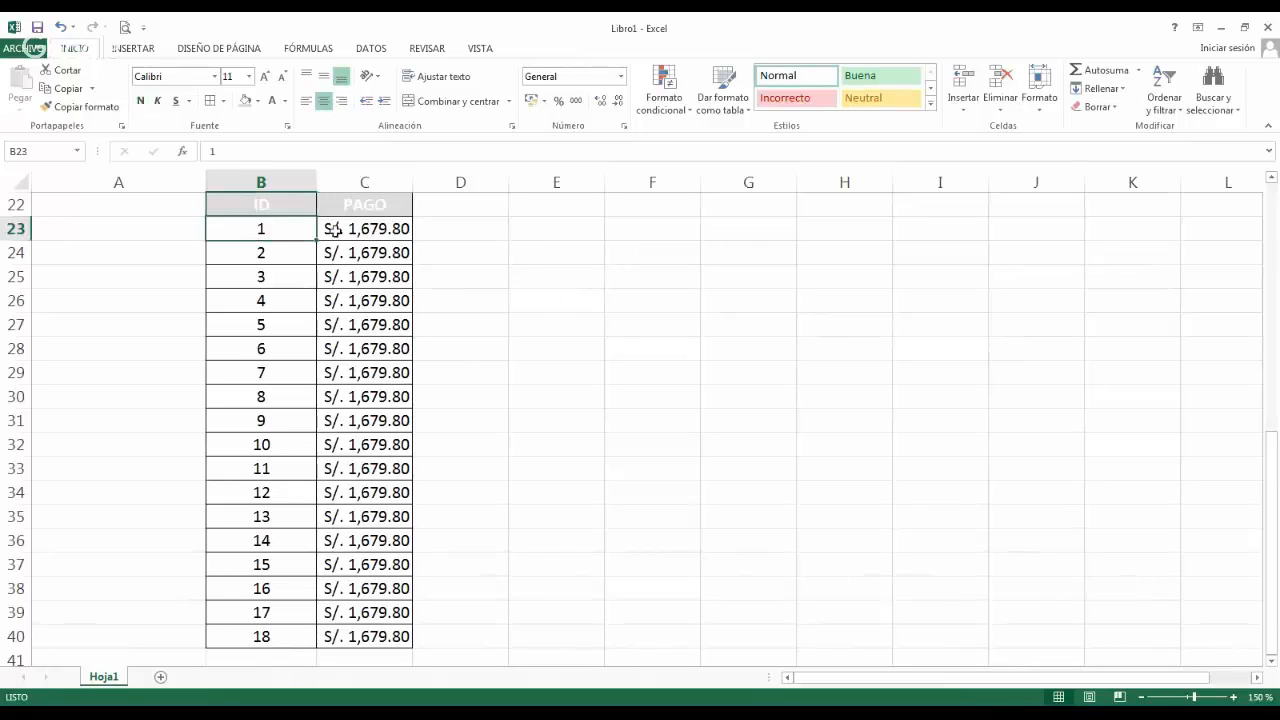
click(332, 230)
click(352, 278)
click(360, 333)
click(368, 435)
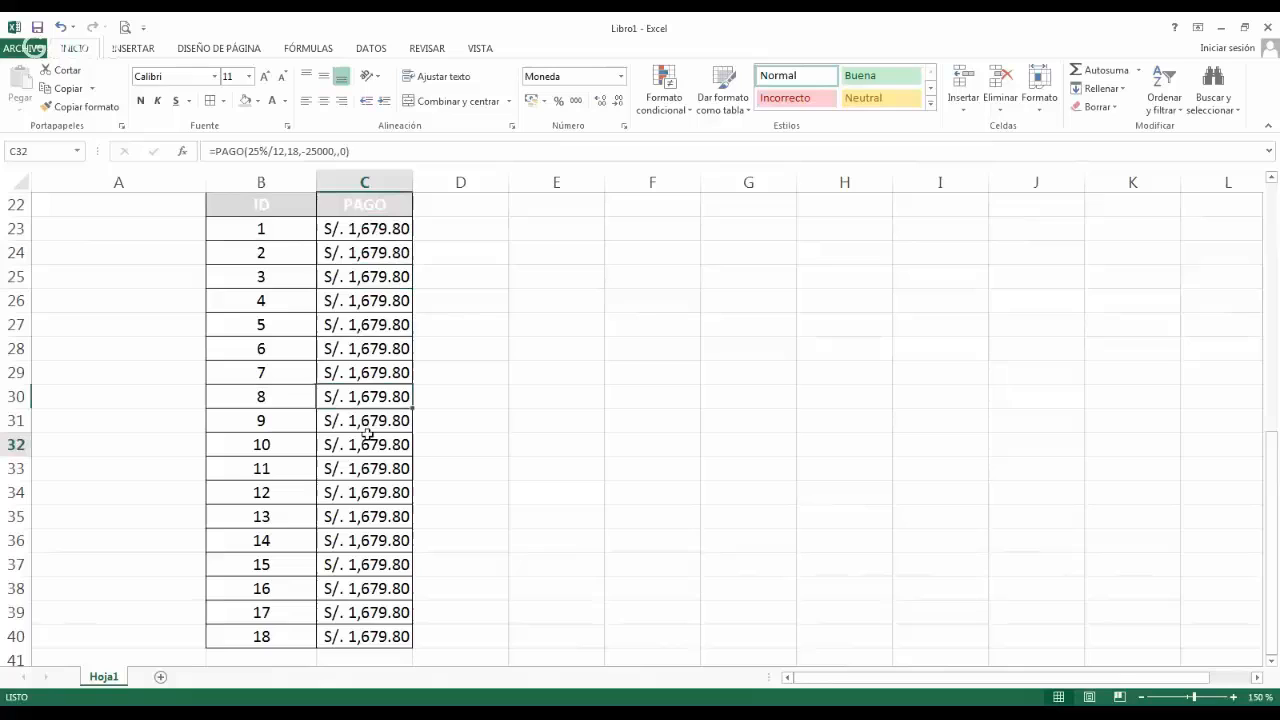
click(363, 491)
click(362, 516)
click(362, 564)
click(362, 592)
click(363, 614)
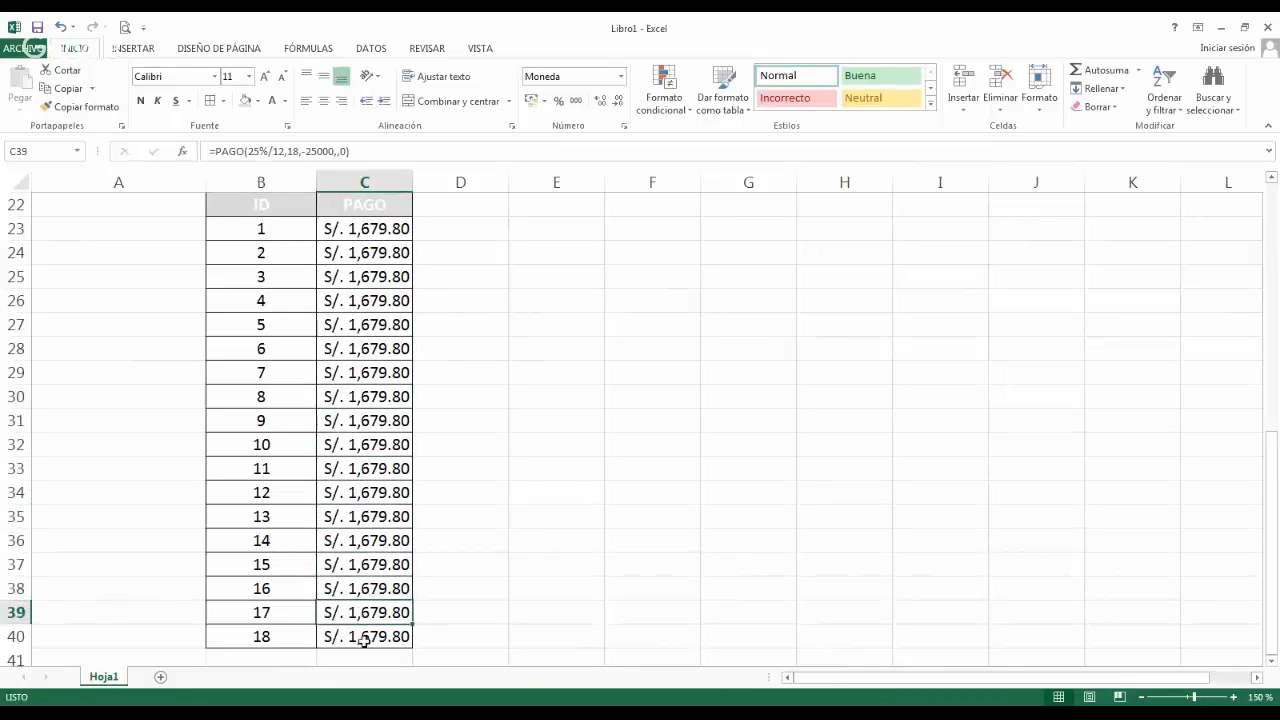
click(364, 638)
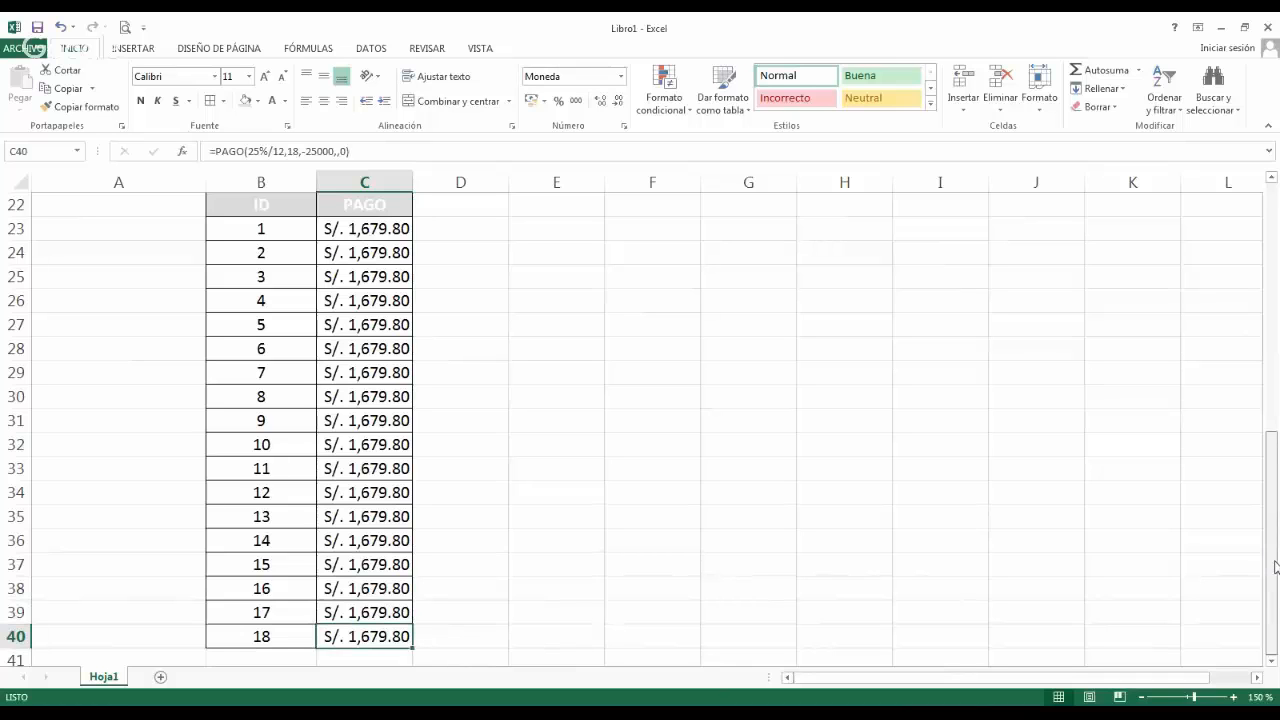
Total the payments below the PAGO column by entering =SUMA(C23:C40) in cell C41.
click(1271, 660)
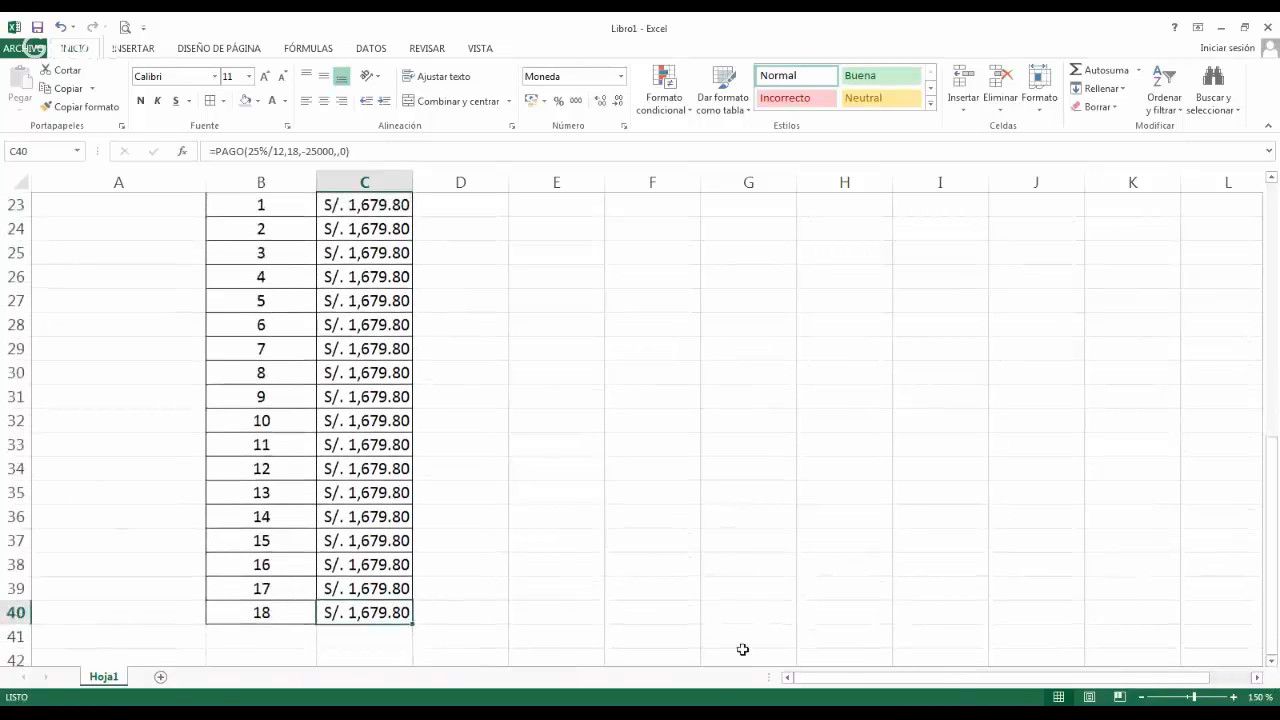
click(374, 640)
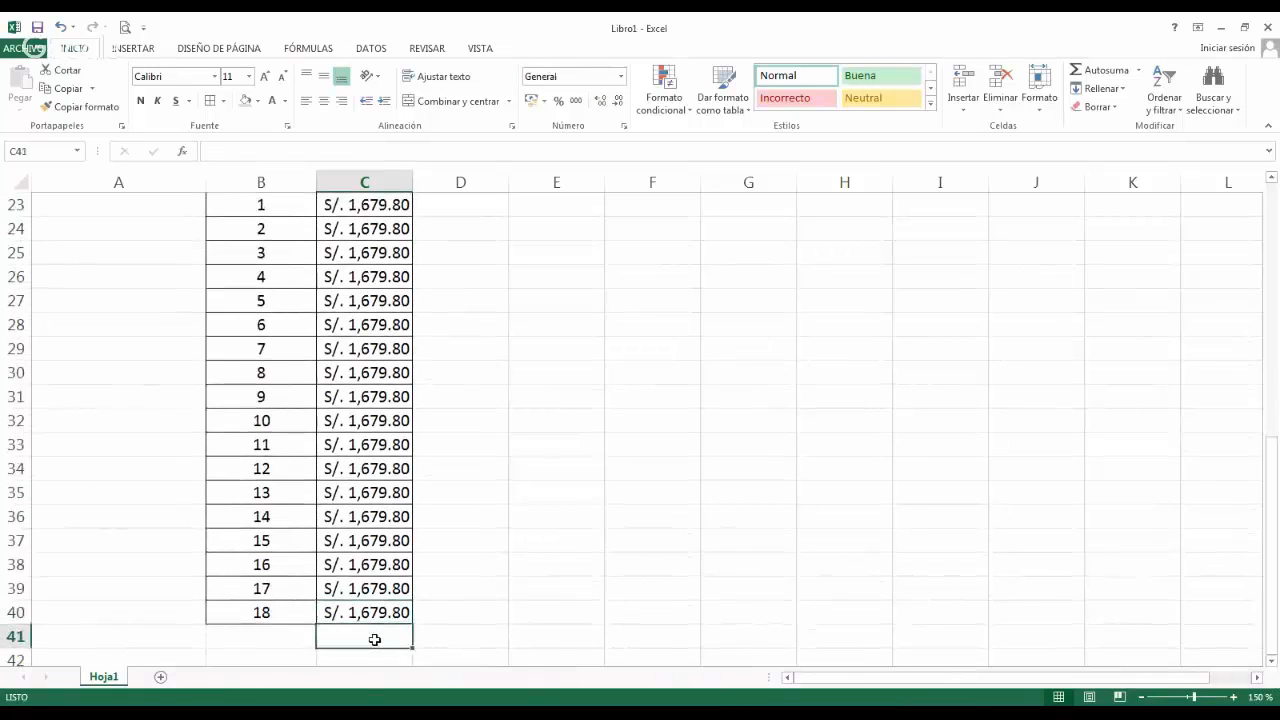
click(1105, 72)
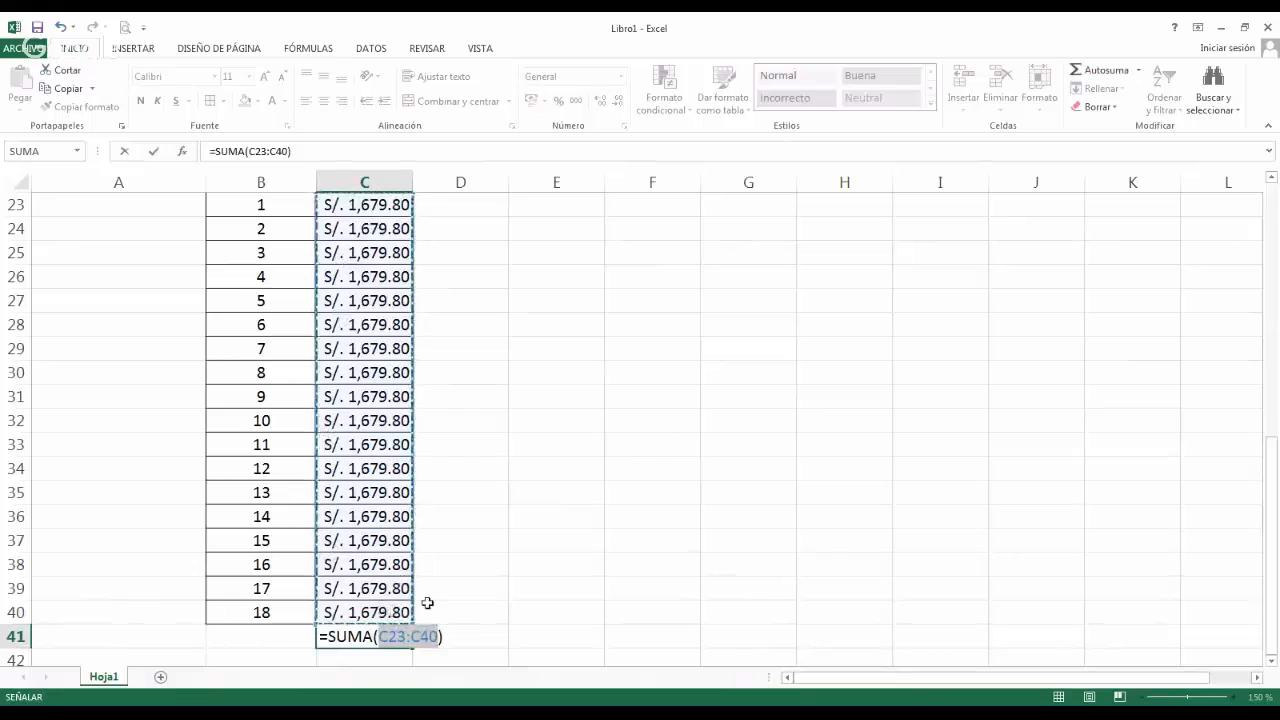
key(Return)
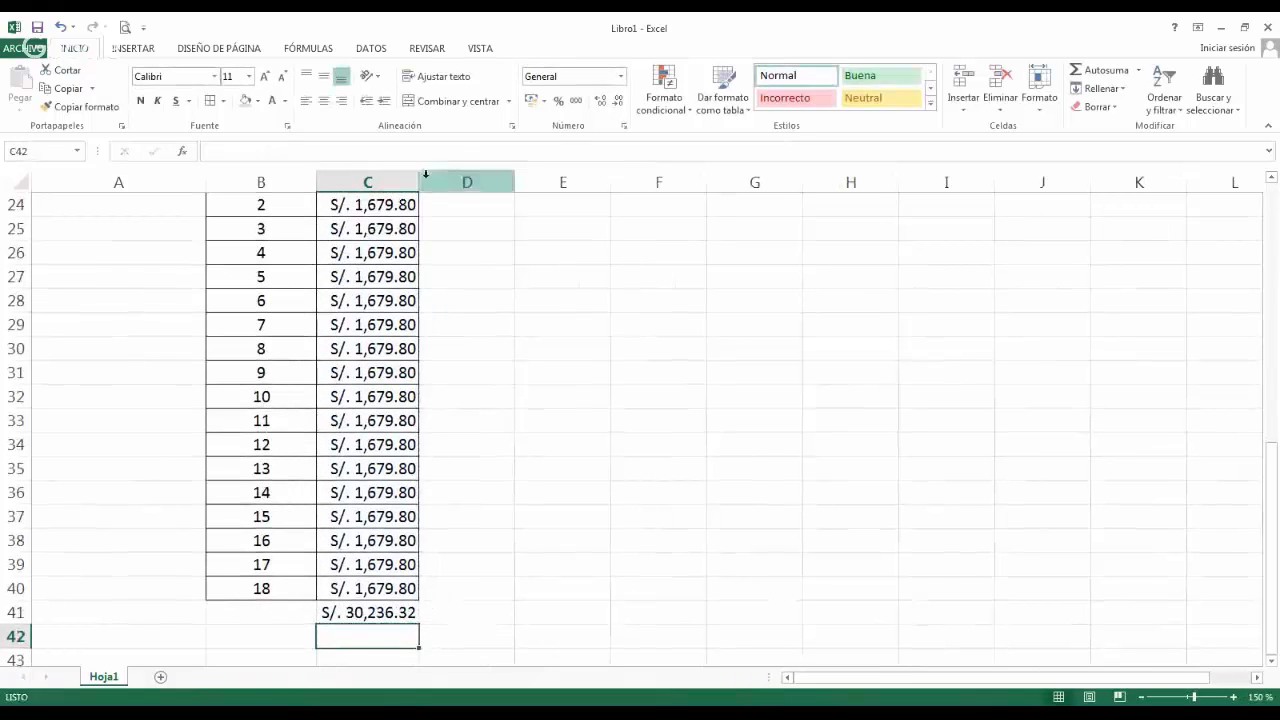
Widen column C slightly and make the payment total in cell C41 bold.
drag(420, 182, 425, 182)
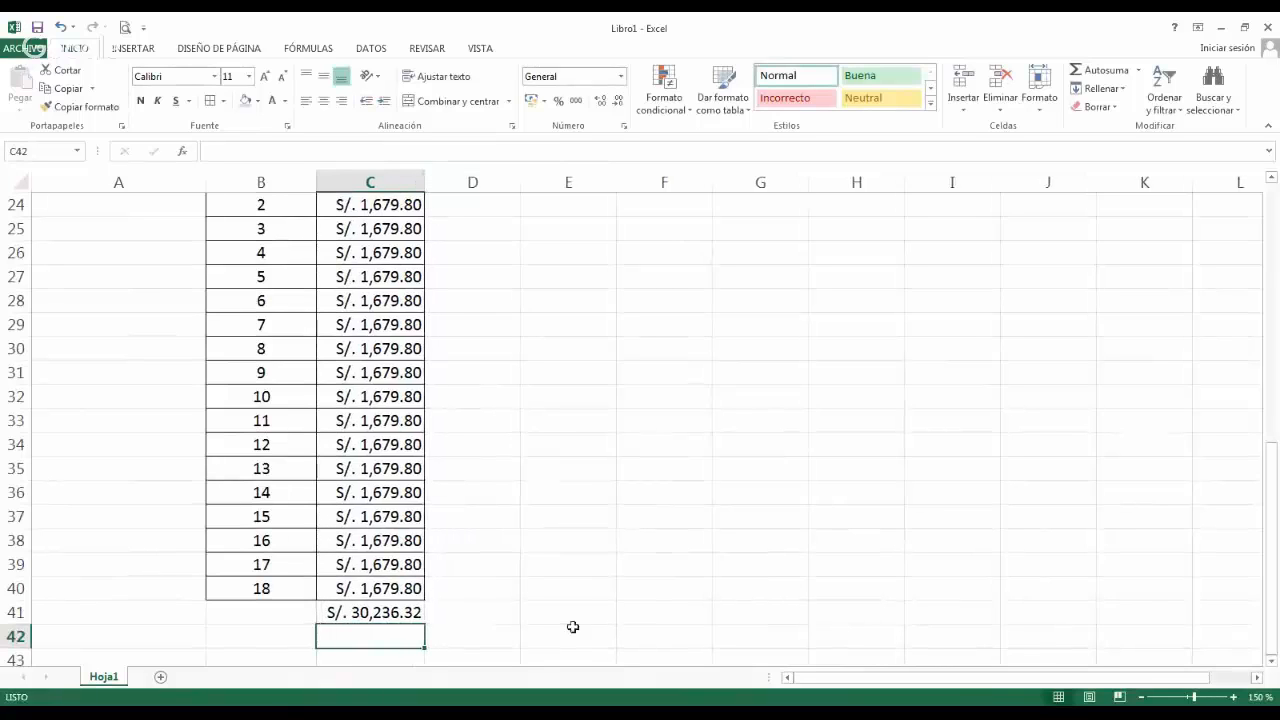
click(412, 612)
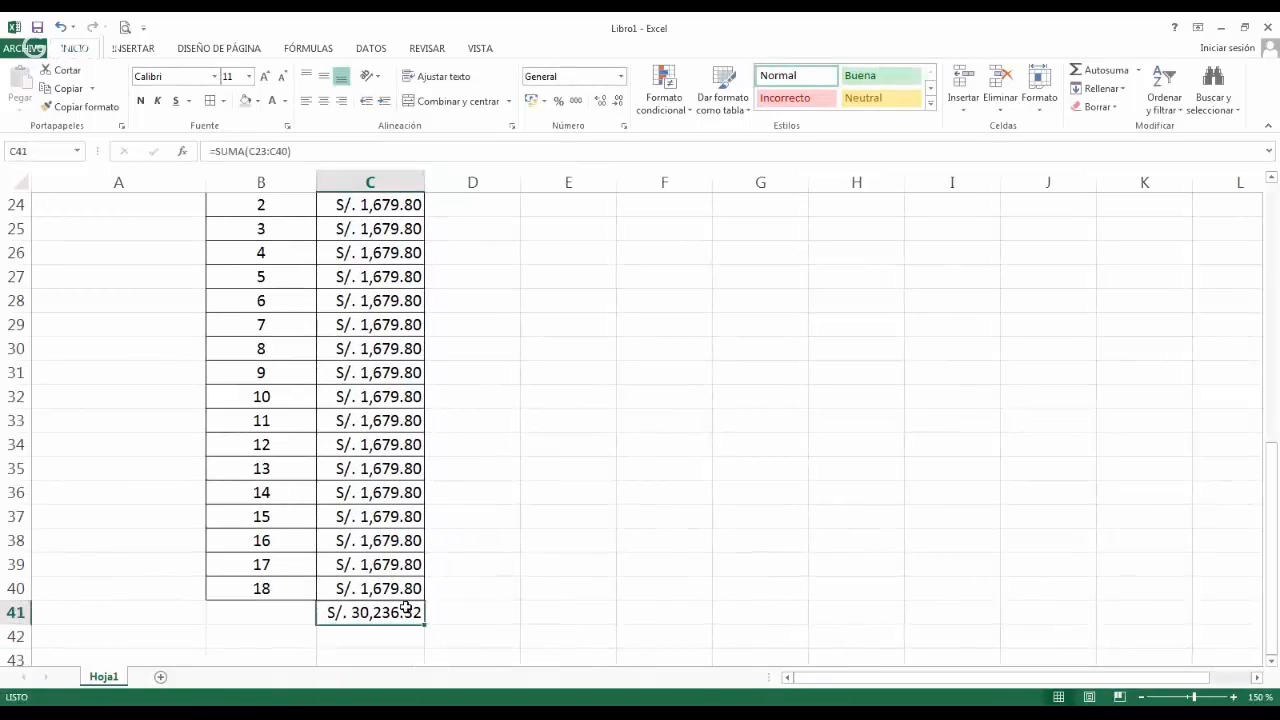
click(141, 100)
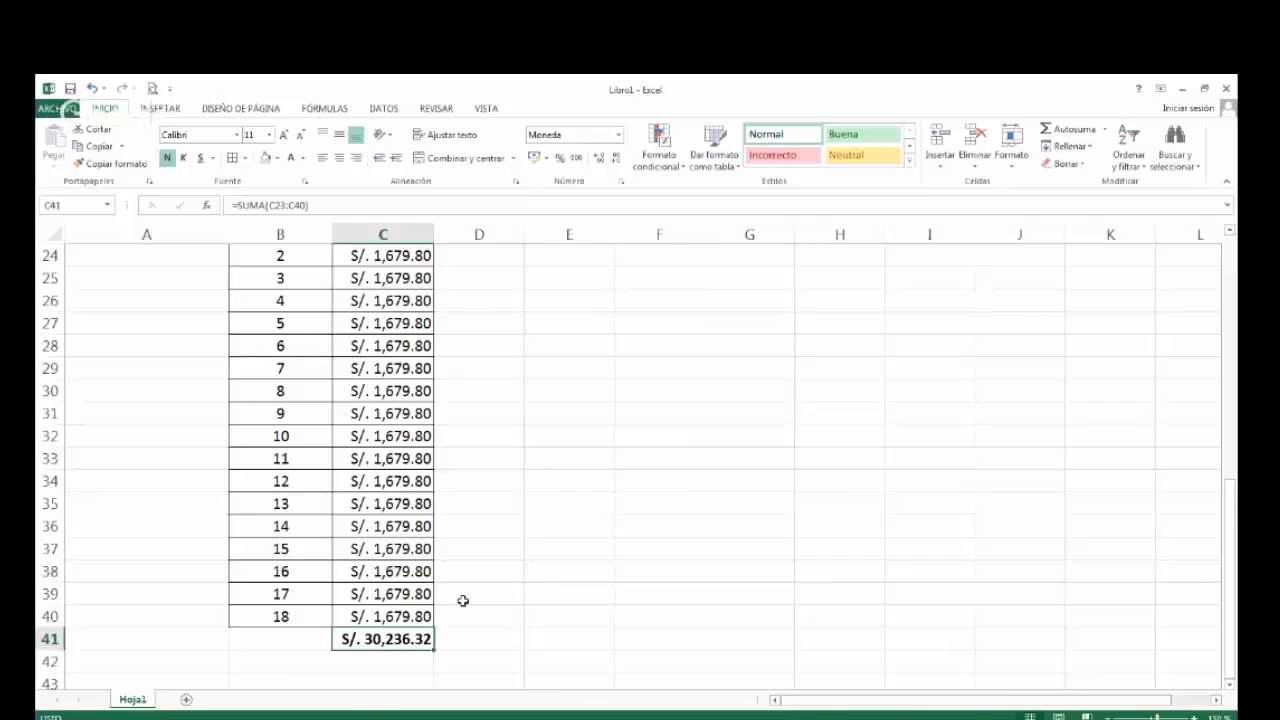
Review the sheet from the title and PAGO syntax through the loan data to the payment table and its total.
scroll(463, 600, up, 1)
scroll(459, 599, up, 6)
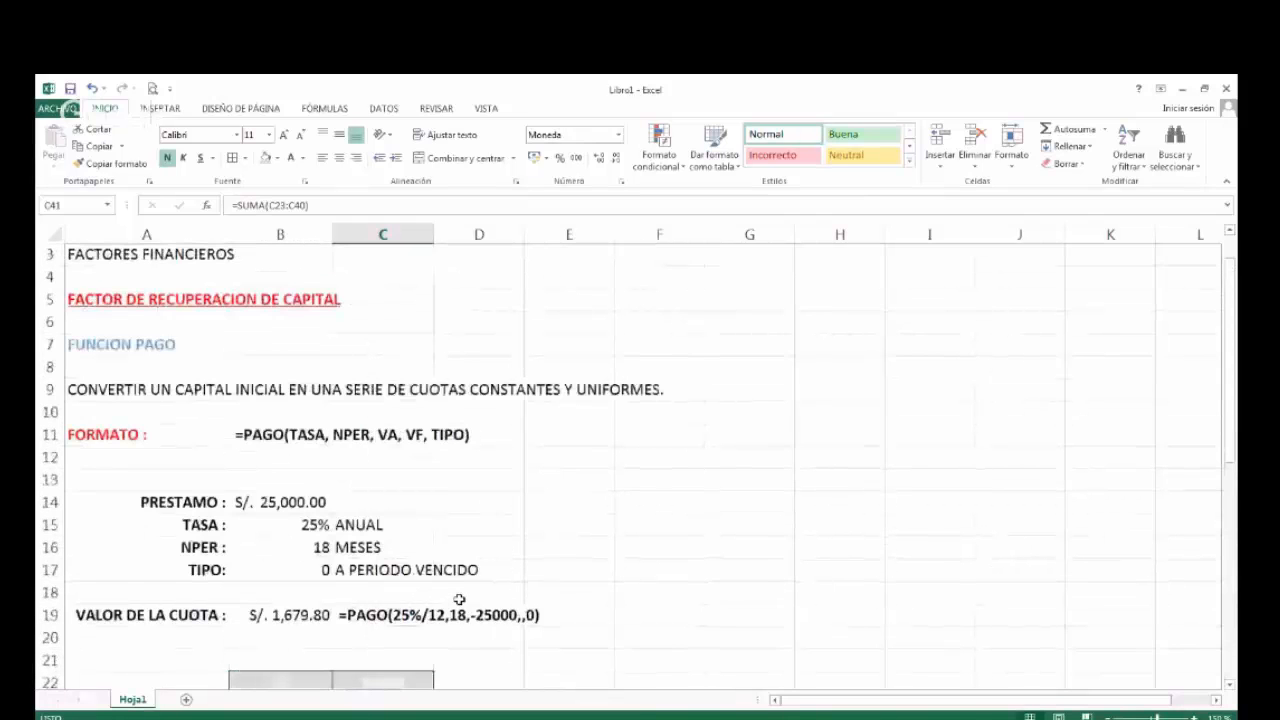
scroll(459, 599, up, 1)
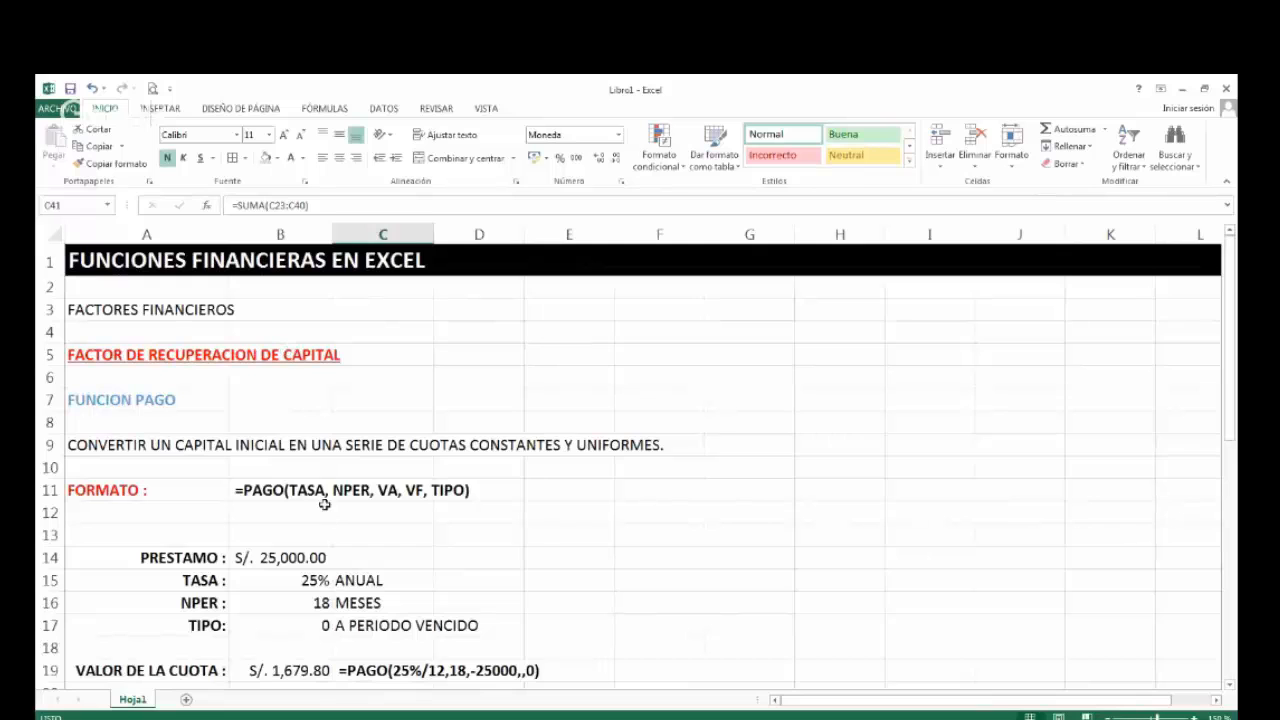
scroll(411, 617, down, 1)
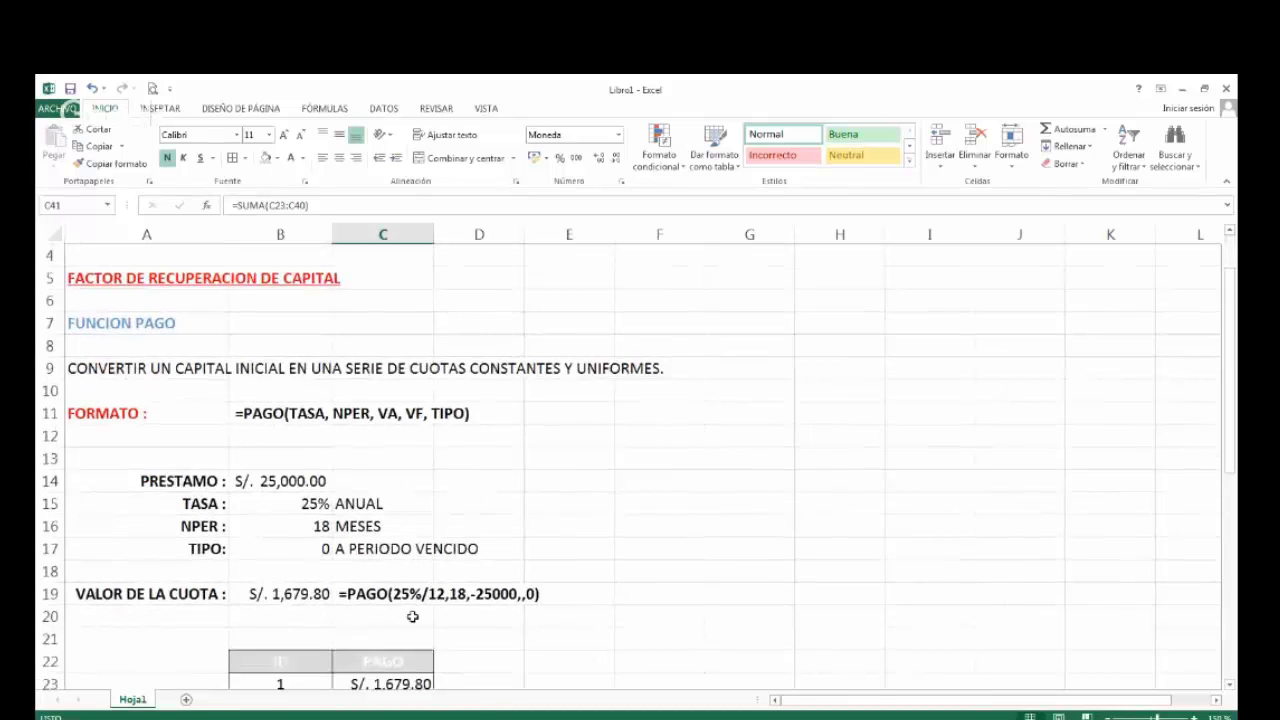
scroll(414, 612, down, 2)
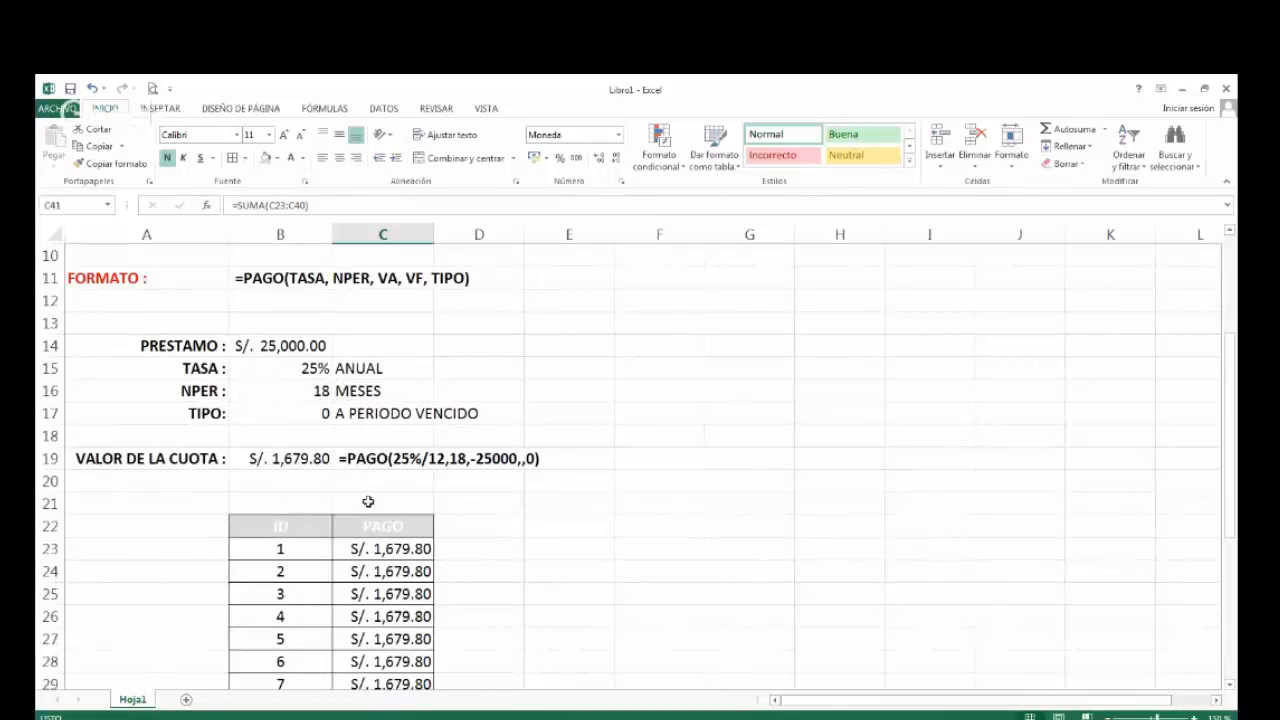
scroll(415, 565, down, 1)
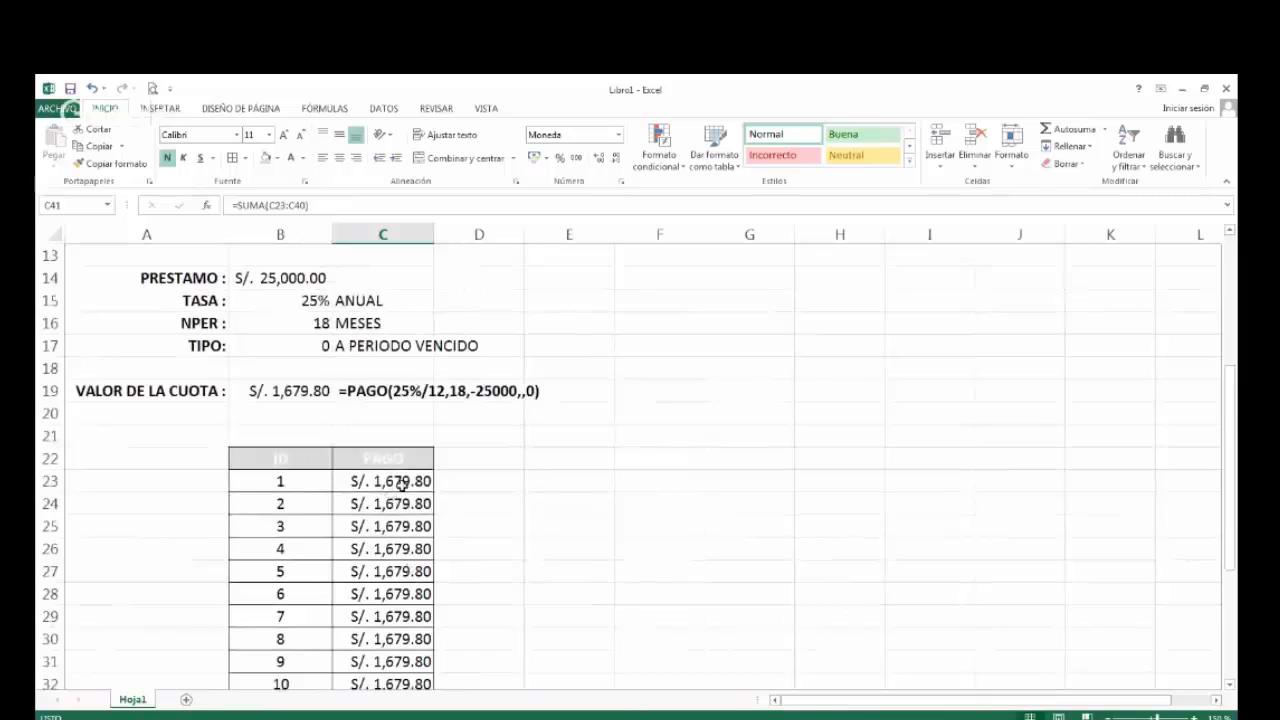
scroll(409, 634, down, 4)
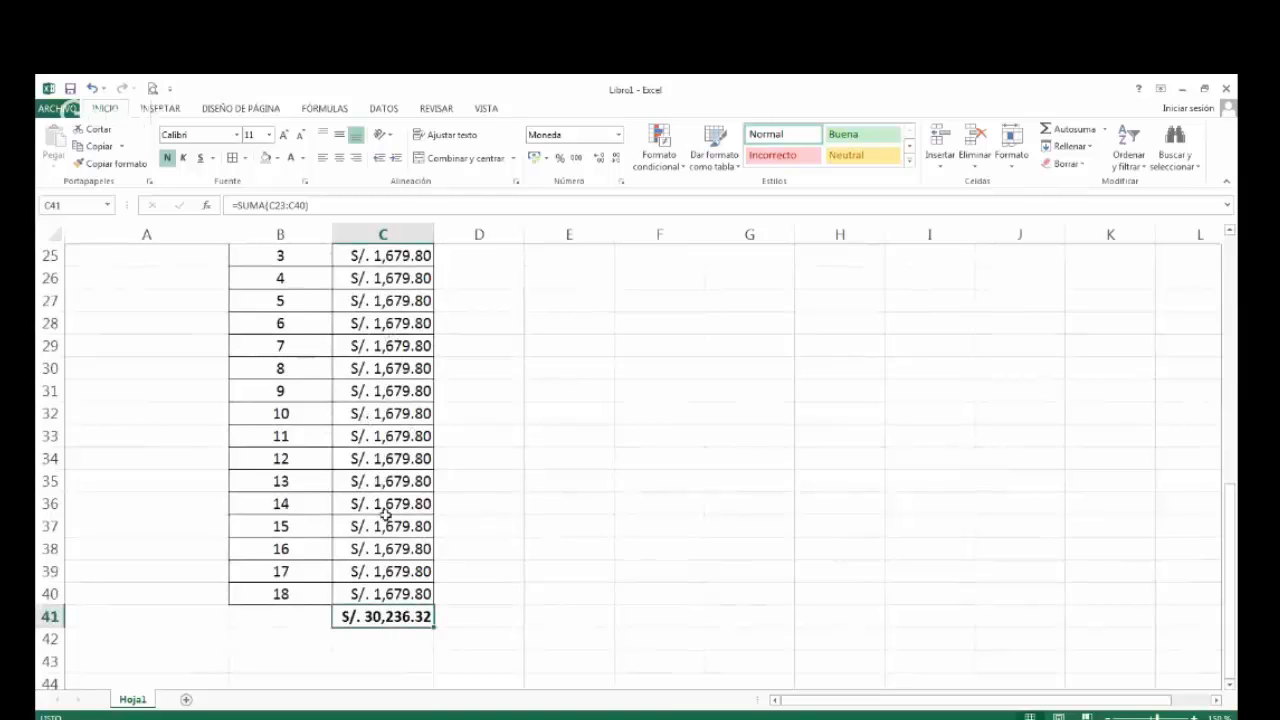
scroll(398, 527, up, 2)
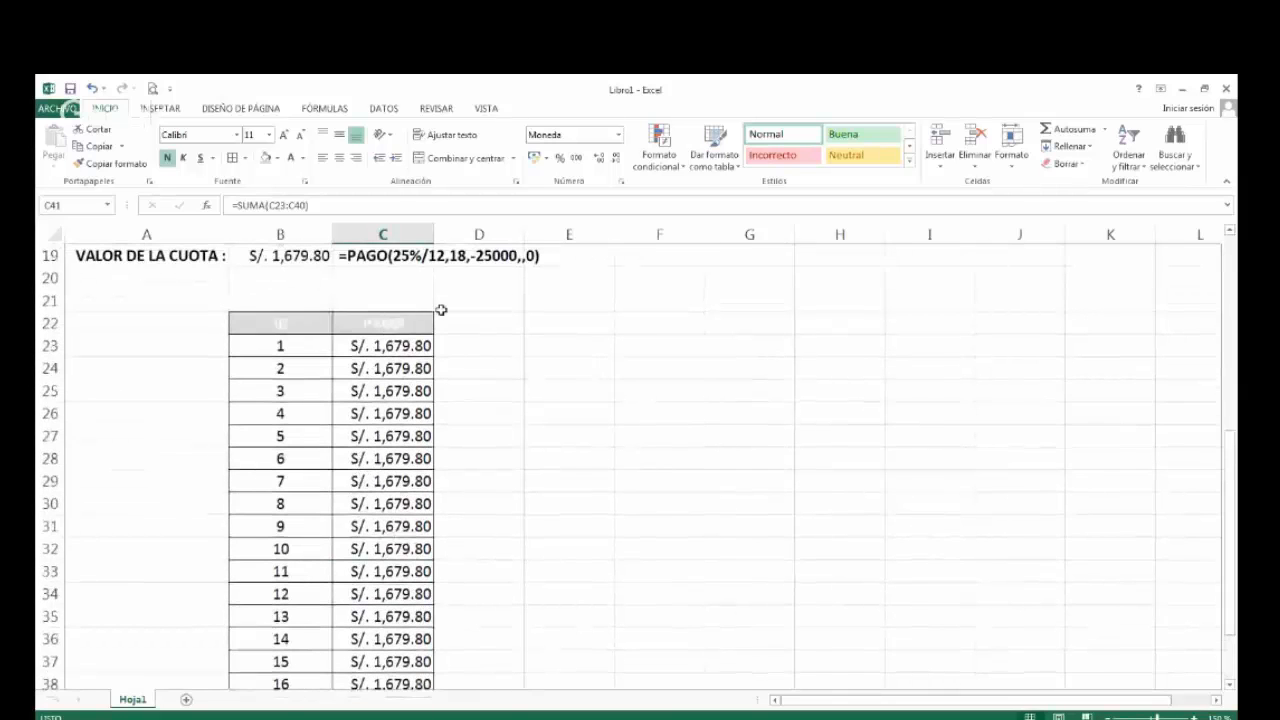
scroll(414, 486, down, 2)
scroll(417, 520, down, 2)
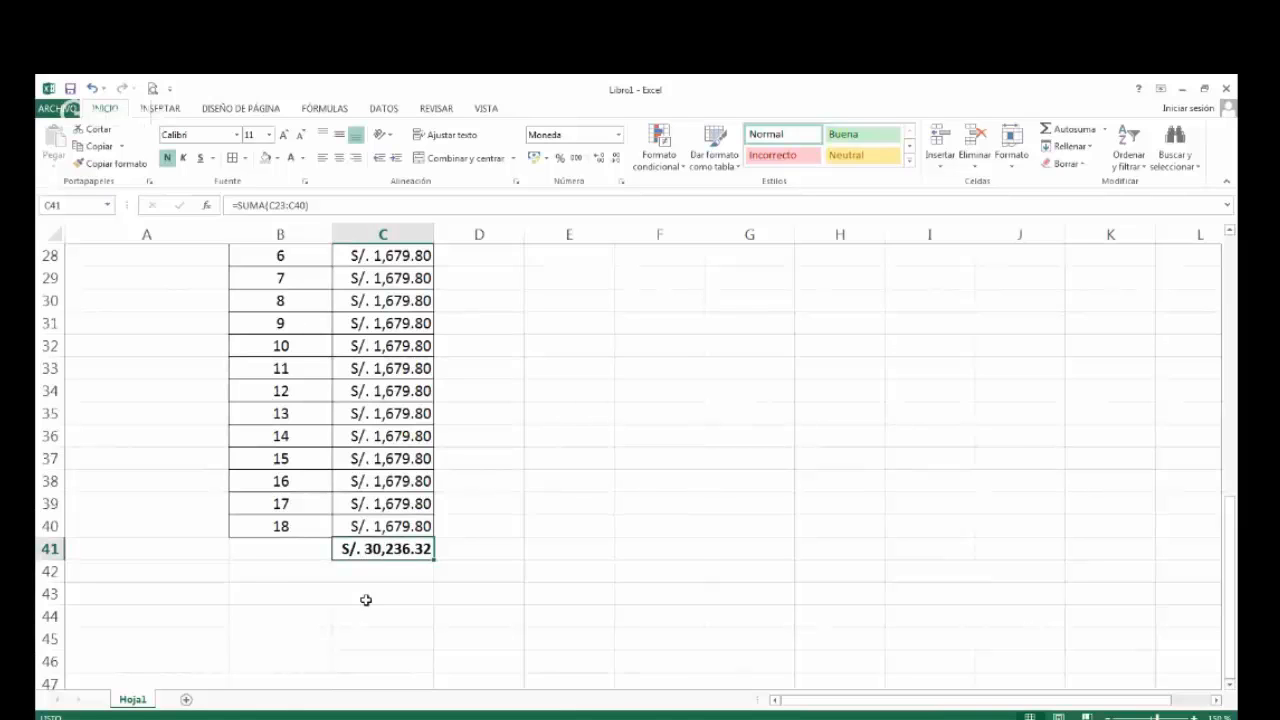
scroll(366, 600, up, 1)
scroll(366, 600, up, 3)
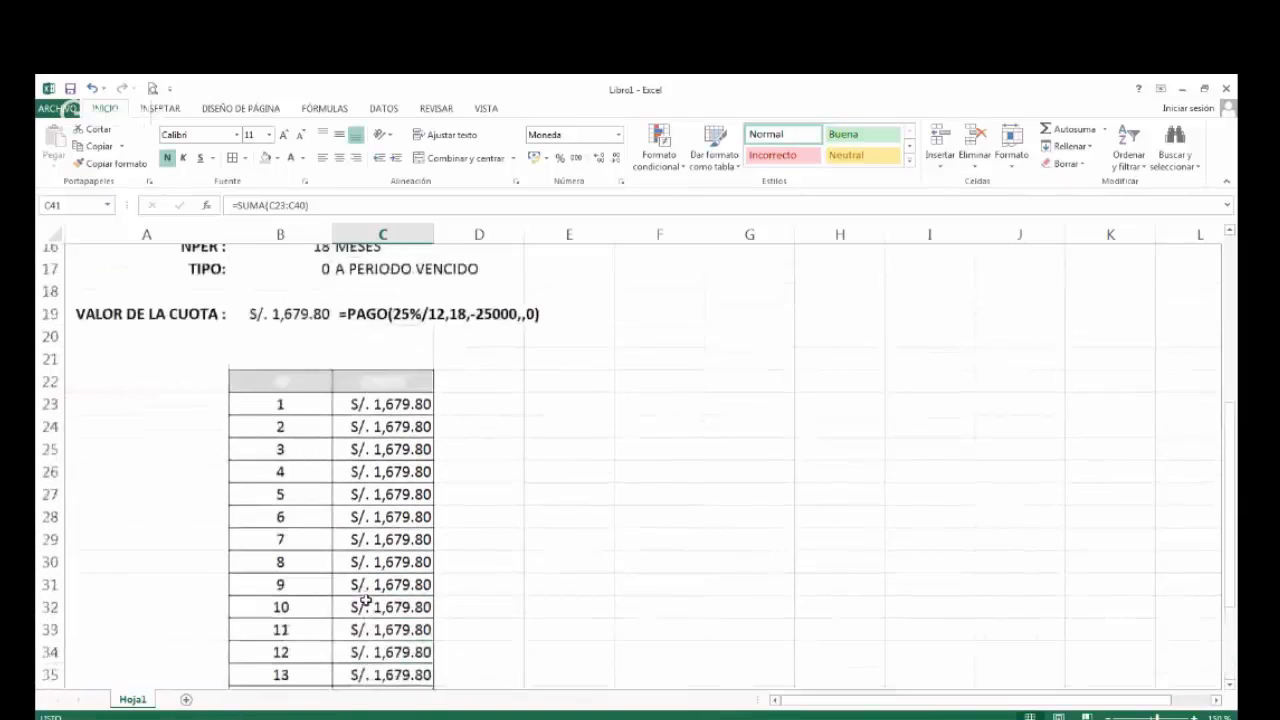
Change the font color of the PRESTAMO, TASA, NPER and TIPO labels in A14:A17 to red.
scroll(366, 600, up, 2)
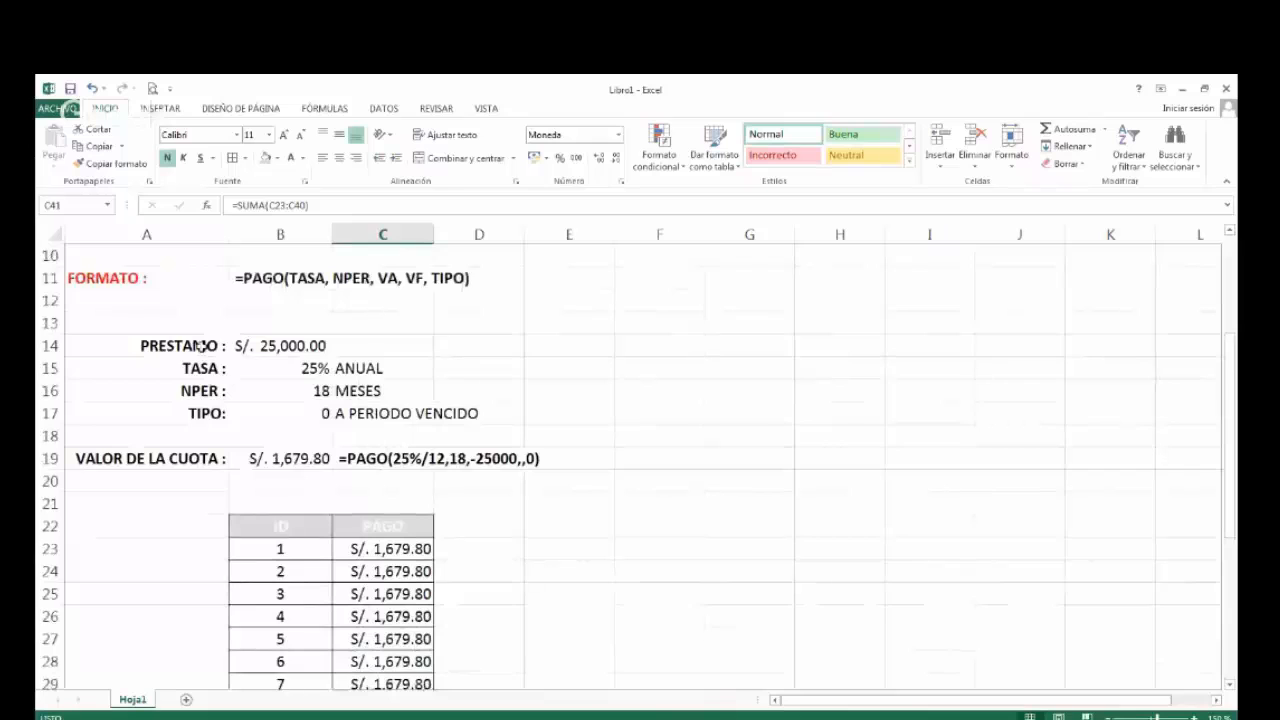
drag(201, 346, 215, 413)
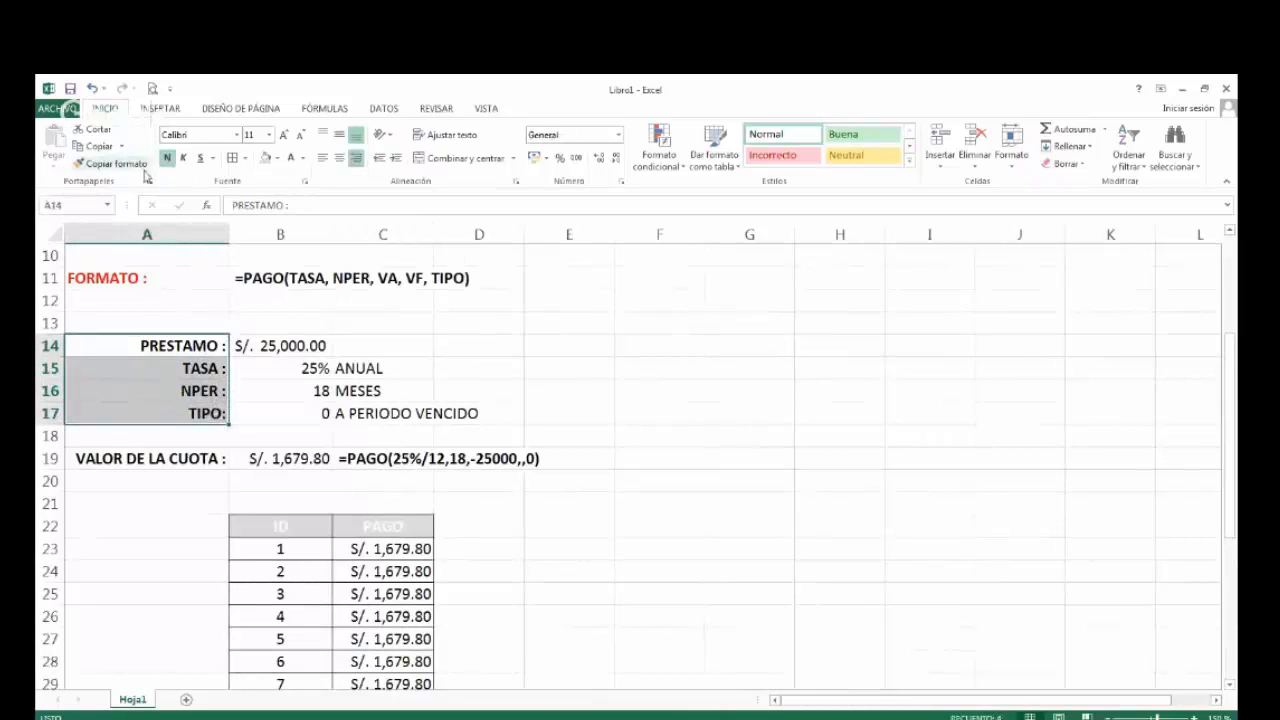
click(306, 160)
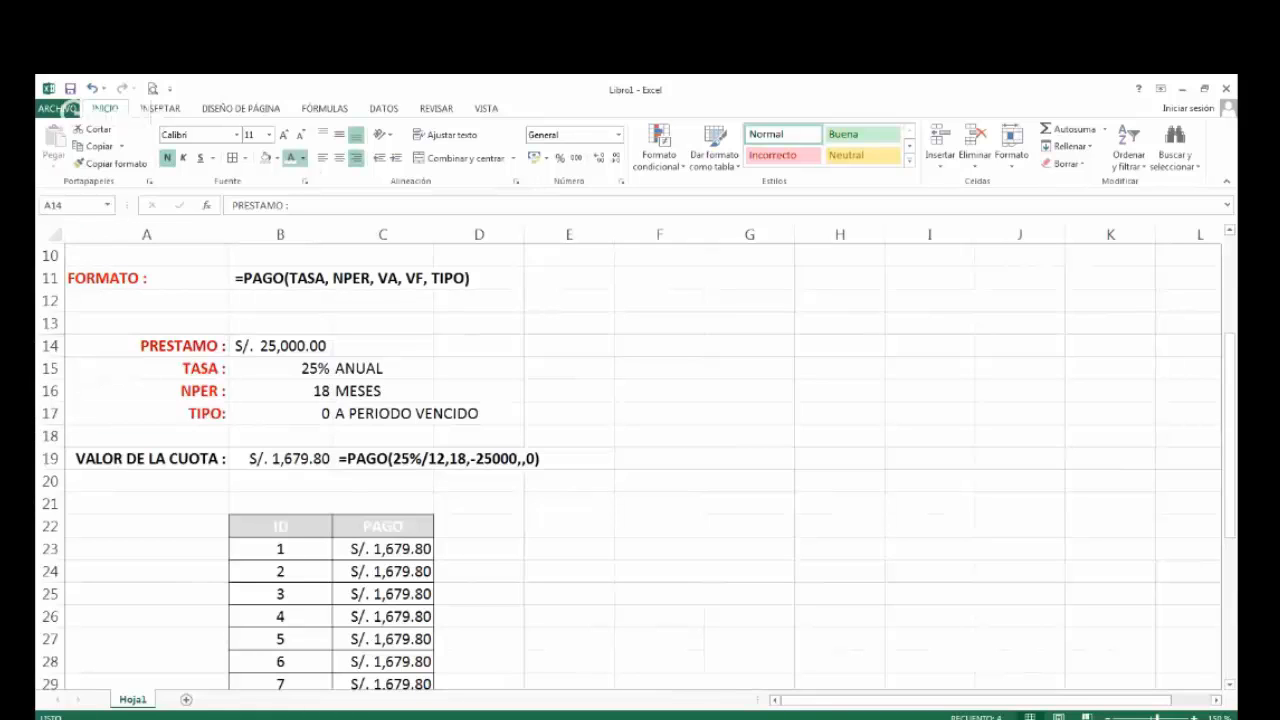
click(305, 306)
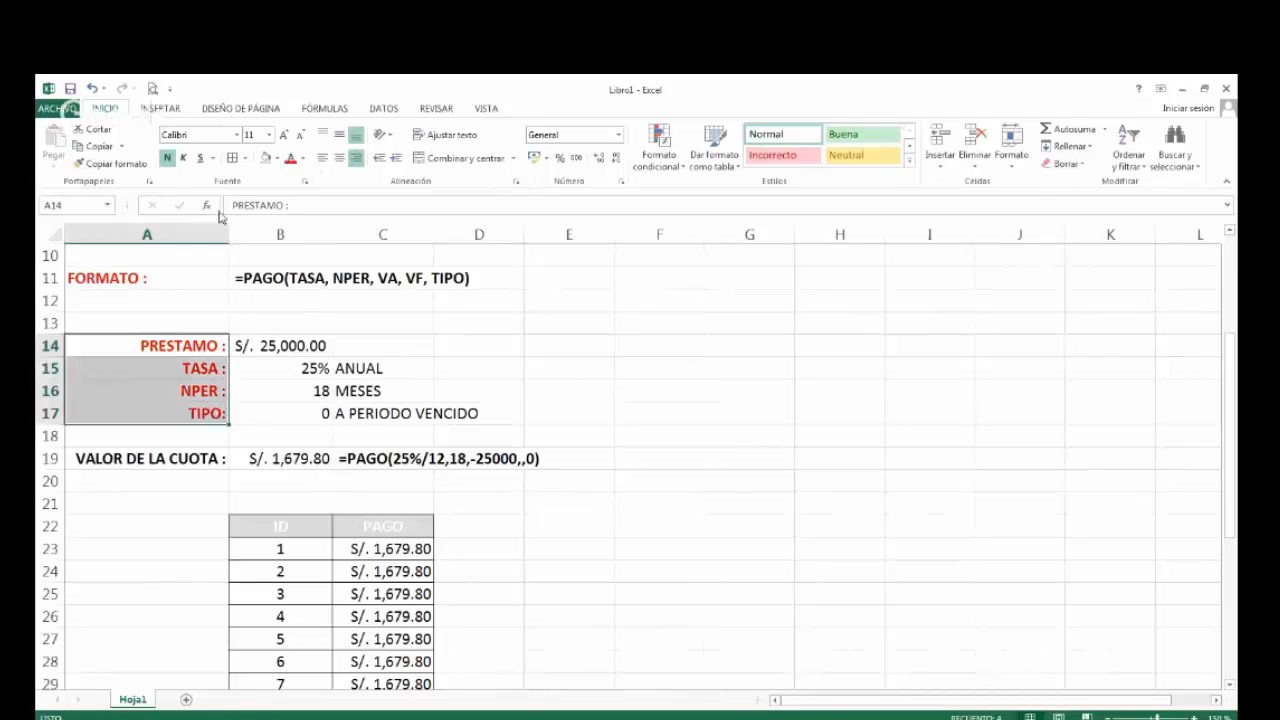
Apply the formatting of the labels in A14:A17 to the empty cells A45:A48.
click(128, 169)
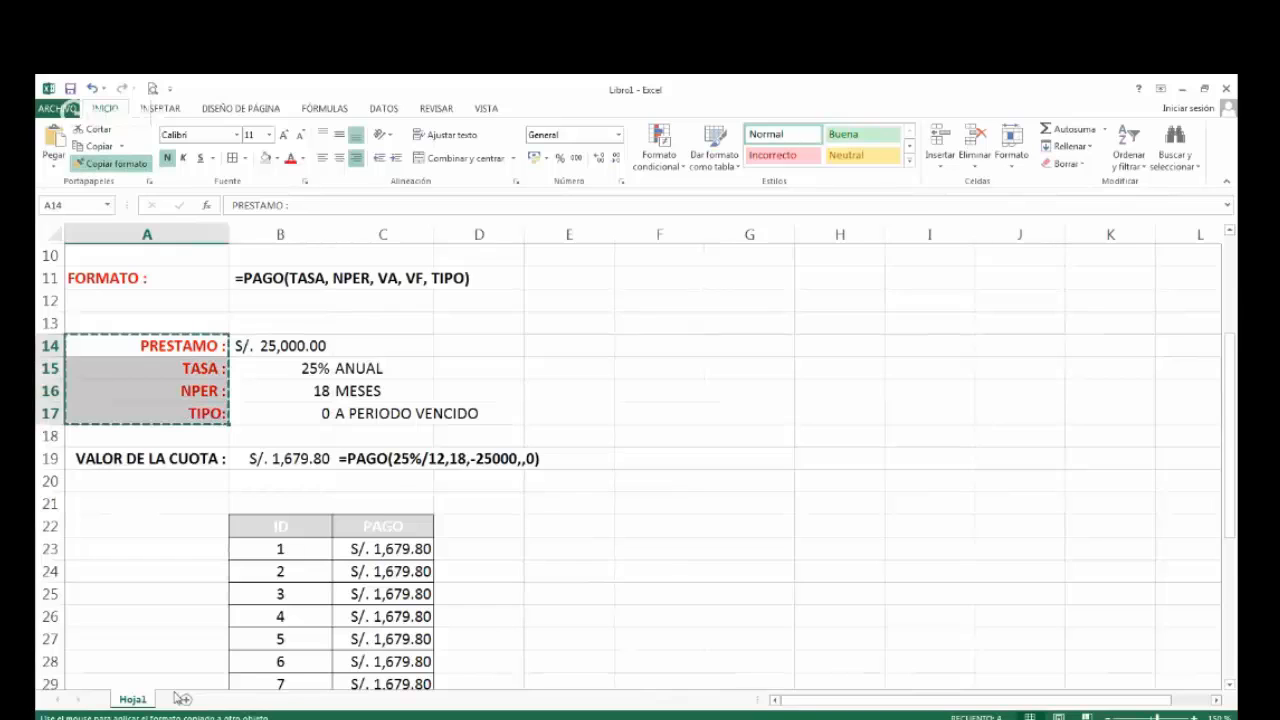
scroll(176, 685, down, 2)
scroll(176, 685, down, 7)
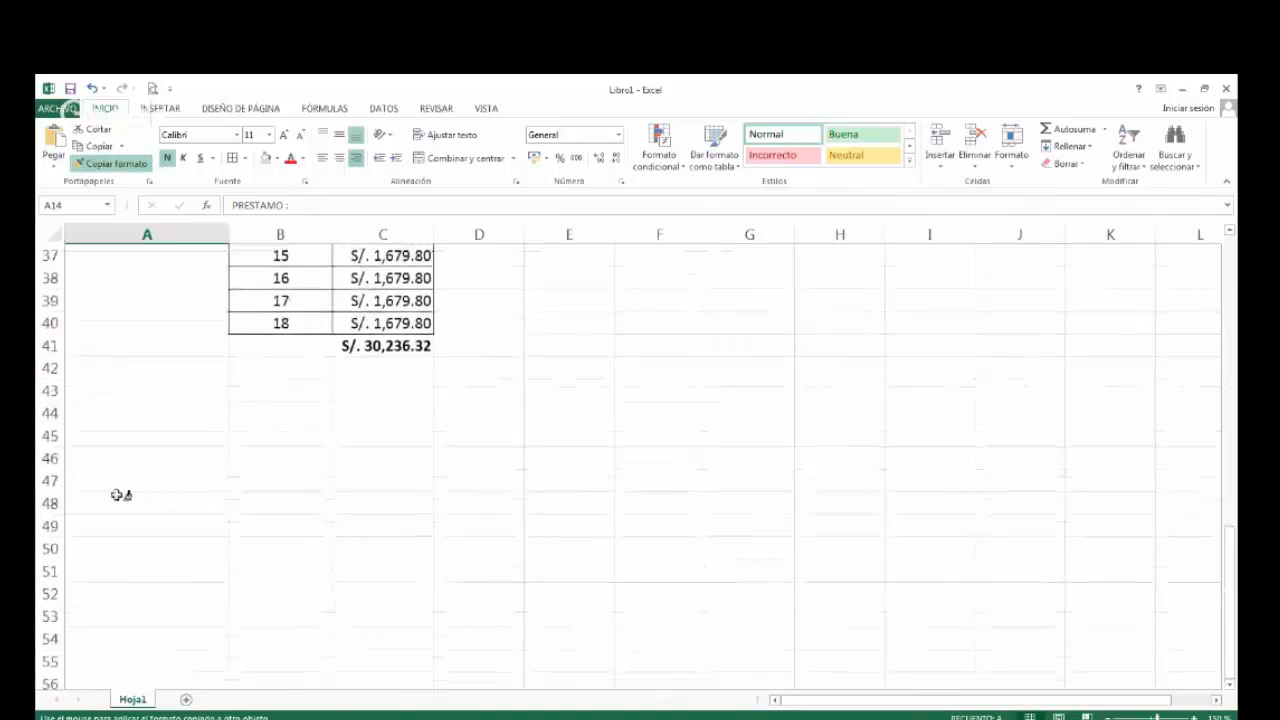
click(133, 436)
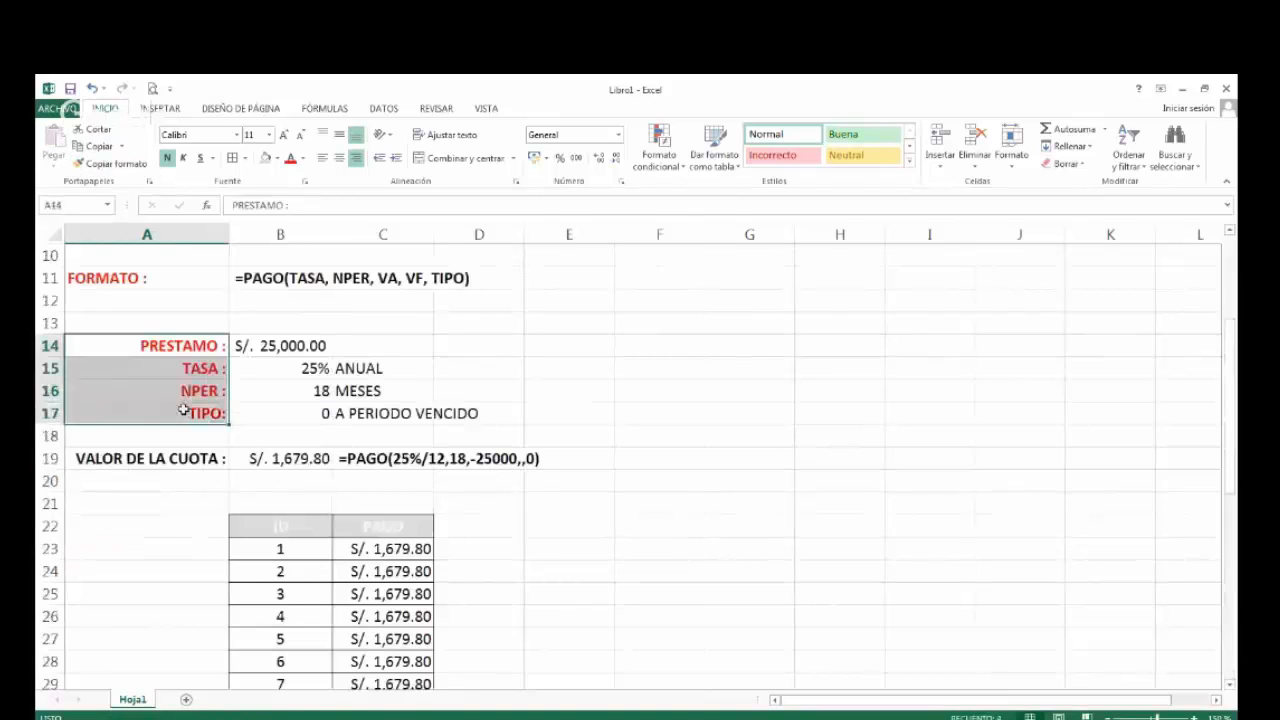
Copy the PRESTAMO, TASA, NPER and TIPO labels from A14:A17 into A44:A47 below the payment table.
key(ctrl+c)
scroll(149, 617, down, 7)
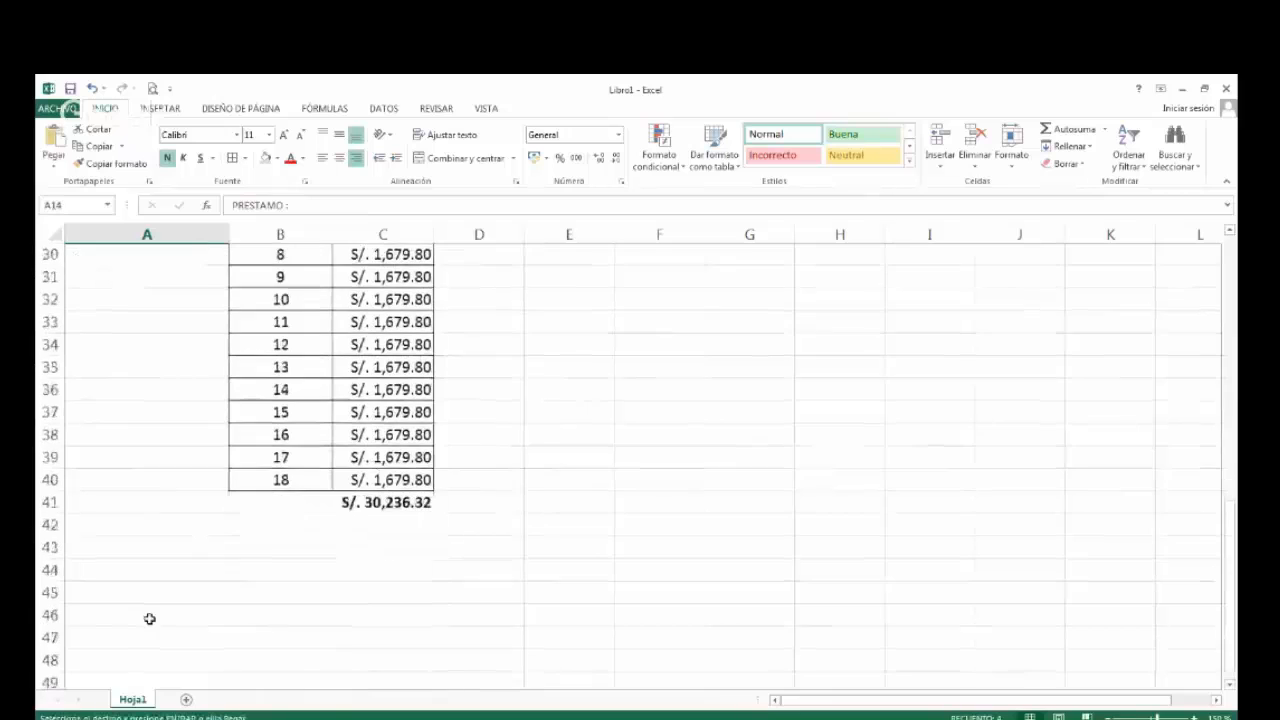
scroll(149, 619, down, 1)
click(153, 545)
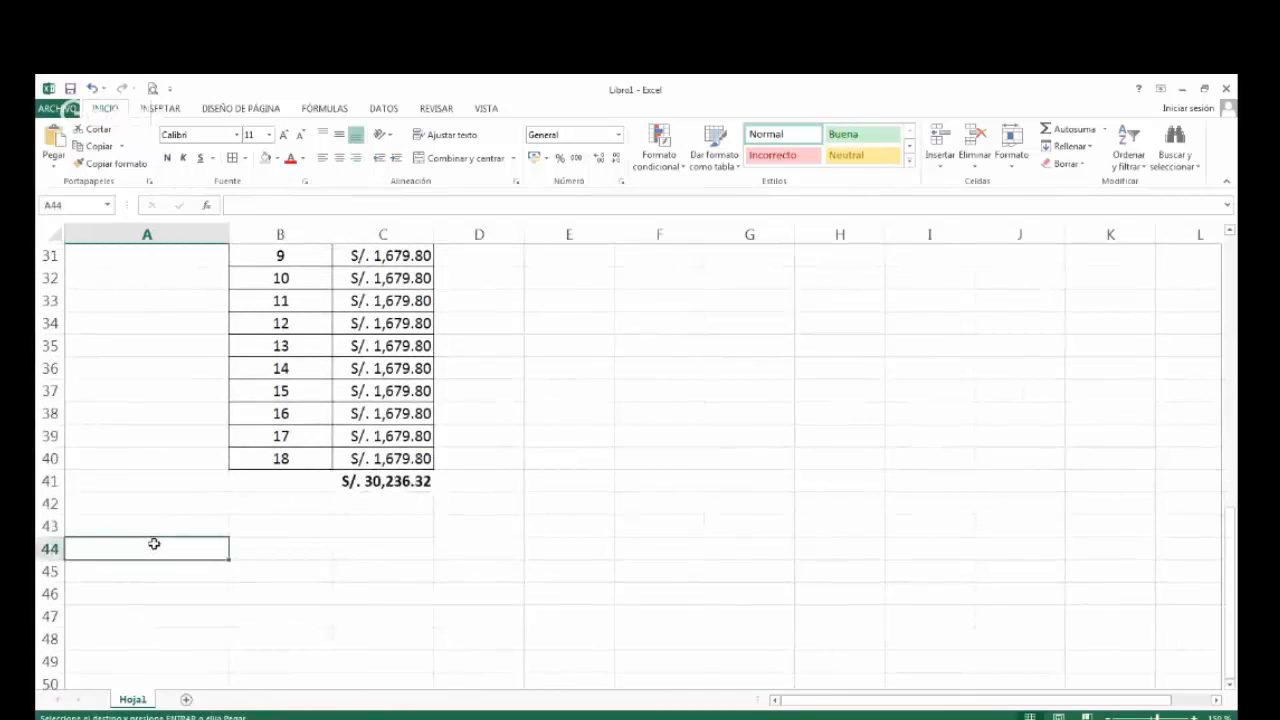
key(ctrl+v)
Enter 350000 as the PRESTAMO amount in B44 and give it the accounting format in S/.
click(275, 553)
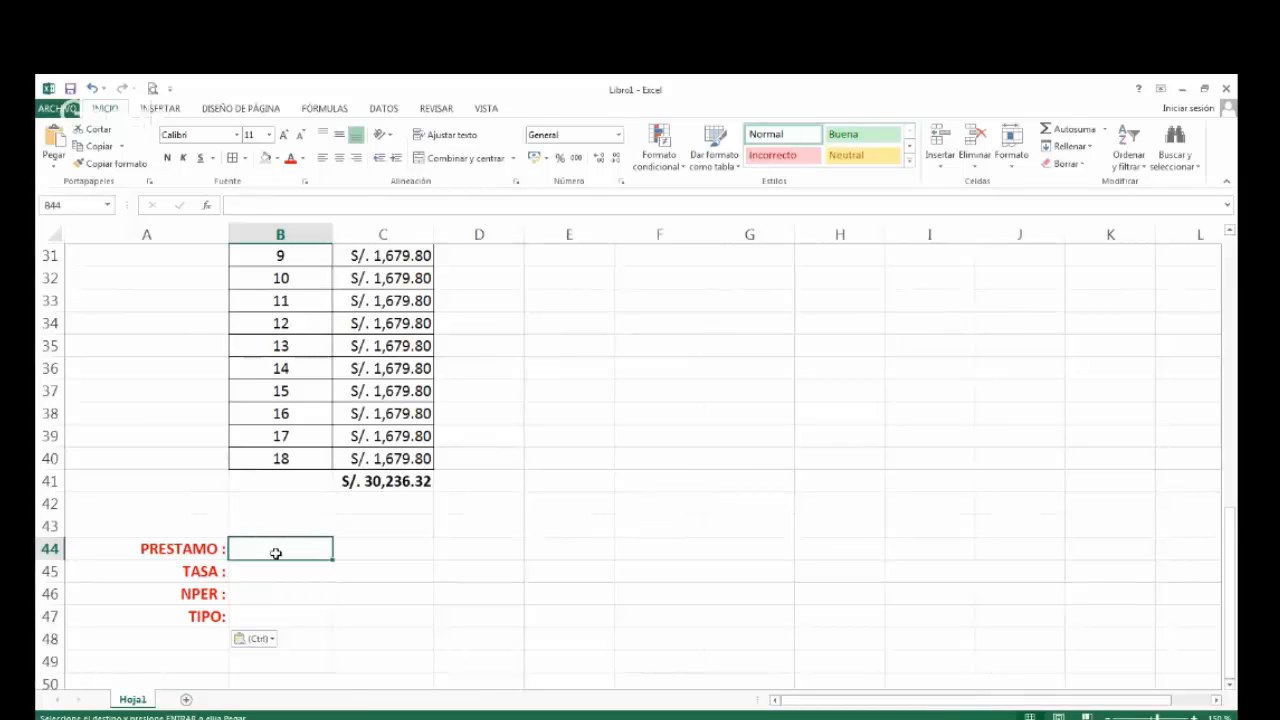
text(350000)
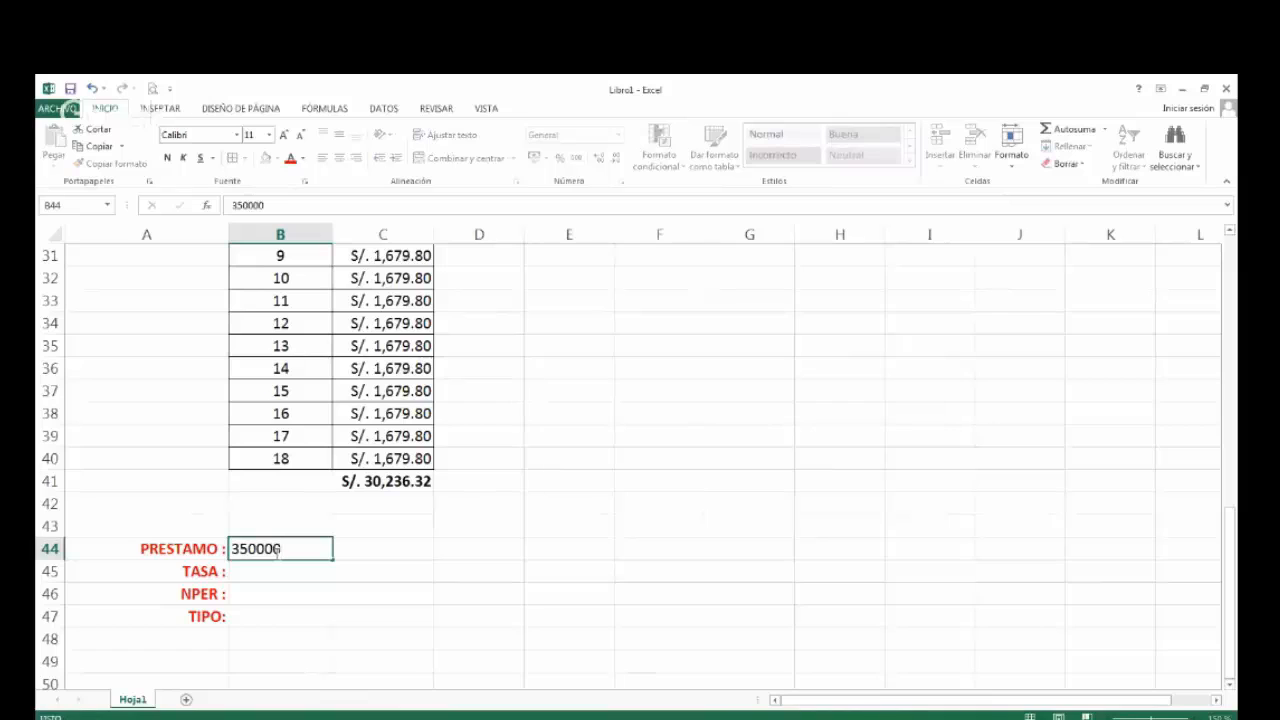
key(Return)
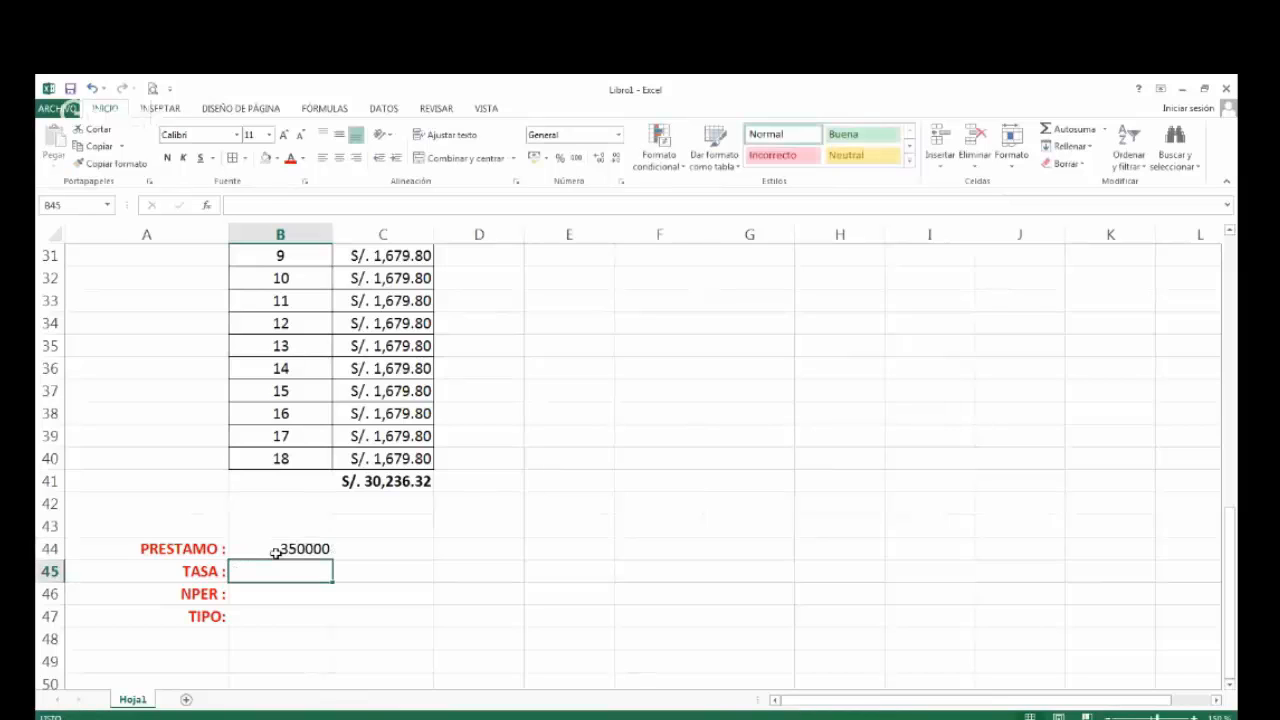
click(275, 553)
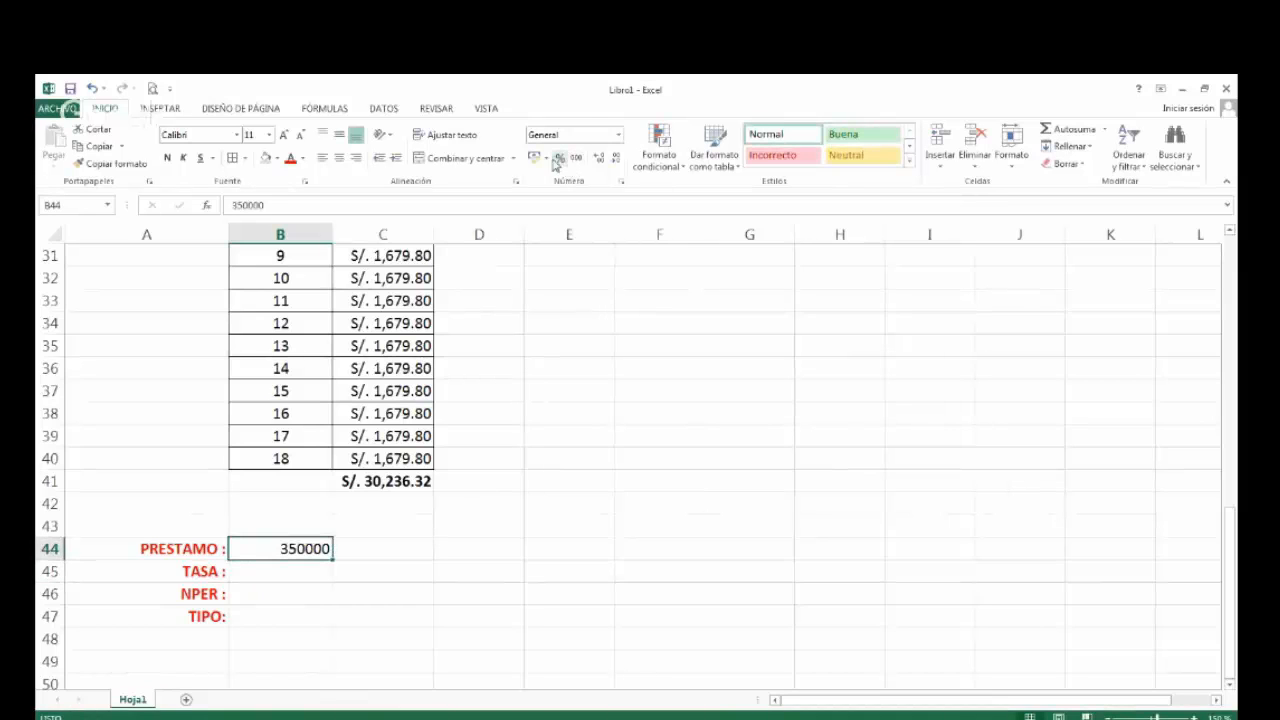
click(540, 163)
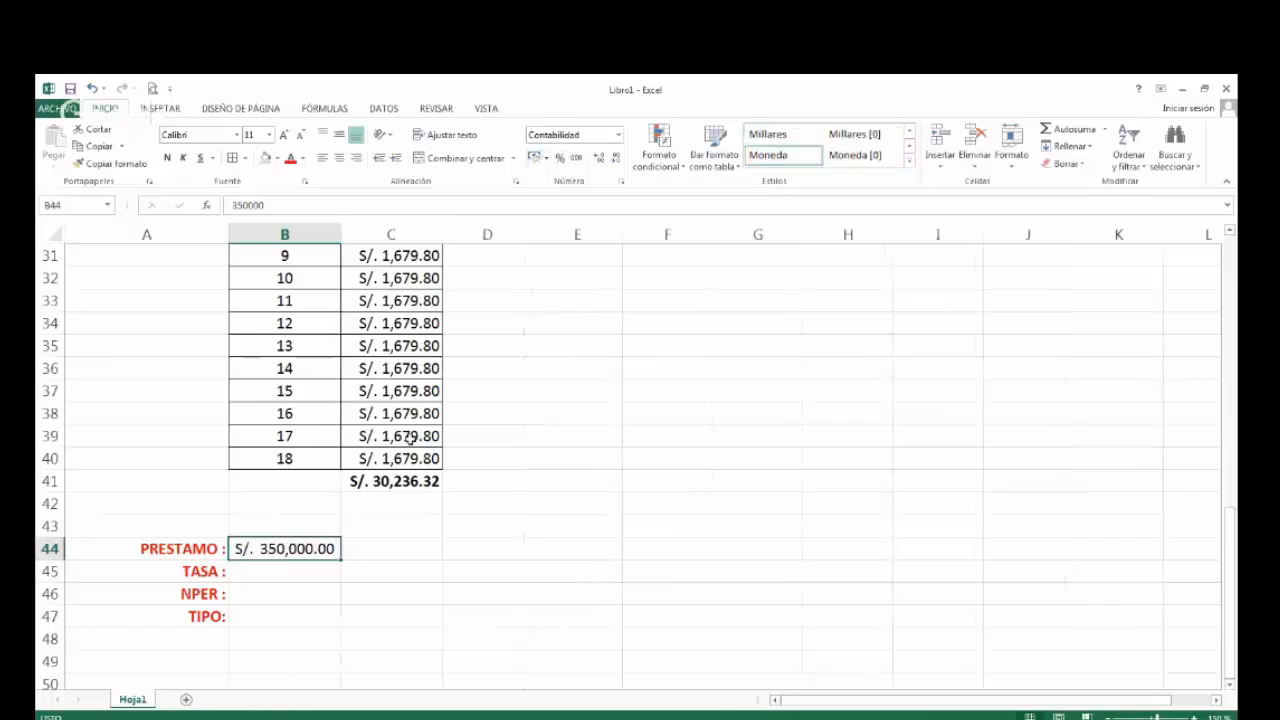
Enter 45% as the TASA in B45 and 48 as the NPER in B46, with MESES beside it in C46.
click(280, 569)
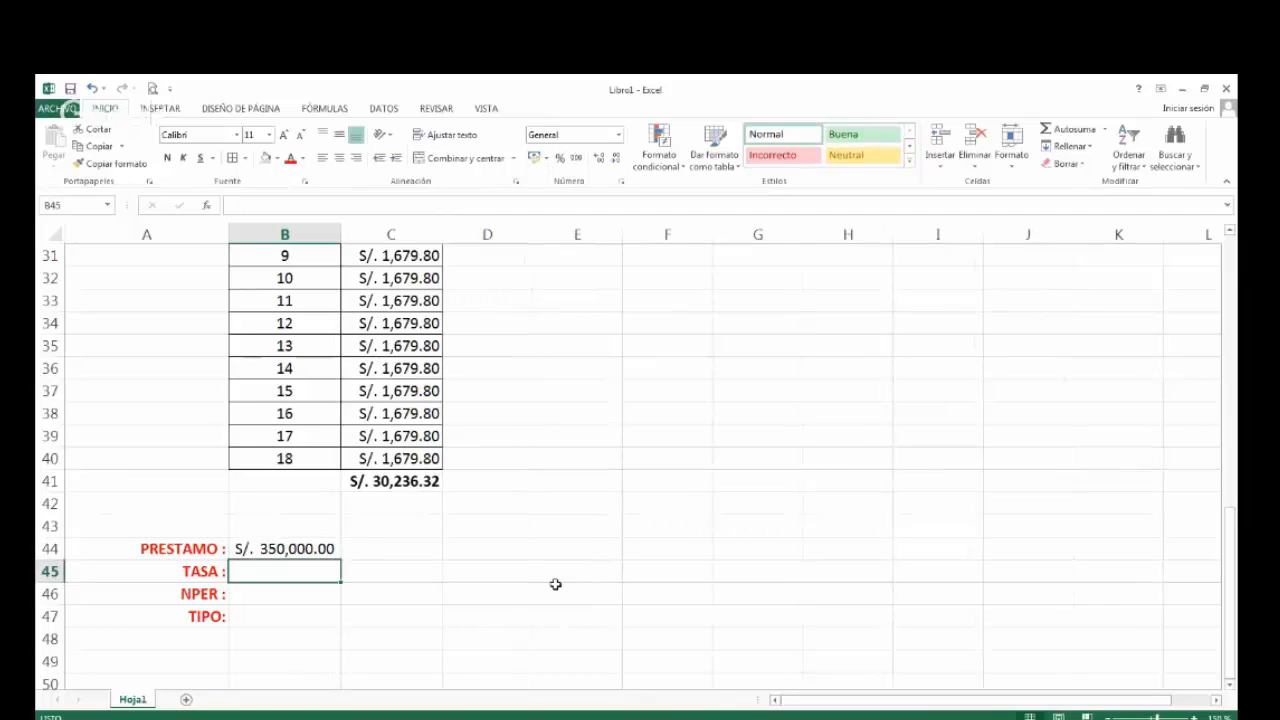
text(45%)
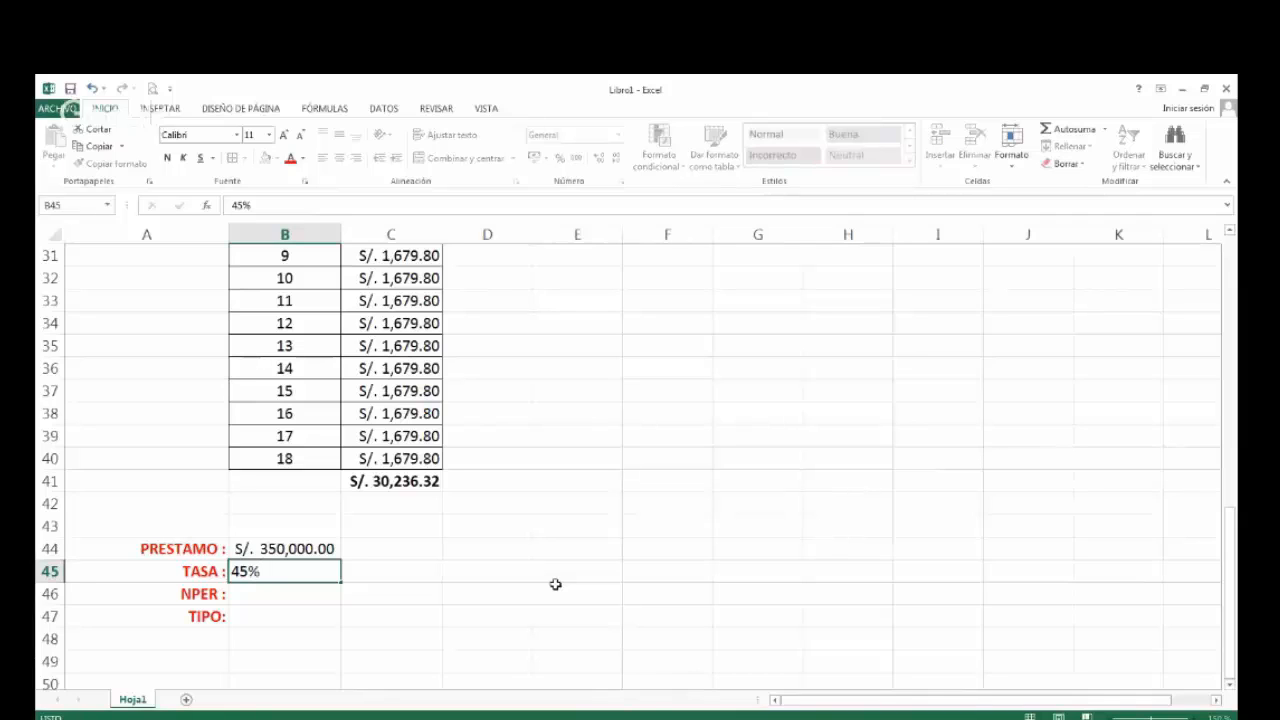
key(Return)
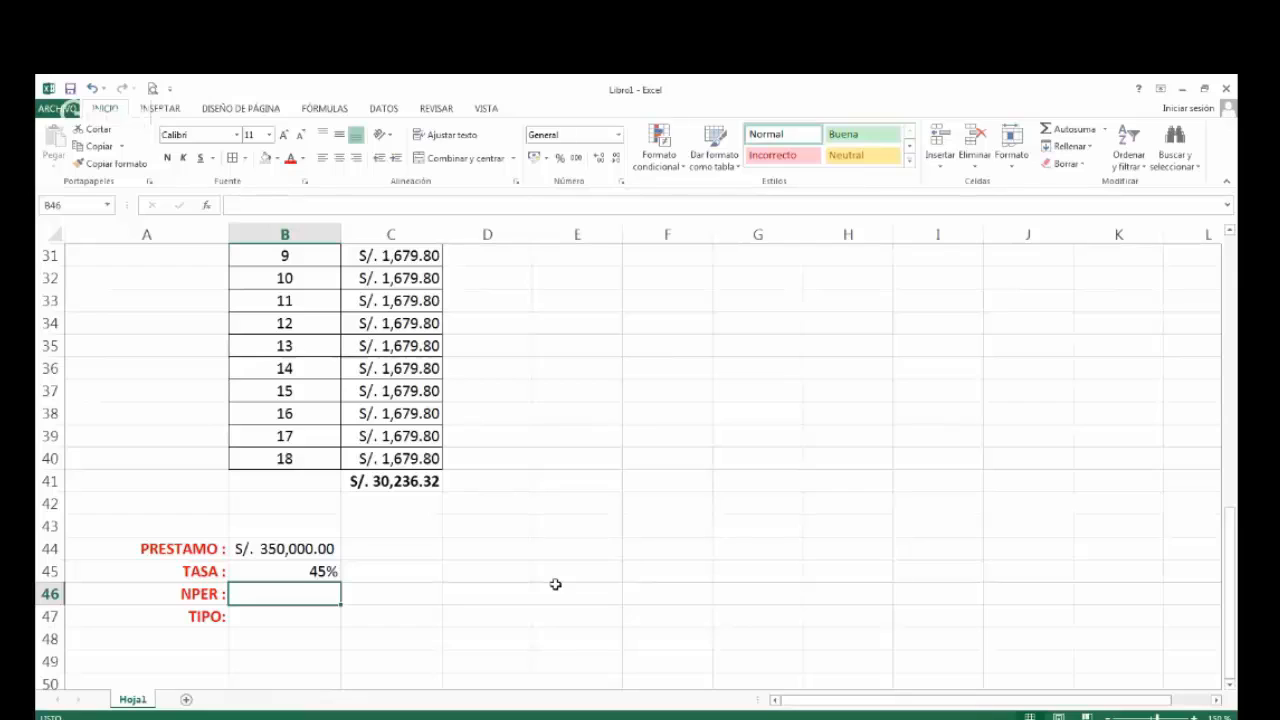
text(48)
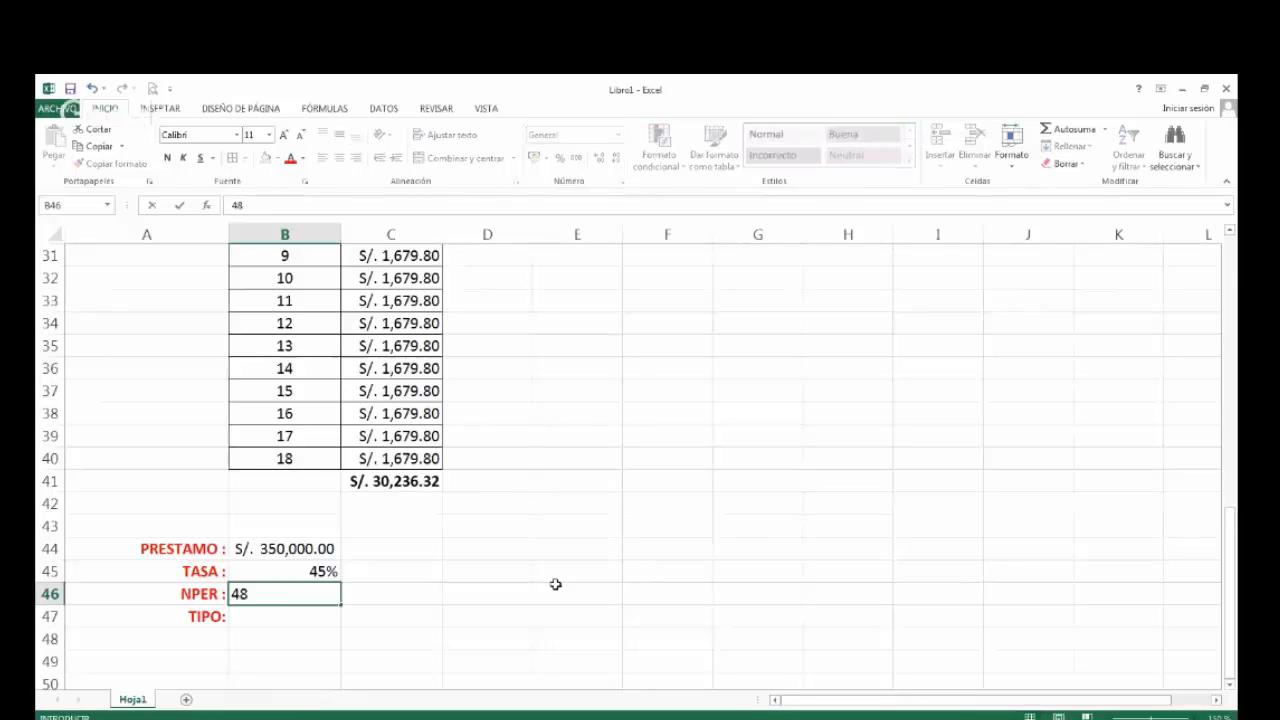
key(Tab)
text(MESES)
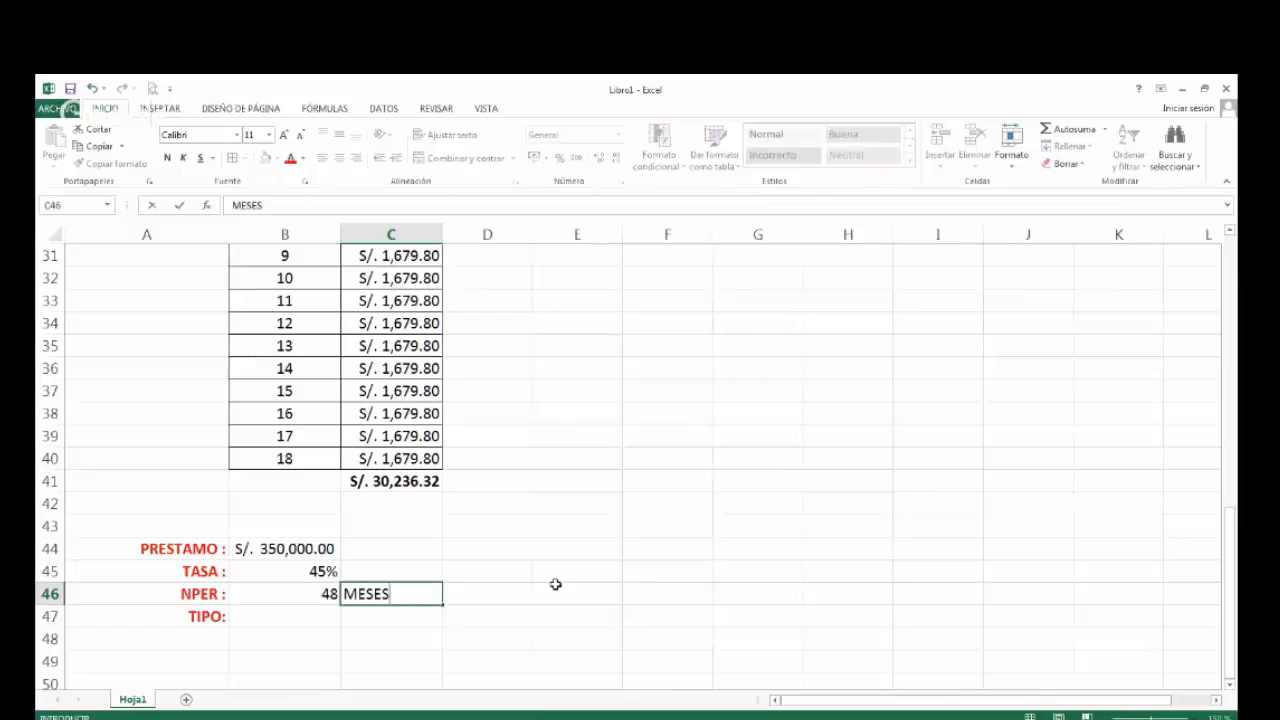
key(Return)
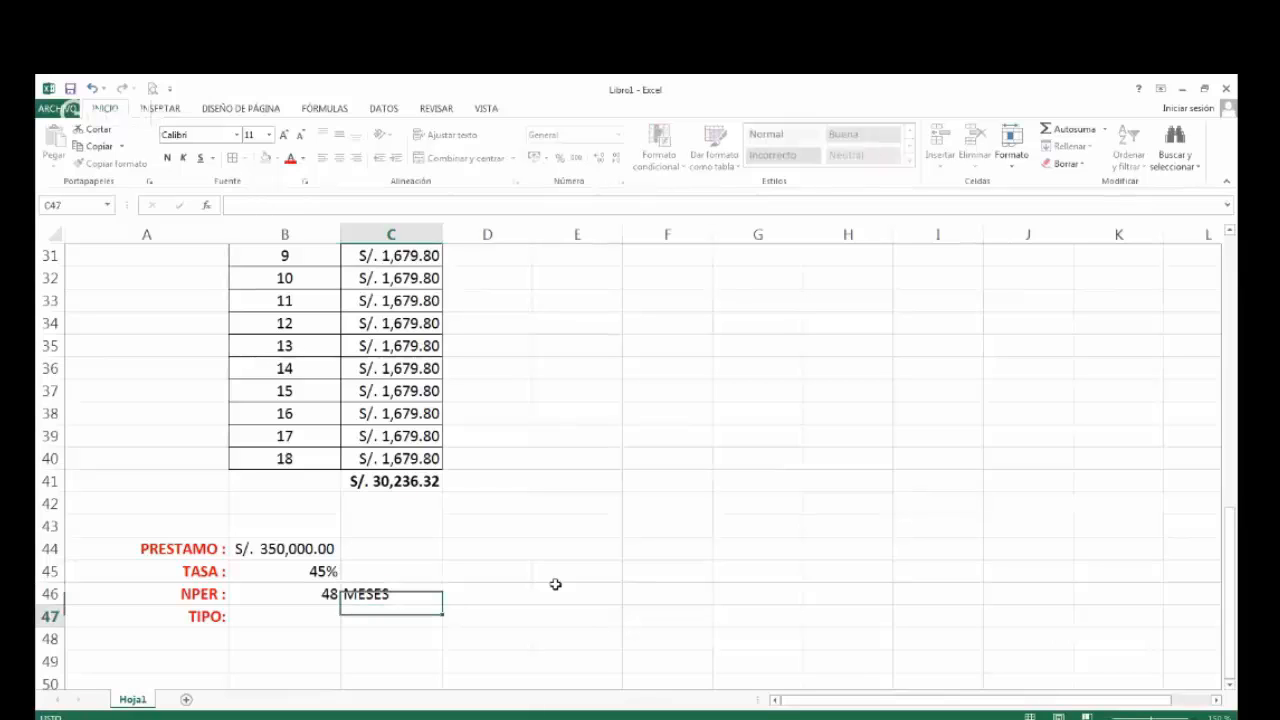
Enter 0 as the TIPO in B47 and VENCIDO beside it in C47.
key(Left)
key(Up)
key(Up)
key(Up)
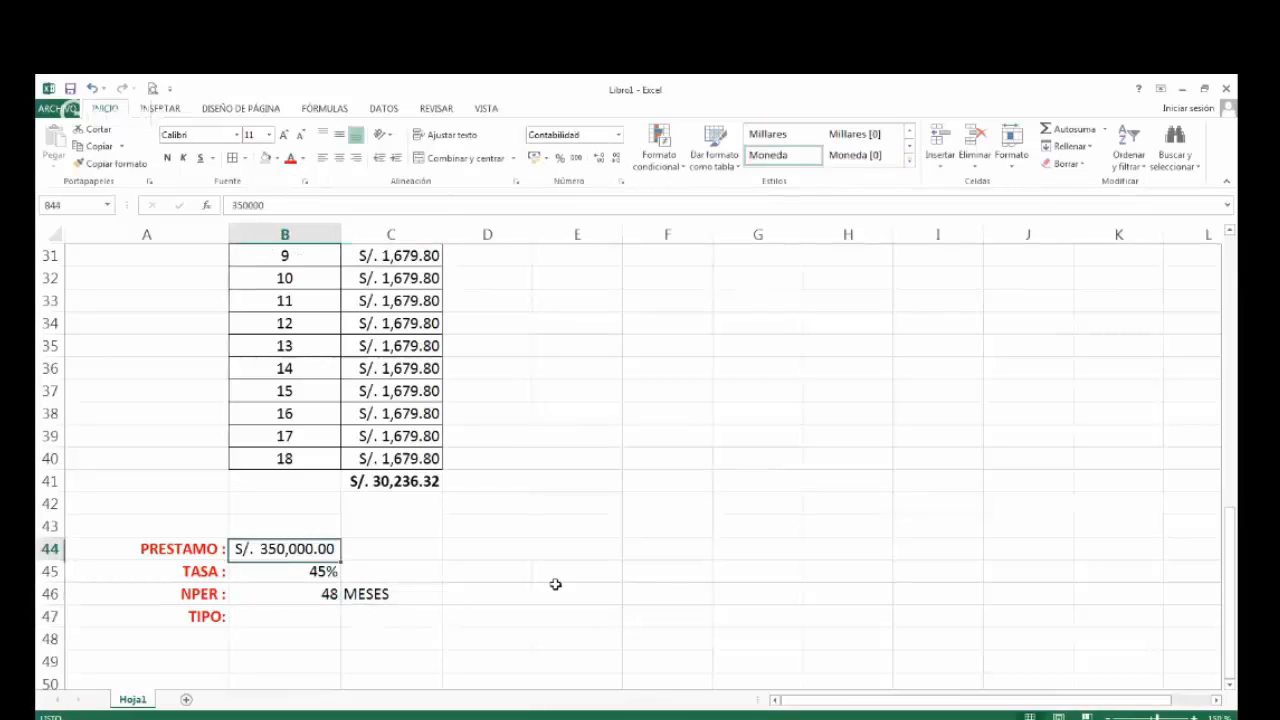
key(Down)
key(Down)
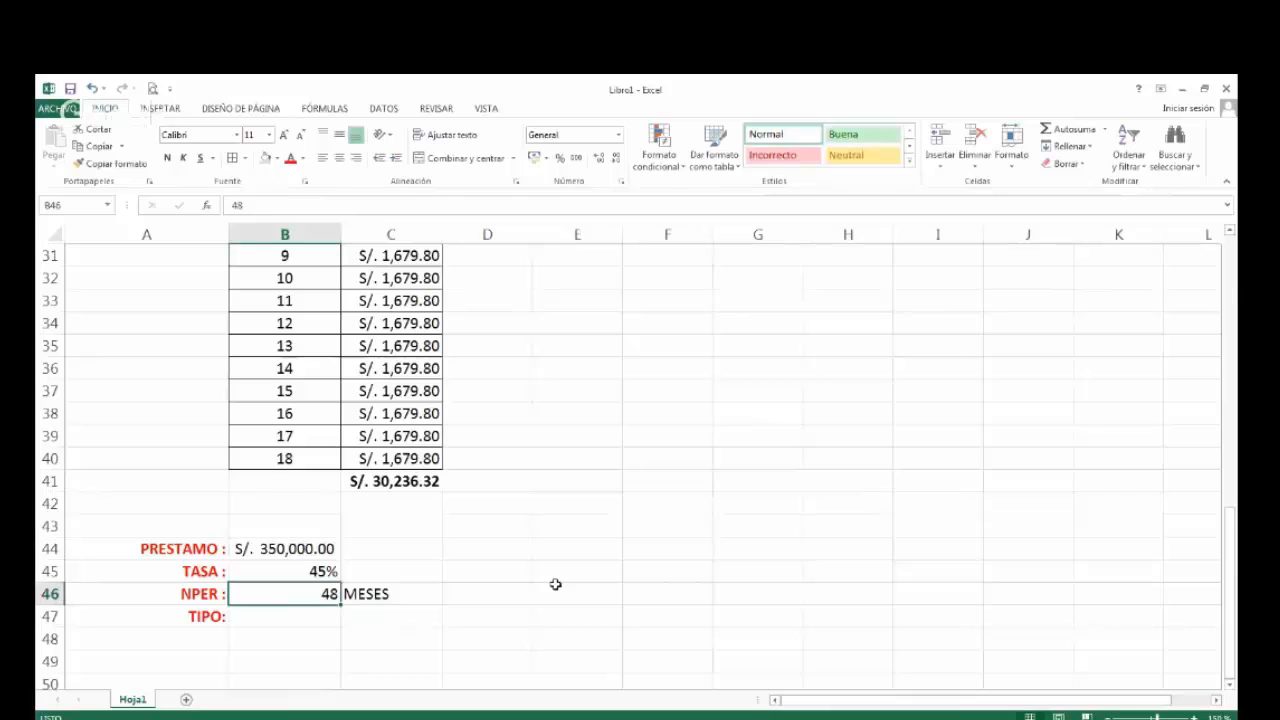
key(Down)
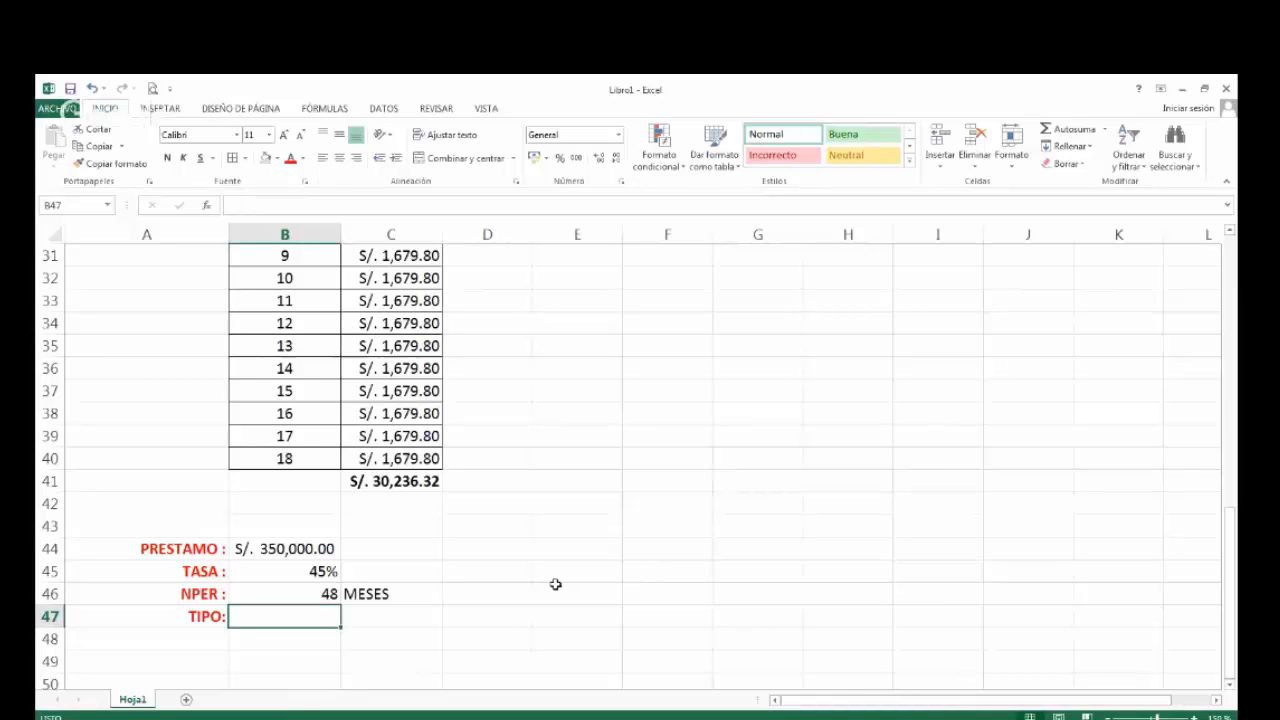
text(0)
key(Tab)
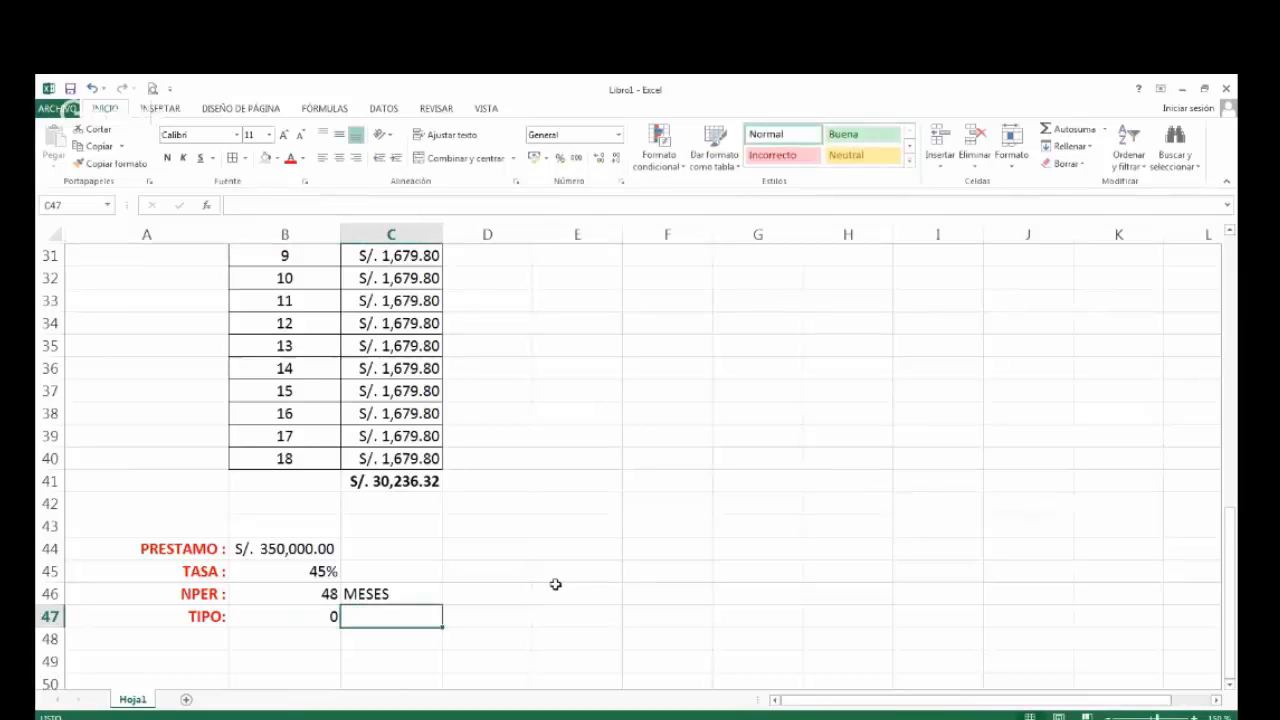
text(VENCIDO)
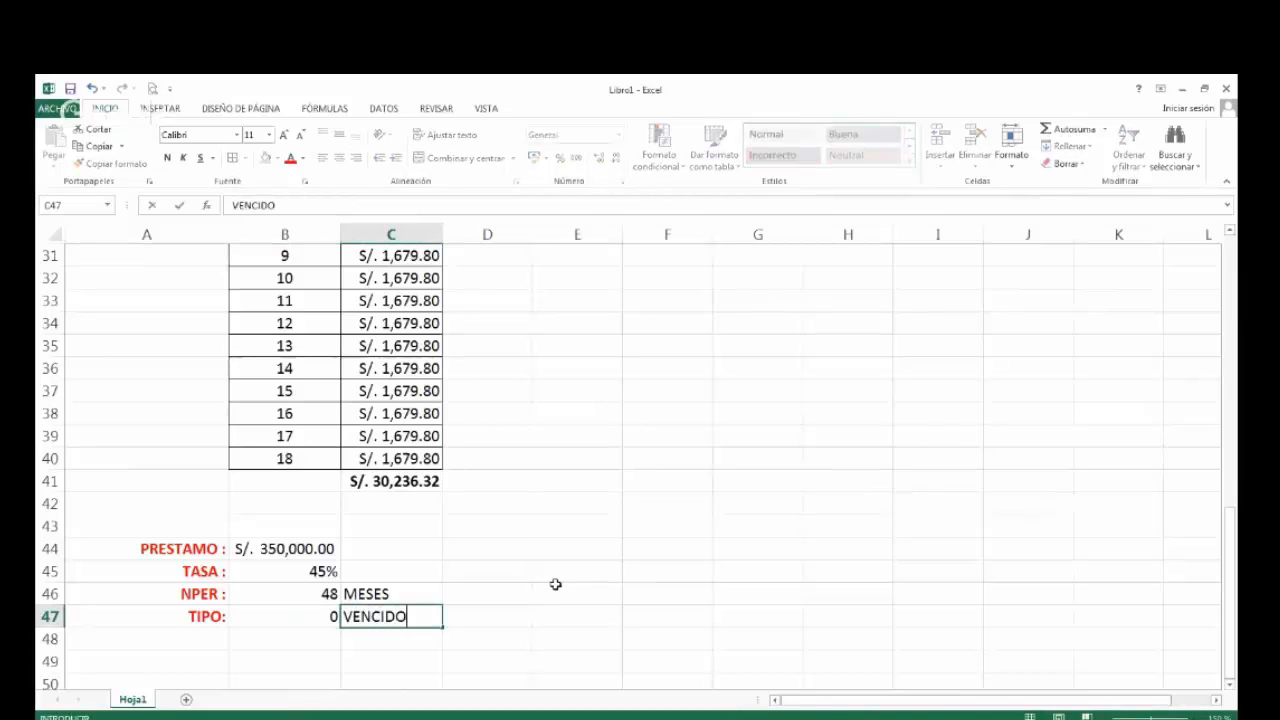
key(Return)
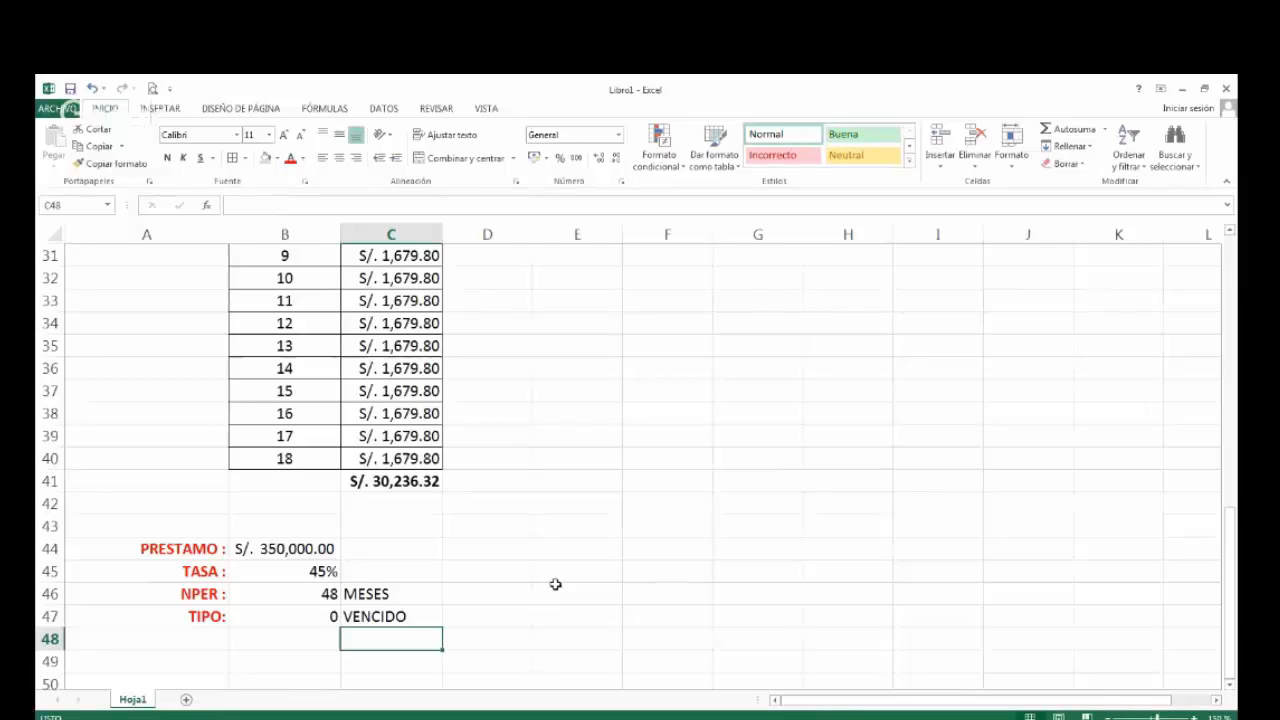
Copy the VALOR DE LA CUOTA label from A19 into A49, below the second loan's data.
scroll(555, 584, up, 5)
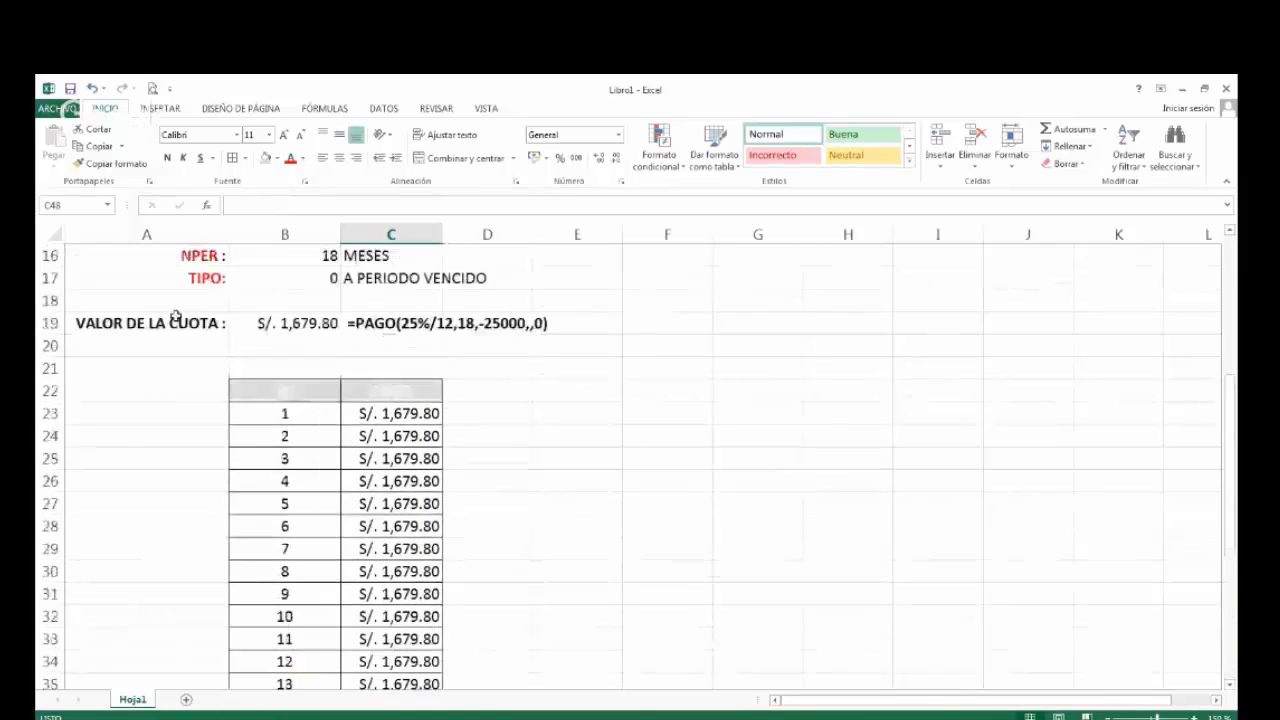
click(188, 314)
key(ctrl+c)
scroll(289, 451, down, 6)
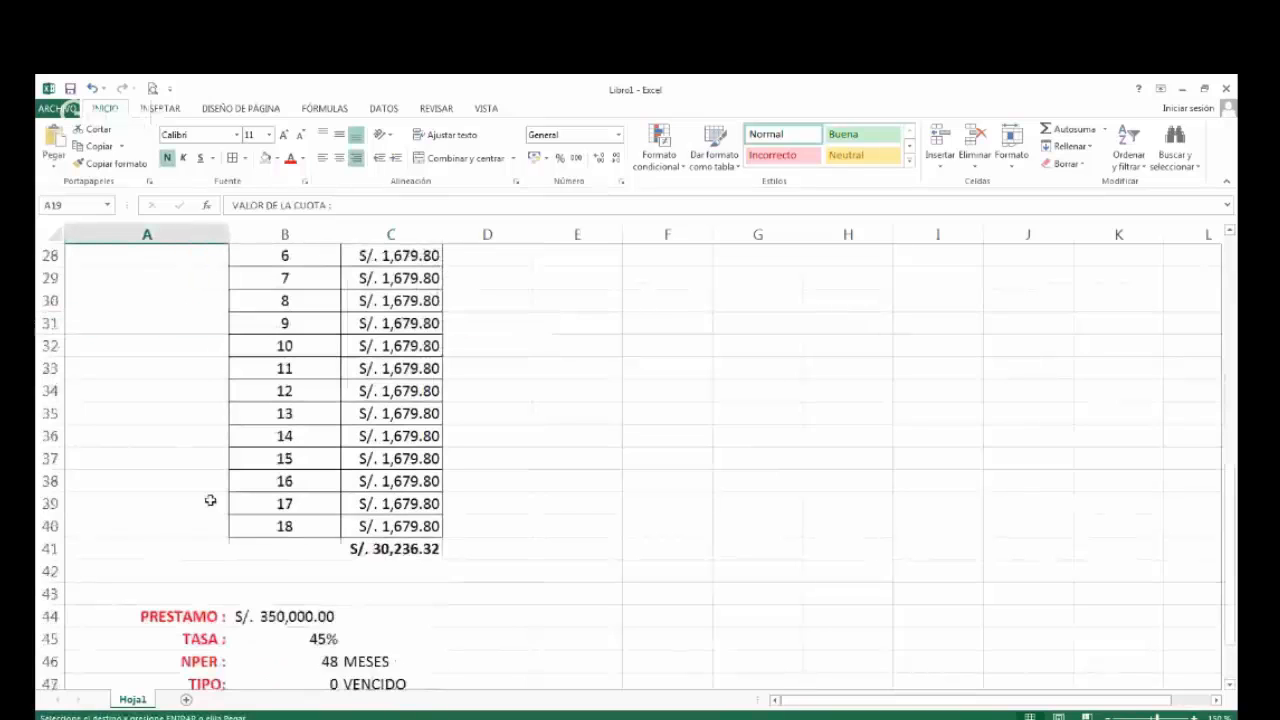
scroll(163, 531, down, 2)
click(163, 459)
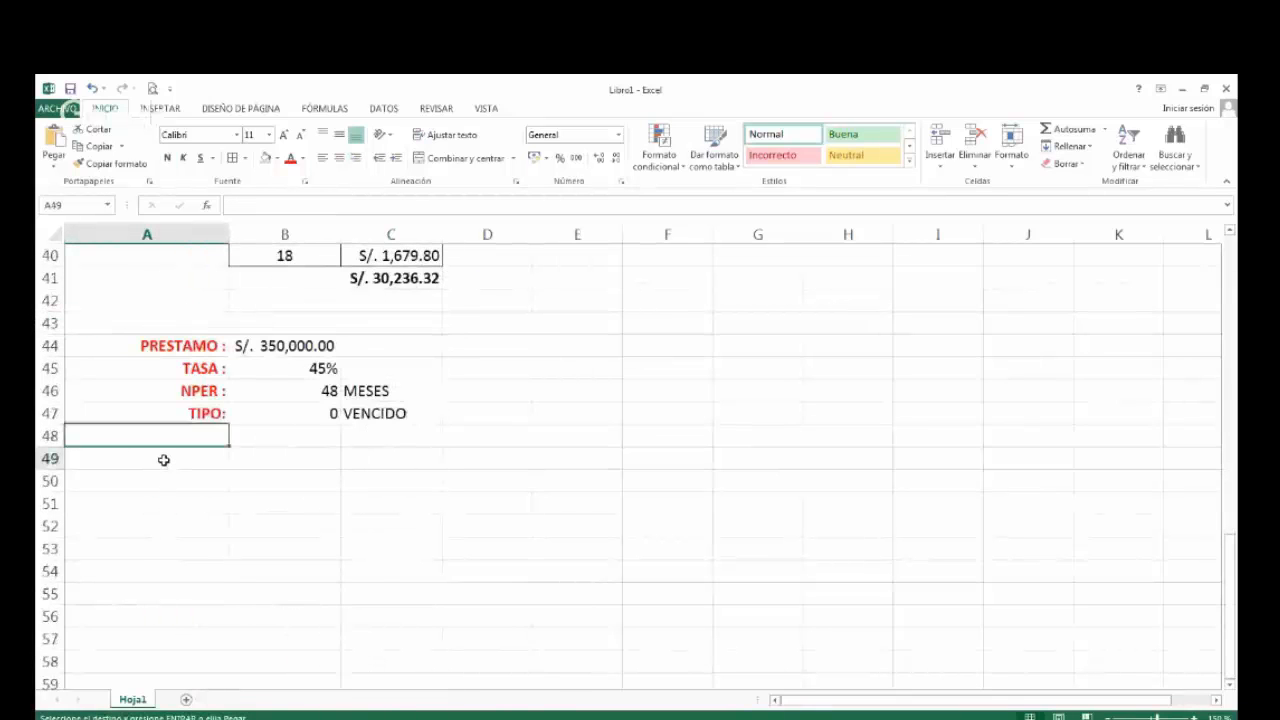
key(ctrl+v)
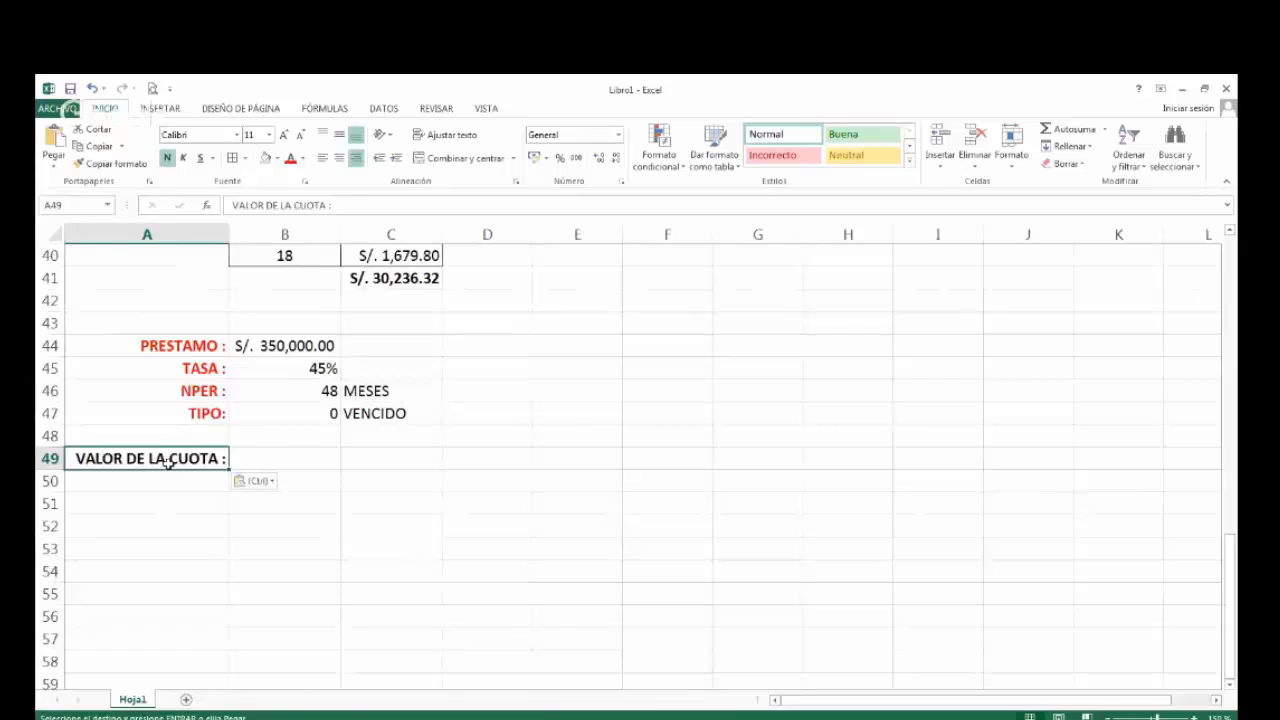
Enter ANUAL in C45 beside the second loan's TASA.
click(272, 457)
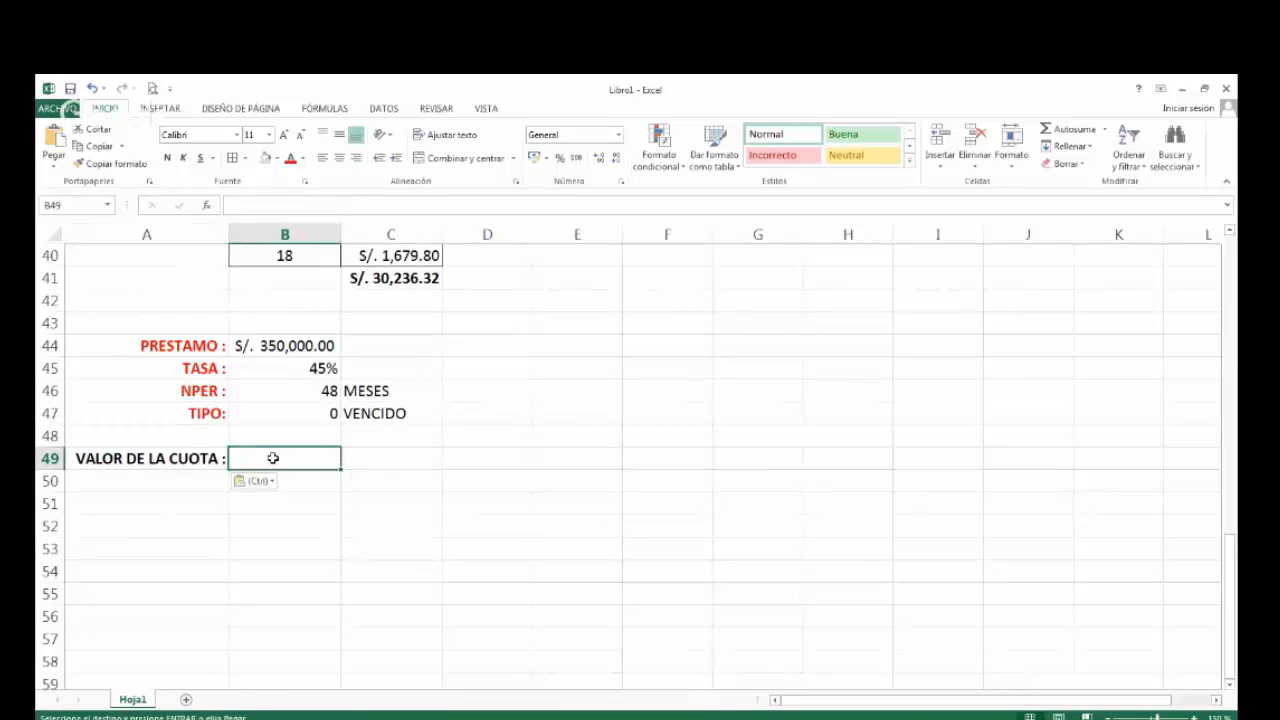
key(Up)
key(Up)
key(Up)
key(Up)
key(Right)
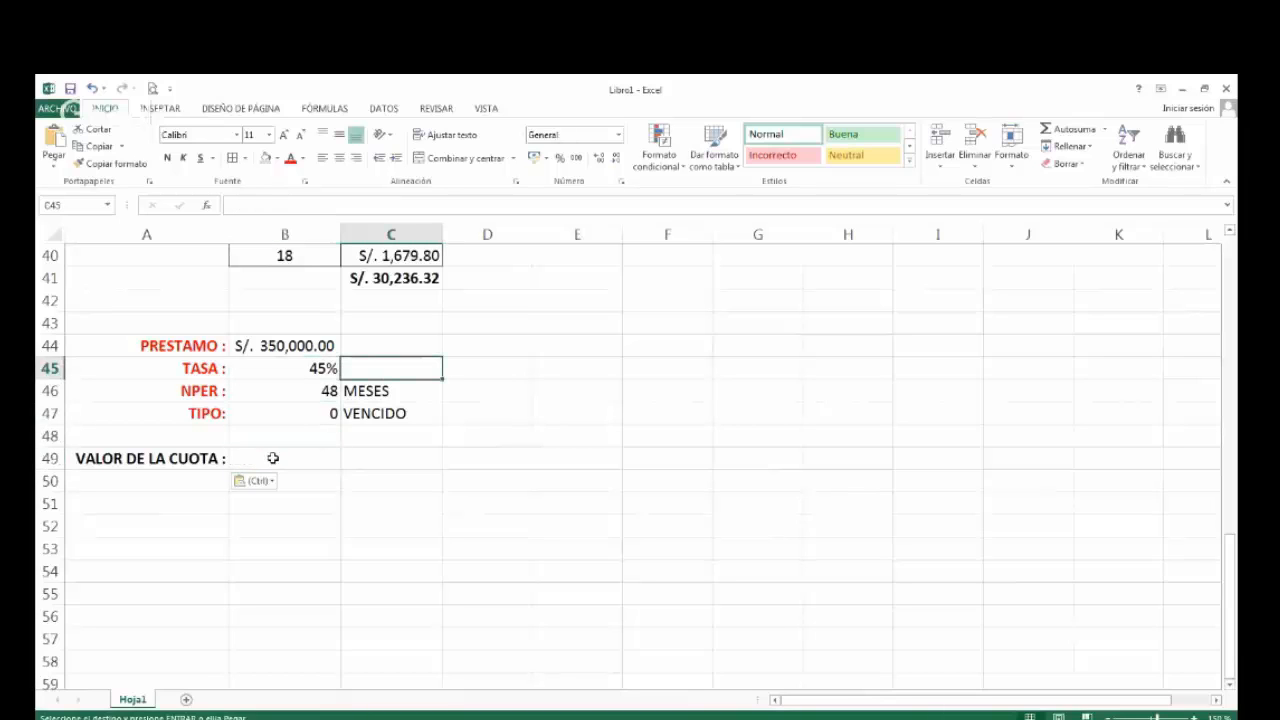
text(ANUAL)
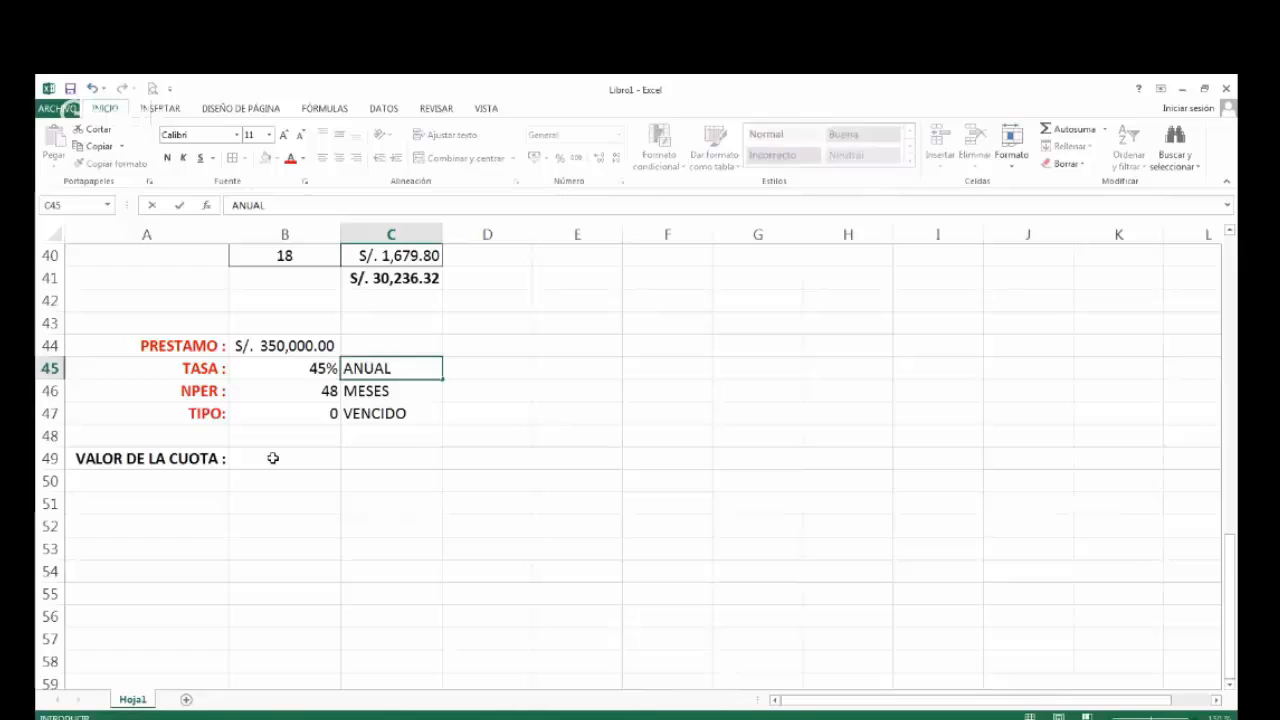
key(Return)
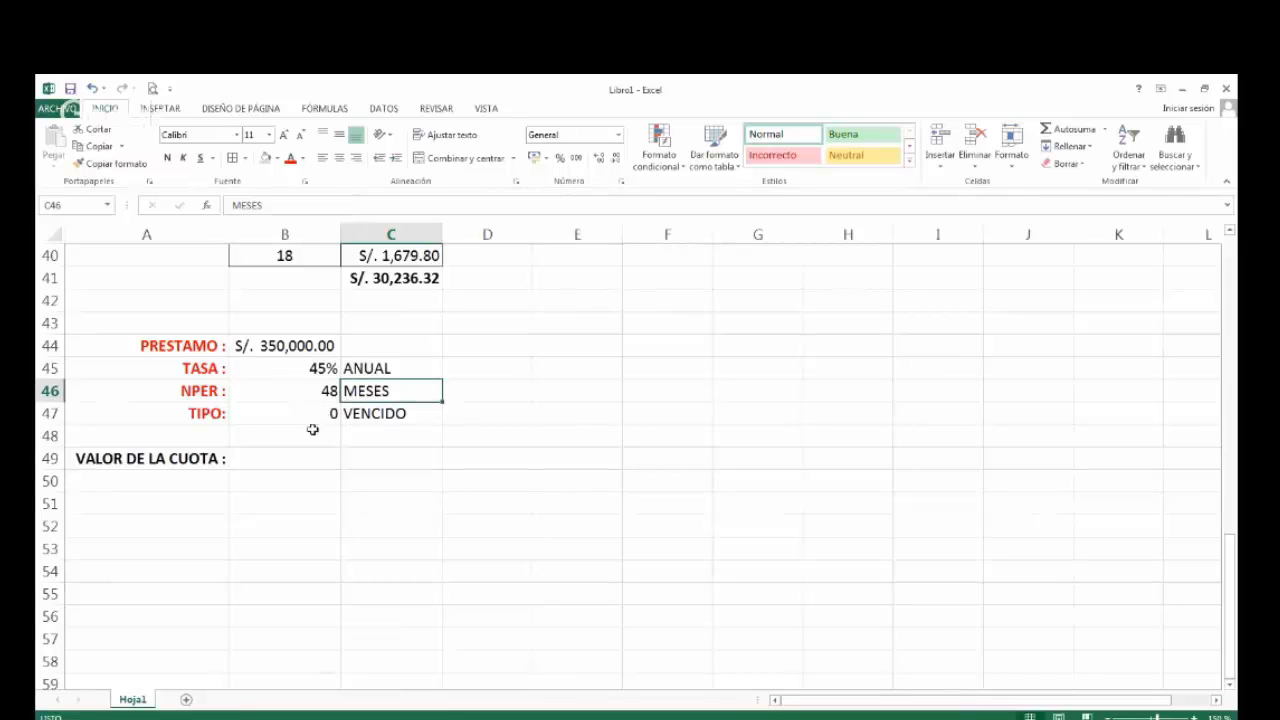
Begin a PAGO formula in B49 with 45%/12 as the rate, 48 periods and 350000 as the loan amount.
click(288, 457)
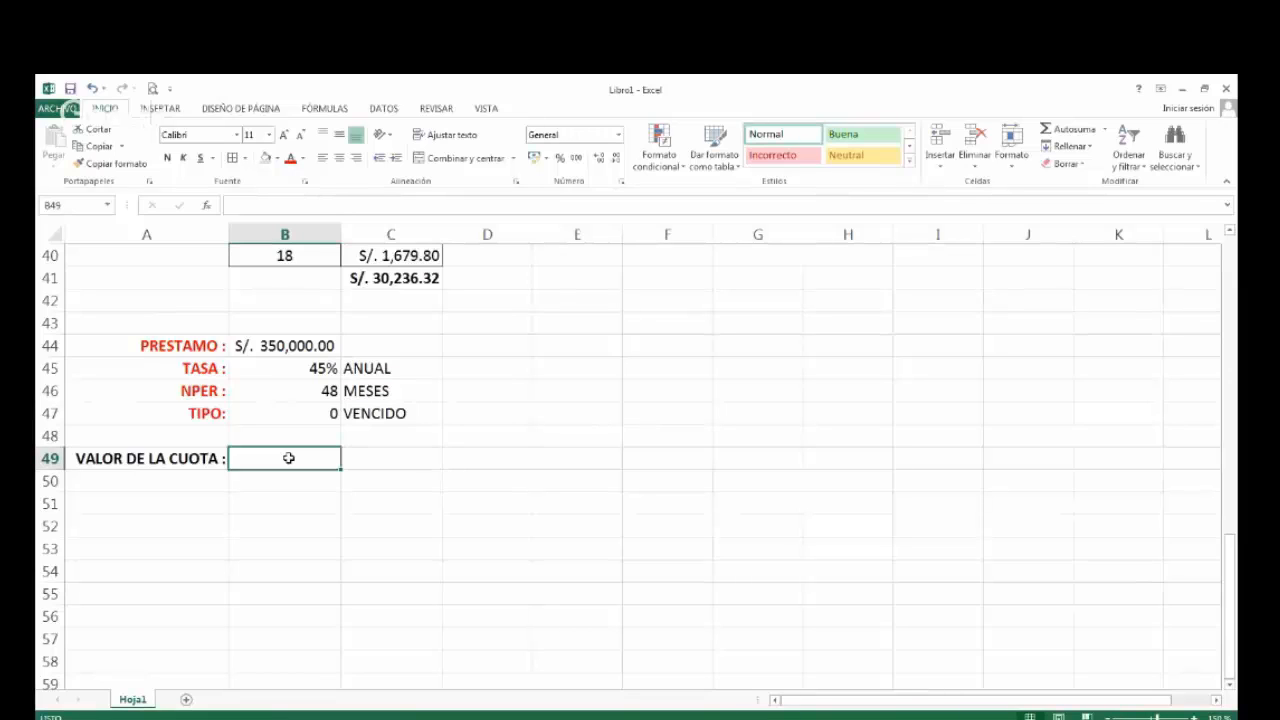
text(=)
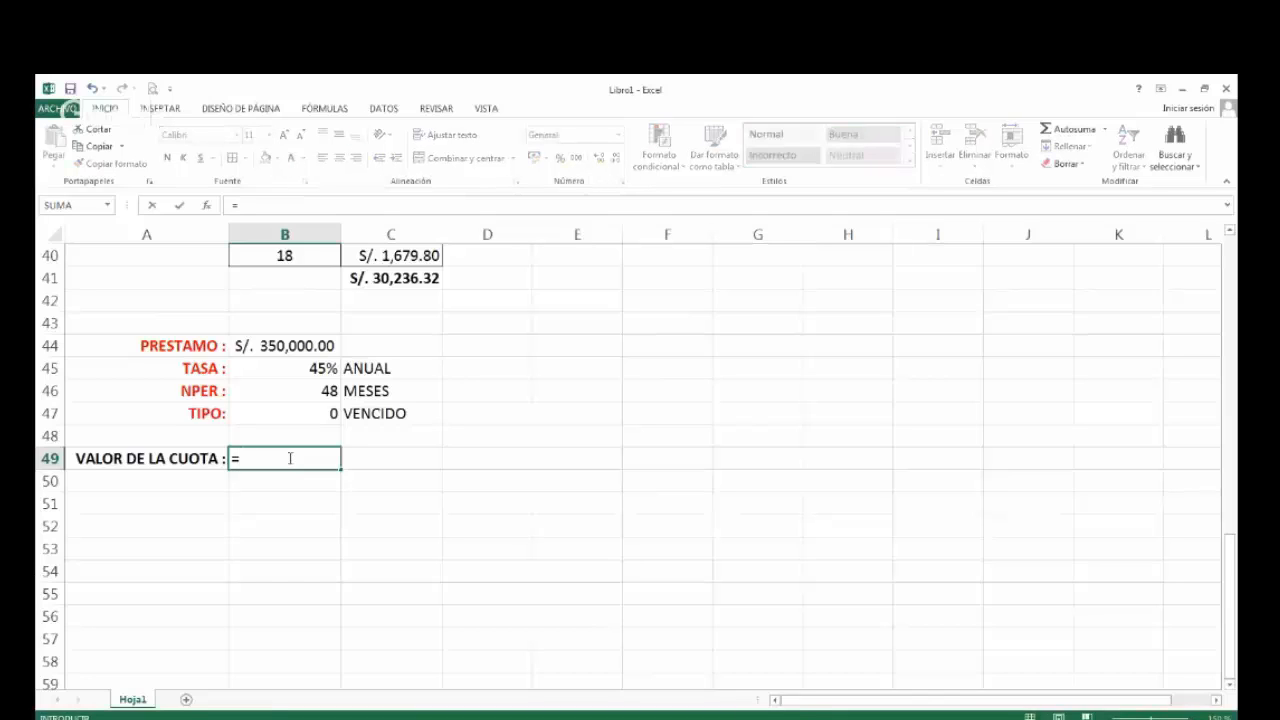
text(PAGO)
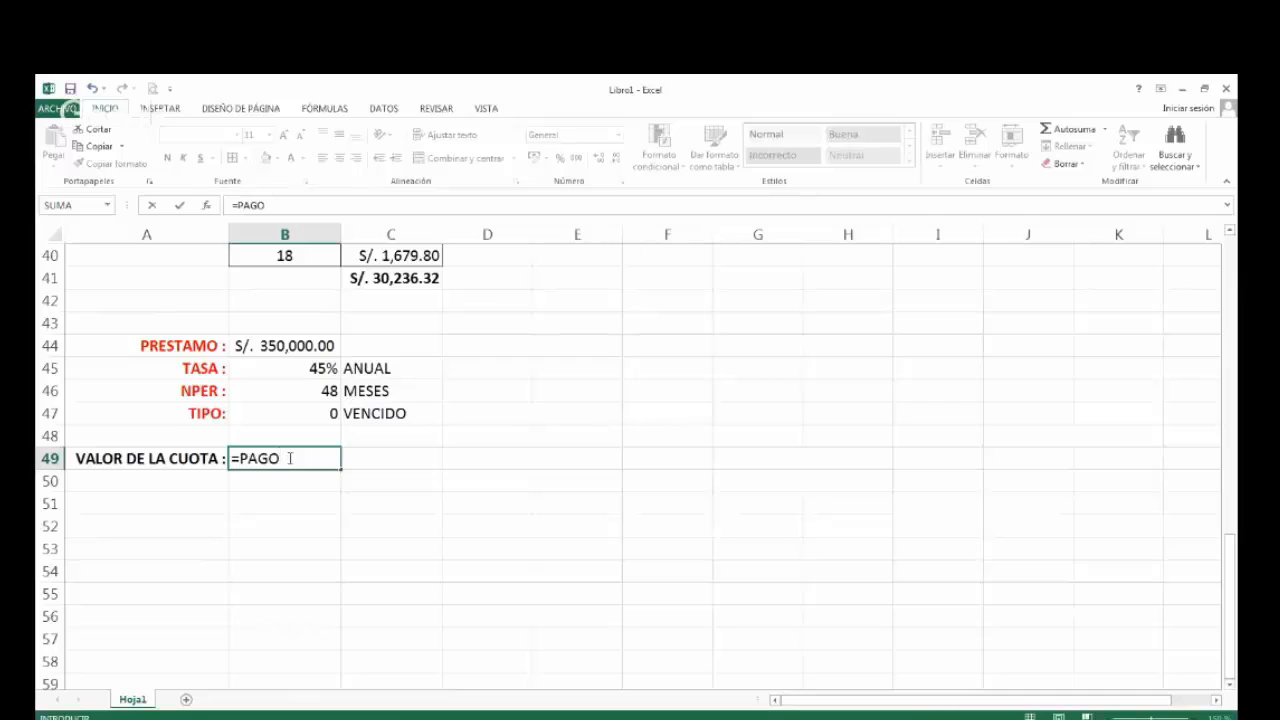
text(()
text(45%)
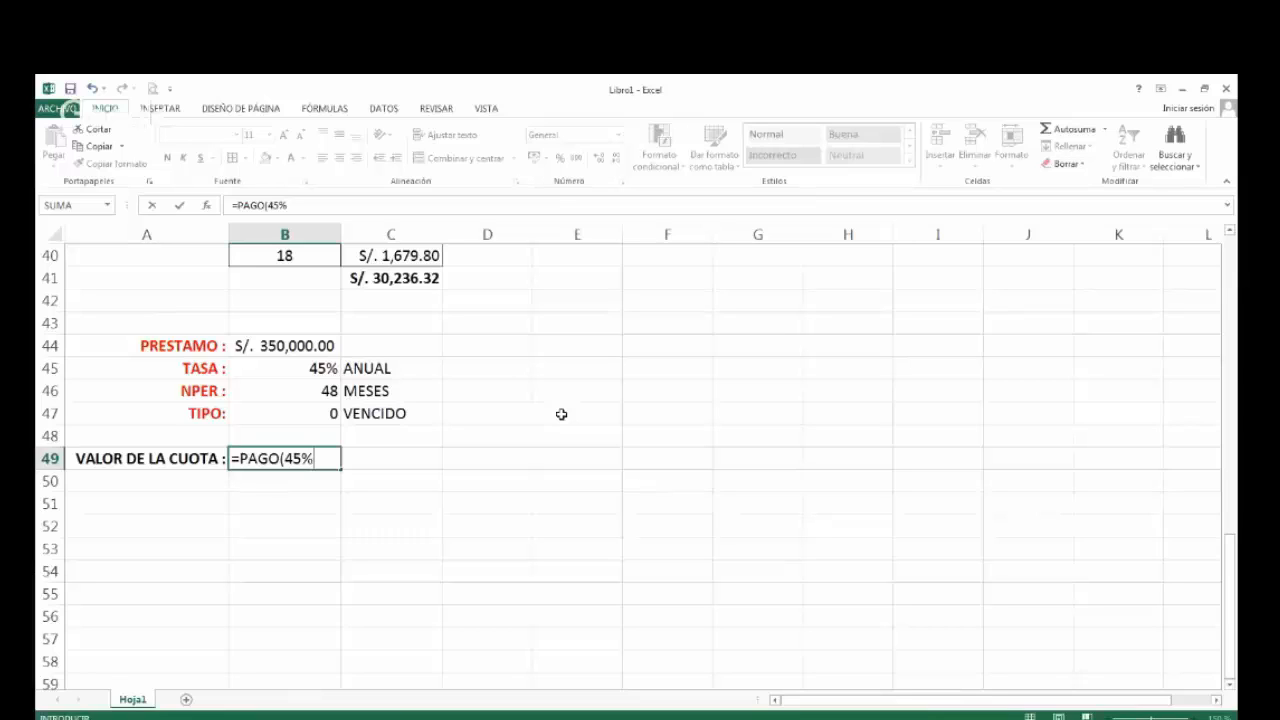
text(/12,)
text(48,35)
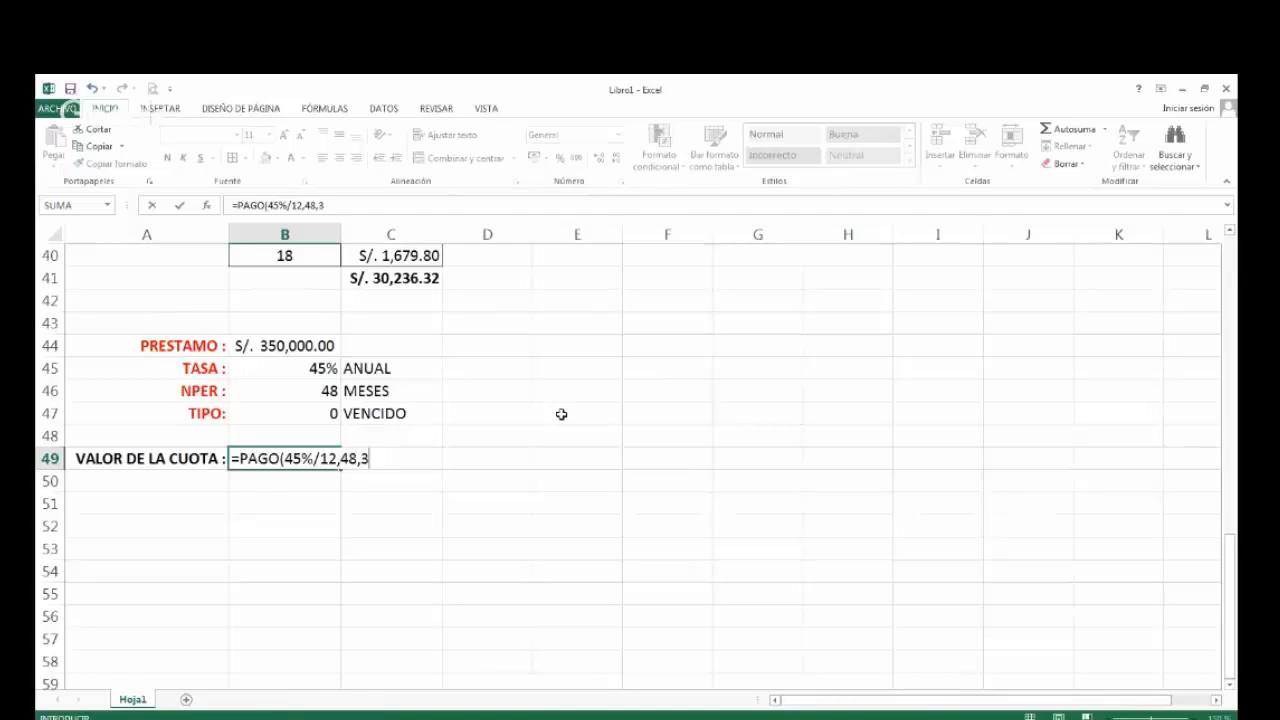
text(0000)
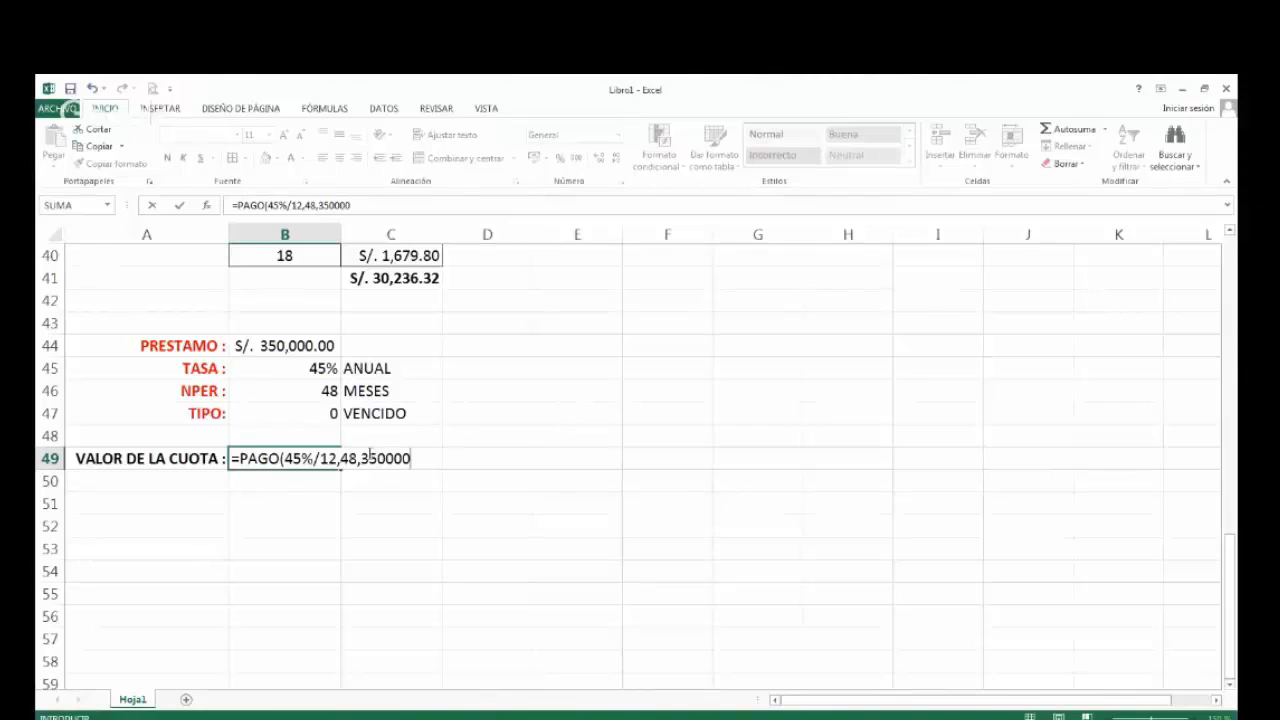
Make the loan amount in the B49 formula negative and complete it as =PAGO(45%/12,48,-350000,,0).
drag(364, 458, 418, 451)
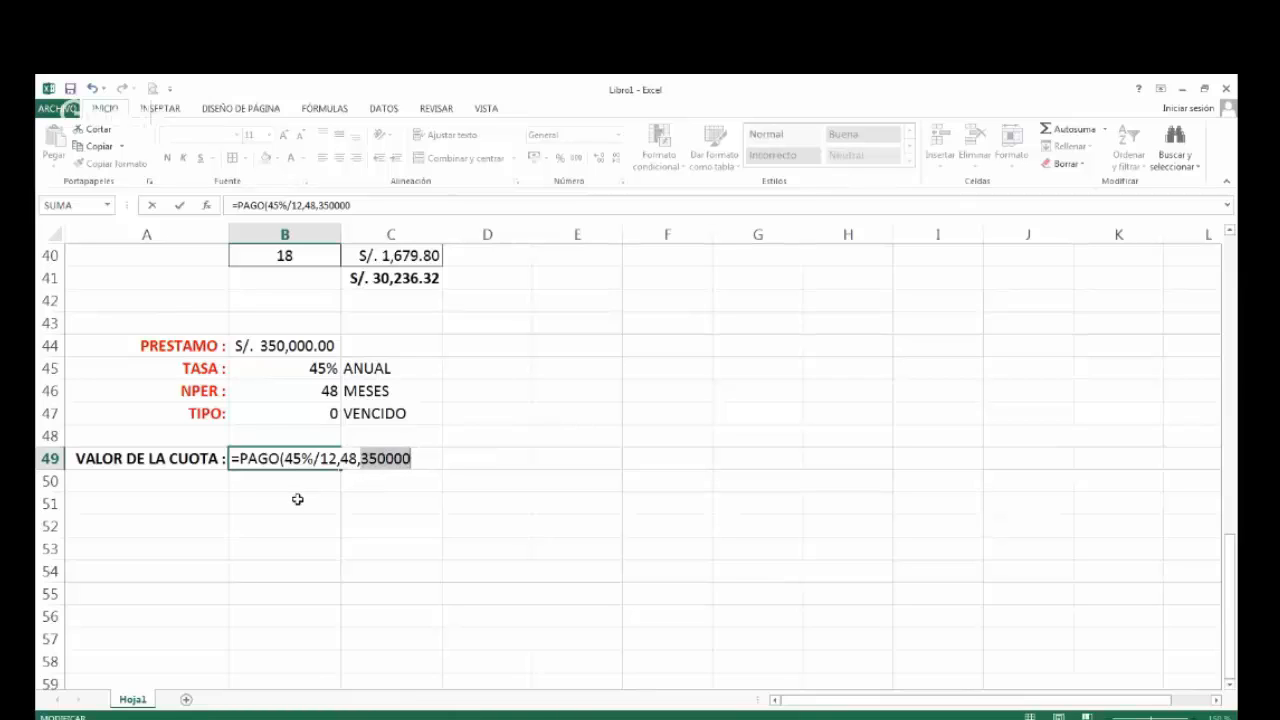
click(363, 457)
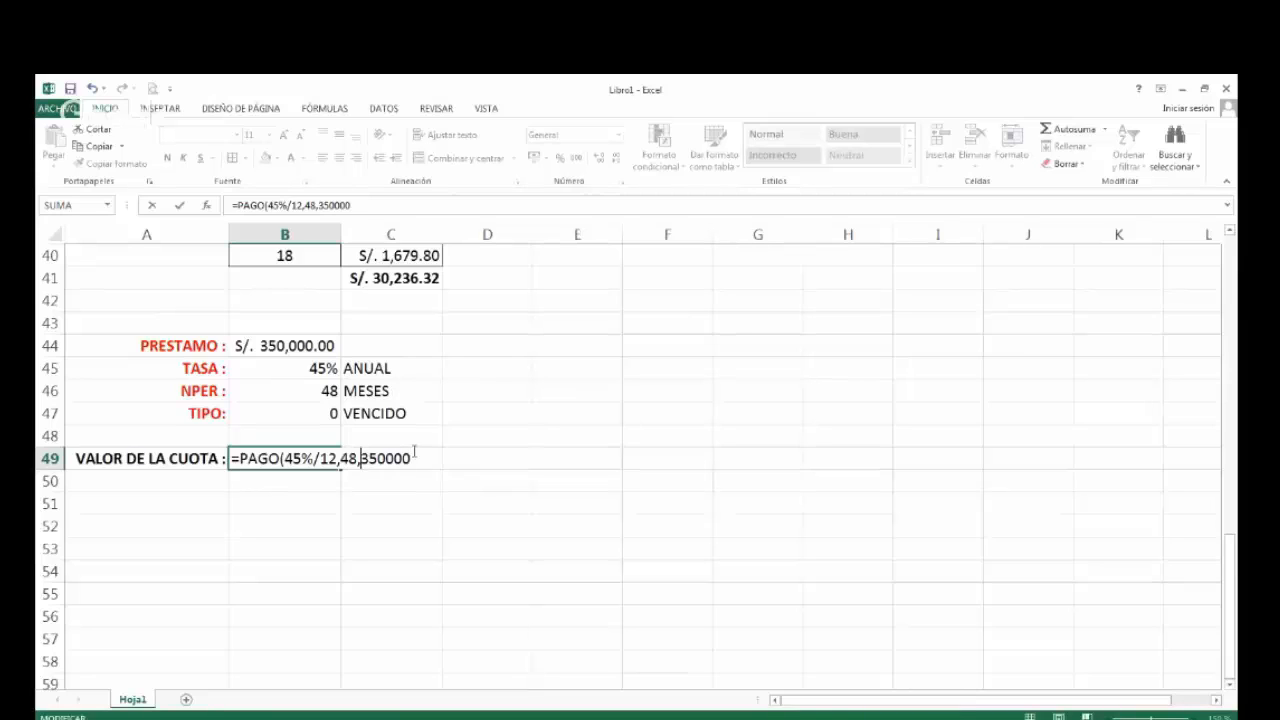
text(-)
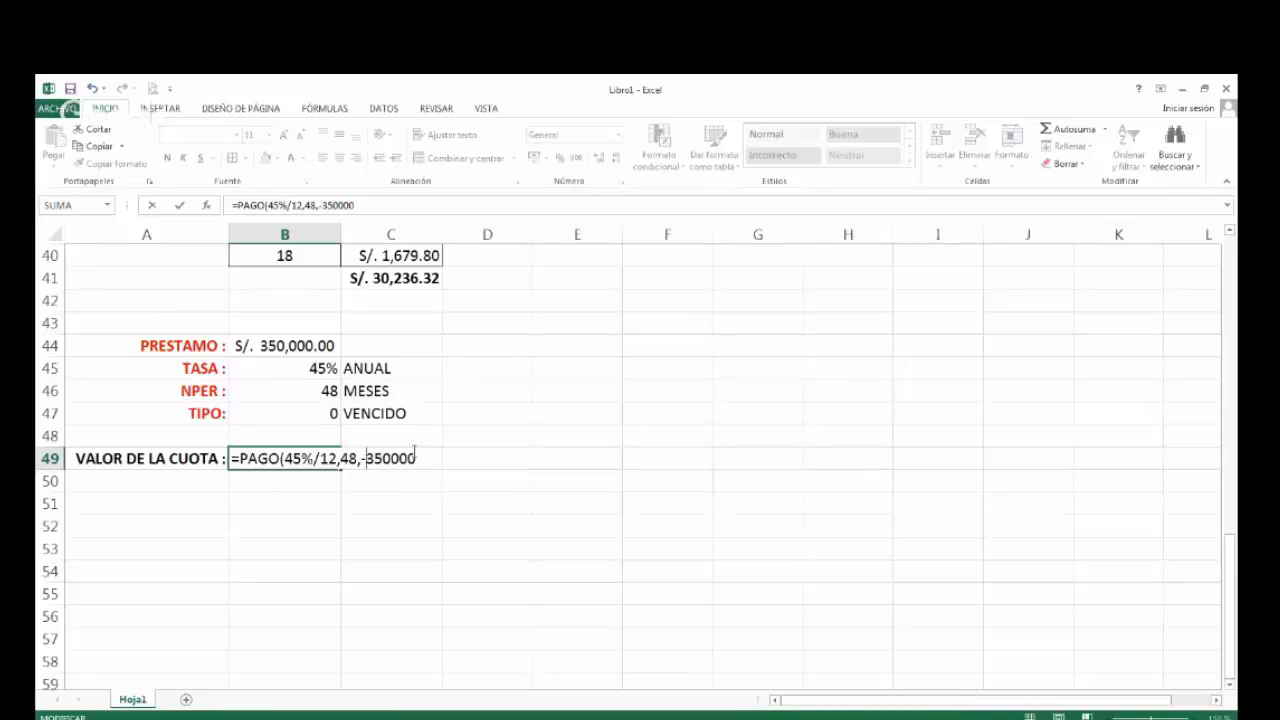
click(417, 456)
text(,,0)
text())
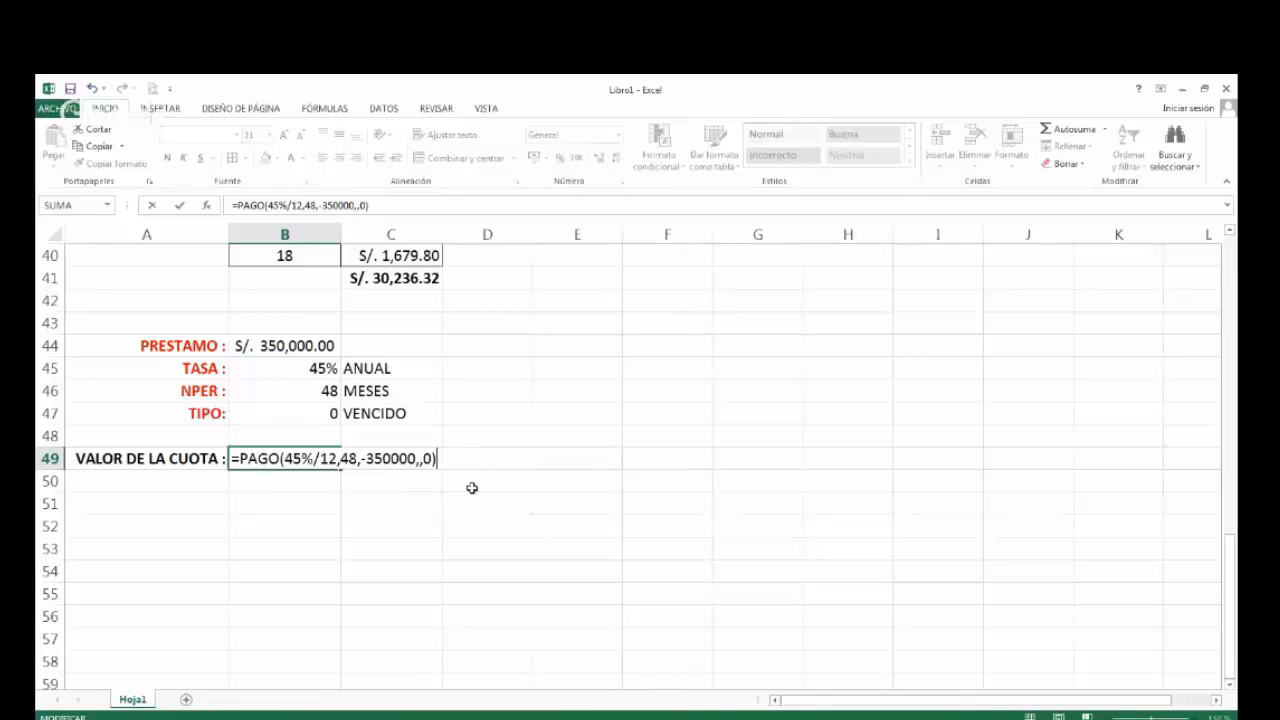
key(Return)
key(Up)
key(Return)
key(Up)
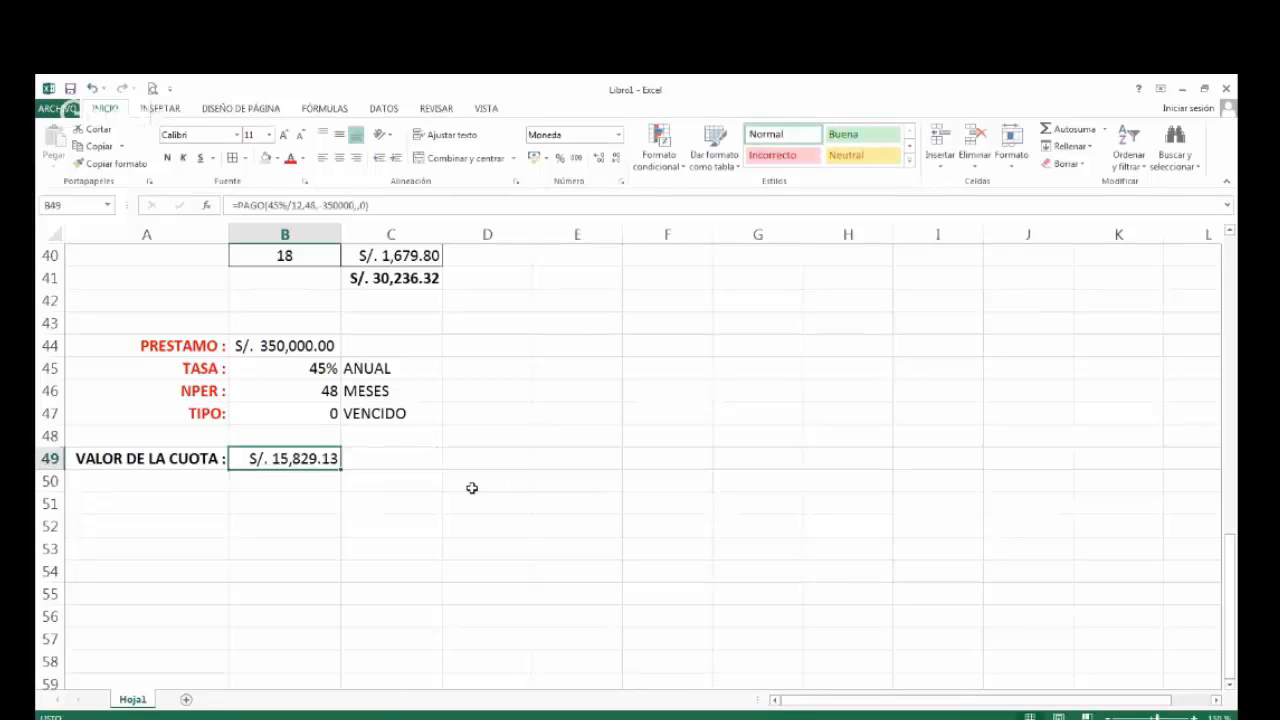
Copy the B49 payment formula into C49, turn it into visible formula text and make it bold.
key(ctrl+c)
key(Right)
key(ctrl+v)
key(Escape)
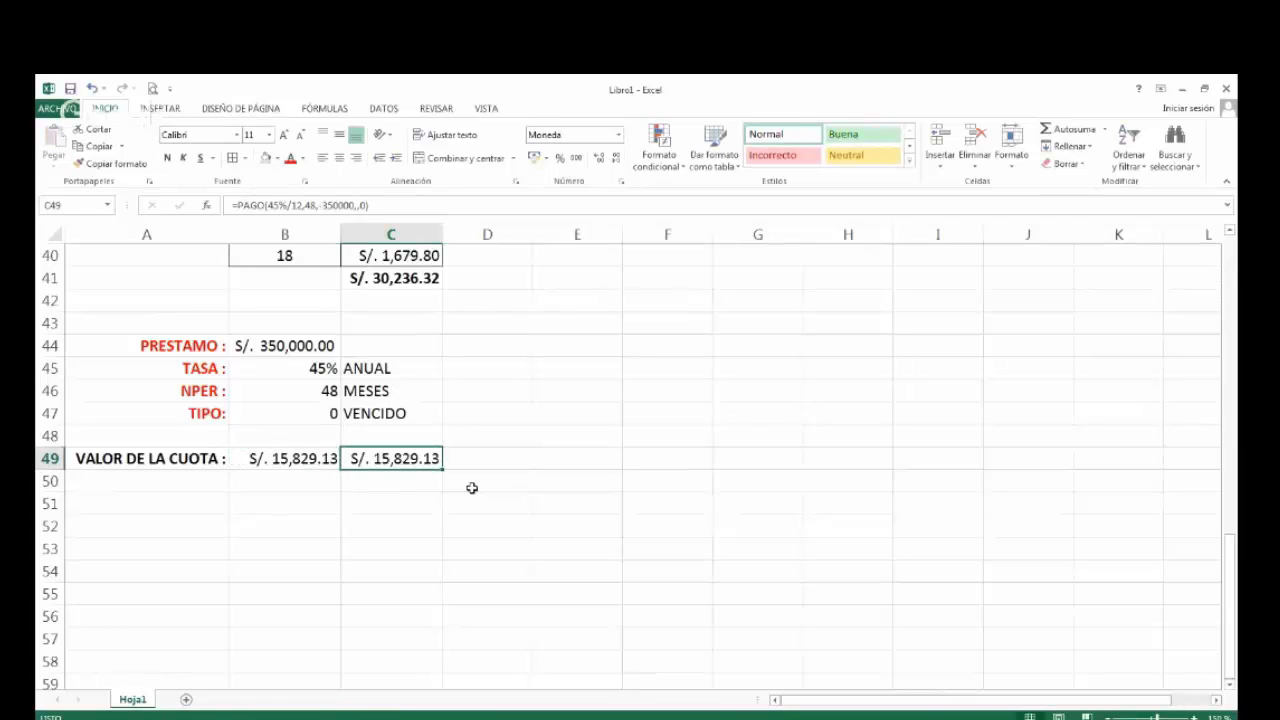
key(F2)
key(Home)
key(Return)
key(Up)
key(ctrl+n)
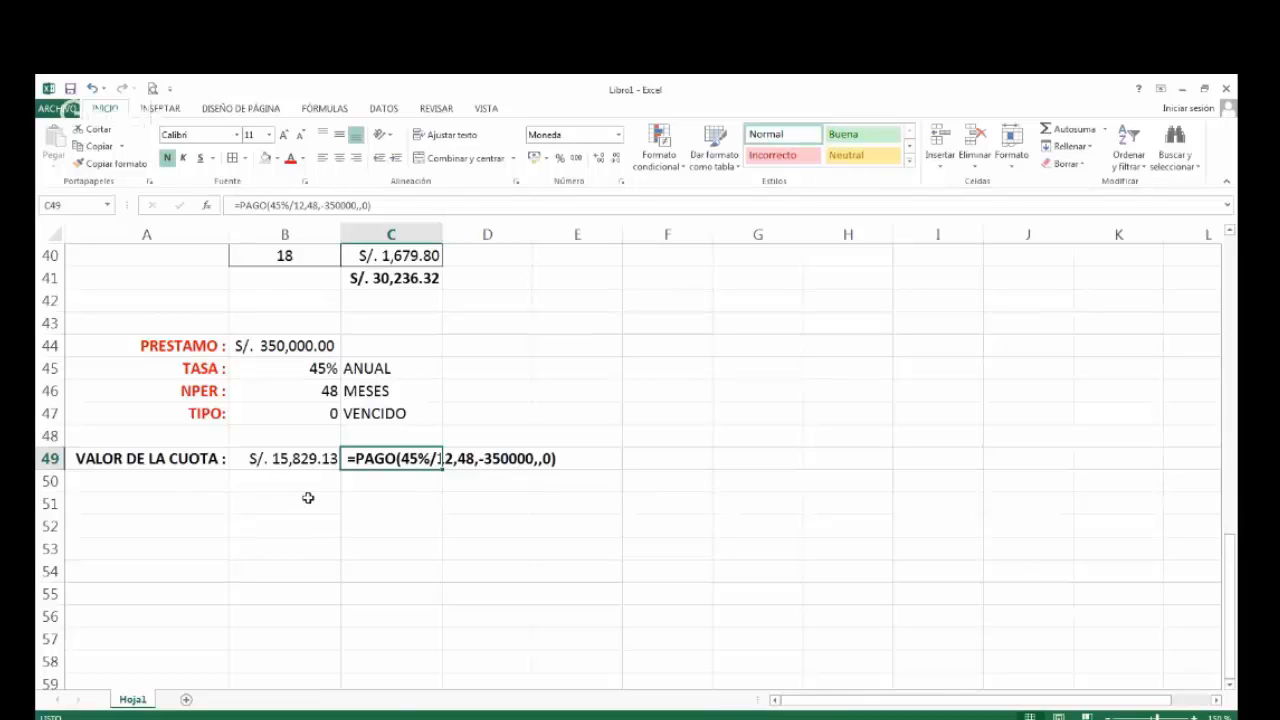
Copy the ID and PAGO headers from B22:C22 into B51:C51 below the second loan's payment.
click(304, 507)
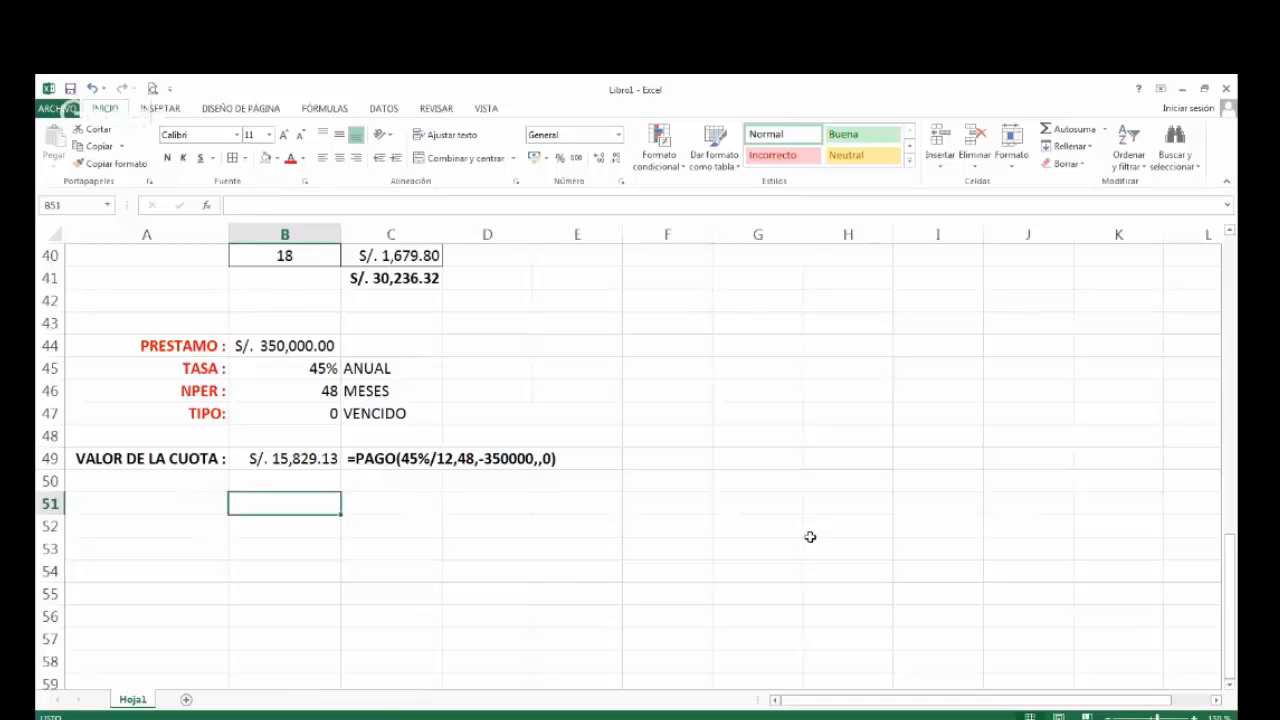
scroll(810, 537, up, 7)
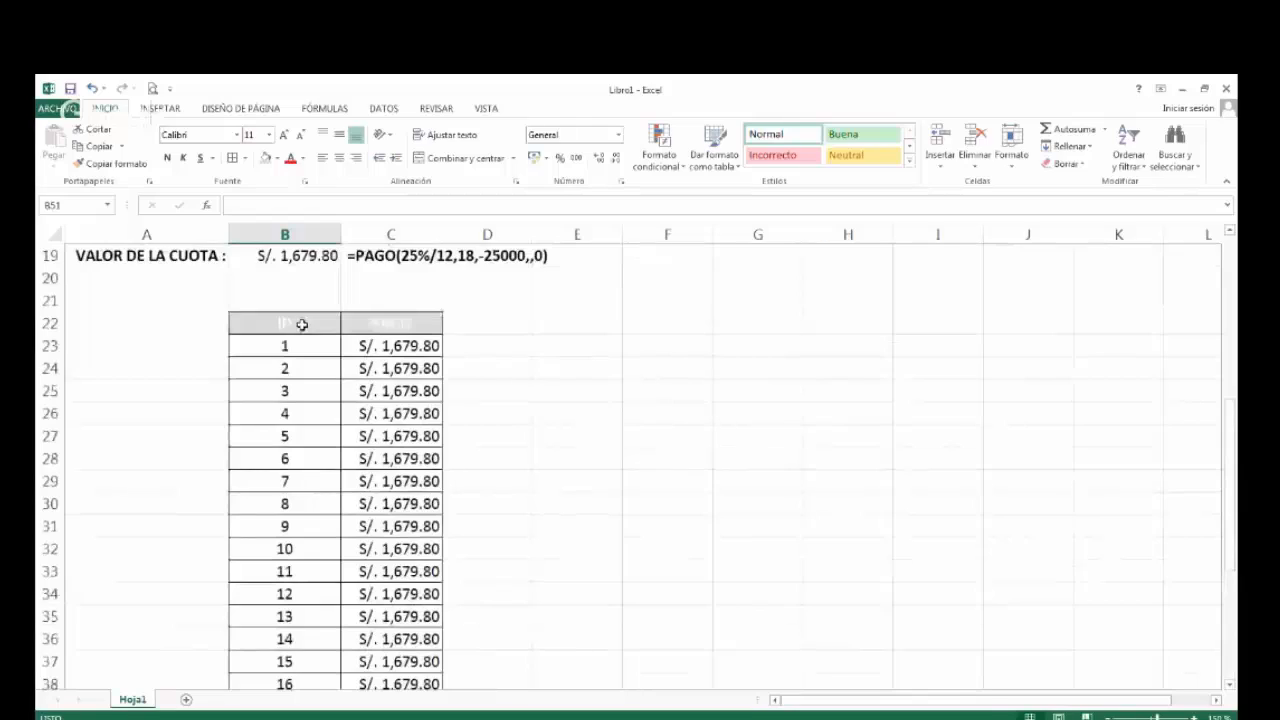
drag(300, 323, 353, 323)
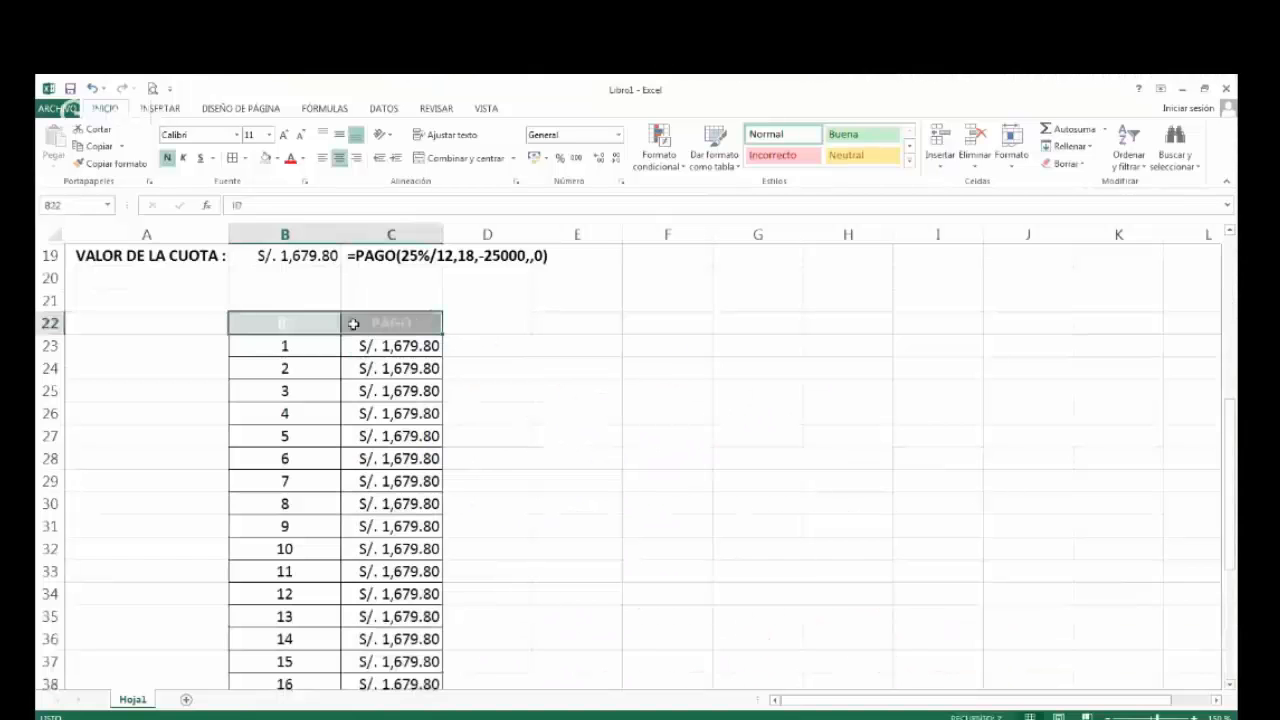
key(ctrl+c)
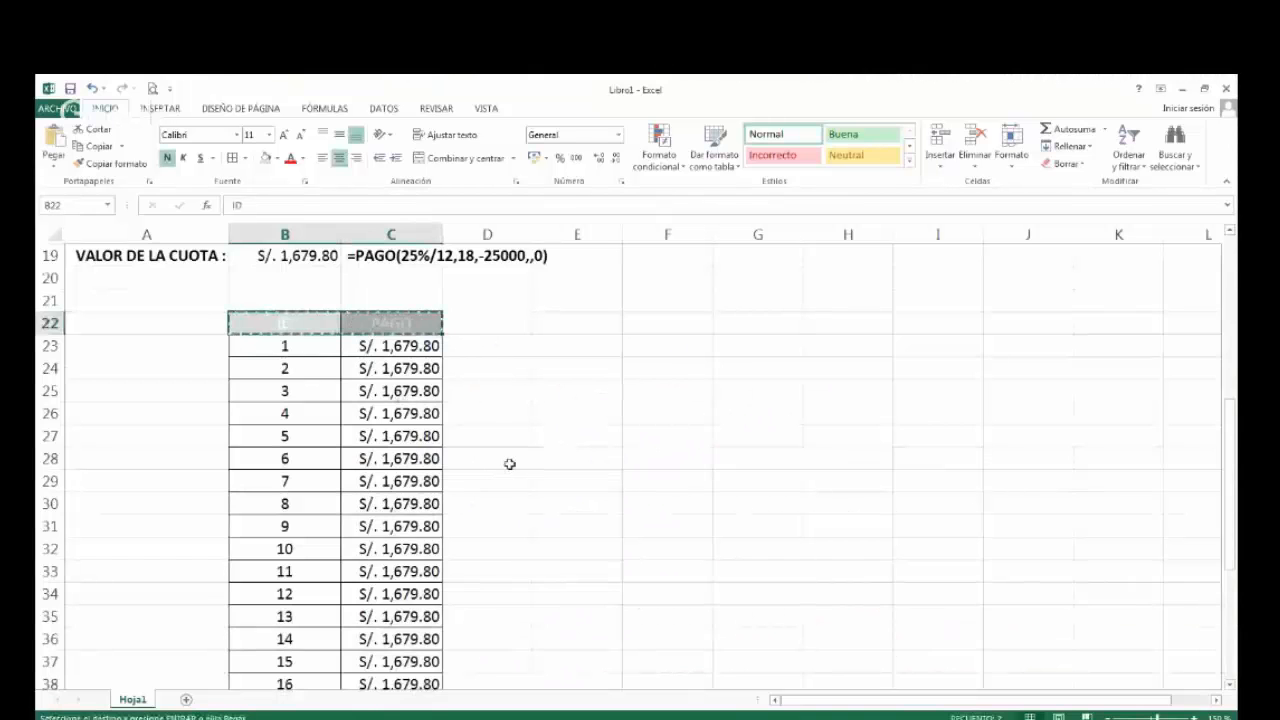
scroll(520, 470, down, 7)
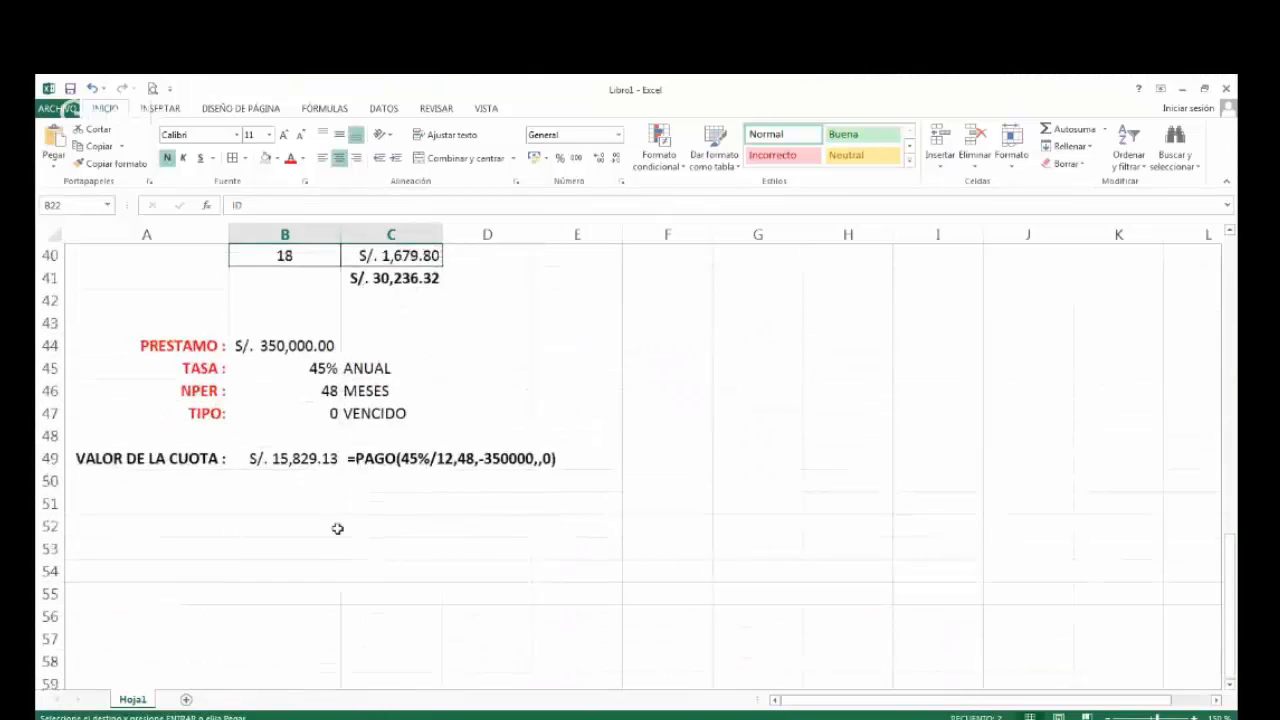
click(320, 511)
key(ctrl+v)
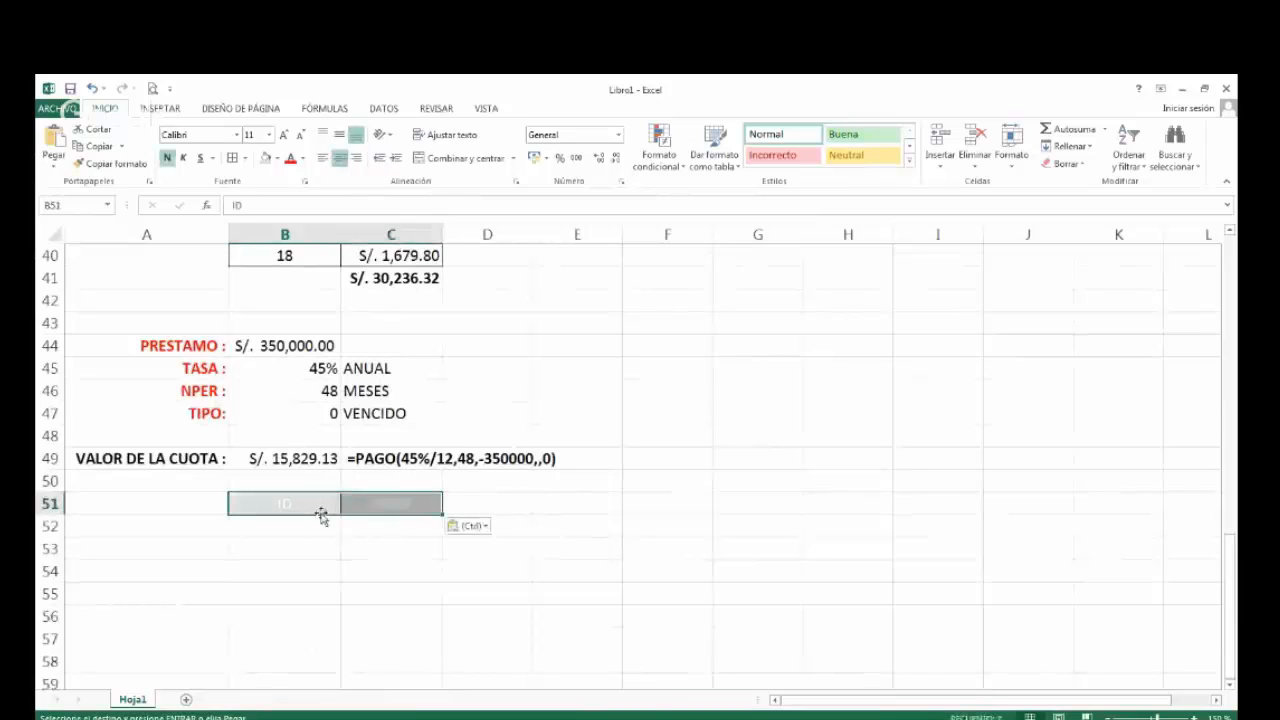
Enter 1 and 2 under the new ID header in B52:B53 and center them.
click(325, 530)
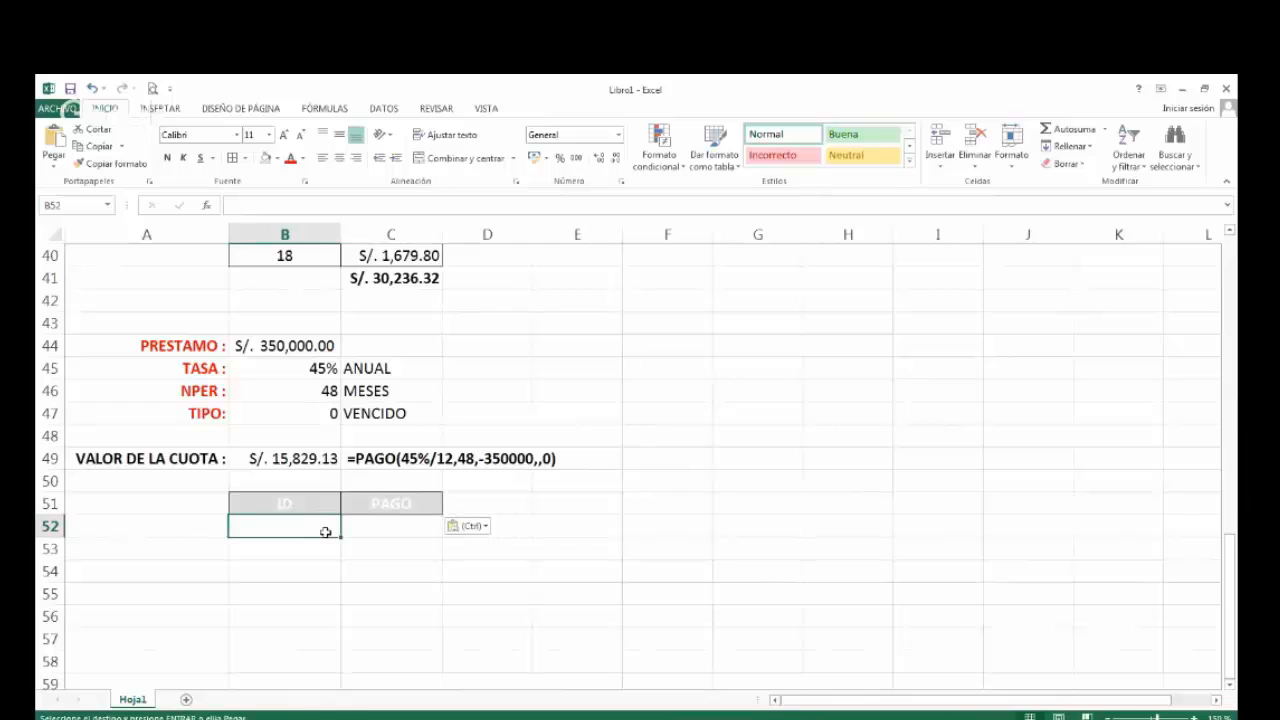
text(1)
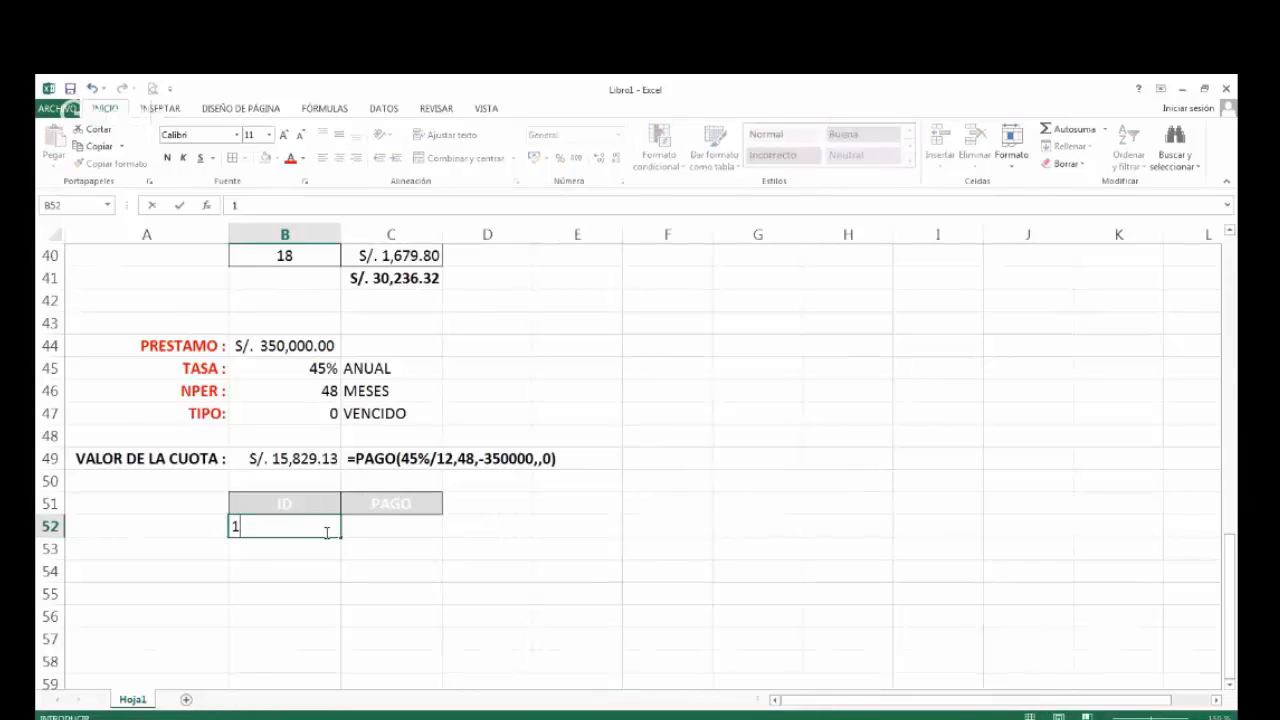
key(Return)
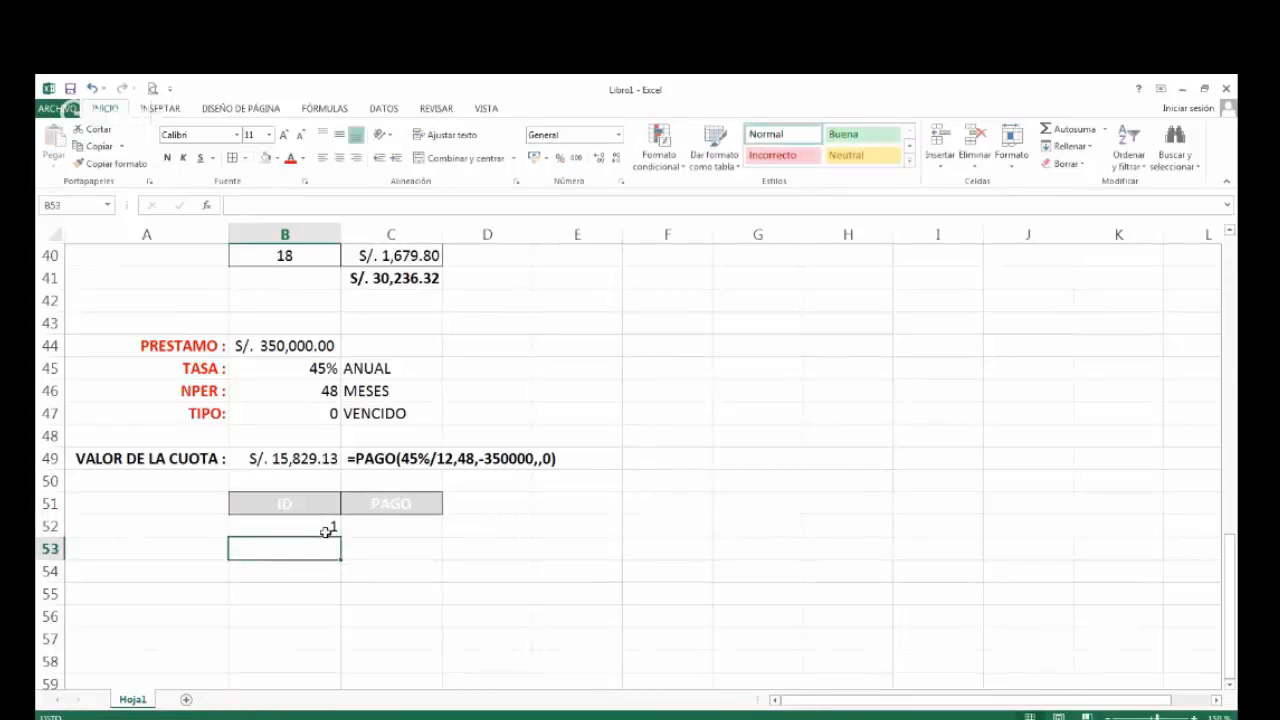
text(2)
drag(326, 530, 334, 548)
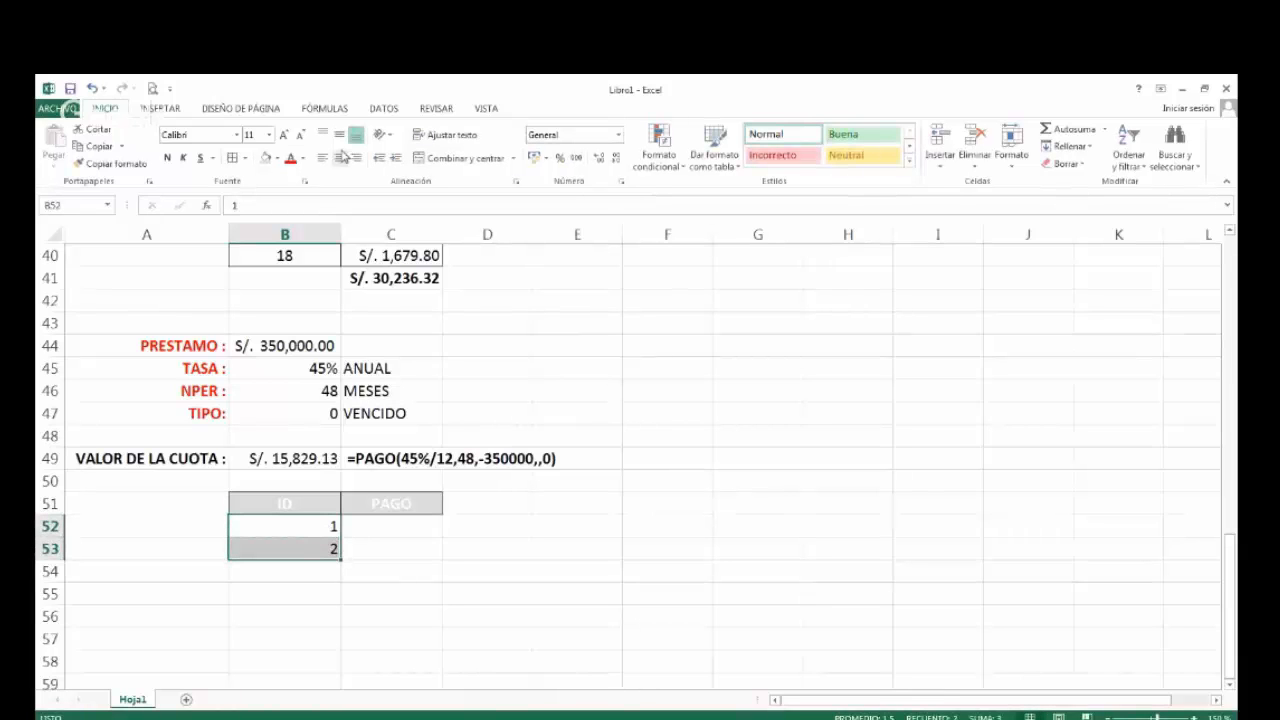
click(340, 158)
click(307, 643)
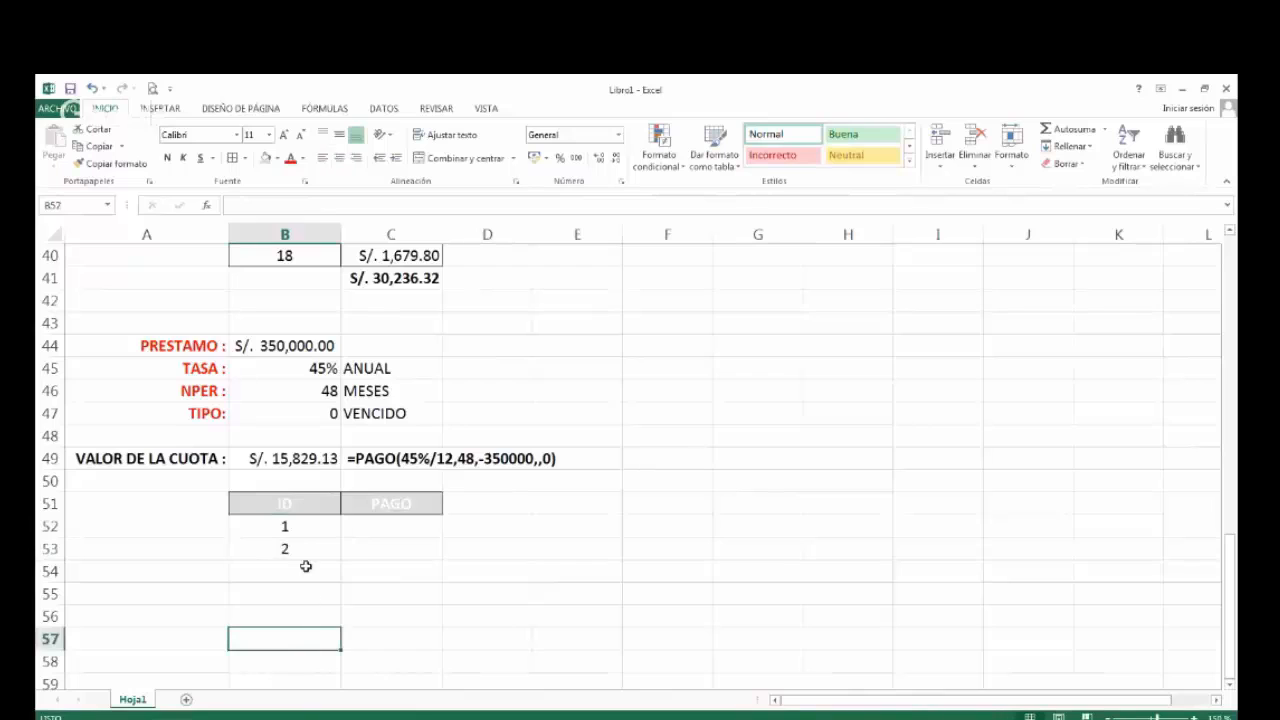
Extend the ID series from B52:B53 down to 48 in B99, and select the VALOR DE LA CUOTA amount in B49.
drag(297, 527, 305, 545)
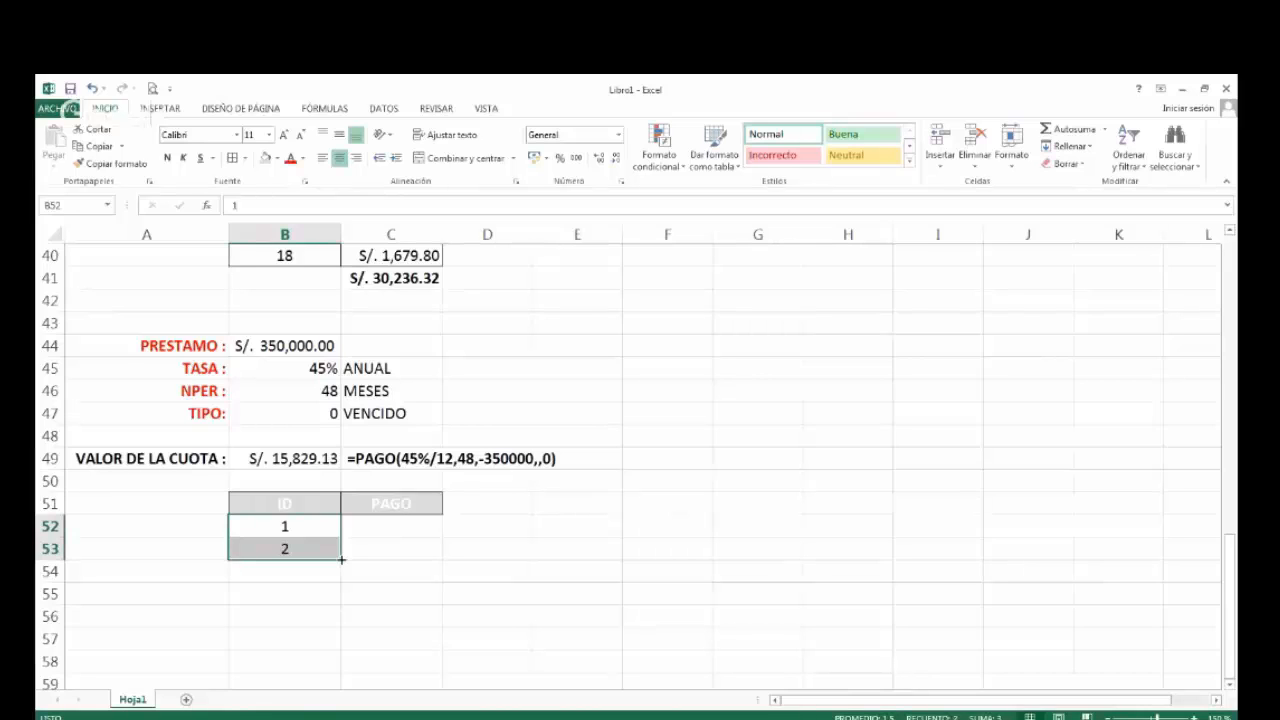
mouse_move(341, 560)
mouse_down()
mouse_move(337, 695)
mouse_move(343, 650)
mouse_up()
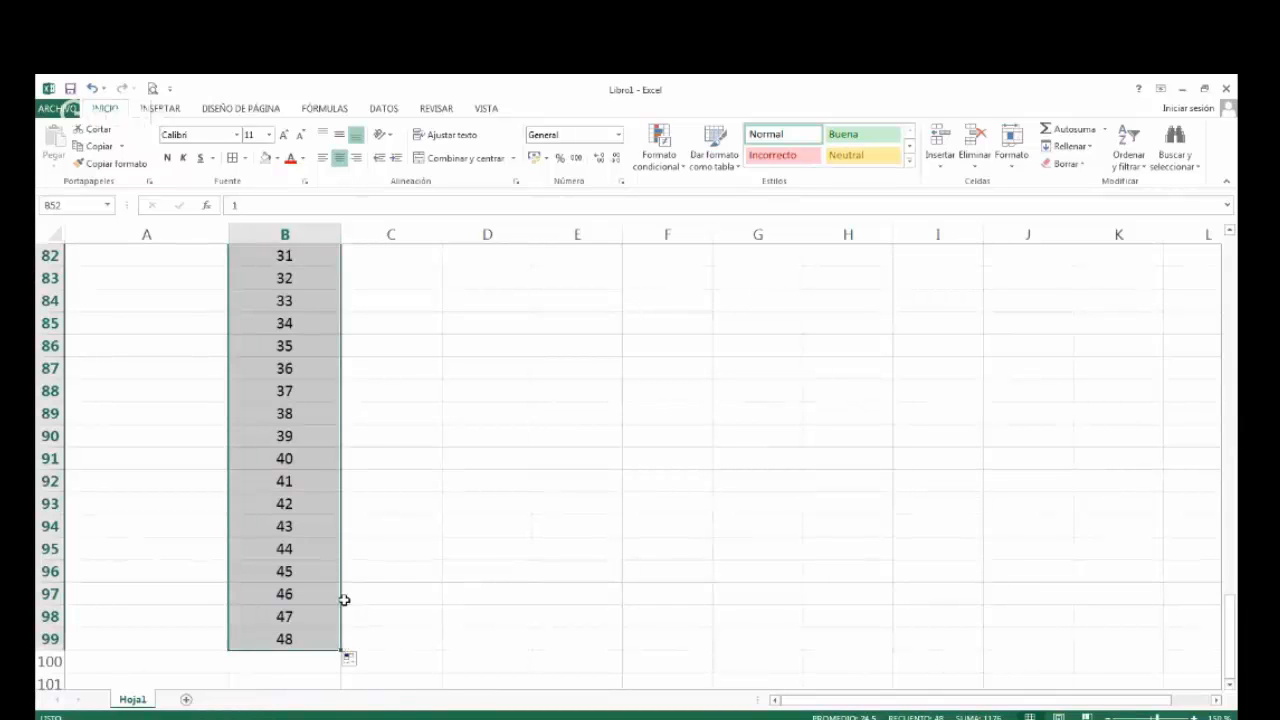
scroll(434, 543, up, 3)
scroll(434, 543, up, 8)
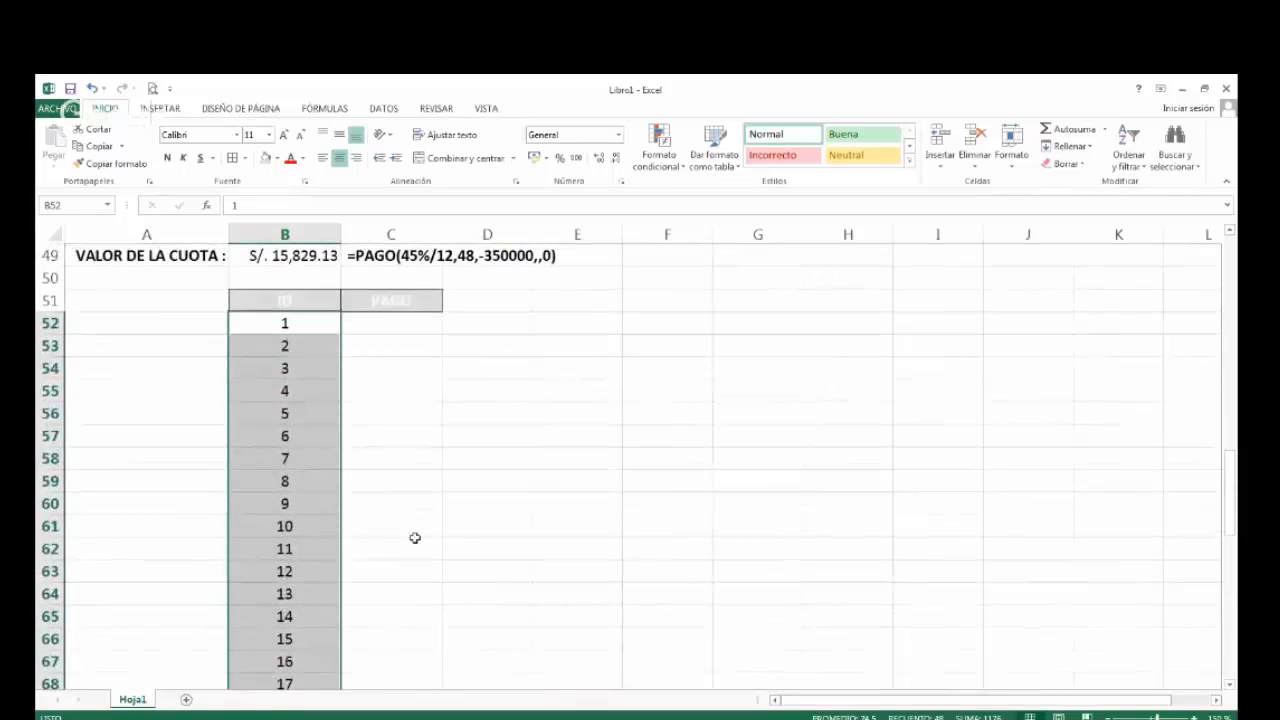
scroll(415, 540, up, 1)
click(289, 321)
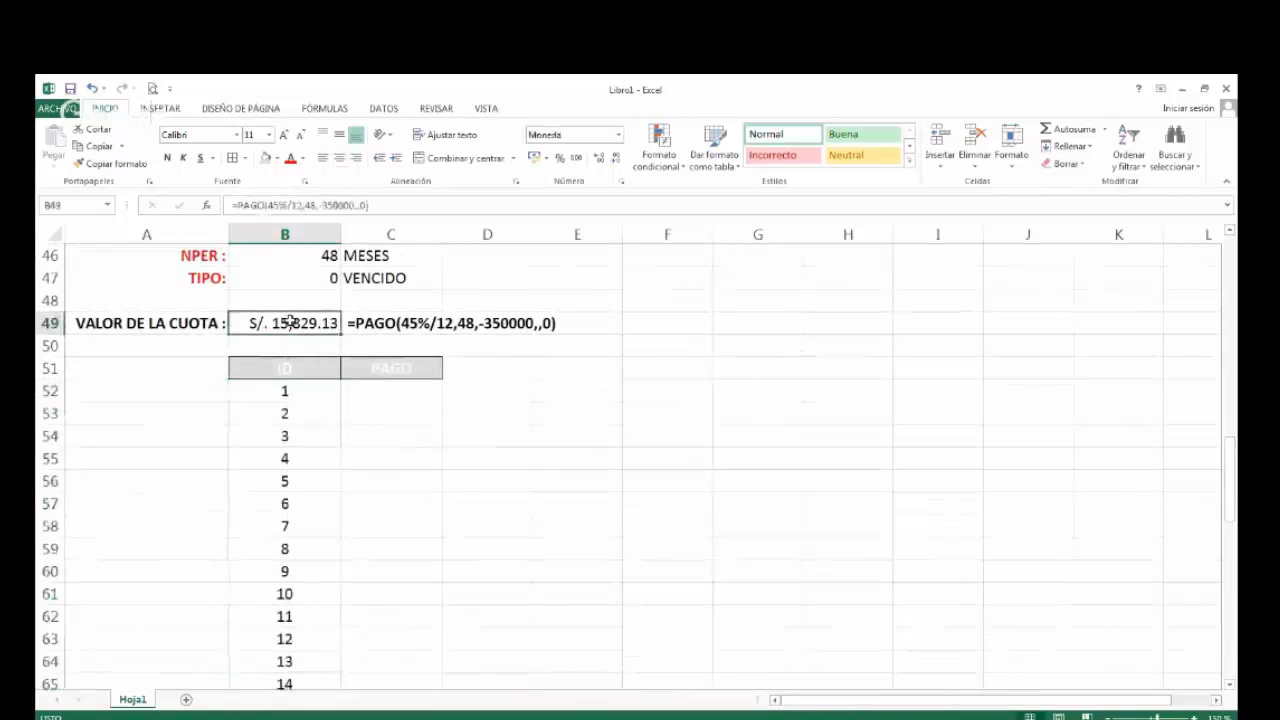
Copy the VALOR DE LA CUOTA formula from B49 into C52 as the first payment under the PAGO header.
key(ctrl+c)
click(396, 396)
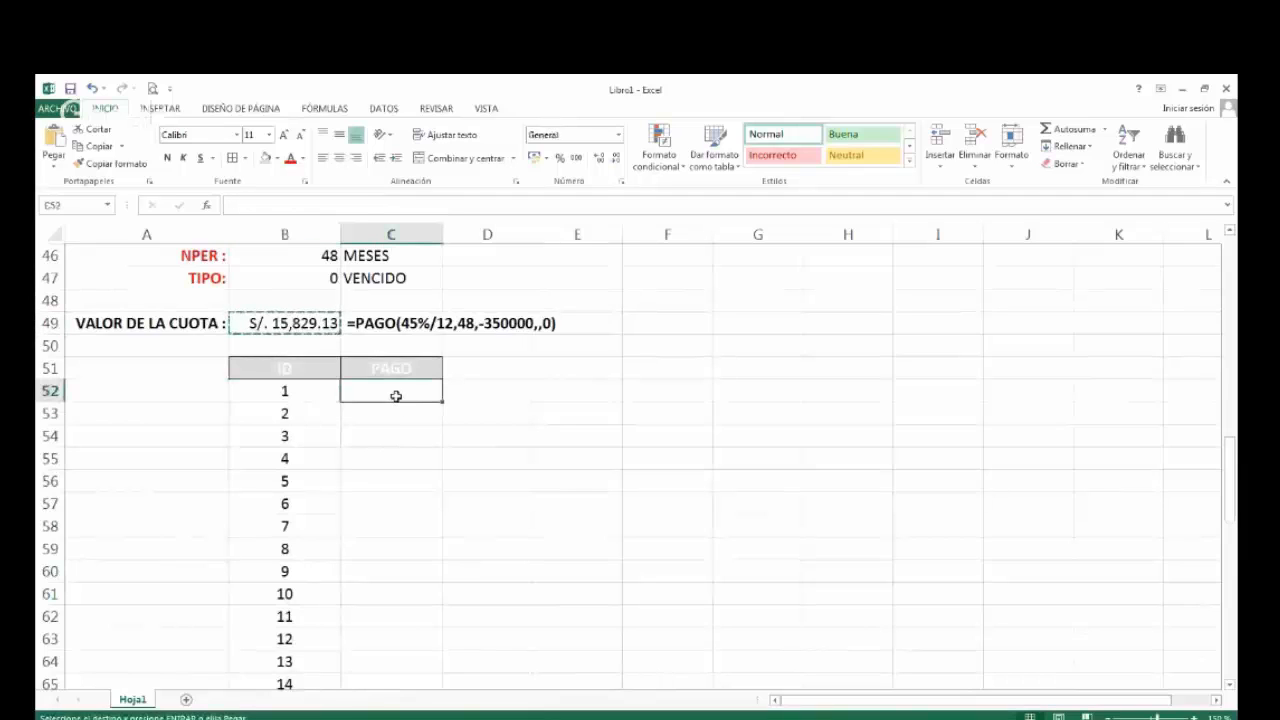
key(ctrl+v)
click(372, 410)
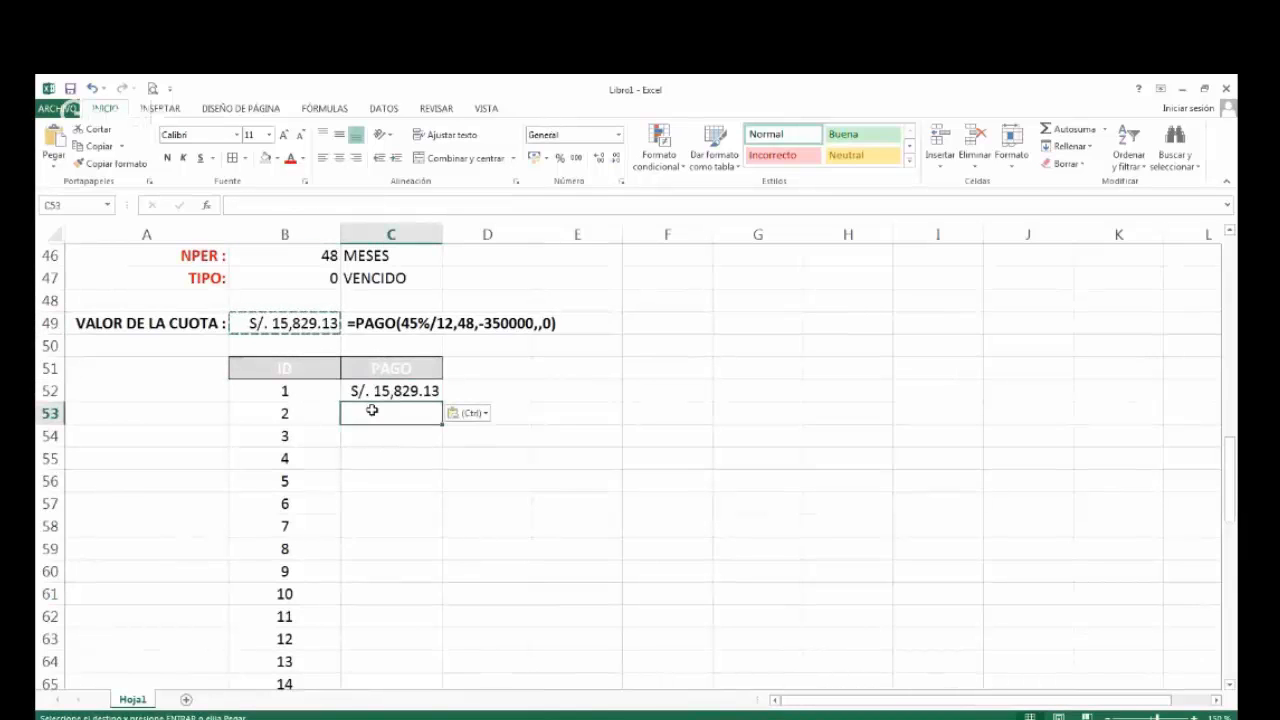
key(Escape)
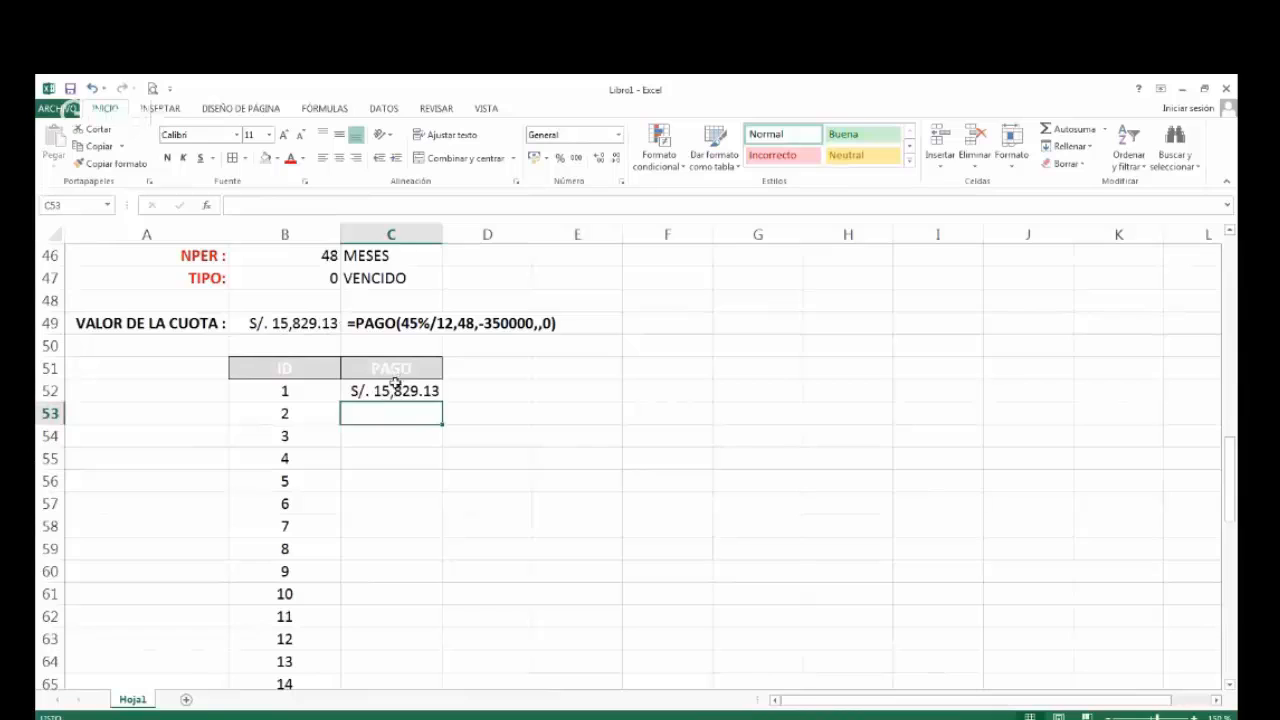
Fill the C52 payment formula down the PAGO column to C99, alongside all 48 IDs.
click(392, 391)
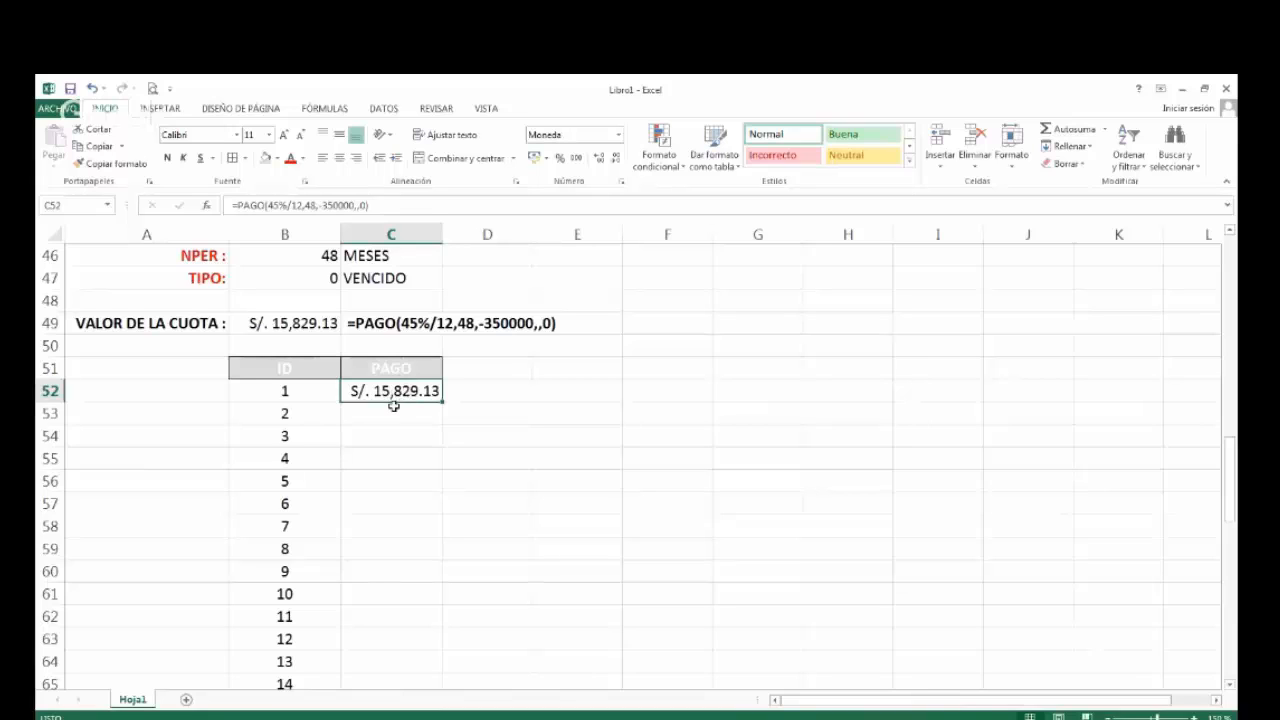
scroll(267, 601, down, 15)
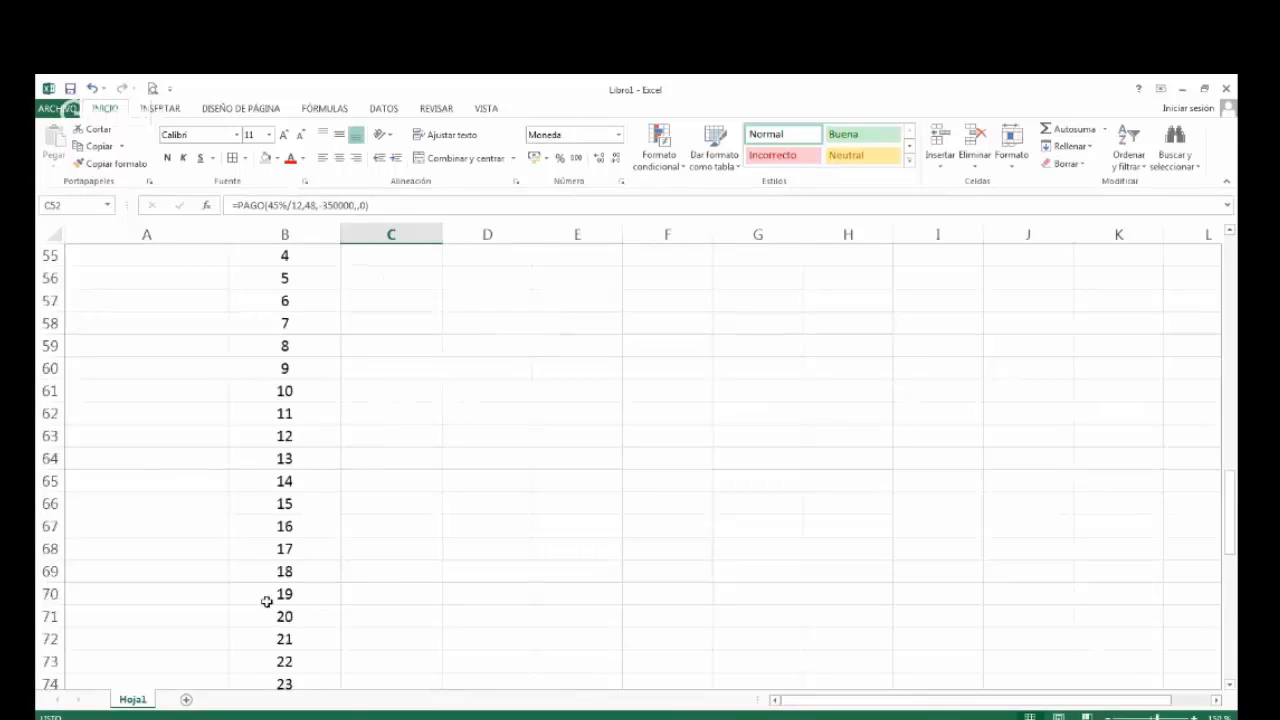
scroll(267, 601, up, 6)
scroll(267, 601, up, 10)
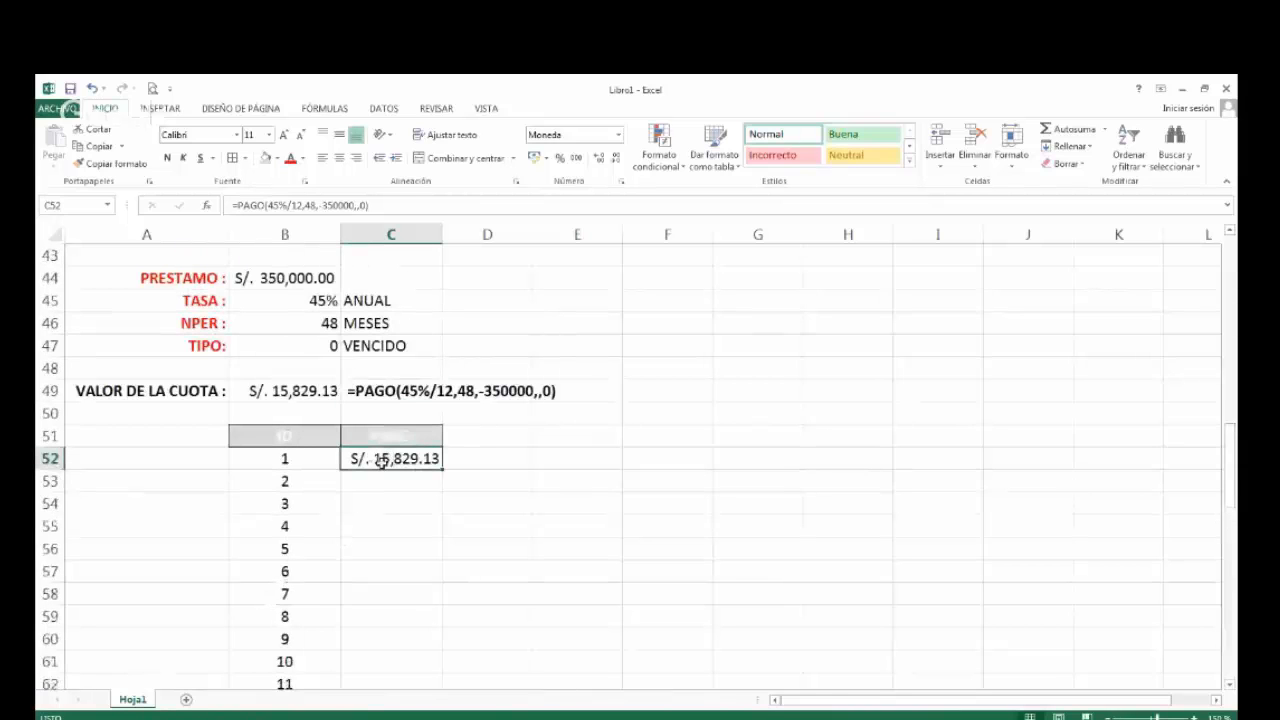
double_click(441, 467)
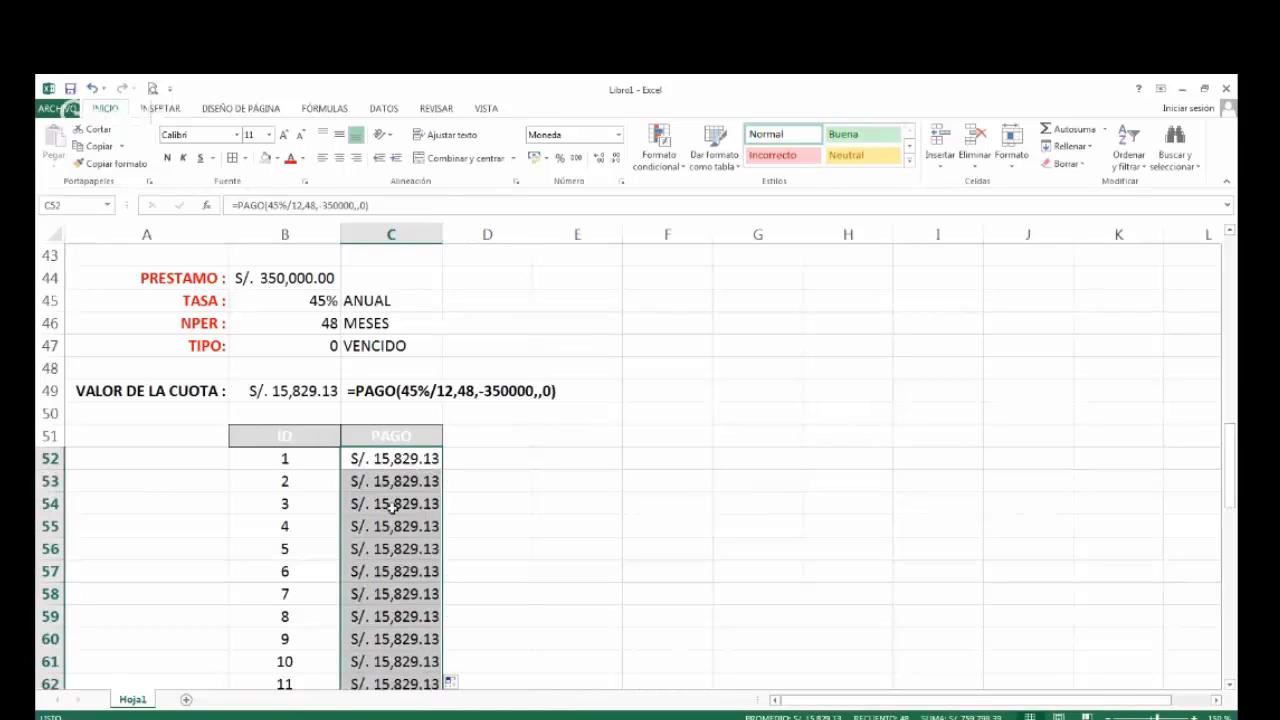
Extend the selection to include the ID column and apply all borders to B52:C99.
scroll(392, 515, down, 4)
scroll(390, 537, down, 7)
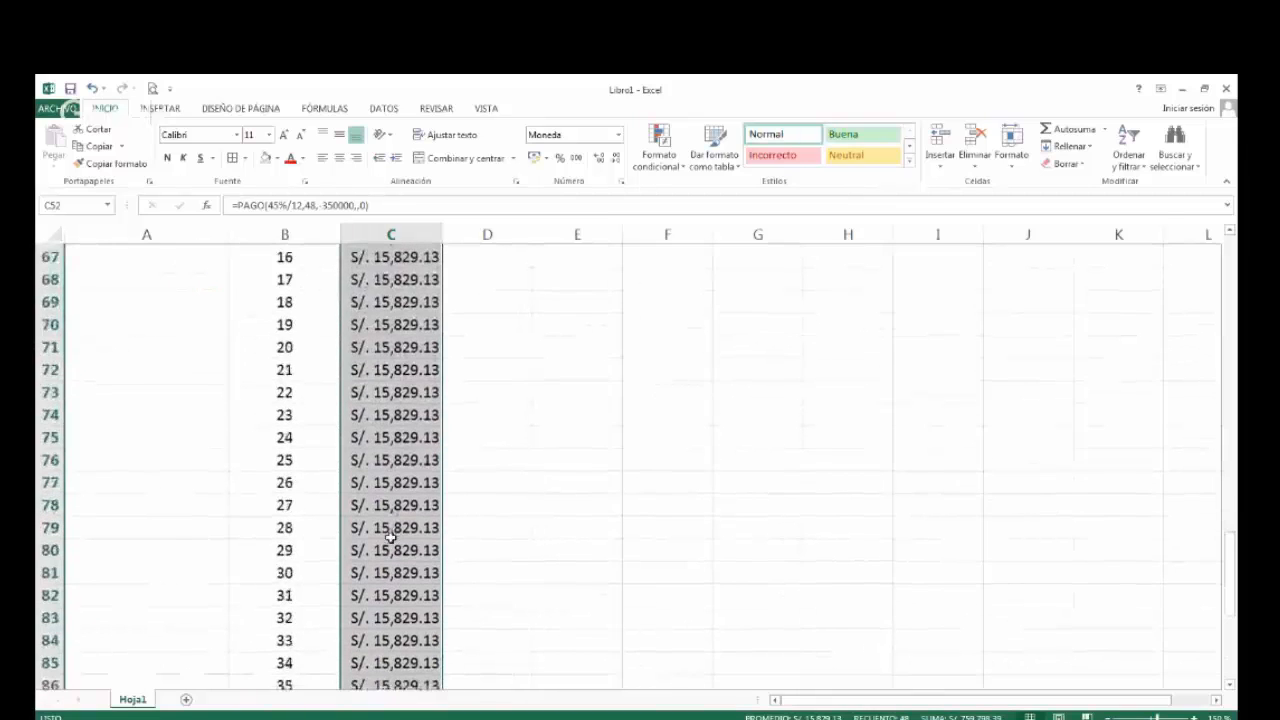
scroll(390, 537, down, 3)
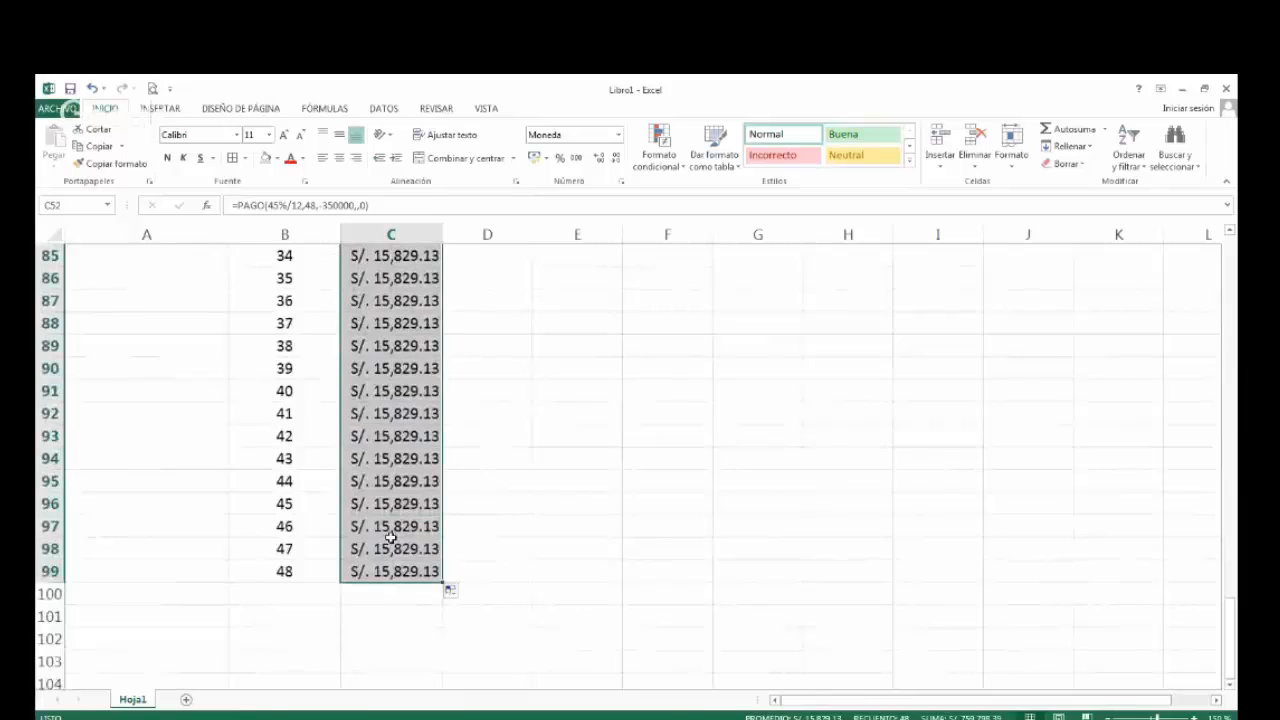
key(shift+Left)
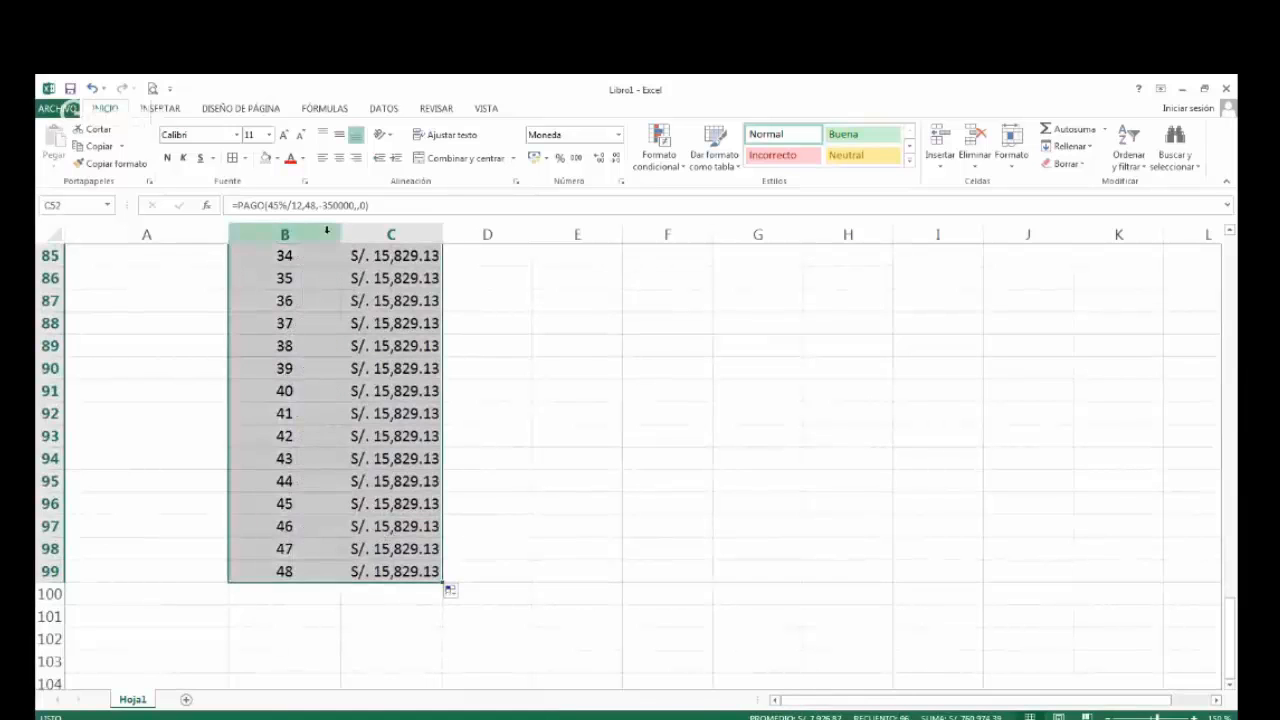
click(236, 160)
scroll(434, 475, up, 1)
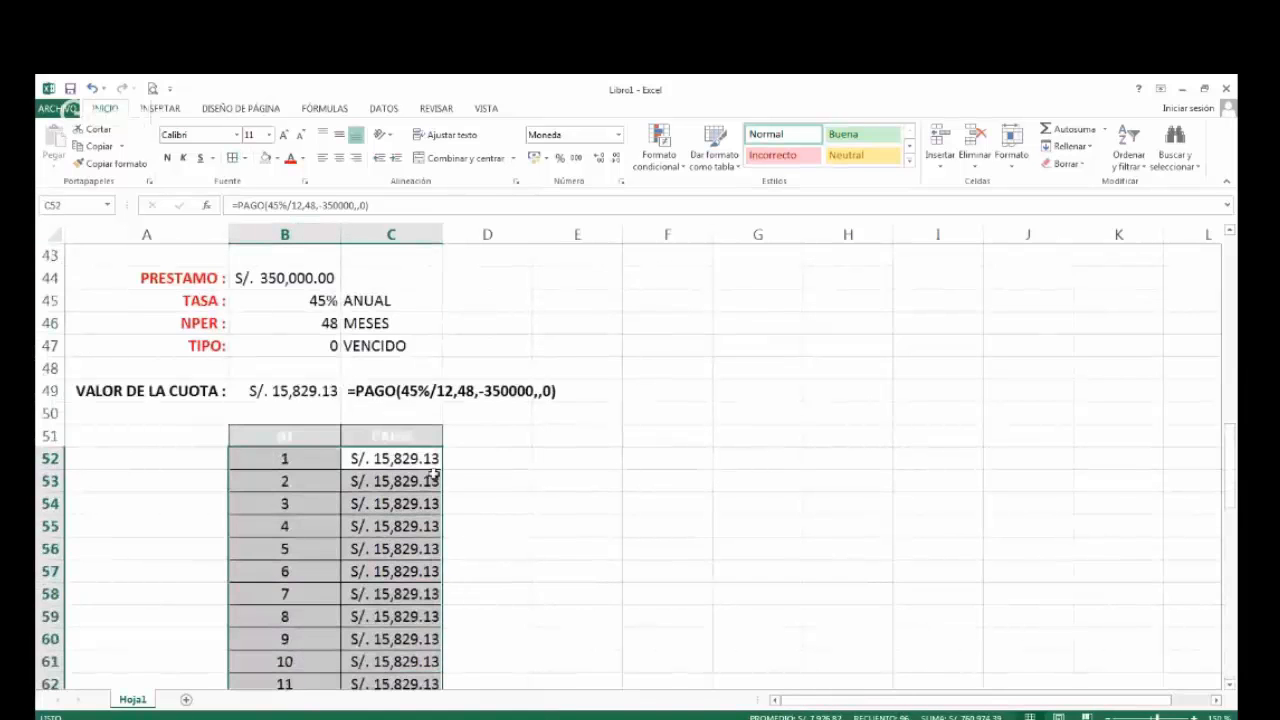
Review the PAGO column of the second loan's table payment by payment, from C52 down to the last row.
click(423, 458)
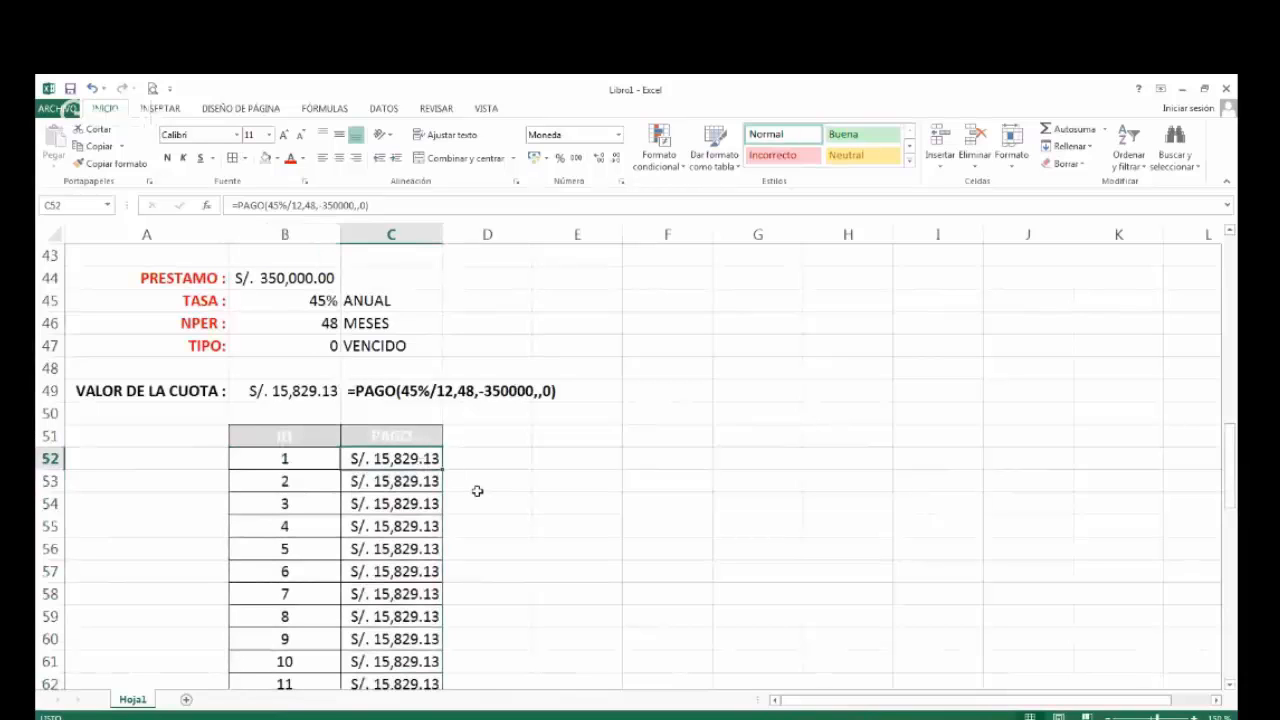
key(Down)
key(Down)
key(Down)
key(Down)
key(Down)
key(Down)
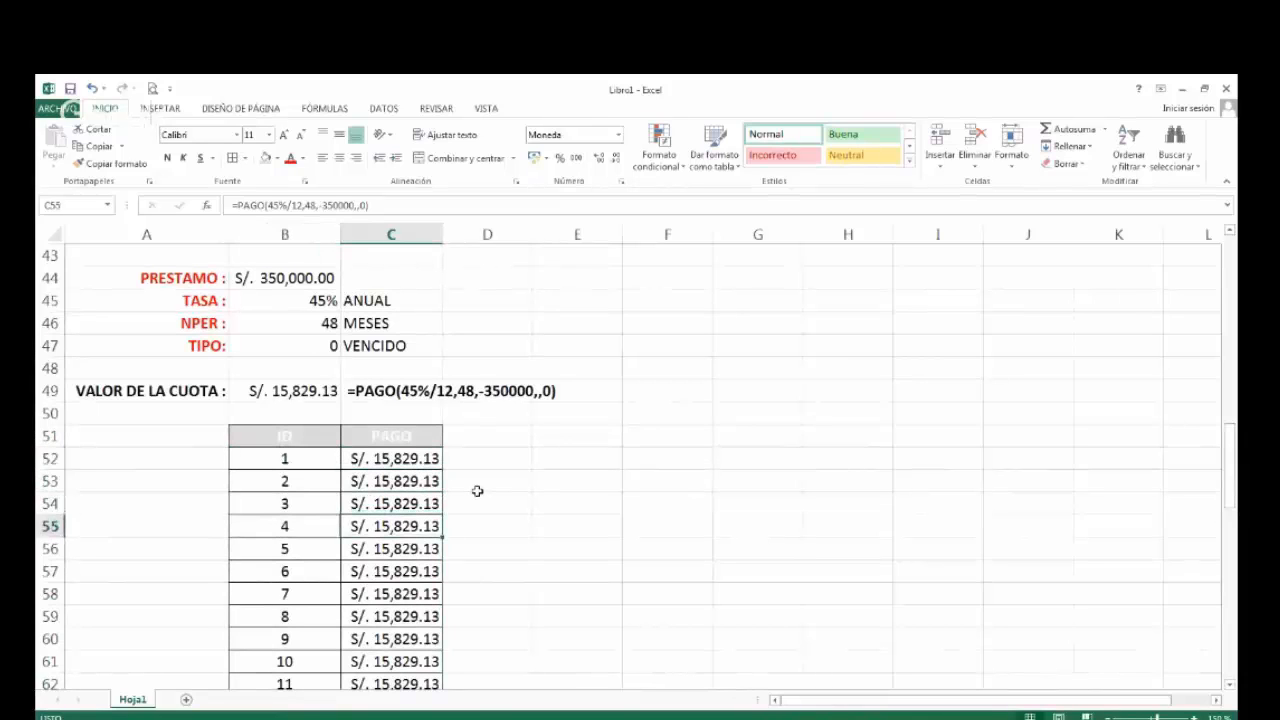
key(Down)
key(Down)
key(Down)
key(Down)
key(Down)
key(Down)
key(Down)
key(Down)
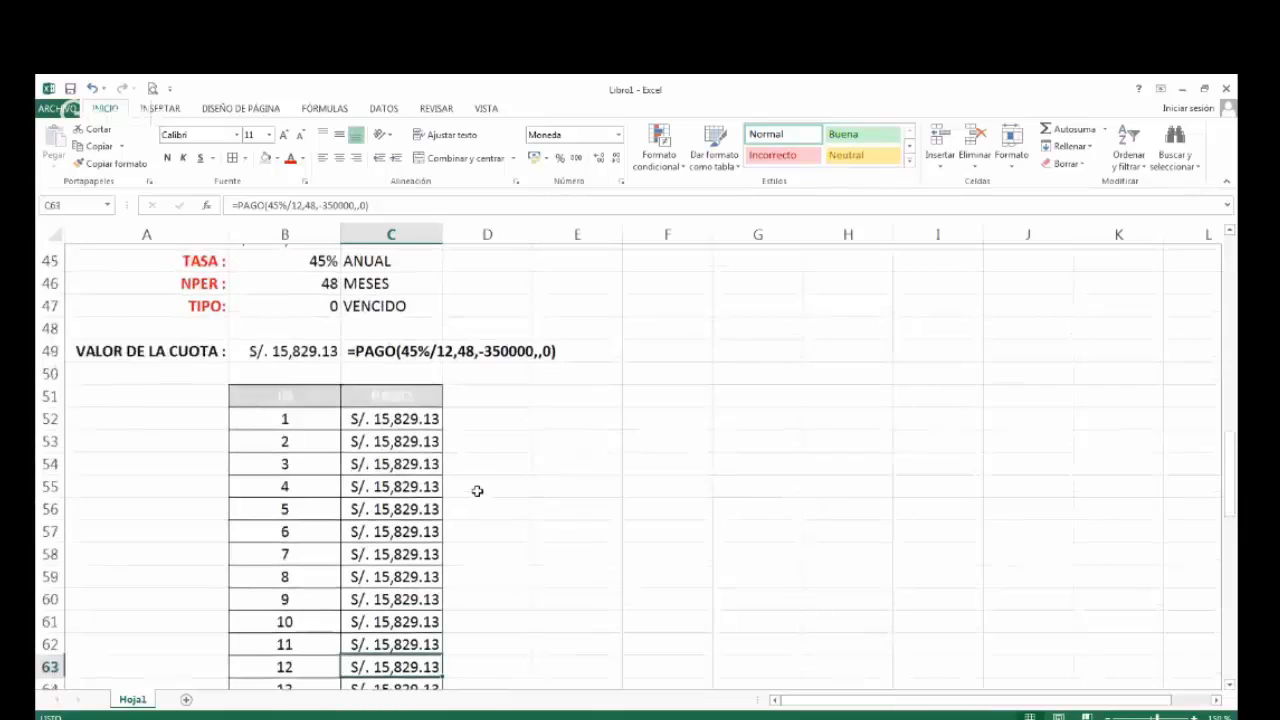
key(Down)
key(Down)
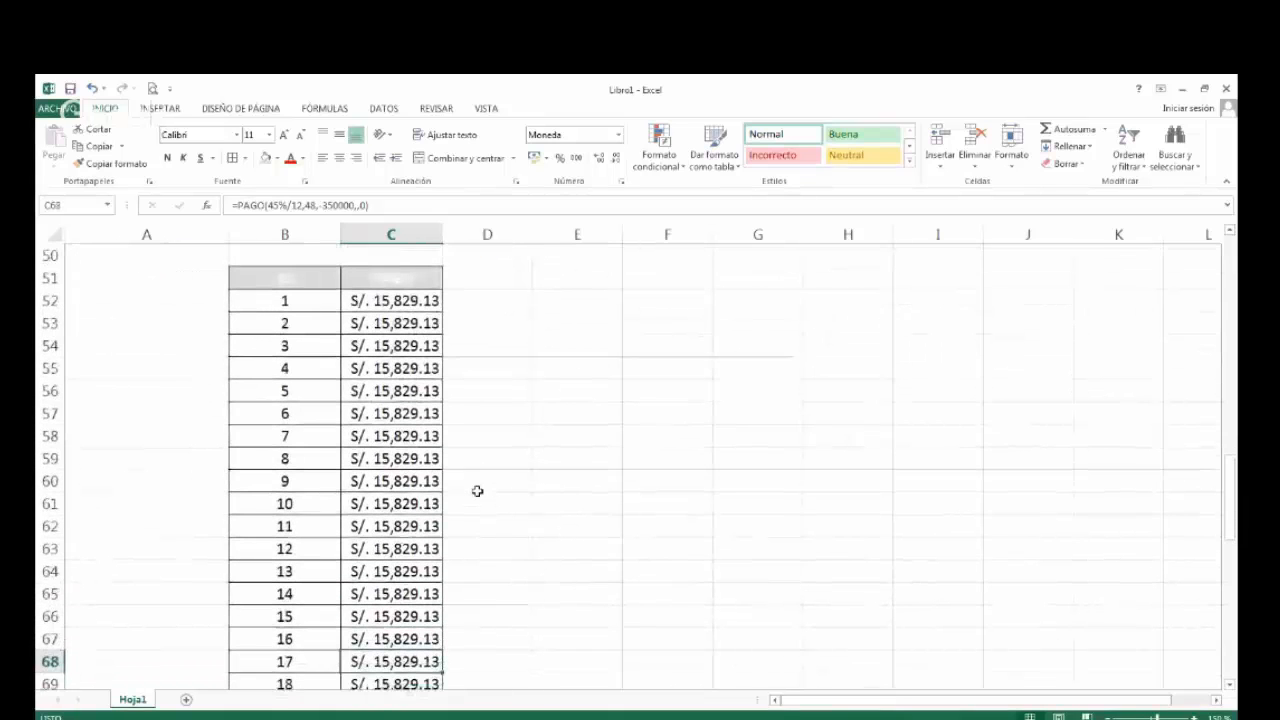
key(Down)
key(Down)
key(Down)
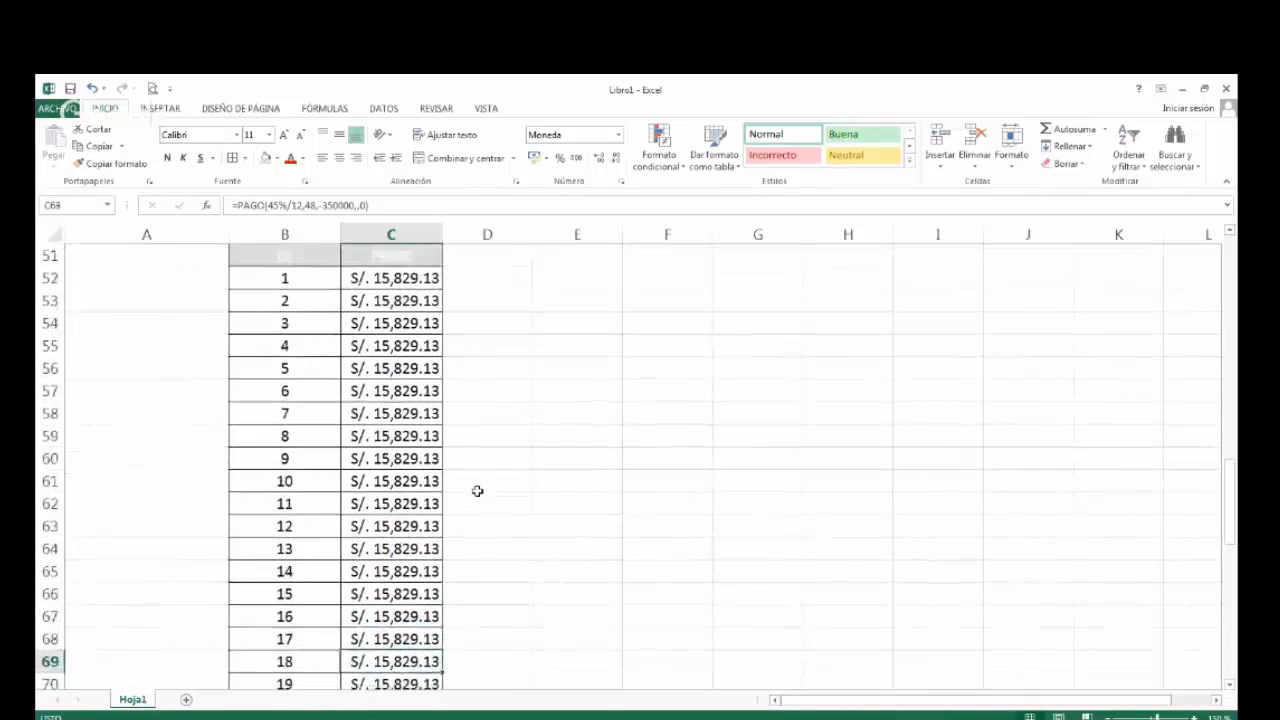
key(Down)
key(Down)
key(Down)
key(Down)
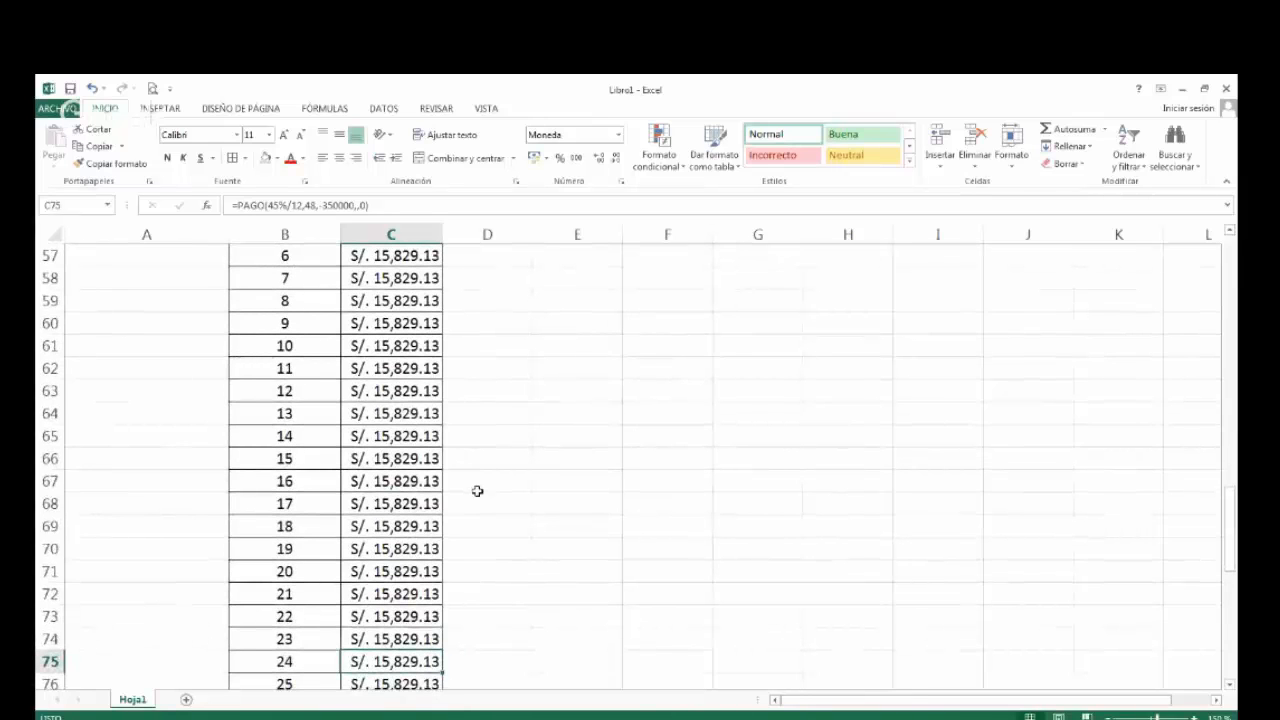
key(Down)
key(Down)
key(Down)
key(Down)
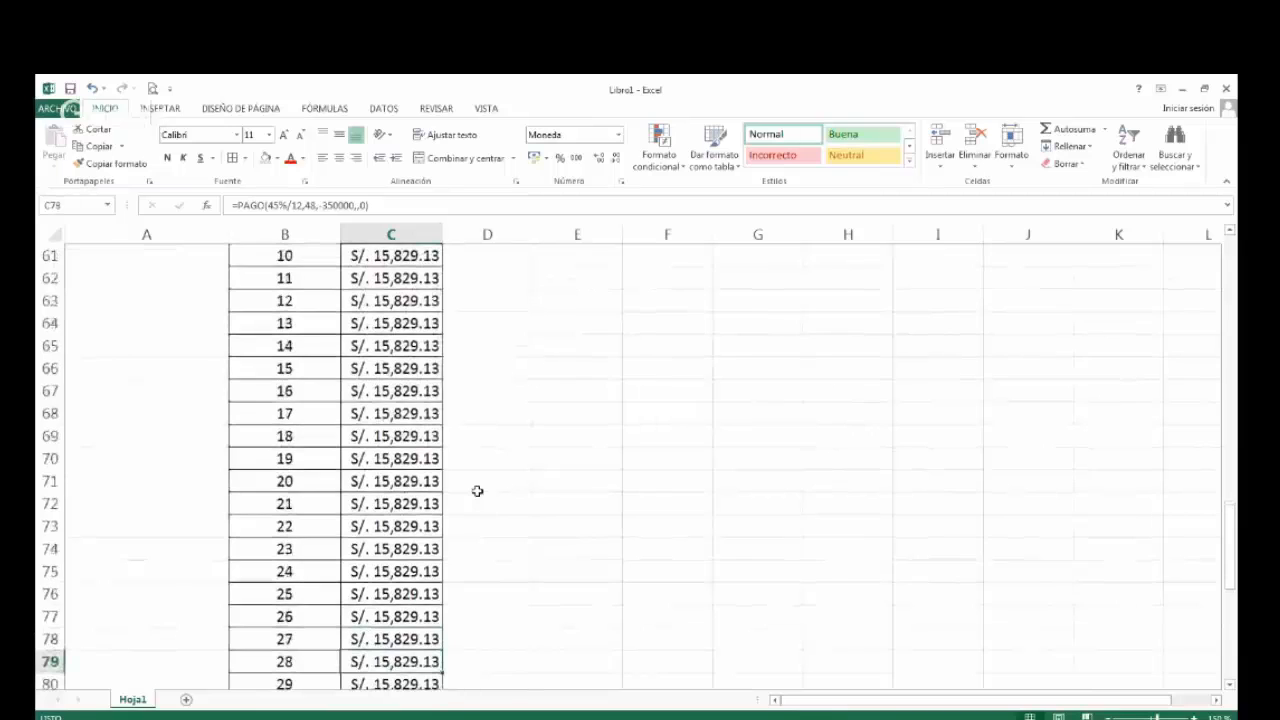
key(Down)
key(Down)
key(Down)
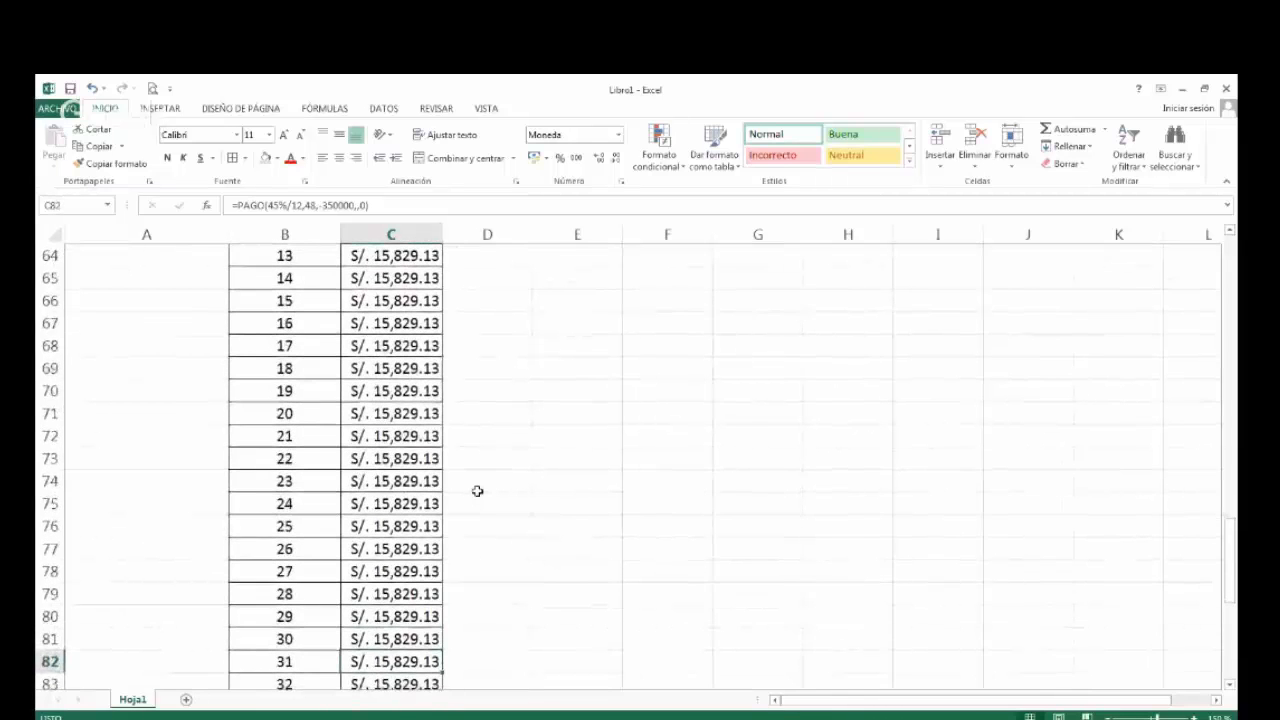
key(Down)
key(Down)
key(Down)
key(Down)
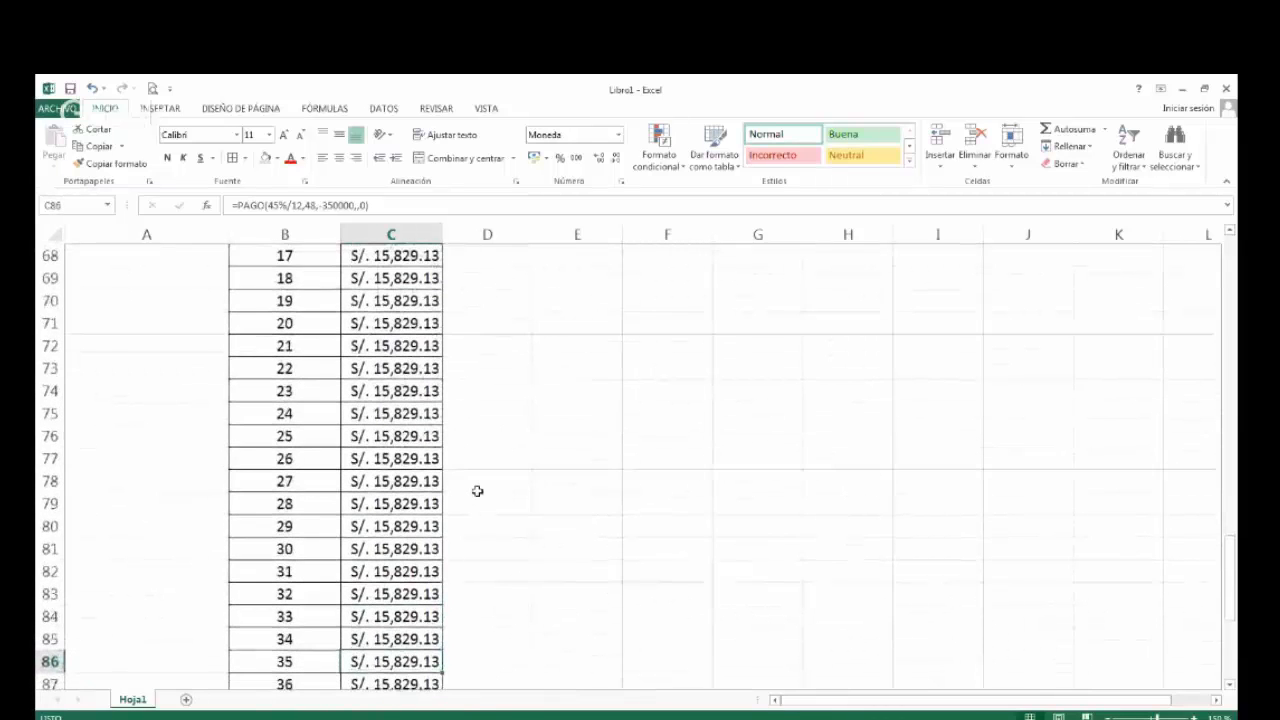
key(Down)
key(Down)
key(Down)
key(Down)
key(Down)
key(Down)
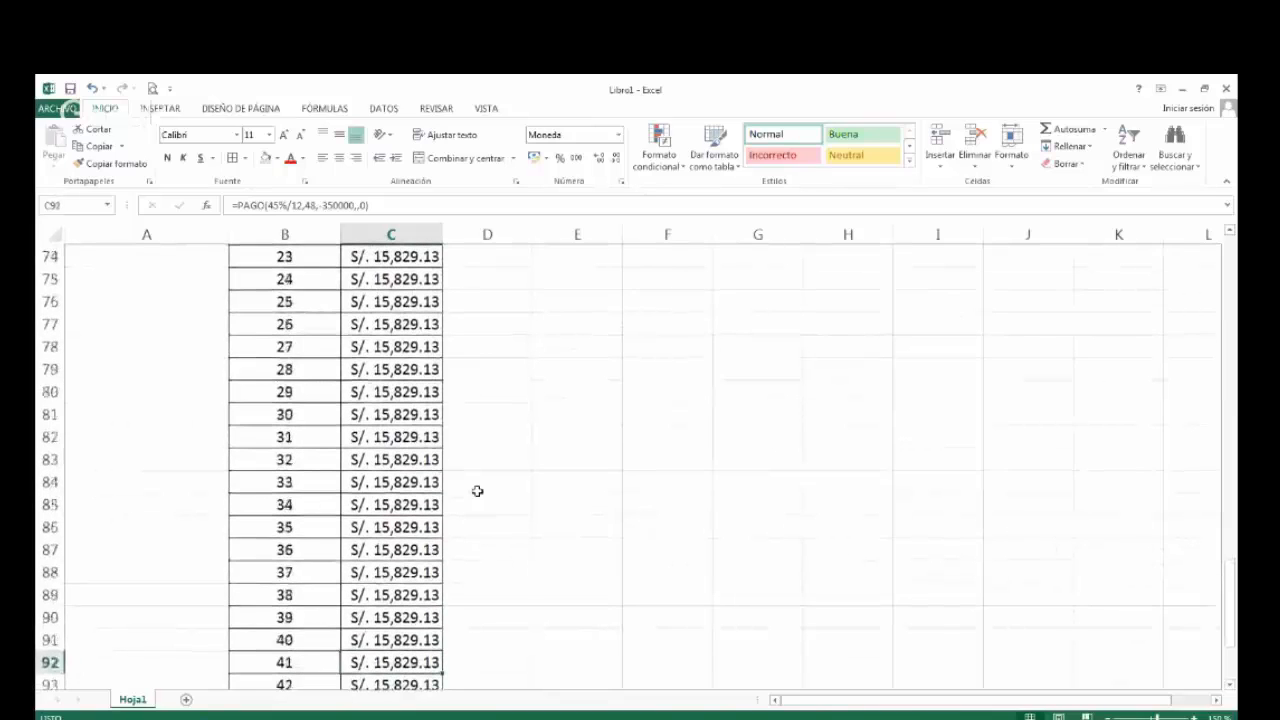
key(Down)
key(Down)
key(Down)
key(Down)
key(Down)
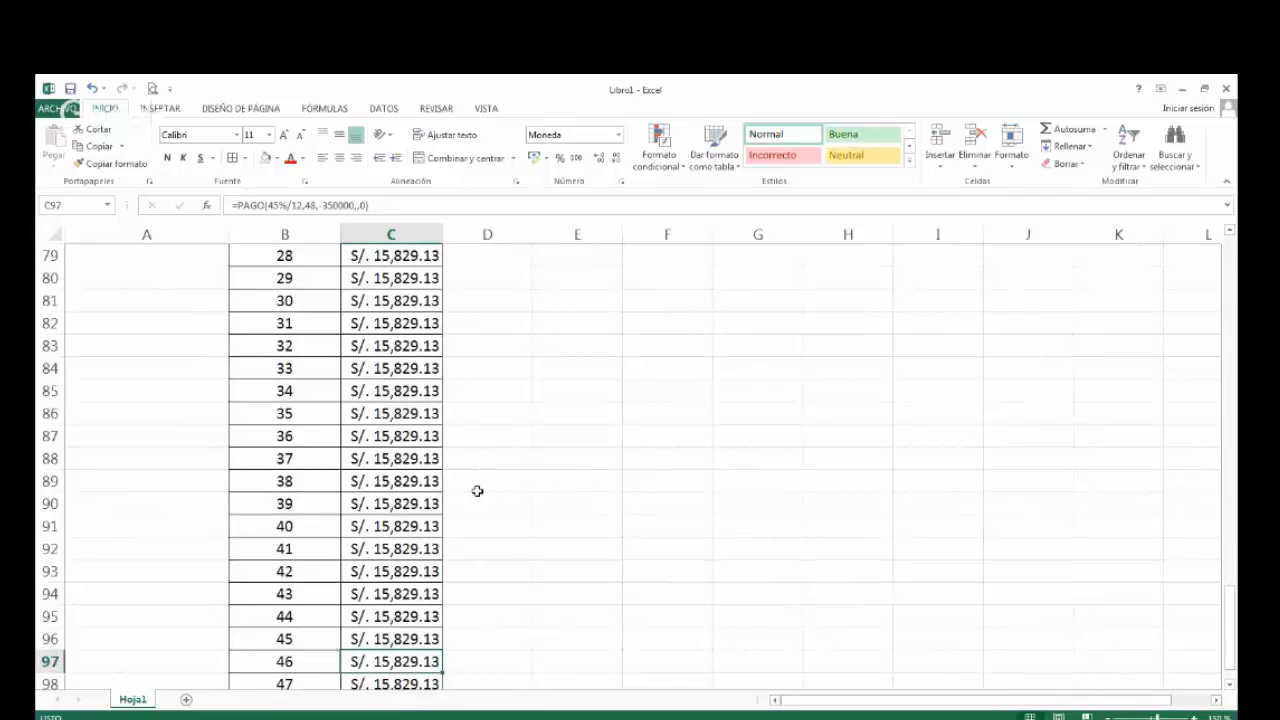
key(Down)
key(Down)
key(Down)
Go back up the PAGO column to its header and check the table's start against the loan data above it.
key(Up)
key(Up)
key(Up)
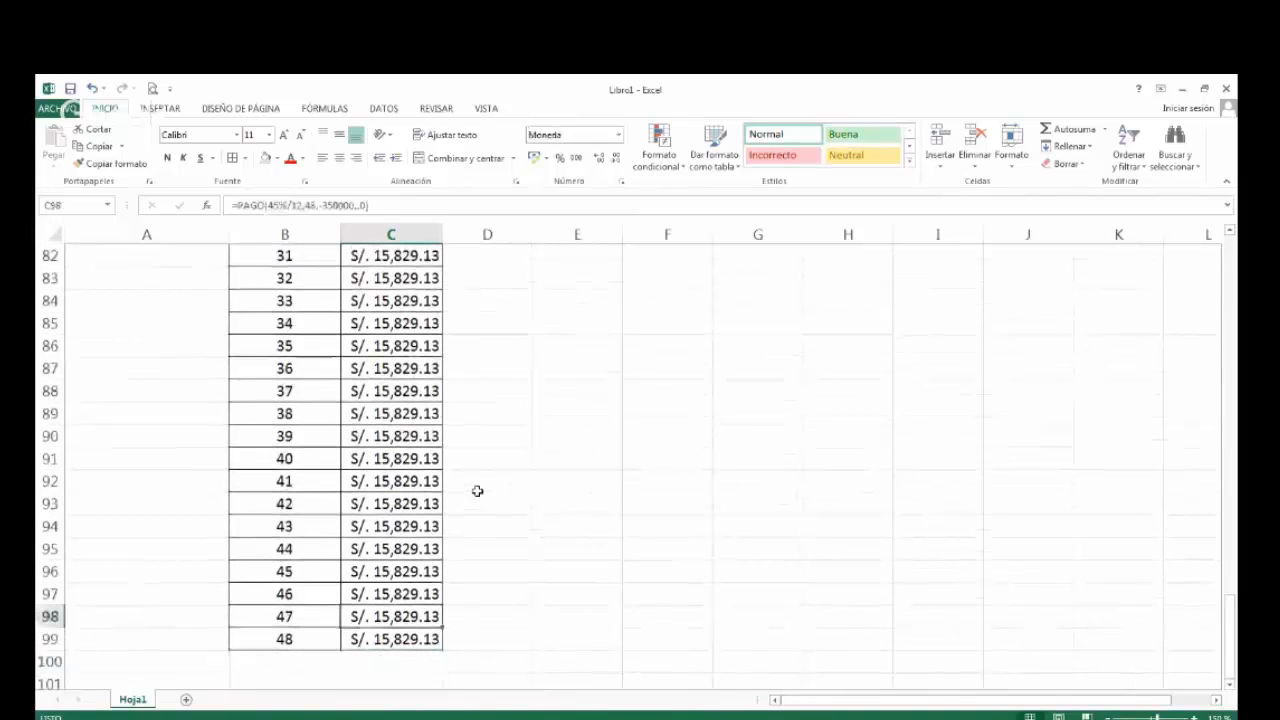
key(Up)
key(Up)
key(Up)
key(Up)
key(Up)
key(Up)
key(Up)
key(Up)
key(Up)
key(Up)
key(Up)
key(Up)
key(Up)
key(Up)
key(Up)
key(Up)
key(Up)
key(Up)
key(Up)
key(Up)
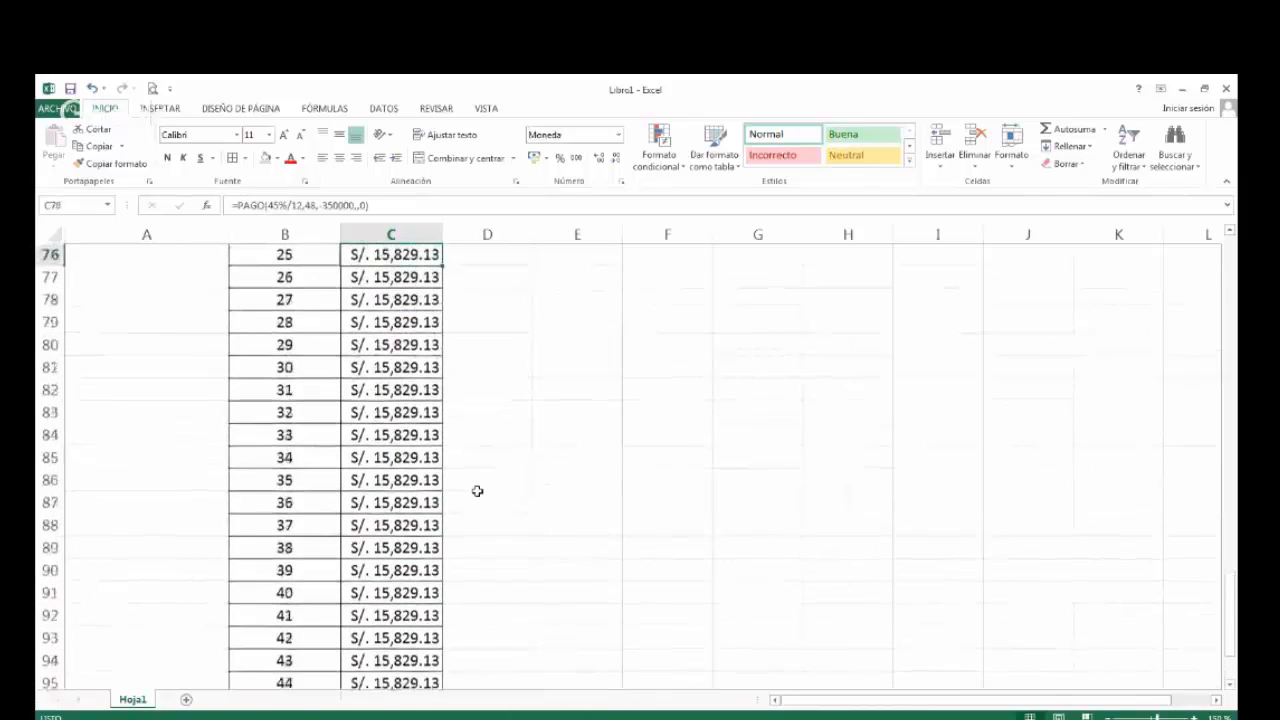
key(Up)
key(Up)
key(Up)
key(Up)
key(Up)
key(Up)
key(Up)
key(Up)
key(Up)
key(Up)
key(Up)
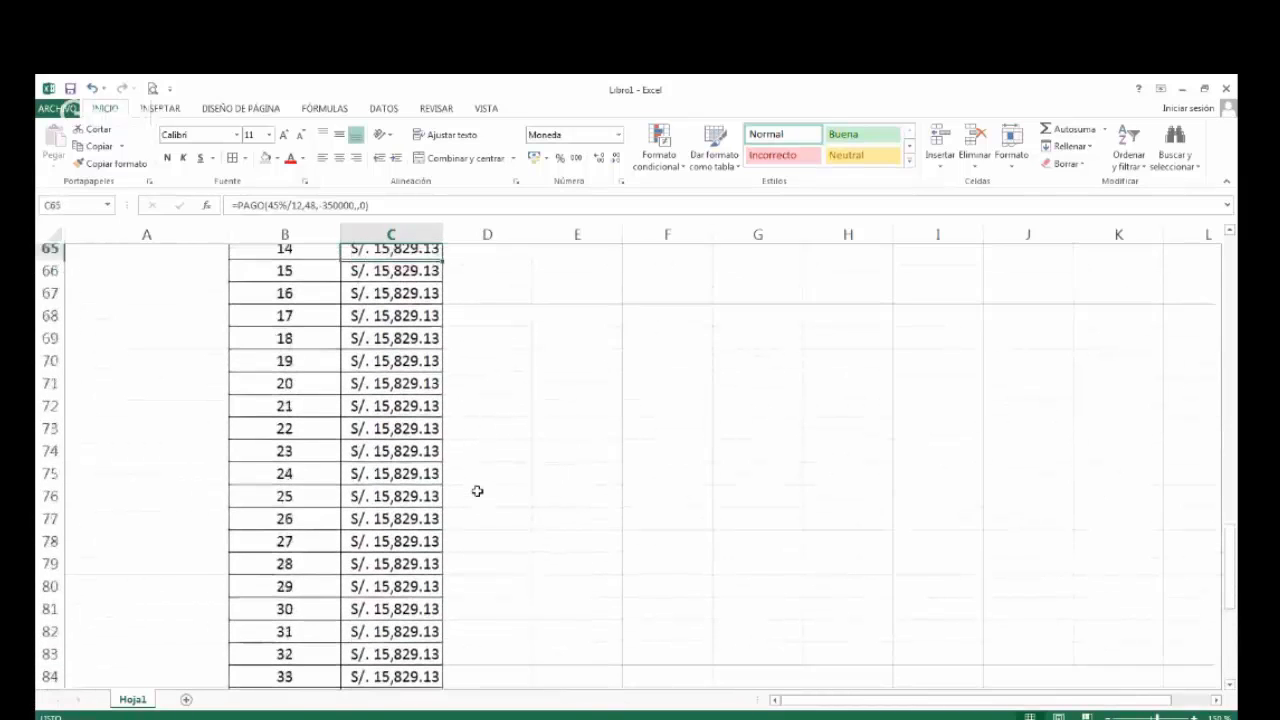
key(Up)
key(Up)
key(Up)
key(Up)
key(Up)
key(Up)
key(Up)
key(Up)
key(Up)
key(Up)
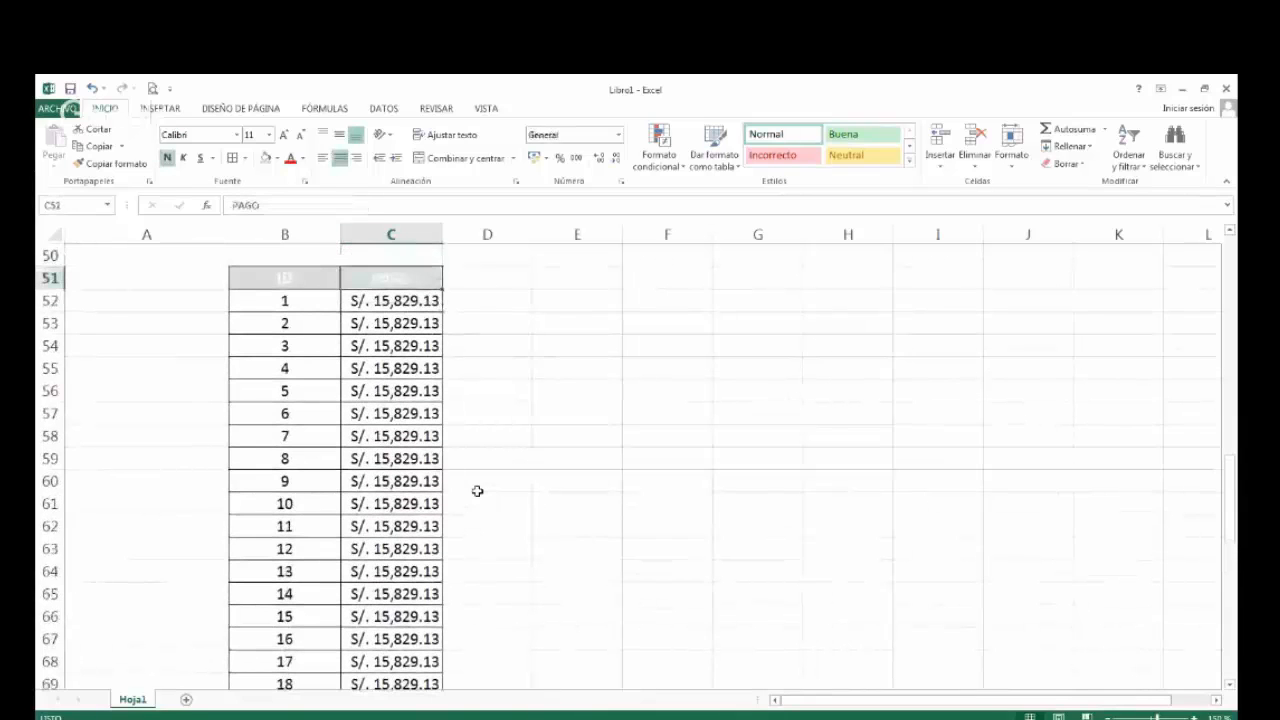
key(Left)
key(Right)
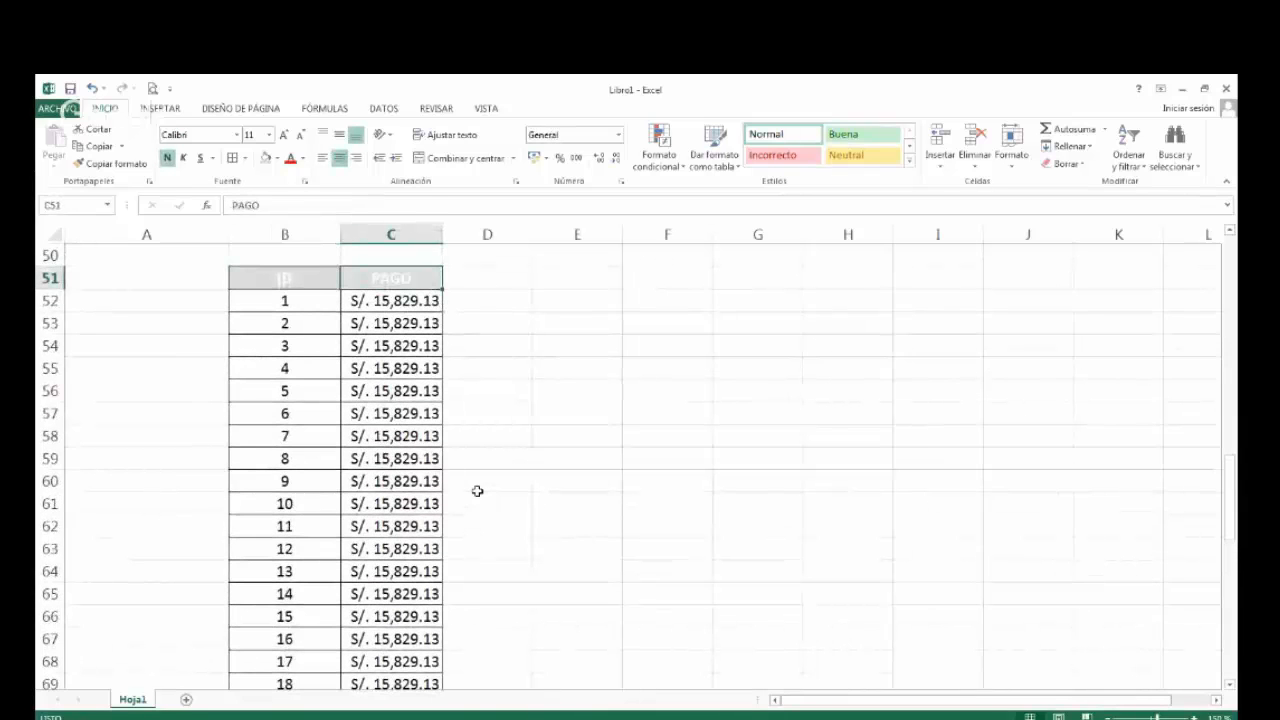
key(Down)
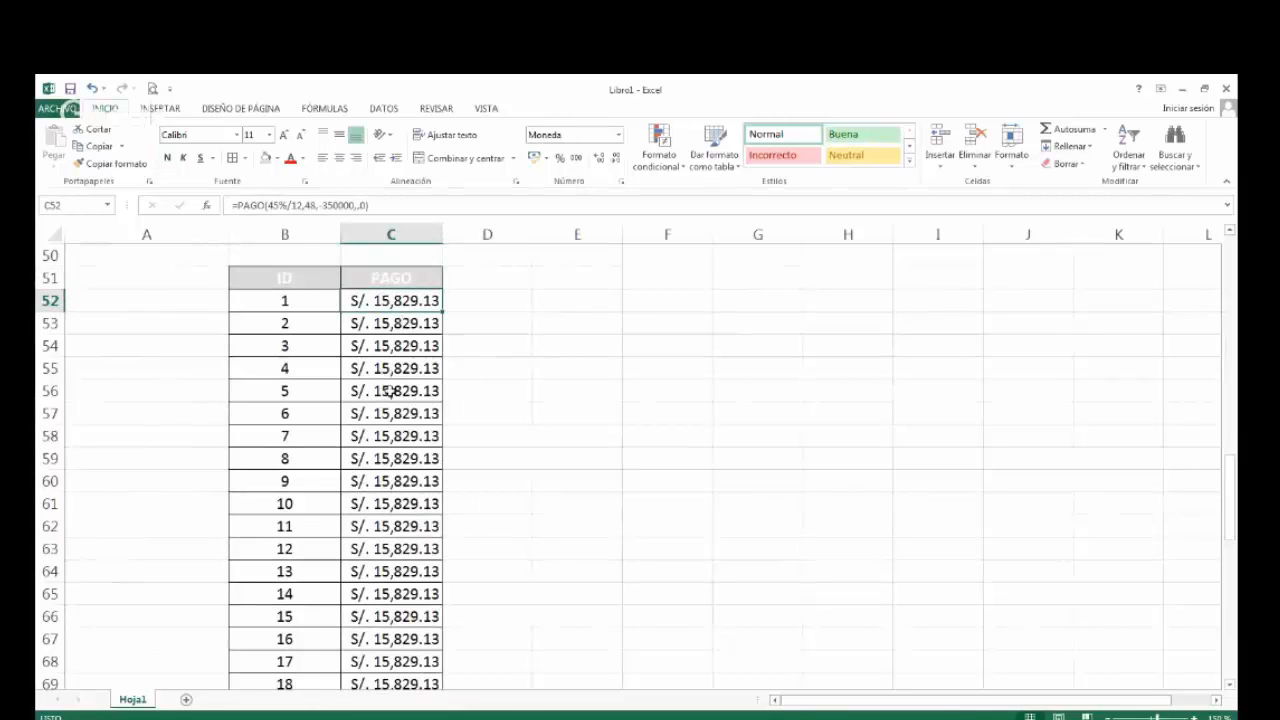
scroll(393, 410, down, 1)
scroll(393, 412, up, 5)
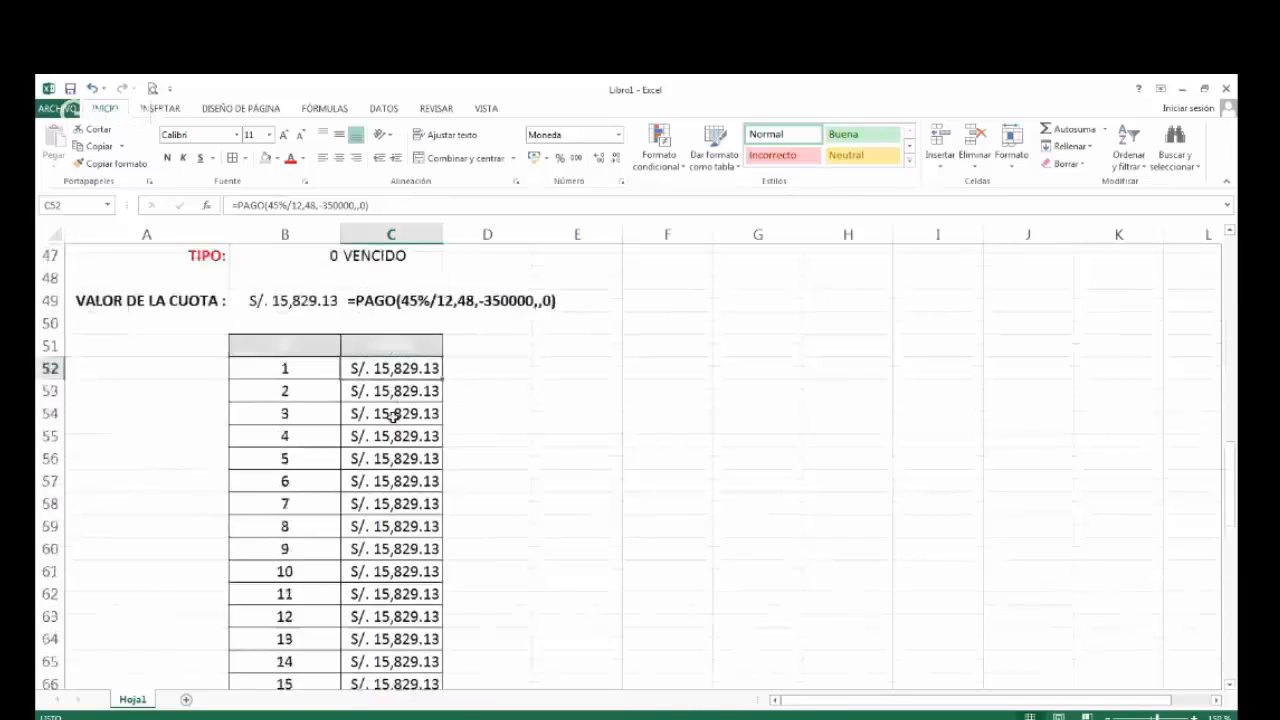
scroll(393, 415, down, 1)
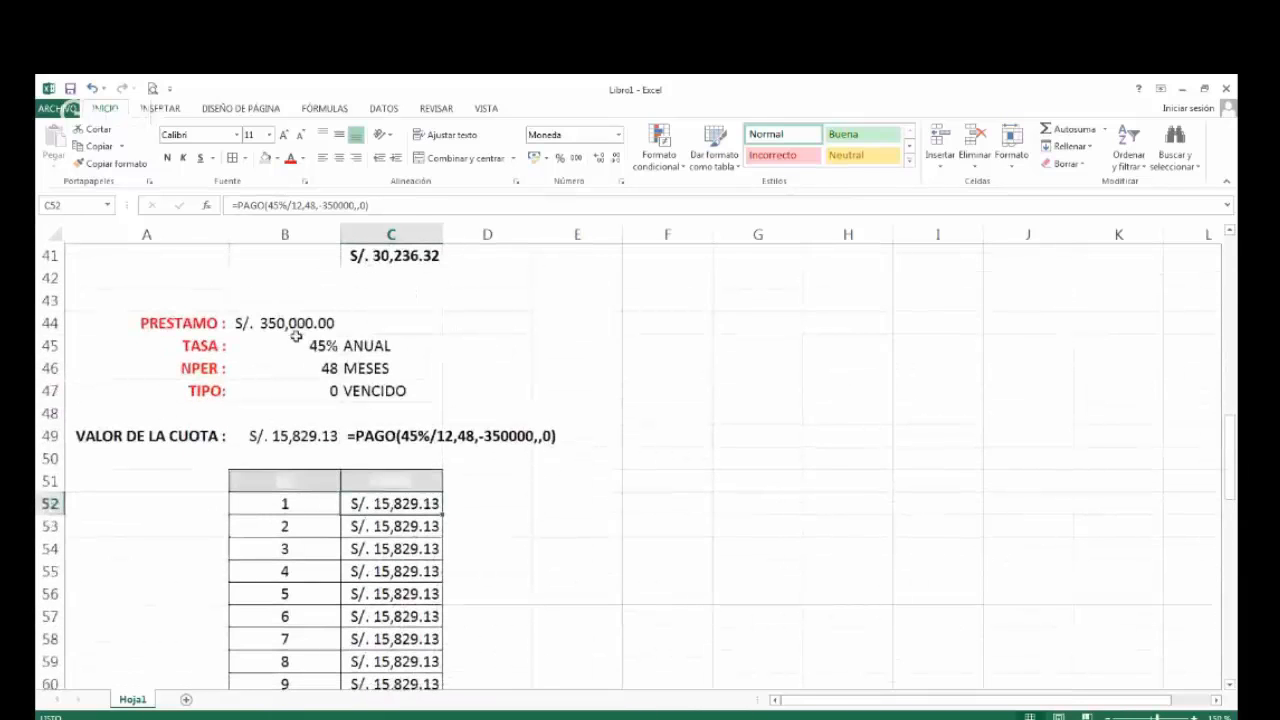
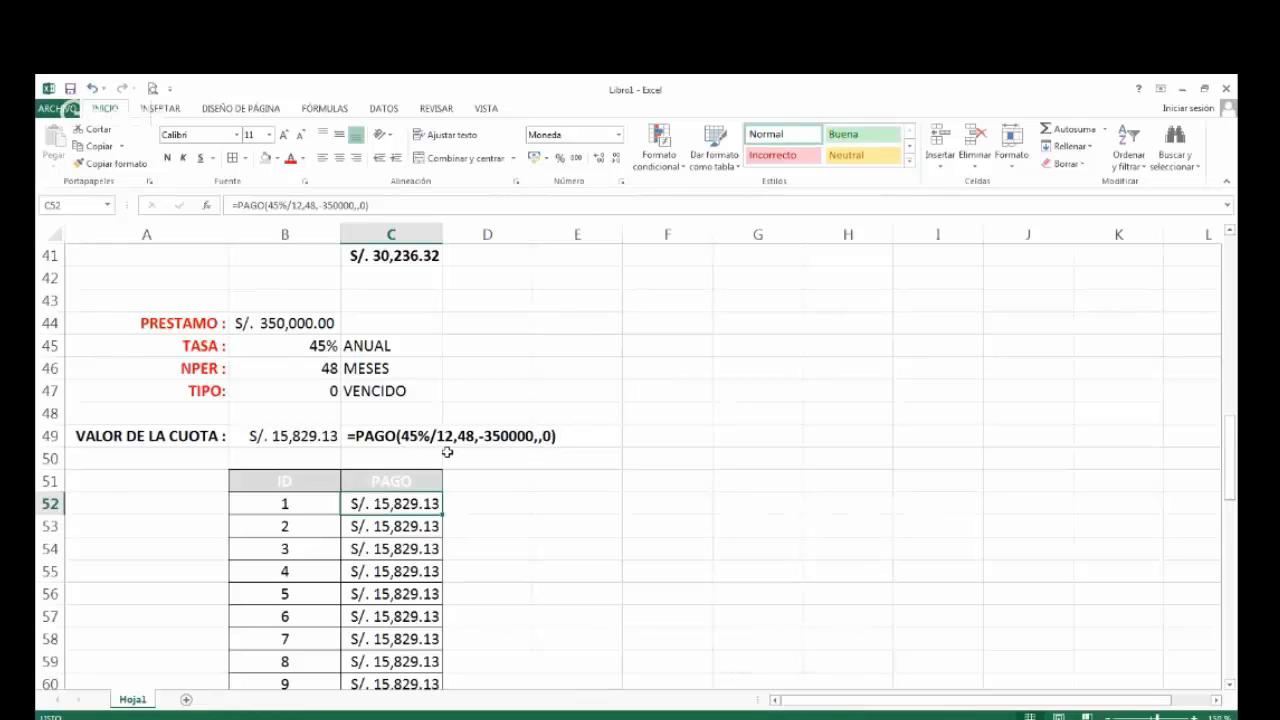
Enter the payment type codes 0 in E51 and 1 in E52, beside the second loan's table.
click(559, 480)
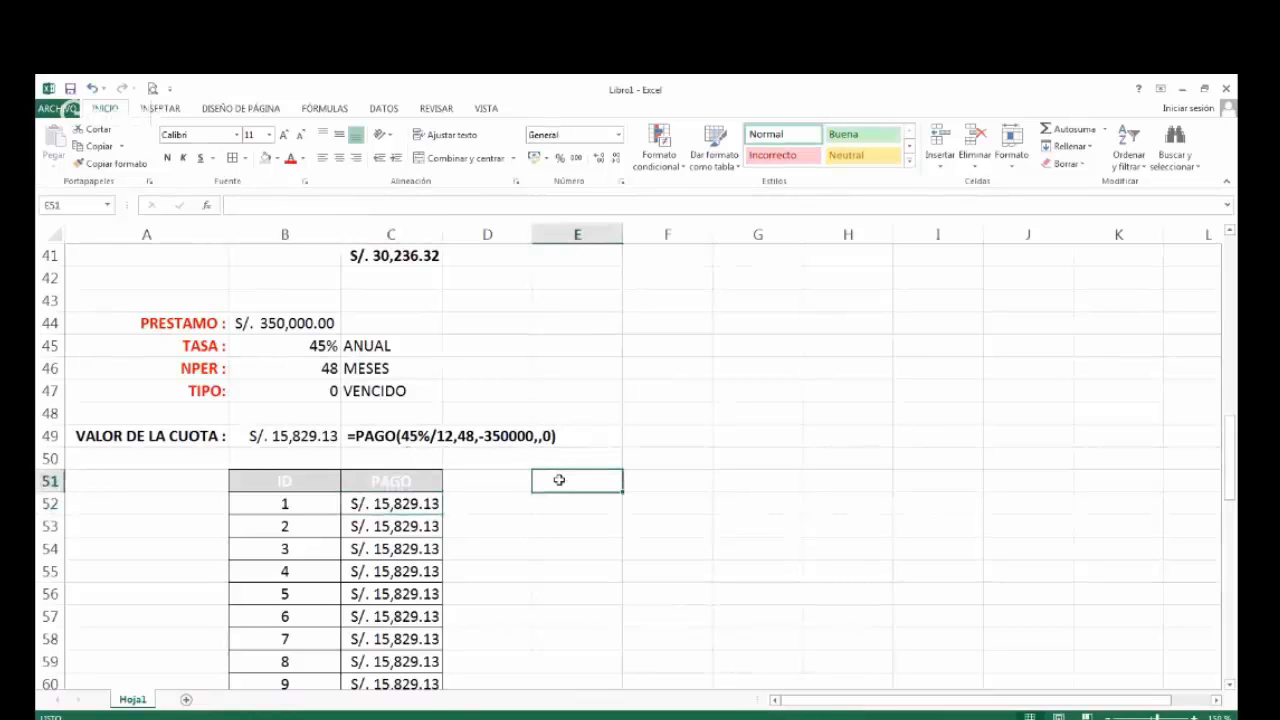
text(0)
key(Return)
text(1)
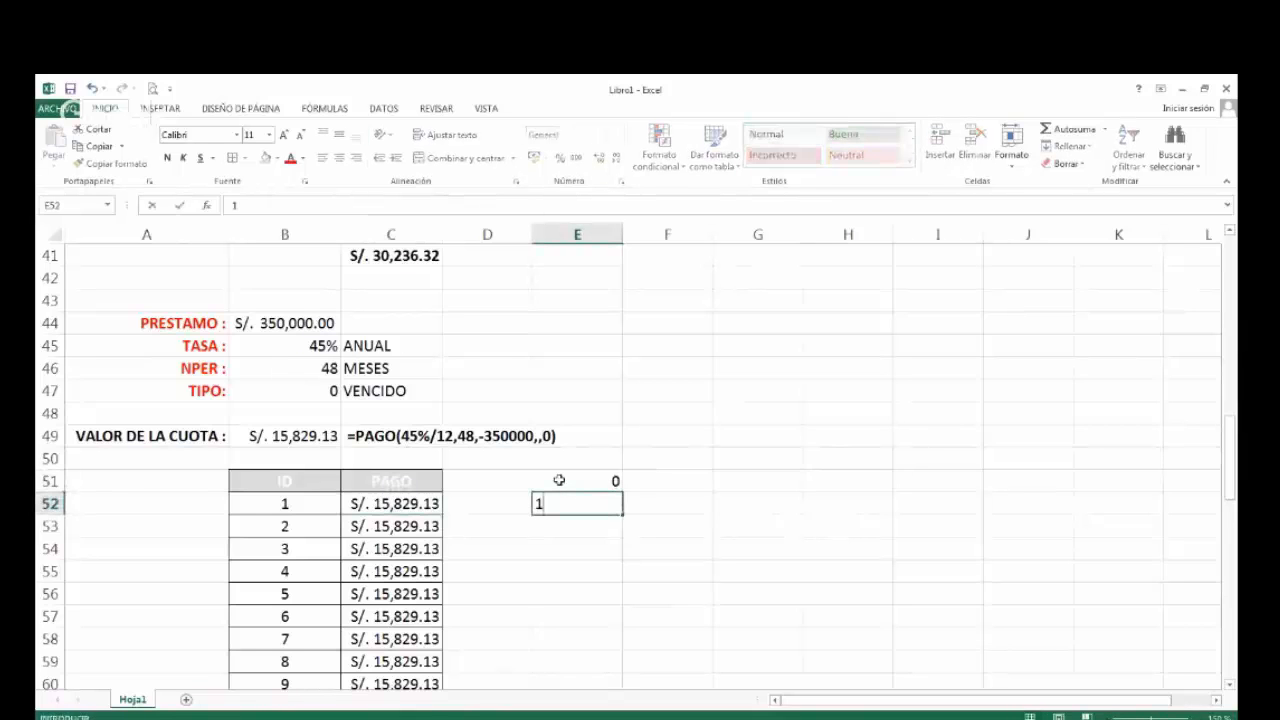
key(Tab)
Describe type 0 in F51 with the text "CUANDO EL PAGO SE REALIZA A FIN DE MES".
key(Up)
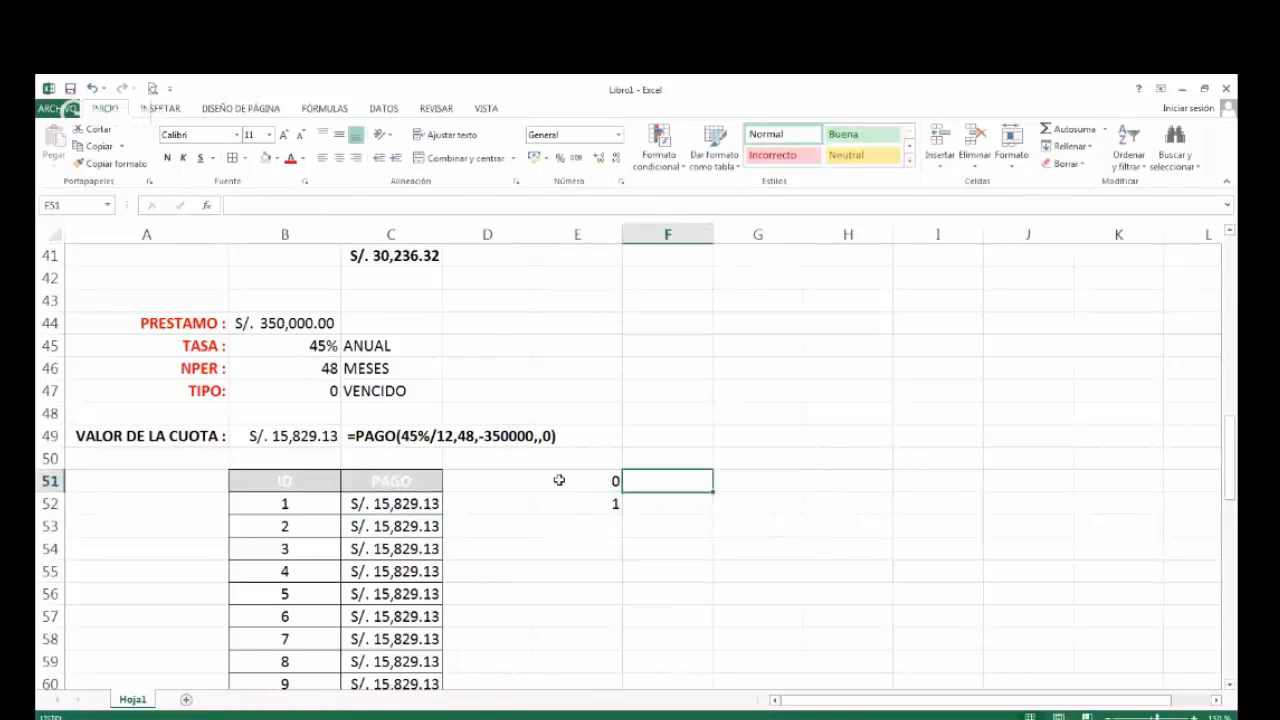
text(CUAND)
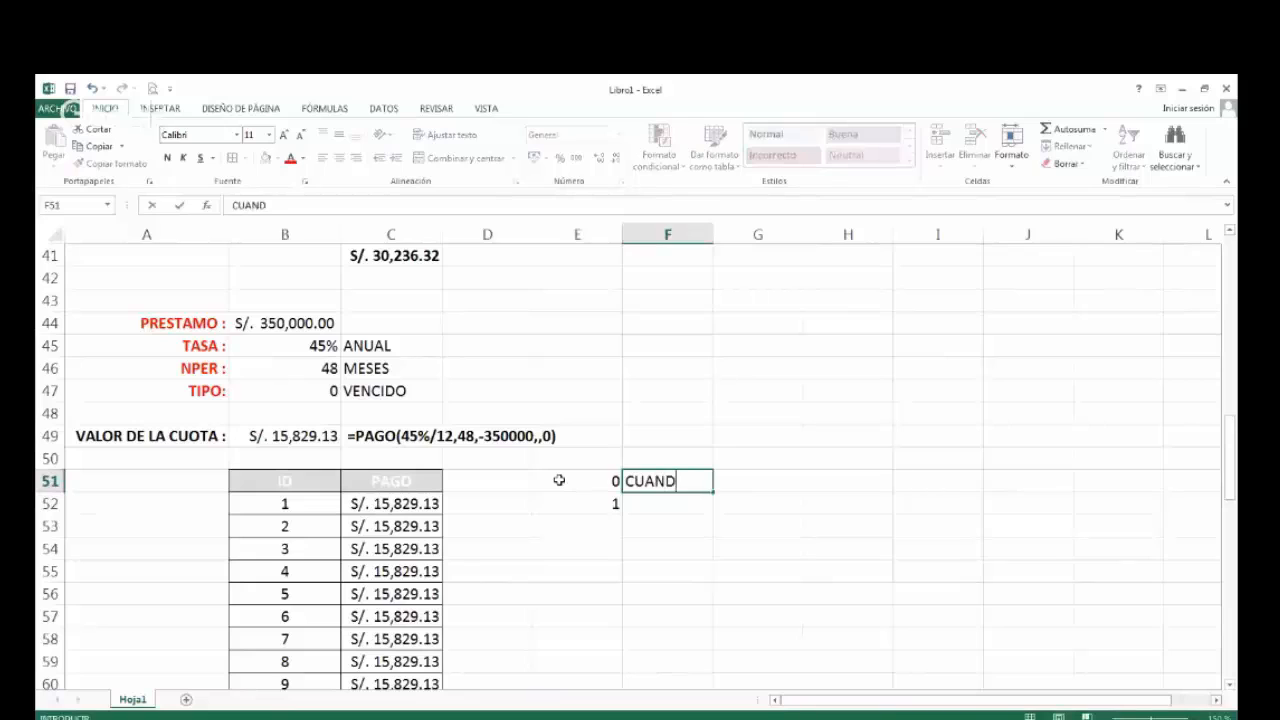
text(O EL PA)
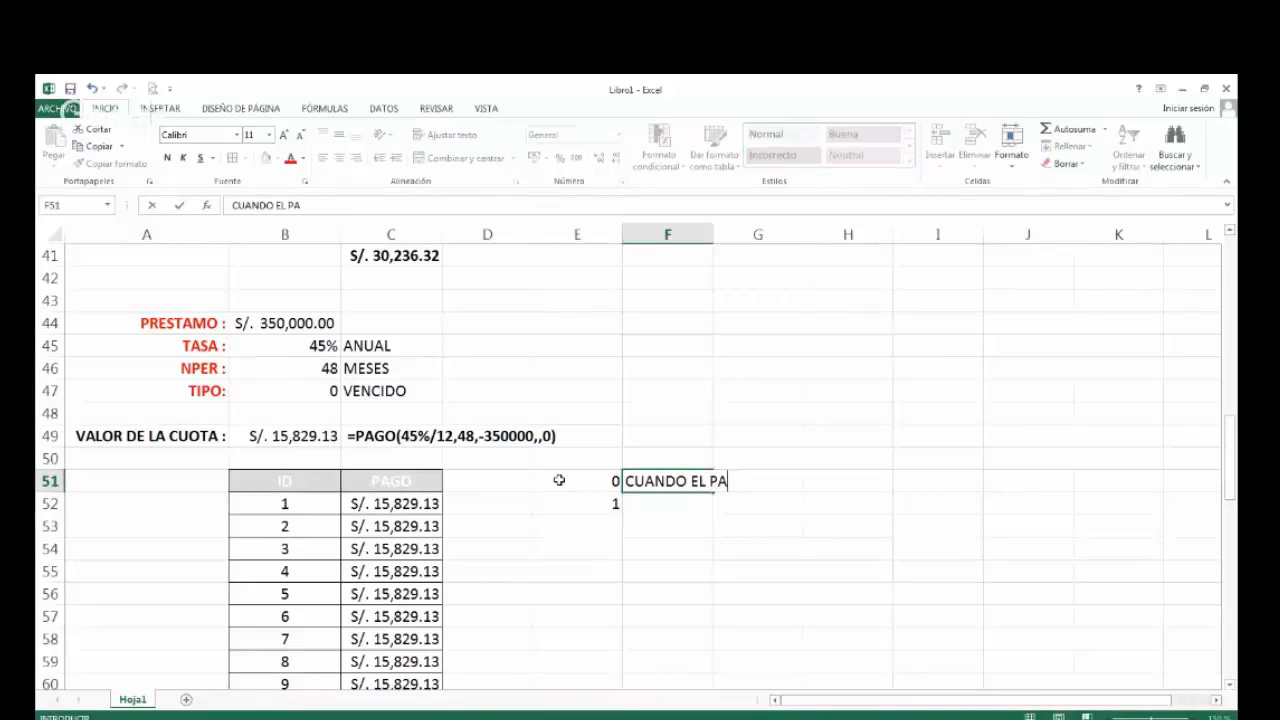
text(GO SE REAL)
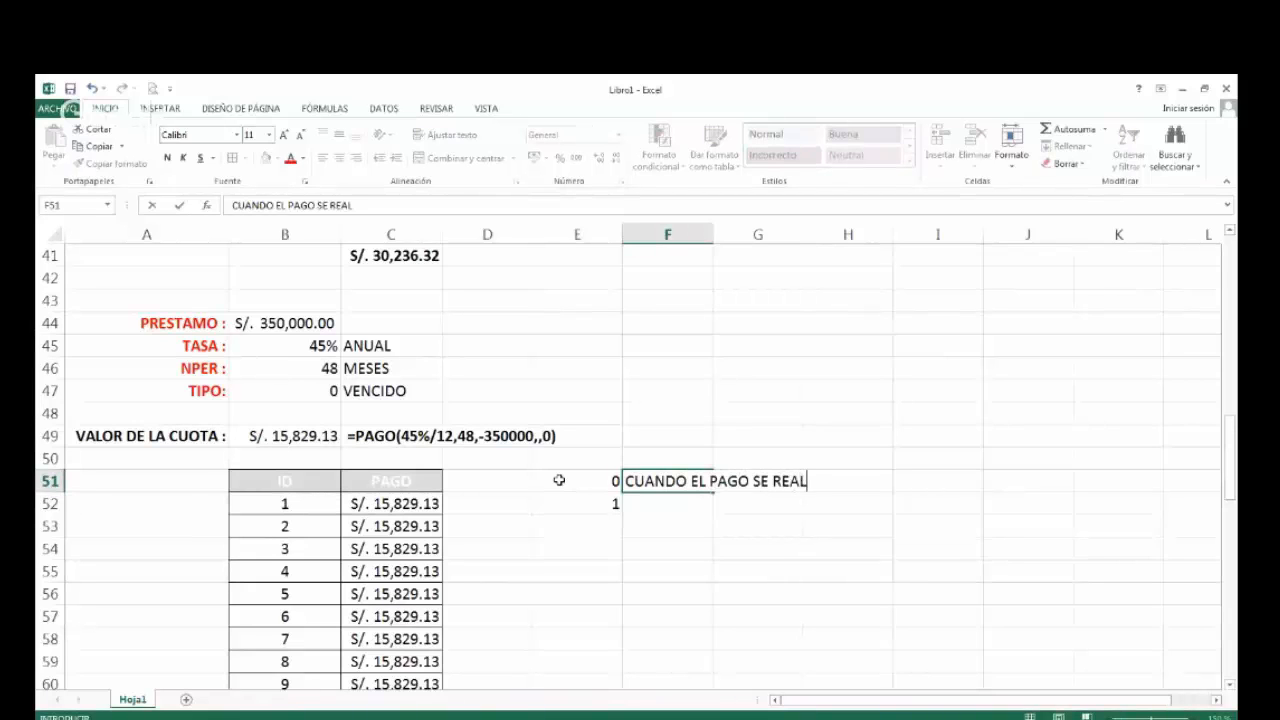
text(IZA A FIN)
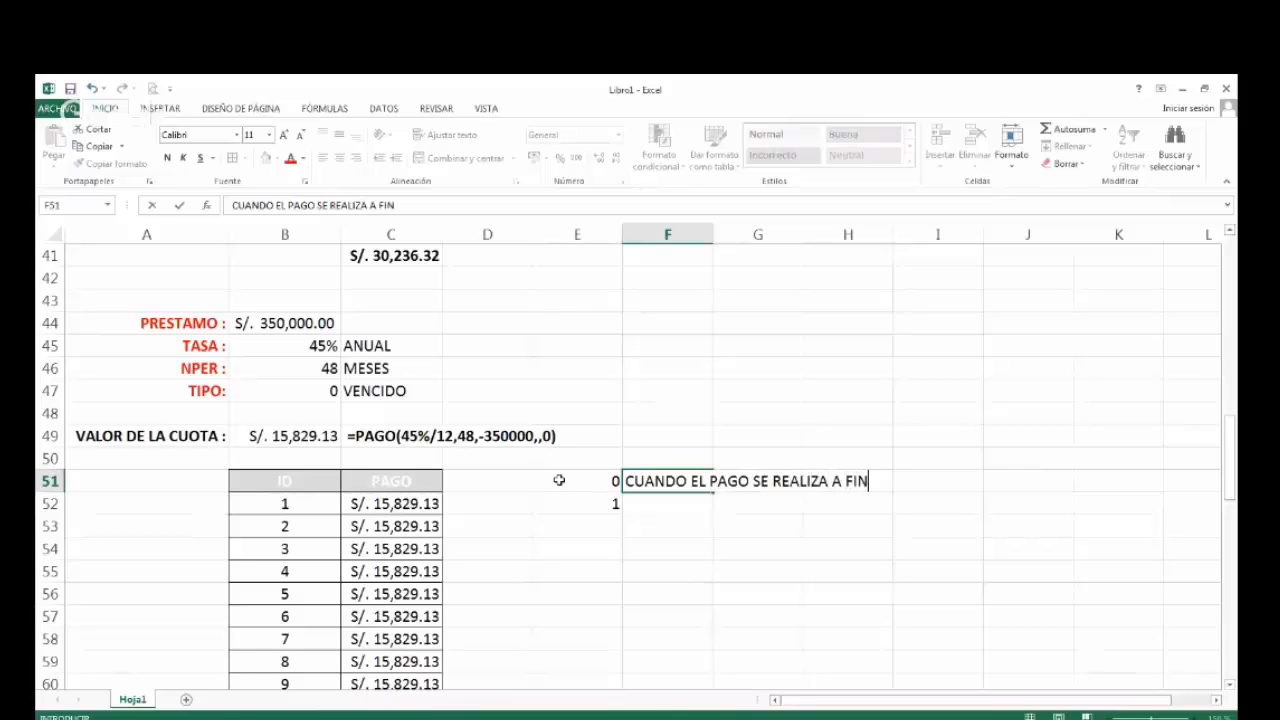
text( DE MES)
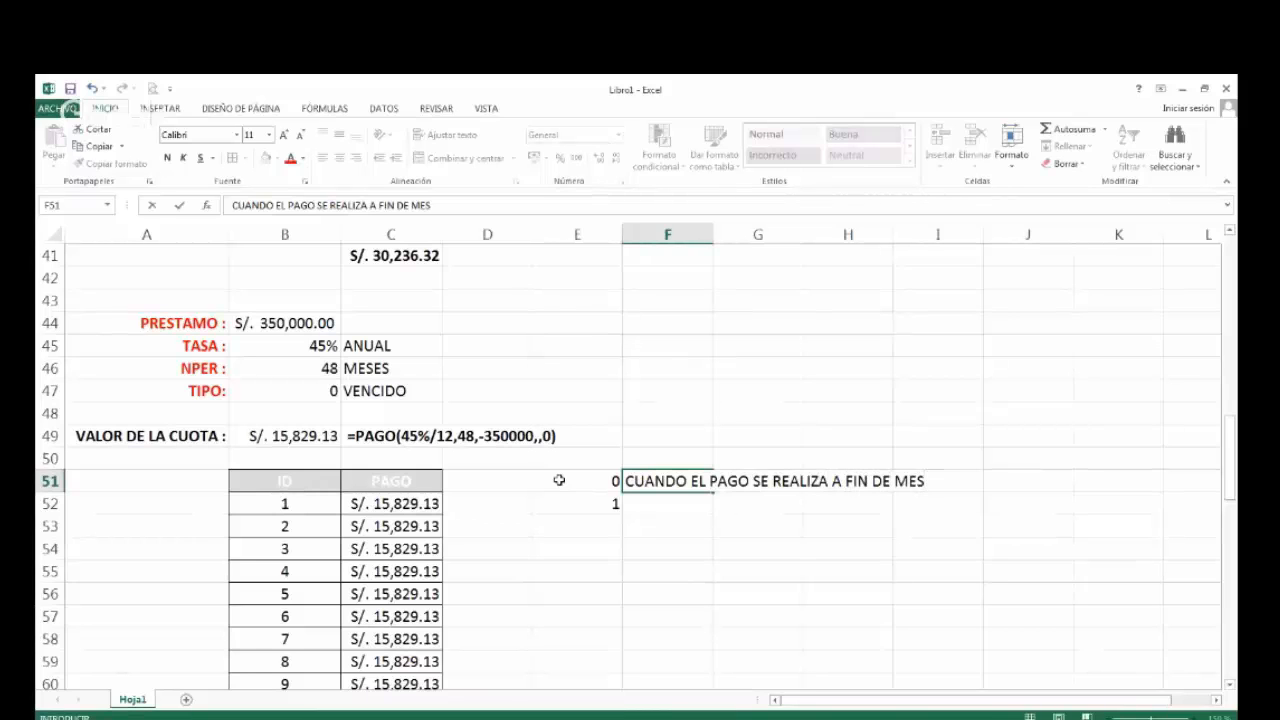
key(Return)
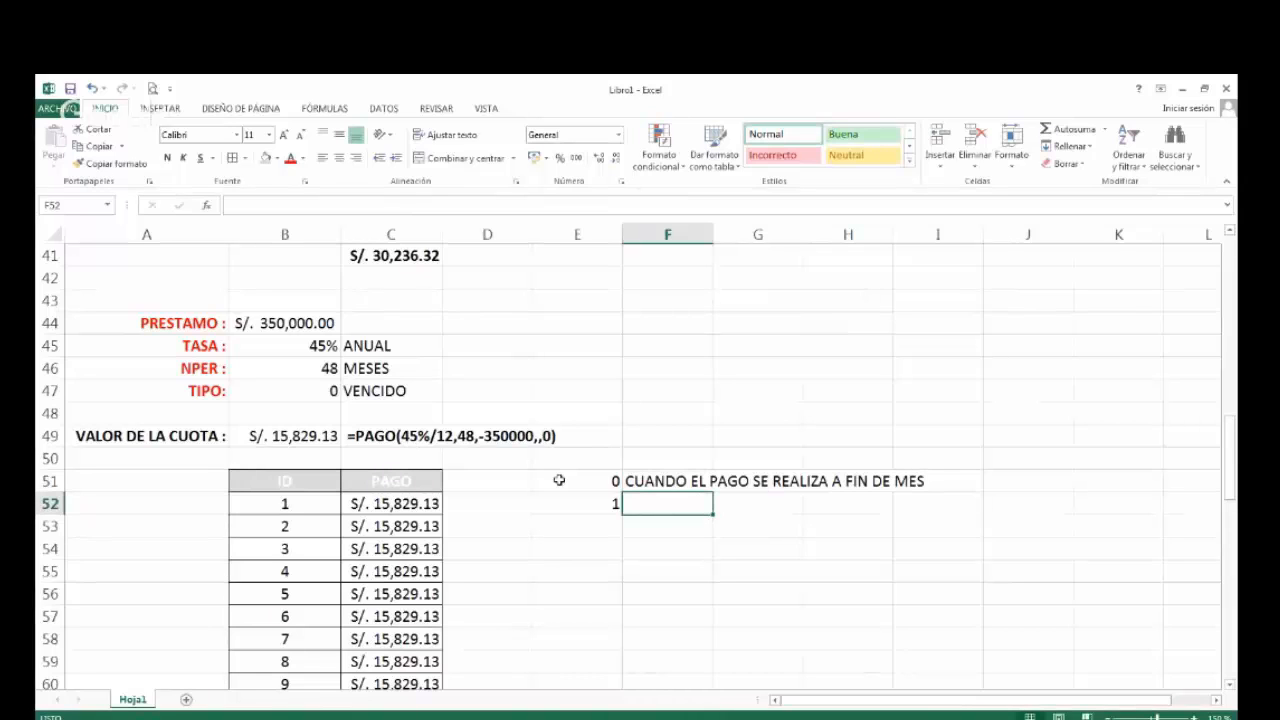
Describe type 1 in F52 with the text "CUANDO EL PAGO SE REALIZA A INICIO DE MES".
text(CUANDO EL PAGO)
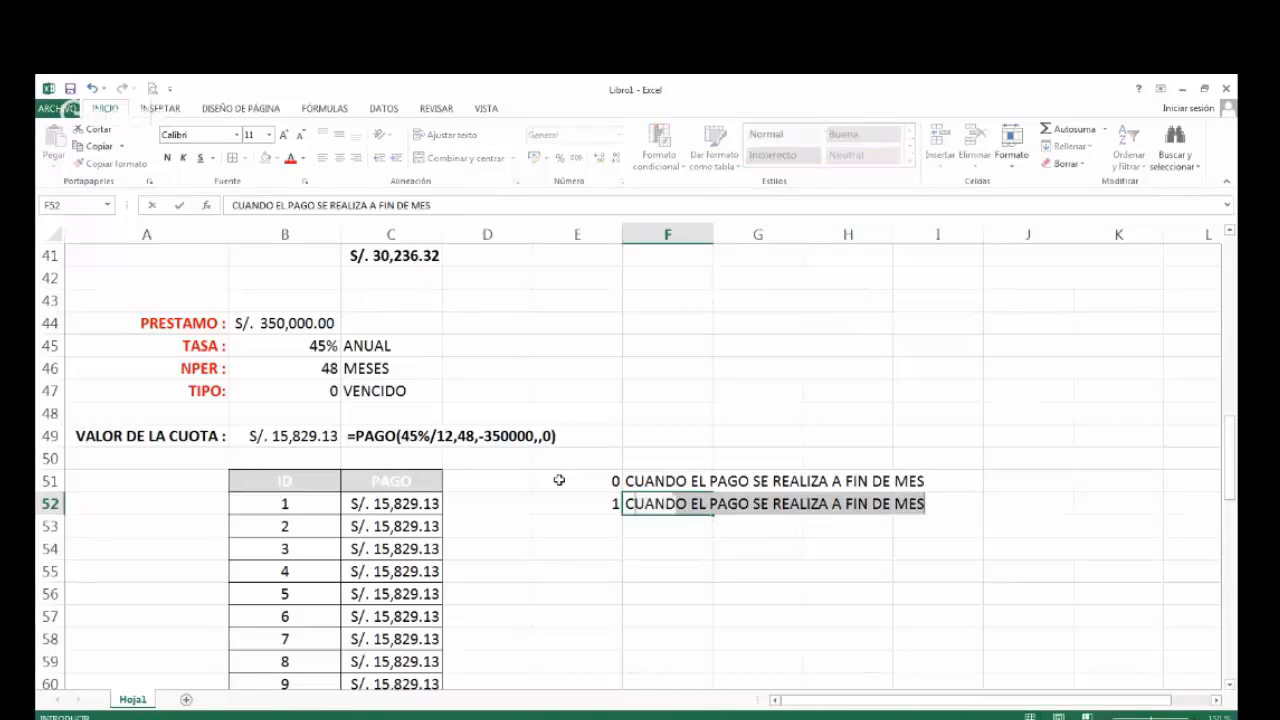
text( S)
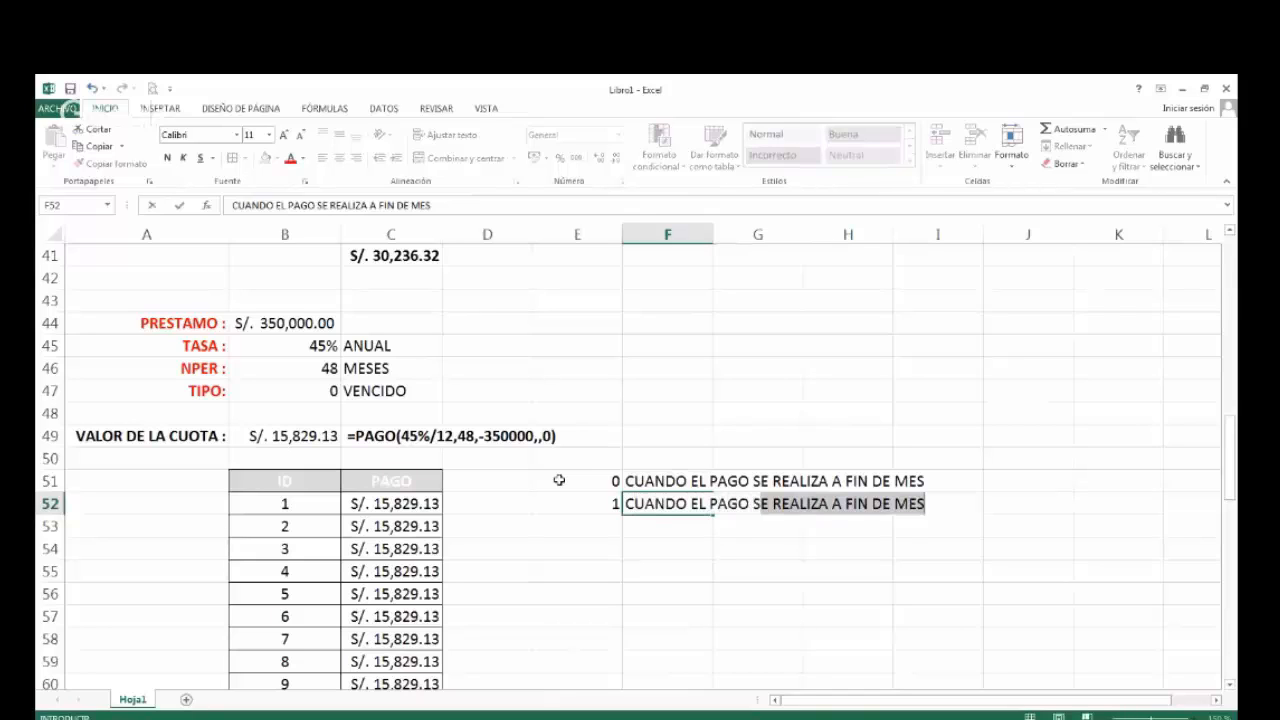
text(E REALI)
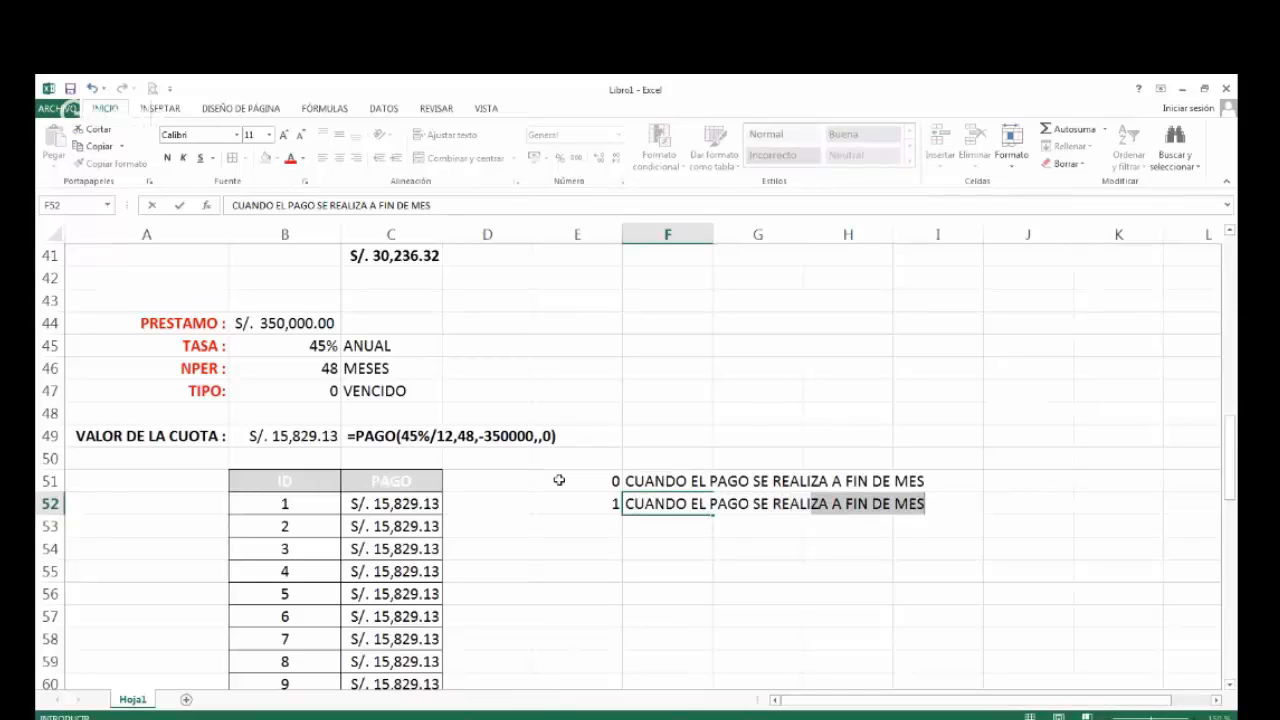
text(ZA A I)
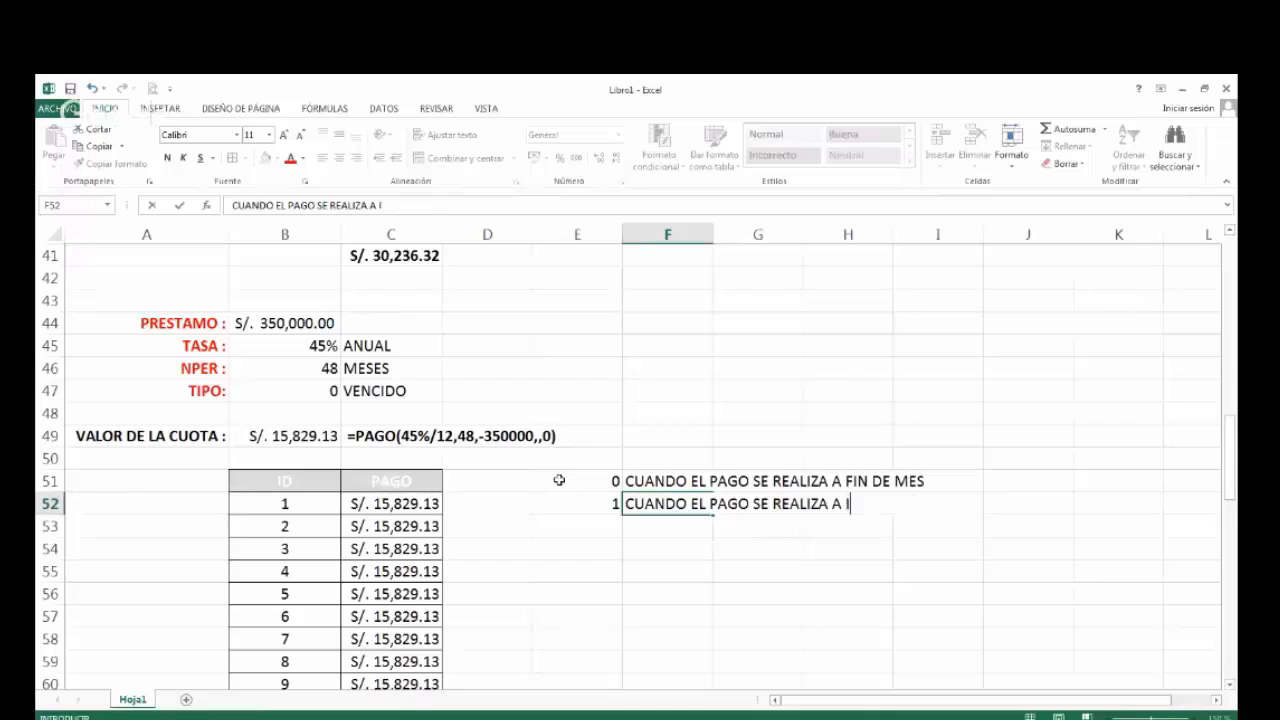
text(NICIO DE MES)
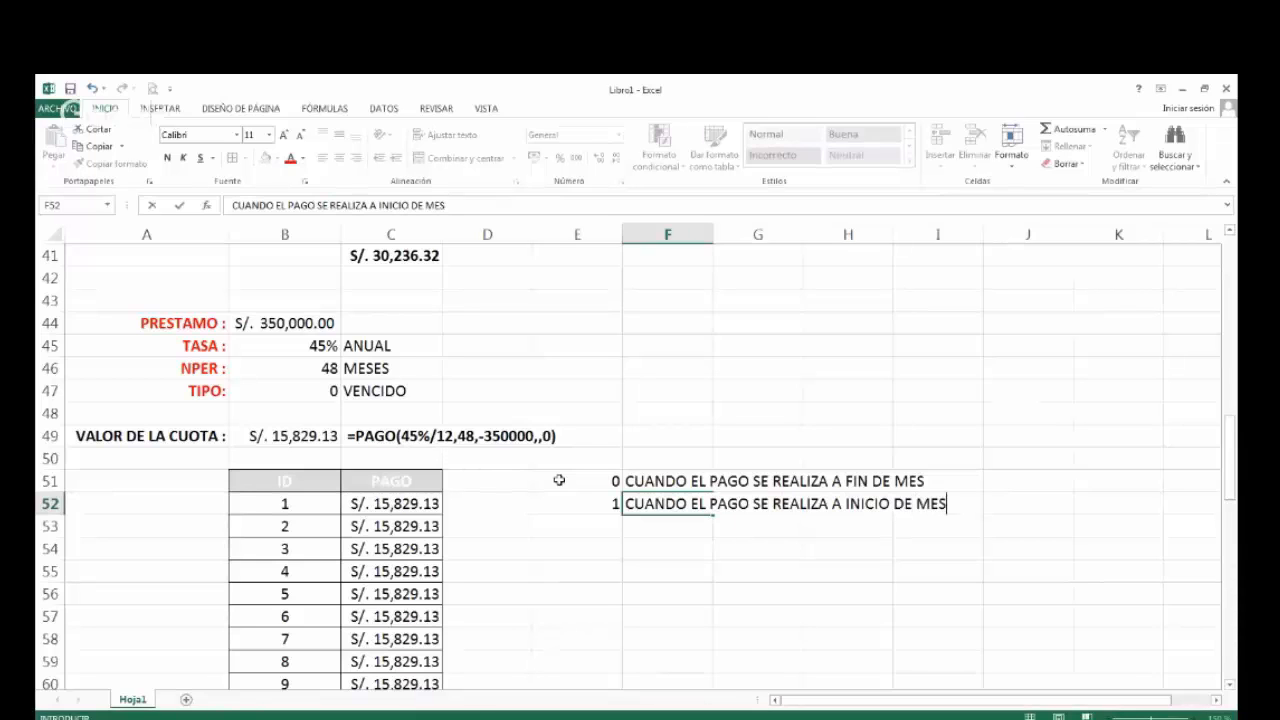
key(Return)
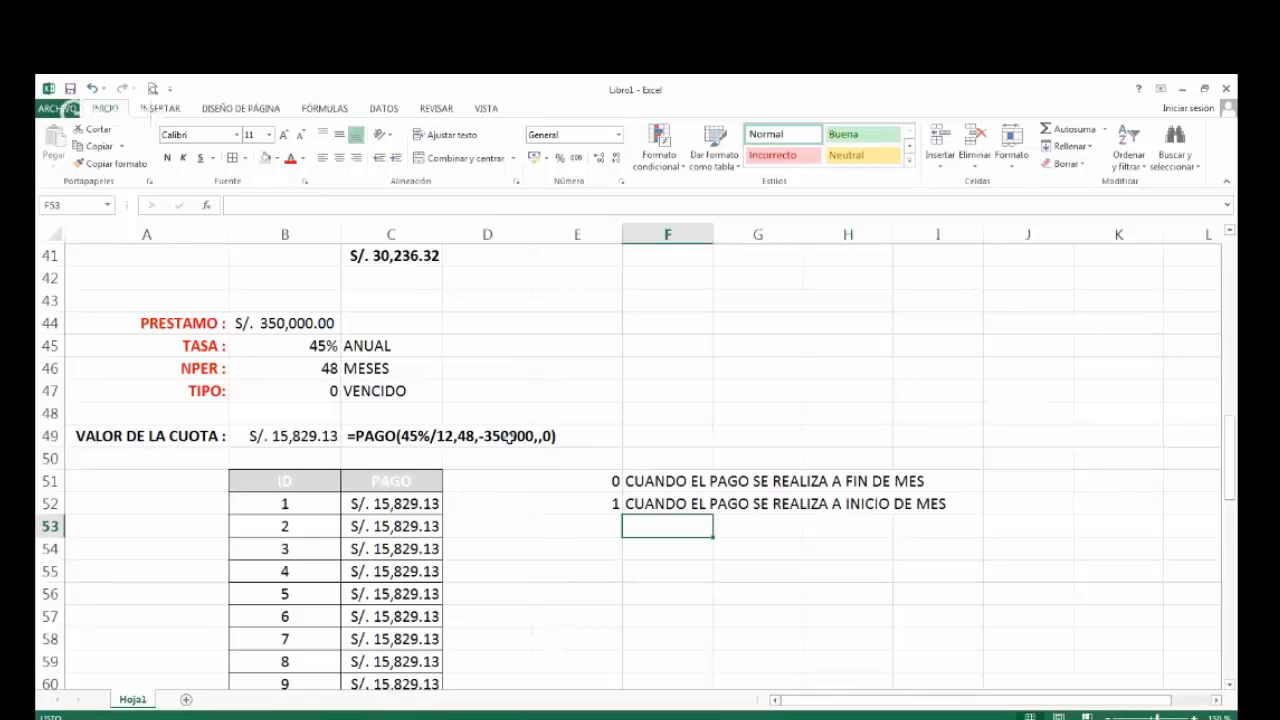
Total the PAGO column in C100 with =SUMA(C52:C99), checking the range it covers, and widen column C to fit the total.
scroll(420, 563, down, 1)
scroll(418, 563, down, 6)
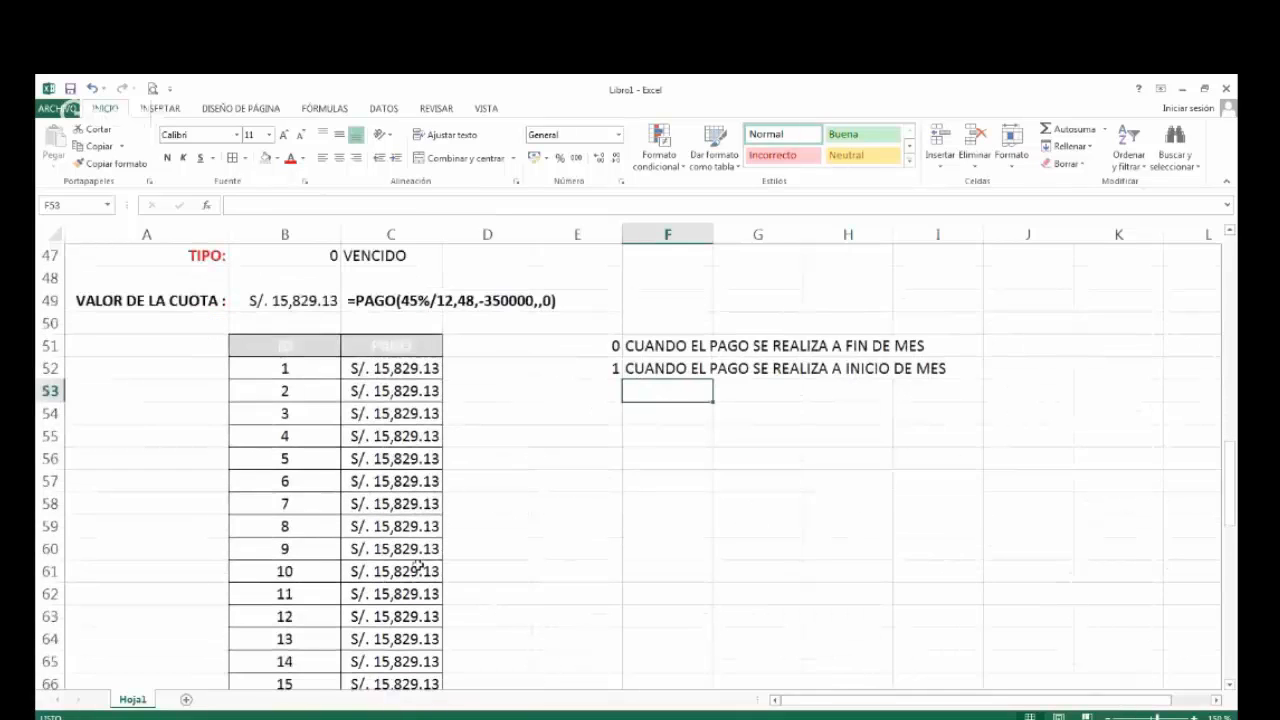
scroll(418, 565, down, 7)
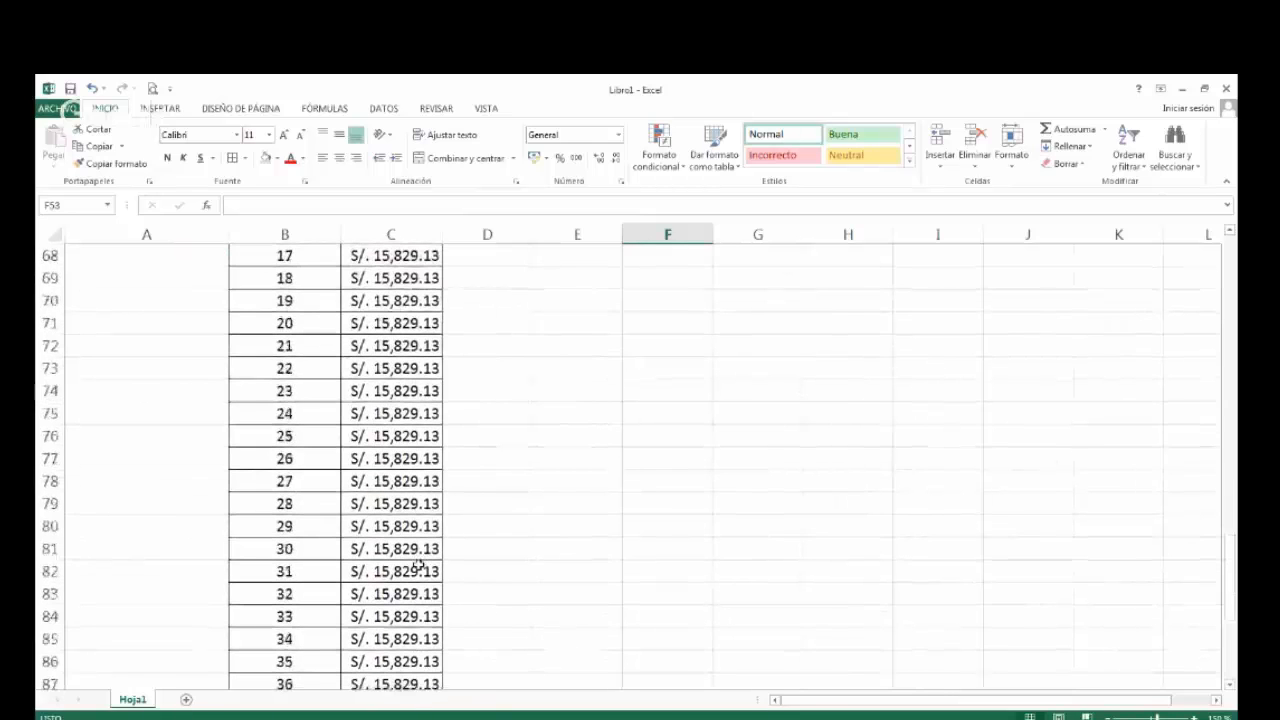
scroll(418, 565, down, 1)
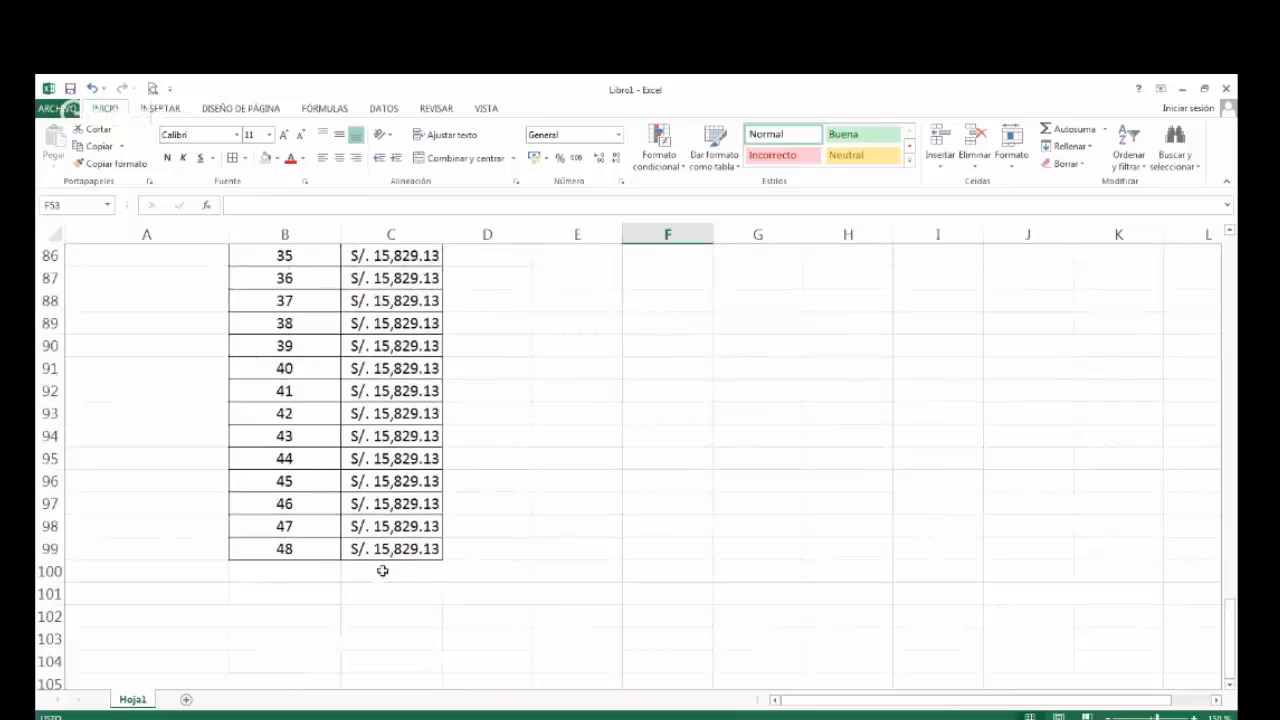
click(382, 570)
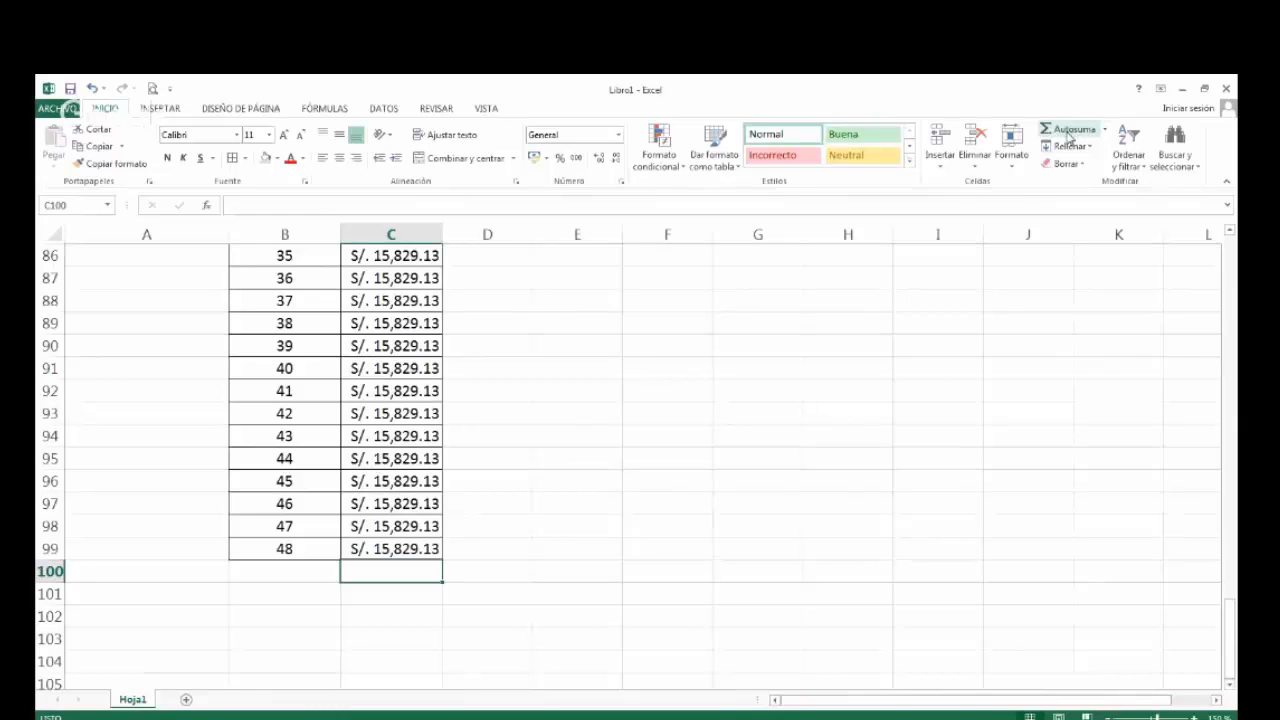
click(1068, 138)
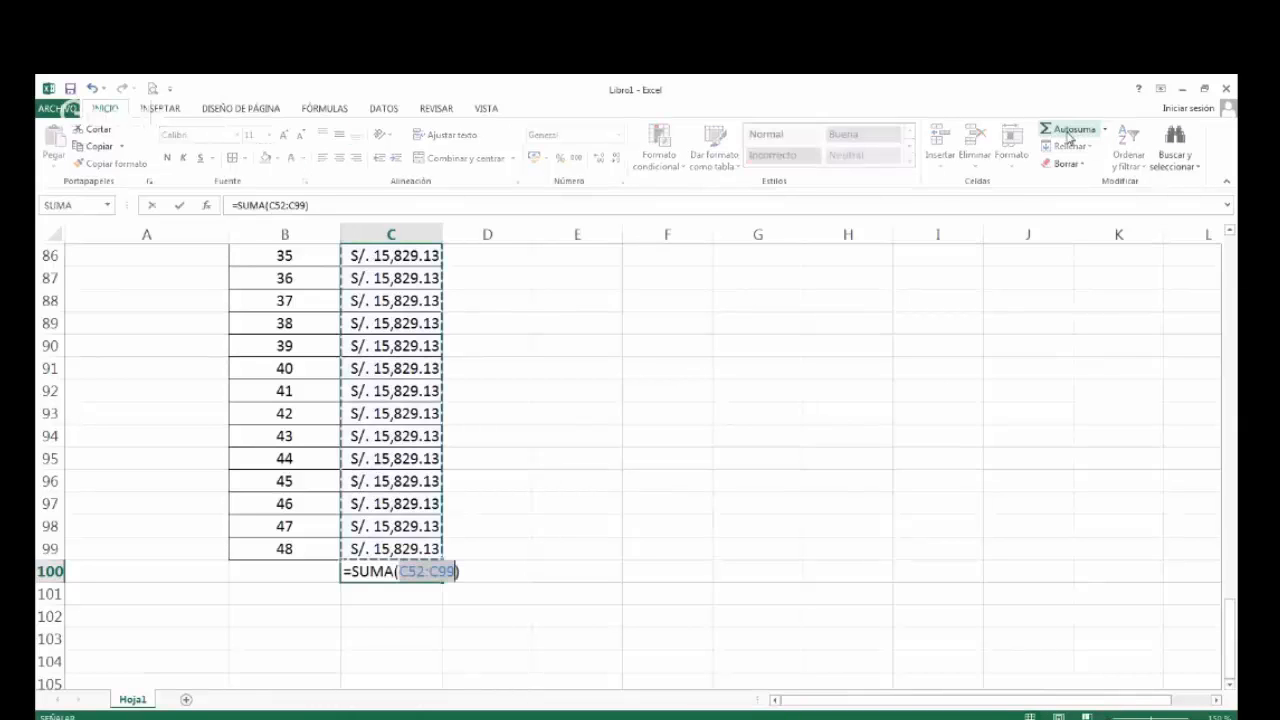
scroll(538, 562, up, 9)
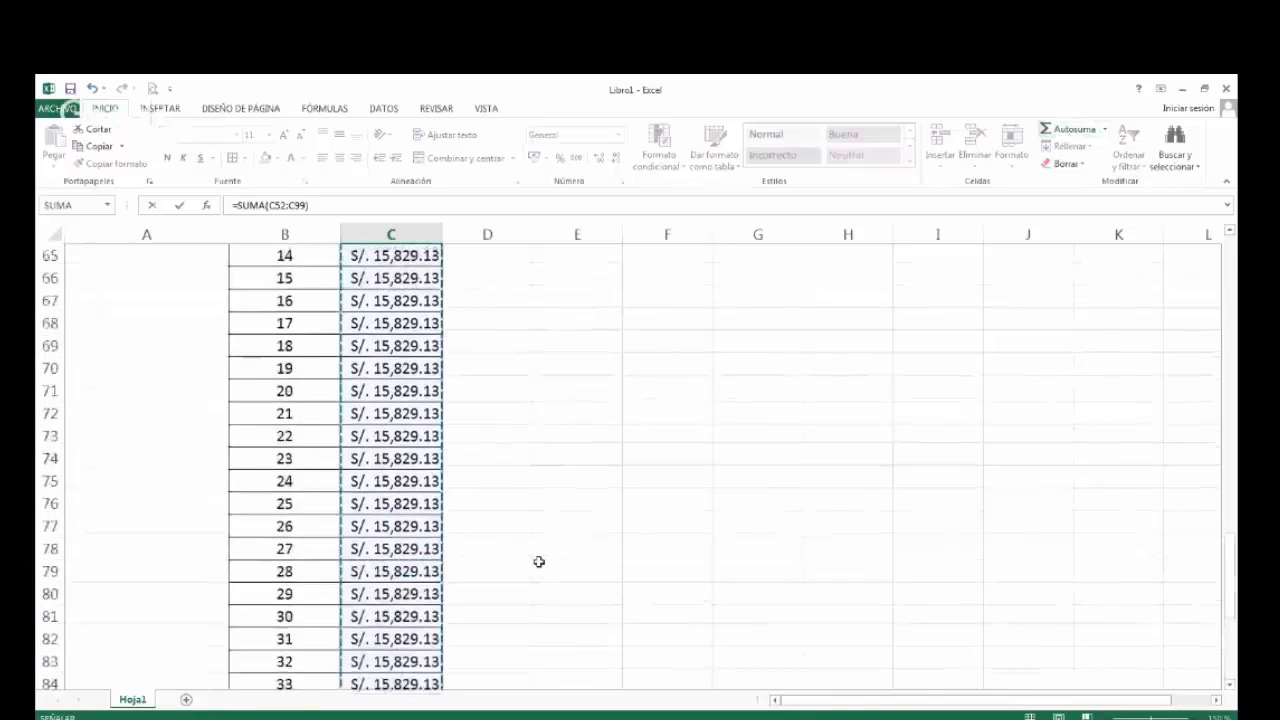
scroll(538, 562, up, 4)
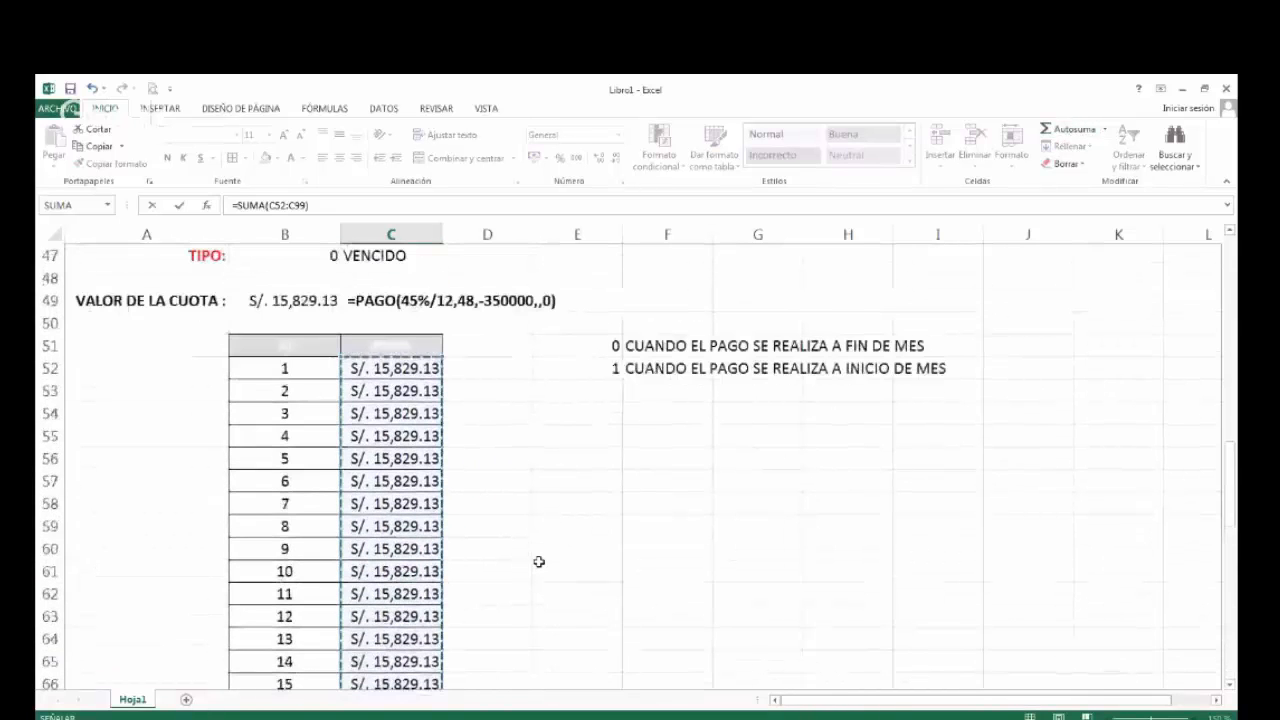
scroll(538, 562, down, 1)
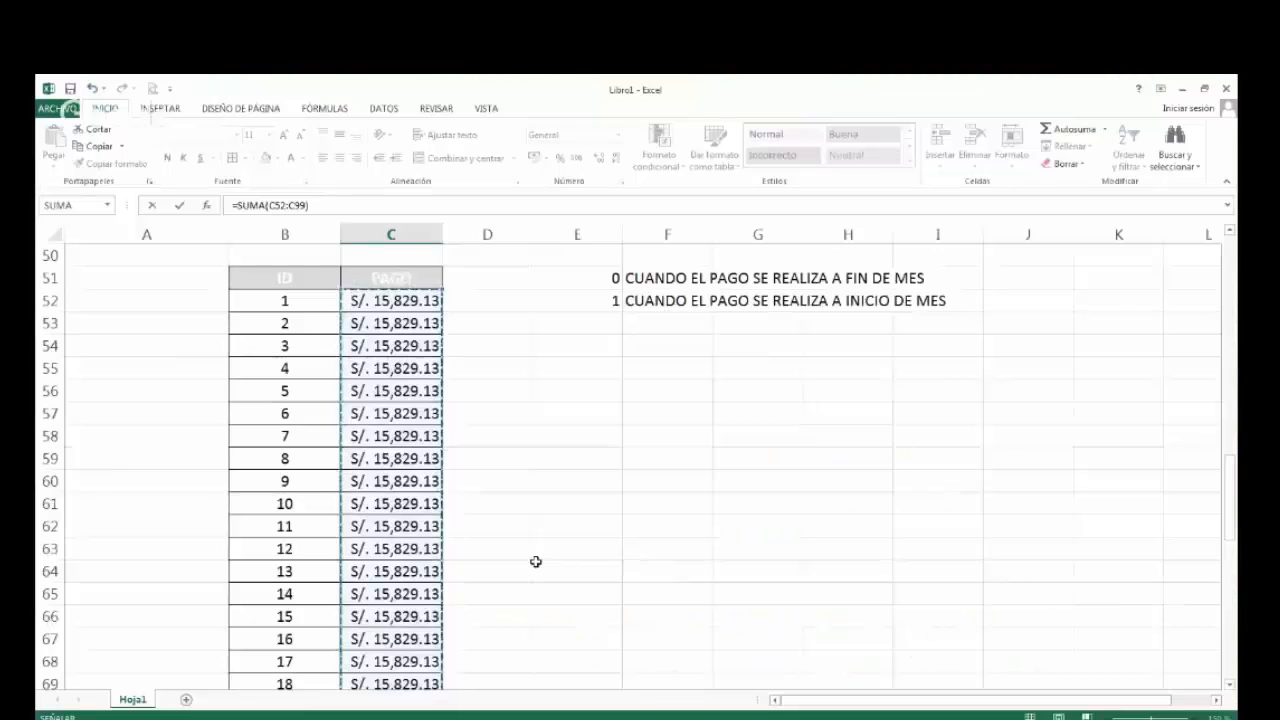
scroll(536, 562, down, 4)
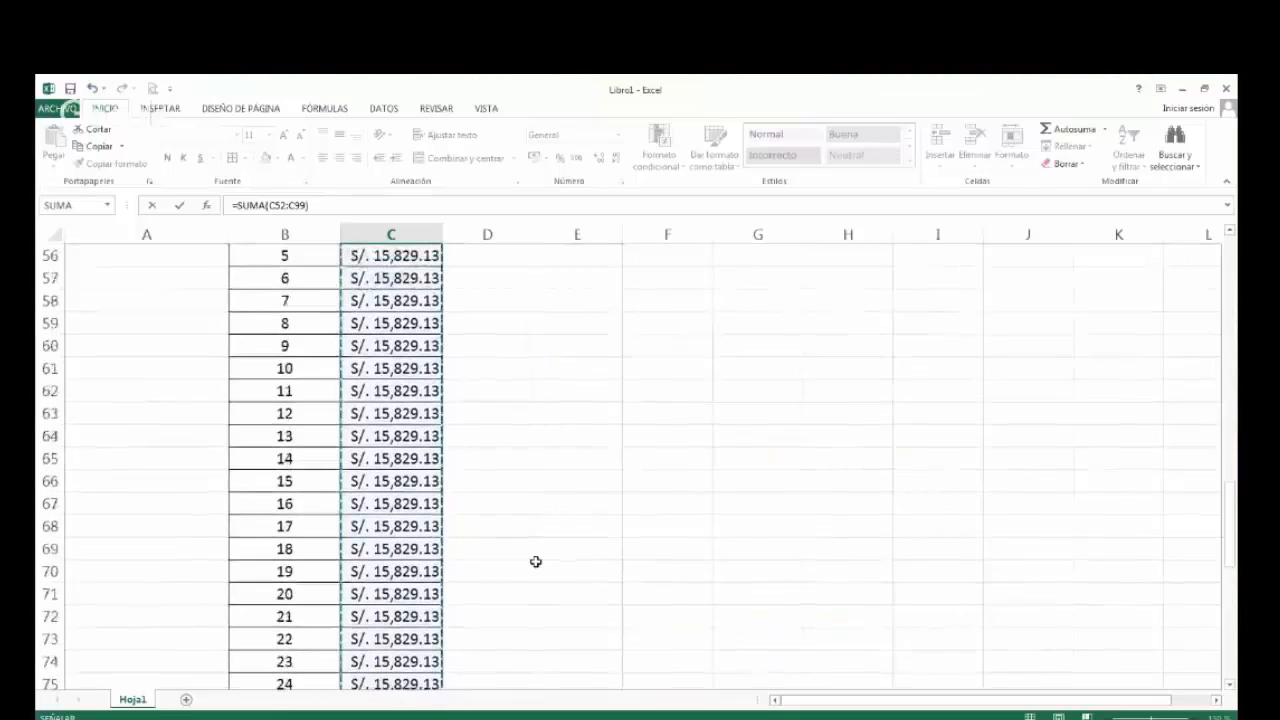
scroll(536, 562, down, 9)
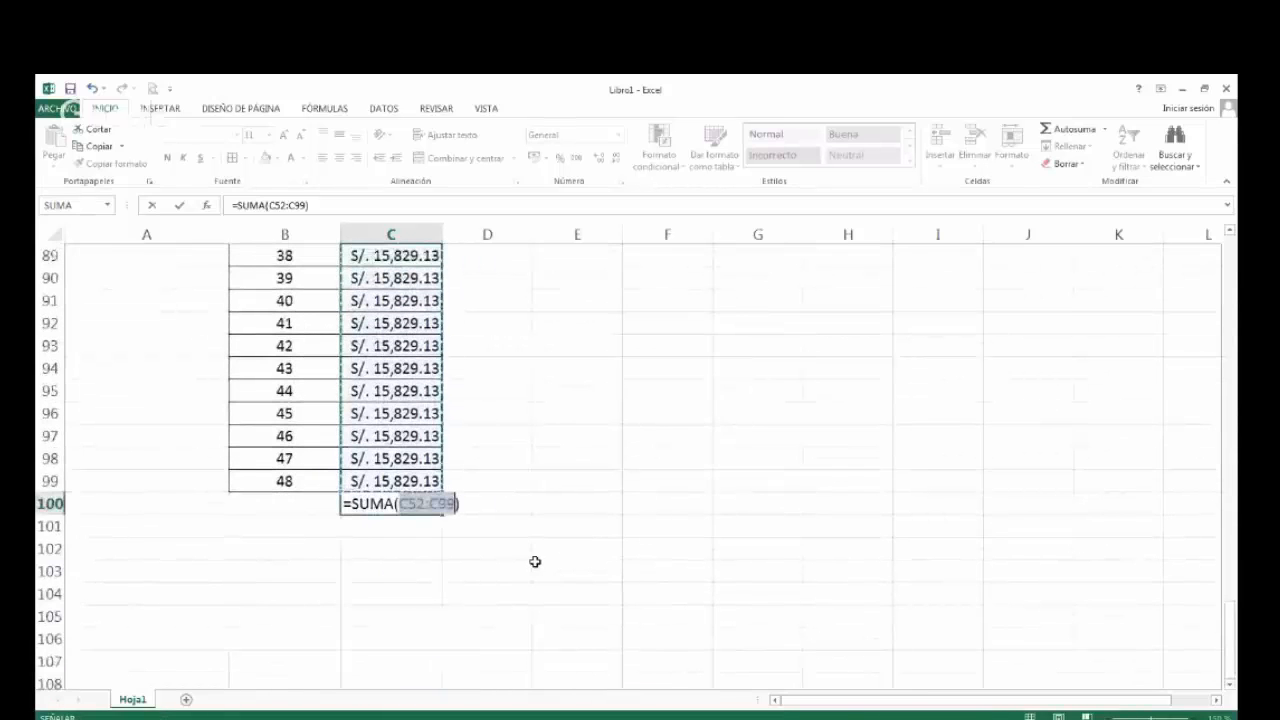
key(Return)
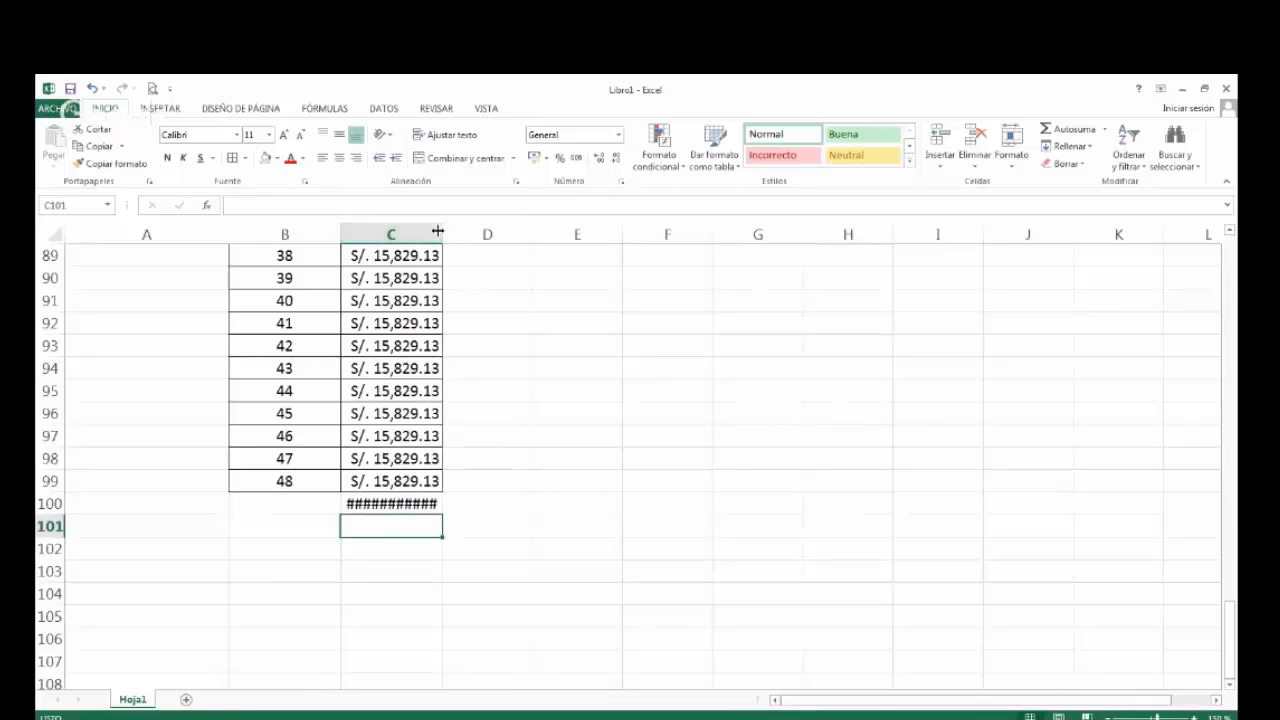
drag(443, 233, 470, 233)
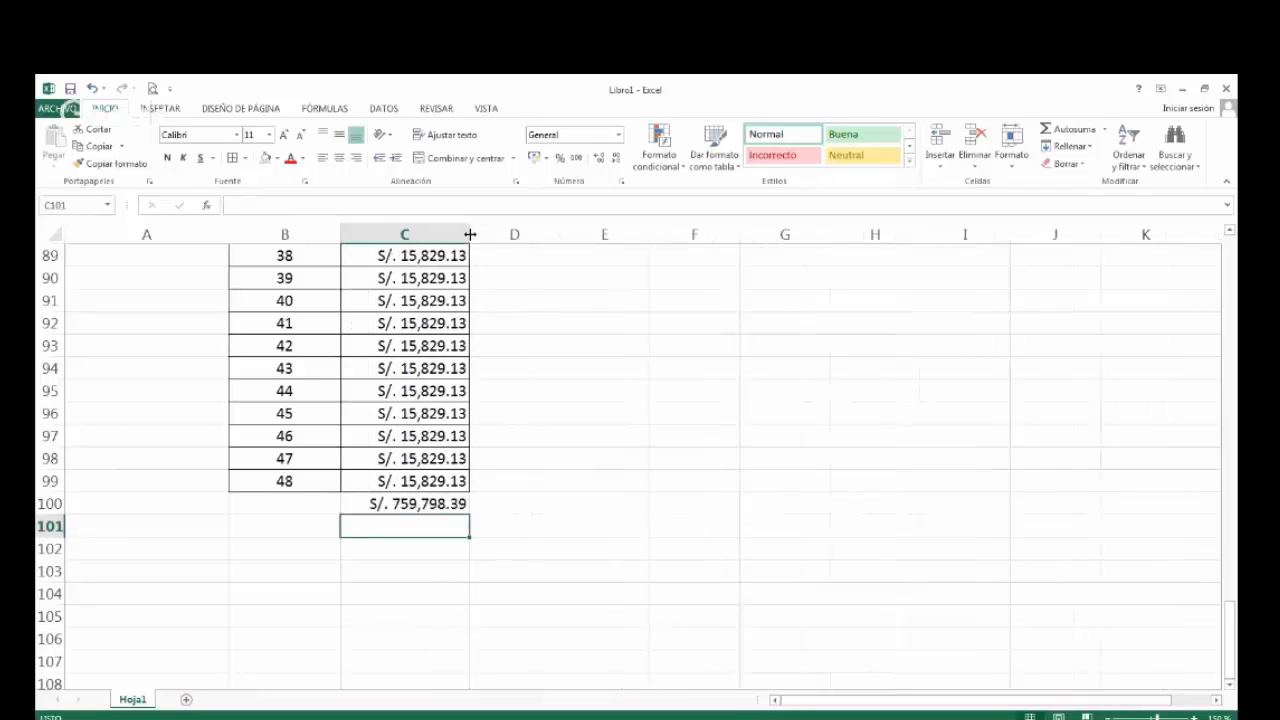
Compare the total in C100 with the second loan's data above the table, and fill that cell with light grey.
click(400, 504)
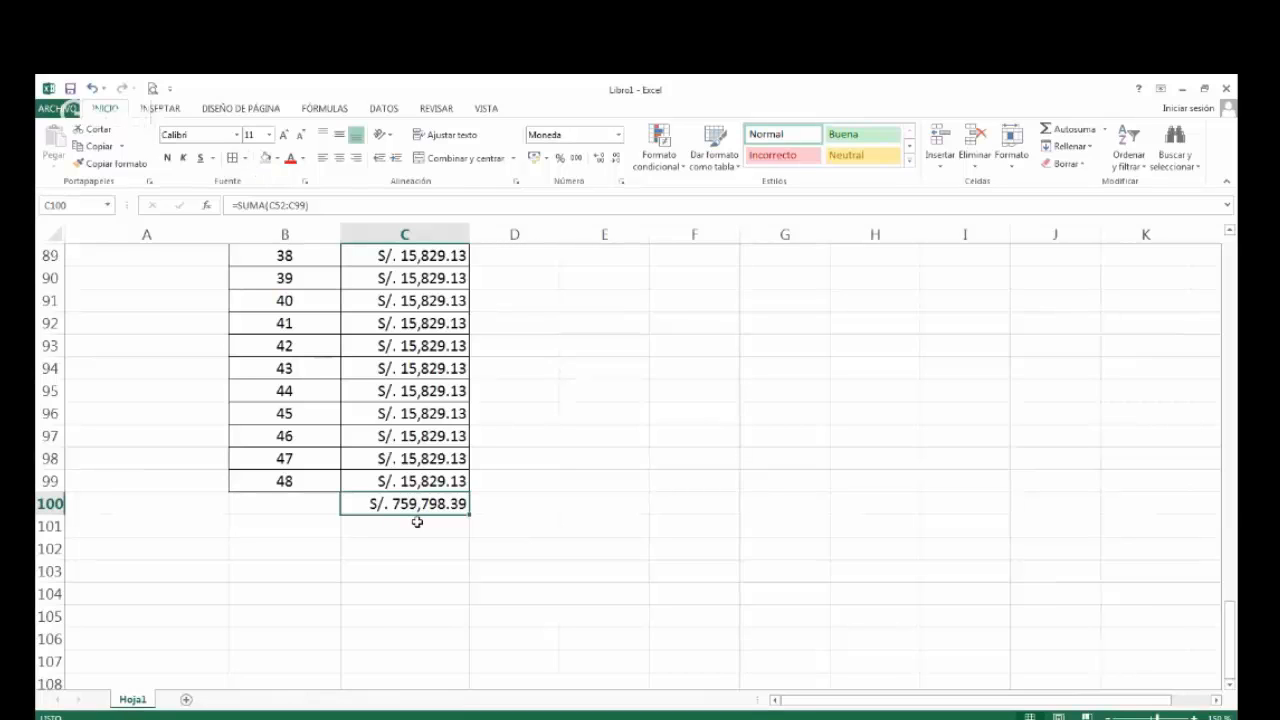
scroll(417, 522, up, 5)
scroll(417, 522, up, 14)
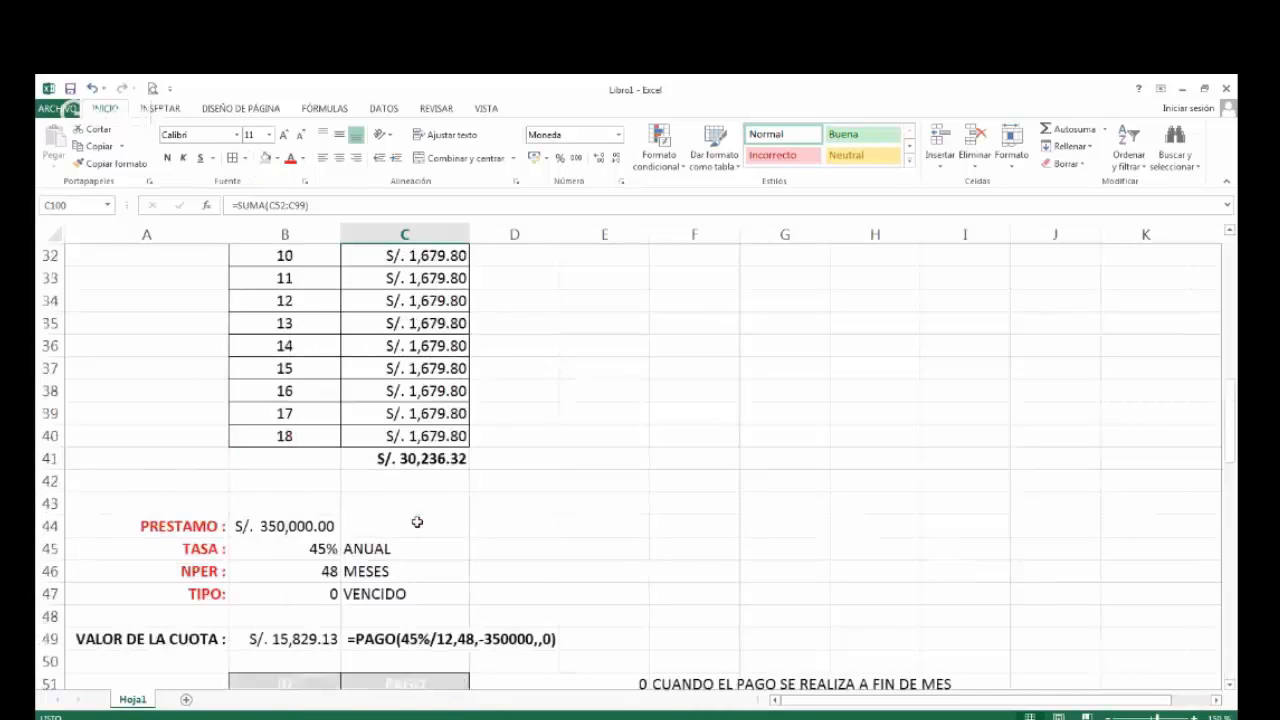
scroll(417, 522, down, 19)
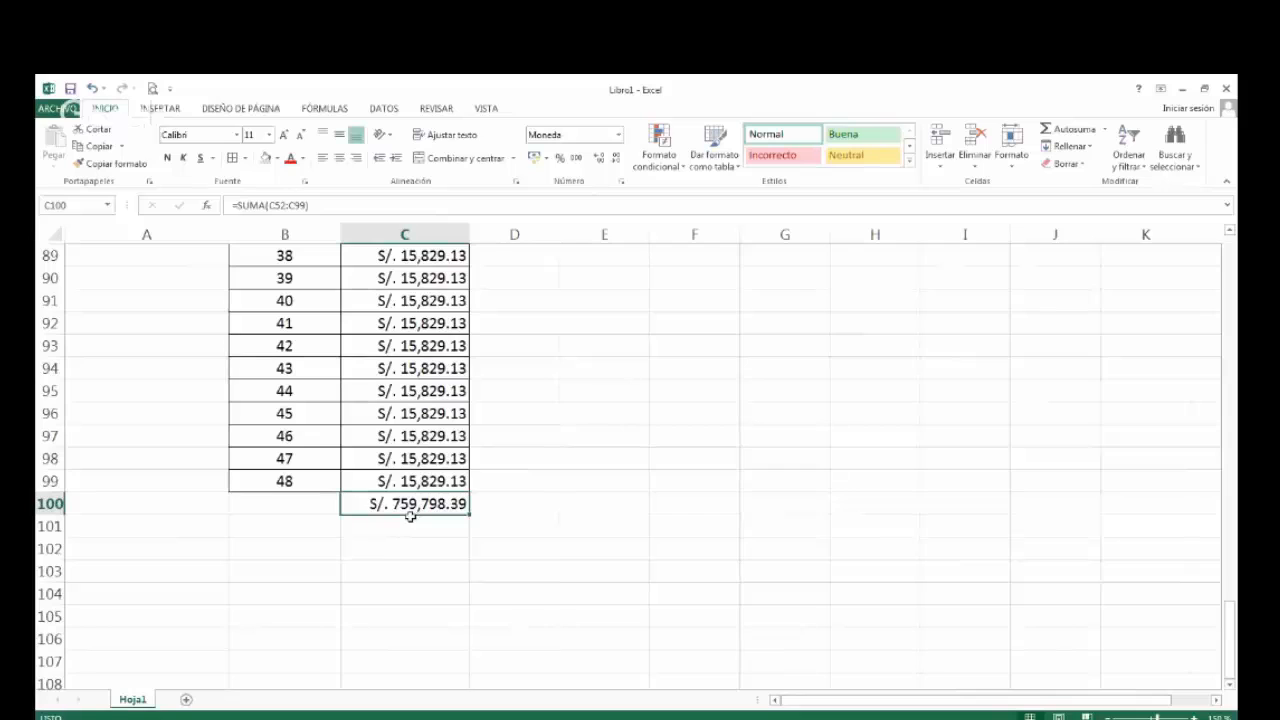
click(264, 157)
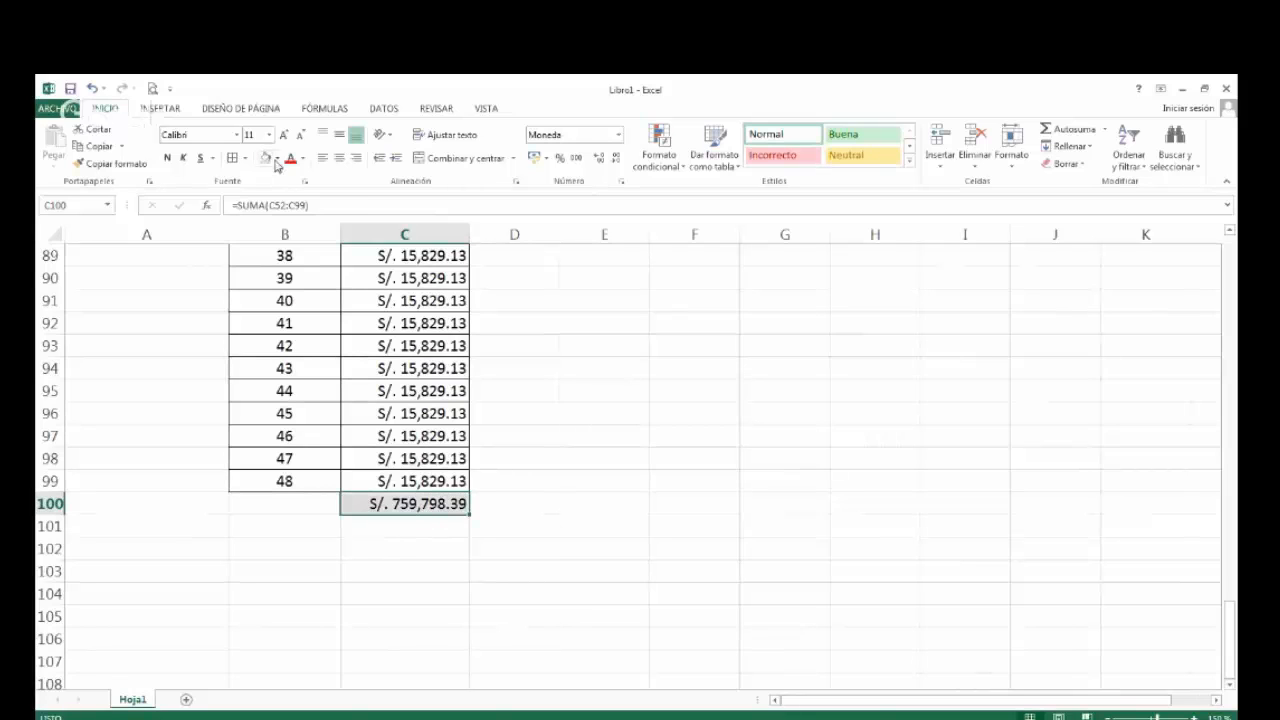
click(431, 521)
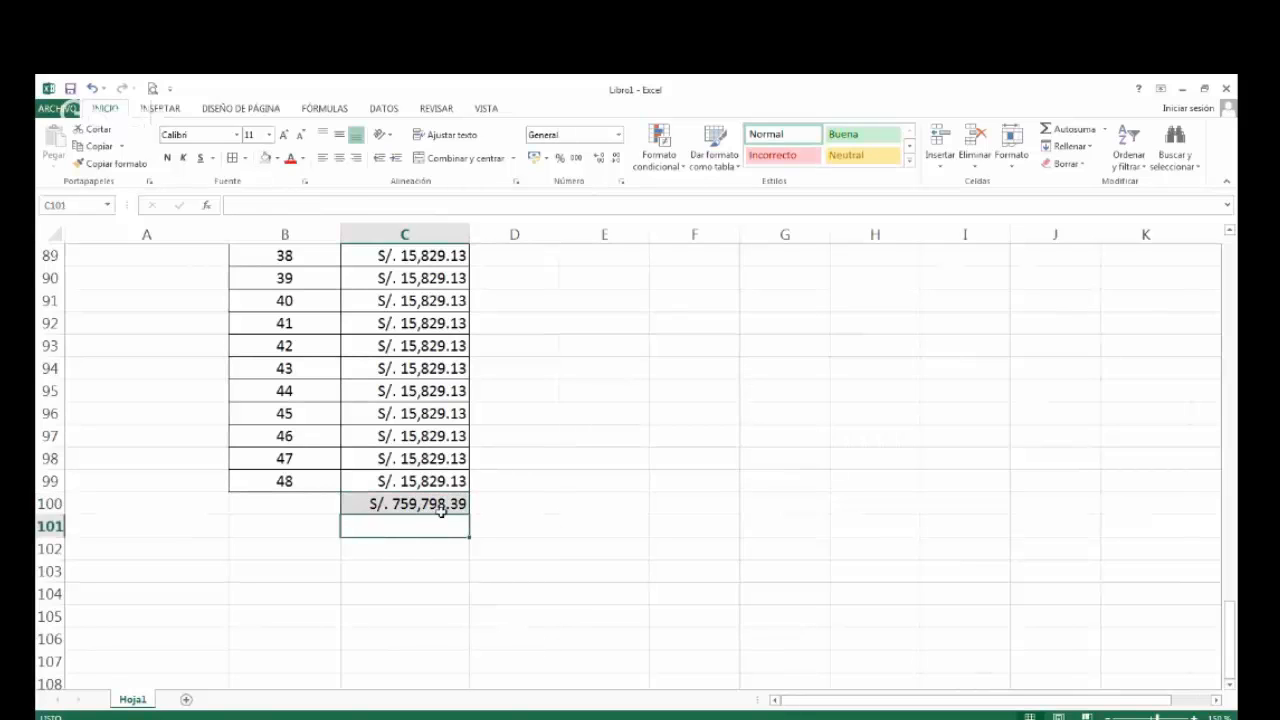
Reselect the total in C100 and go back to the start of the sheet to review the PAGO format and first loan.
click(443, 505)
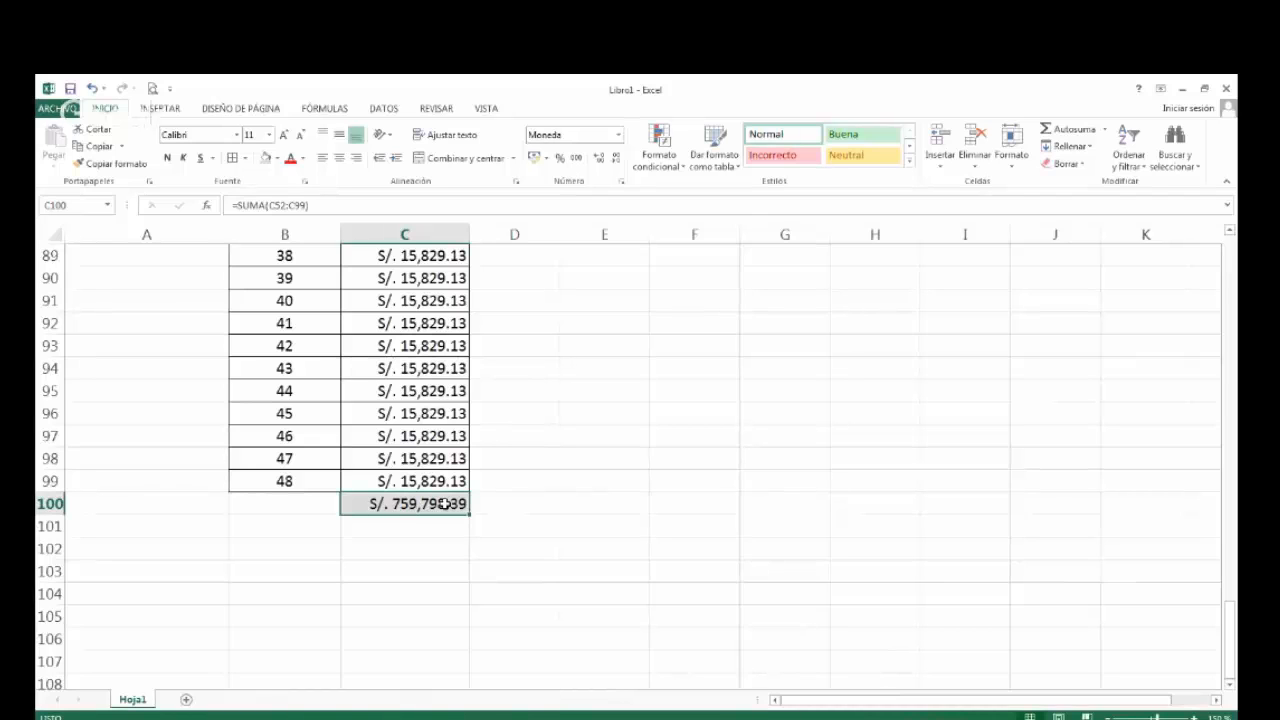
scroll(443, 637, up, 1)
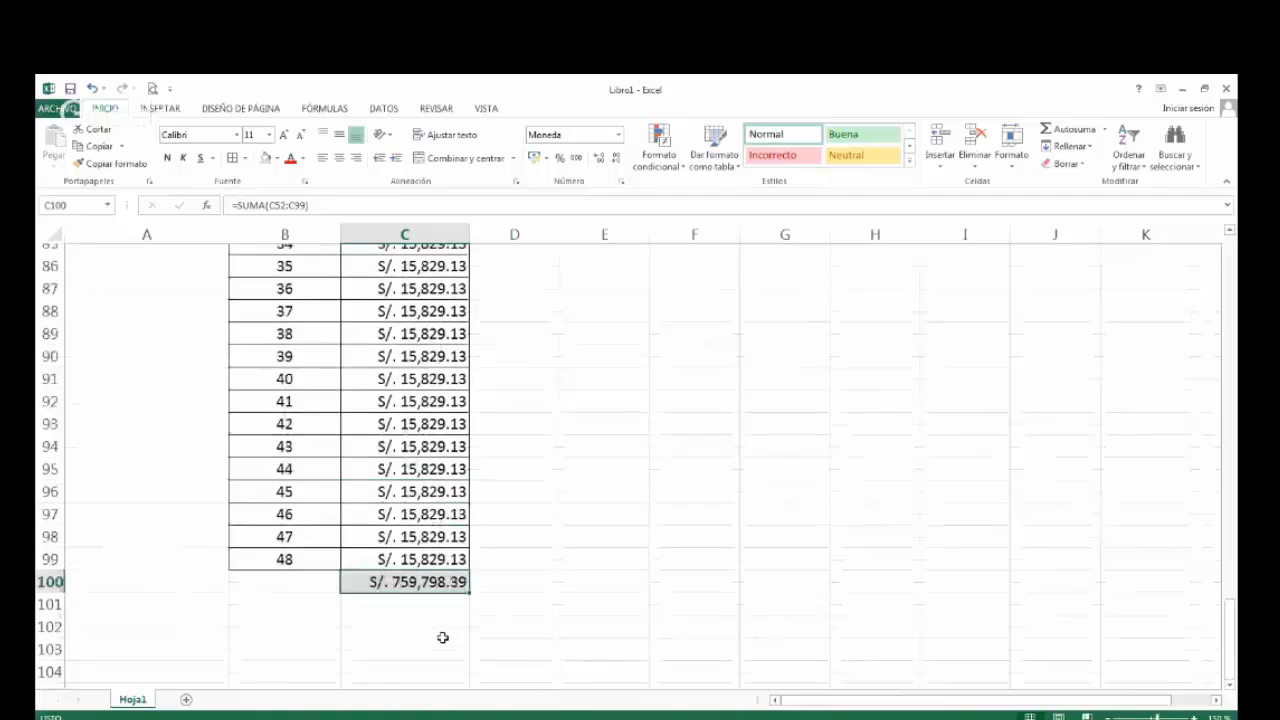
scroll(443, 637, up, 20)
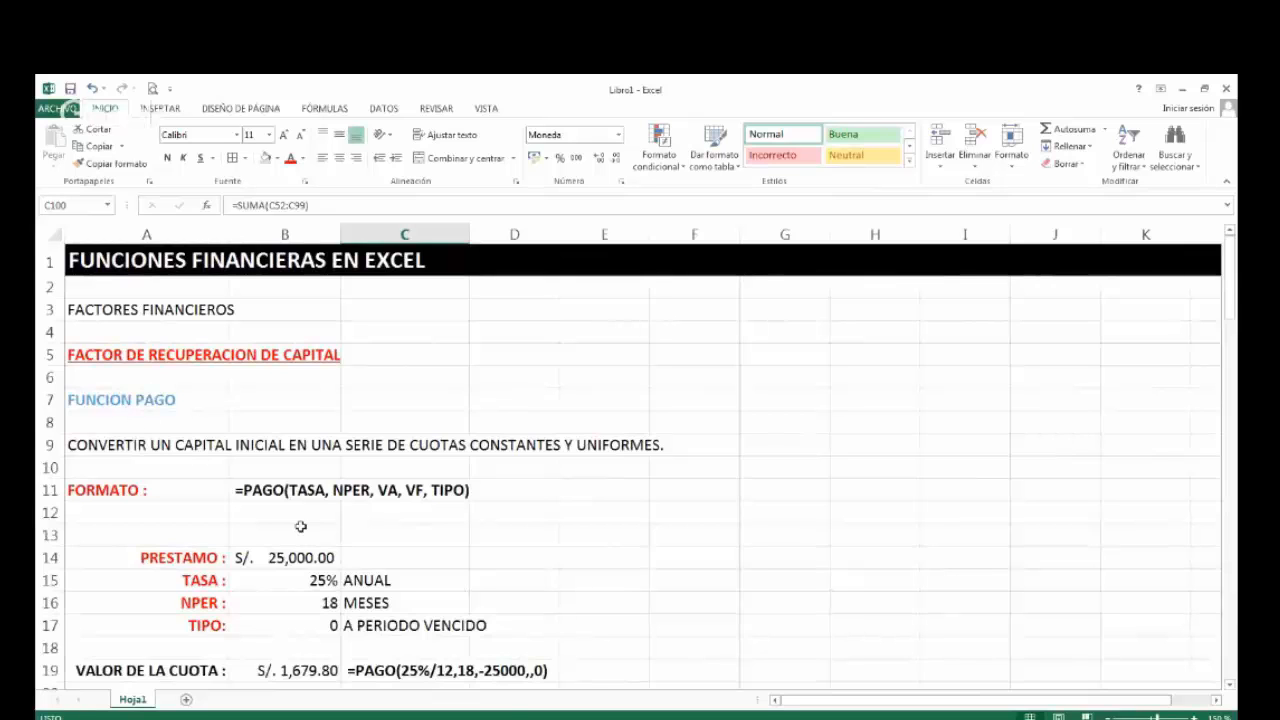
Review the first loan's payment table and the second loan's installments, and return to the start of the sheet.
scroll(290, 612, down, 1)
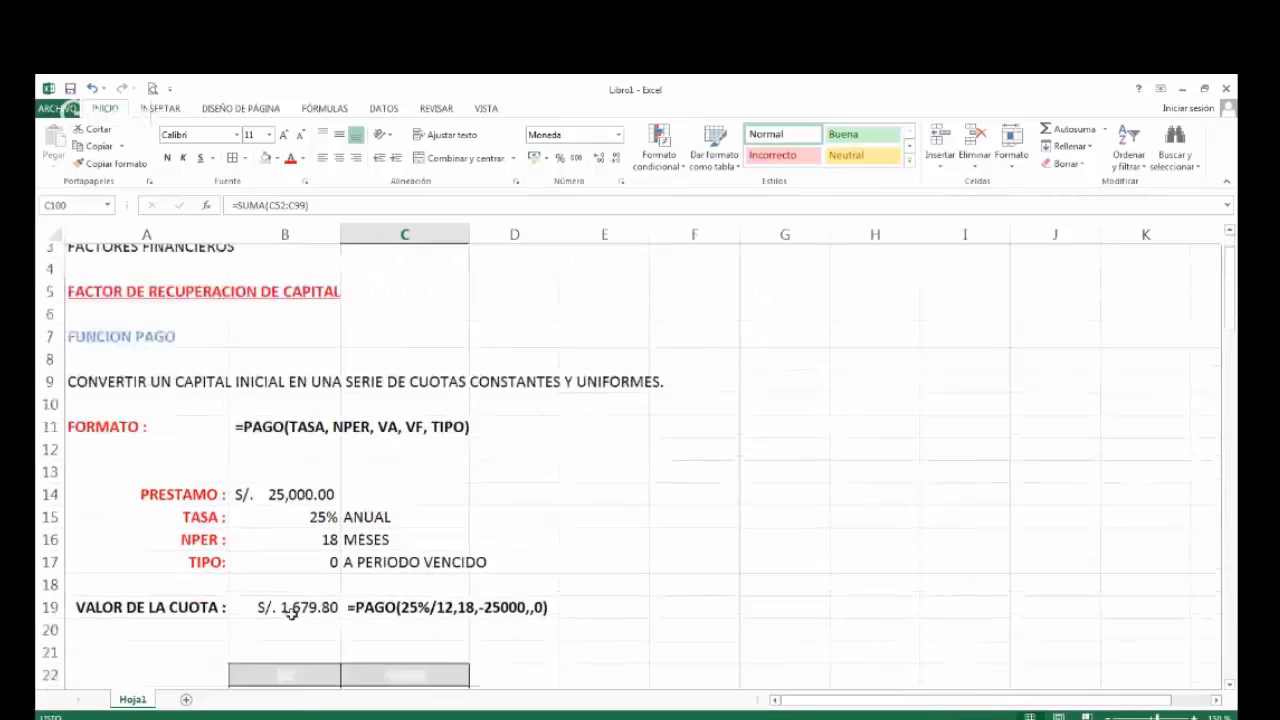
scroll(290, 613, down, 2)
scroll(409, 641, down, 5)
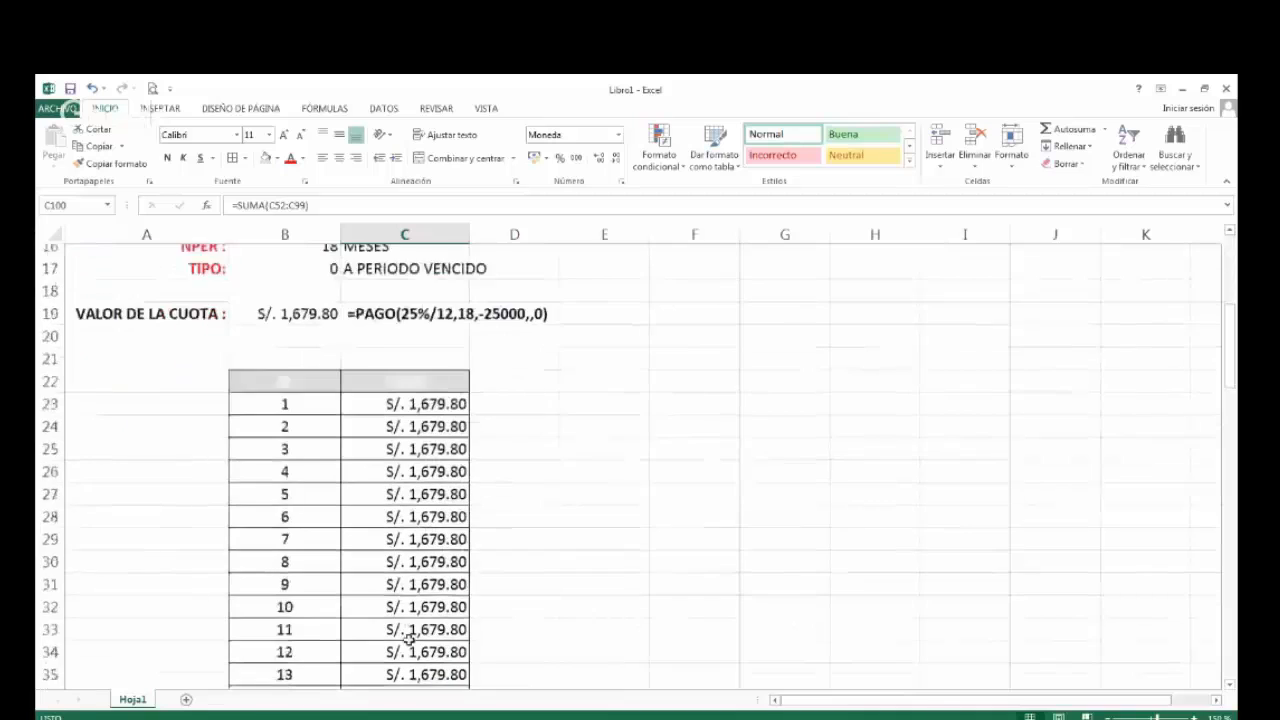
scroll(409, 641, down, 20)
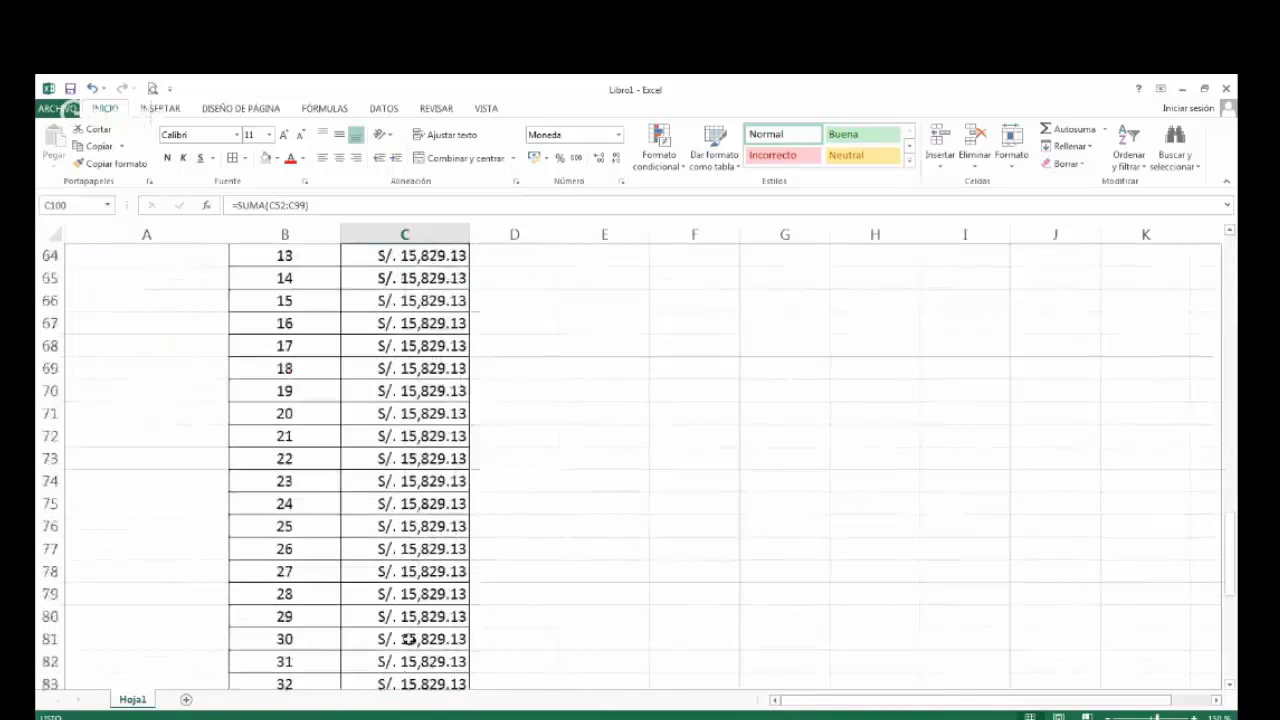
scroll(409, 639, up, 17)
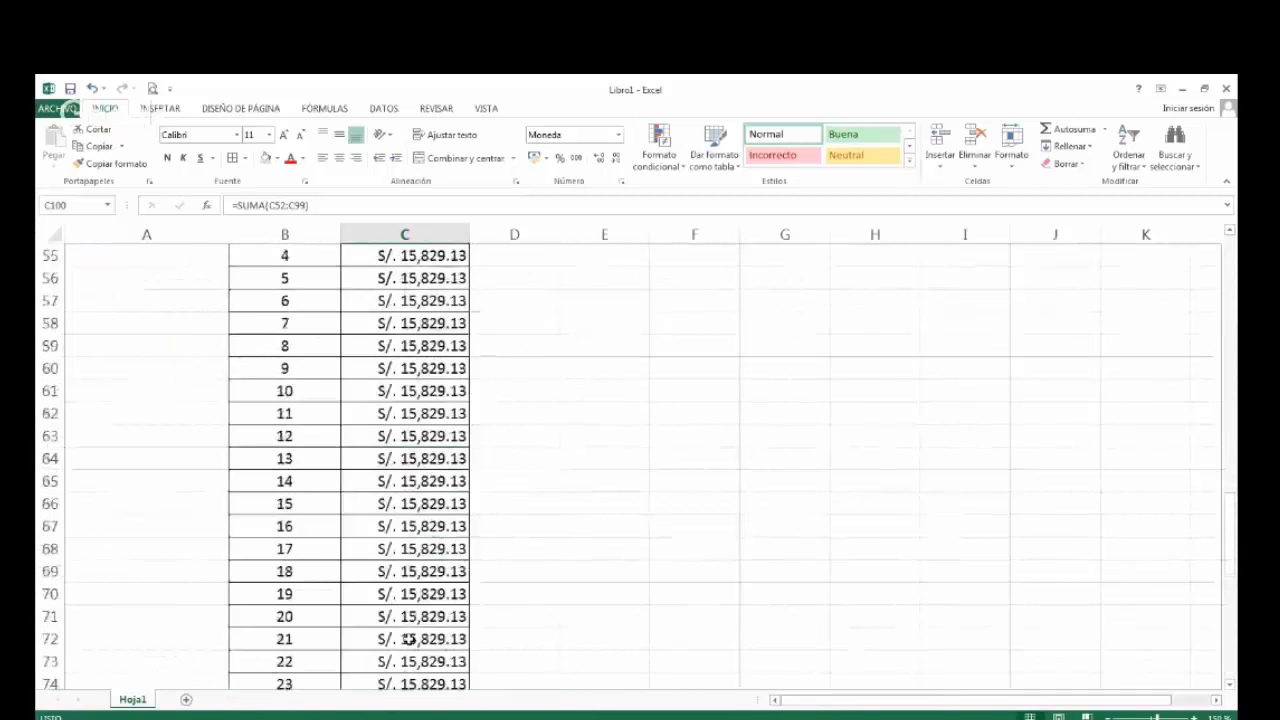
scroll(409, 641, up, 7)
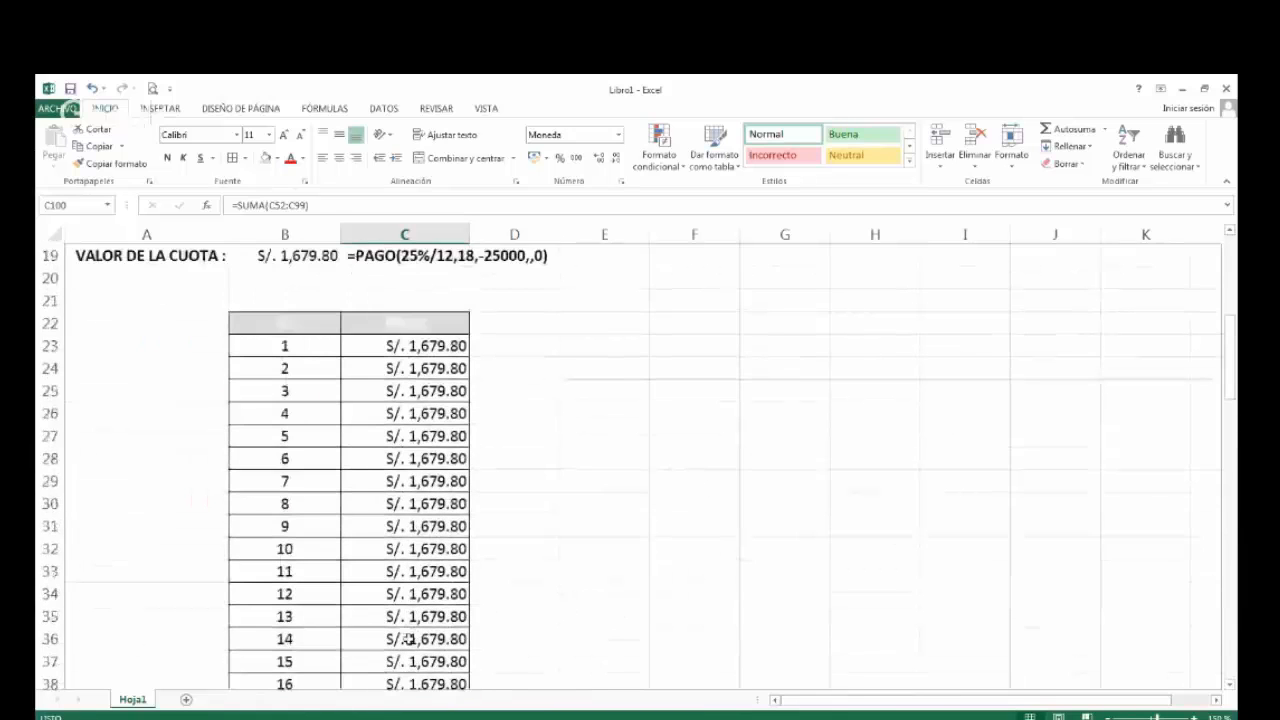
scroll(409, 641, up, 4)
scroll(409, 641, up, 2)
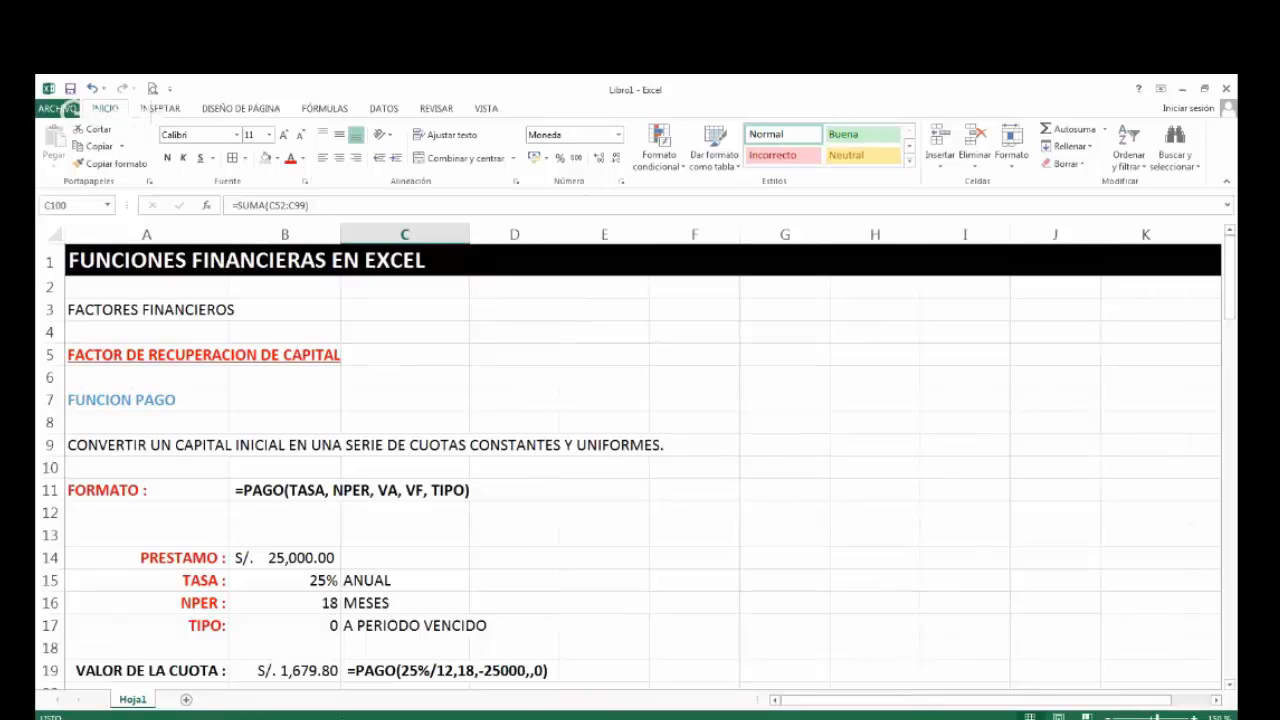
Highlight the first loan's 18 payments in C23:C40 to review them, and reselect the first payment in C23.
scroll(385, 646, down, 1)
scroll(241, 426, down, 2)
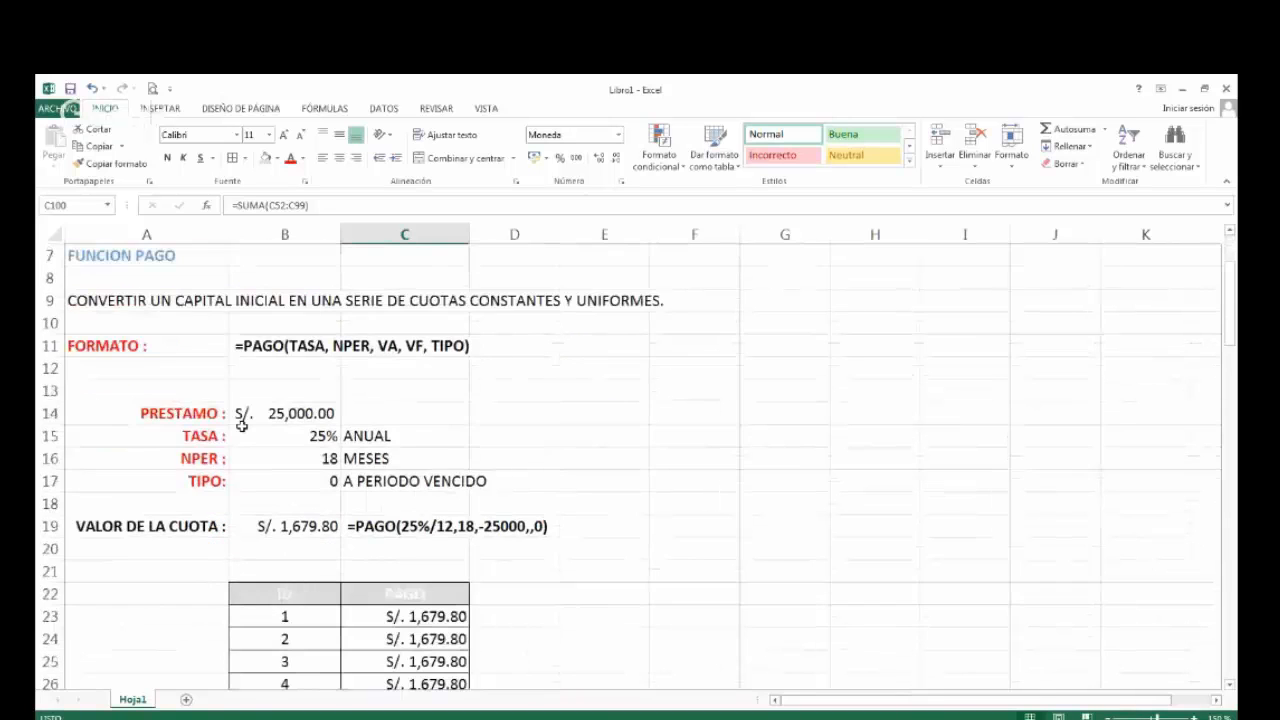
scroll(314, 569, down, 3)
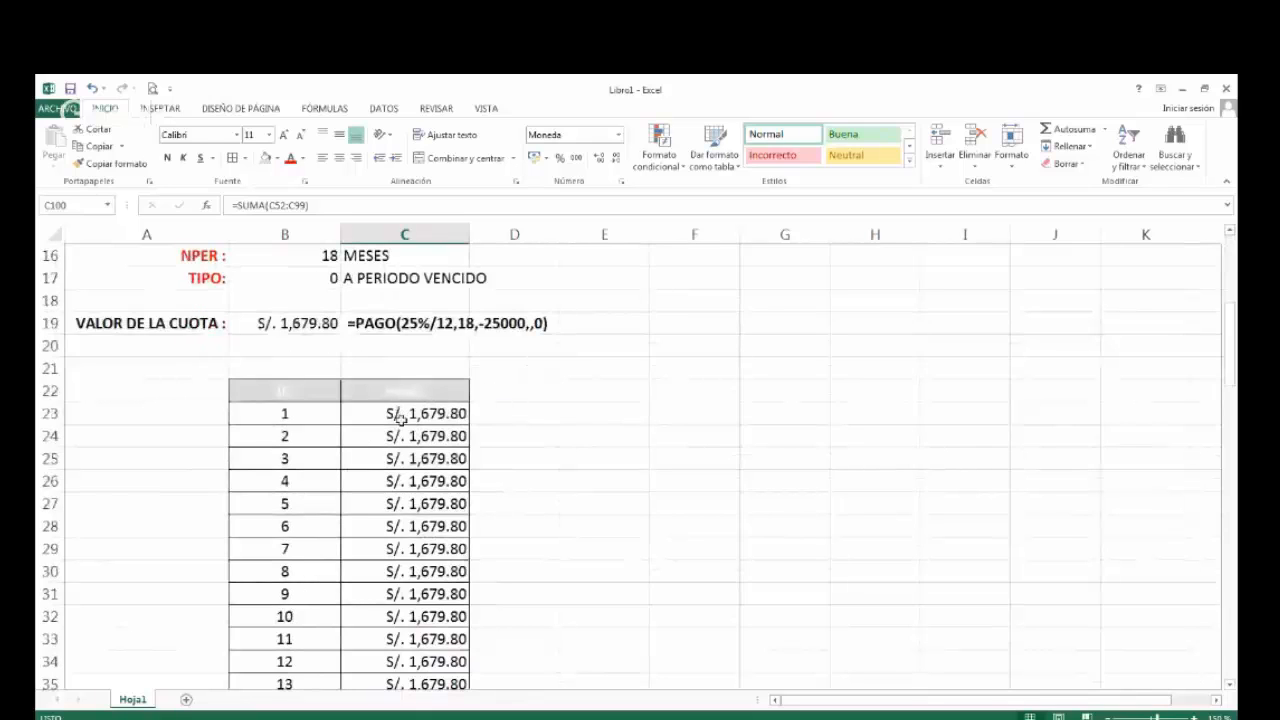
drag(426, 410, 423, 684)
scroll(423, 651, down, 3)
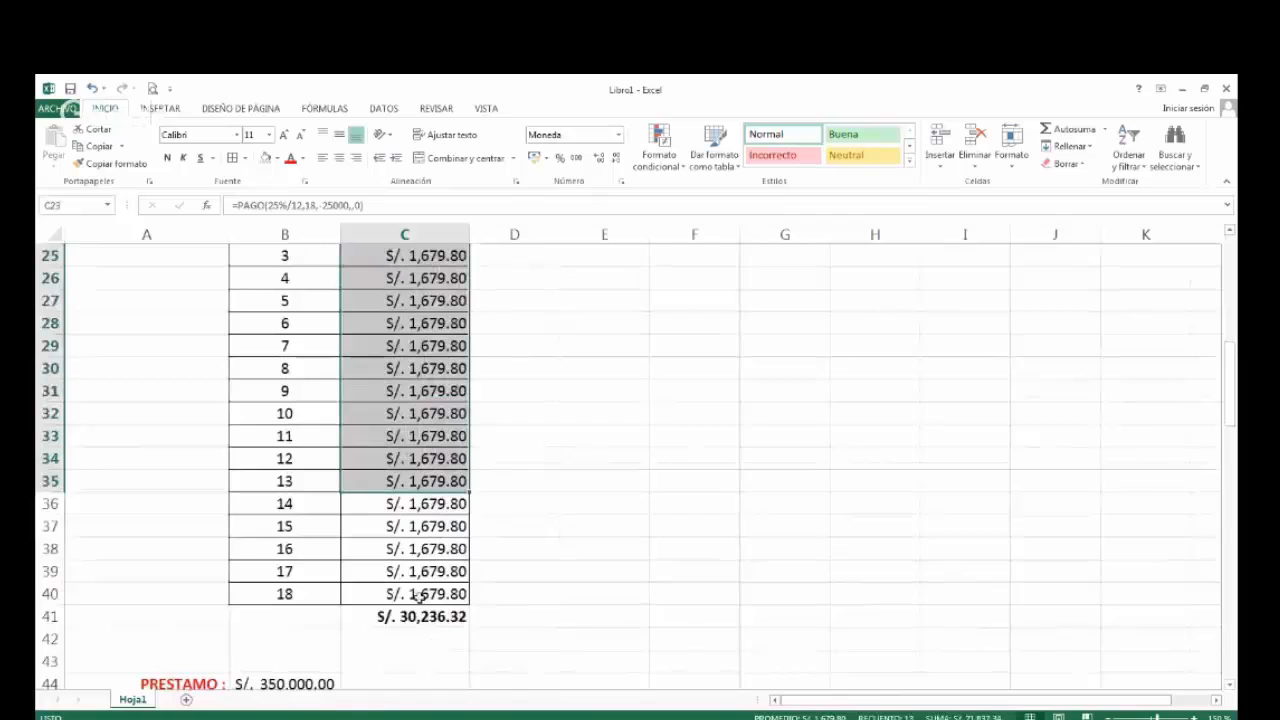
drag(418, 597, 435, 392)
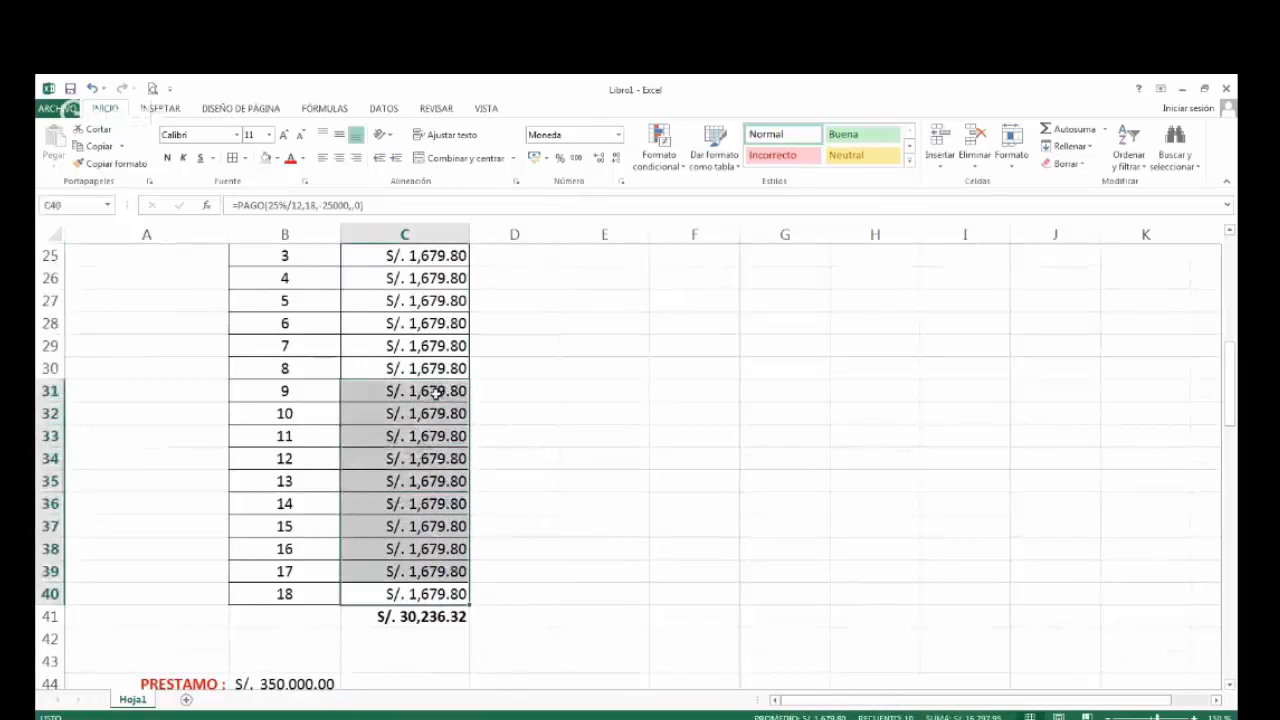
key(shift+Up)
key(shift+Up)
key(shift+Up)
key(shift+Up)
key(shift+Up)
key(shift+Up)
key(shift+Up)
key(shift+Up)
key(shift+Up)
key(shift+Up)
key(shift+Down)
key(shift+Down)
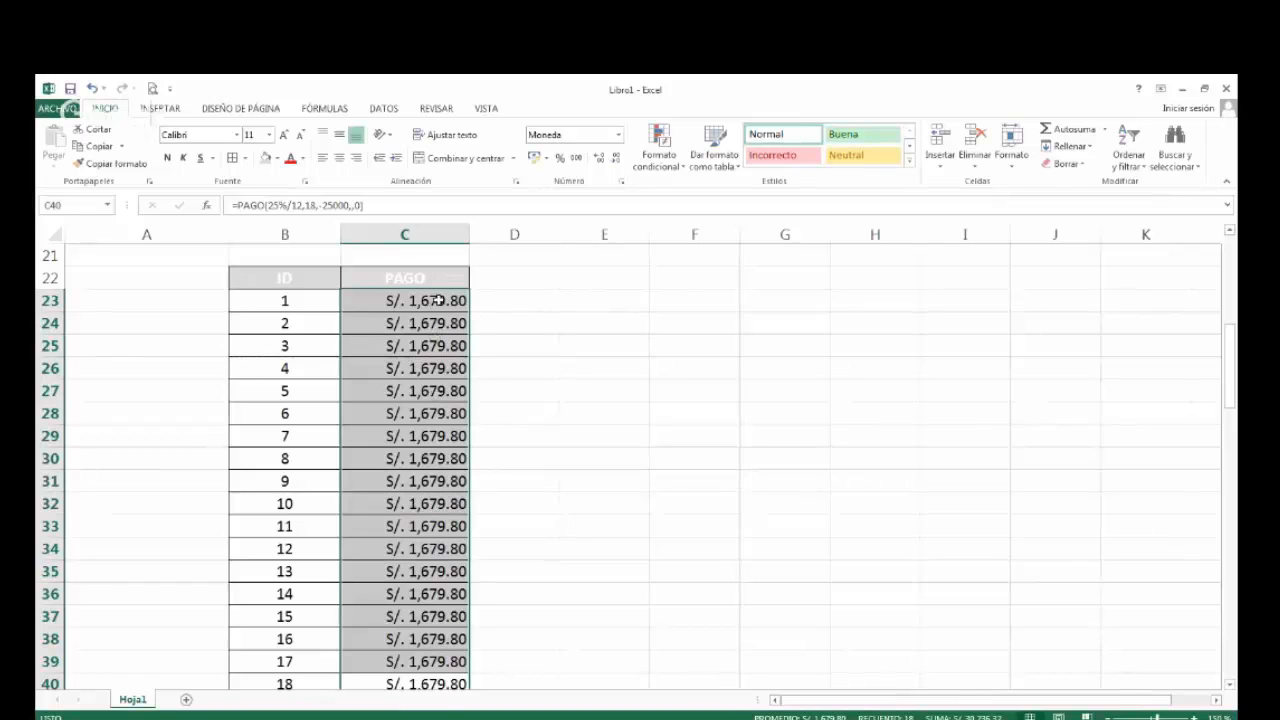
click(368, 303)
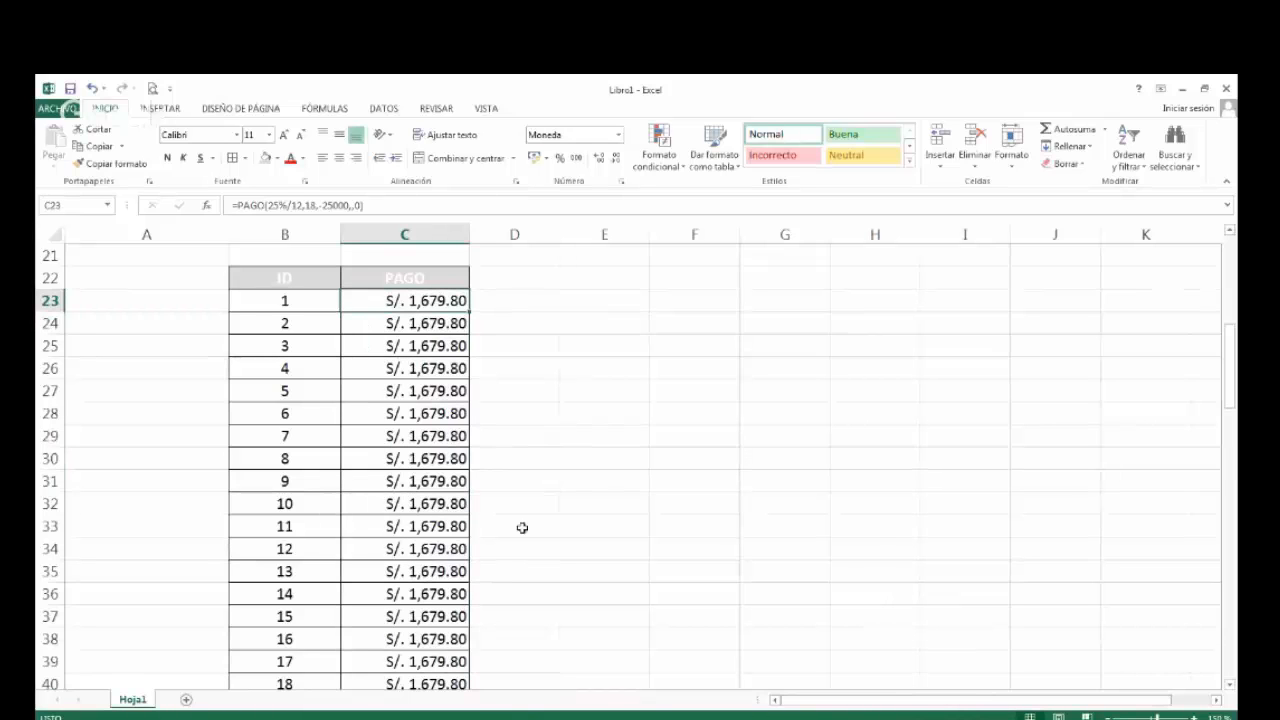
Look over the whole sheet down to the second loan's total in C100 and return to the PAGO format and first loan.
scroll(519, 520, down, 1)
scroll(519, 518, up, 4)
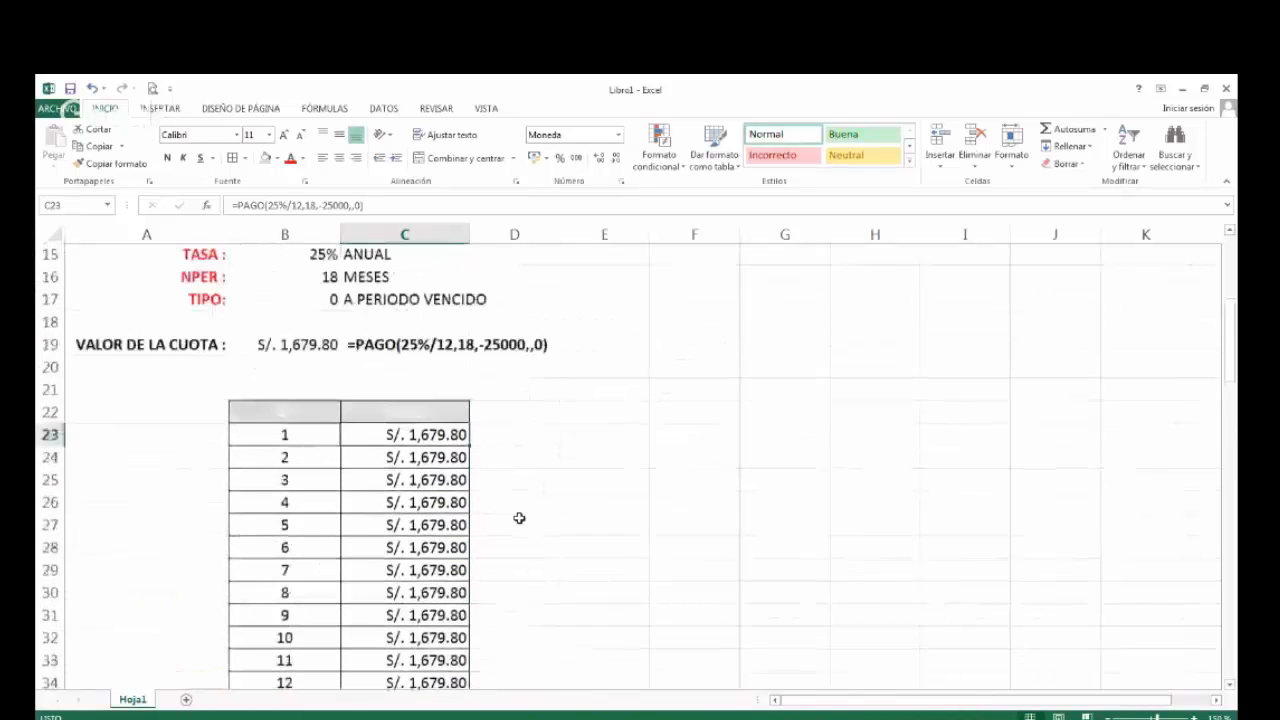
scroll(519, 518, up, 4)
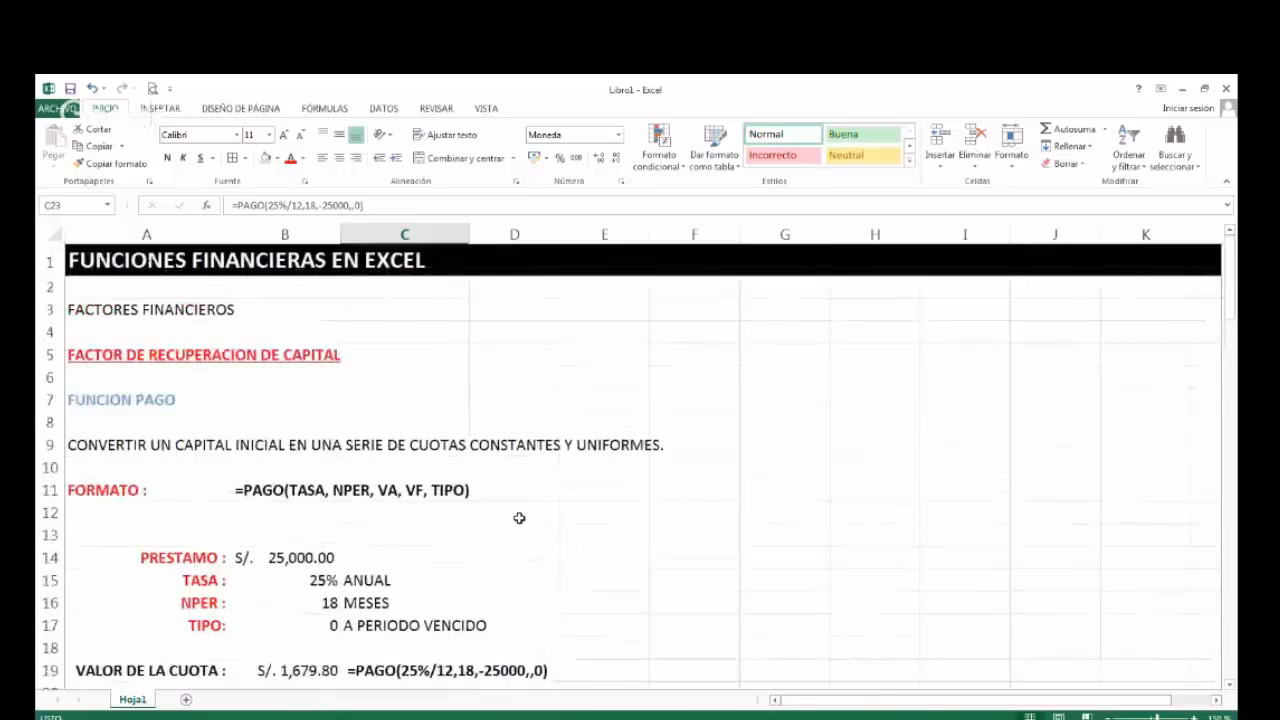
scroll(519, 518, down, 14)
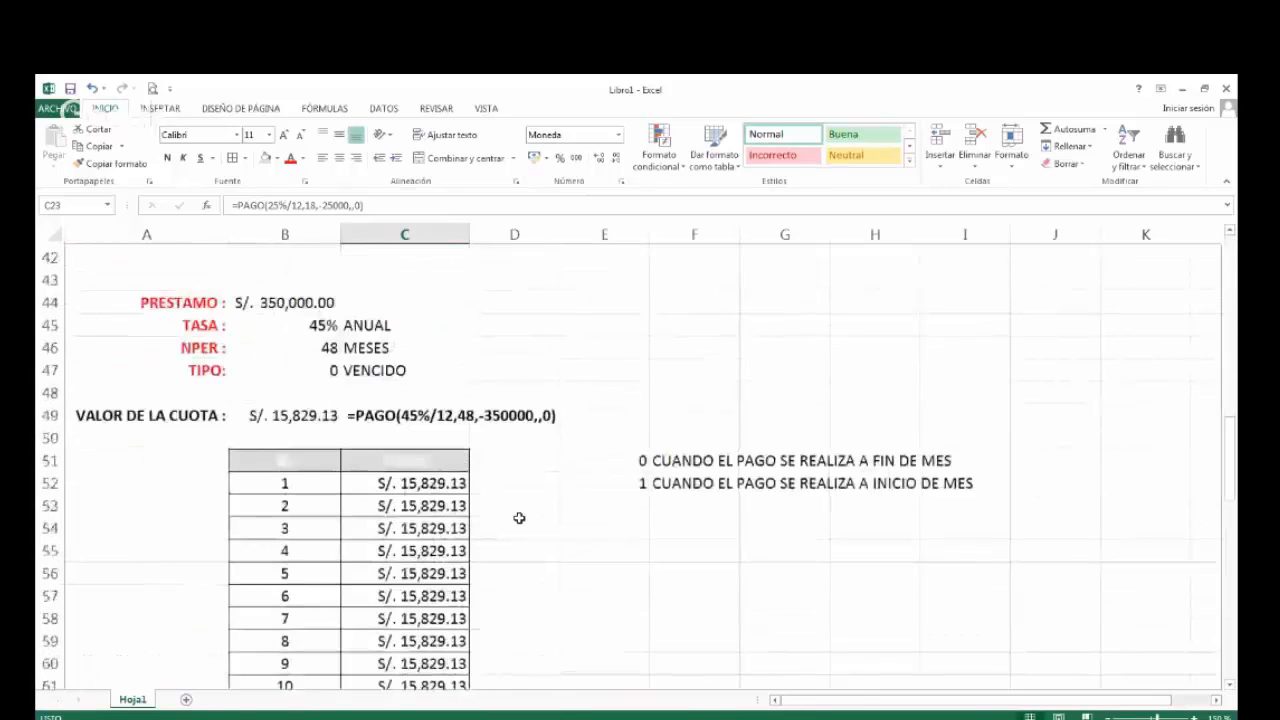
scroll(519, 518, down, 6)
scroll(519, 518, down, 10)
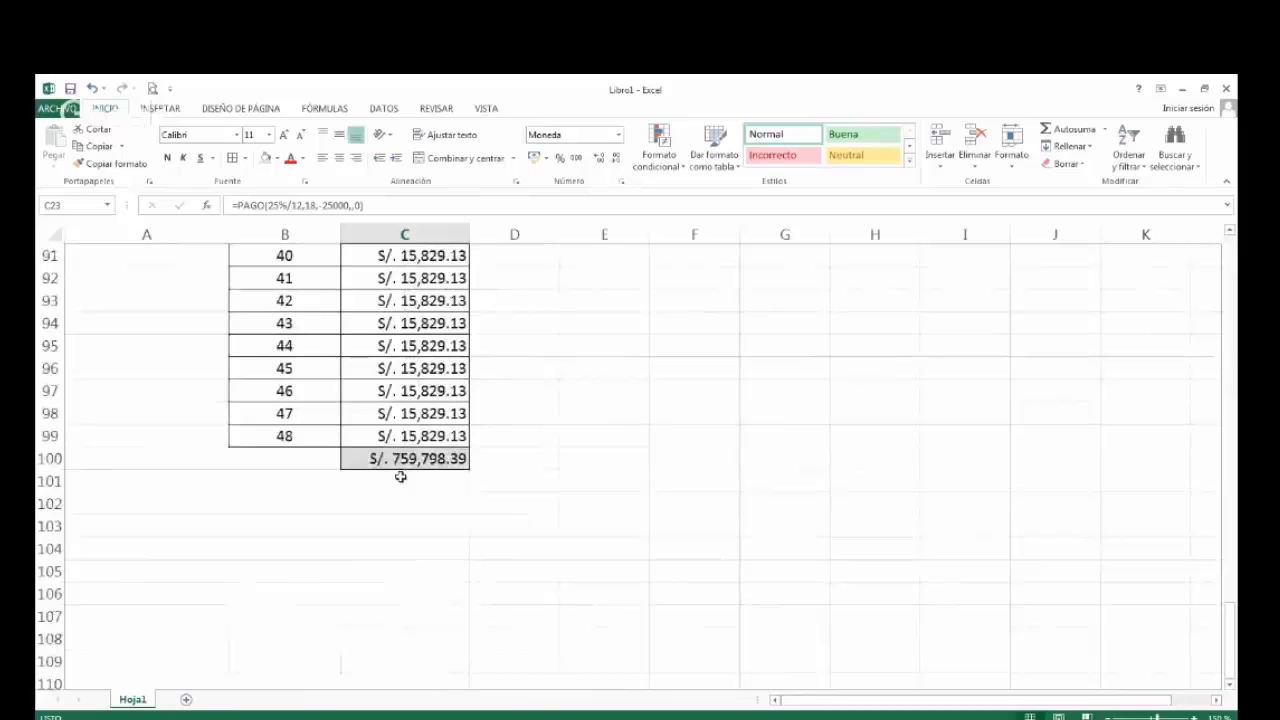
scroll(386, 480, up, 1)
scroll(386, 480, up, 13)
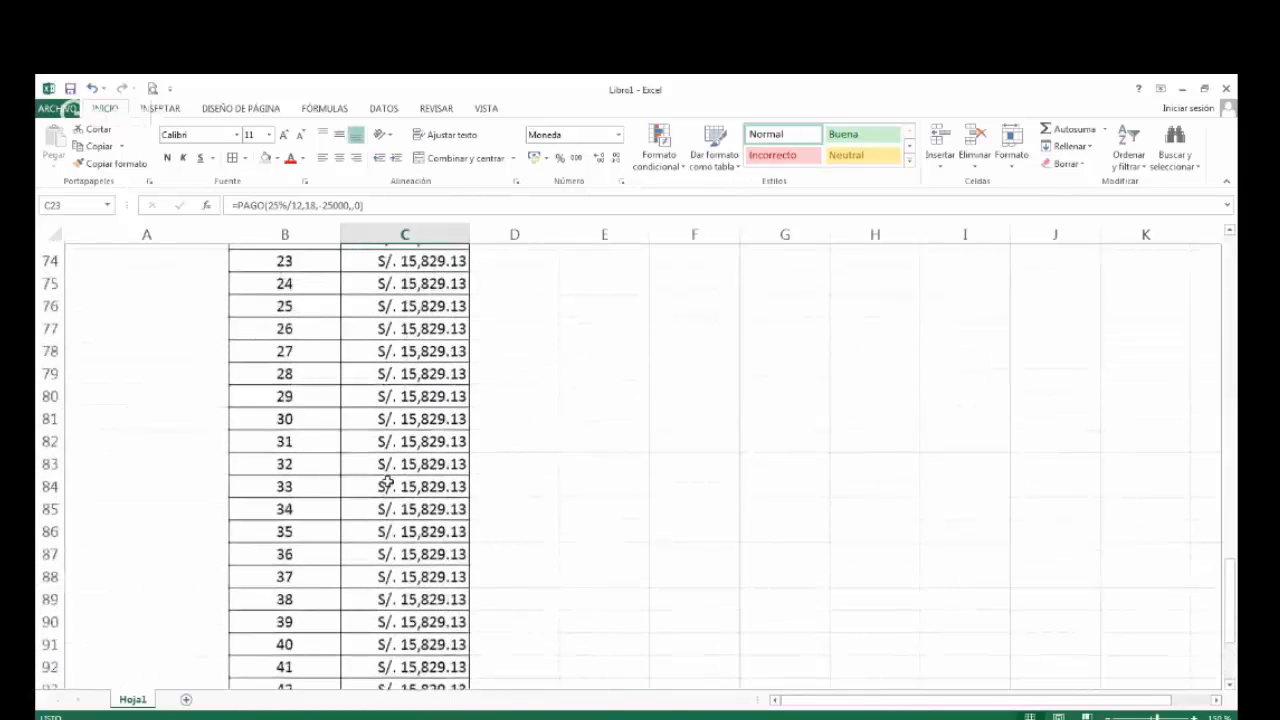
scroll(386, 480, up, 10)
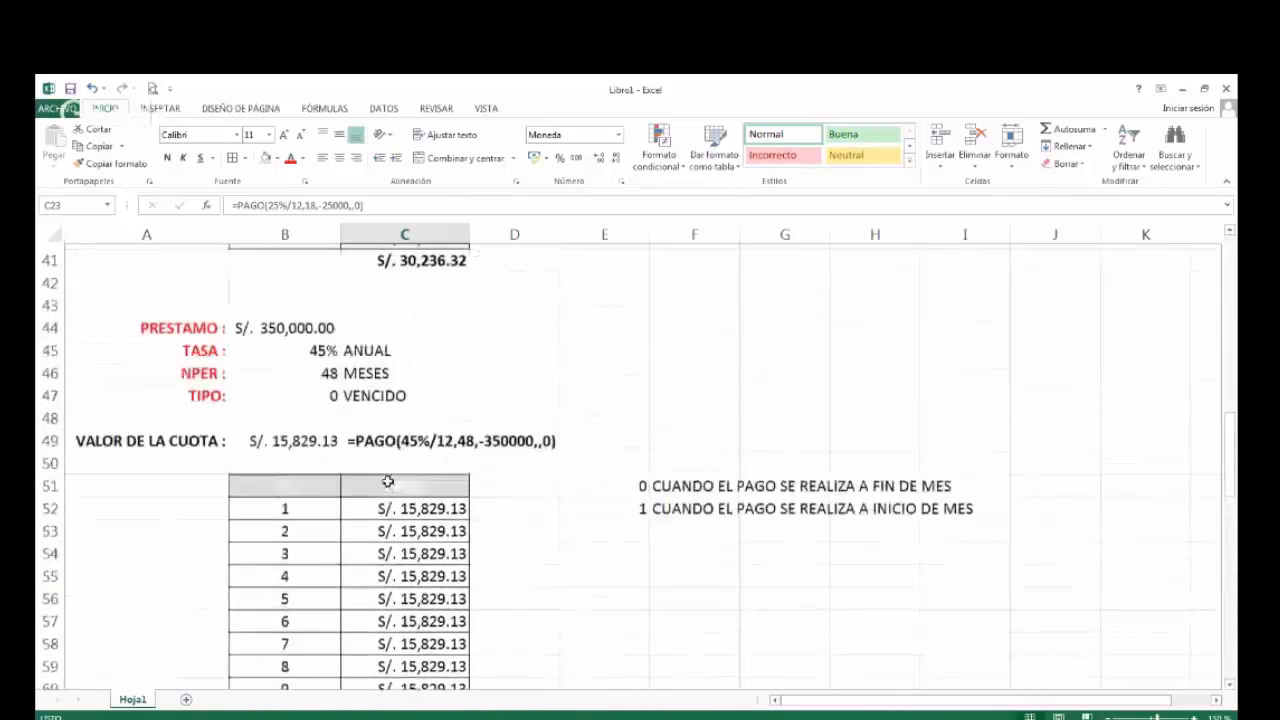
scroll(386, 480, up, 5)
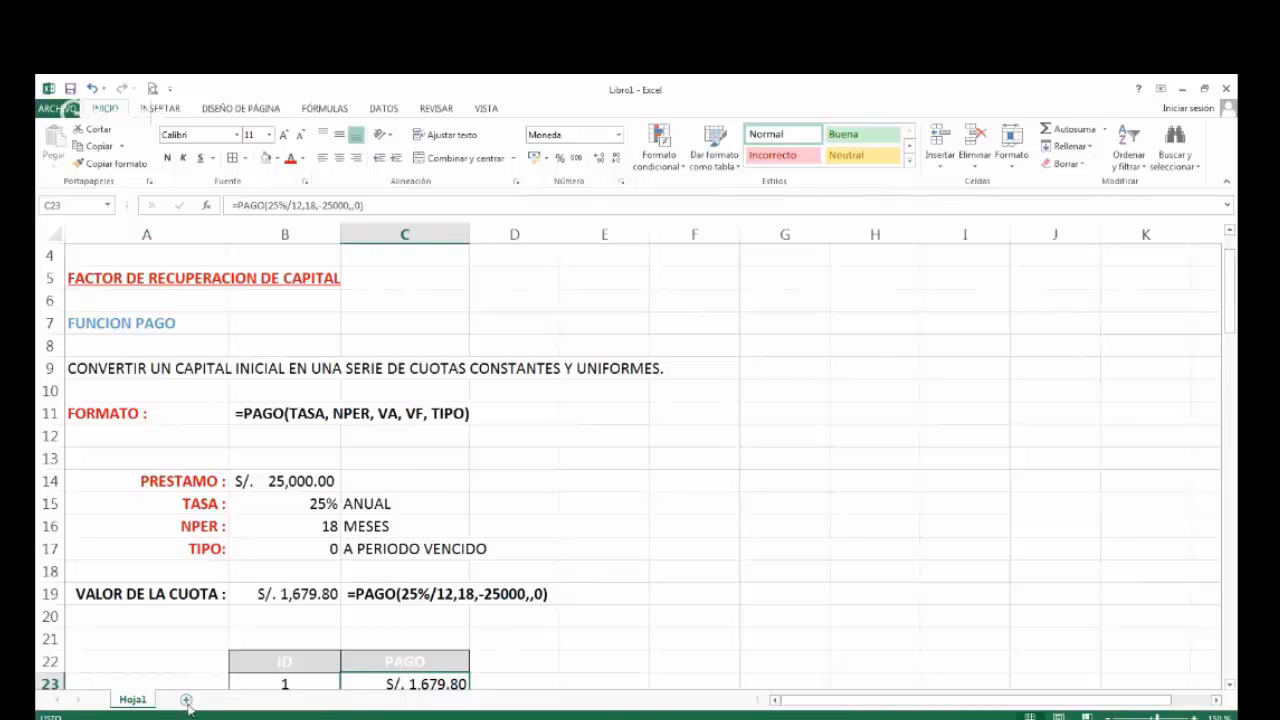
Enter the installment value 1679.80 in E23, beside the first payment row, and give it the S/. accounting format.
scroll(894, 620, down, 2)
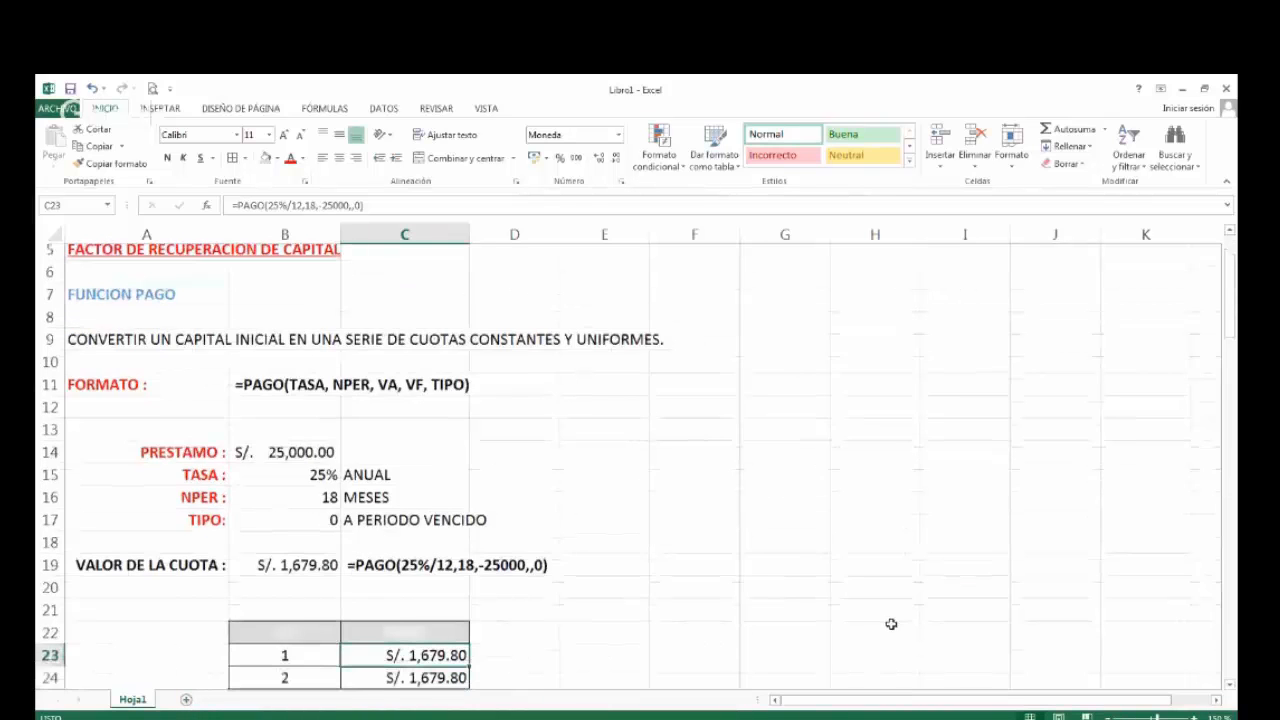
scroll(816, 568, down, 2)
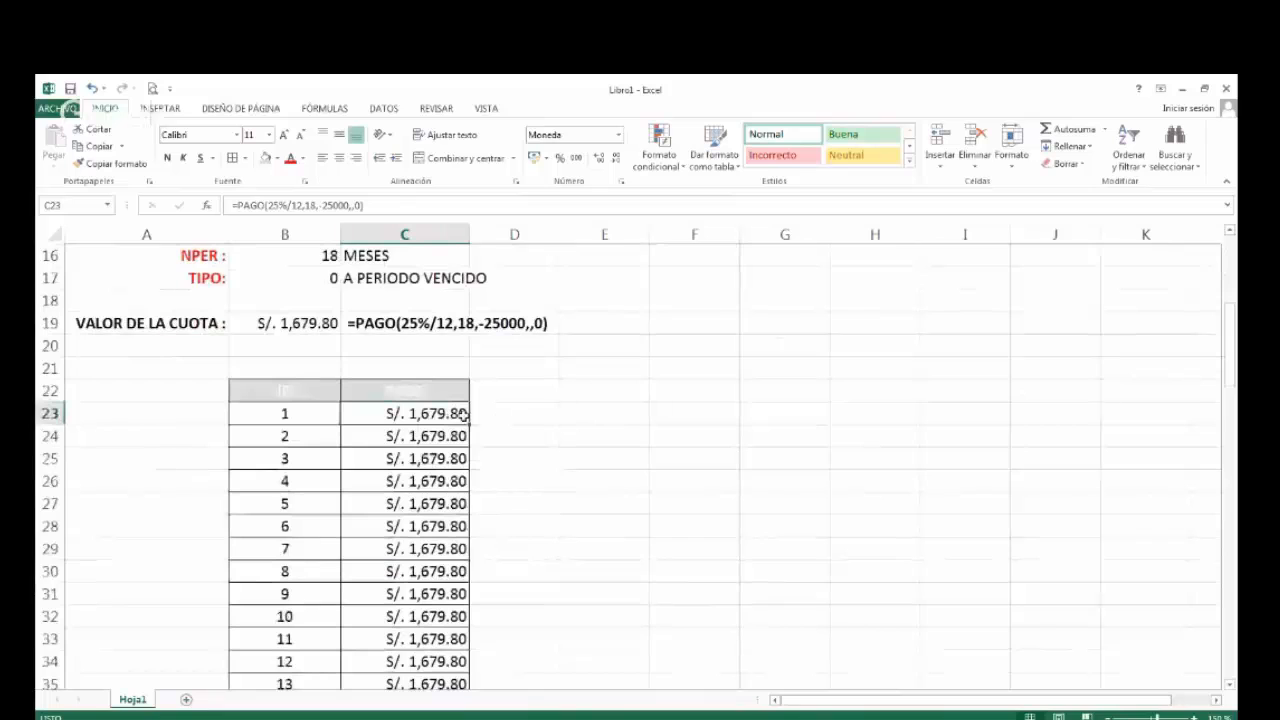
scroll(386, 414, down, 1)
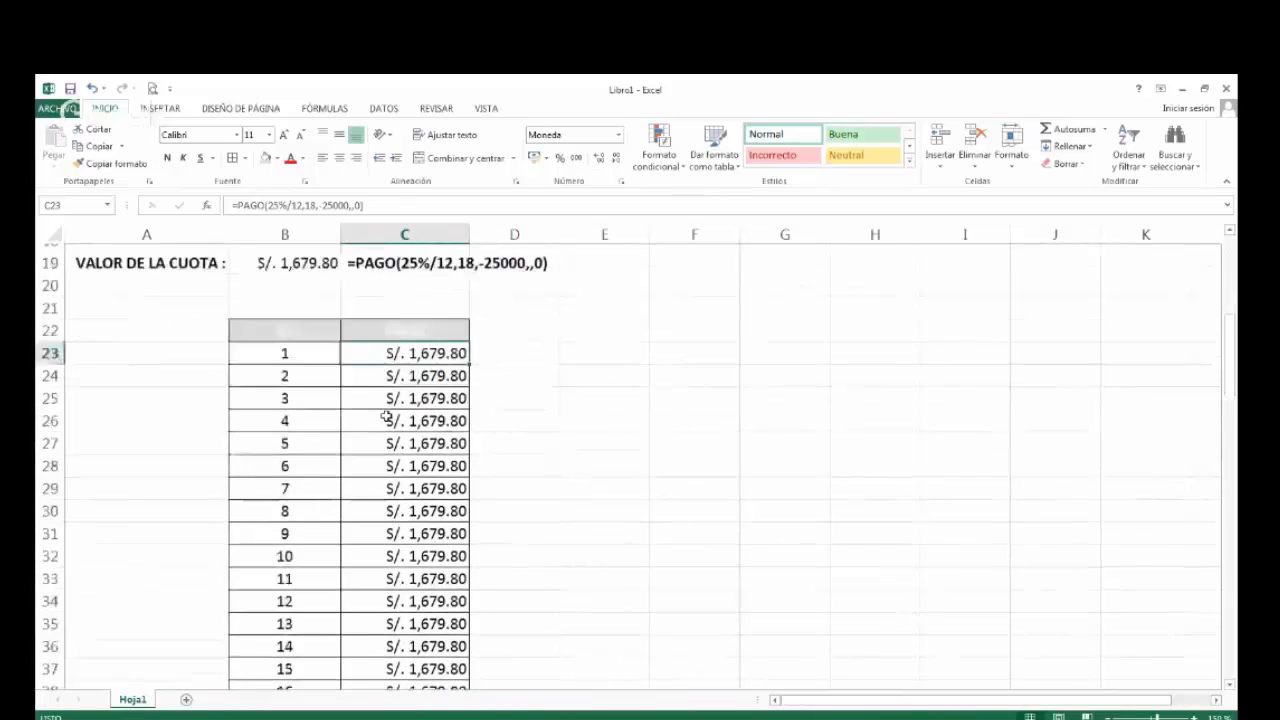
click(611, 347)
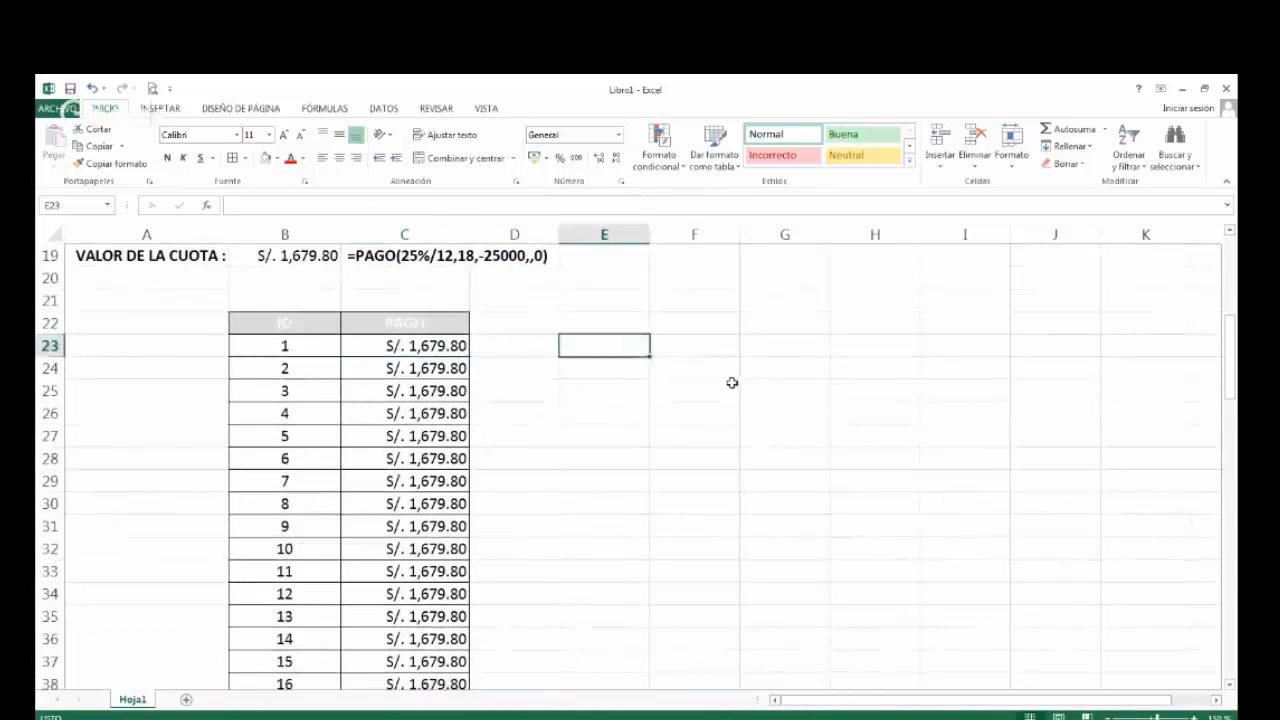
text(1679)
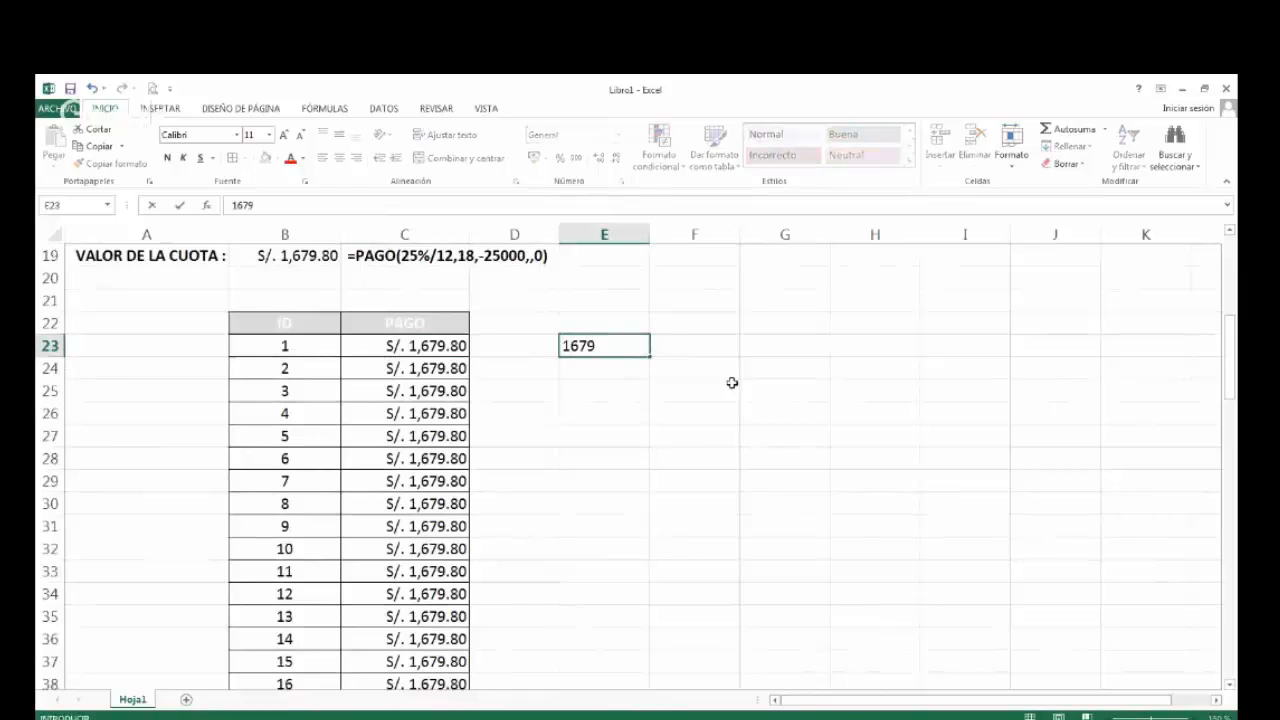
text(.80)
key(Return)
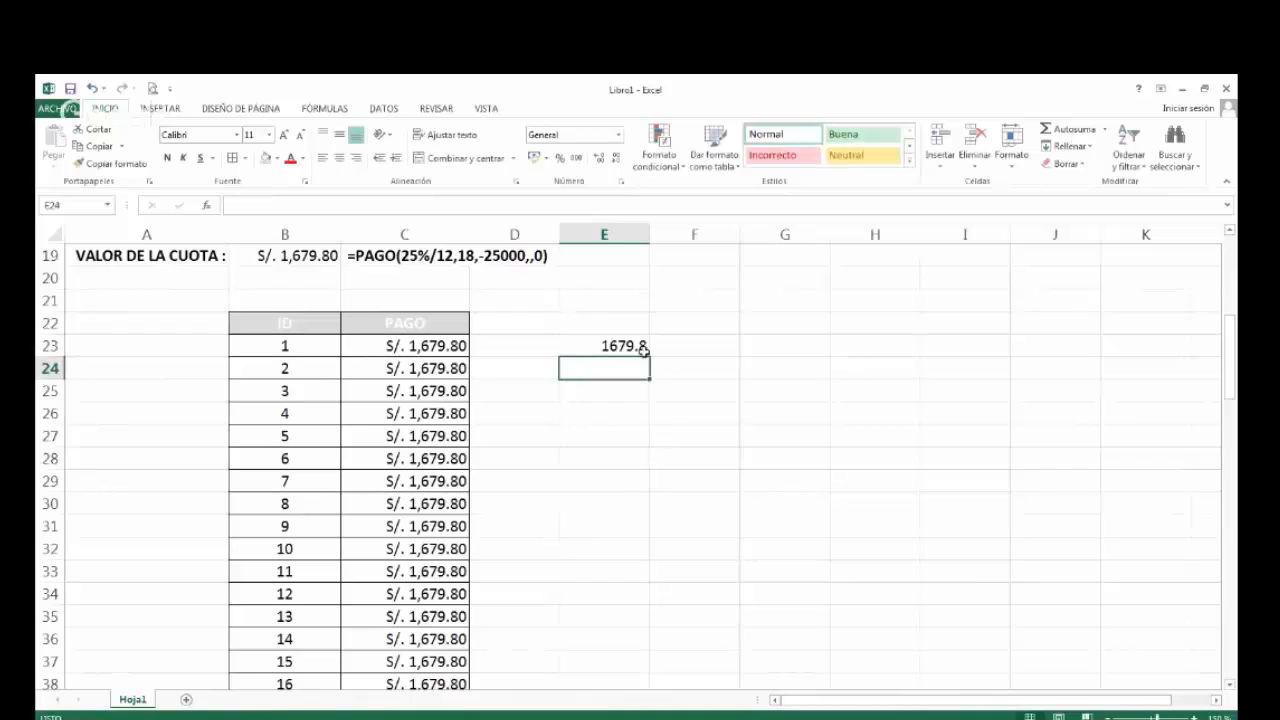
click(641, 347)
click(536, 157)
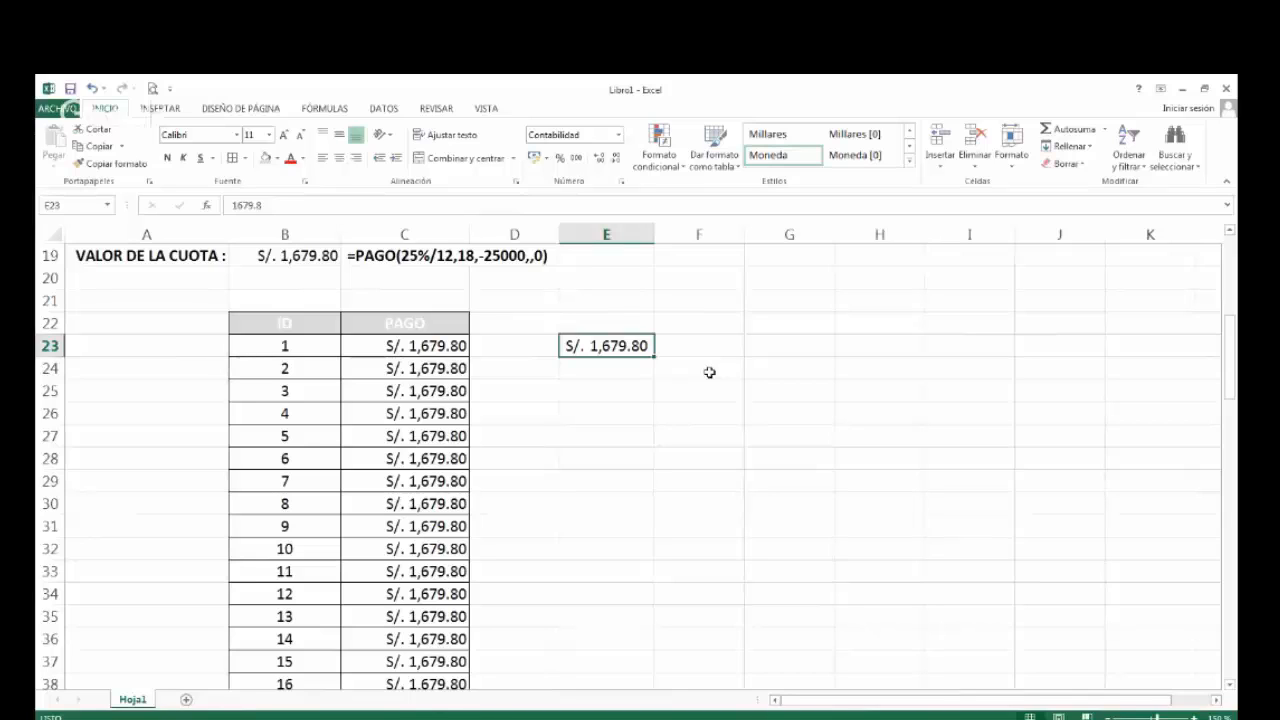
Enter the label "INTERES" in F23, next to the installment value, and centre it in the cell.
key(Right)
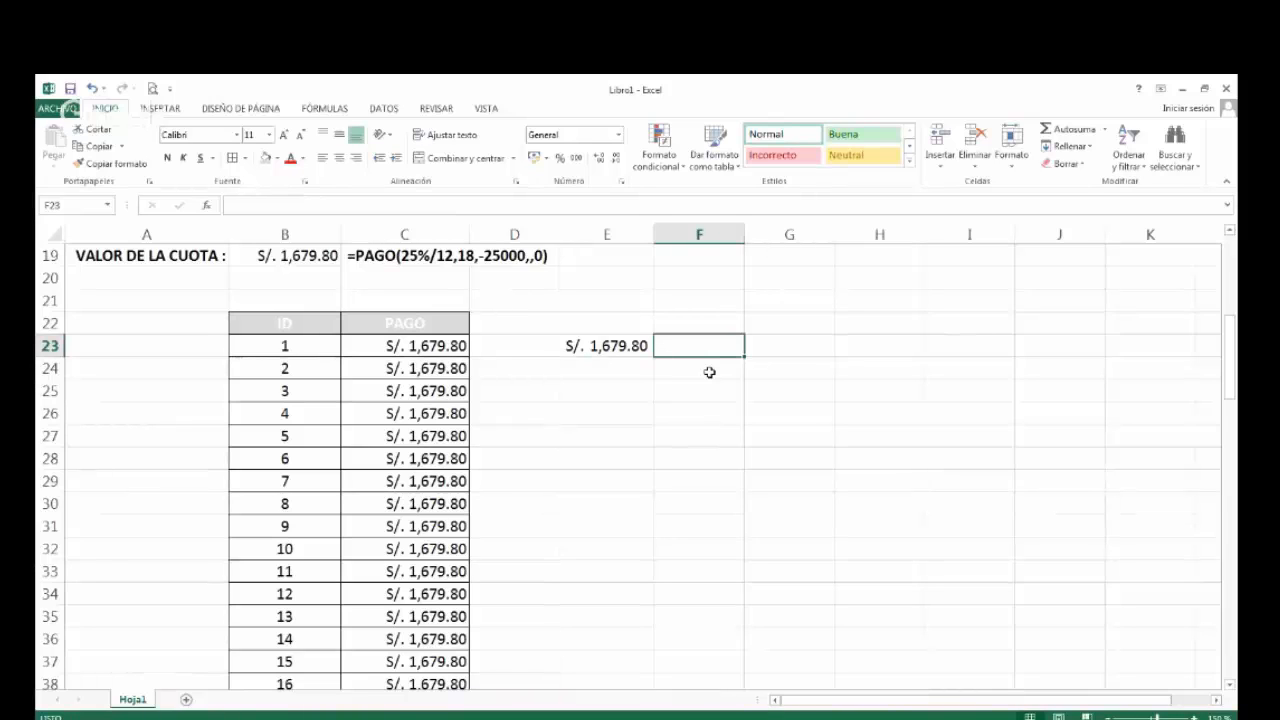
text(INT)
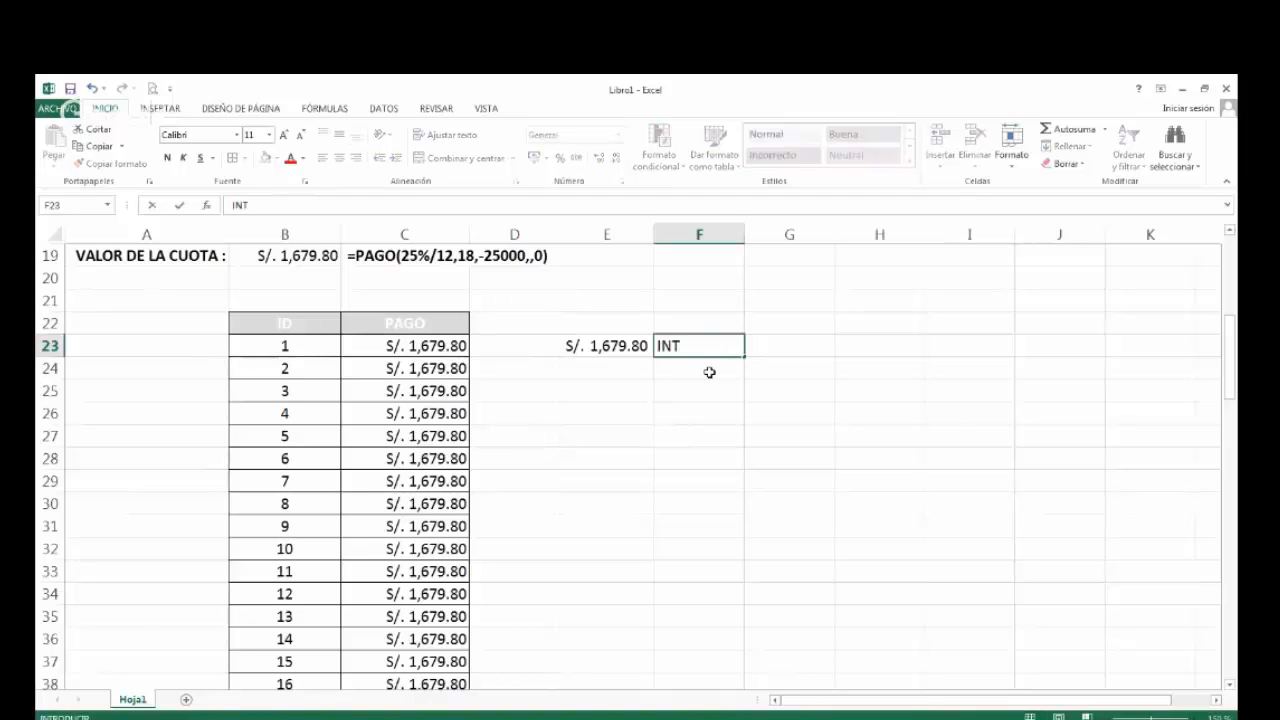
text(ERES)
key(Tab)
key(Left)
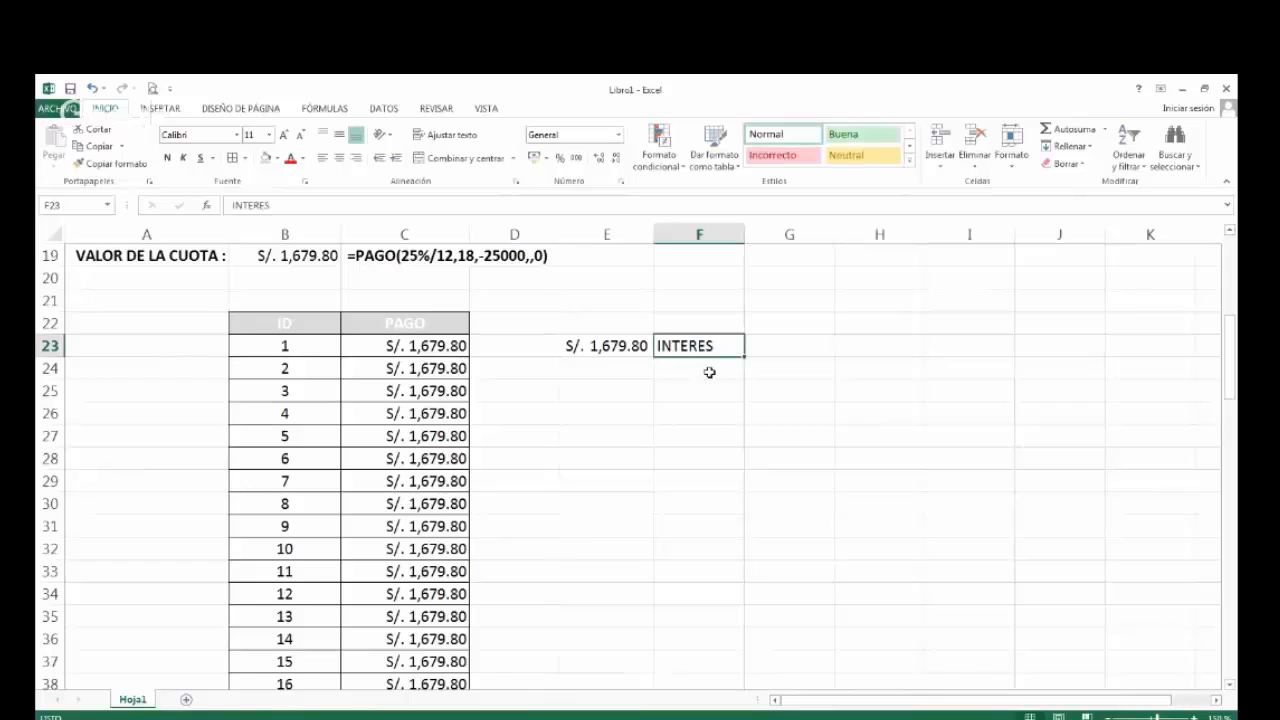
scroll(709, 372, up, 2)
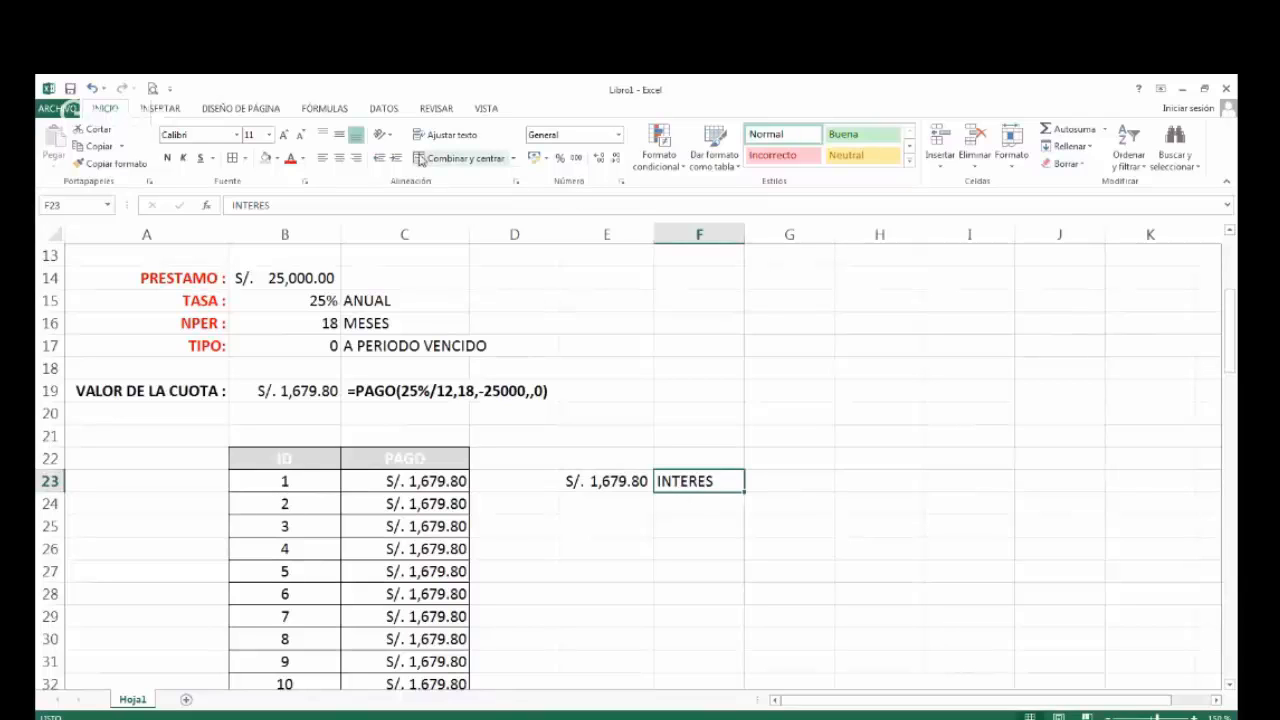
click(340, 158)
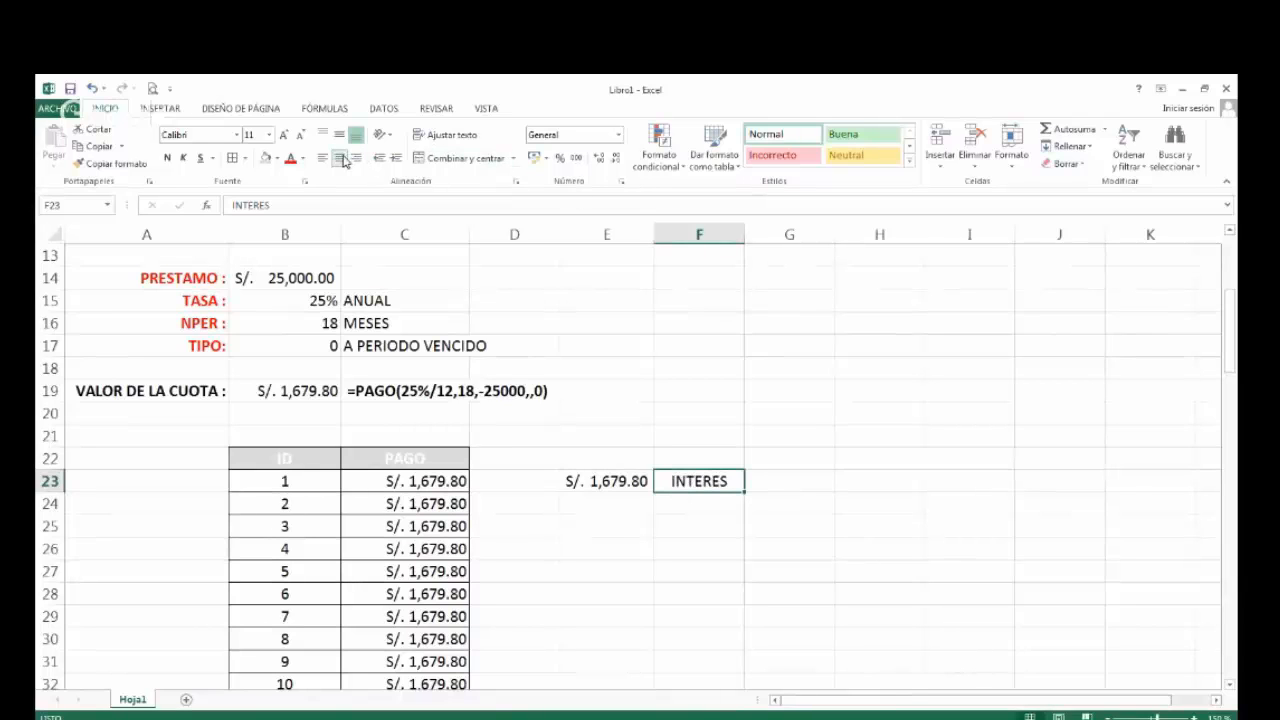
Enter the label "AMORTIZACION" in G23 and widen column G to fit the text.
click(766, 485)
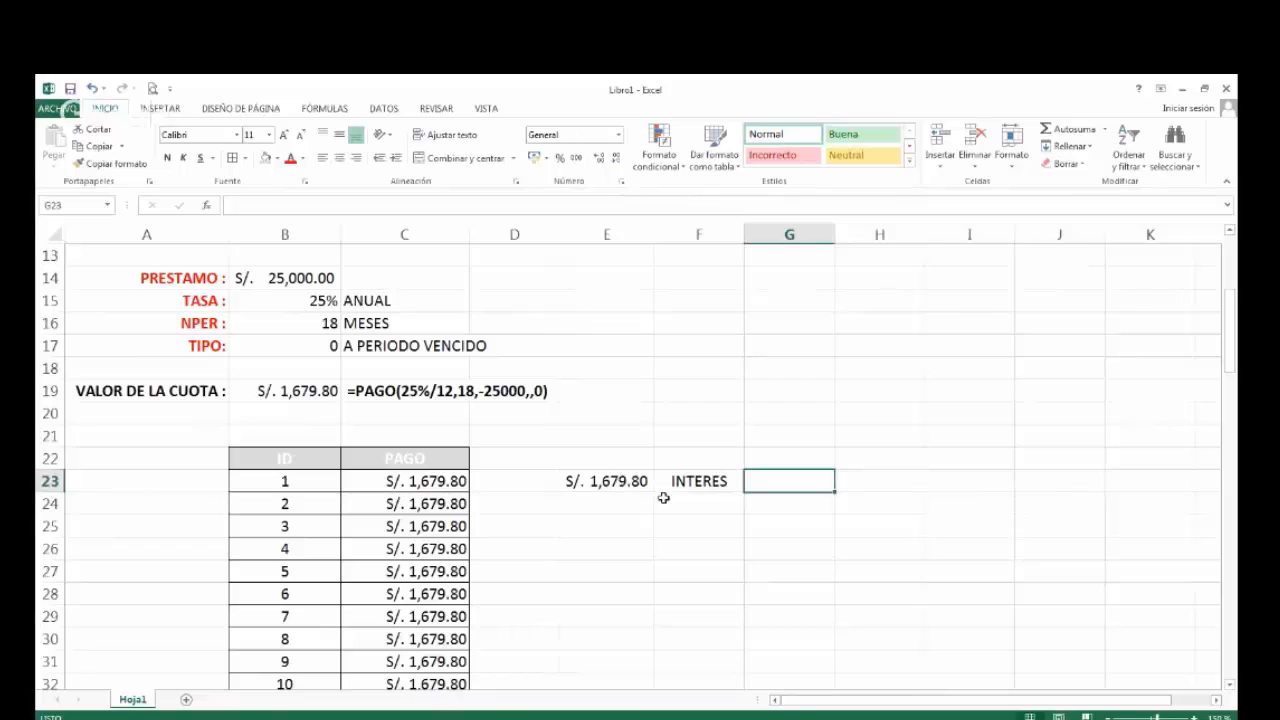
text(AMORT)
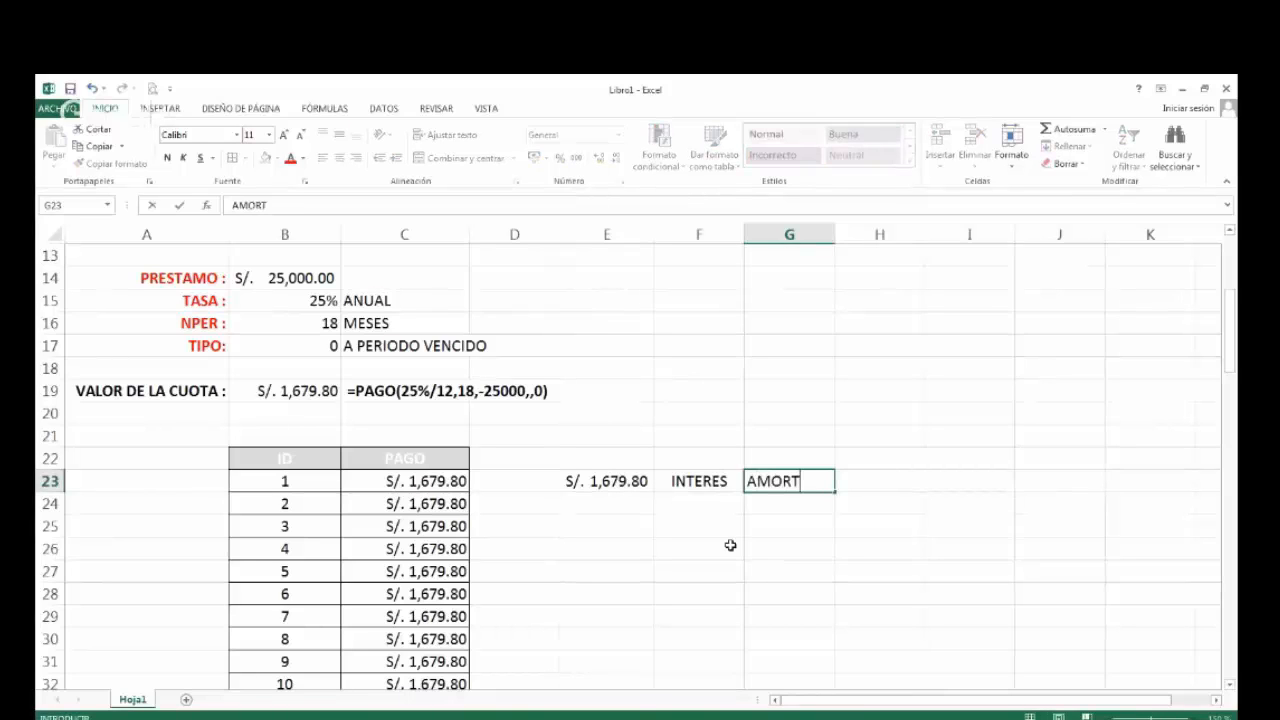
text(IZACION)
click(837, 237)
drag(835, 234, 872, 234)
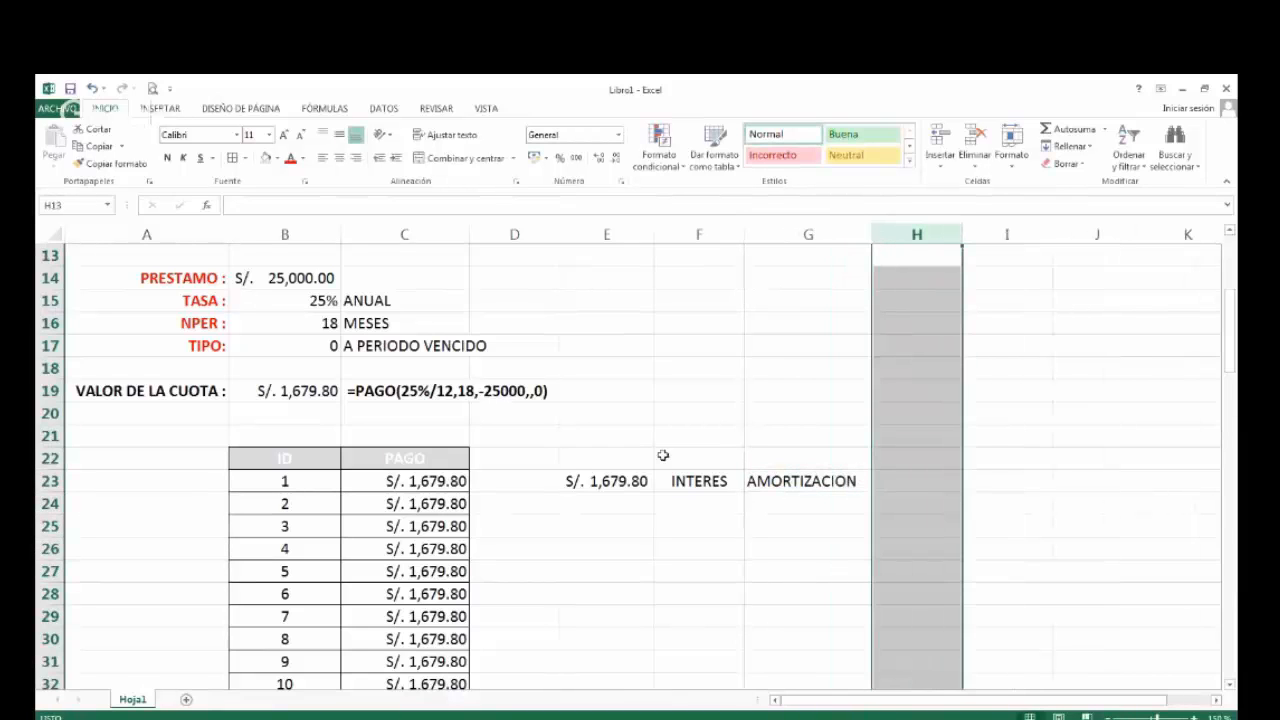
Examine the installment value in E23 alongside its INTERES and AMORTIZACION components in F23 and G23.
click(706, 482)
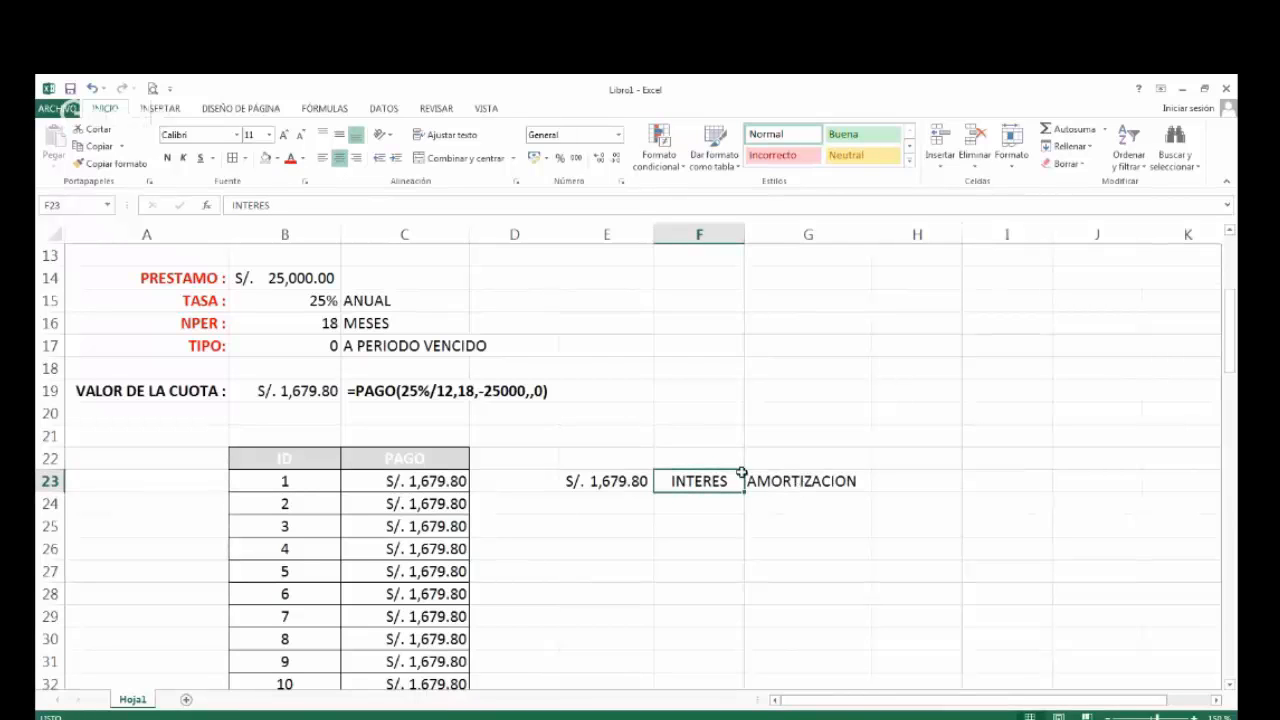
click(790, 487)
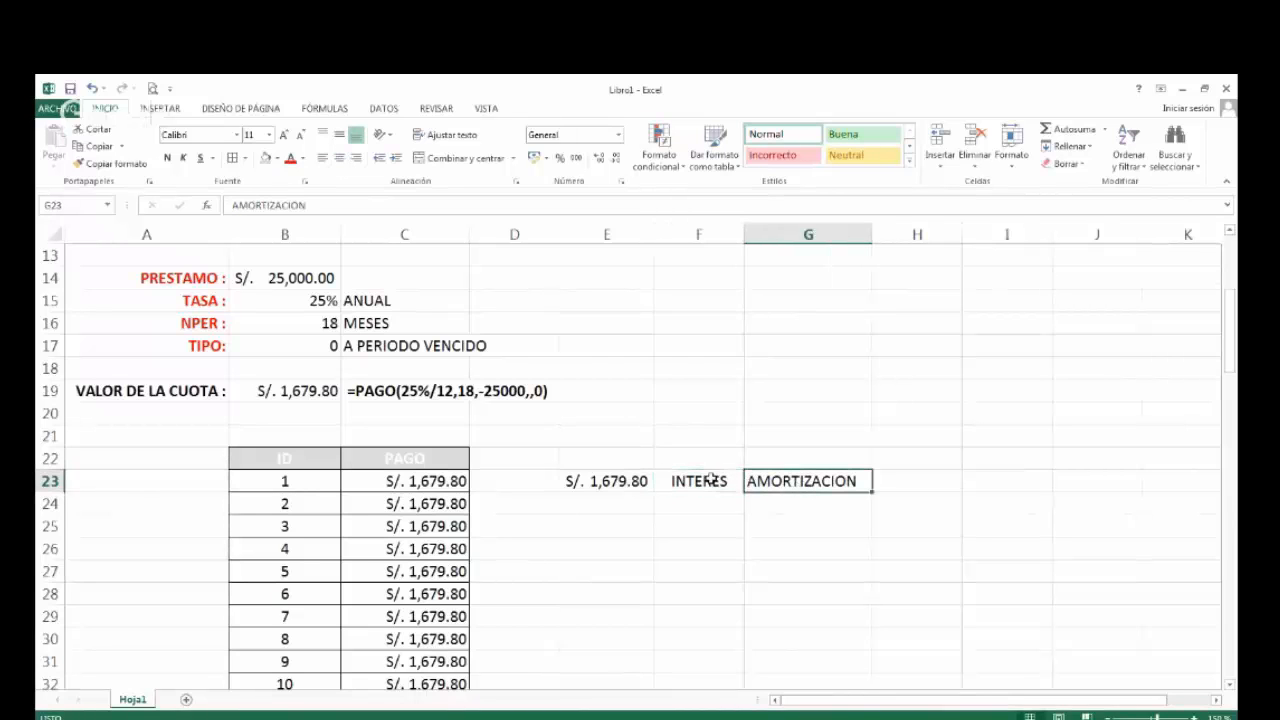
drag(706, 481, 775, 485)
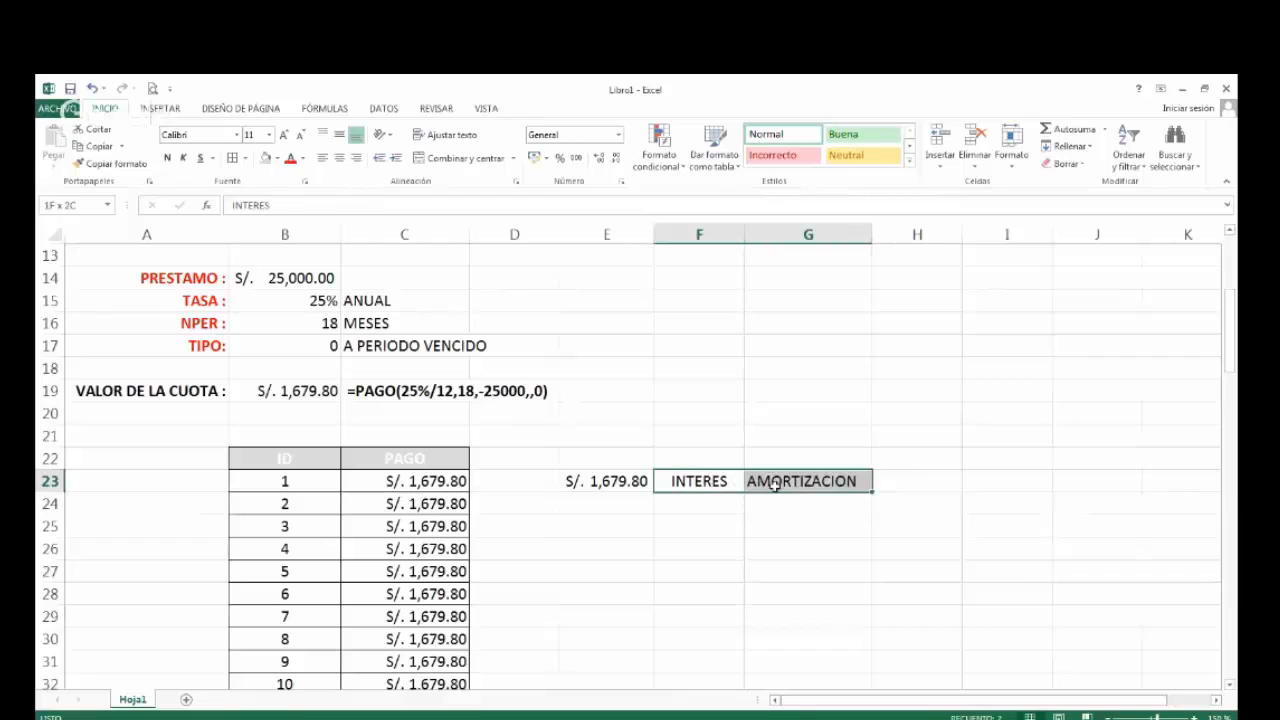
click(600, 482)
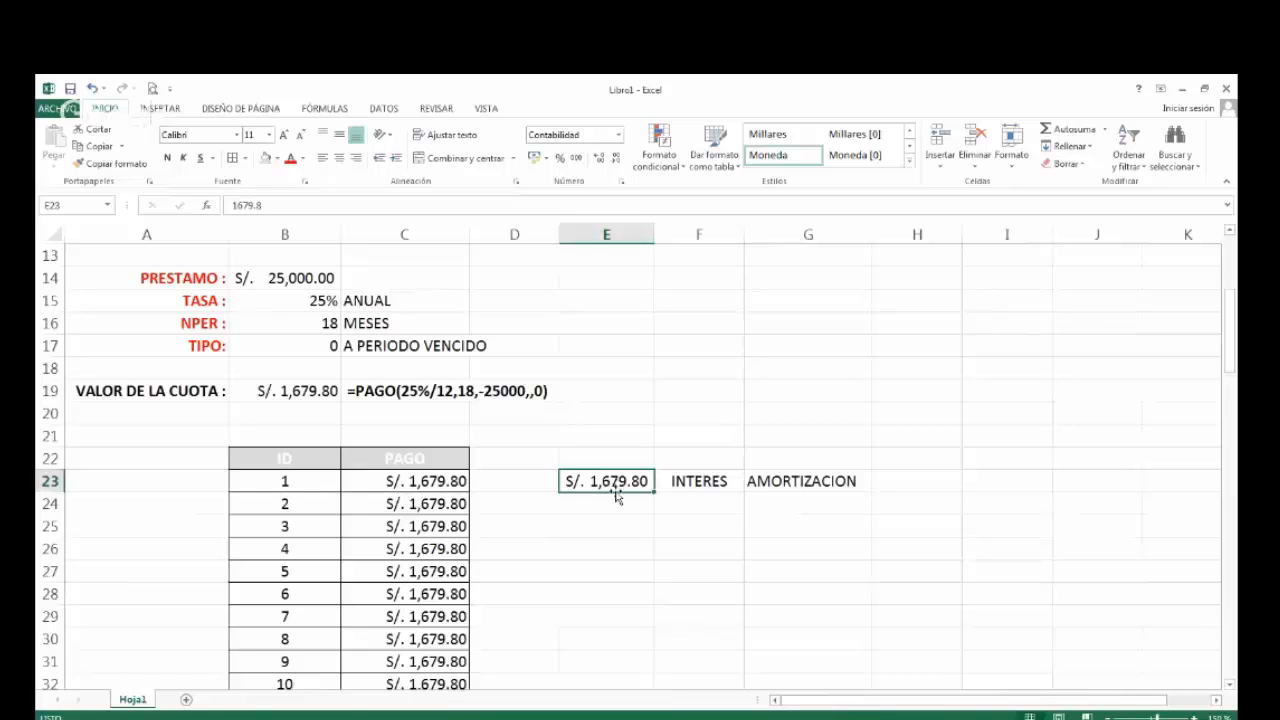
click(705, 482)
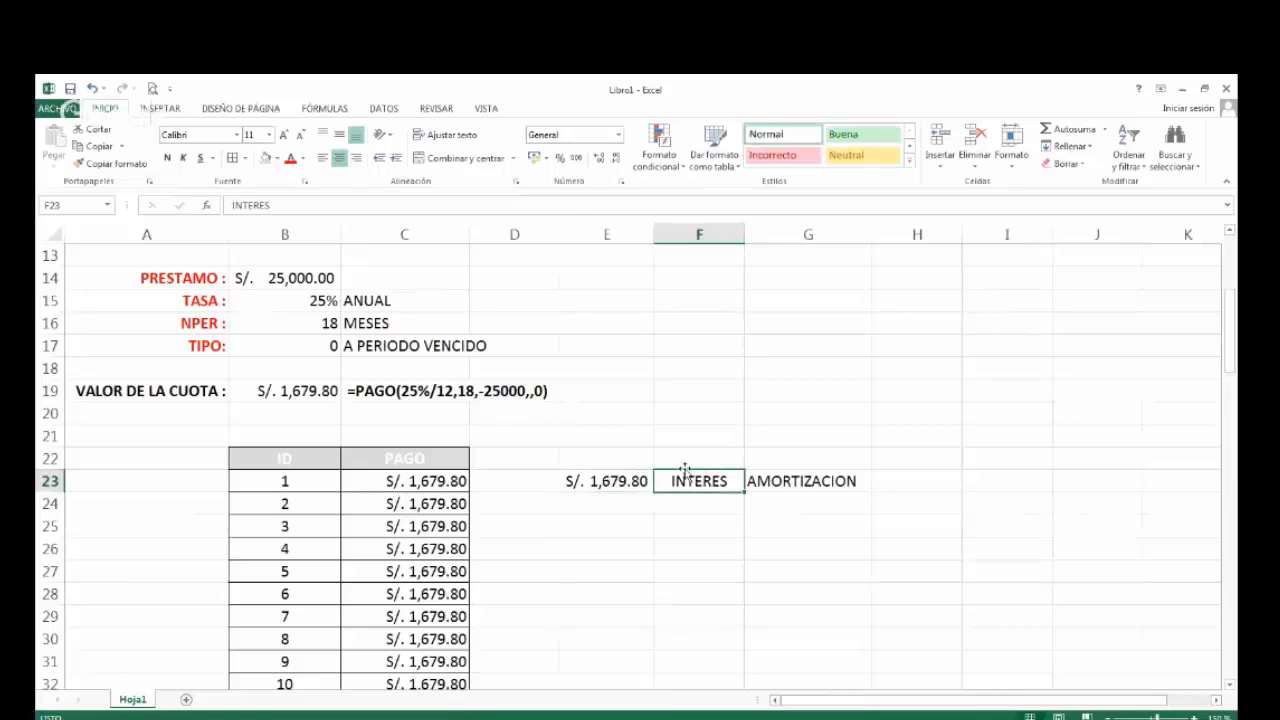
click(619, 478)
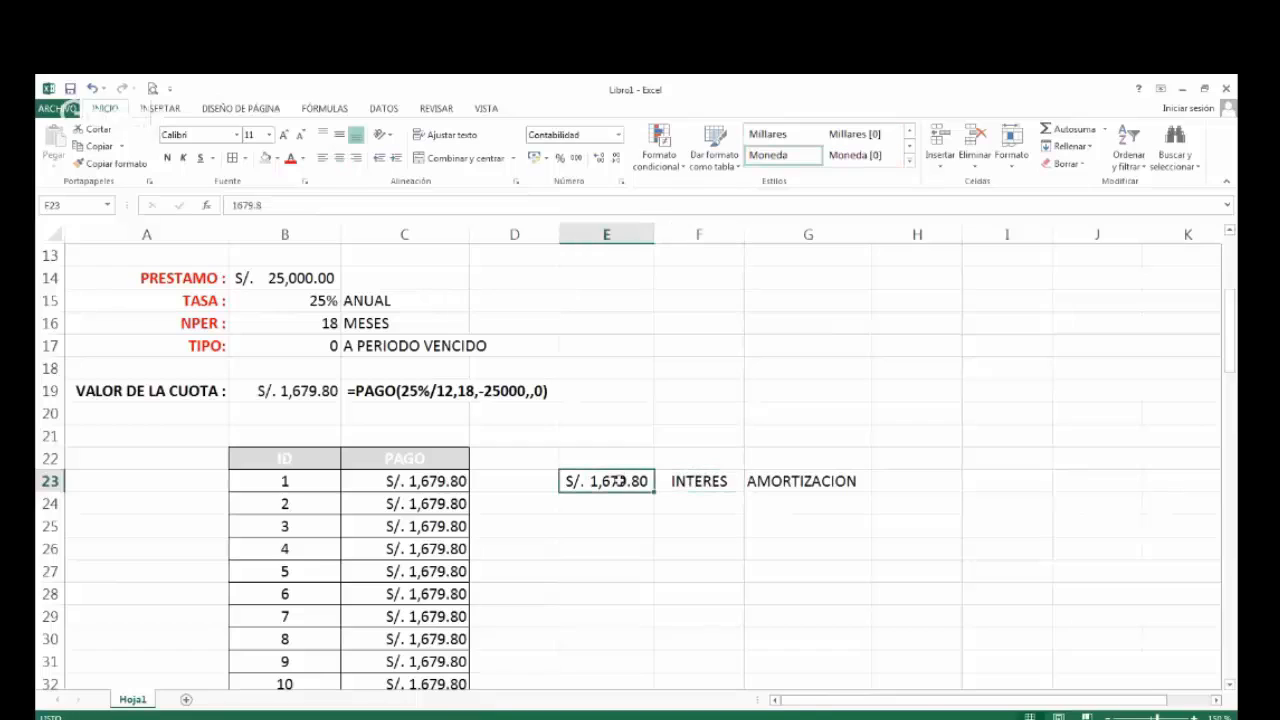
click(716, 481)
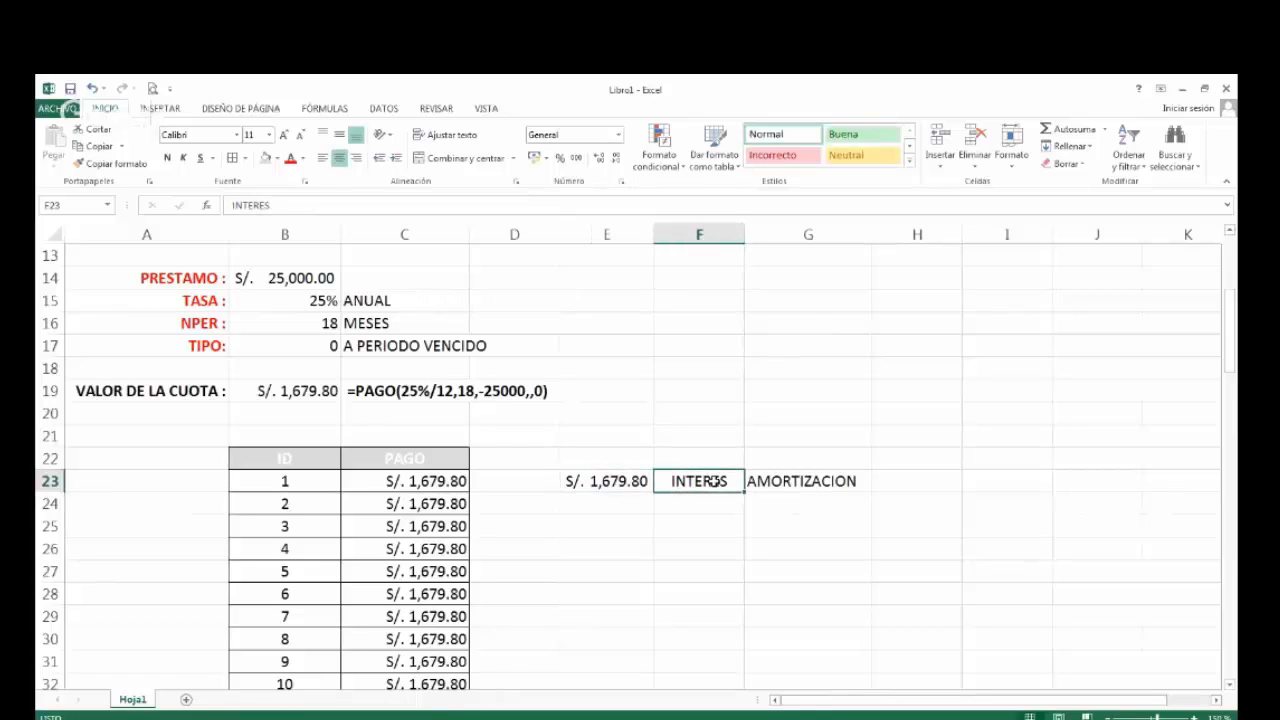
Centre the AMORTIZACION label in G23.
click(785, 483)
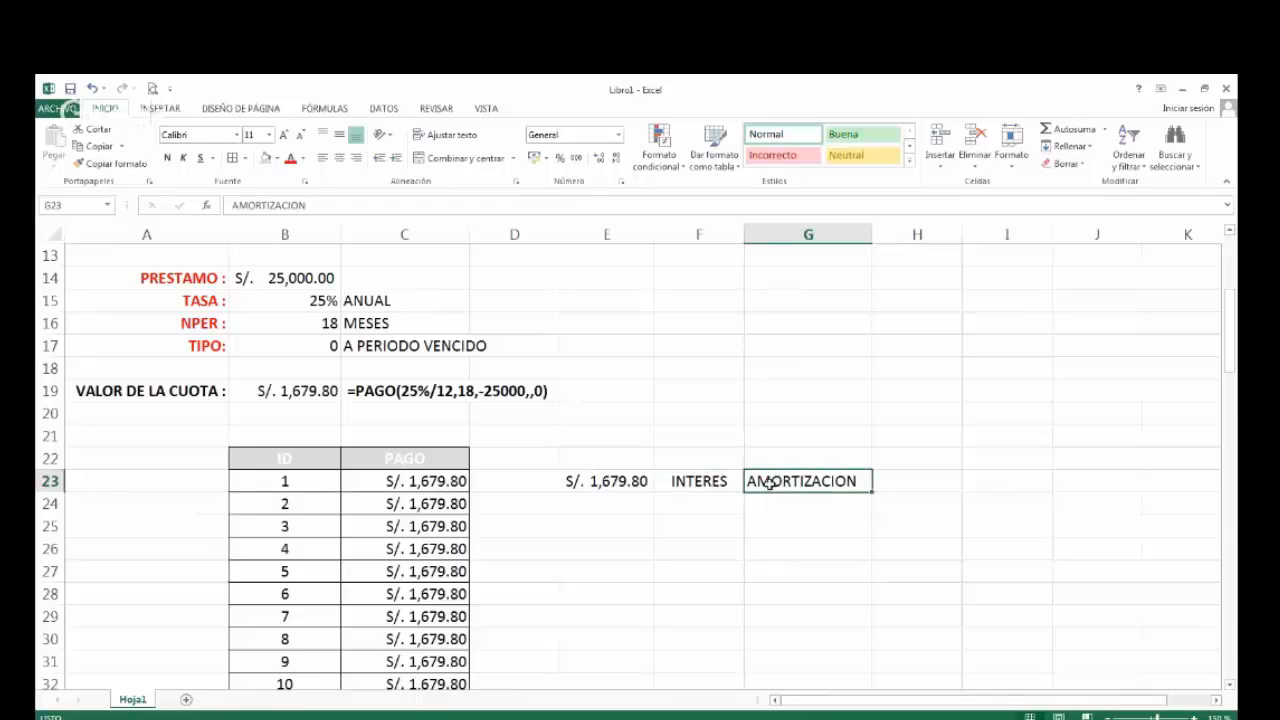
click(339, 158)
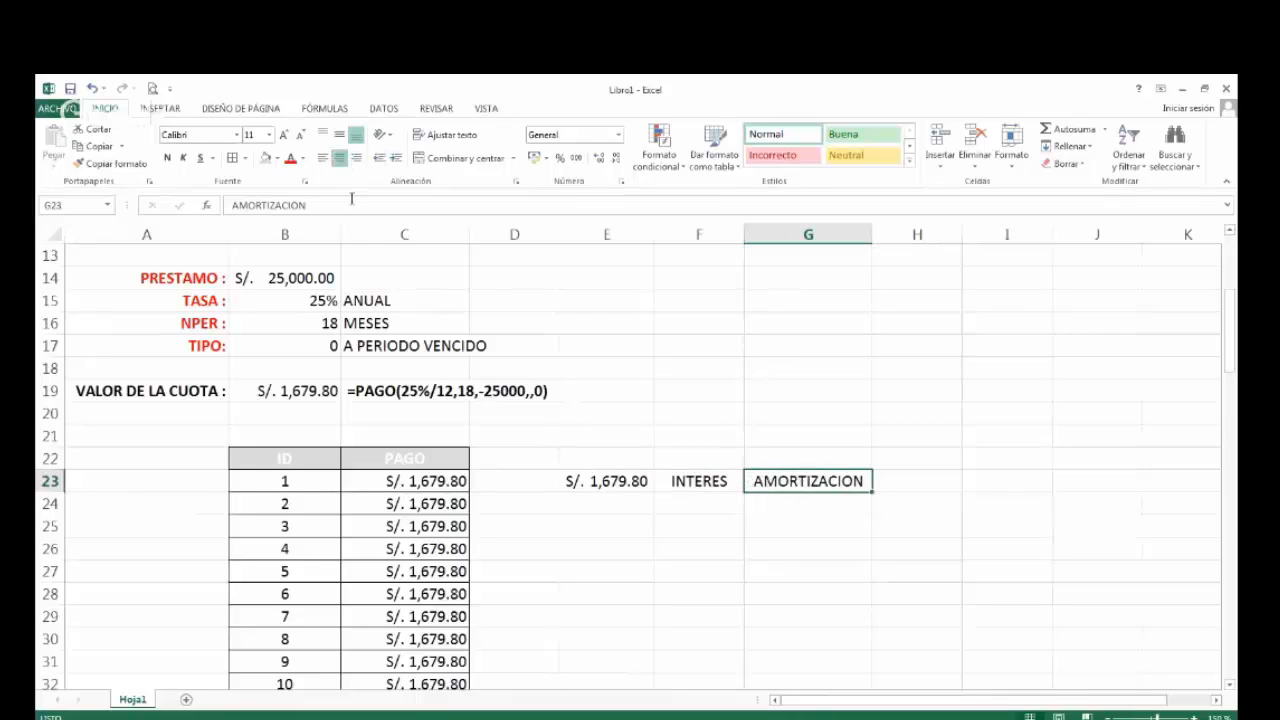
click(703, 481)
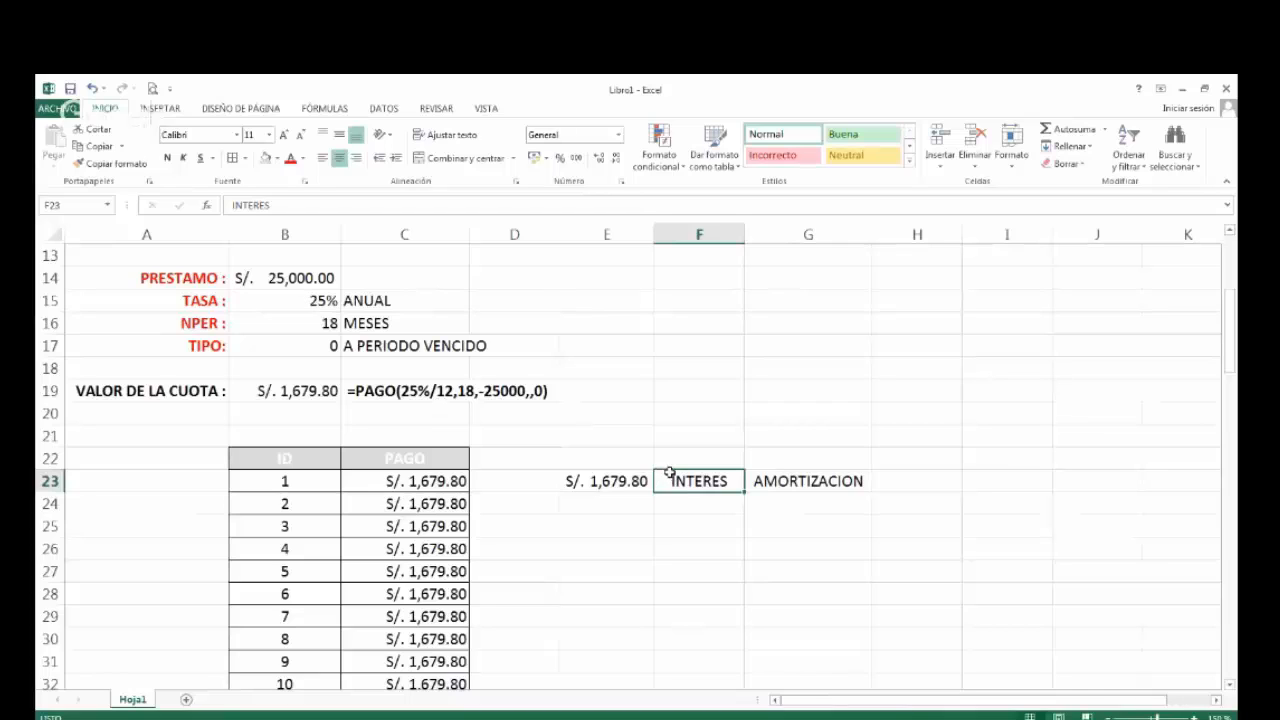
click(799, 490)
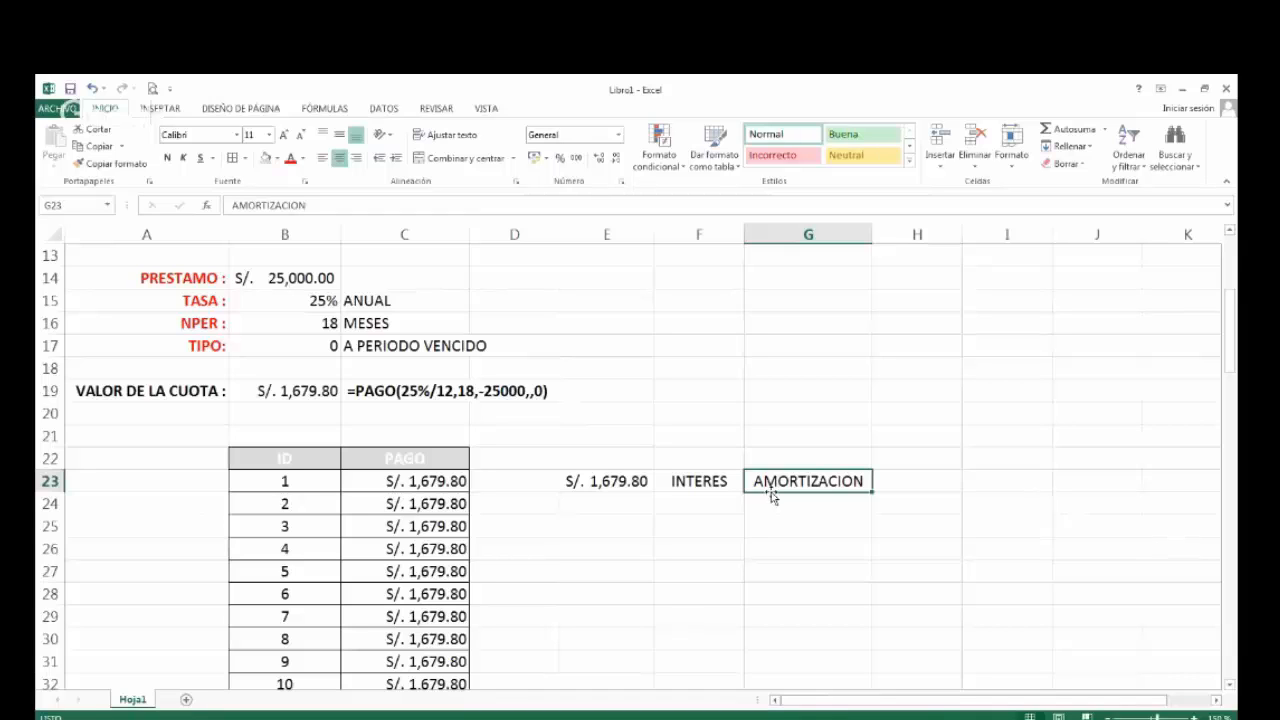
Compare the first loan's monthly payments in column C with the INTERES and AMORTIZACION labels in row 23.
scroll(441, 516, down, 2)
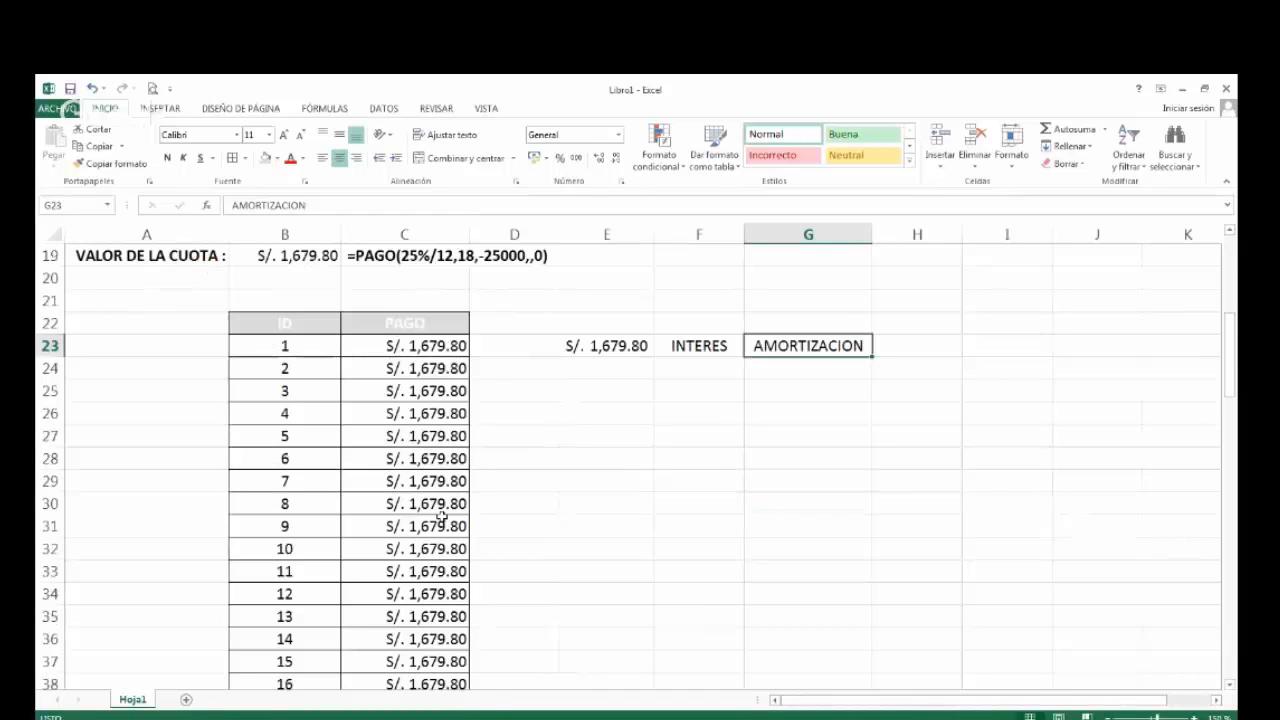
drag(430, 368, 435, 684)
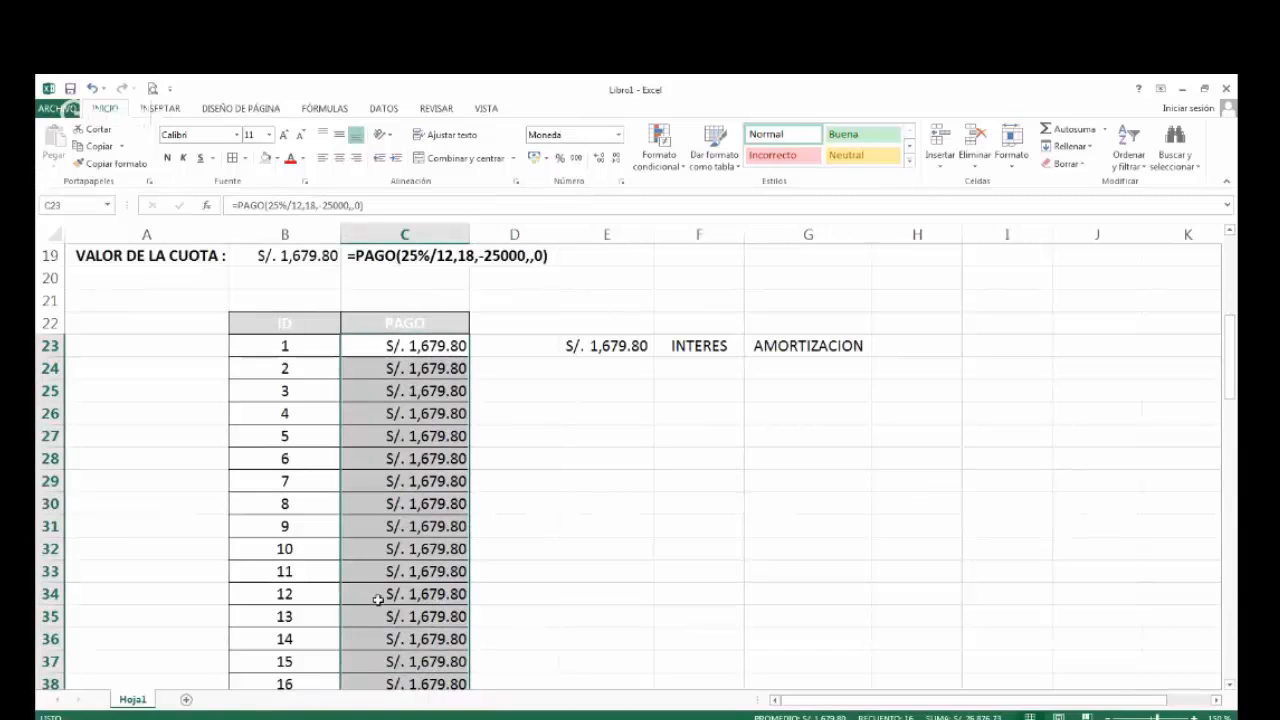
click(785, 346)
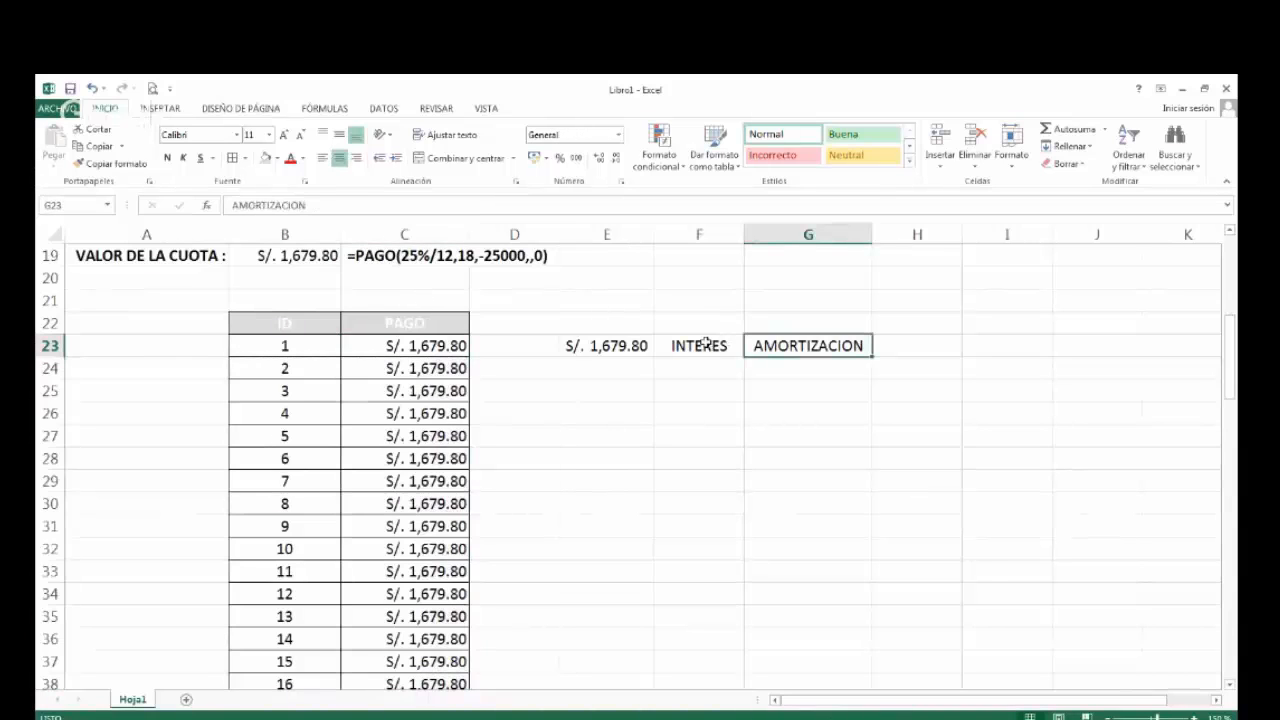
drag(709, 346, 771, 347)
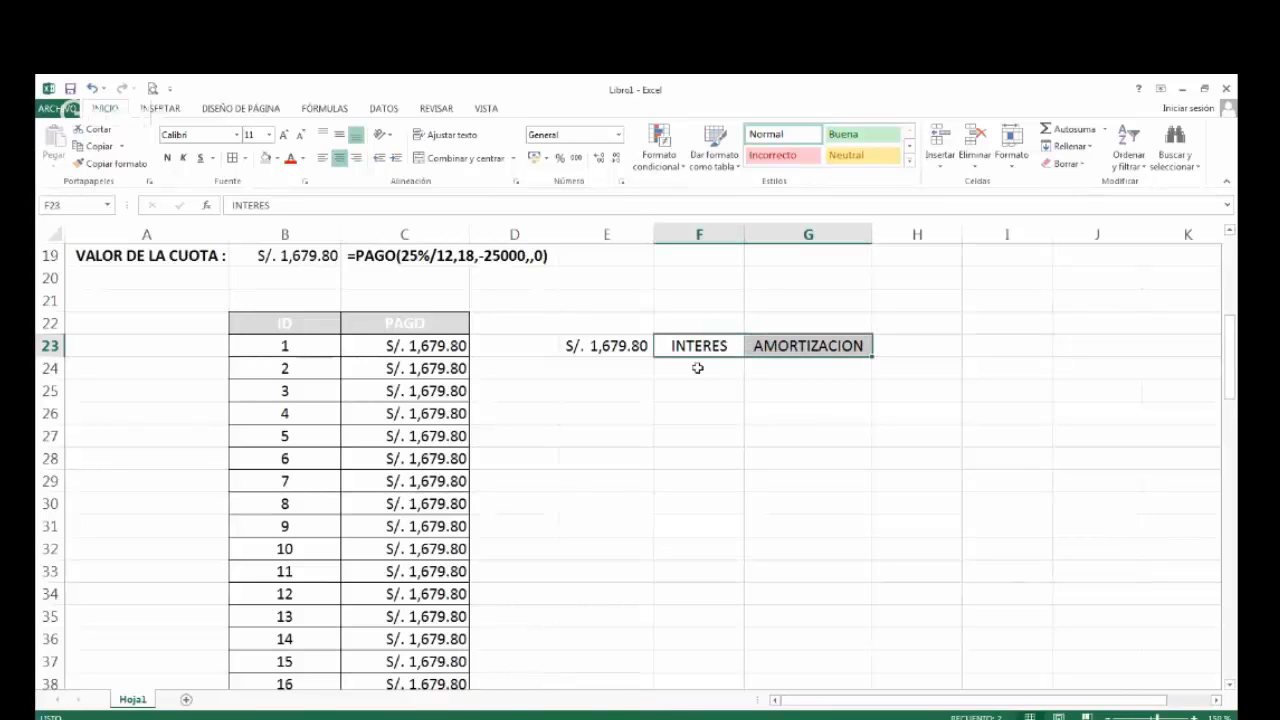
Enter the example interest values 300, 250, 200 and 150 in F24 to F27, below the INTERES label.
click(694, 366)
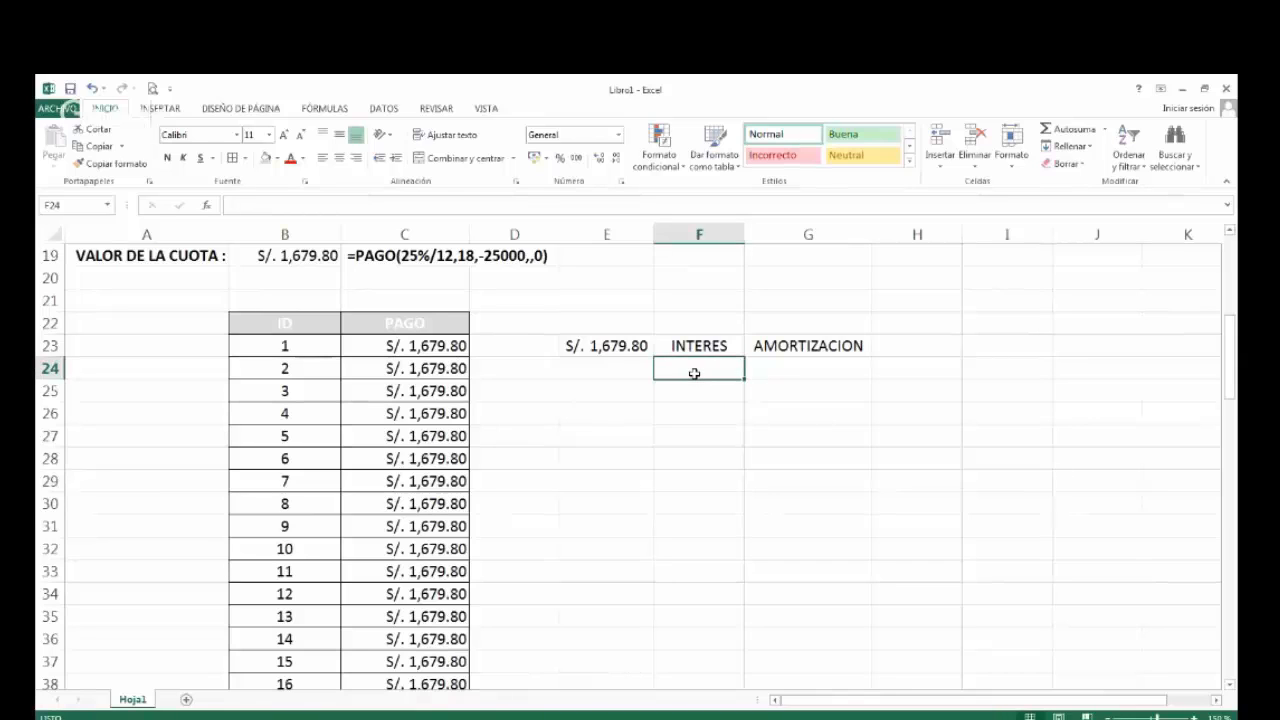
text(3000)
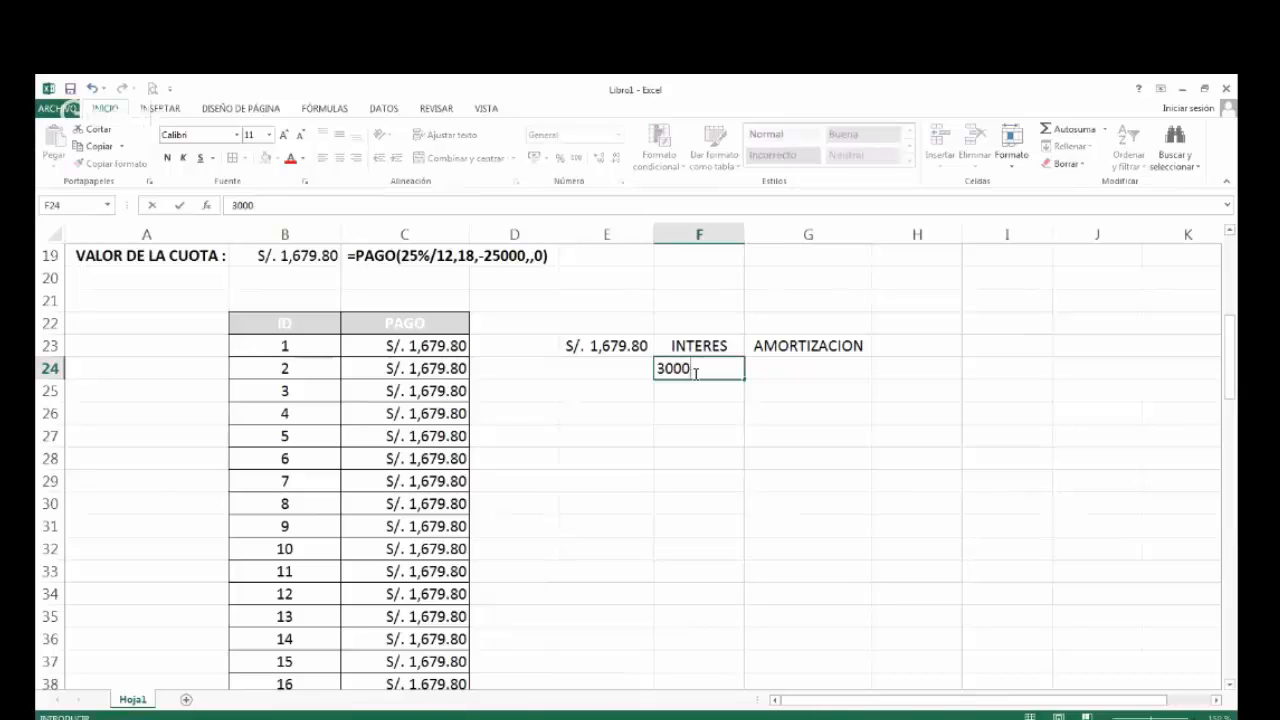
key(BackSpace)
key(Return)
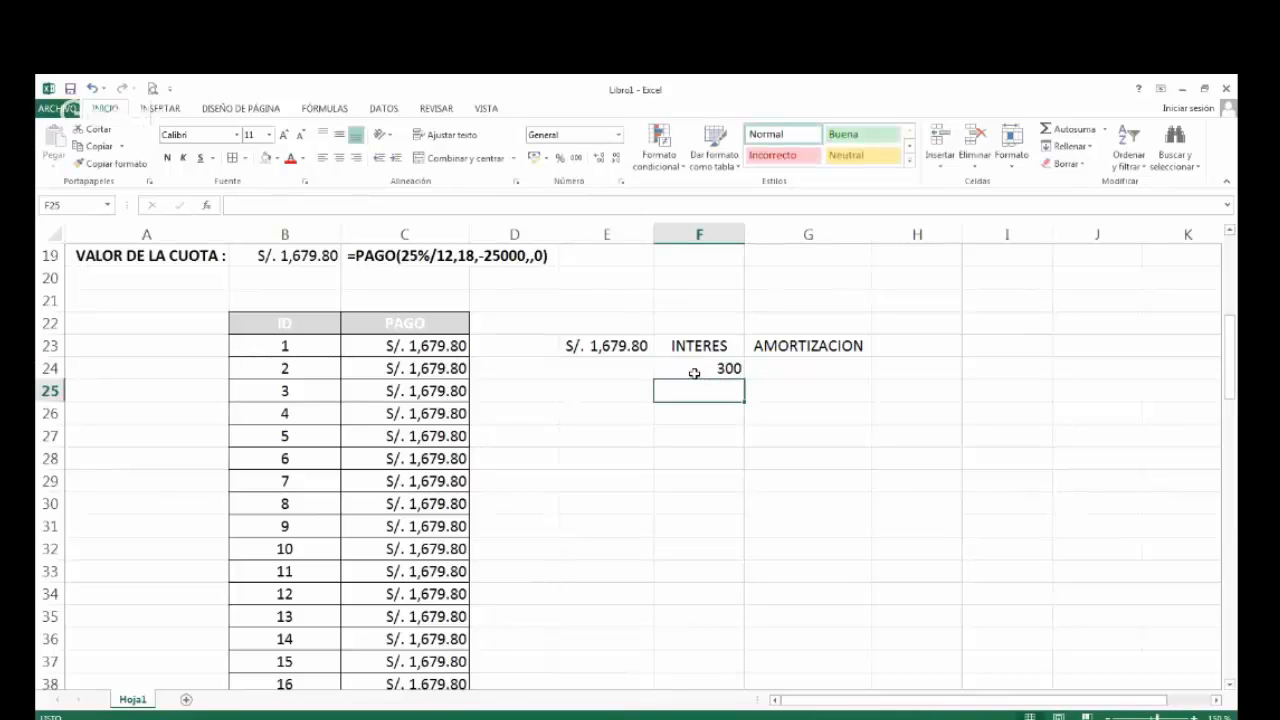
text(250)
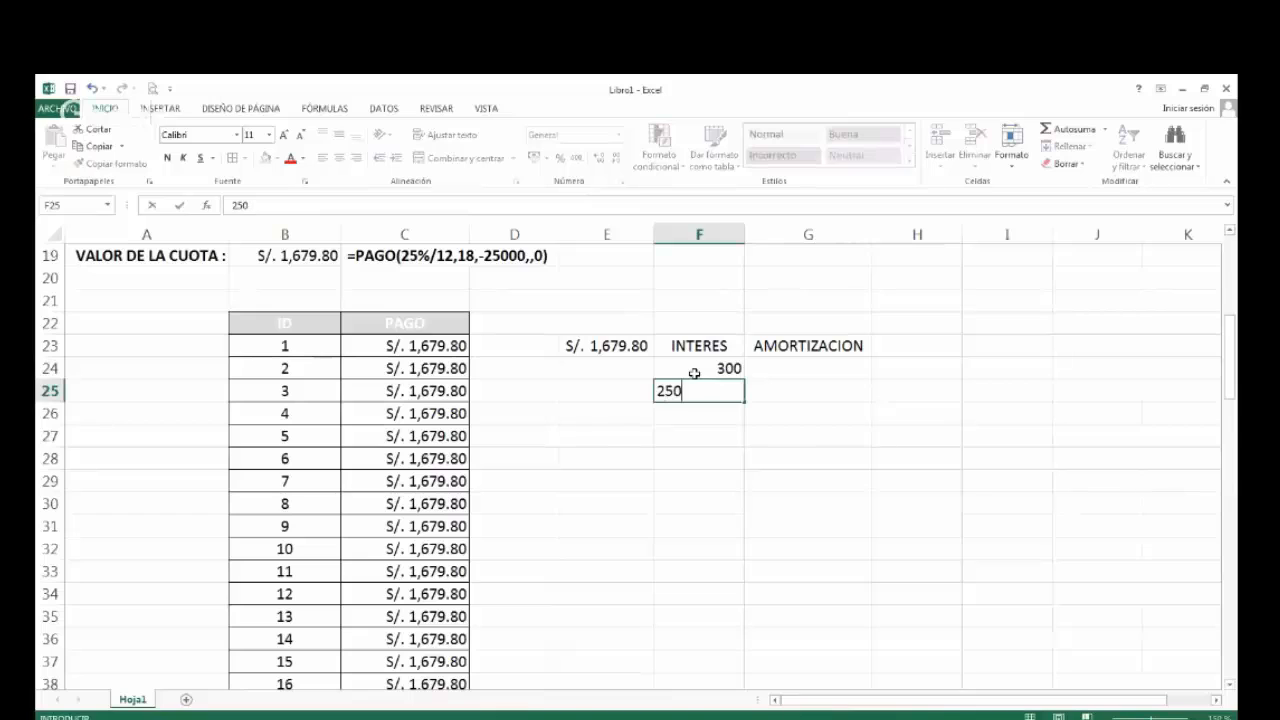
key(Return)
text(200)
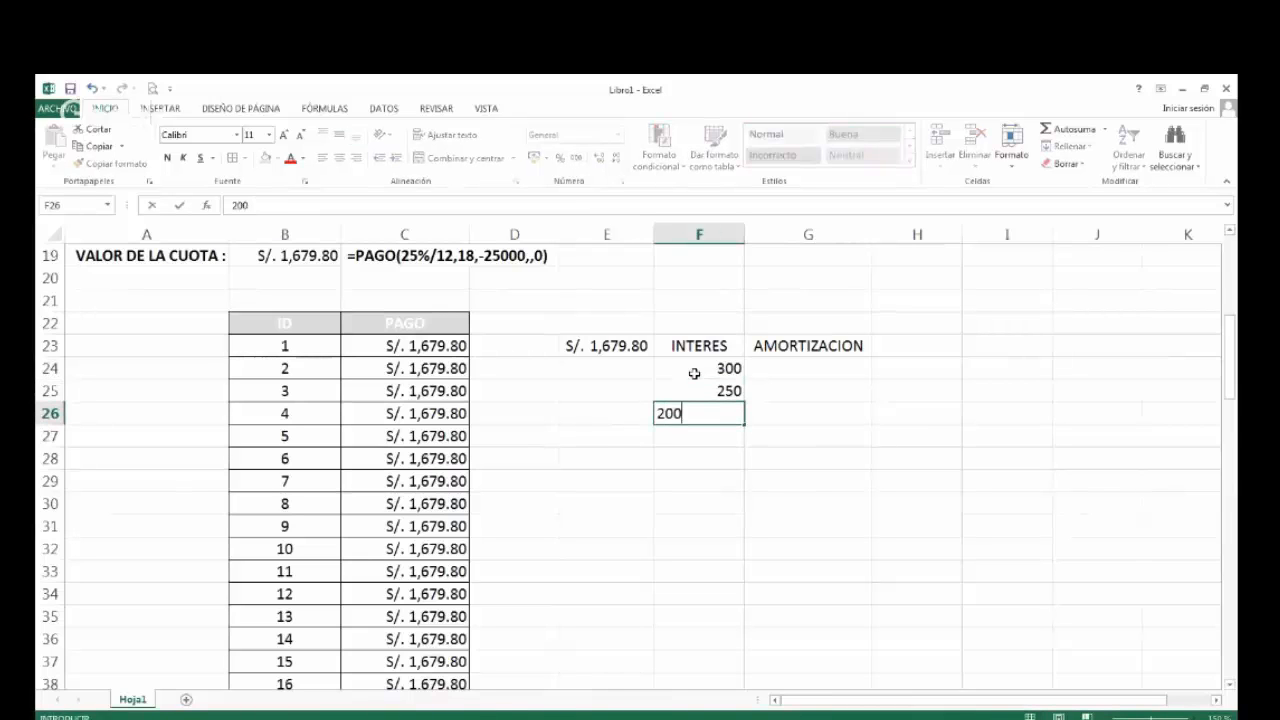
key(Return)
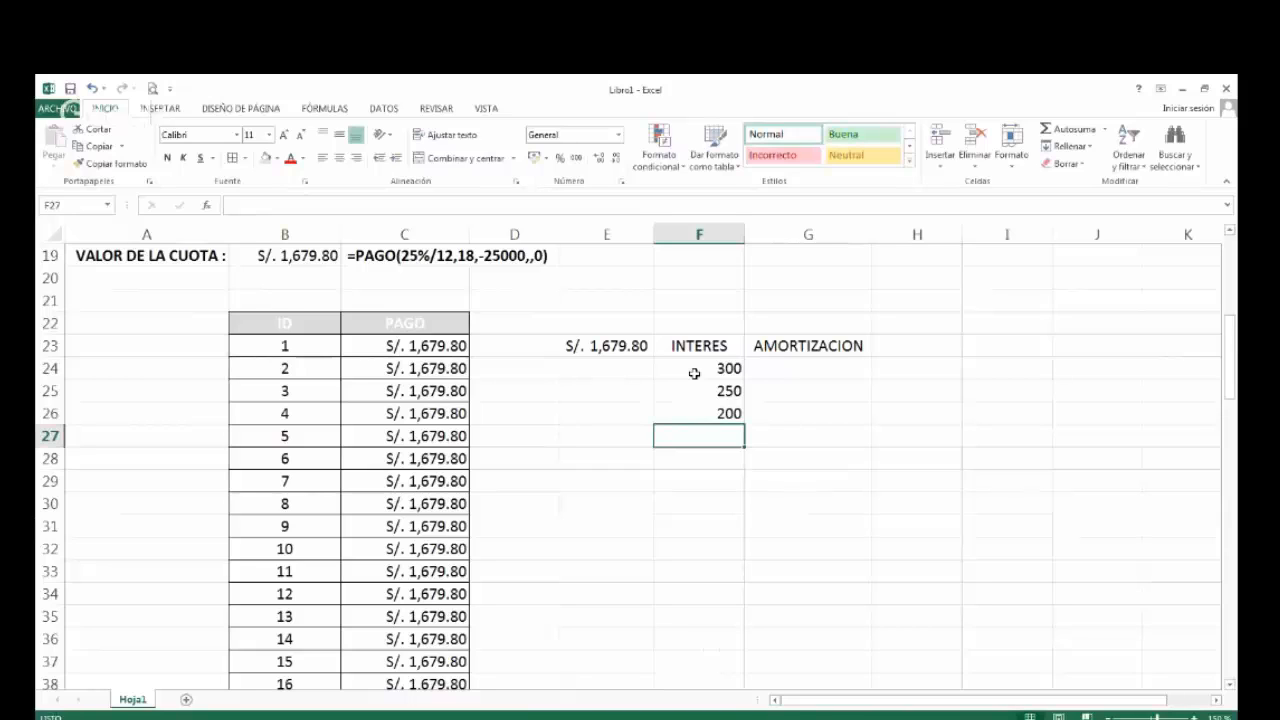
text(150)
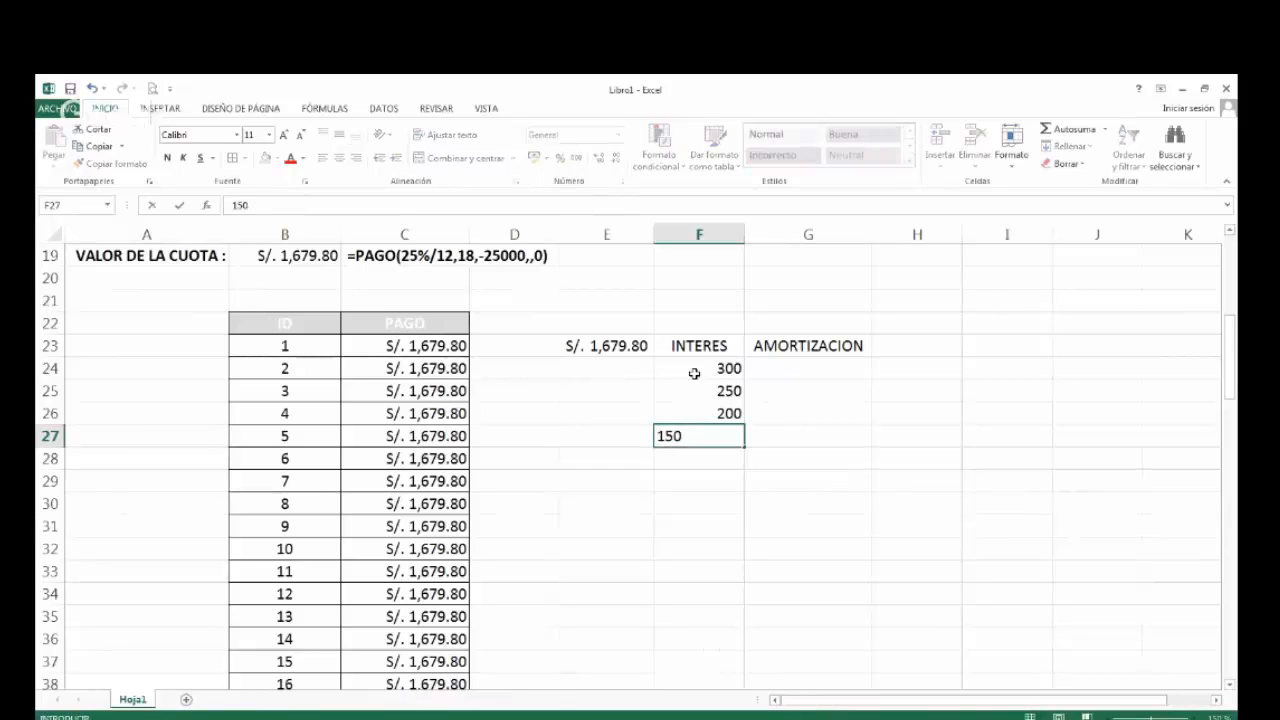
key(Up)
key(Up)
key(Up)
Examine the decreasing example interests in F24:F27 against the amortization cell G24 and the installment value in E23.
key(shift+Down)
key(shift+Down)
key(shift+Down)
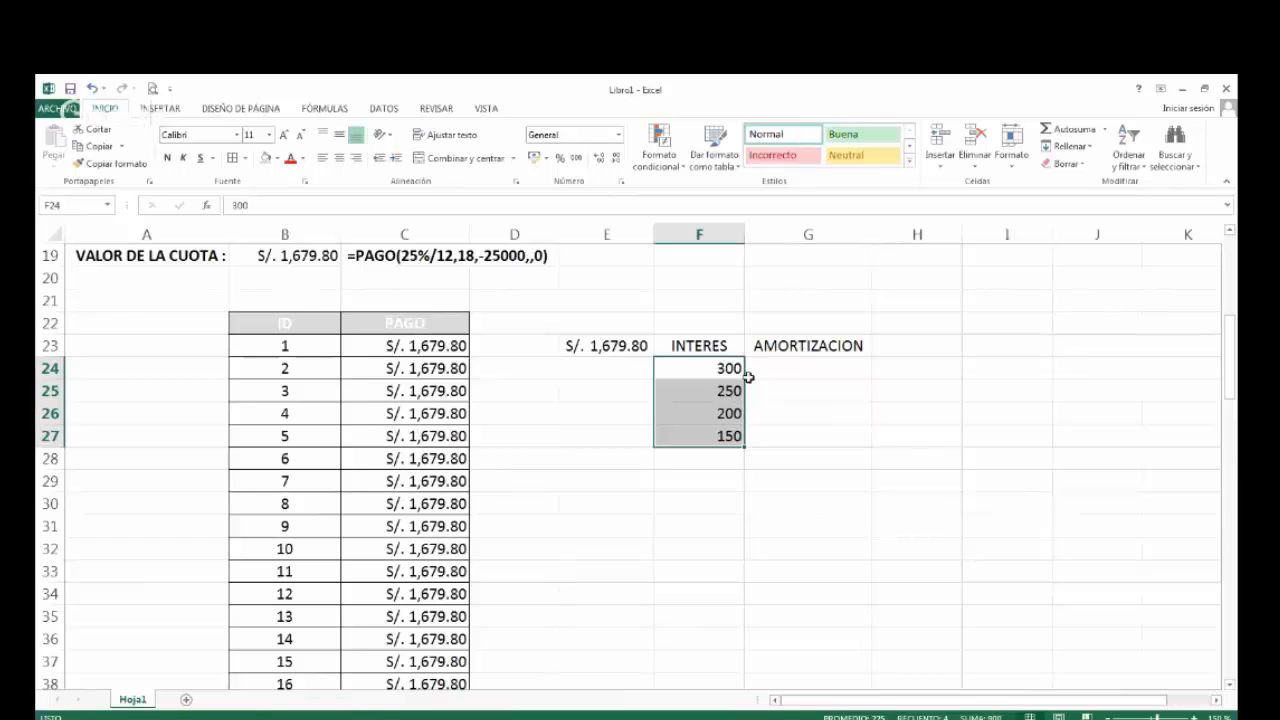
click(784, 369)
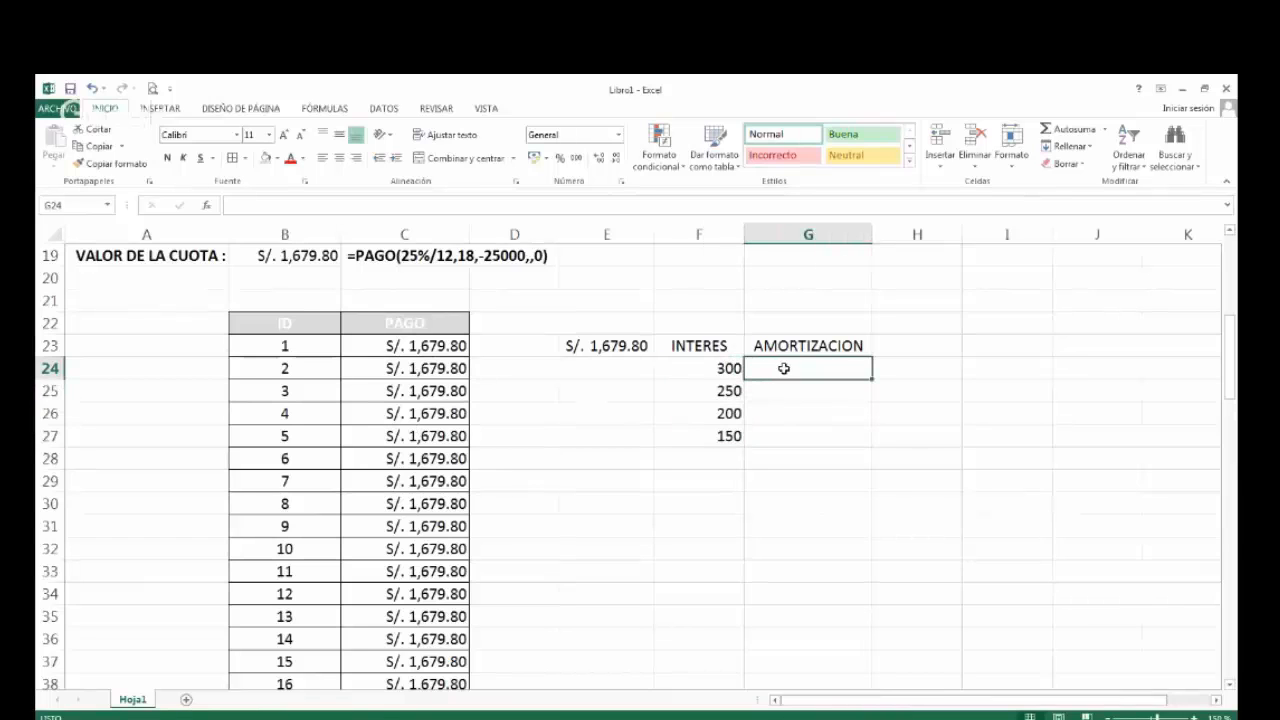
click(698, 374)
click(793, 376)
click(598, 344)
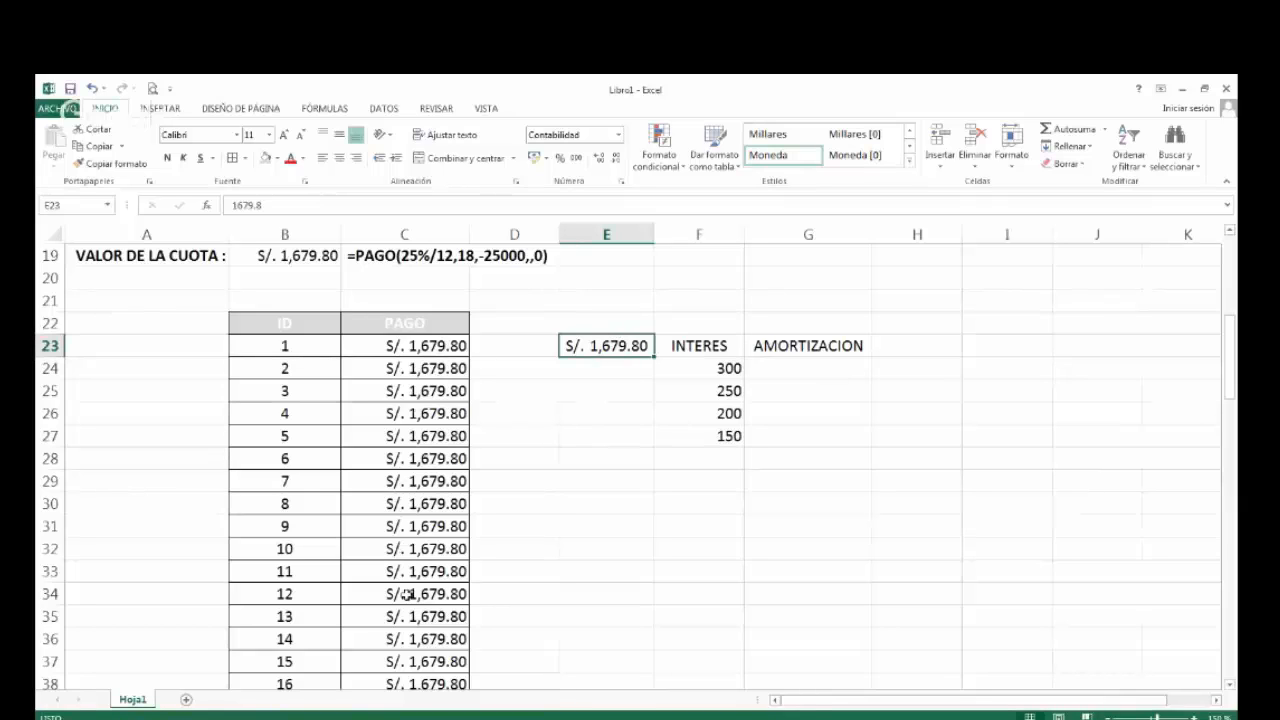
click(696, 378)
Clear the example values from F24:G27 below the INTERES and AMORTIZACION labels.
drag(696, 378, 707, 436)
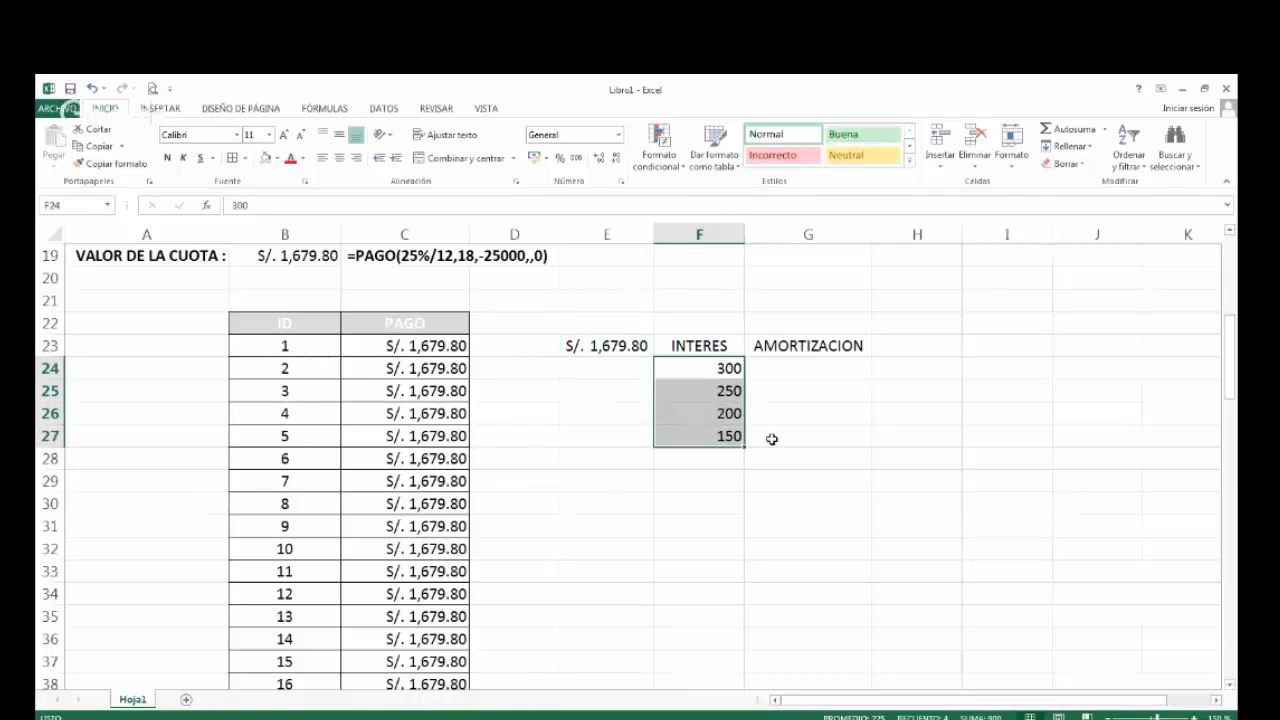
drag(771, 369, 777, 423)
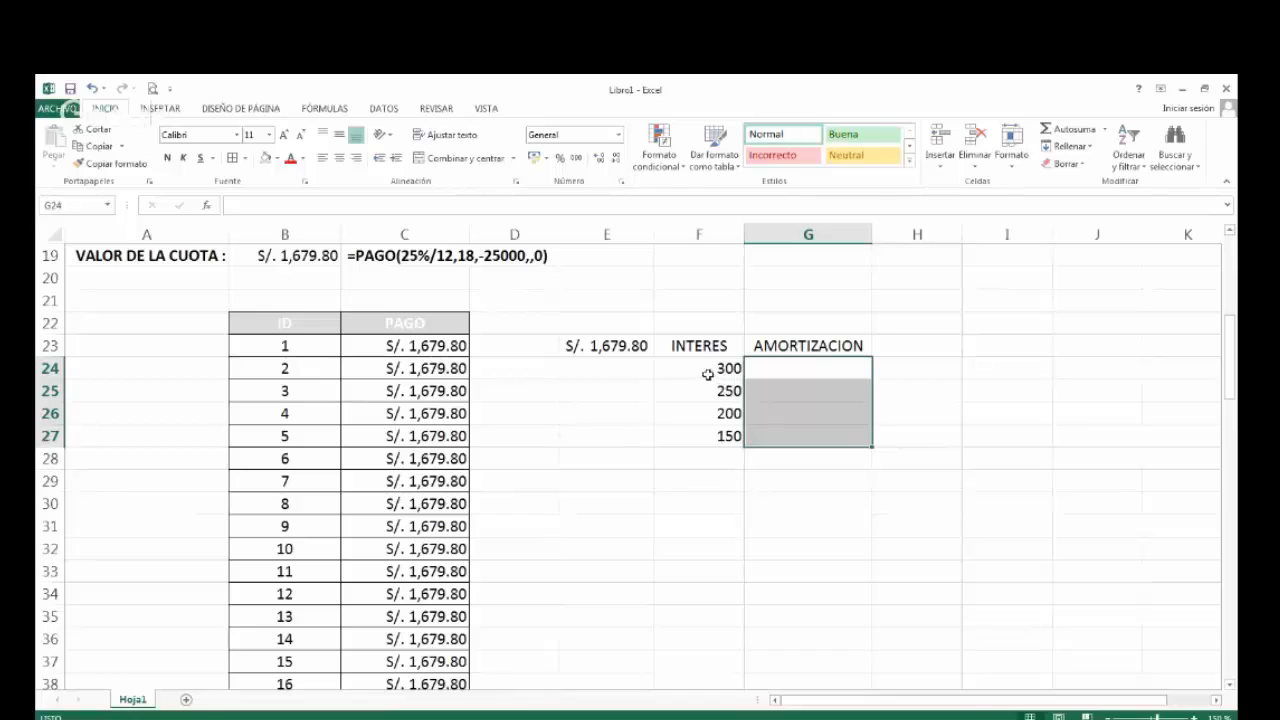
drag(707, 374, 767, 438)
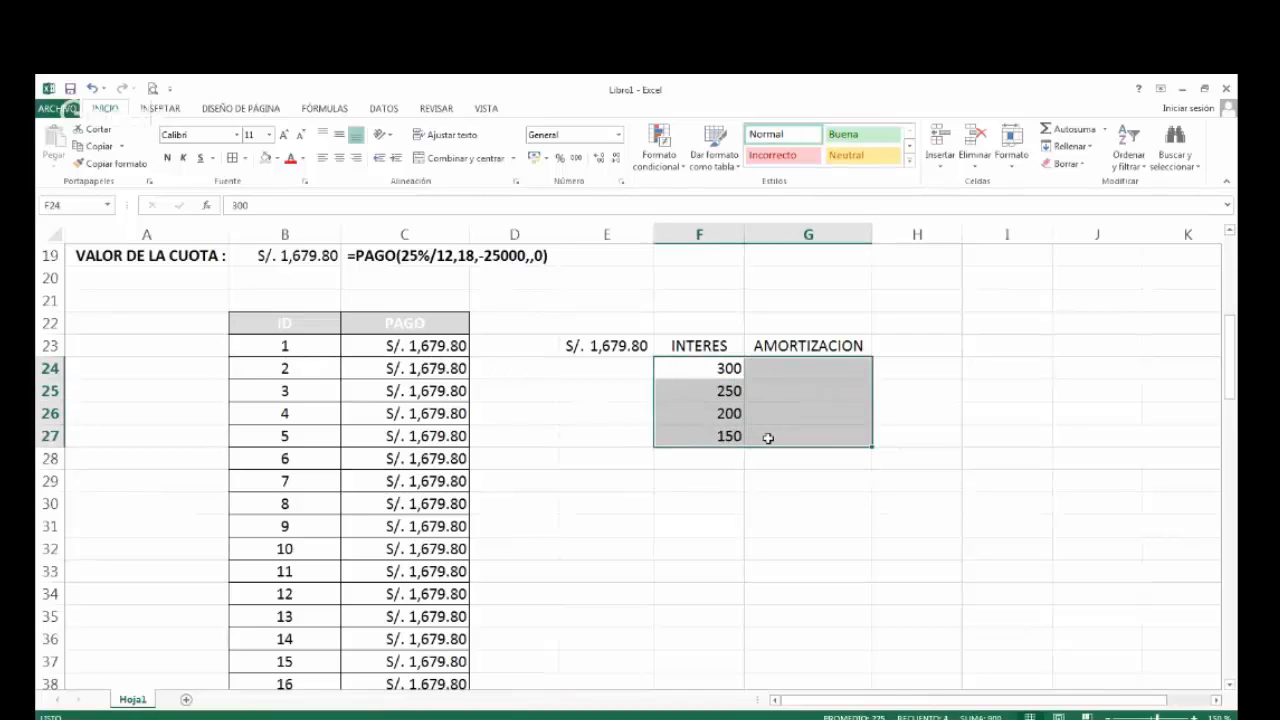
key(Delete)
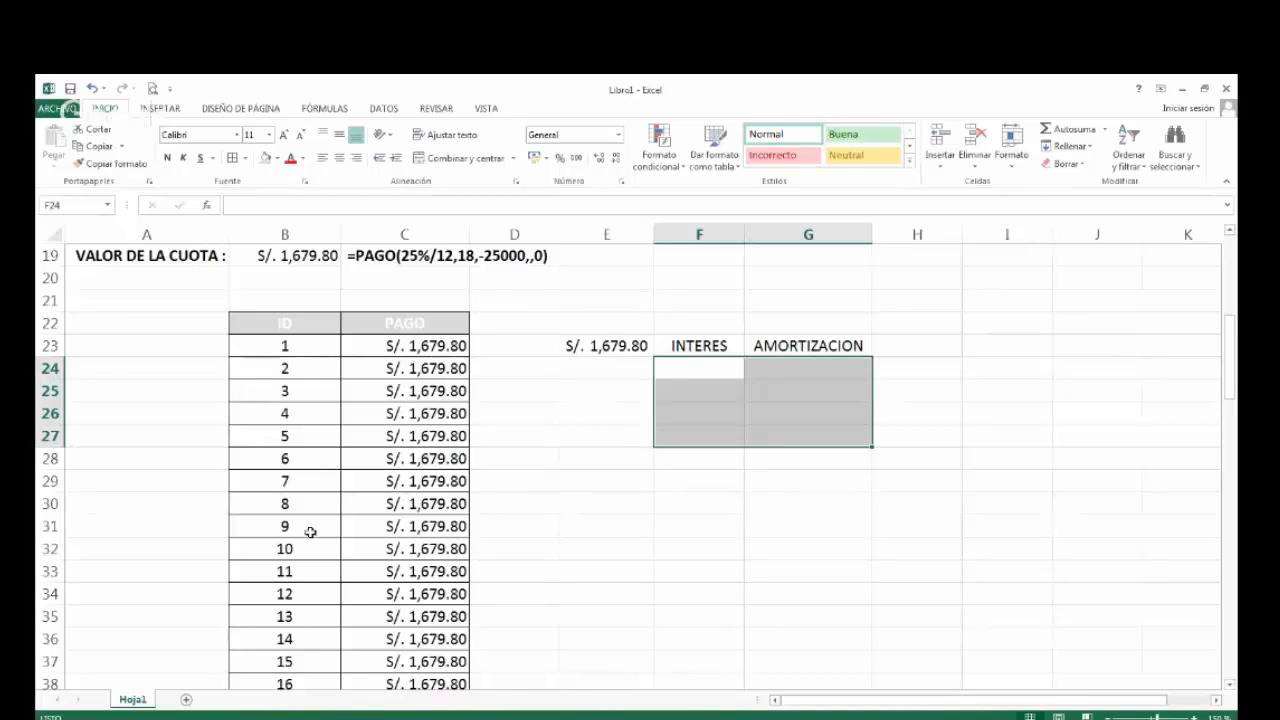
Review the first loan's payment table and its loan, rate, period and type data in A14:D17.
scroll(311, 532, down, 1)
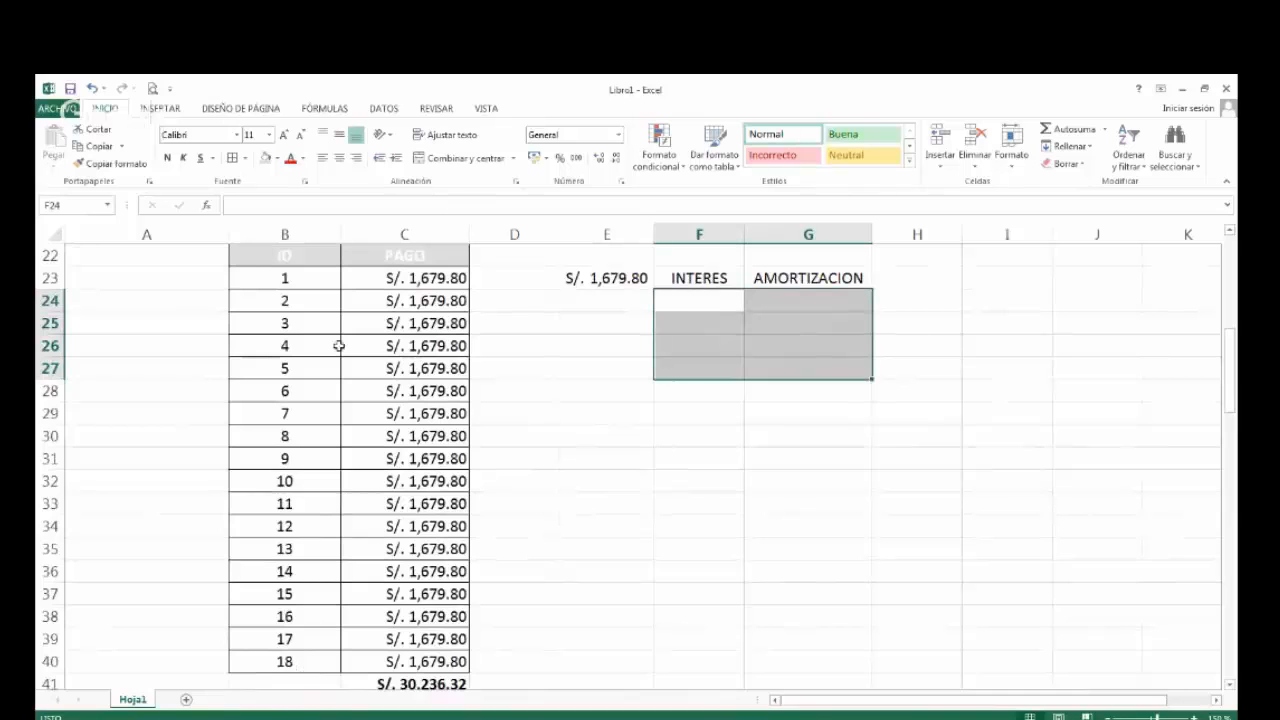
scroll(346, 537, up, 2)
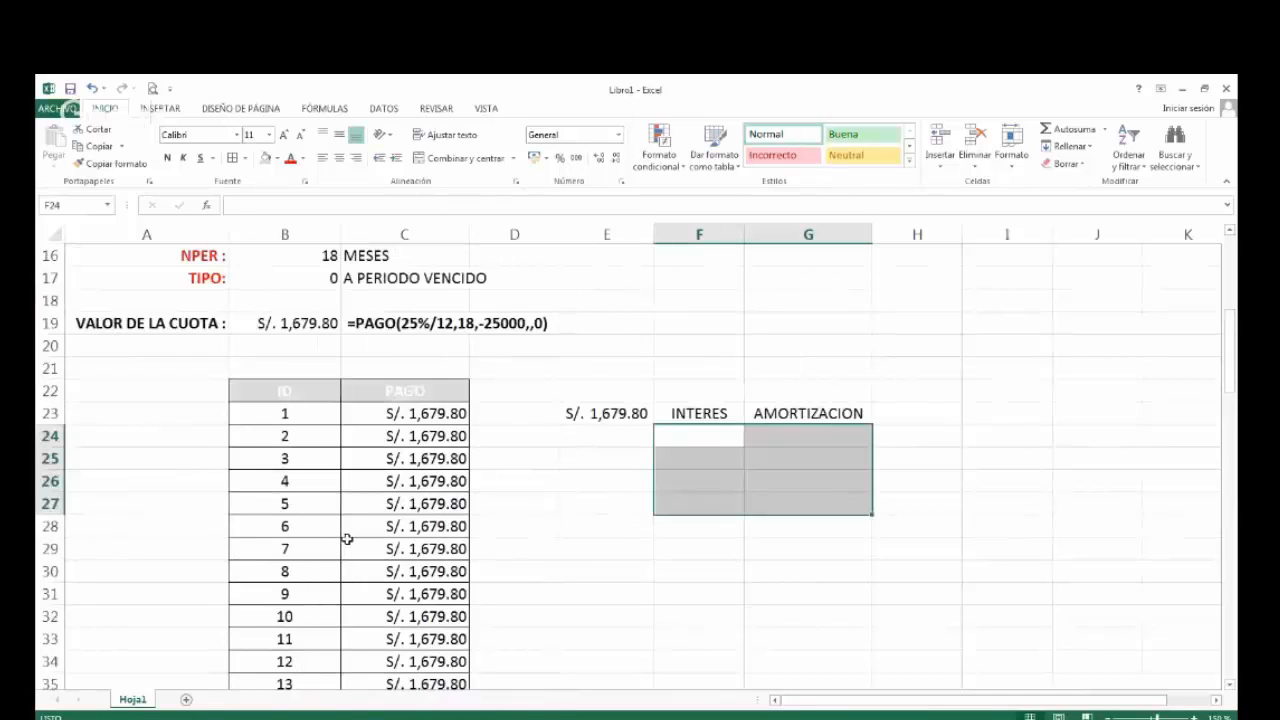
scroll(346, 539, up, 2)
drag(162, 350, 516, 409)
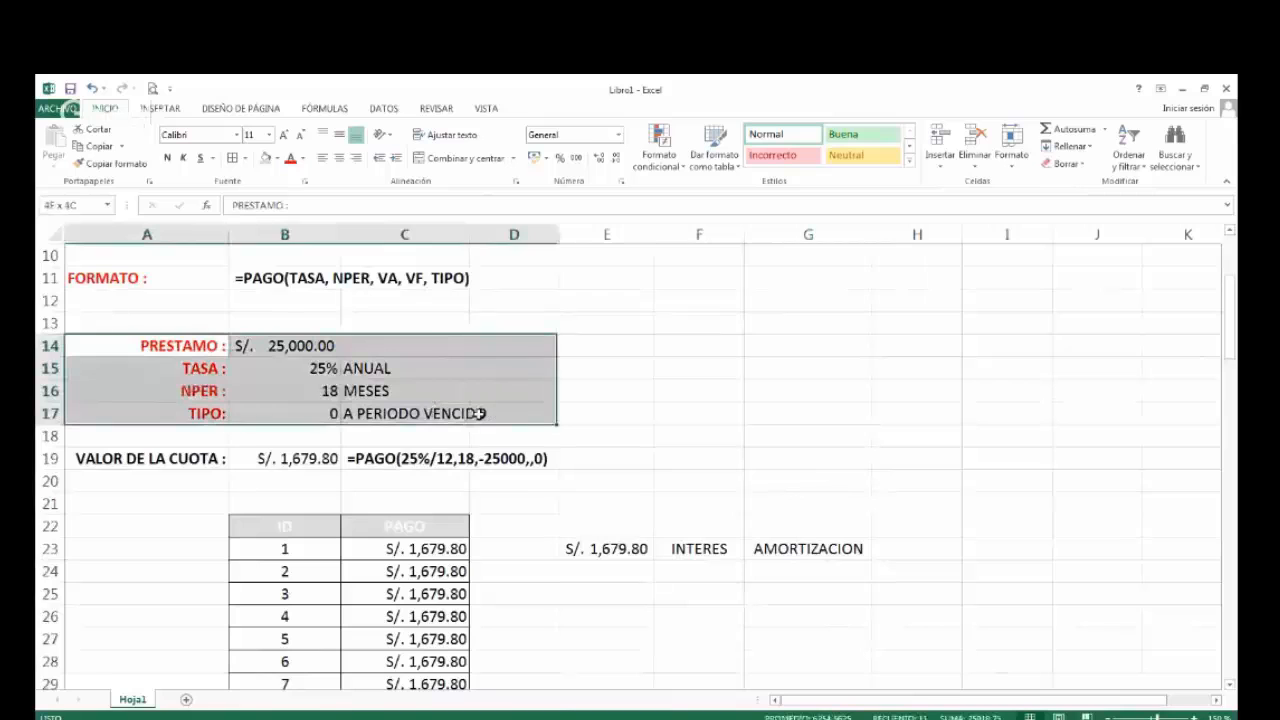
Add a new sheet and enter the title CUADRO DE AMORTIZACION - METODO FRANCES in A1 in bold.
click(186, 701)
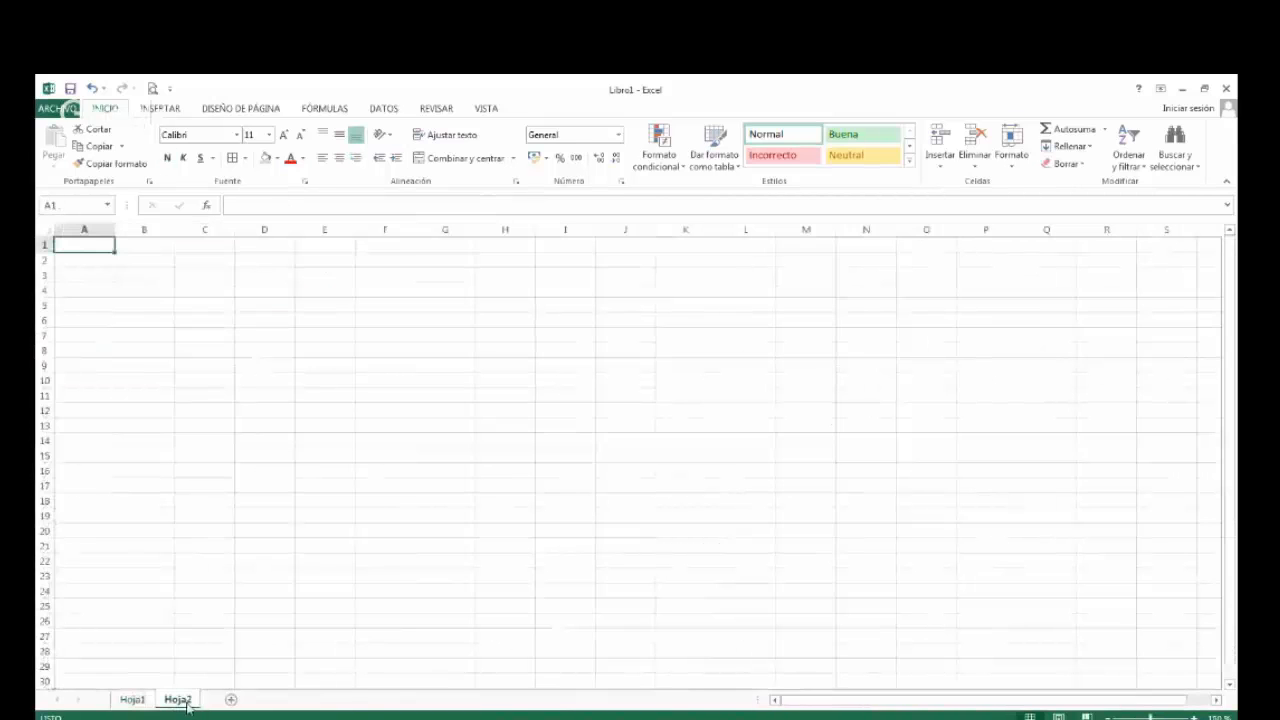
ctrl+scroll(168, 297, up, 2)
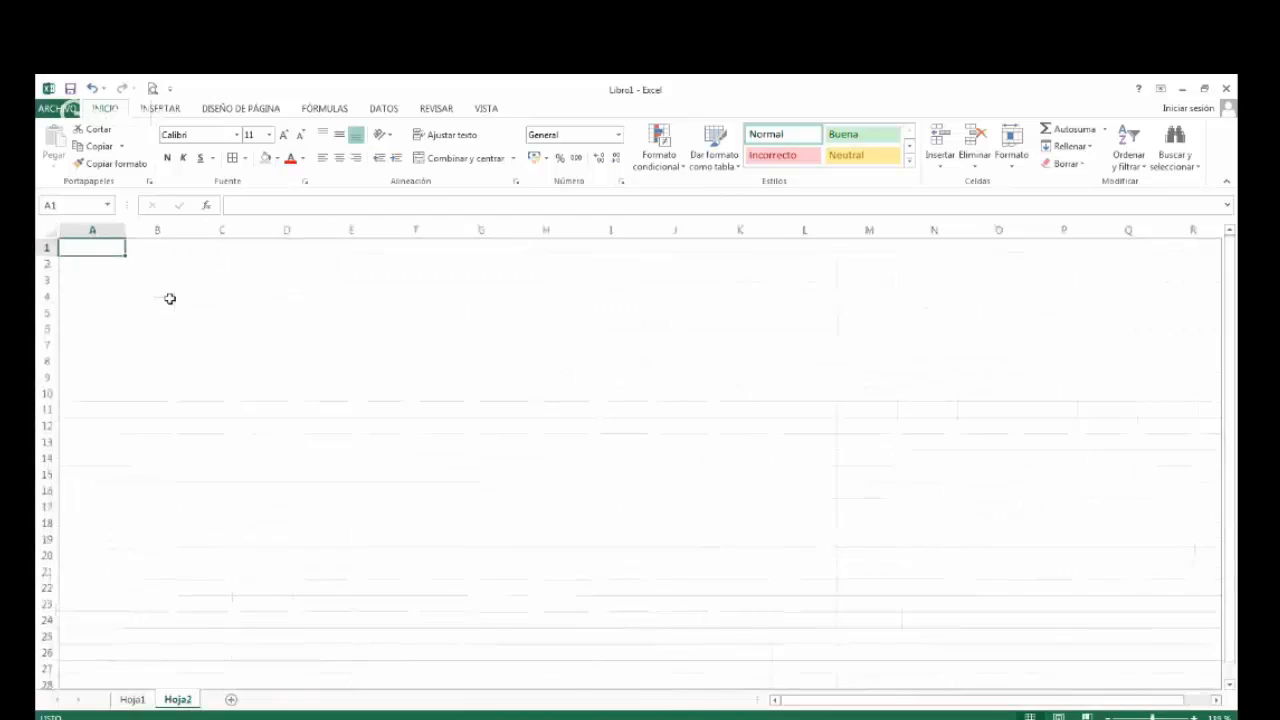
text(CU)
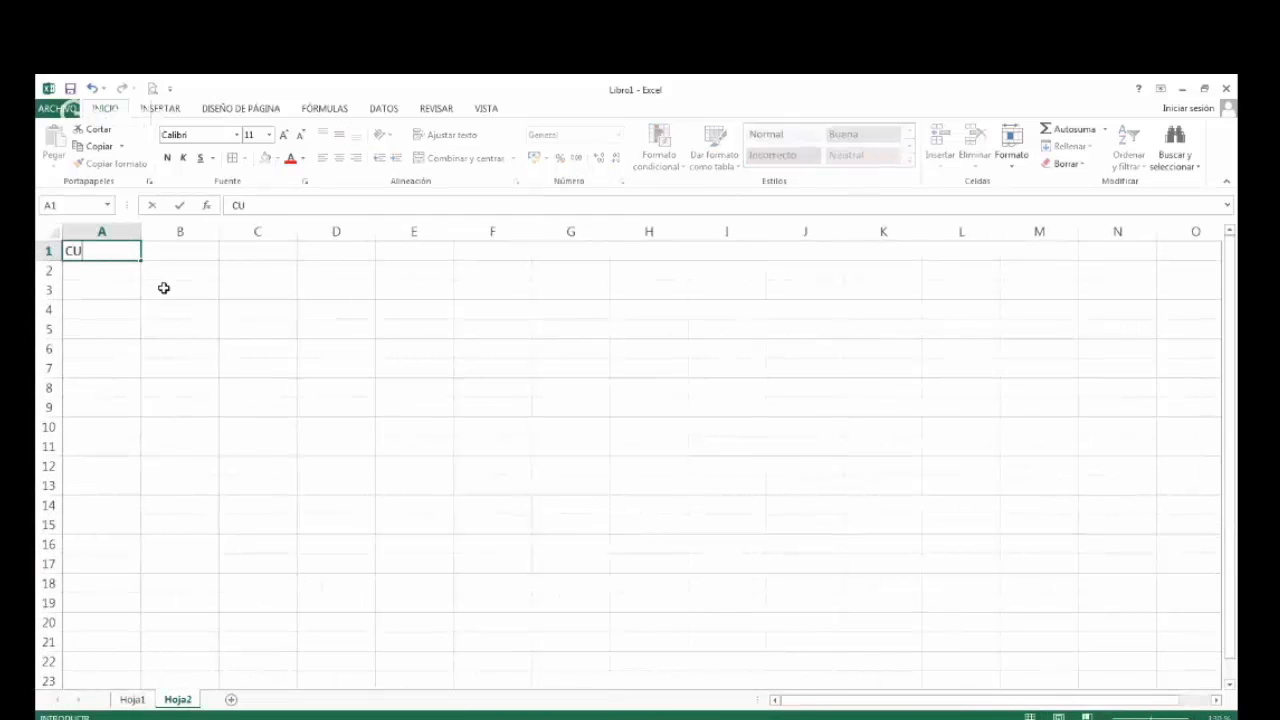
text(ADRO DE)
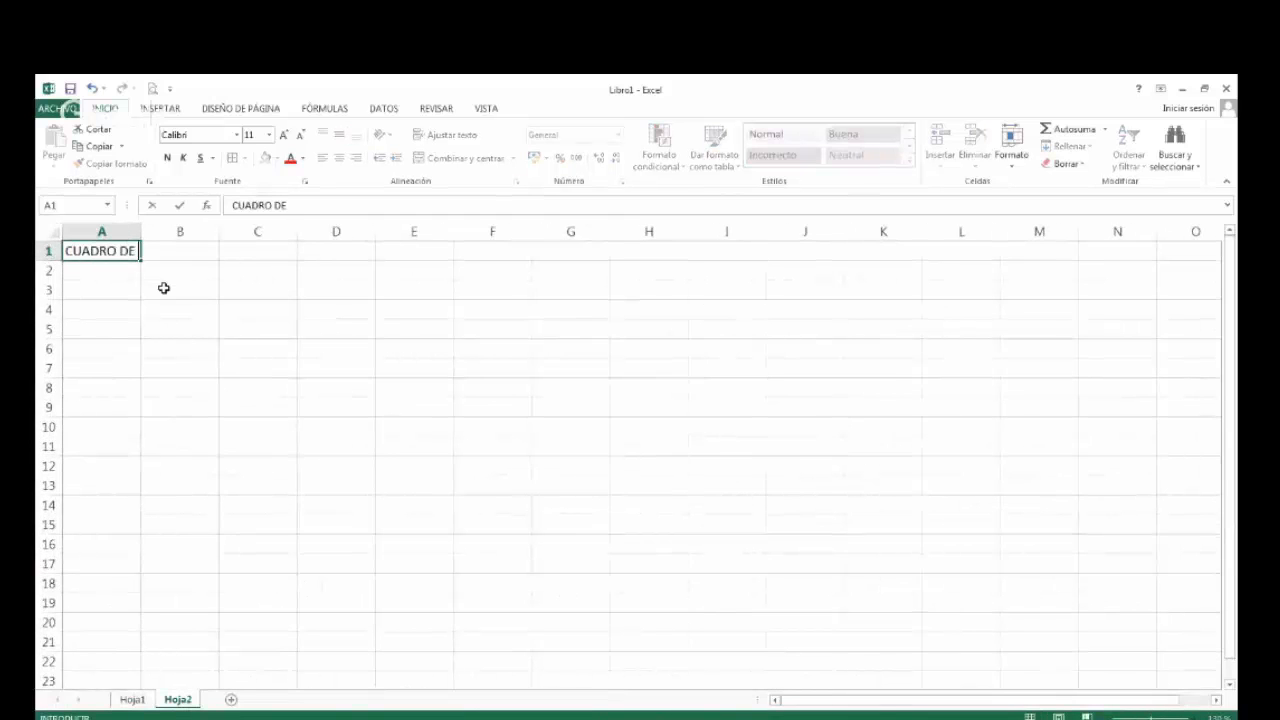
text( AM)
key(BackSpace)
text(AMORTIZACIO)
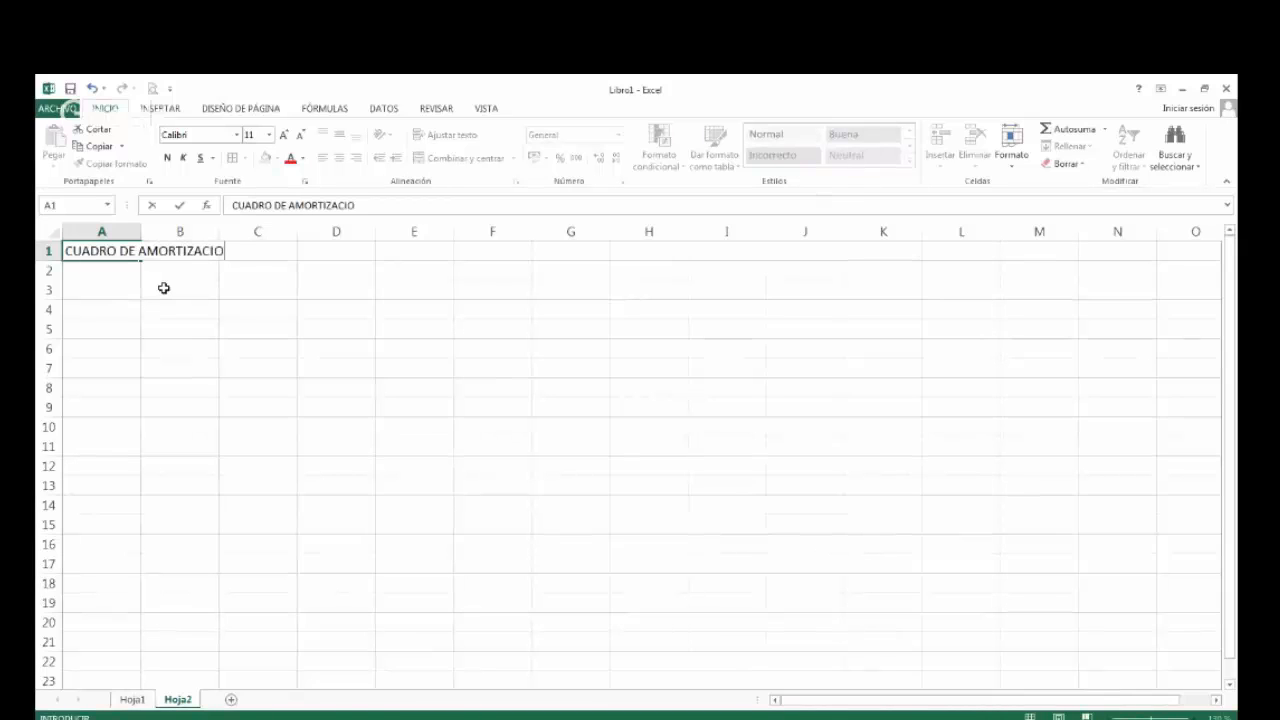
text(N - )
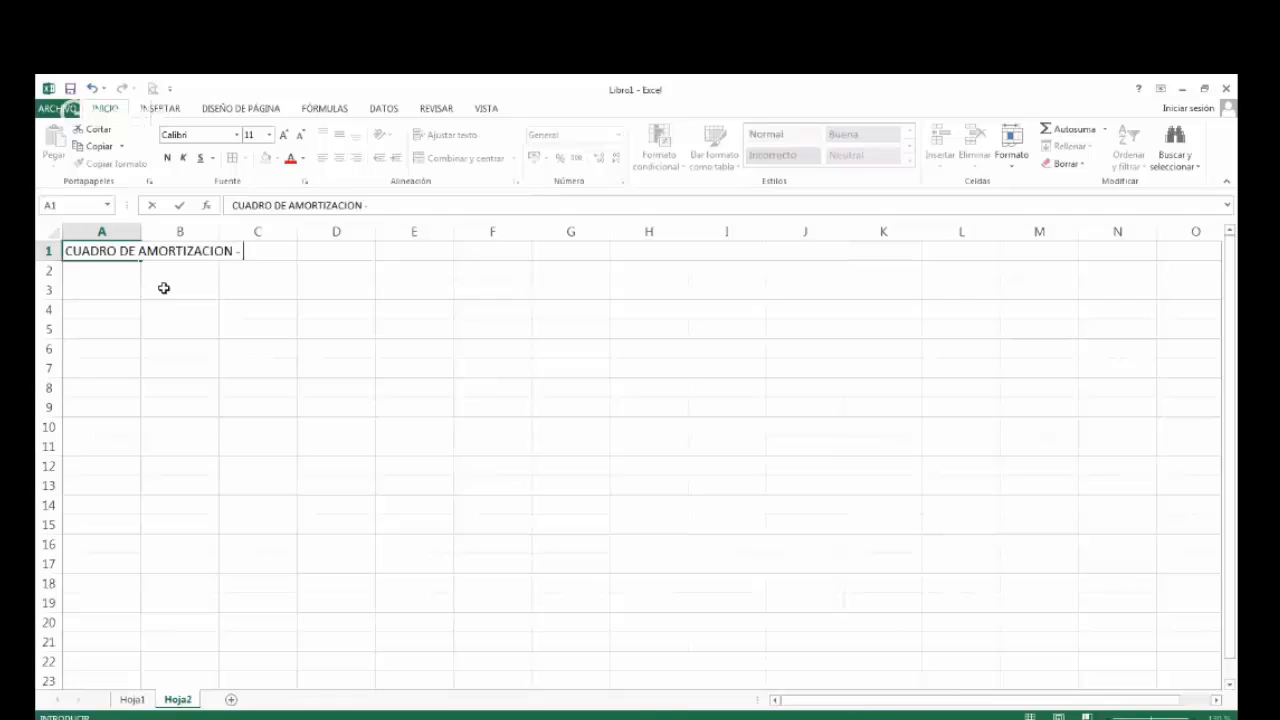
text(METODO )
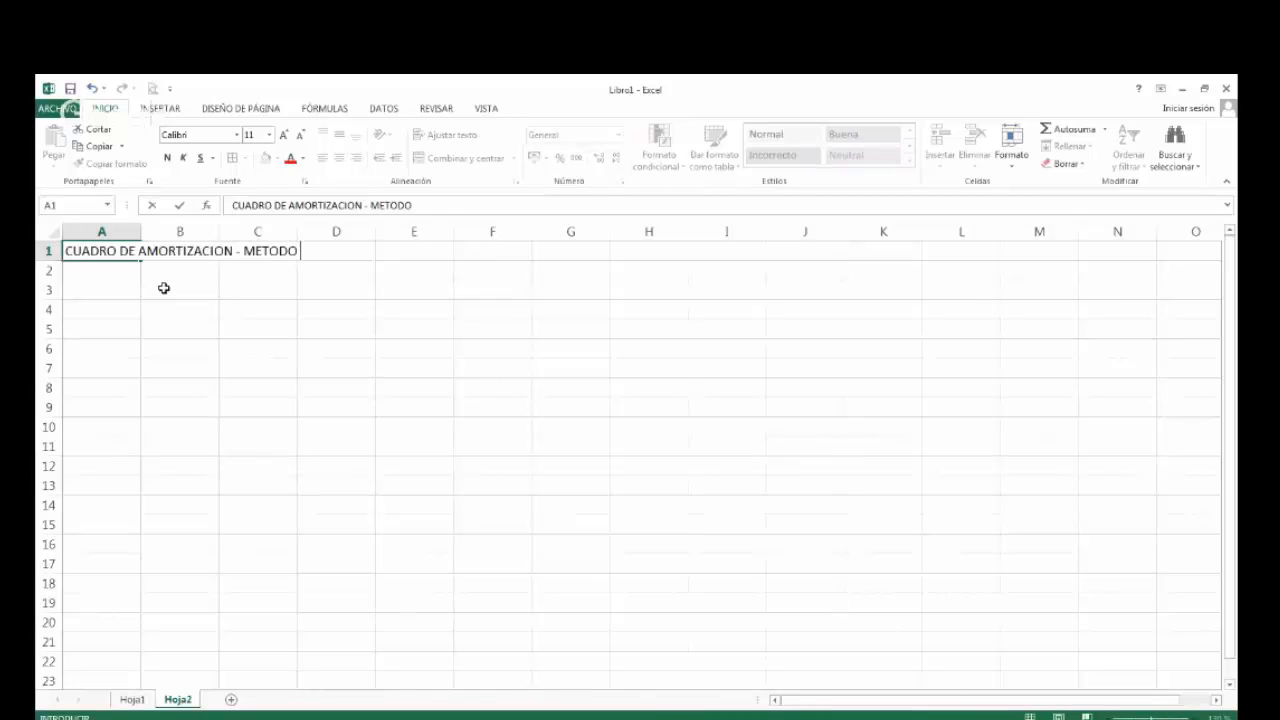
text(FRANCES)
key(Return)
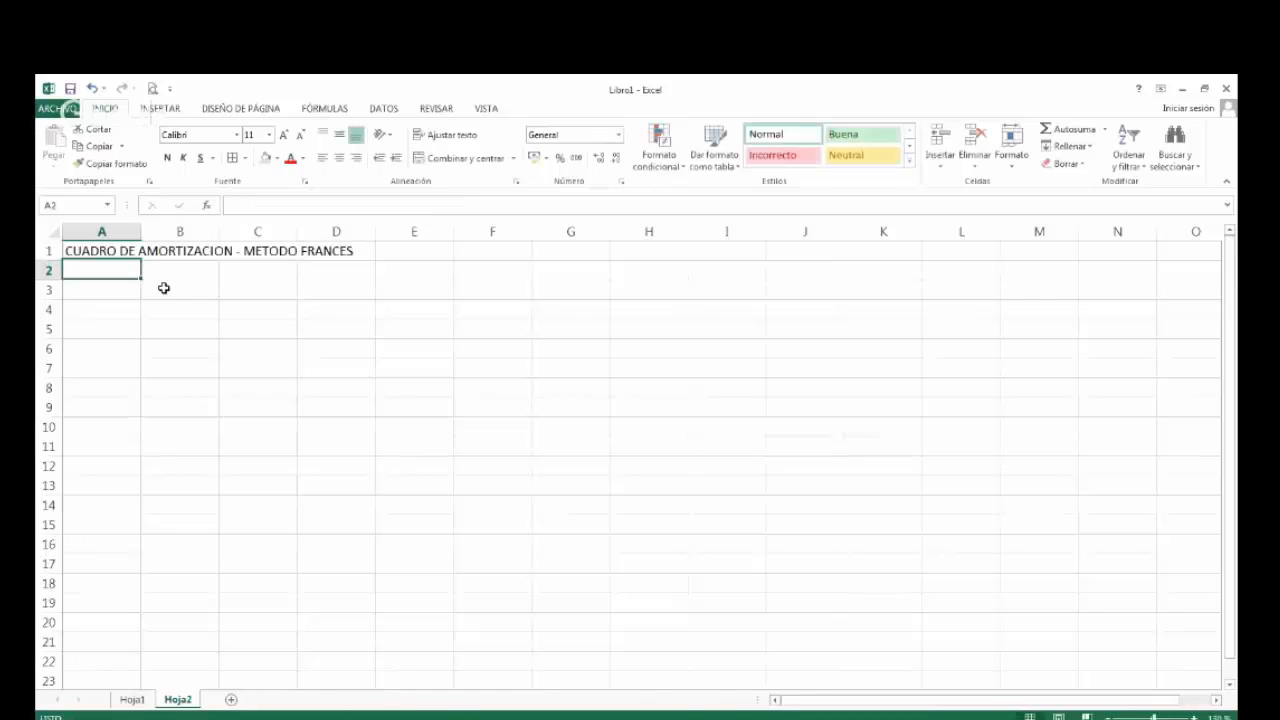
click(101, 250)
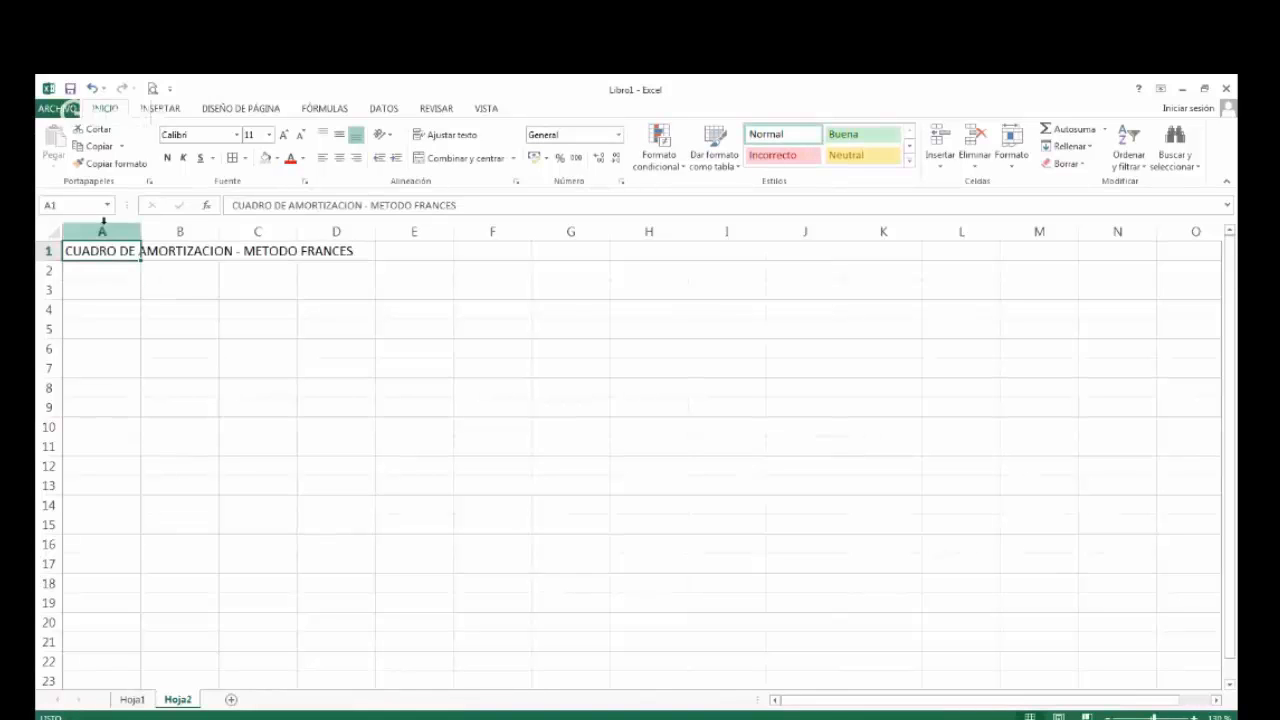
click(168, 158)
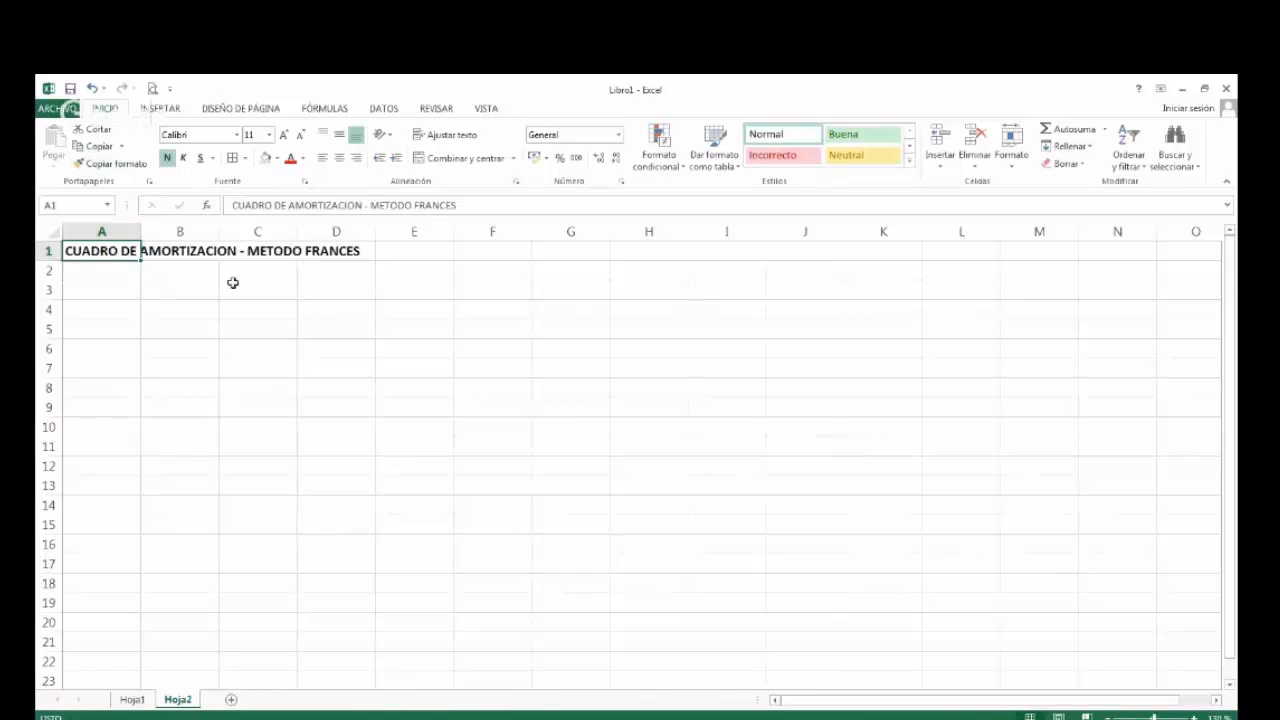
Enter the headers ID, SALDO and AMORTIZACION in A3:C3 and fit column C's width to its text.
click(107, 289)
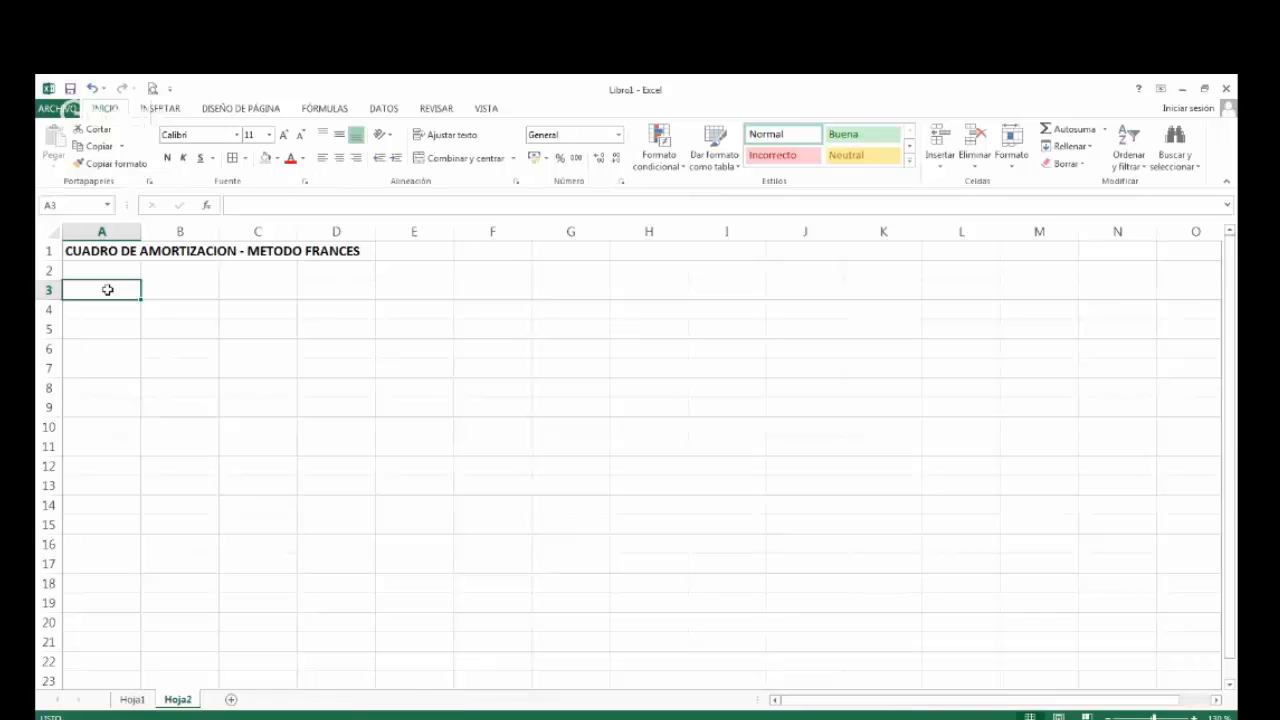
text(ID)
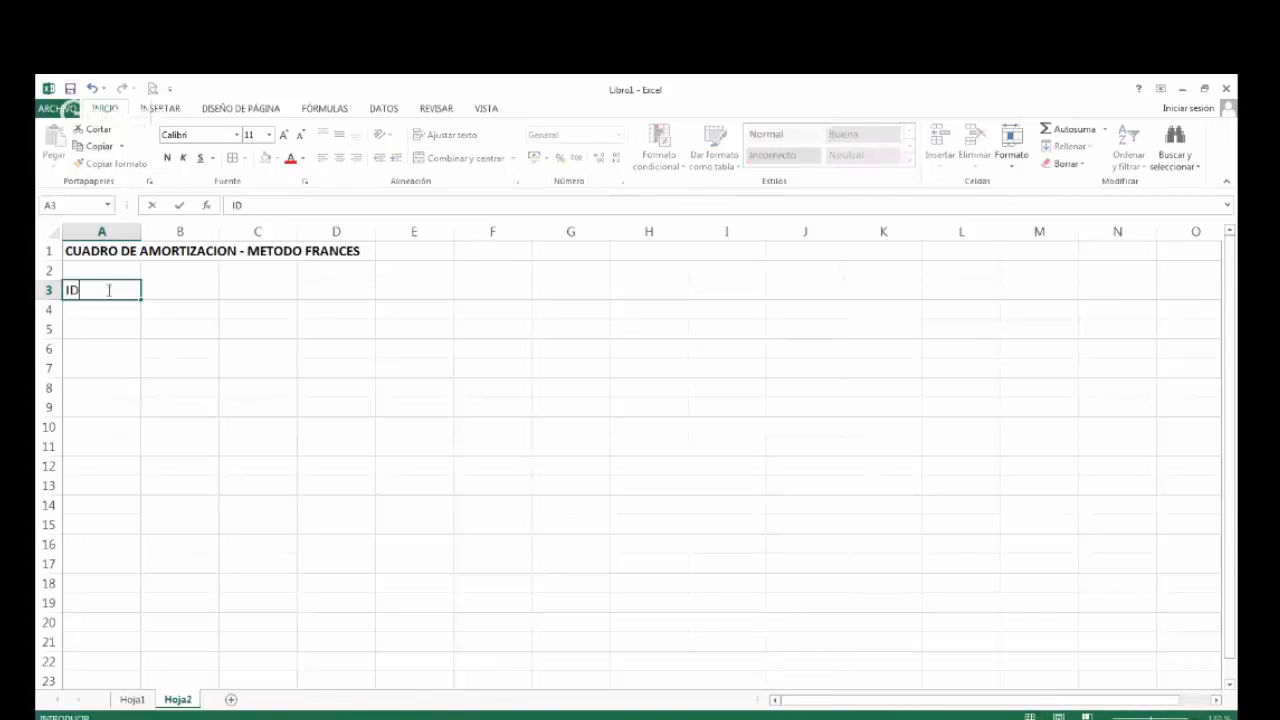
key(Tab)
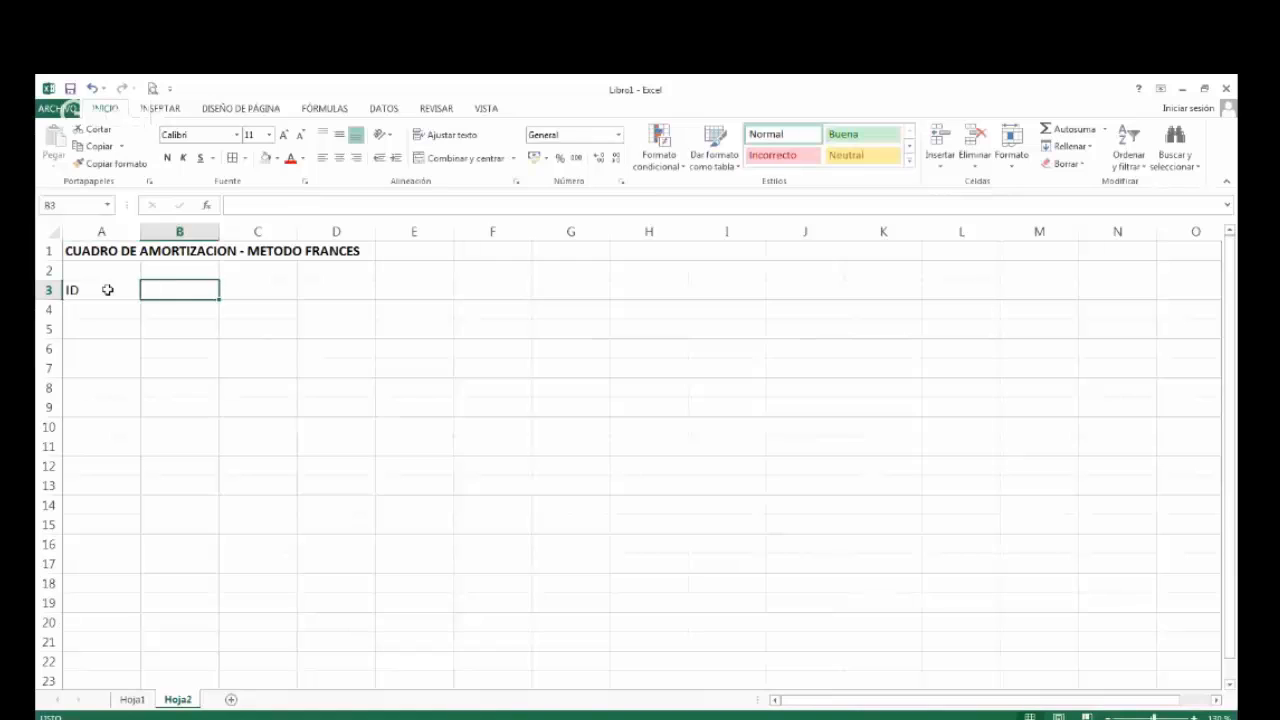
text(SALDO)
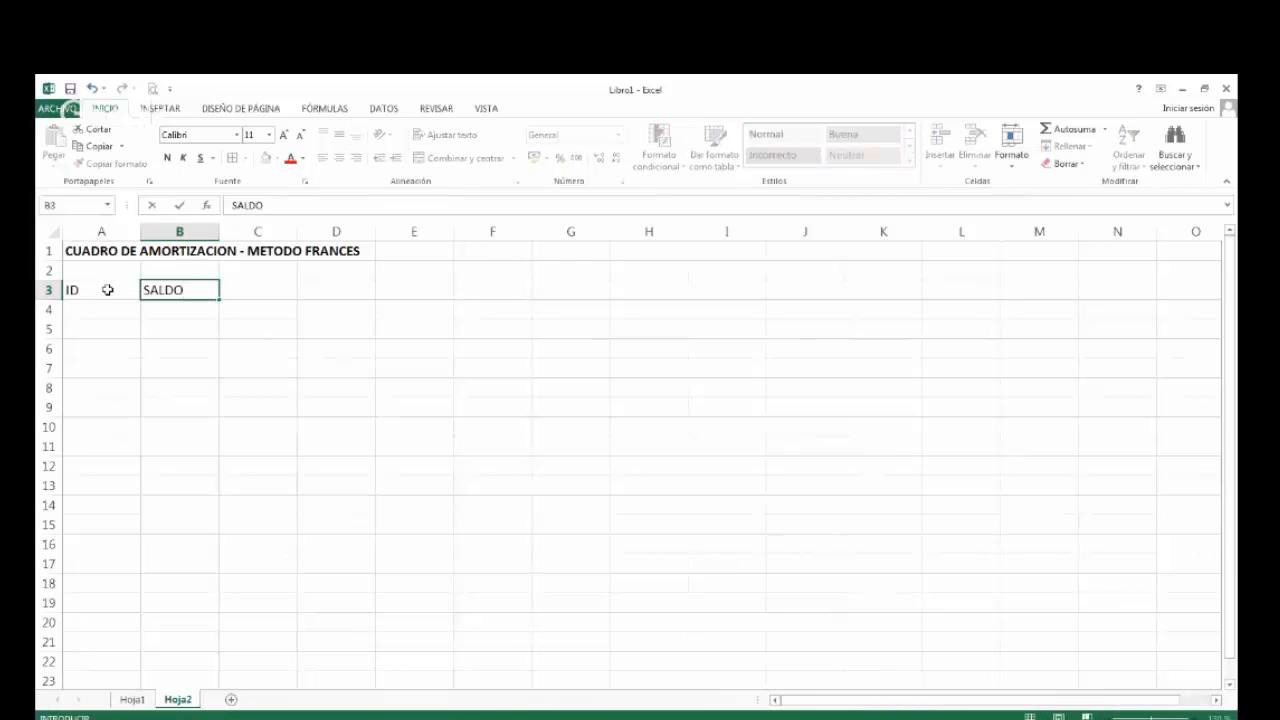
key(Tab)
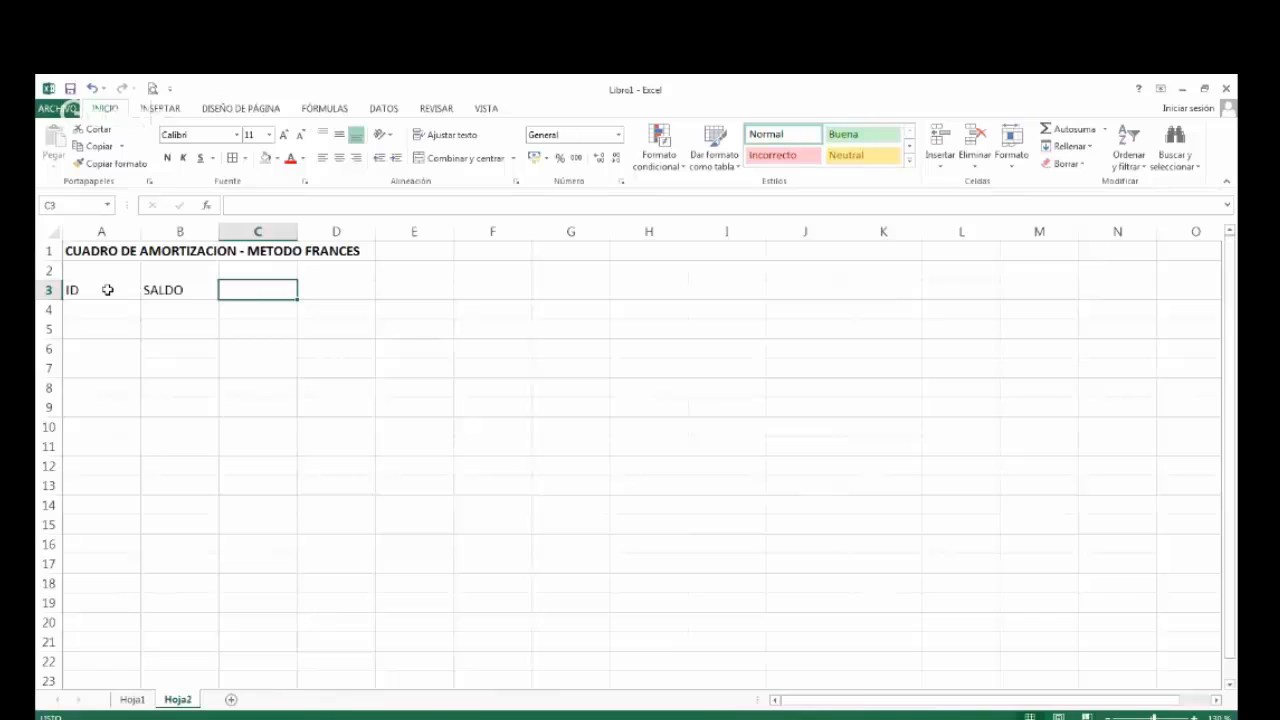
text(AMORTI)
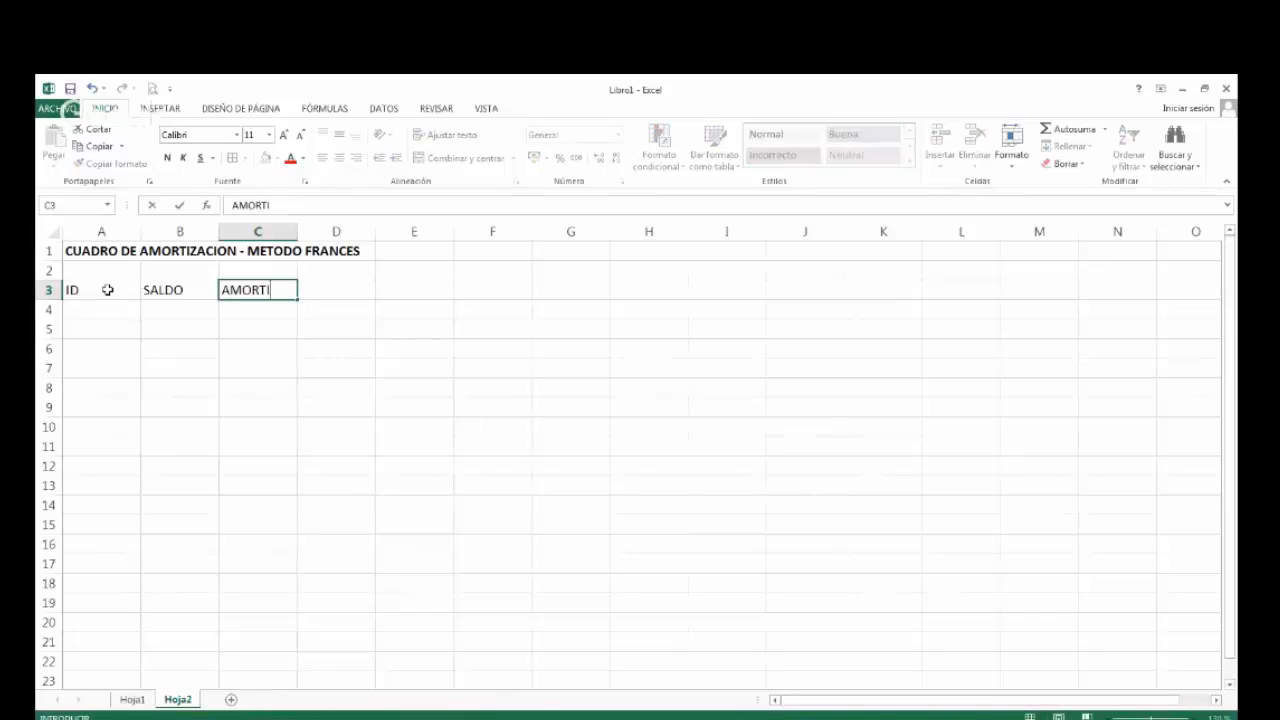
text(ZACION)
double_click(297, 231)
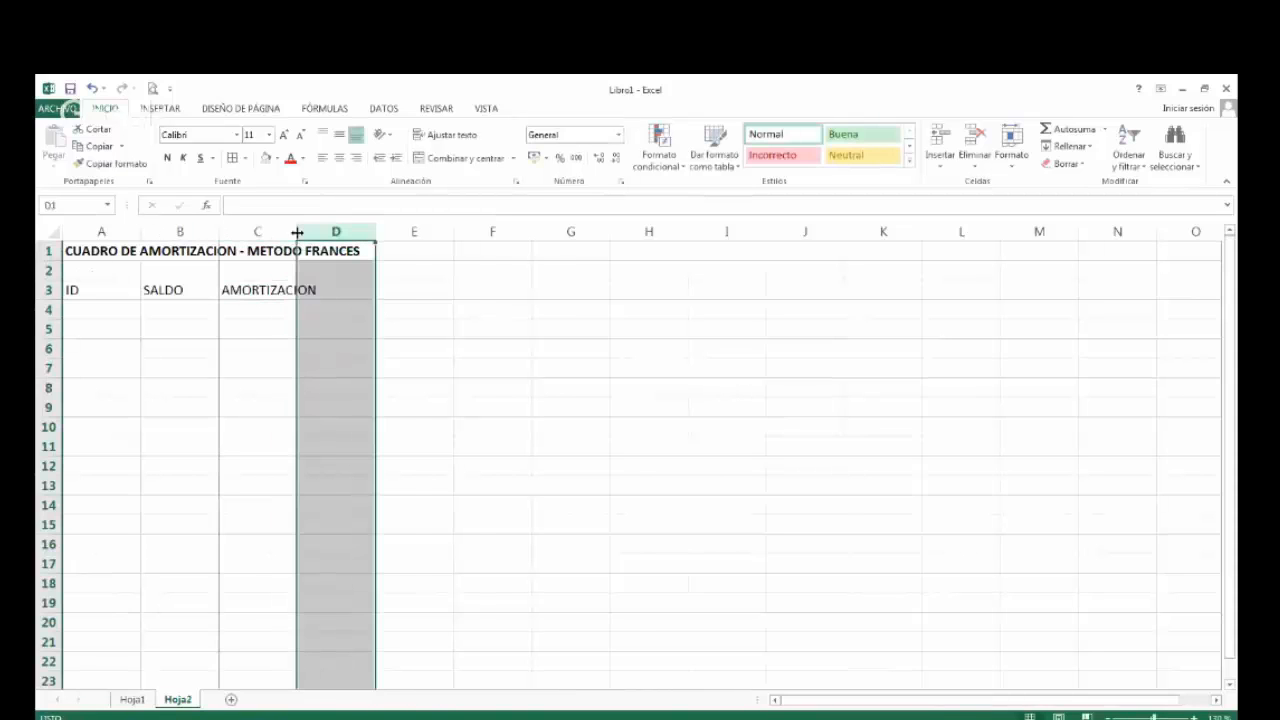
Complete the header row with INTERES in D3 and CUOTA in E3.
click(354, 289)
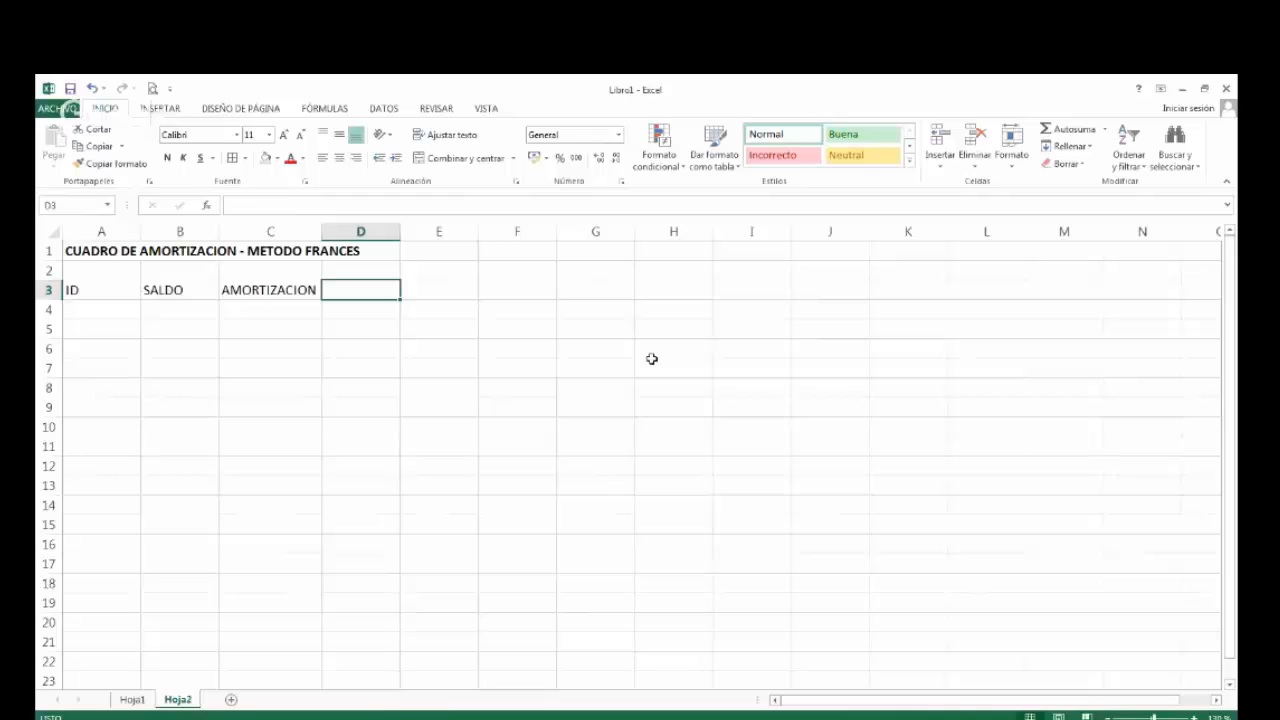
text(INTERES)
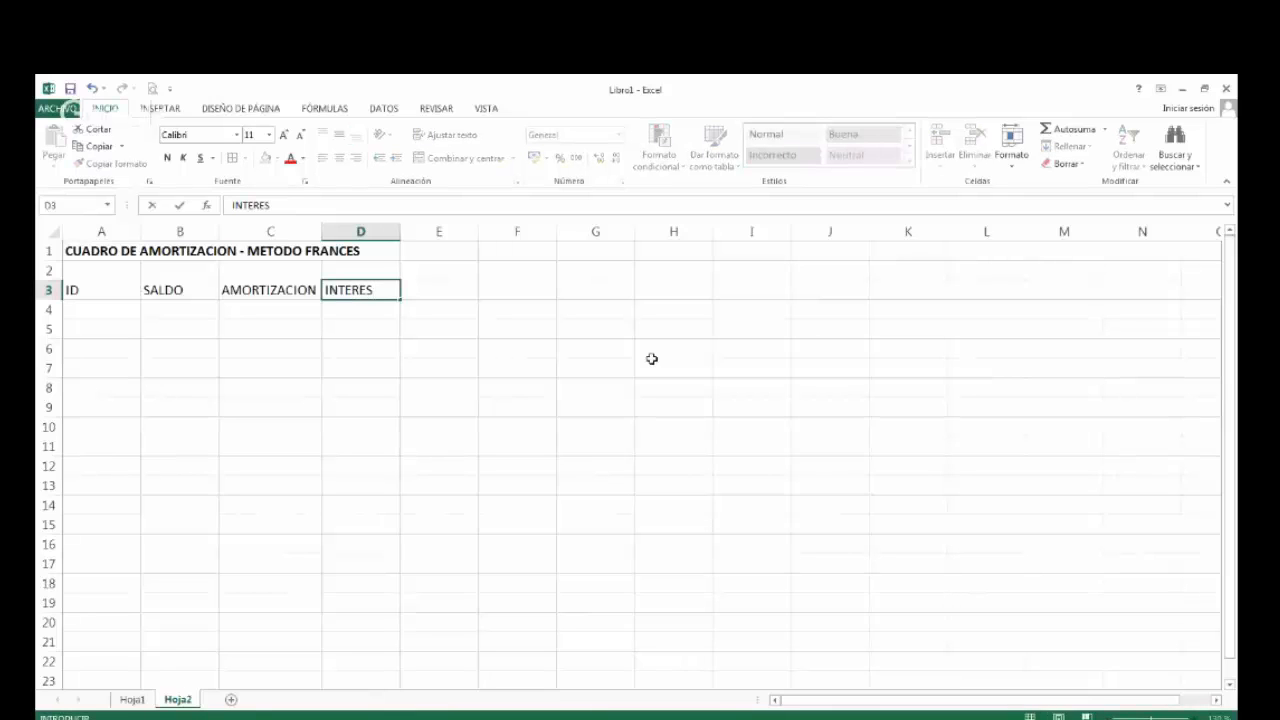
key(Tab)
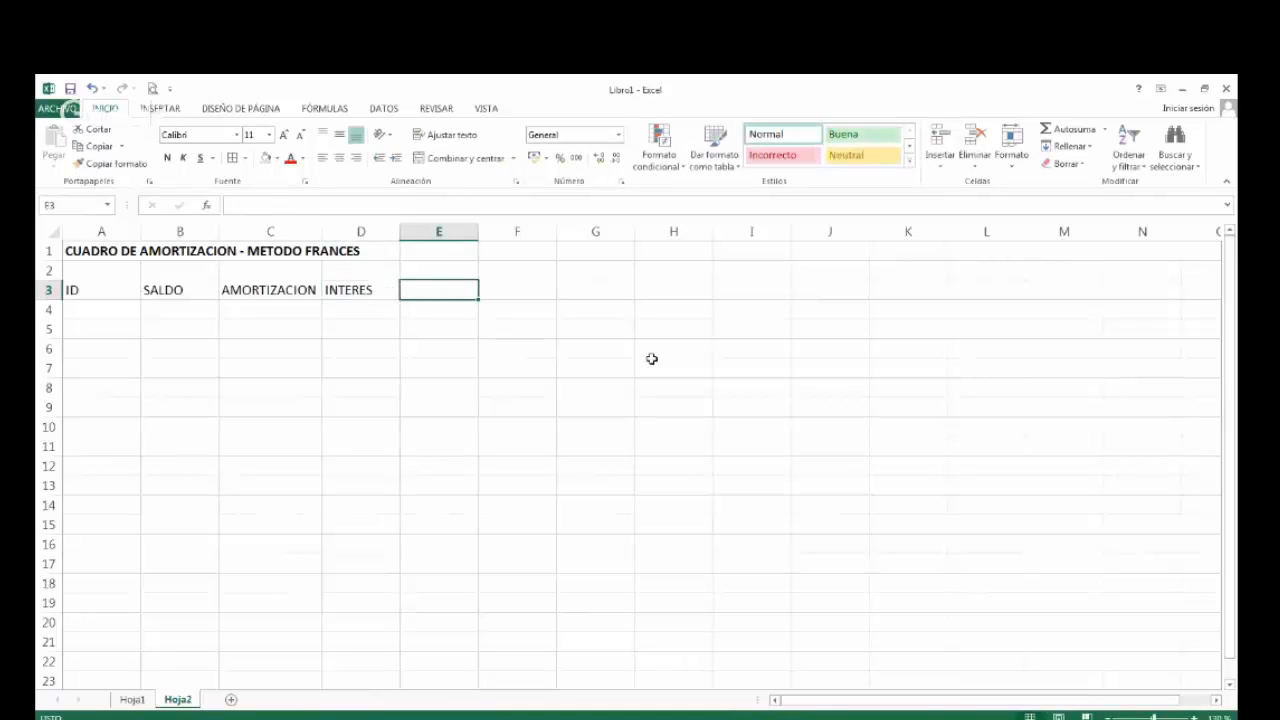
text(PAGO)
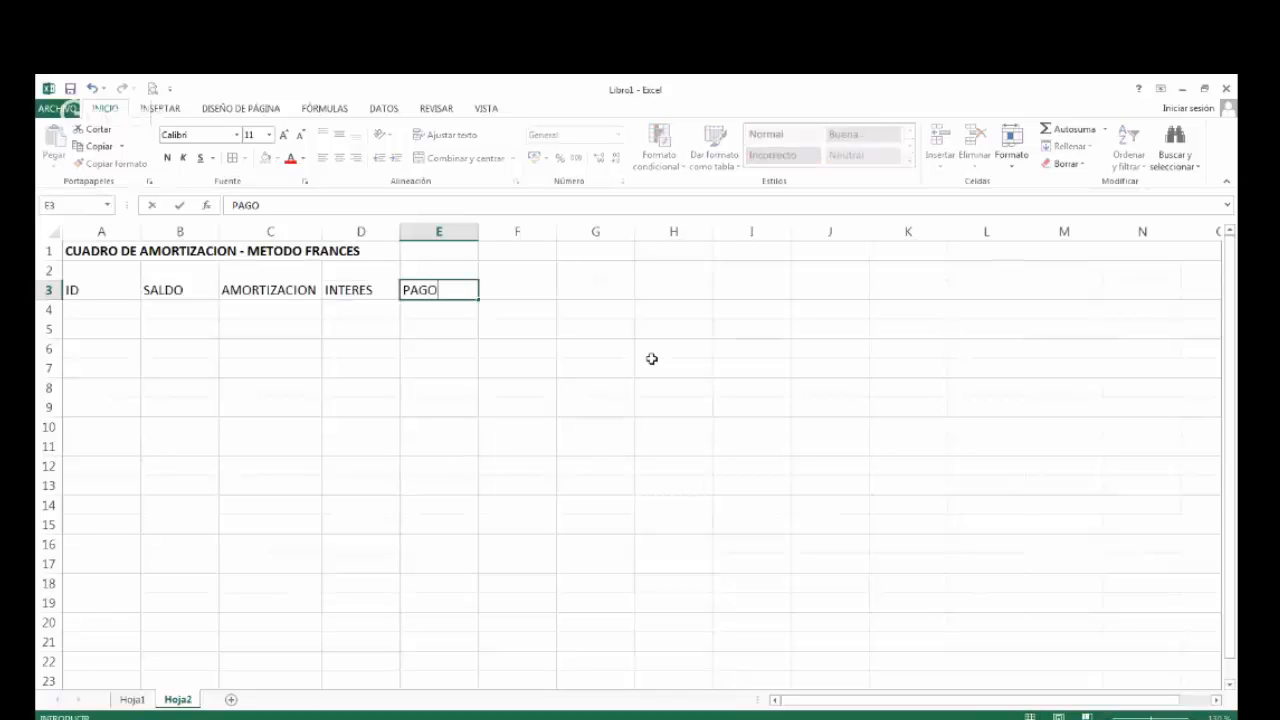
key(BackSpace)
key(BackSpace)
key(BackSpace)
key(BackSpace)
text(CUOTA)
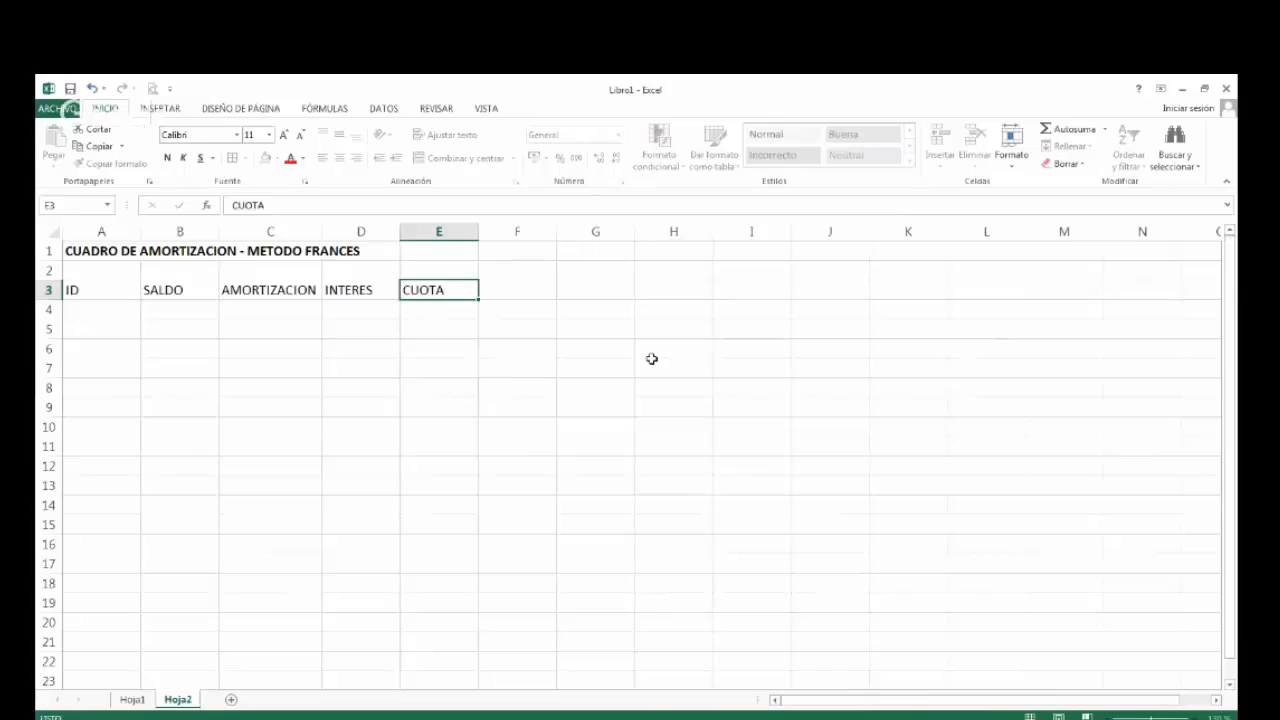
key(Return)
Format the headers in A3:E3 with borders, grey fill, centred alignment and bold white text.
key(Up)
key(shift+Right)
key(shift+Right)
key(shift+Right)
key(shift+Right)
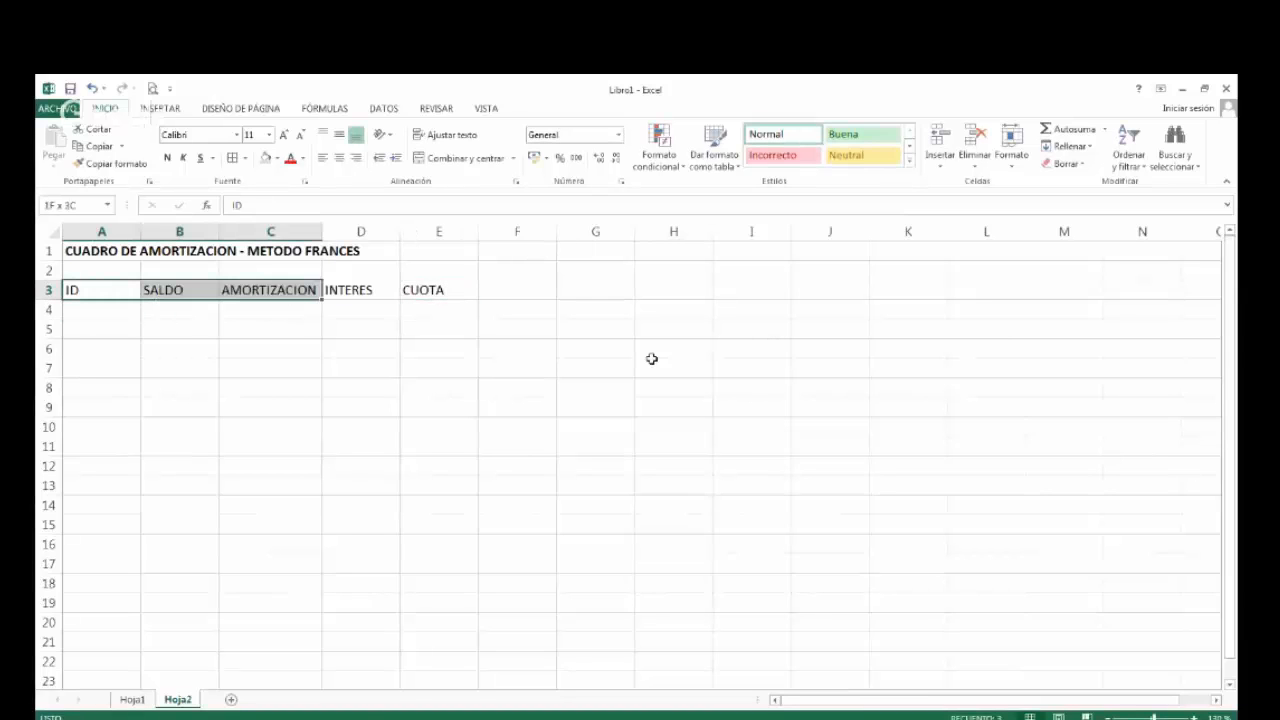
click(232, 164)
click(265, 158)
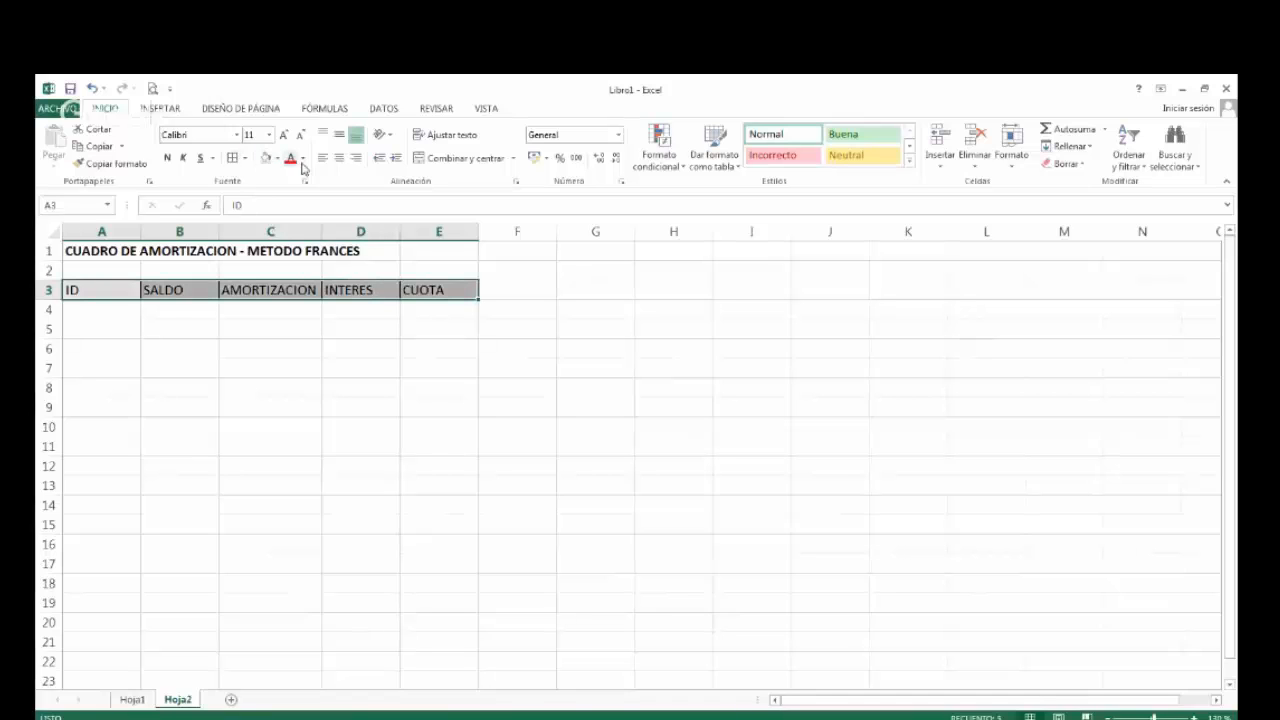
click(340, 158)
click(167, 158)
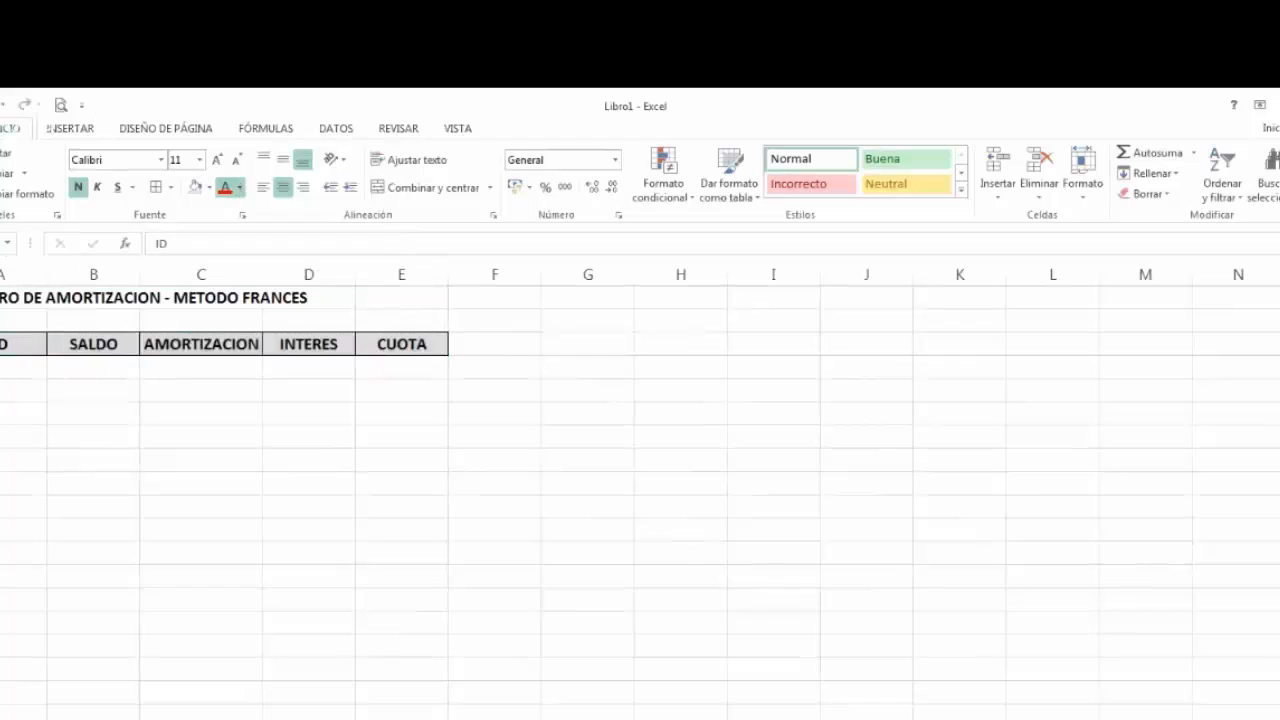
click(230, 188)
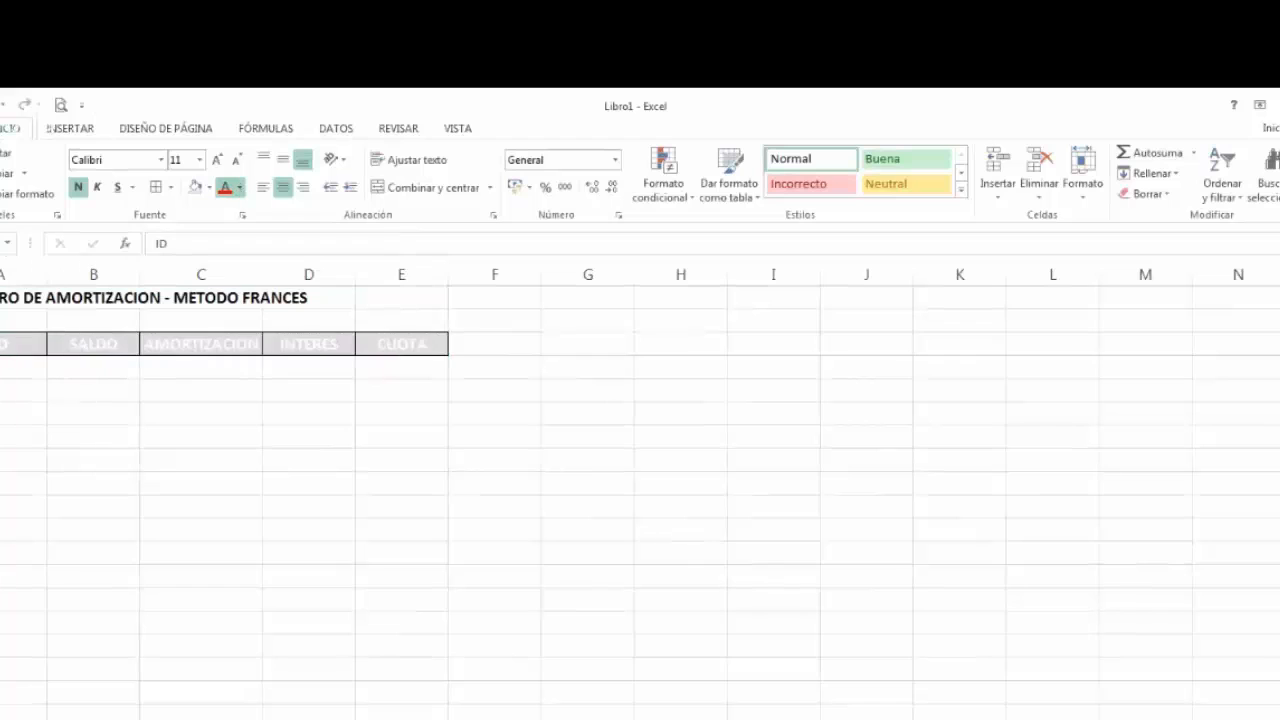
click(26, 366)
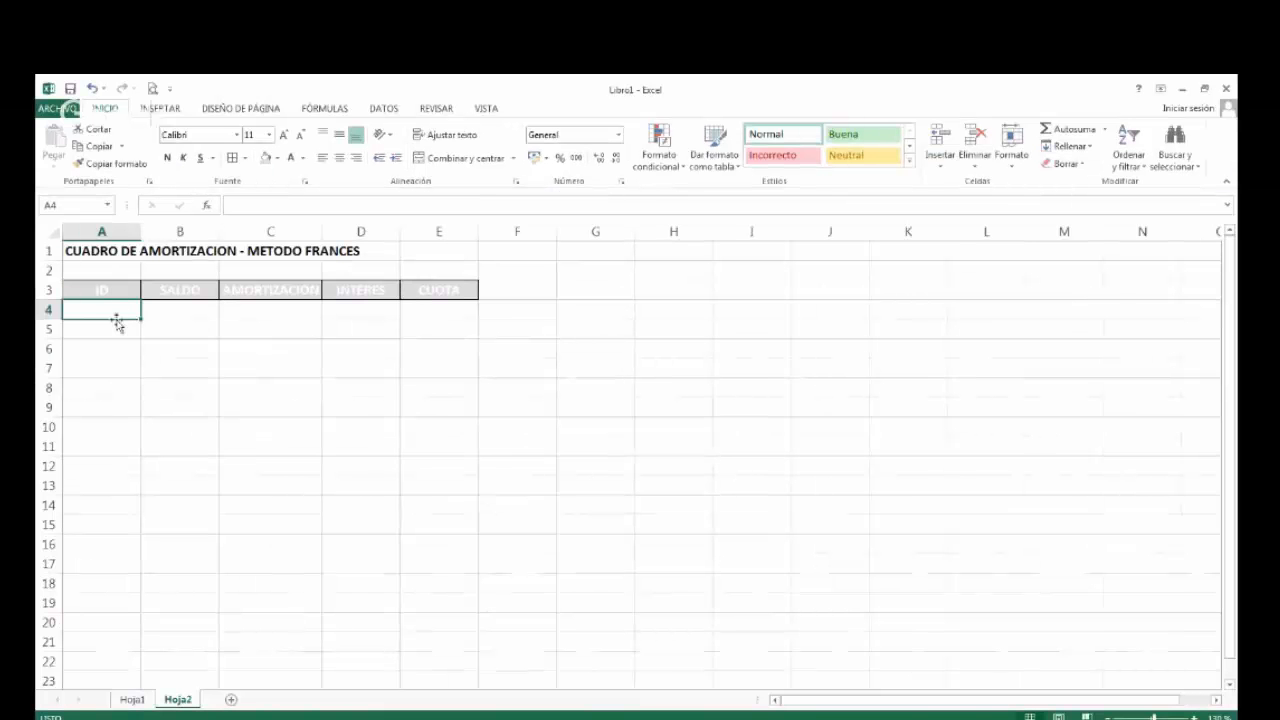
Review the first loan's data and the period numbering of its payment table on Hoja1.
click(132, 700)
scroll(300, 604, down, 3)
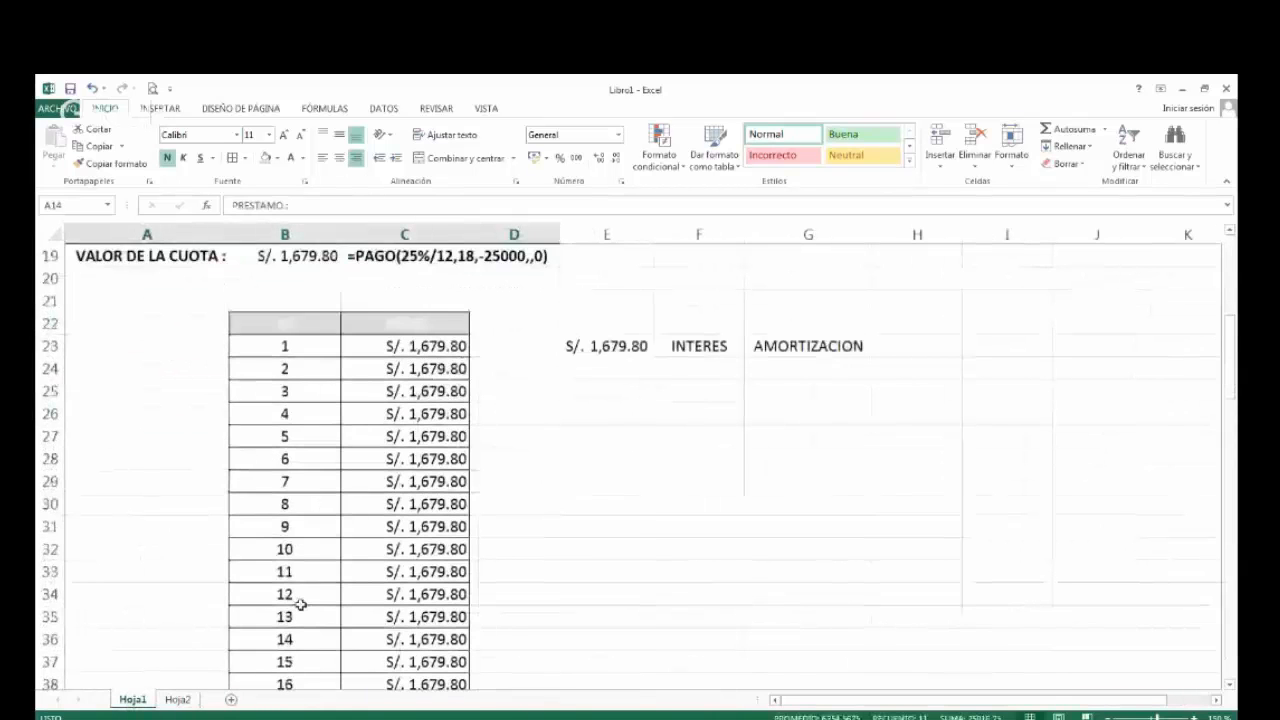
scroll(300, 604, down, 1)
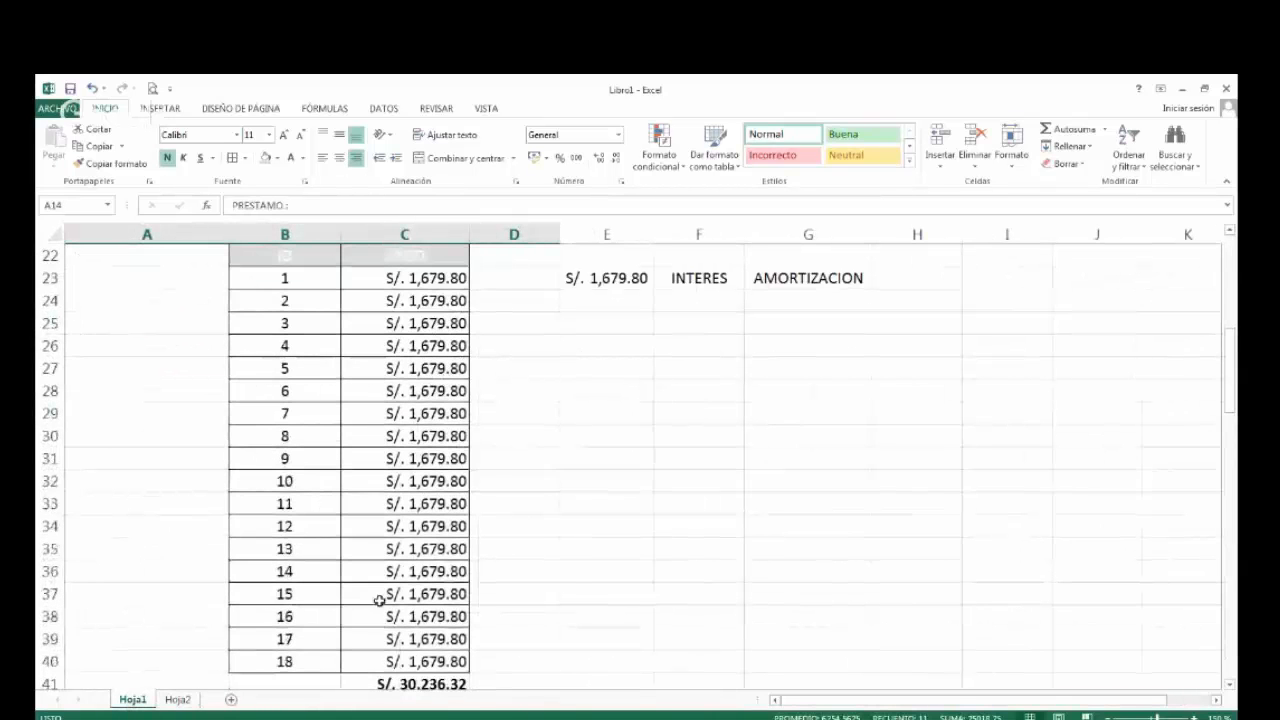
scroll(378, 600, up, 4)
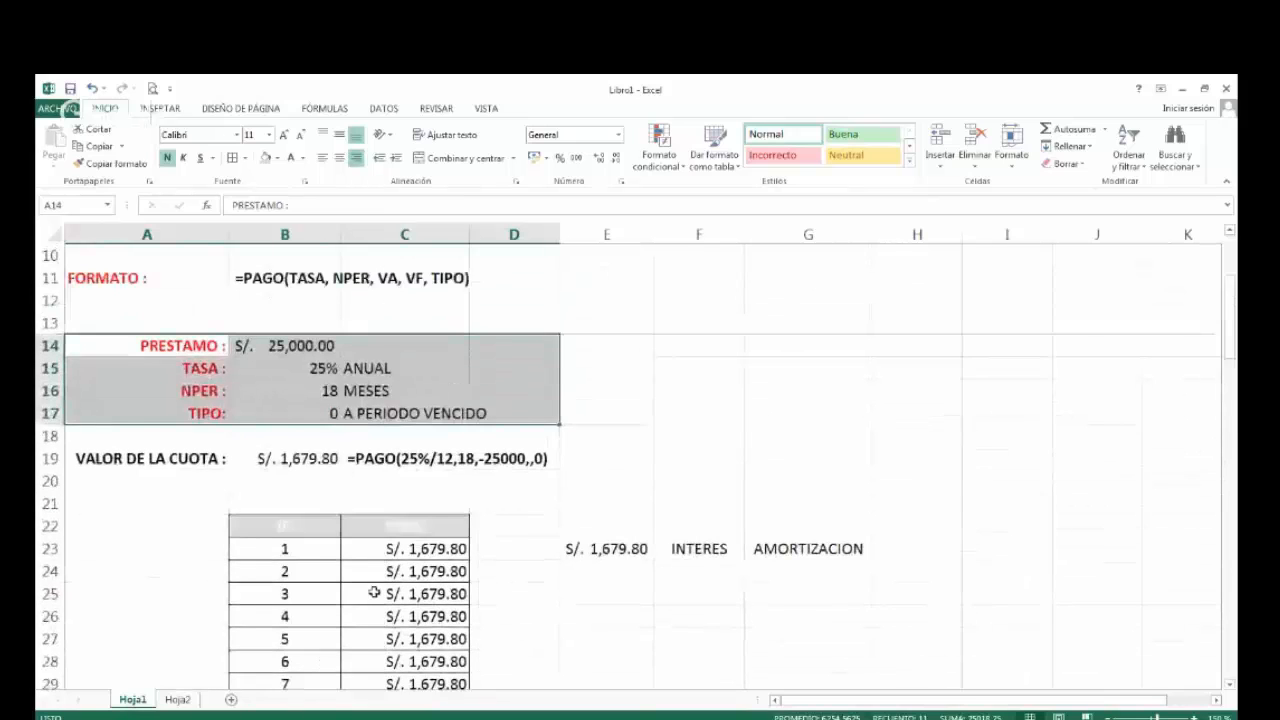
scroll(374, 593, down, 5)
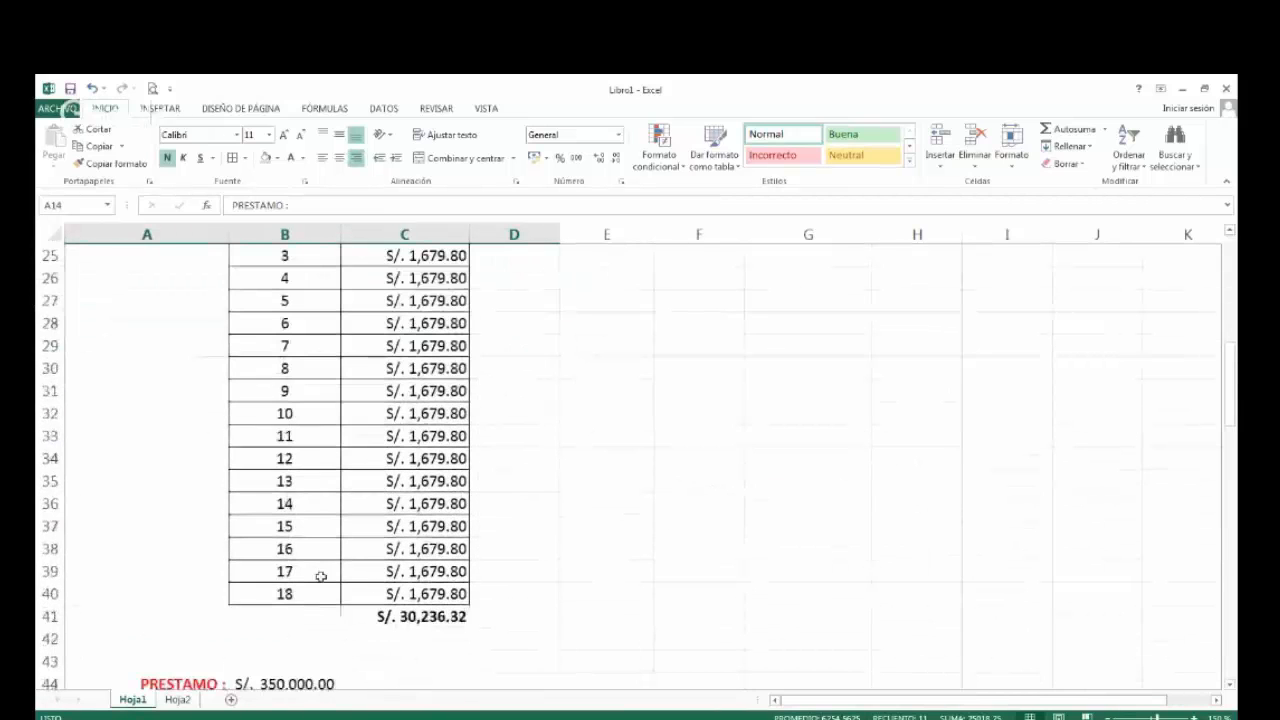
click(298, 594)
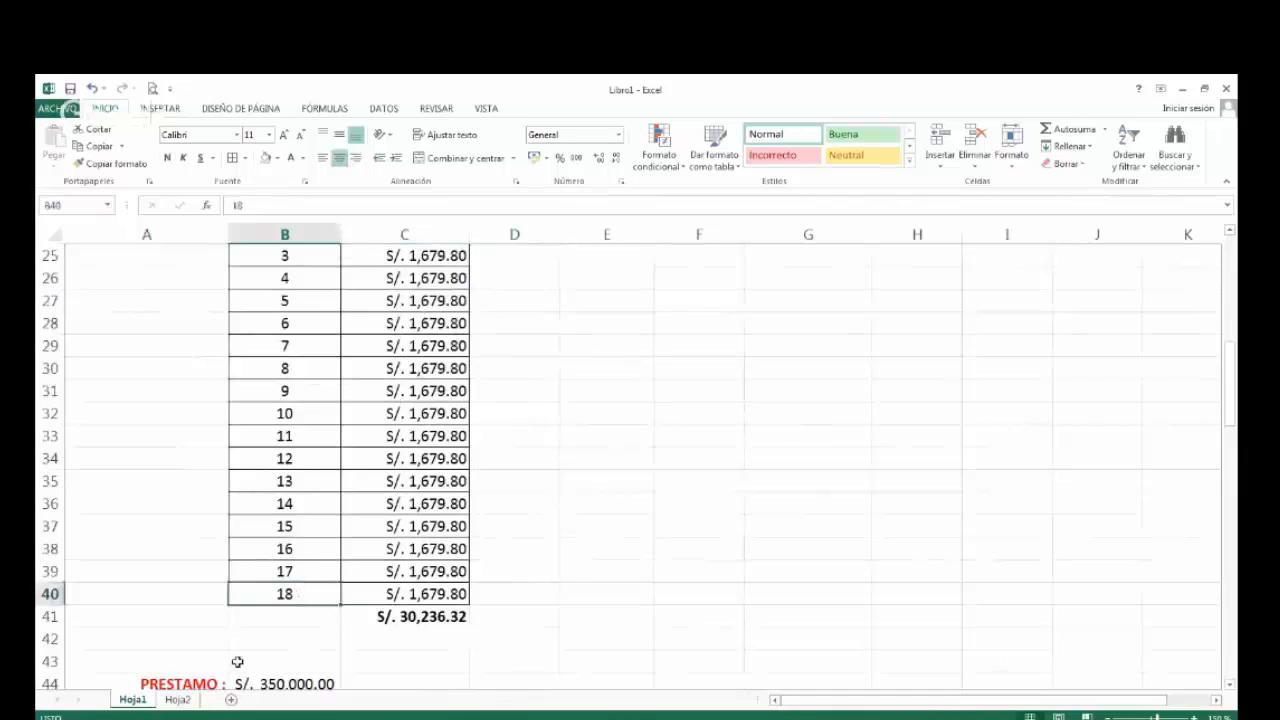
Enter 0 as the first ID in A4 of Hoja2 and centre it.
click(178, 699)
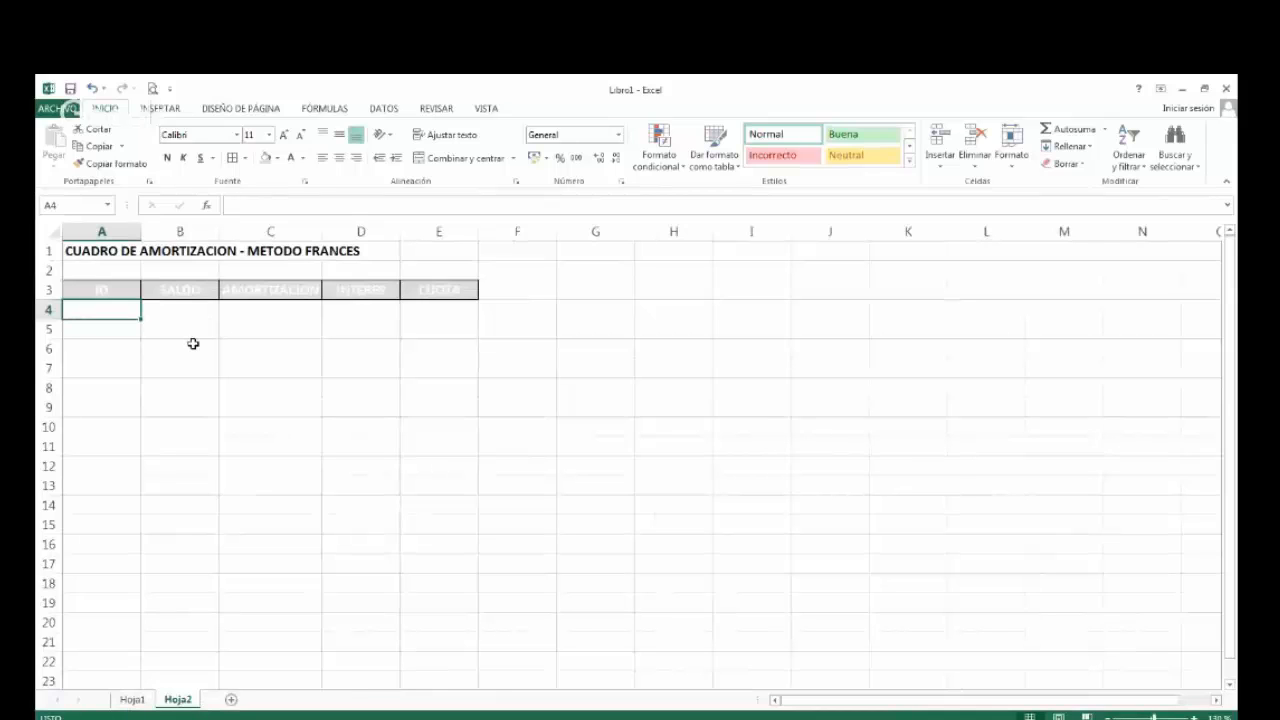
text(0)
key(Return)
key(Up)
click(339, 158)
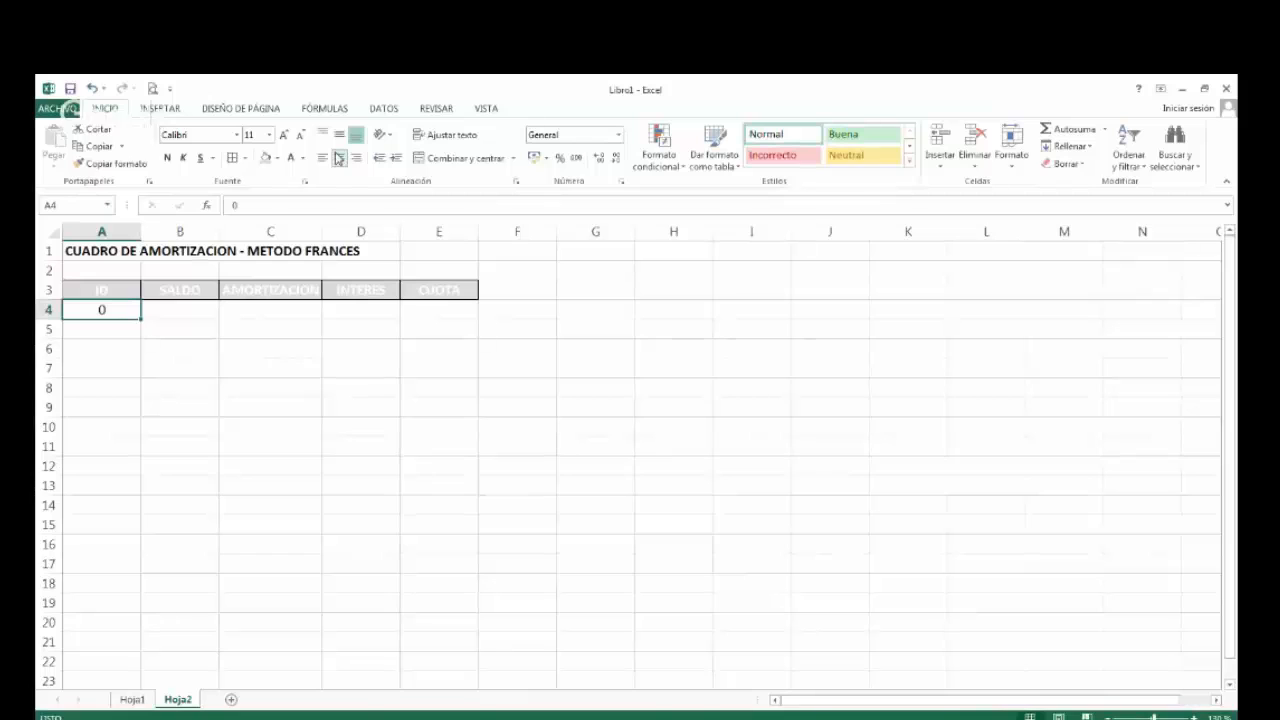
Centre cells A4:A5 on Hoja2 and enter 1 as the second ID in A5.
key(shift+Down)
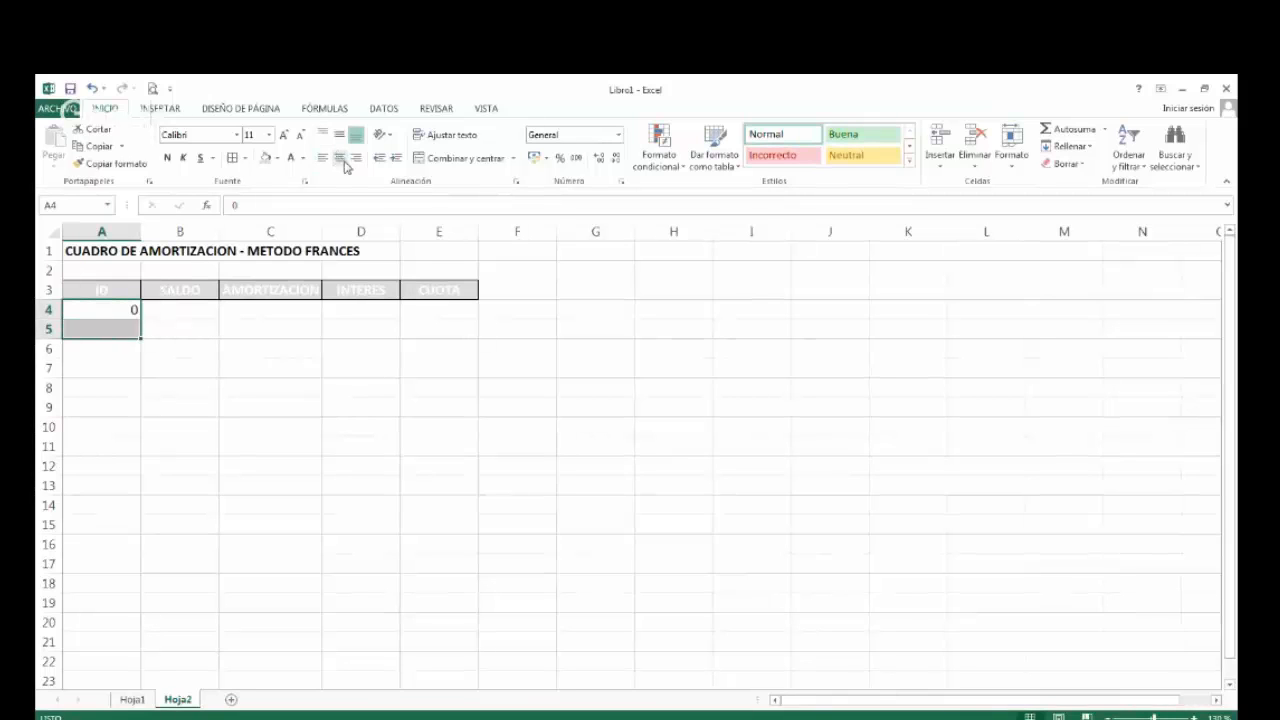
click(101, 328)
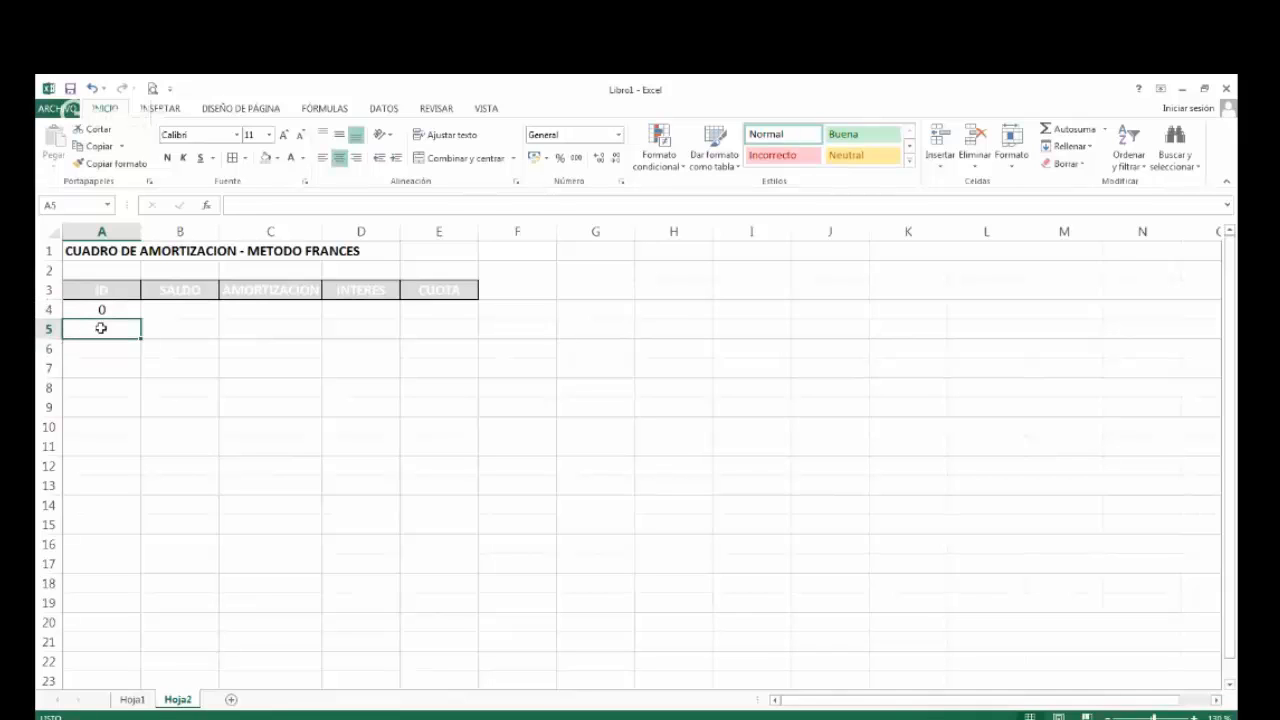
text(1)
key(Return)
click(101, 327)
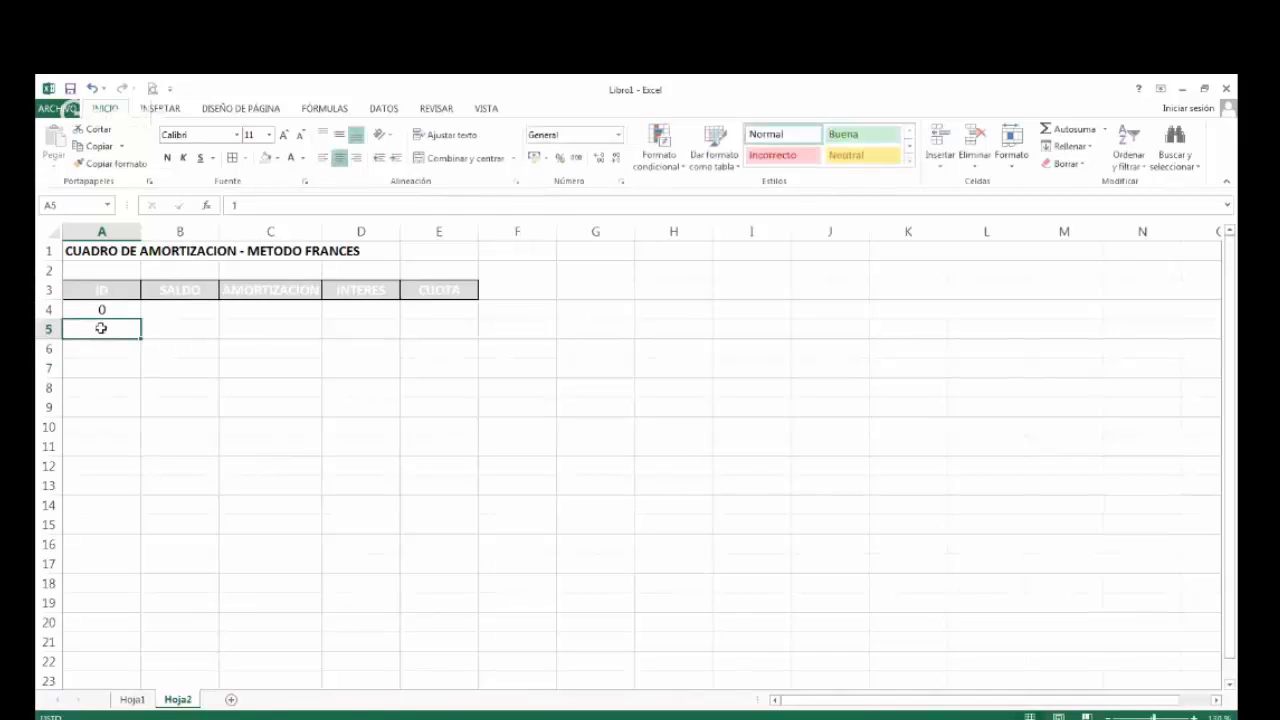
Fill the ID series from A4:A5 down to 18 in A22 and put borders around all the ID cells.
drag(110, 309, 108, 325)
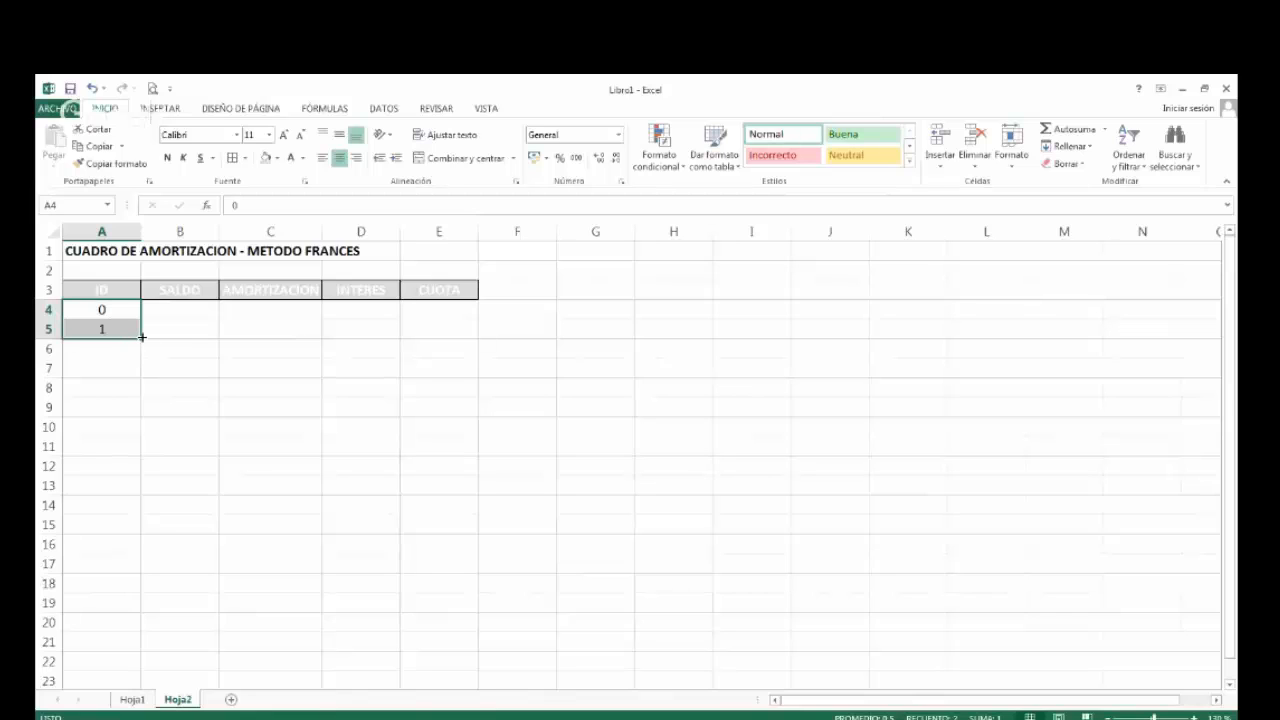
drag(142, 337, 124, 664)
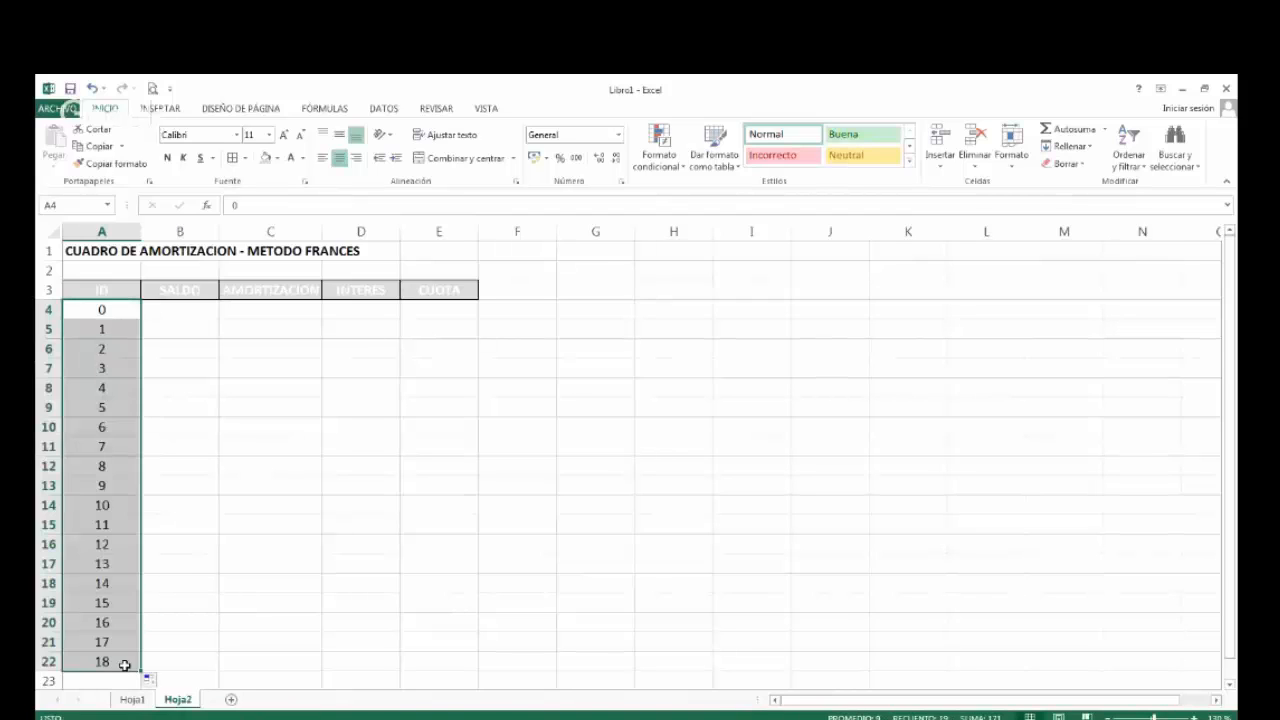
click(232, 159)
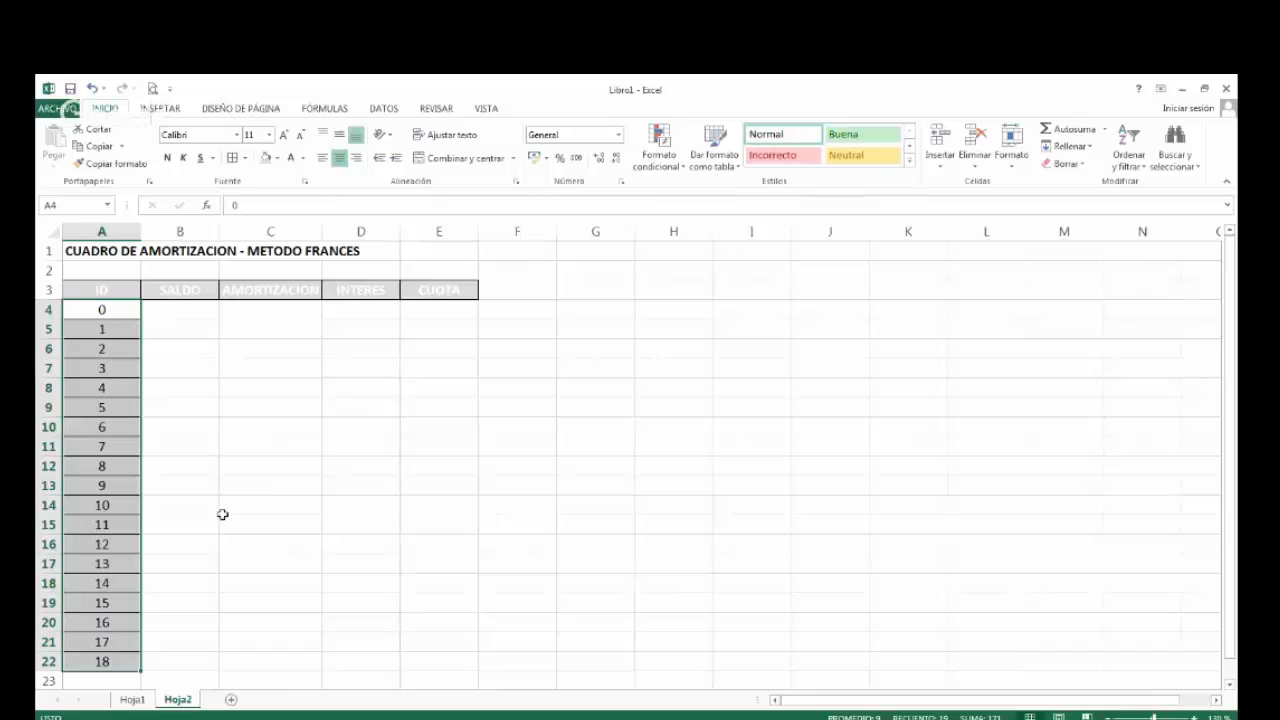
Enter the first loan's amount, 25000, as the opening SALDO in B4 of Hoja2 and apply the S/. accounting format.
click(196, 311)
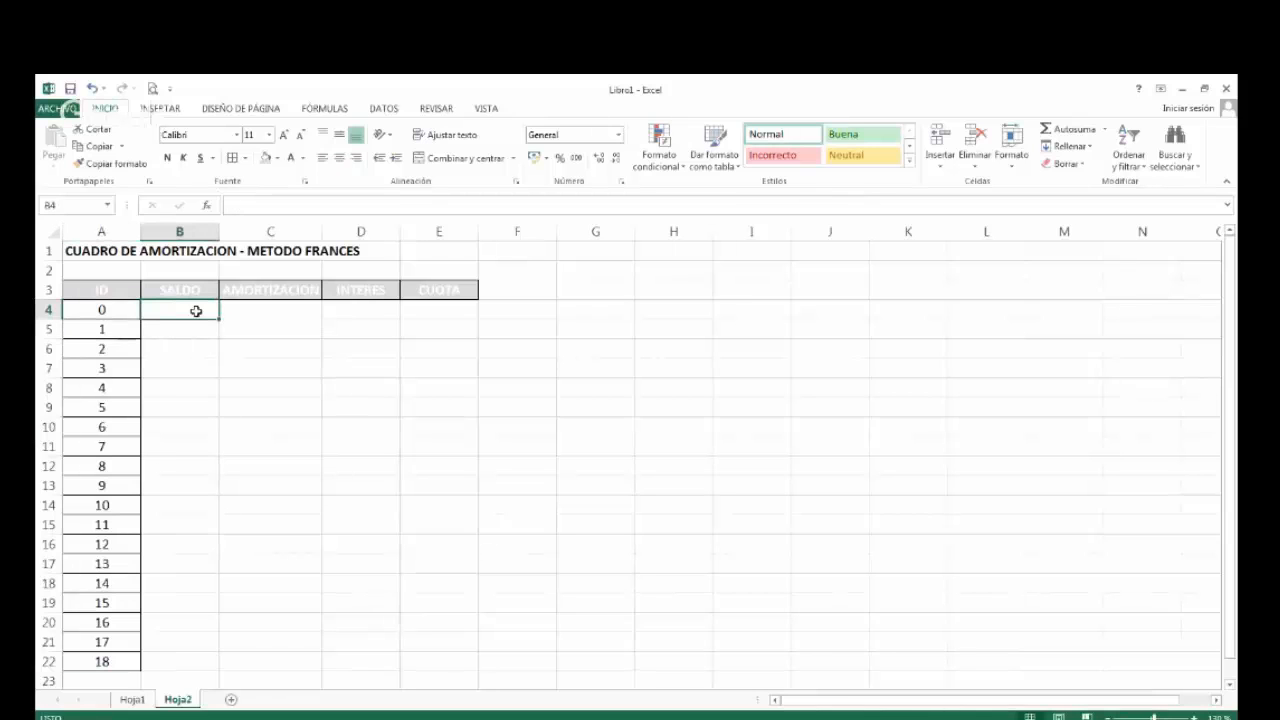
drag(221, 236, 236, 236)
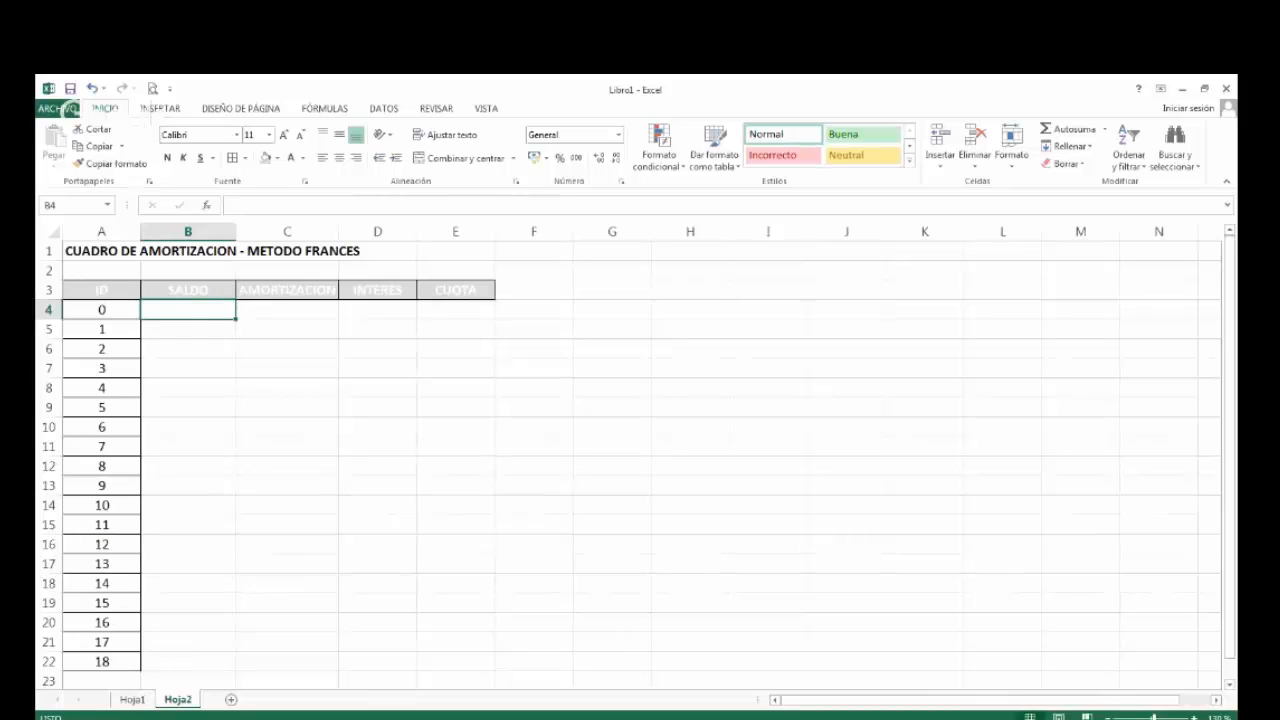
click(138, 701)
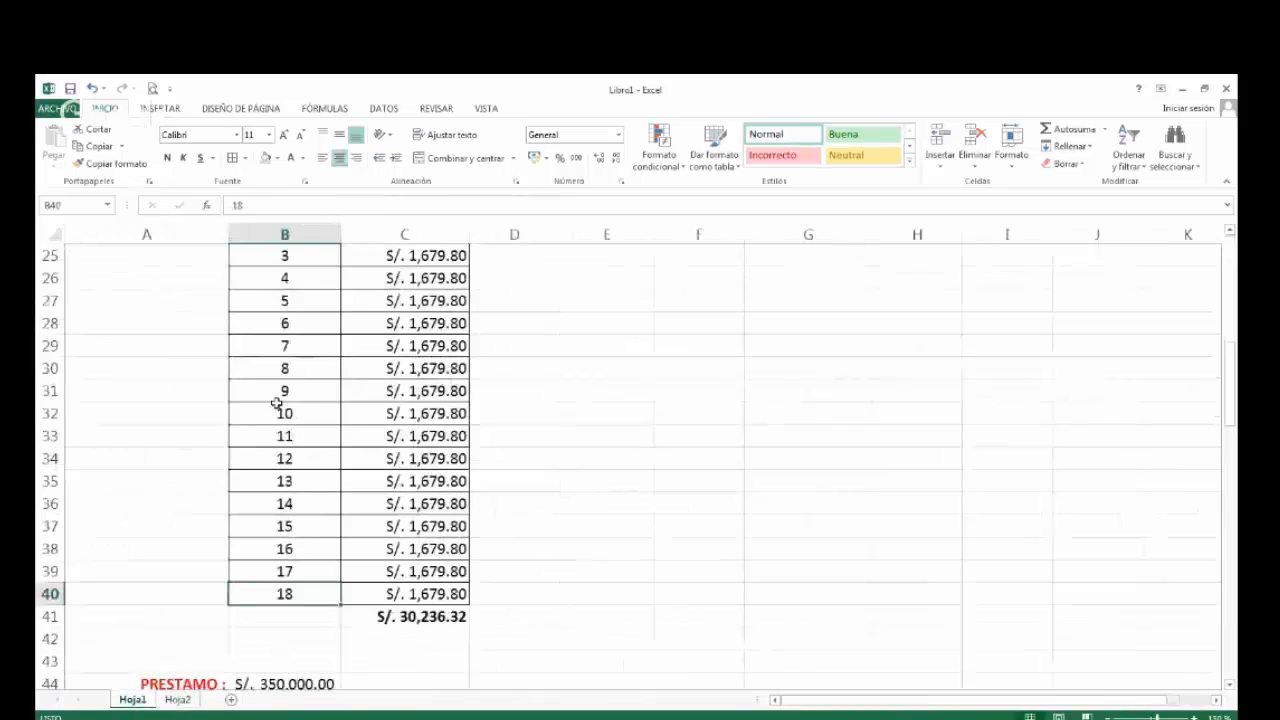
scroll(266, 410, up, 5)
click(287, 344)
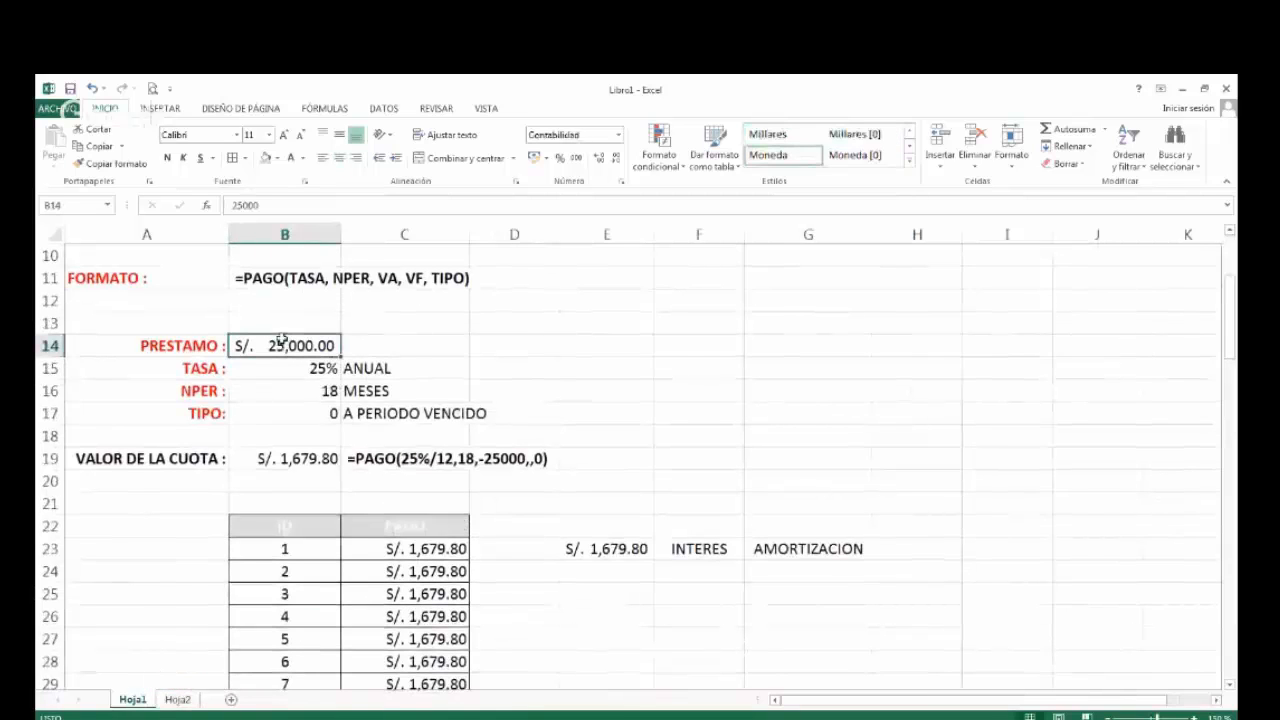
click(178, 700)
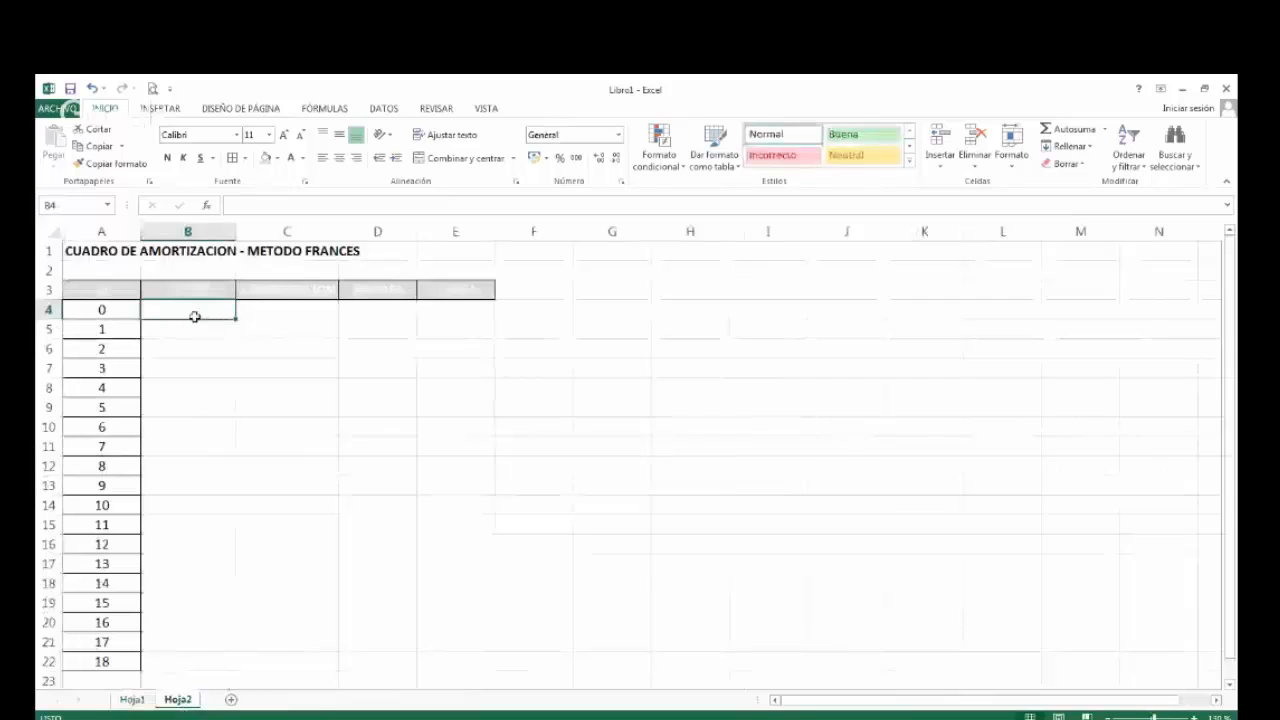
text(25)
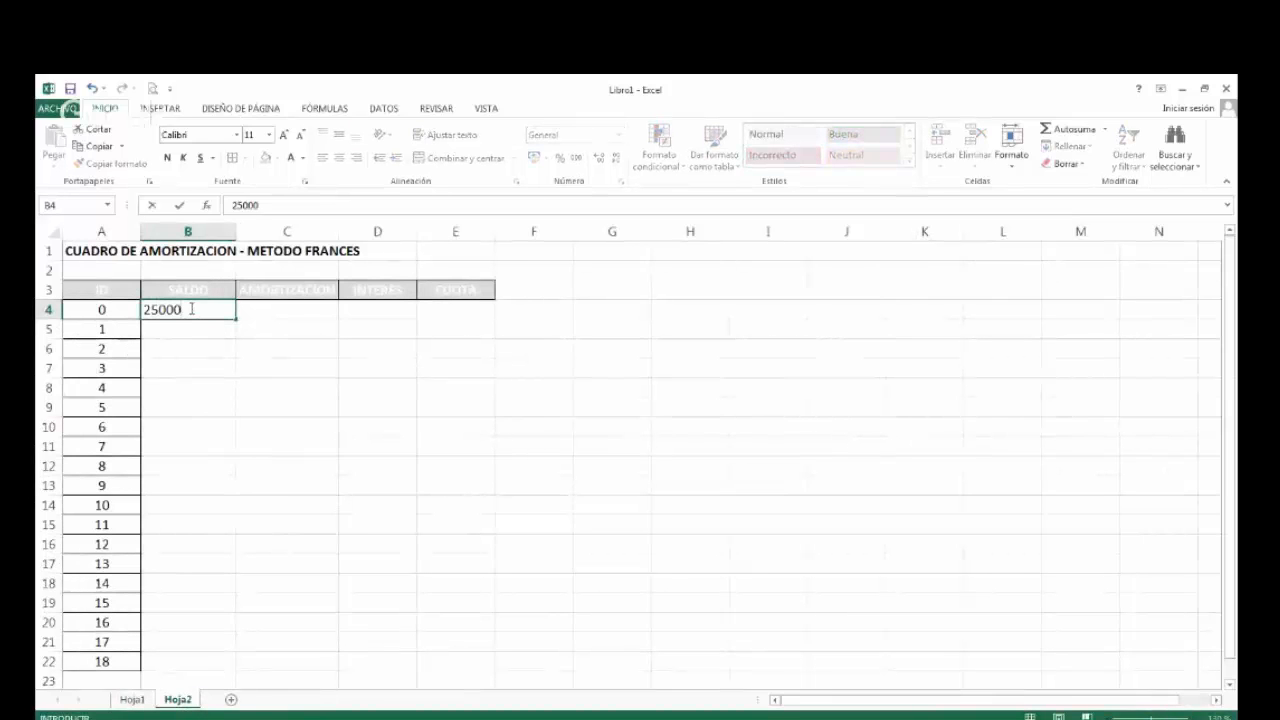
text(000)
key(Return)
click(191, 309)
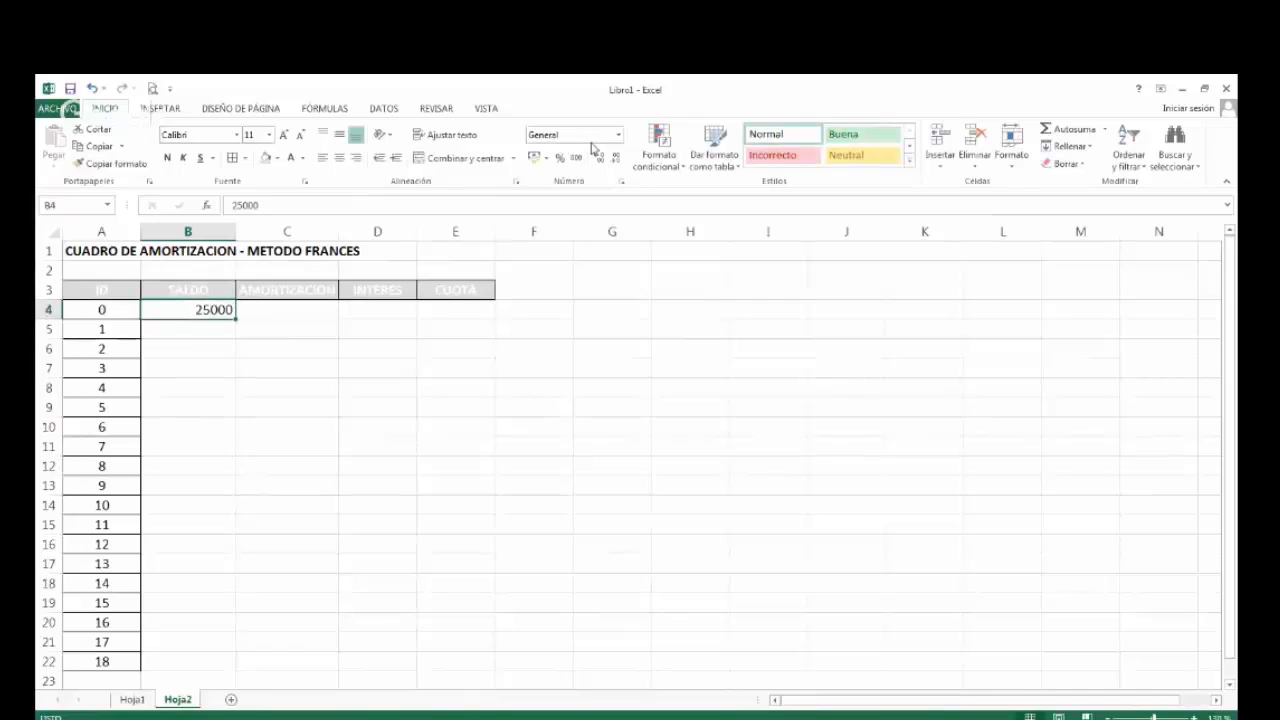
click(535, 157)
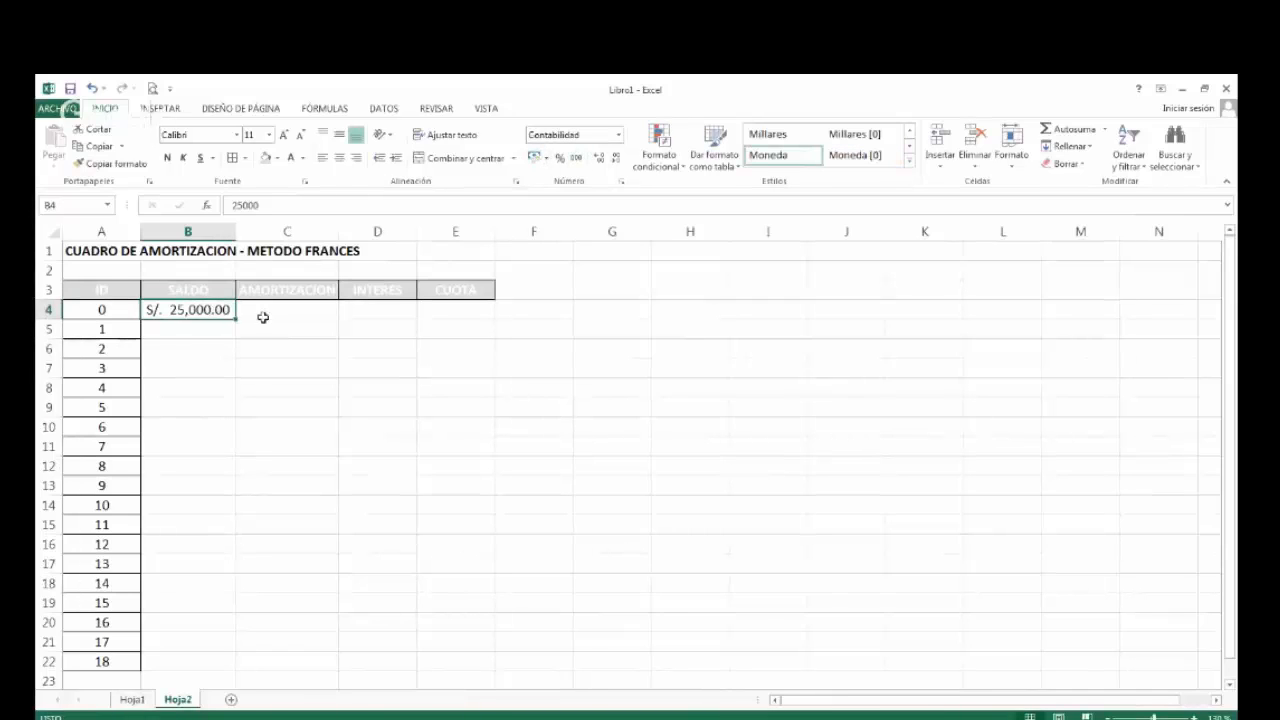
Widen the SALDO, AMORTIZACION and INTERES columns slightly.
drag(237, 231, 248, 231)
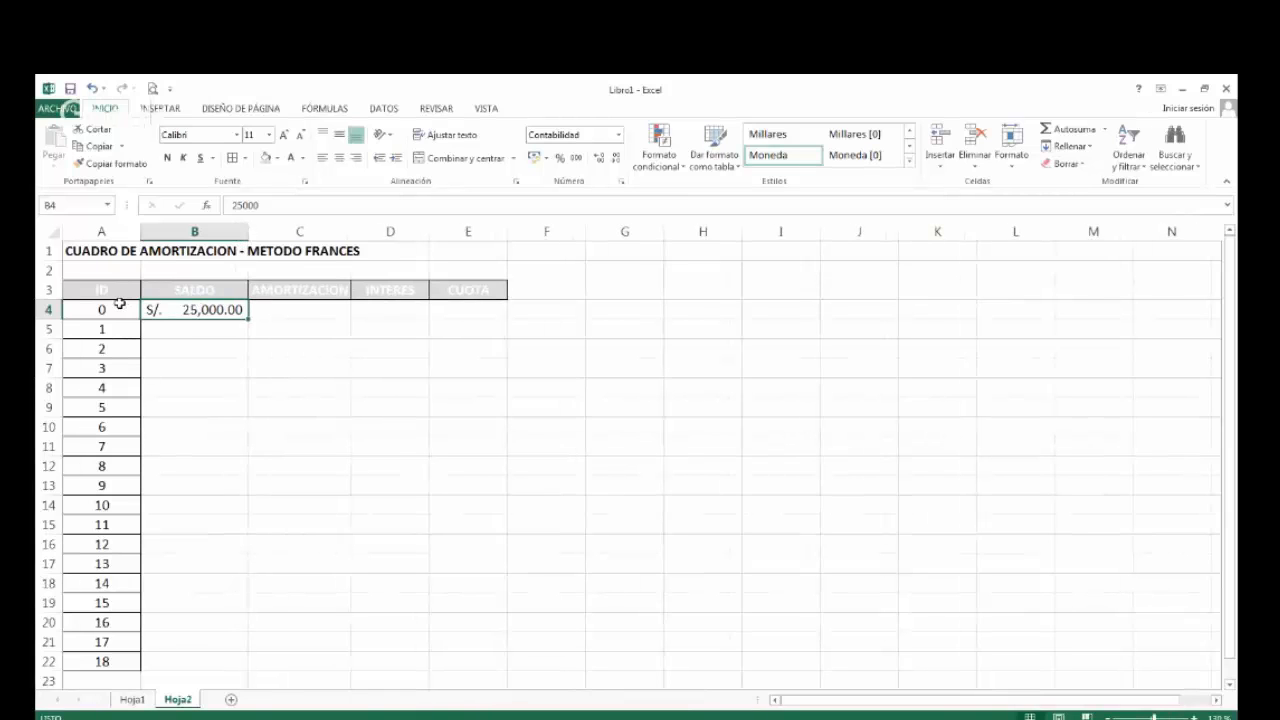
drag(351, 231, 370, 231)
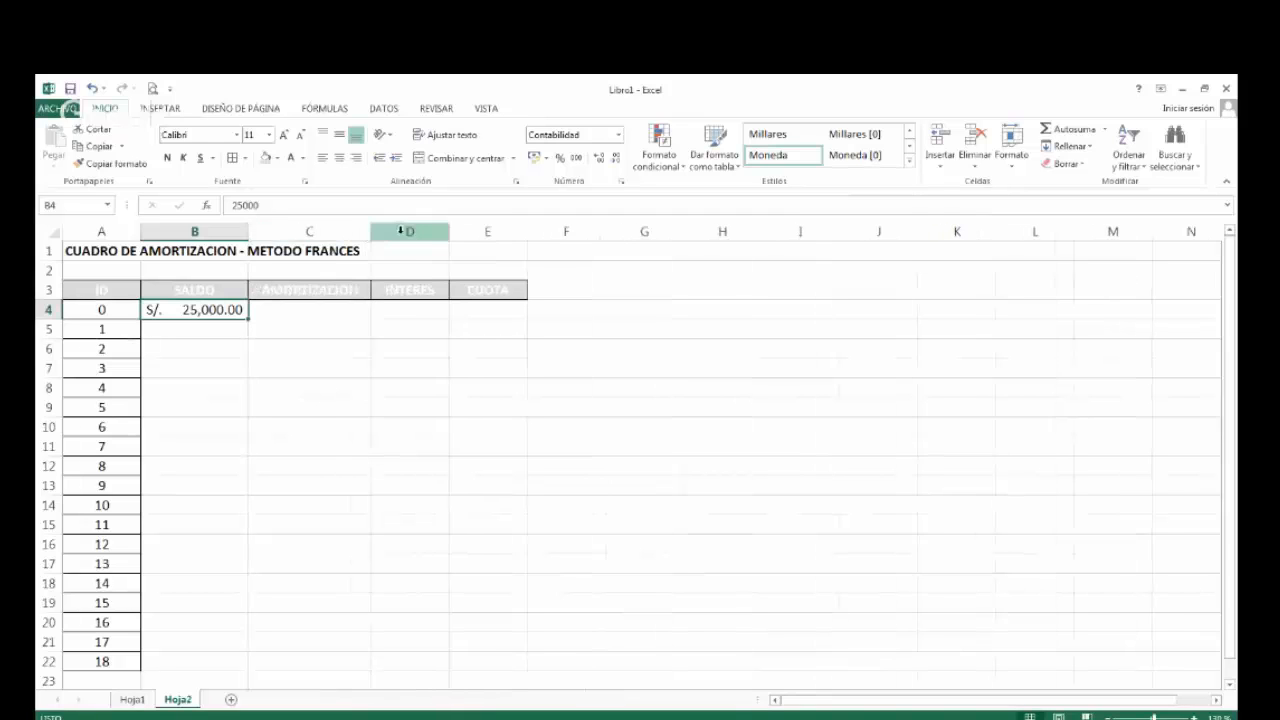
drag(449, 231, 458, 231)
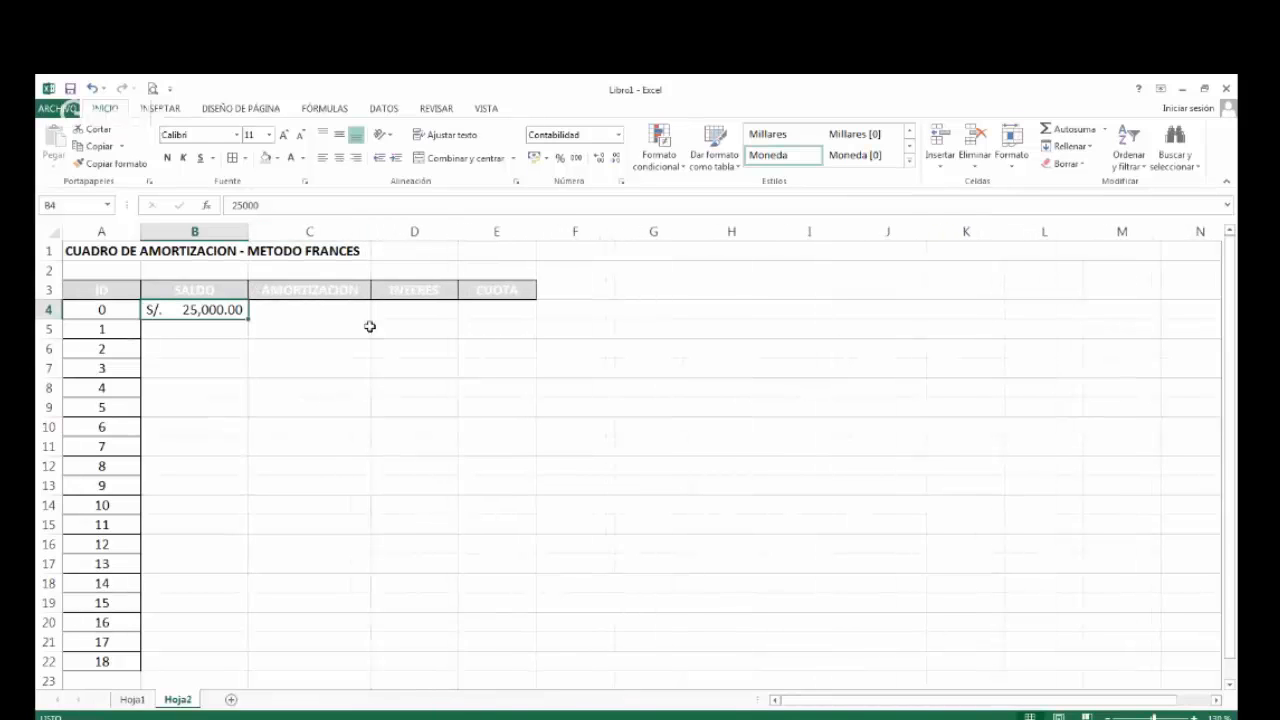
Apply all borders to the whole amortization table, A3:E22.
click(322, 327)
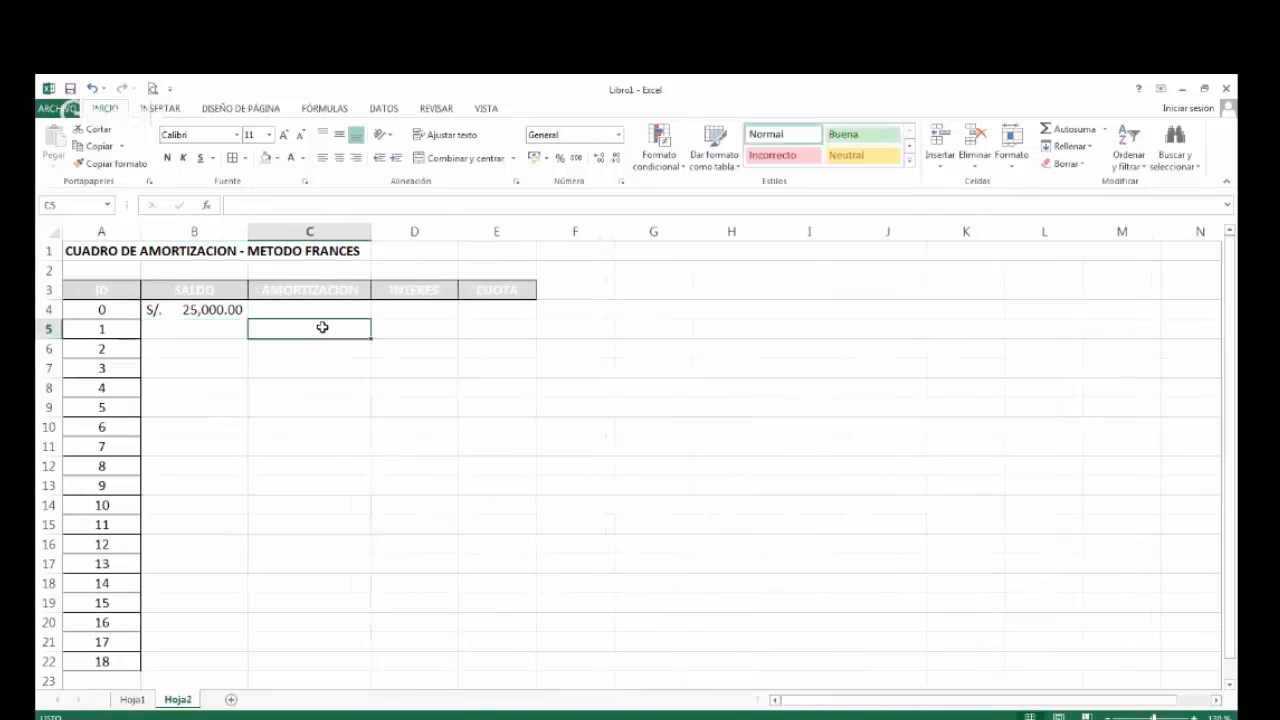
click(170, 308)
drag(128, 292, 491, 662)
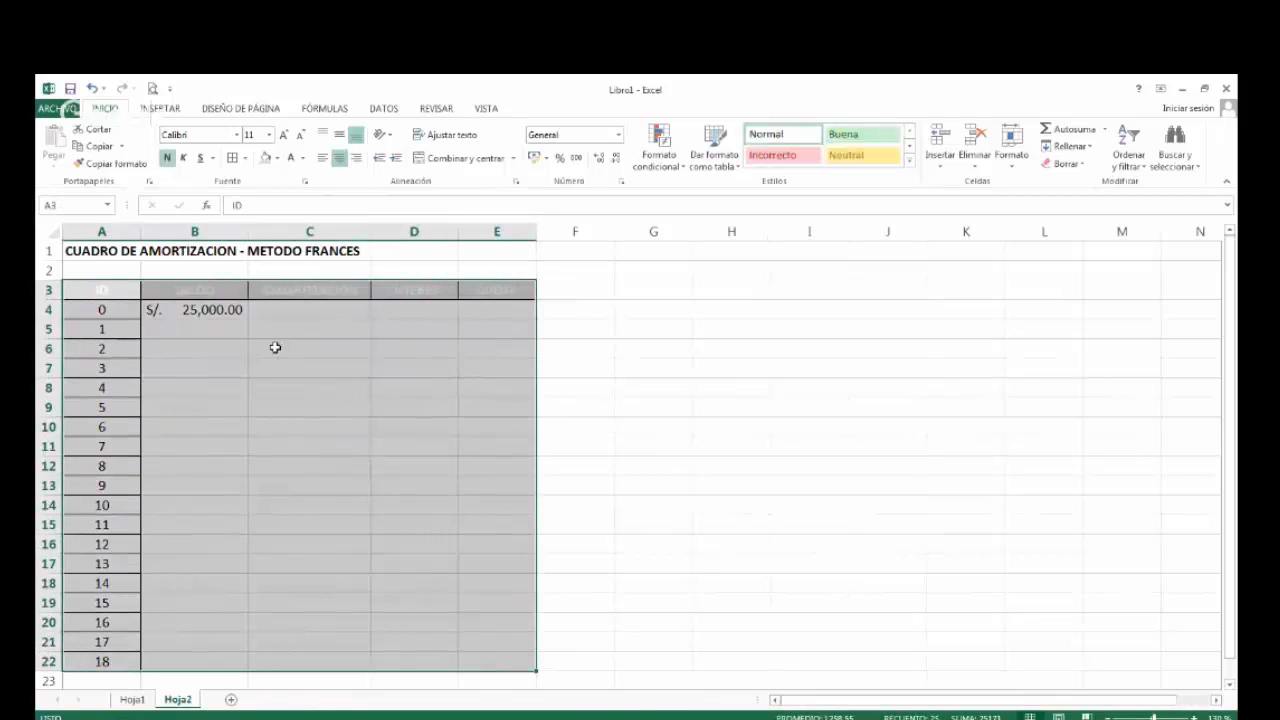
click(233, 160)
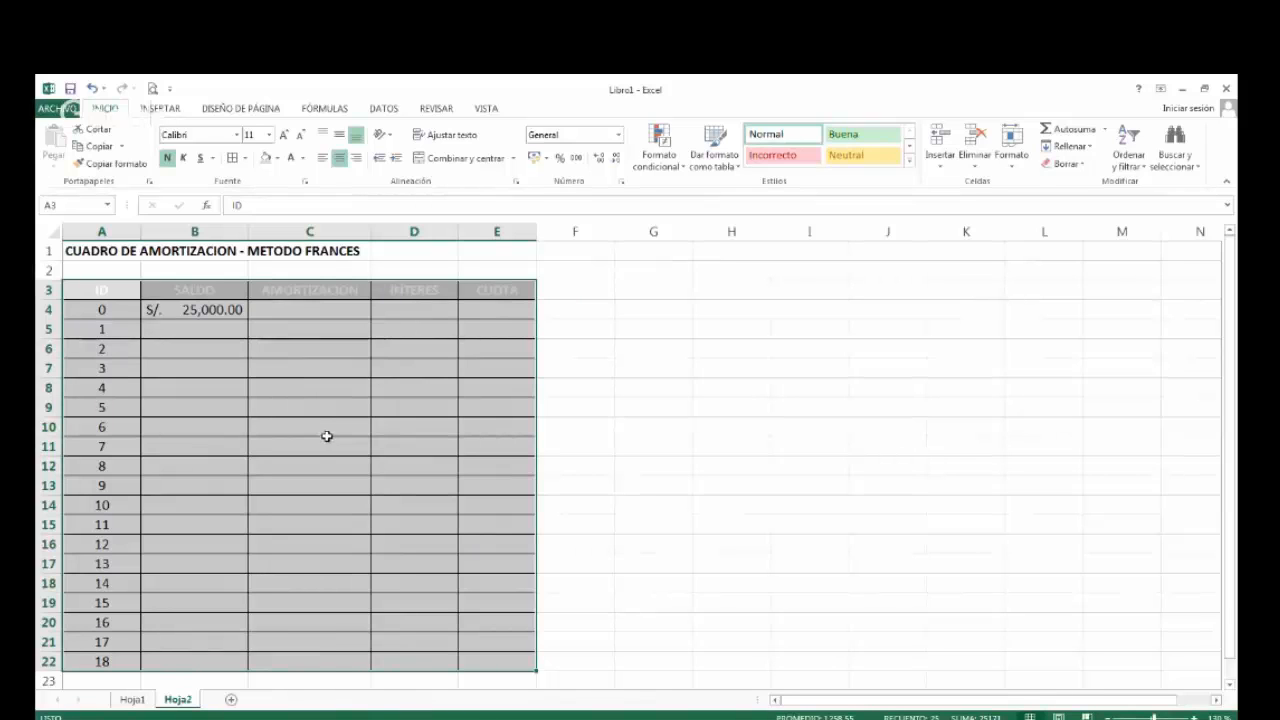
Compare the first loan's payment in C23 of Hoja1 with the empty CUOTA cells E5:E22 of Hoja2.
click(475, 334)
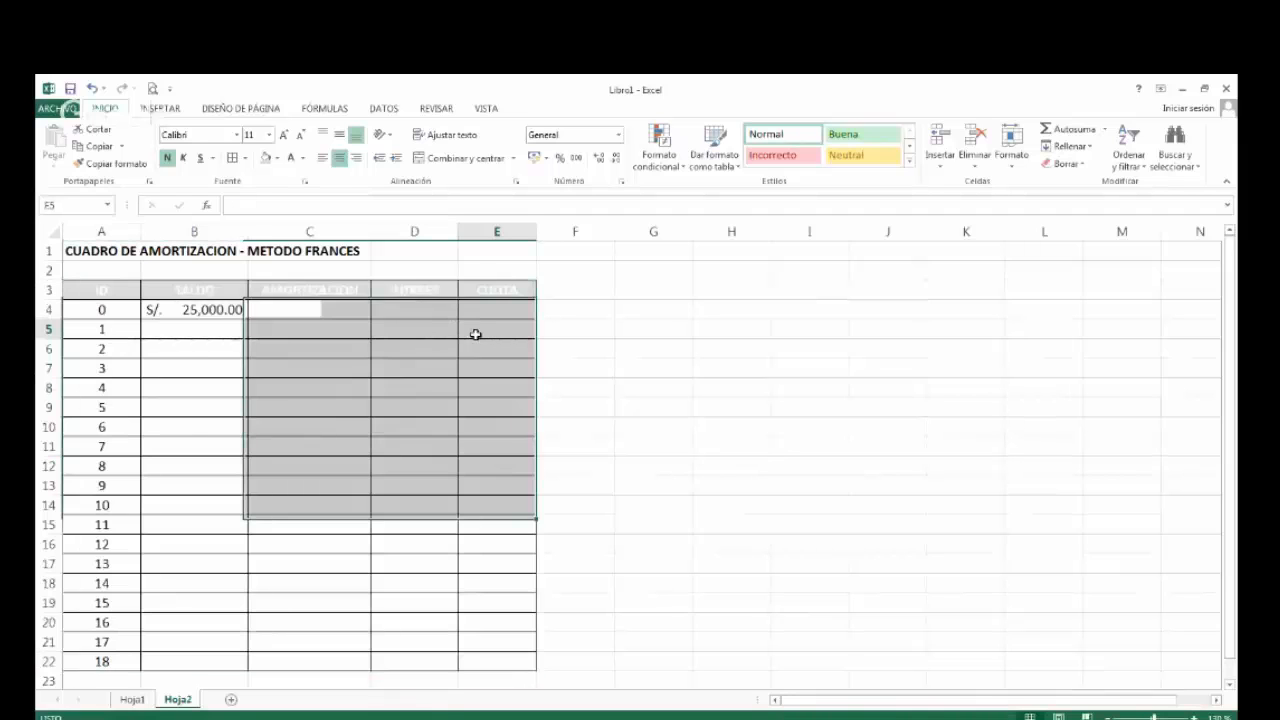
drag(475, 330, 486, 660)
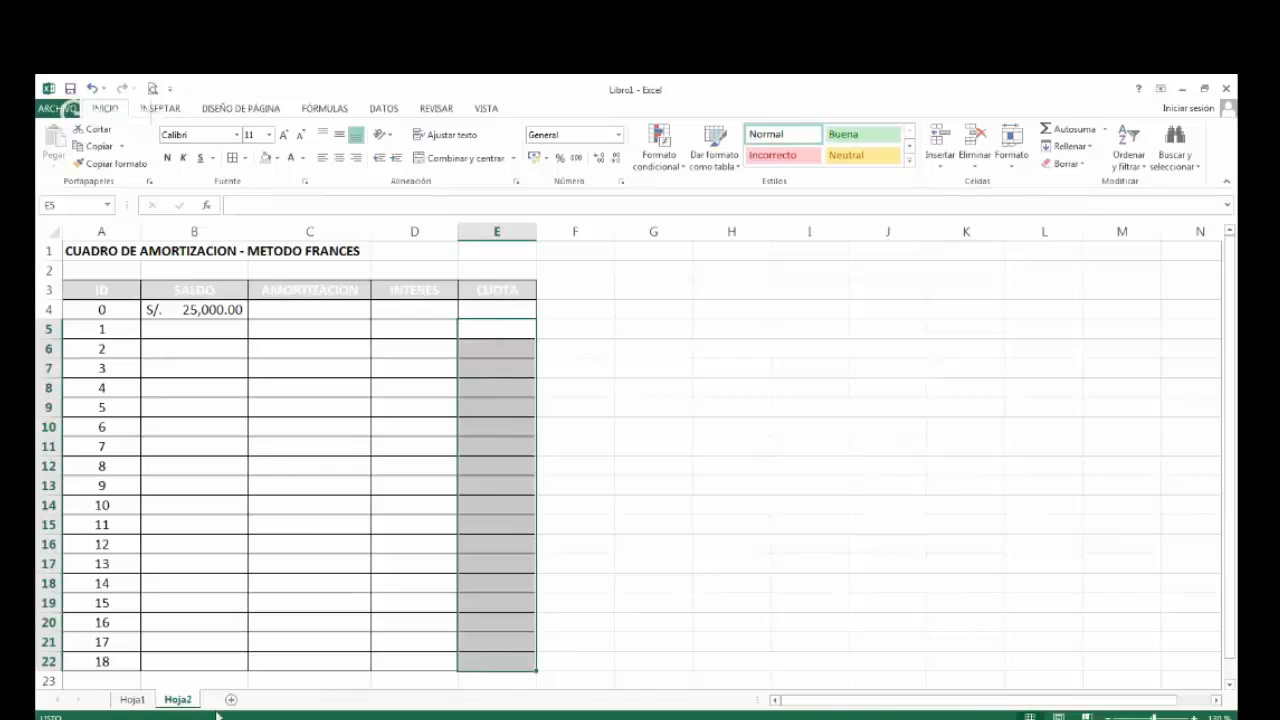
click(133, 699)
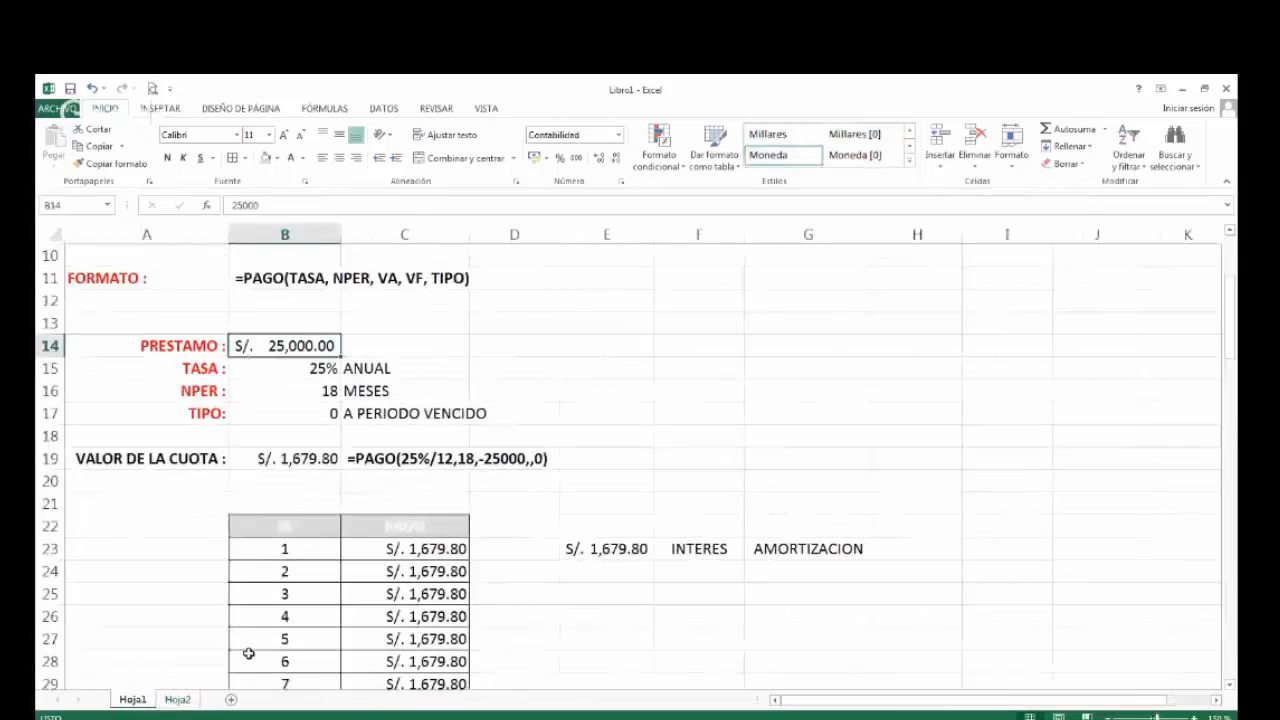
click(410, 551)
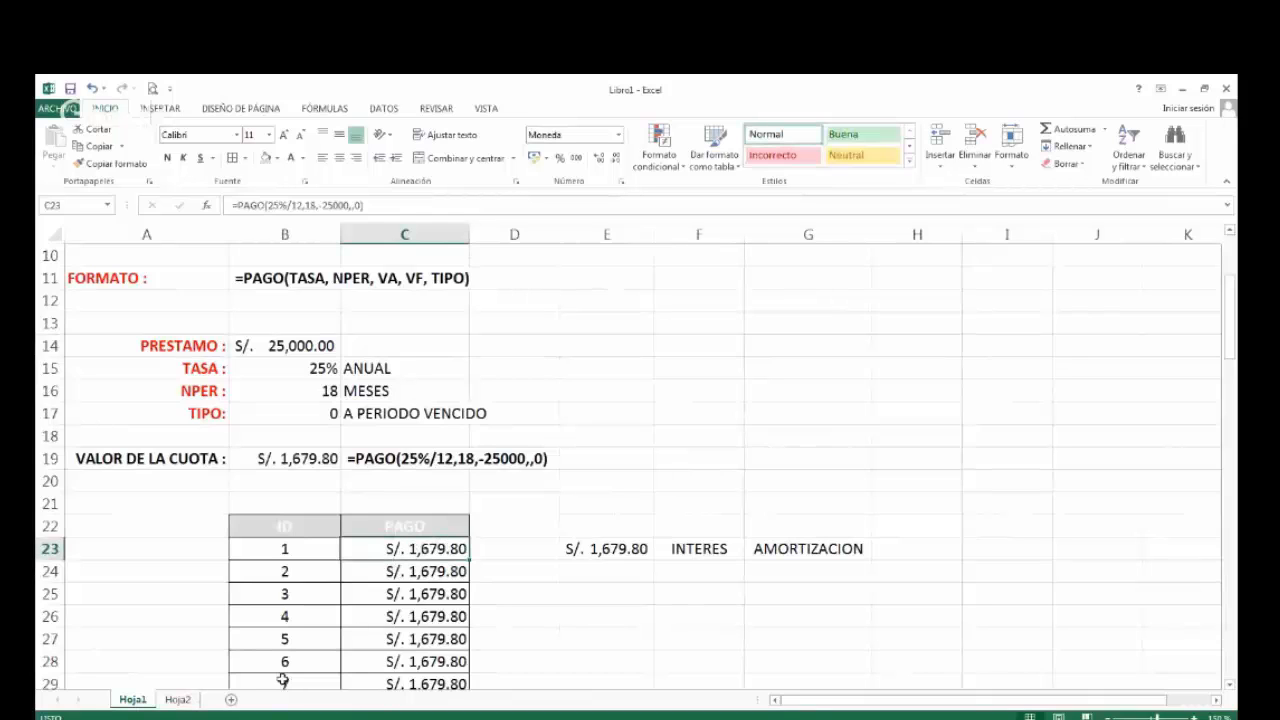
click(178, 699)
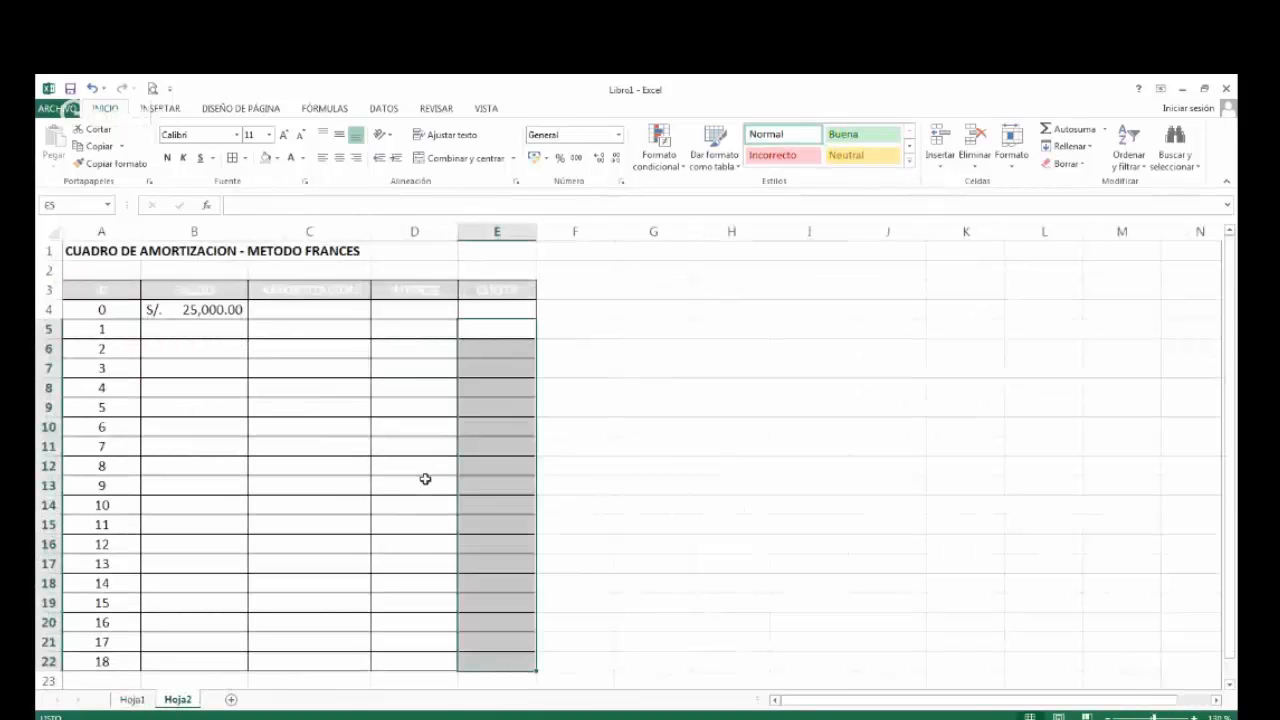
click(491, 327)
click(500, 364)
click(502, 460)
click(497, 564)
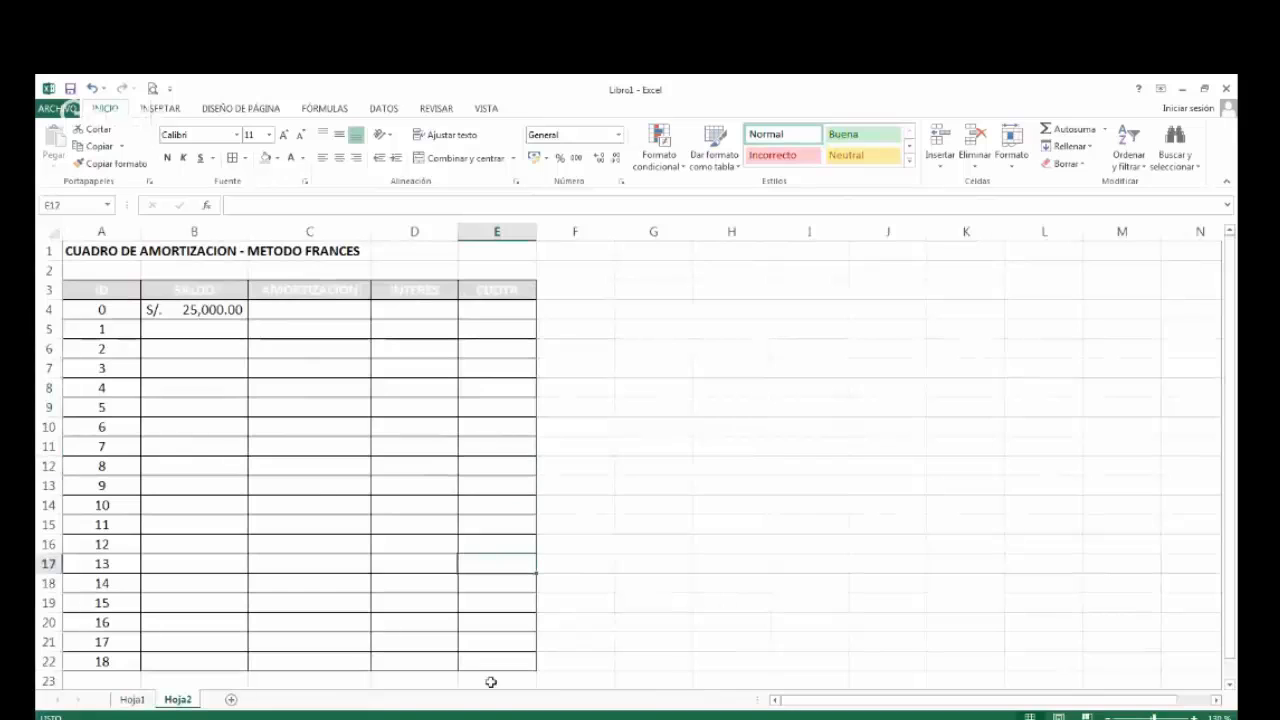
click(491, 682)
click(497, 659)
Enter the instalment 1679.80 in G5 beside the table and format it with the thousands separator.
click(662, 328)
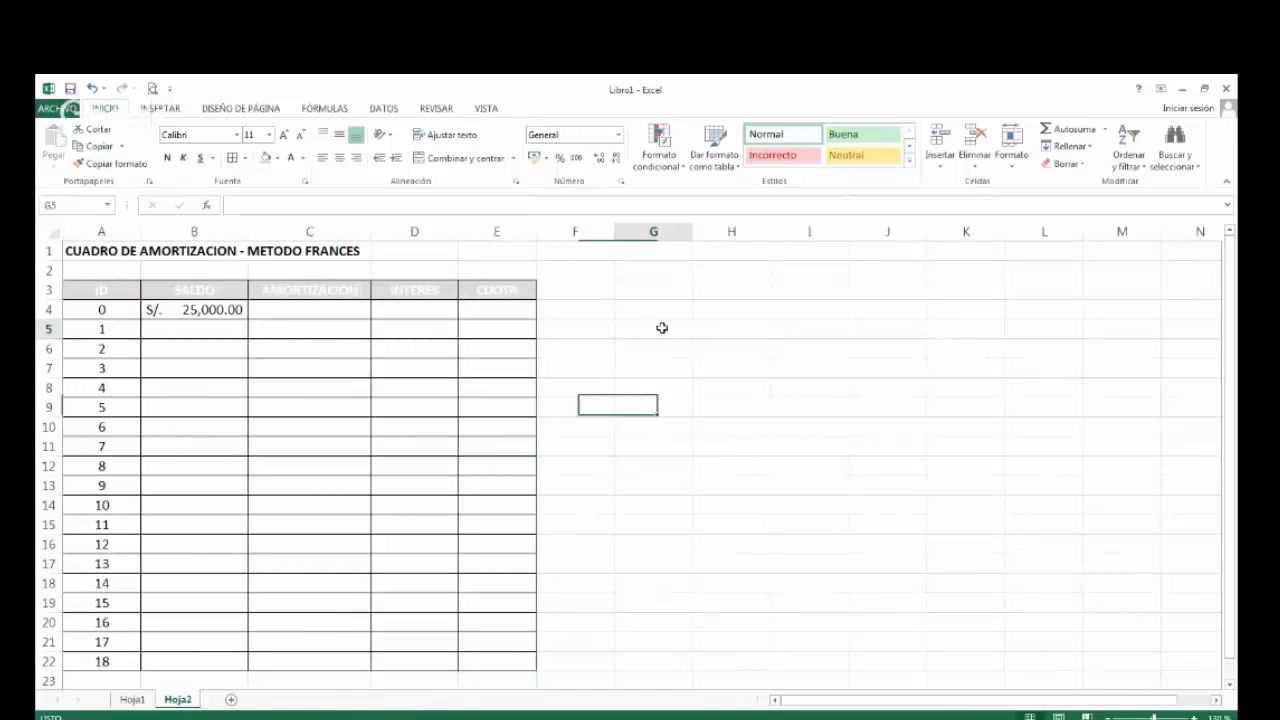
text(1679.80)
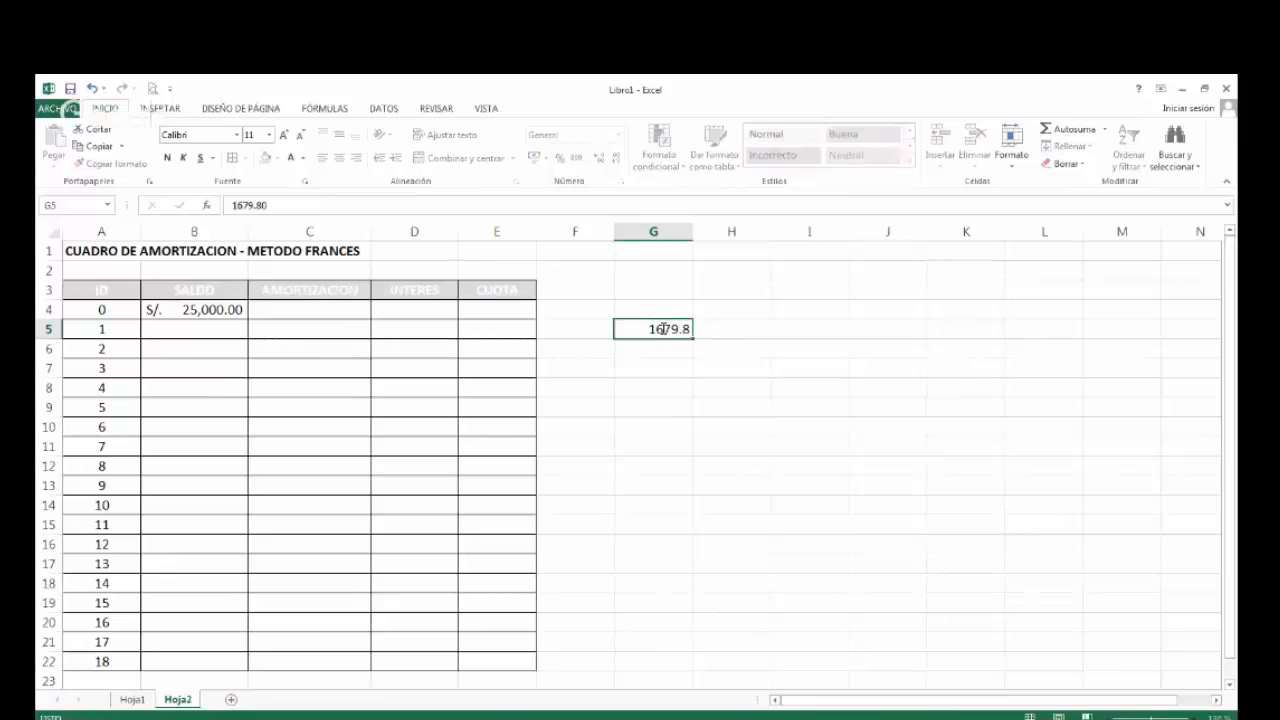
key(Return)
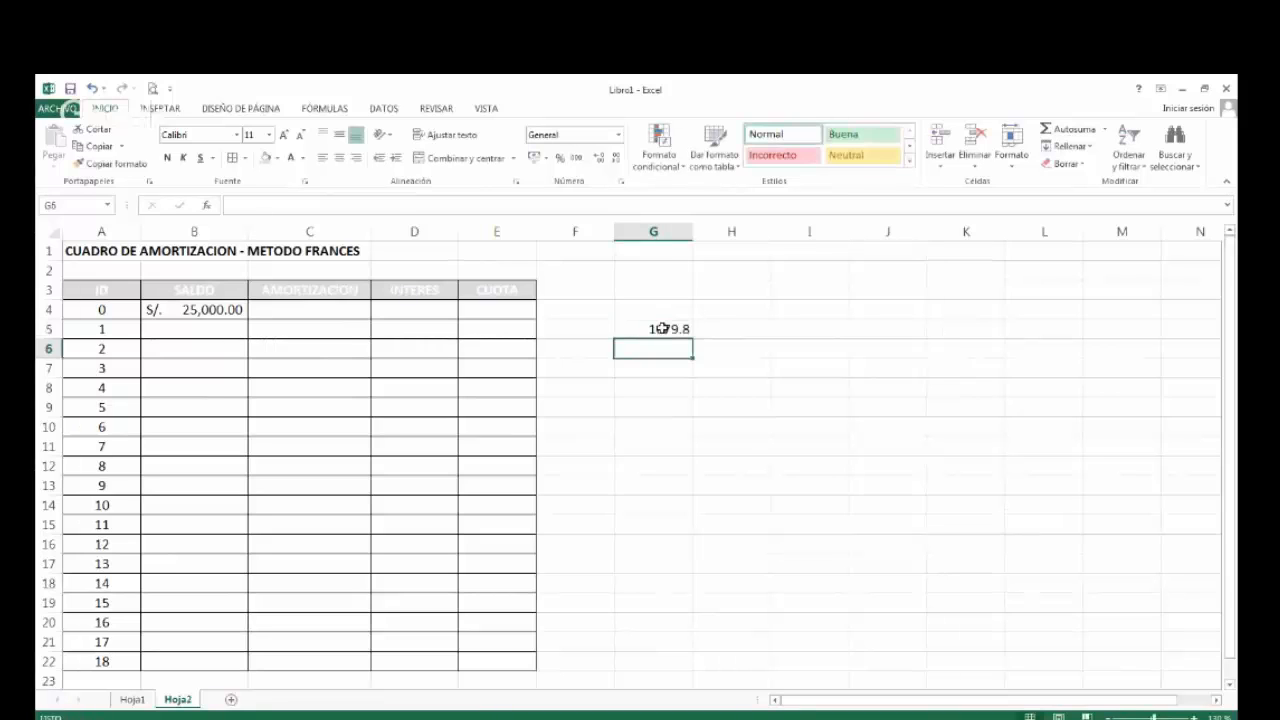
click(663, 328)
click(576, 157)
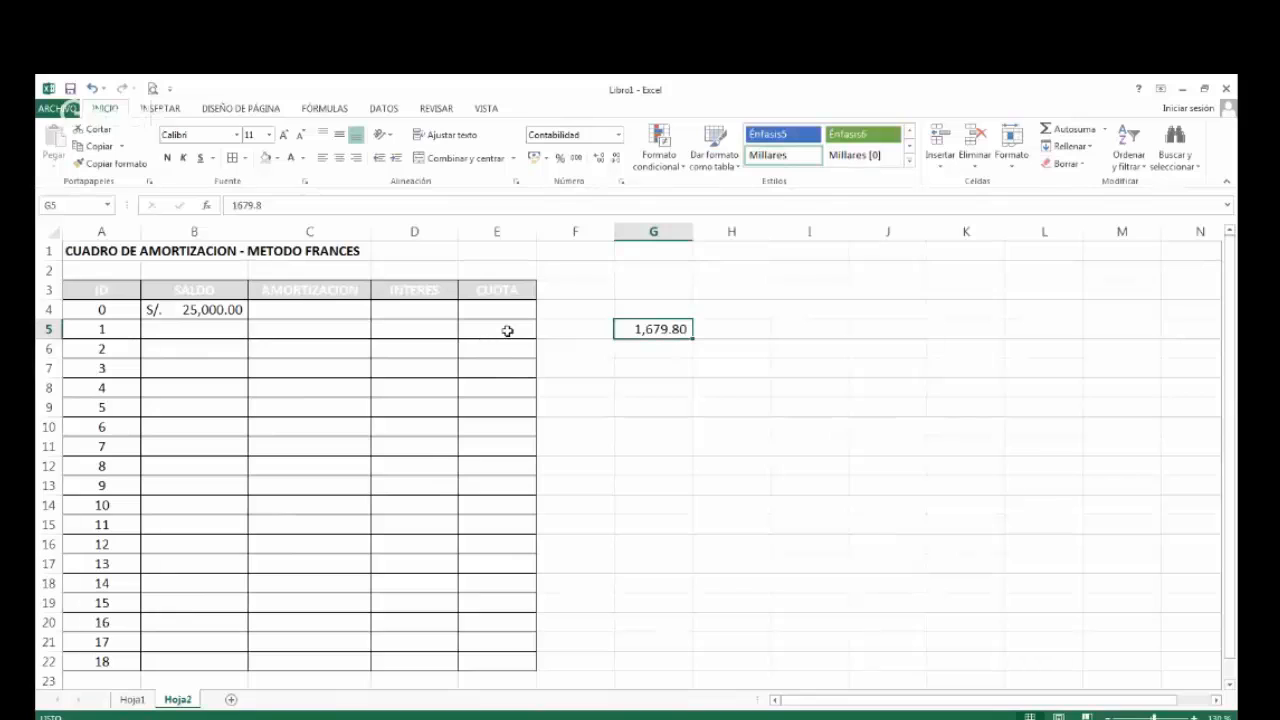
click(303, 333)
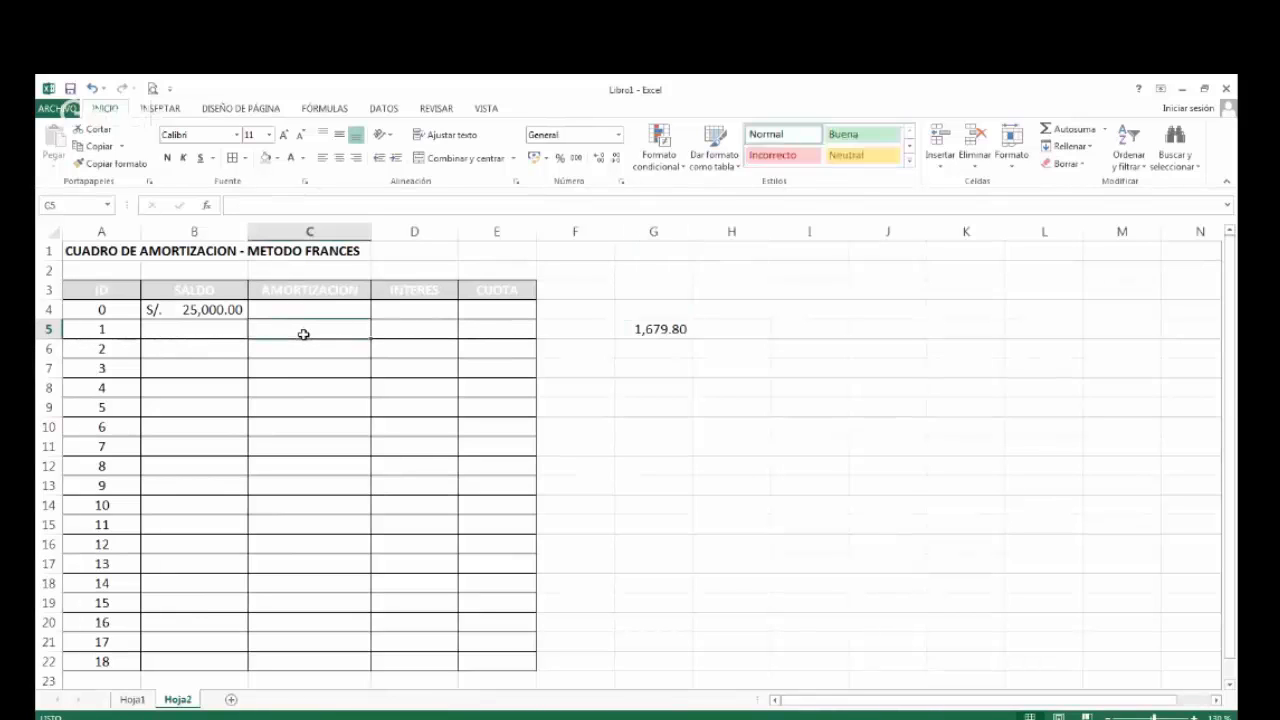
click(655, 328)
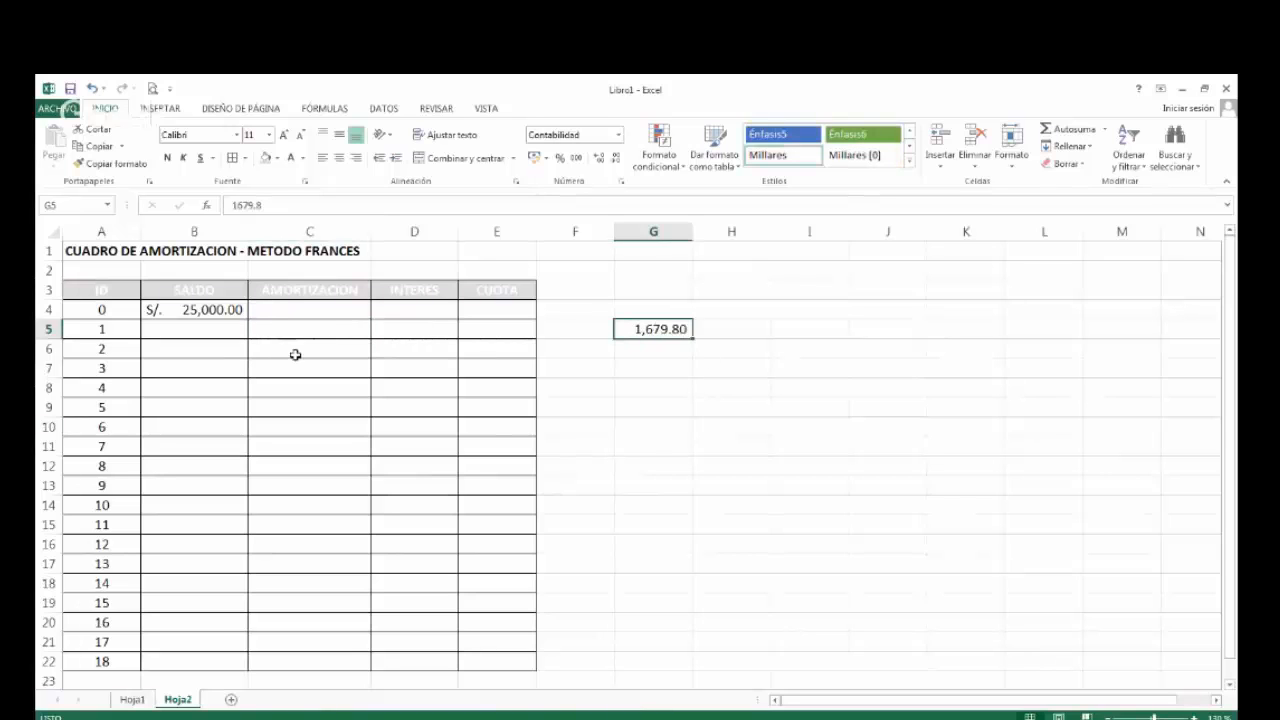
click(316, 328)
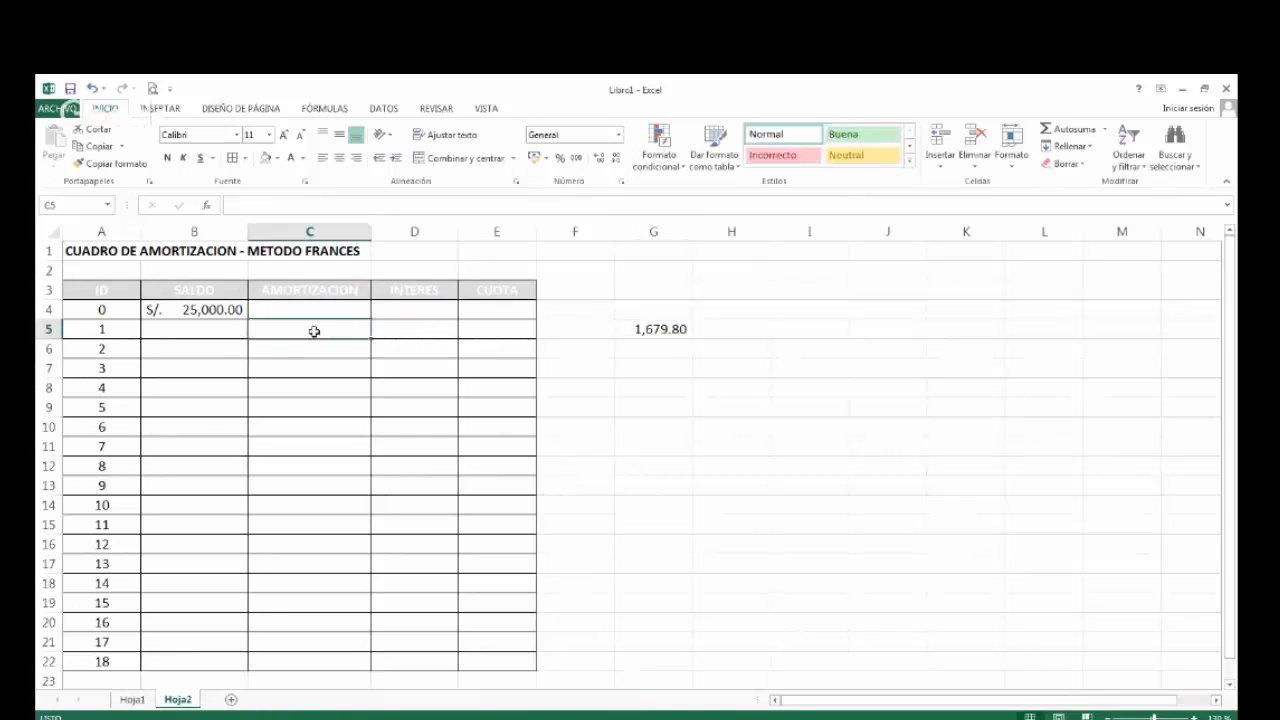
click(415, 328)
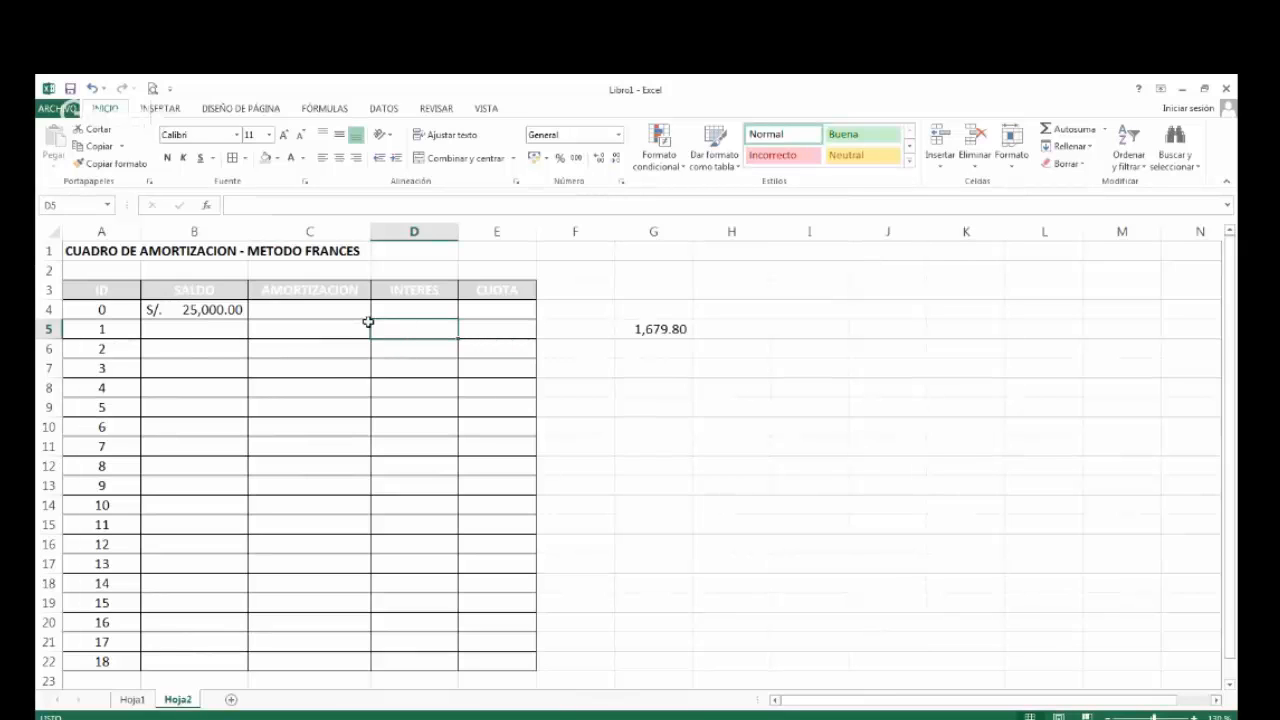
click(297, 333)
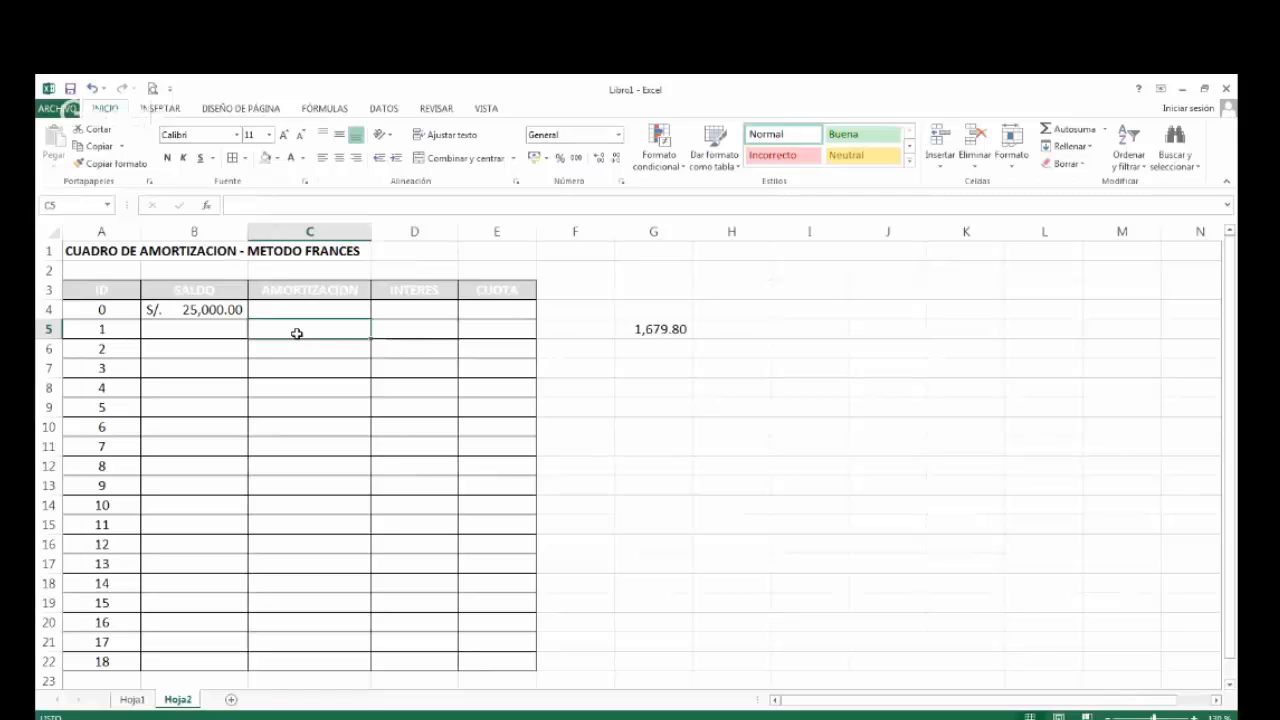
Review the monthly payments in the PAGO column of the first loan on Hoja1, from C23 to C26.
click(134, 700)
click(391, 572)
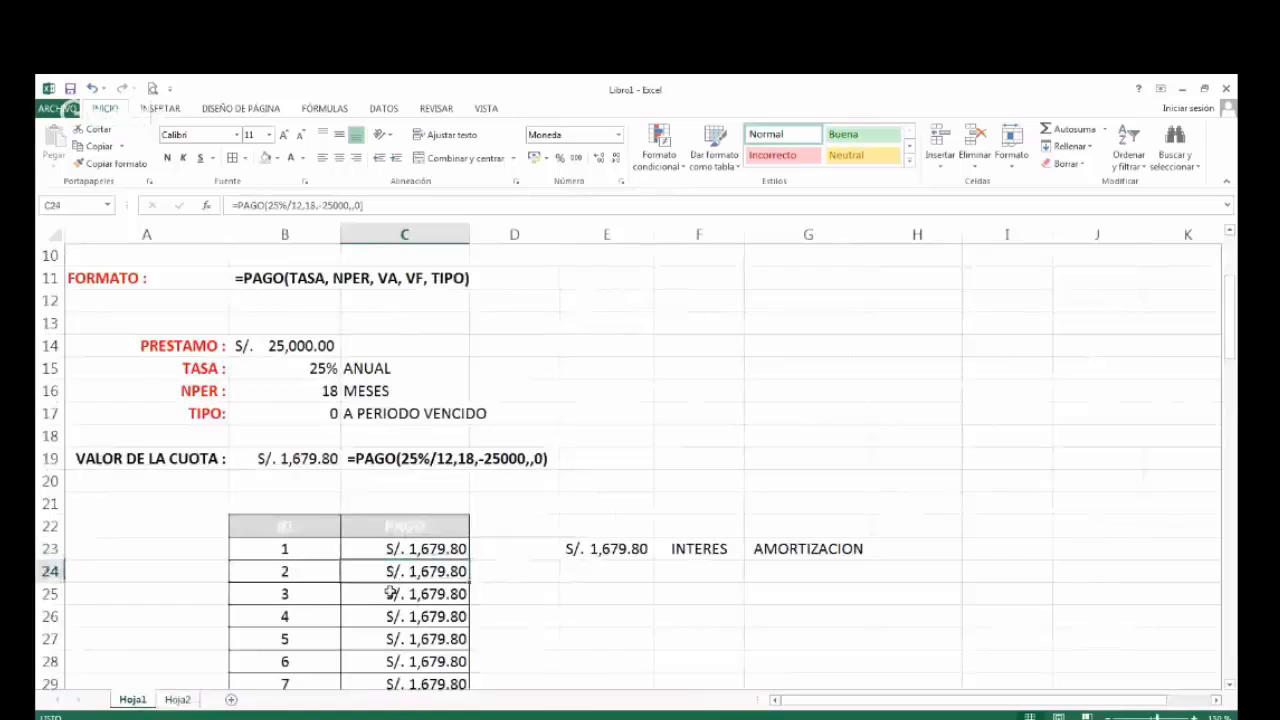
click(391, 593)
click(388, 613)
click(389, 631)
click(389, 612)
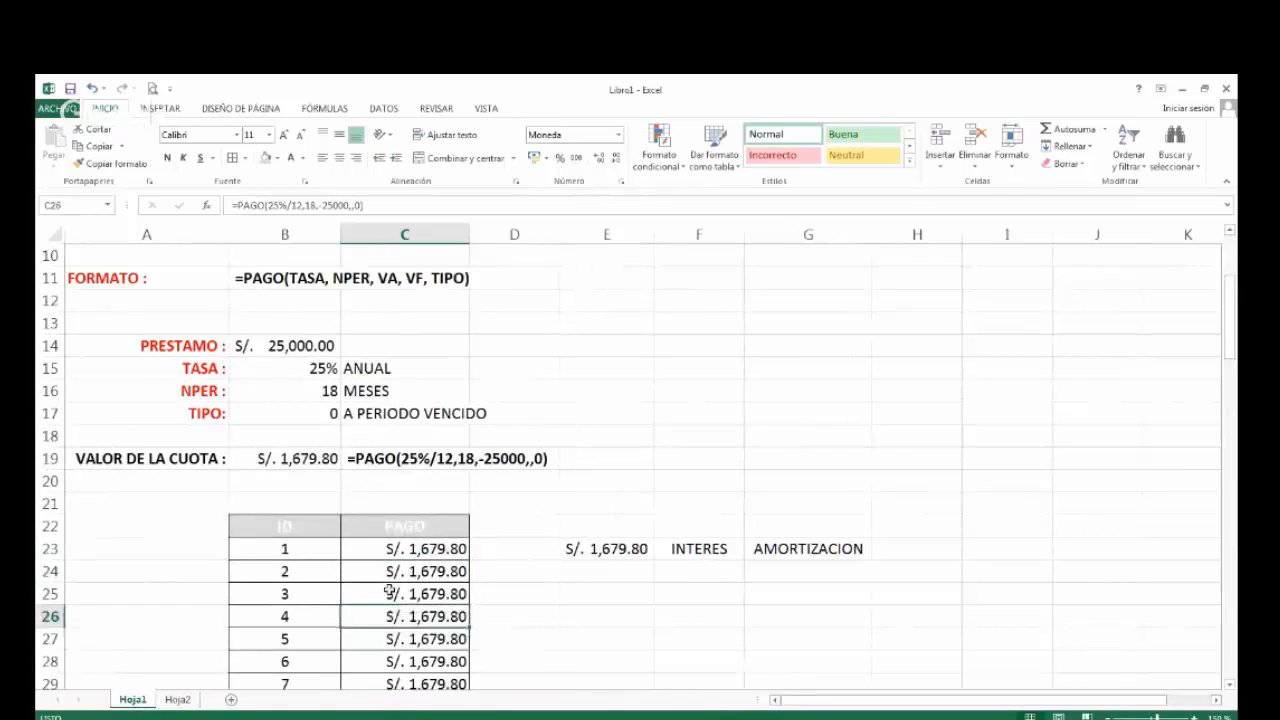
click(390, 583)
click(389, 550)
click(389, 571)
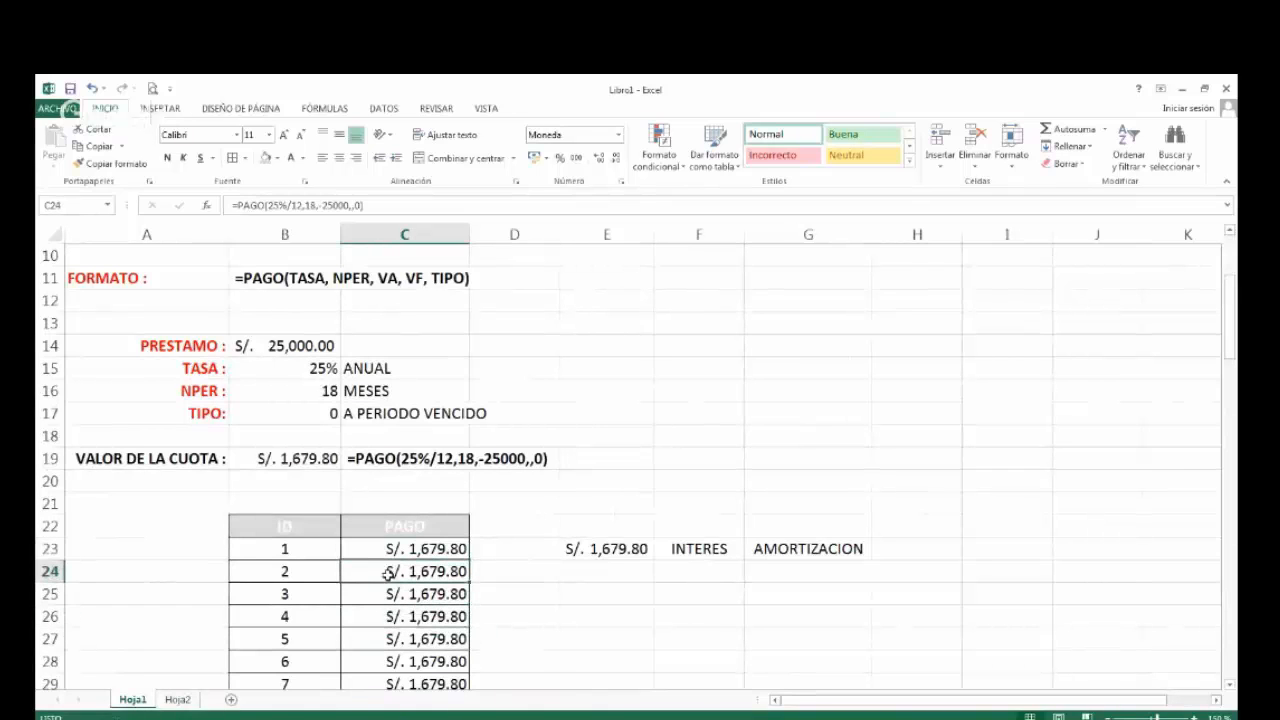
Compare the instalment in G5 of Hoja2 with the first-period AMORTIZACION and INTERES cells, C5 and D5.
click(184, 701)
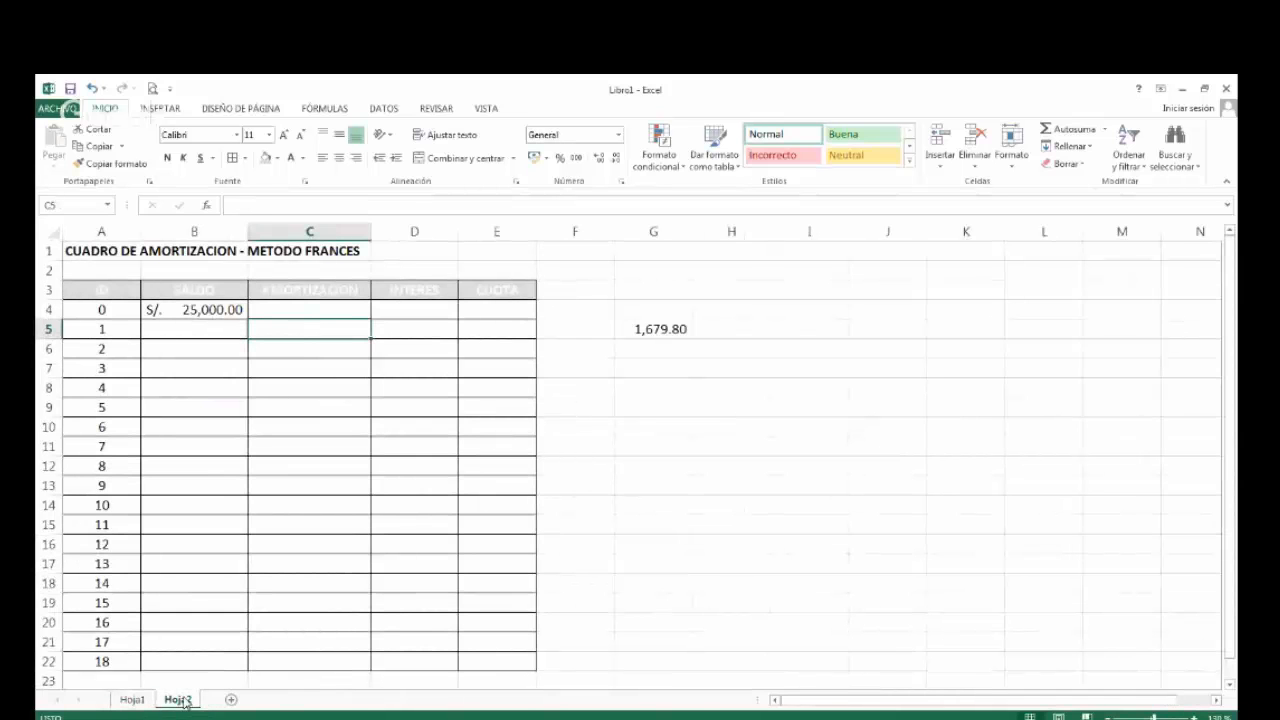
click(660, 332)
click(346, 331)
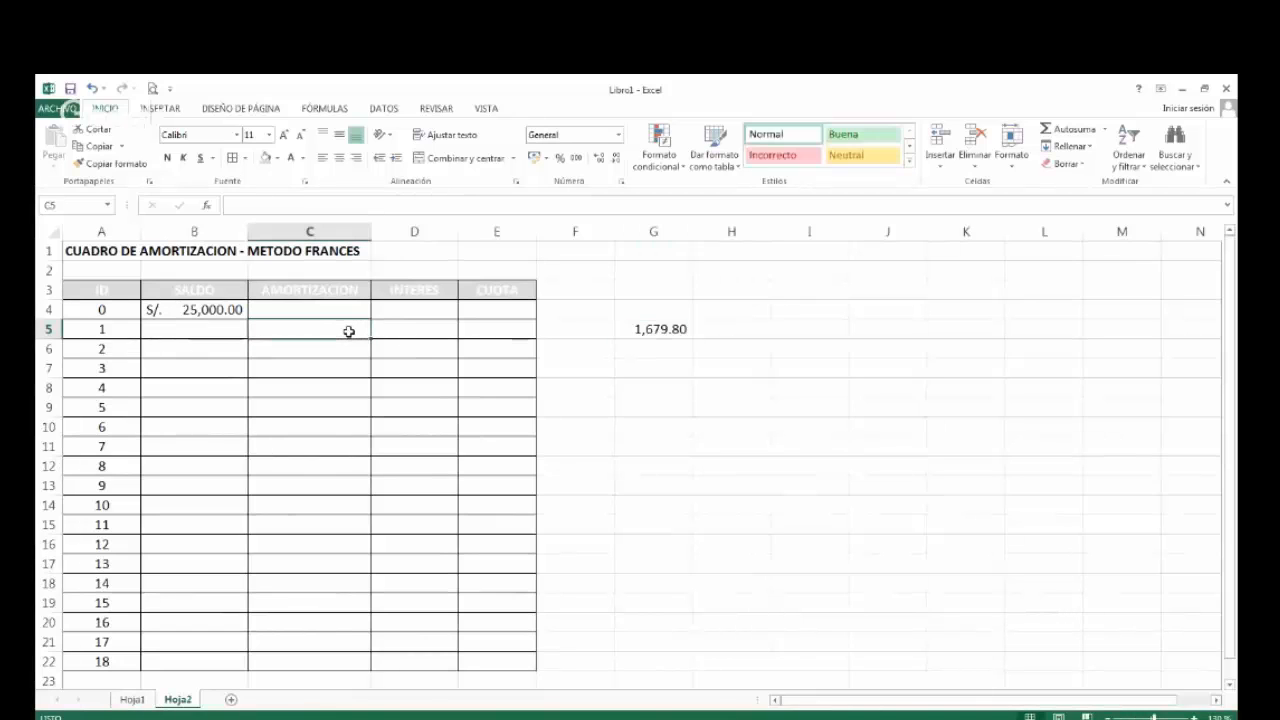
click(420, 333)
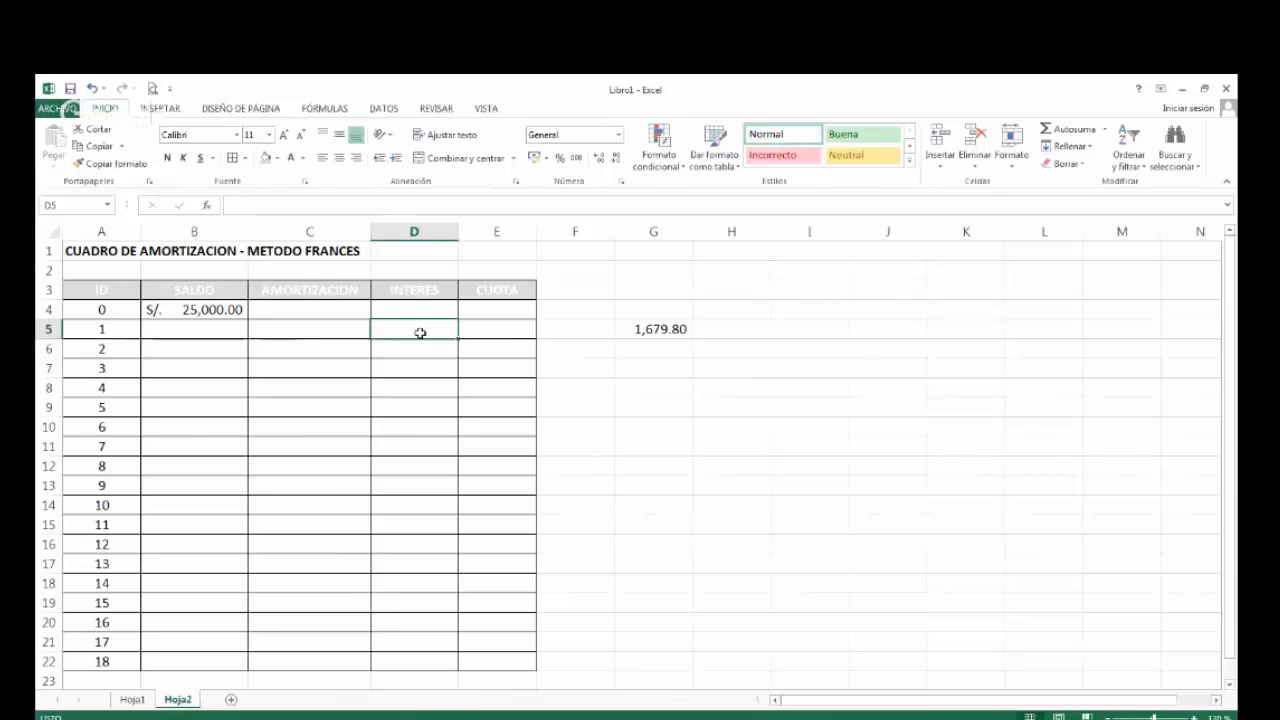
click(313, 331)
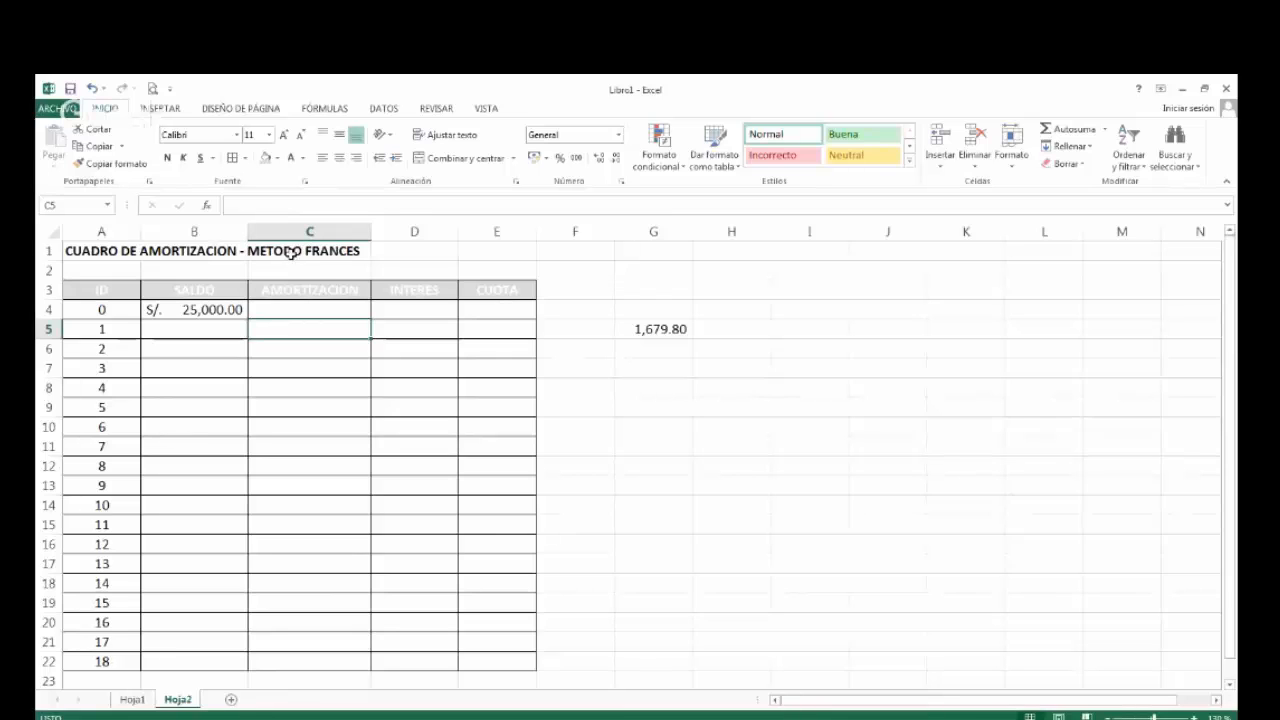
click(666, 329)
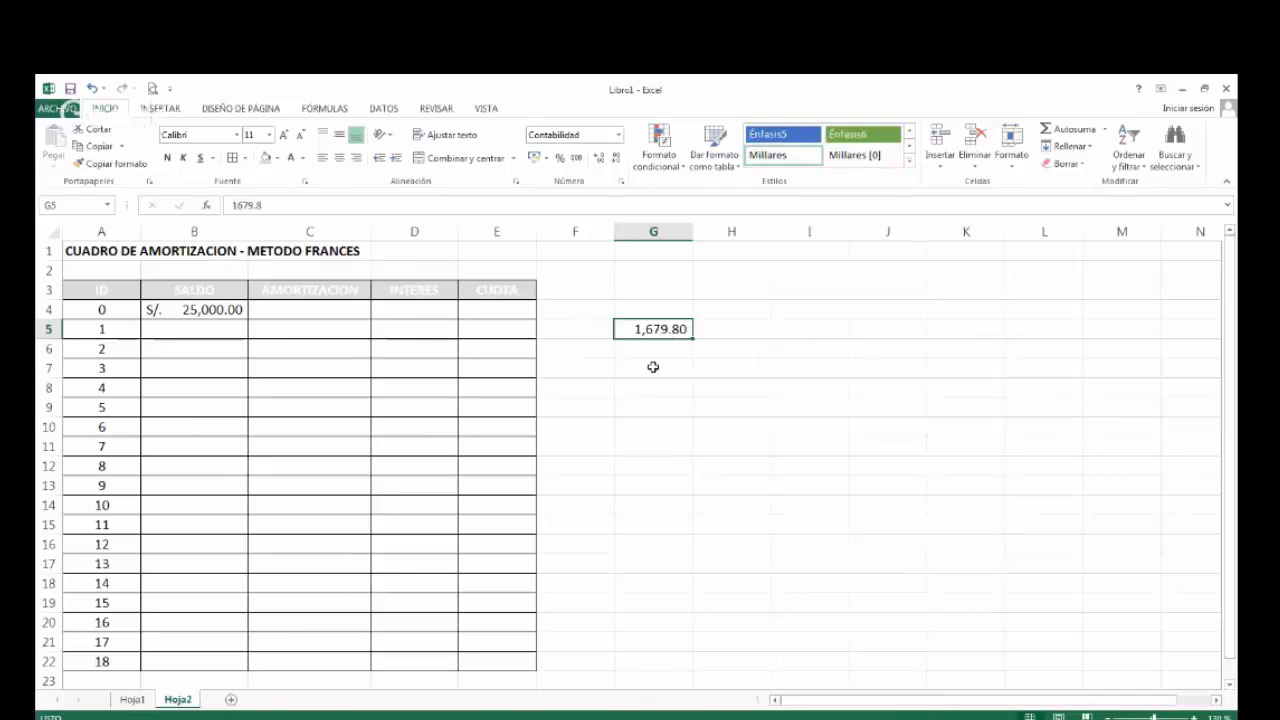
click(286, 334)
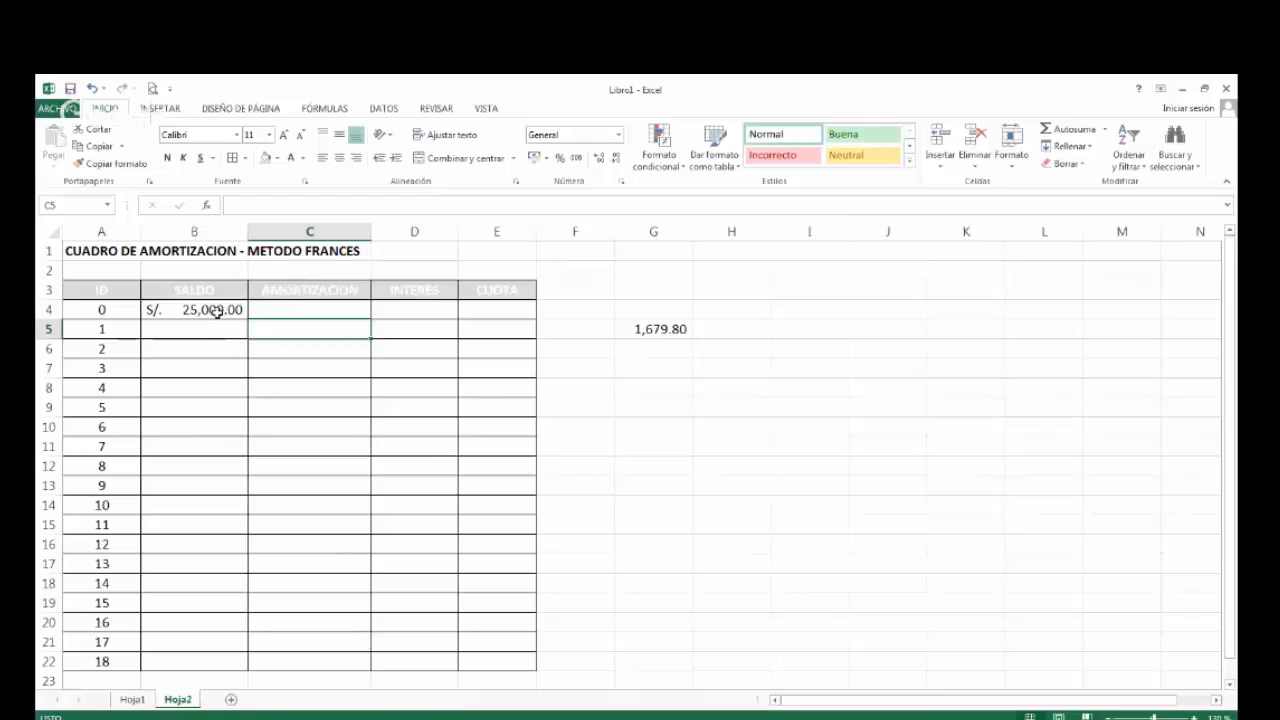
Examine the empty AMORTIZACION cells period by period, from C5 to C22.
click(285, 352)
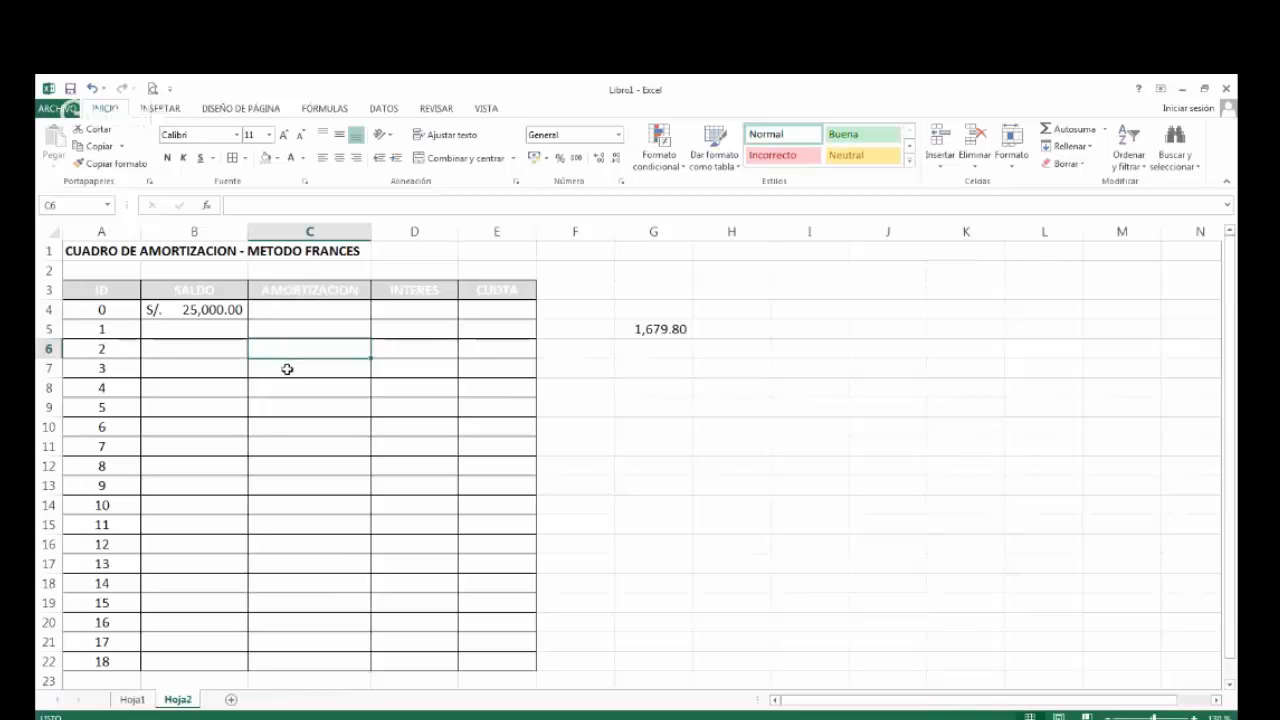
click(287, 369)
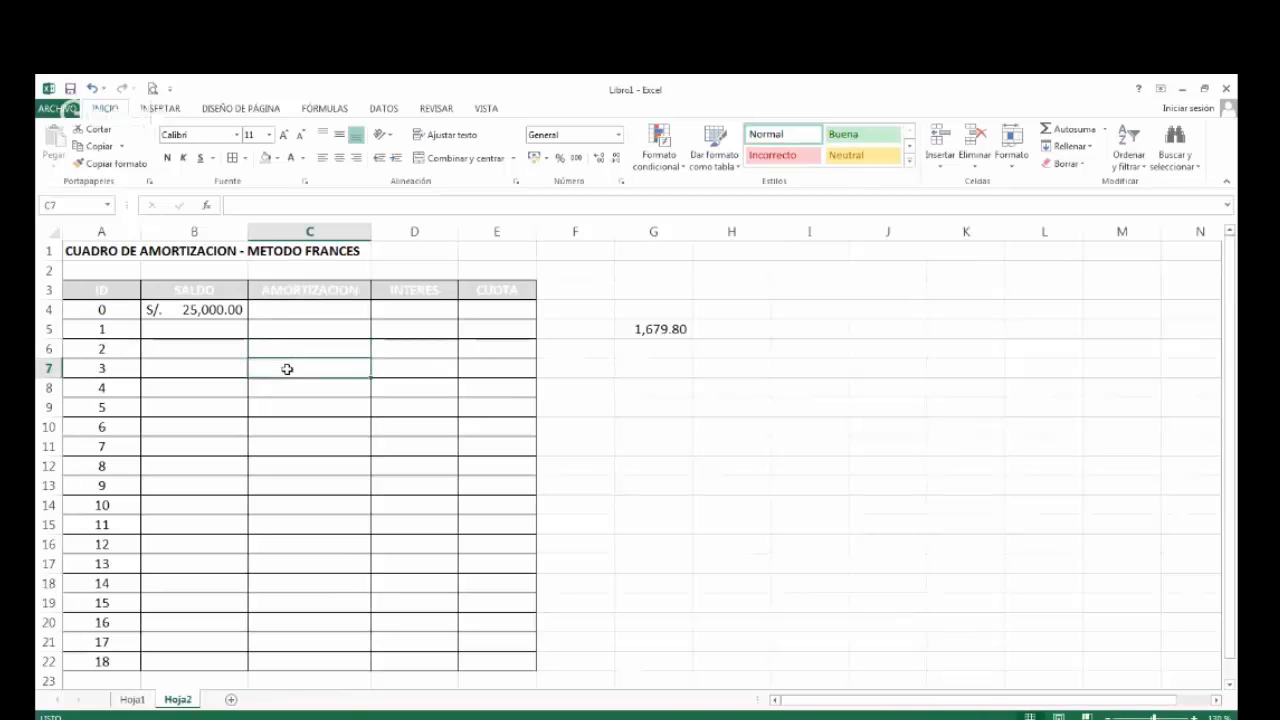
click(287, 662)
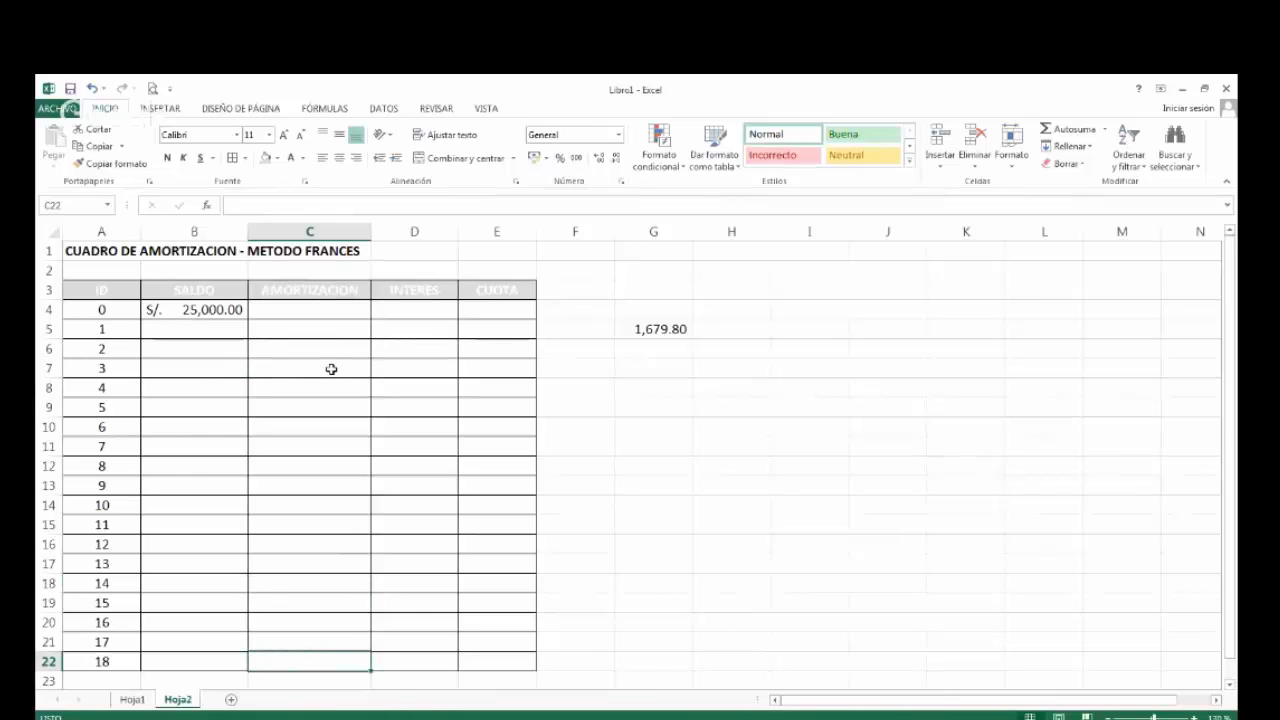
click(304, 330)
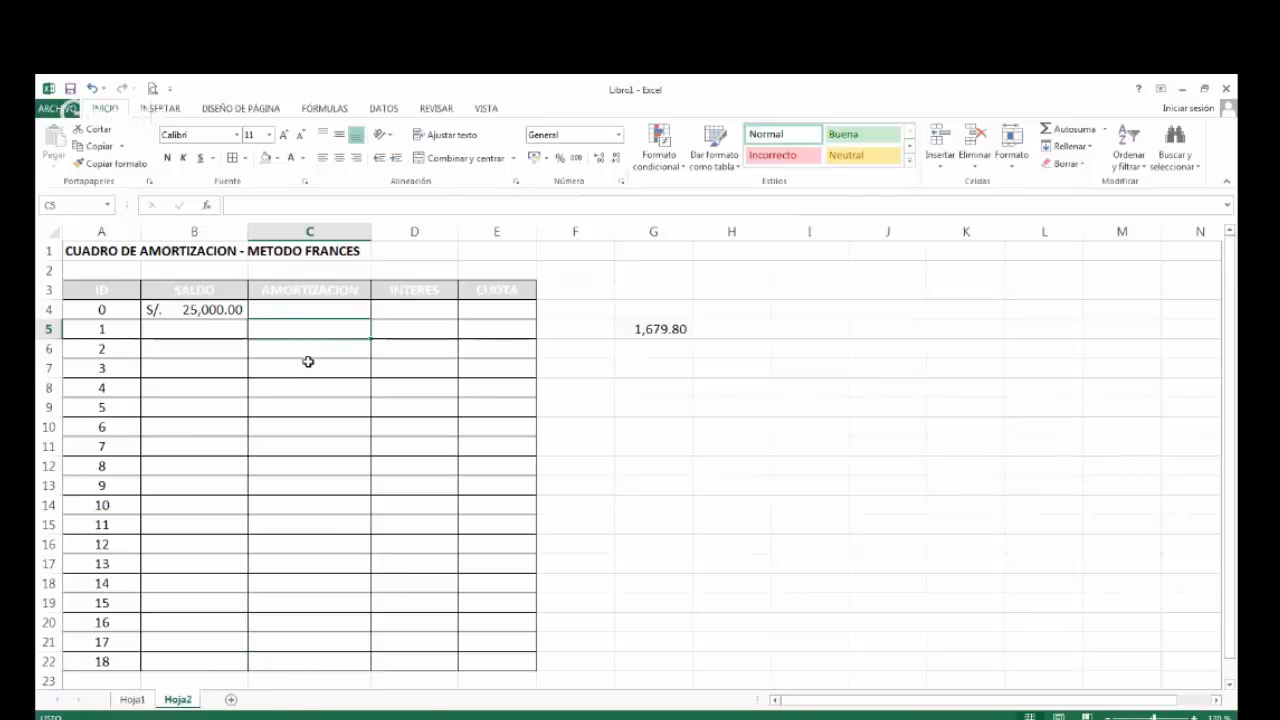
click(309, 350)
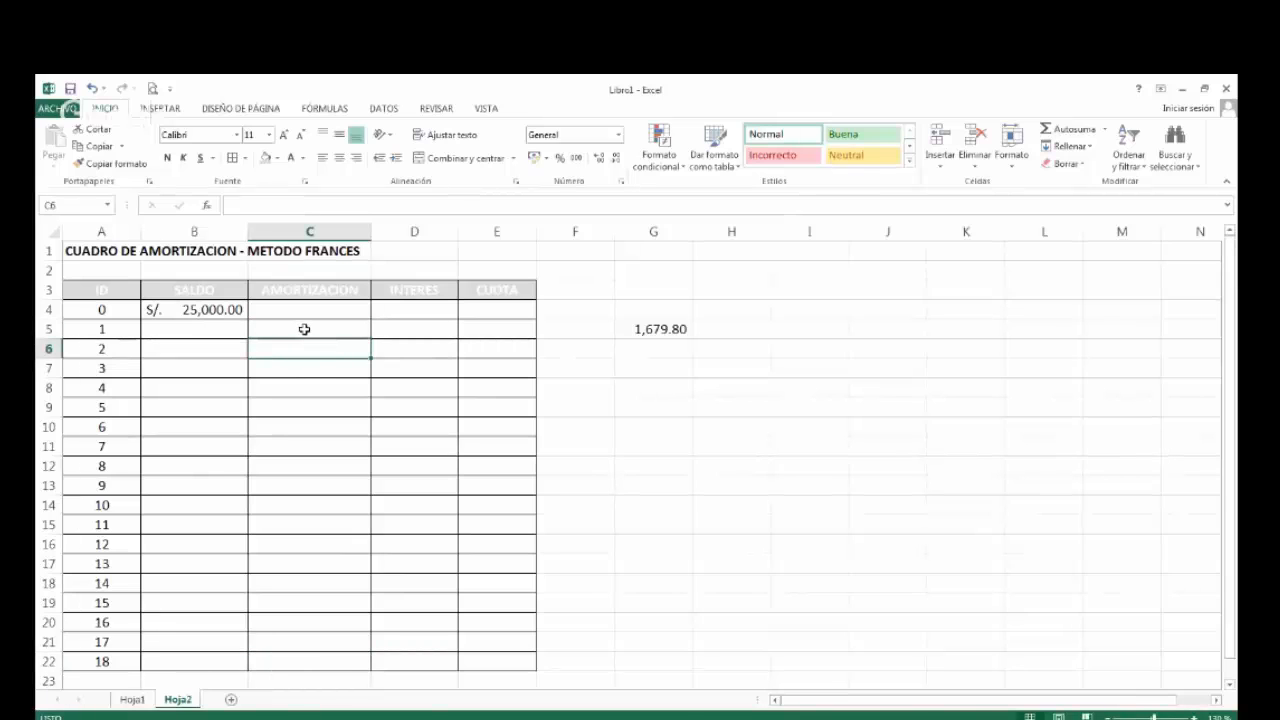
click(304, 329)
click(304, 347)
click(293, 366)
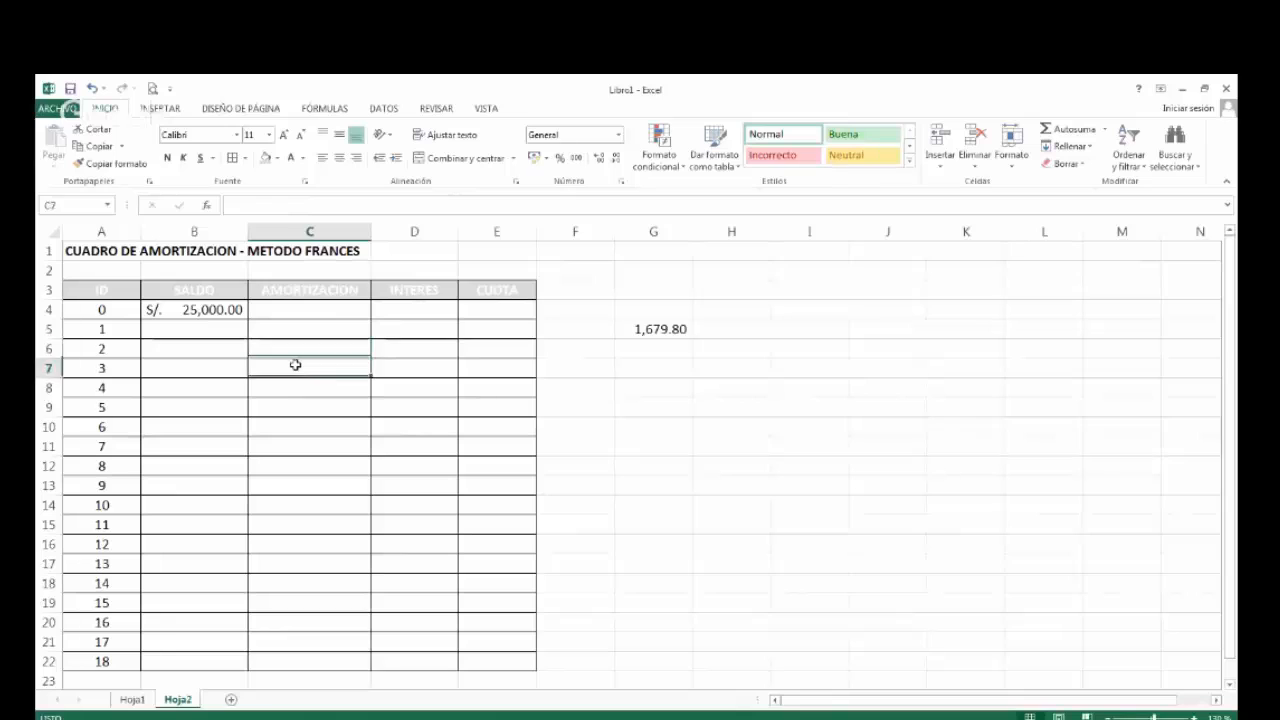
click(290, 388)
click(290, 426)
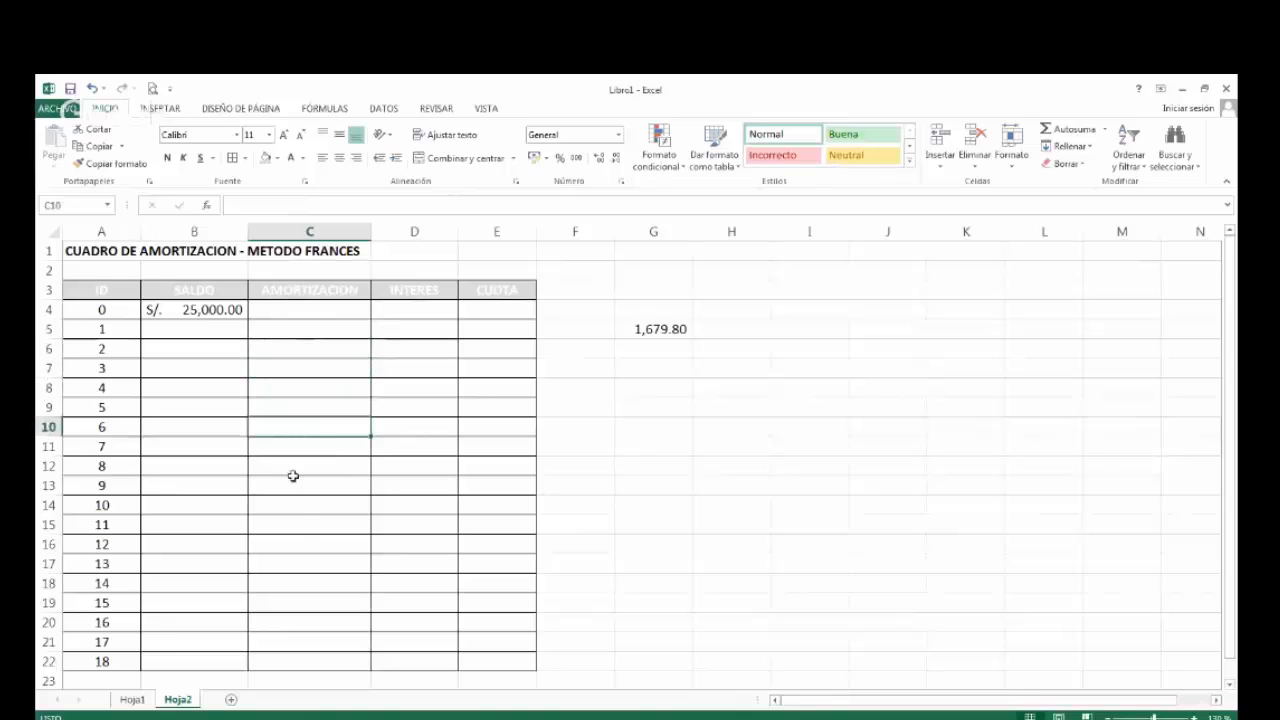
click(304, 329)
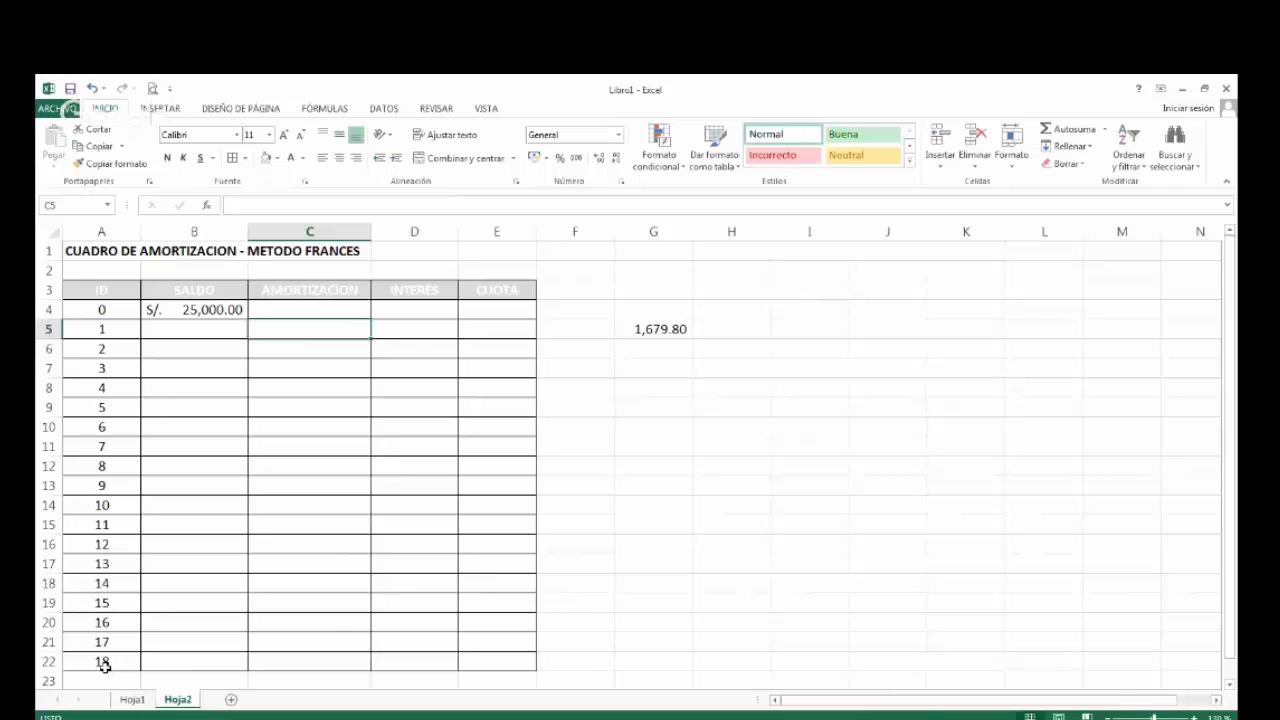
Enter the heading AMORTIZACION in G8 and format it bold, underlined and red.
click(668, 384)
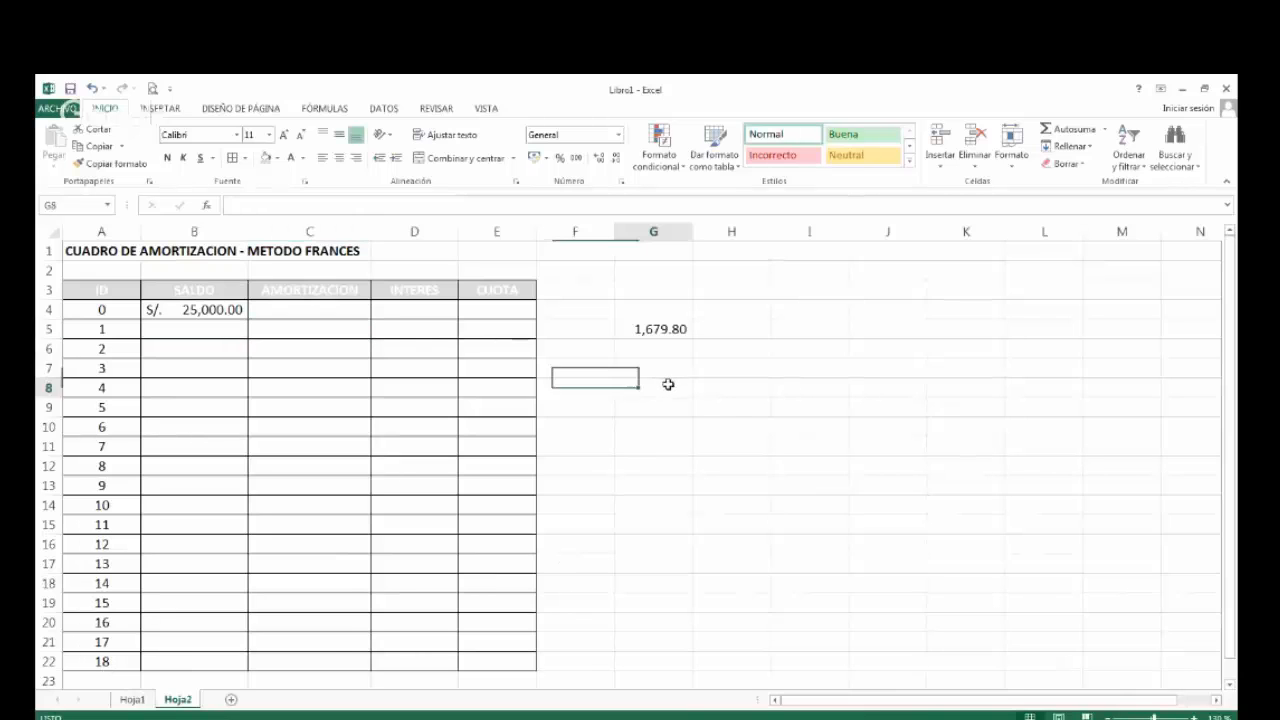
text(AMORT)
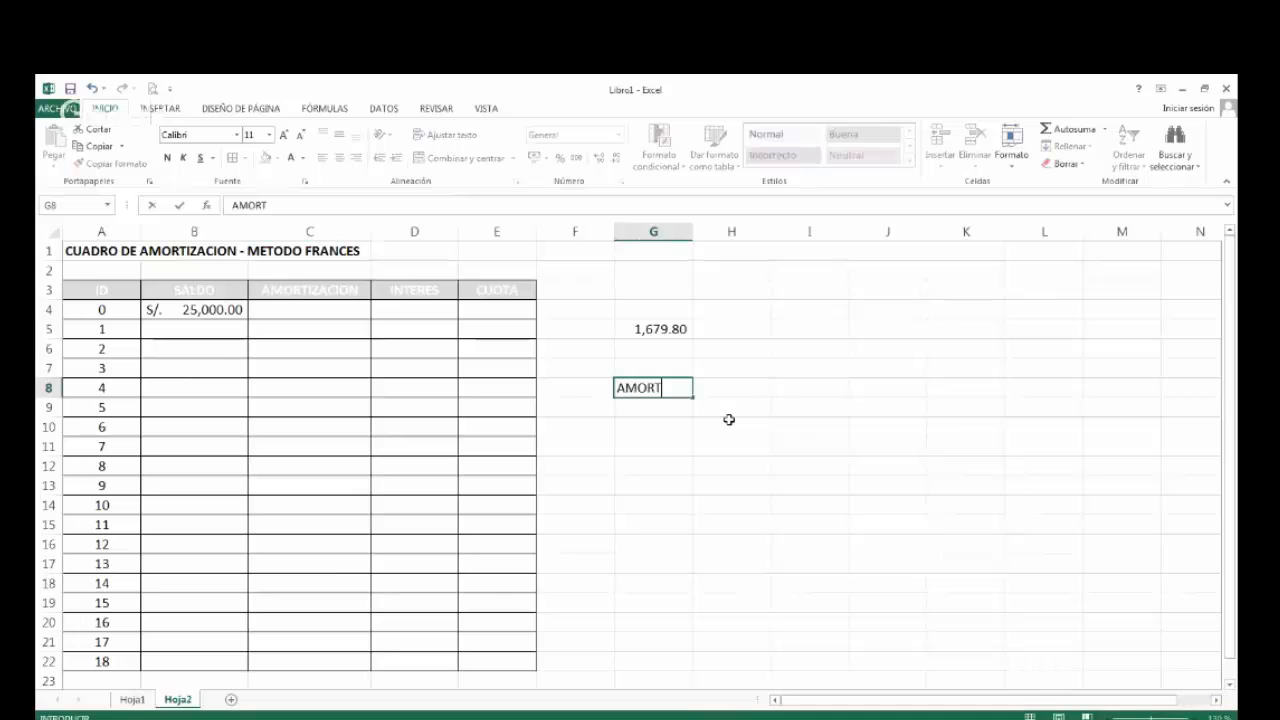
text(IZACION)
key(Return)
key(Up)
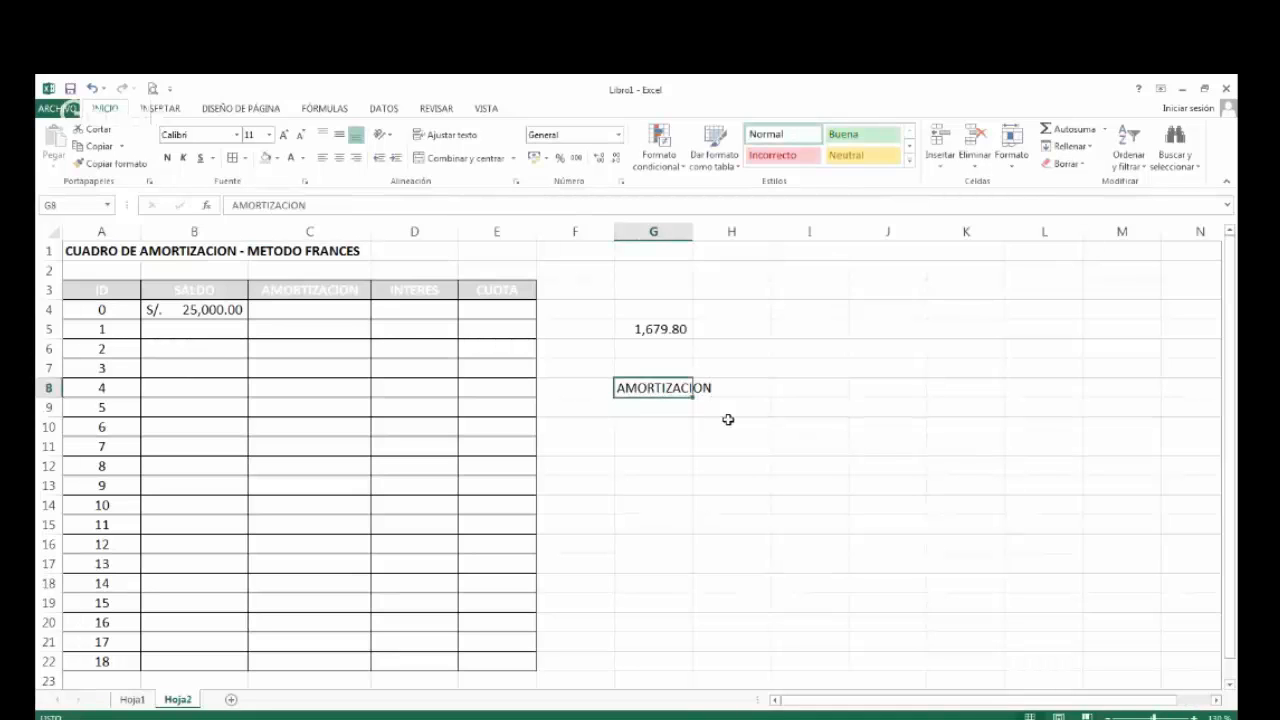
click(168, 158)
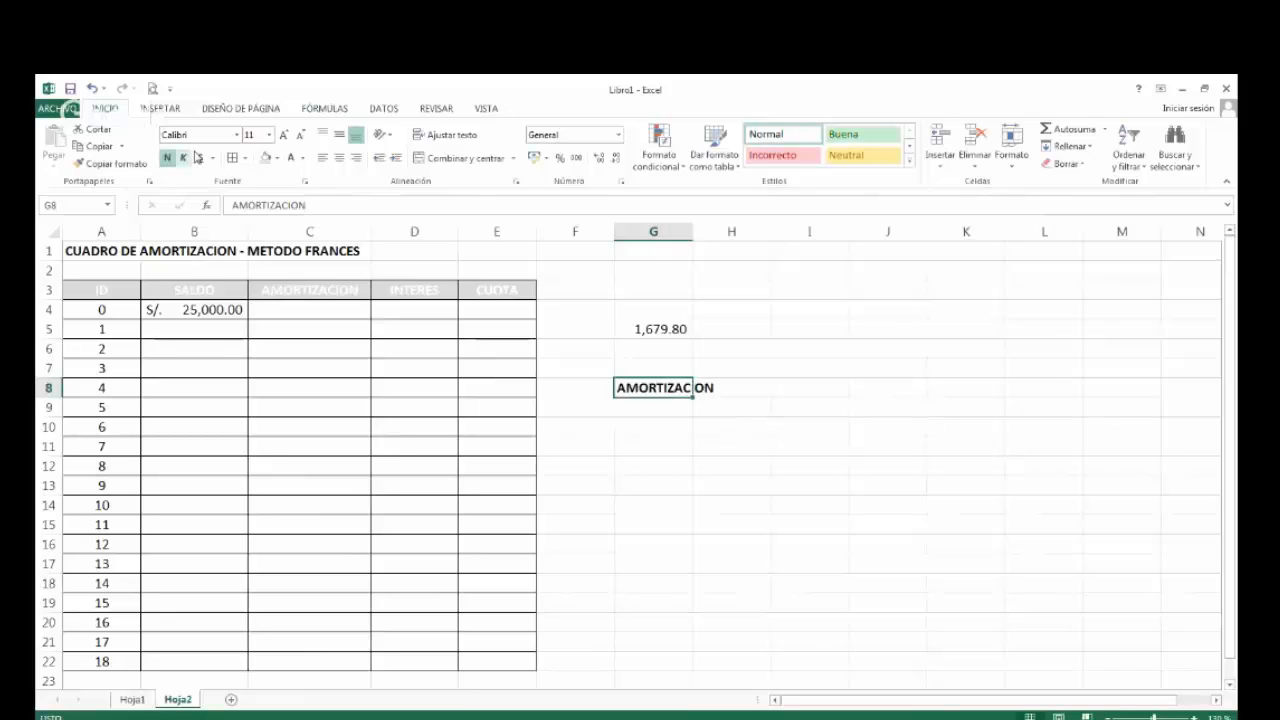
click(201, 159)
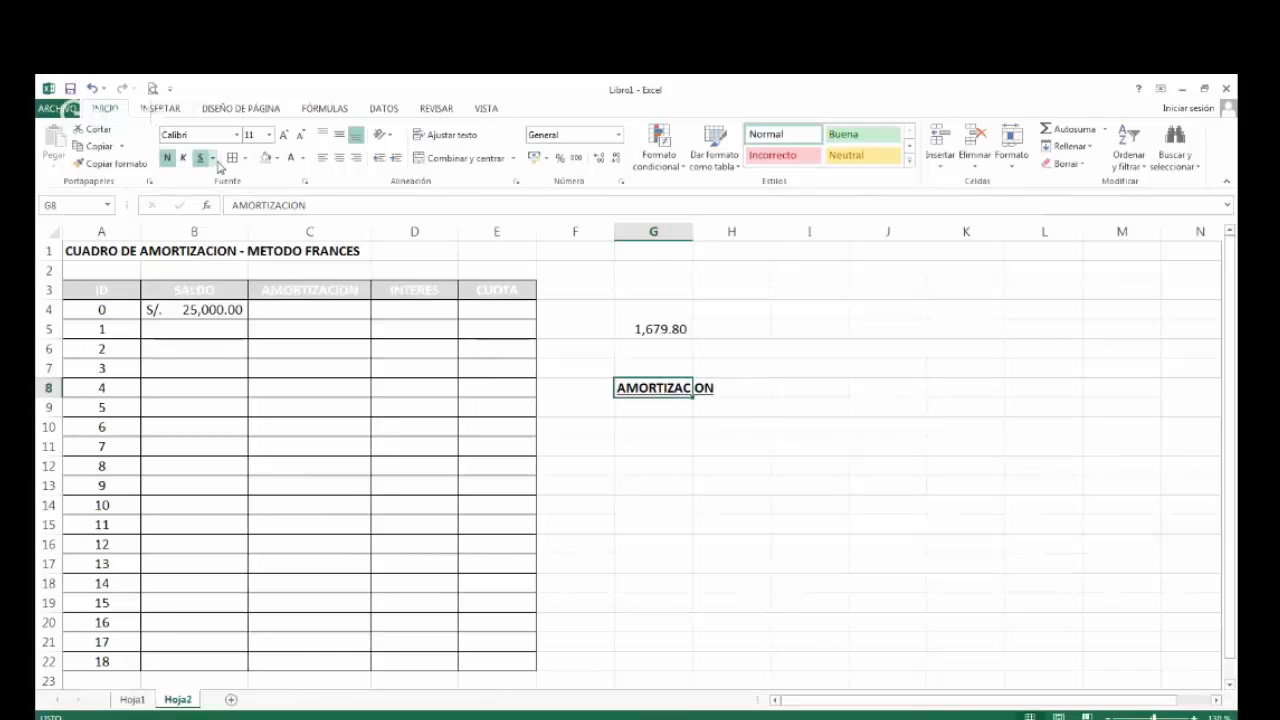
click(290, 157)
Enter FUNCION PAGOPRIN in G10 and format it bold with a blue font colour.
click(635, 422)
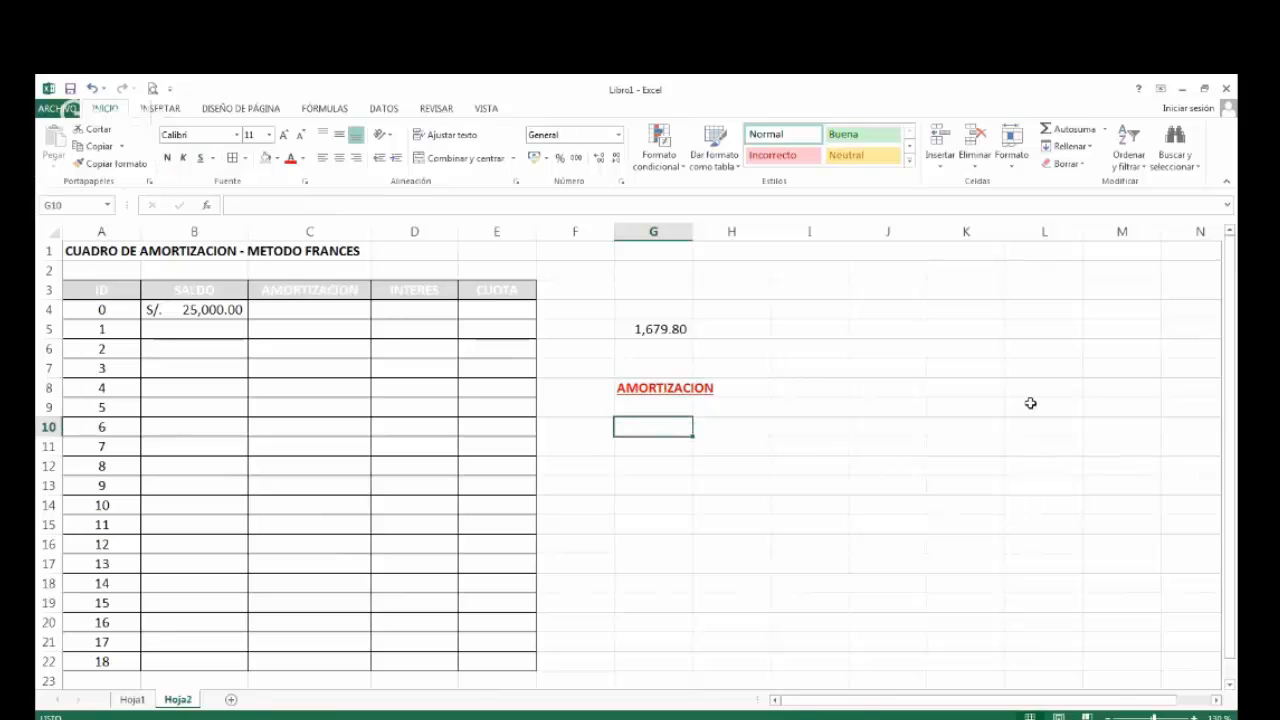
text(FUNCIO)
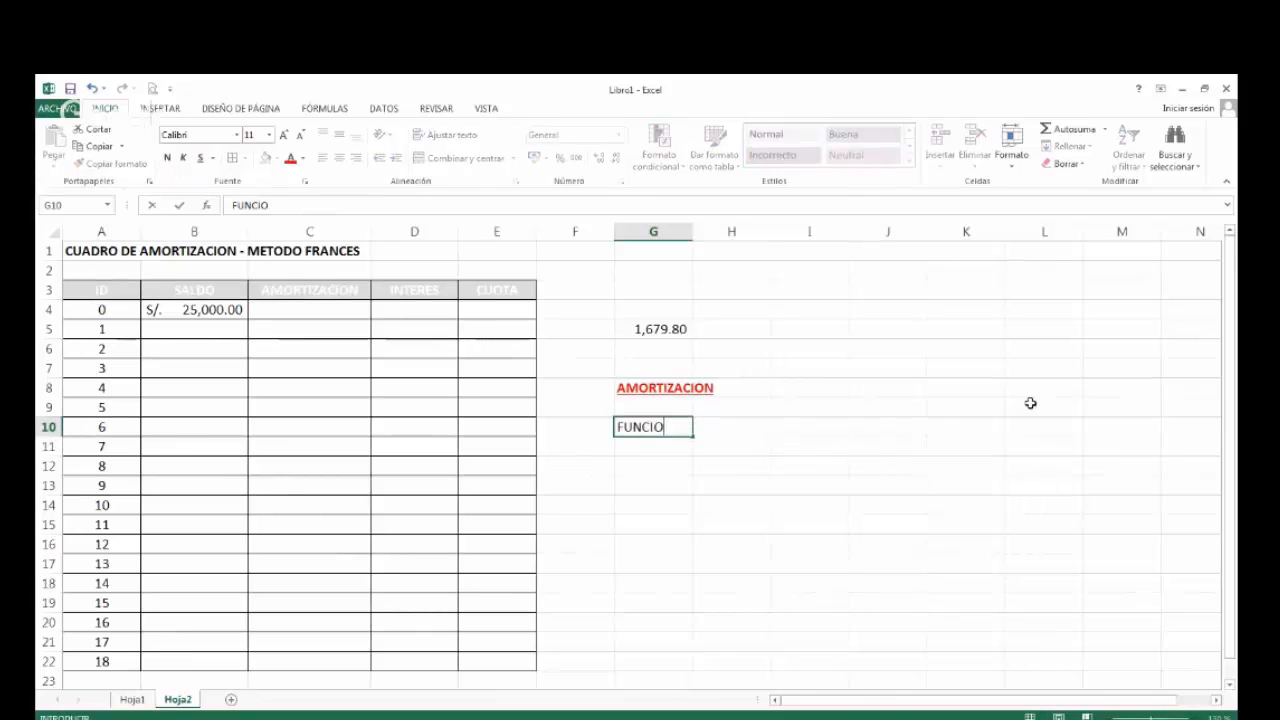
text(N PAGO)
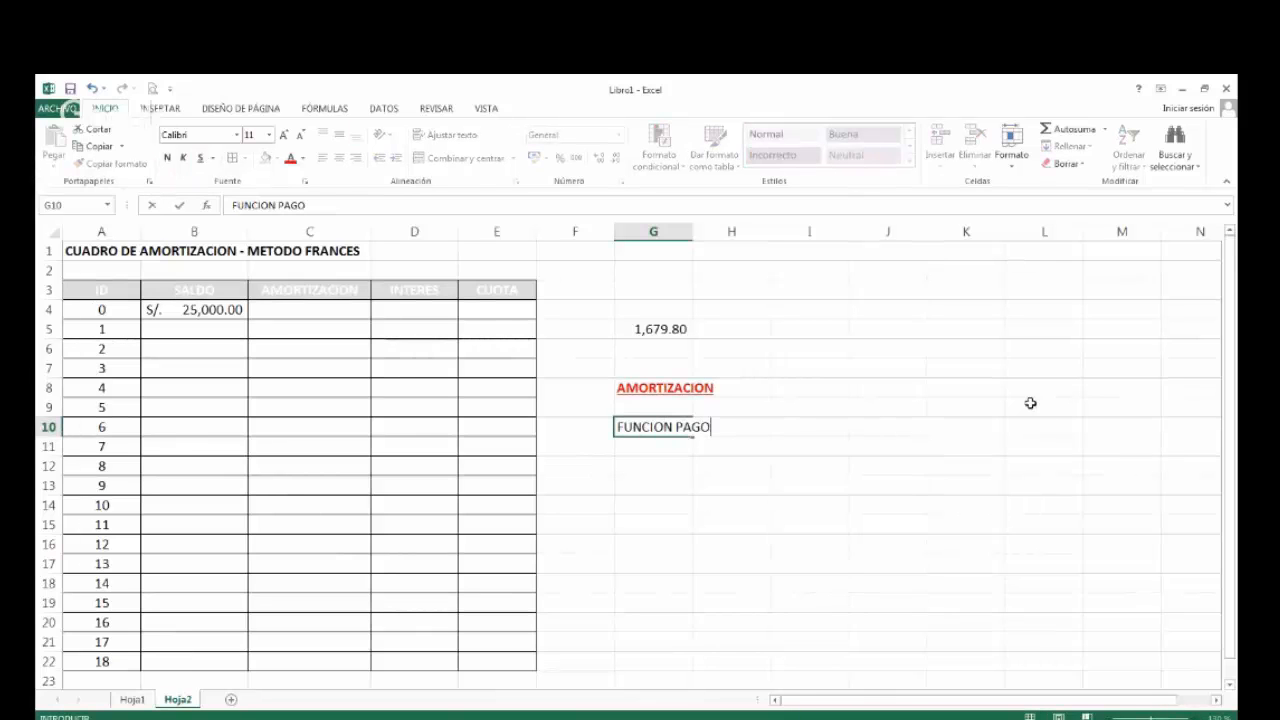
text(PRIN)
key(Return)
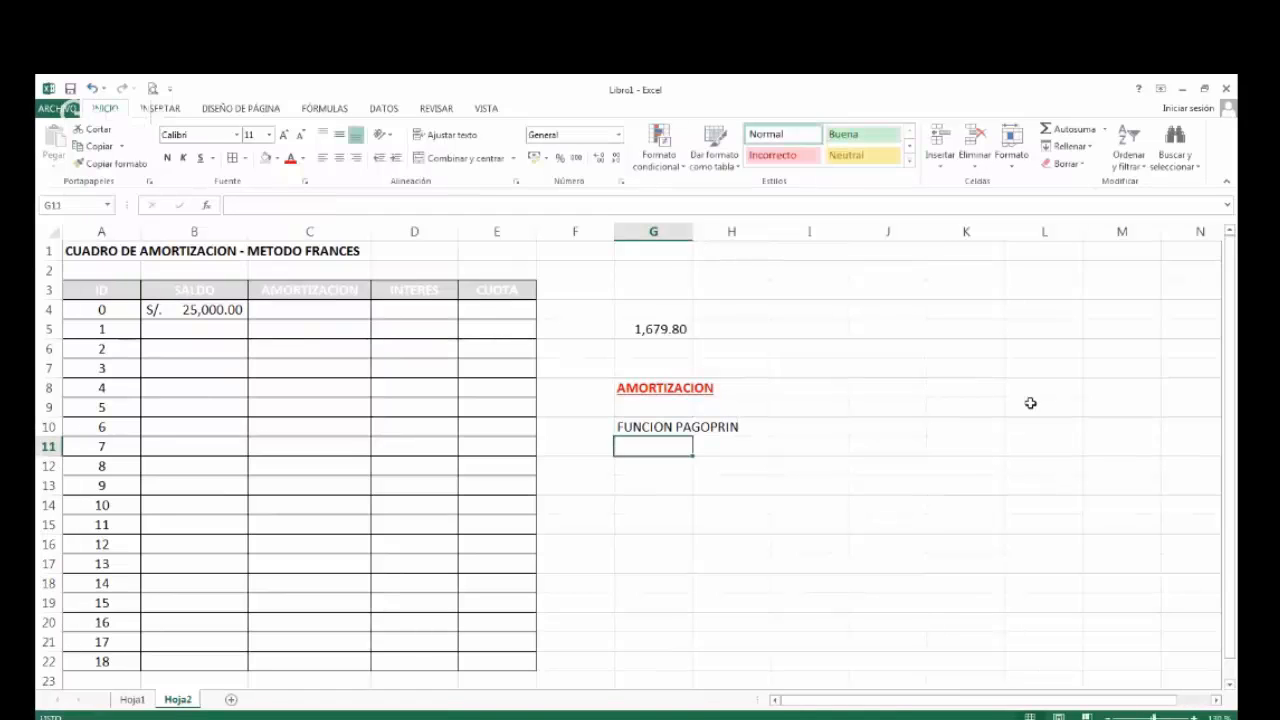
key(Up)
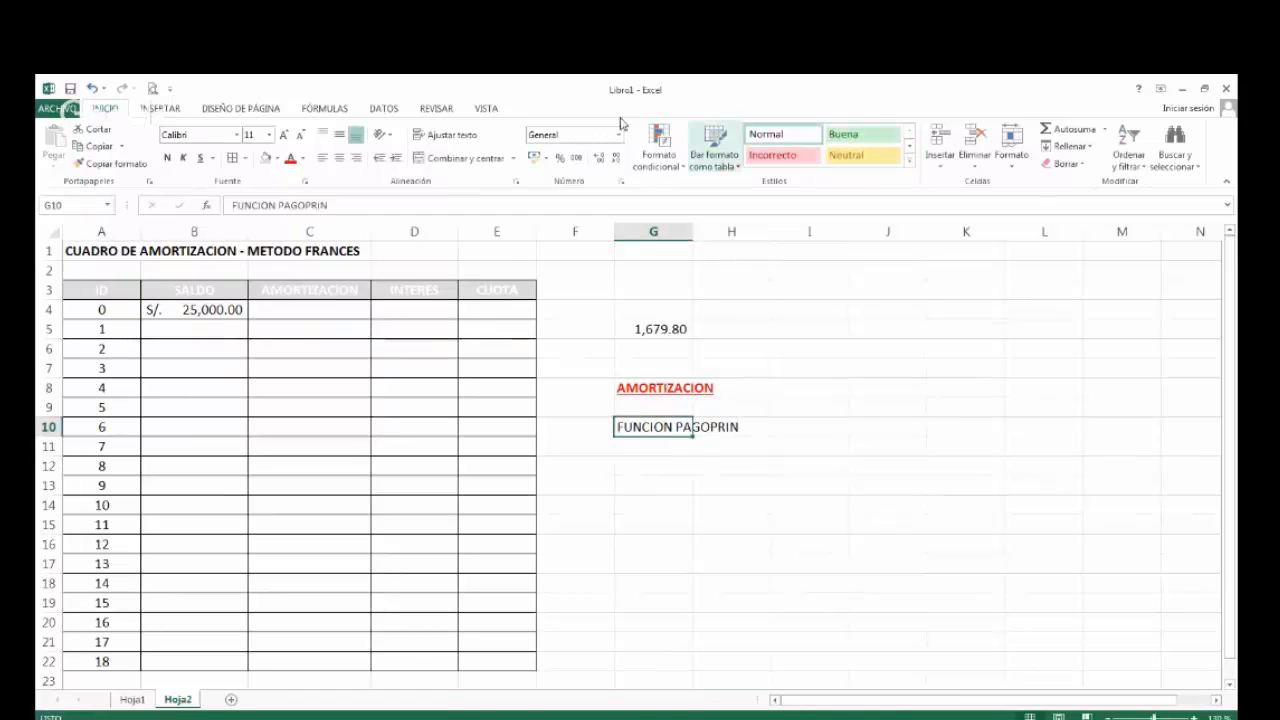
click(167, 157)
click(303, 160)
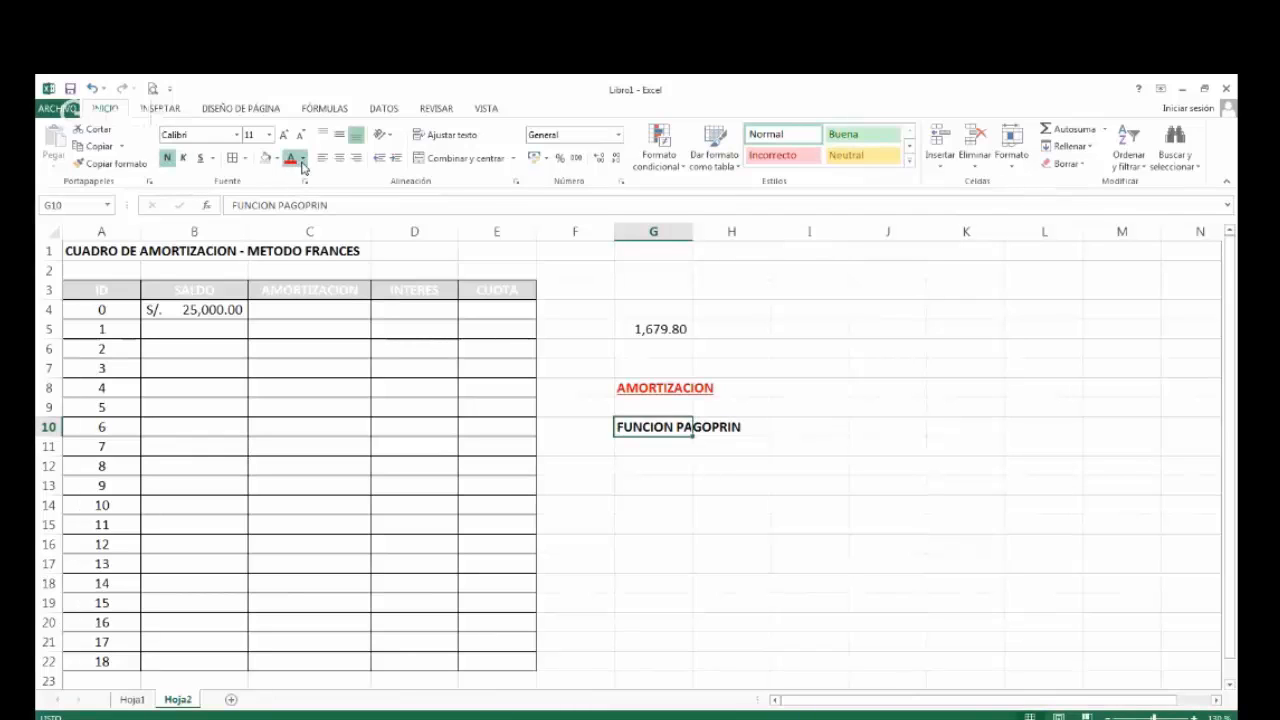
click(347, 212)
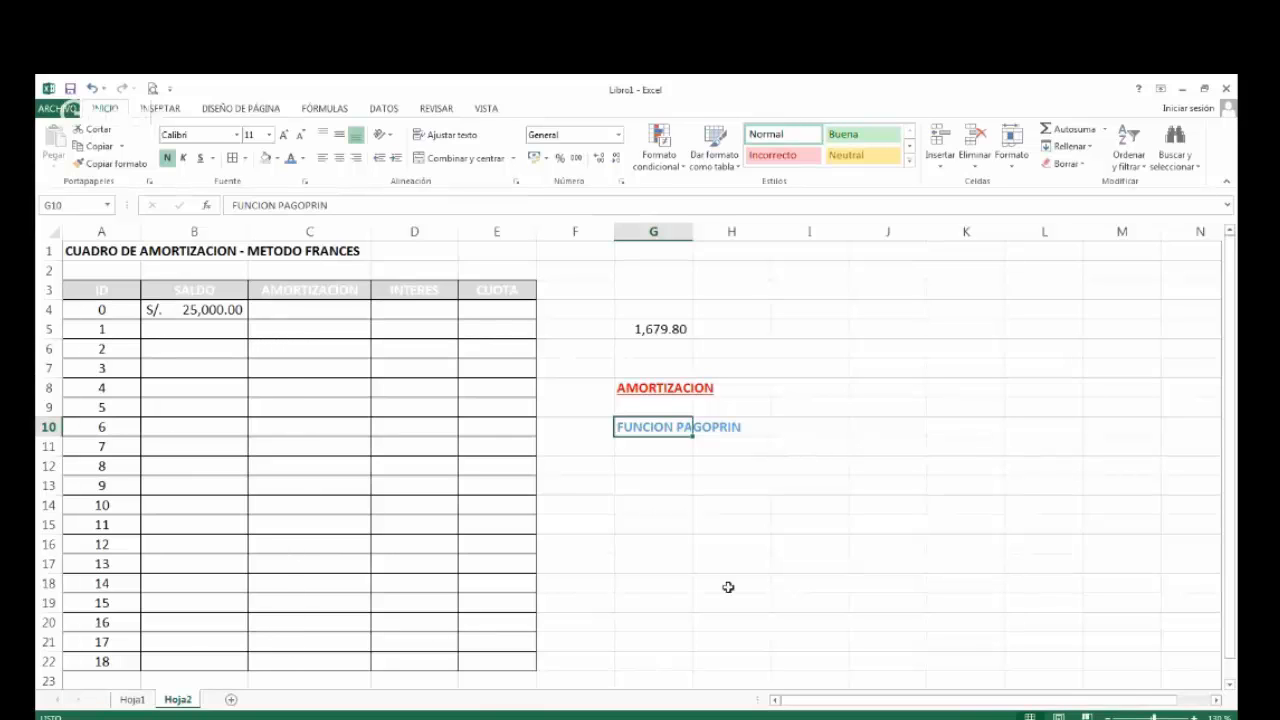
Enter the label FORMATO: in G12 of Hoja2.
click(659, 466)
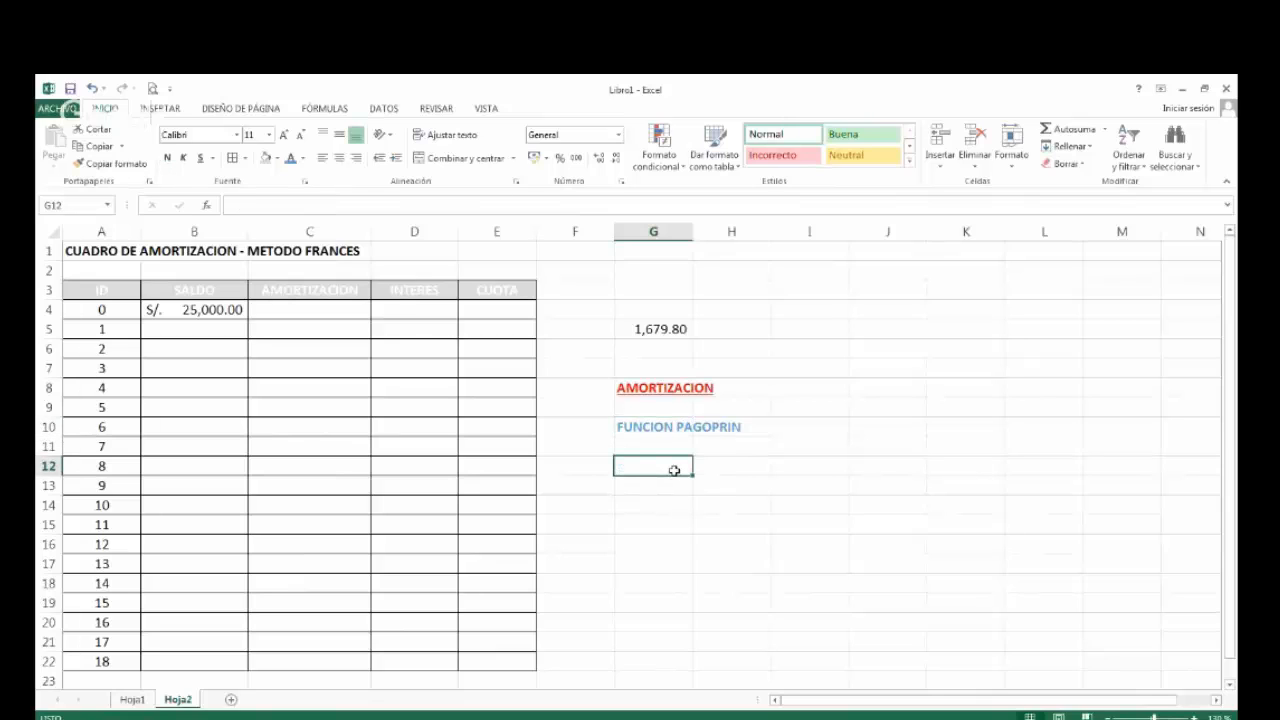
text(FORMATO:)
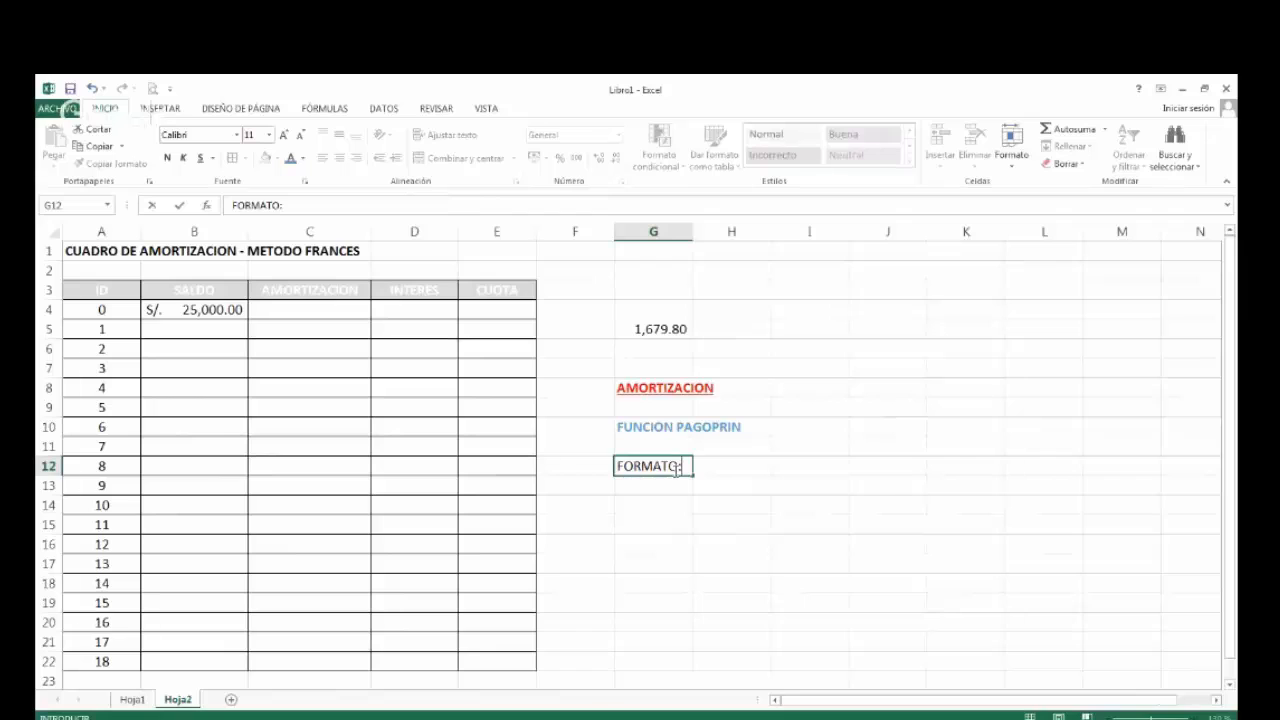
key(Tab)
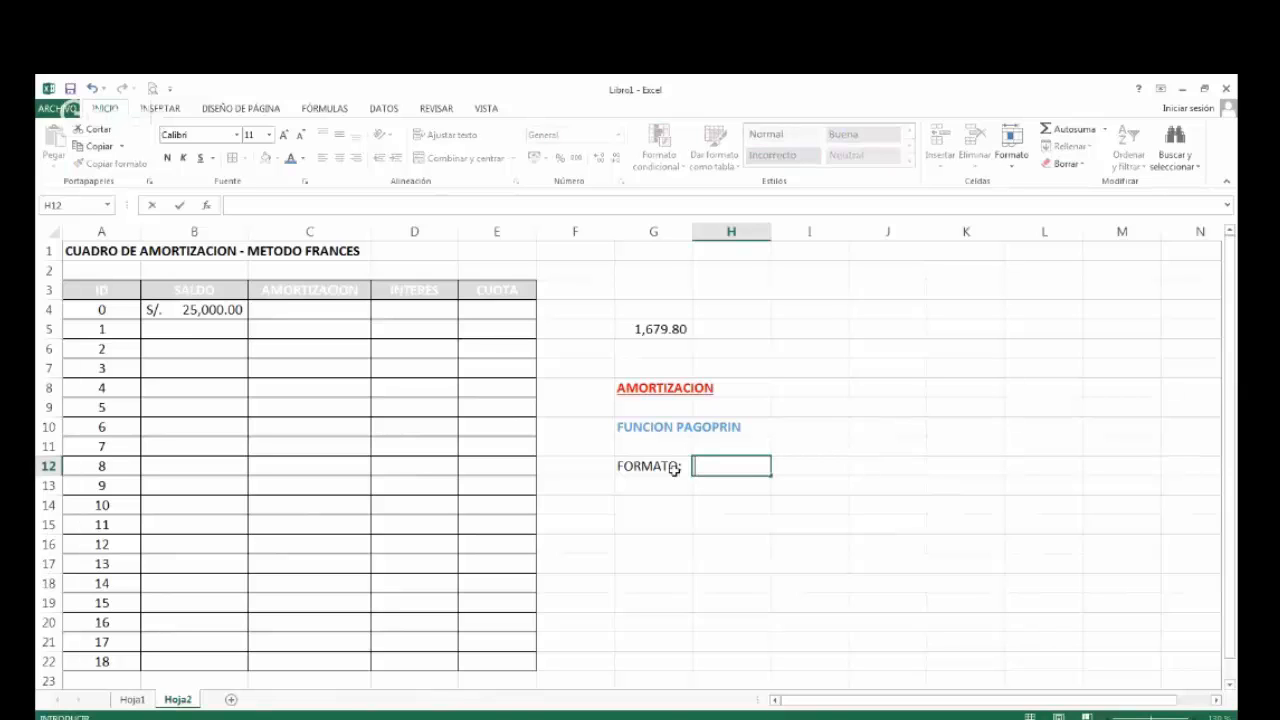
Enter the function syntax =PAGOPRIN(TASA,PERIODO,NPER,VA,VF,TIPO) as plain text in H12, with a leading space.
text(=PA)
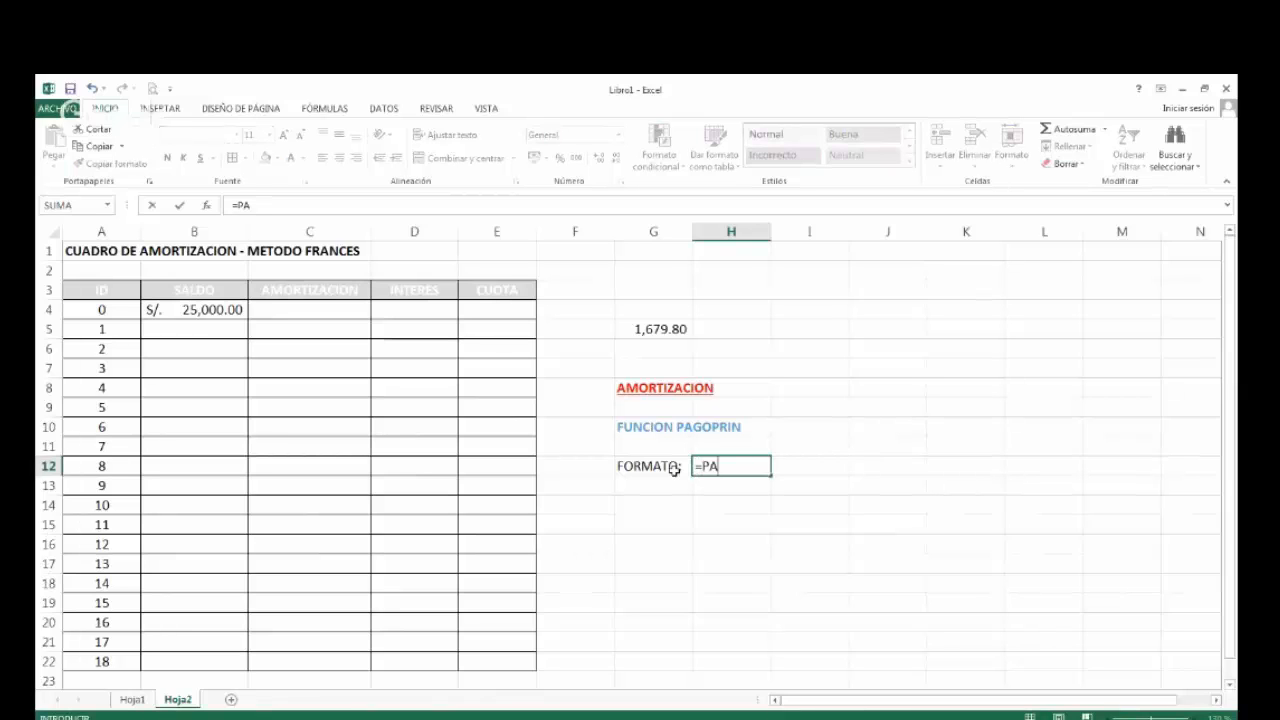
text(GOPRIN()
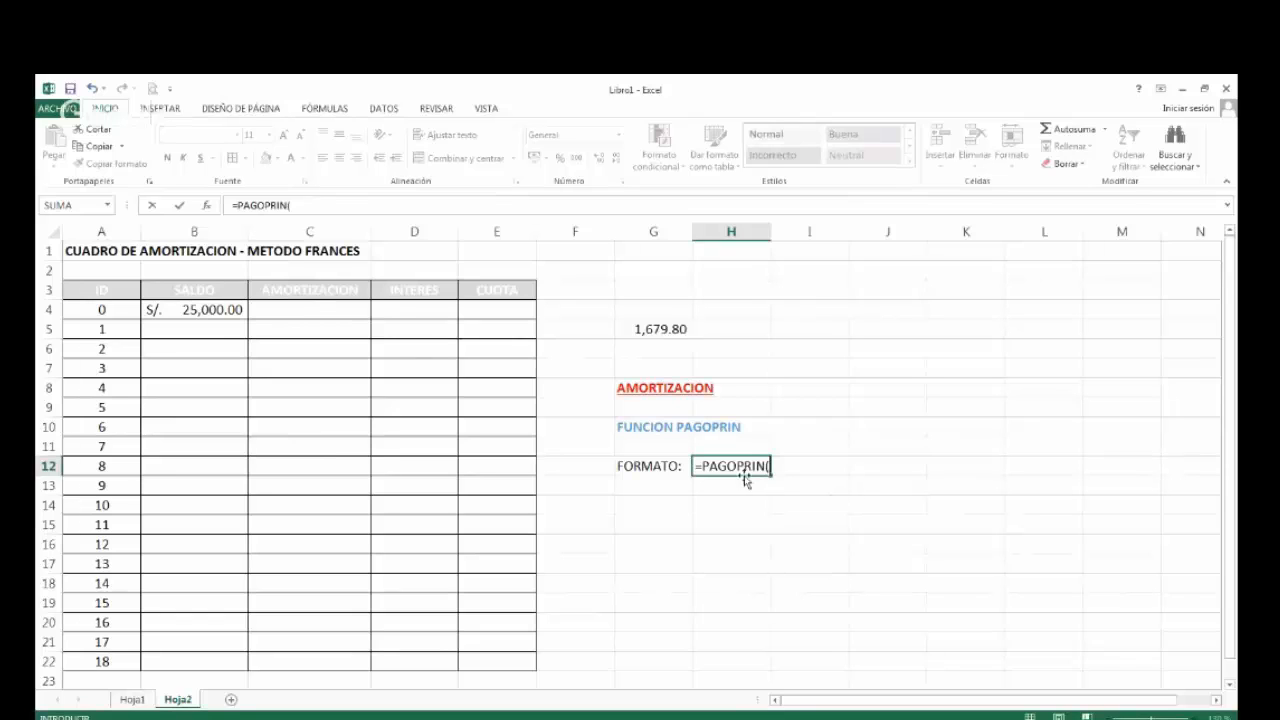
text(TA)
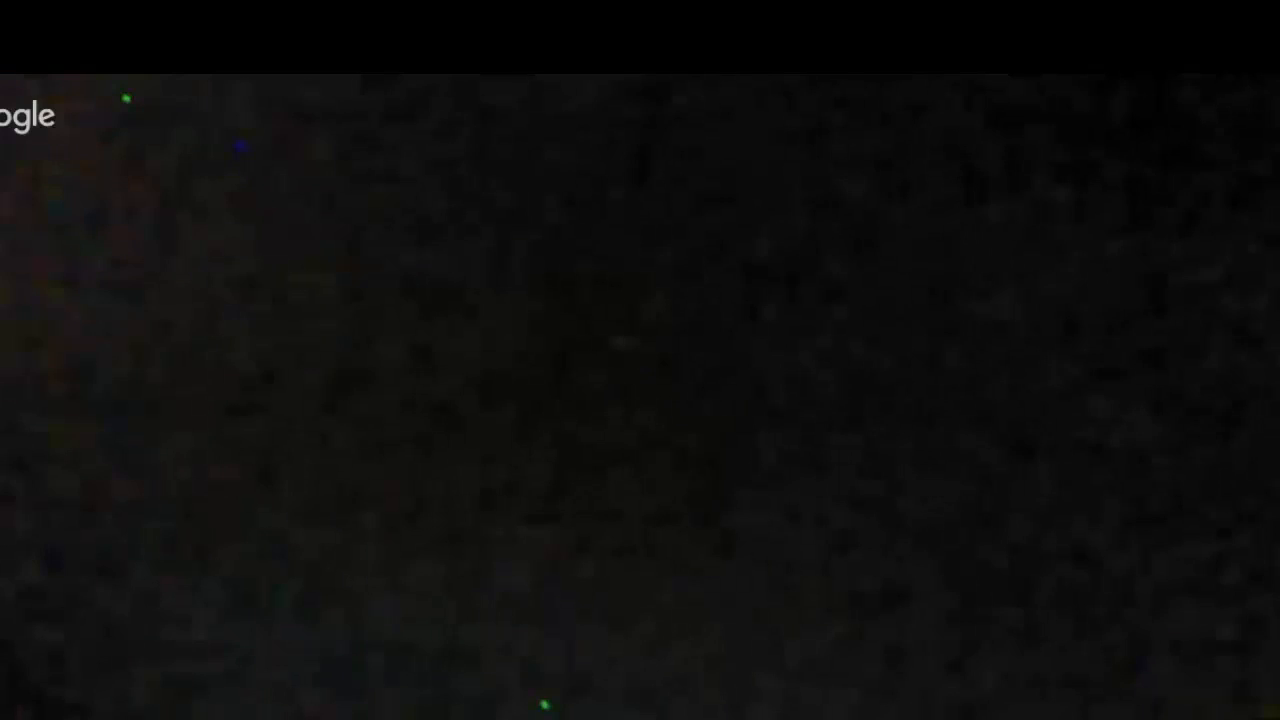
text(SA)
text(,)
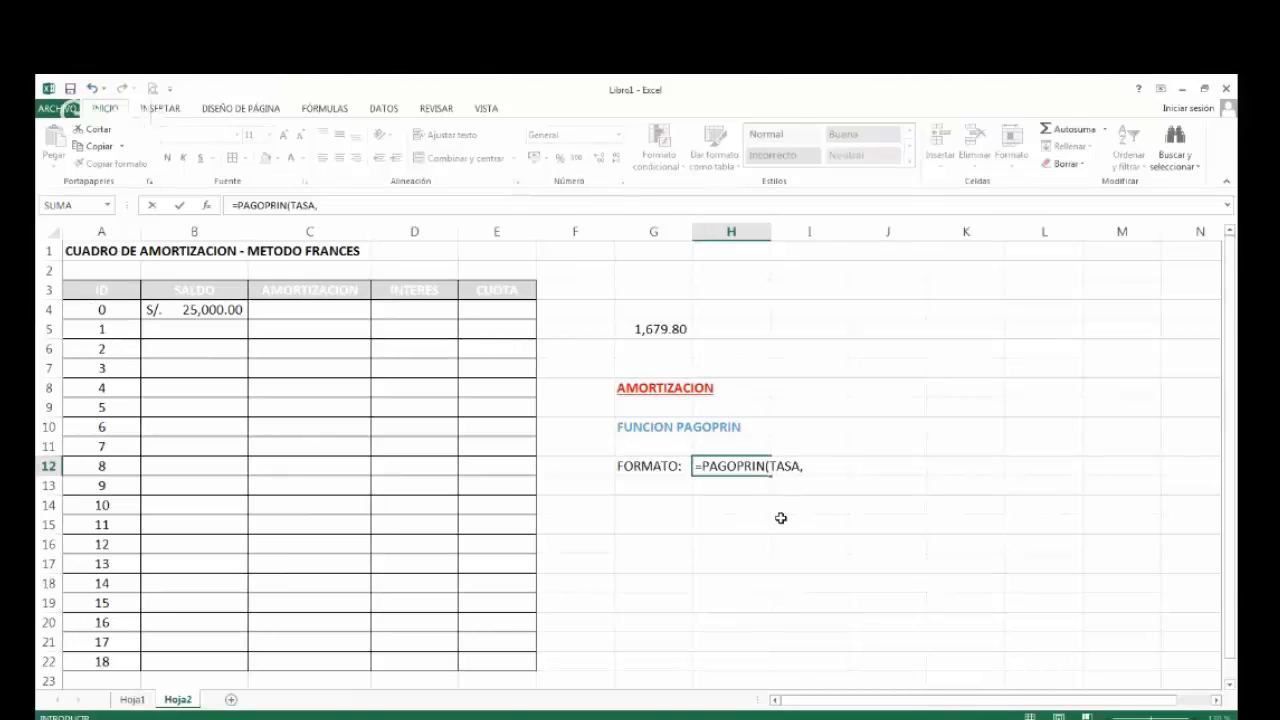
text(PERIODO,)
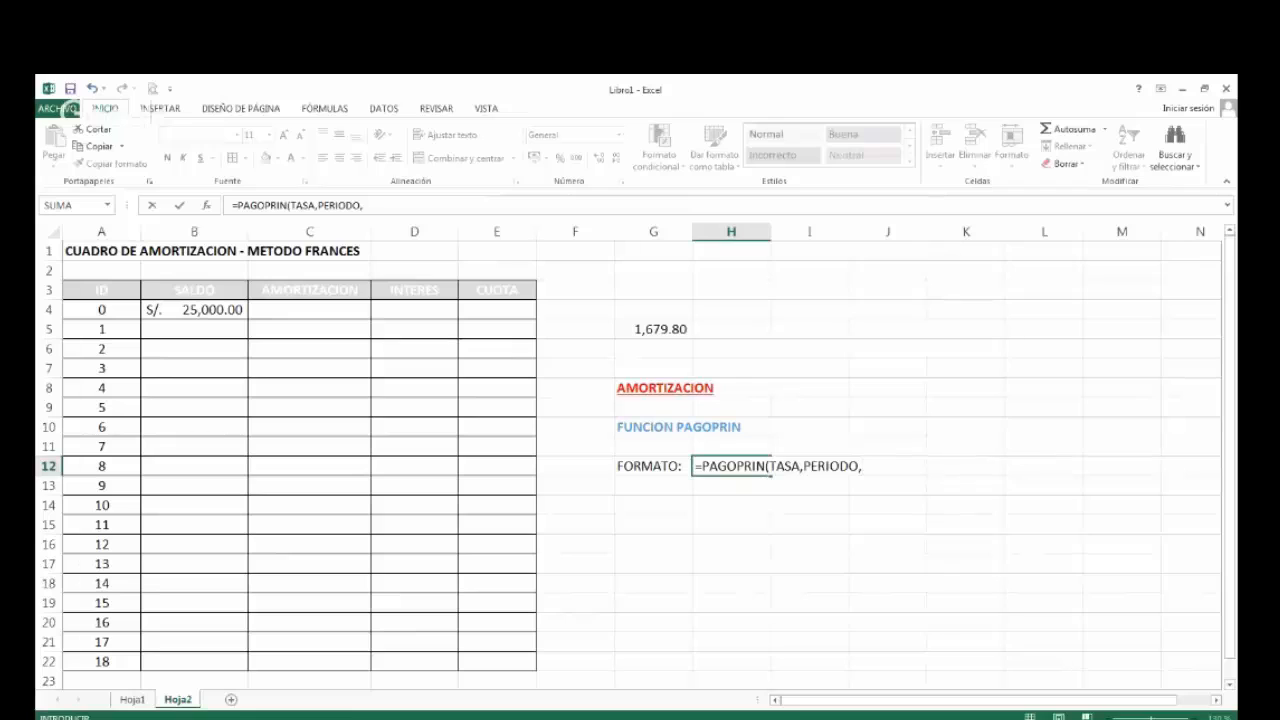
text(NPER,VA)
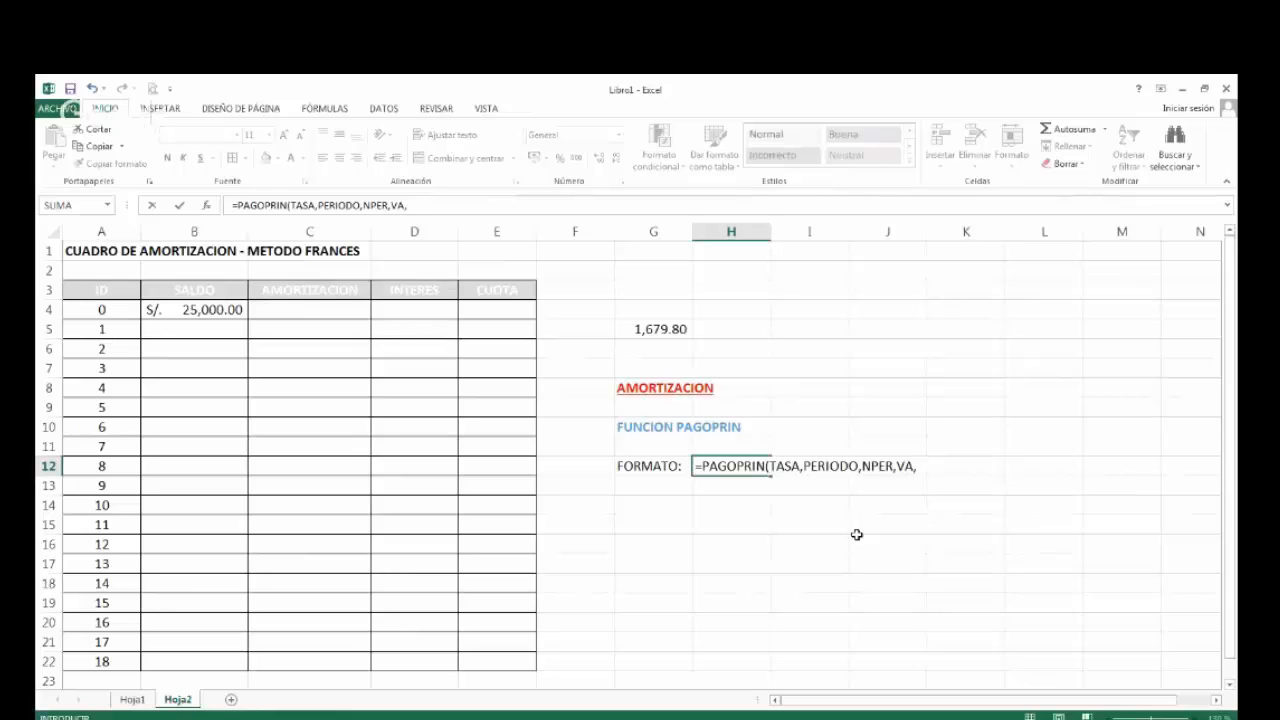
text(,VF)
text(,TIPO)
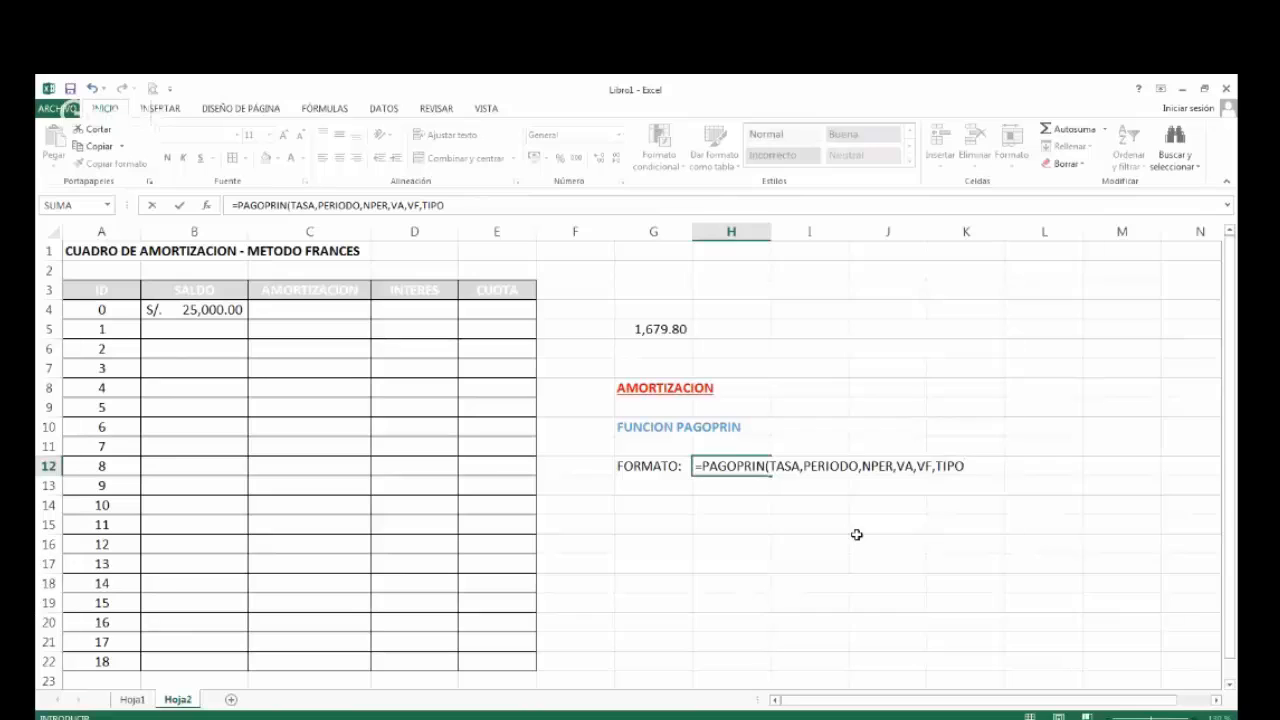
text())
key(ctrl+Return)
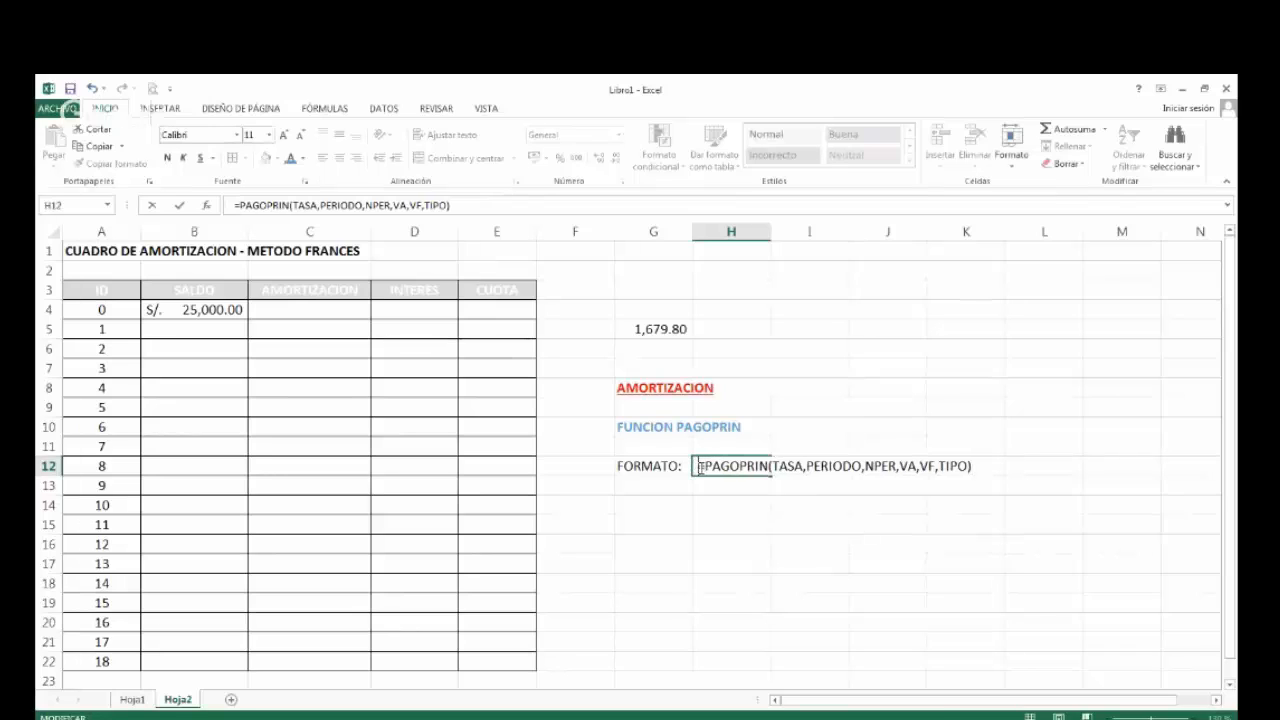
key(Return)
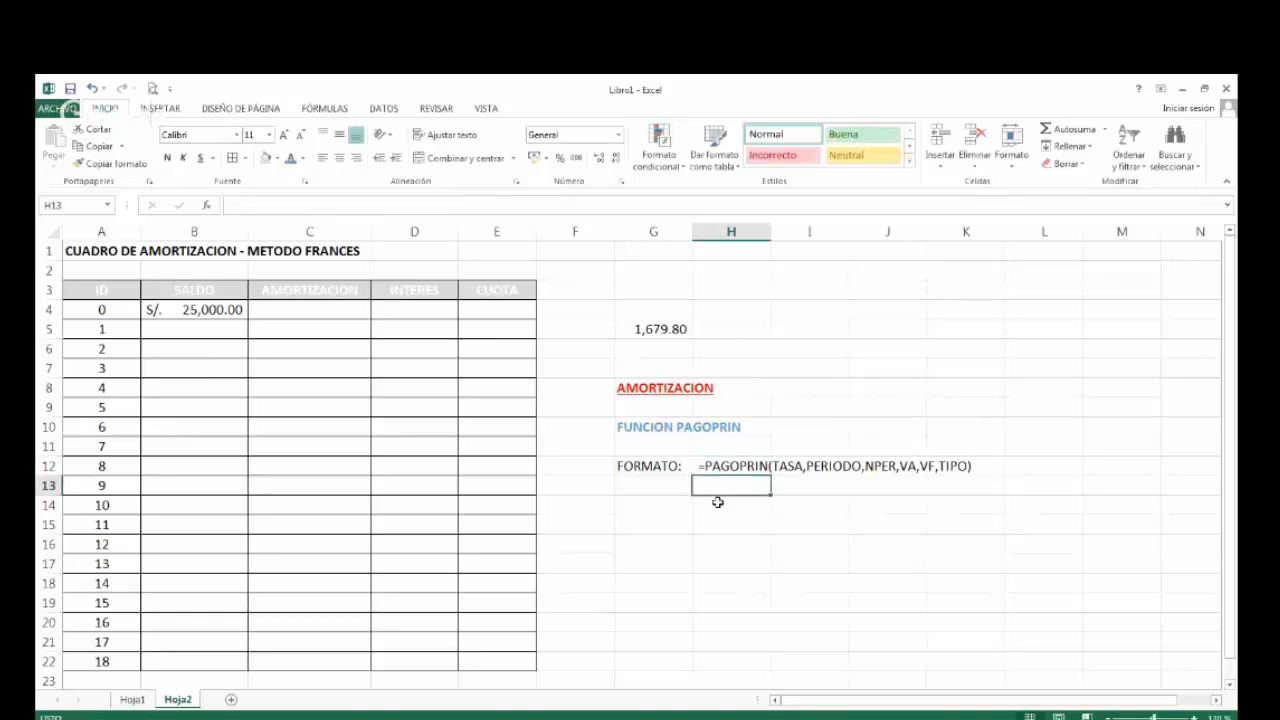
Format the FORMATO: label in G12 red, bold and right-aligned, and make the syntax text in H12 bold.
click(658, 467)
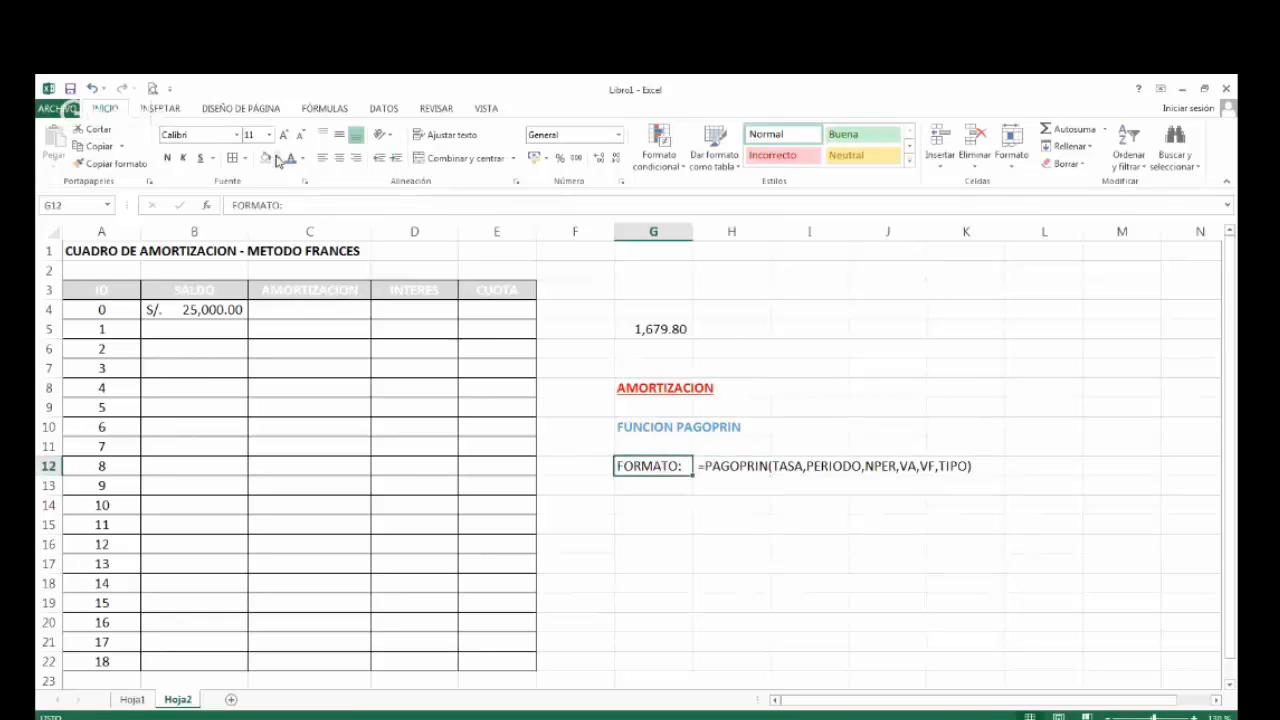
click(306, 163)
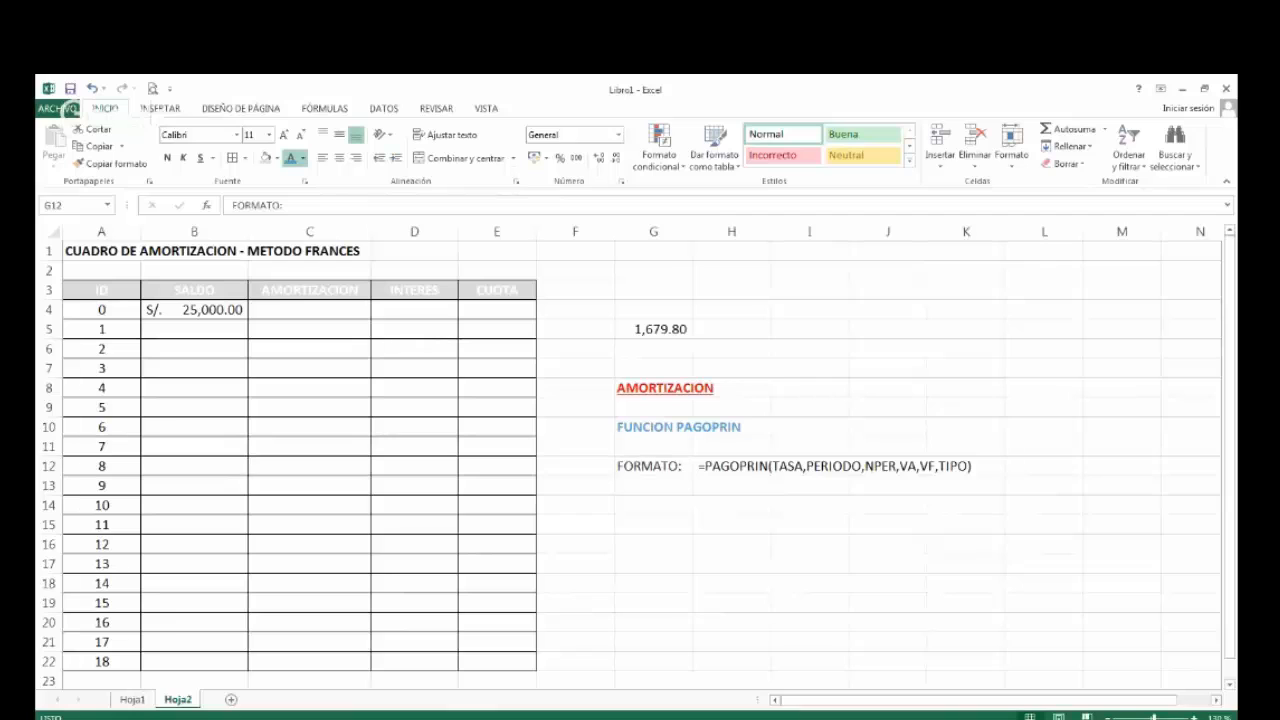
click(297, 289)
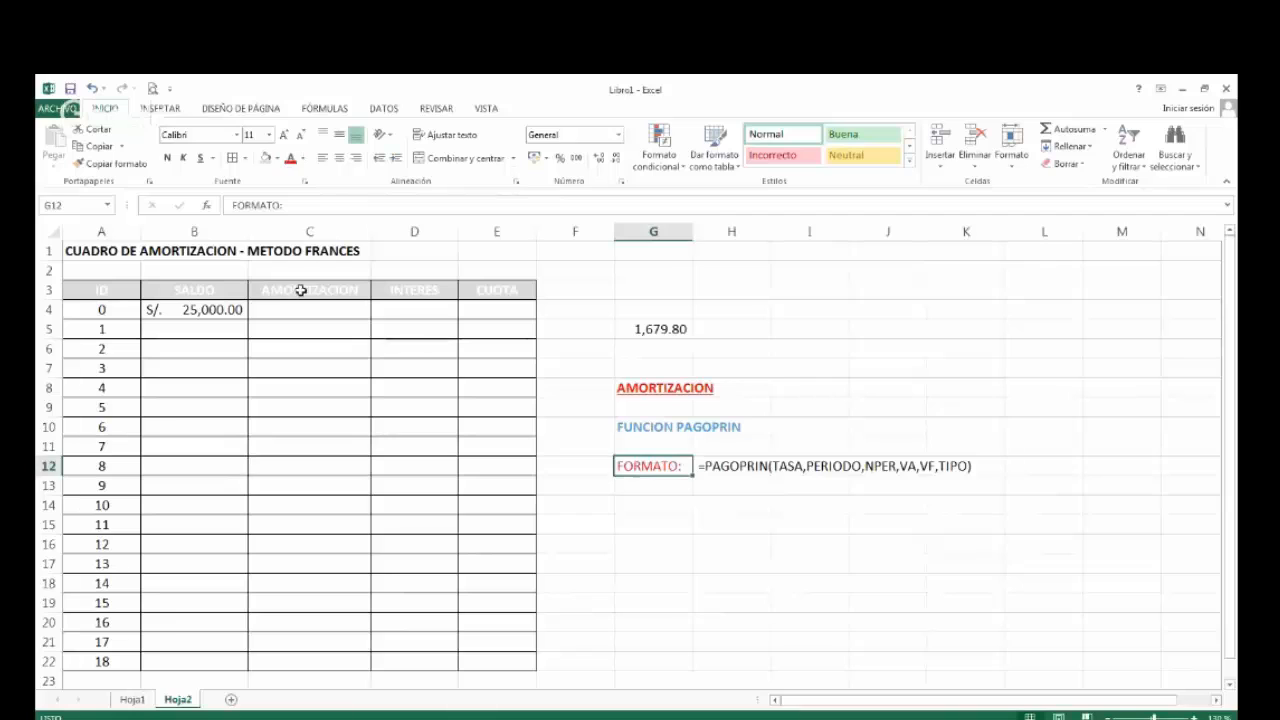
click(167, 157)
click(356, 158)
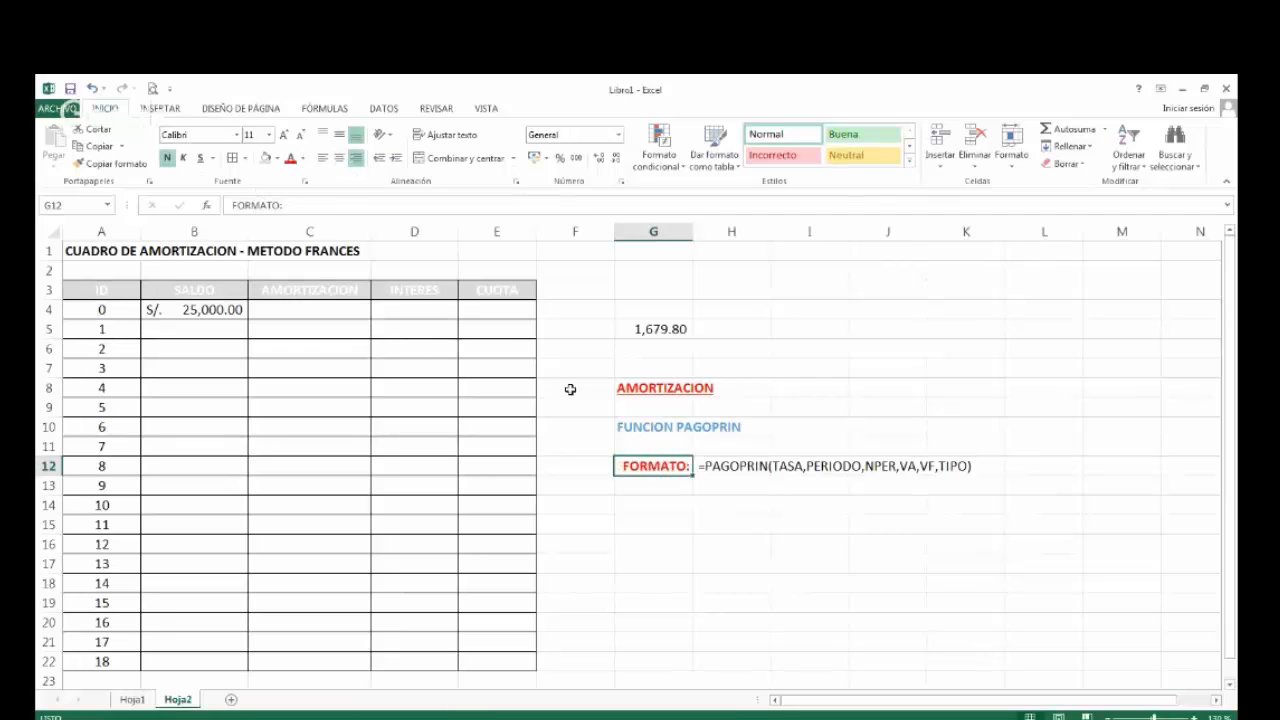
click(706, 466)
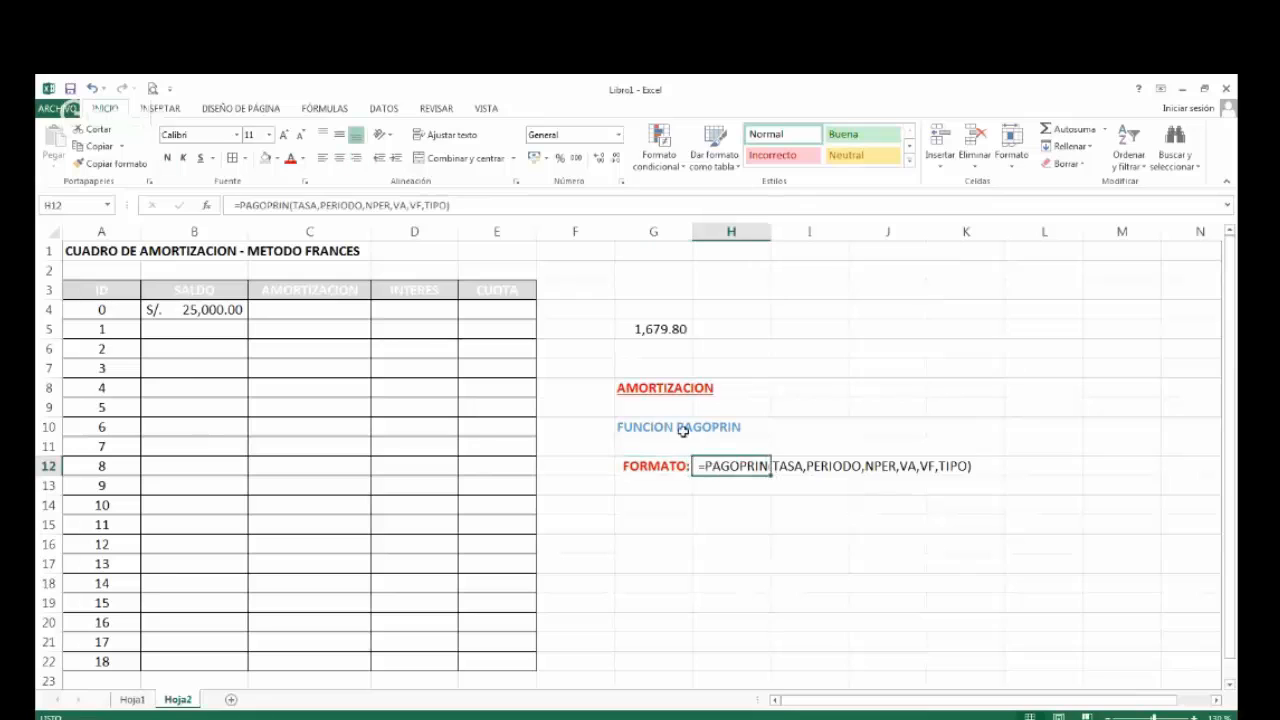
click(167, 157)
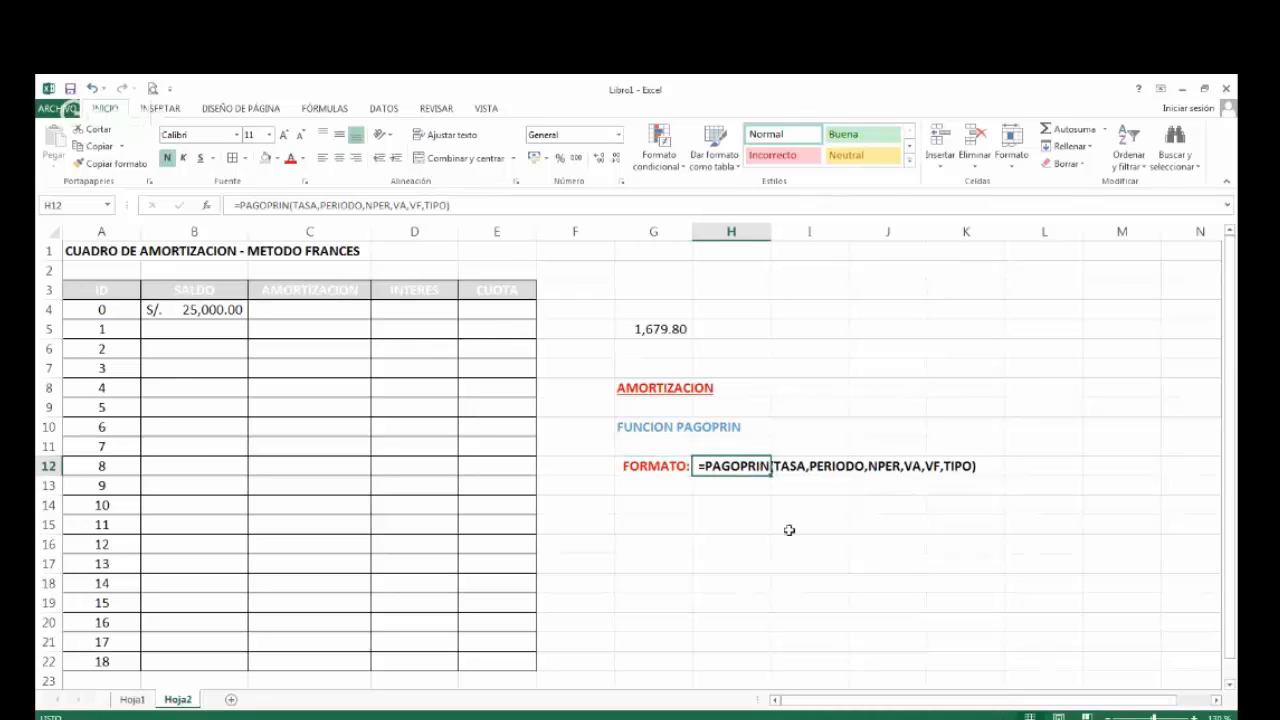
Enter the description PERMITE HALLAR LA AMORTIZACION EN UN DETERMINADO PERIODO in G14.
click(748, 522)
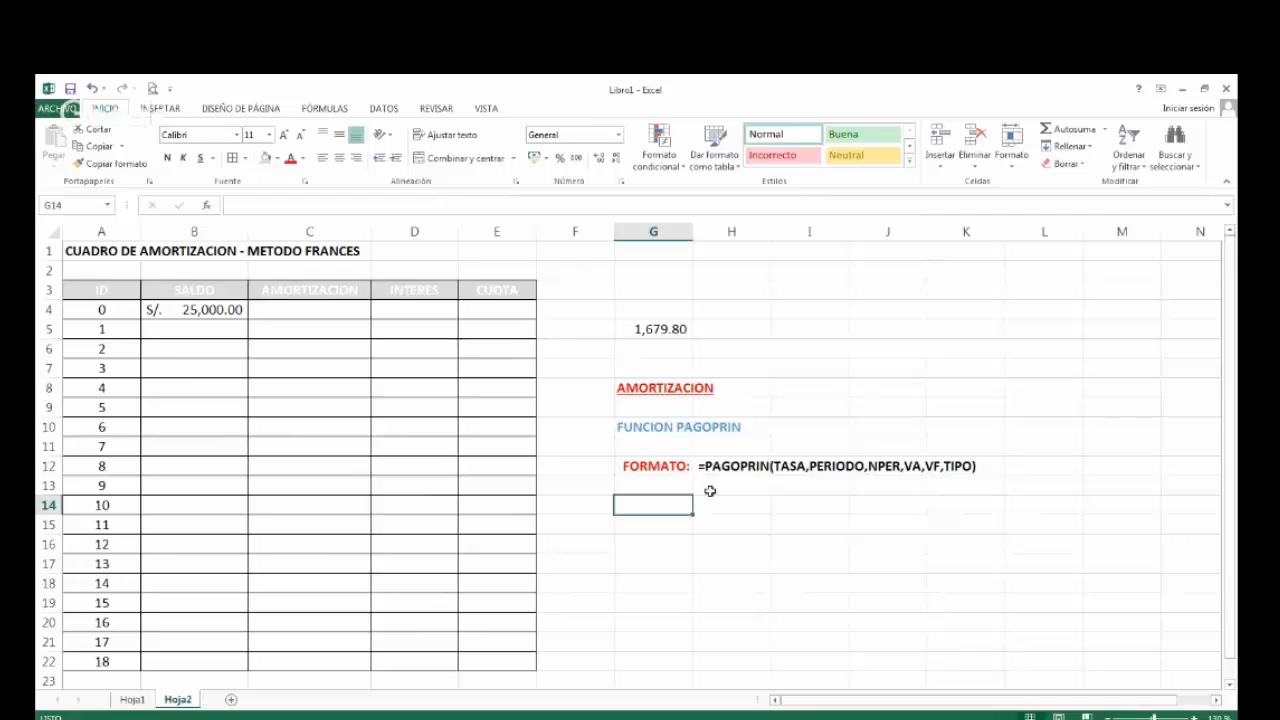
text(PERMIT)
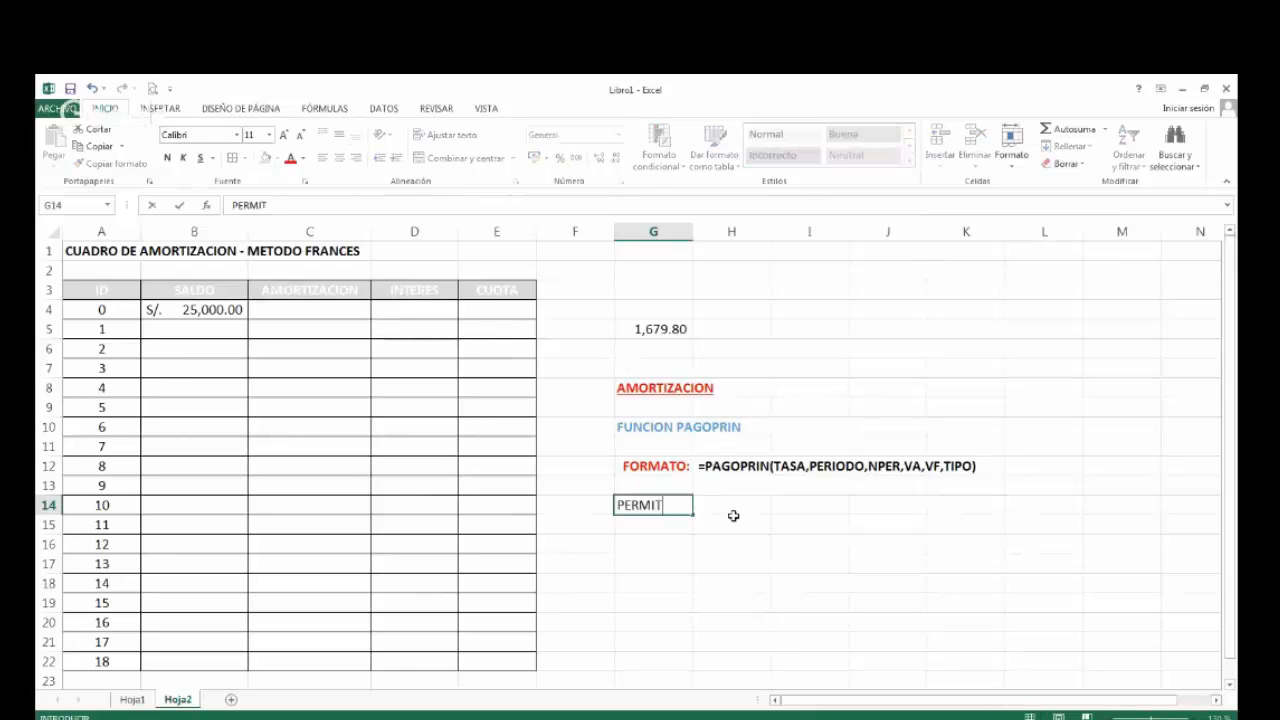
text(E HALLAR LA)
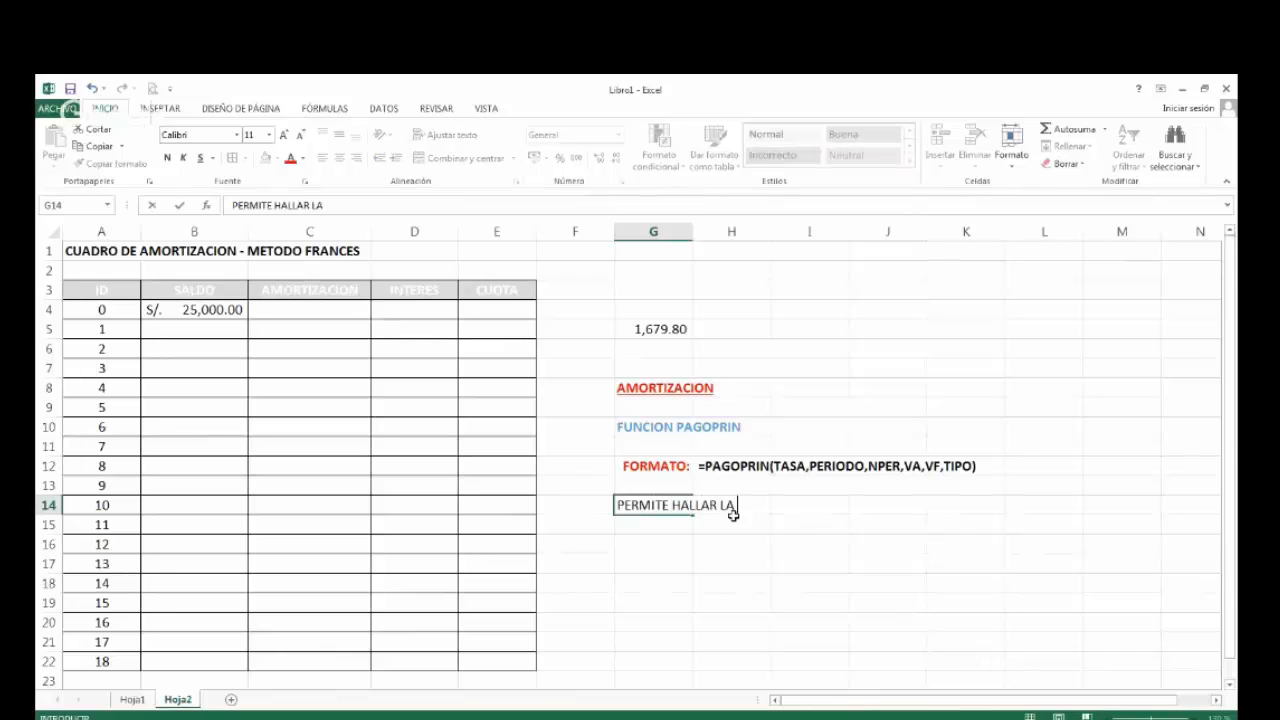
text( AMORTIZACIO)
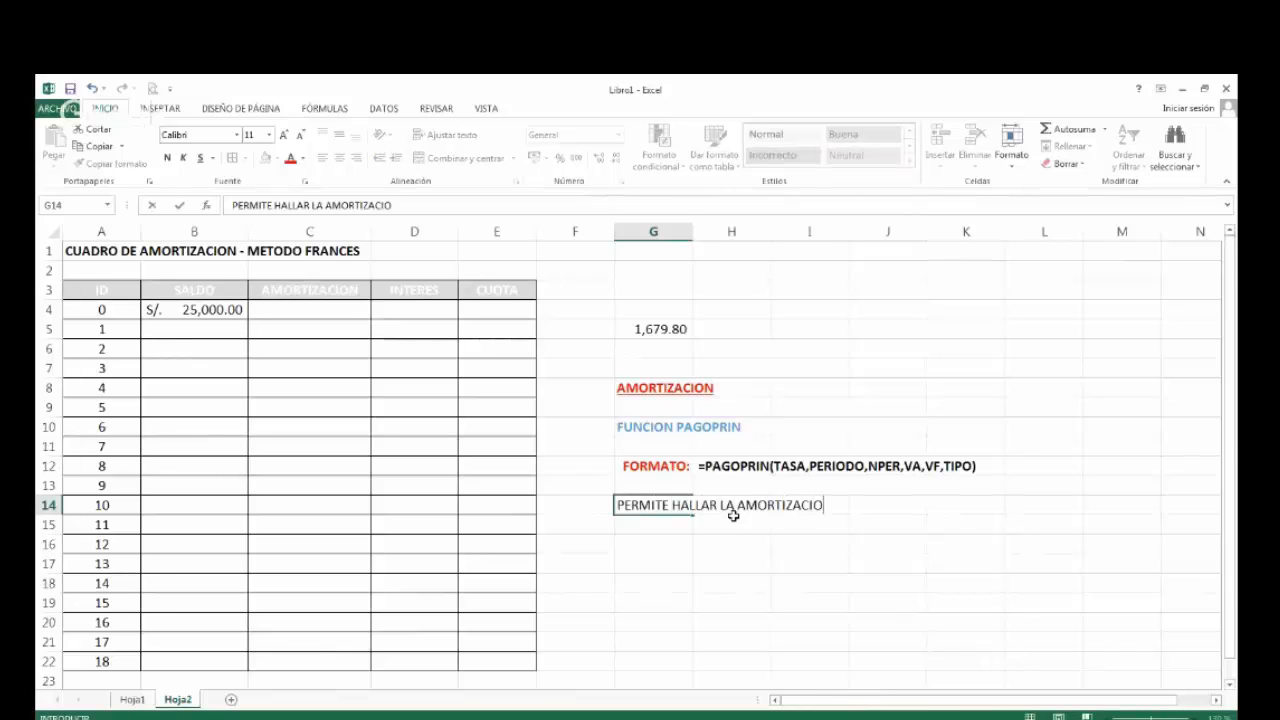
text(N EN UN DETERM)
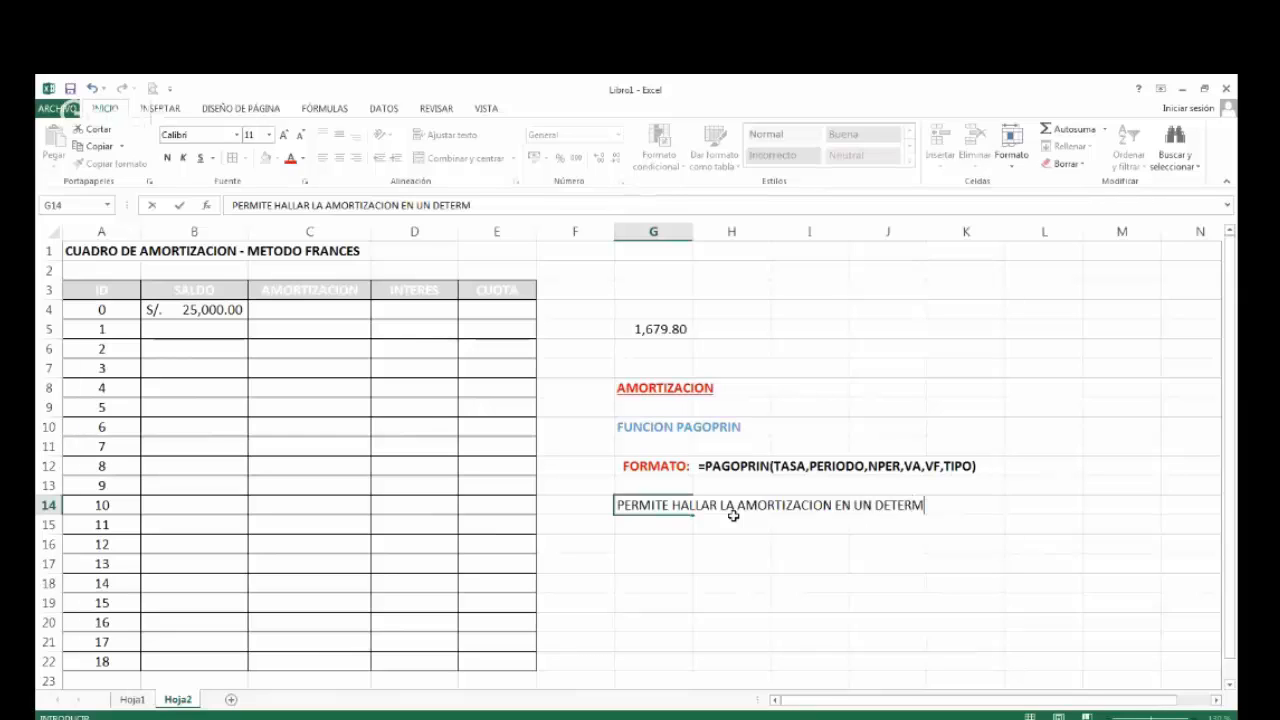
text(INADO PERIODO)
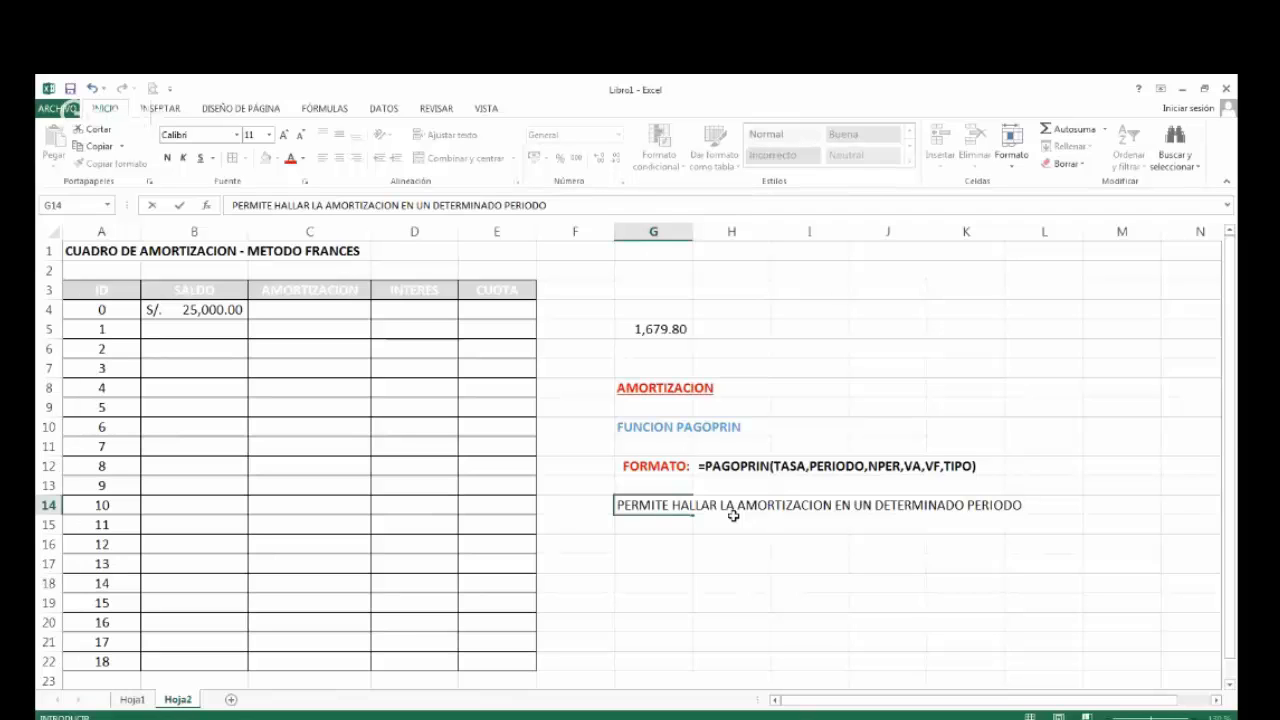
key(Return)
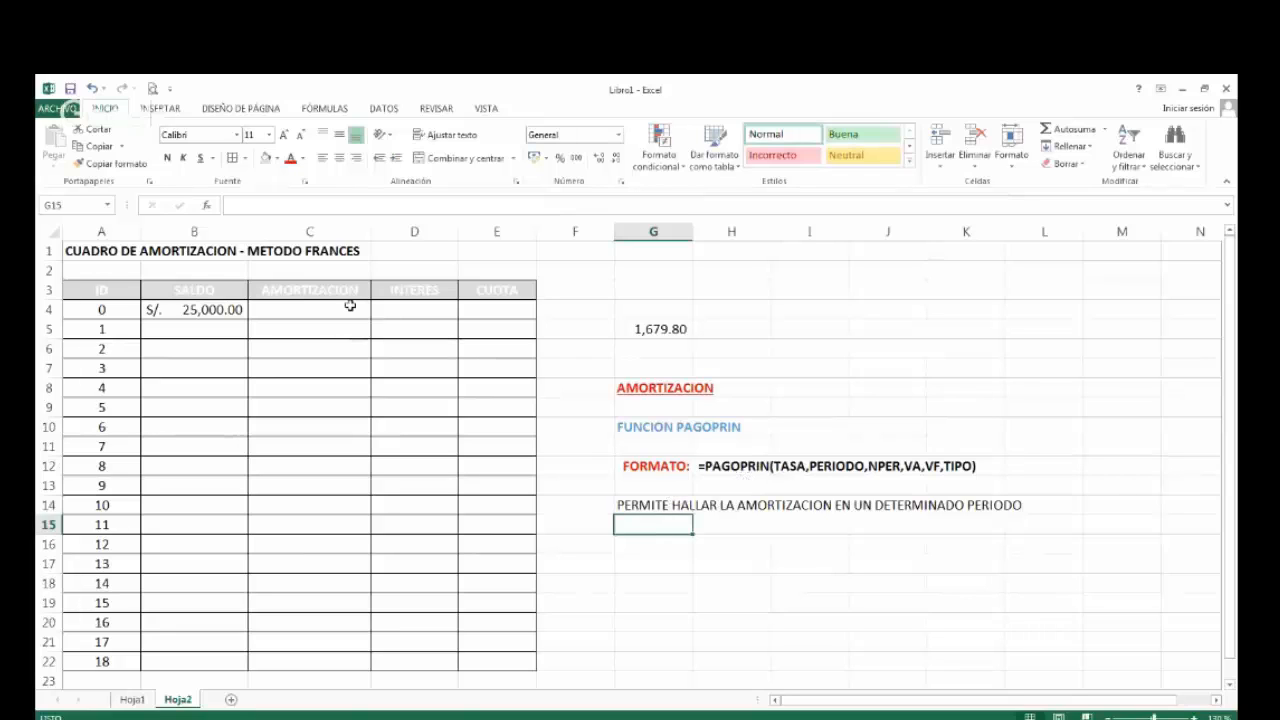
Review the AMORTIZACION cells for periods 1, 2, 3 and 18, and check the PAGO loan data on Hoja1.
click(309, 329)
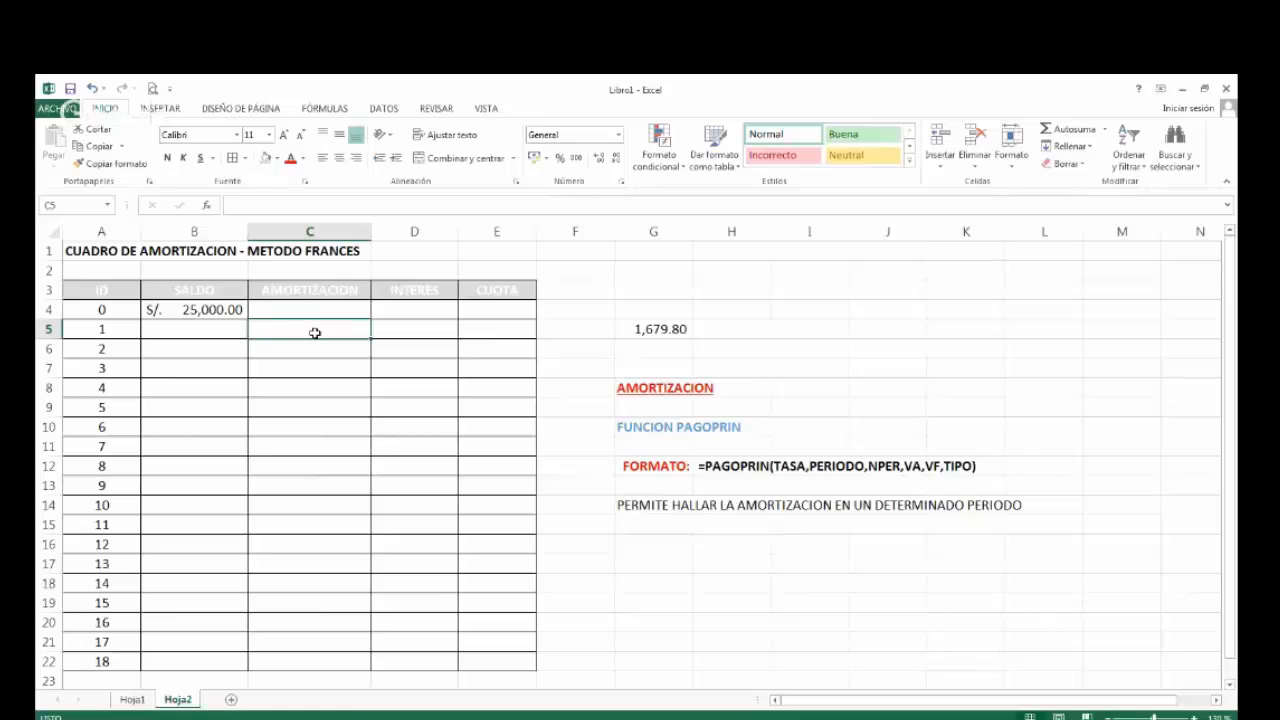
click(295, 348)
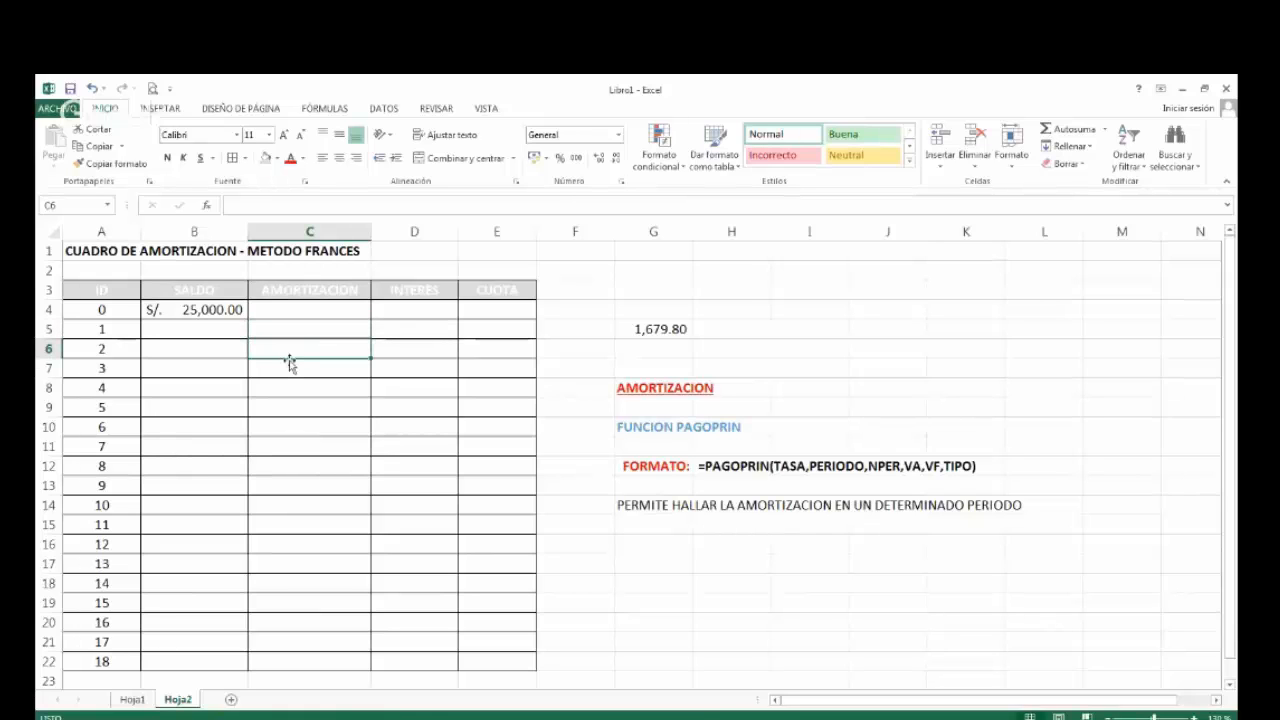
click(302, 367)
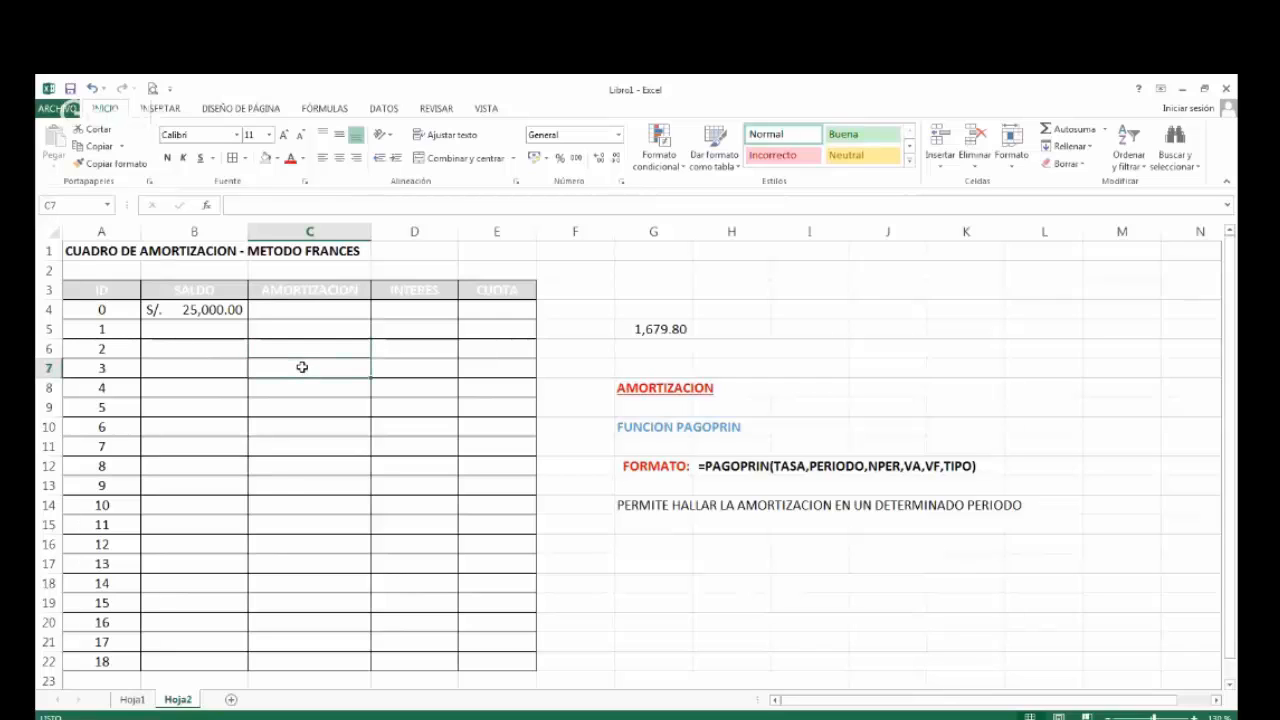
click(294, 661)
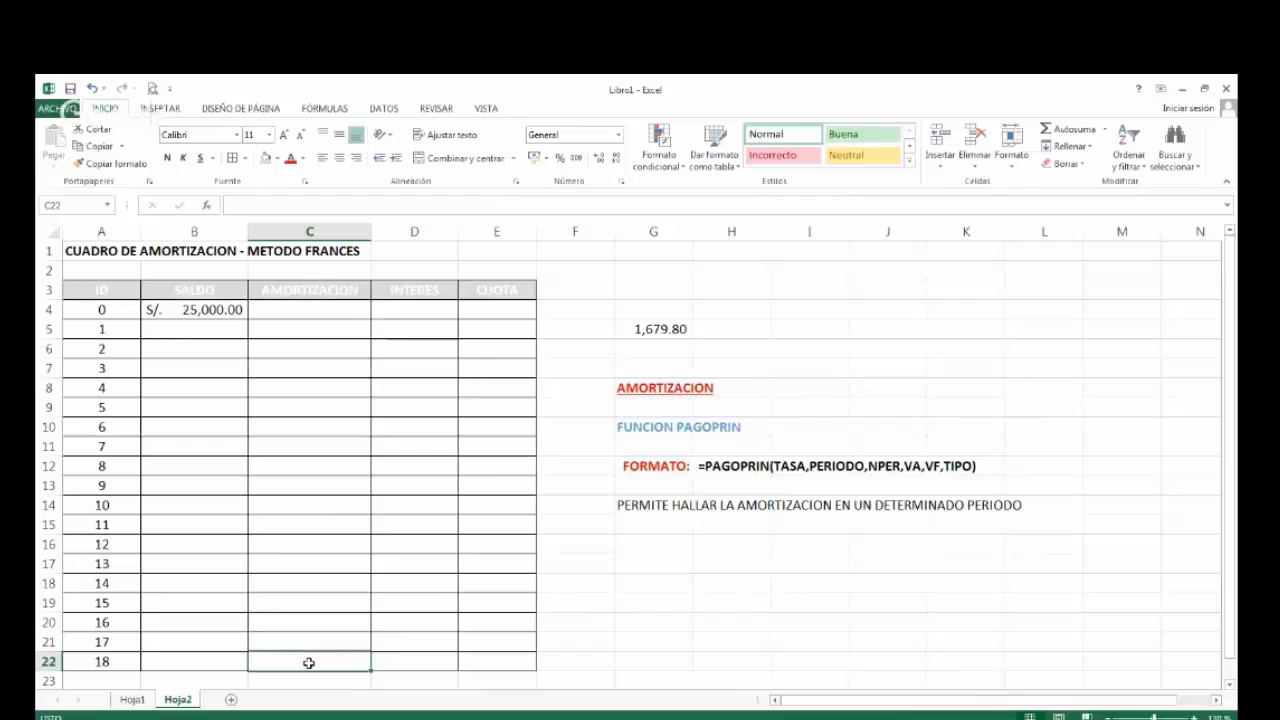
click(306, 329)
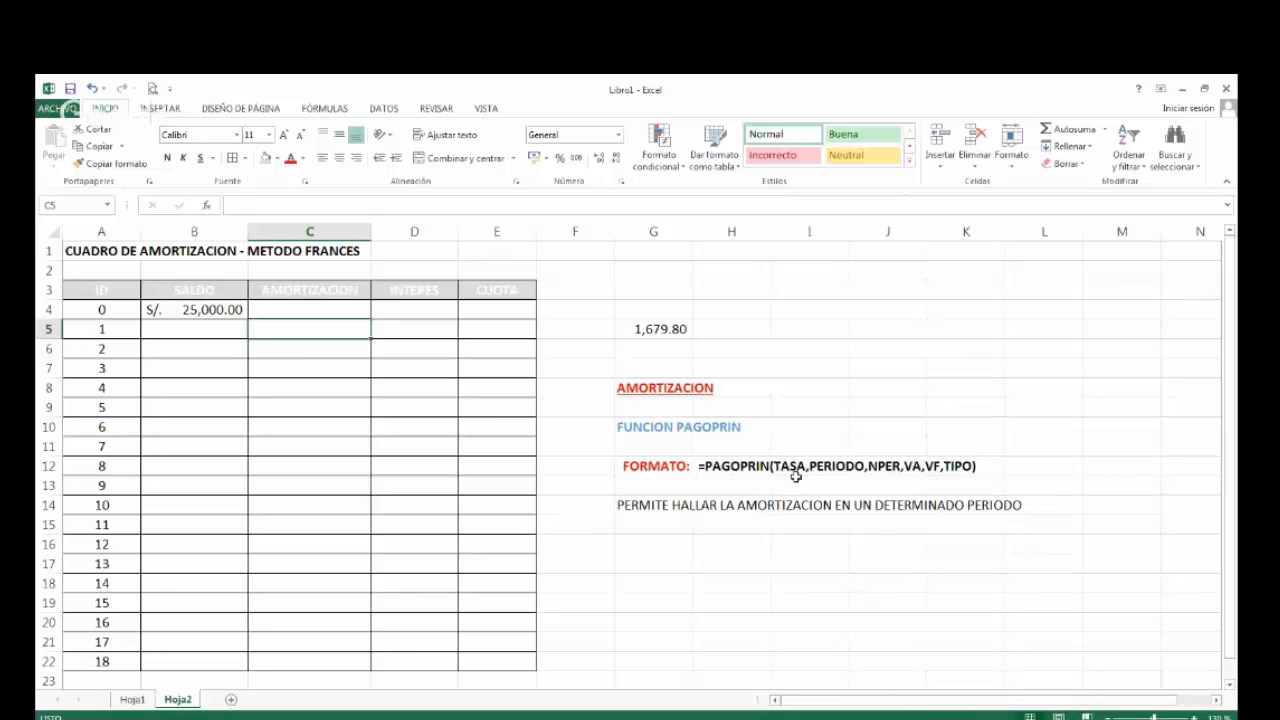
click(132, 699)
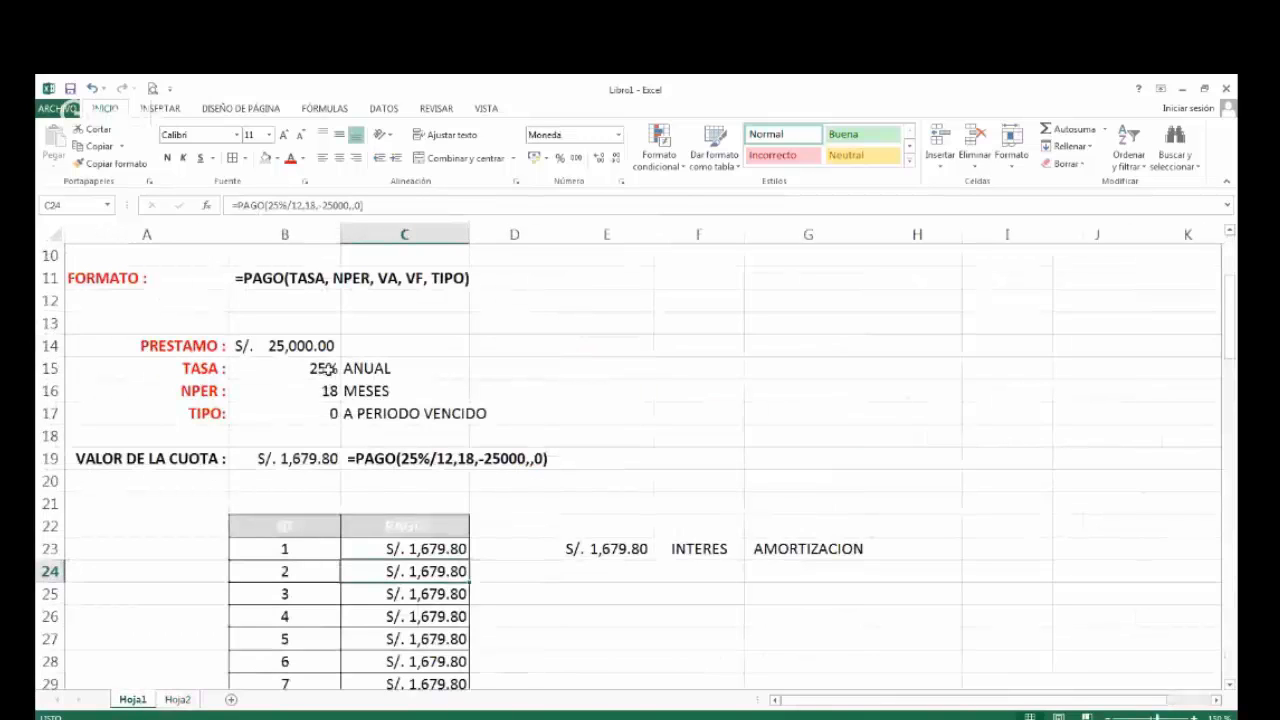
click(175, 699)
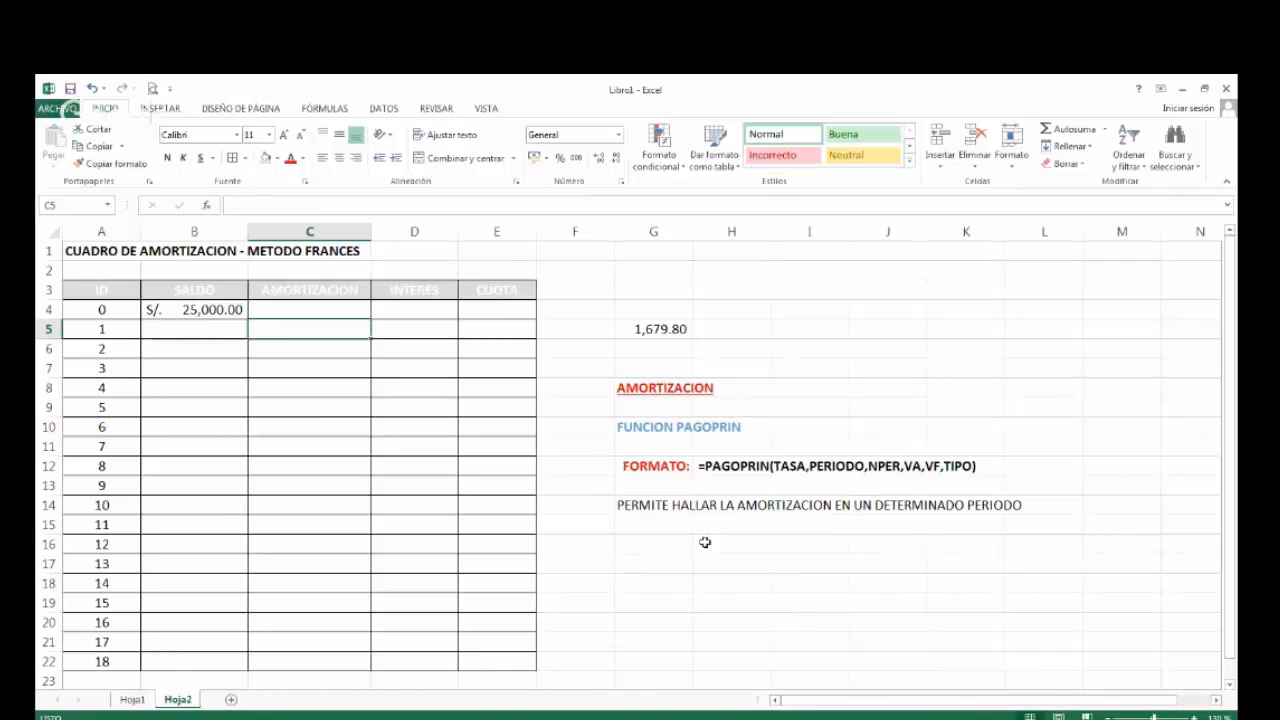
Enter the label PERIODO: in G16 of Hoja2 and right-align it.
click(672, 540)
text(PERIOD)
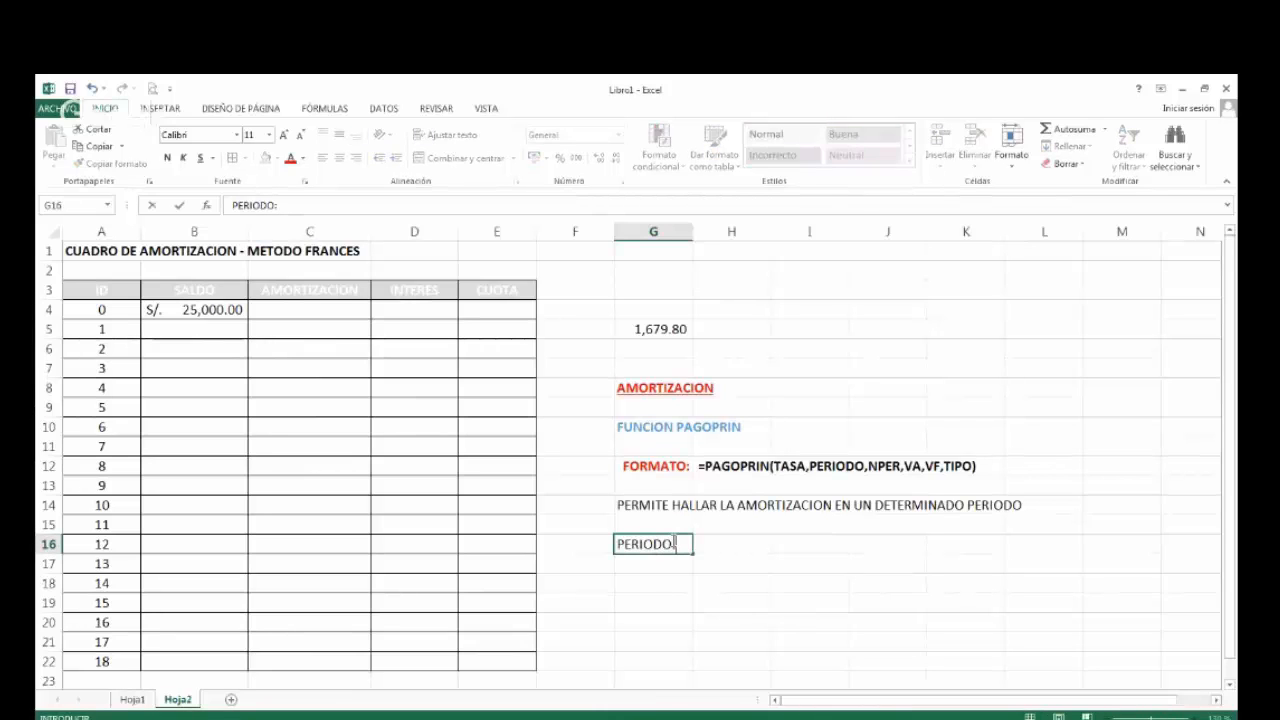
text(O:)
key(Tab)
click(638, 540)
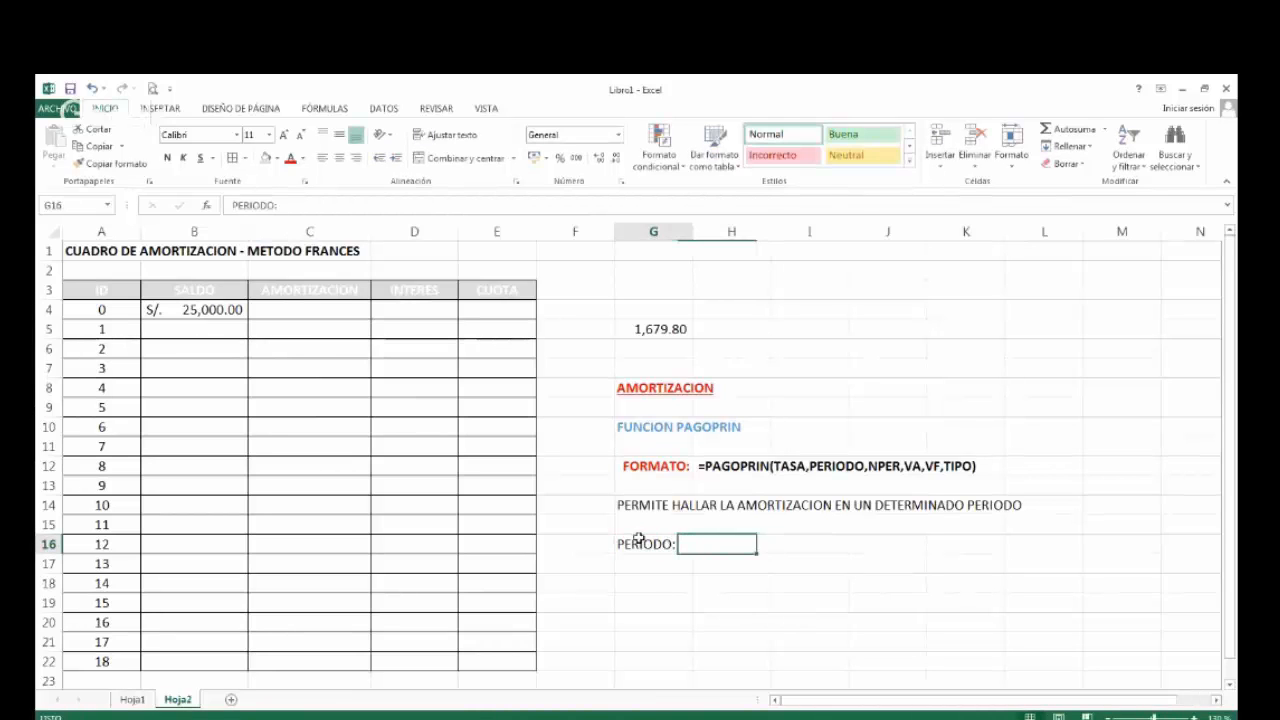
click(357, 158)
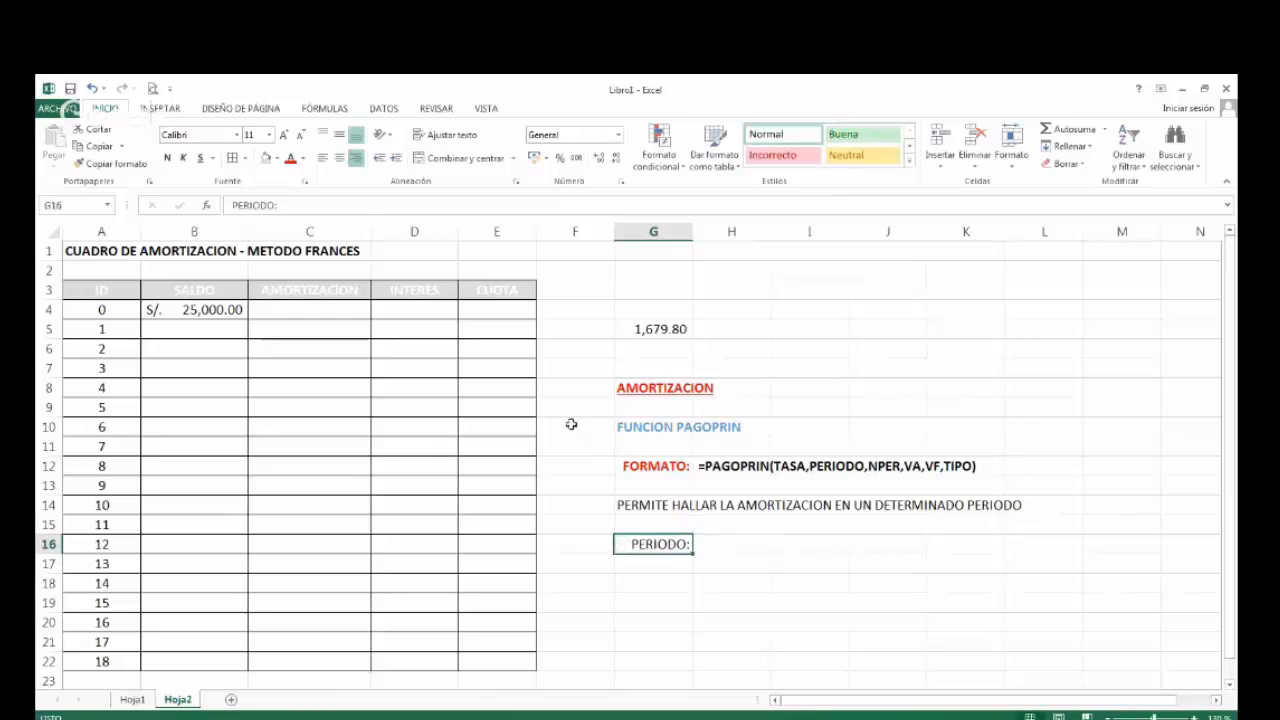
Enter the explanation PARA QUE PERIODO QUIERE CALCULAR LA AMORTIZACION in H16, beside the PERIODO: label.
click(724, 546)
text(PARA QUE )
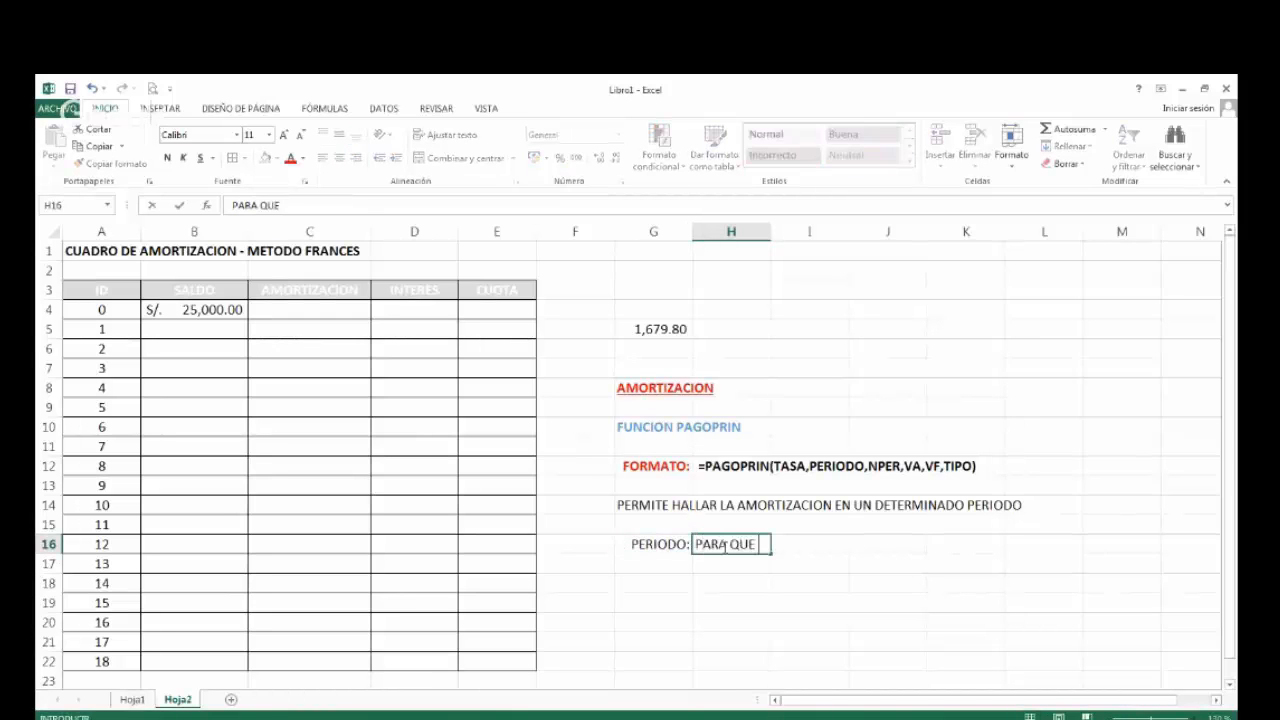
text(PERIODO )
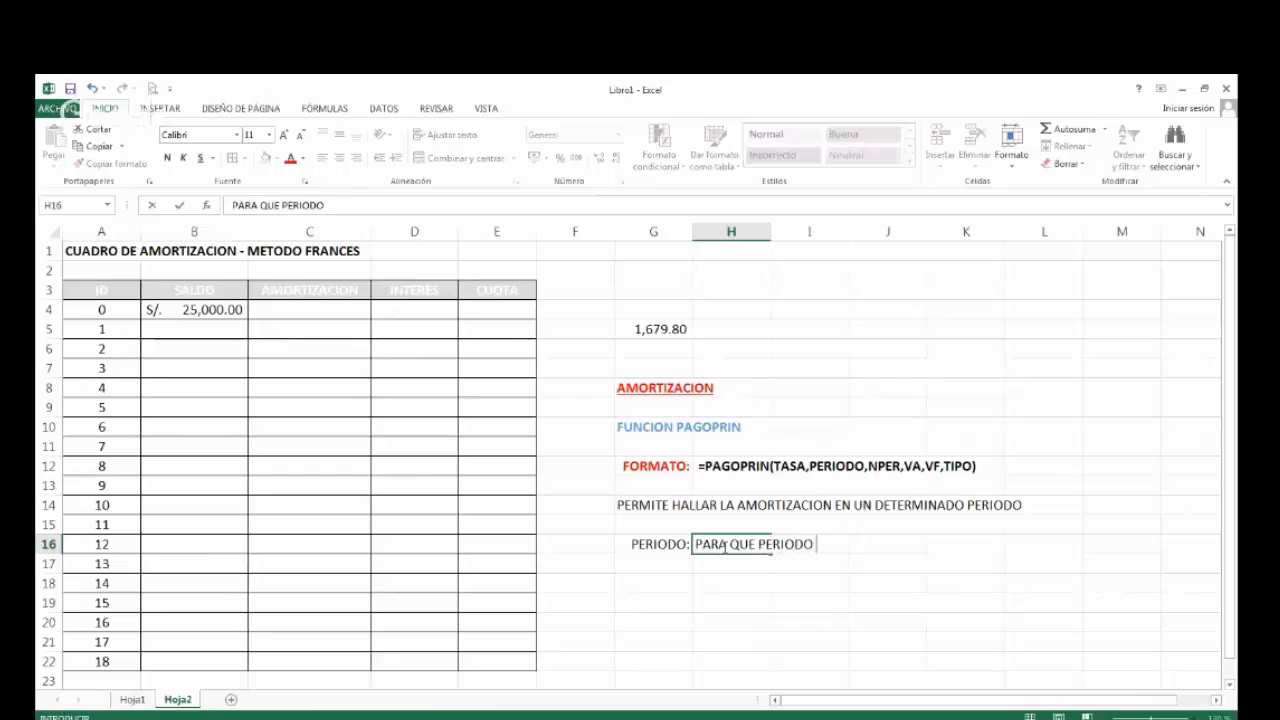
text(OUIERE CALCULAR )
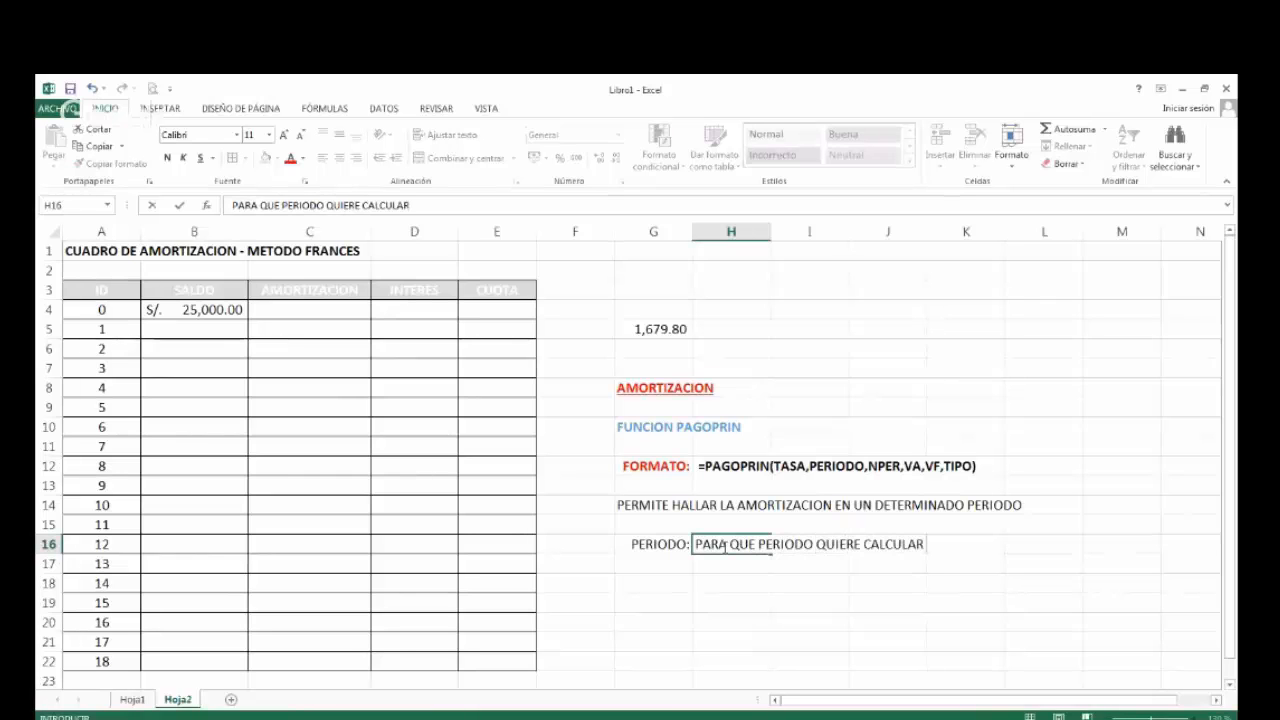
text(LA AMORTIZACION)
Format the PERIODO: label in G16 red and bold.
click(652, 544)
click(290, 158)
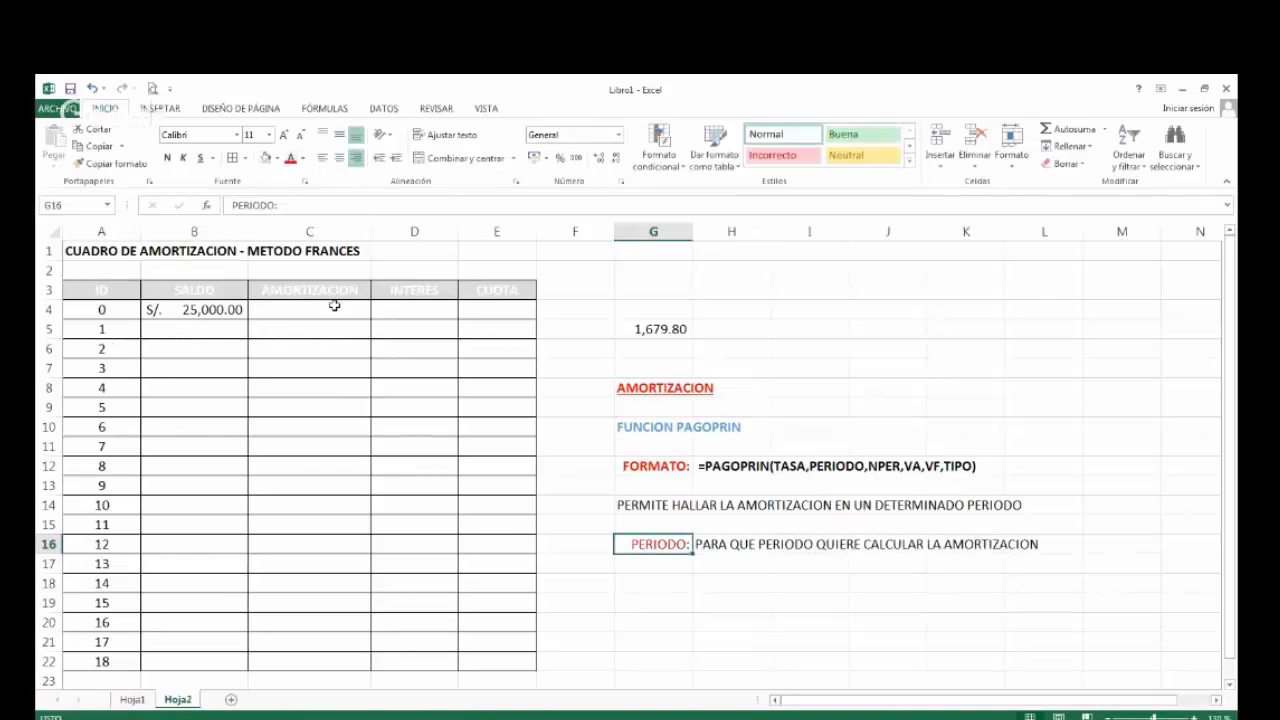
click(167, 158)
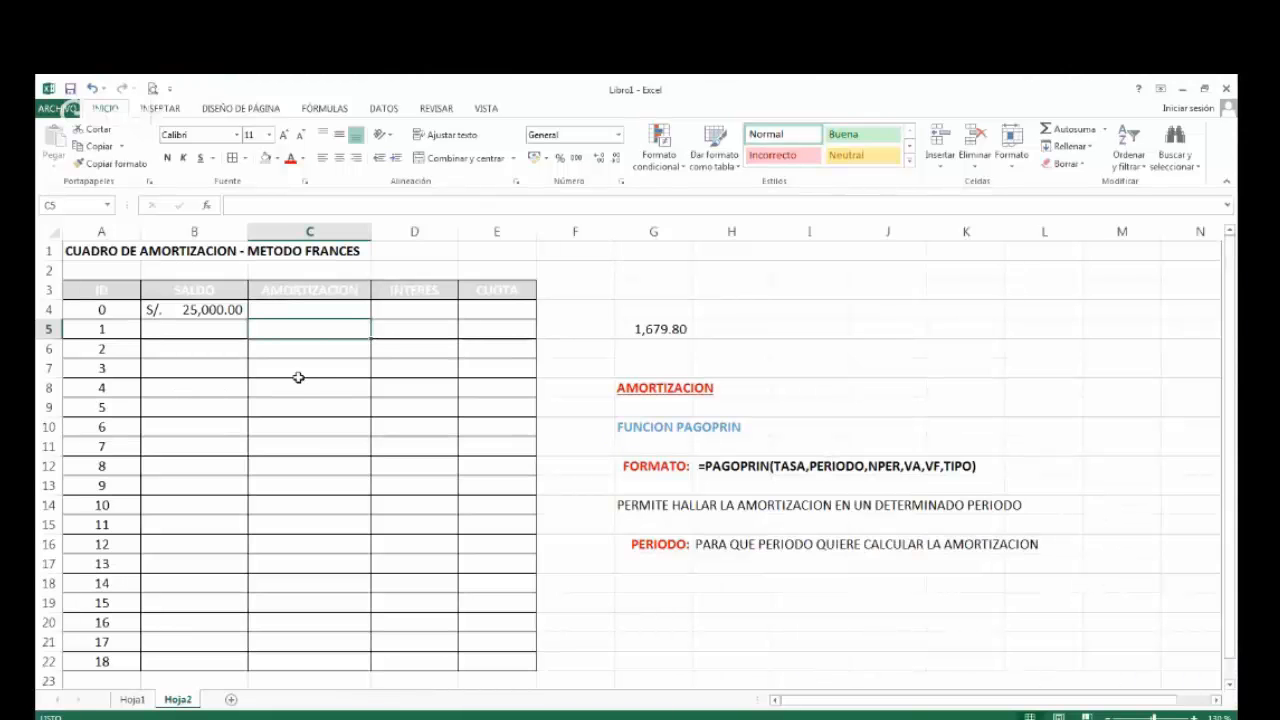
Review the AMORTIZACION cells for periods 5, 14 and 10, the period IDs 1 to 18, and the PAGOPRIN notes.
click(302, 405)
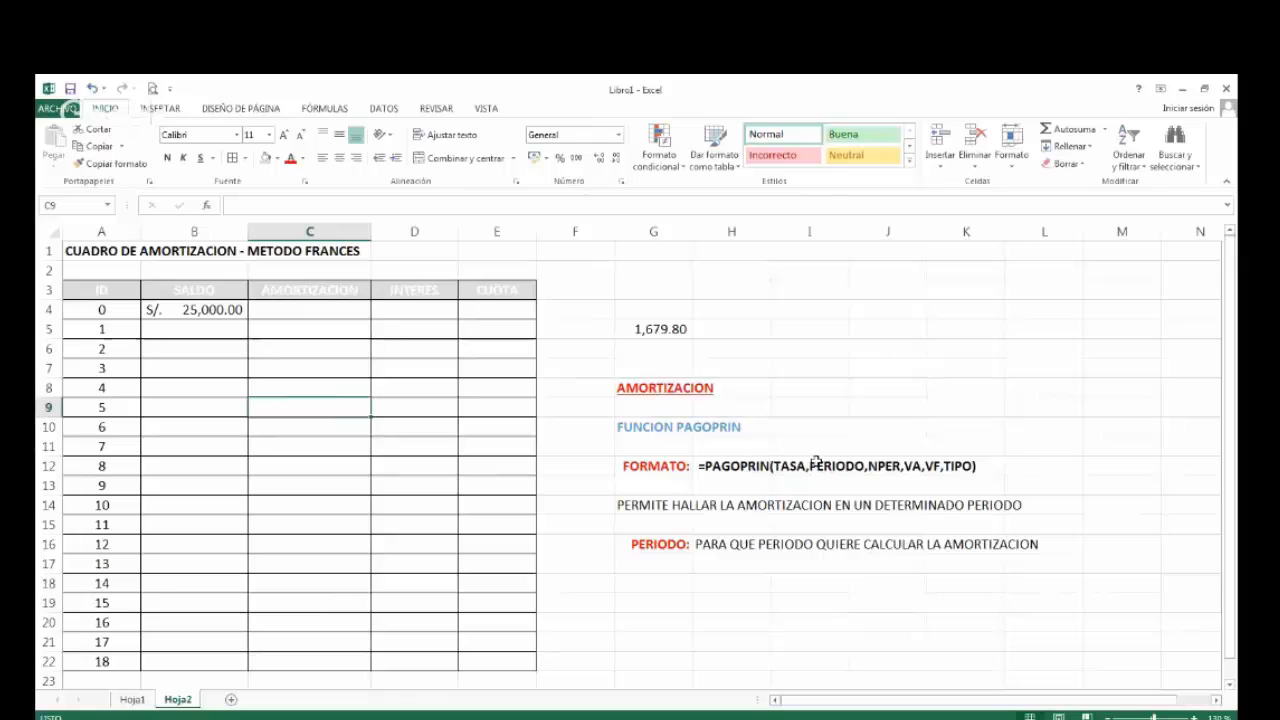
click(309, 583)
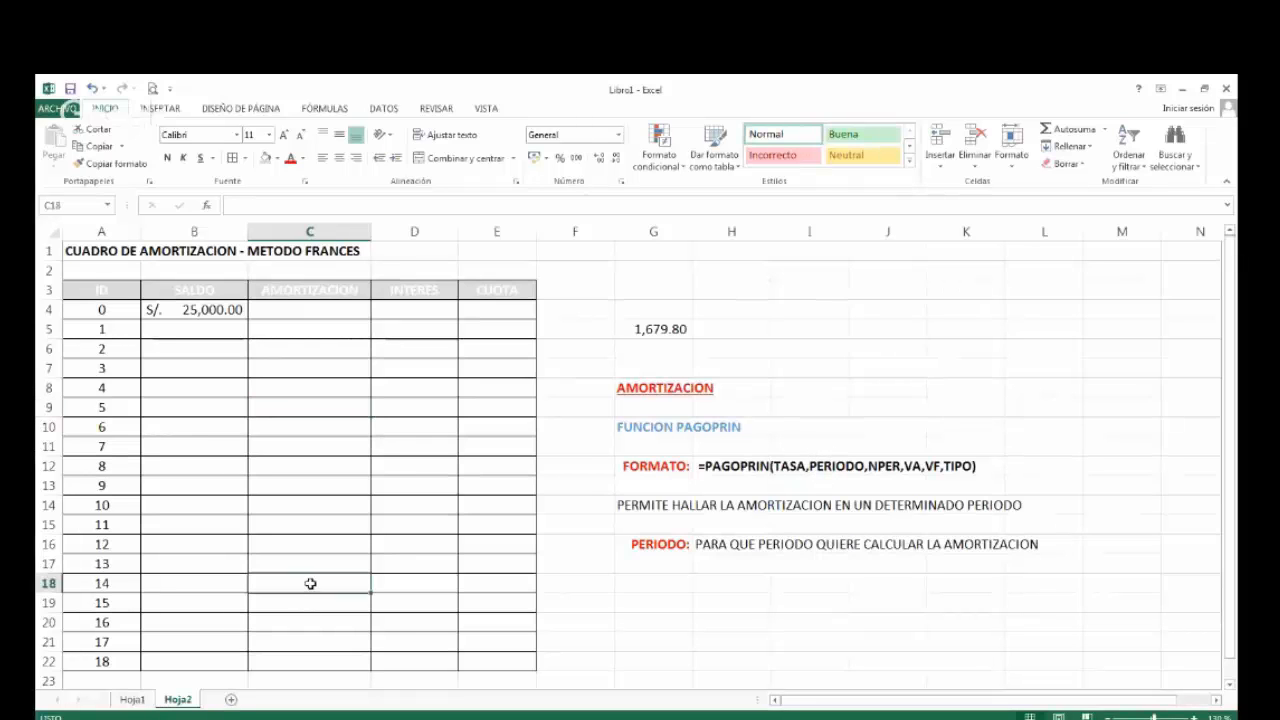
click(324, 507)
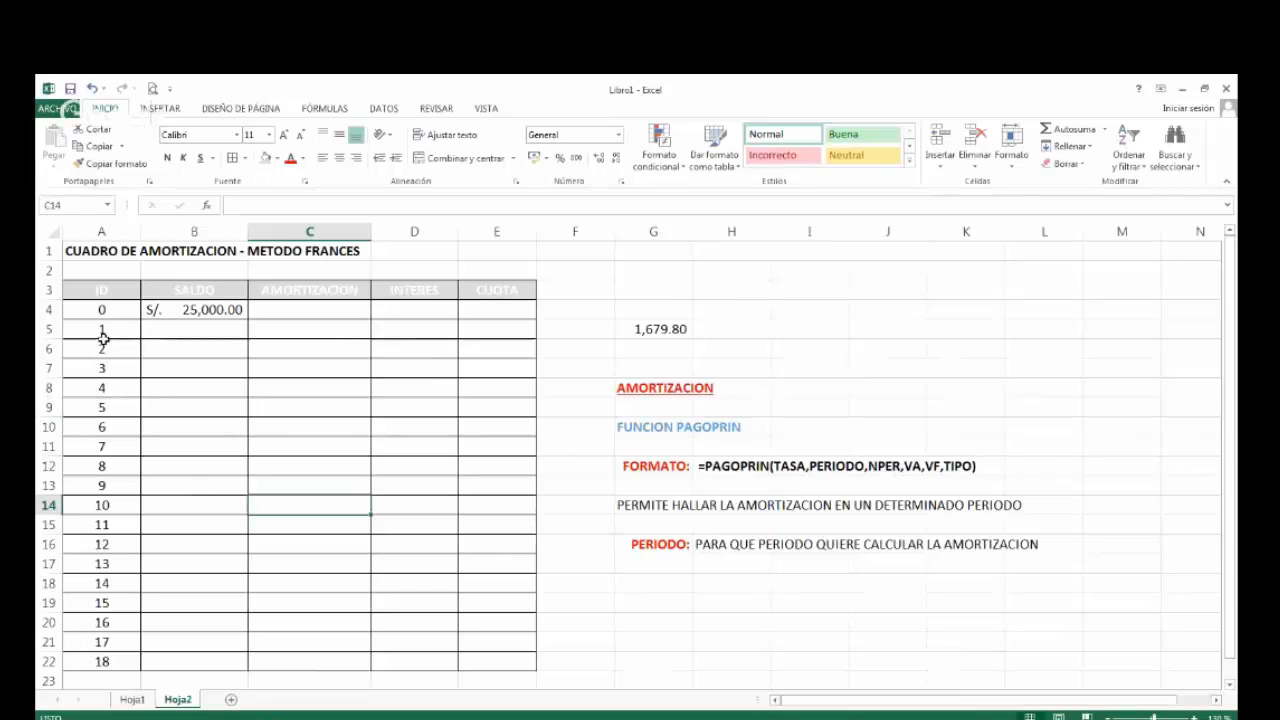
drag(104, 338, 107, 662)
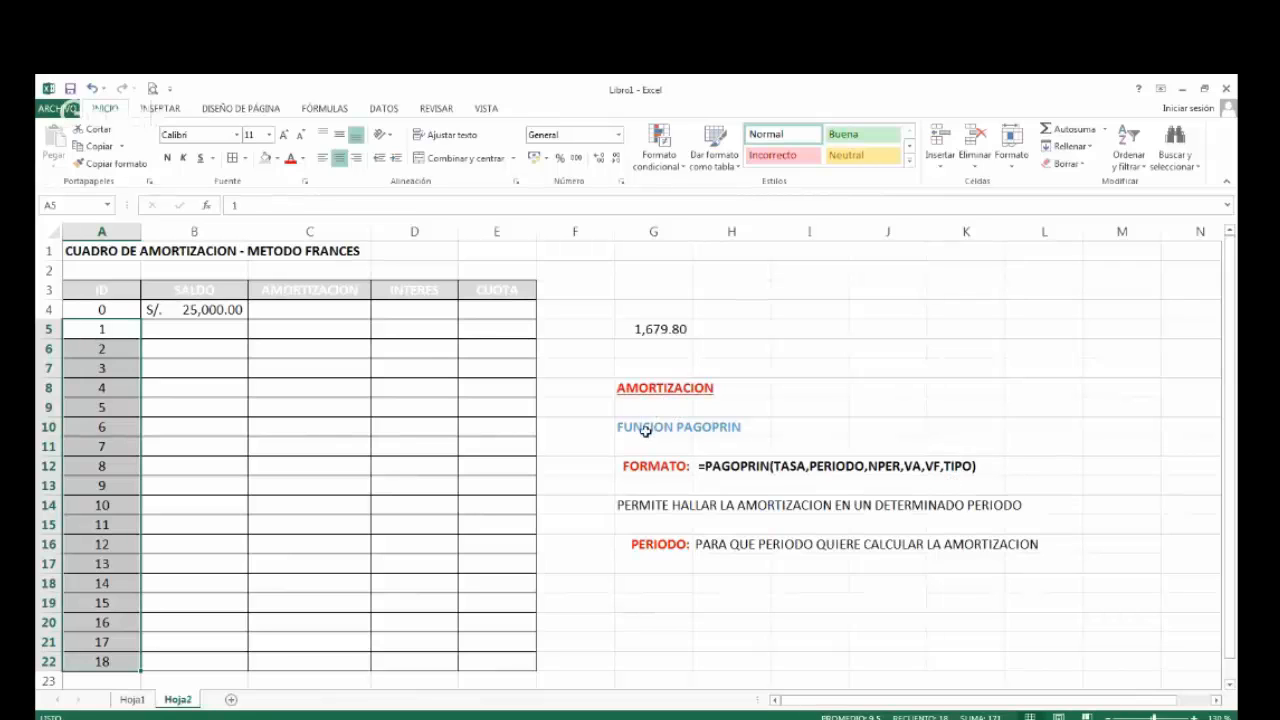
drag(648, 429, 1012, 555)
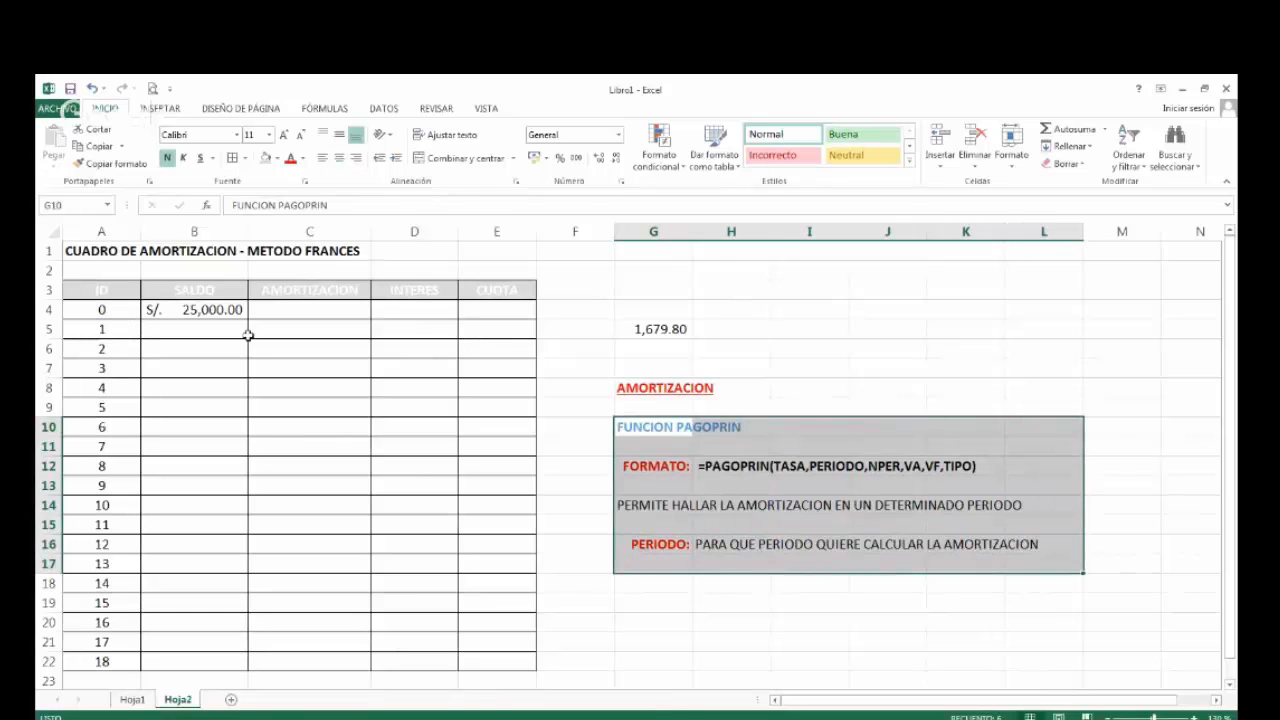
Start a PAGOPRIN formula in C5 for period 1, with the monthly rate 25%/12 as its first argument.
click(285, 330)
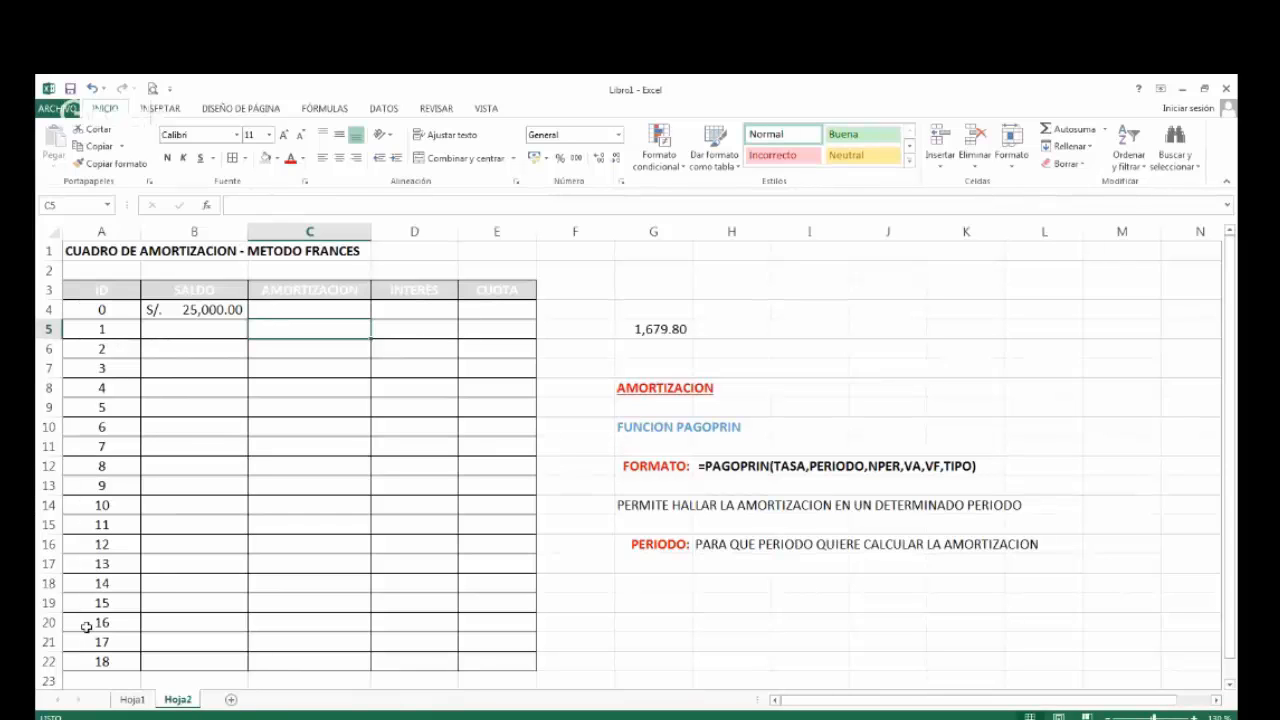
text(=)
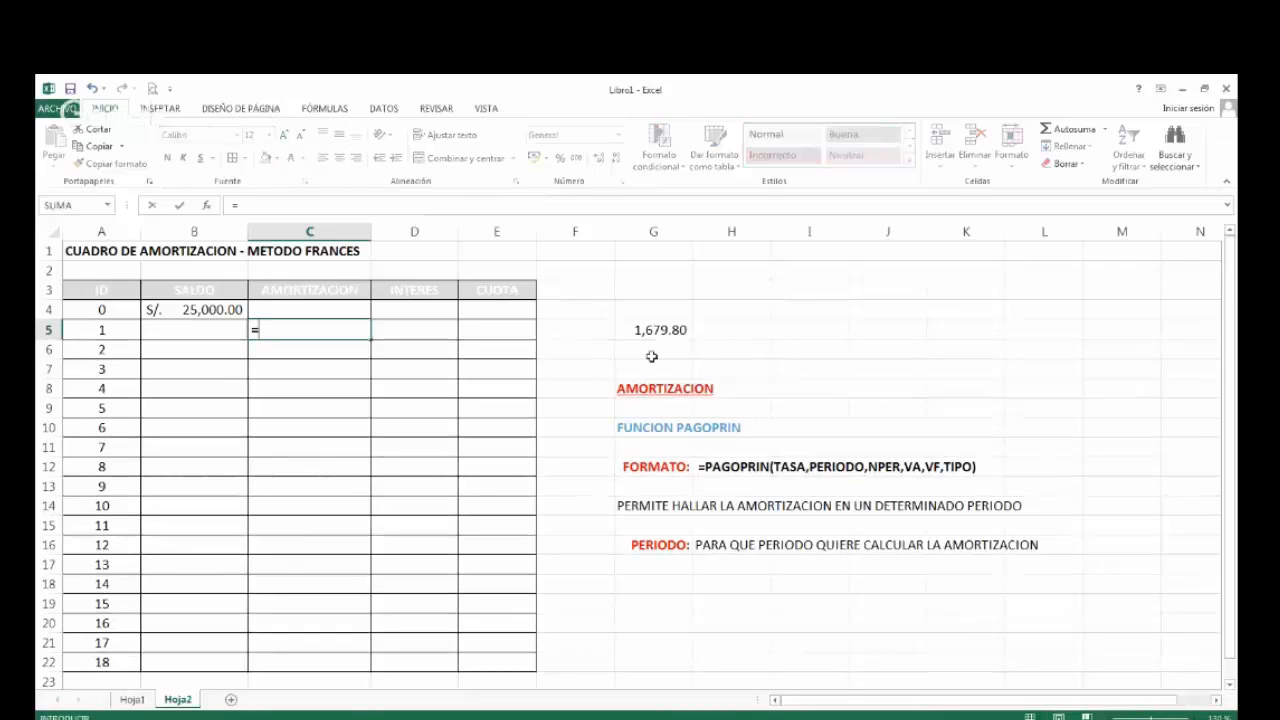
text(PAGOP)
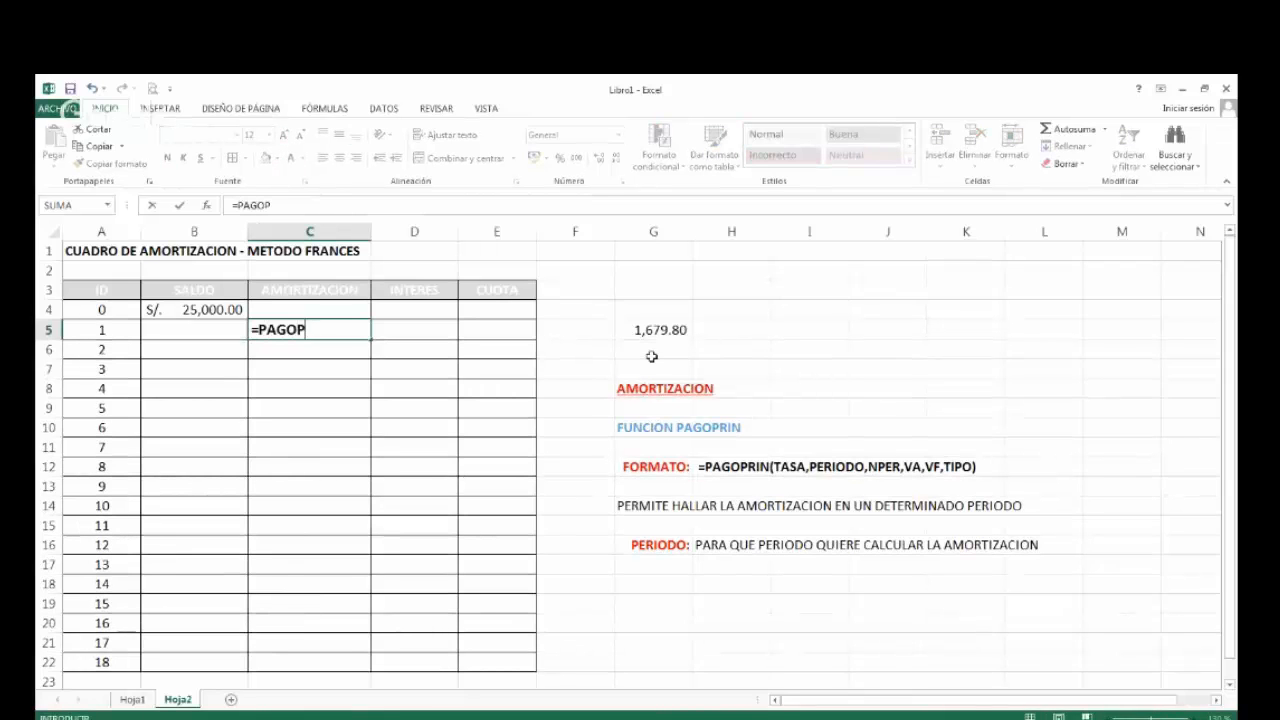
text(RU)
key(BackSpace)
text(IN(Hoja1!)
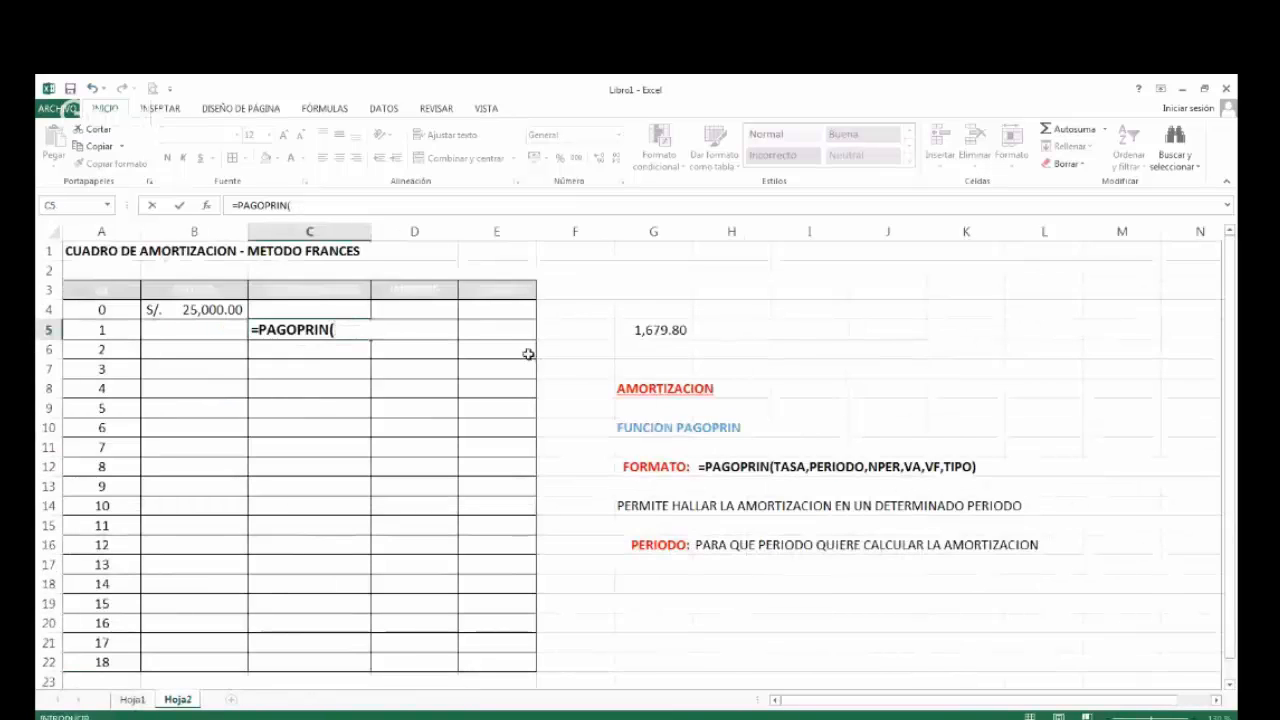
text(25%)
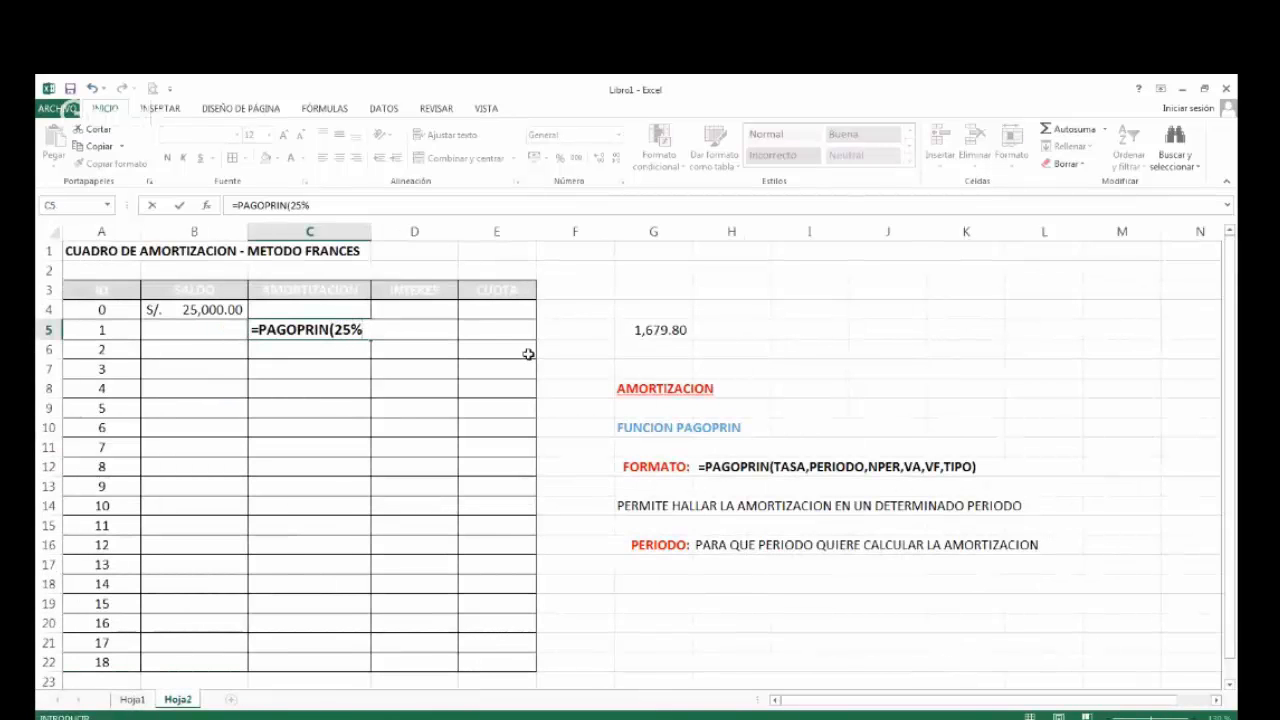
text(/12)
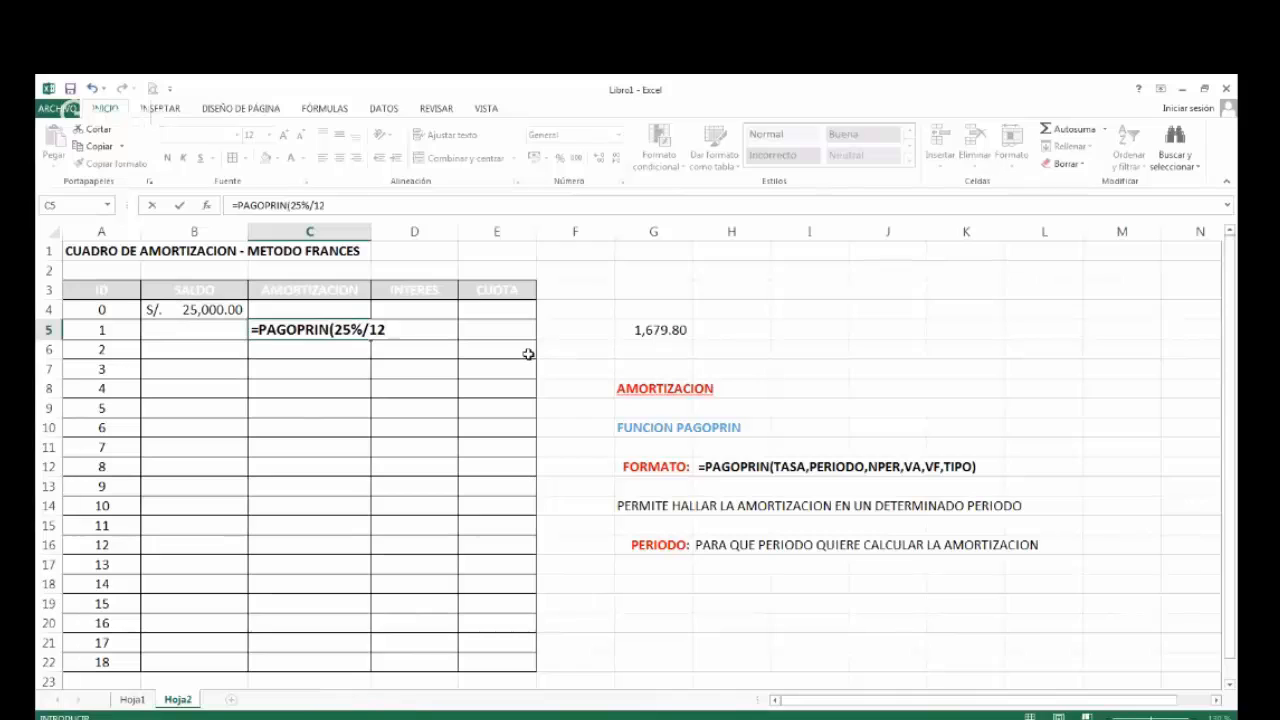
text(,)
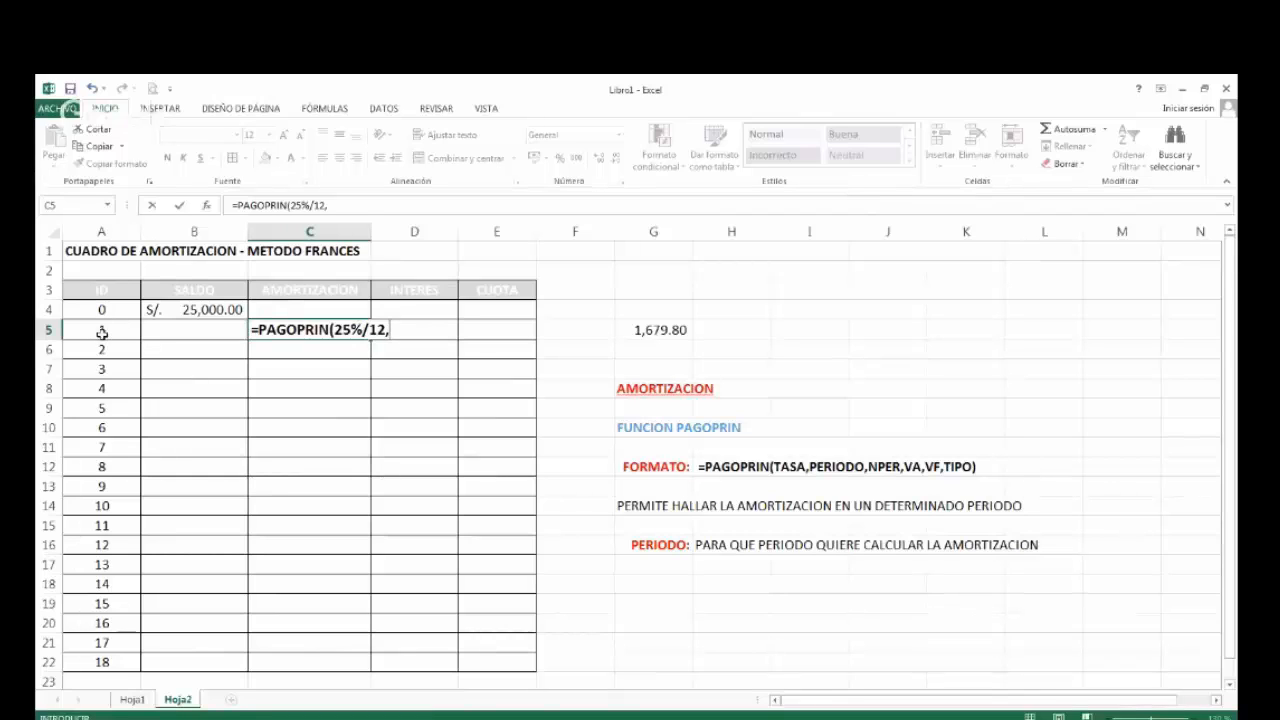
Complete the C5 formula with period 1, 18 periods, present value -25000, empty future value and type 0.
text(1,)
text(18,)
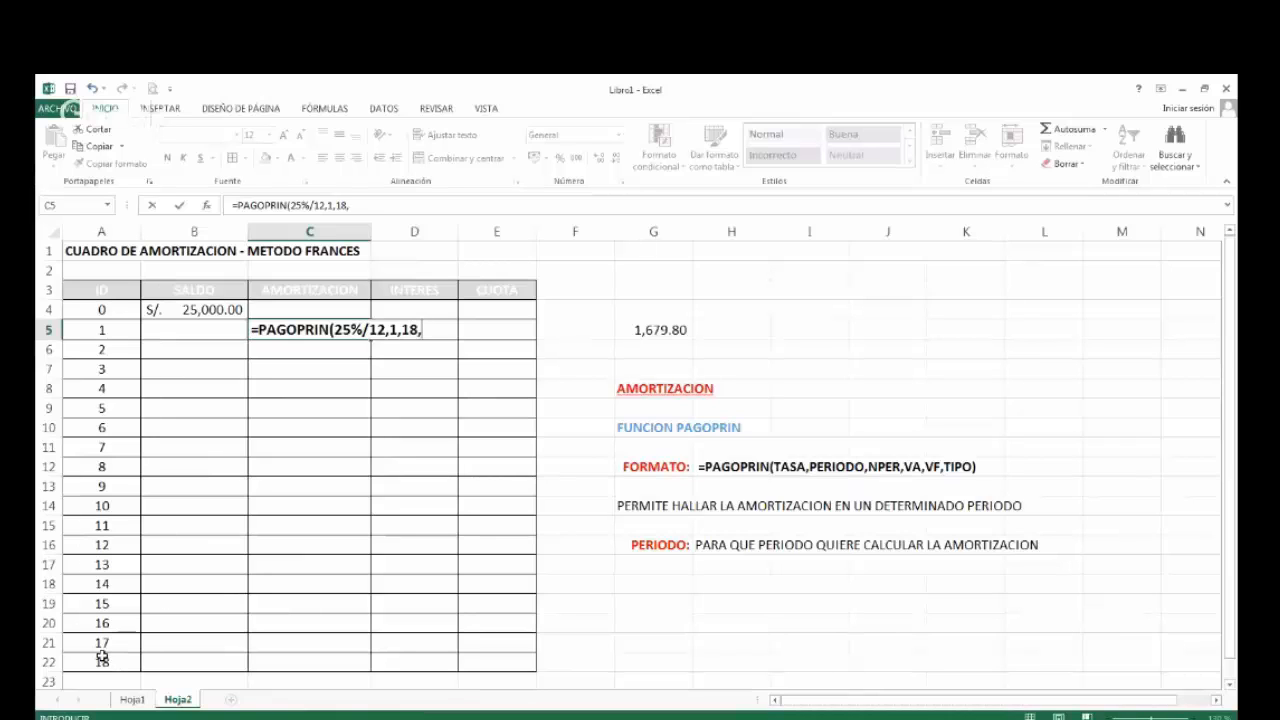
text(-25000)
text(,,)
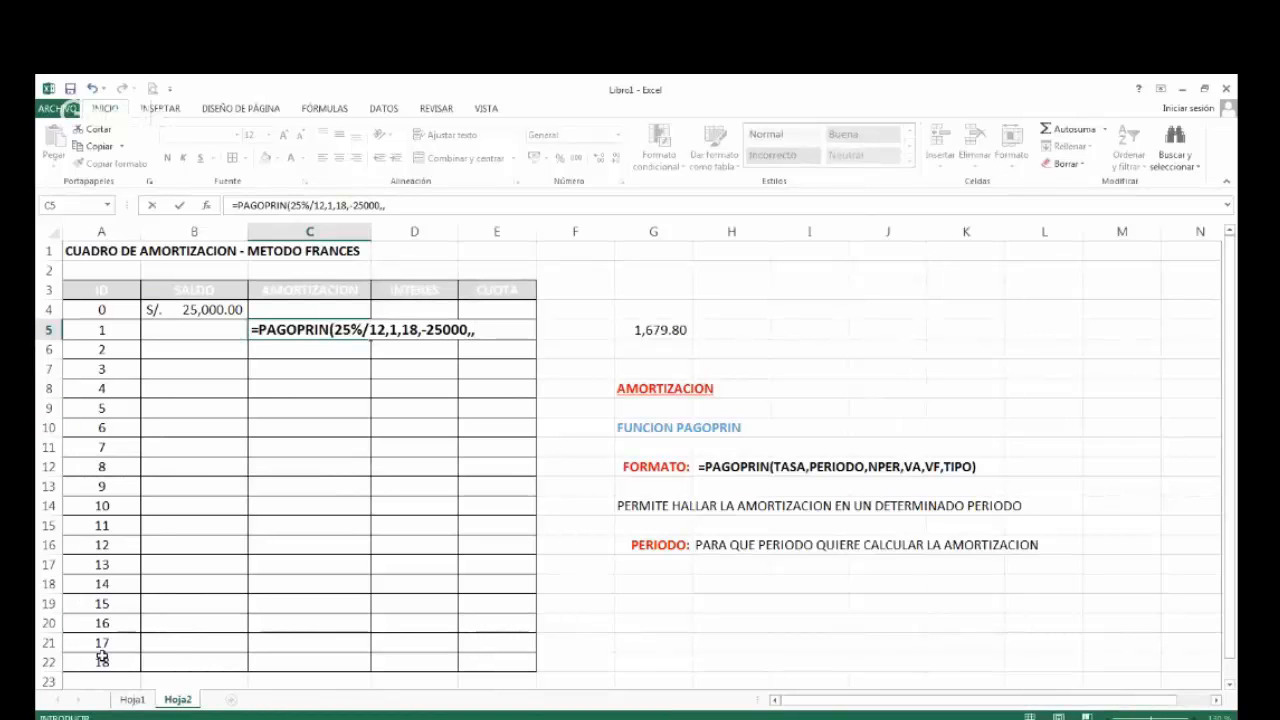
text(0))
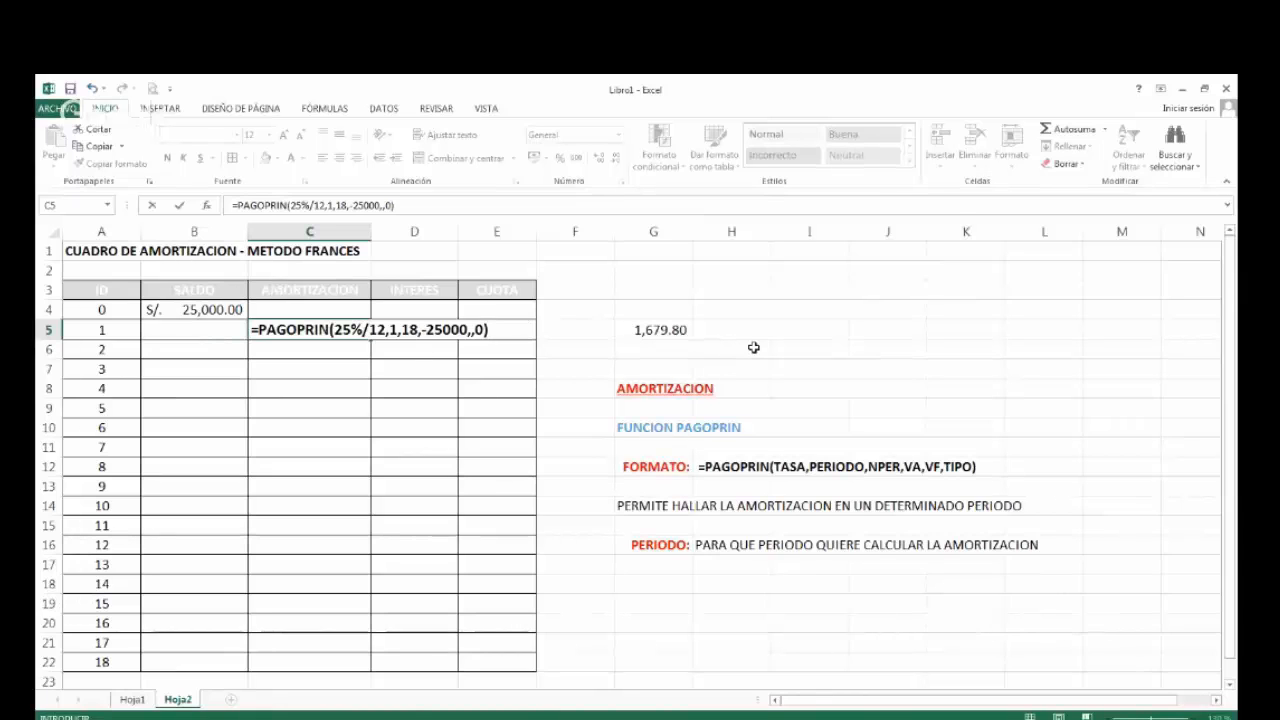
key(Return)
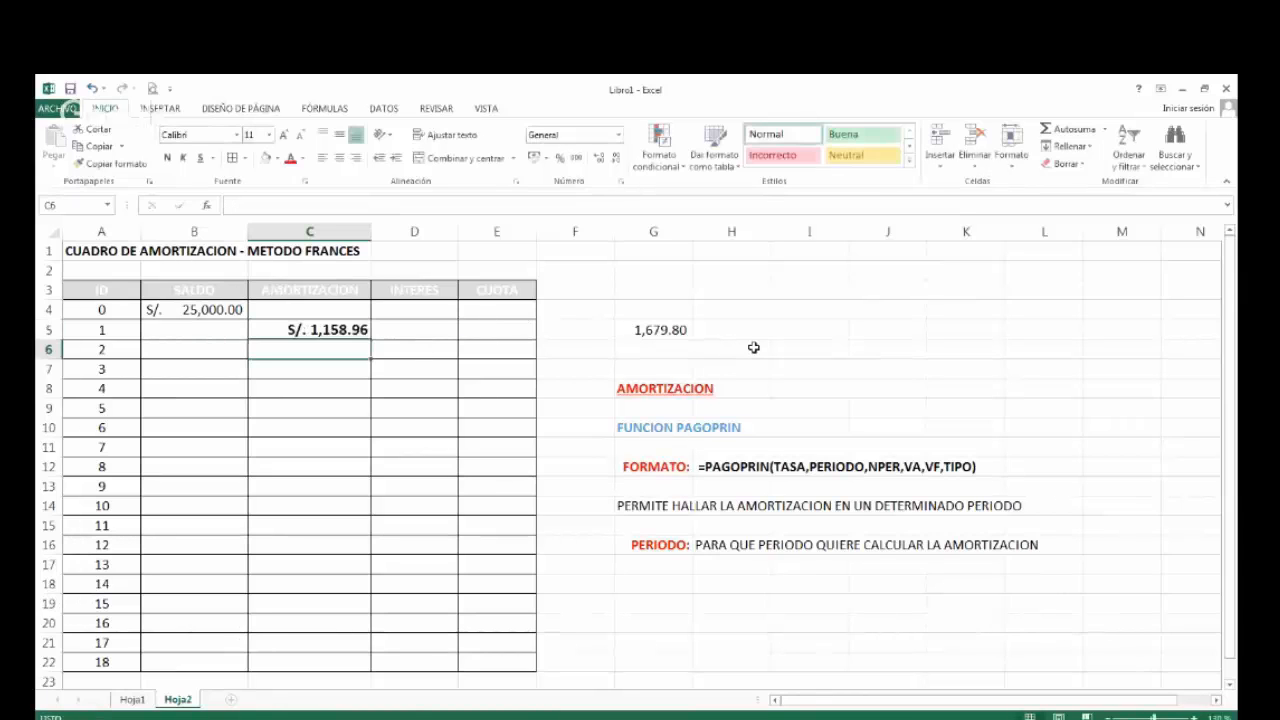
Compare the period 1 amortization in C5 with the loan payment in G5.
key(Up)
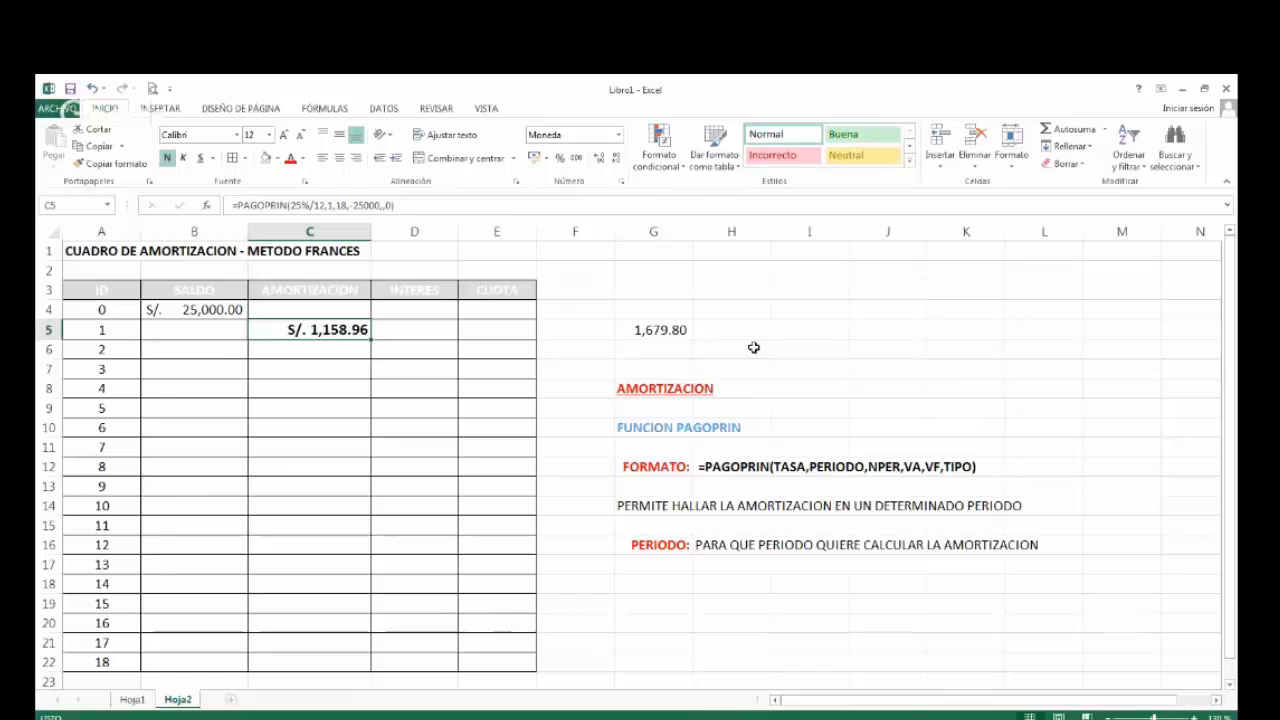
key(Right)
key(Right)
key(Right)
key(Right)
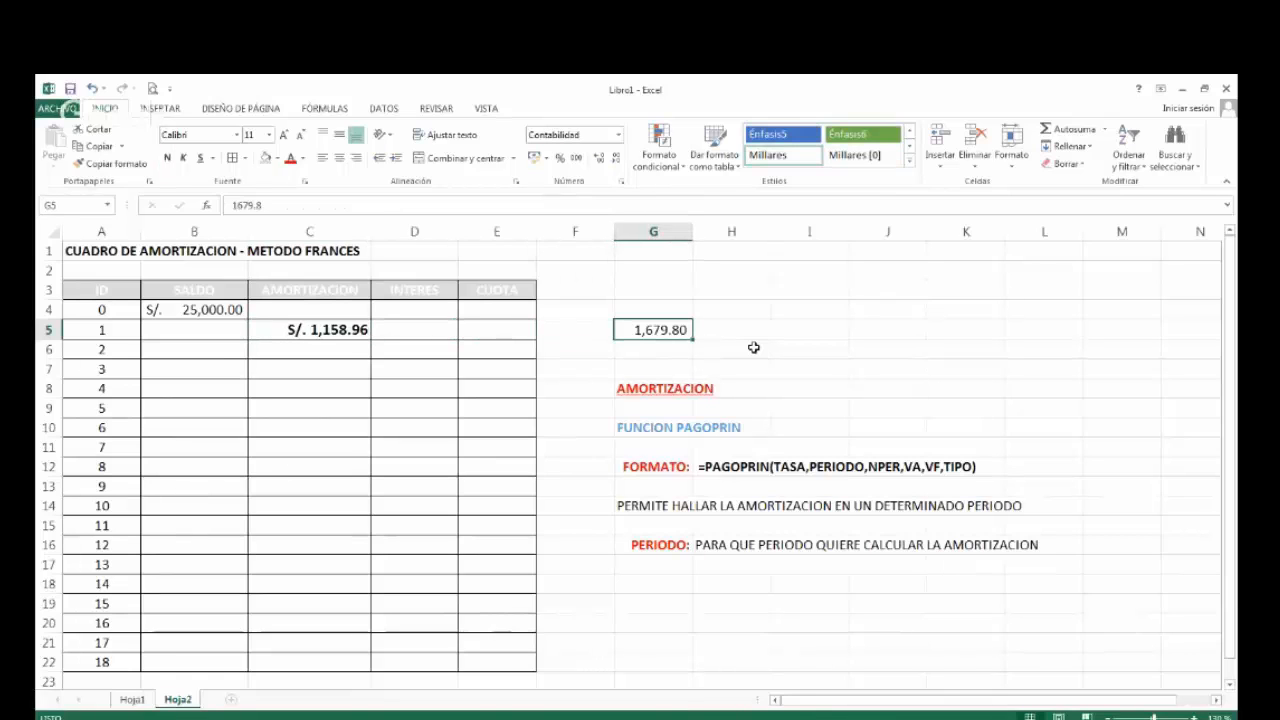
key(Left)
key(Left)
key(Left)
key(Left)
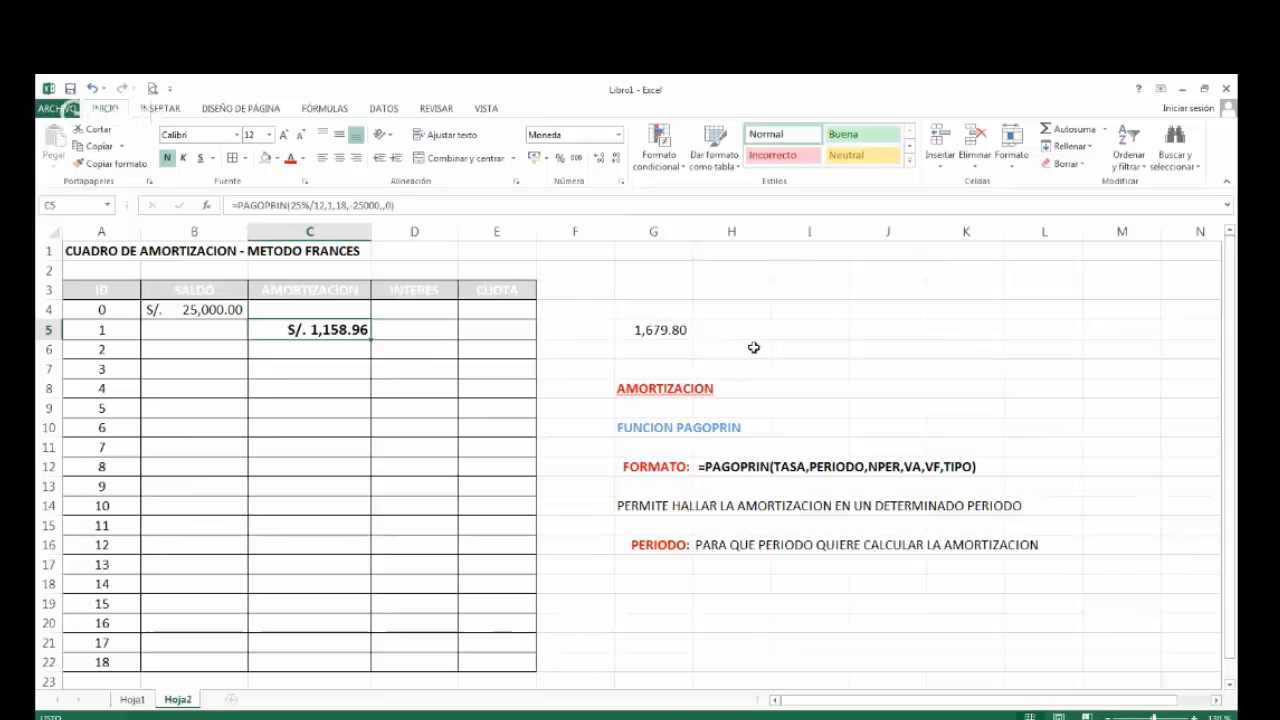
Make the initial balance in B4 bold.
key(Left)
key(Up)
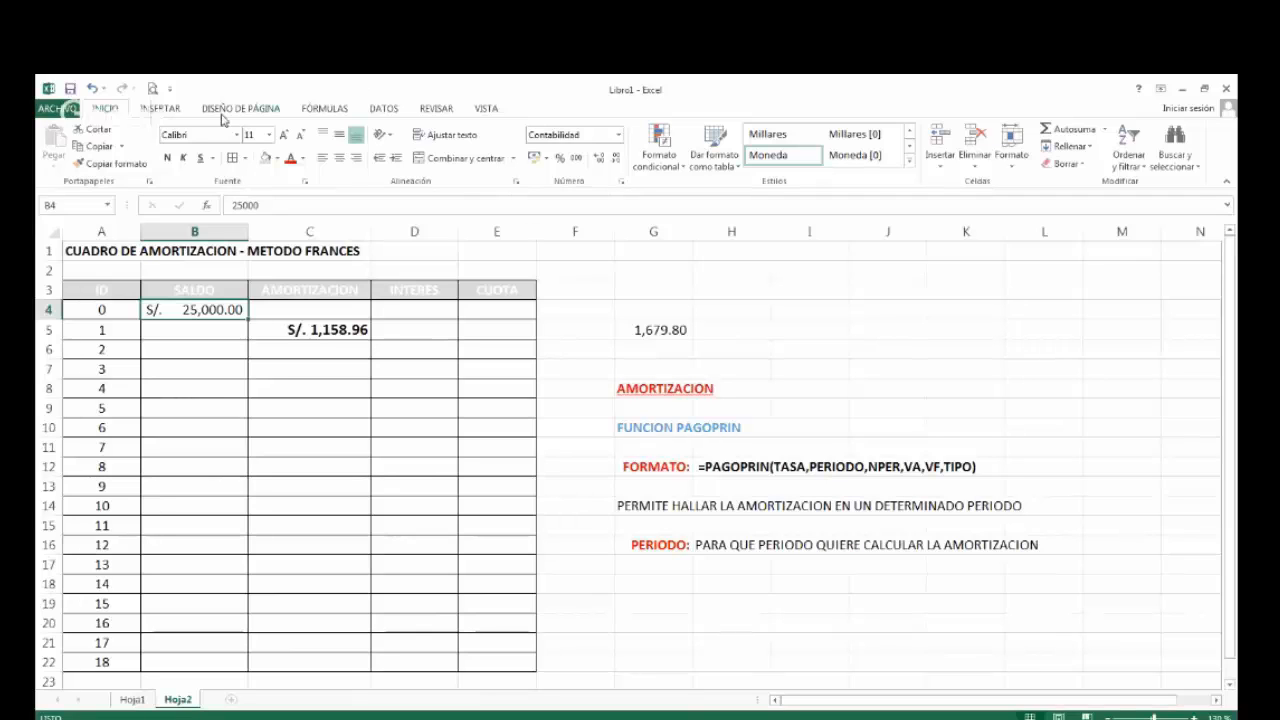
click(167, 157)
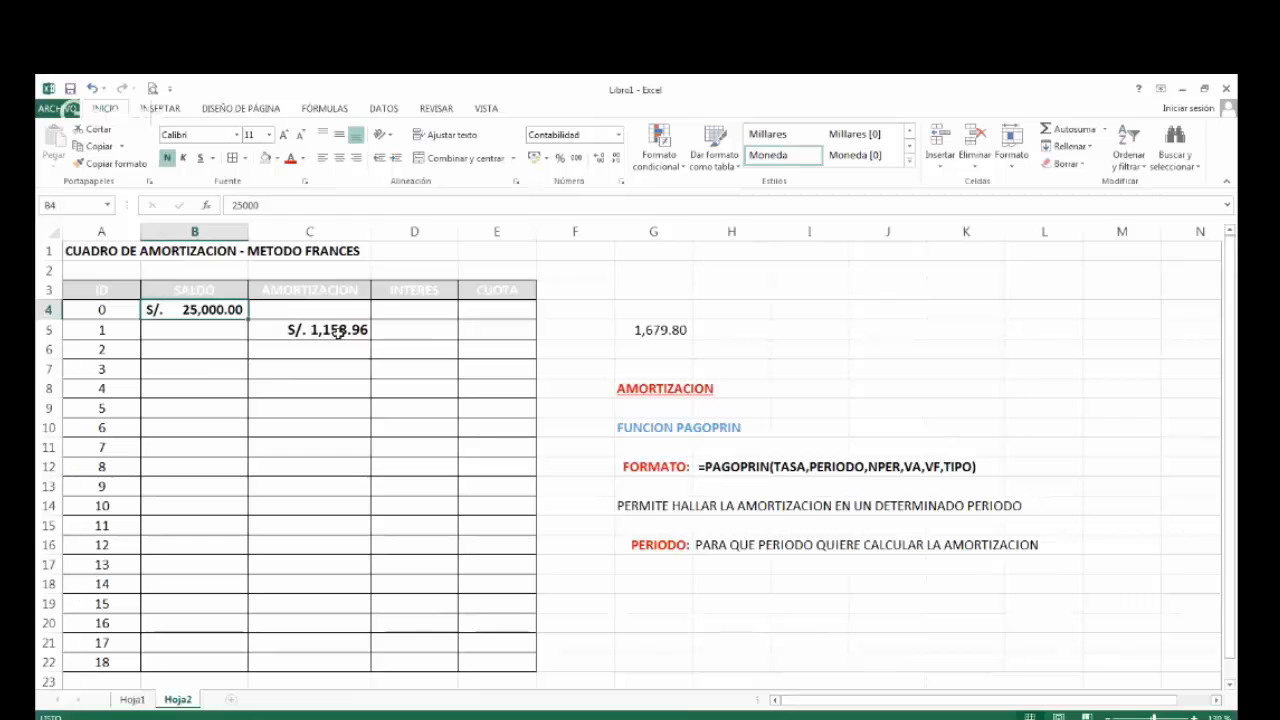
Inspect the PAGOPRIN formula in C5 without changing it.
click(338, 331)
double_click(350, 327)
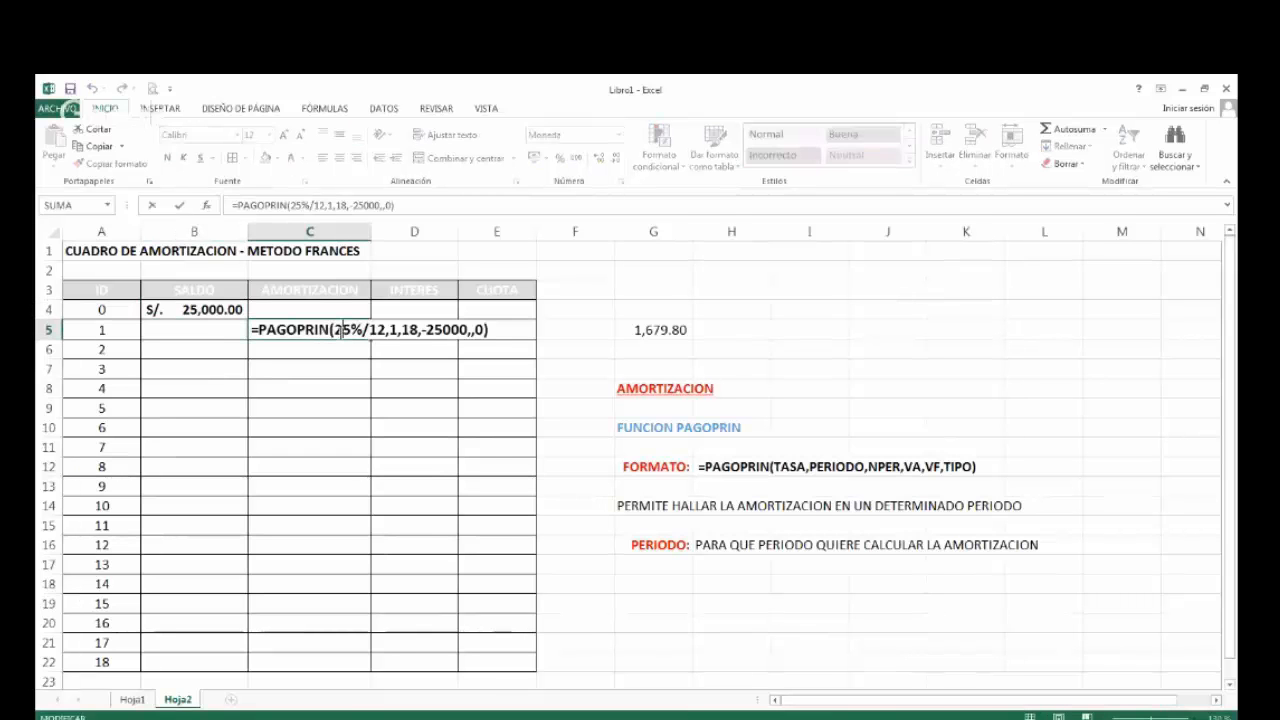
key(Escape)
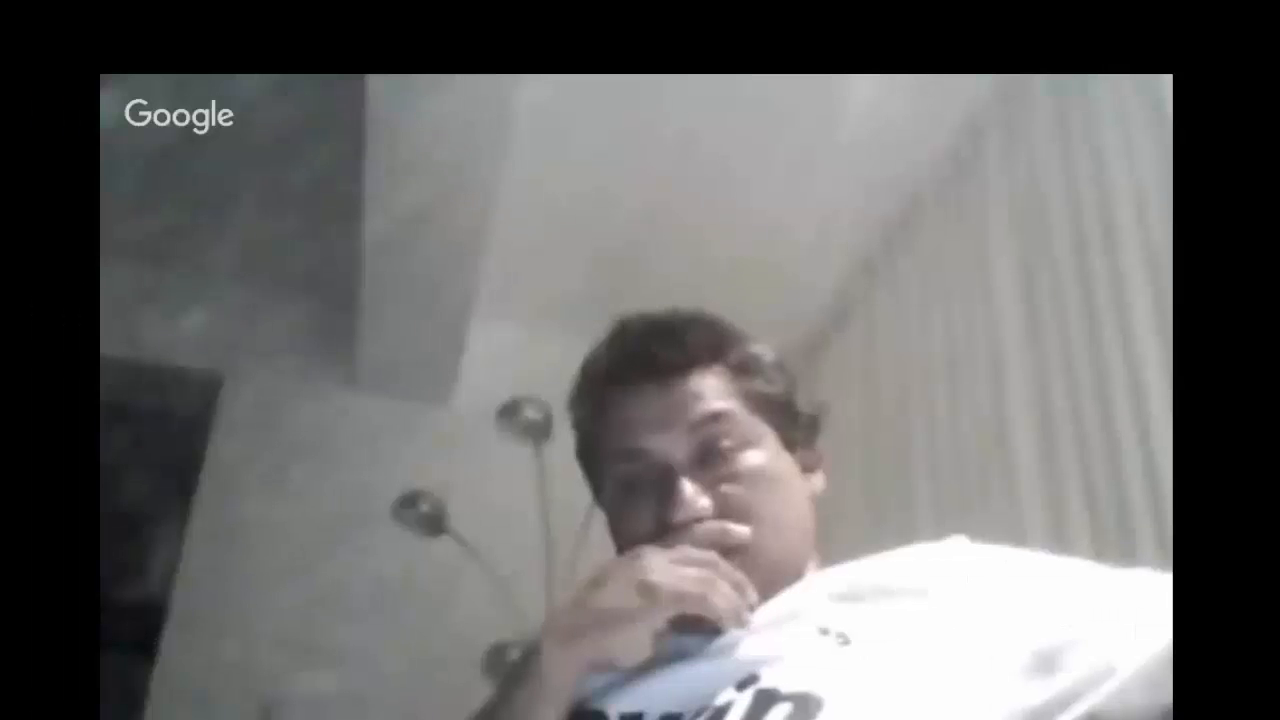
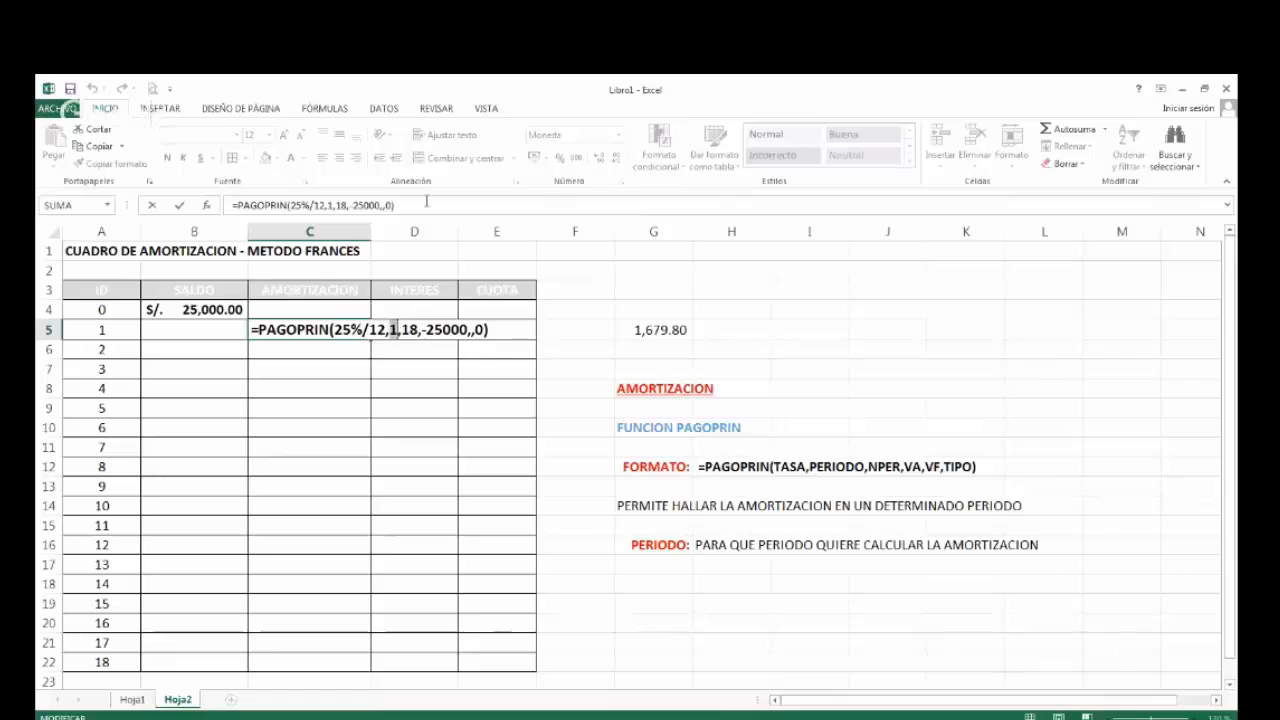
Replace the fixed period in the C5 PAGOPRIN formula with a reference to A5 and fill the formula down to C22.
key(BackSpace)
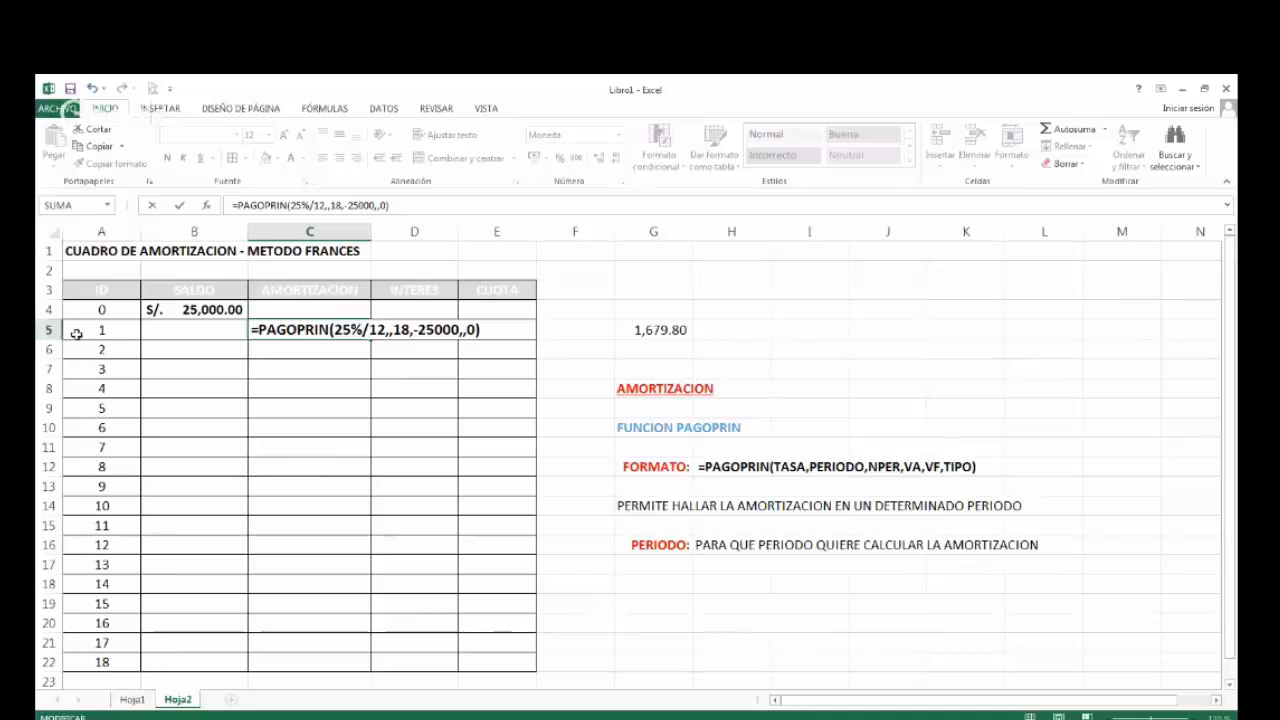
click(88, 333)
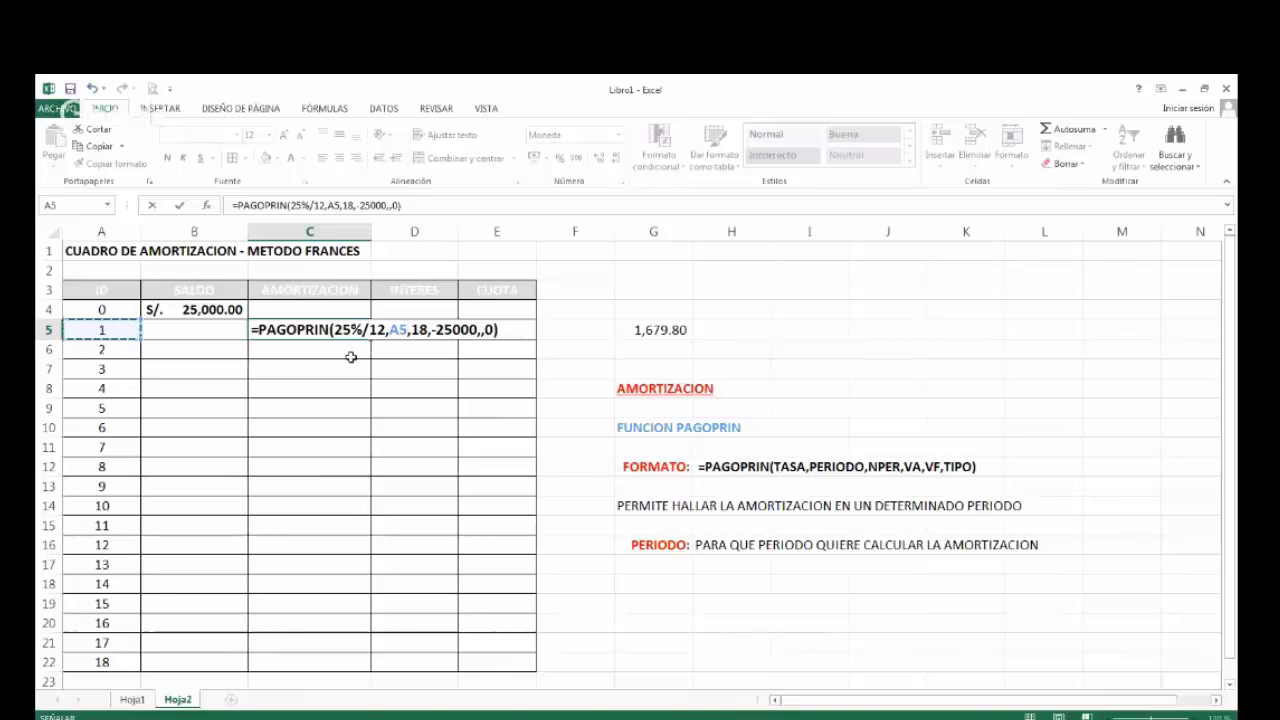
key(ctrl+Return)
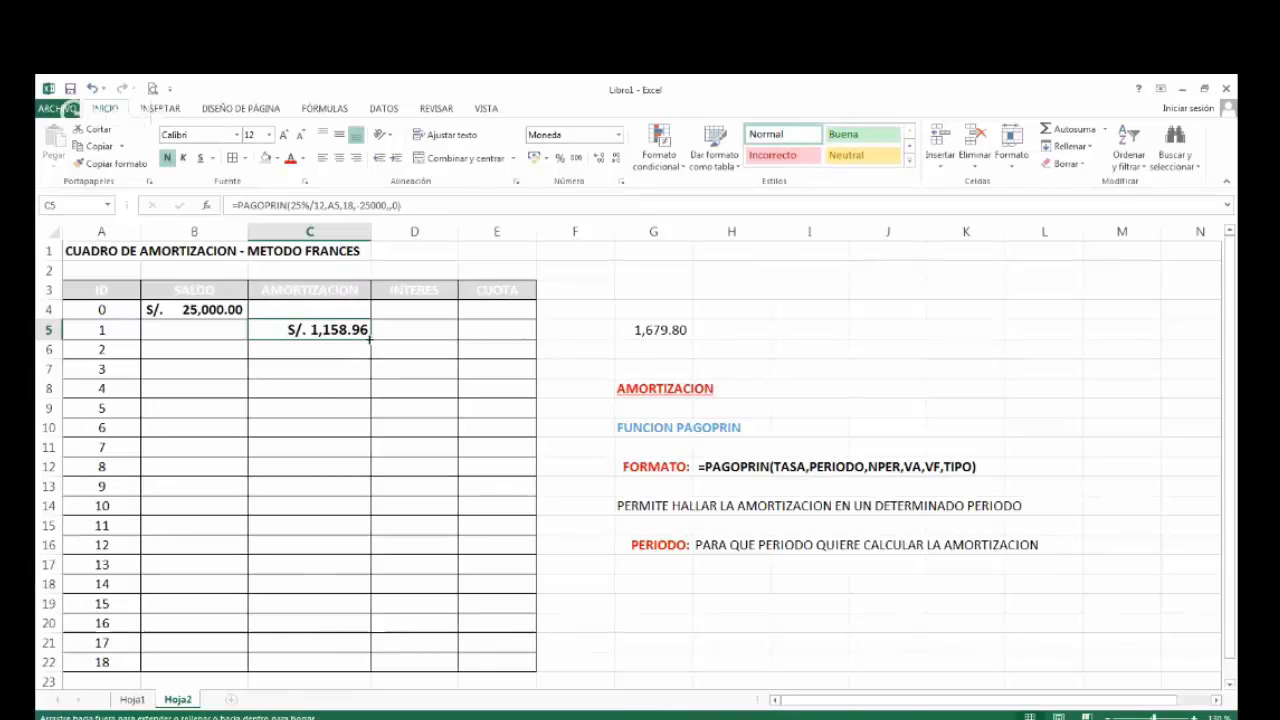
double_click(369, 339)
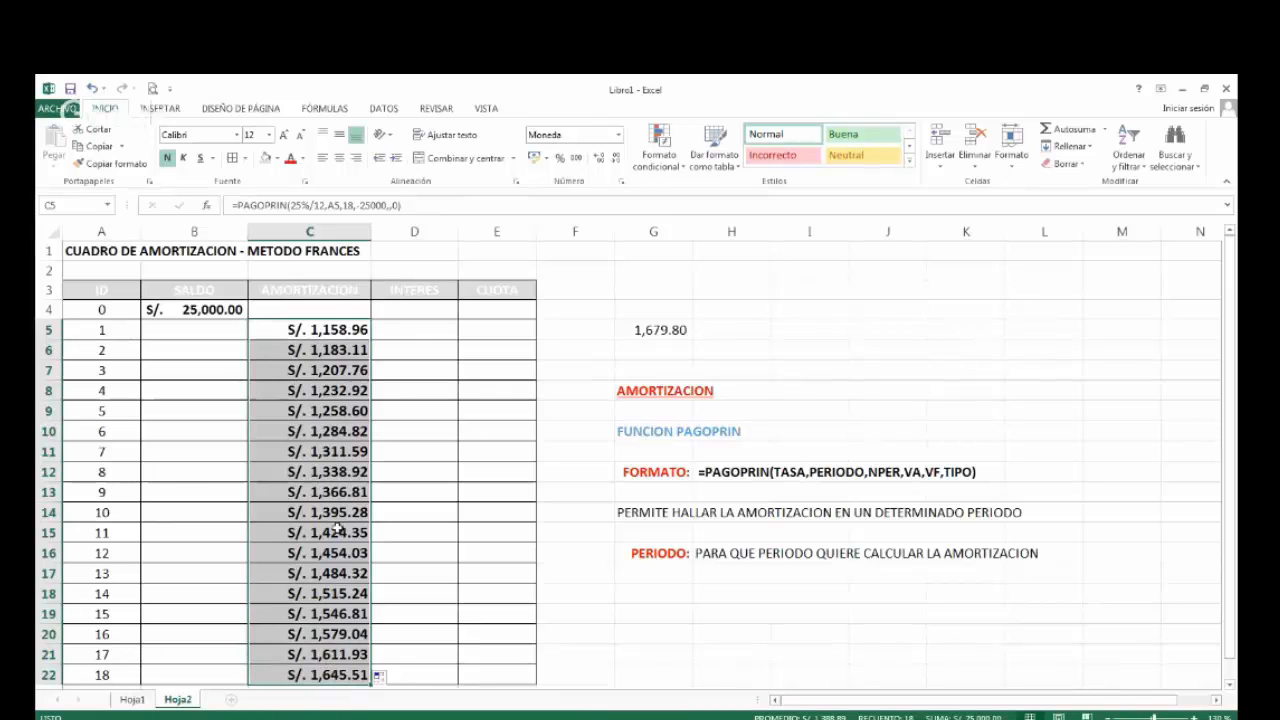
Show the PAGOPRIN formulas in C5, C6, C7 and C22 as text to compare their period references.
double_click(320, 330)
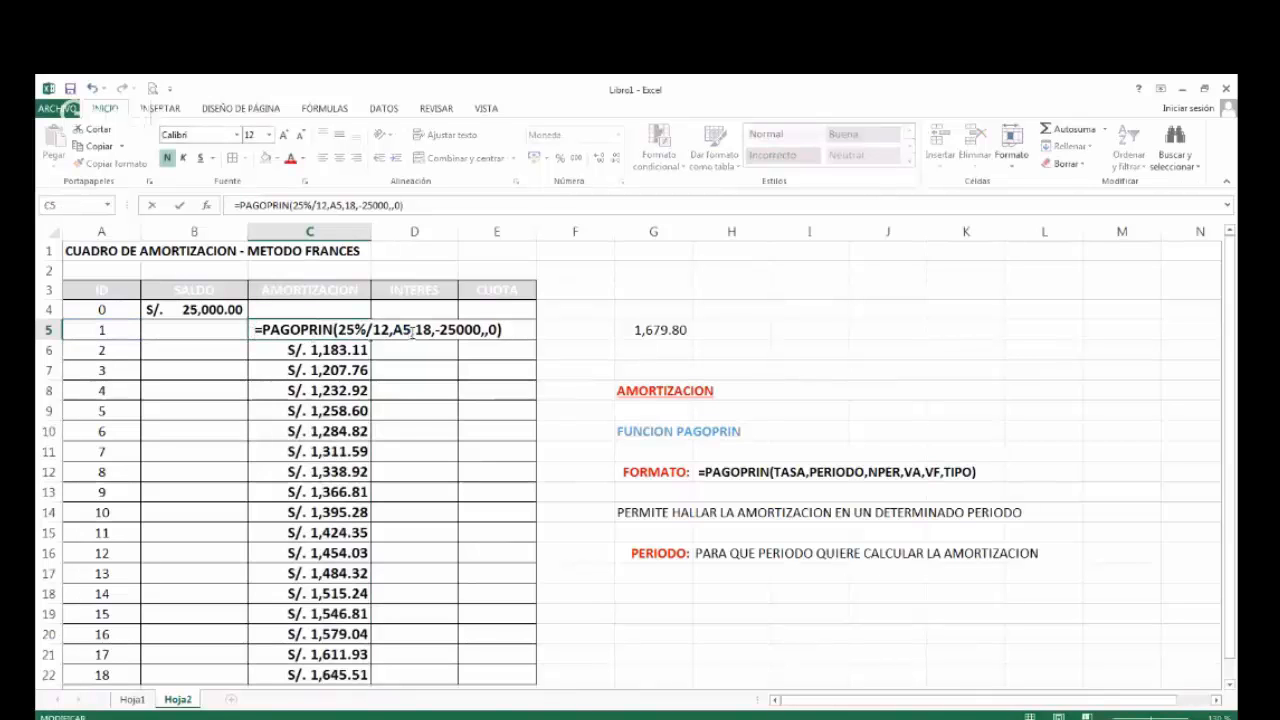
key(Return)
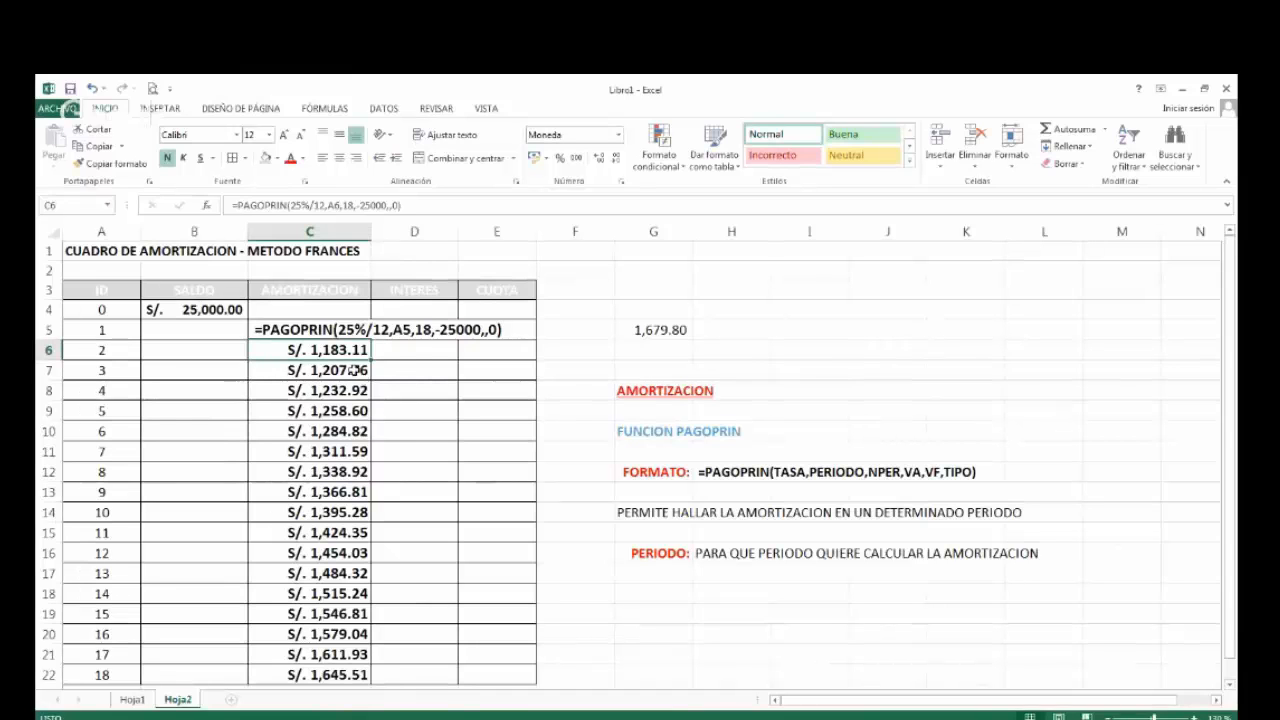
key(F2)
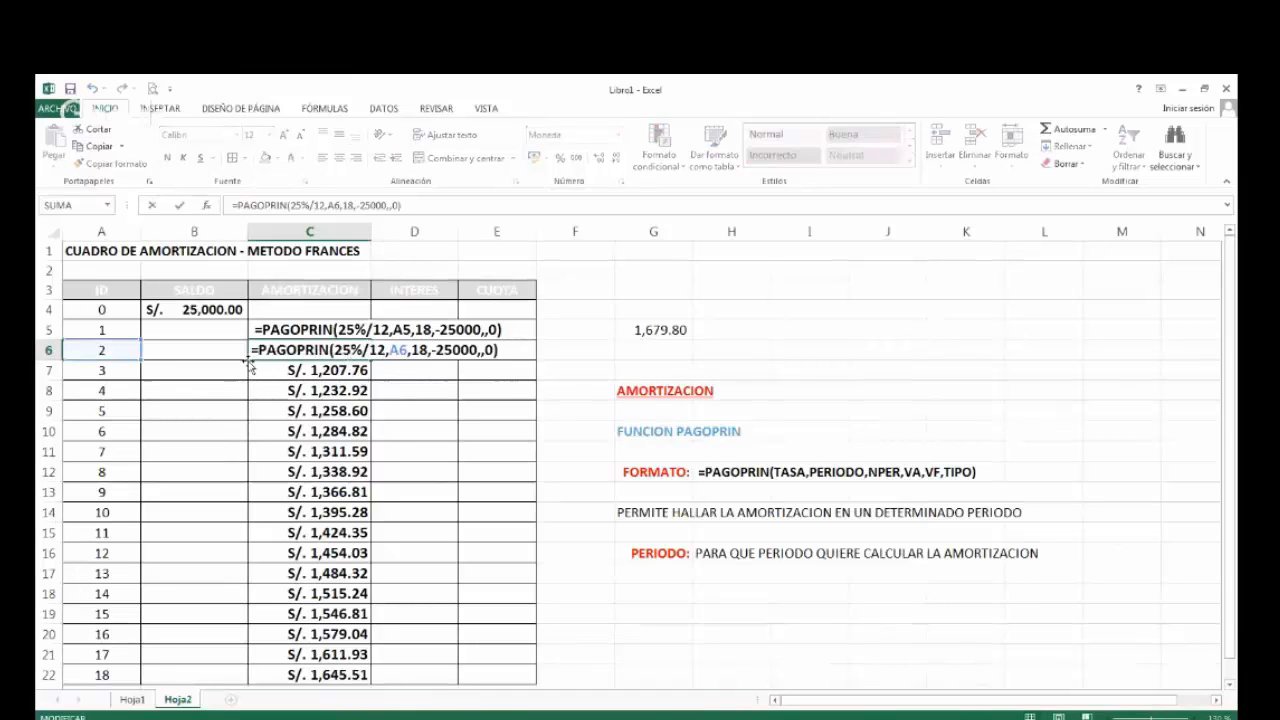
key(Escape)
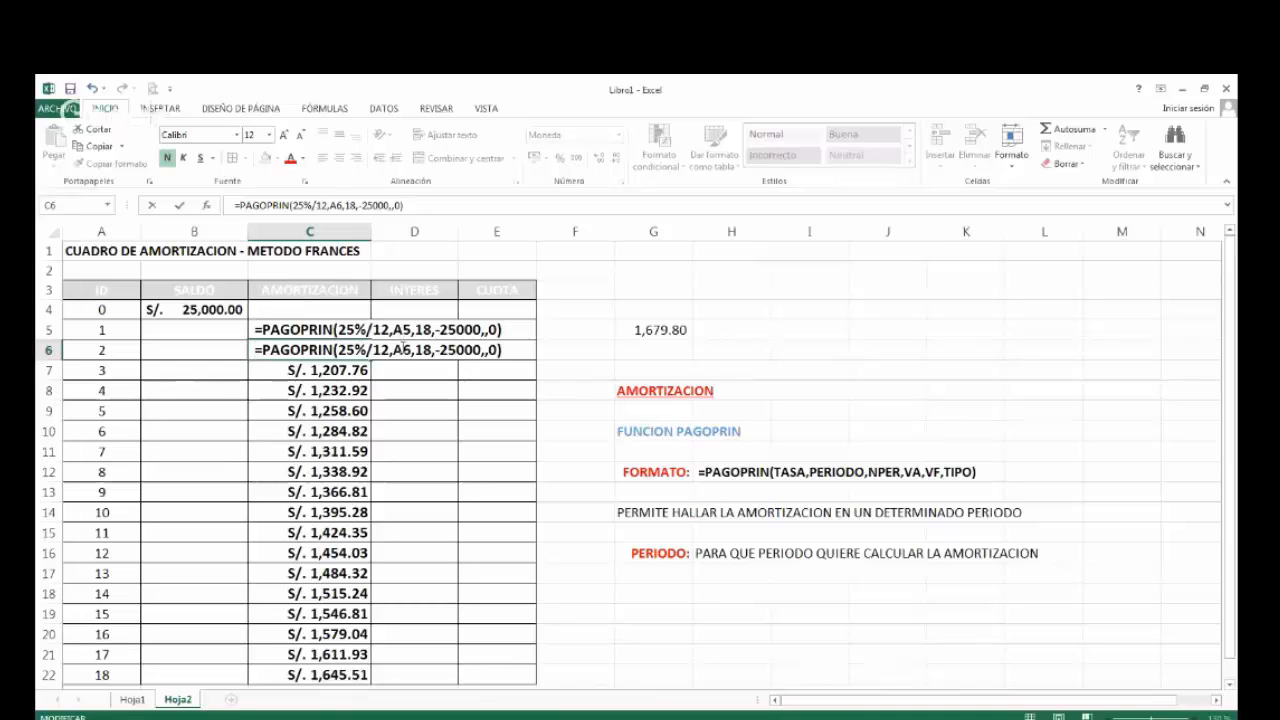
click(320, 372)
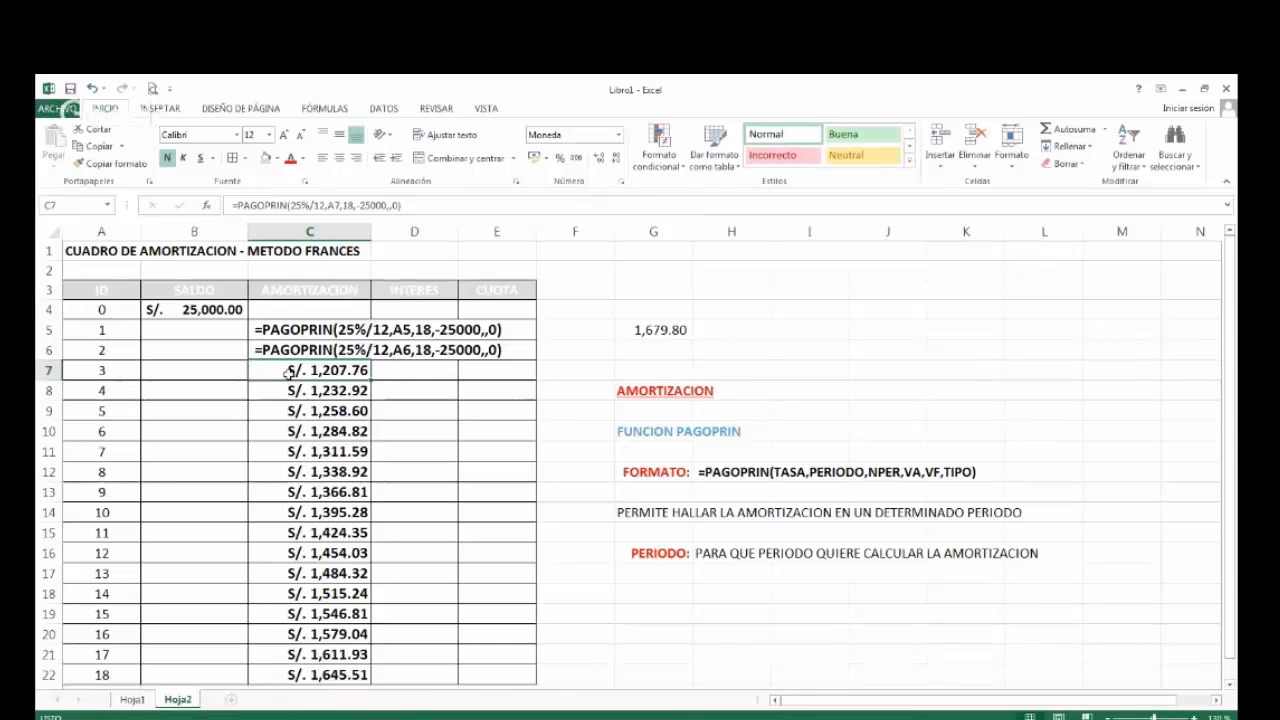
double_click(256, 371)
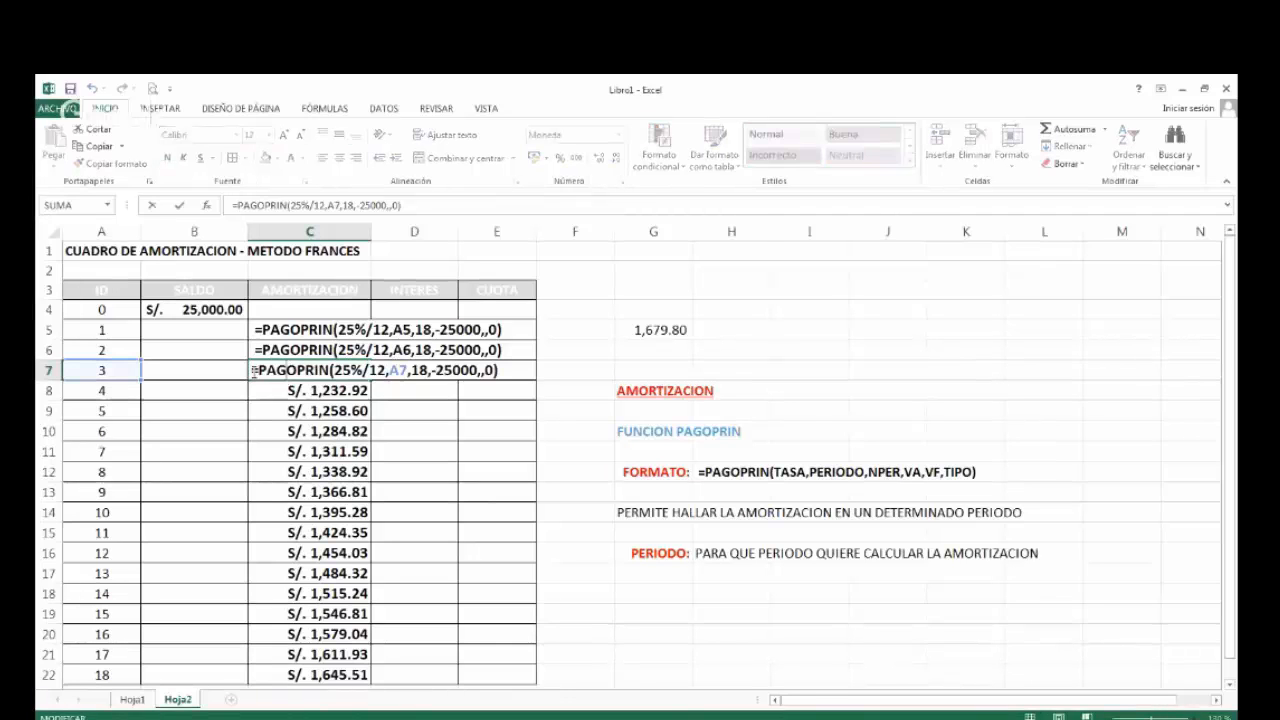
key(Return)
click(316, 412)
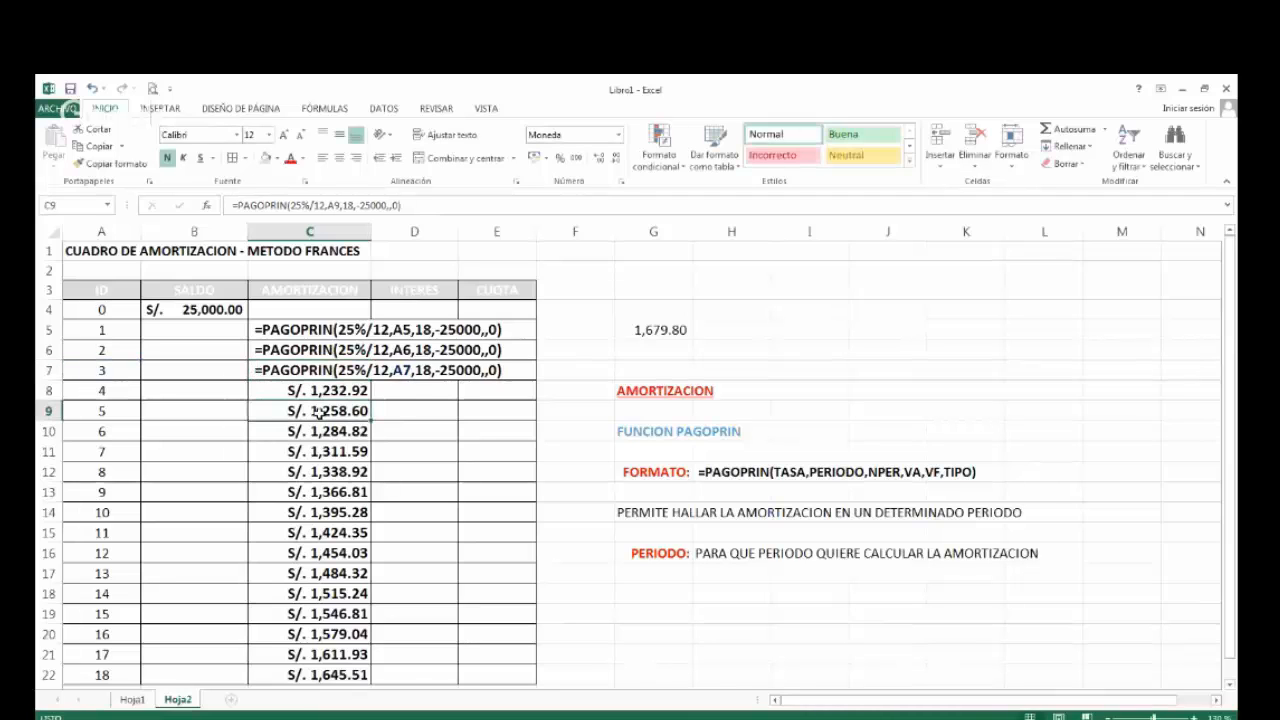
double_click(329, 675)
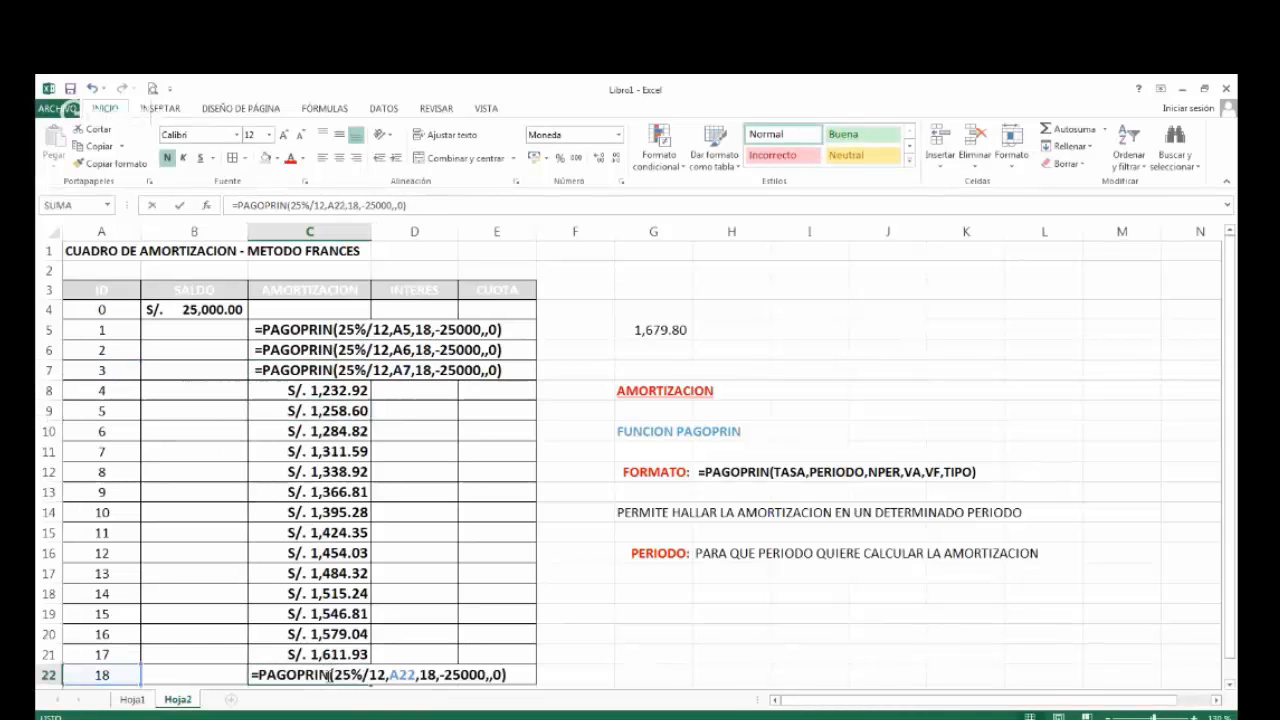
click(441, 641)
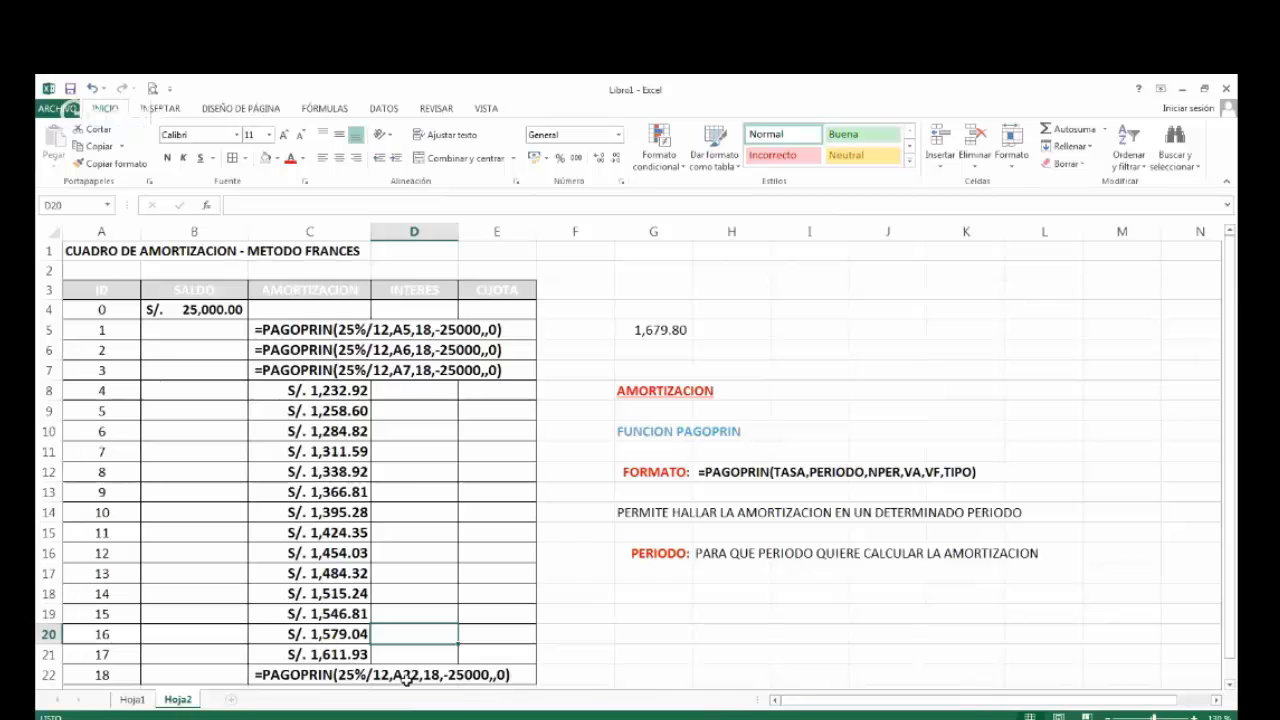
Undo the conversion to text of the formulas in C5, C6, C7 and C22.
key(ctrl+z)
key(ctrl+z)
key(ctrl+z)
key(ctrl+z)
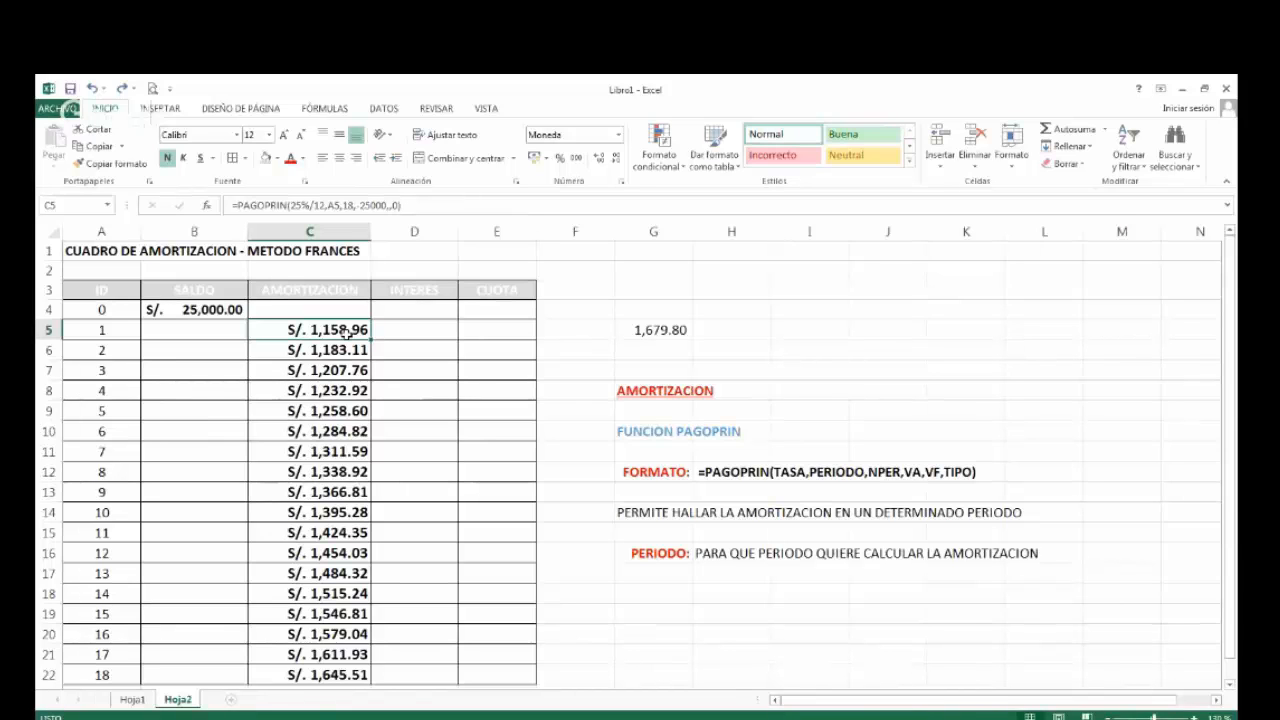
Review the amortization amounts in C5:C22 for periods 1 to 18, checking individual cells down to period 8.
key(shift+Down)
key(shift+Down)
key(shift+Down)
key(shift+Down)
key(shift+Down)
key(shift+Down)
key(shift+Down)
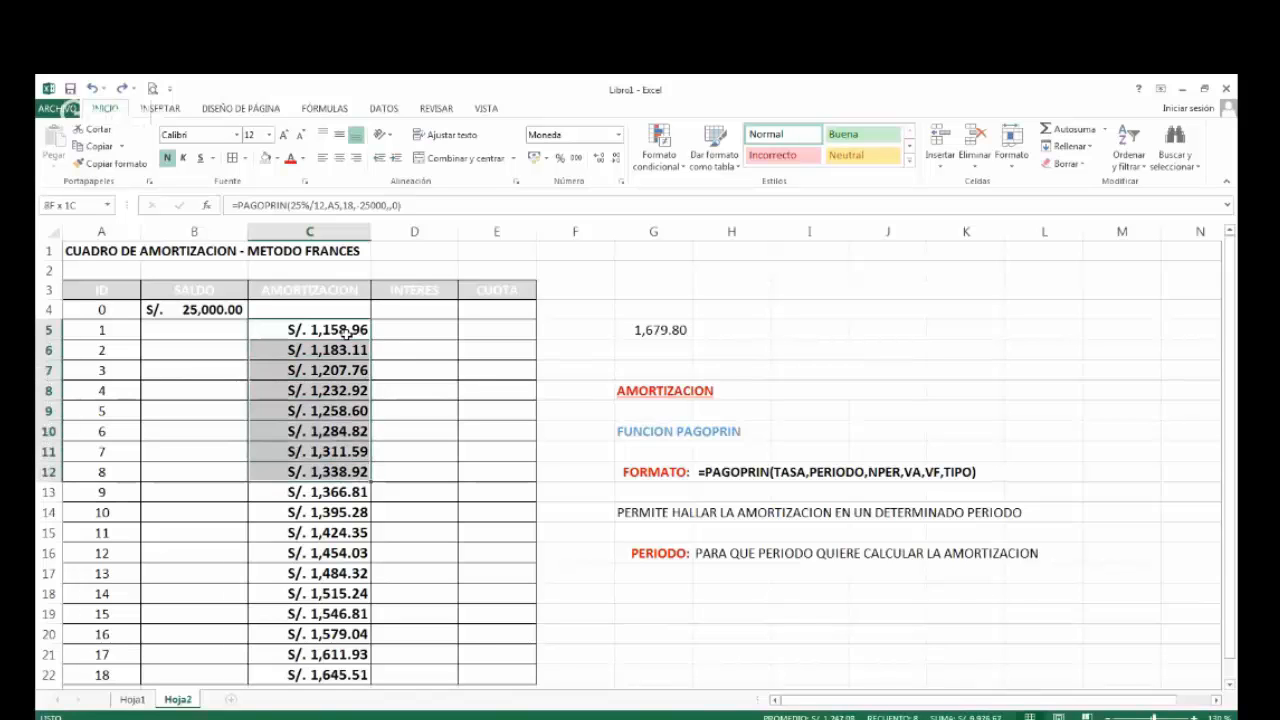
key(shift+Down)
key(shift+Down)
key(shift+Down)
key(shift+Down)
key(shift+Down)
key(shift+Down)
key(shift+Down)
key(shift+Down)
key(shift+Down)
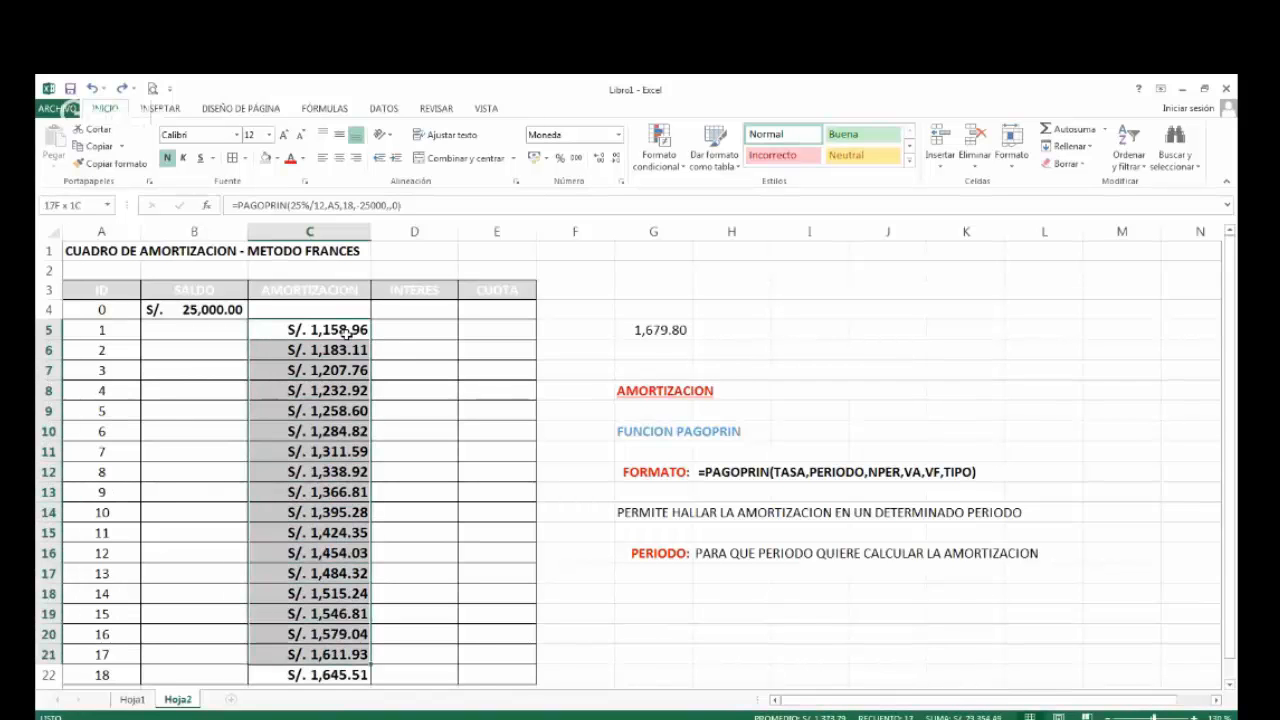
key(shift+Down)
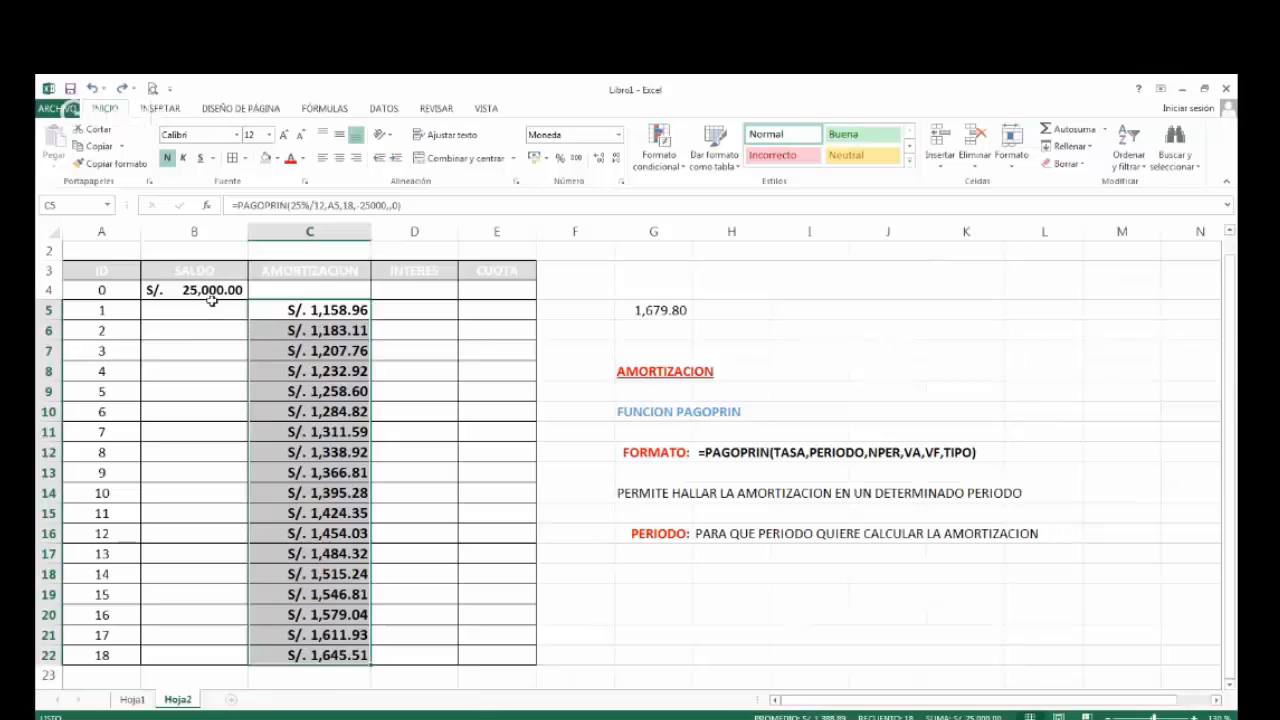
click(312, 310)
click(310, 350)
click(312, 372)
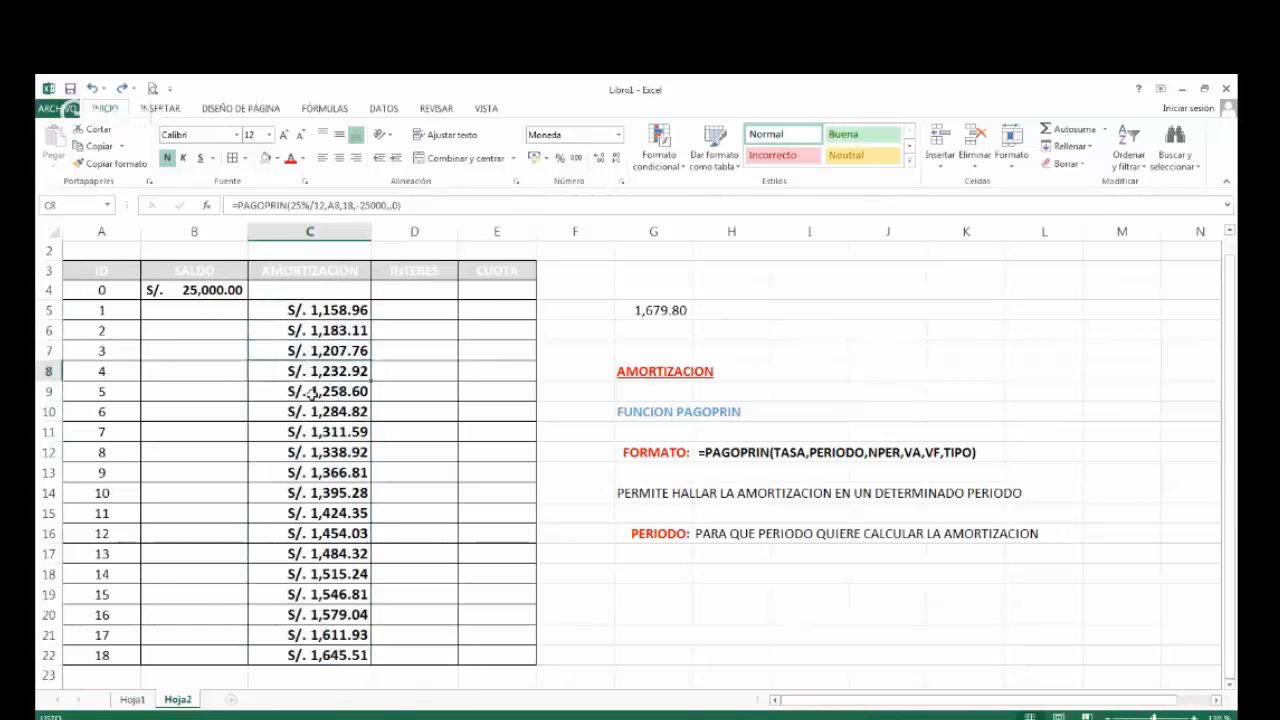
click(312, 392)
click(309, 411)
click(308, 432)
click(308, 451)
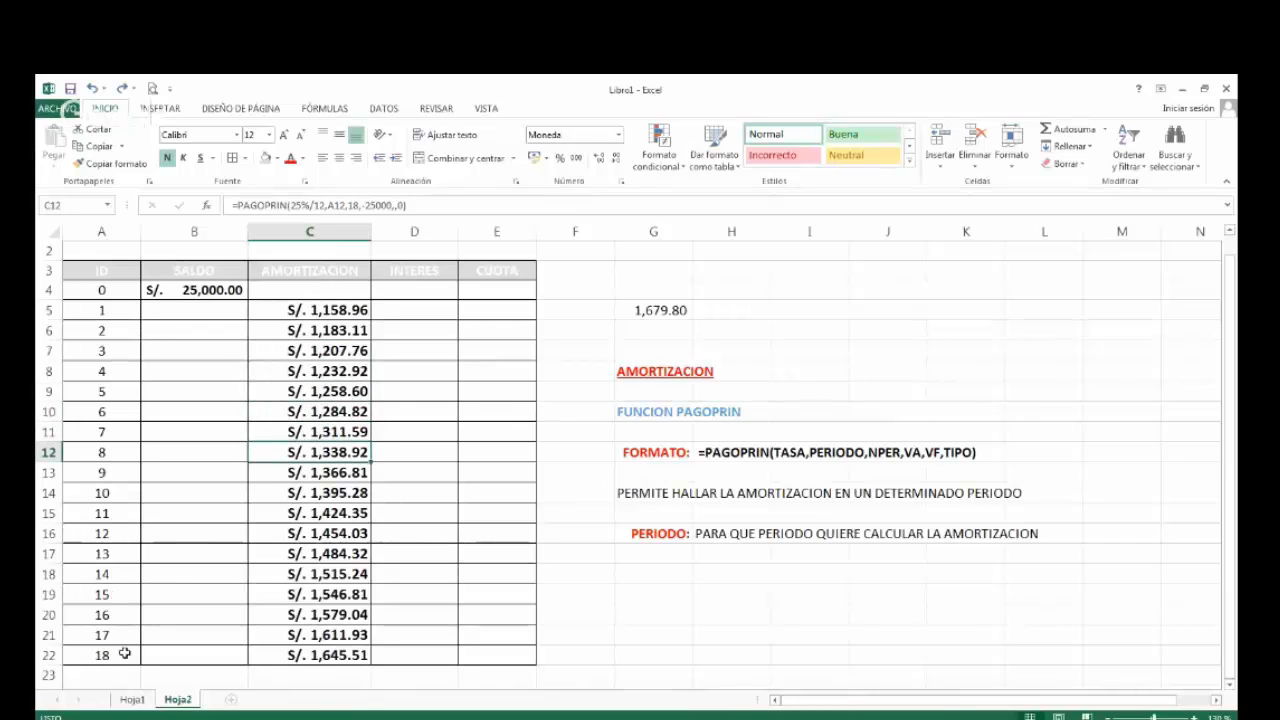
Total the amortization amounts in C23 with =SUMA(C5:C22).
drag(318, 308, 311, 658)
click(311, 682)
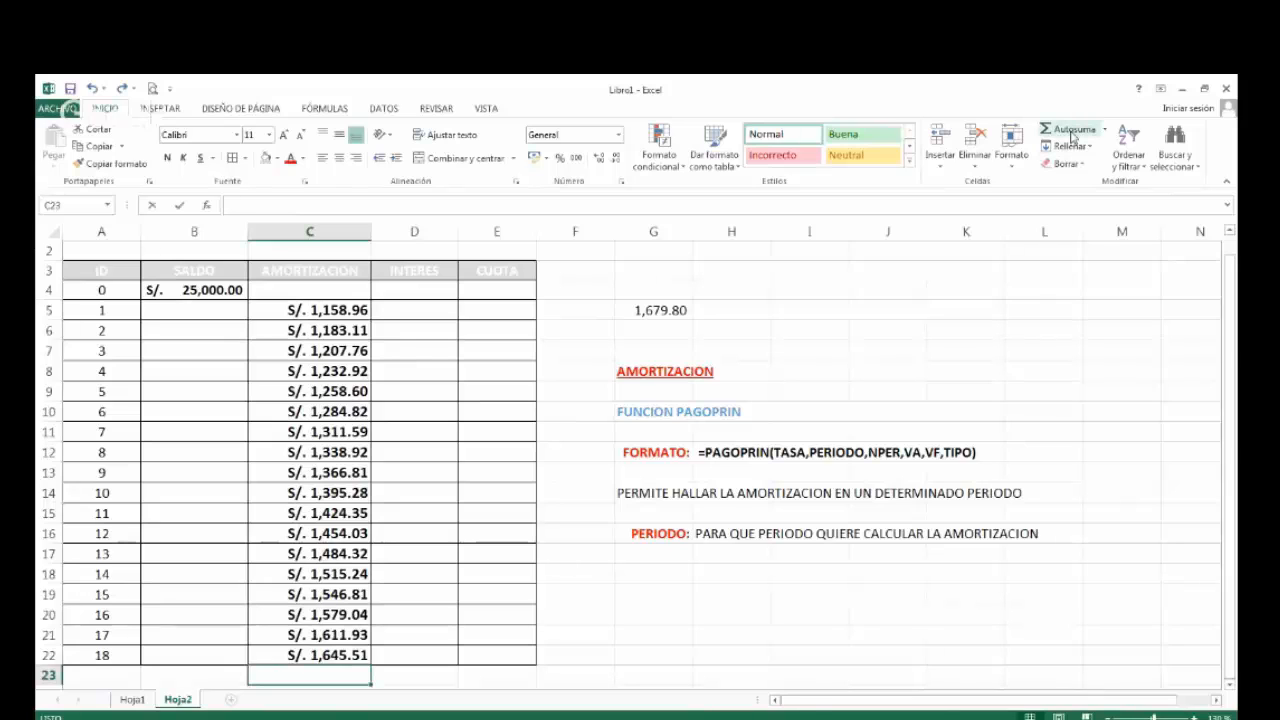
click(1070, 137)
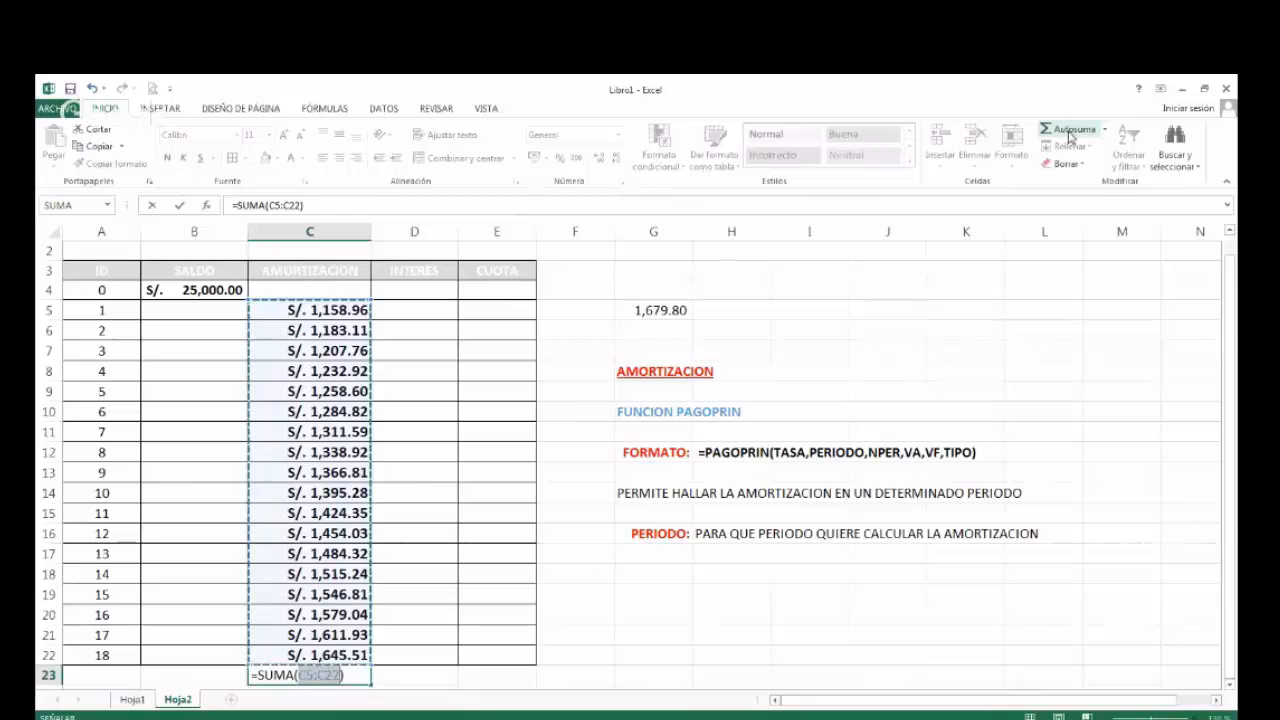
key(Return)
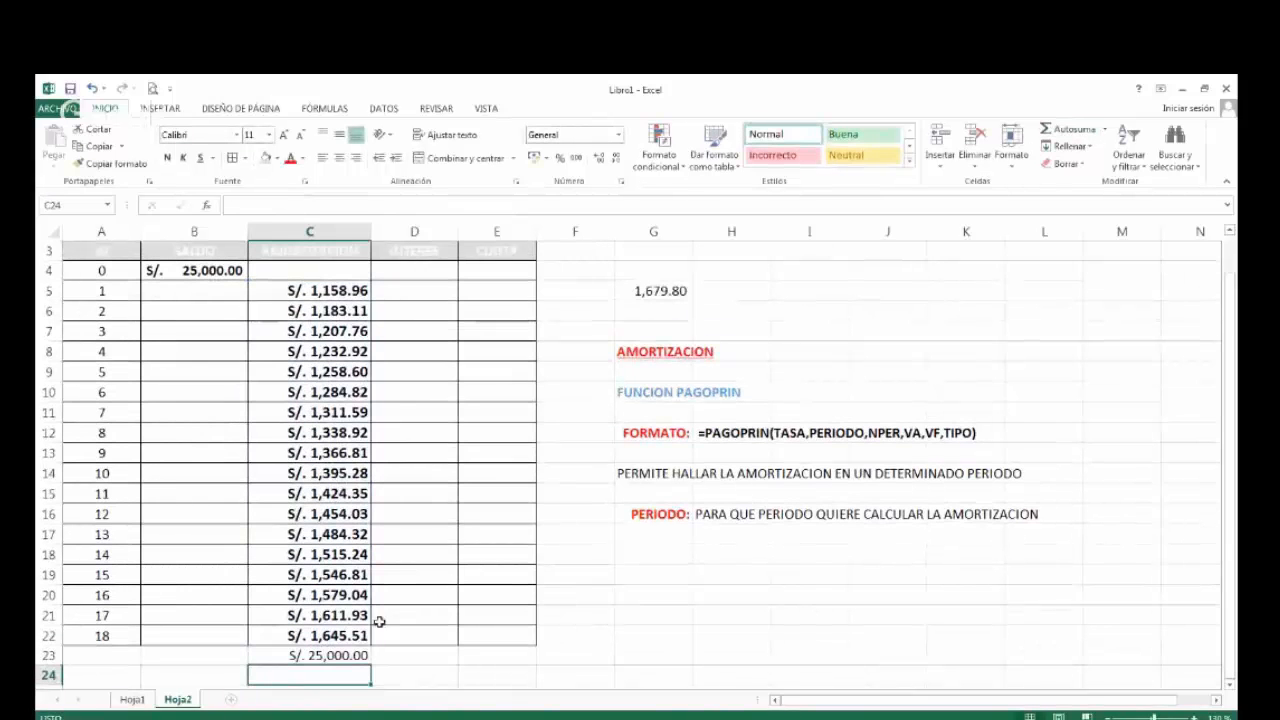
Format the amortization total in C23 with the accounting number format and make it bold.
click(337, 655)
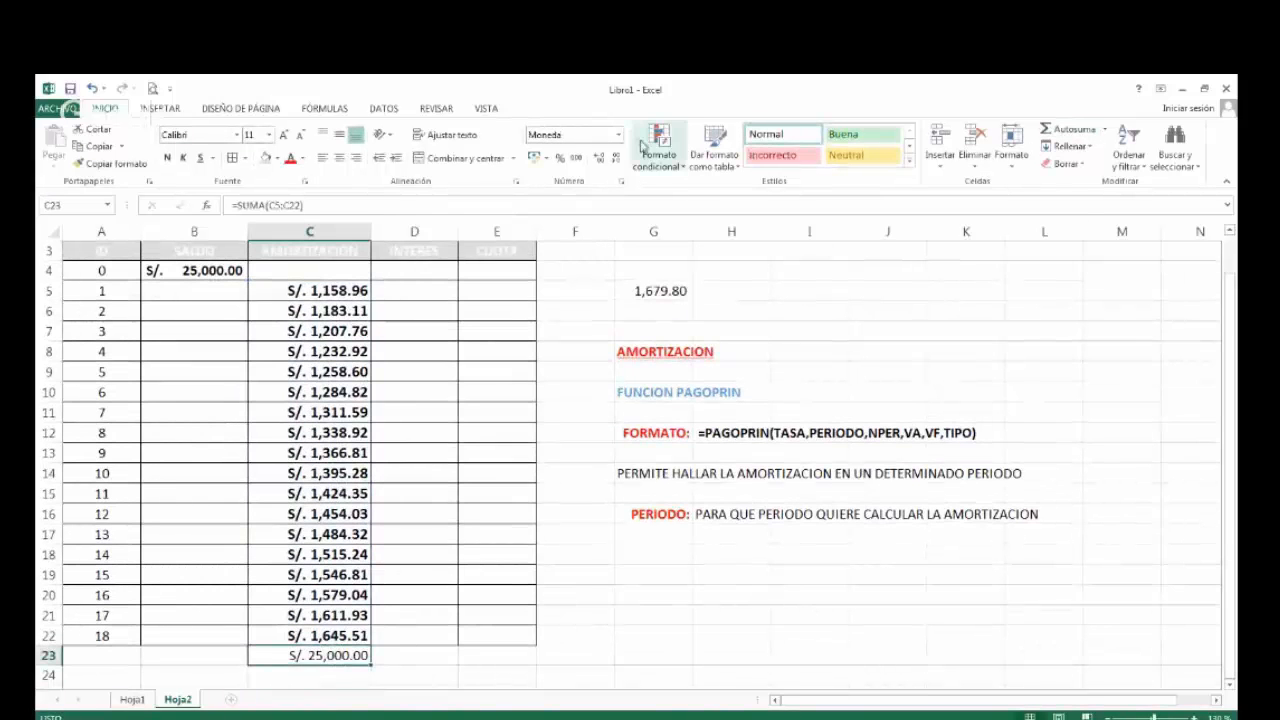
click(535, 157)
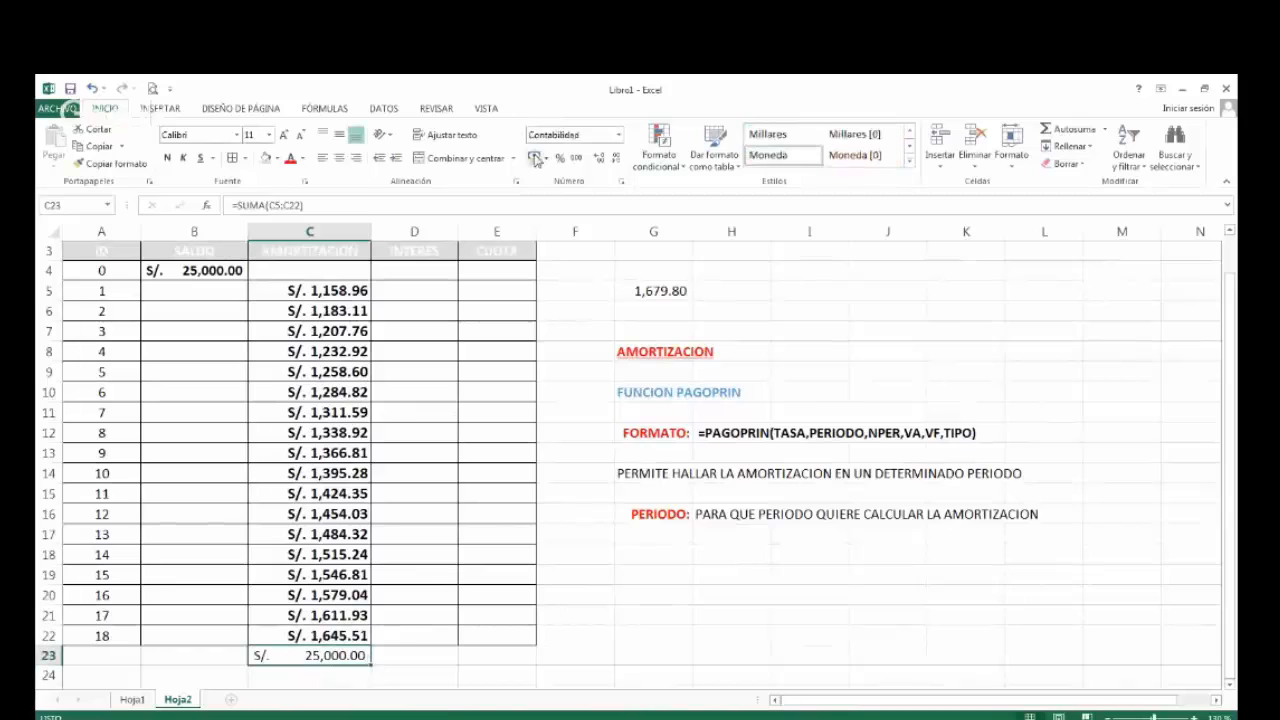
click(167, 159)
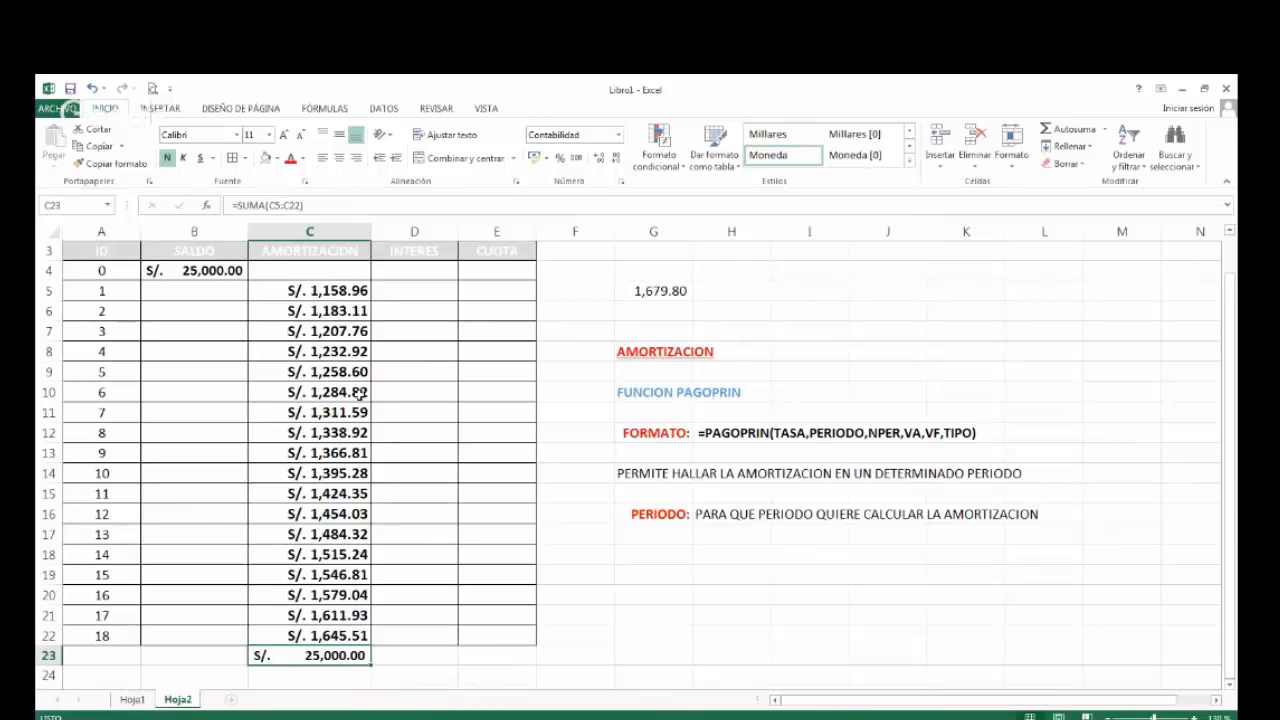
Examine the PAGOPRIN formula in C5, especially its A5 period reference, and compare it with the formulas below.
double_click(328, 287)
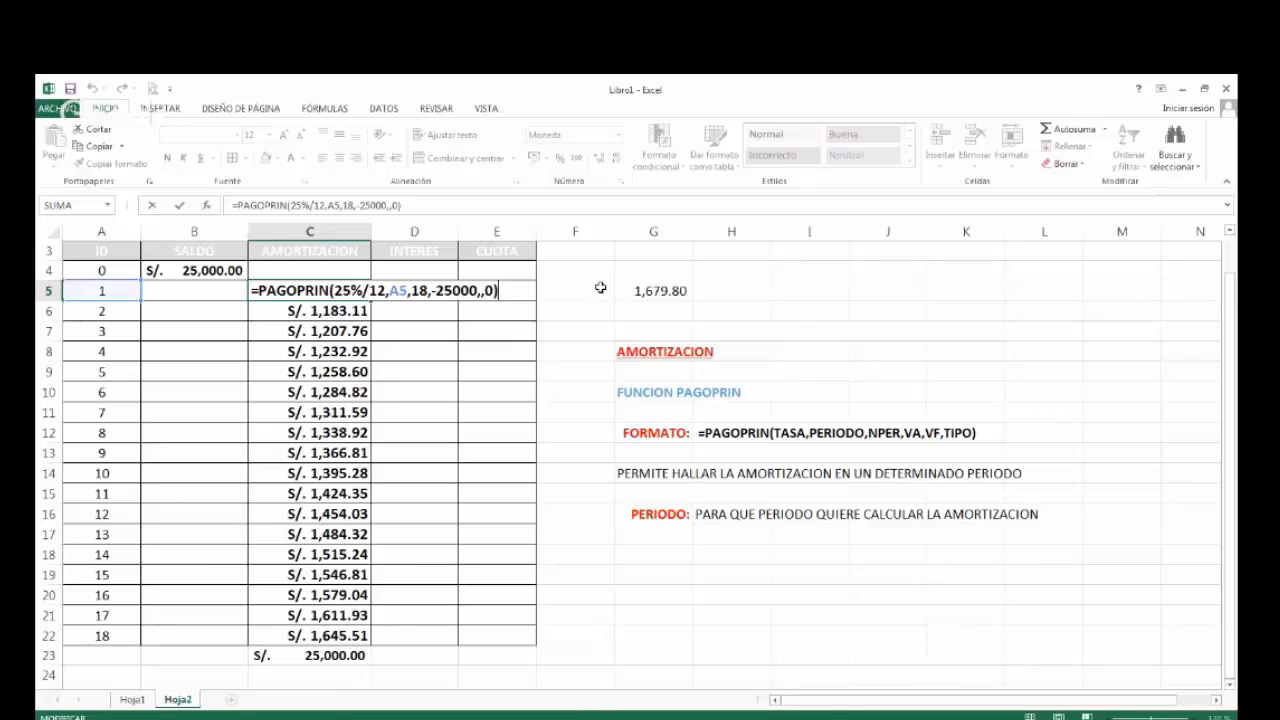
key(ctrl+Return)
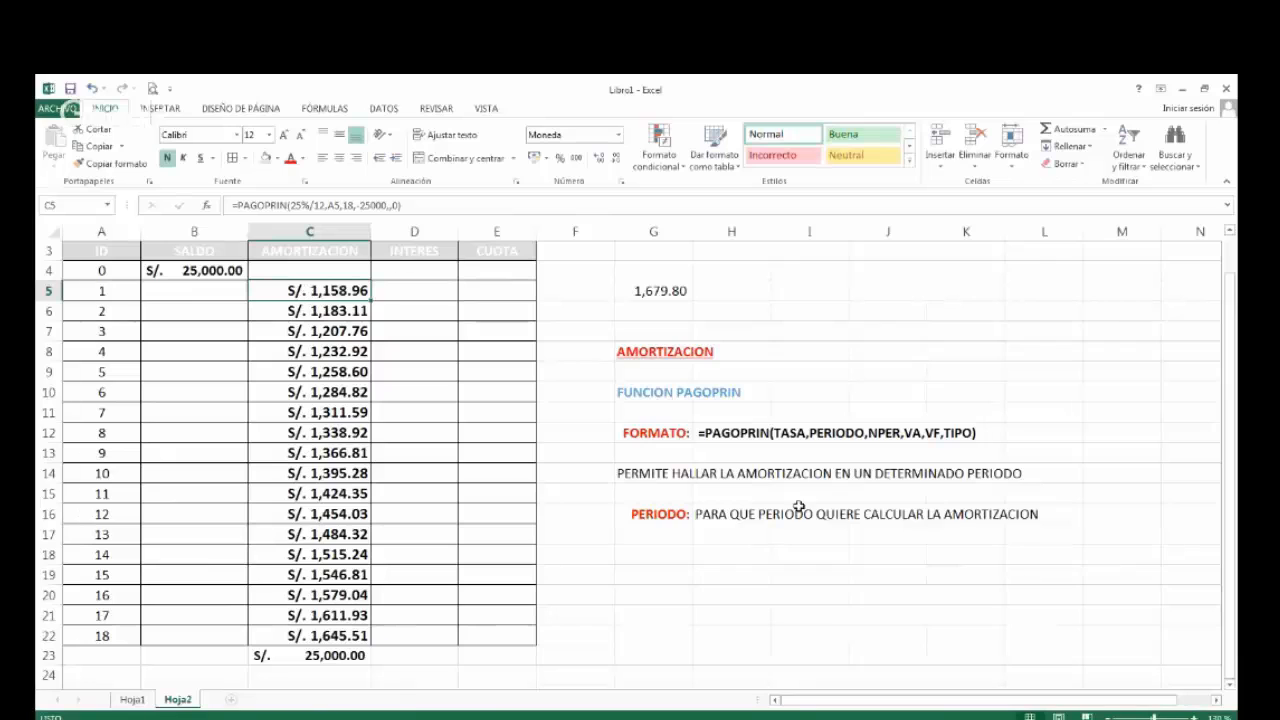
key(Down)
key(Down)
key(Down)
key(Down)
key(Down)
key(Down)
key(Down)
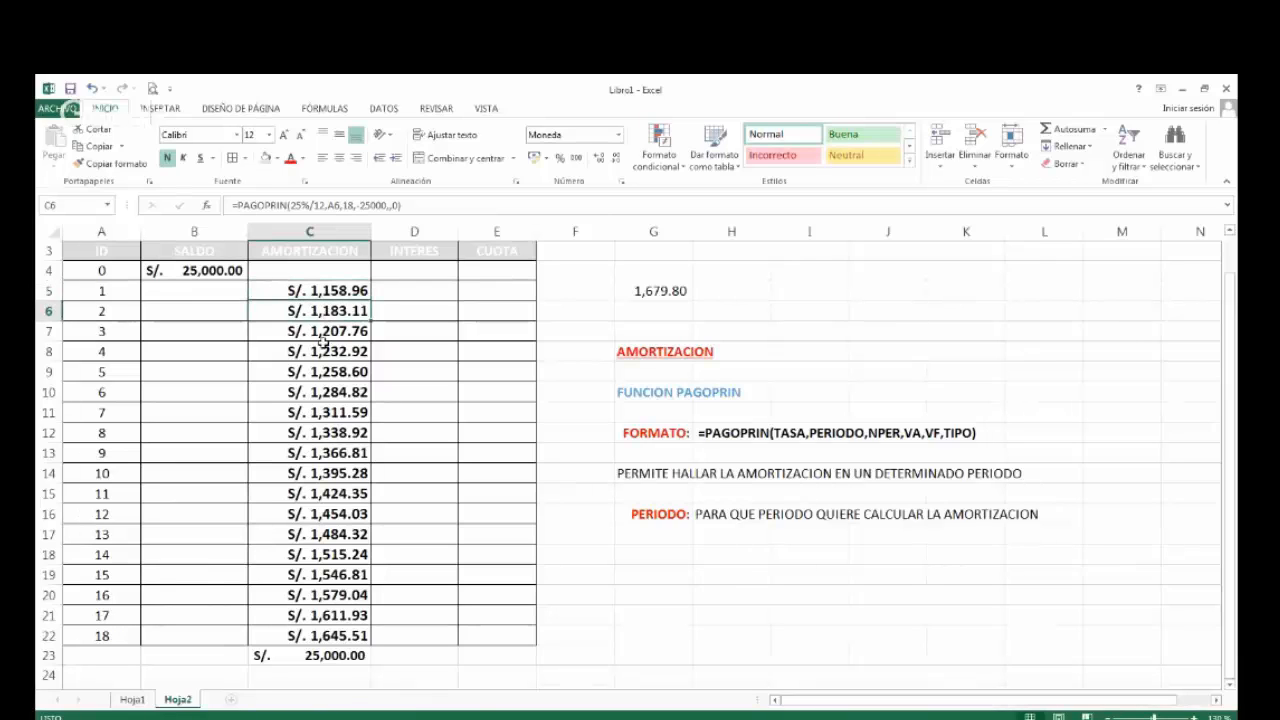
click(312, 472)
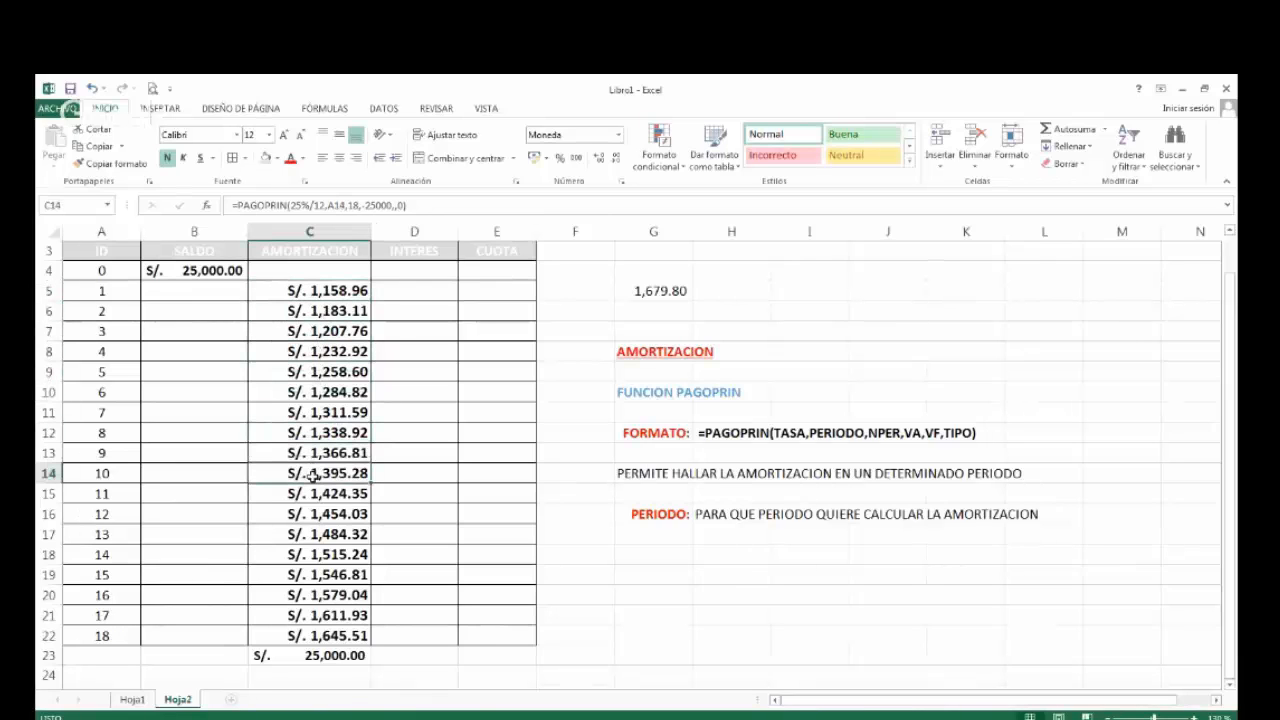
double_click(316, 292)
drag(389, 290, 410, 290)
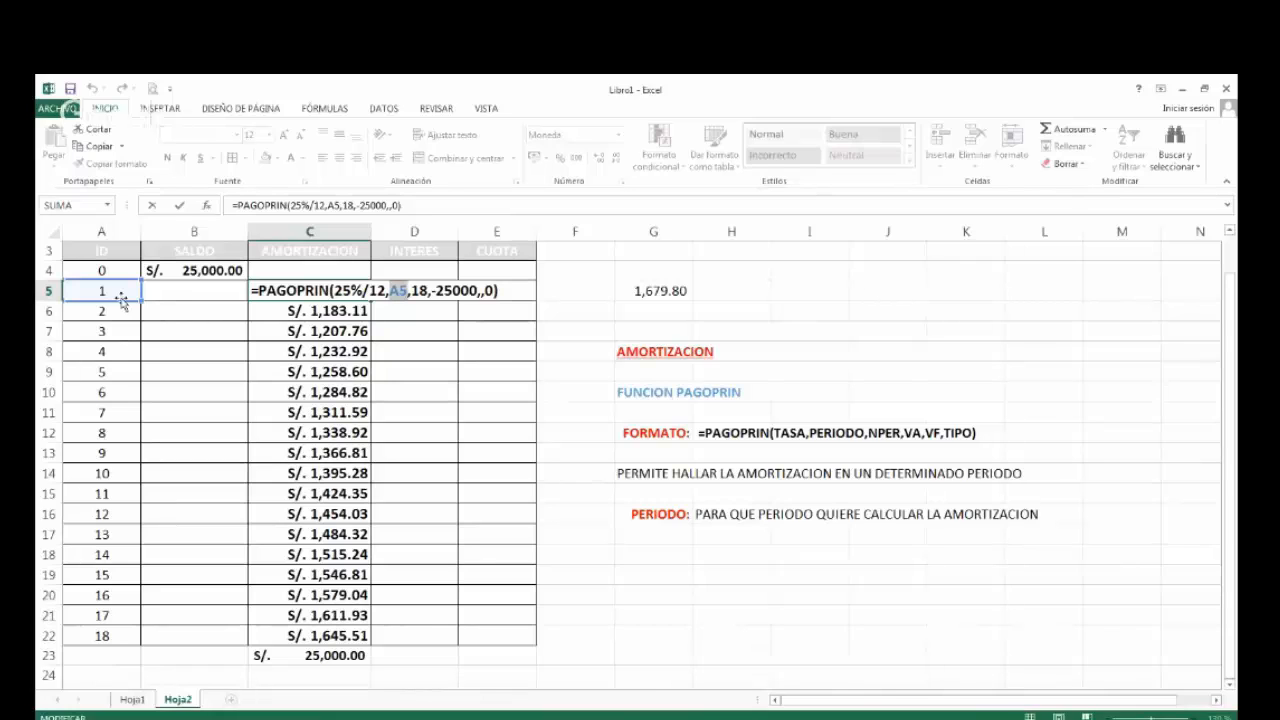
key(Escape)
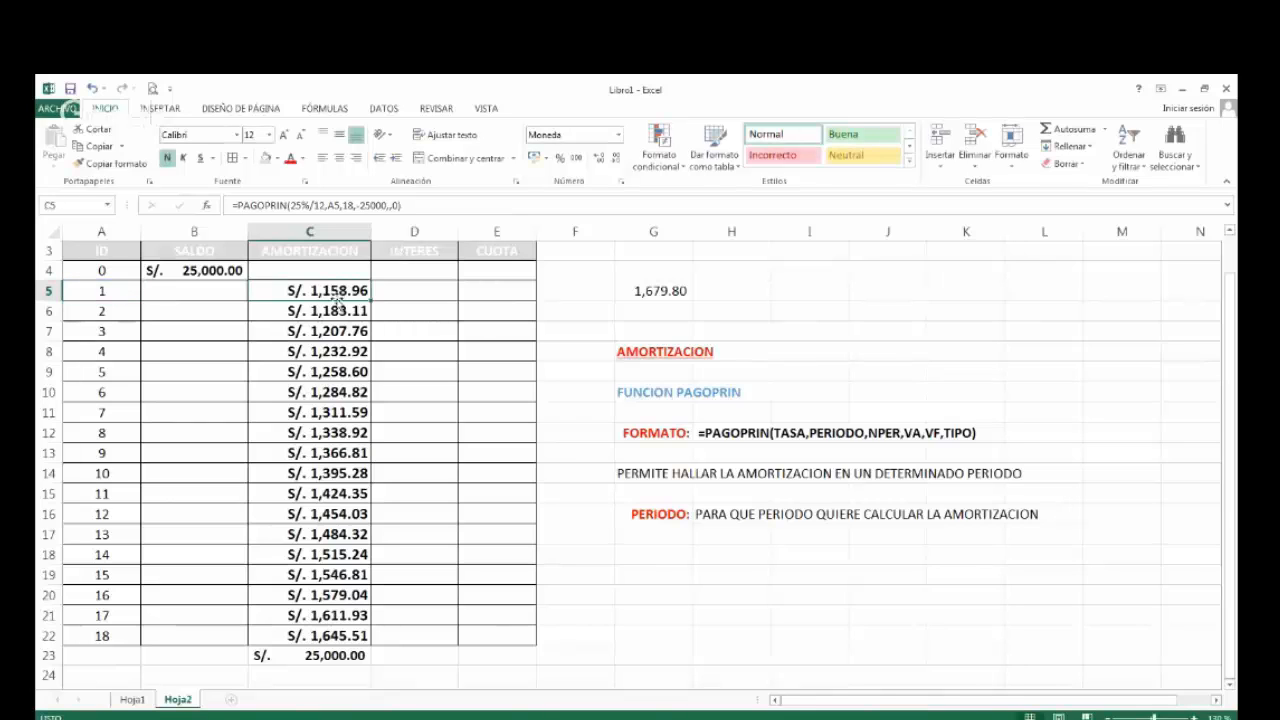
Select the amortization range C5:C22 and check the entries for periods 1, 2, 3 and 10.
drag(334, 296, 320, 635)
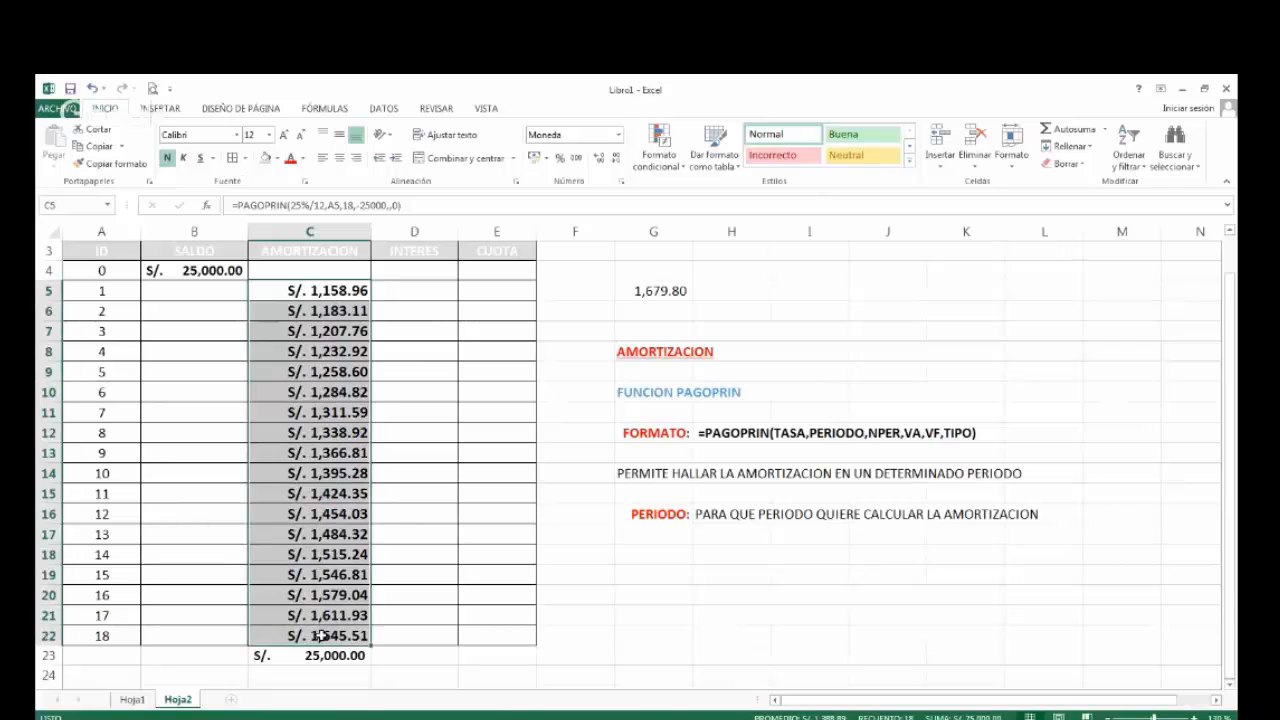
click(322, 290)
click(318, 311)
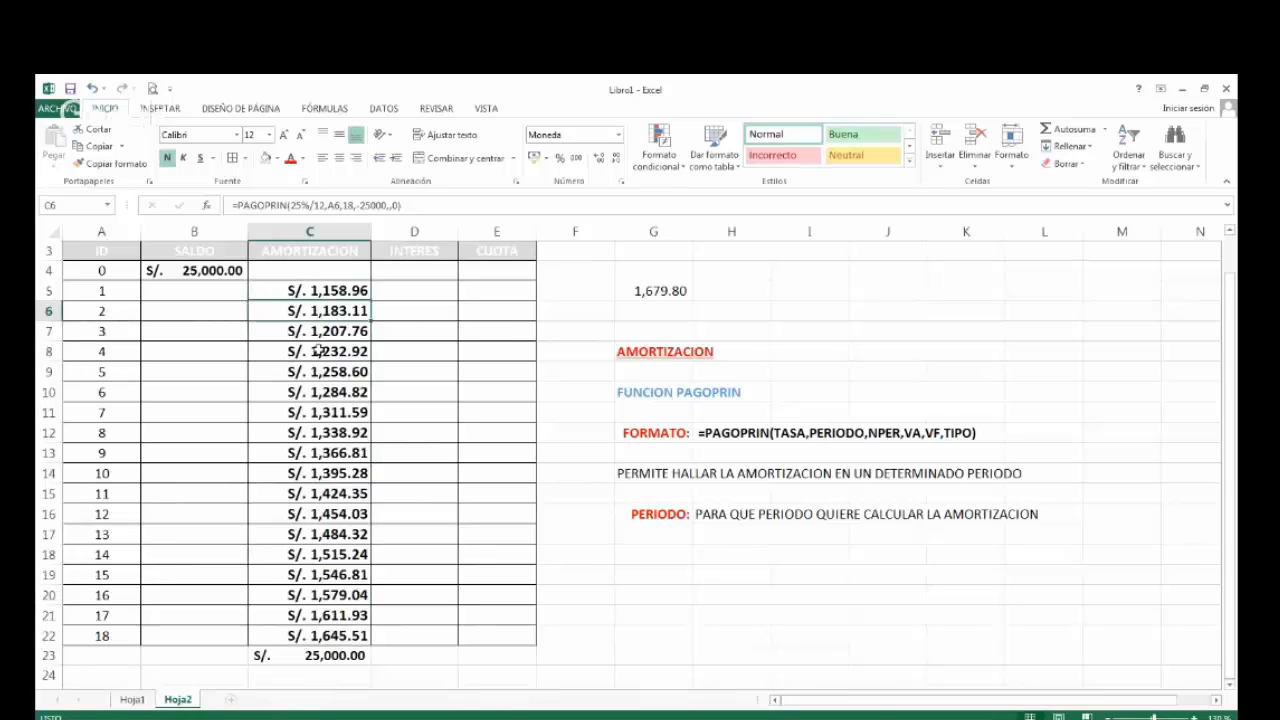
click(320, 334)
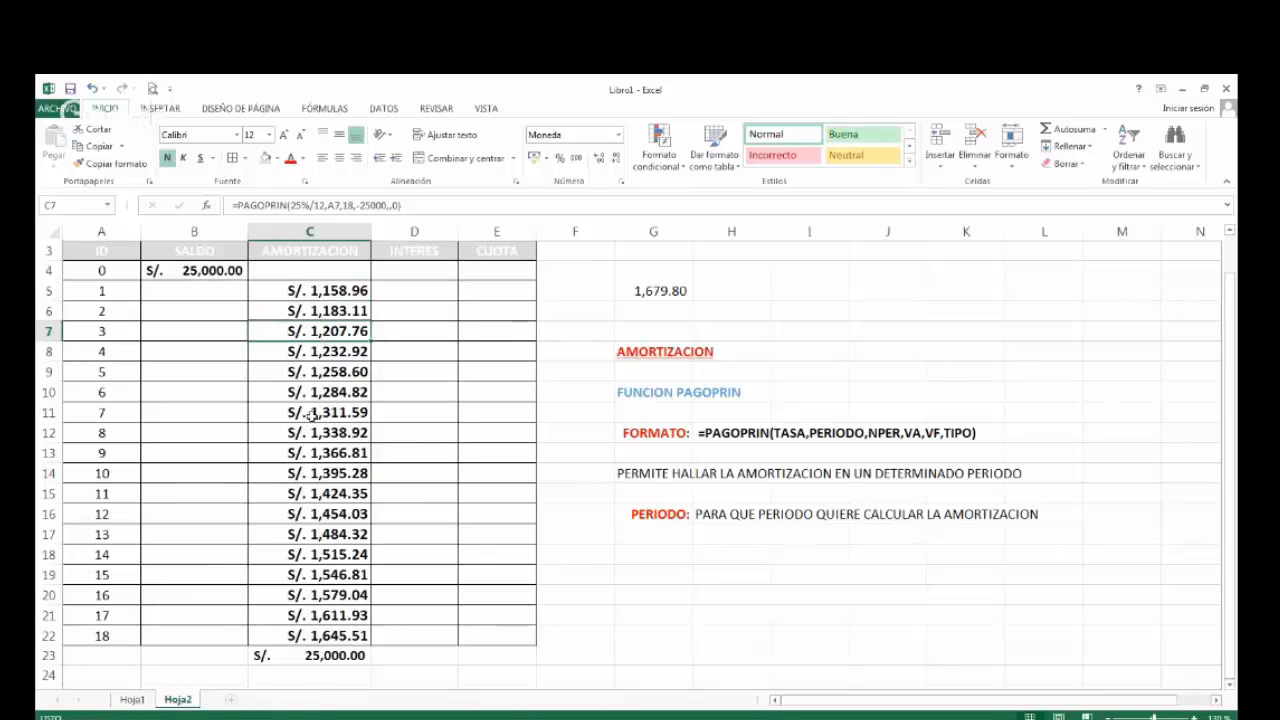
click(313, 476)
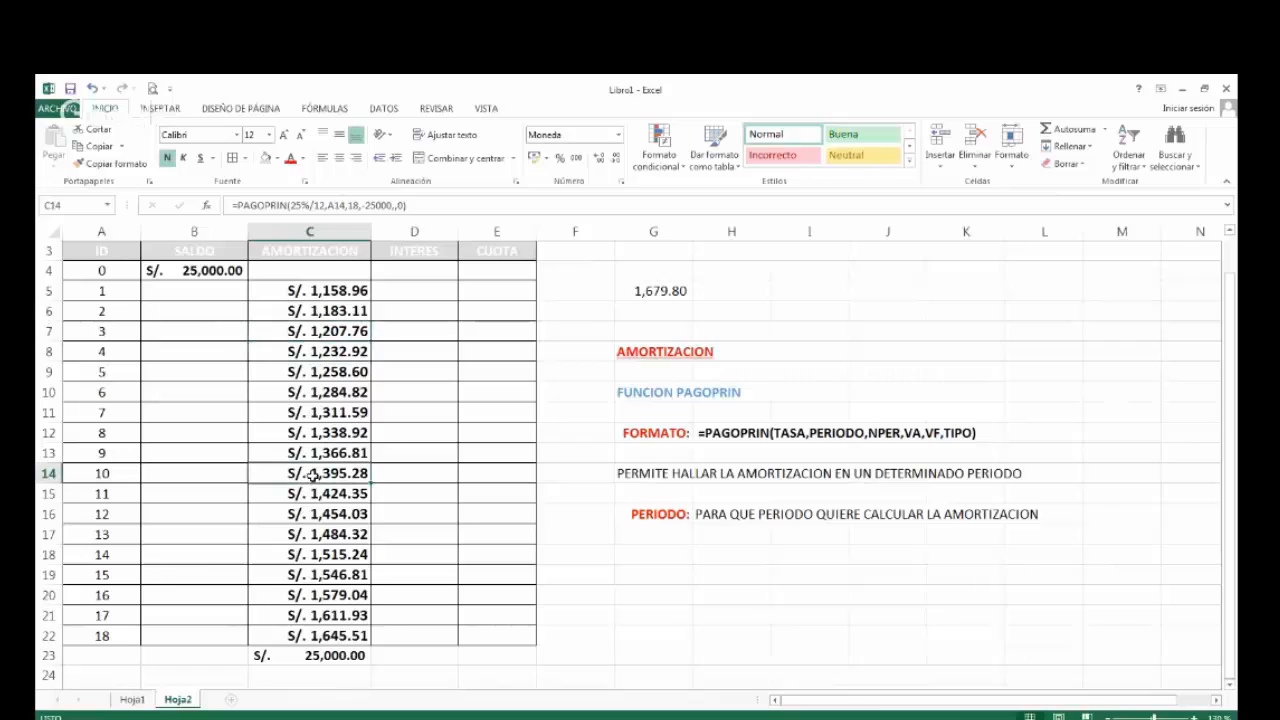
Check the PAGOPRIN formulas for period 18 in C22 and period 1 in C5.
click(314, 637)
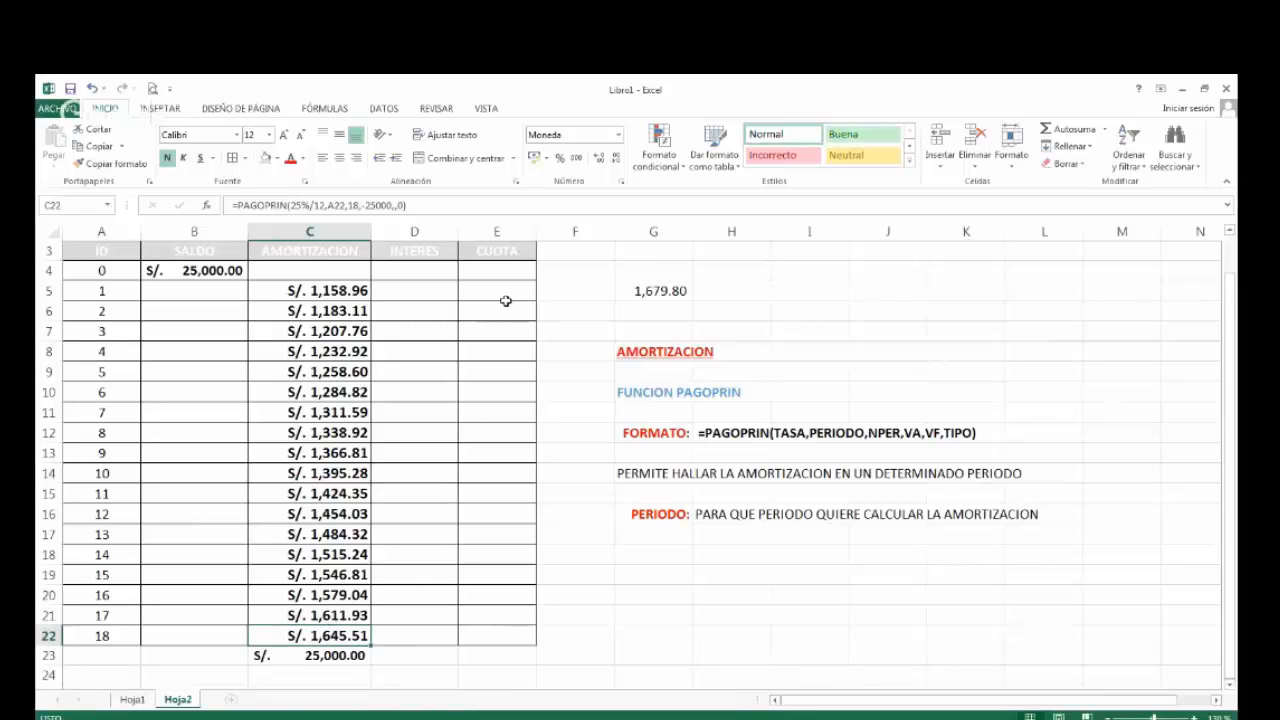
click(342, 291)
click(395, 294)
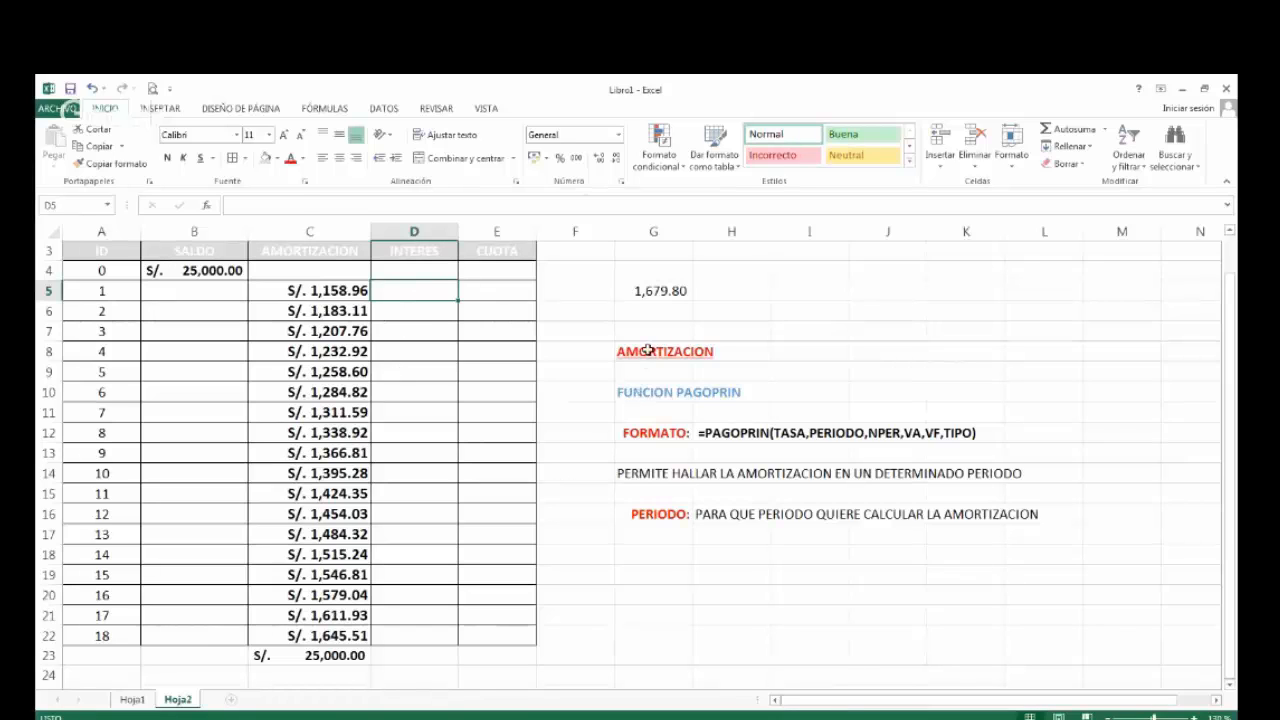
Copy the AMORTIZACION and FUNCION PAGOPRIN headings to G19 and G21, and change the G19 heading to INTERES.
drag(648, 352, 650, 385)
double_click(648, 577)
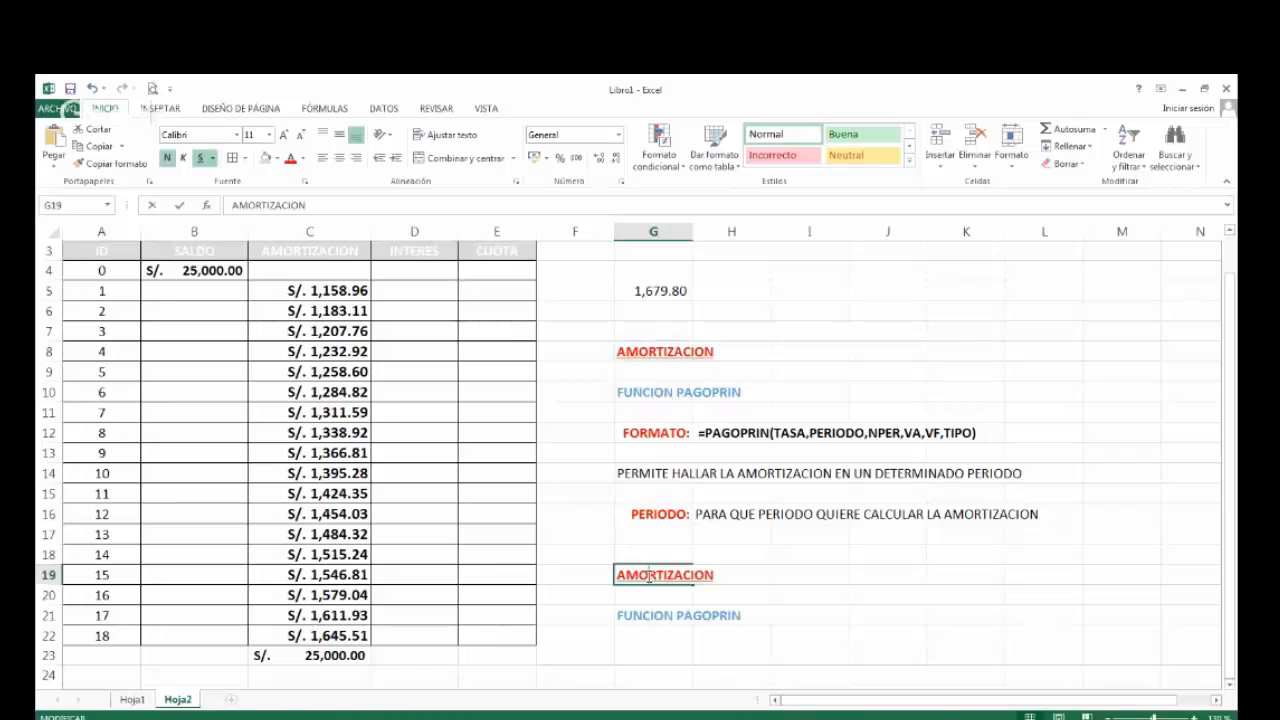
key(Delete)
key(Delete)
key(Delete)
key(Delete)
key(Delete)
key(Delete)
key(Delete)
key(Delete)
key(Delete)
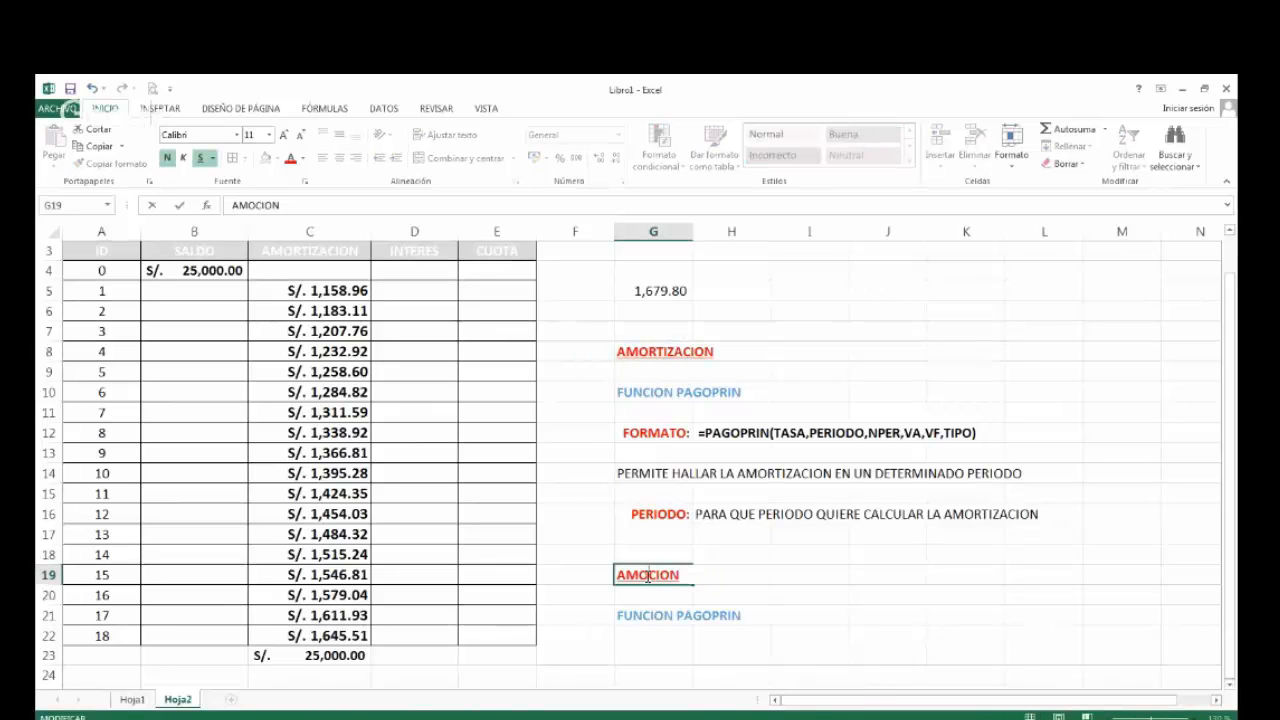
key(BackSpace)
key(BackSpace)
key(BackSpace)
text(INTERES)
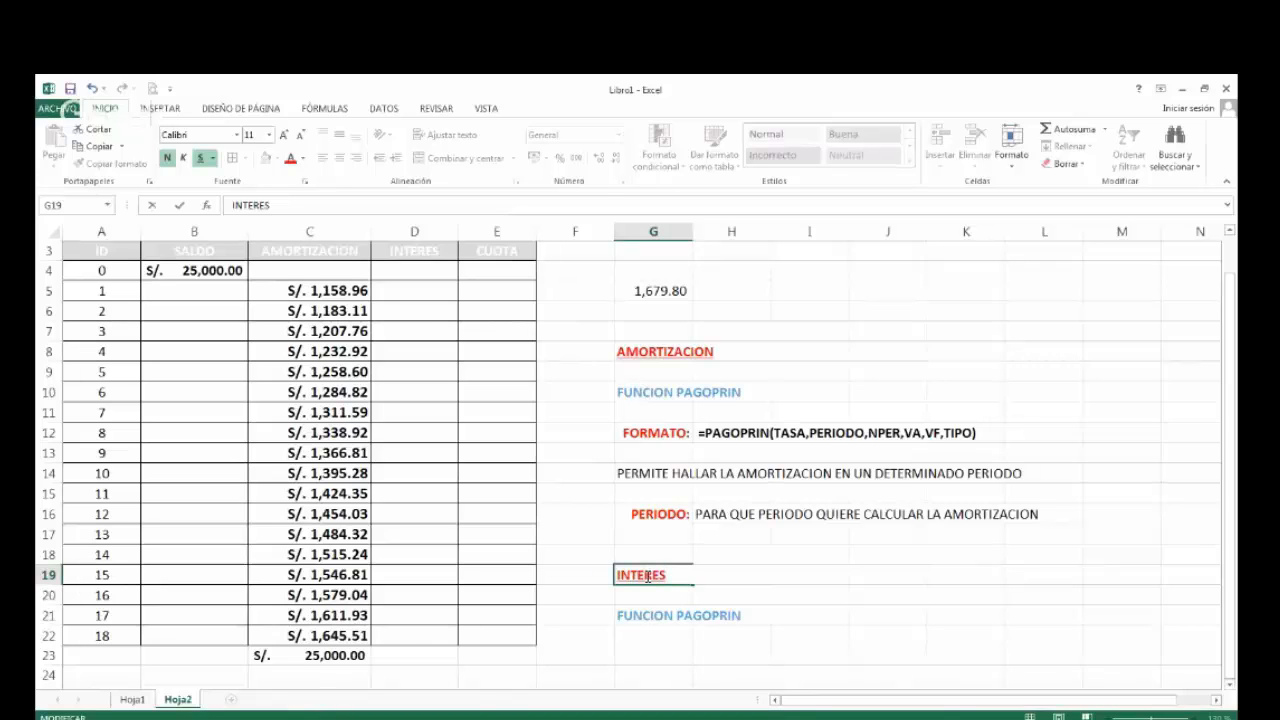
key(Return)
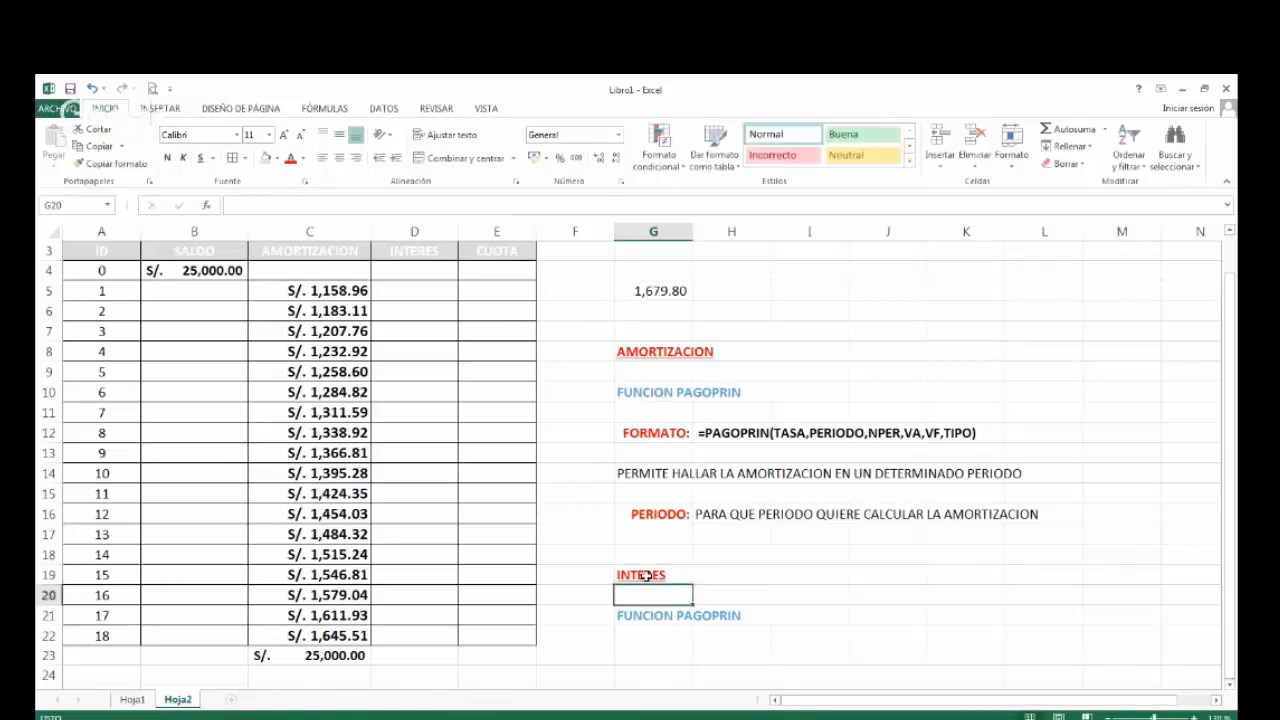
Change the copied function heading in G21 to FUNCION PAGOINT.
key(Return)
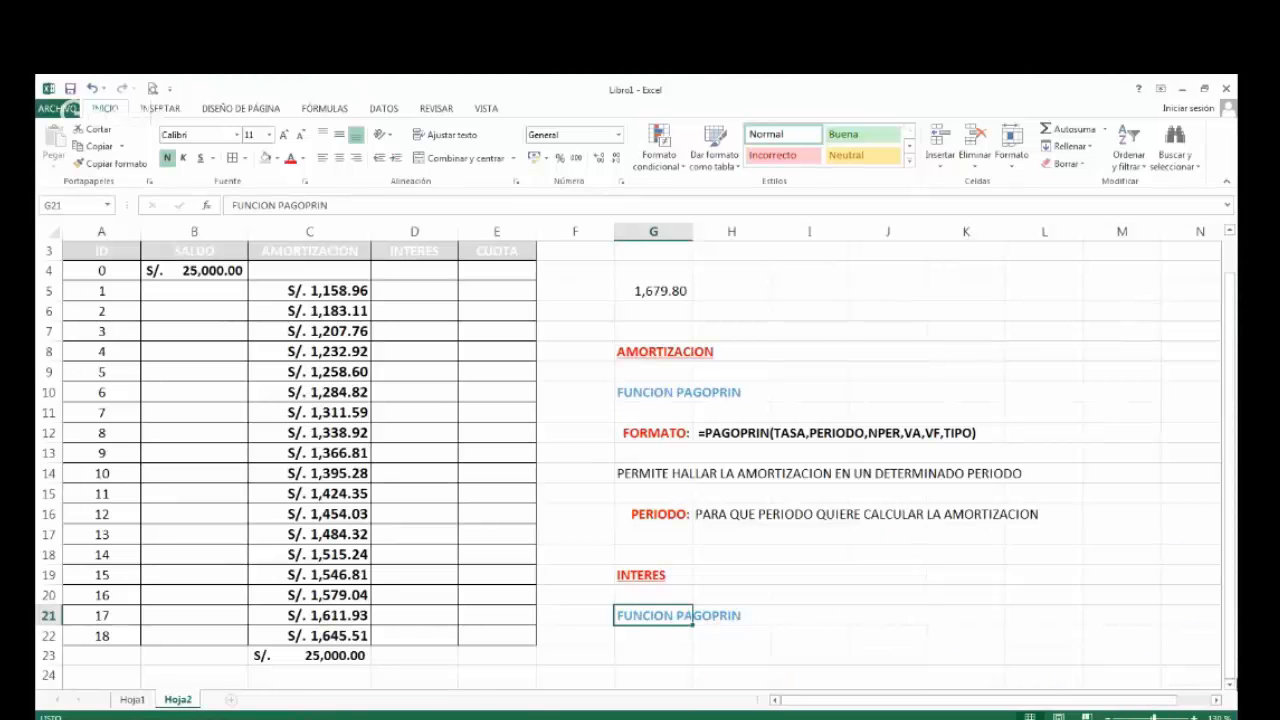
click(1231, 688)
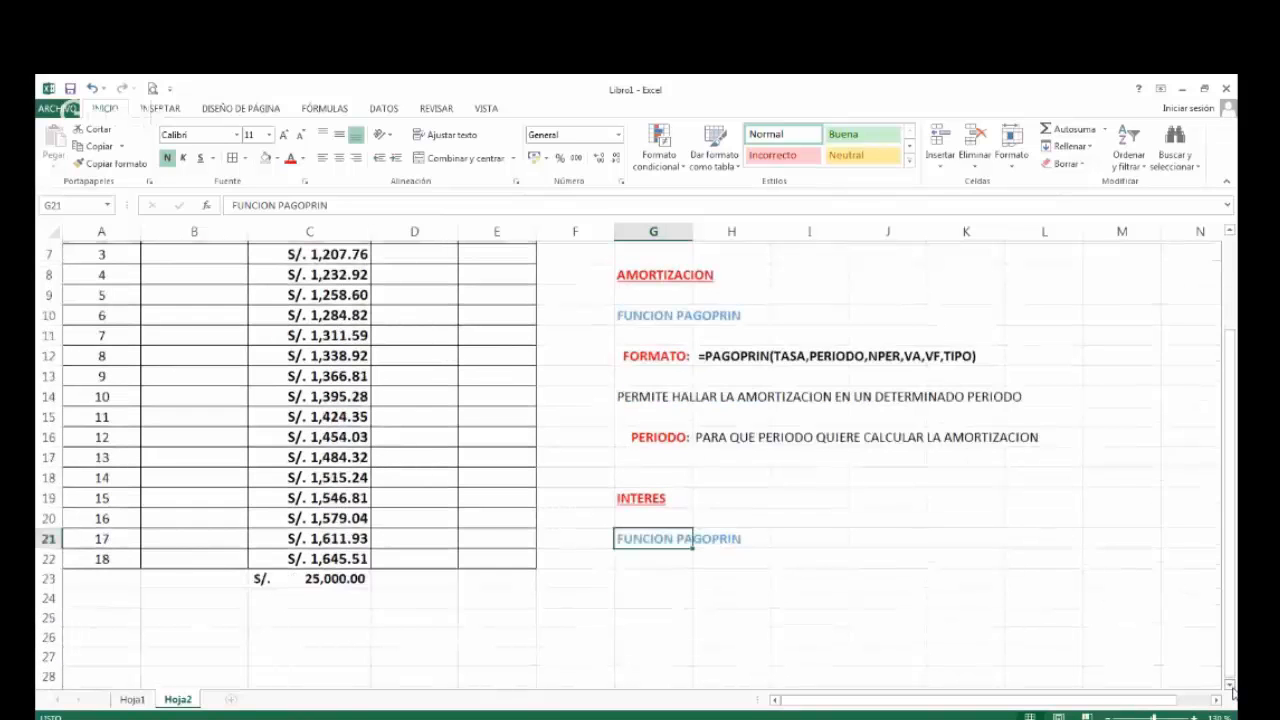
scroll(1231, 688, down, 1)
double_click(697, 477)
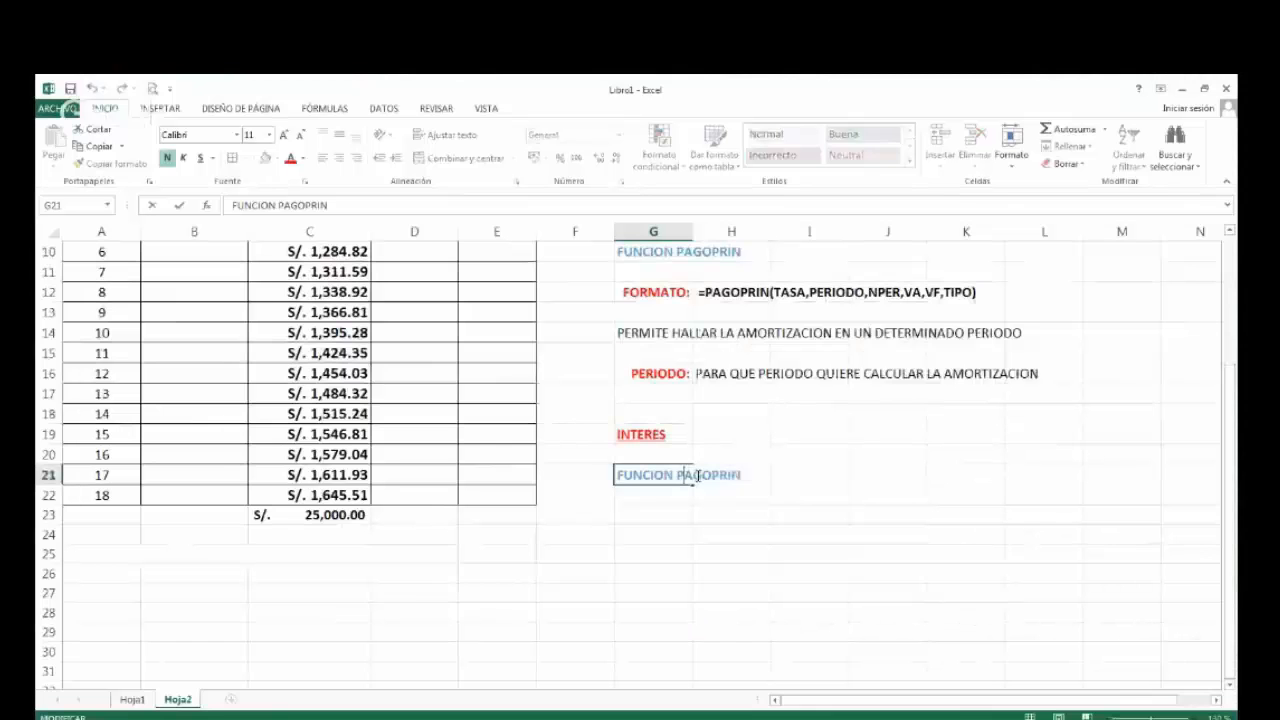
drag(712, 477, 760, 480)
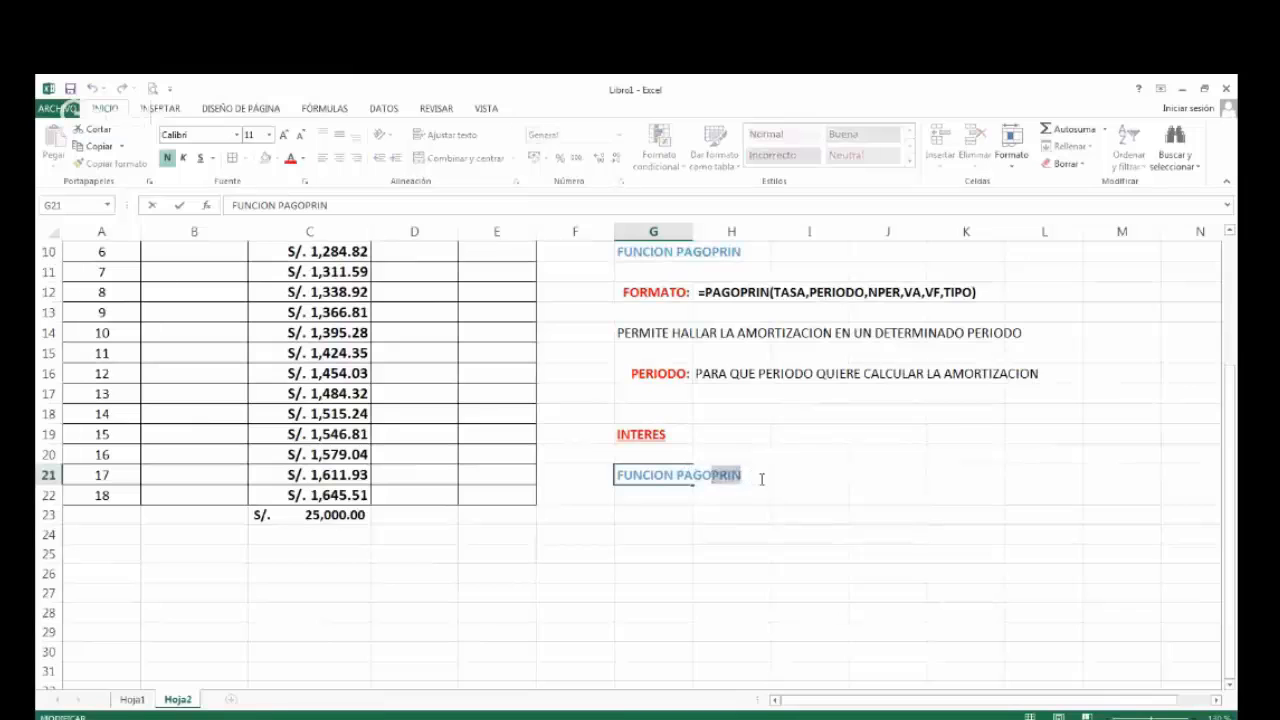
key(BackSpace)
text(INT)
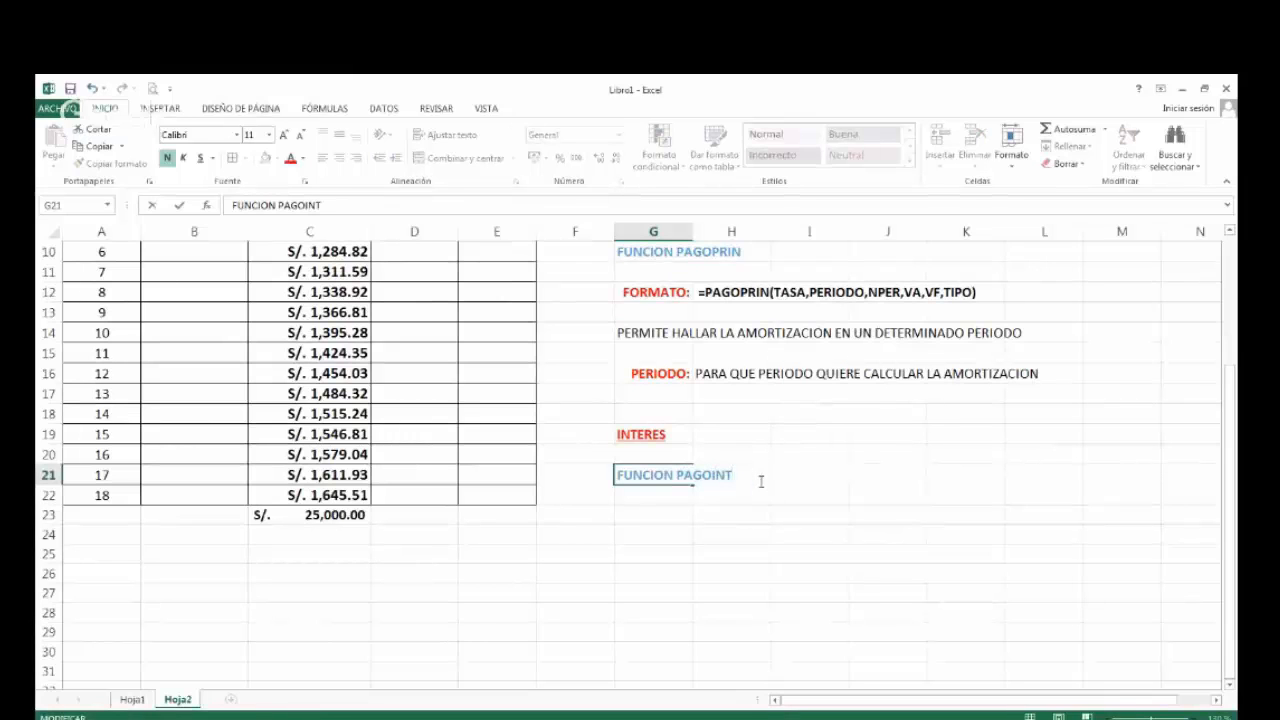
key(Return)
Select the amortization column C5:C22 to review the calculated entries for all periods.
scroll(760, 481, up, 3)
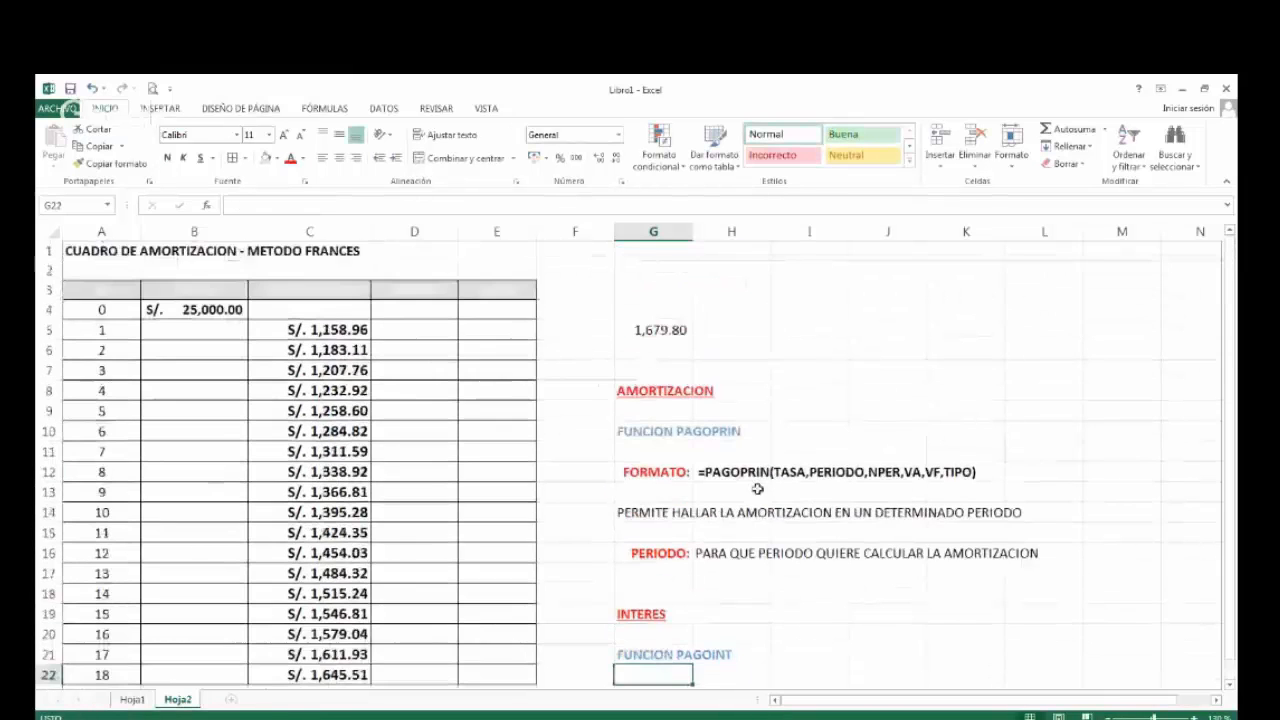
scroll(674, 451, down, 1)
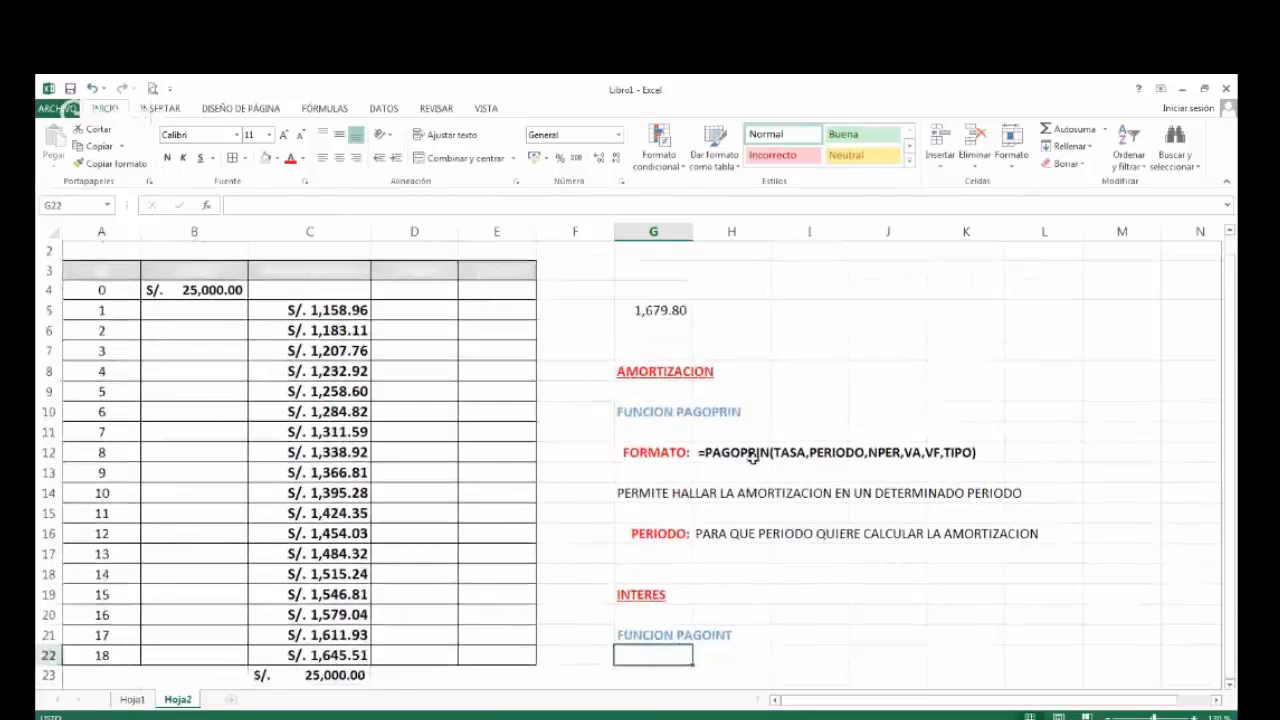
drag(343, 311, 337, 651)
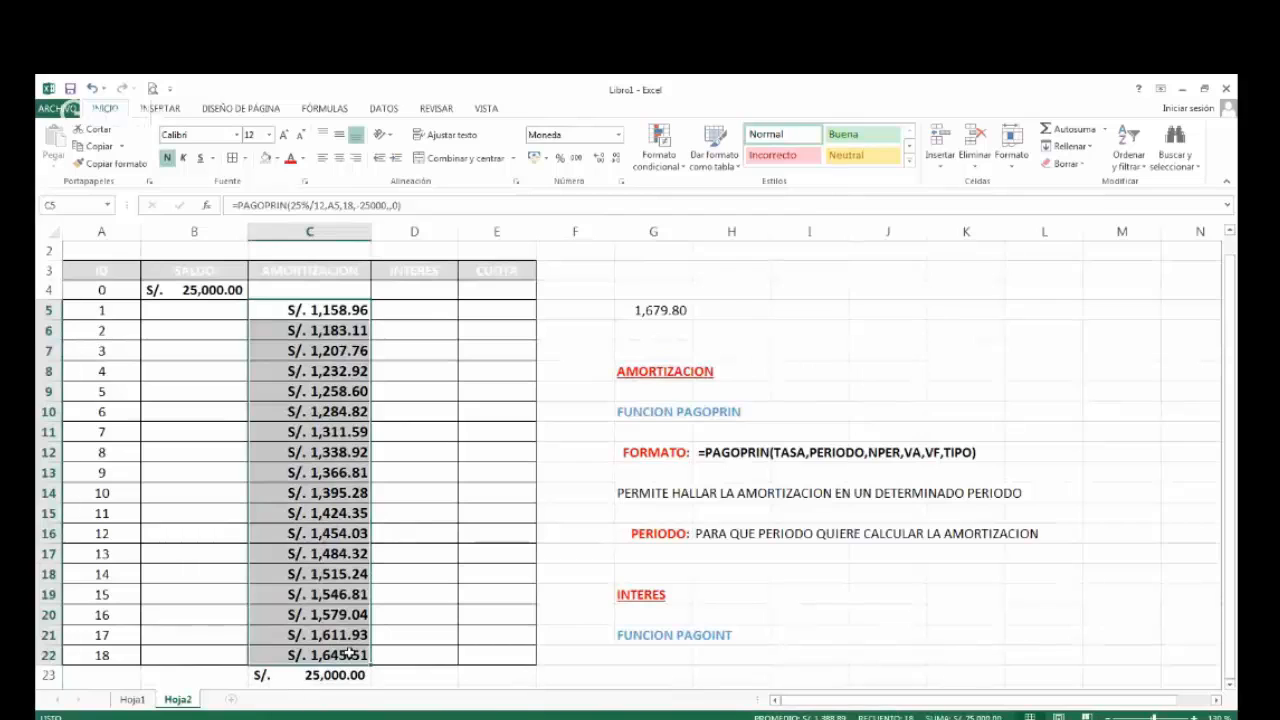
Copy the FORMATO label and PAGOPRIN syntax from G12:H12 to G23:H23.
click(1230, 685)
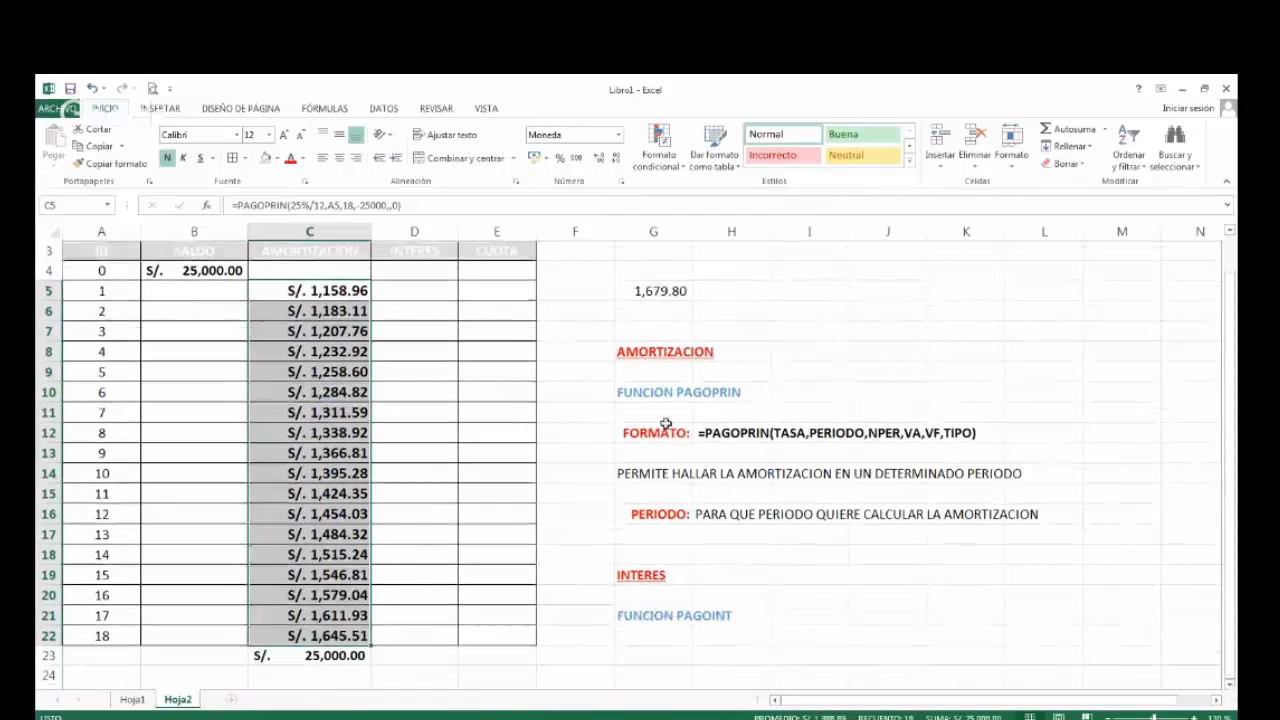
drag(657, 433, 705, 433)
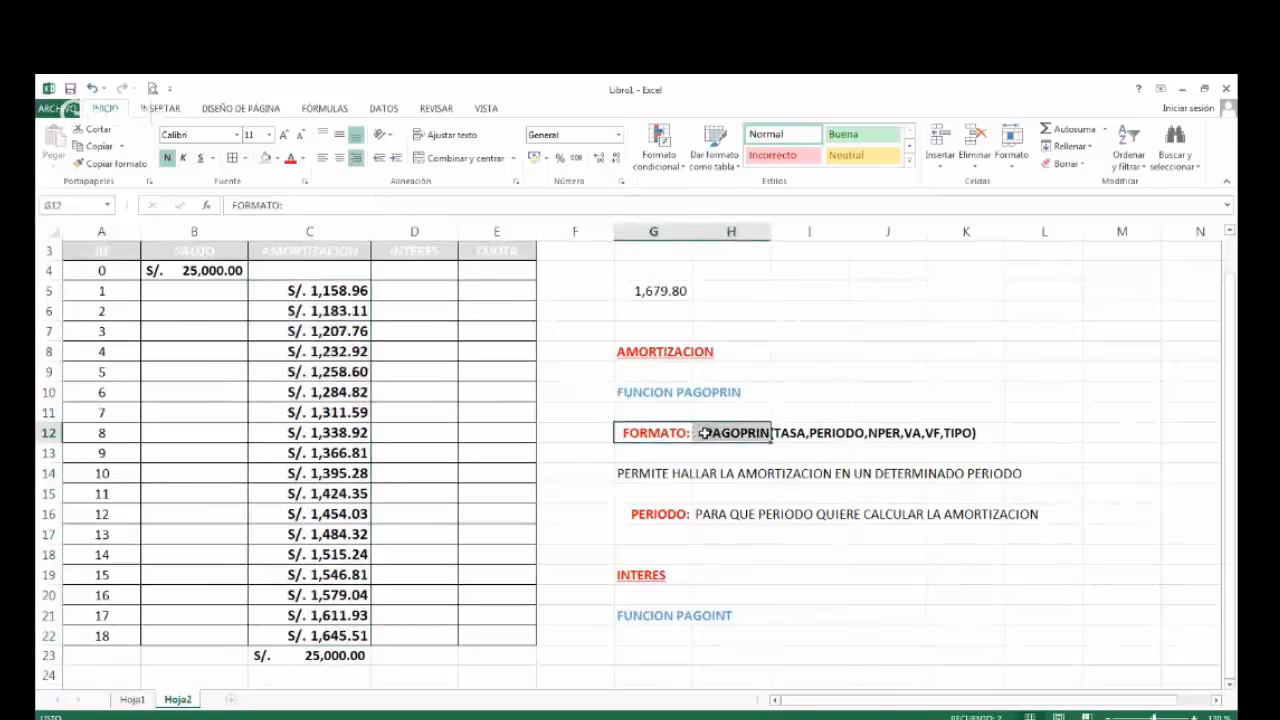
key(ctrl+c)
click(658, 651)
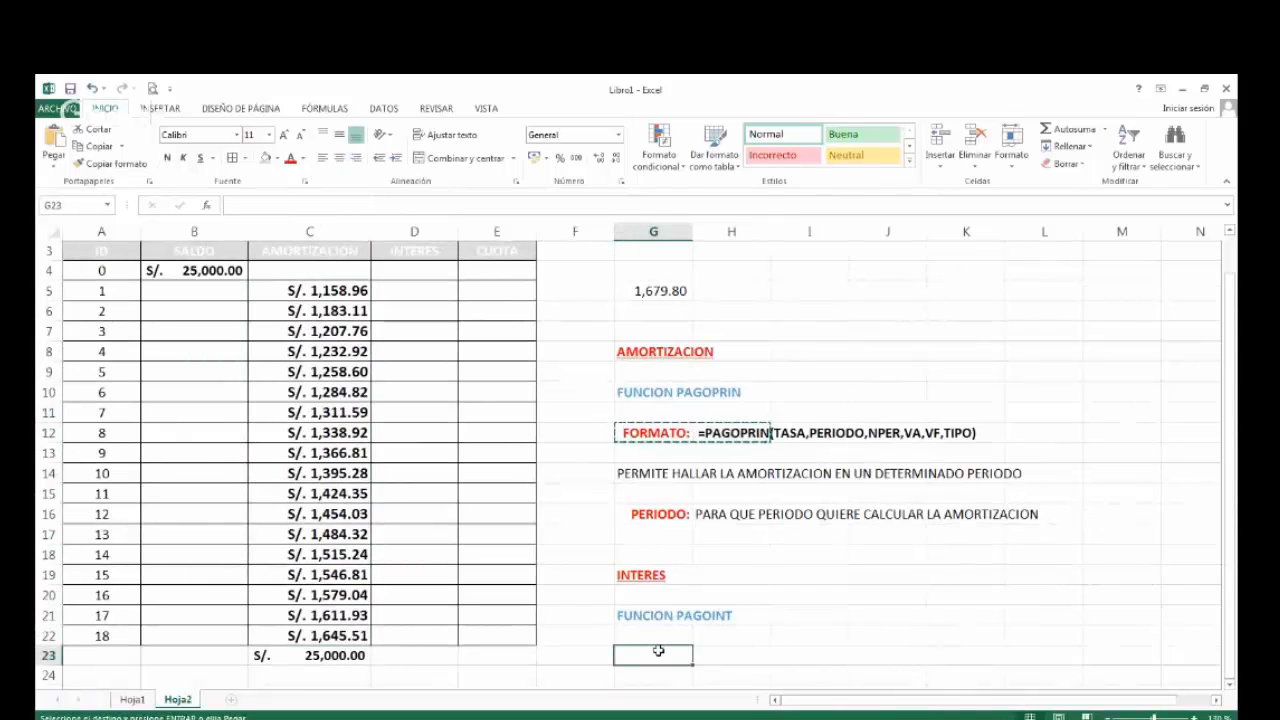
key(ctrl+v)
Change the copied syntax in H23 to =PAGOINT(TASA,PERIODO,NPER,VA,VF,TIPO).
click(740, 656)
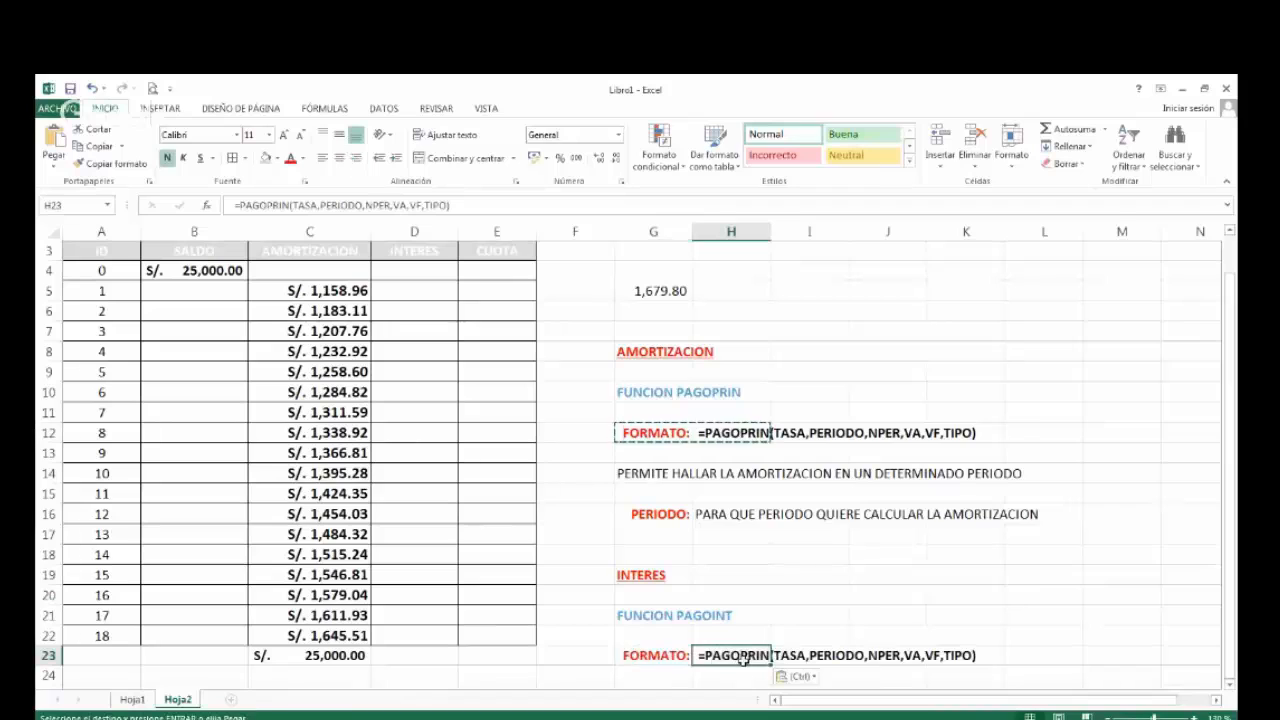
double_click(742, 656)
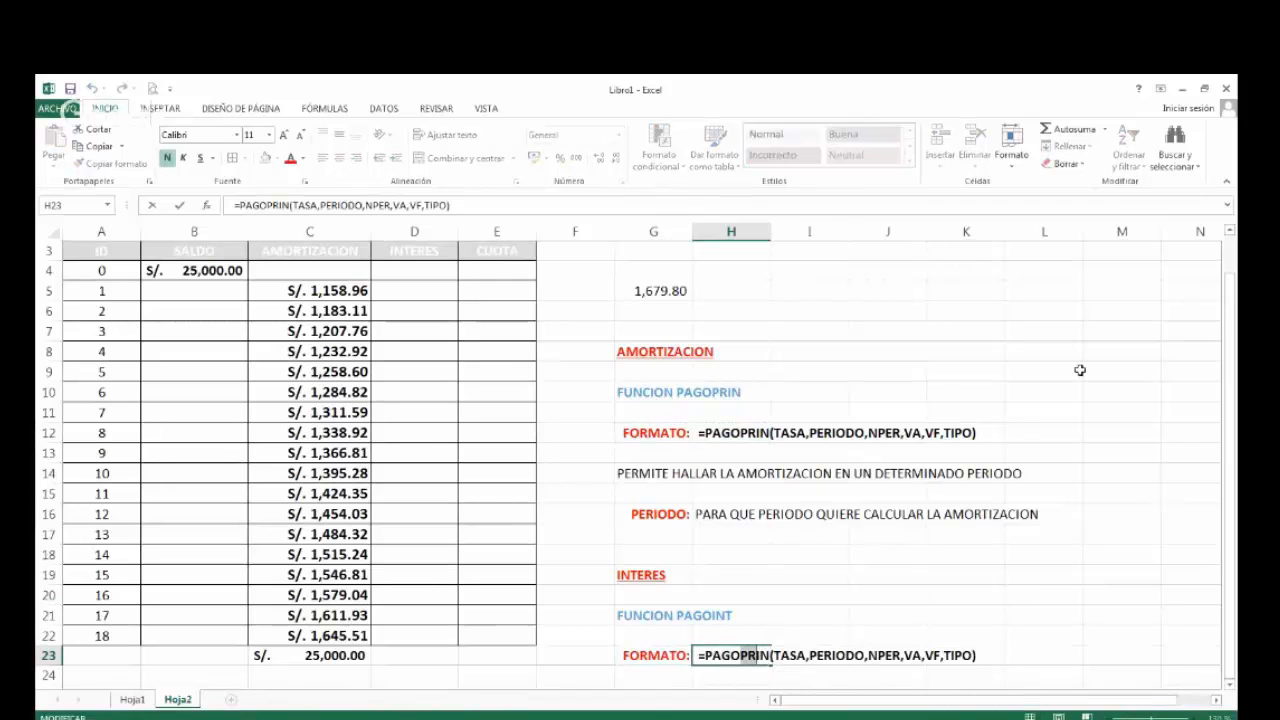
text(IN)
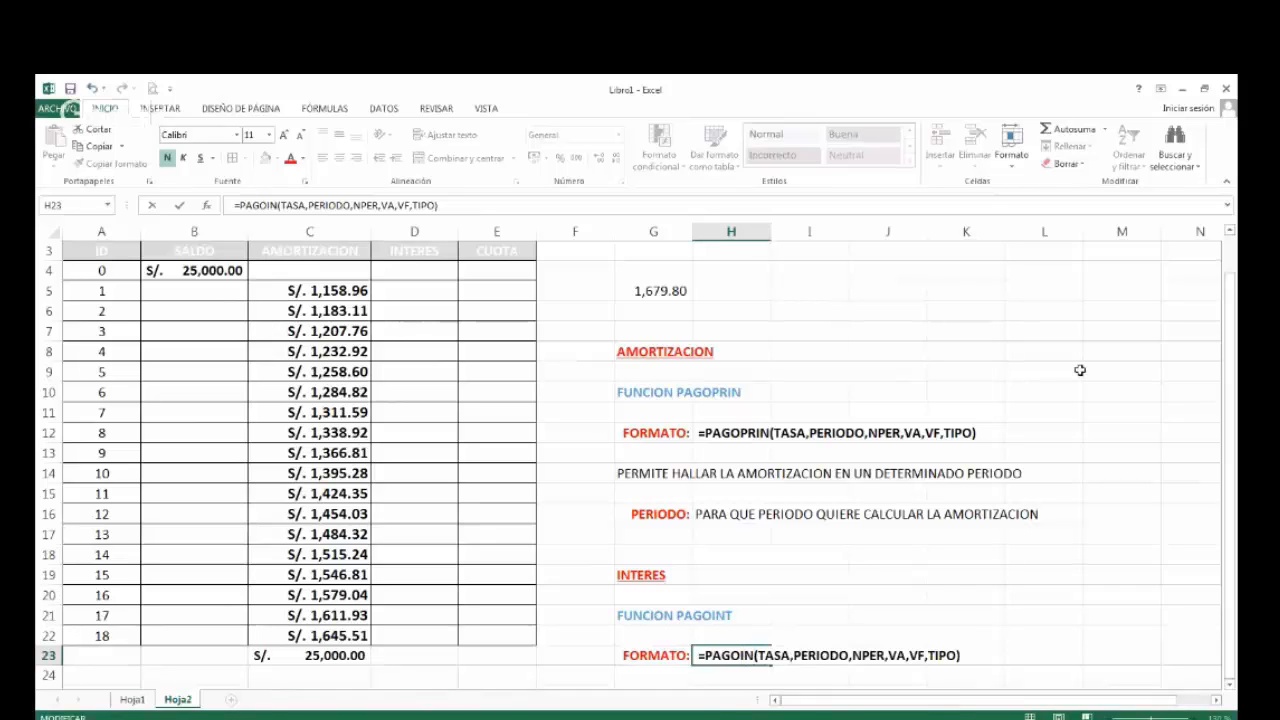
text(T)
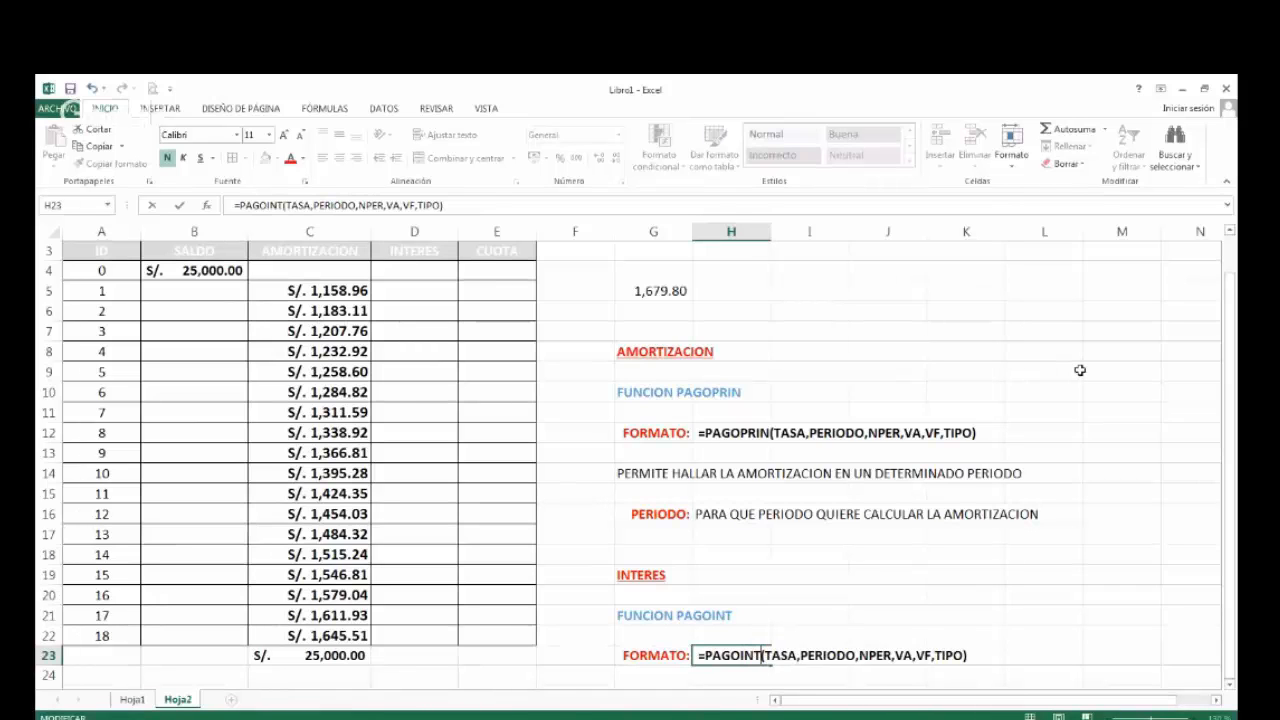
key(Return)
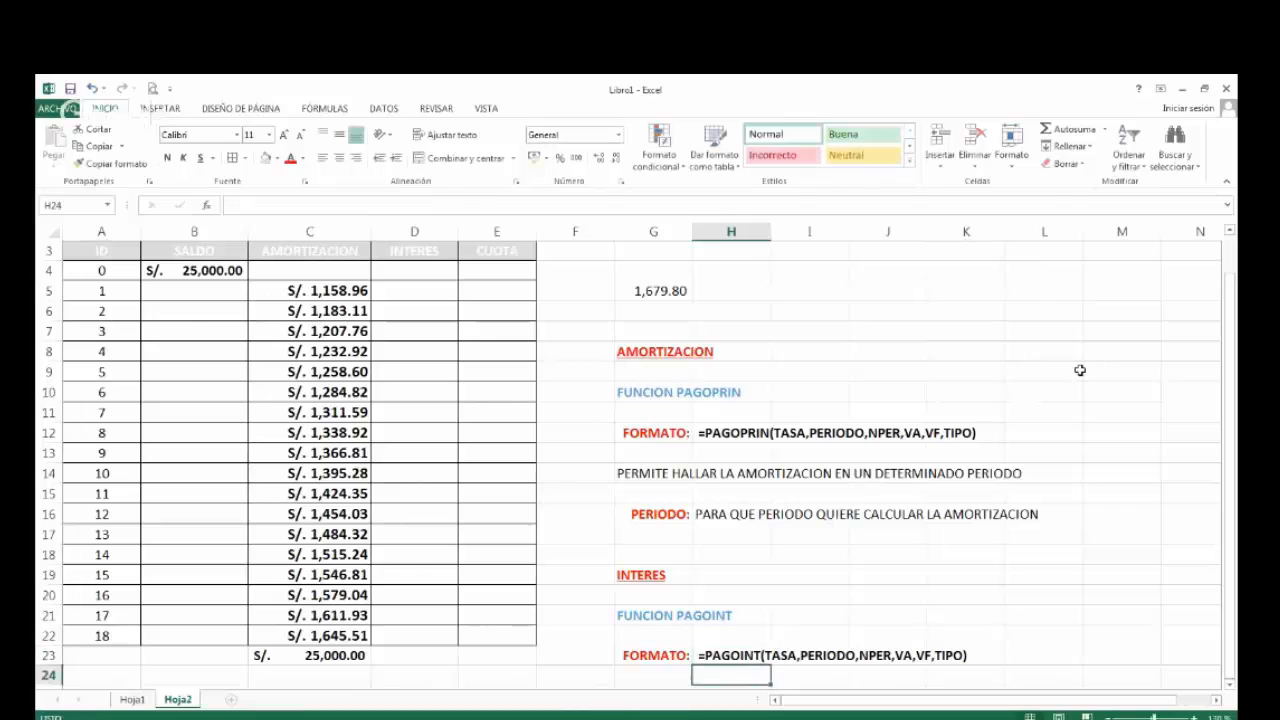
Examine the PAGOINT syntax in row 23 and the INTERES column of the amortization table.
click(1231, 685)
click(1231, 685)
click(1231, 685)
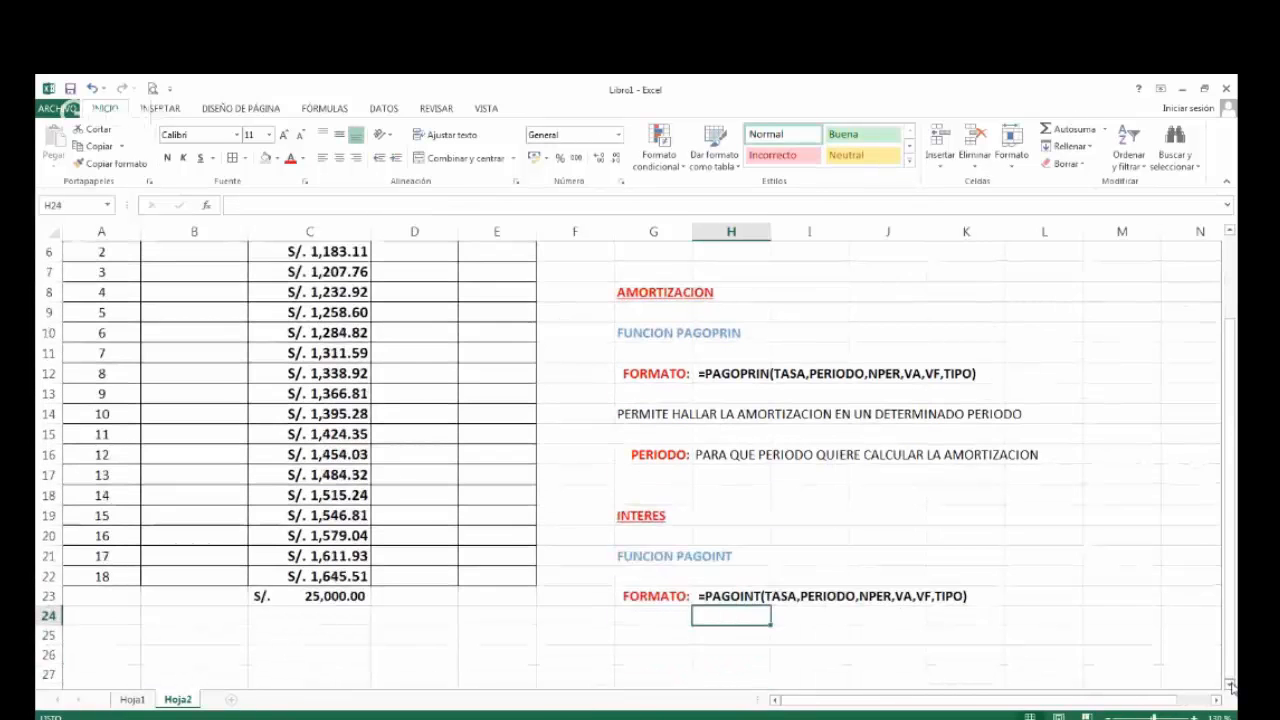
click(1231, 685)
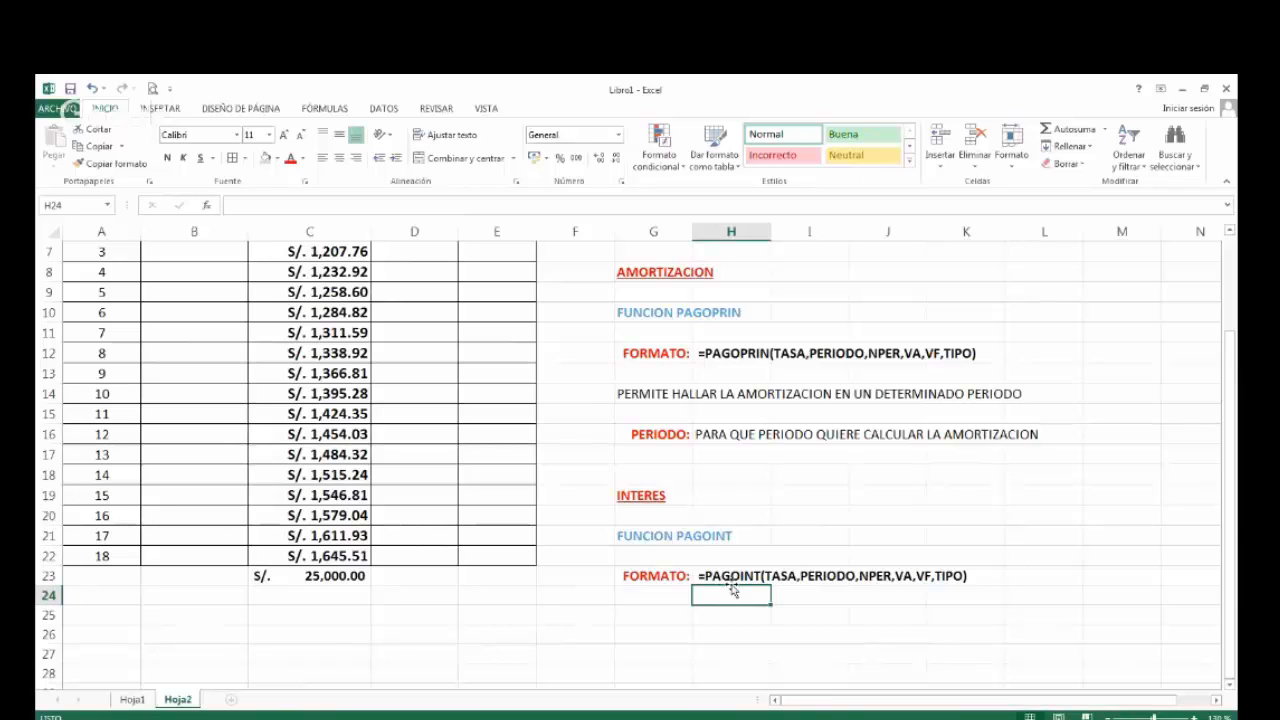
scroll(551, 515, up, 1)
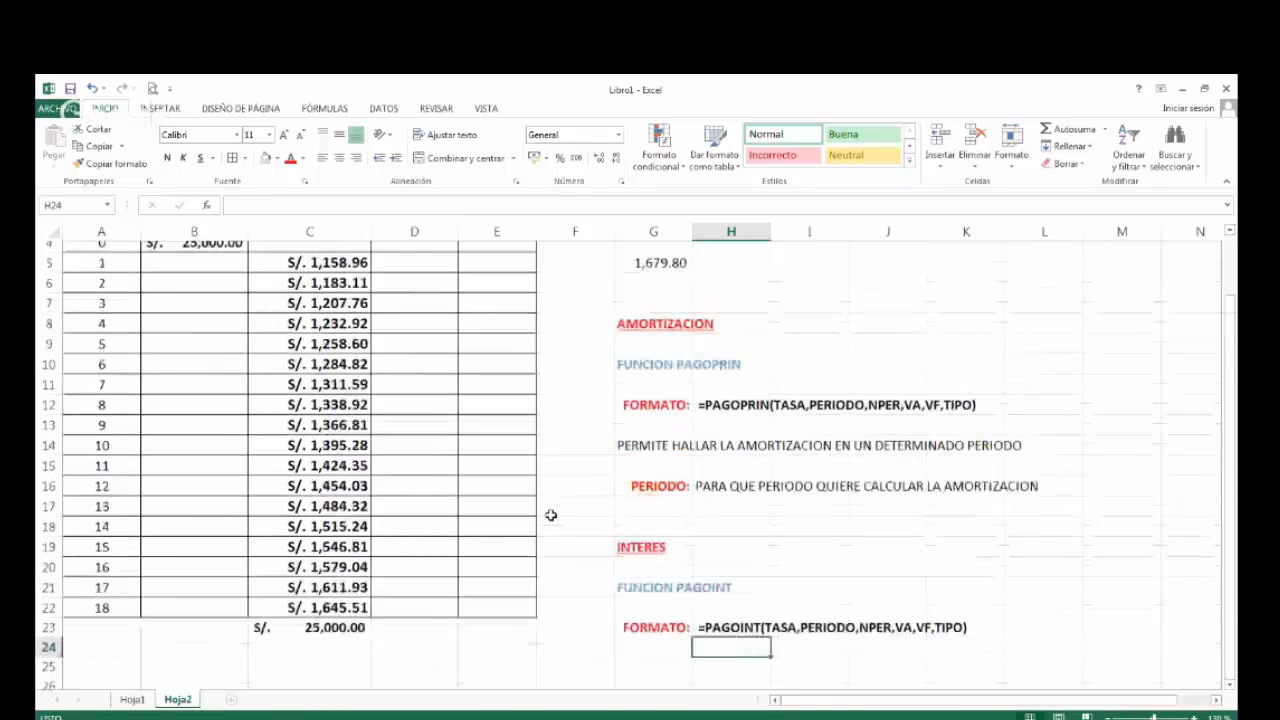
scroll(551, 515, up, 1)
click(406, 348)
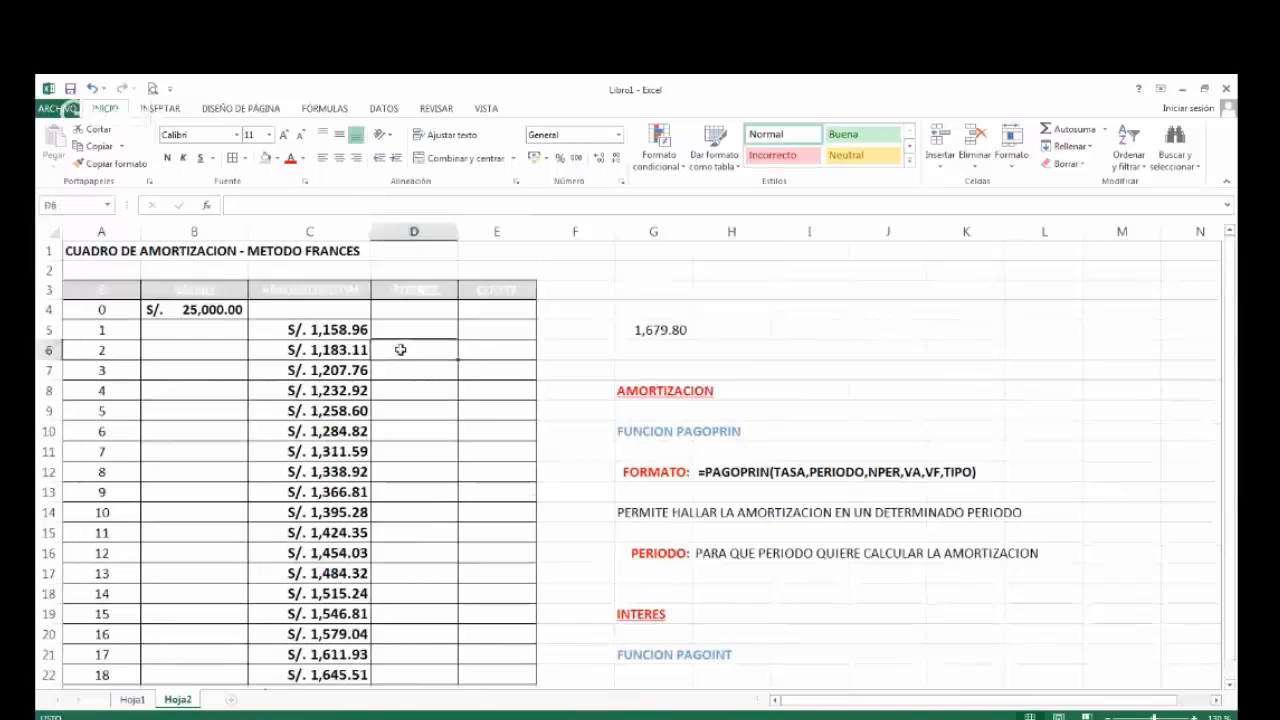
key(Down)
key(Down)
key(Down)
key(Down)
key(Down)
key(Down)
key(Down)
key(Down)
key(Down)
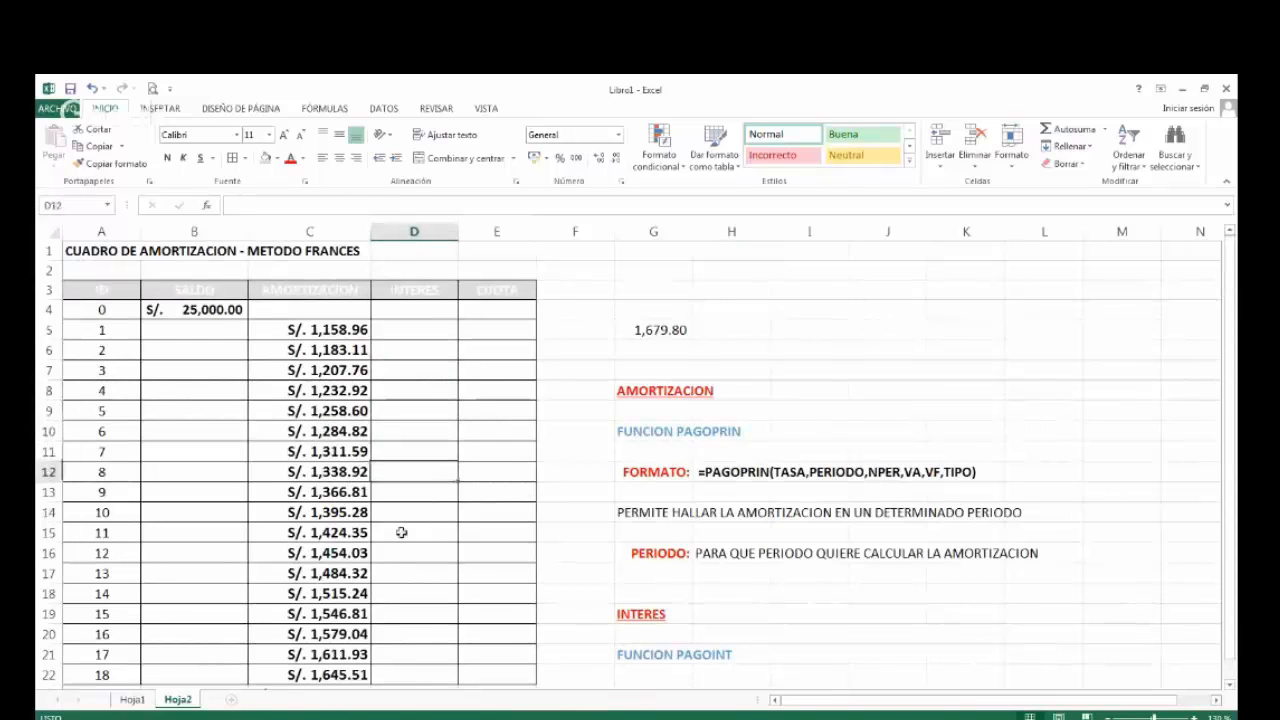
Enter the description PERMITE HALLAR EL INTERES EN UN DETERMINADO PERIODO. in G25, under the PAGOINT syntax.
scroll(443, 591, down, 3)
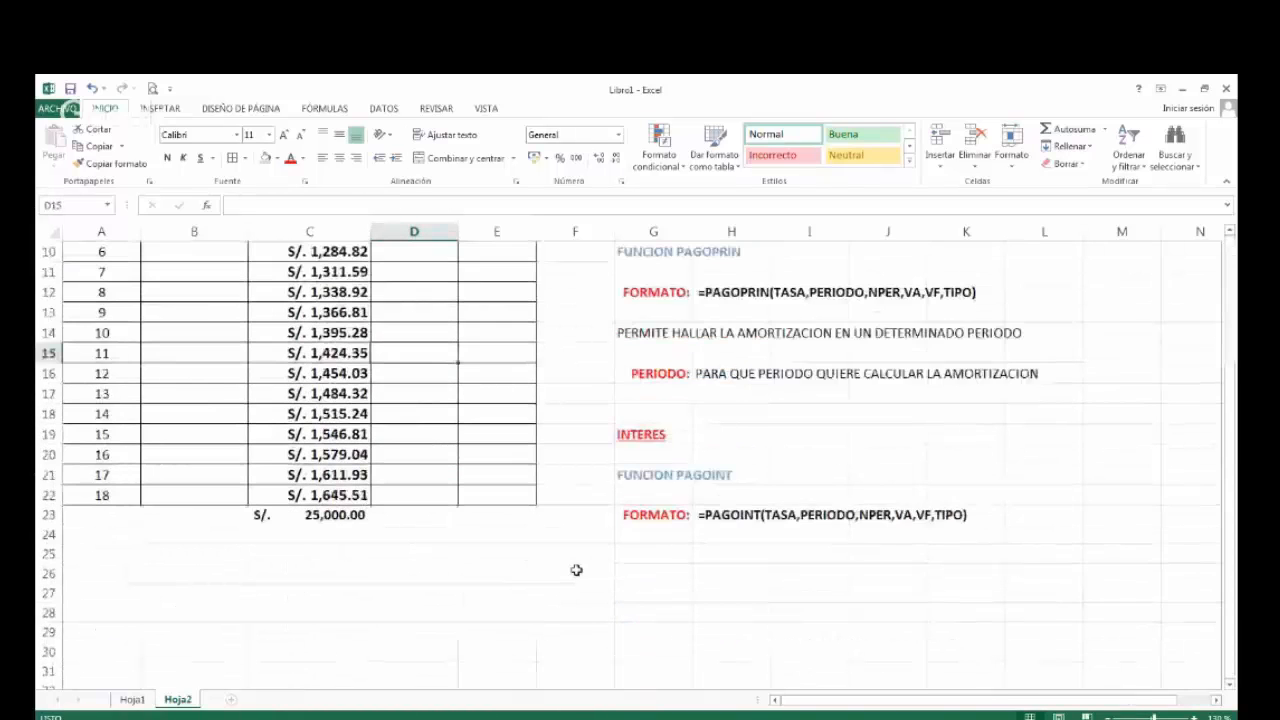
click(635, 556)
text(P)
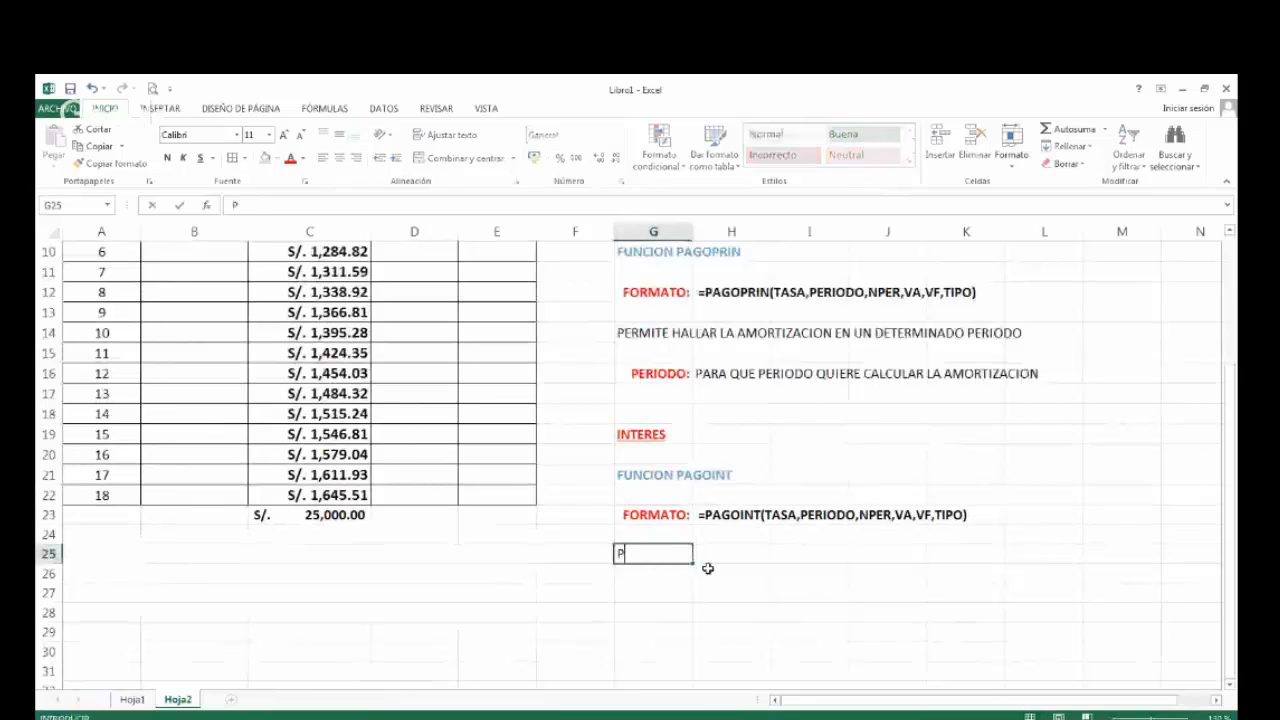
text(ERMITE )
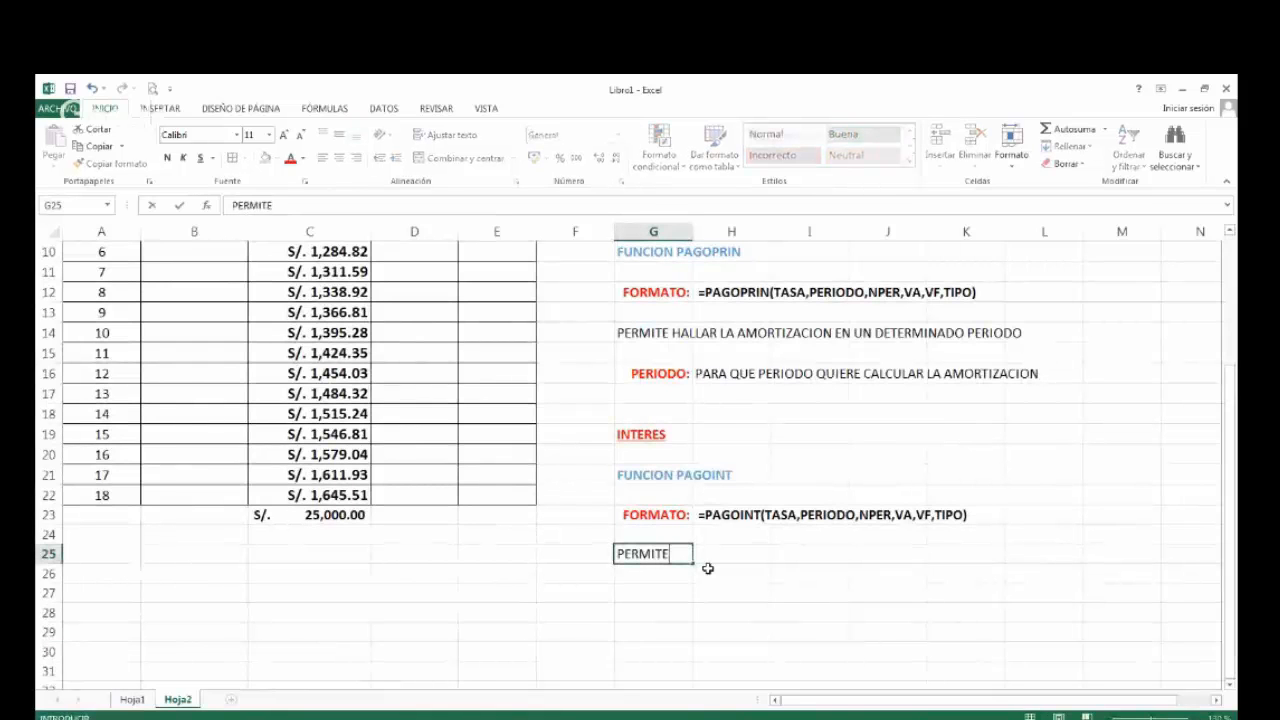
text(HALLAR EL INTERES)
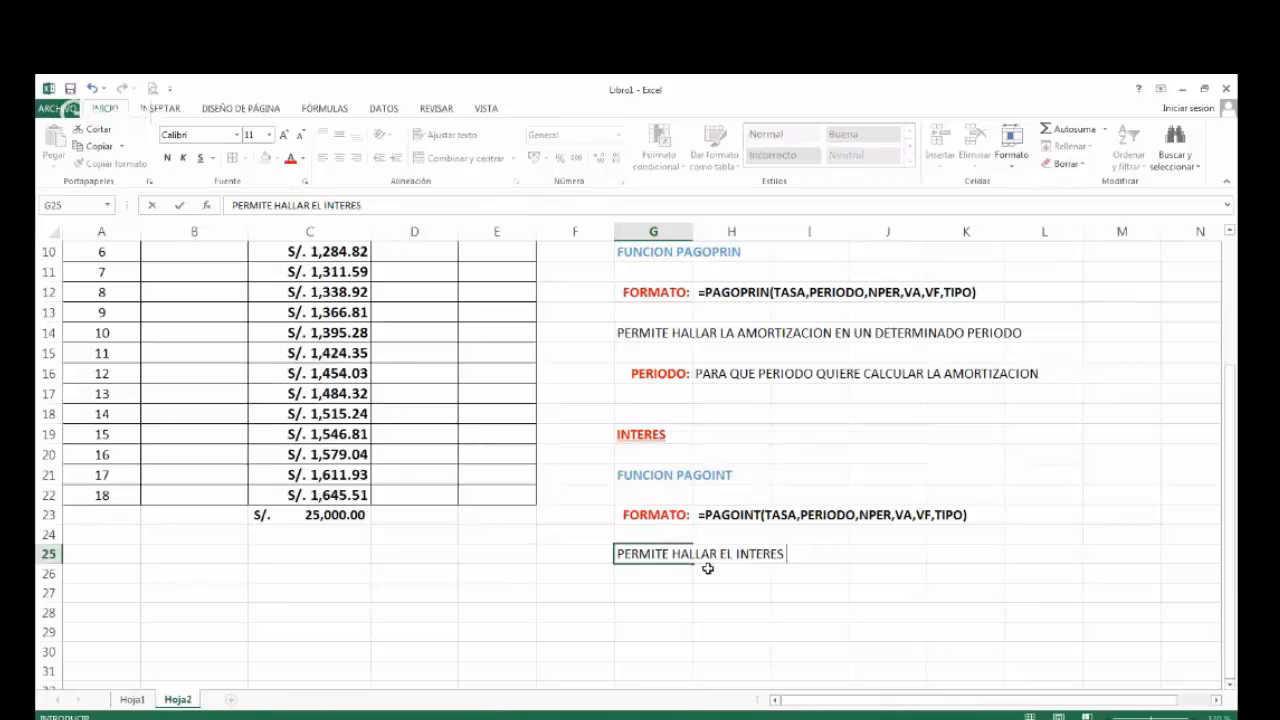
text( EN UN DETERMINADO PERIODO.)
key(Return)
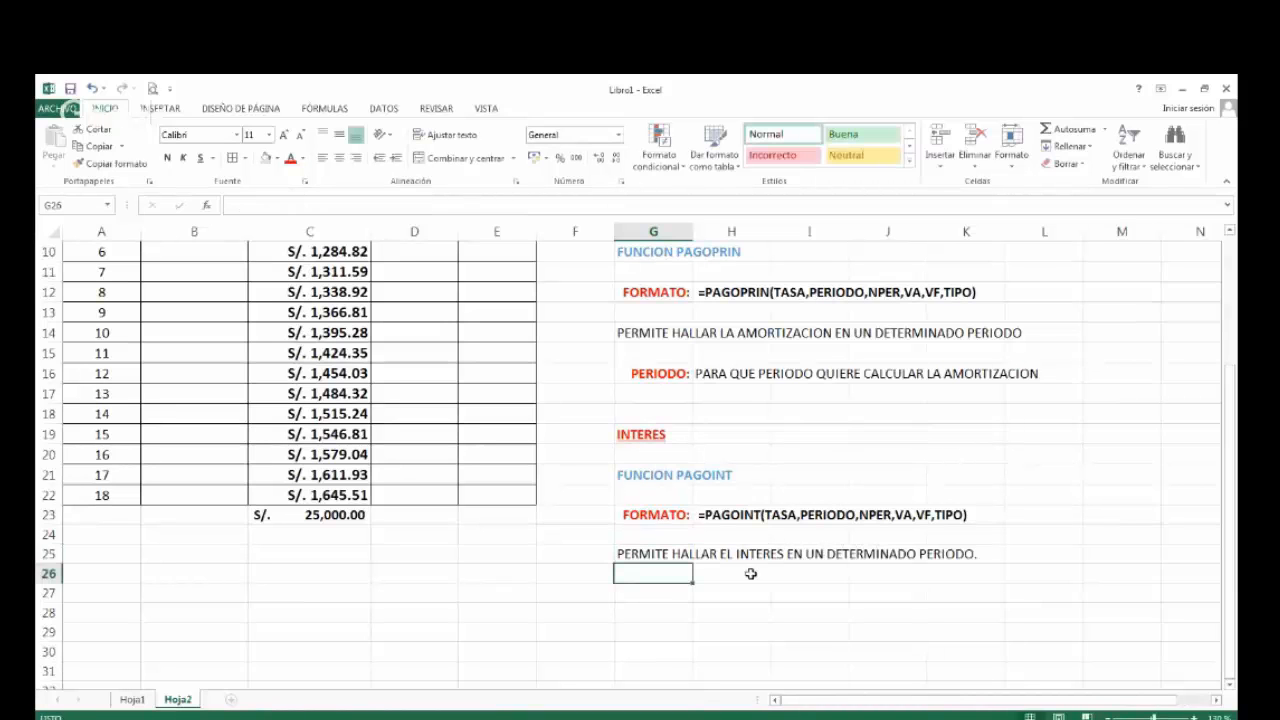
Enter =PAGOINT(25%/12,A5,18,-25000,0) in D5, the INTERES cell for period 1.
scroll(757, 569, up, 1)
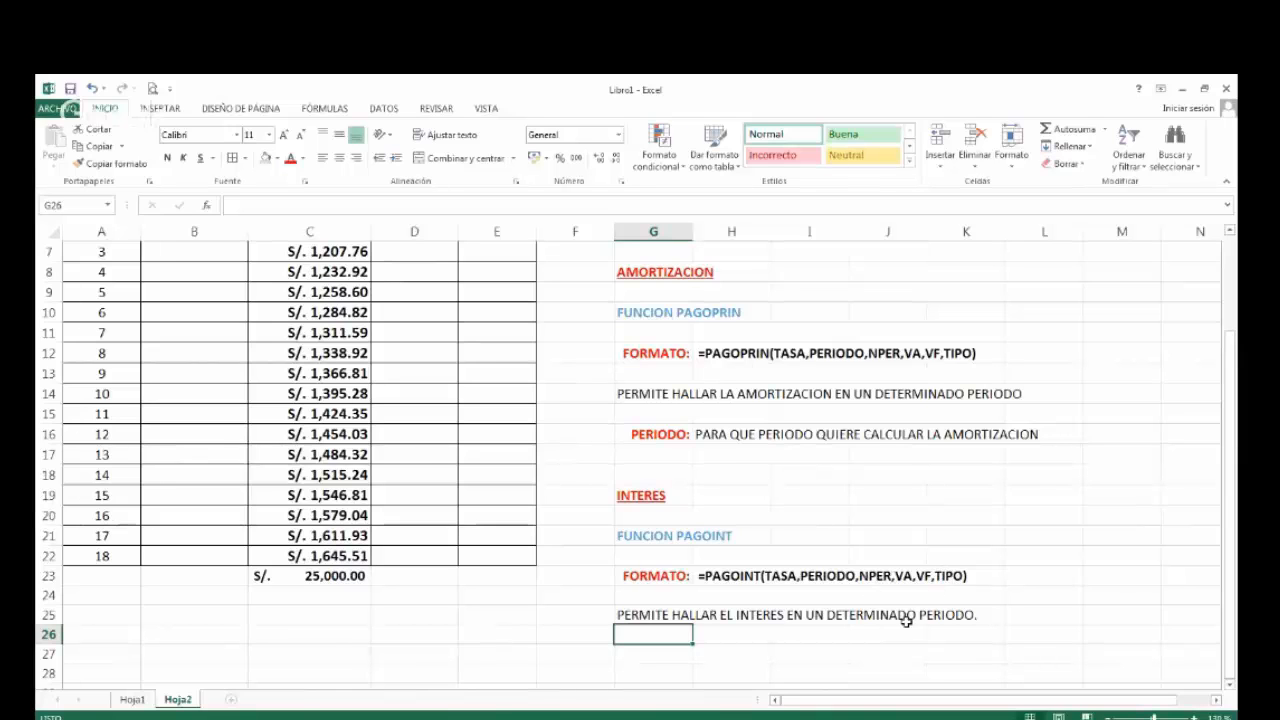
scroll(907, 620, up, 1)
scroll(907, 622, up, 1)
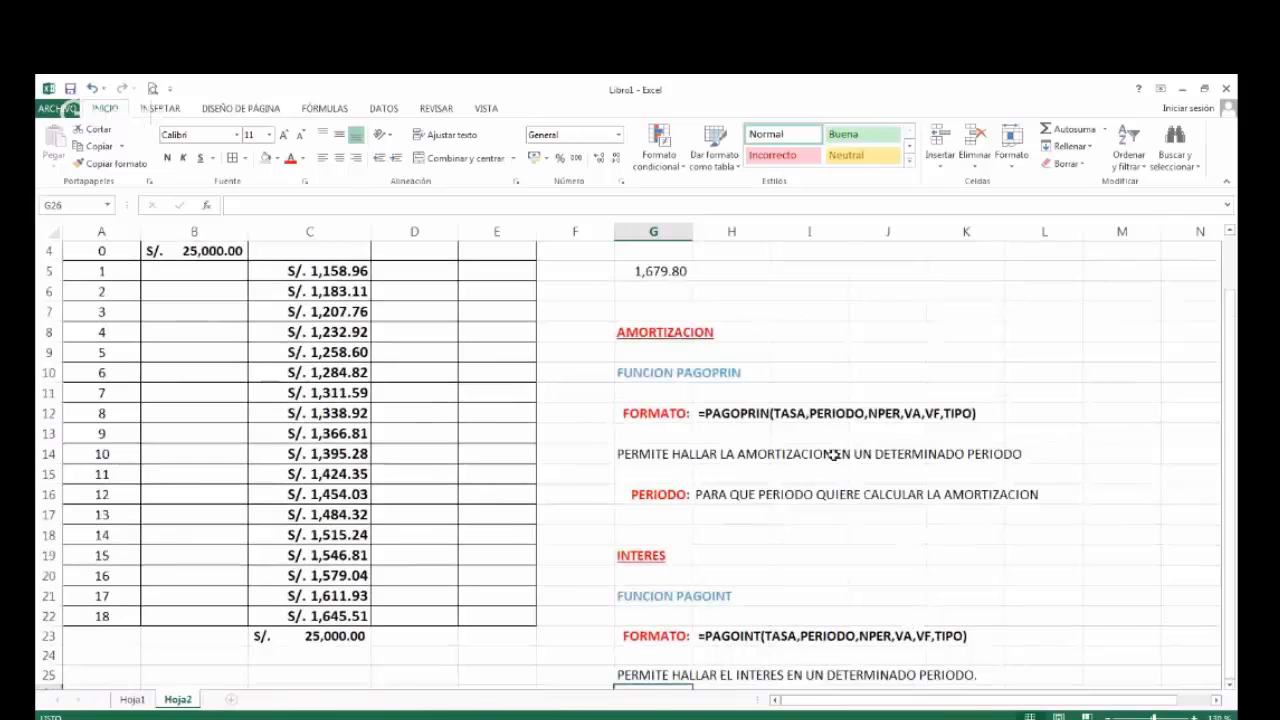
click(310, 271)
click(425, 272)
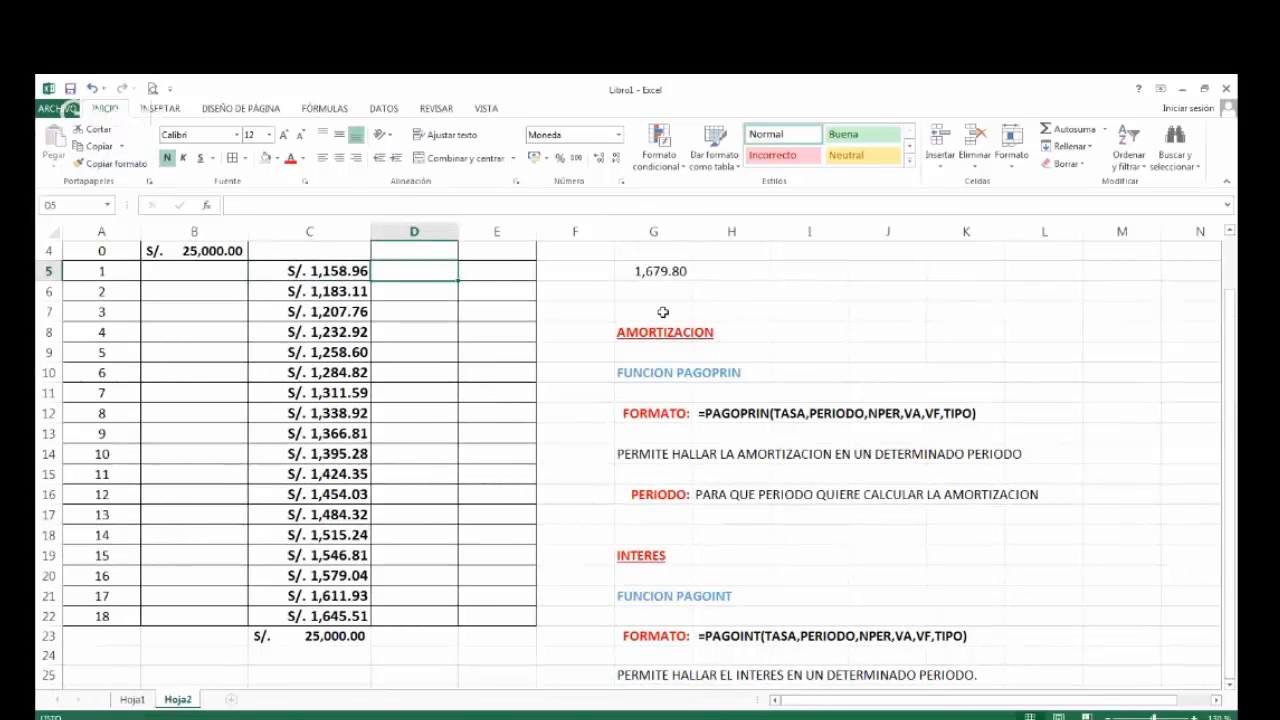
text(=PA)
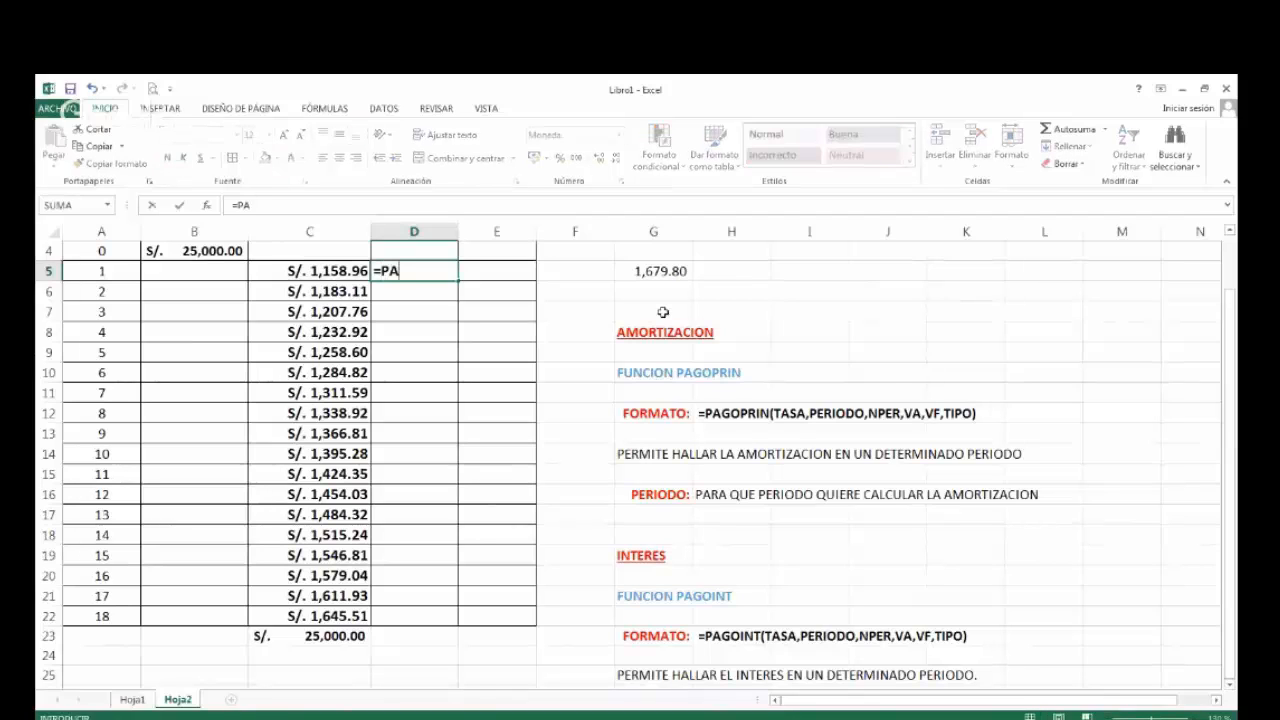
text(GOINT()
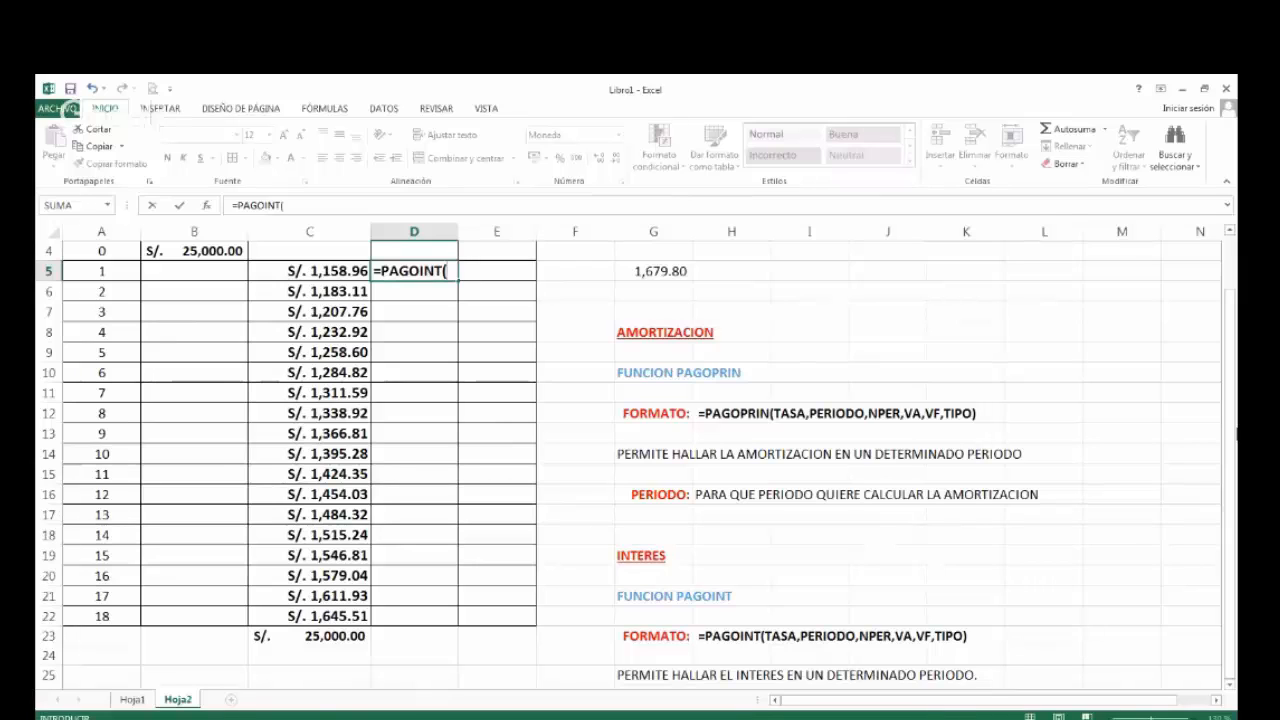
text(25%/12)
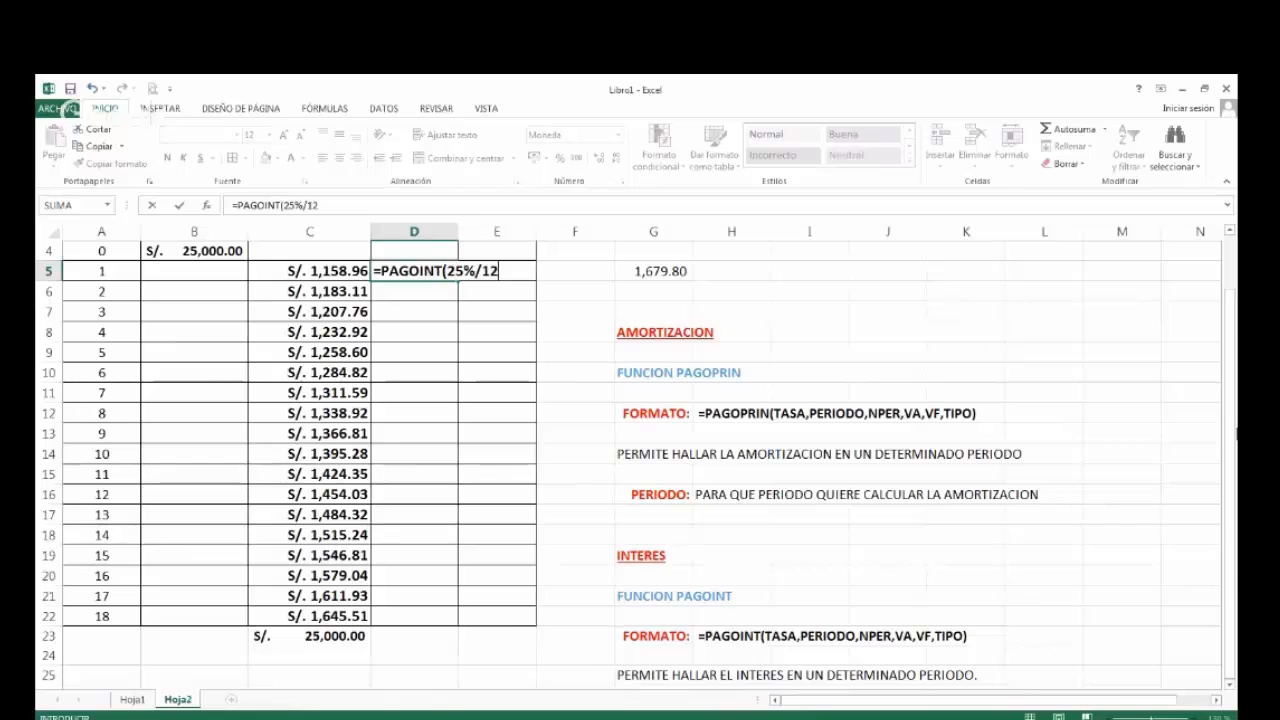
text(,1)
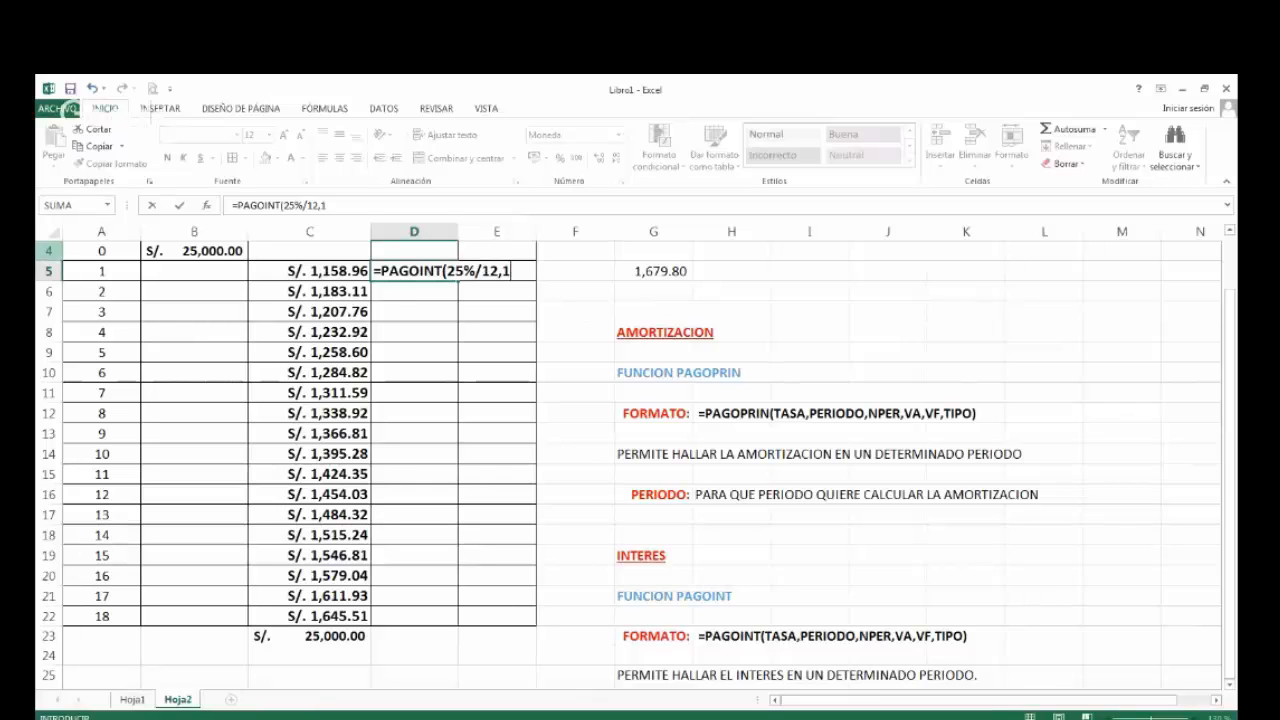
key(BackSpace)
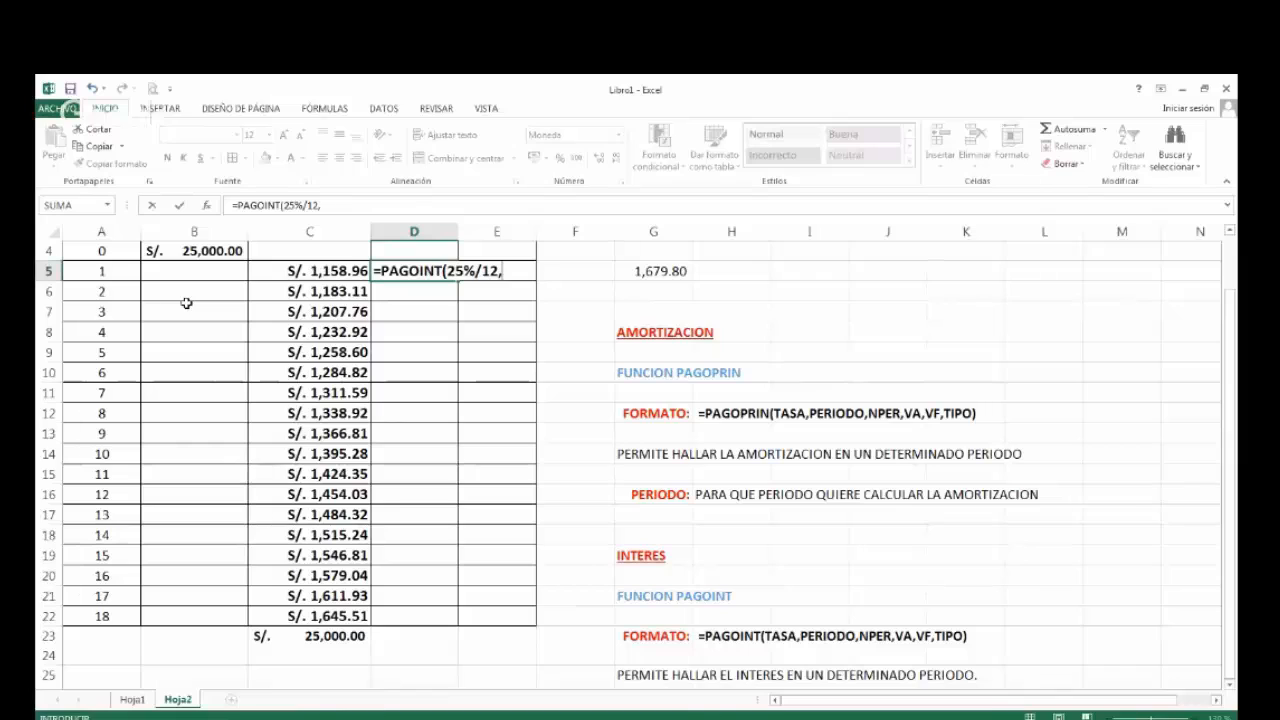
text(A5)
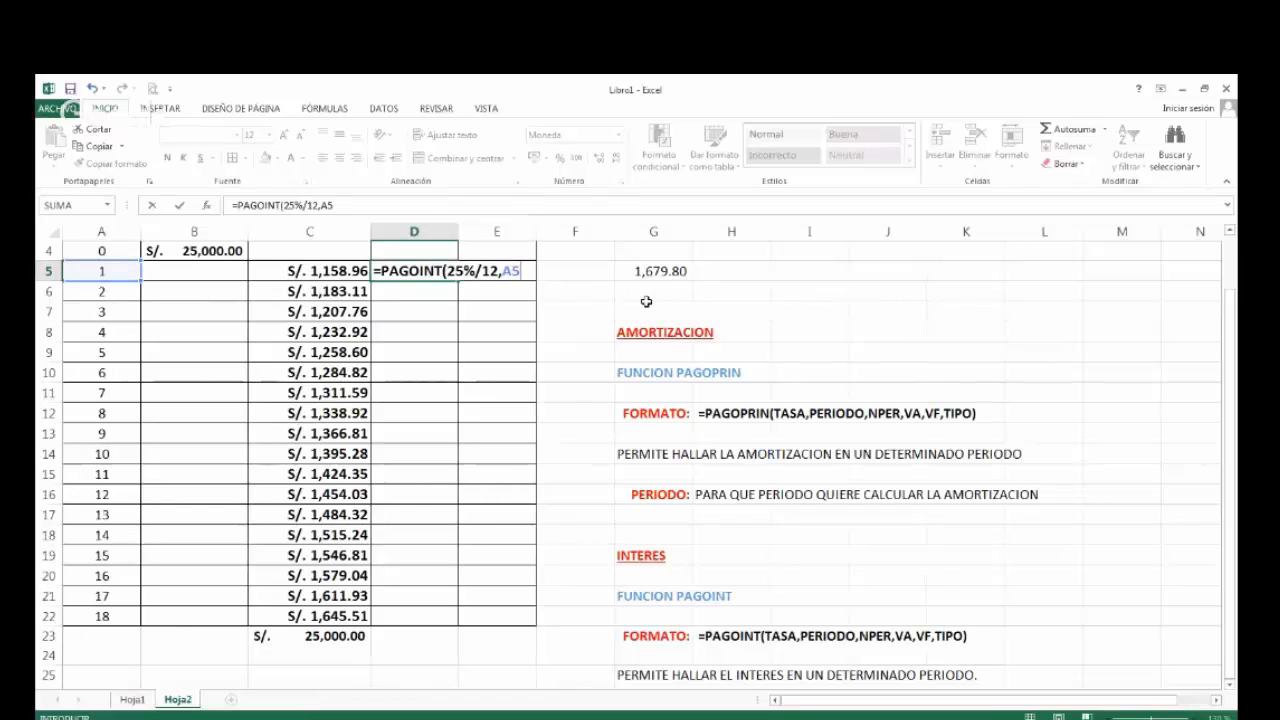
text(,18,-2)
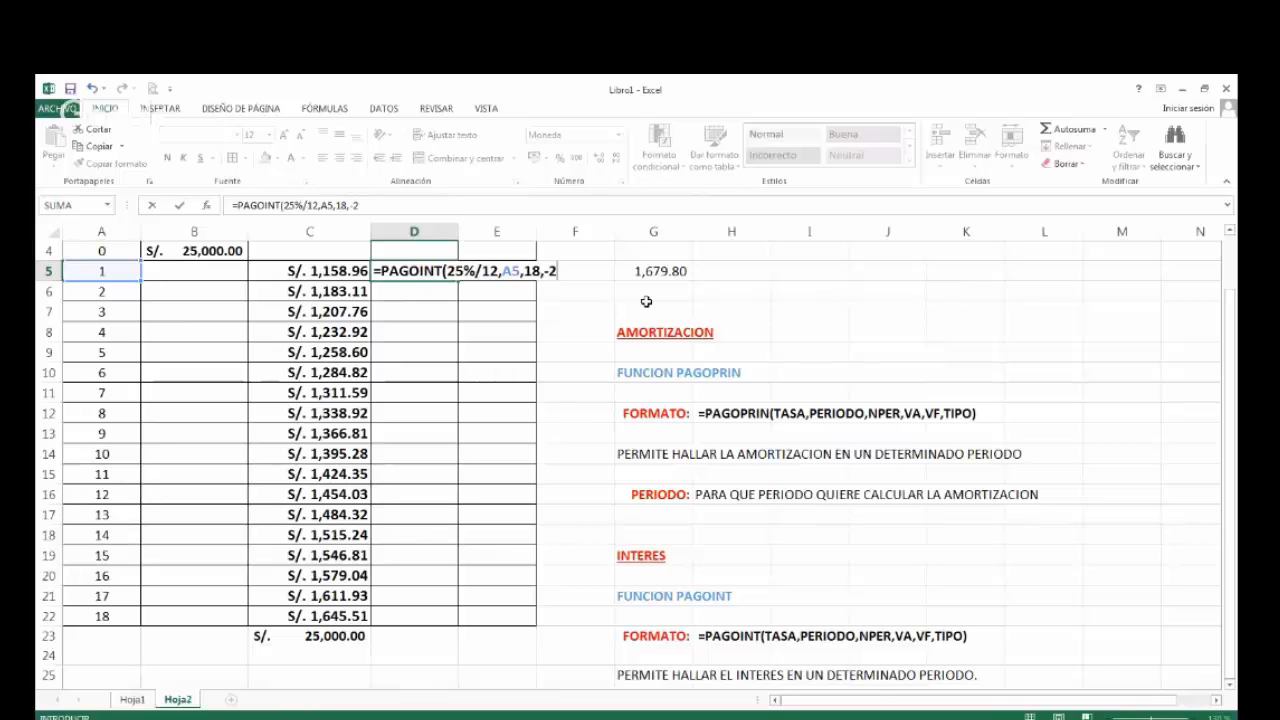
text(5000)
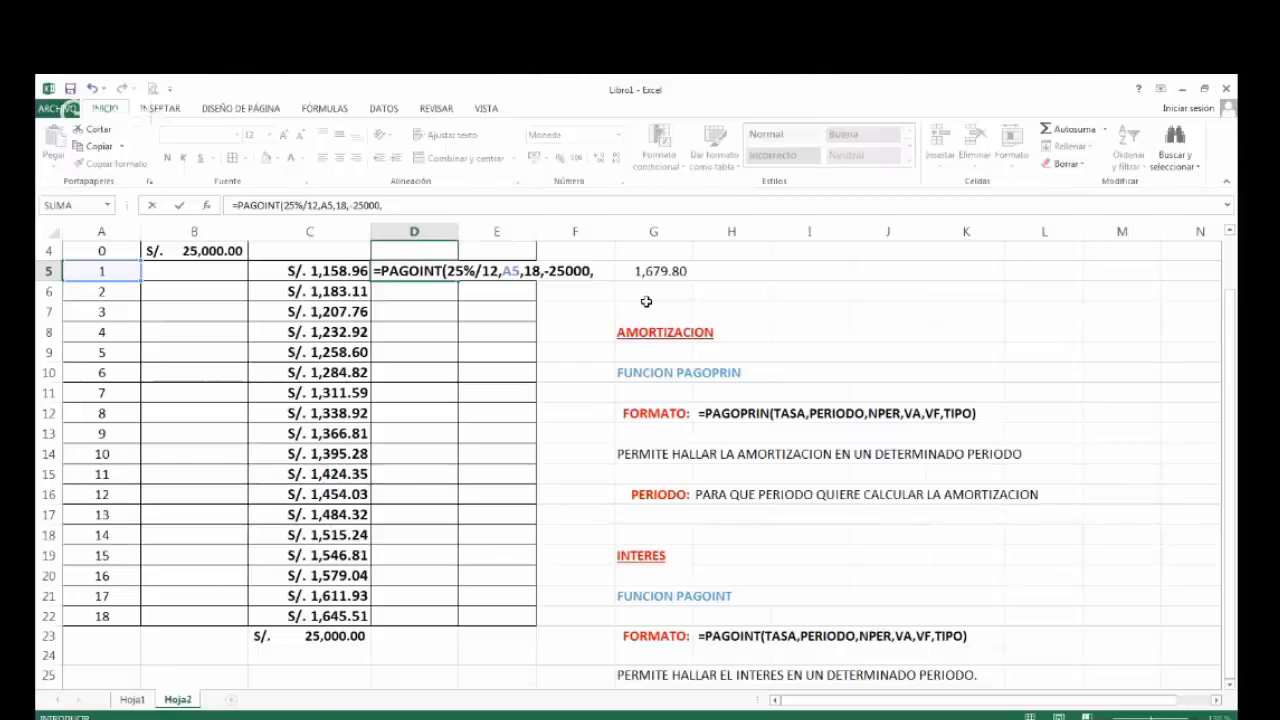
text(,0)
key(Return)
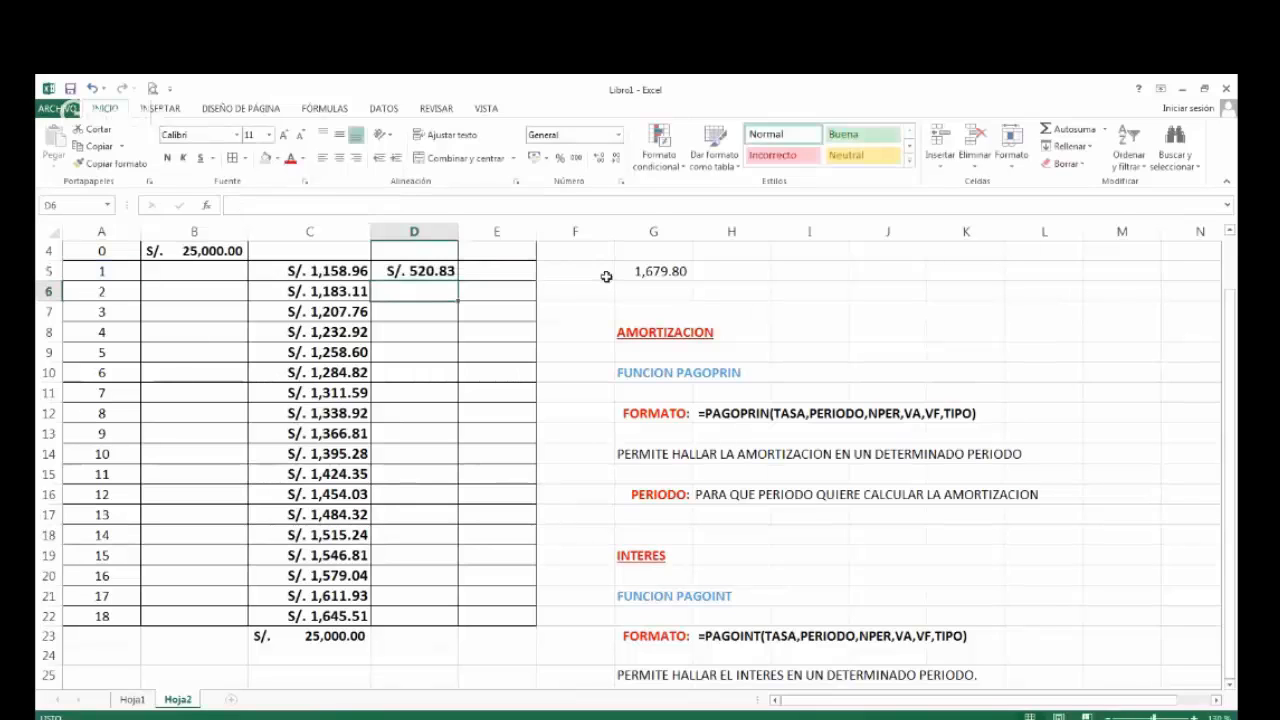
Fill the PAGOINT formula from D5 down the INTERES column to D22, keeping A5 as a relative period reference.
key(Up)
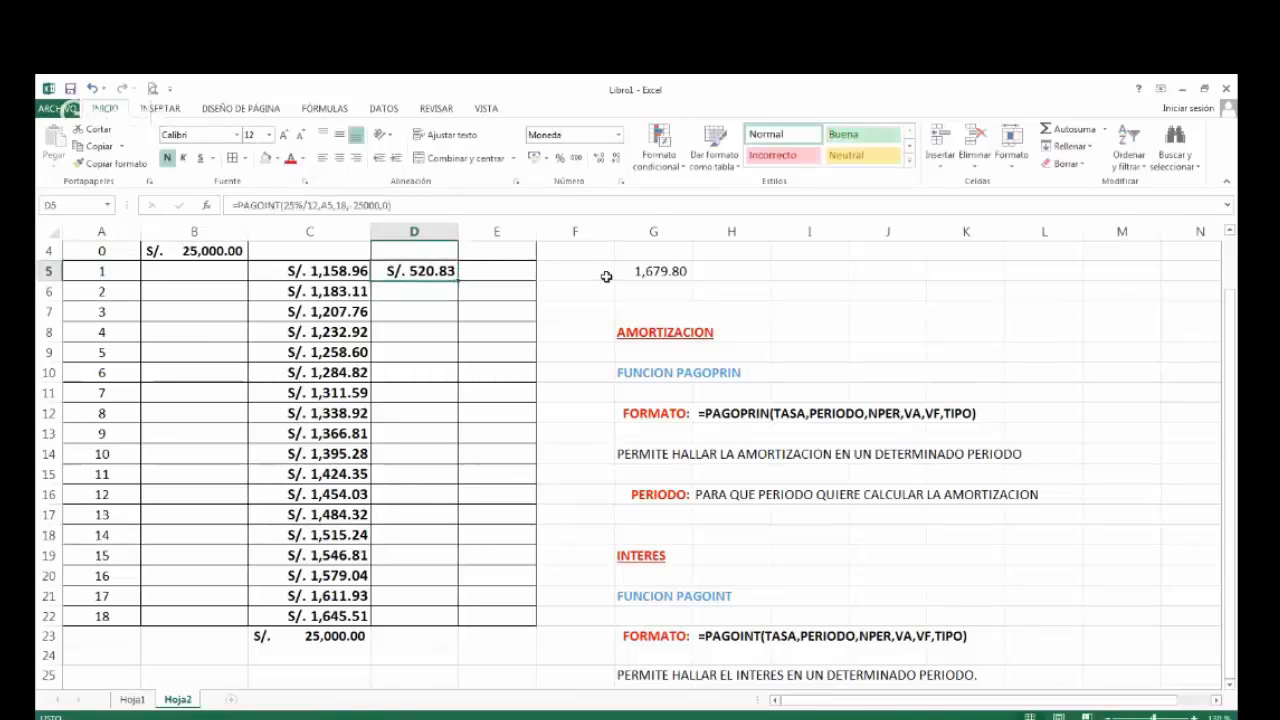
double_click(413, 271)
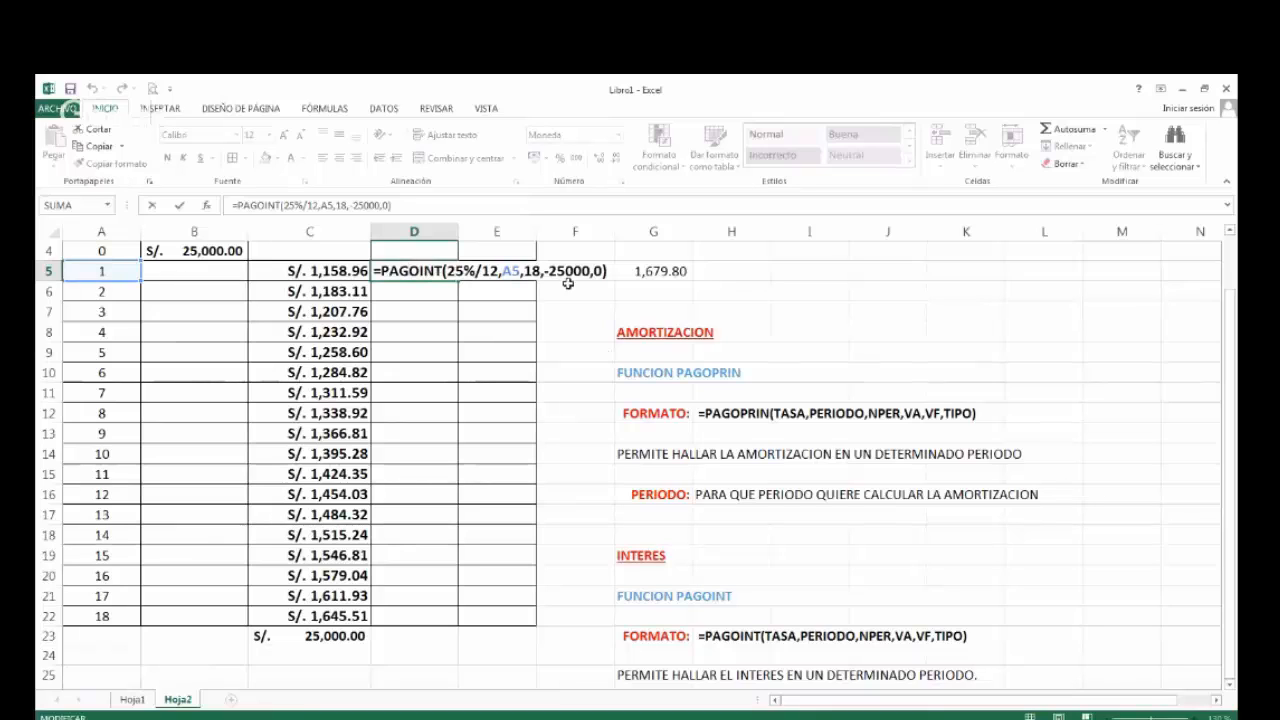
drag(503, 271, 521, 271)
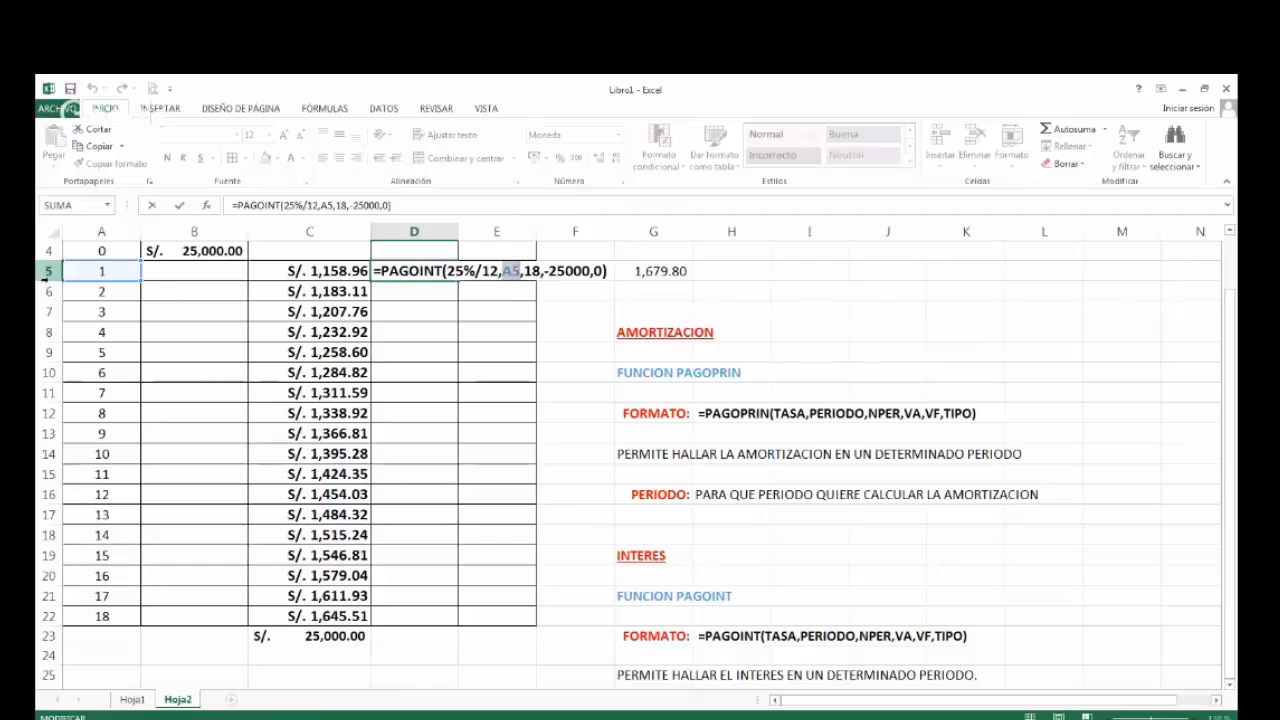
key(ctrl+Return)
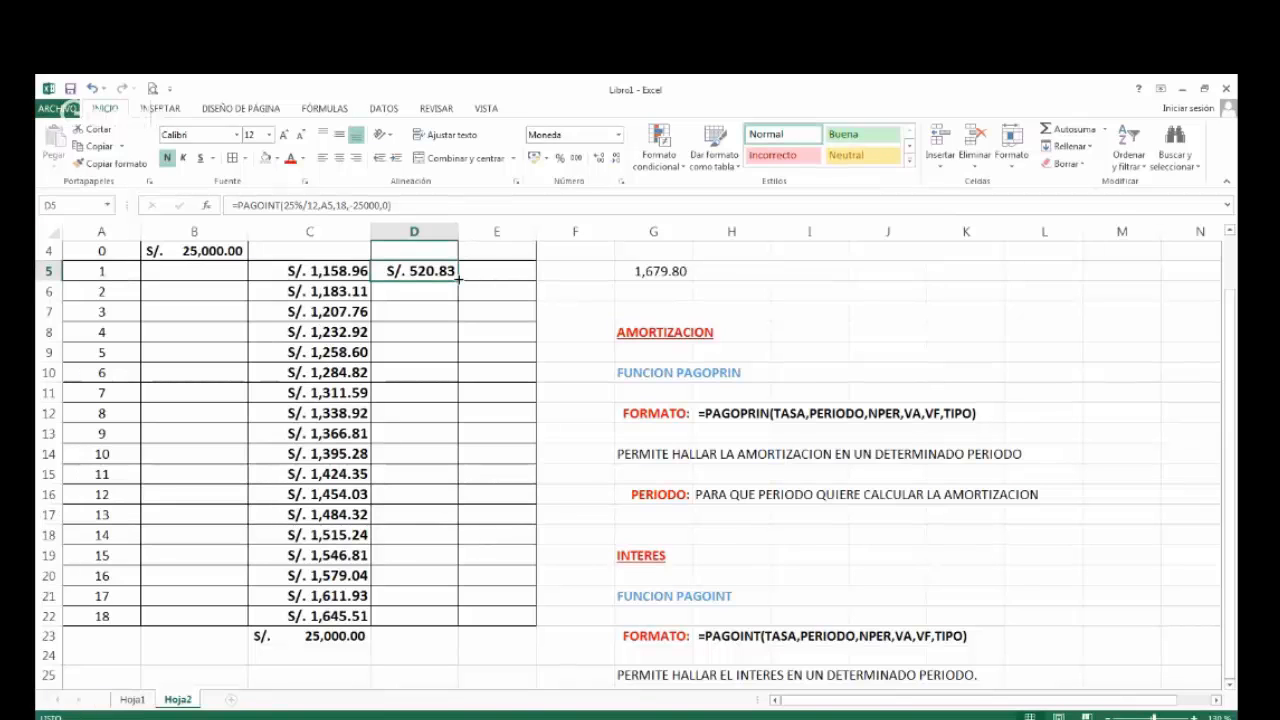
drag(458, 280, 458, 281)
drag(452, 494, 469, 278)
double_click(460, 281)
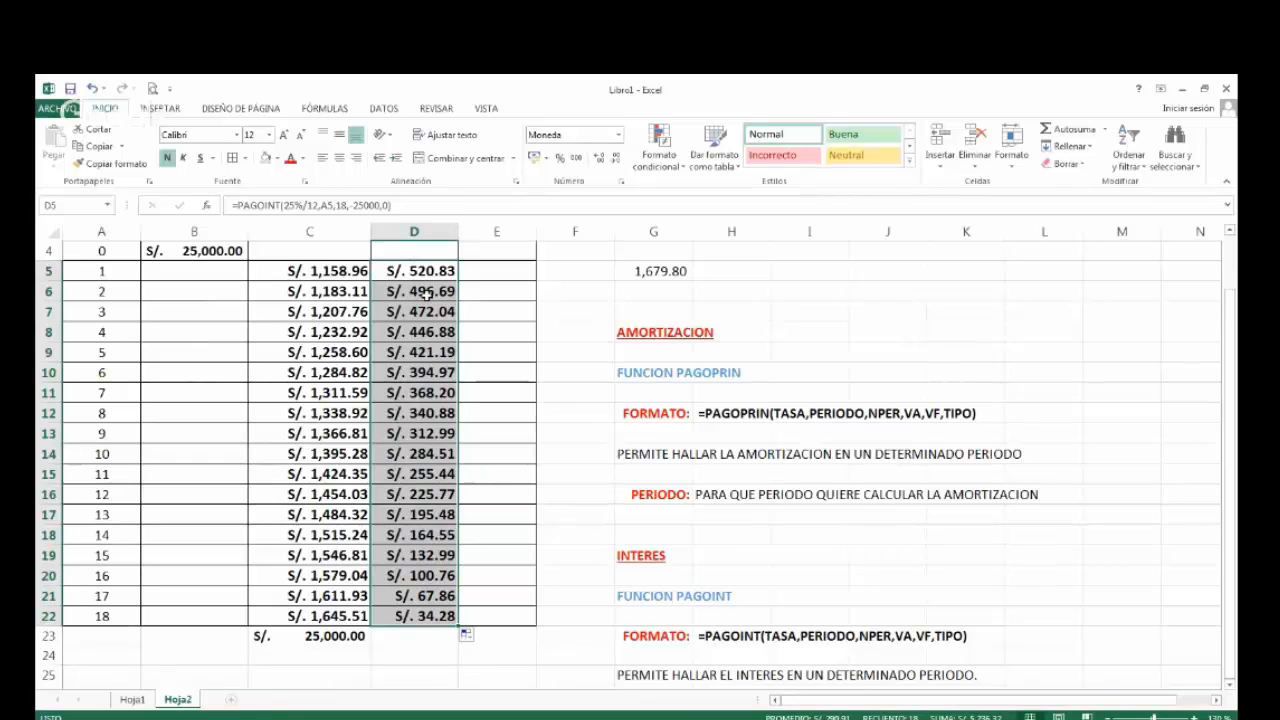
Examine the period reference in the filled PAGOINT formulas in D5, D6, D7 and D22.
click(426, 293)
double_click(434, 271)
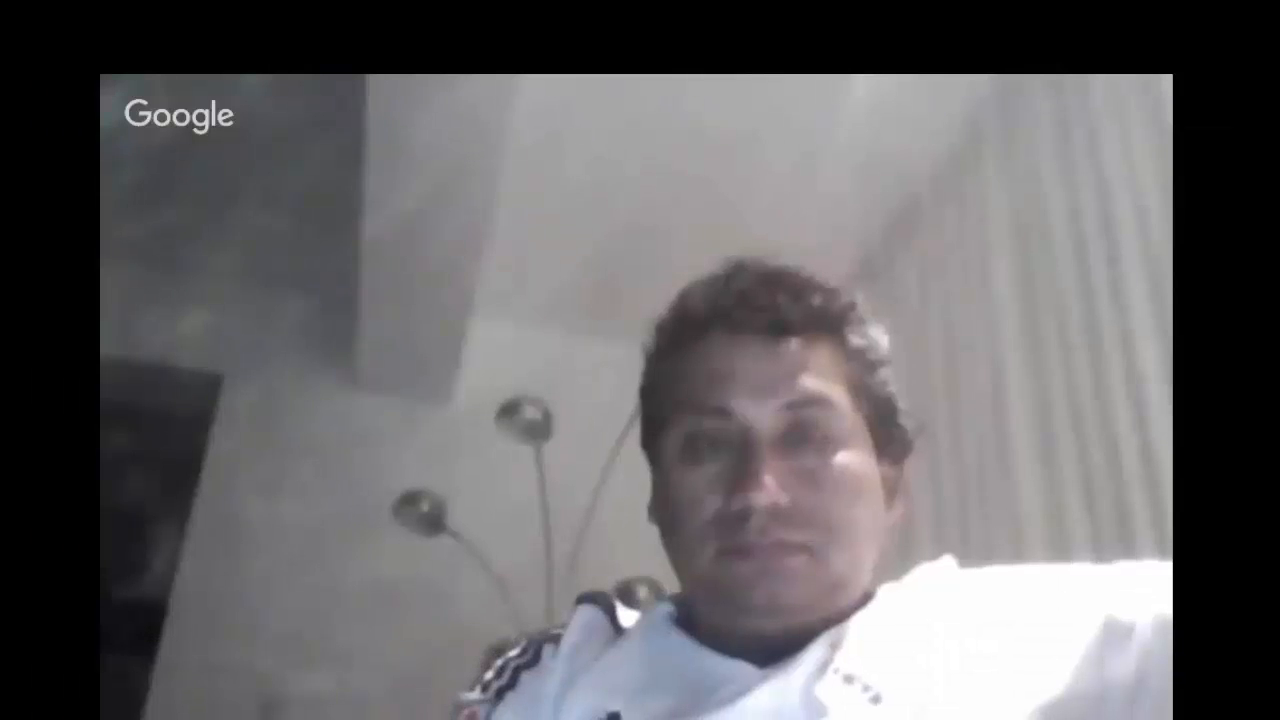
key(Escape)
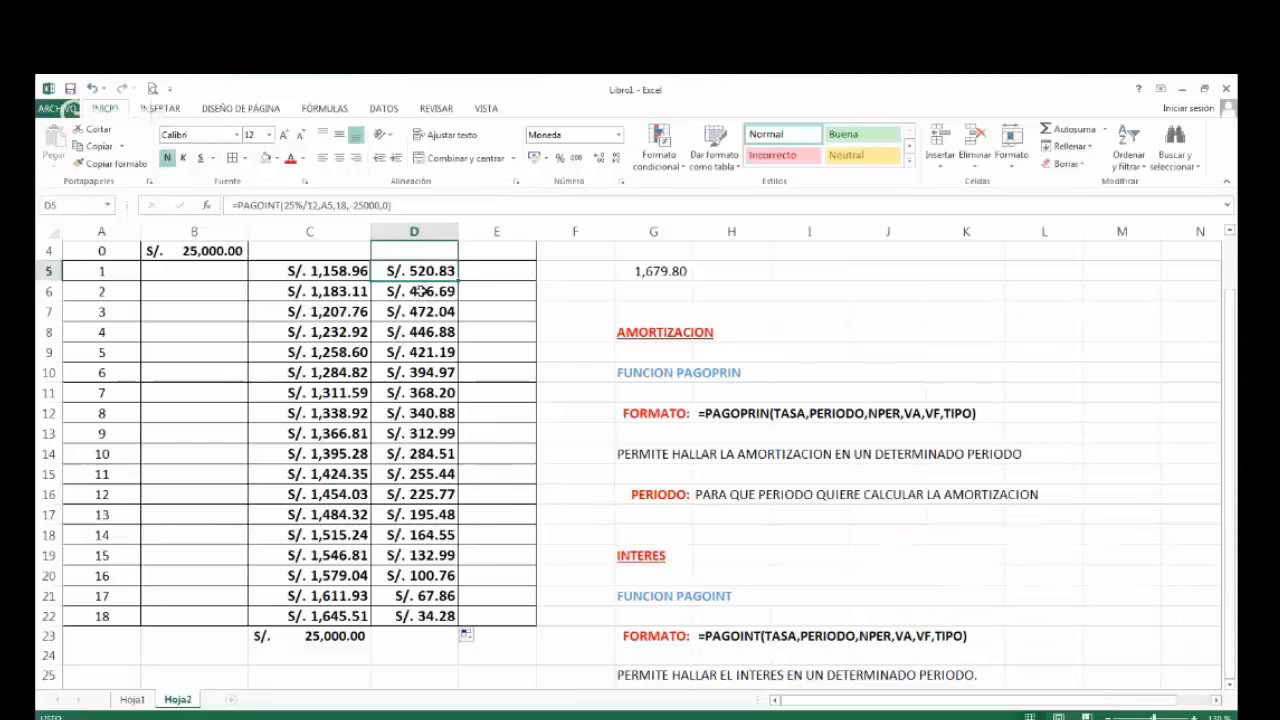
double_click(420, 291)
key(Escape)
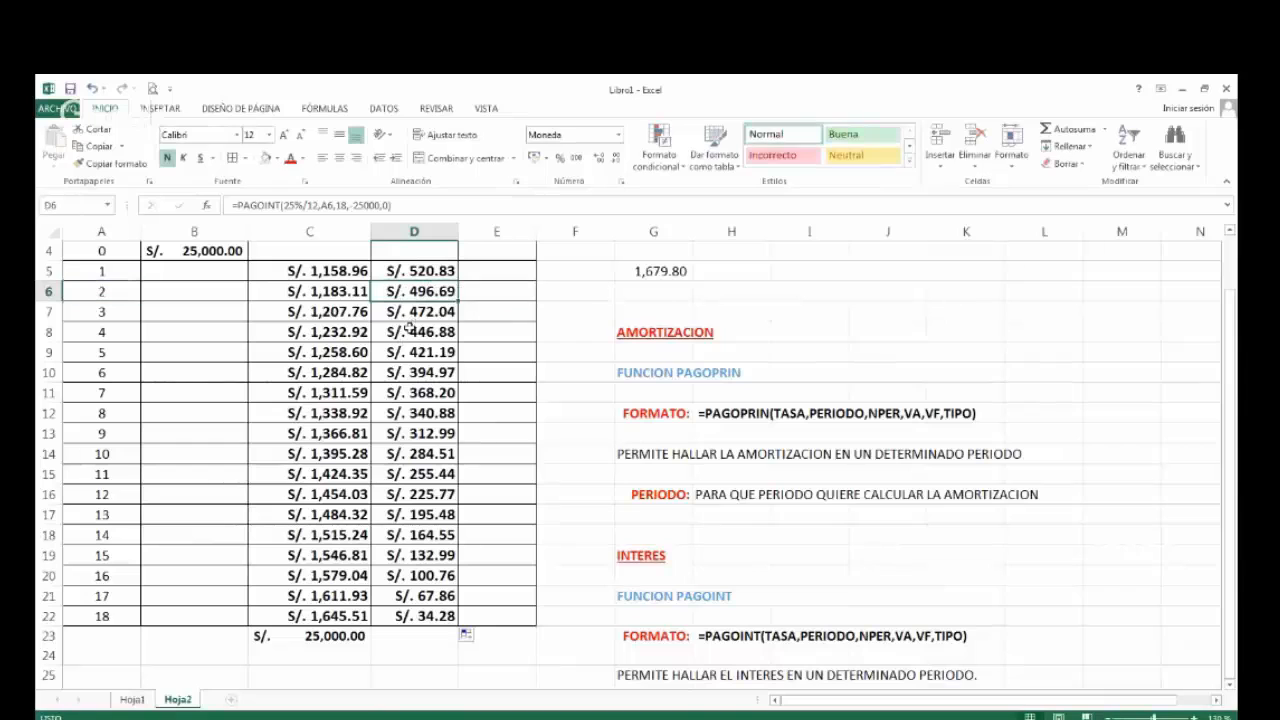
double_click(410, 311)
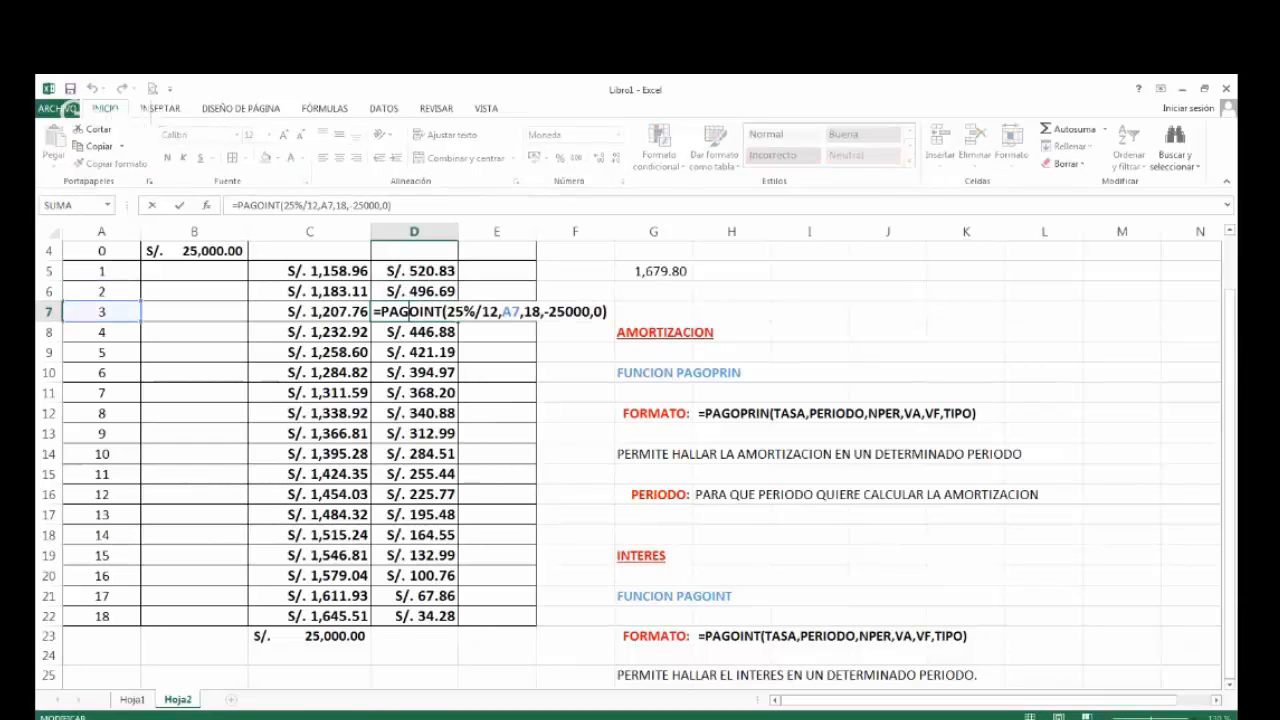
key(Escape)
double_click(420, 616)
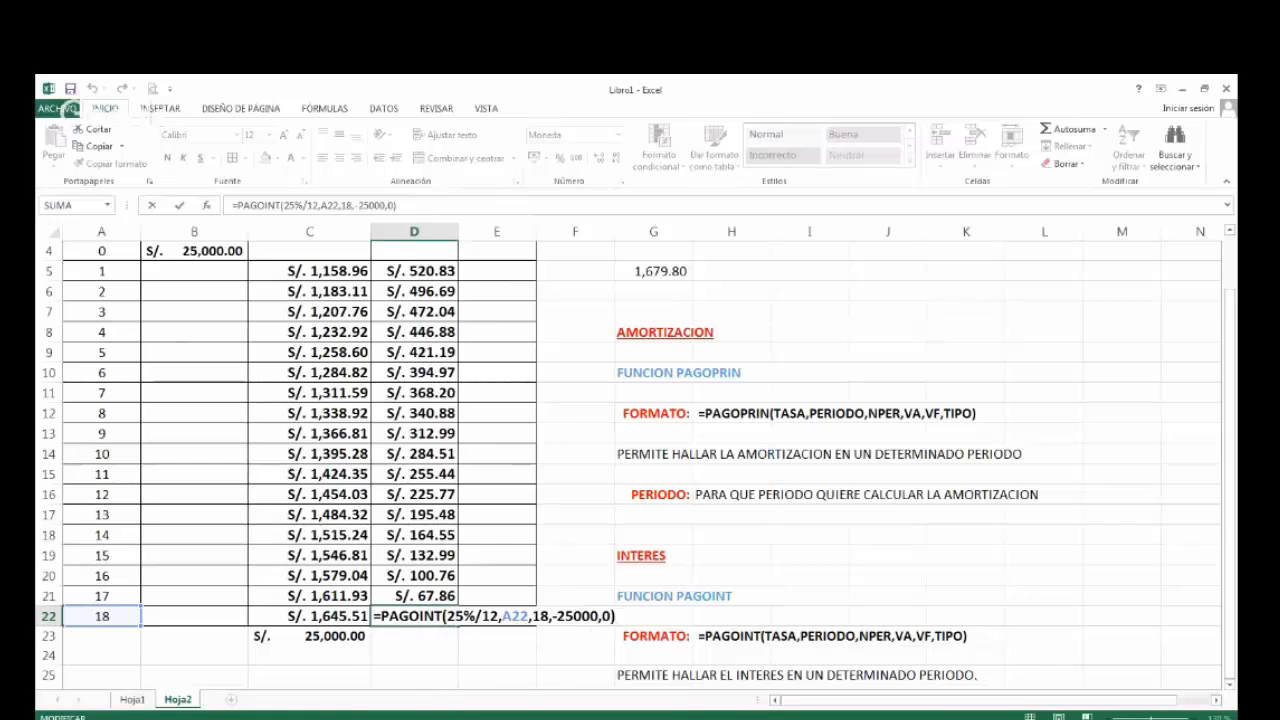
key(ctrl+Return)
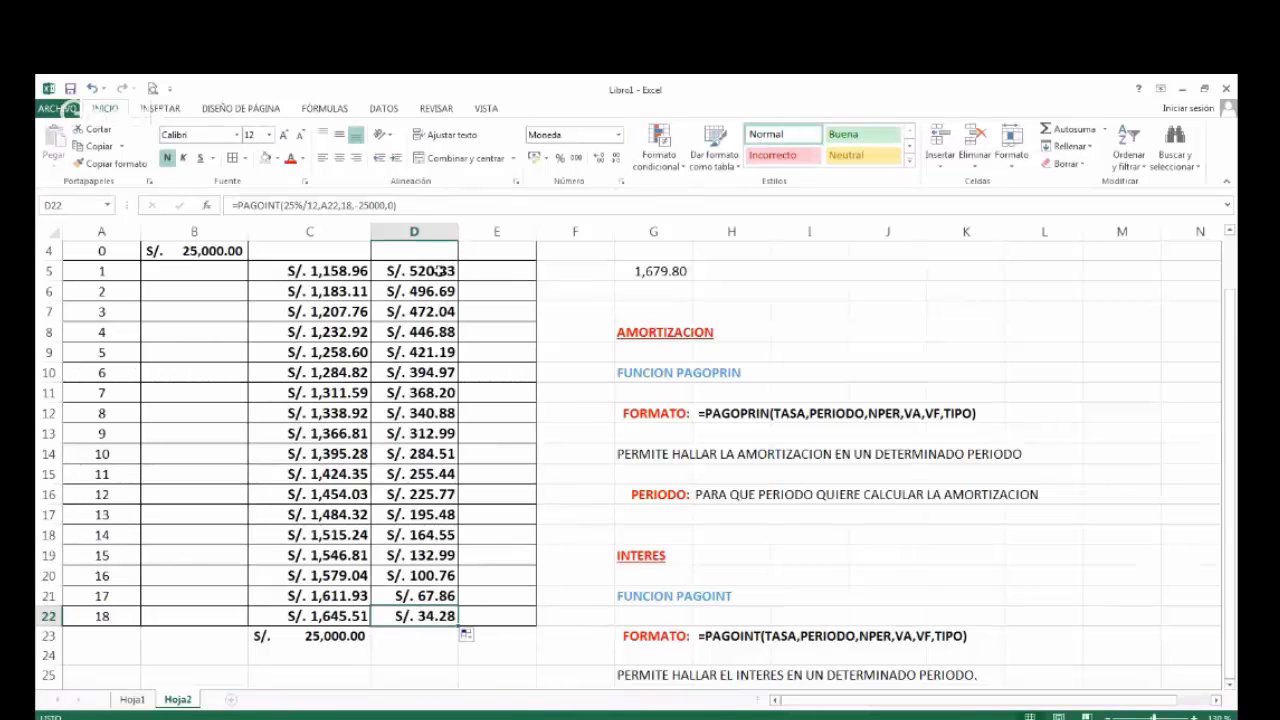
Copy the cell formatting of D5 to E5, the first CUOTA cell.
click(325, 270)
scroll(340, 275, up, 2)
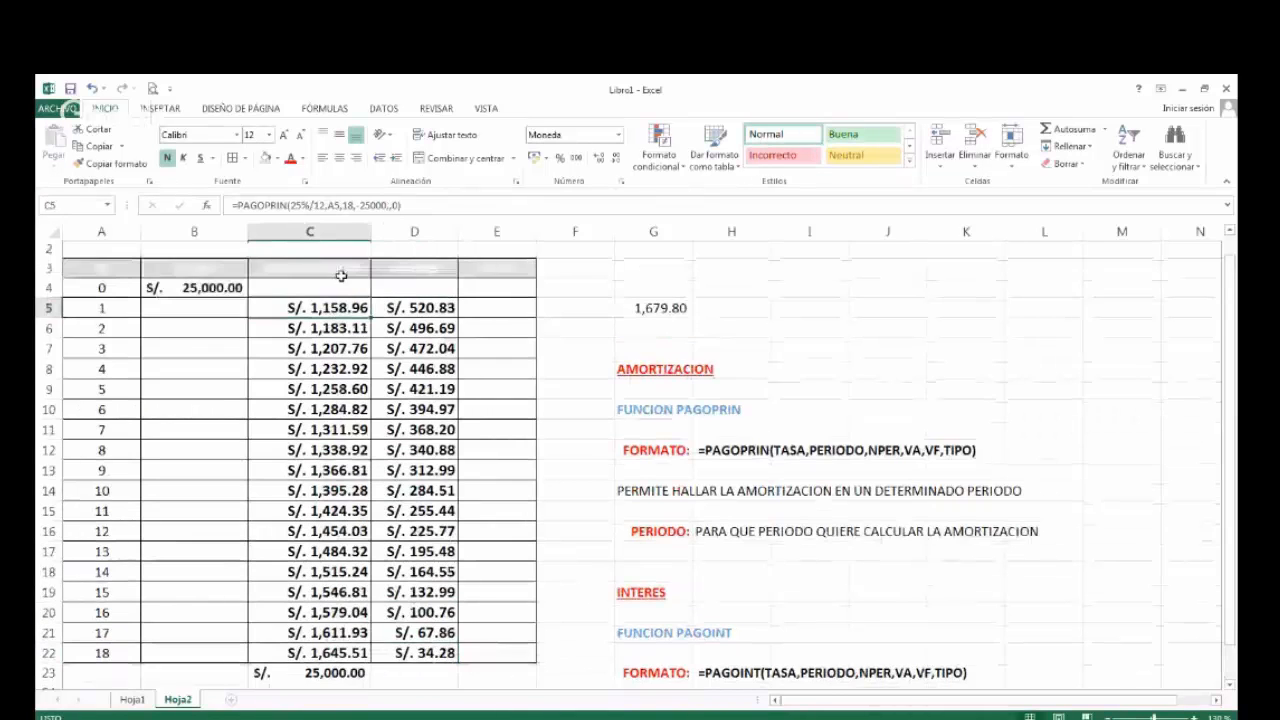
click(410, 329)
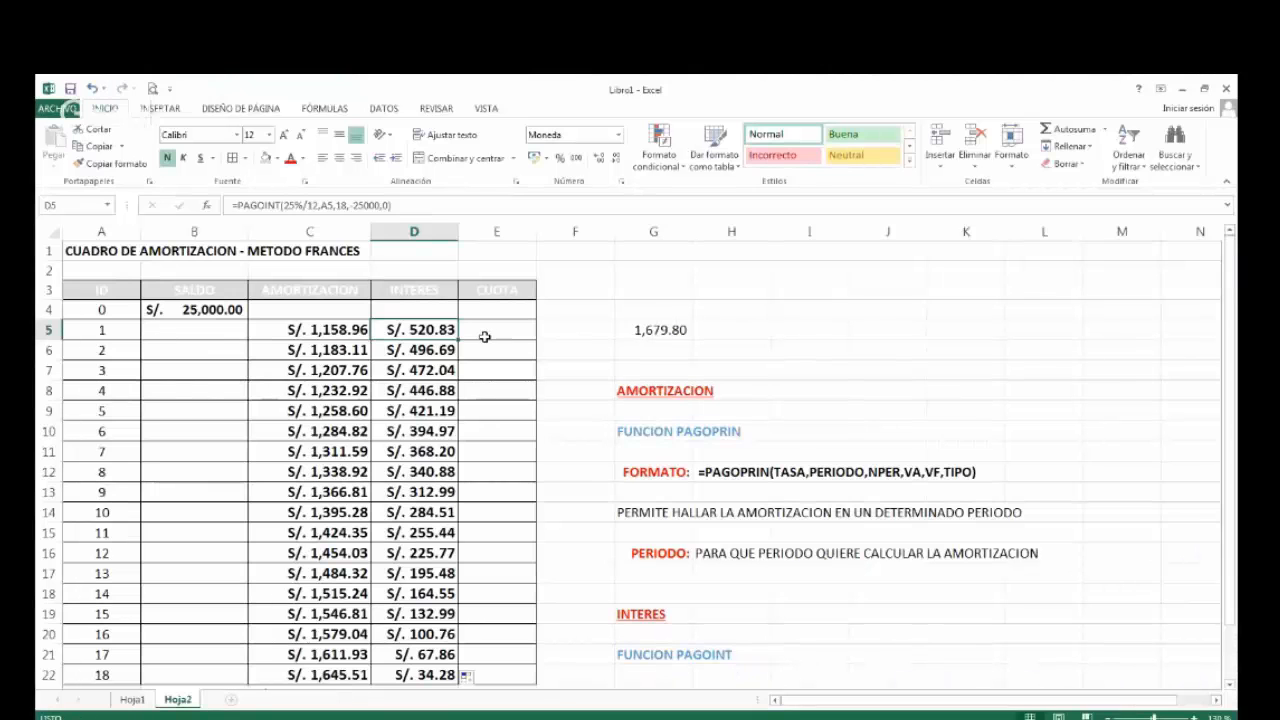
click(110, 163)
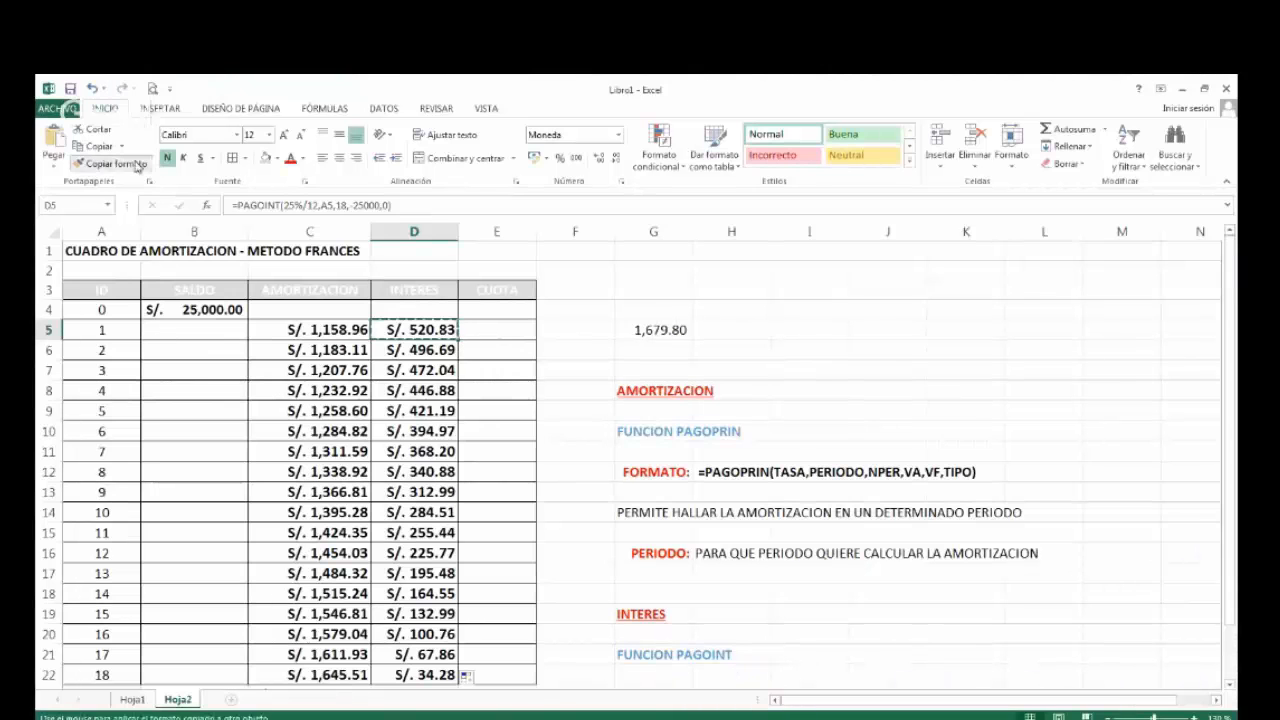
click(508, 332)
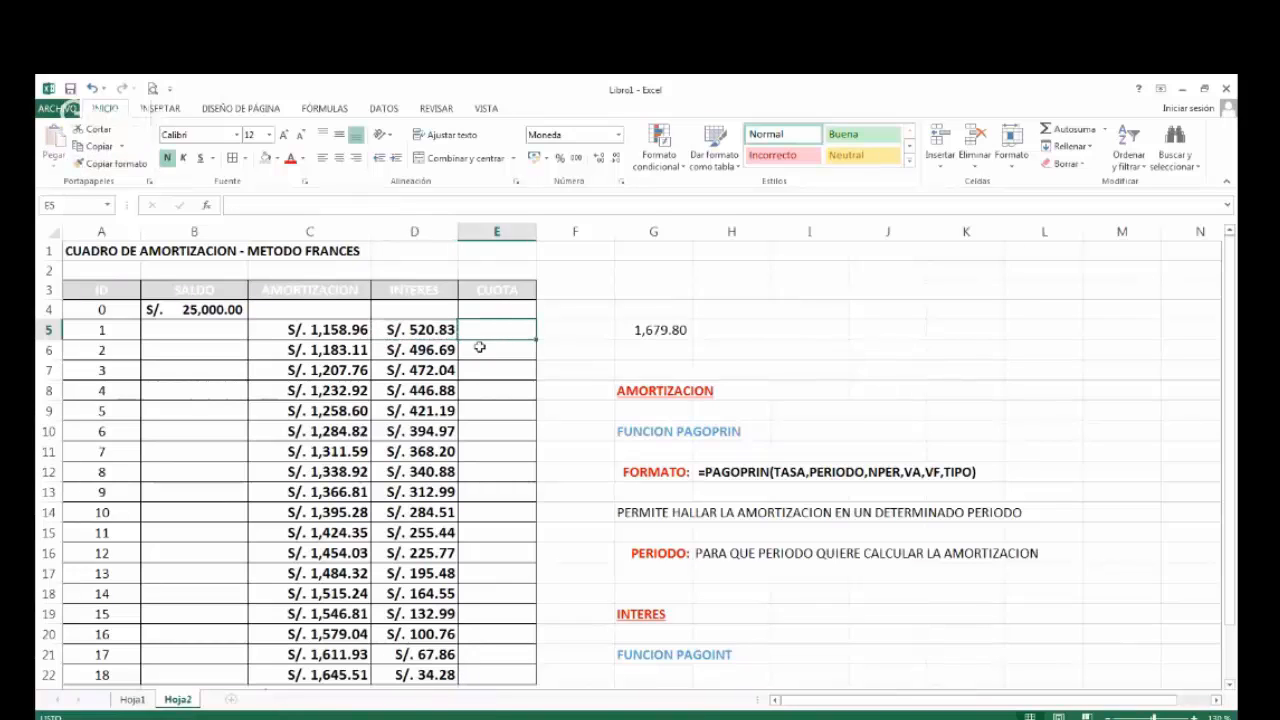
Review the PAGO format and loan data on Hoja1, and the PAGOPRIN and PAGOINT formulas in C5 and D5 on Hoja2.
click(133, 699)
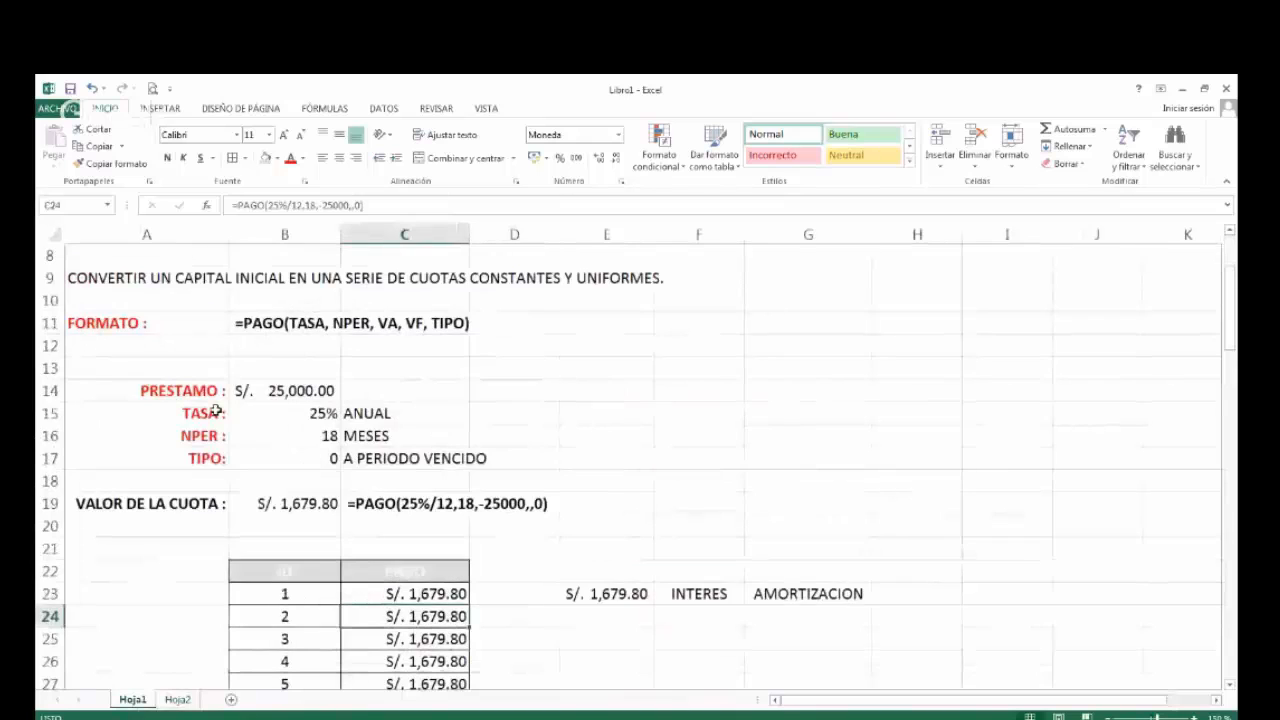
scroll(229, 534, up, 1)
scroll(220, 537, down, 1)
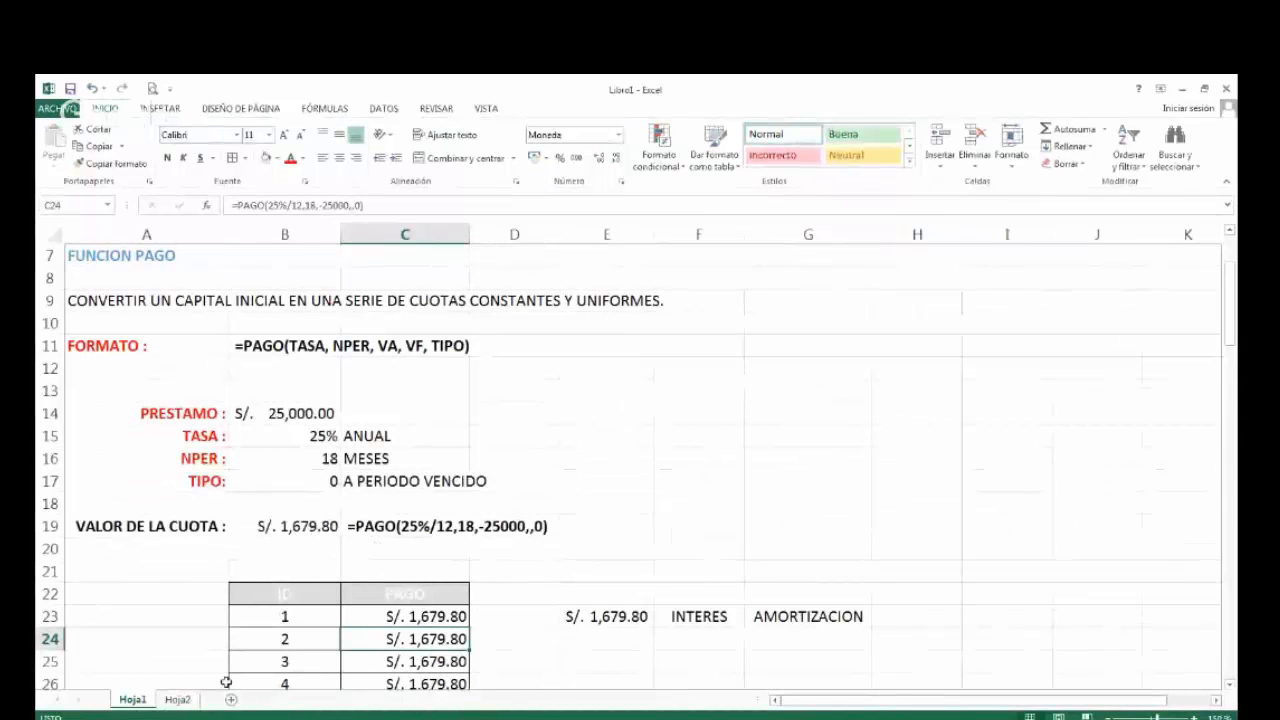
click(180, 700)
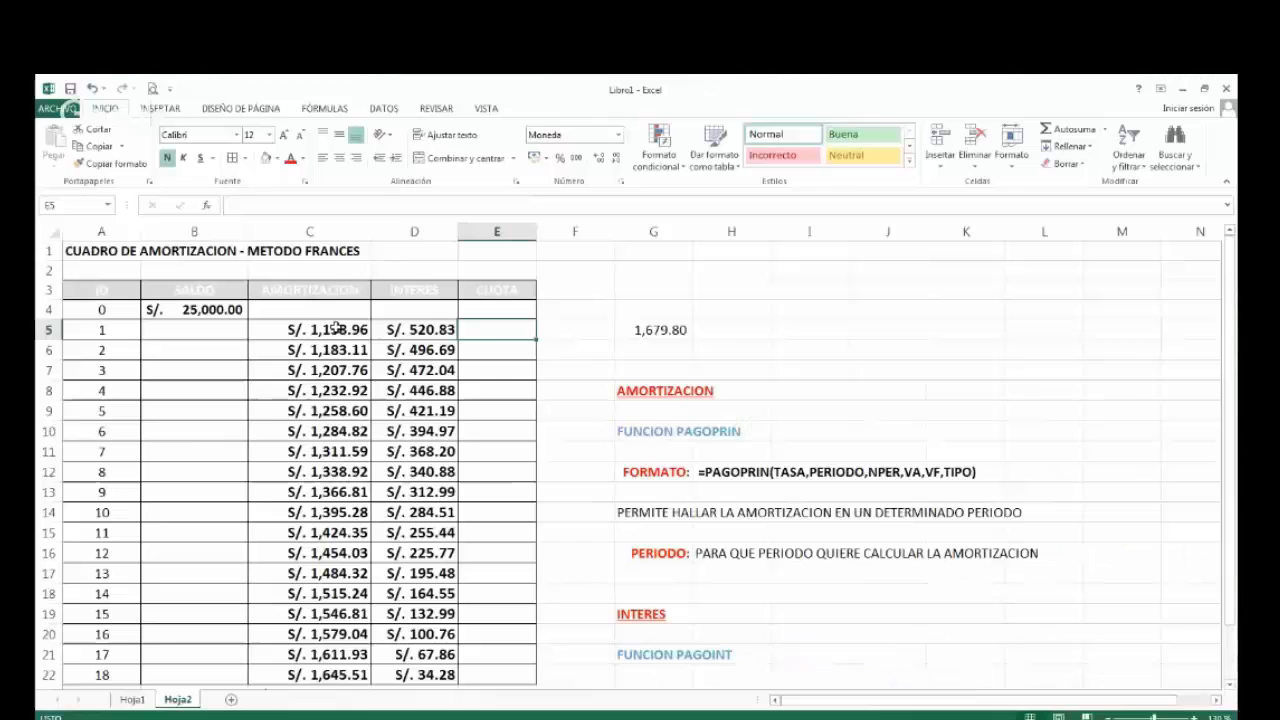
double_click(338, 329)
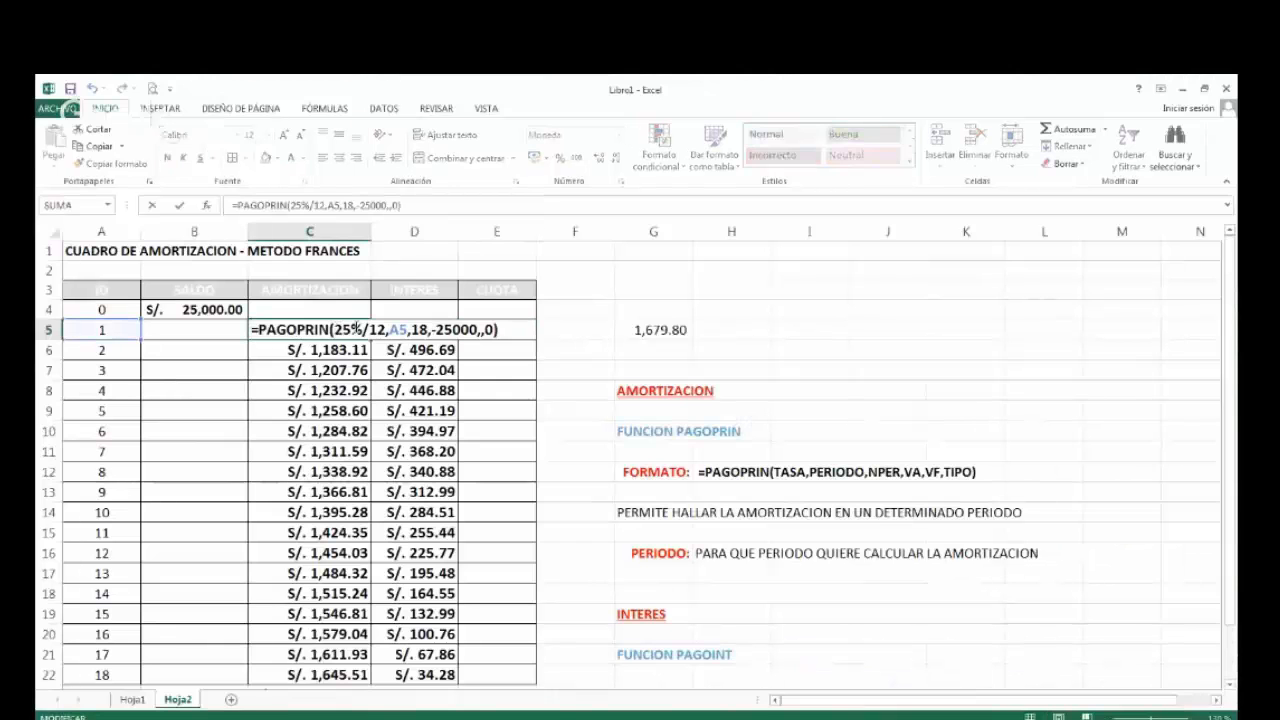
key(Escape)
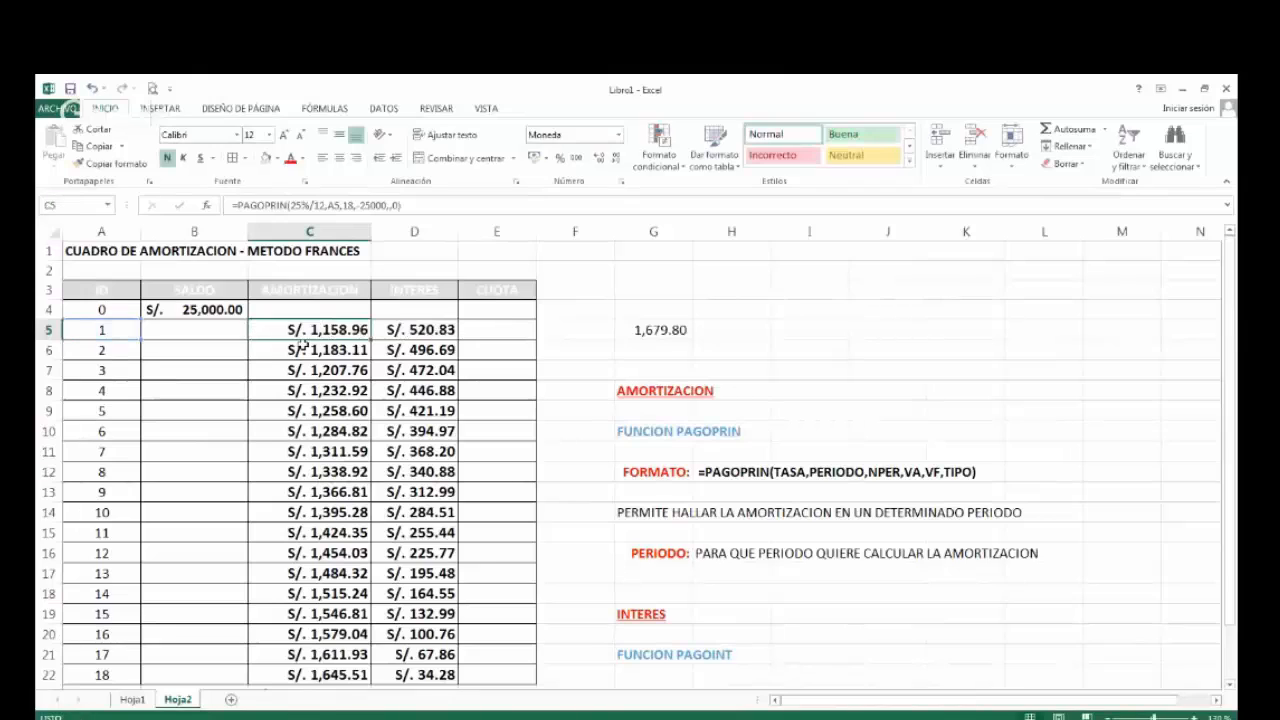
double_click(432, 331)
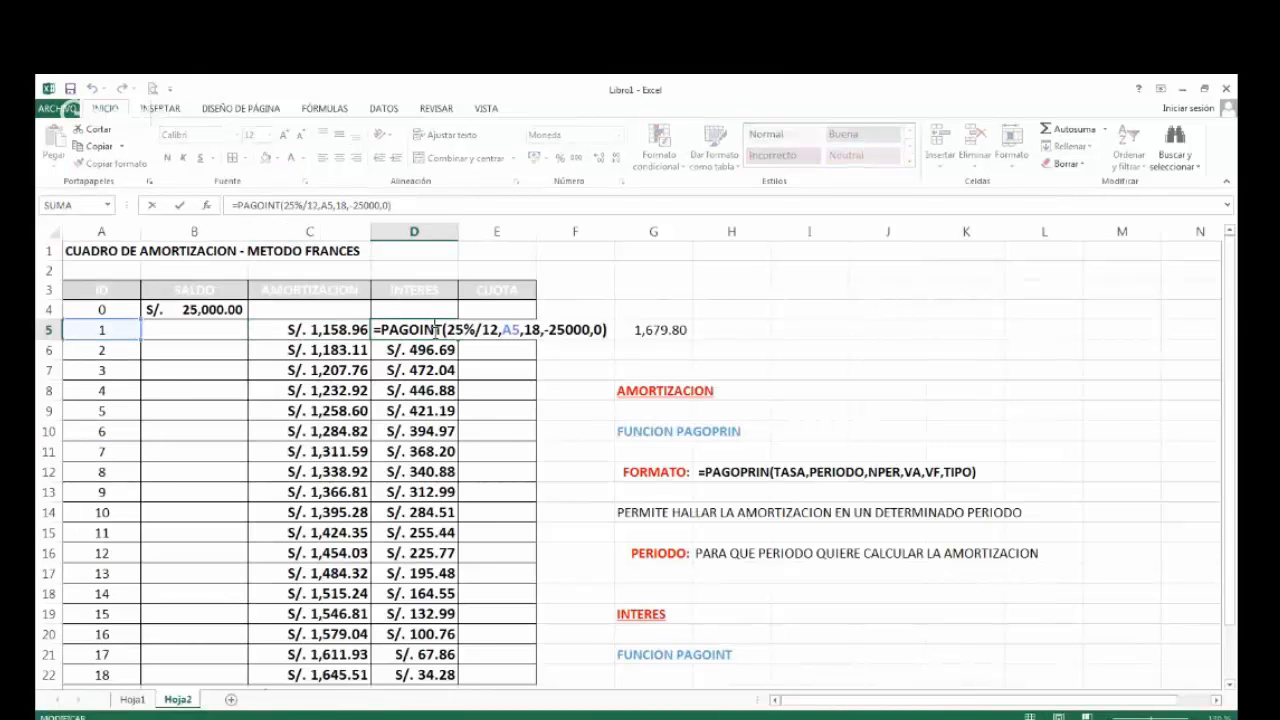
key(Escape)
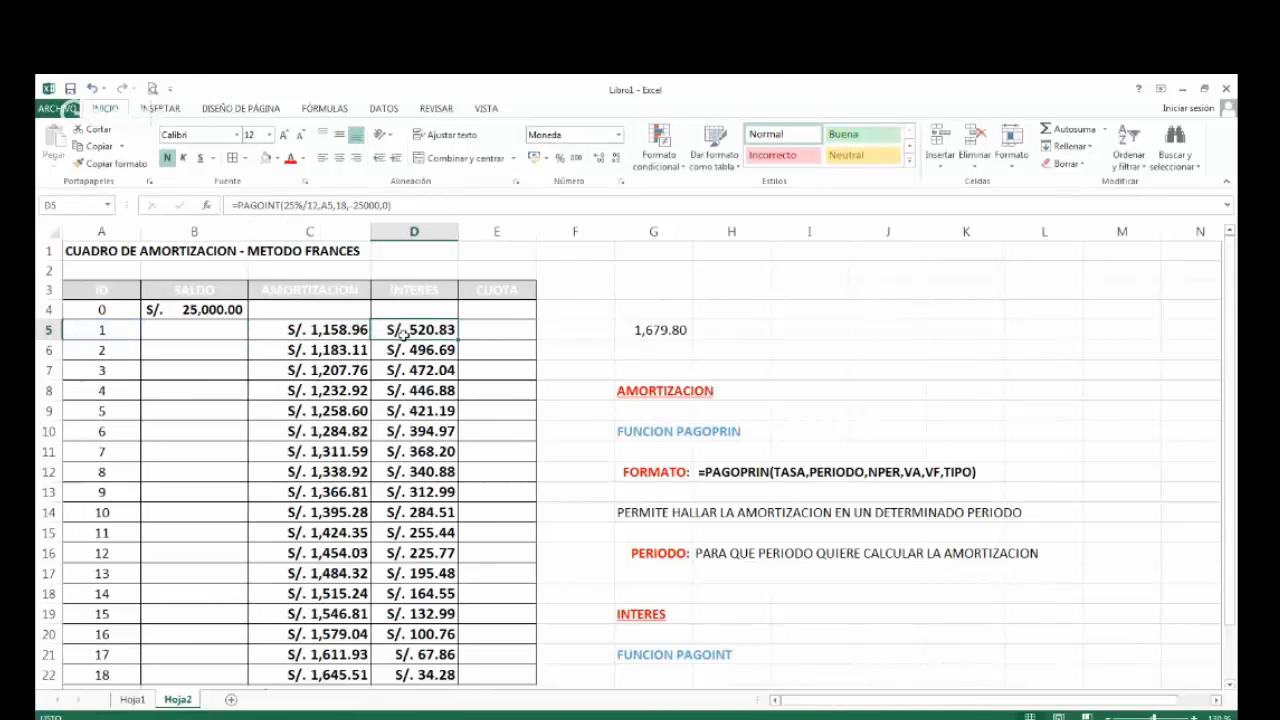
Enter the formula =C5+D5 in E5 to calculate the first period's CUOTA from amortization plus interest.
click(498, 333)
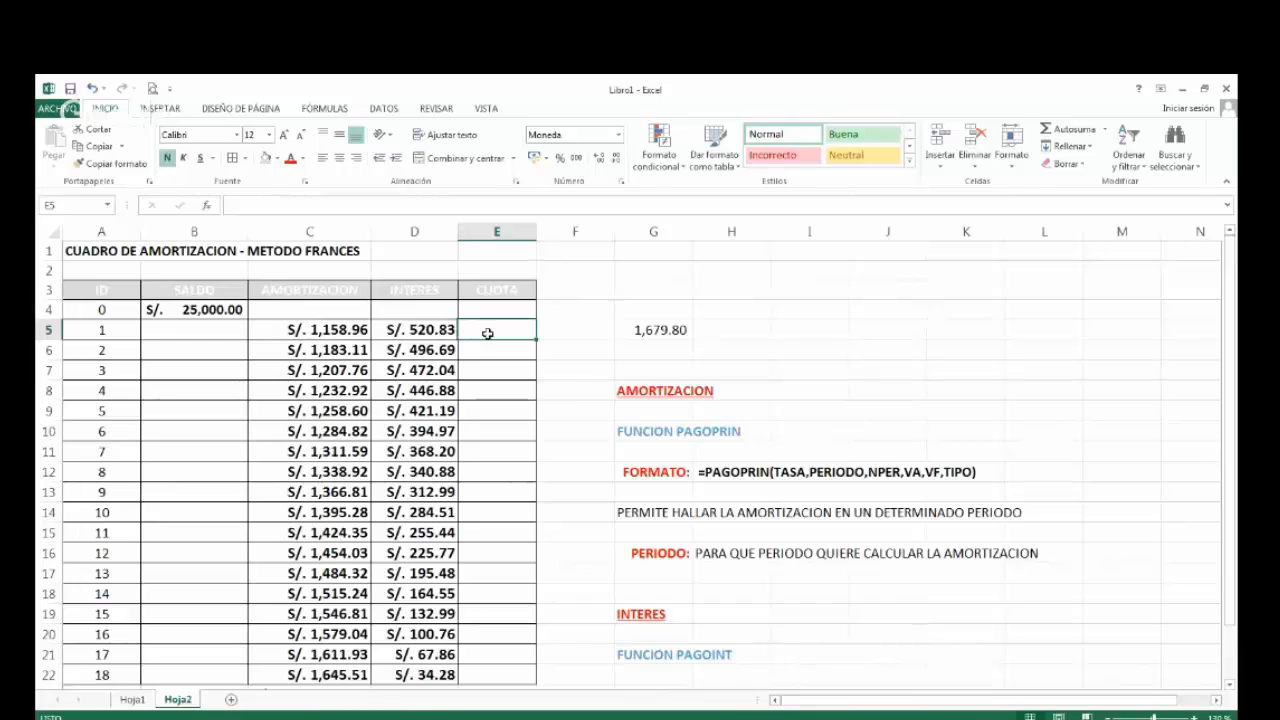
text(=)
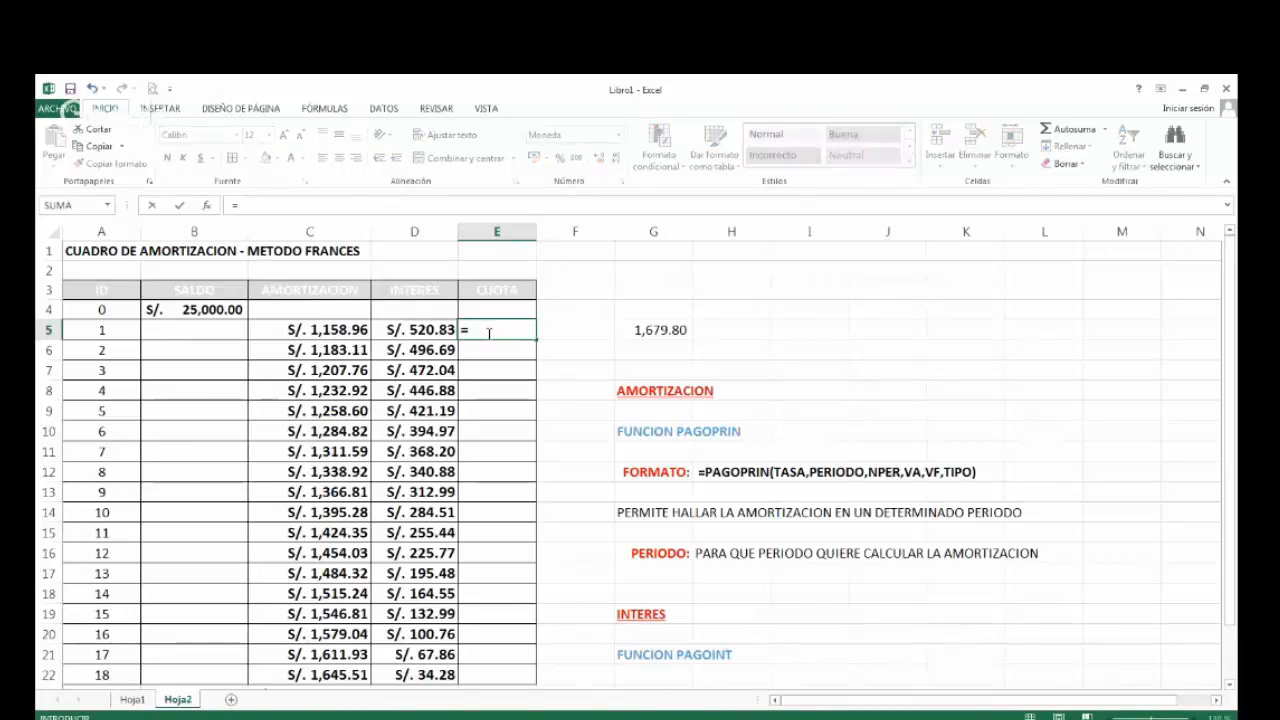
key(Left)
key(Left)
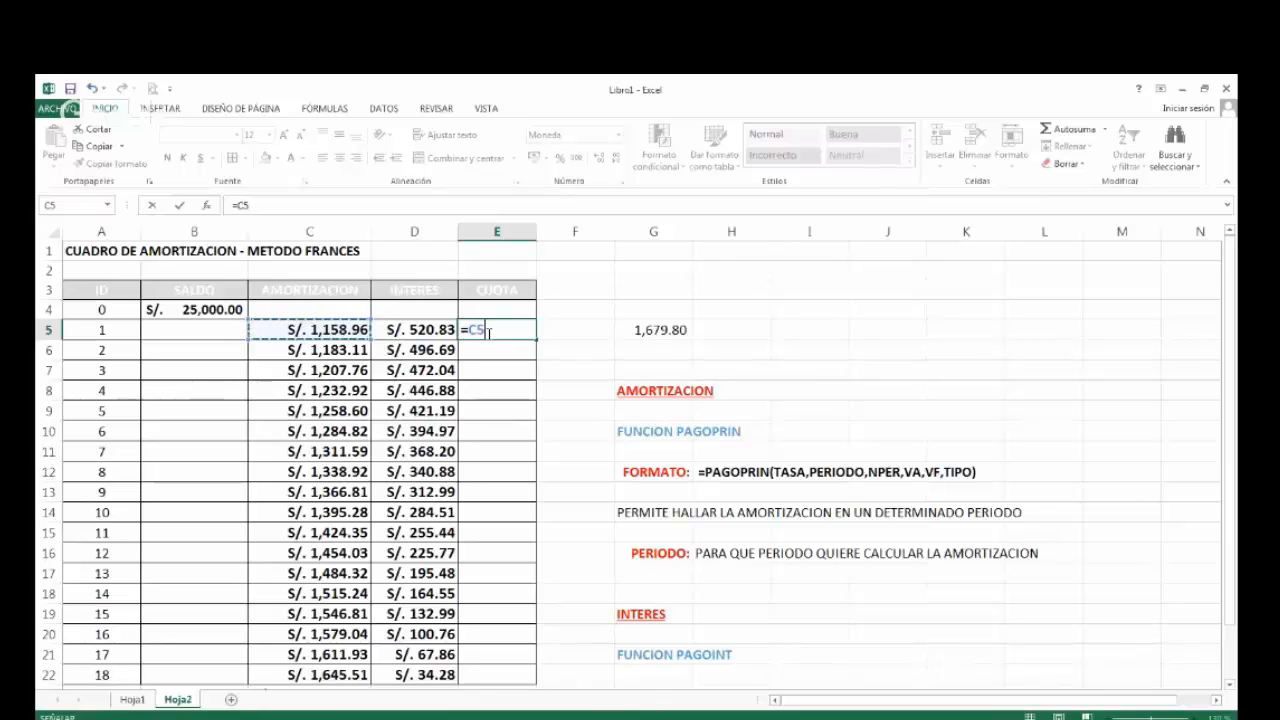
text(+)
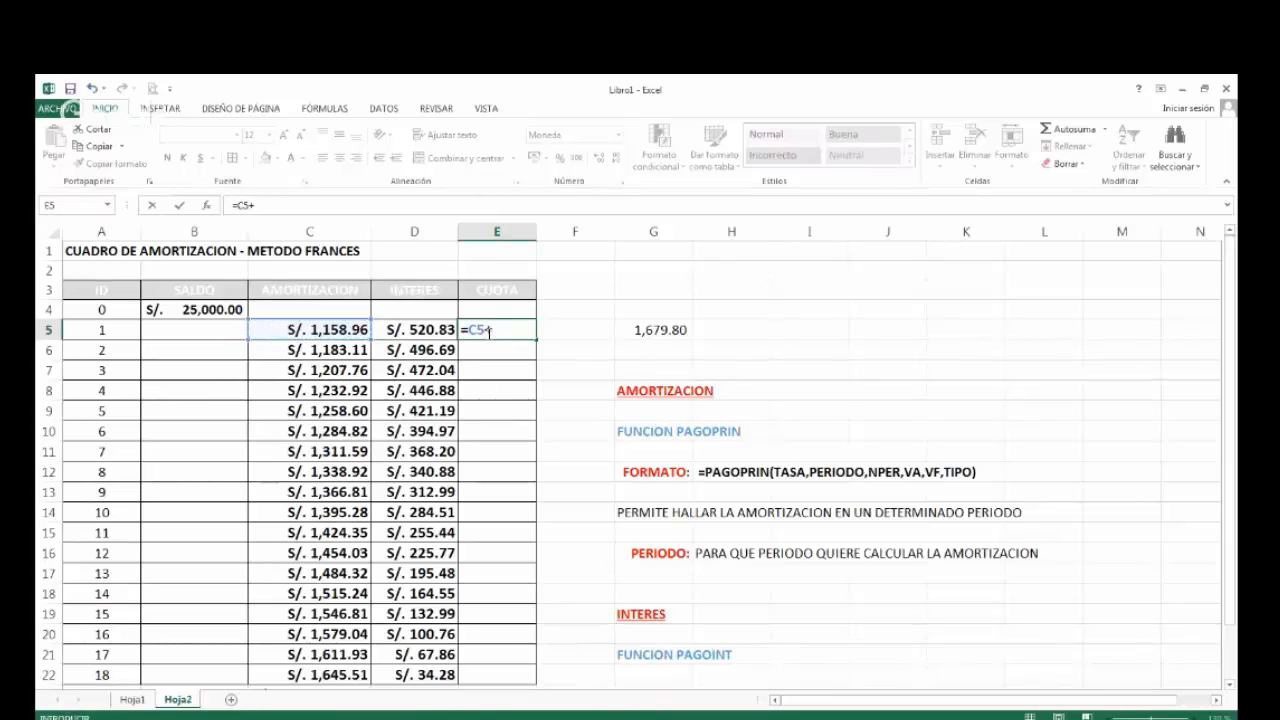
key(Left)
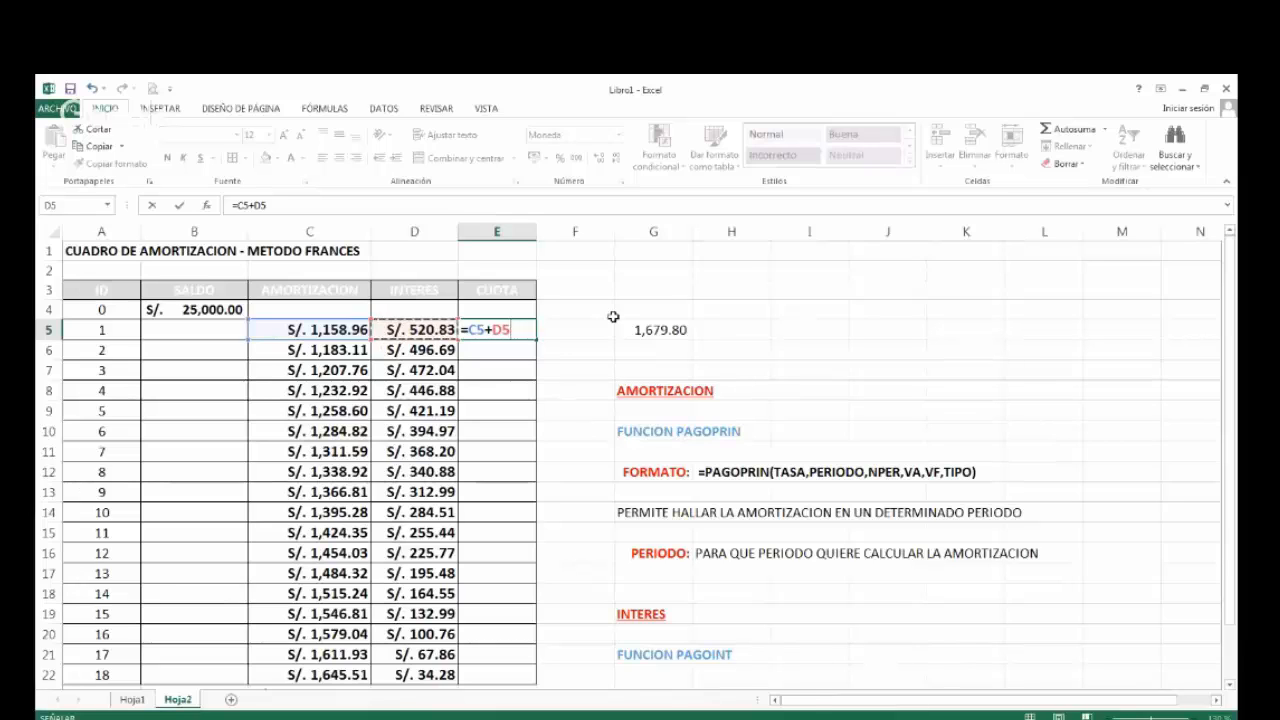
key(Return)
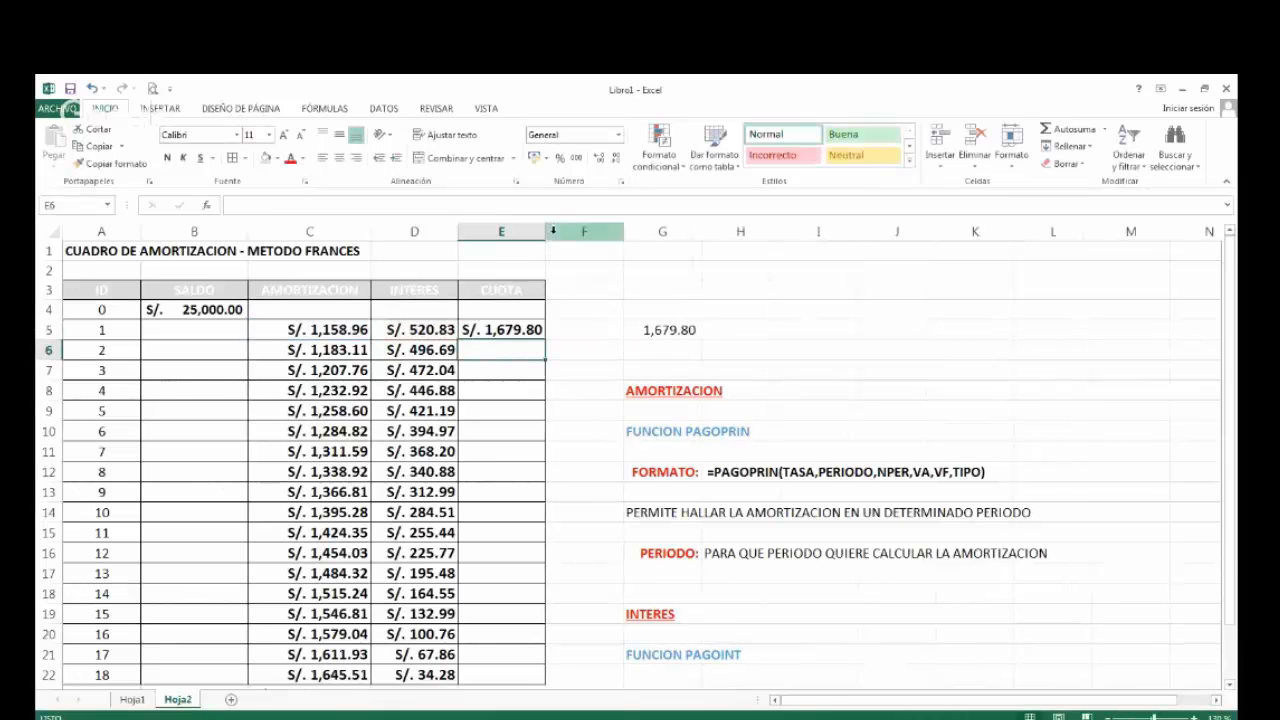
Widen column E slightly and fill the CUOTA formula from E5 down to E22.
drag(545, 231, 562, 231)
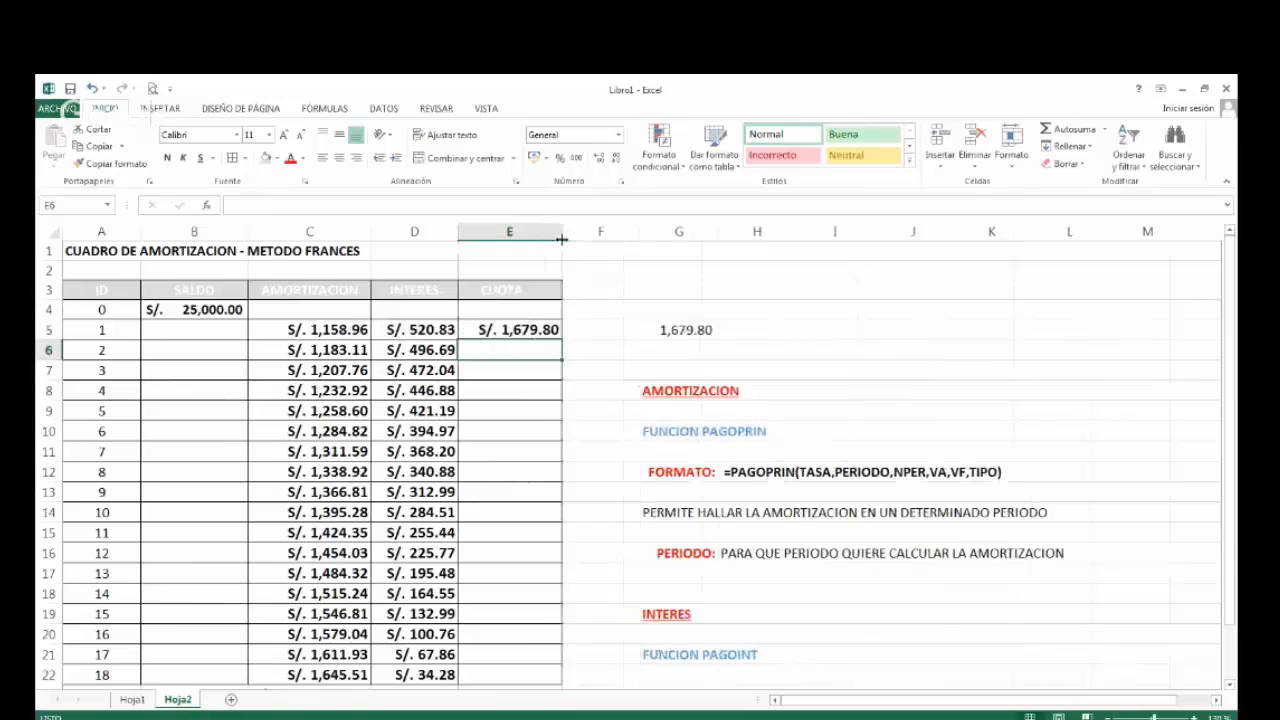
click(518, 330)
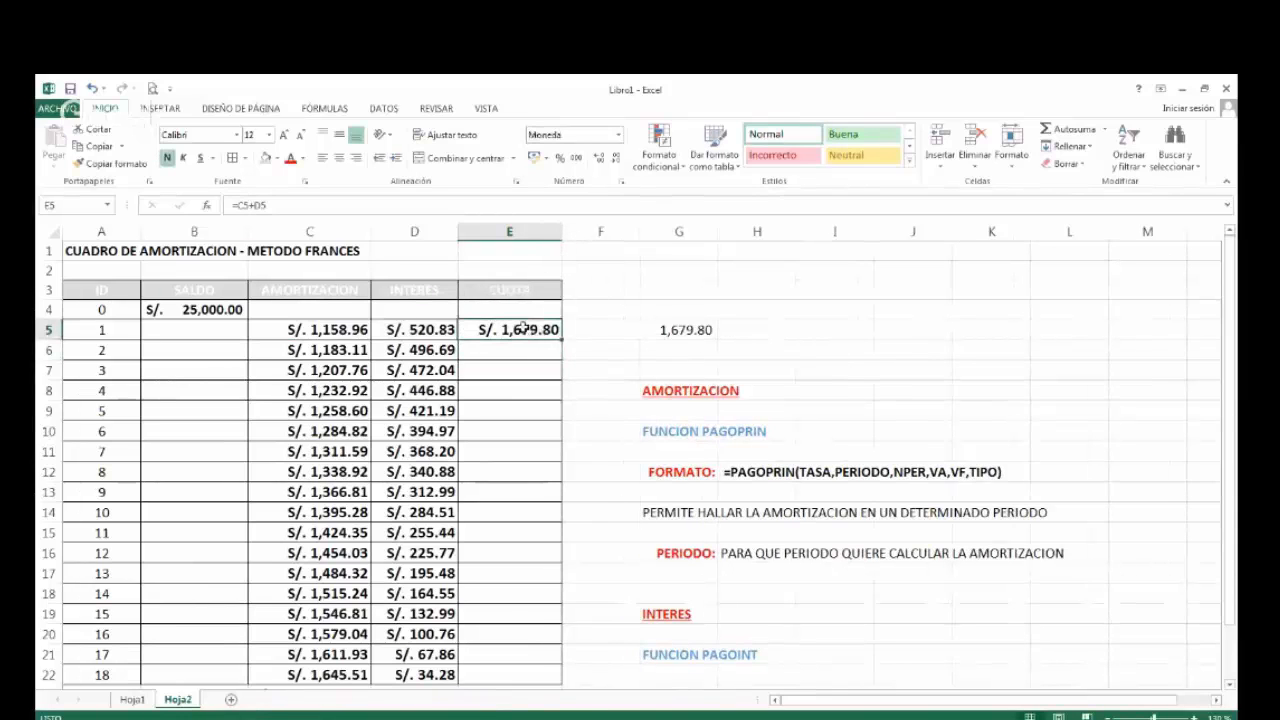
click(684, 330)
double_click(563, 341)
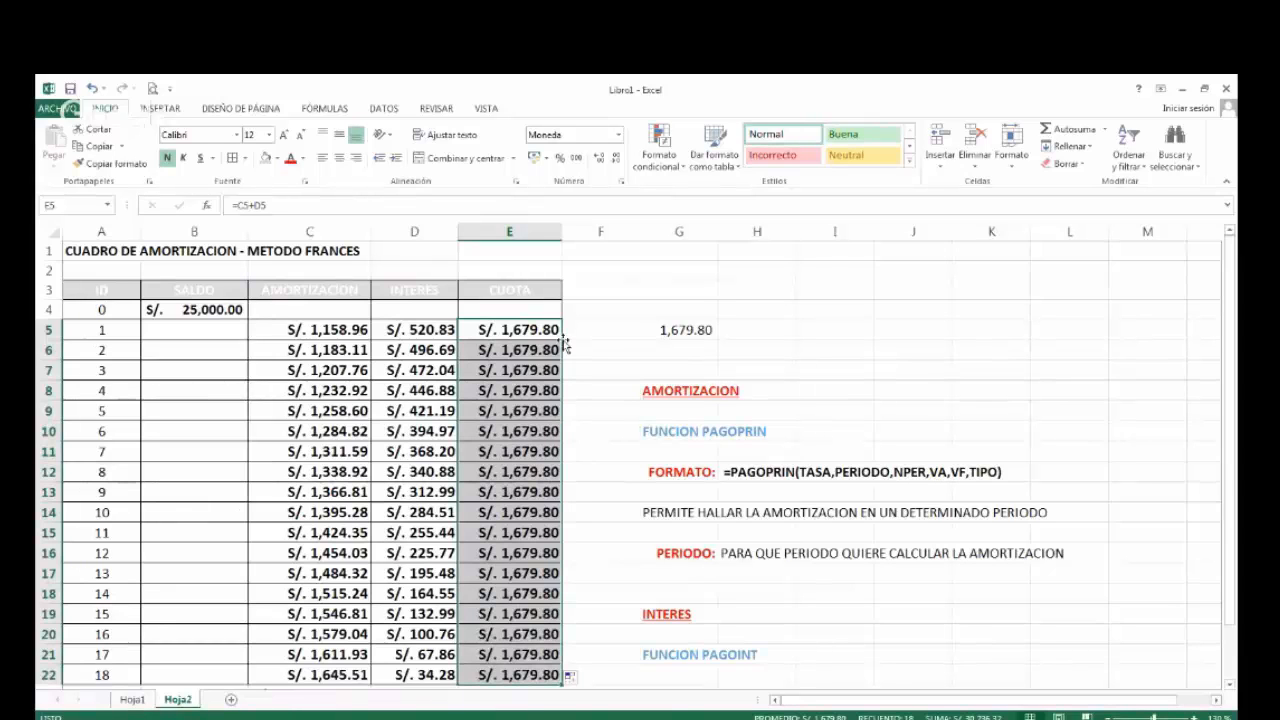
Examine the cell references of the filled CUOTA formulas in E6 and E22, and the amortization total below the table.
click(490, 350)
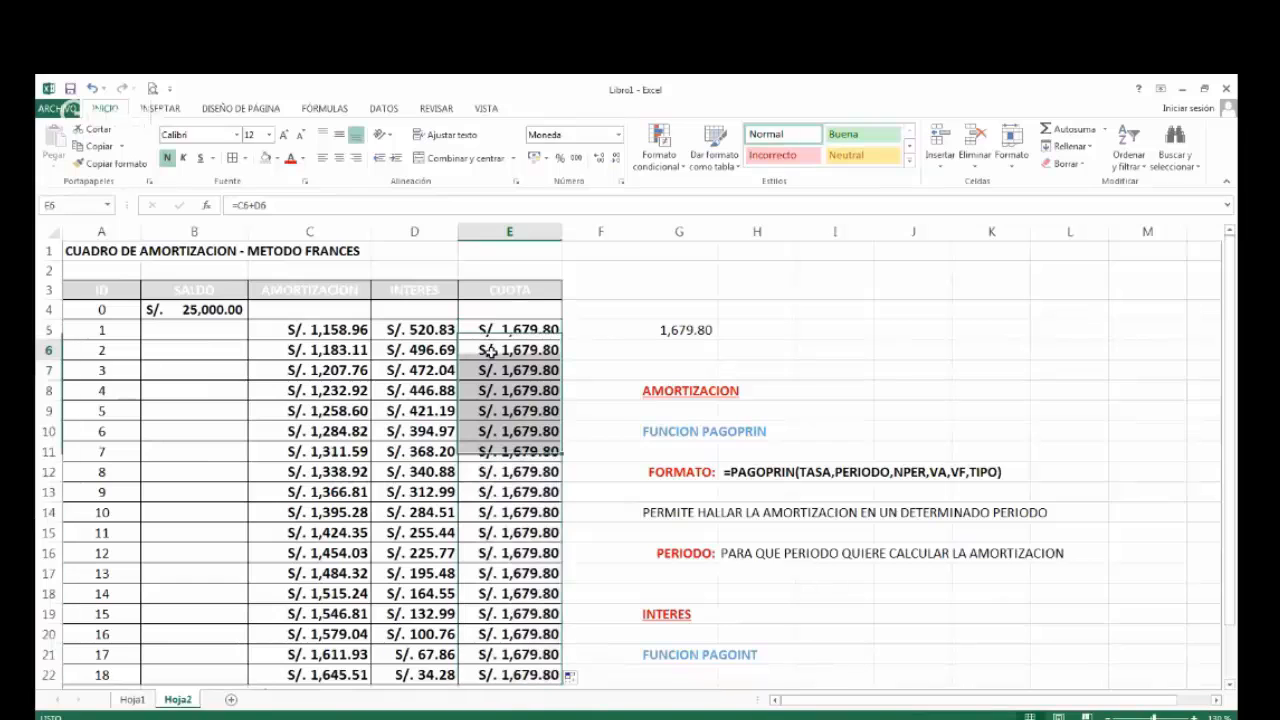
double_click(490, 350)
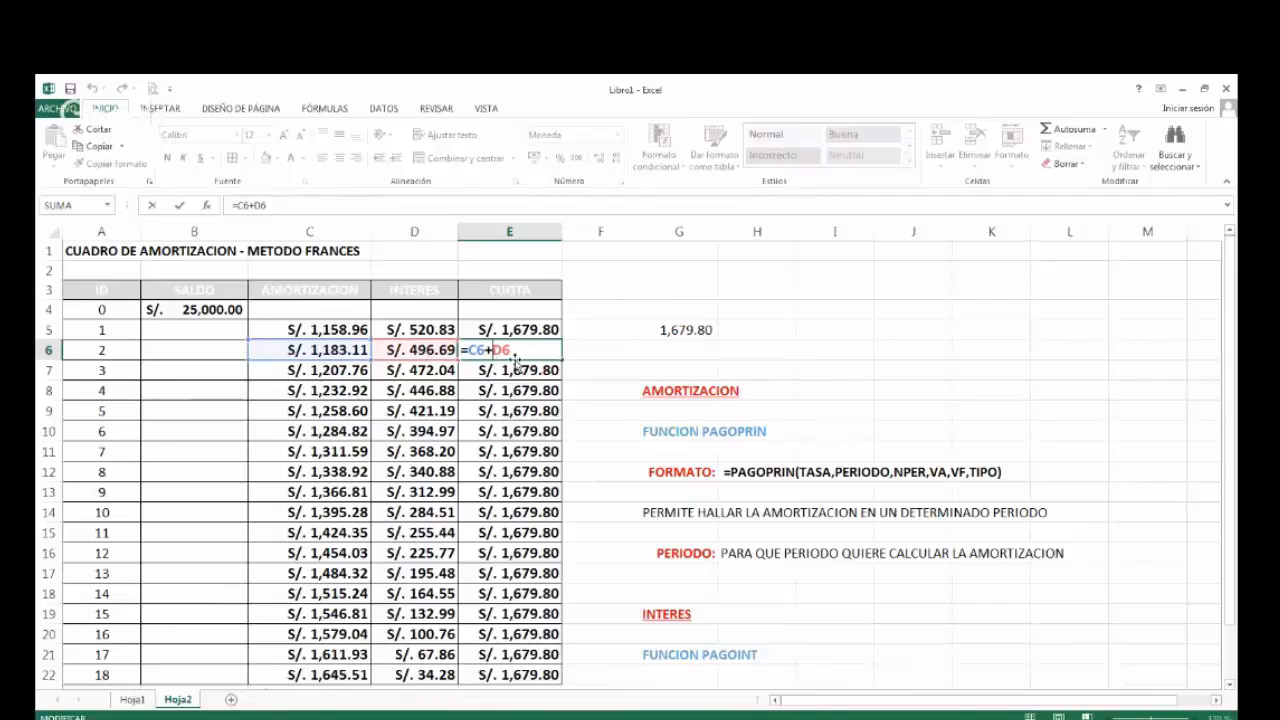
key(ctrl+Return)
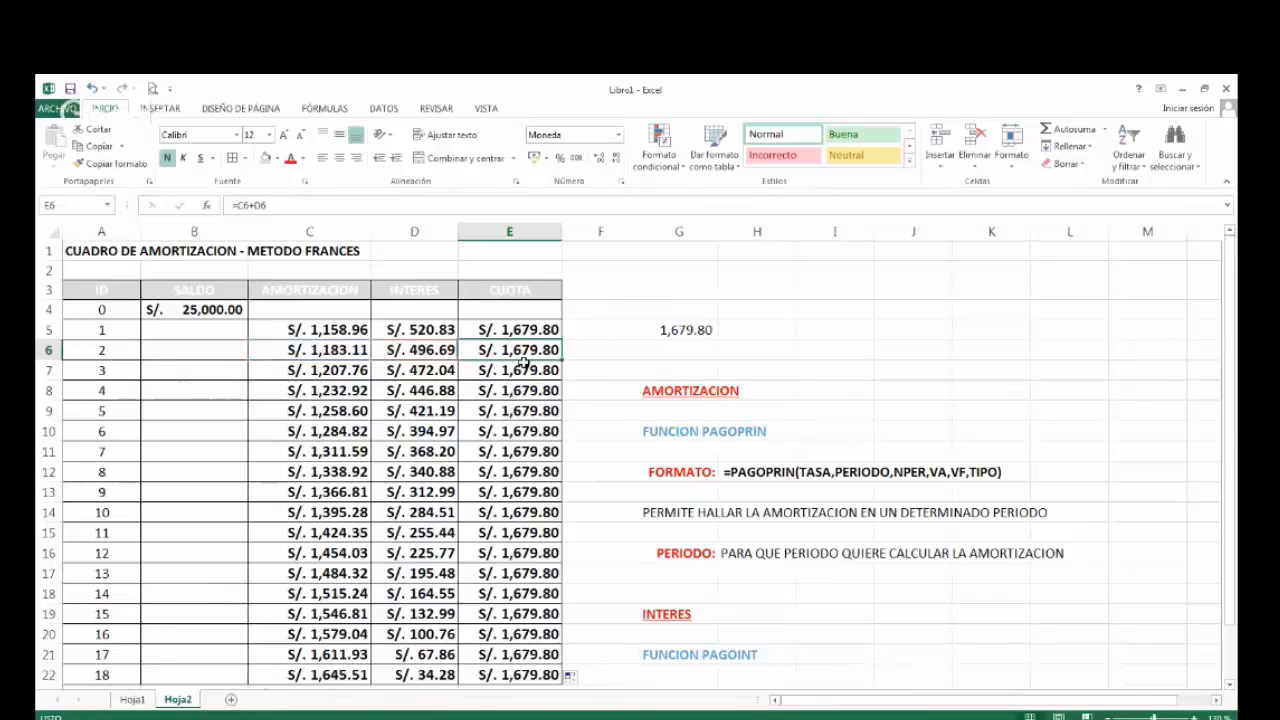
double_click(521, 674)
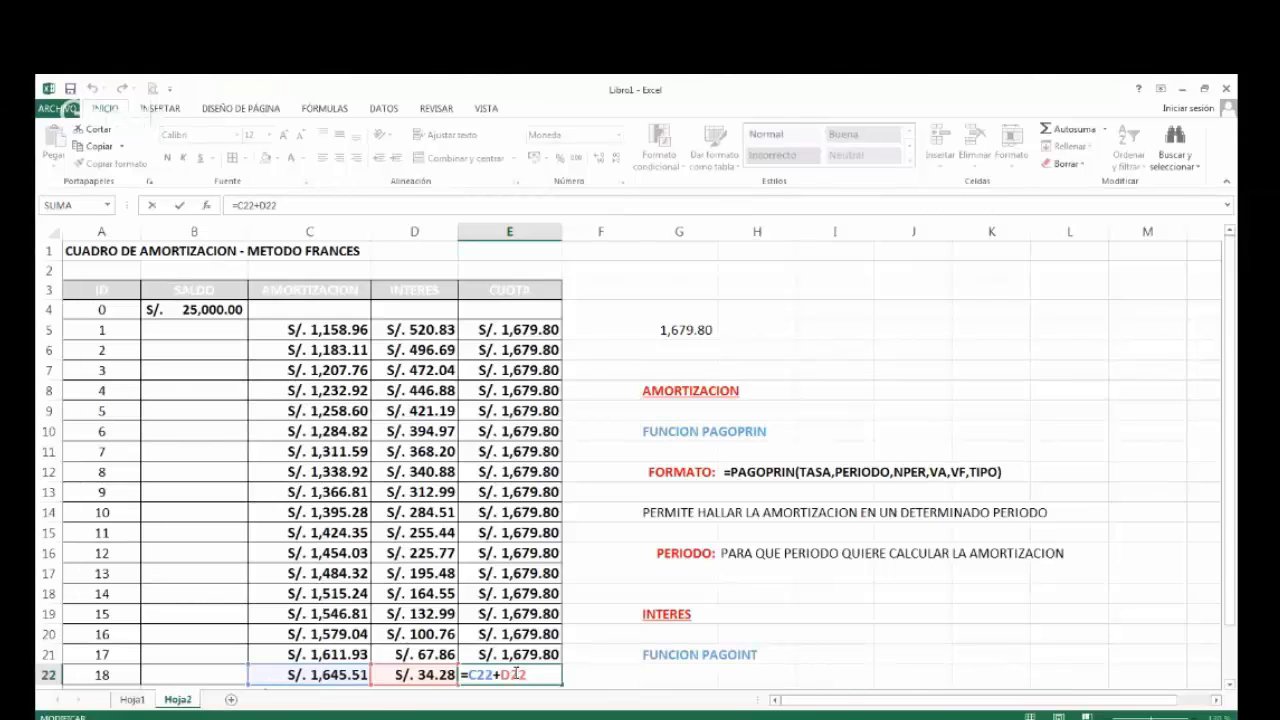
key(ctrl+Return)
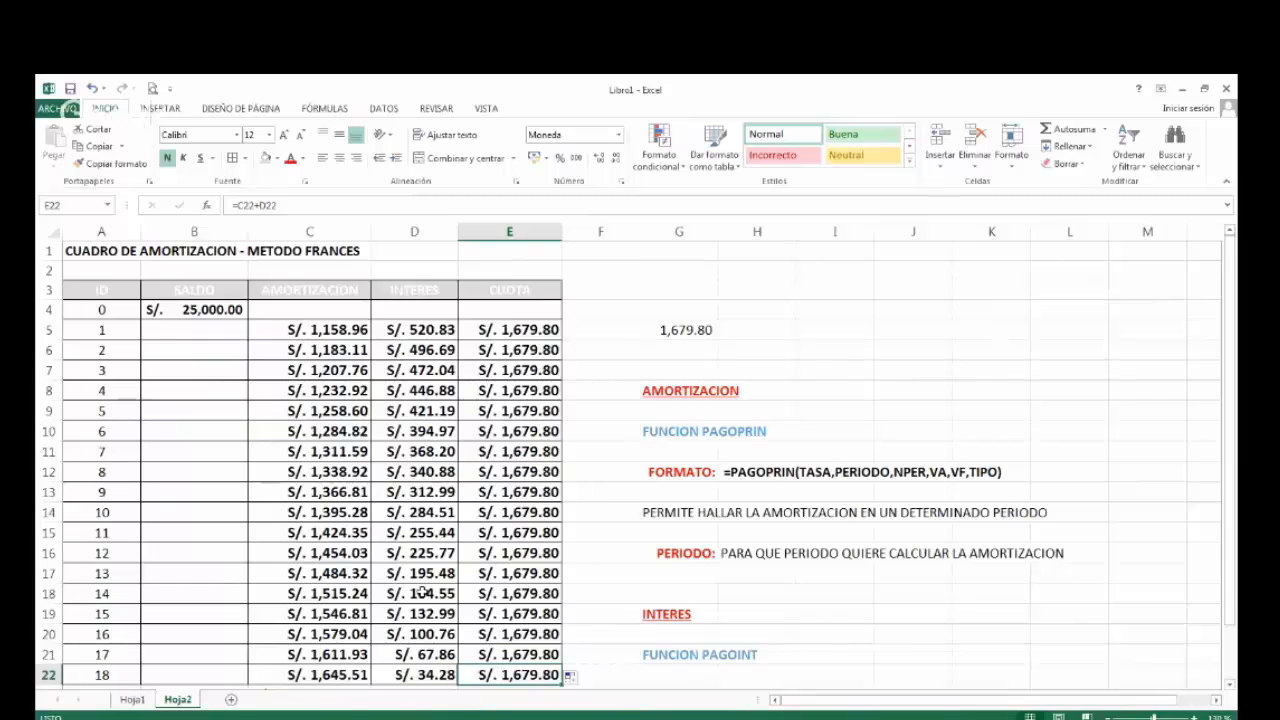
scroll(421, 591, down, 1)
scroll(421, 594, up, 1)
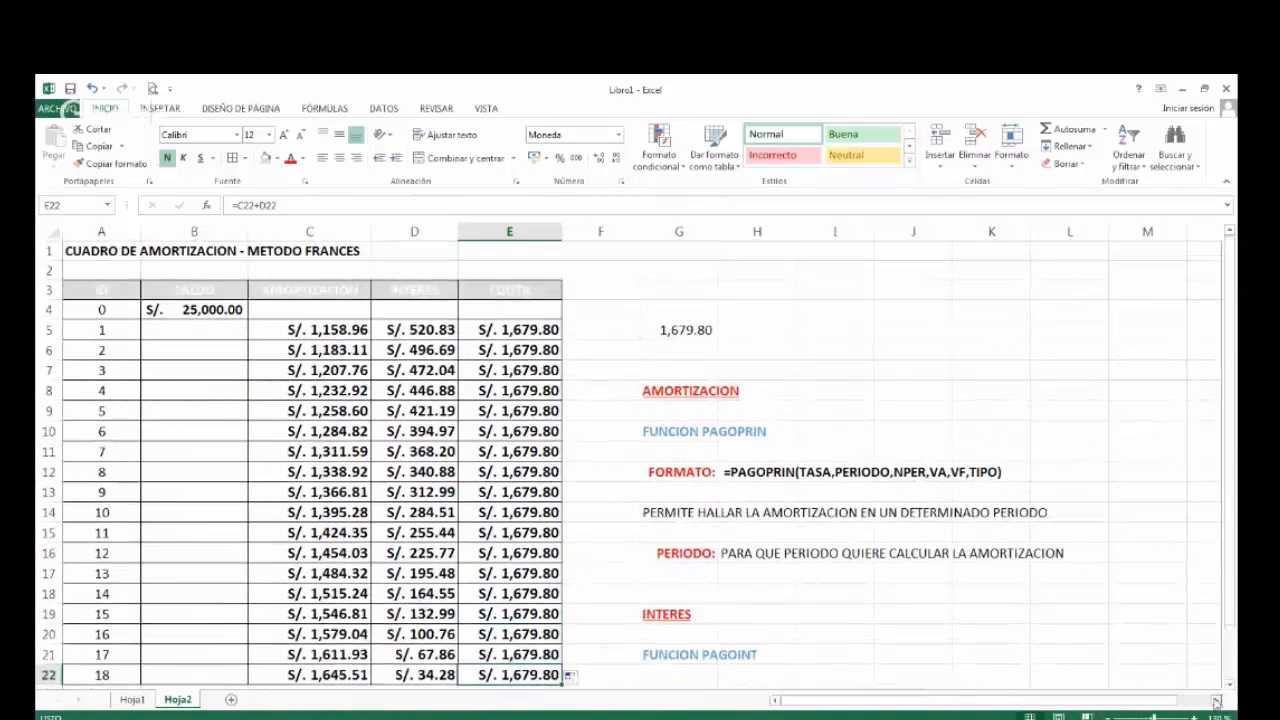
scroll(1232, 689, down, 1)
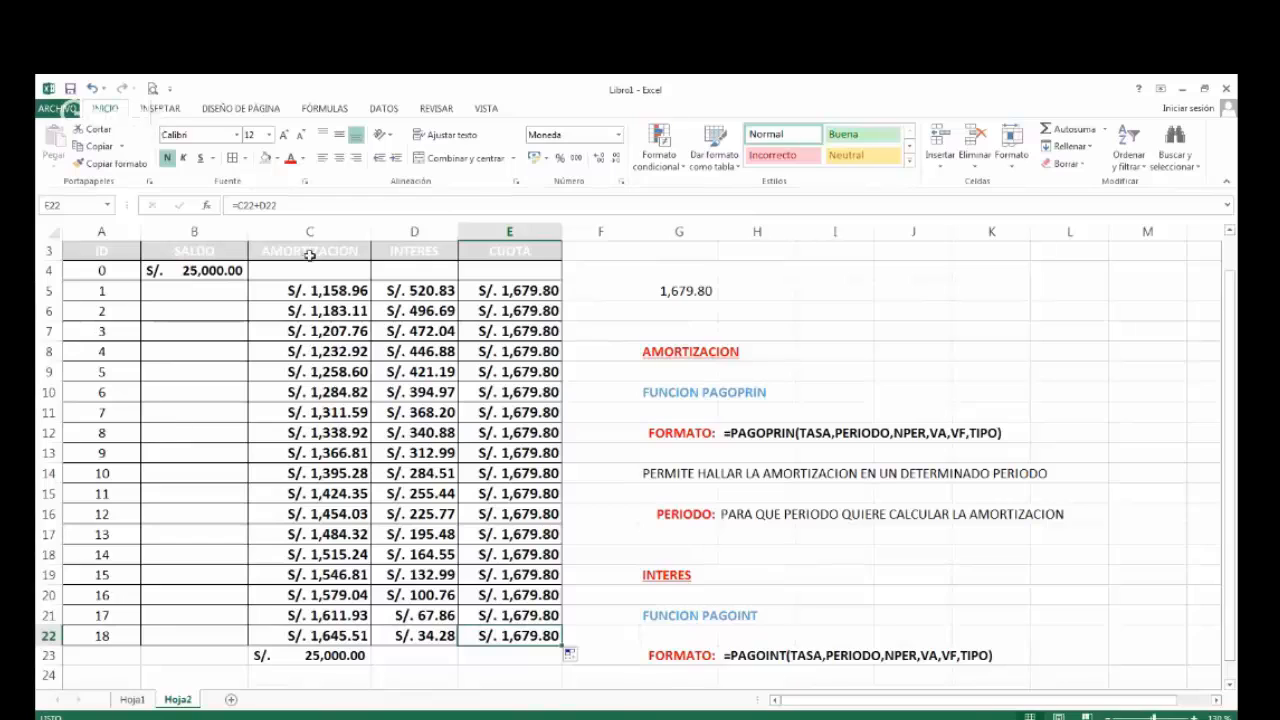
click(186, 292)
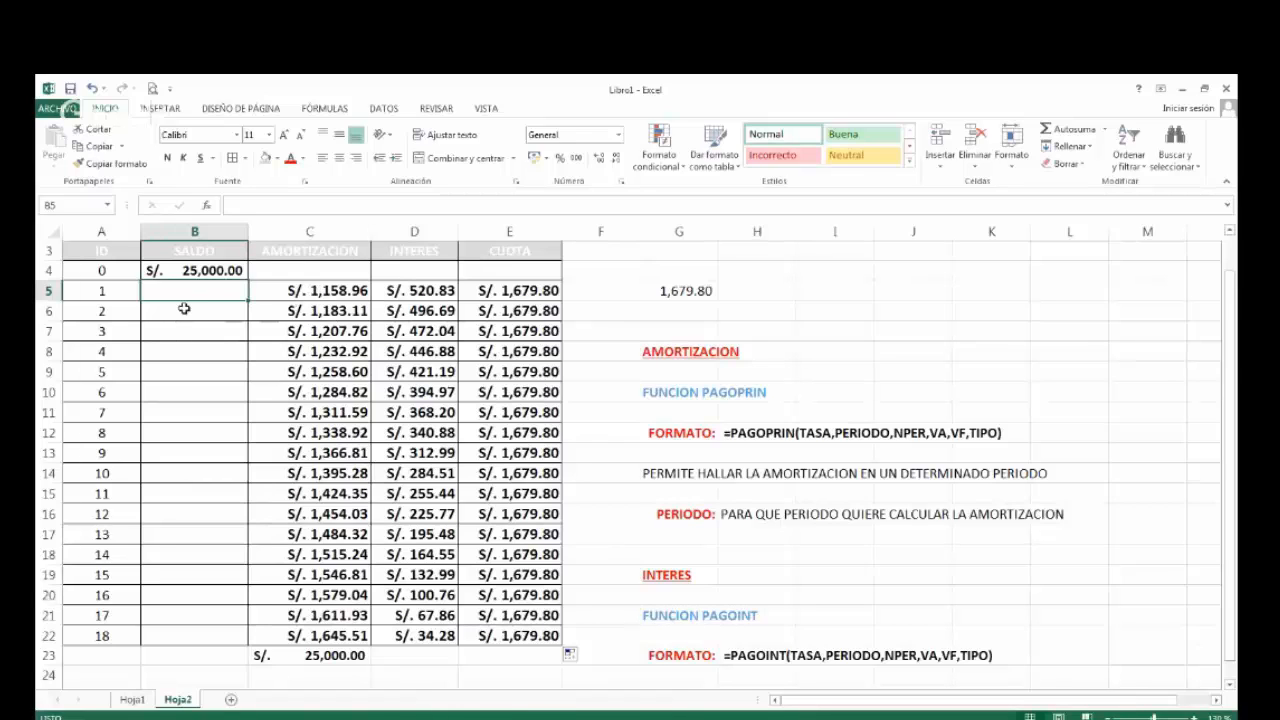
text(=)
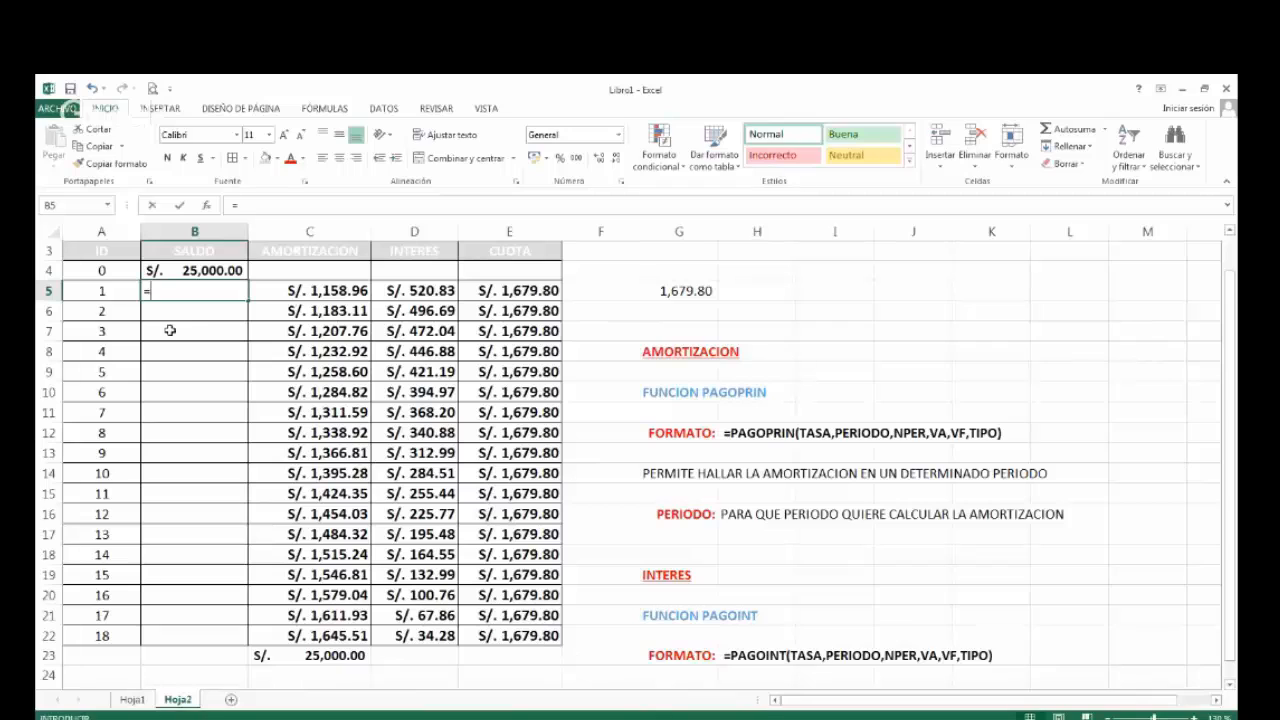
key(Escape)
Copy the cell formatting of C5 to B5, the SALDO cell for period 1.
click(308, 294)
click(128, 170)
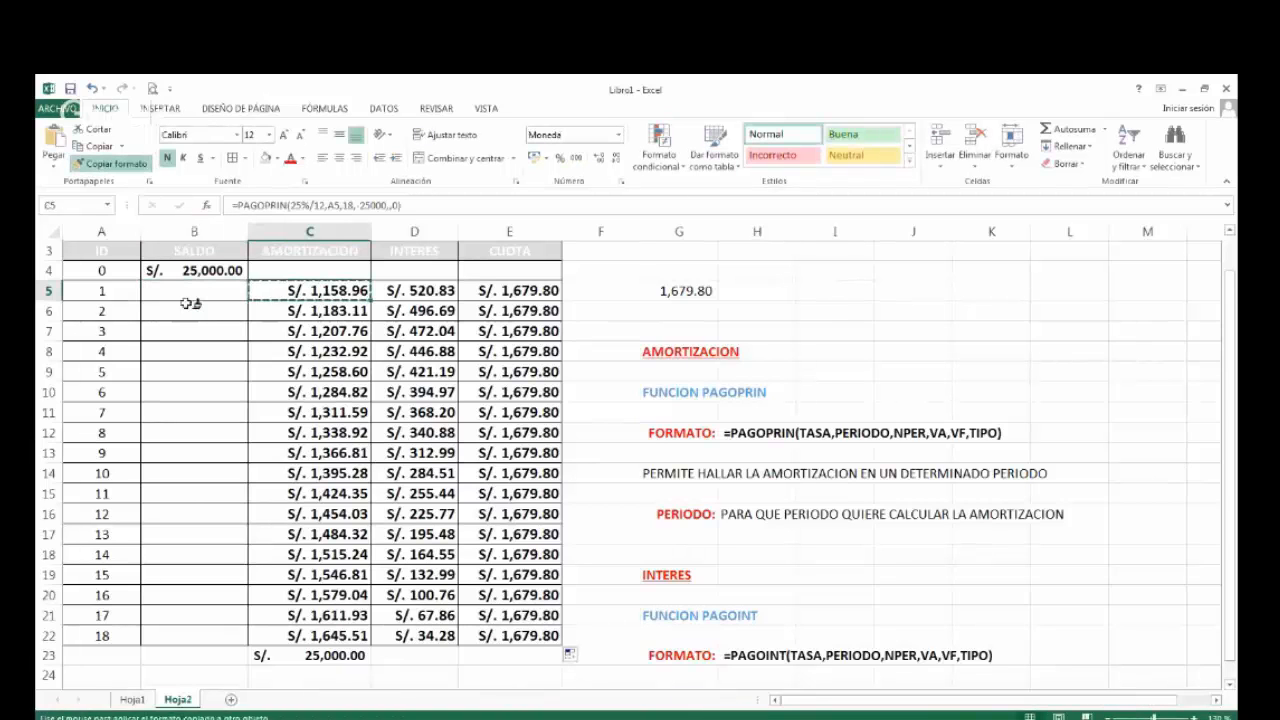
click(190, 291)
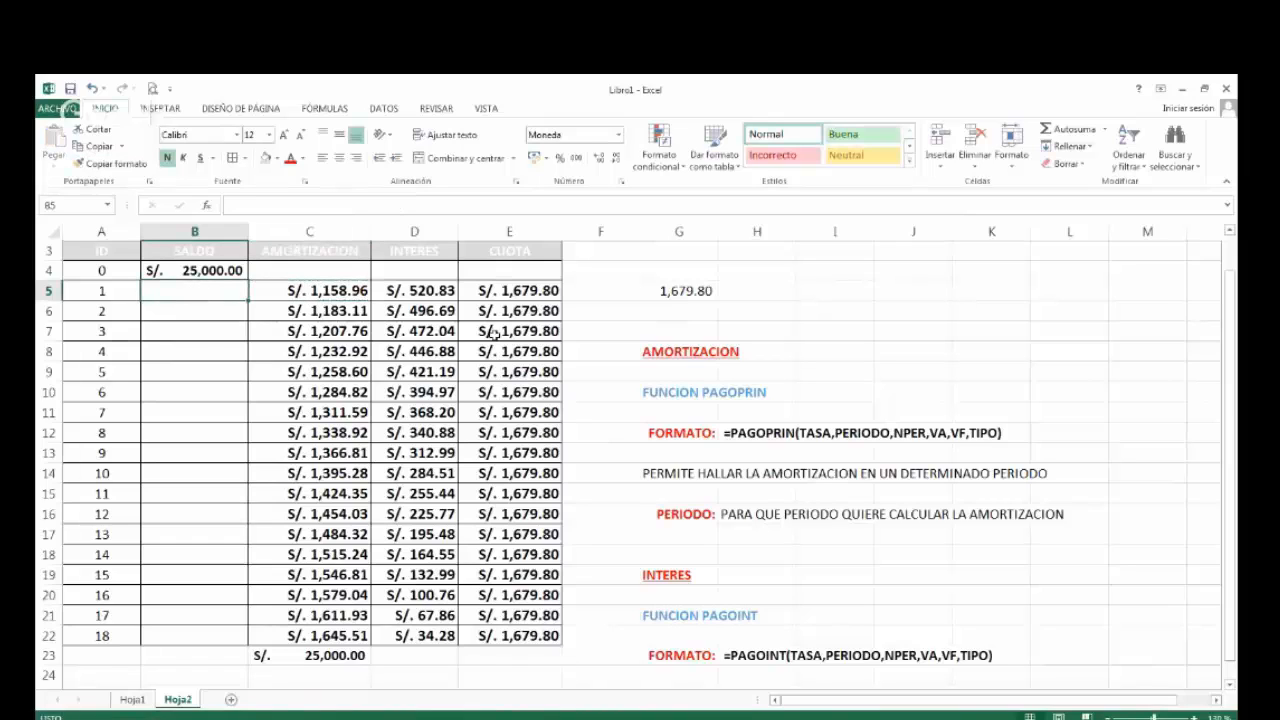
Enter the formula =B4-C5 in B5 to subtract the first amortization from the initial balance.
text(=)
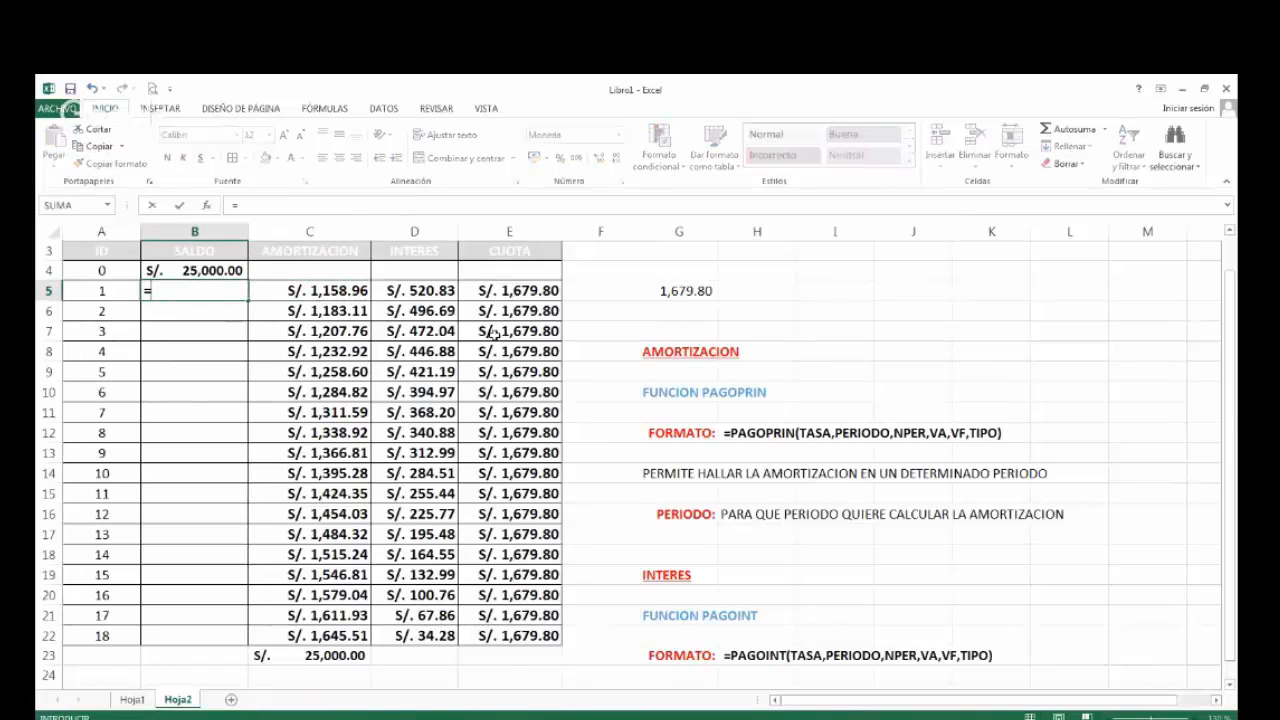
key(Up)
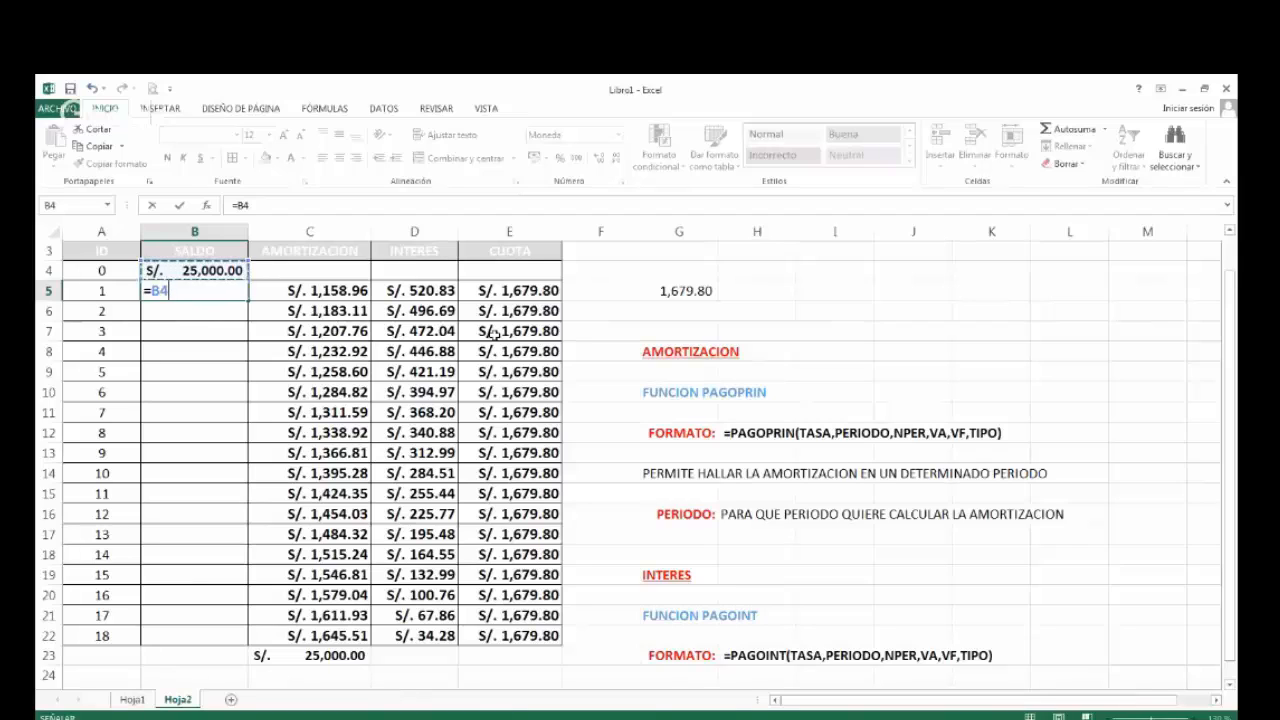
text(-)
key(Right)
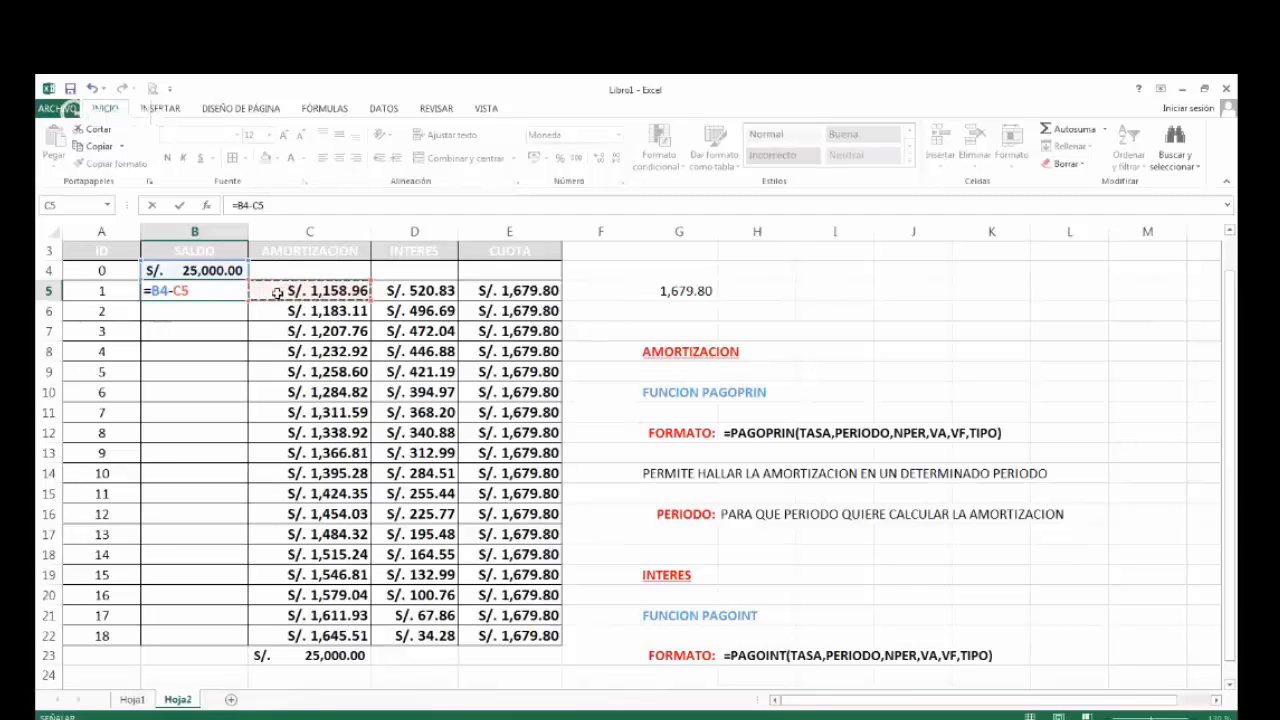
key(ctrl+Return)
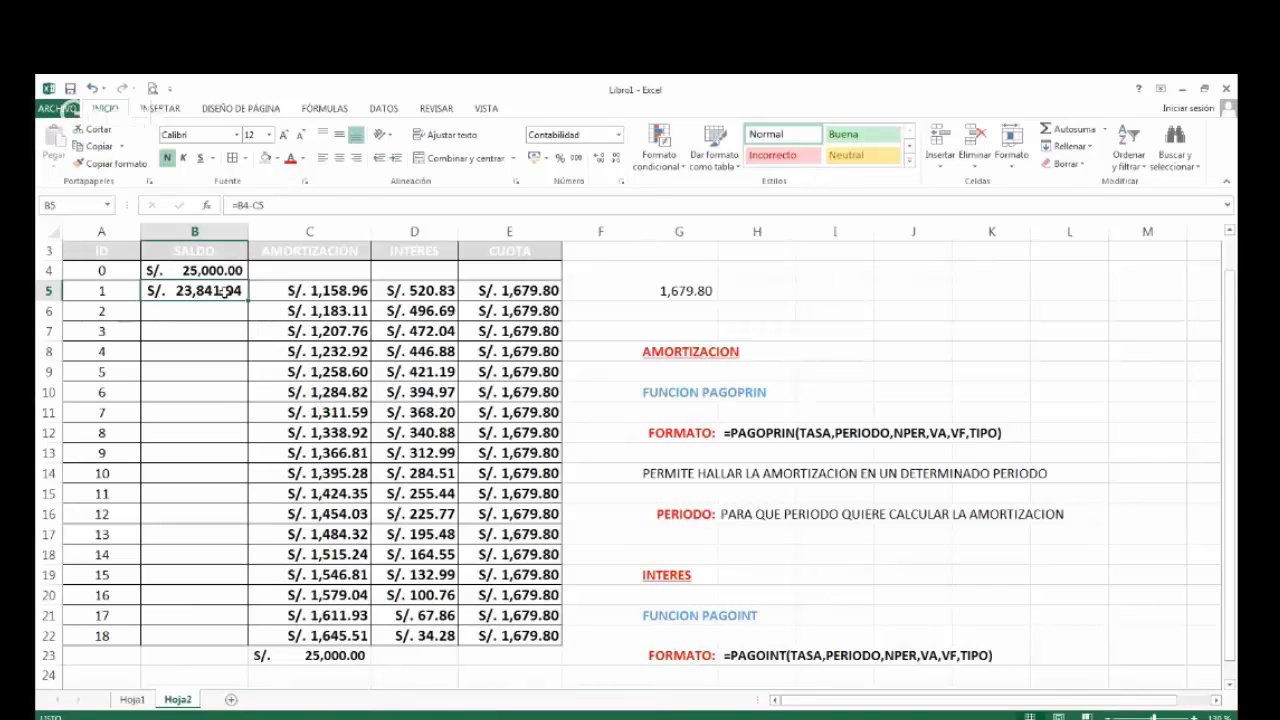
Review the SALDO formula in B5 and the amortization cell C5 it subtracts.
click(186, 313)
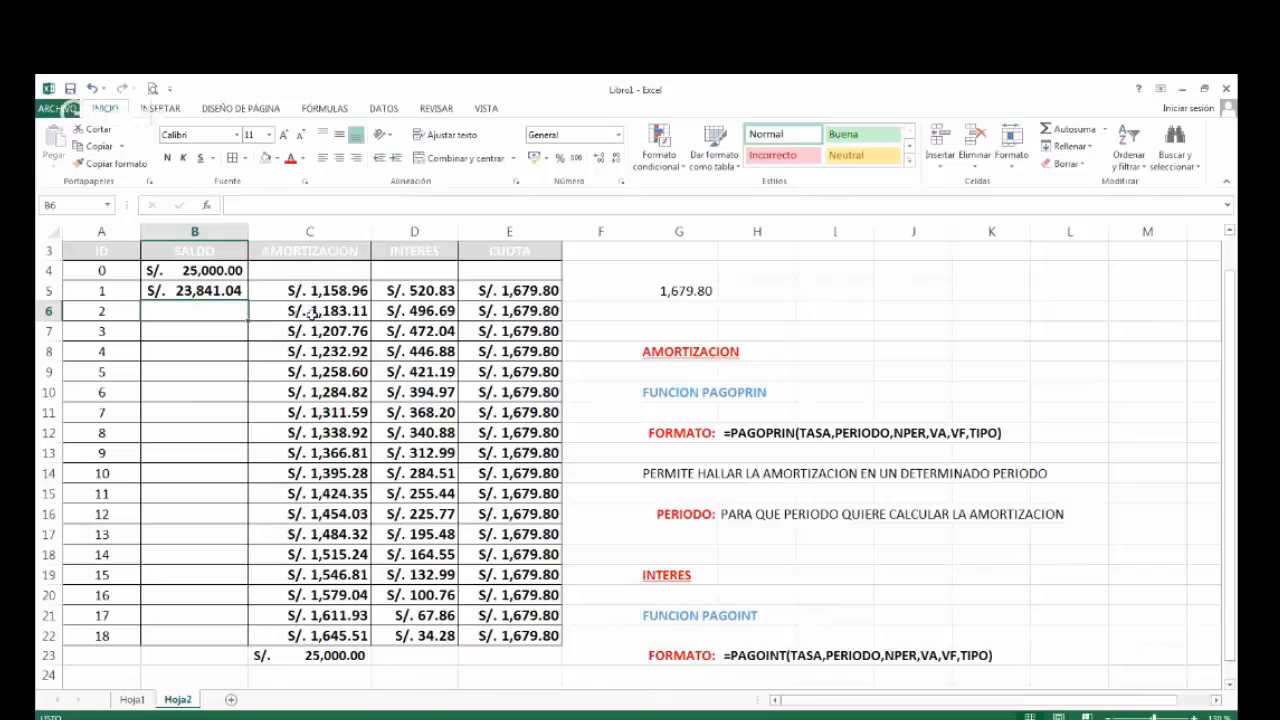
click(196, 290)
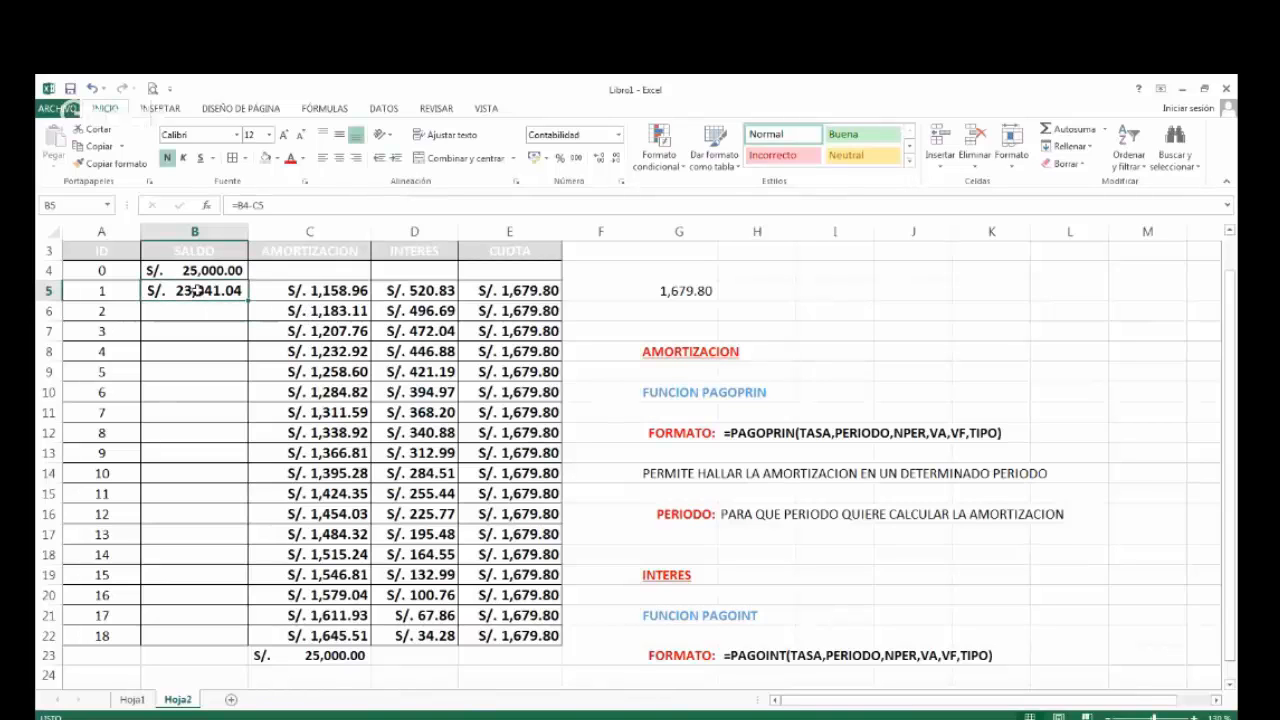
click(300, 292)
click(203, 290)
double_click(203, 290)
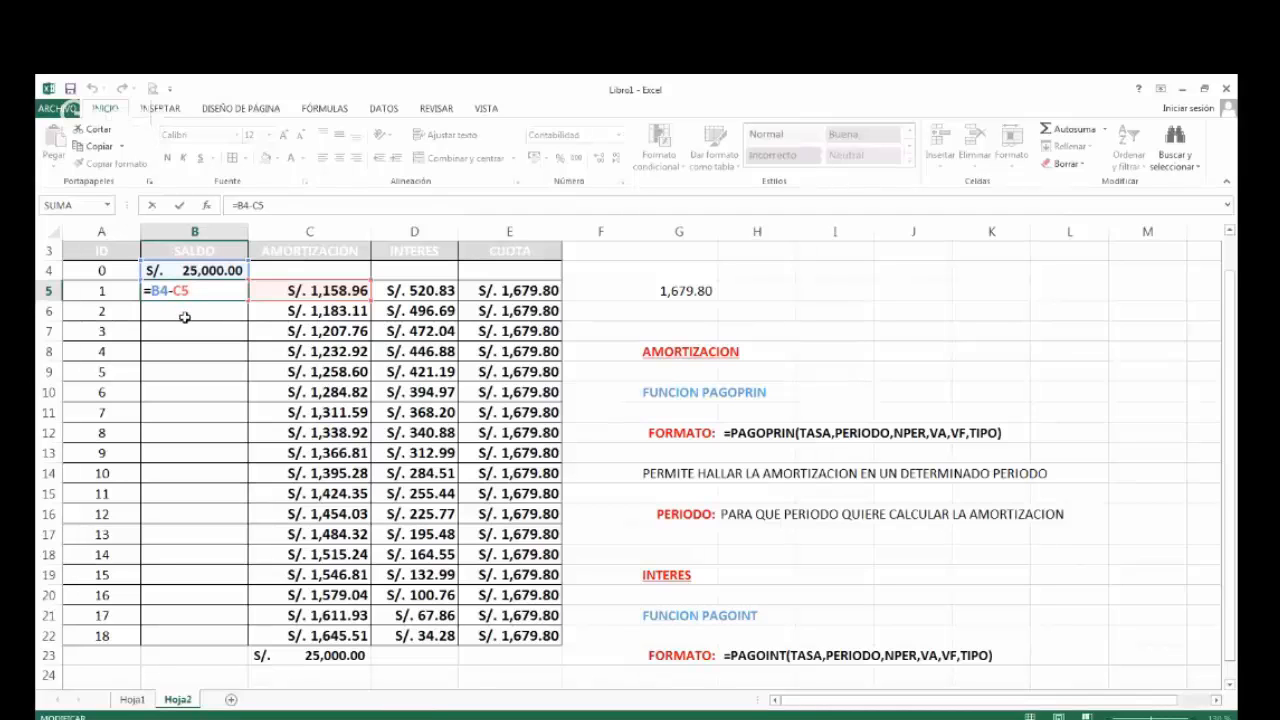
key(ctrl+Return)
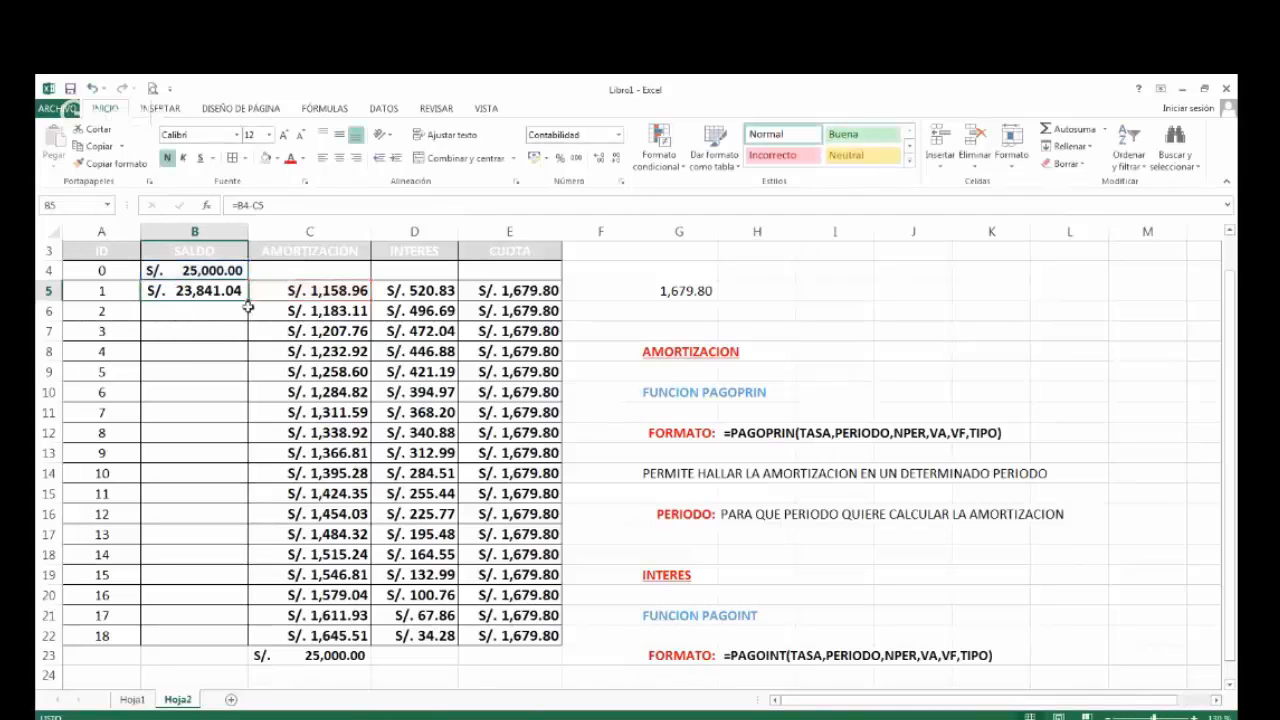
Fill the SALDO formula from B5 into B6 and check its cell references.
drag(248, 299, 226, 326)
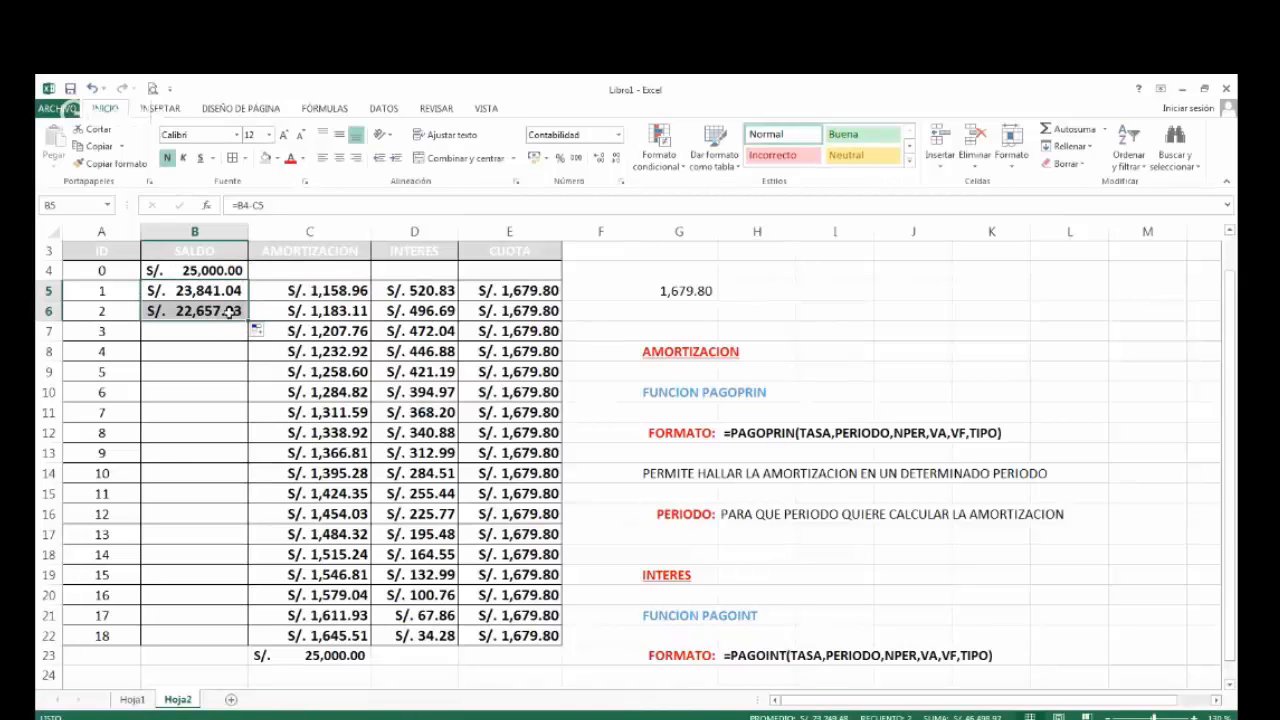
click(216, 314)
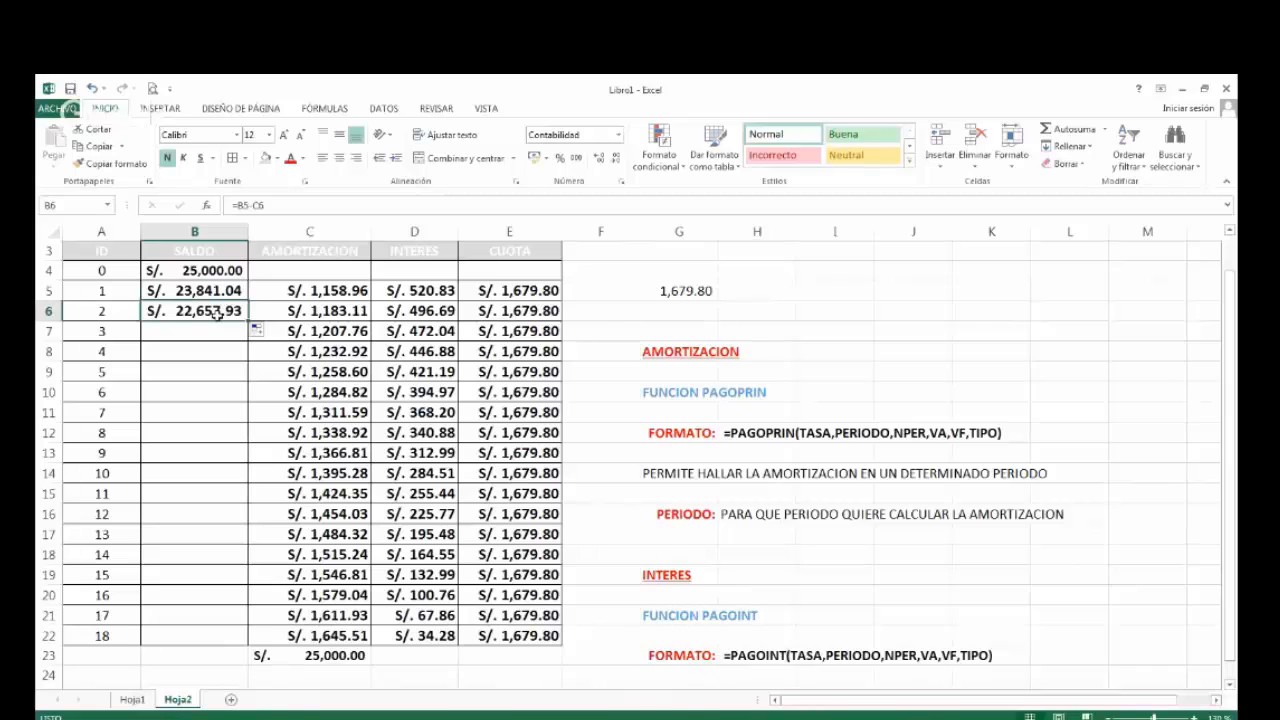
double_click(216, 314)
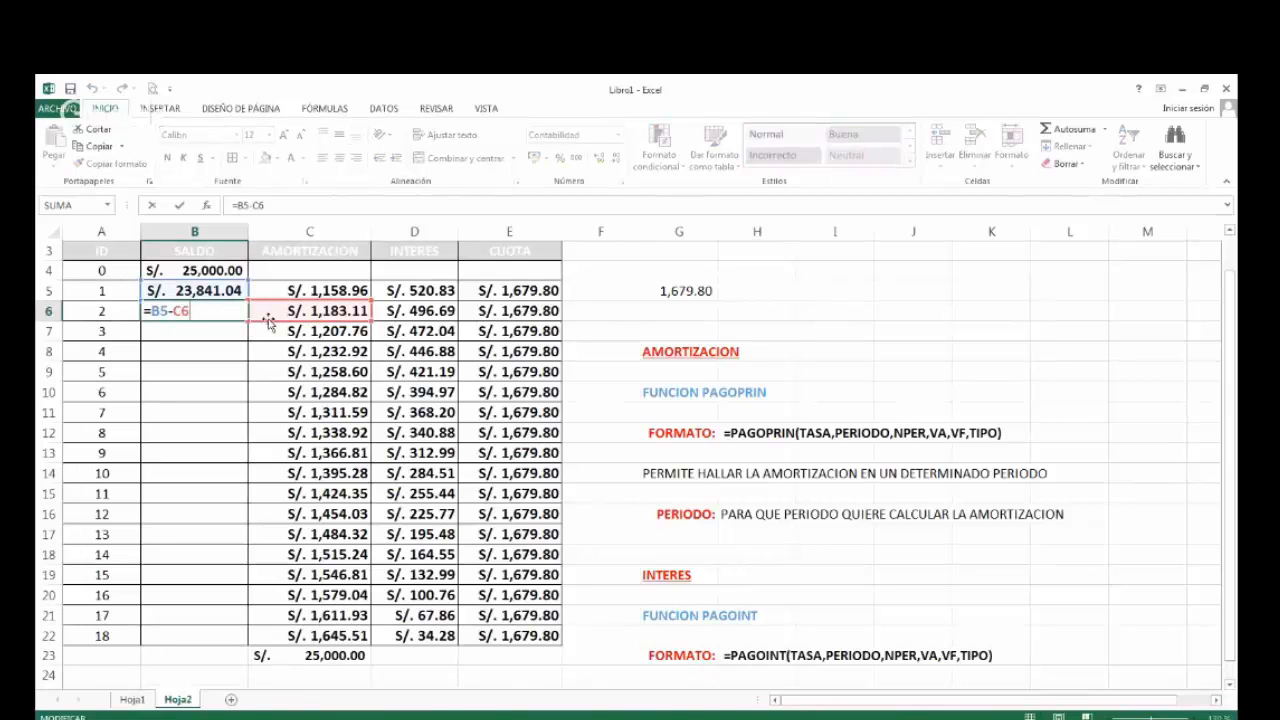
key(Escape)
Fill the SALDO formula into B7, check its references, and extend it down to B22.
drag(248, 321, 249, 333)
click(222, 334)
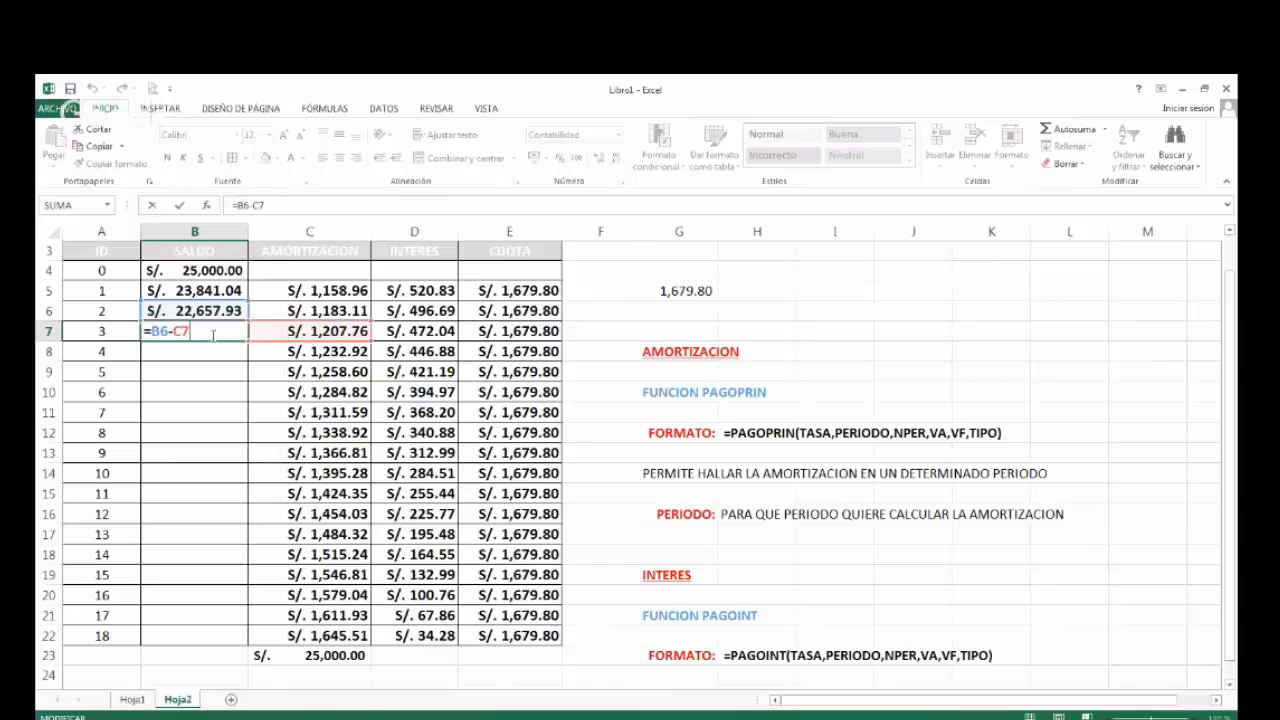
key(ctrl+Return)
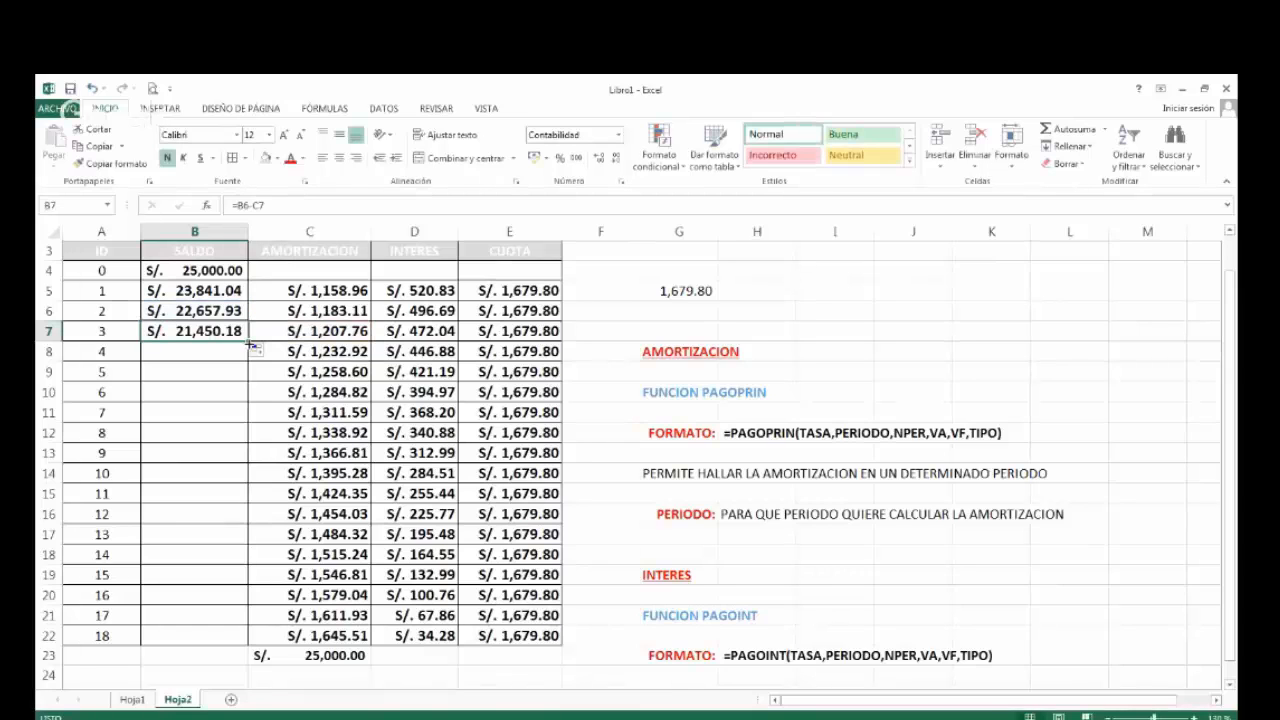
drag(250, 343, 213, 643)
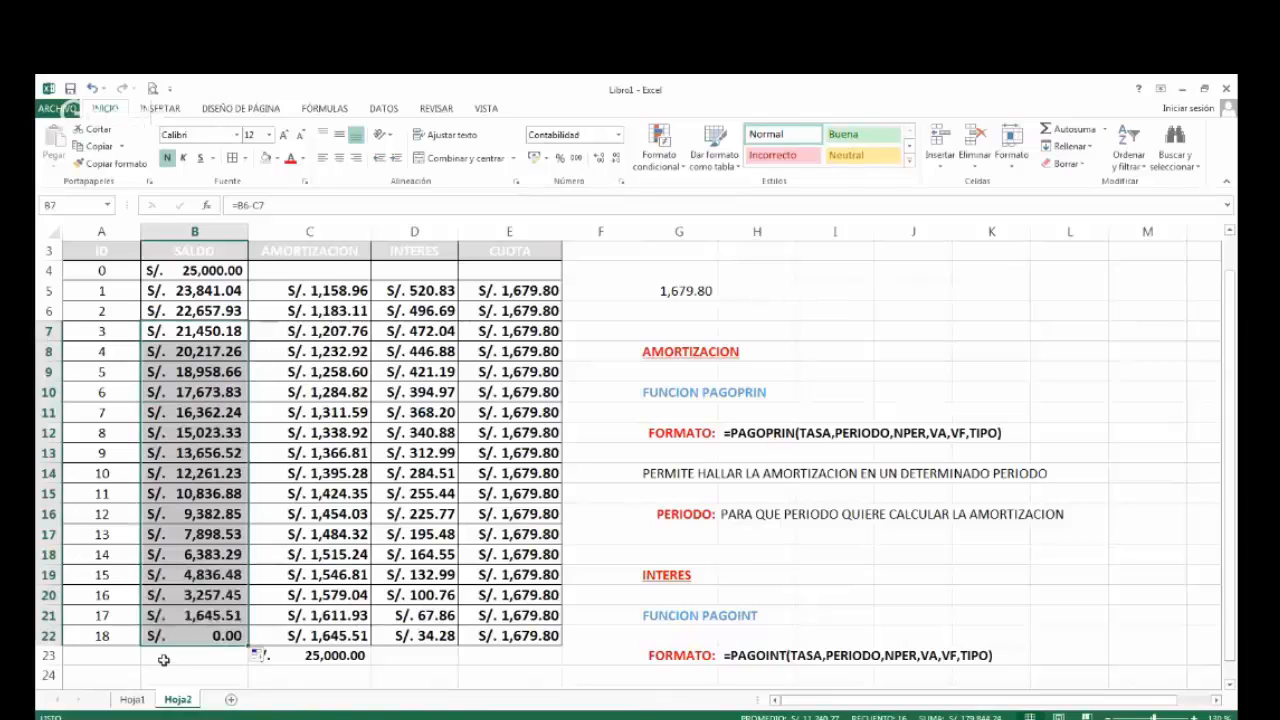
Review the SALDO formula in B5 and compare the final-period balance in B22 with the last CUOTA in E22.
click(222, 290)
double_click(222, 290)
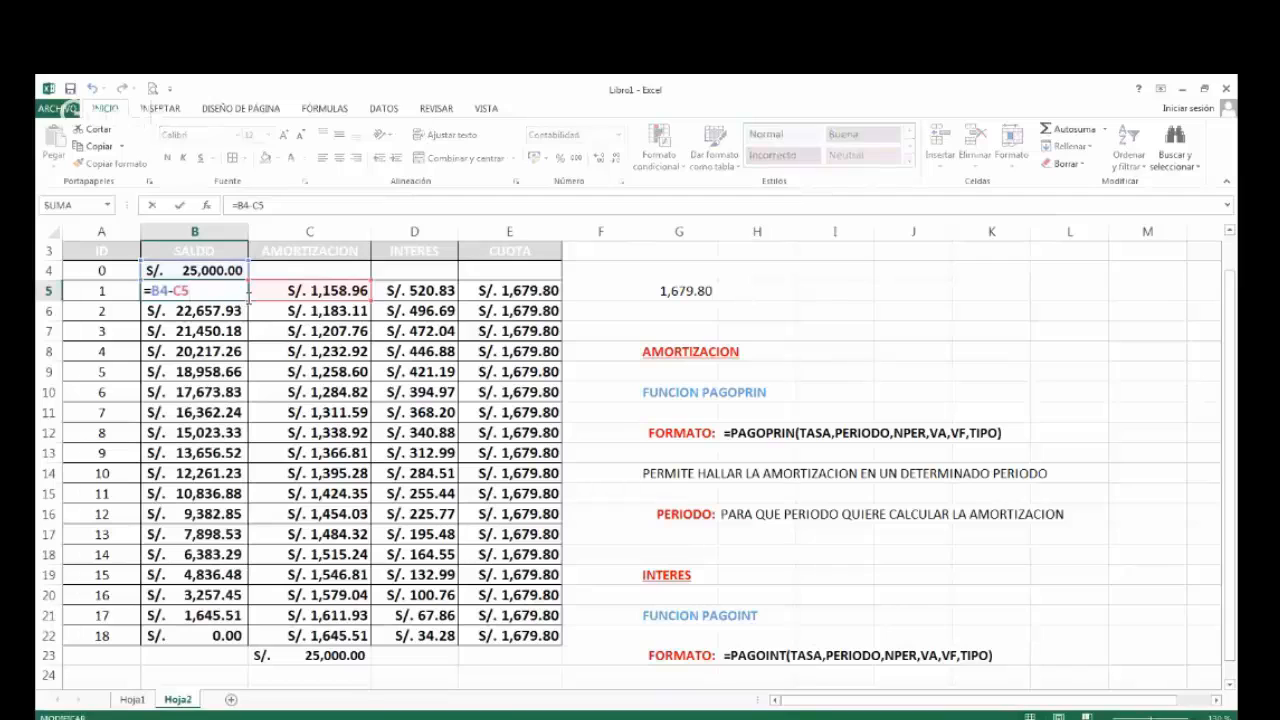
key(Escape)
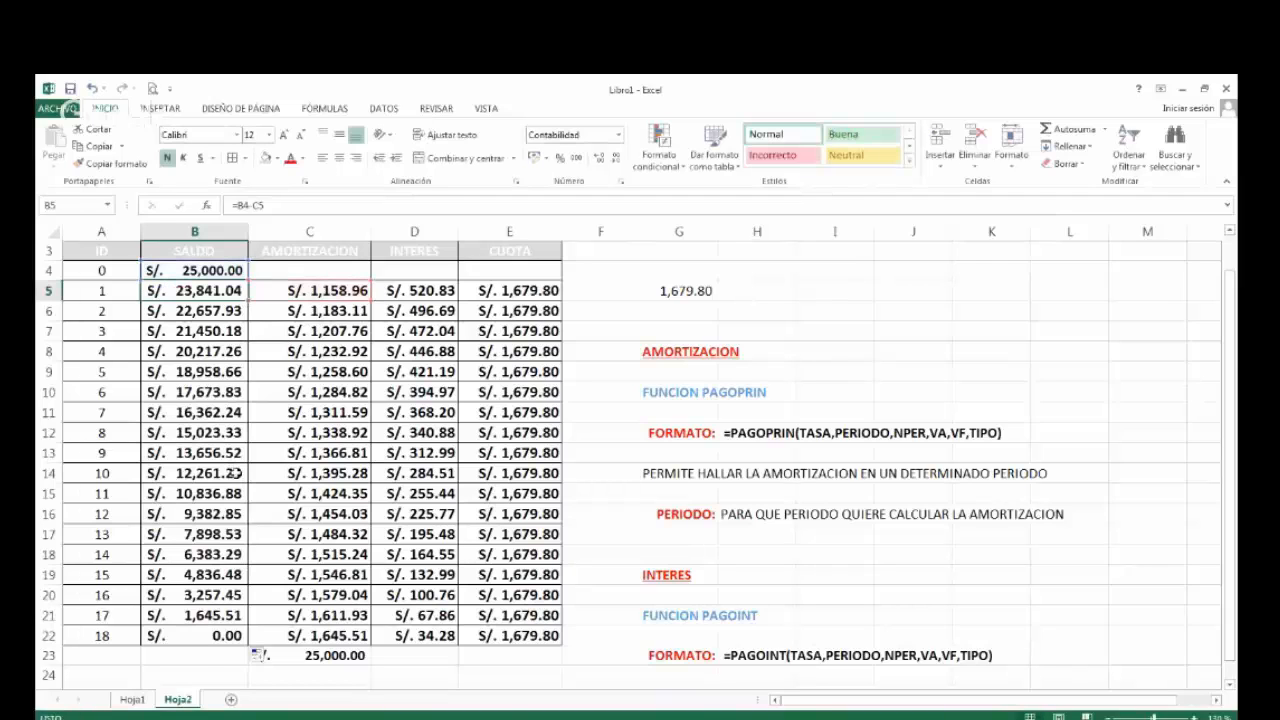
click(218, 637)
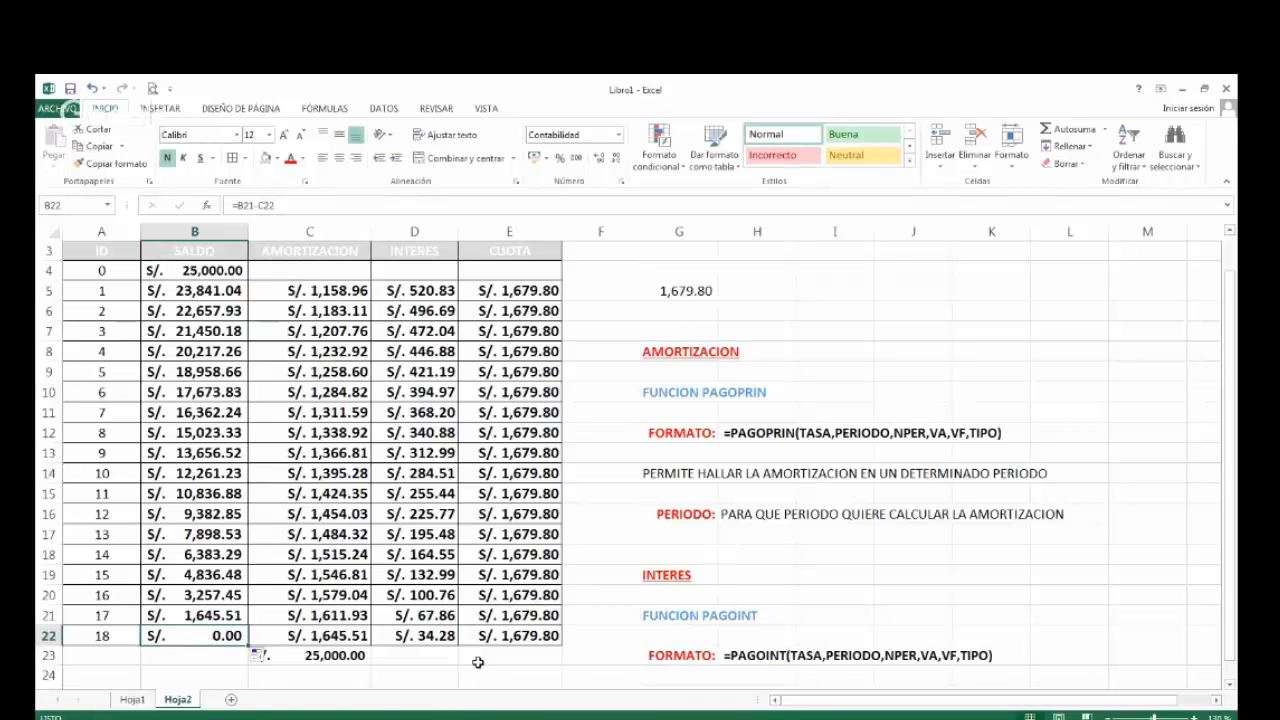
click(496, 637)
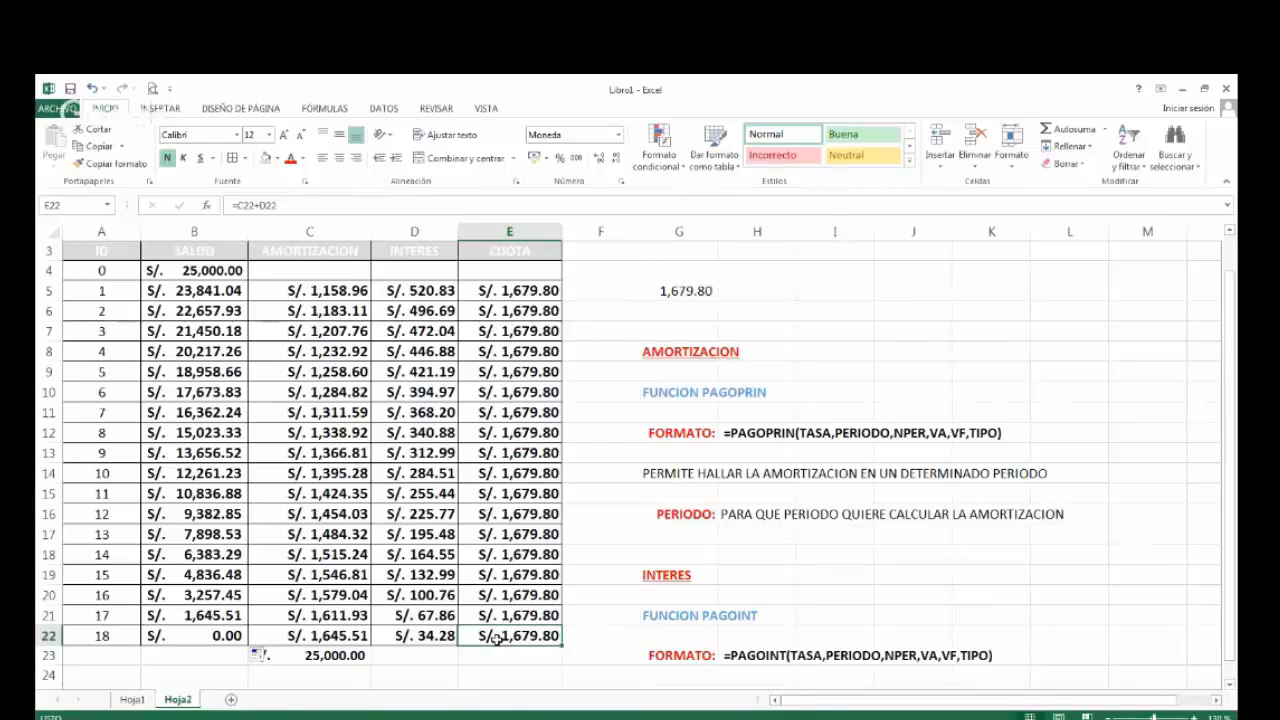
click(208, 637)
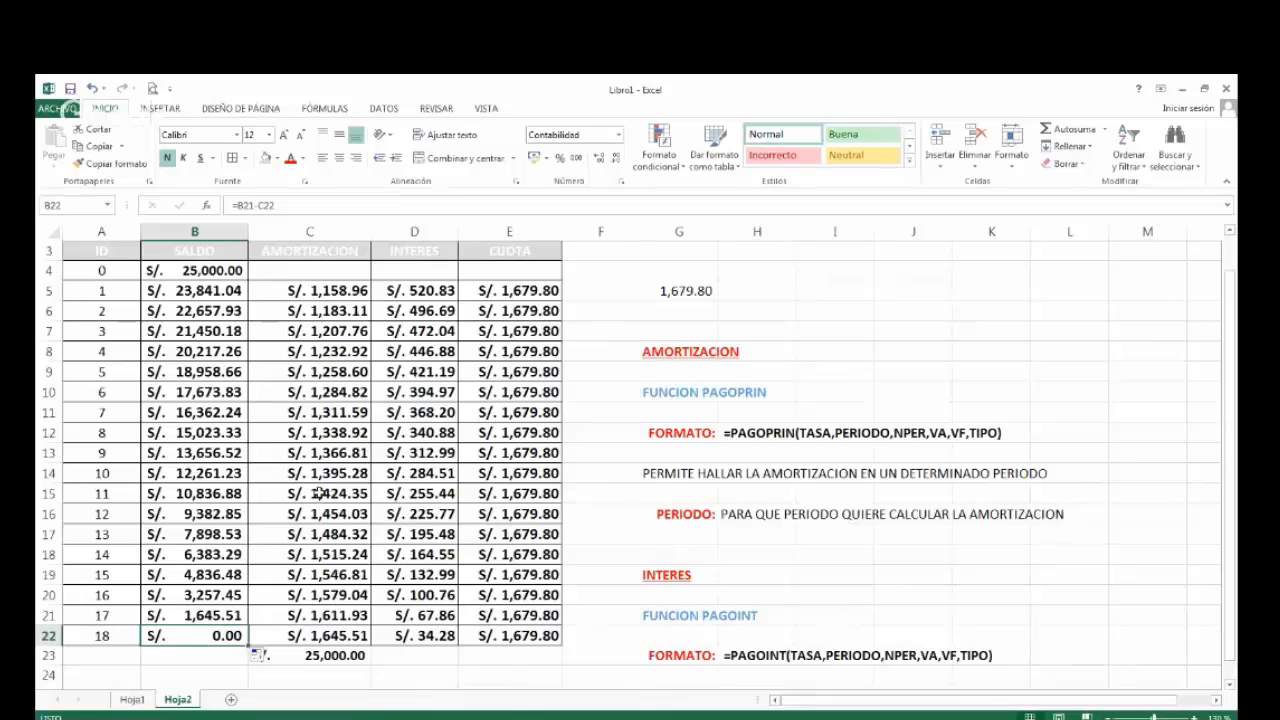
scroll(318, 493, up, 1)
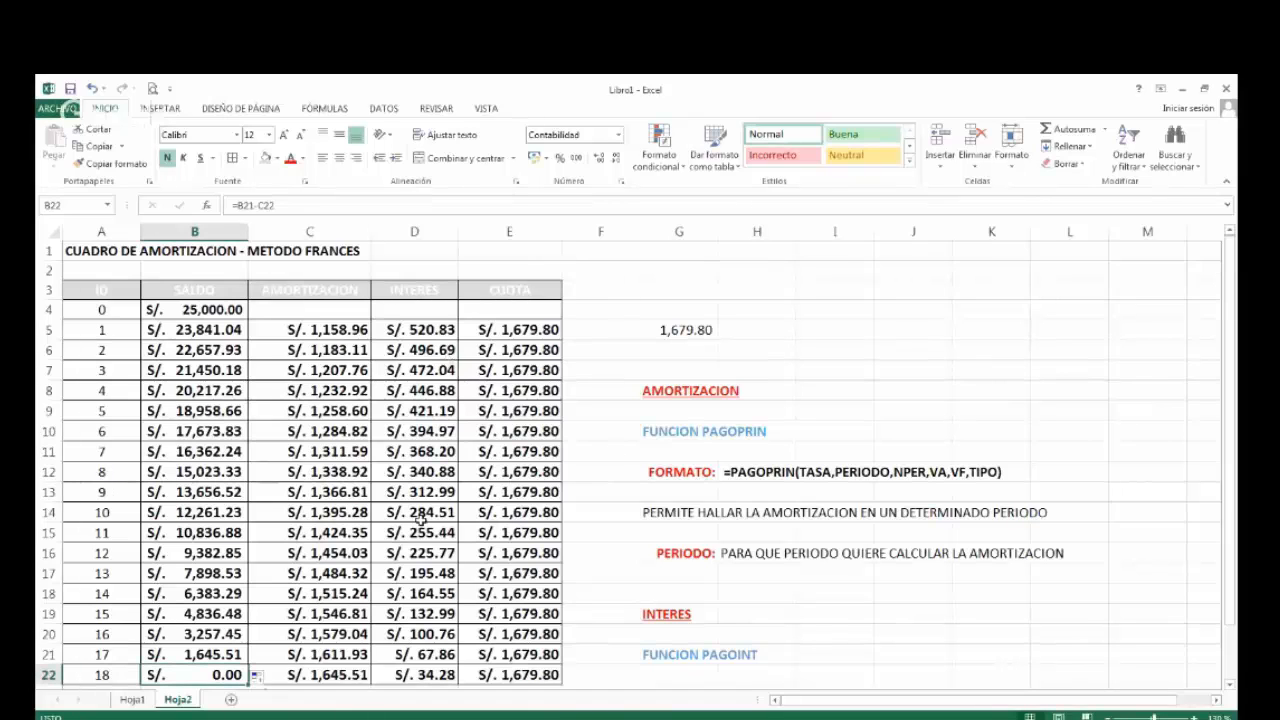
Look over the first loan example on Hoja1, and add a new blank worksheet after Hoja2.
click(132, 700)
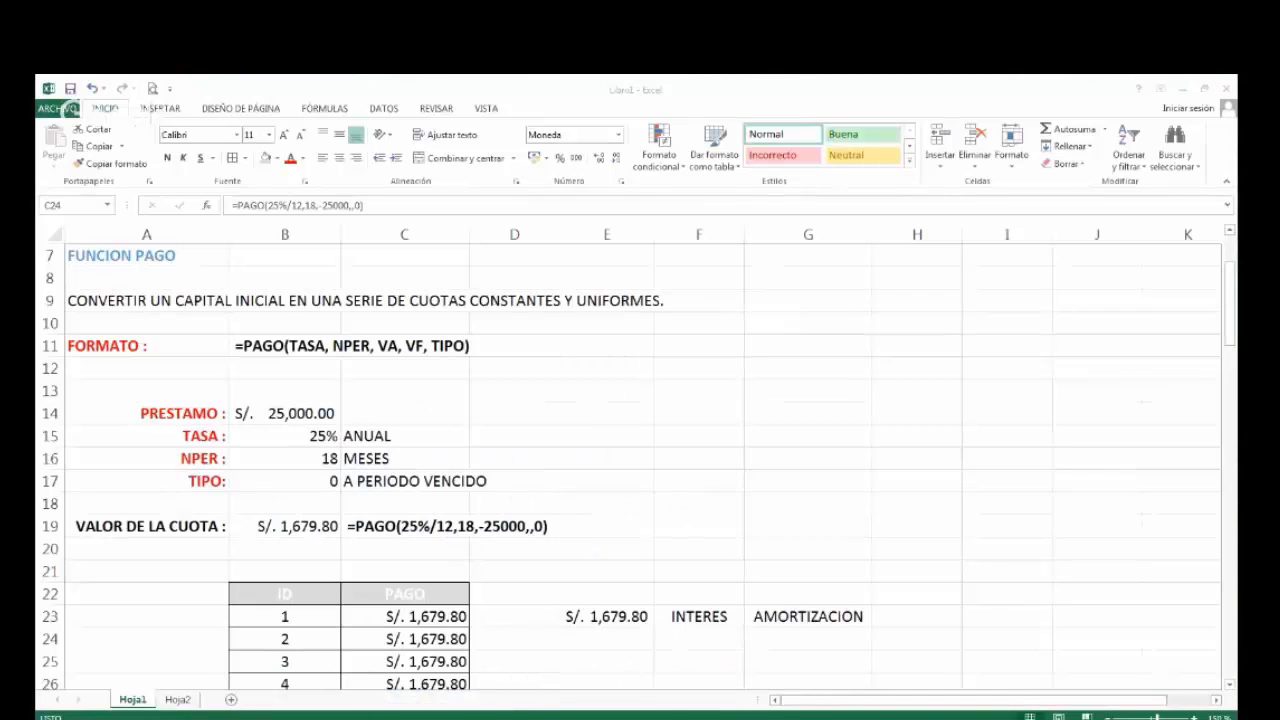
scroll(680, 645, down, 2)
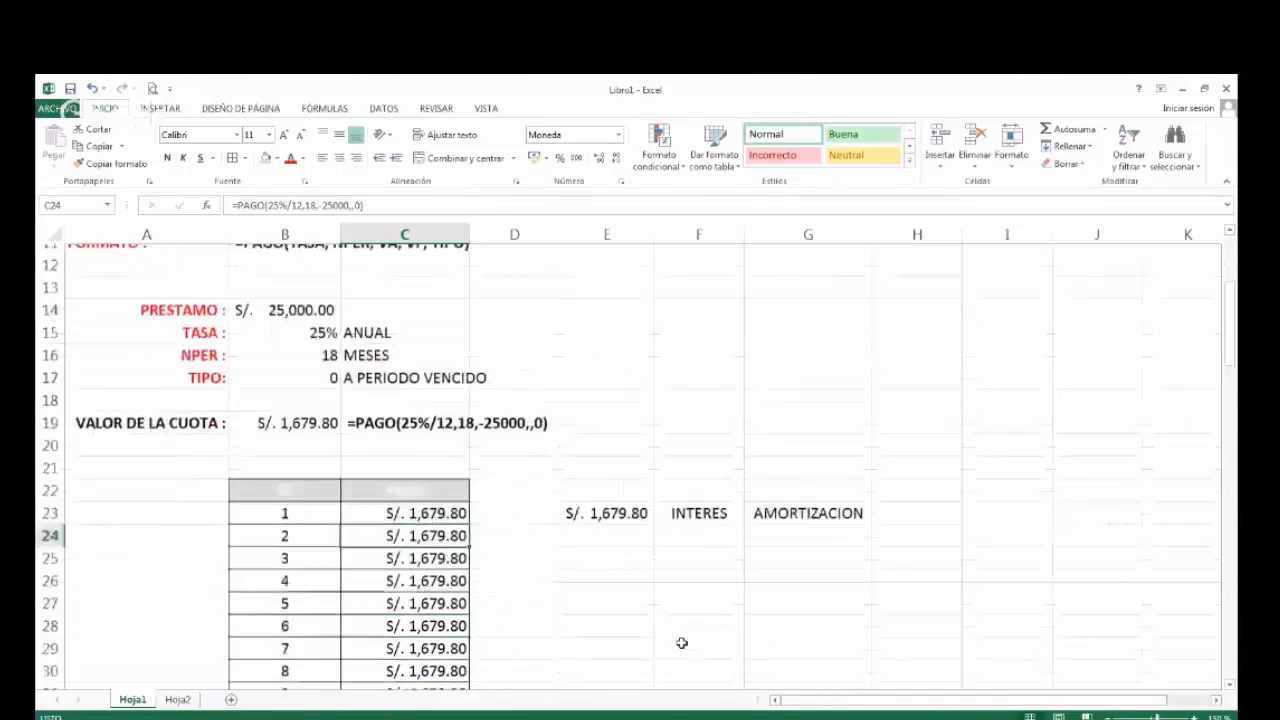
click(177, 700)
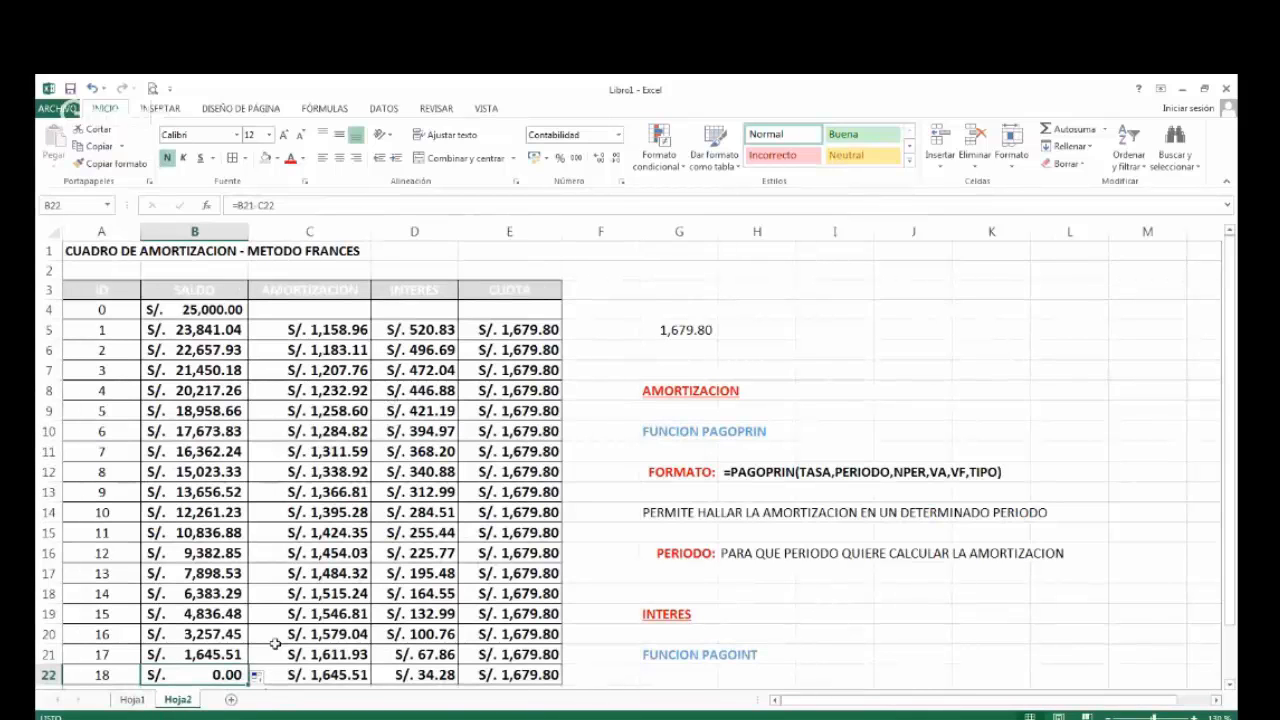
click(231, 700)
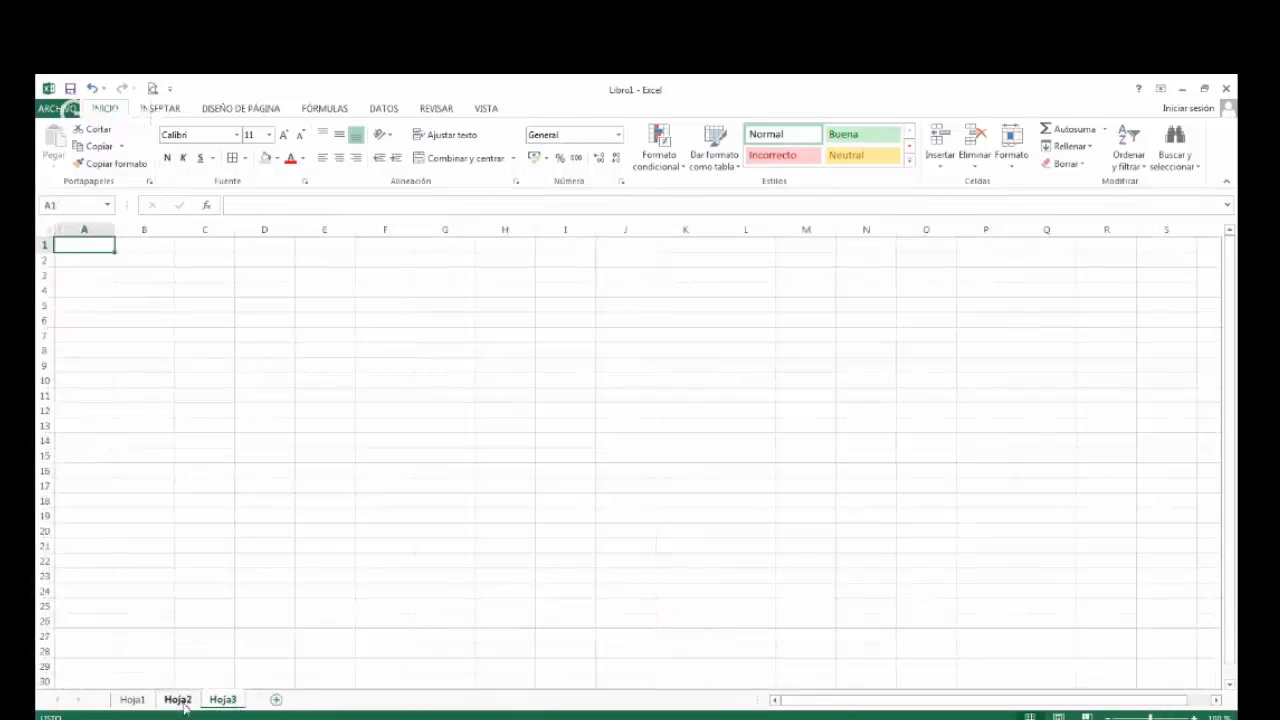
Examine the 350,000 loan example on Hoja1, including its rate, periods, type, payment formula and ID/PAGO table headers.
click(178, 700)
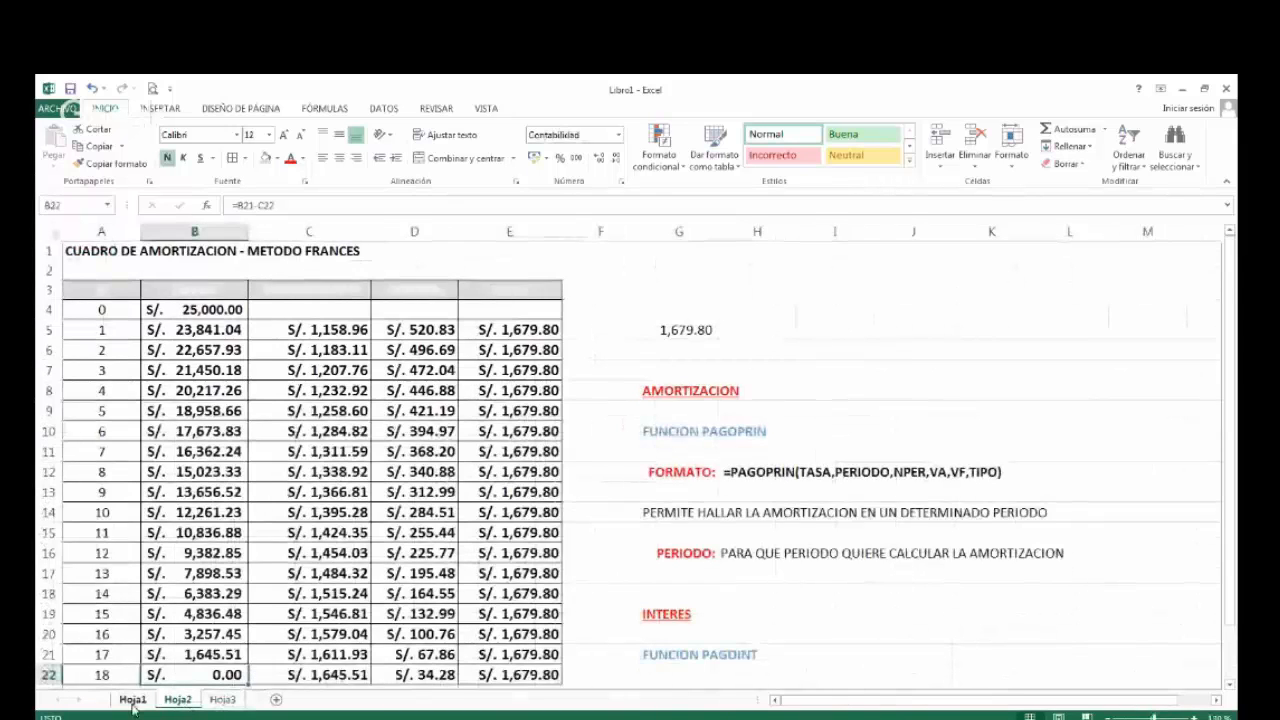
key(ctrl+Page_Up)
scroll(174, 620, down, 6)
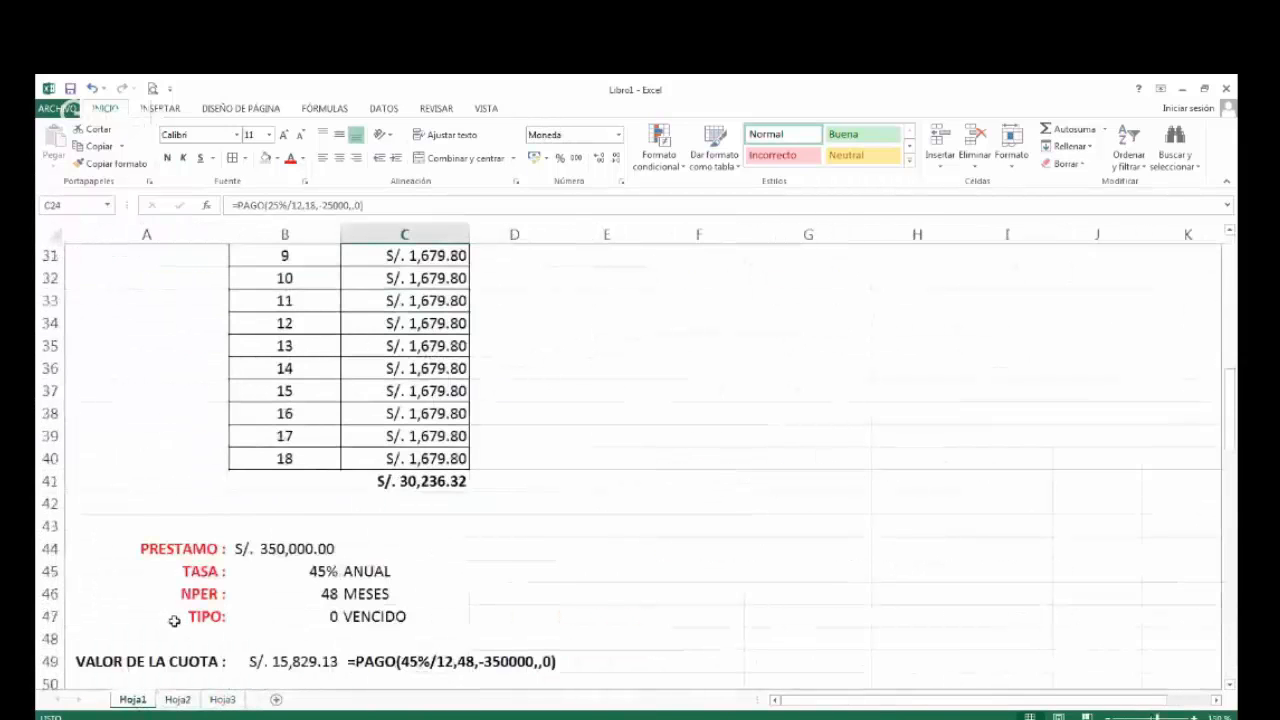
scroll(174, 620, down, 7)
scroll(172, 617, up, 2)
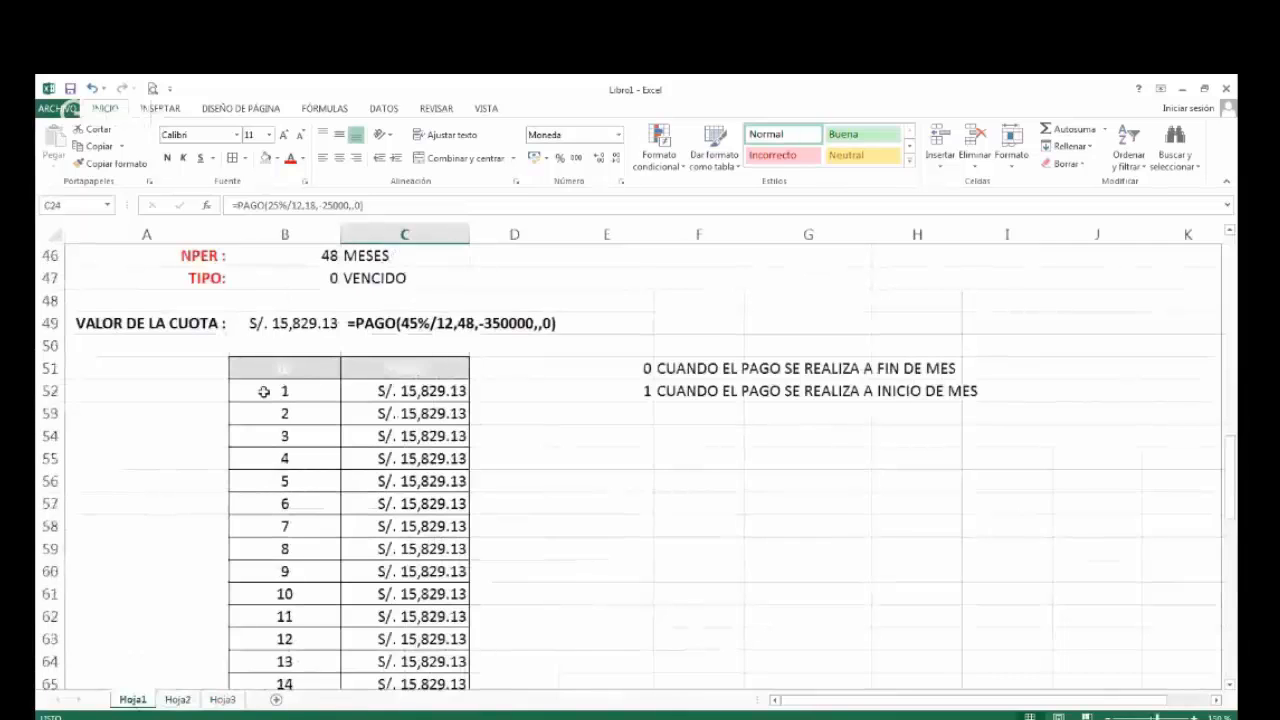
scroll(264, 392, up, 2)
scroll(264, 392, up, 4)
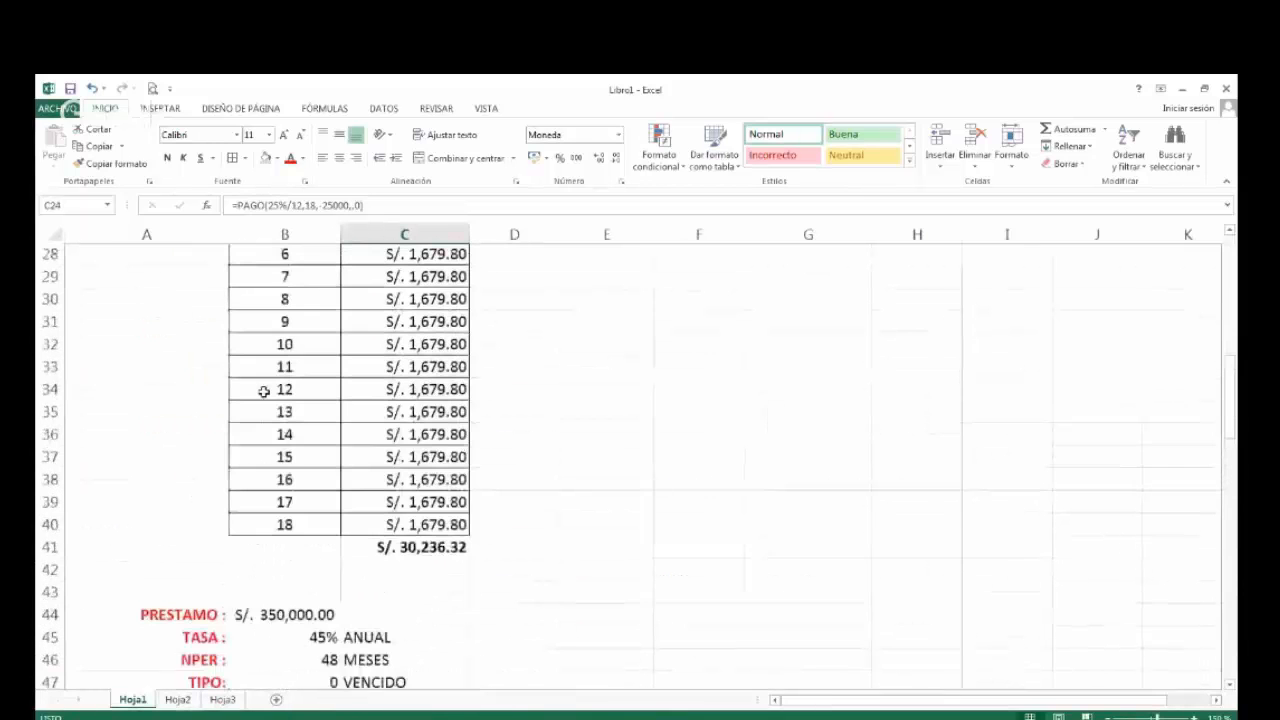
scroll(264, 392, down, 3)
scroll(277, 423, down, 2)
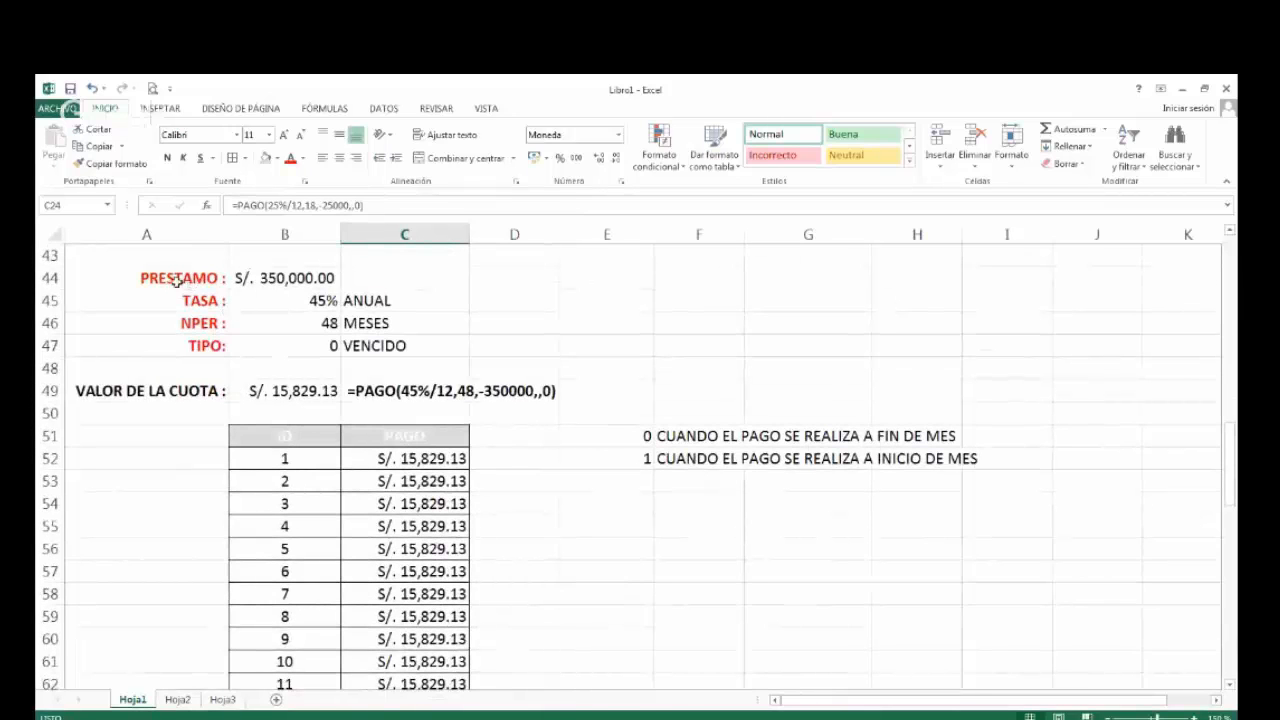
click(176, 281)
drag(176, 281, 1010, 462)
click(257, 437)
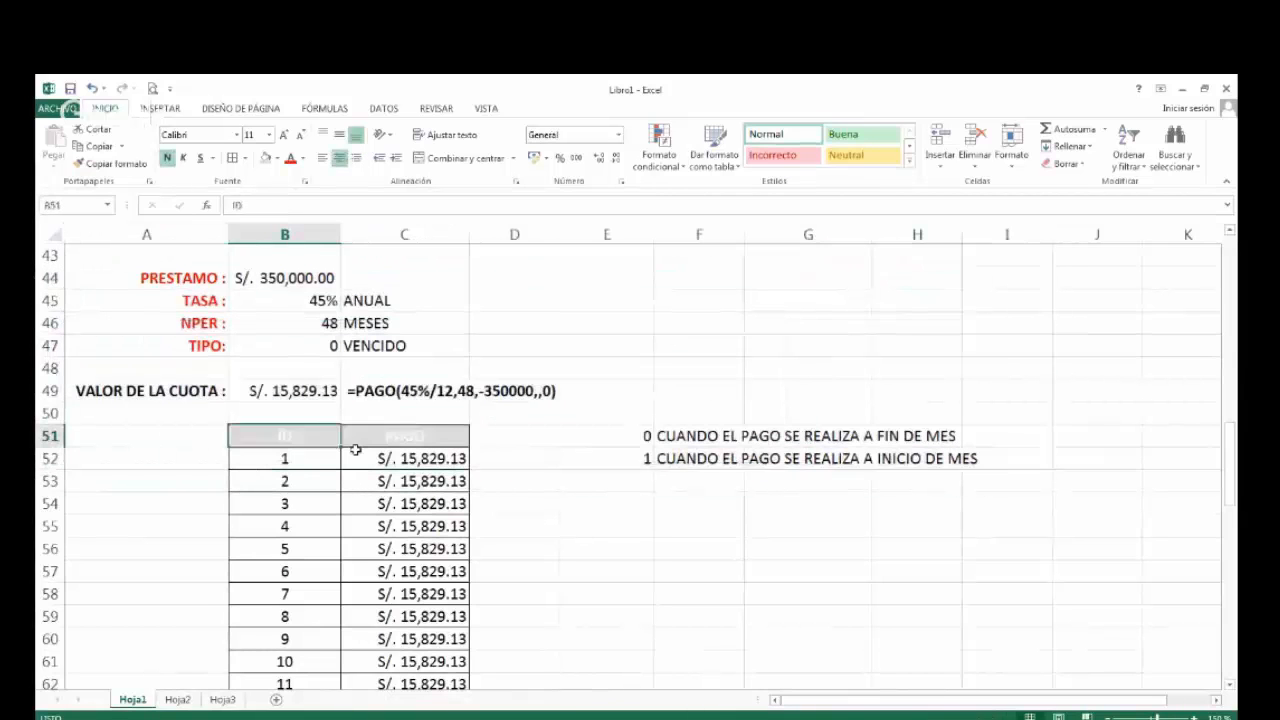
click(366, 437)
click(314, 437)
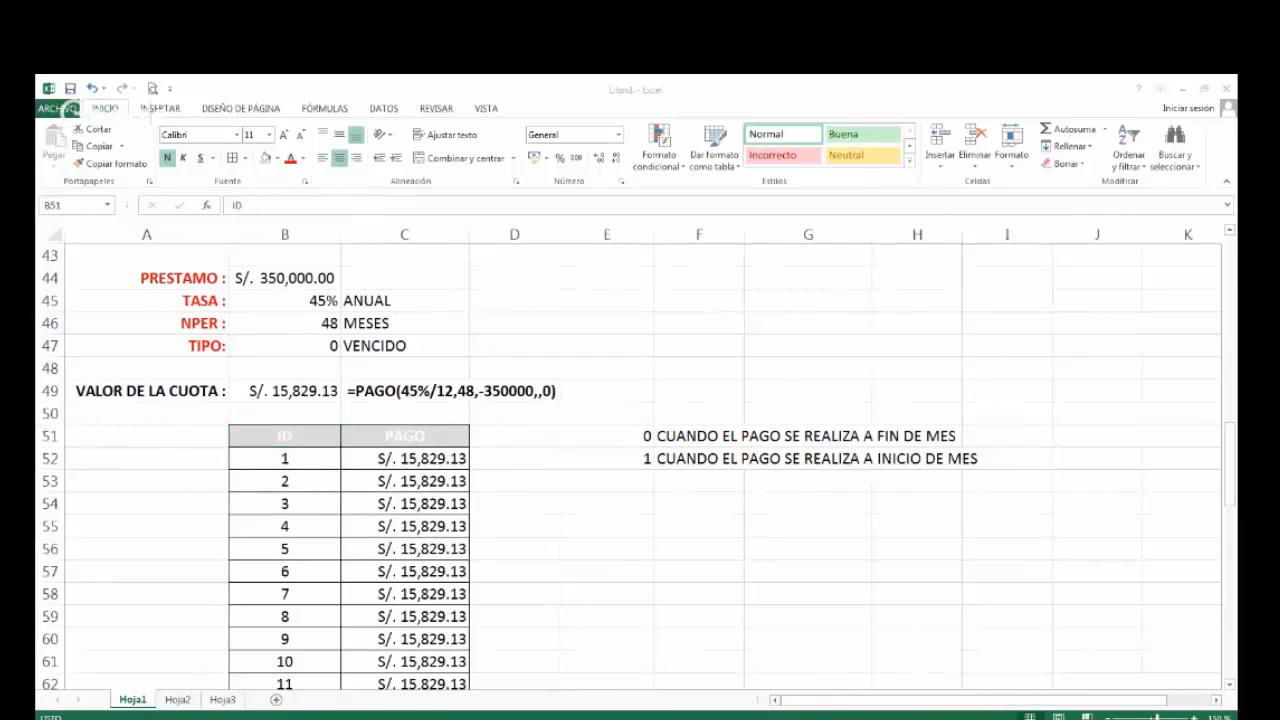
Copy the amortization table header row A3:E3 from Hoja2 and paste it at A1 of Hoja3.
click(187, 705)
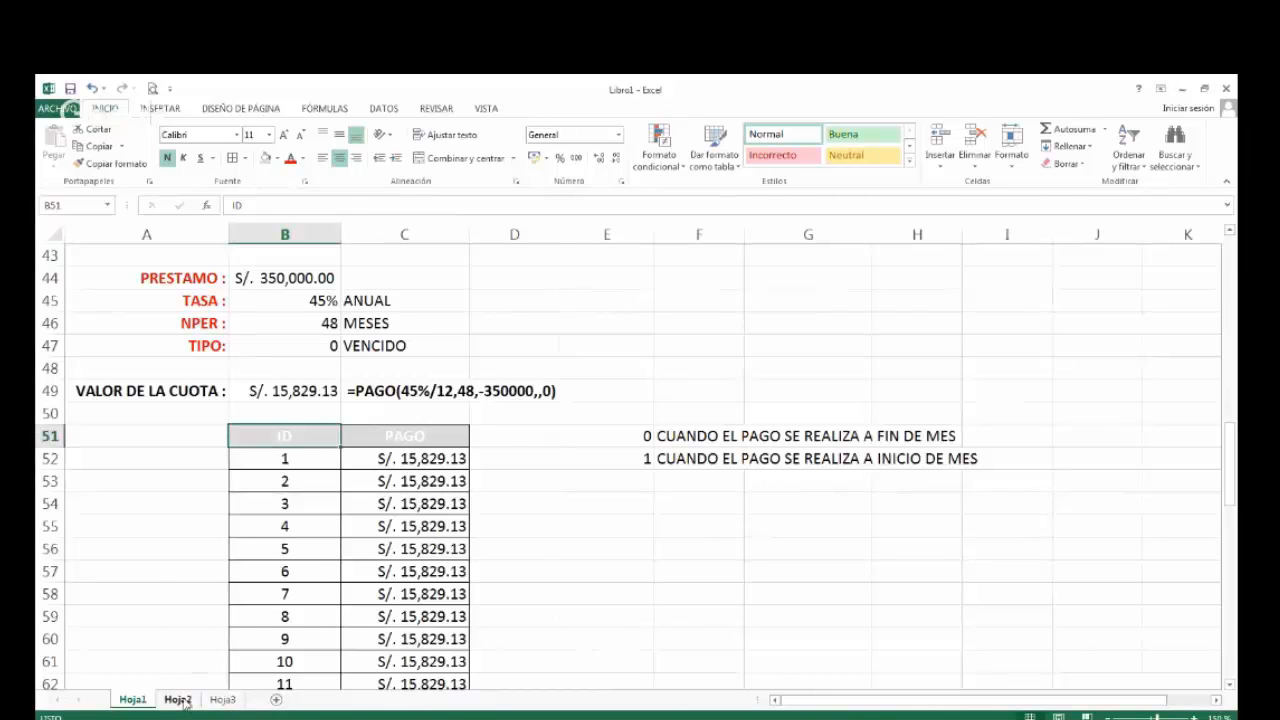
click(178, 700)
drag(101, 290, 509, 292)
key(ctrl+c)
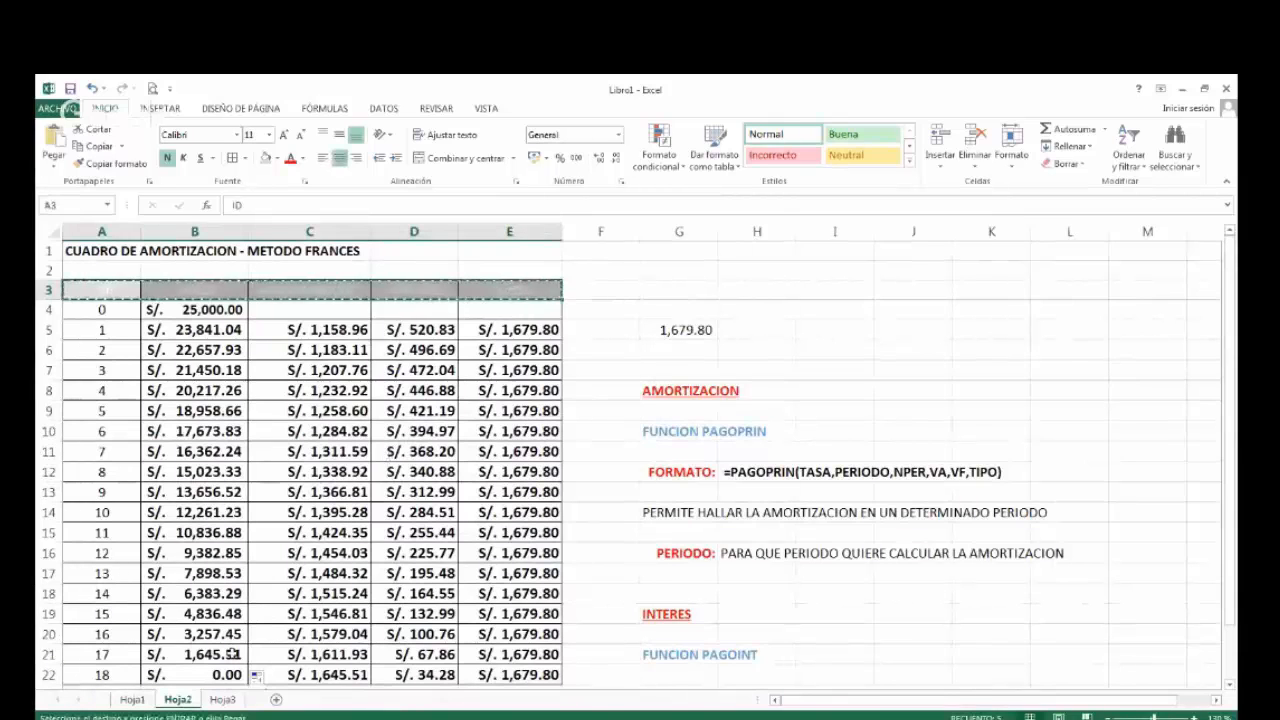
click(222, 700)
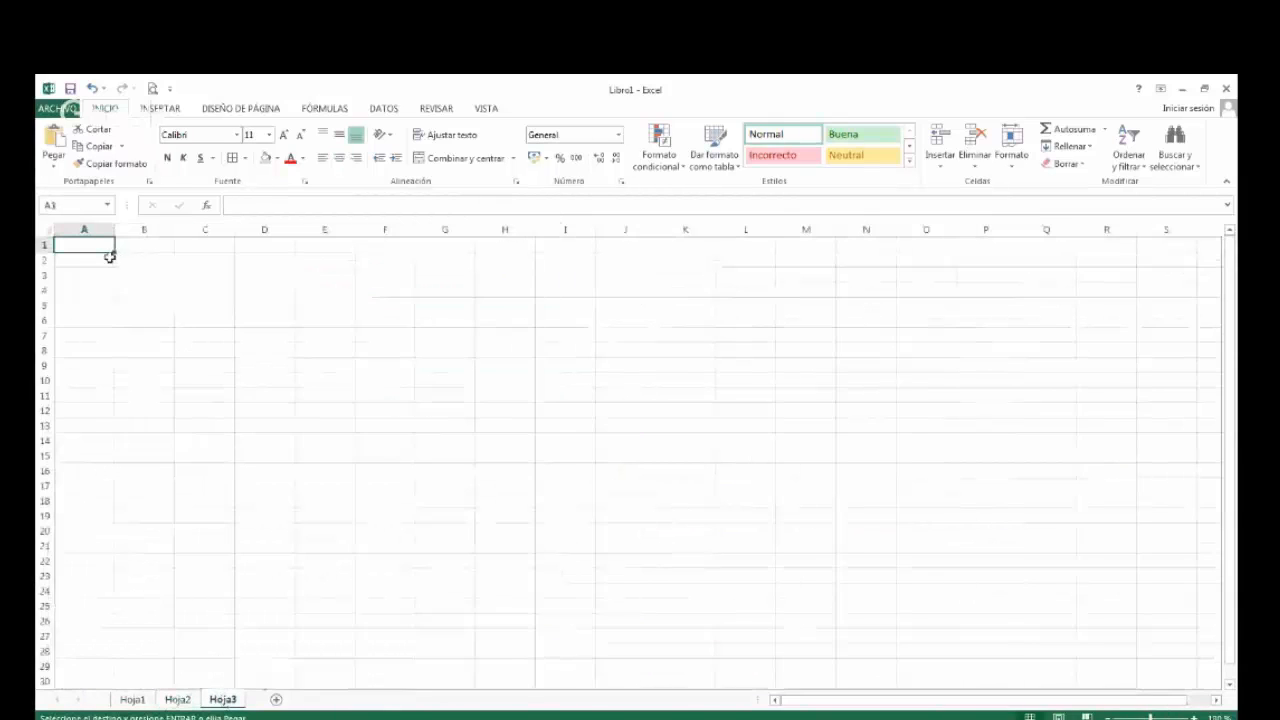
key(ctrl+v)
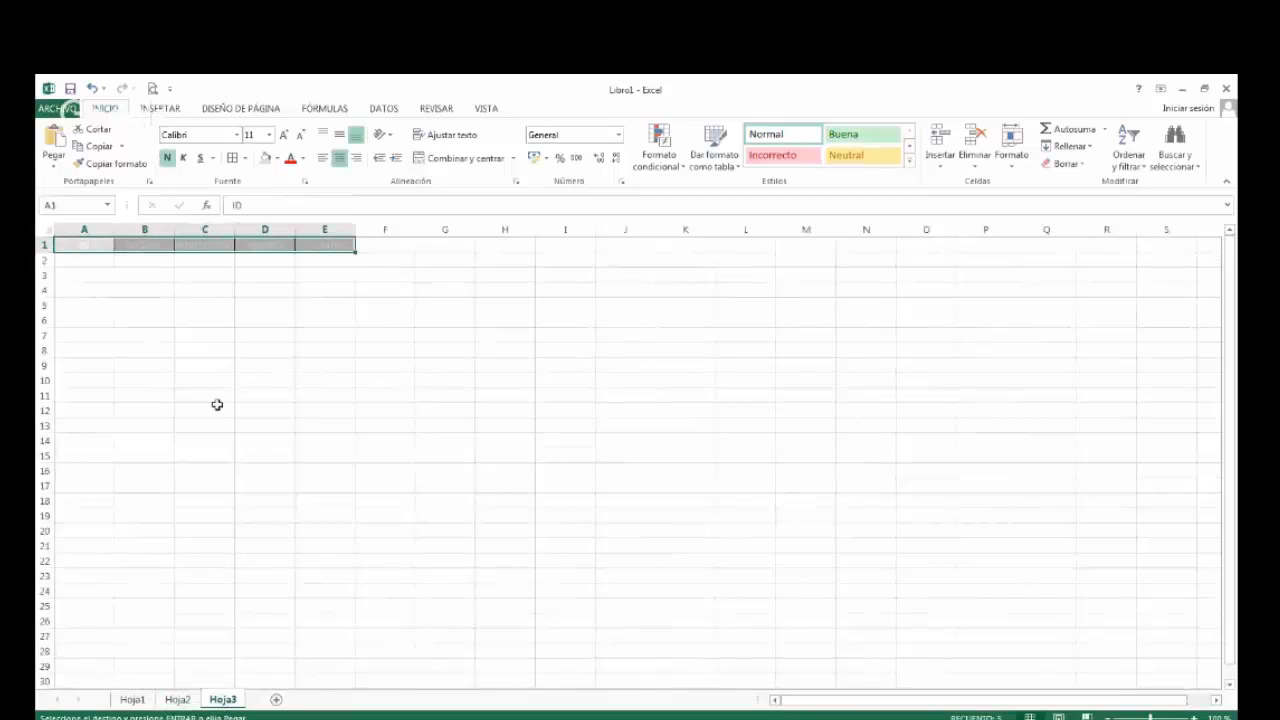
Adjust the widths of columns B to E on Hoja3 to fit the SALDO, AMORTIZACION, INTERES and CUOTA headers.
scroll(214, 406, up, 5)
scroll(224, 408, down, 3)
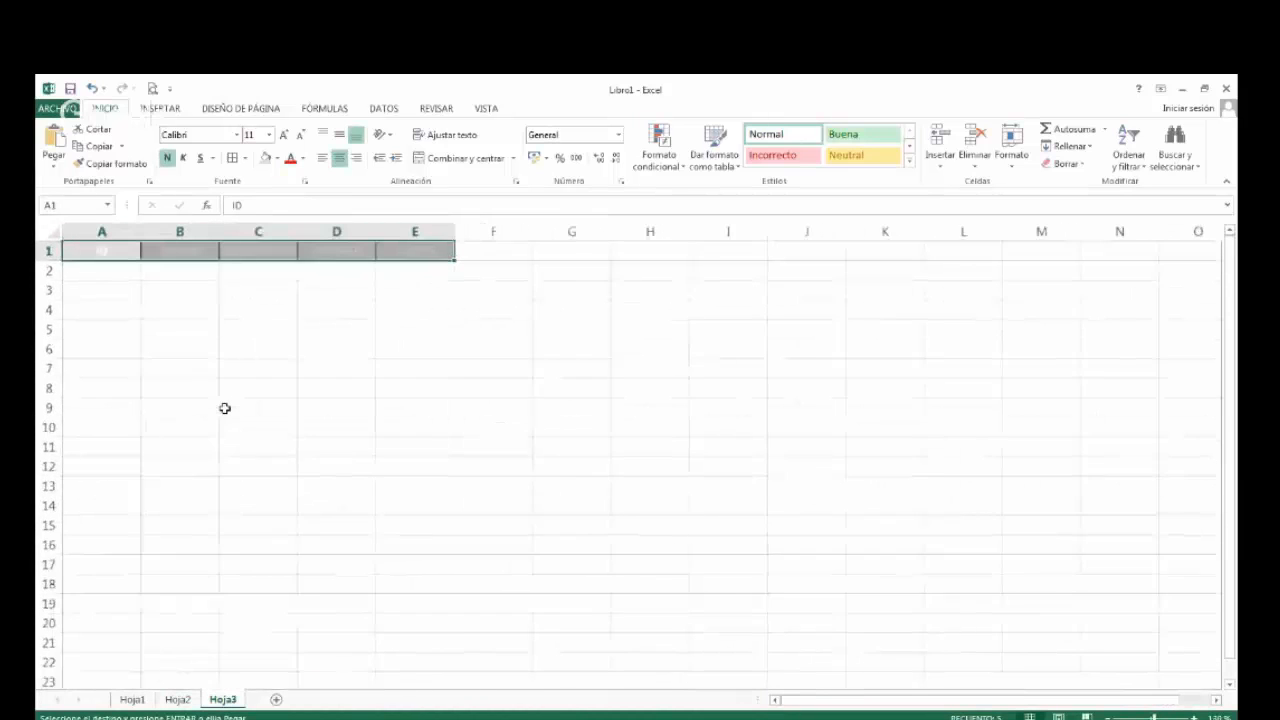
drag(298, 227, 323, 227)
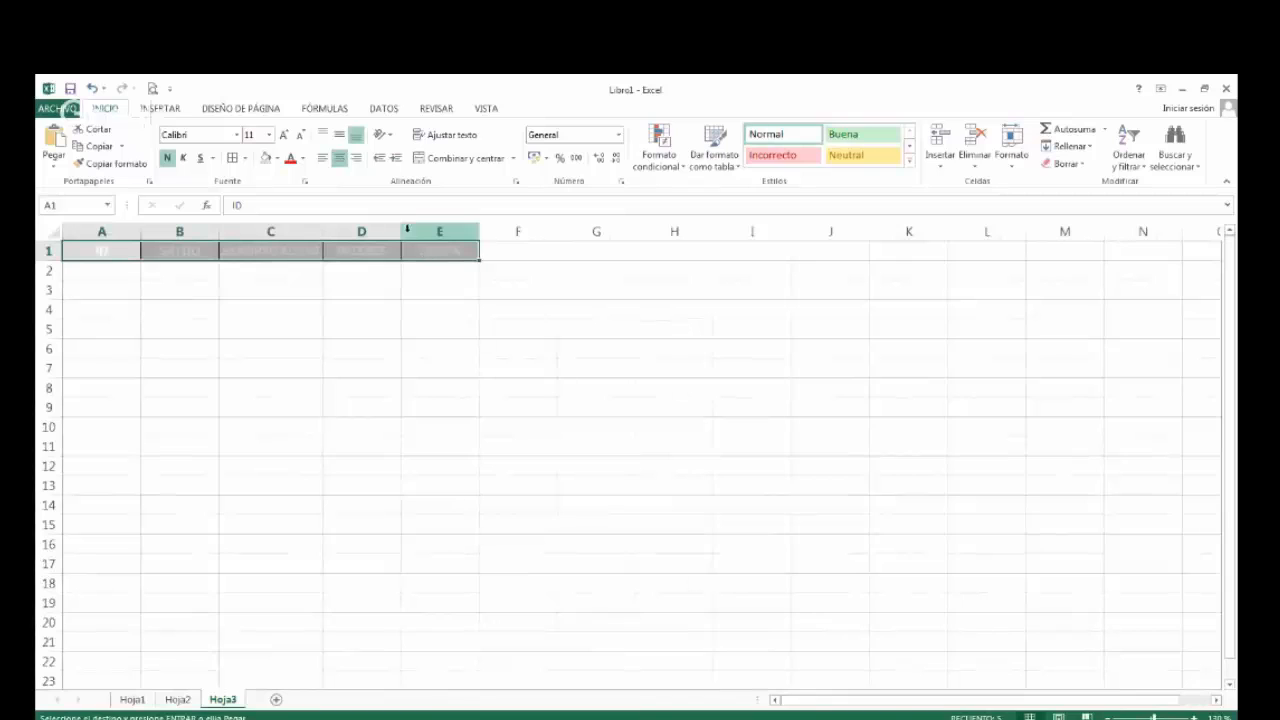
drag(403, 229, 379, 229)
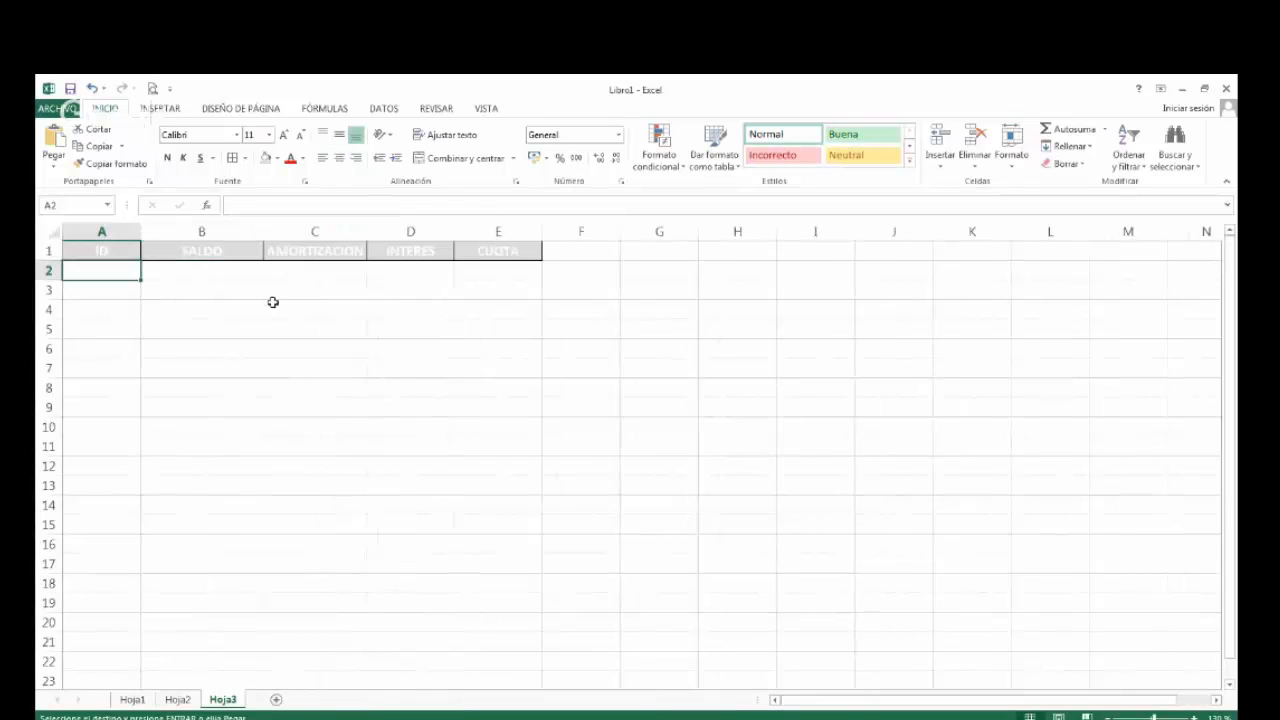
Check the 350,000 loan's number of periods on Hoja1, and enter IDs 0 and 1 in A2 and A3 of Hoja3.
click(131, 700)
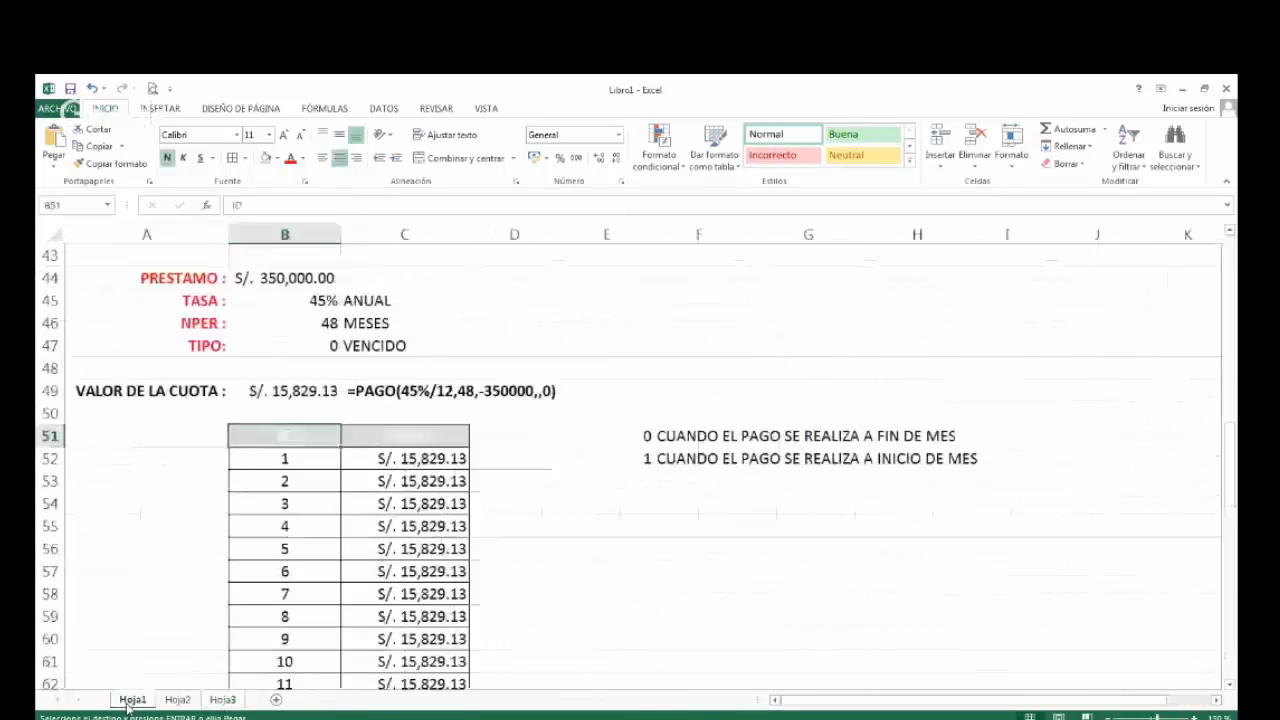
scroll(127, 585, down, 18)
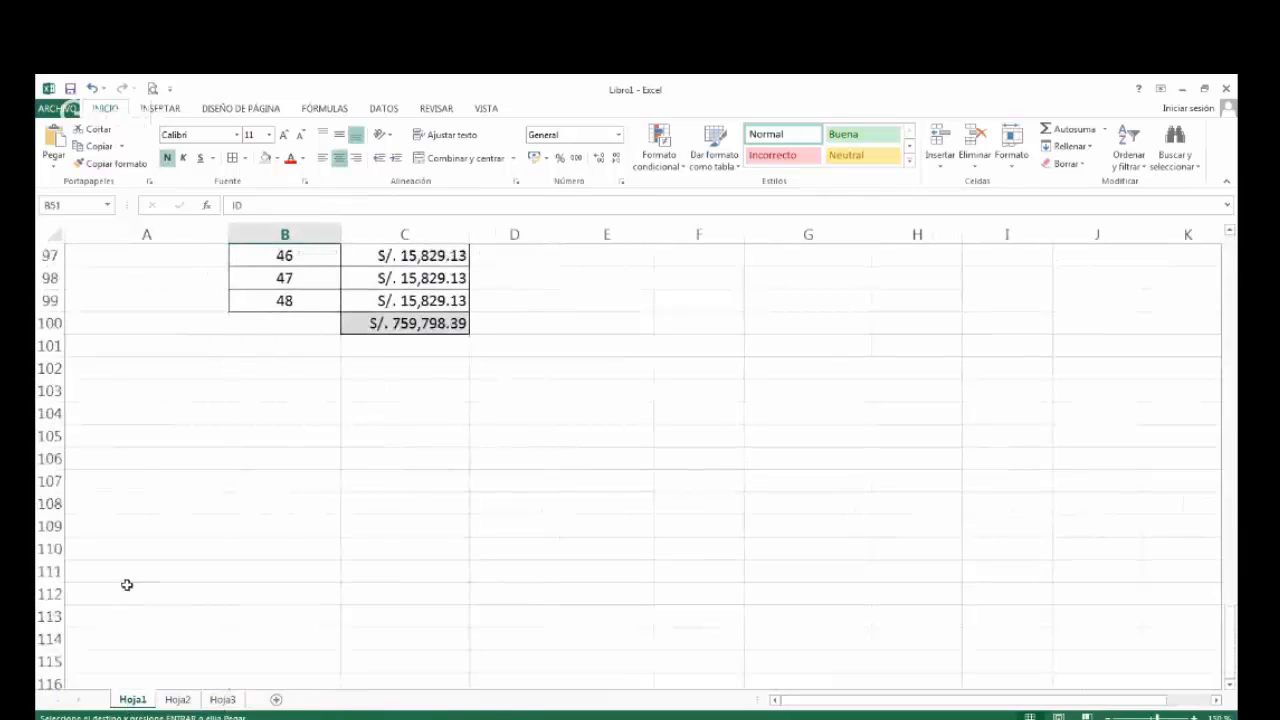
scroll(127, 585, up, 17)
scroll(127, 585, up, 1)
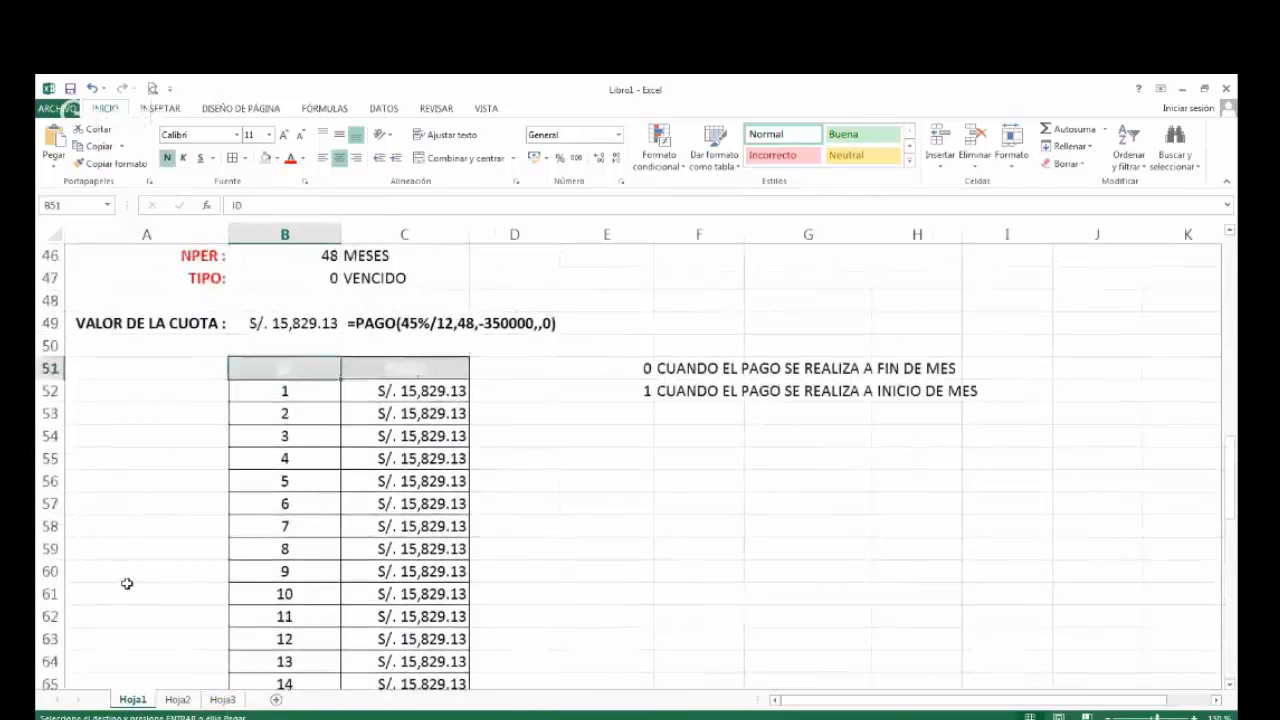
click(220, 700)
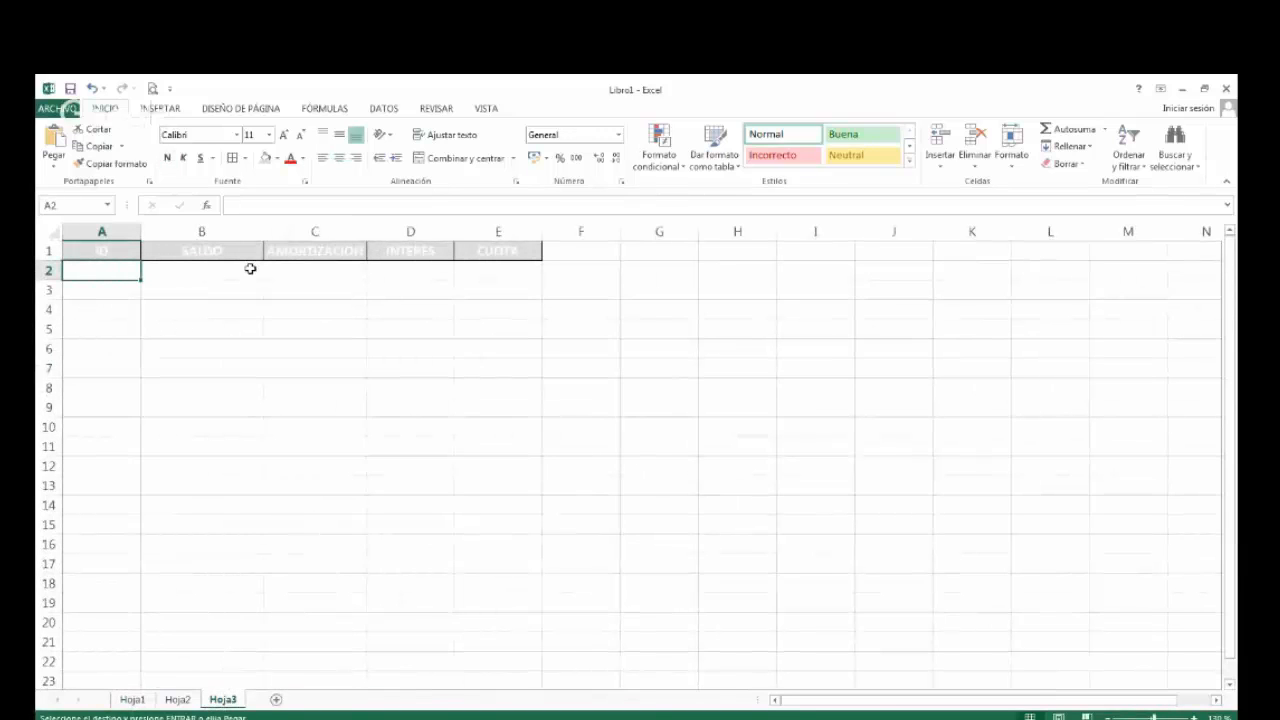
text(0)
key(Return)
text(1)
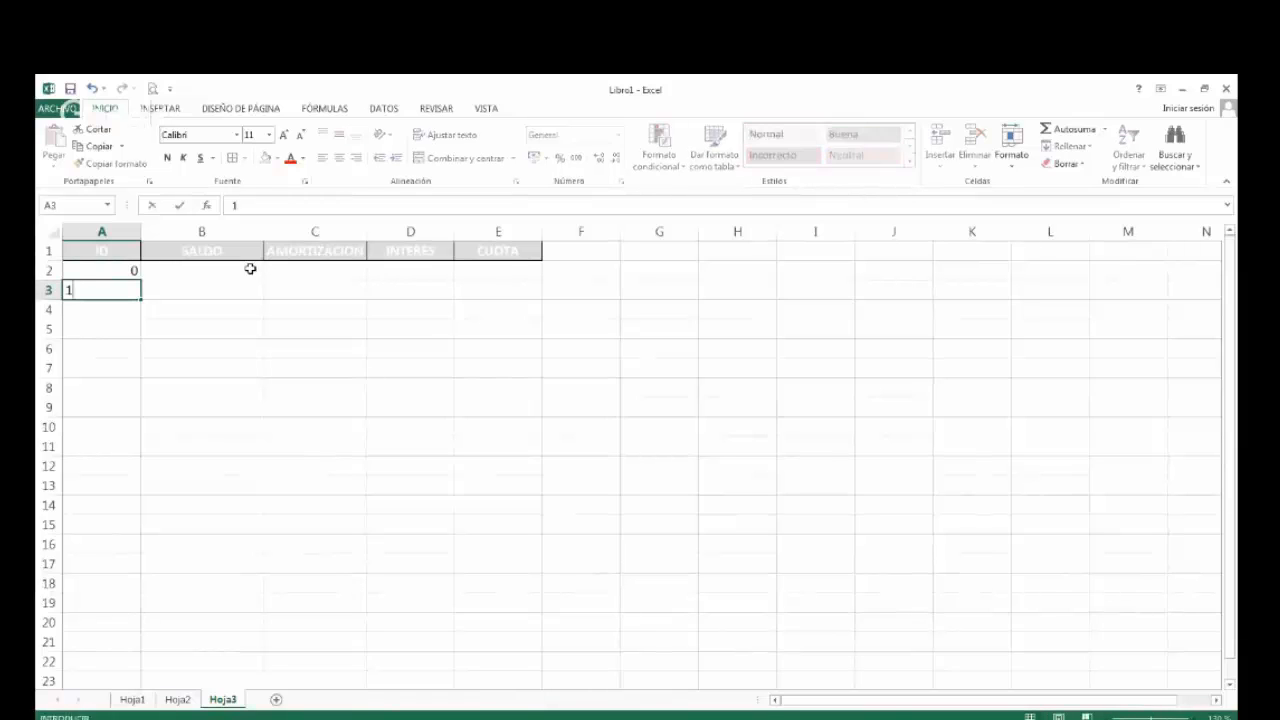
key(Return)
Centre the IDs in A2:A3 and extend the series down to 48 in A50 with cell borders.
key(Up)
key(Up)
key(shift+Down)
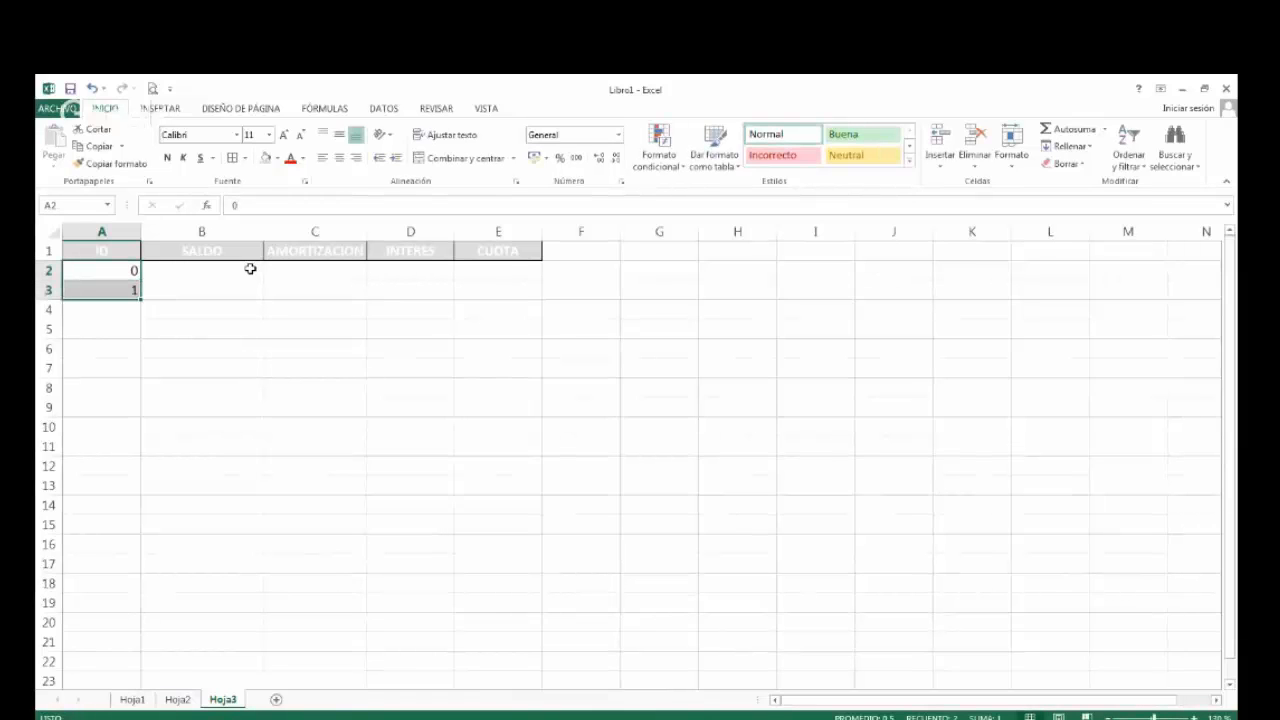
click(339, 157)
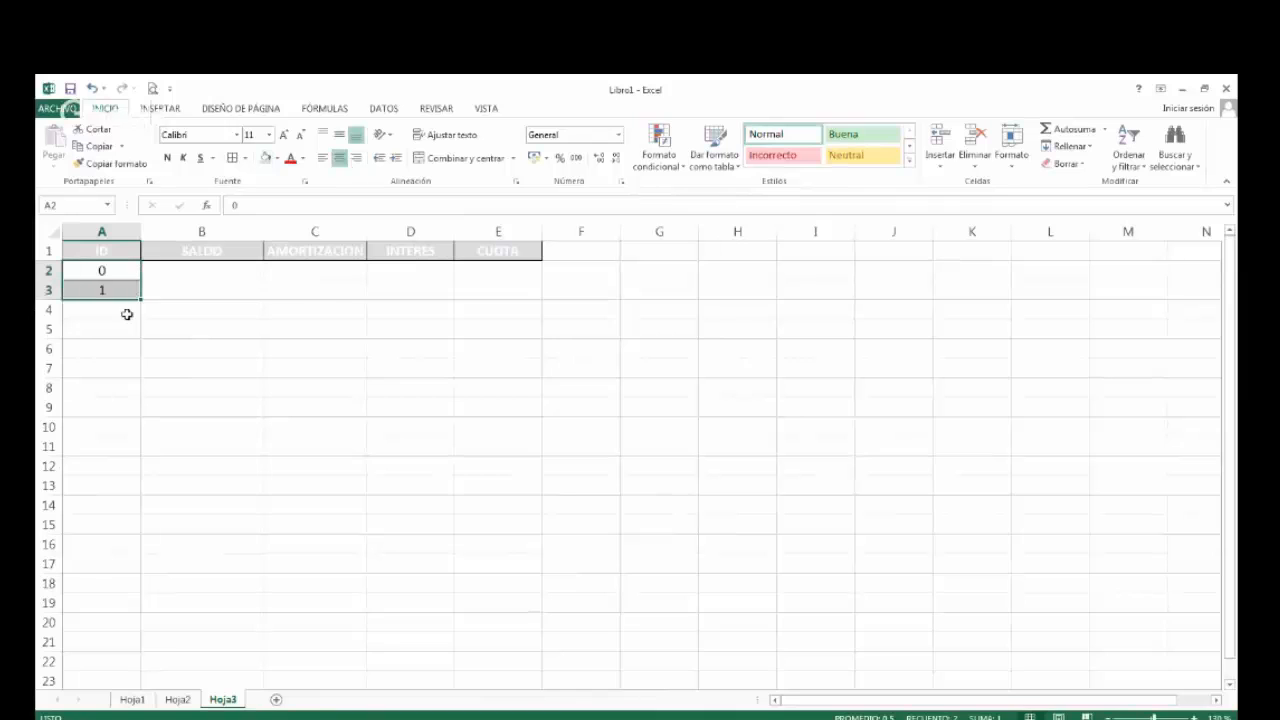
drag(143, 298, 194, 514)
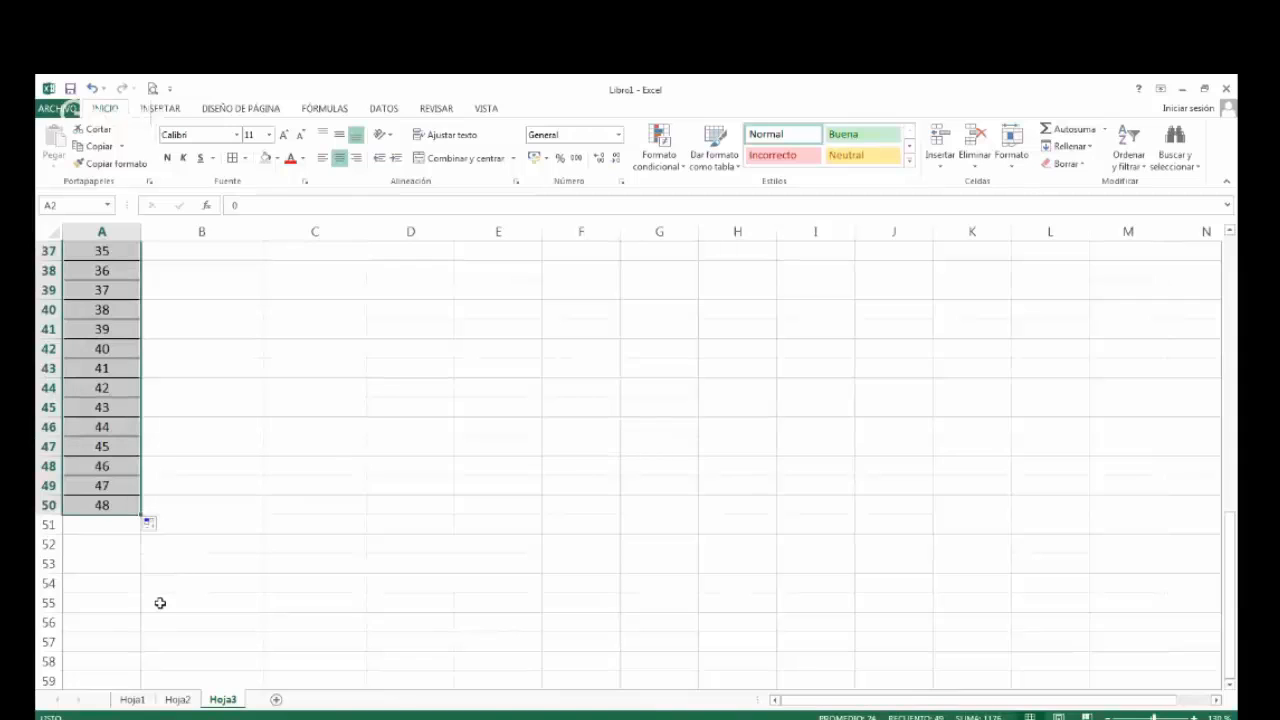
Widen the AMORTIZACION column on Hoja3 slightly and select the first SALDO cell, B2.
scroll(160, 604, up, 2)
scroll(158, 605, up, 10)
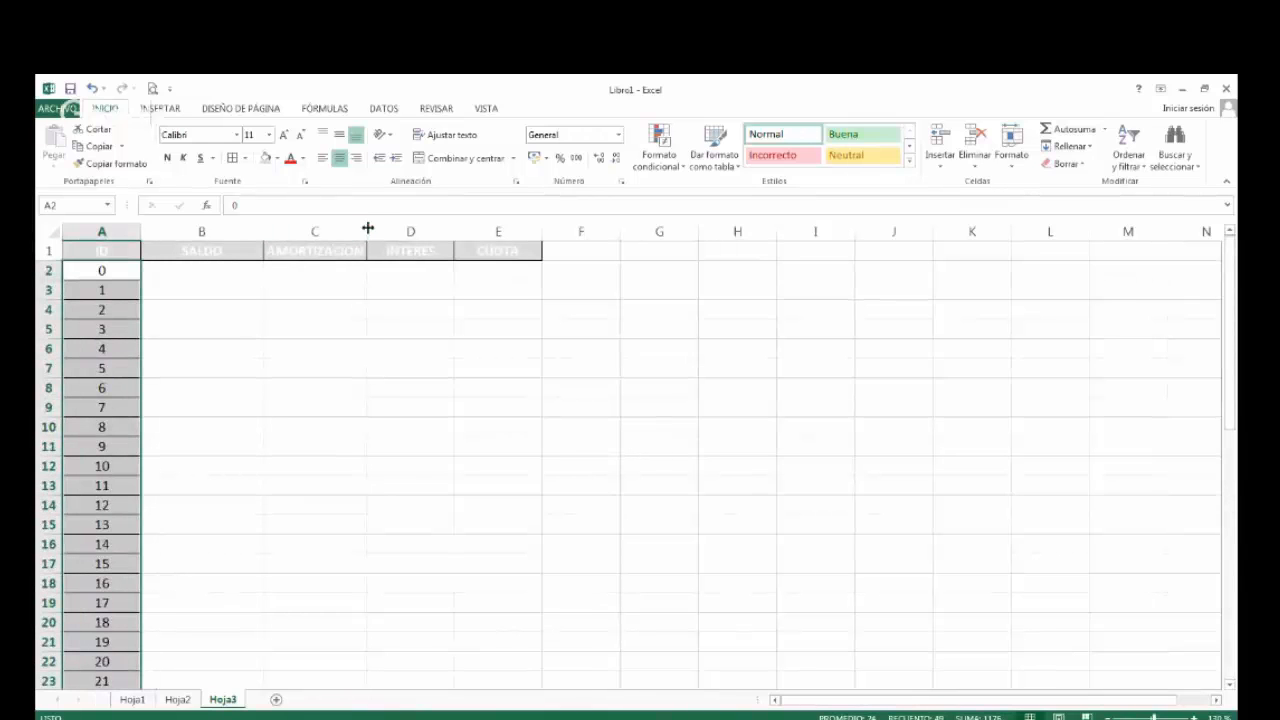
drag(369, 229, 384, 226)
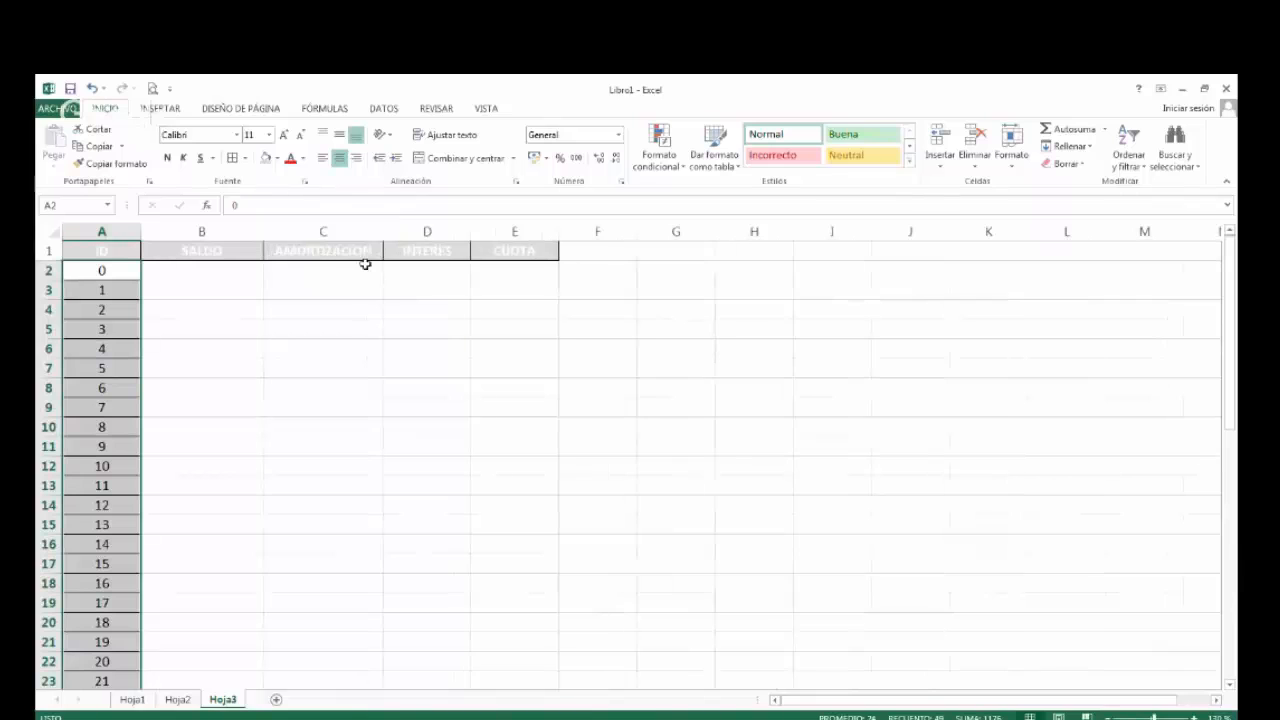
click(197, 275)
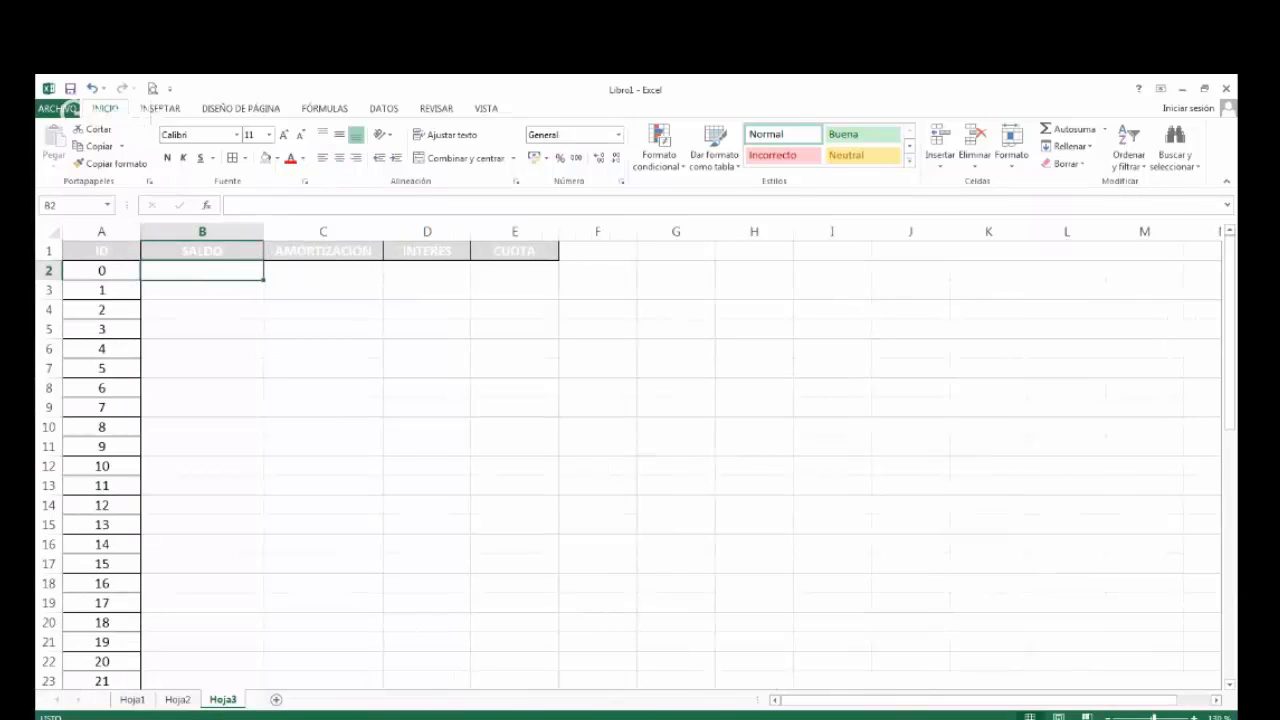
Check the loan amount on Hoja1, then enter 350000 as the opening SALDO in B2 of Hoja3 with S/. accounting format.
click(133, 700)
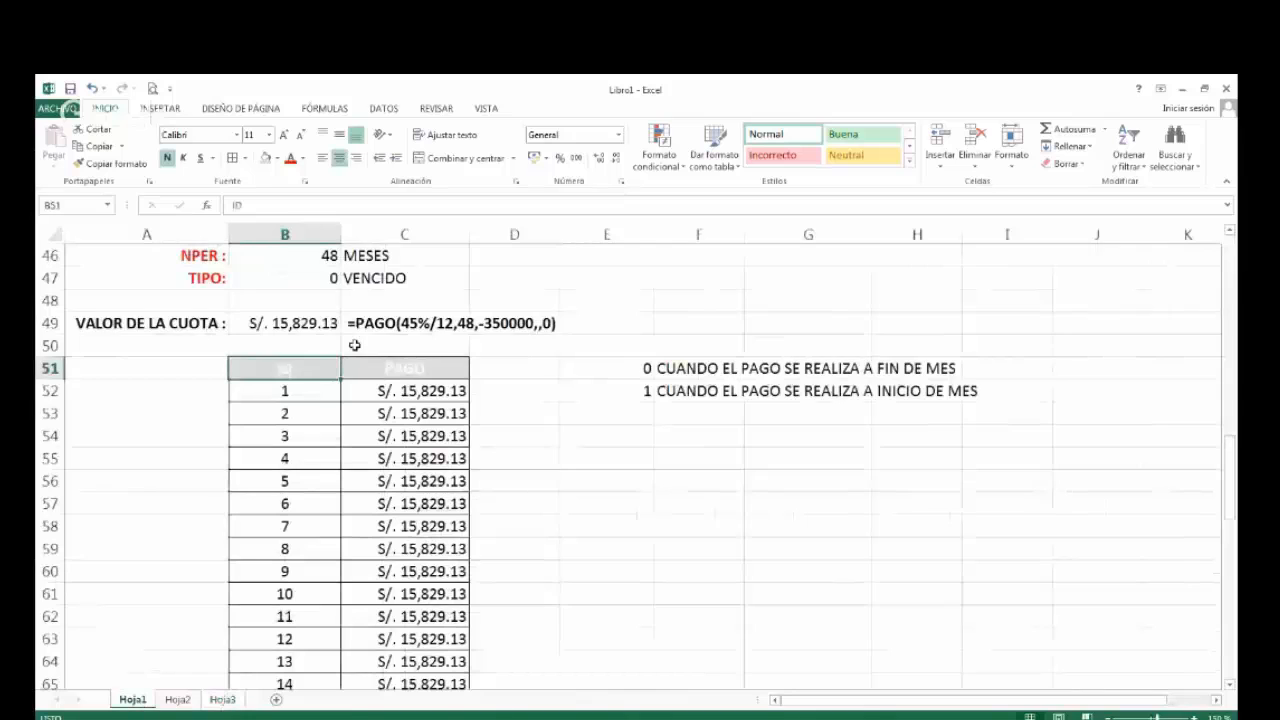
scroll(355, 345, up, 1)
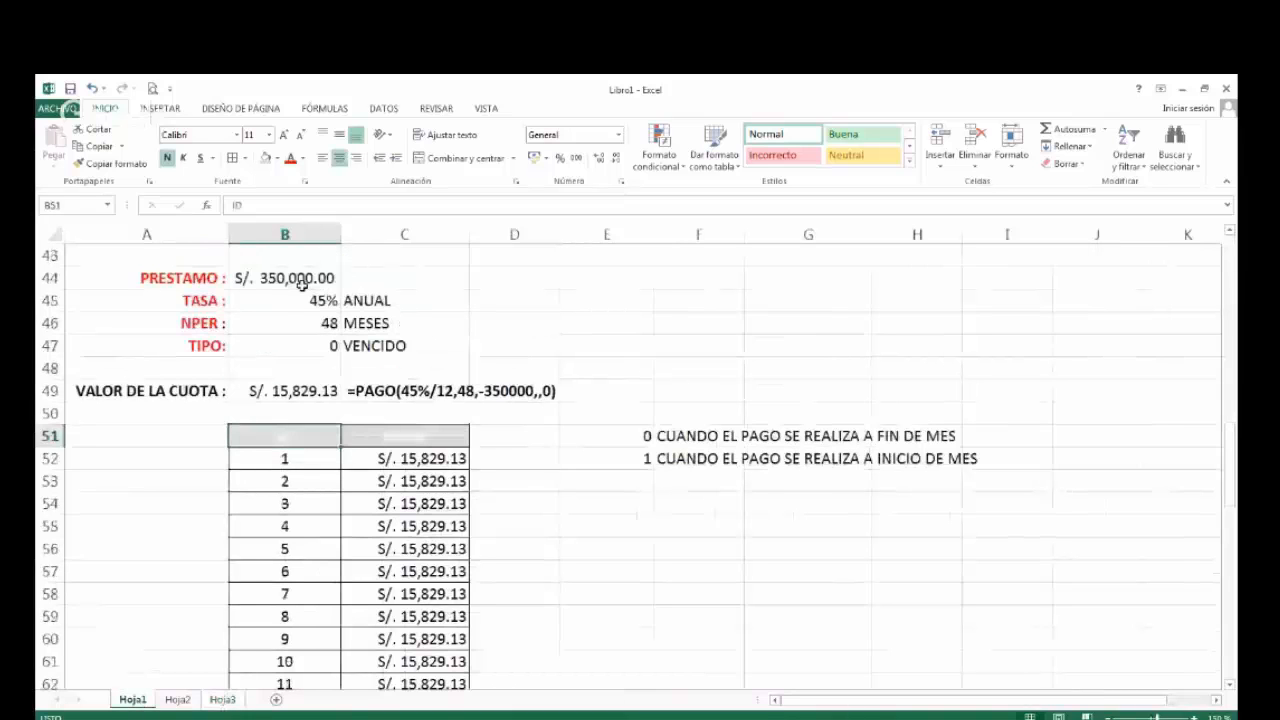
click(222, 700)
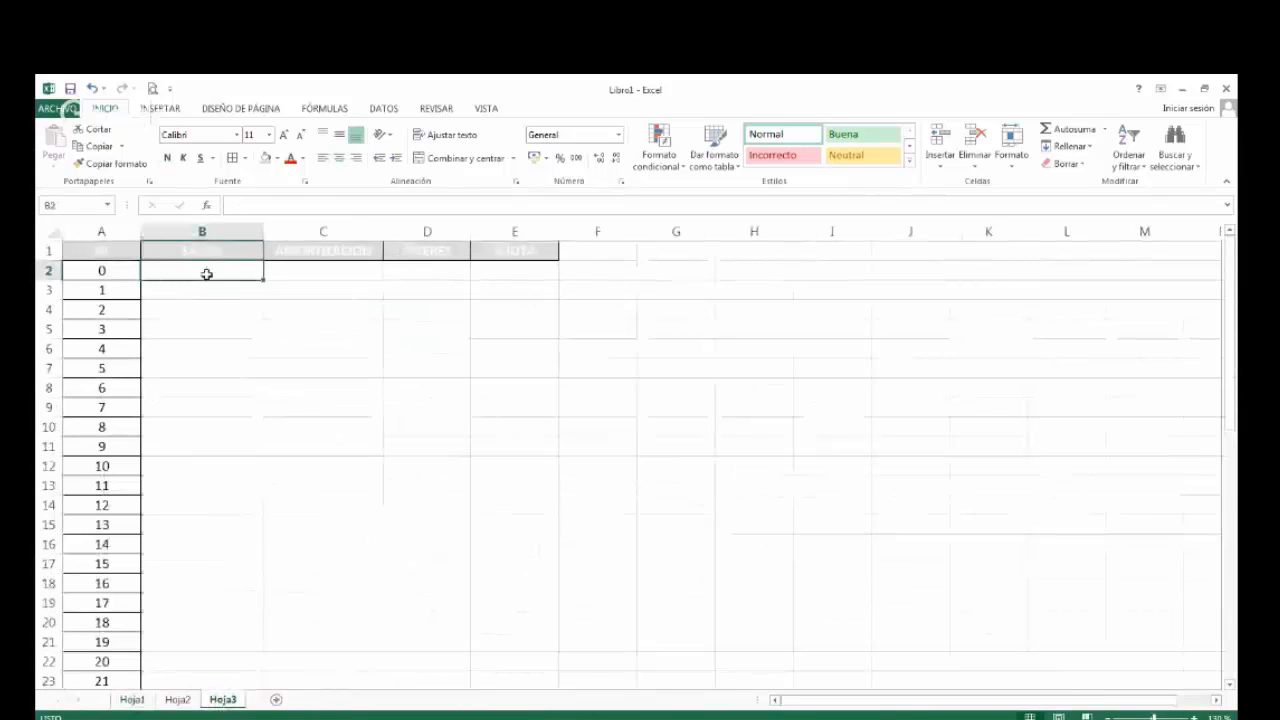
text(350)
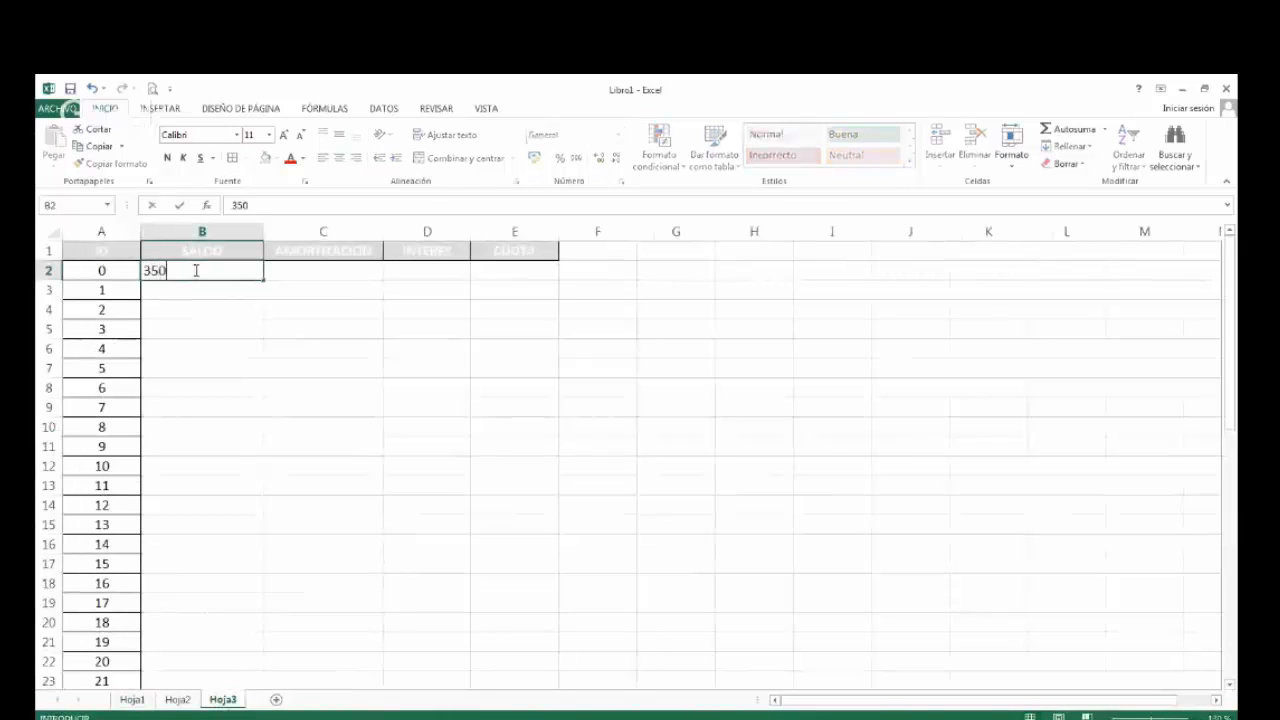
text(000)
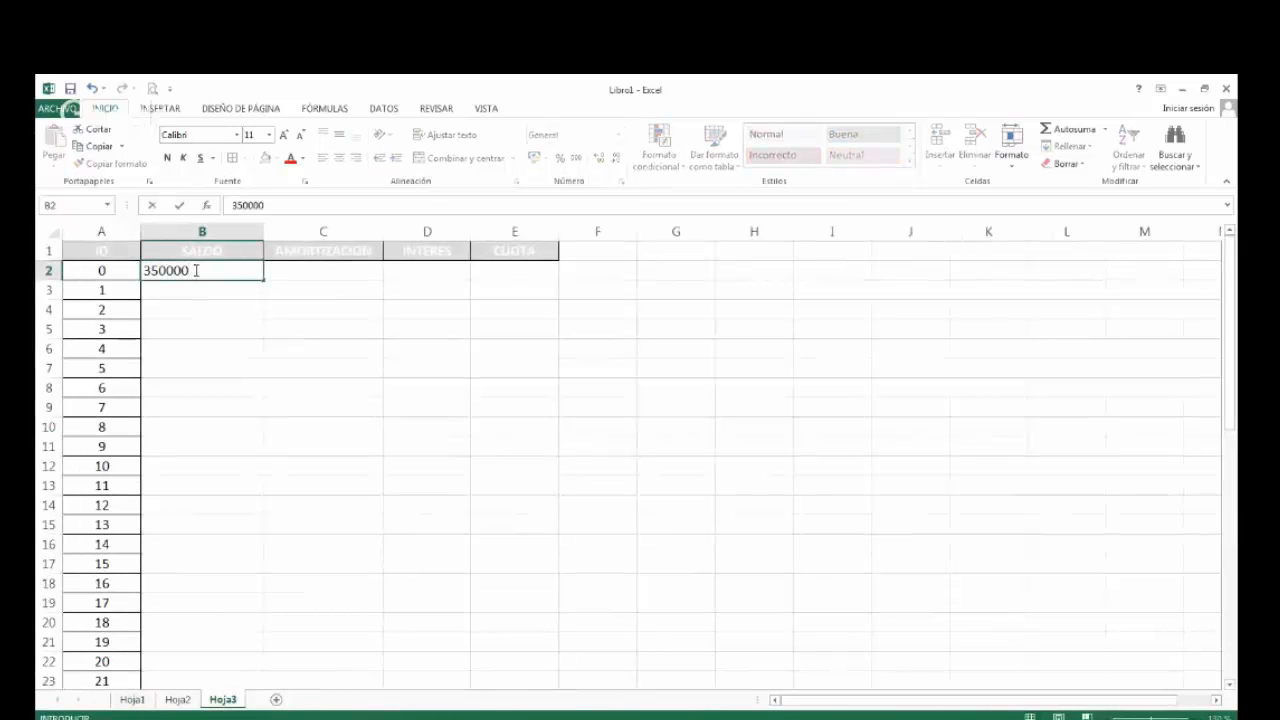
key(Return)
click(195, 270)
click(536, 157)
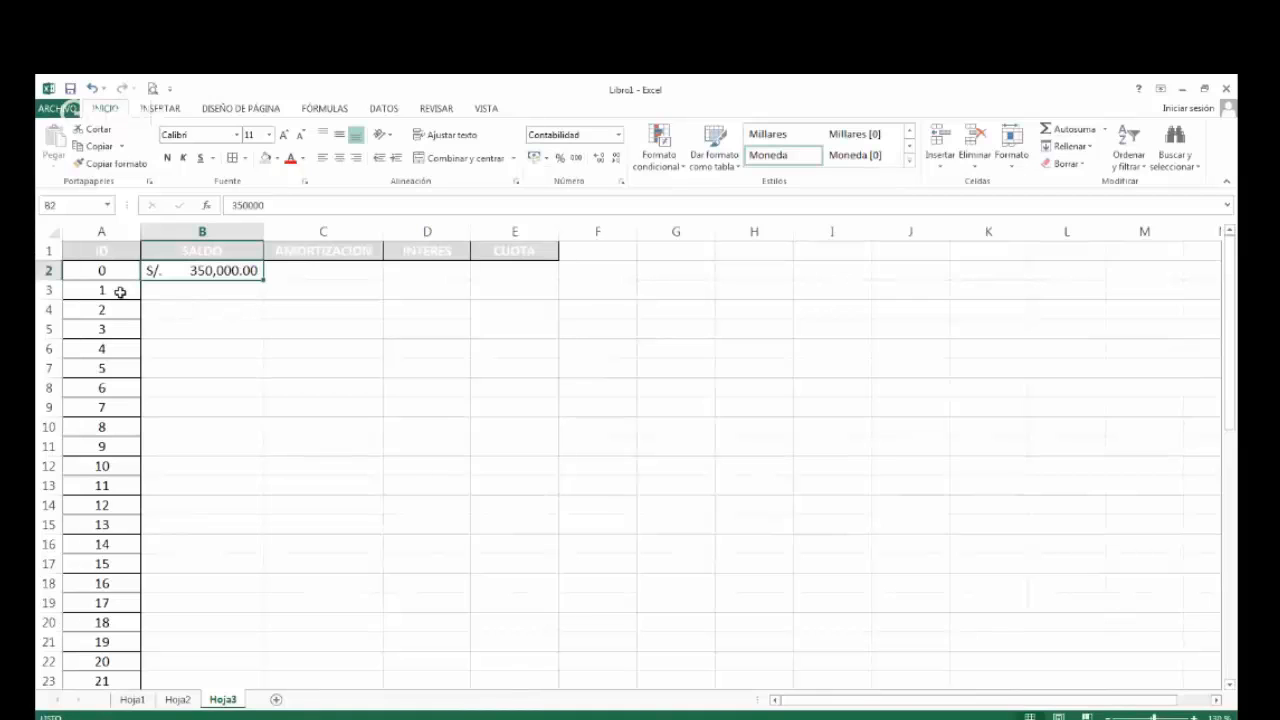
Apply all borders to the whole amortization table on Hoja3, from the ID header through the CUOTA column.
click(110, 252)
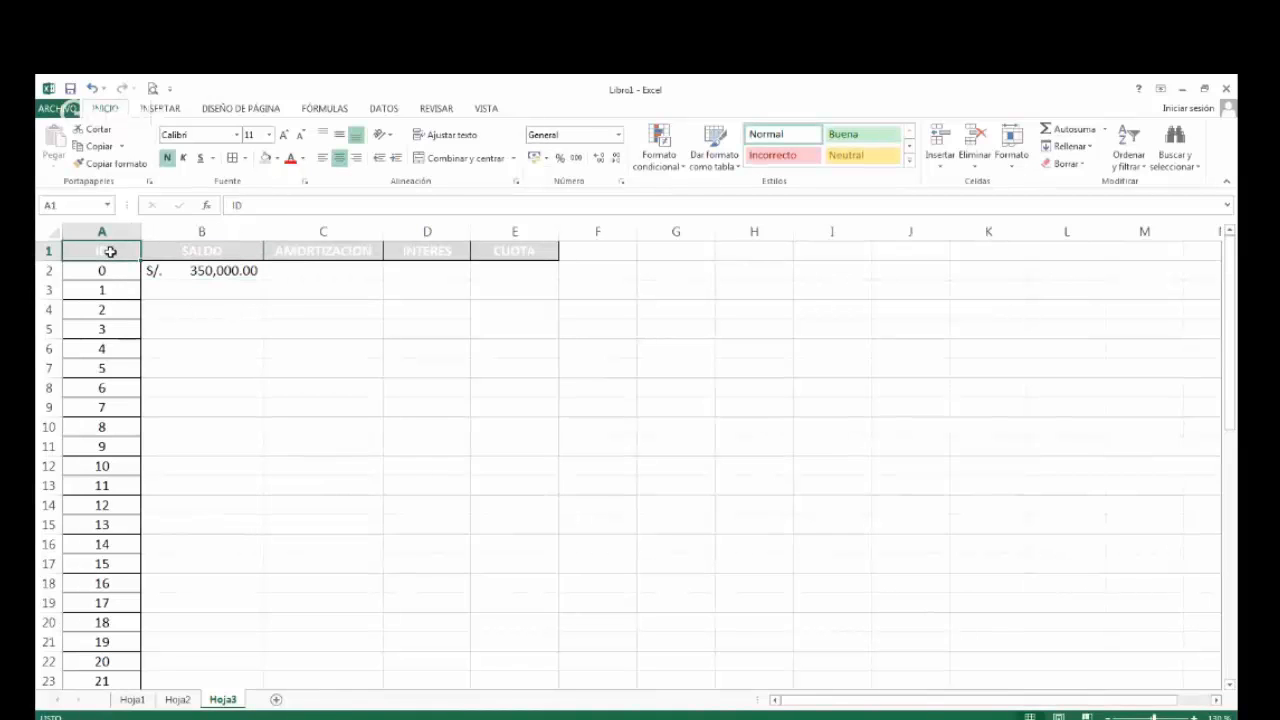
key(ctrl+e)
click(232, 158)
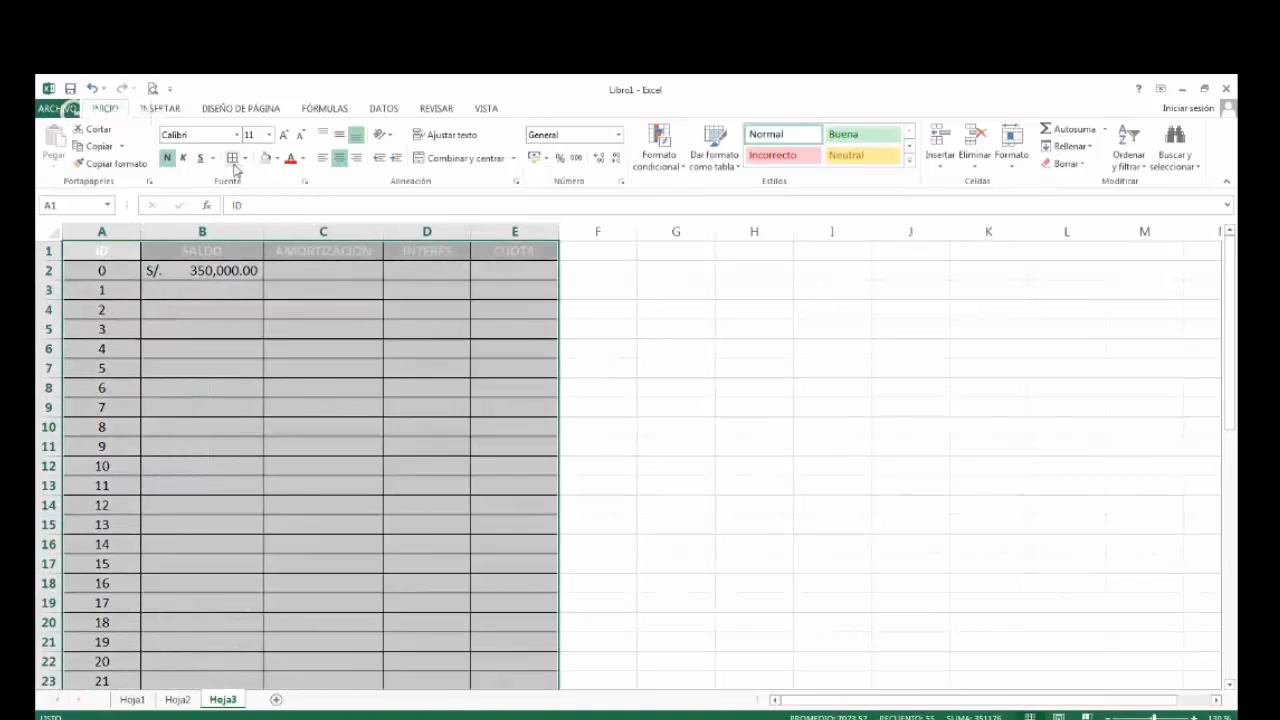
Make the opening balance in B2 bold and widen the CUOTA column slightly.
click(207, 271)
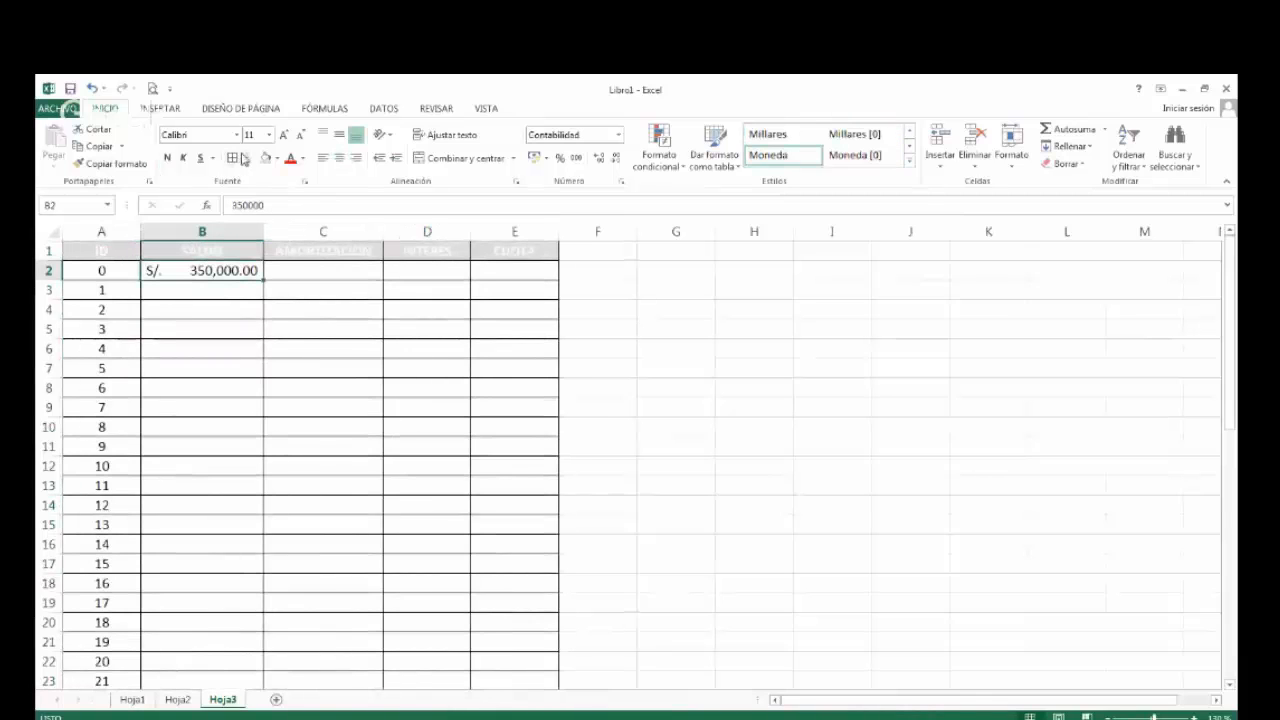
click(167, 157)
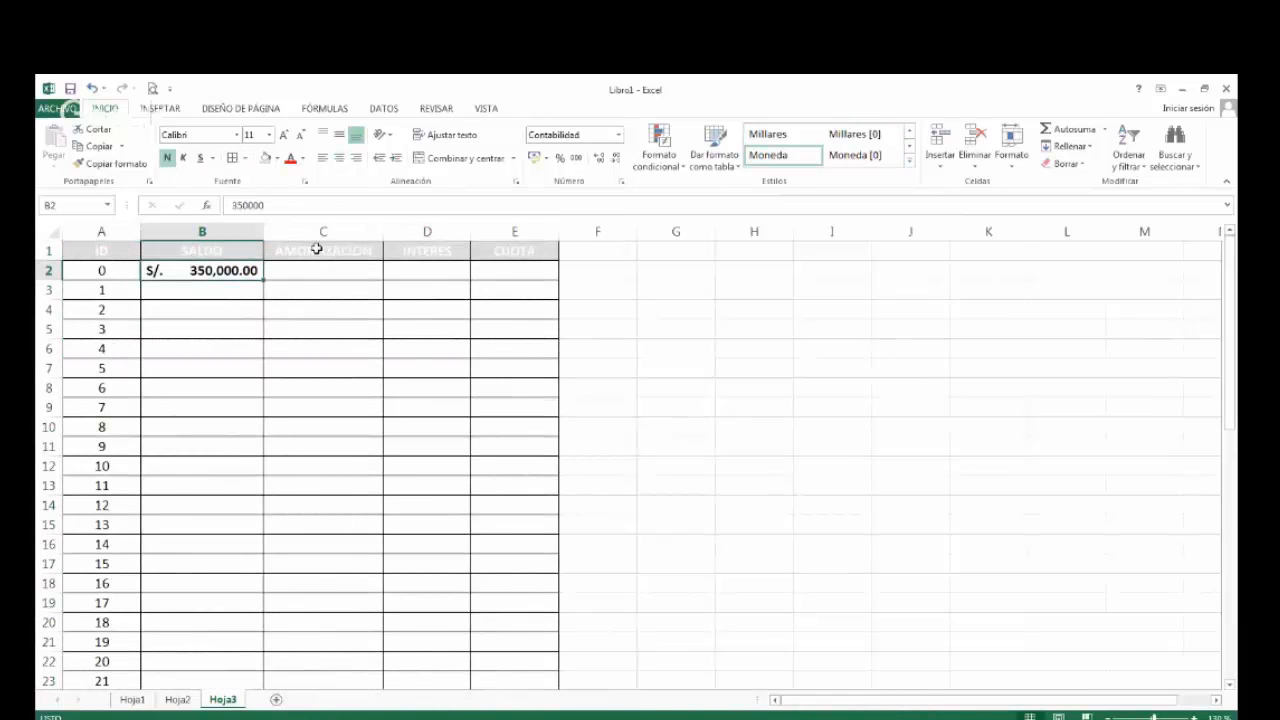
drag(553, 241, 578, 231)
Copy the first PAGO instalment formula from C52 of Hoja1 into H2 of Hoja3.
click(133, 700)
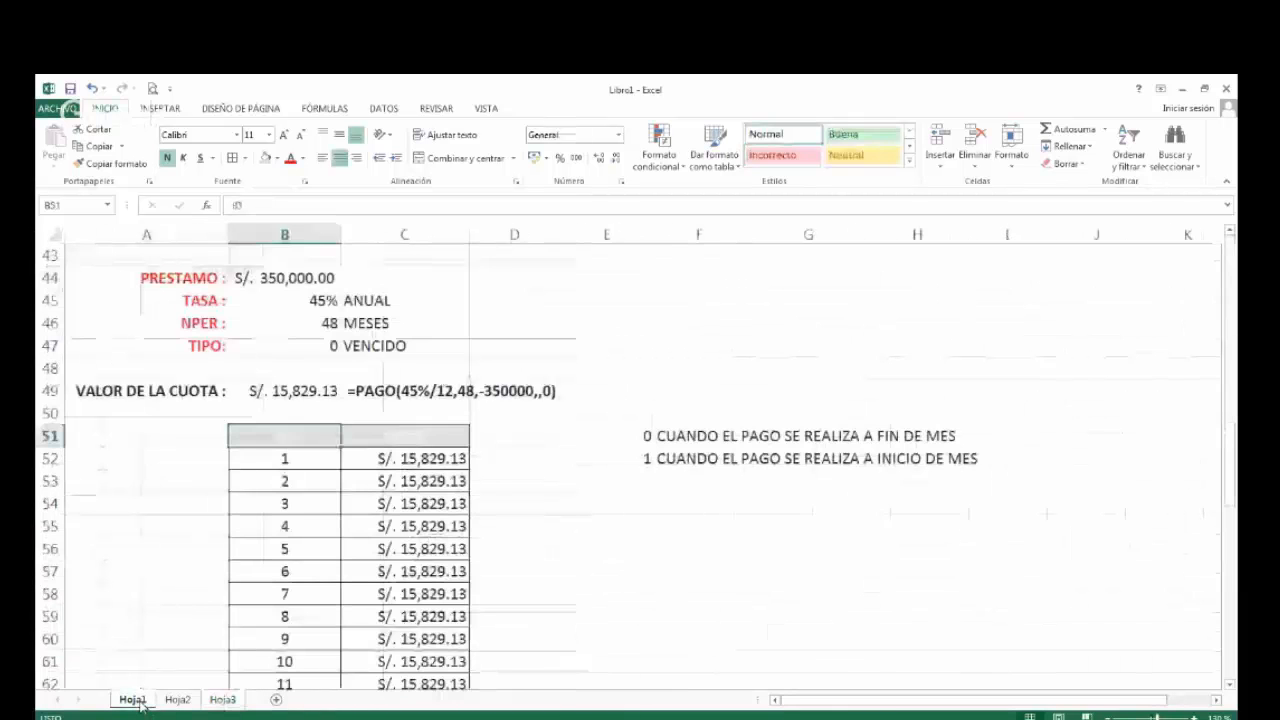
click(424, 460)
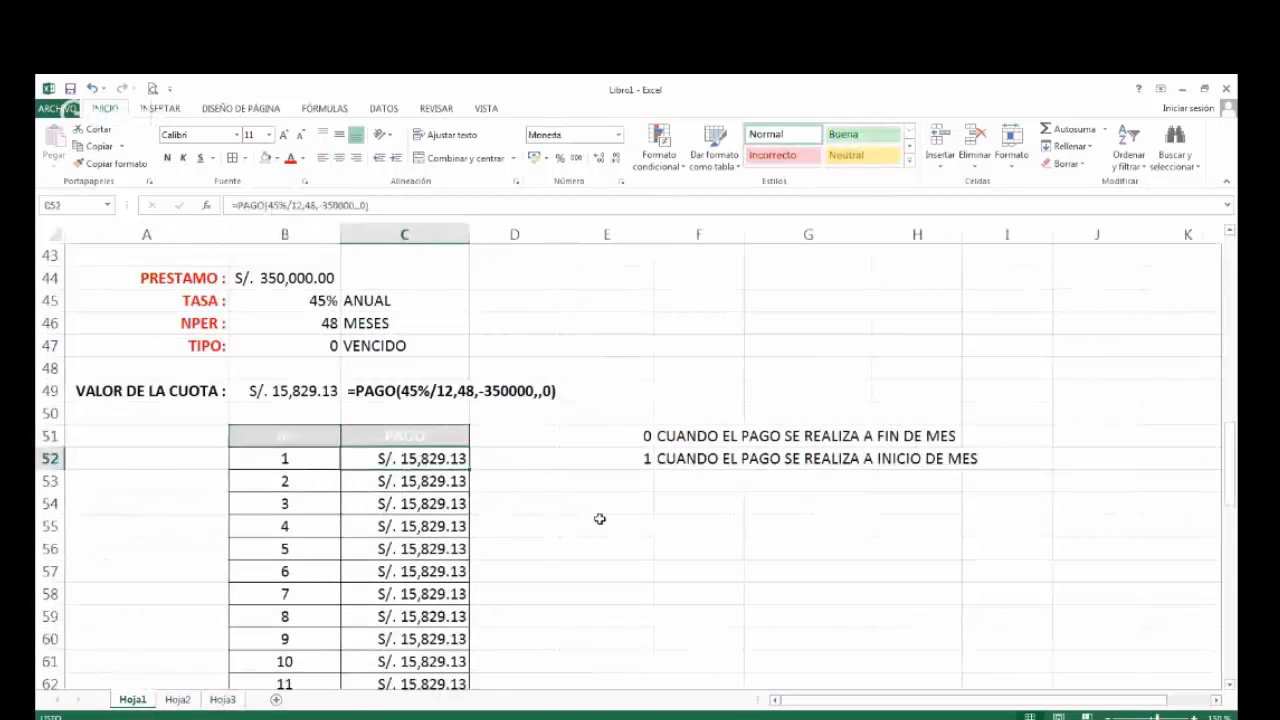
key(ctrl+c)
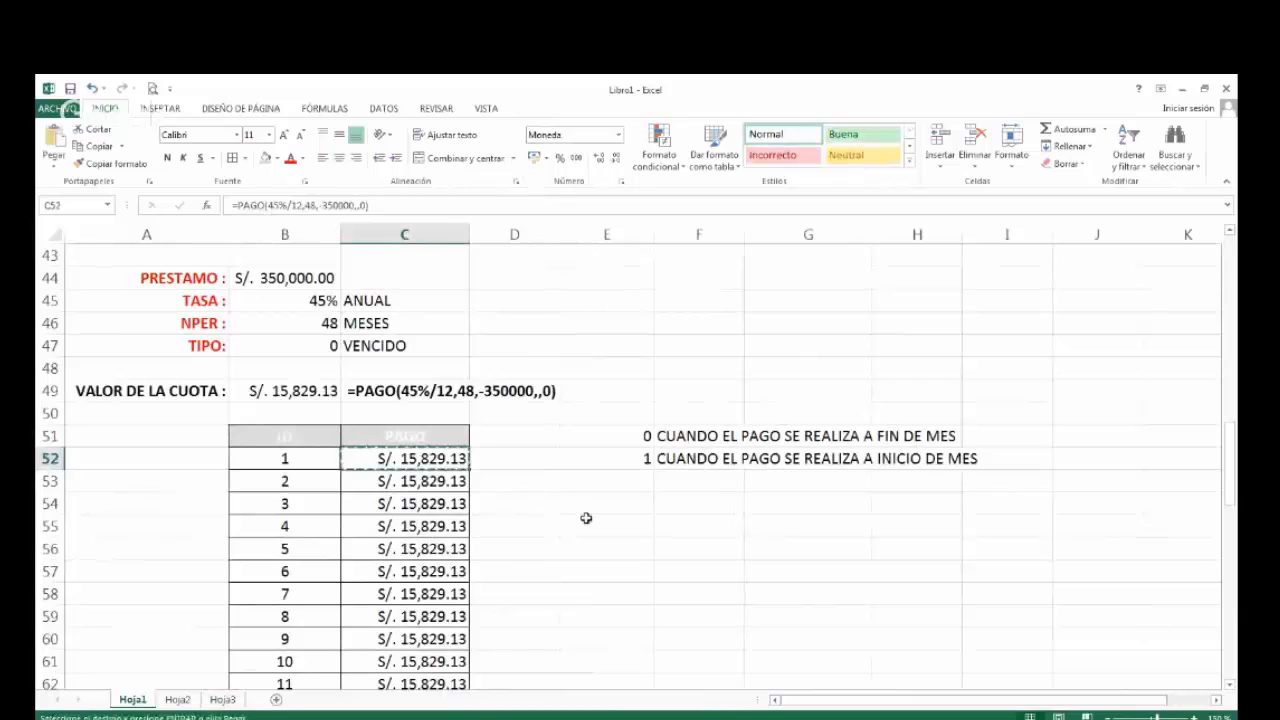
click(222, 700)
click(781, 282)
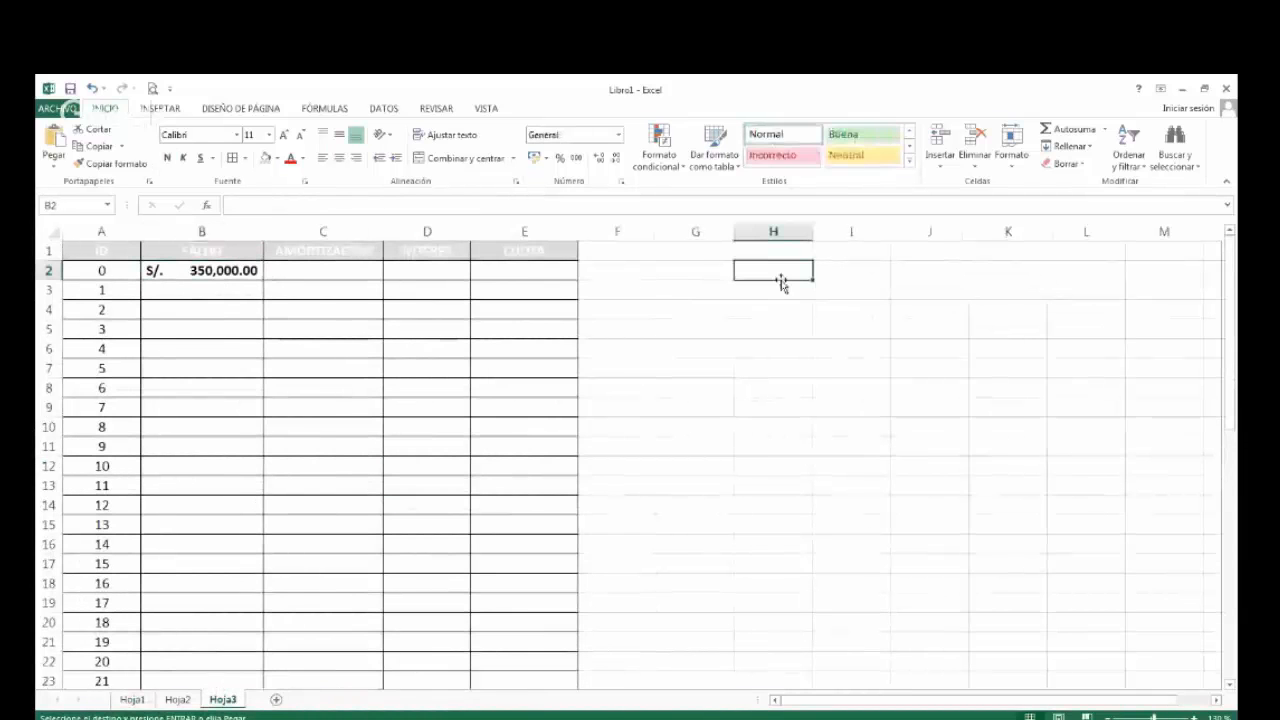
key(ctrl+v)
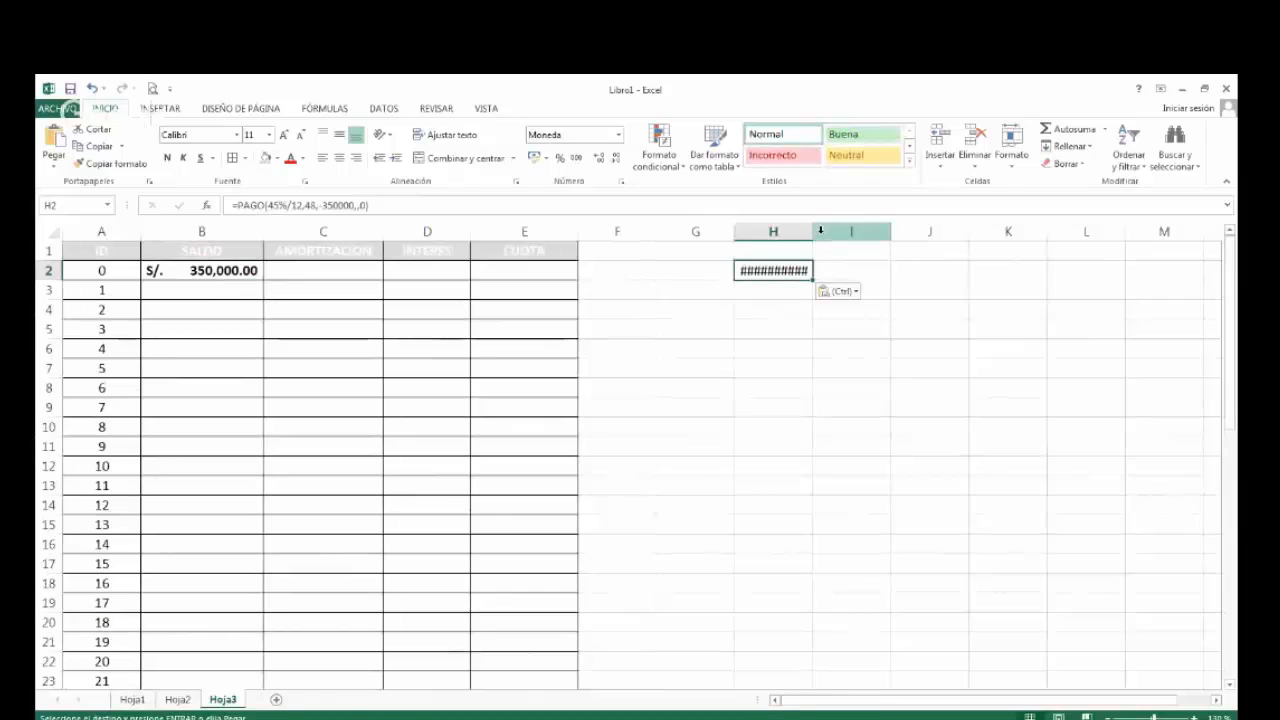
Widen column H to fit the pasted instalment in H2 and make it bold.
double_click(810, 234)
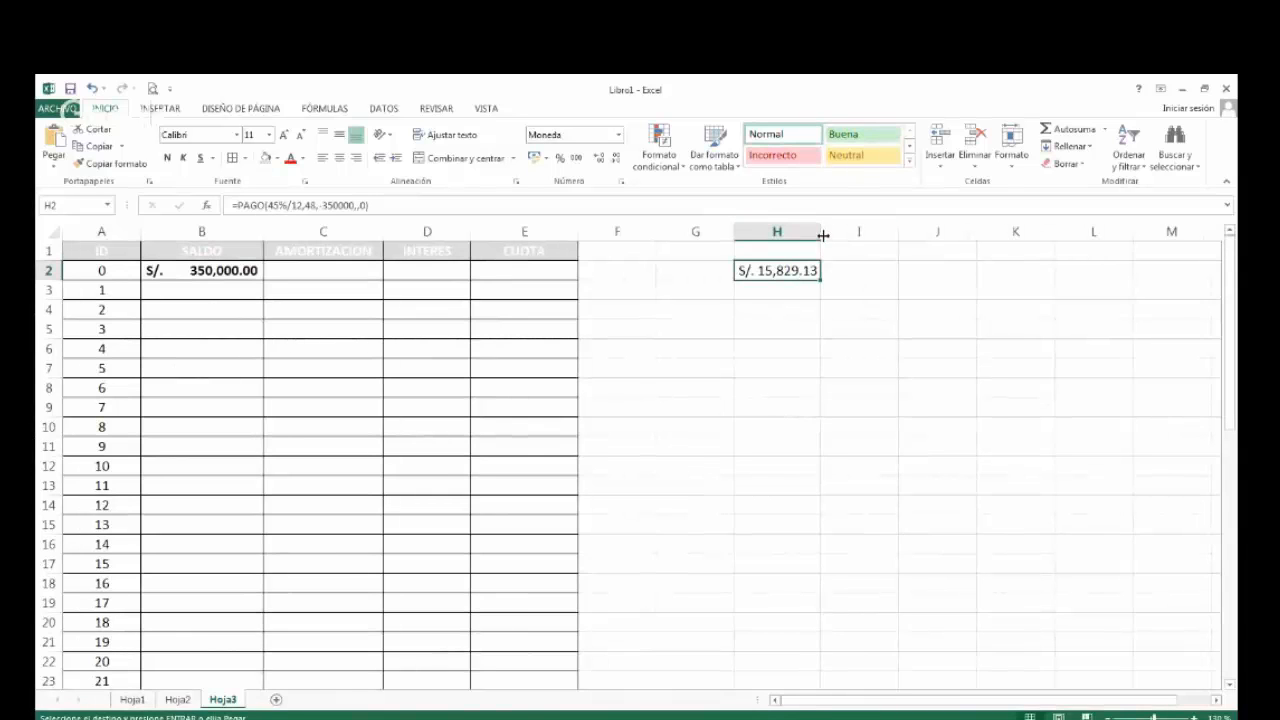
drag(823, 234, 832, 234)
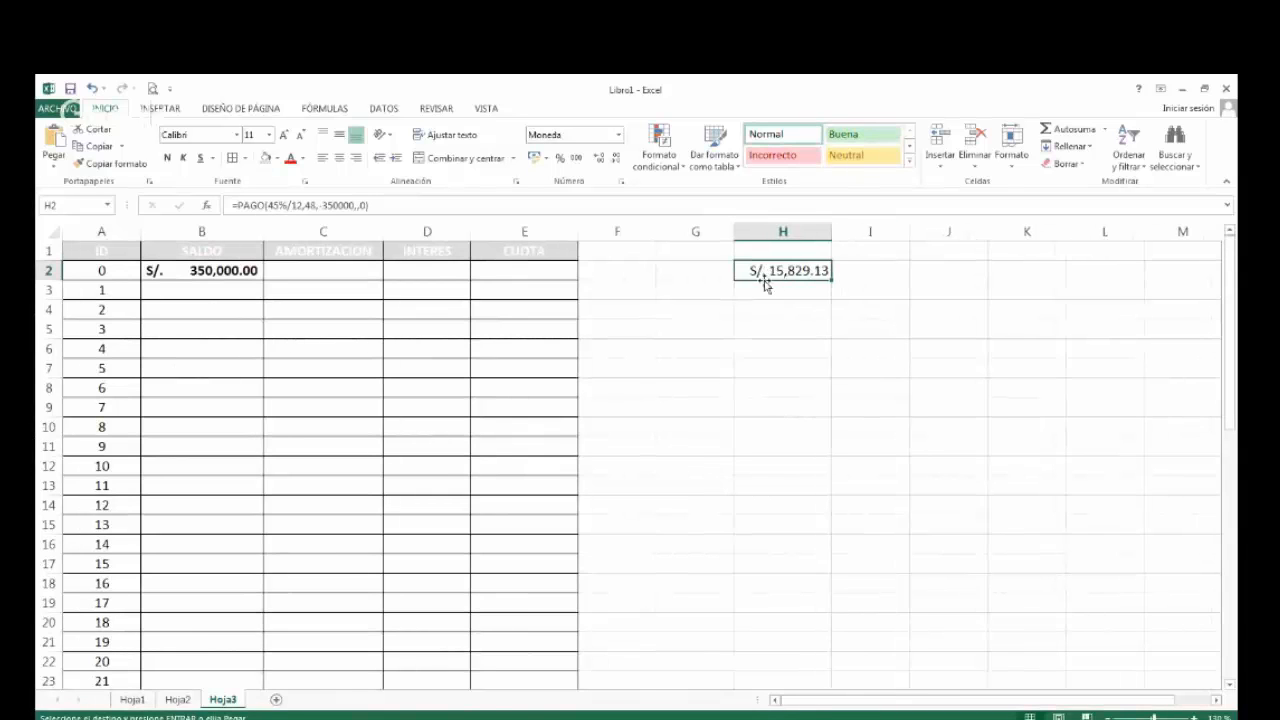
click(169, 160)
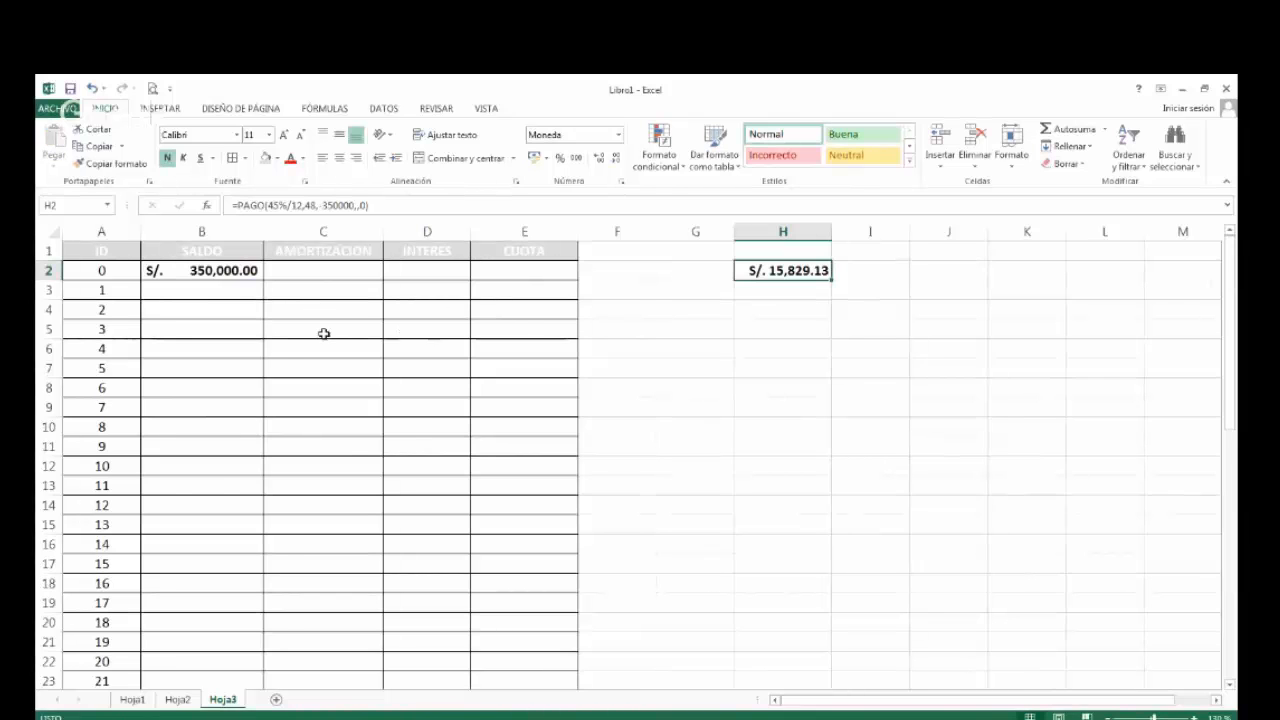
Widen the AMORTIZACION column slightly and give C3 bold text and S/. accounting format, checking the loan data on Hoja1.
scroll(320, 330, up, 1)
click(337, 296)
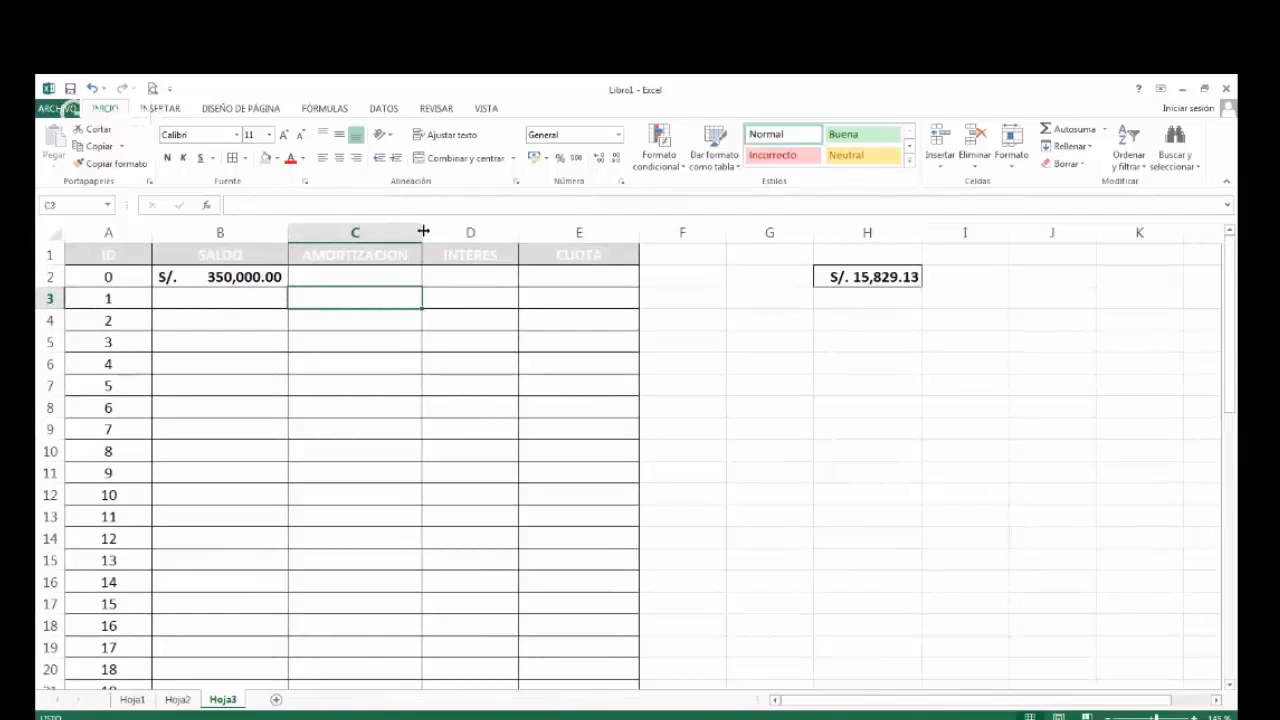
drag(423, 231, 434, 232)
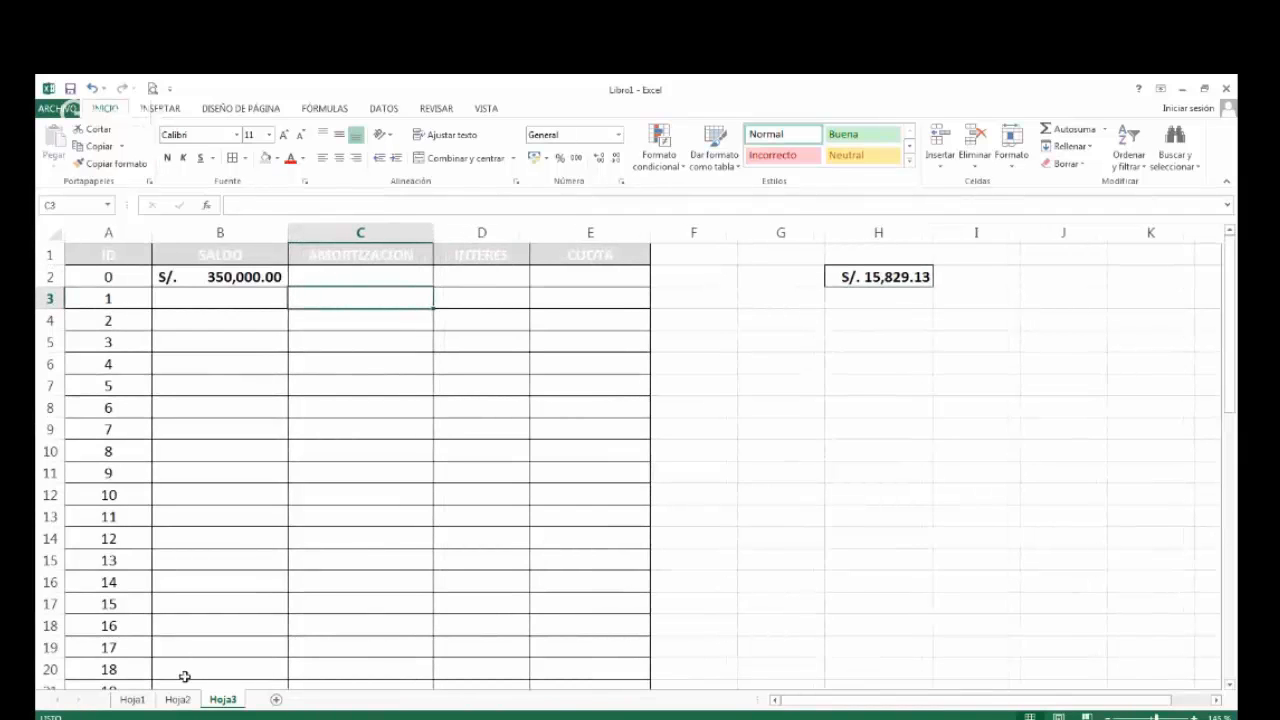
click(150, 700)
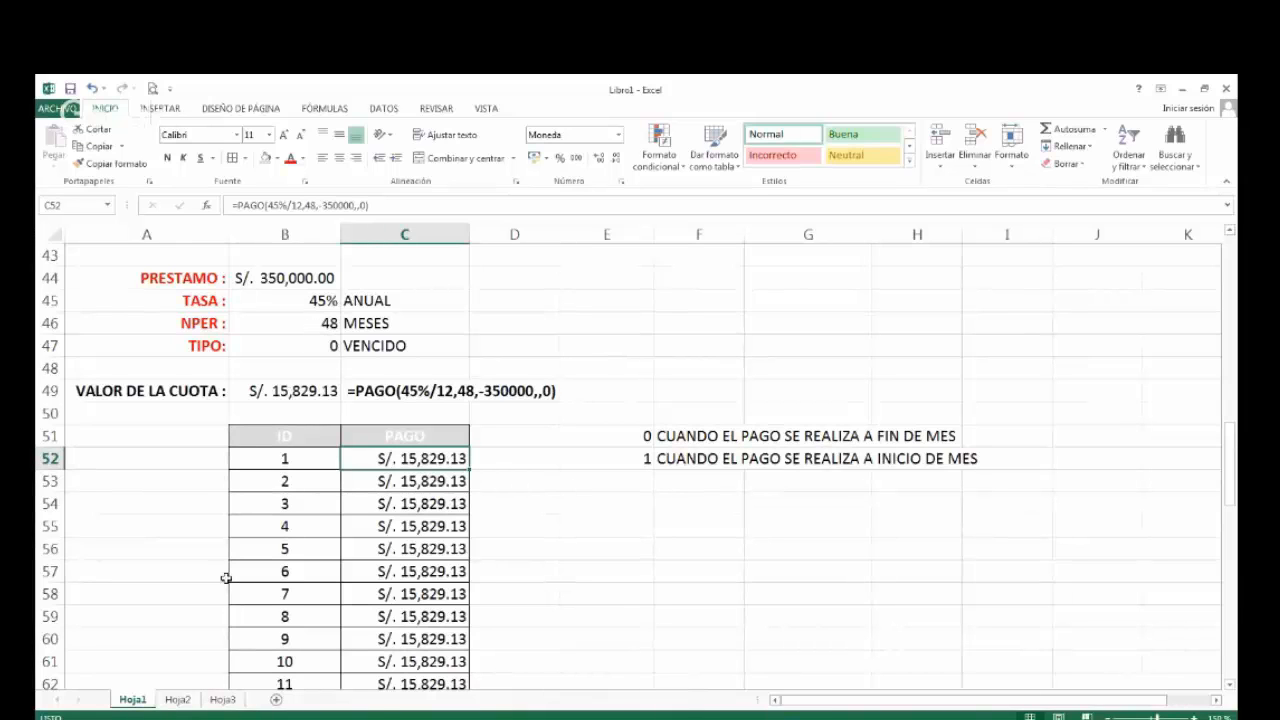
click(222, 699)
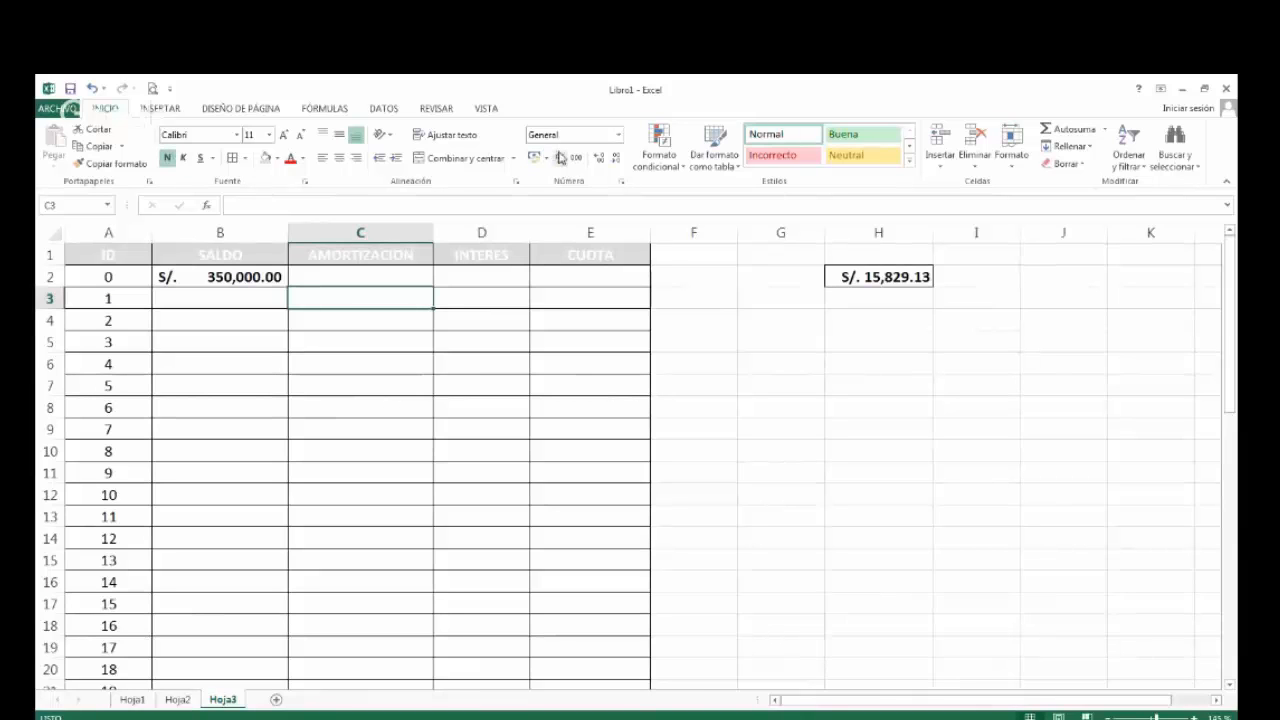
click(534, 157)
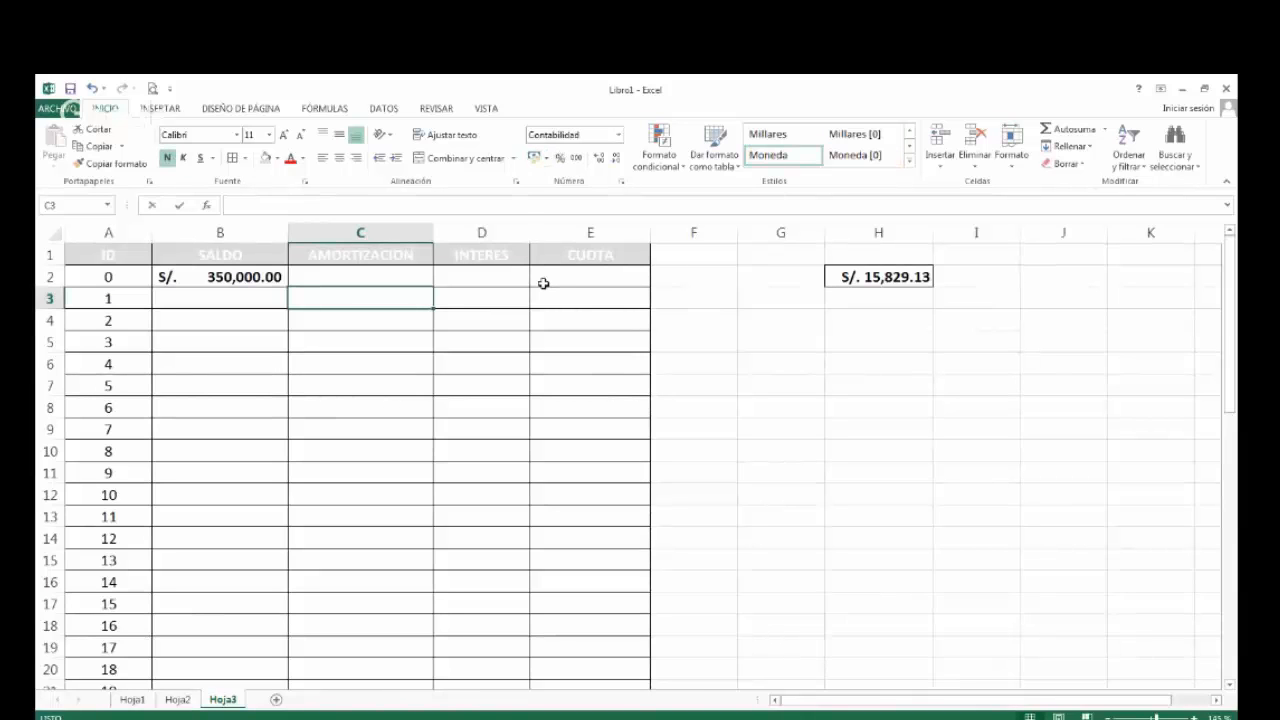
Enter =PAGOPRIN(45%/12,A3,48,-350000,,0) in C3 as the first period's amortization.
text(=PAGOPRIN()
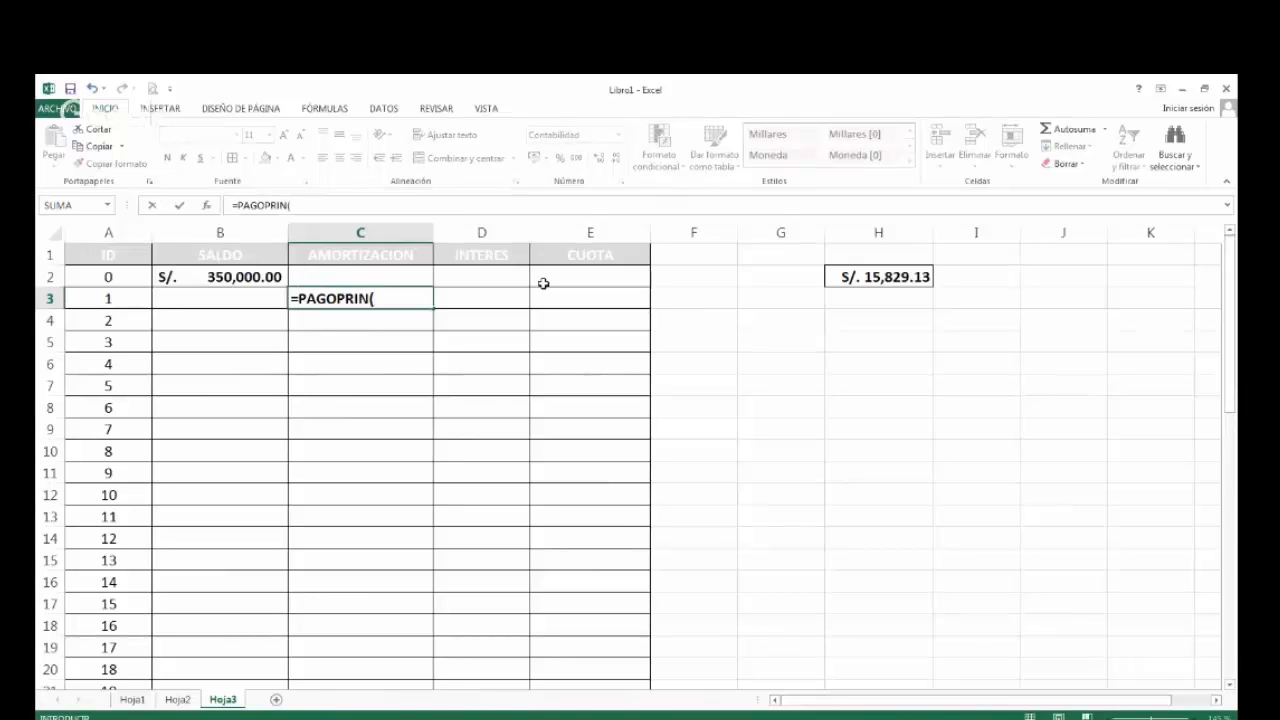
text(45%/12,)
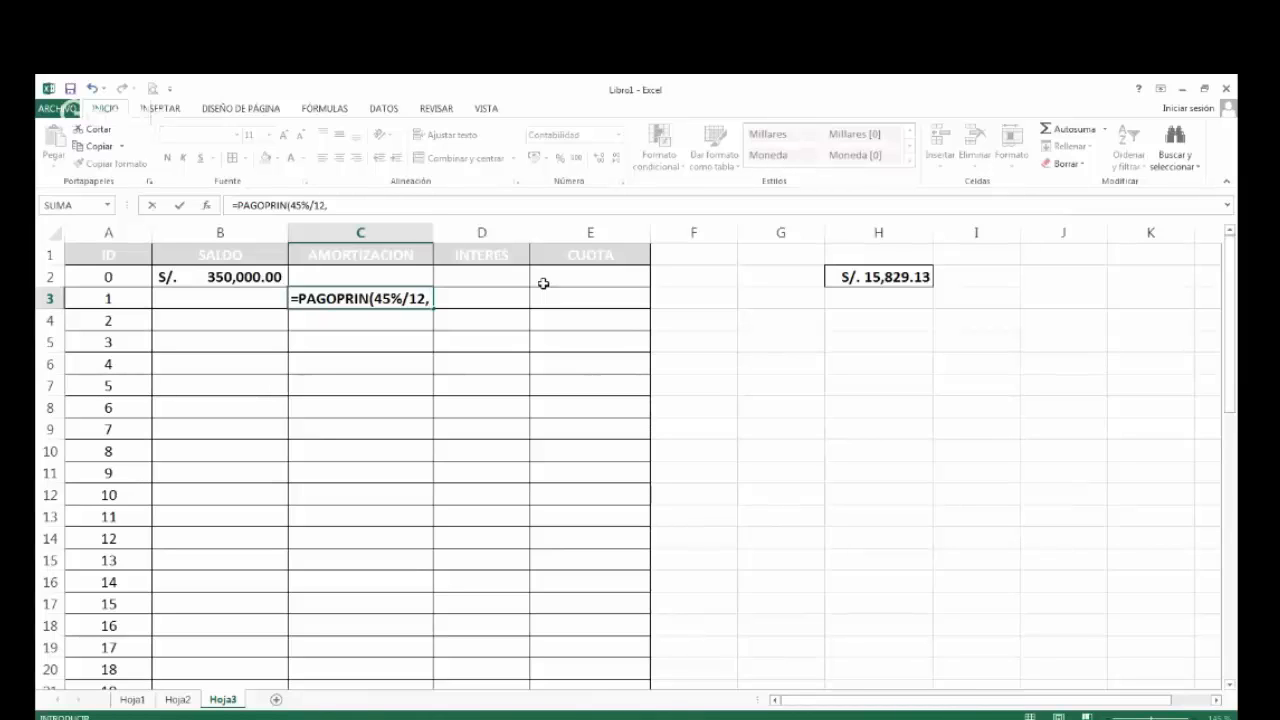
key(Left)
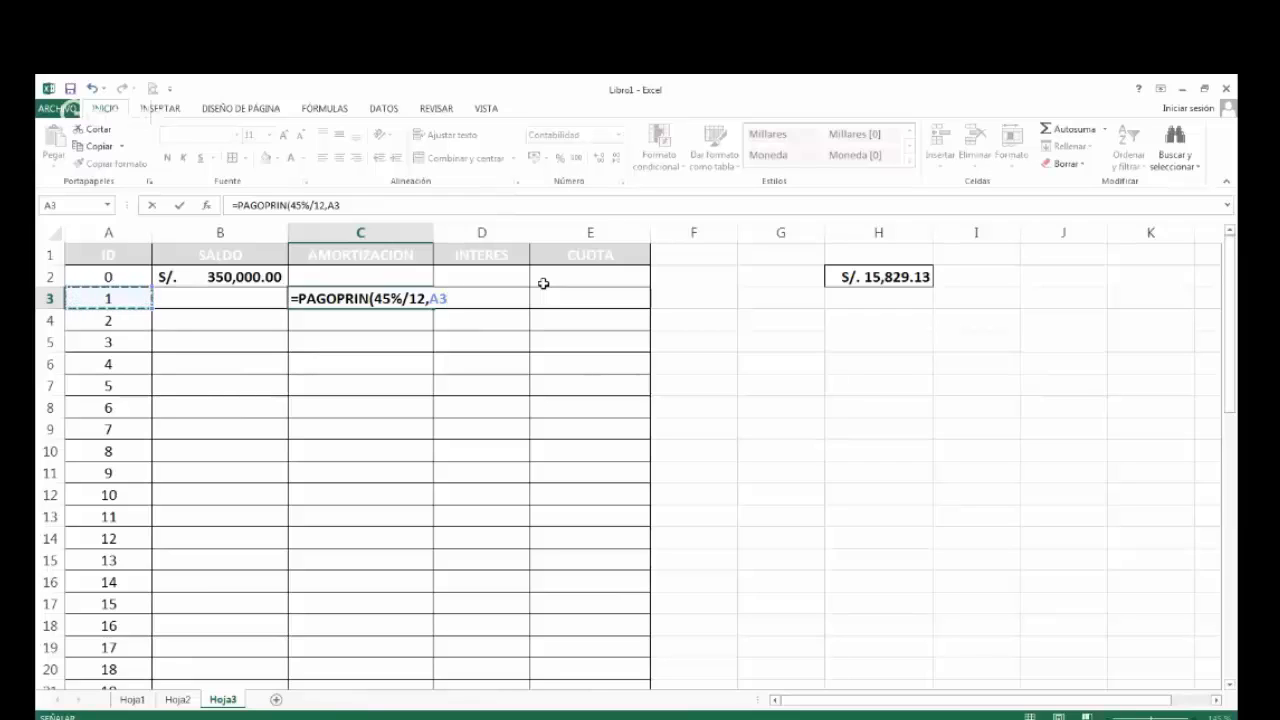
text(,)
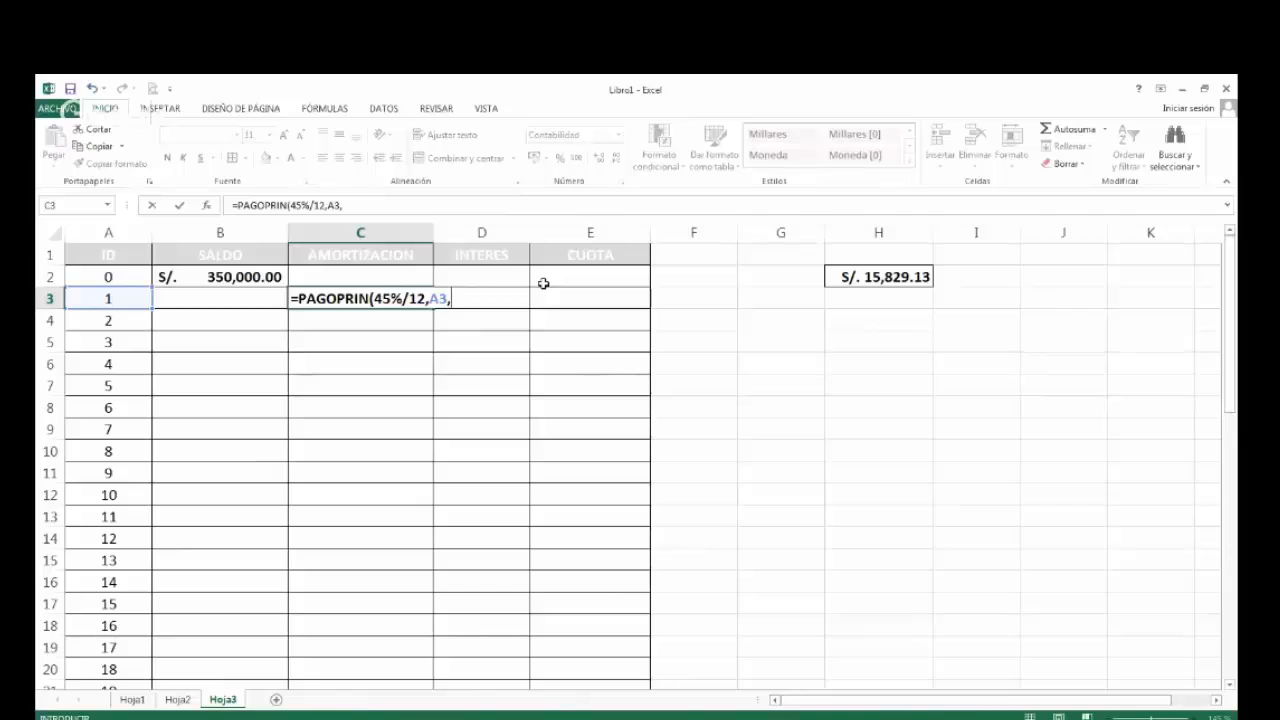
text(48,-350000)
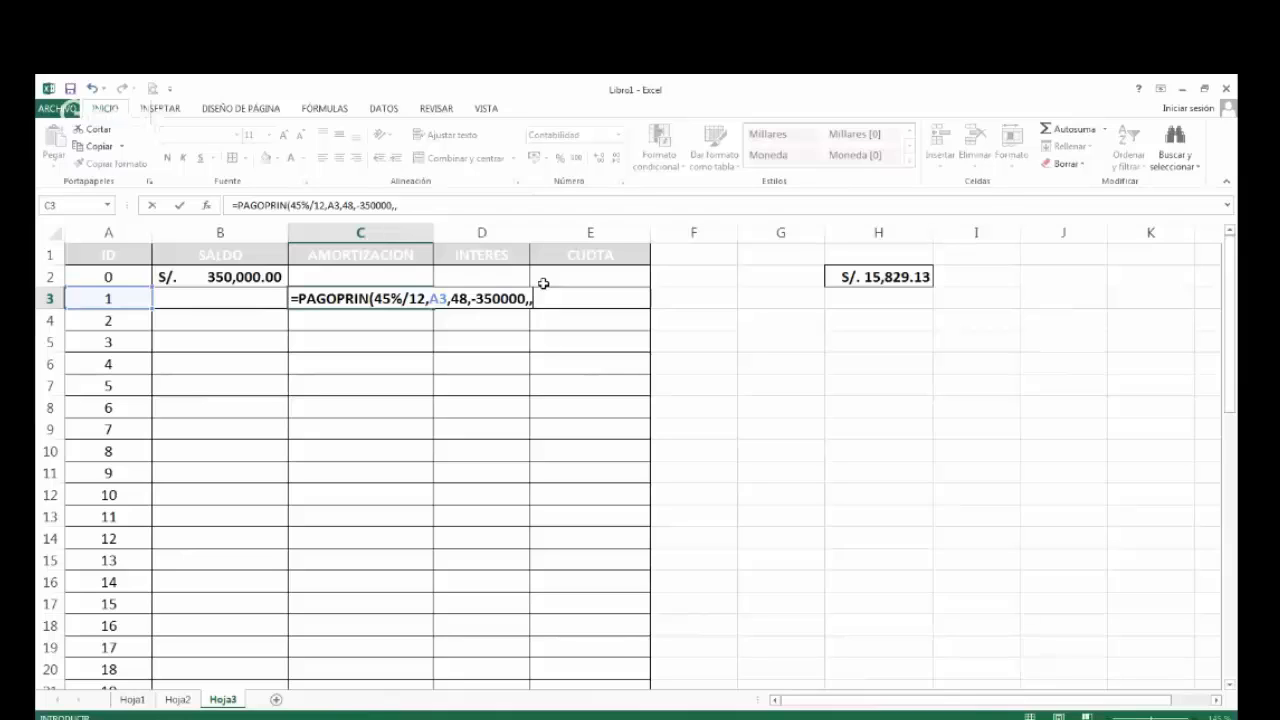
text(,,0))
key(ctrl+Return)
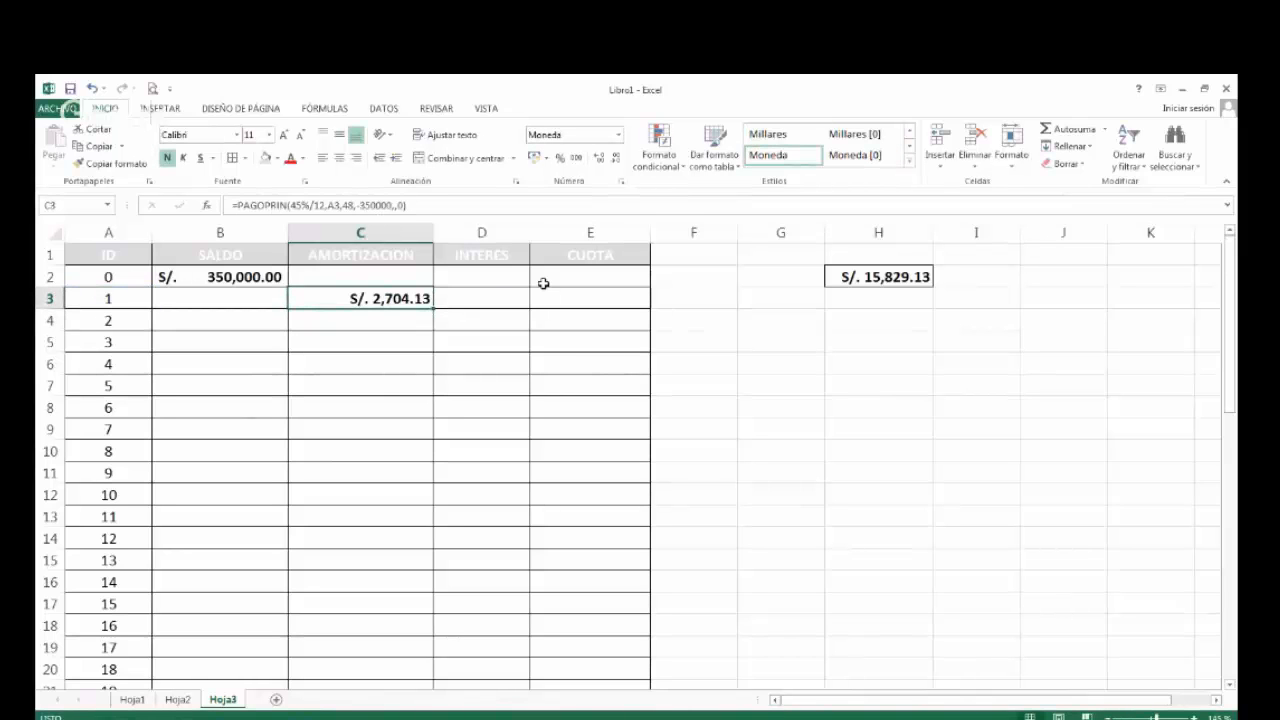
Review the PAGOPRIN formula in C3 and fill it down the AMORTIZACION column to C50.
key(F2)
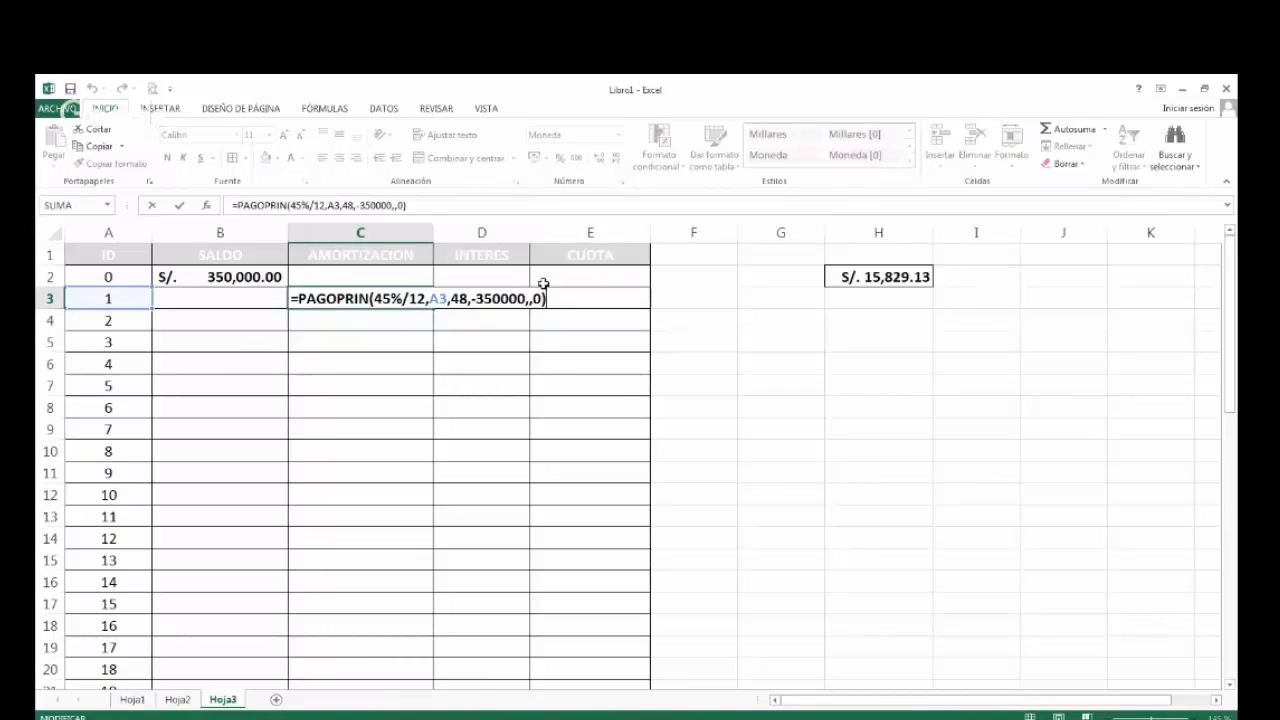
key(Escape)
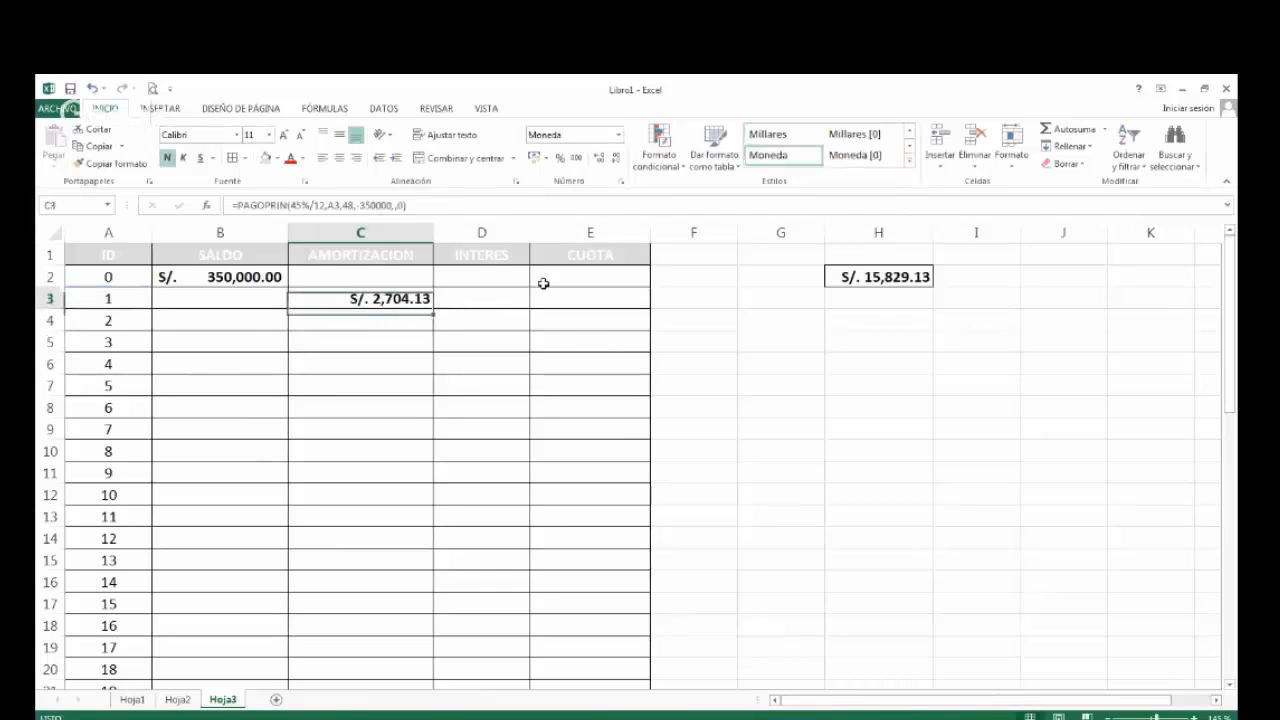
double_click(436, 310)
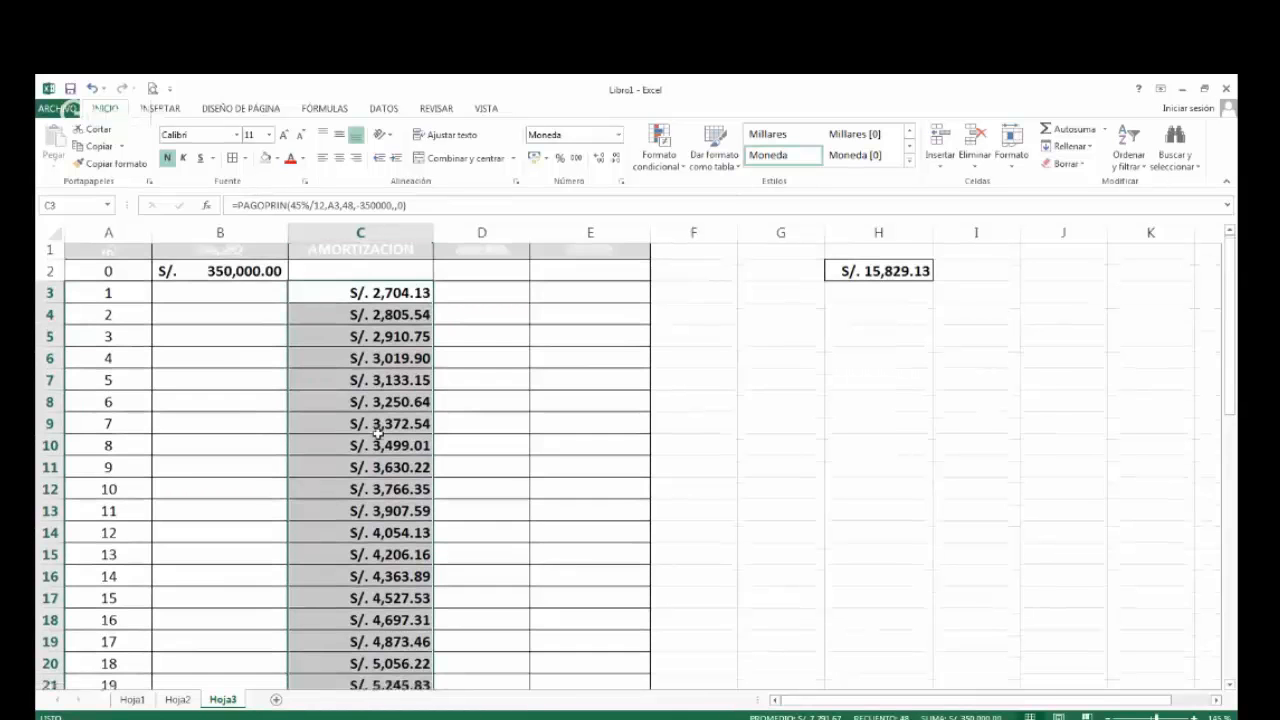
scroll(378, 432, down, 4)
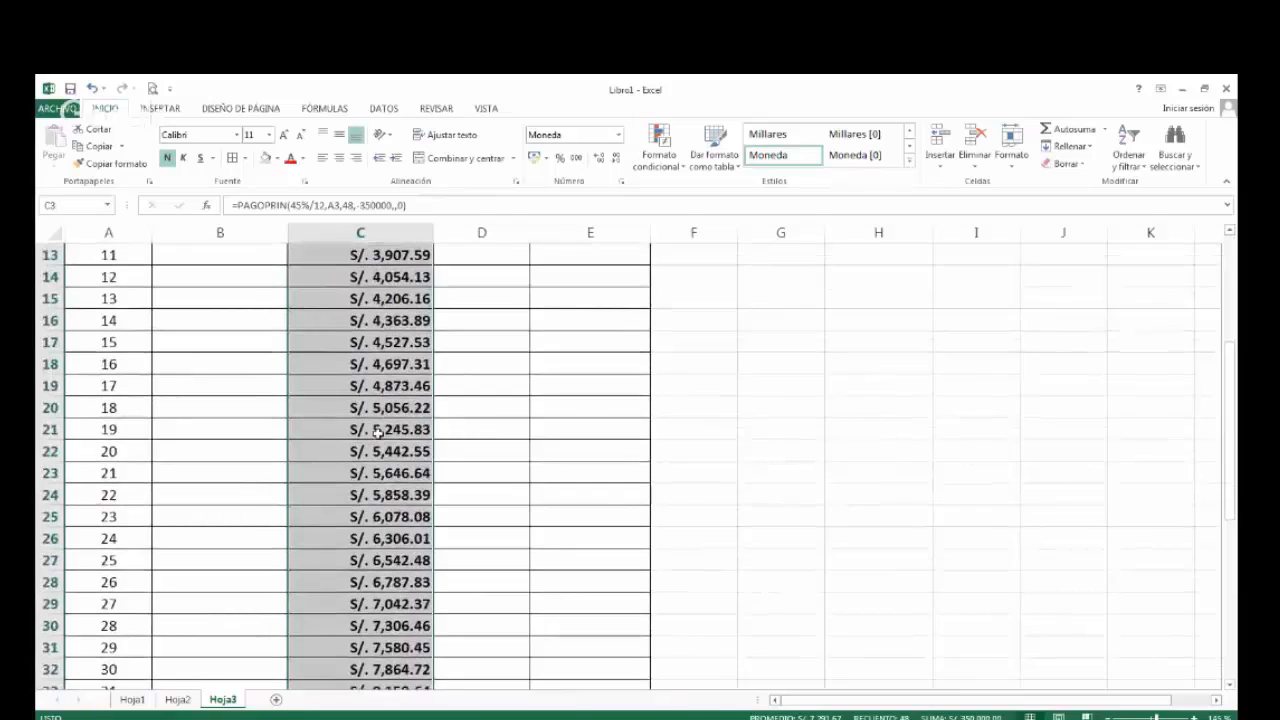
scroll(378, 432, down, 8)
scroll(378, 432, up, 5)
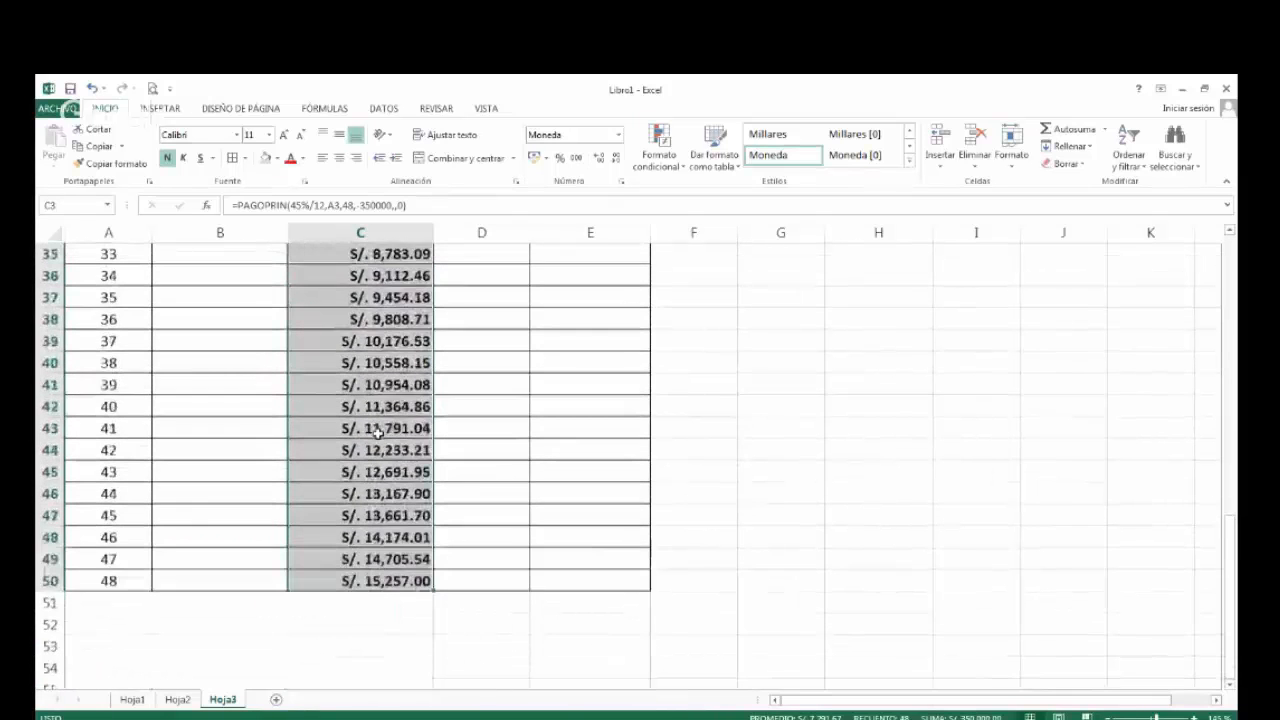
scroll(378, 432, up, 7)
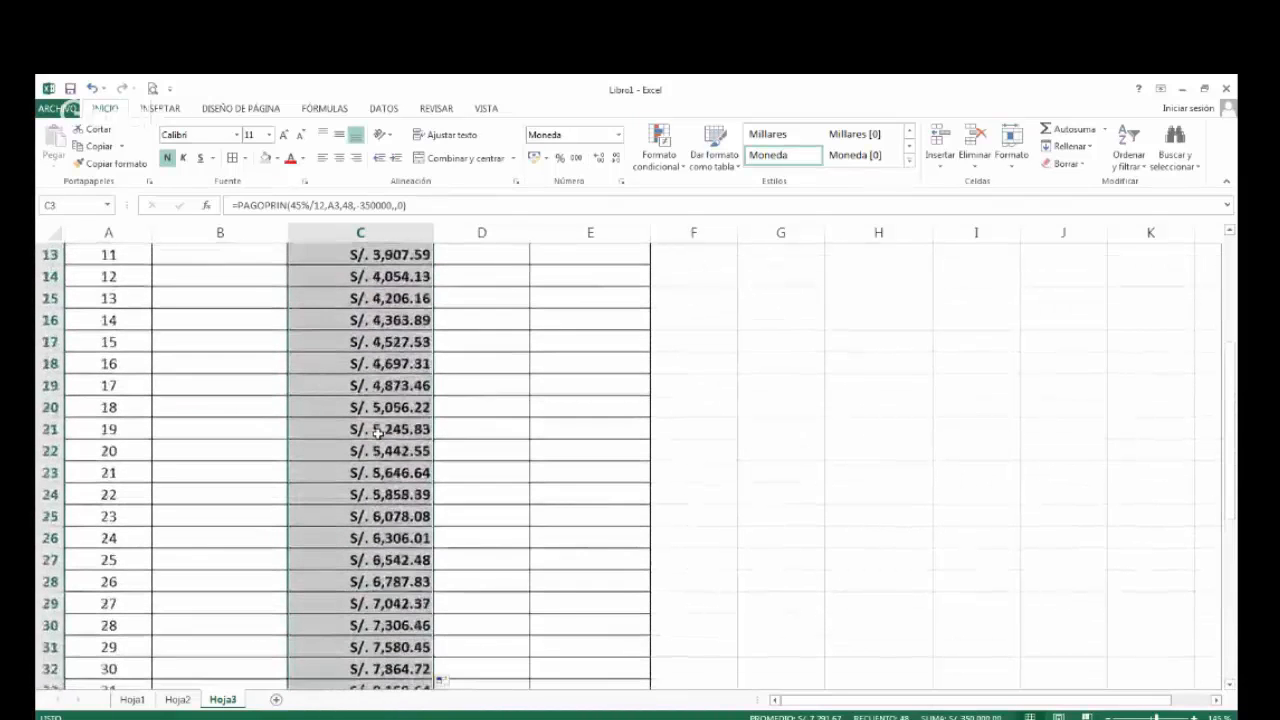
Total the AMORTIZACION column in C51 with =SUMA(C3:C50) and give the total bold text and S/. accounting format.
scroll(378, 432, down, 8)
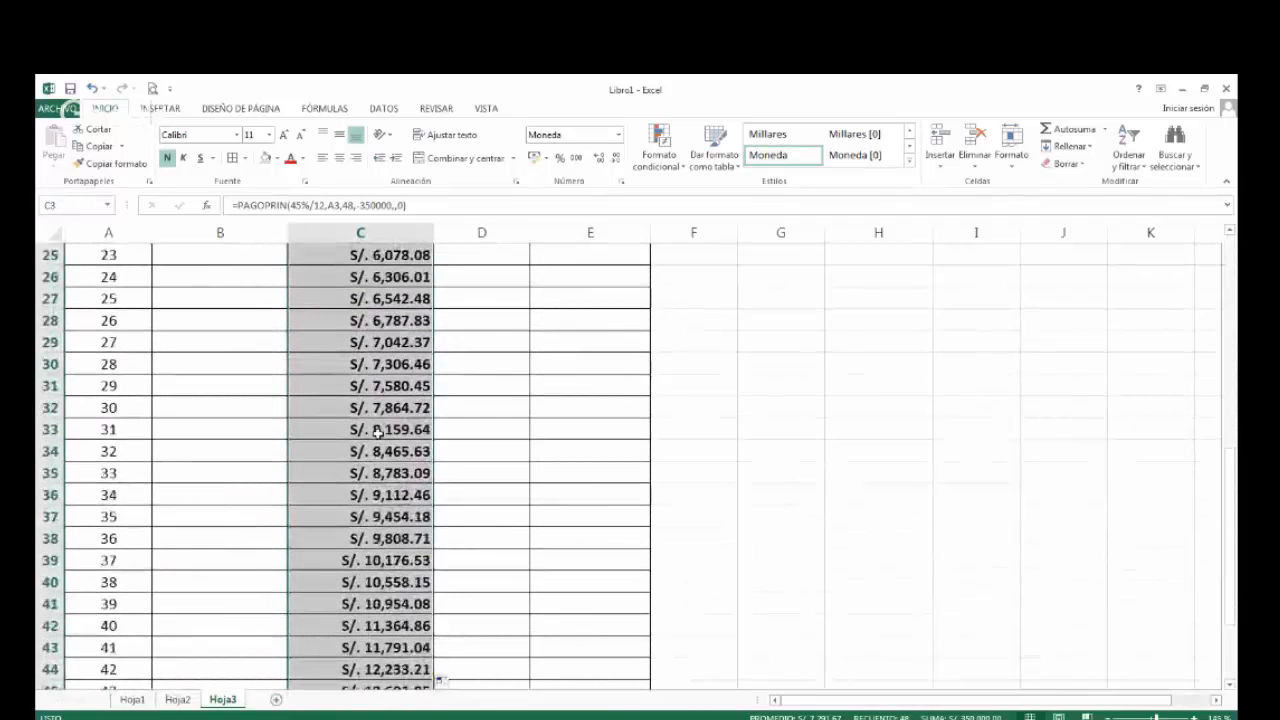
scroll(378, 432, down, 4)
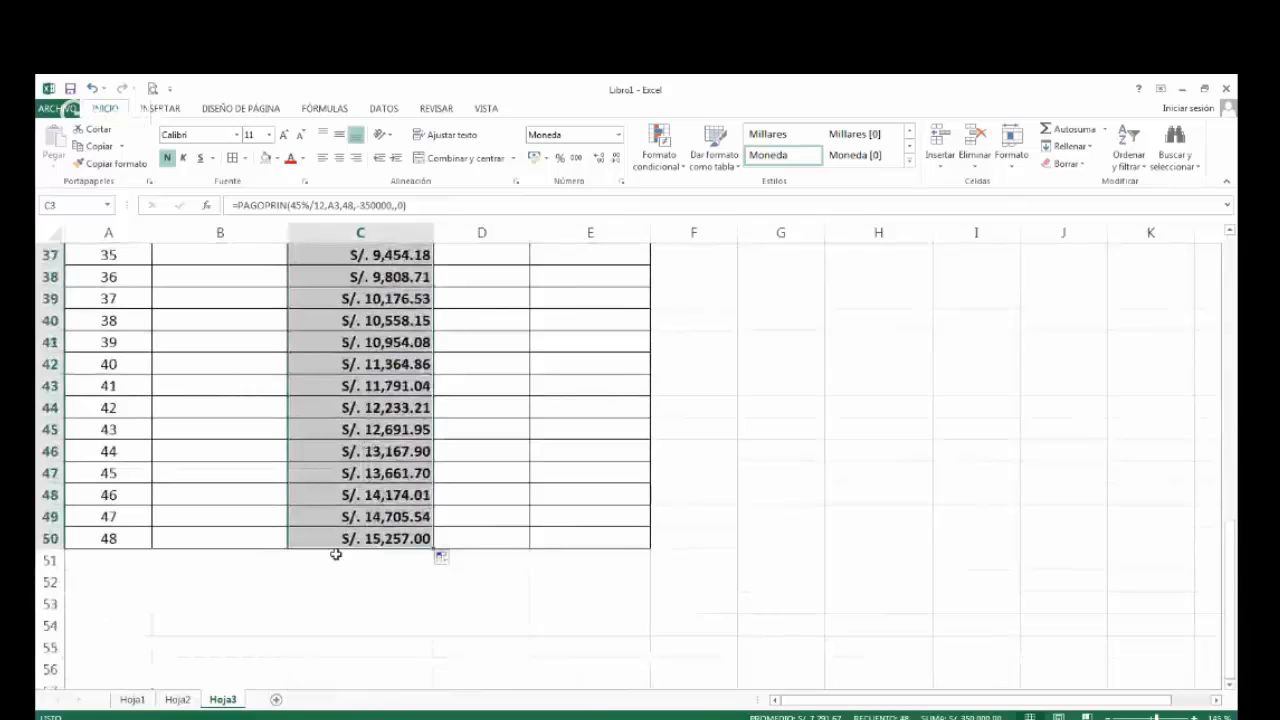
click(345, 560)
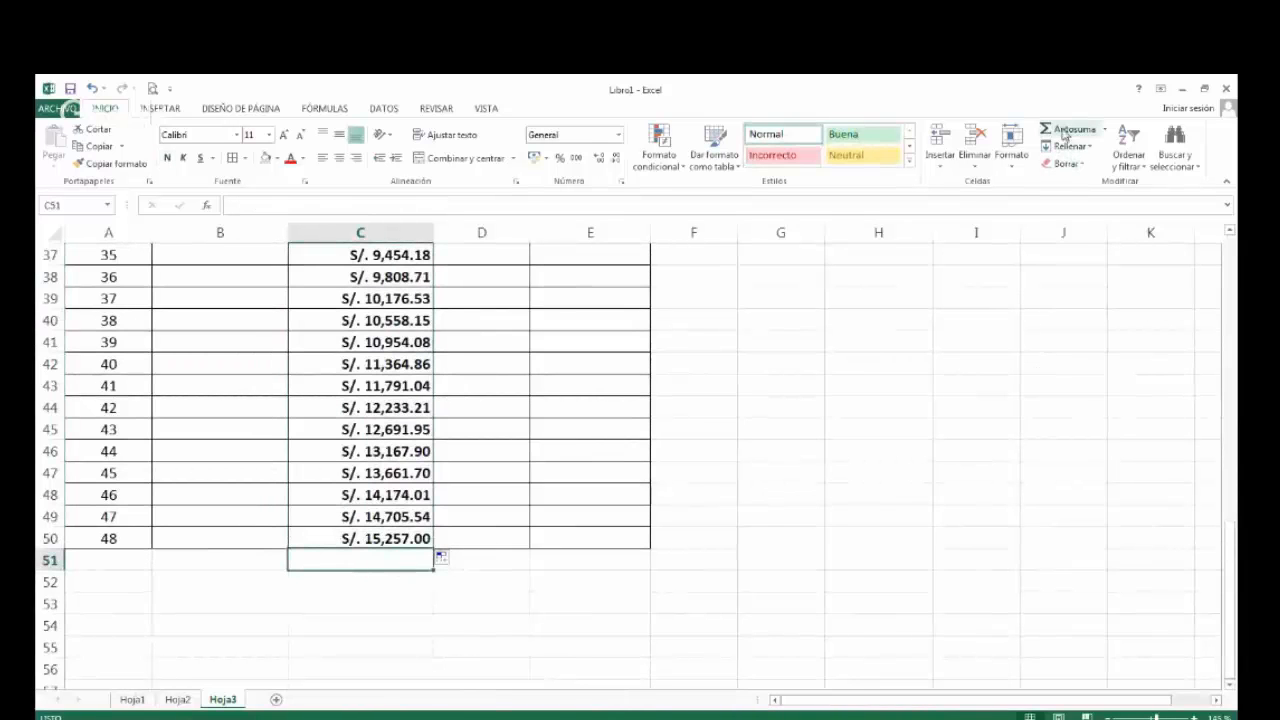
click(1064, 134)
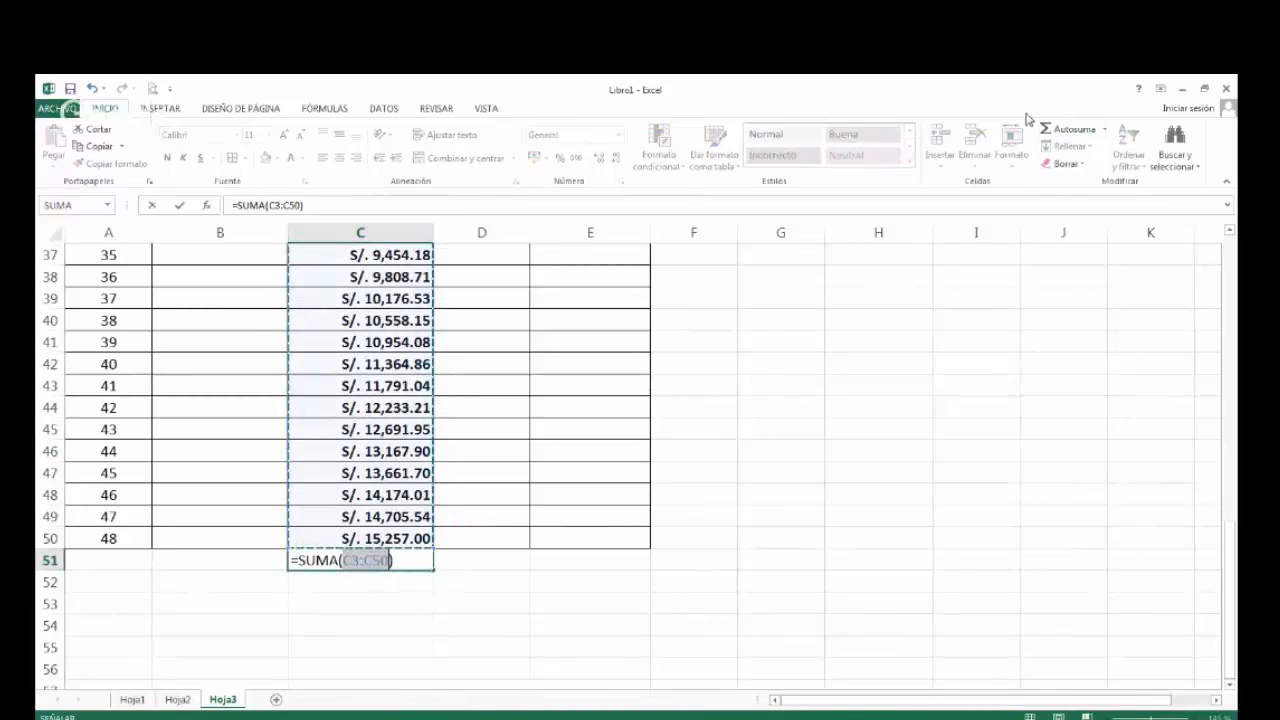
key(ctrl+Return)
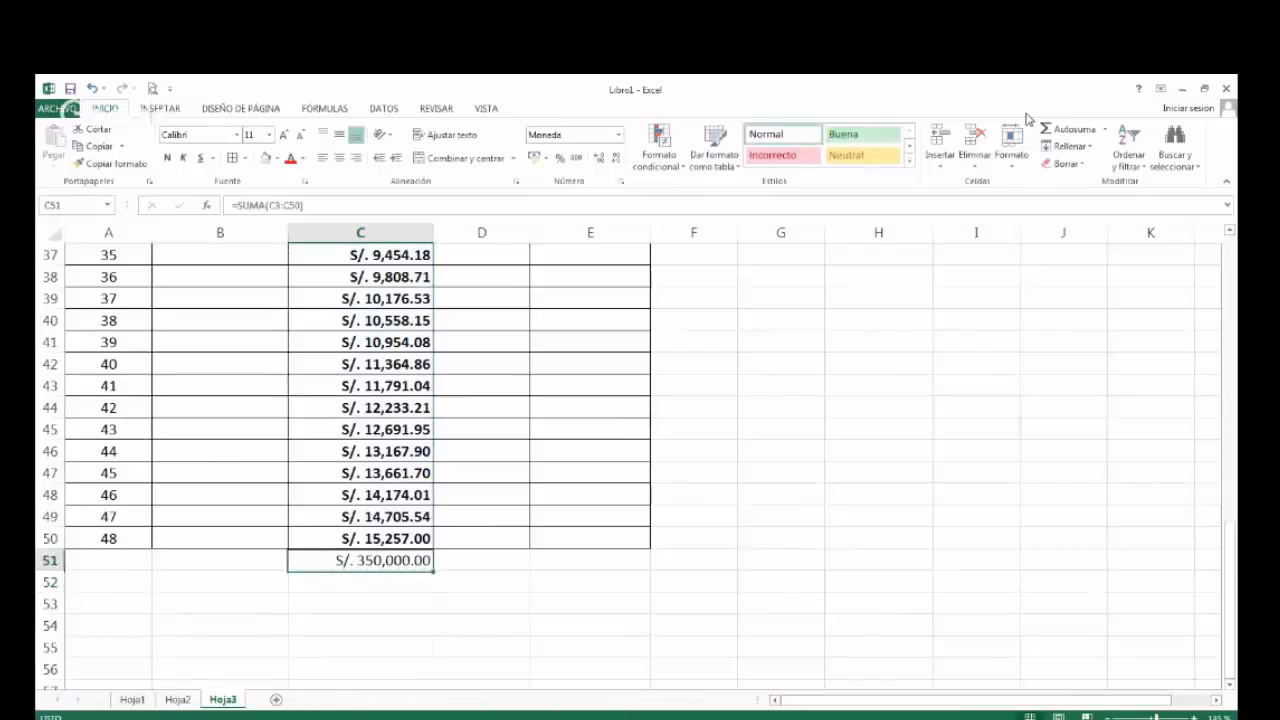
click(172, 159)
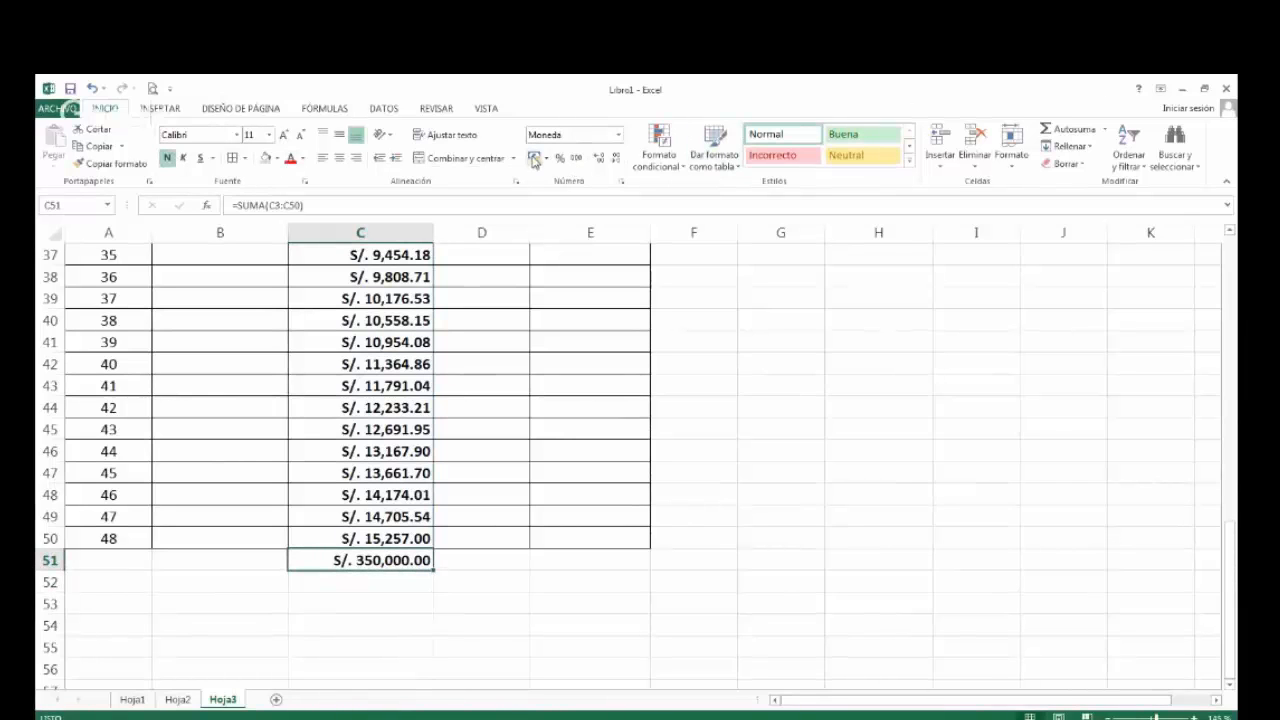
click(535, 159)
Copy the full text of the PAGOPRIN formula from C3, leaving the cell's formula as it is.
scroll(785, 485, up, 1)
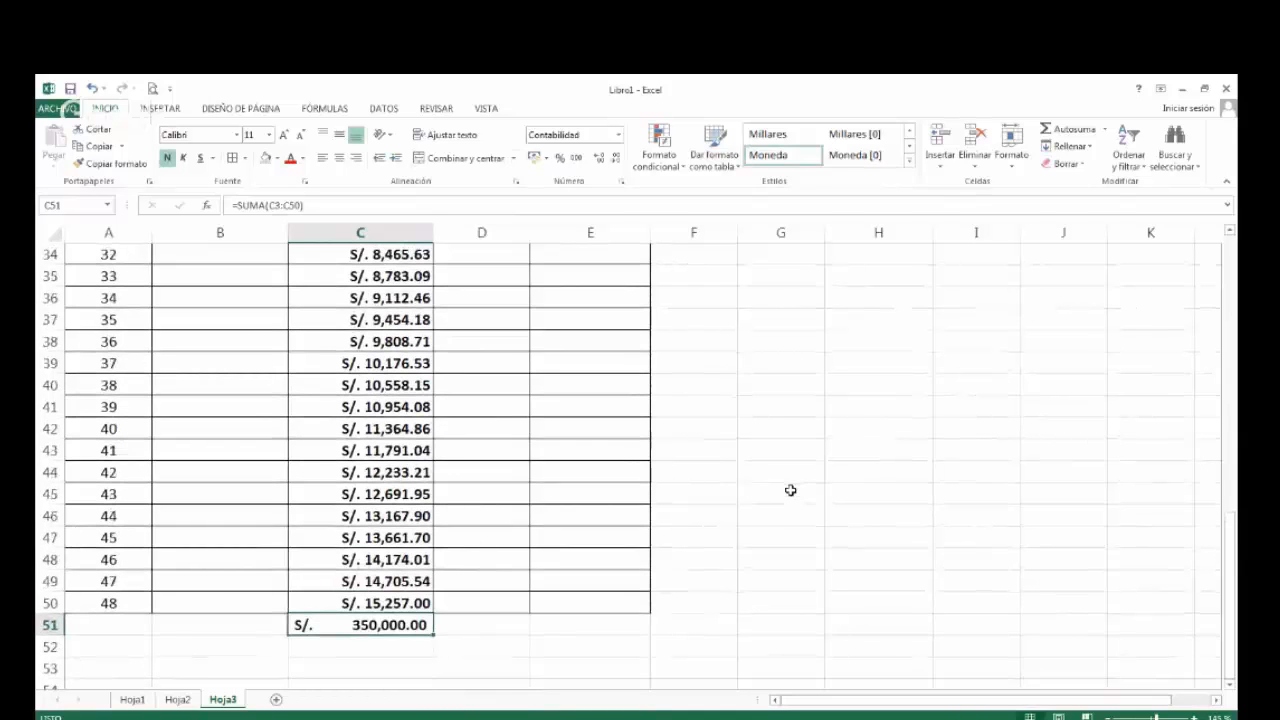
scroll(777, 545, up, 1)
scroll(780, 540, up, 1)
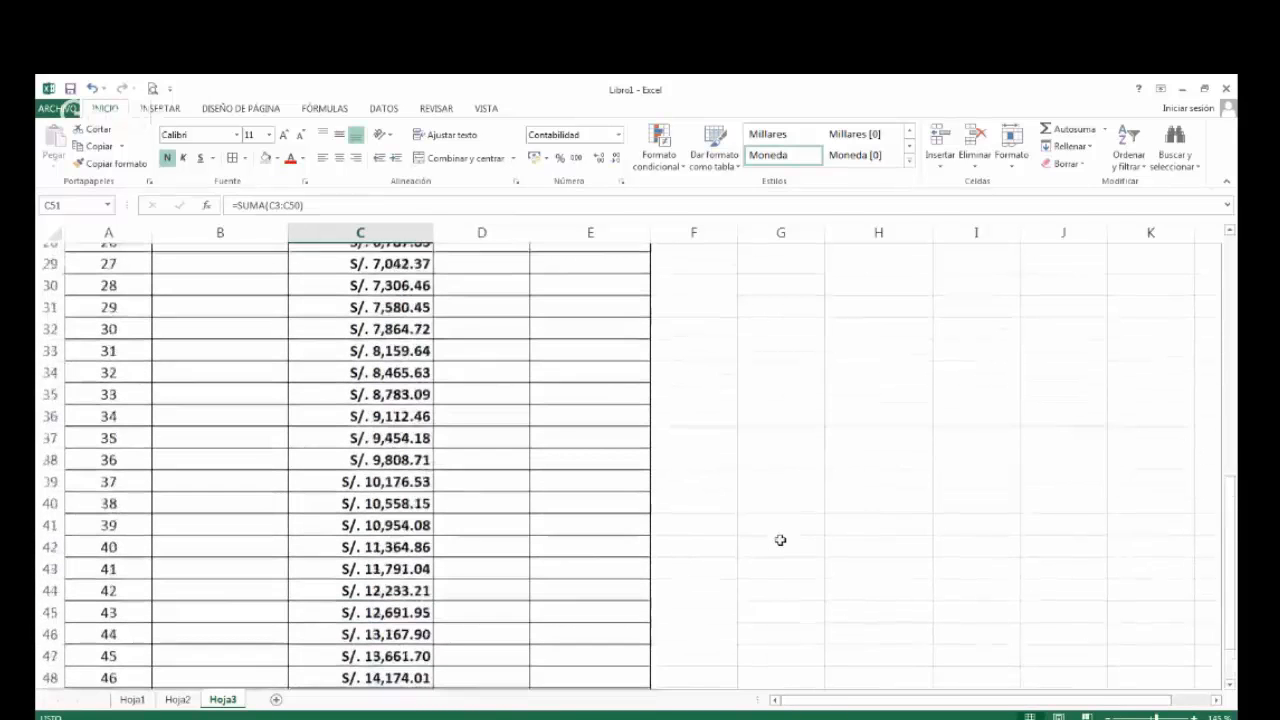
scroll(780, 540, up, 9)
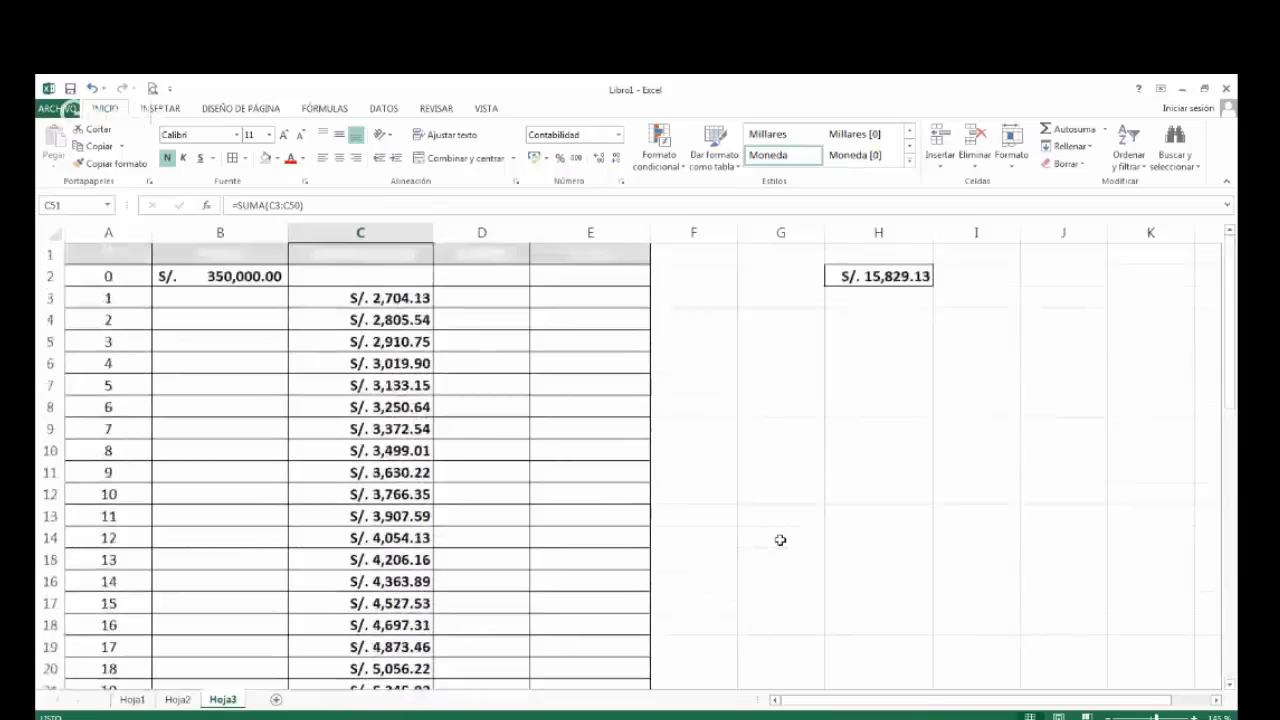
click(360, 298)
double_click(360, 298)
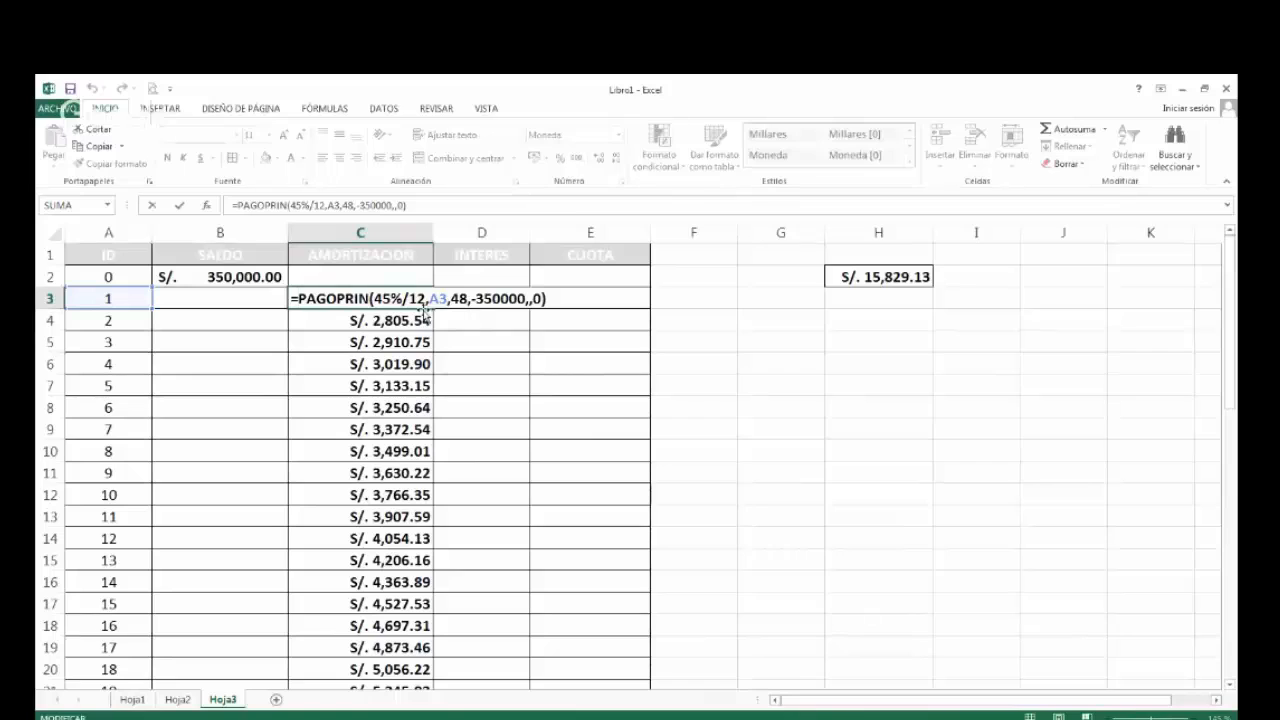
drag(290, 298, 557, 301)
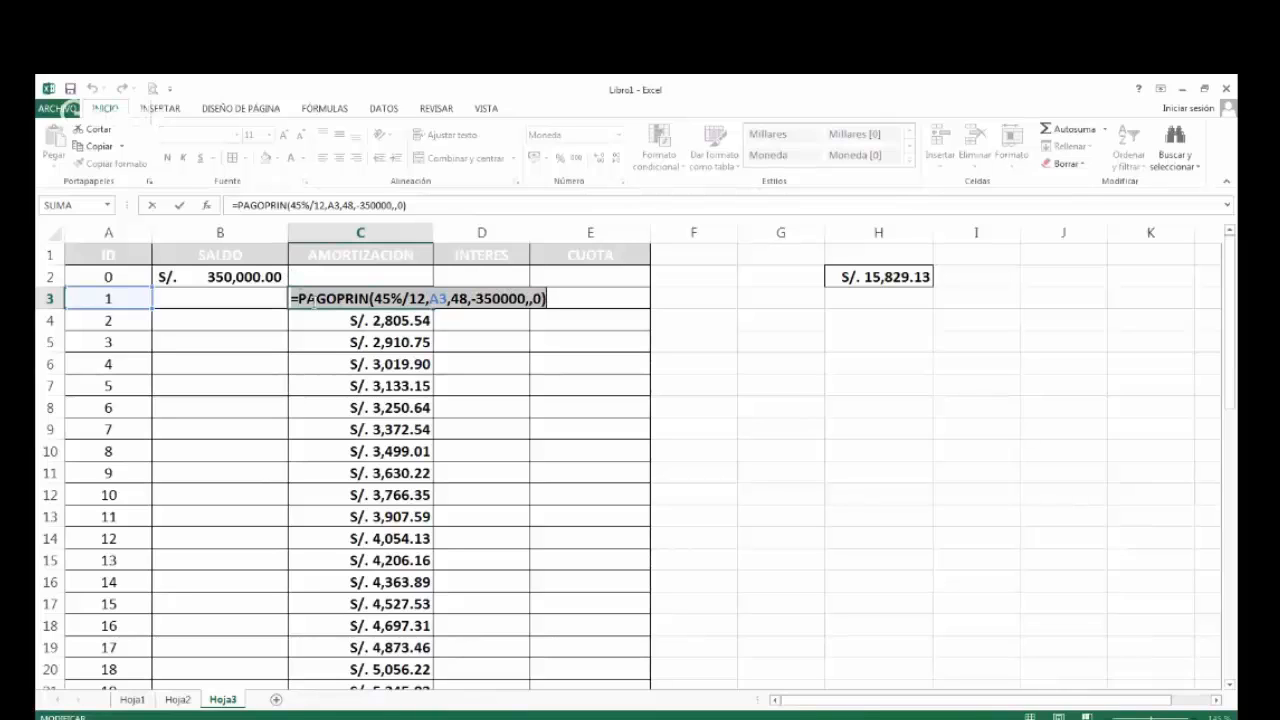
key(Left)
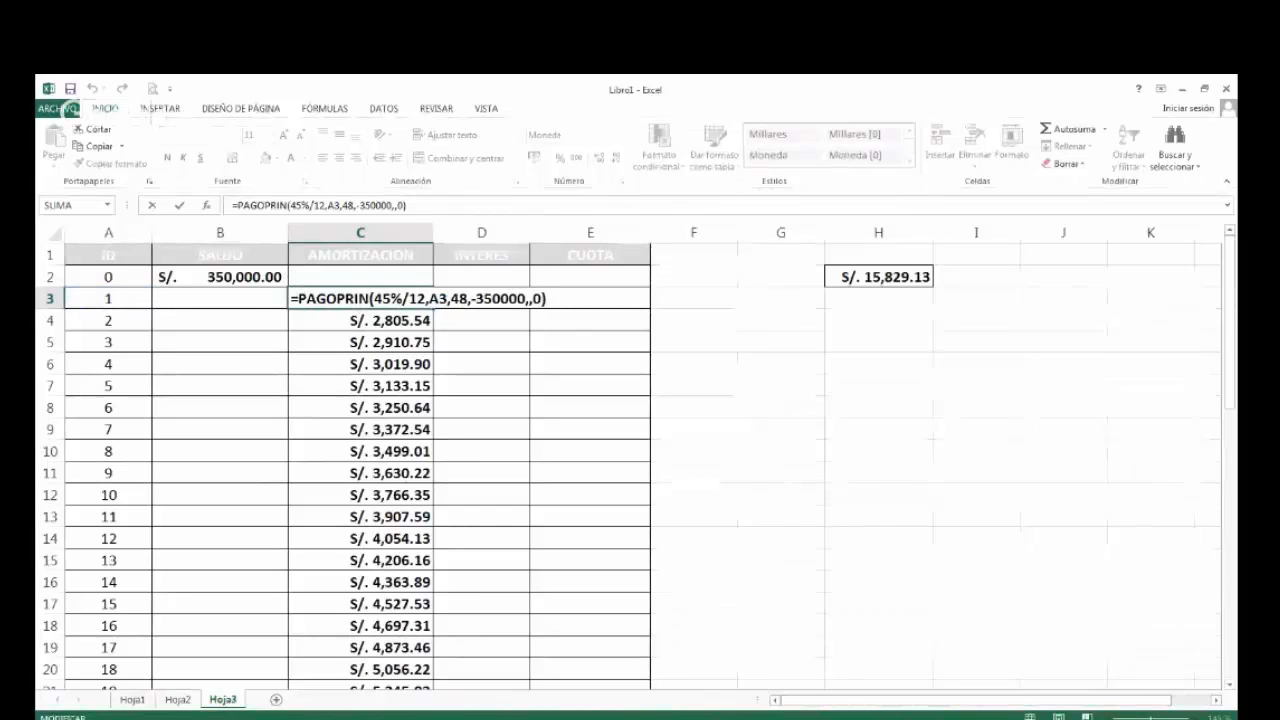
key(shift+End)
key(ctrl+c)
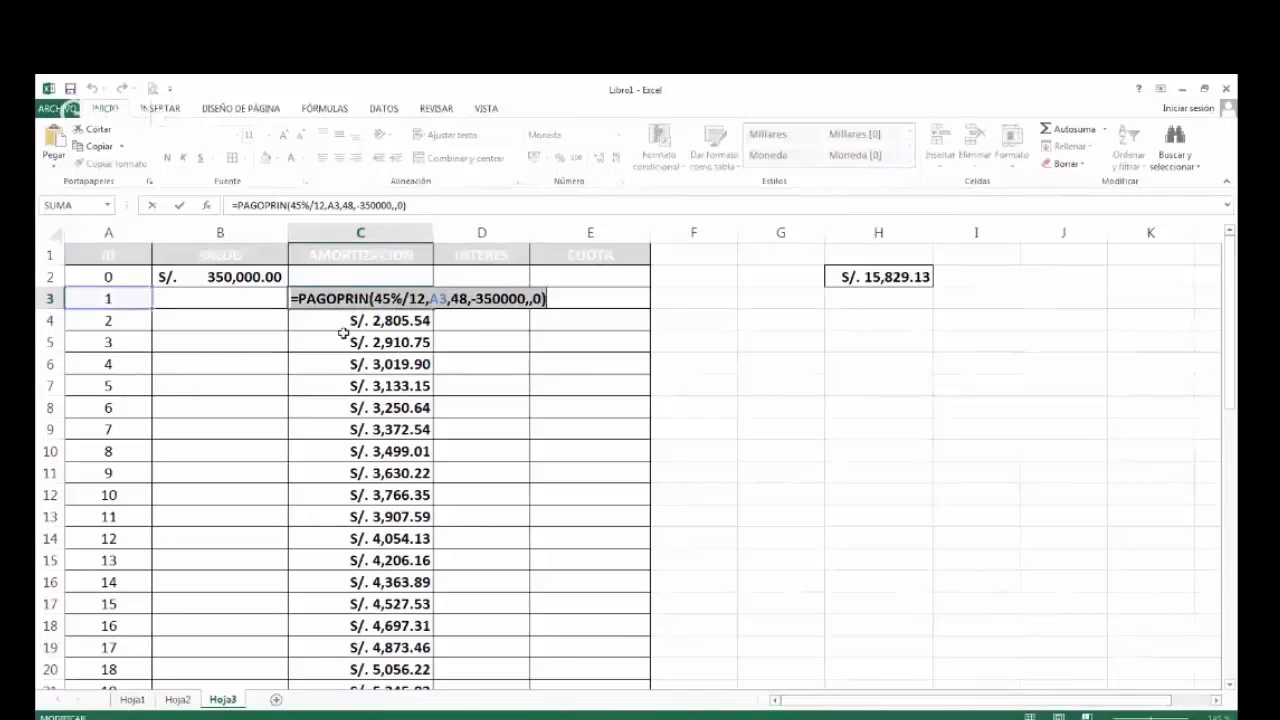
key(ctrl+Return)
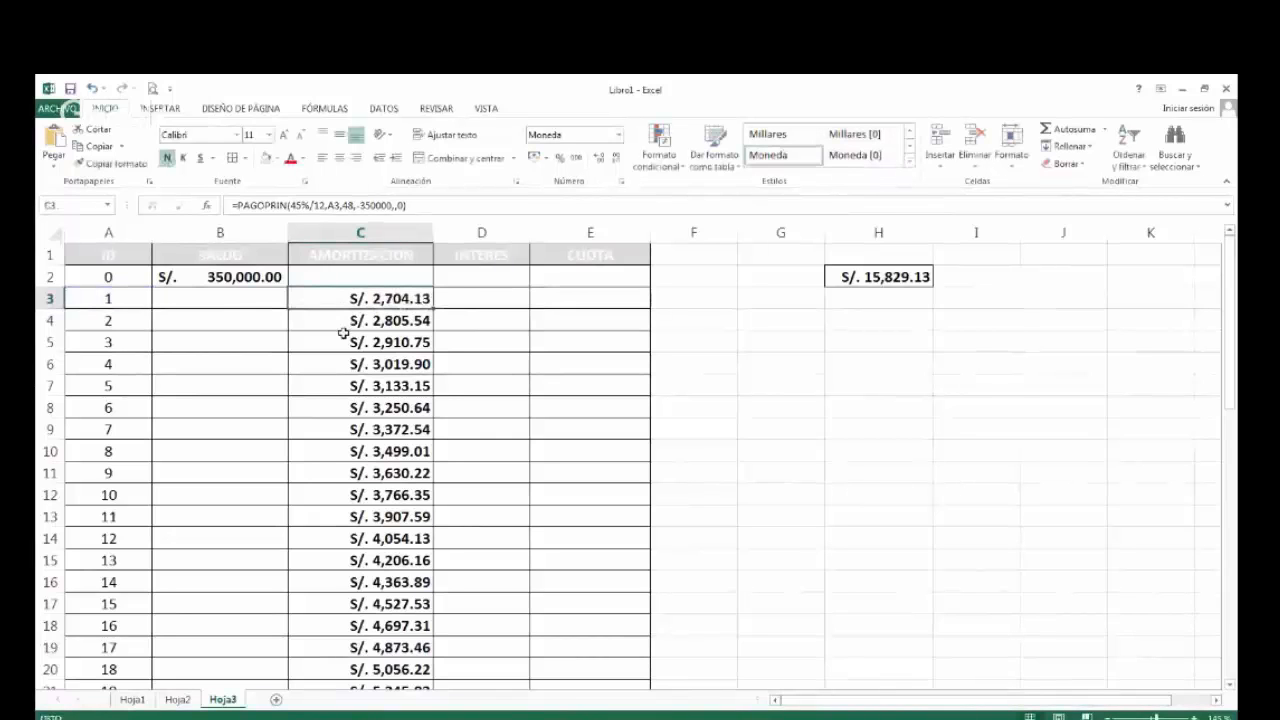
Paste the copied formula in D3 and change the function name so it reads =PAGOINT(45%/12,A3,48,-350000,,0).
click(463, 300)
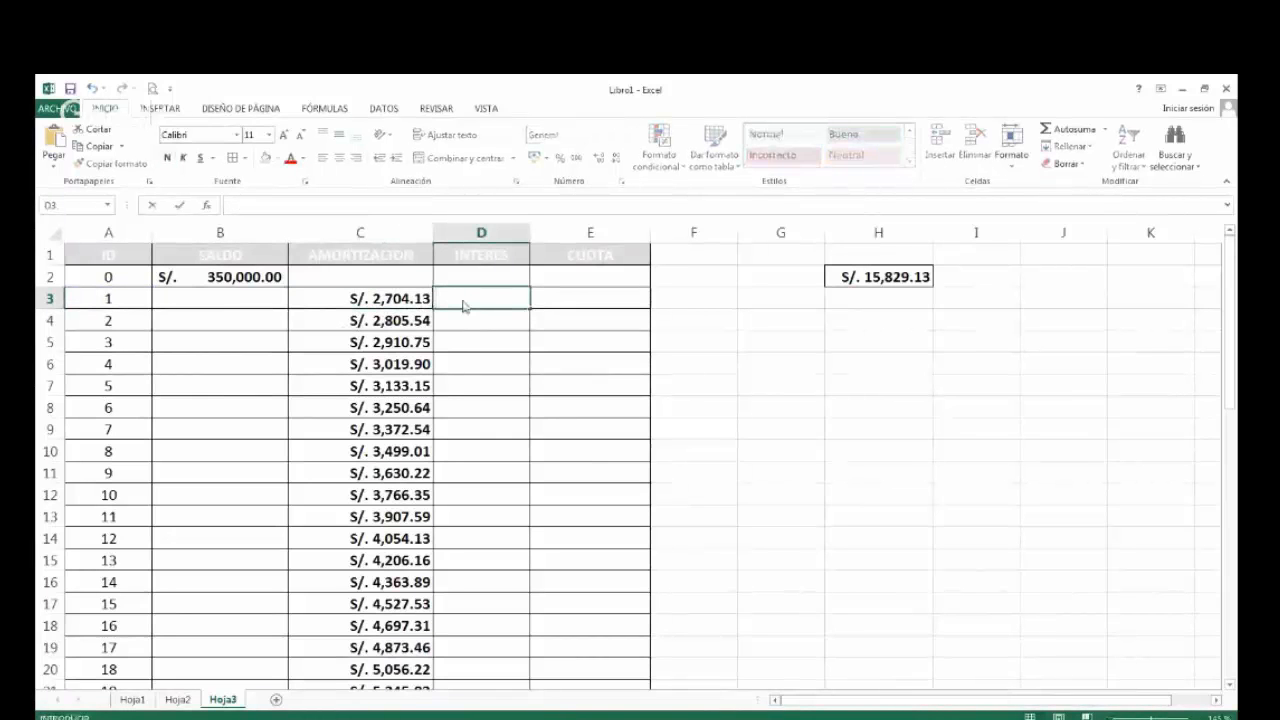
key(ctrl+v)
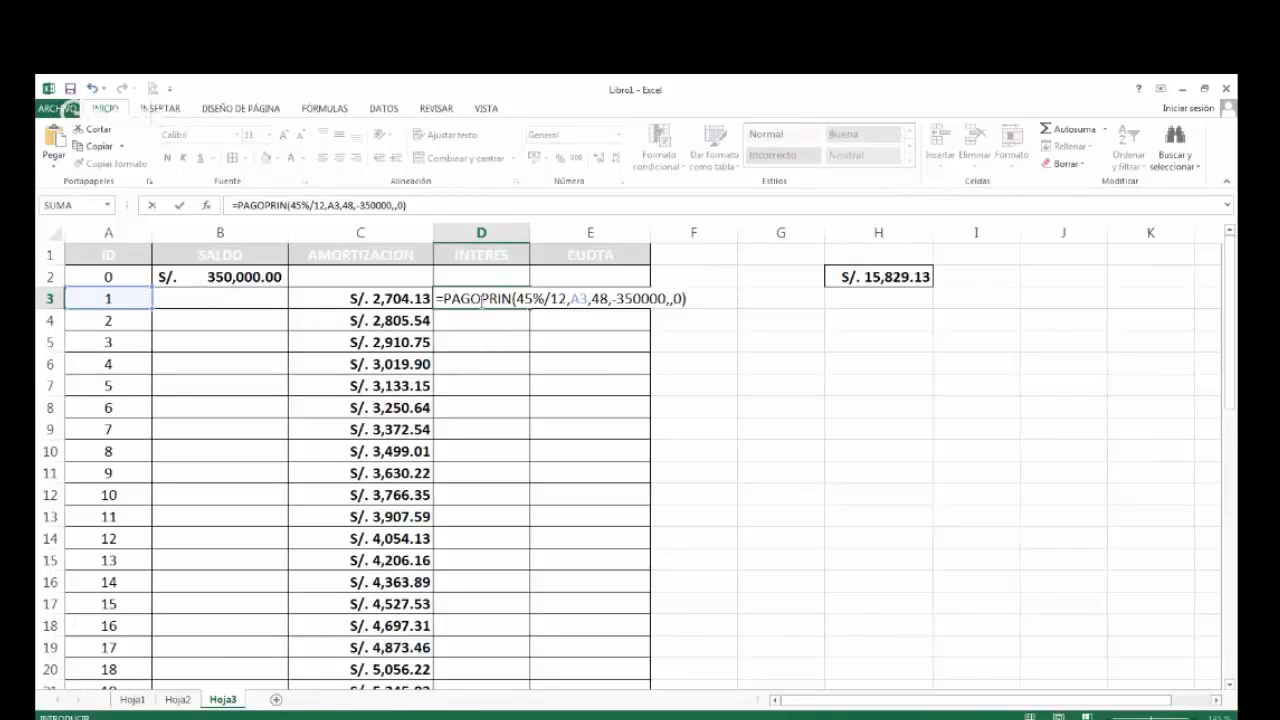
click(483, 301)
key(Delete)
key(Delete)
key(Delete)
key(Delete)
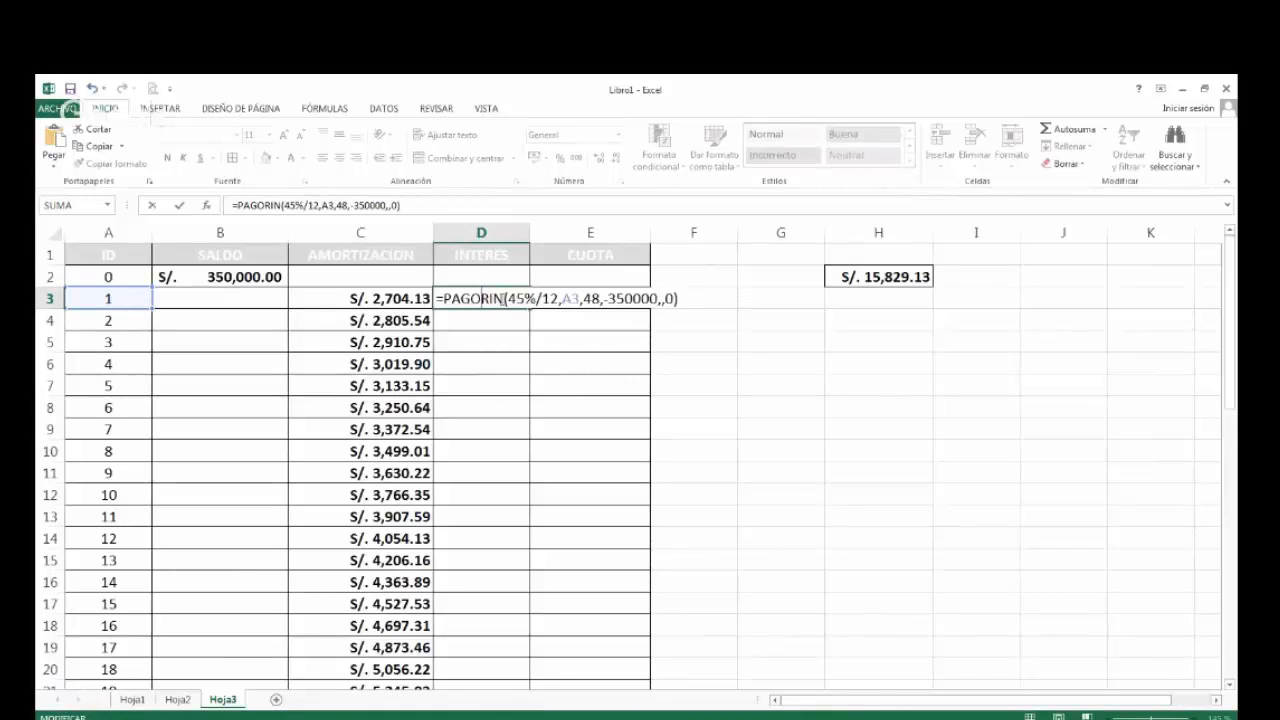
text(INT)
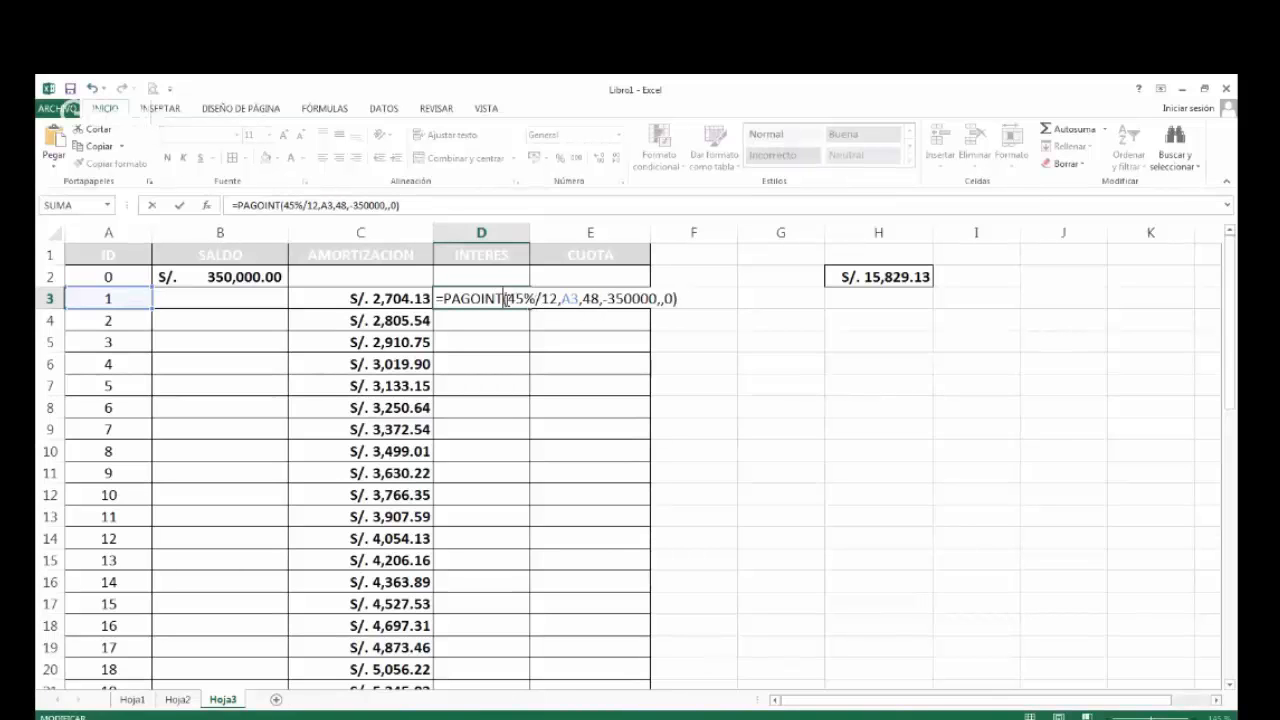
key(Return)
key(Up)
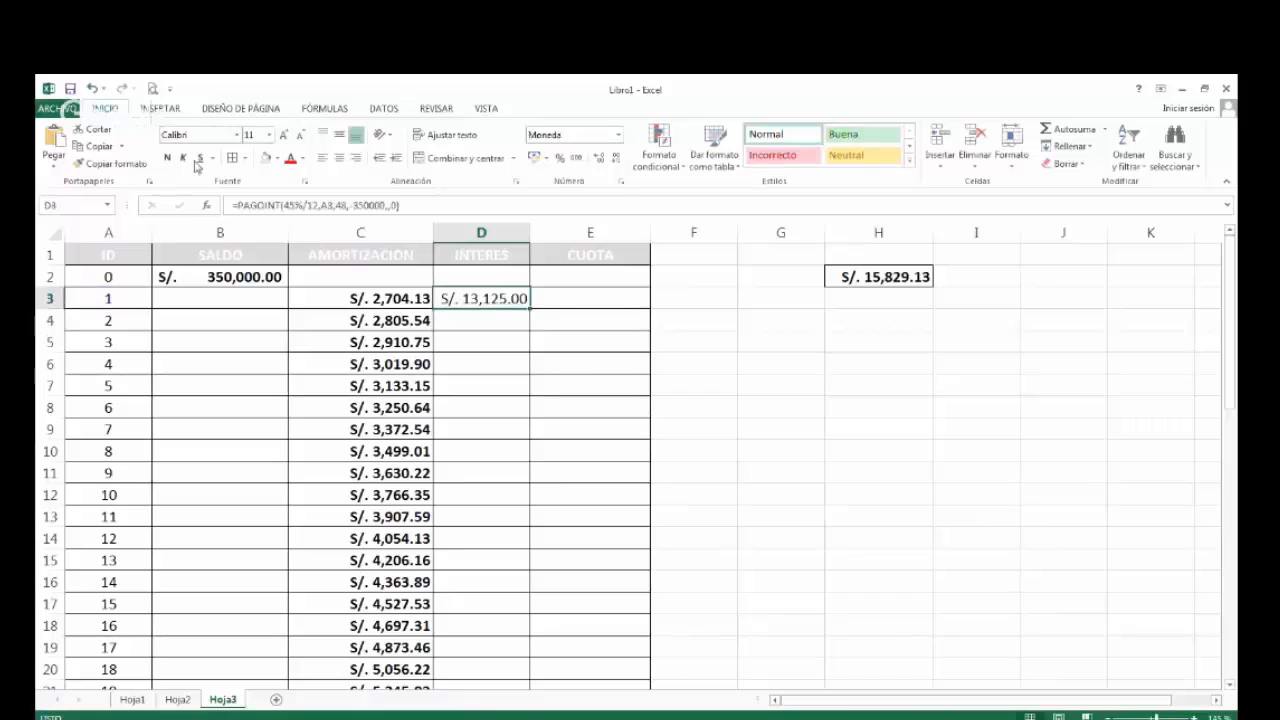
Examine the A3 period reference in the PAGOINT formula in D3.
double_click(483, 298)
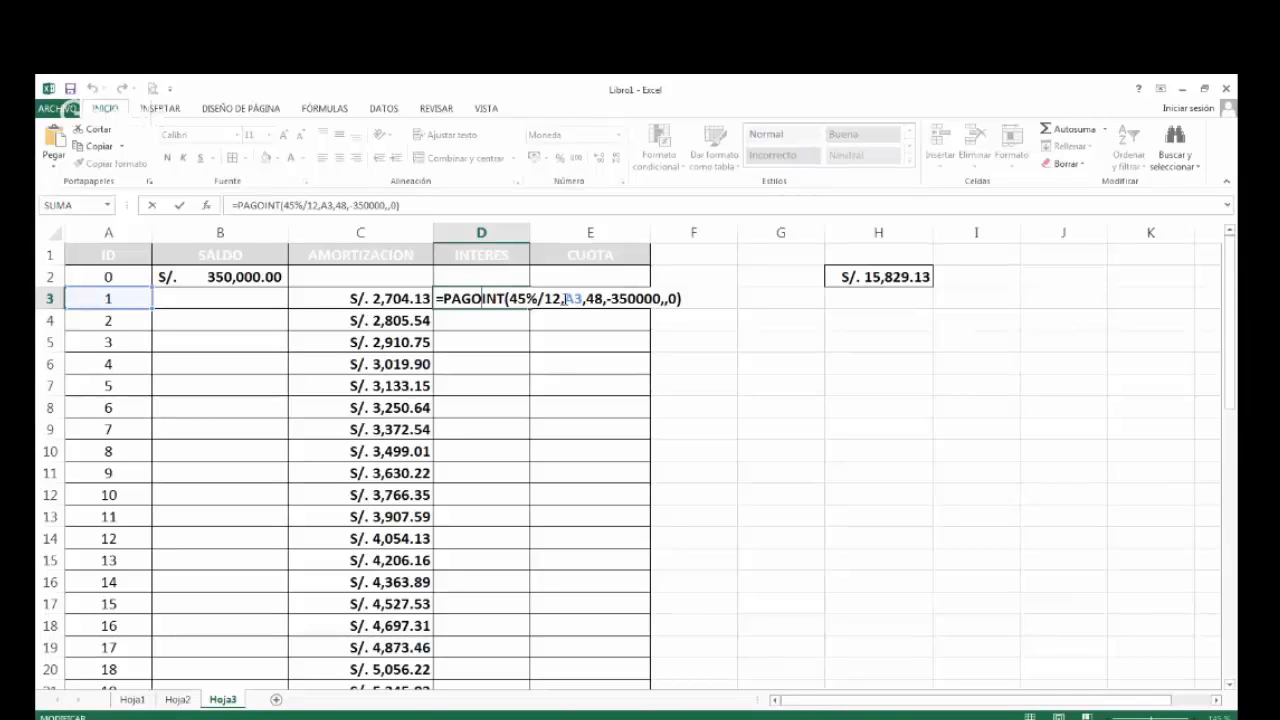
drag(565, 298, 582, 298)
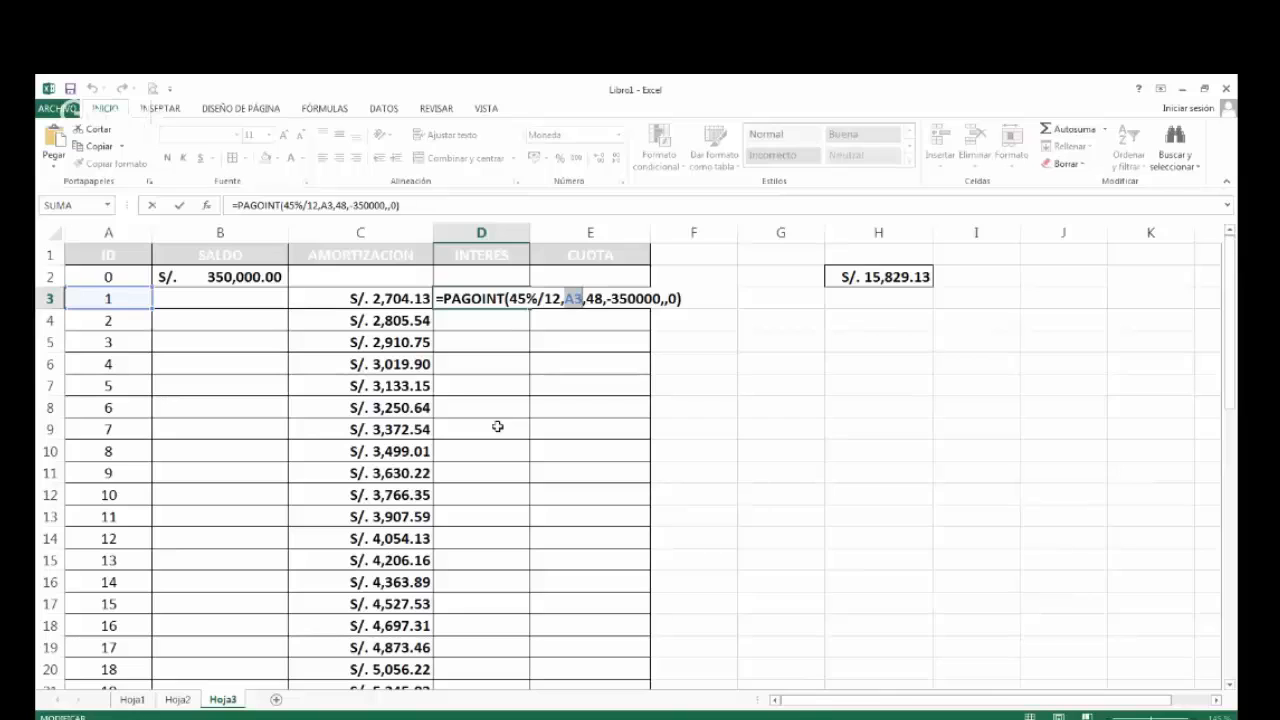
key(ctrl+Return)
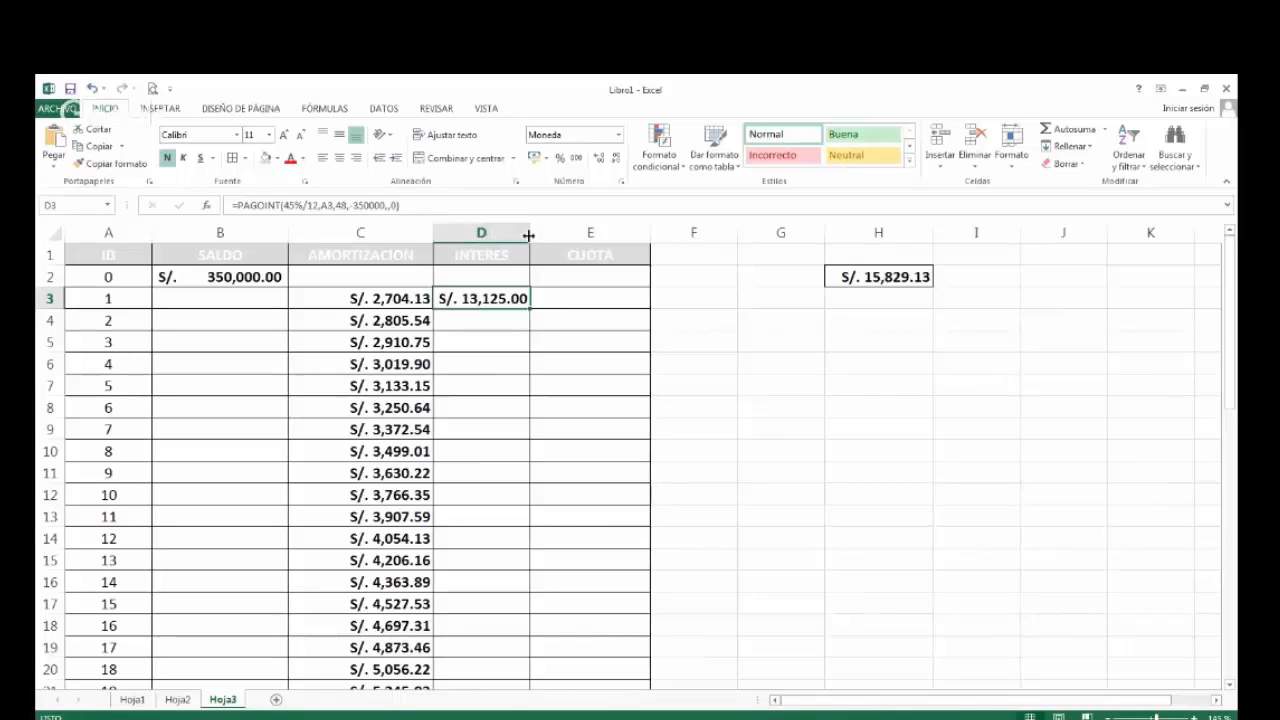
Widen the INTERES column slightly and fill the PAGOINT formula from D3 down to D50.
drag(528, 231, 548, 231)
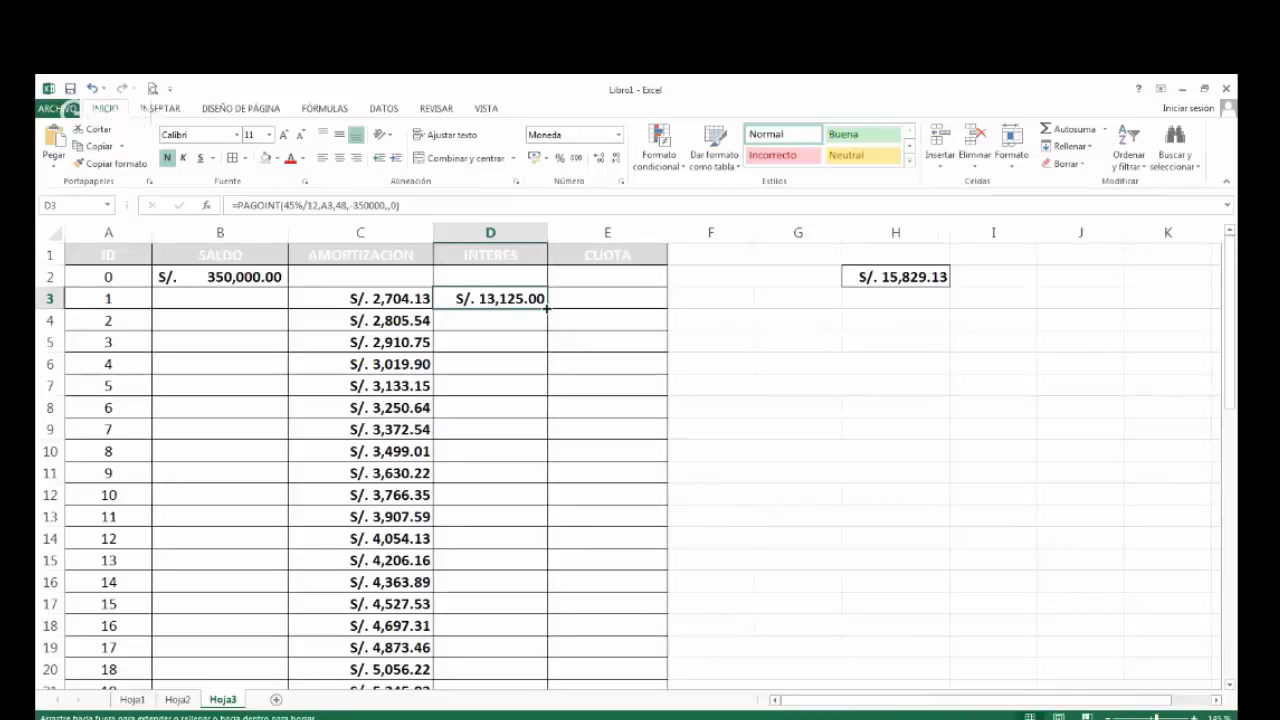
double_click(547, 309)
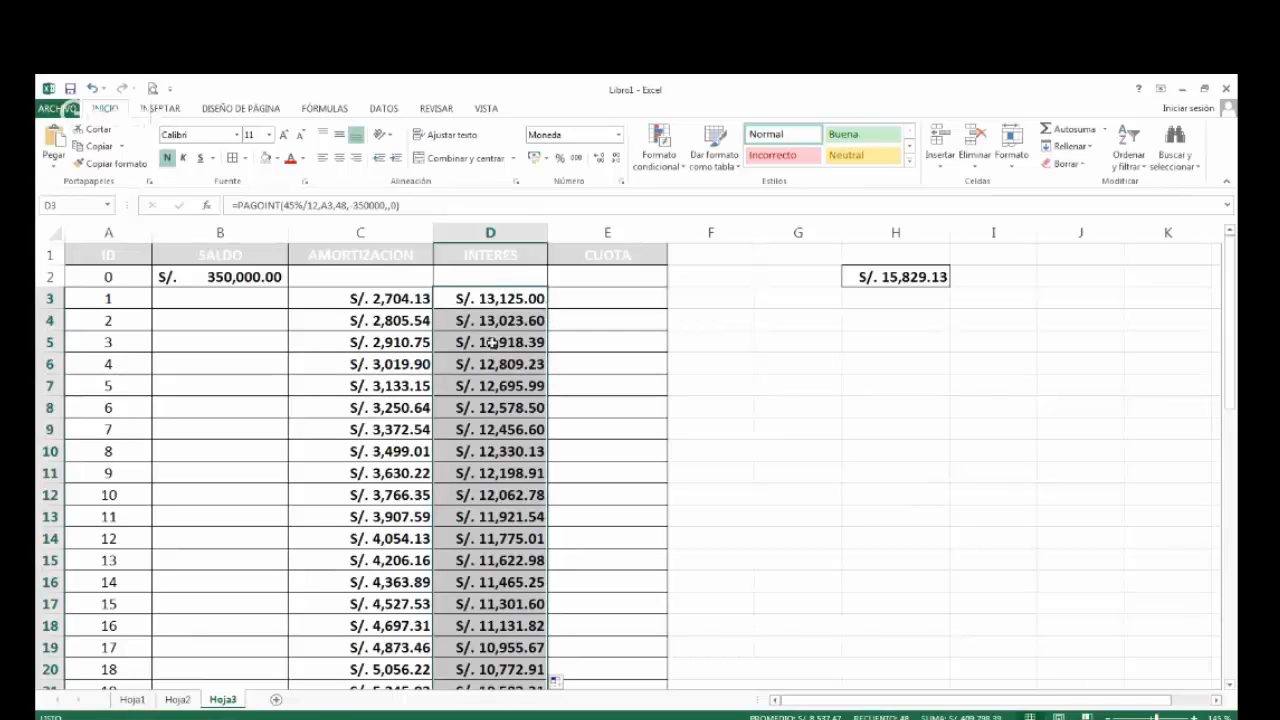
scroll(490, 350, down, 1)
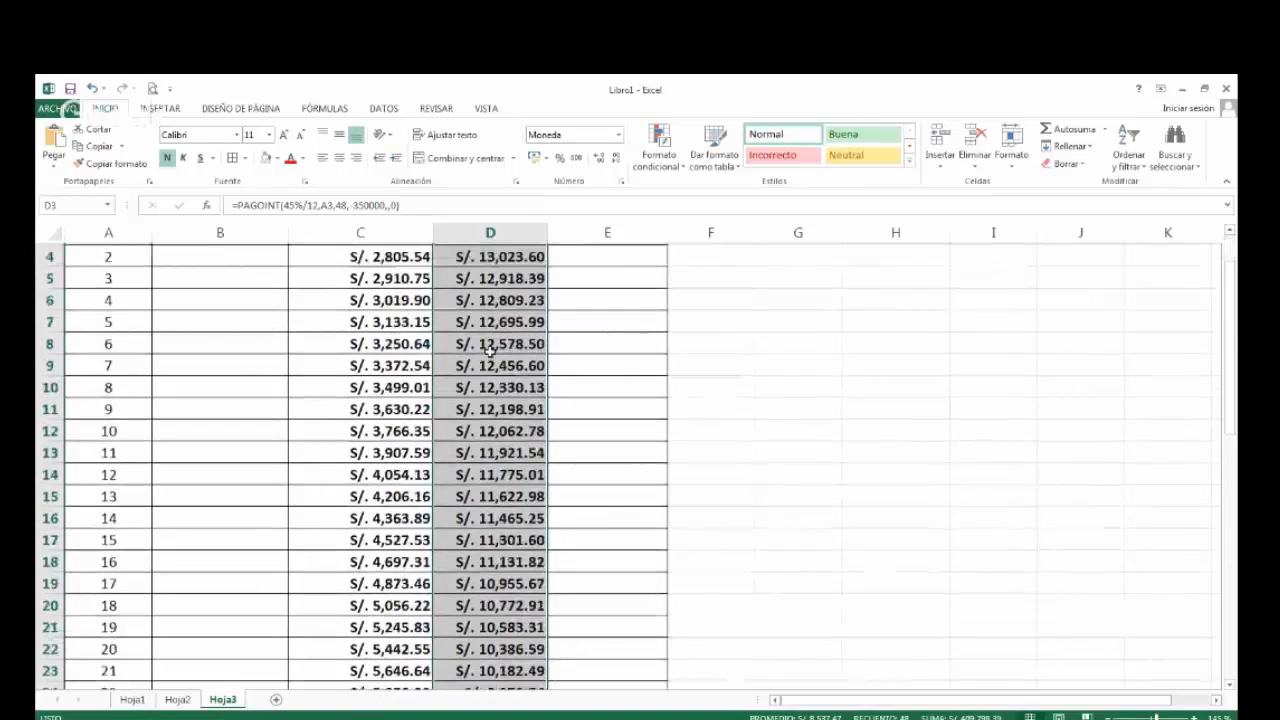
scroll(490, 350, down, 10)
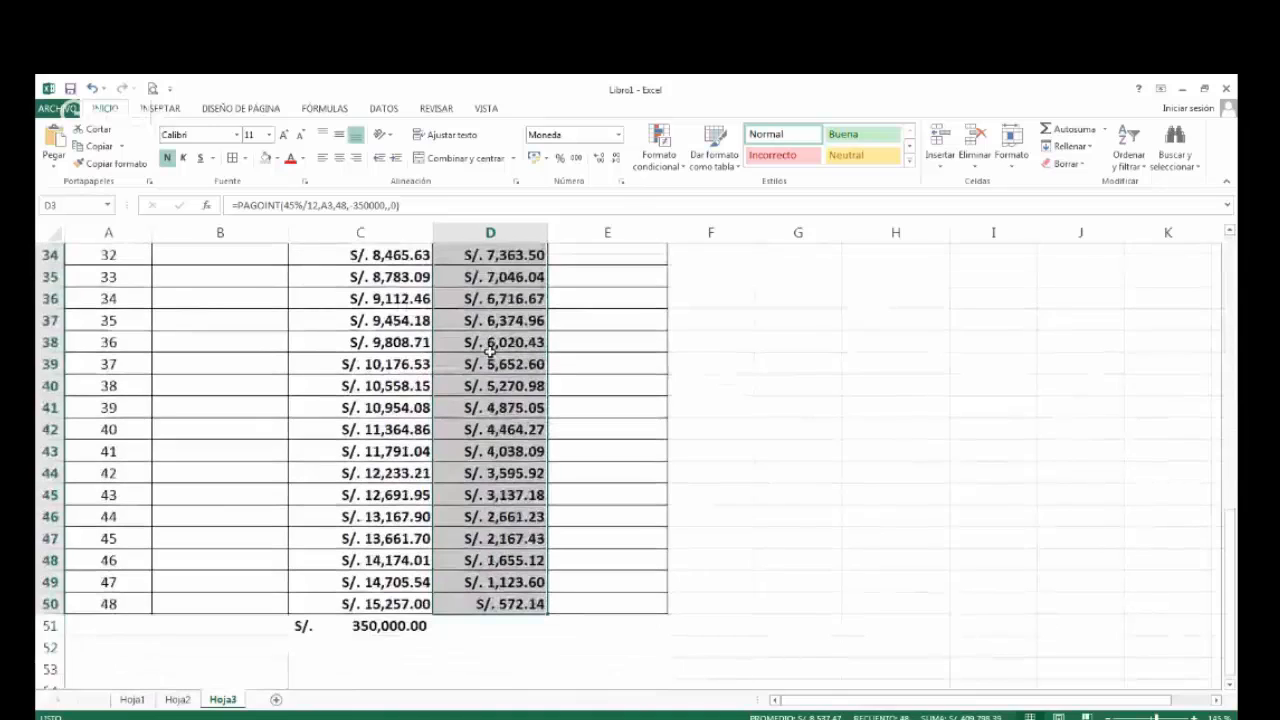
scroll(490, 350, up, 1)
scroll(490, 350, up, 7)
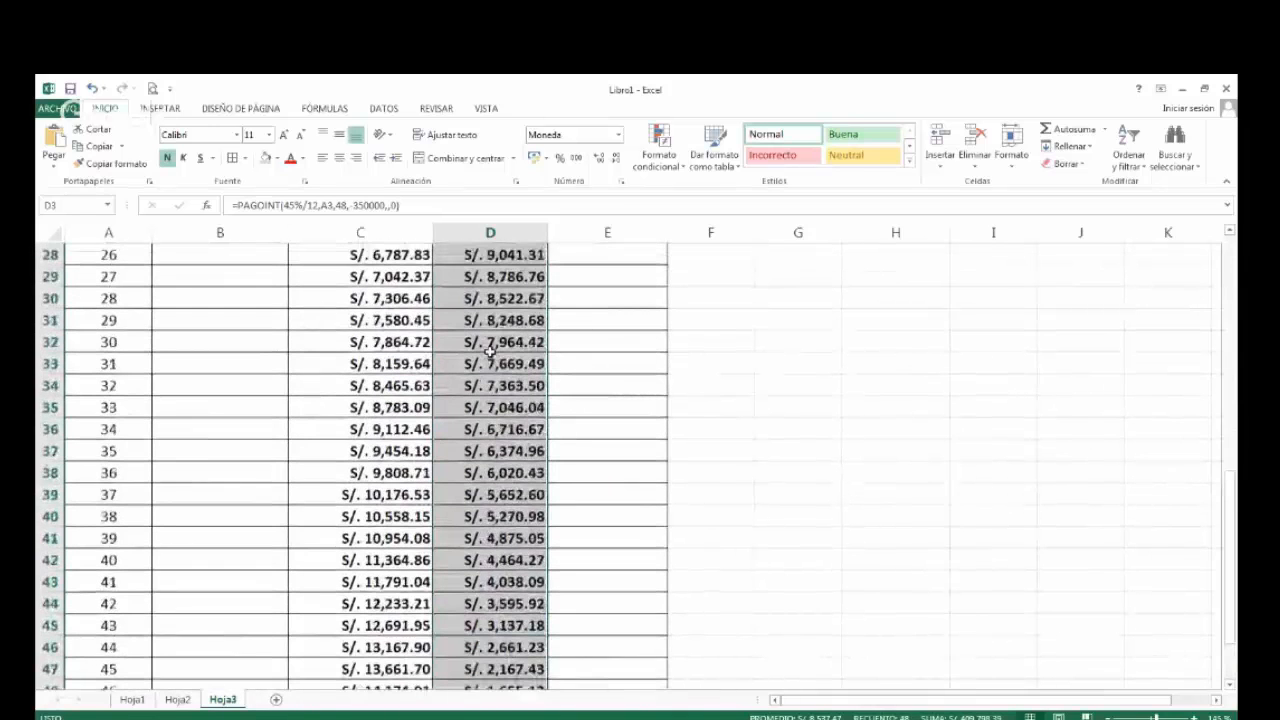
scroll(490, 350, up, 1)
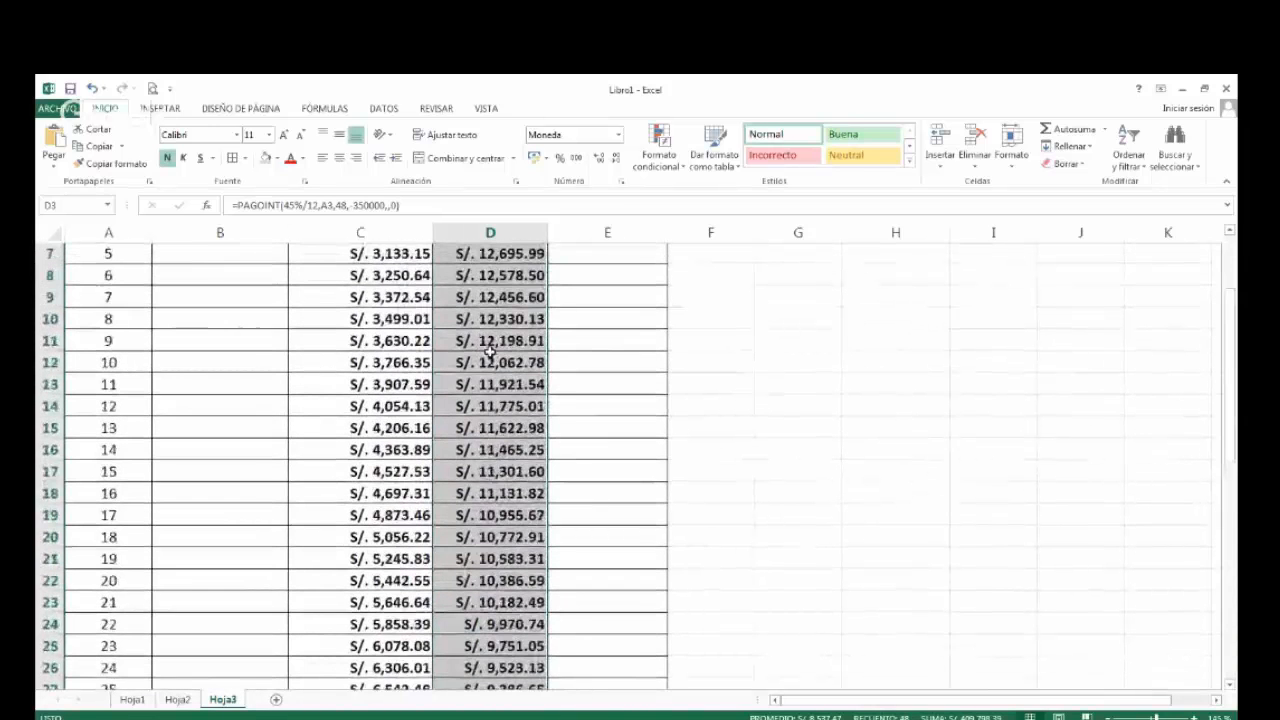
scroll(490, 350, up, 2)
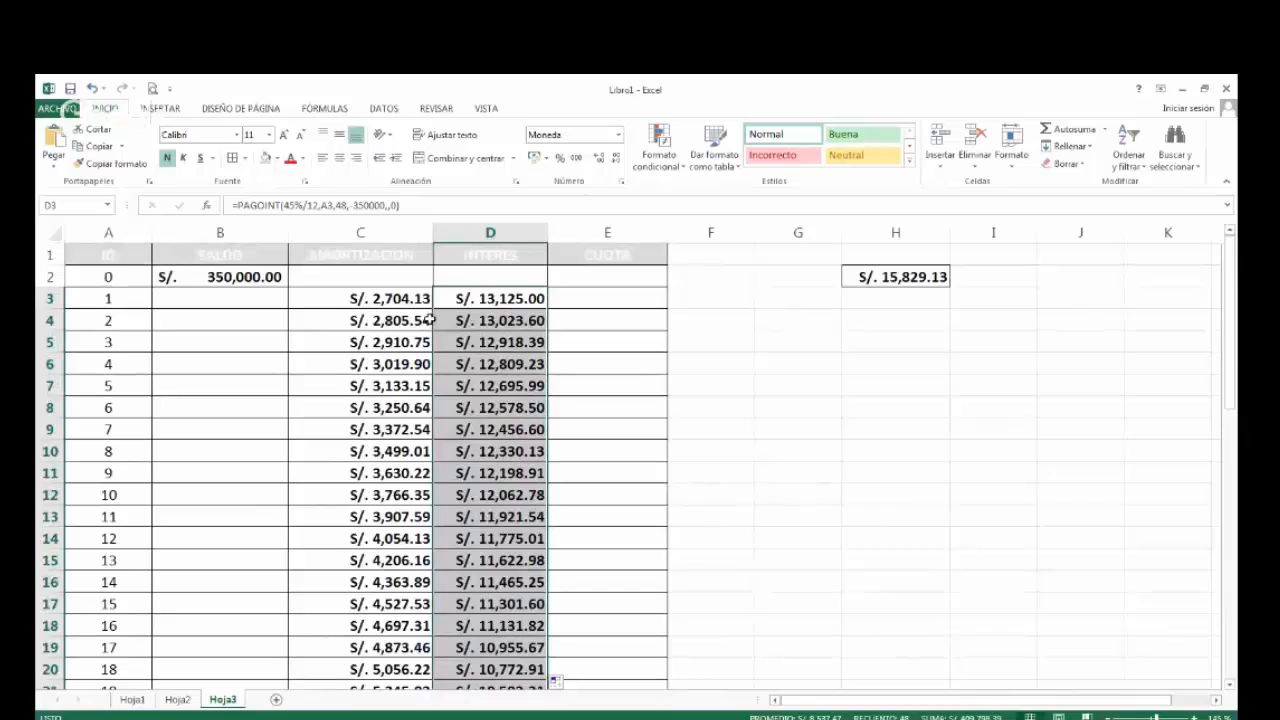
Compare the PAGOPRIN formula in C3 with the PAGOINT formula in D3.
click(401, 297)
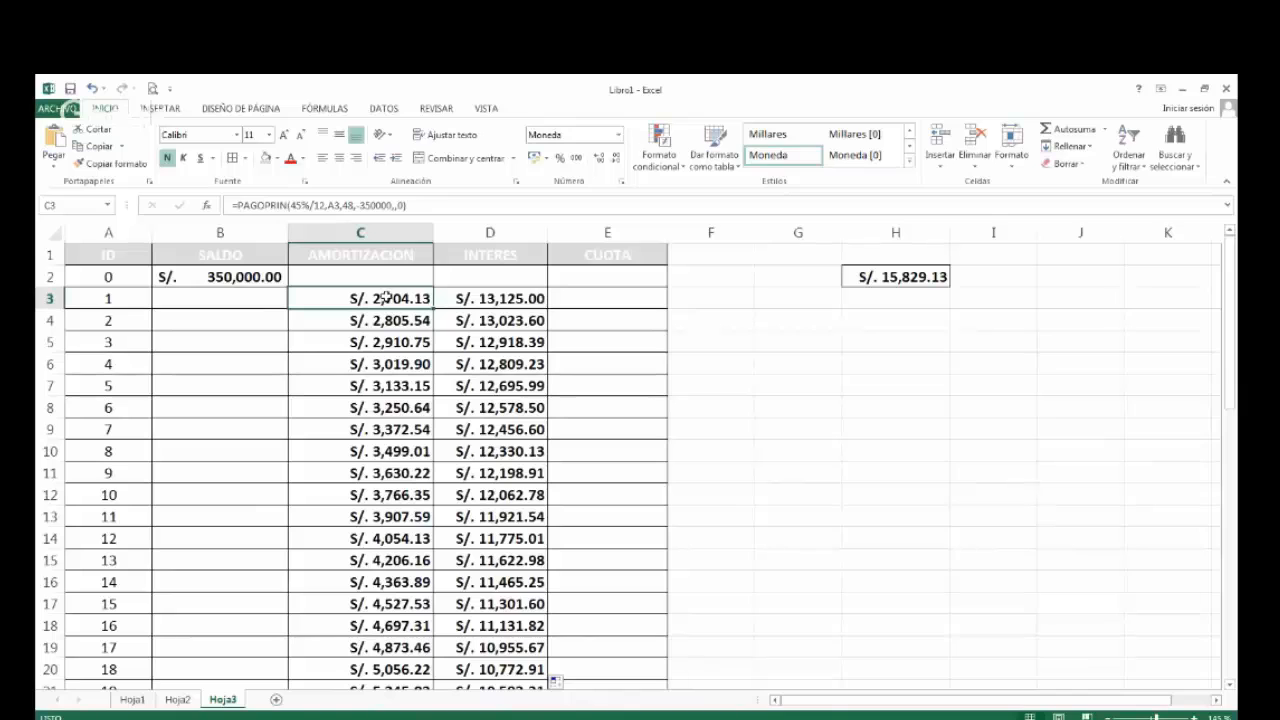
double_click(385, 298)
key(Escape)
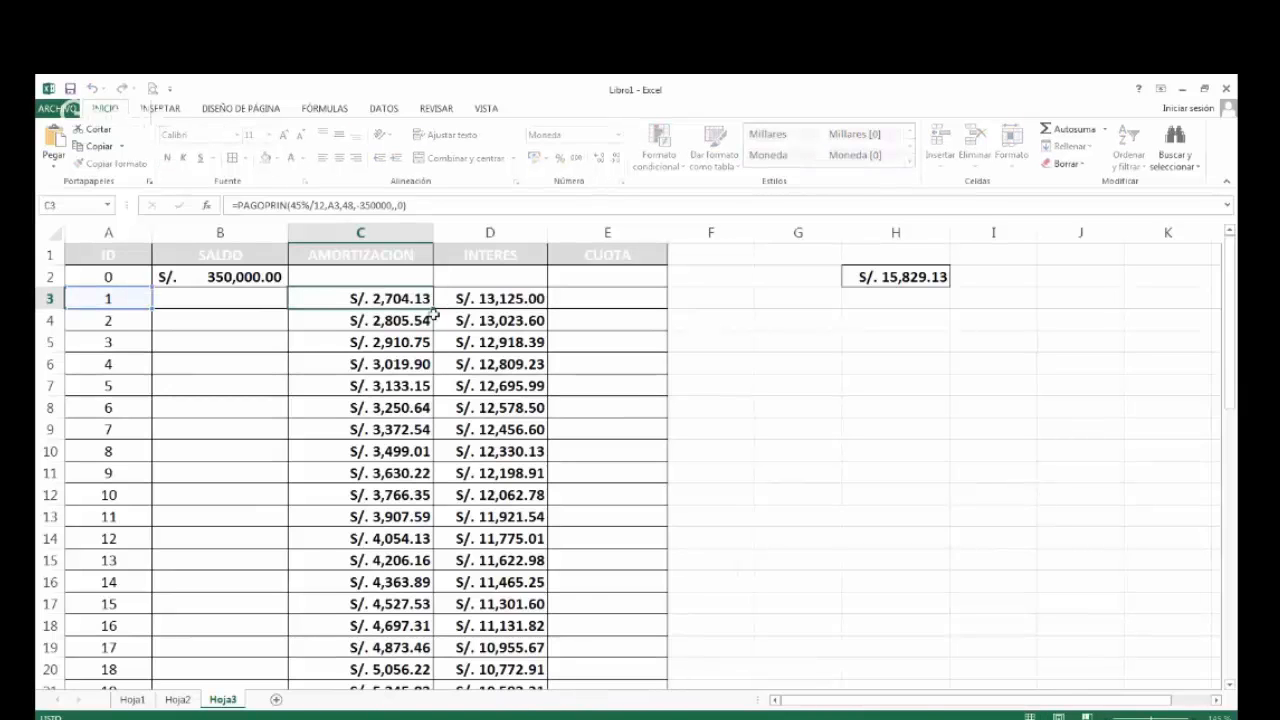
click(494, 298)
double_click(494, 298)
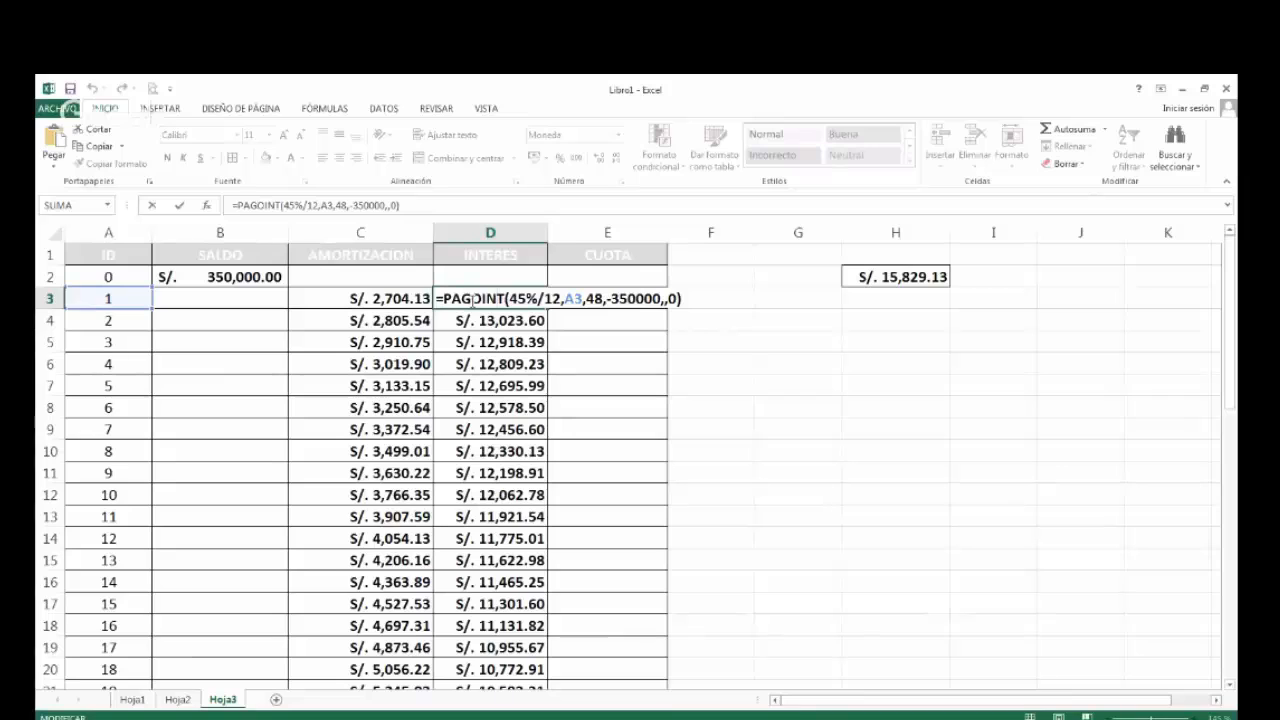
key(ctrl+Return)
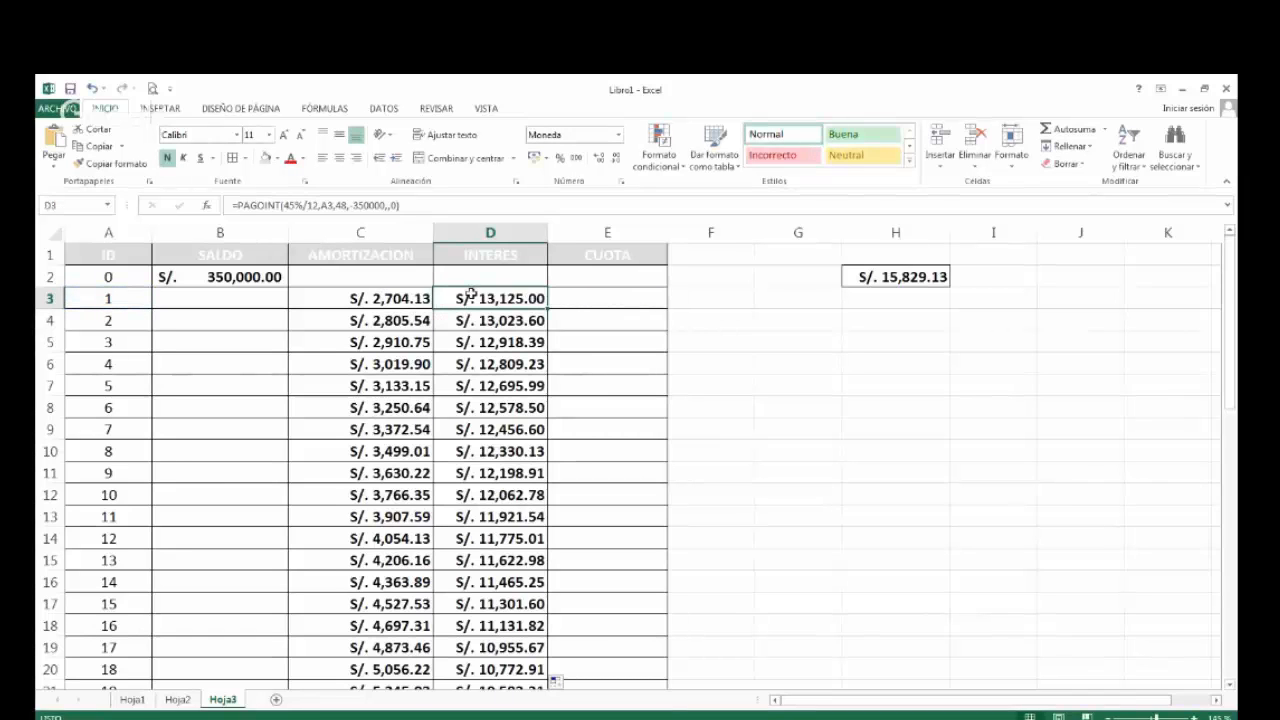
click(585, 303)
text(=)
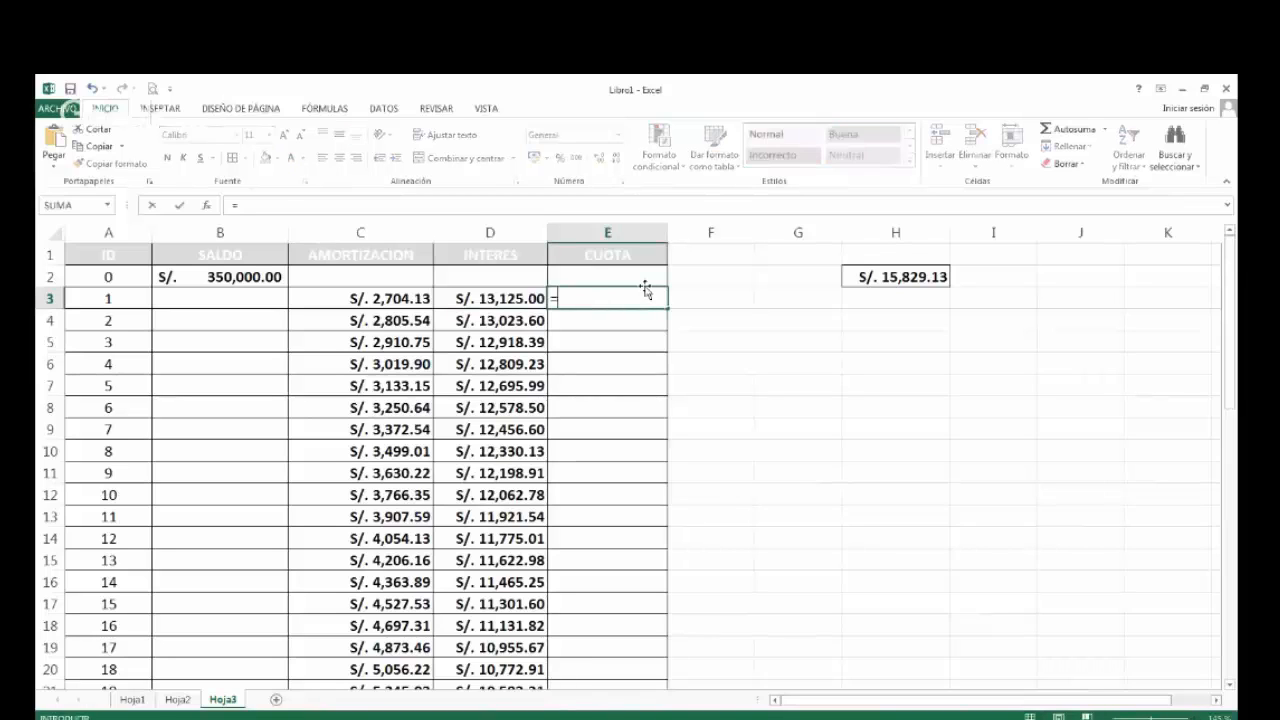
key(Escape)
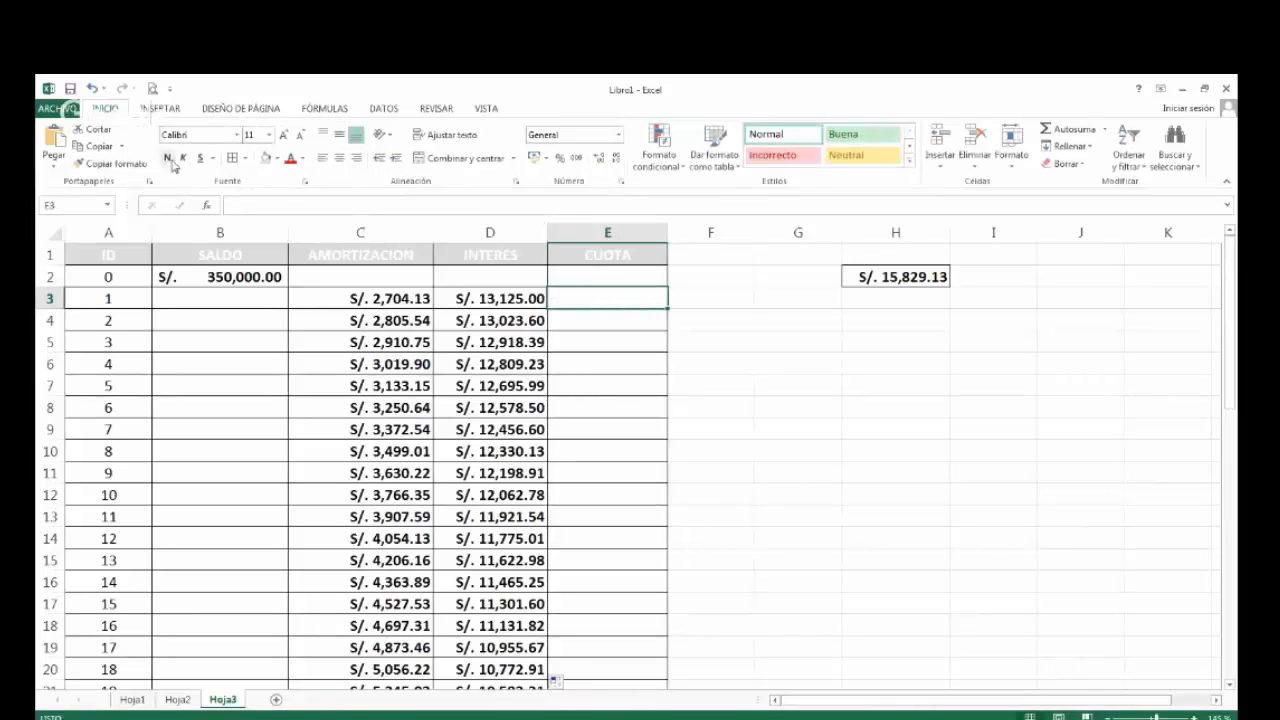
Apply the accounting number format to E3 and enter the installment formula =C3+D3 there.
click(533, 157)
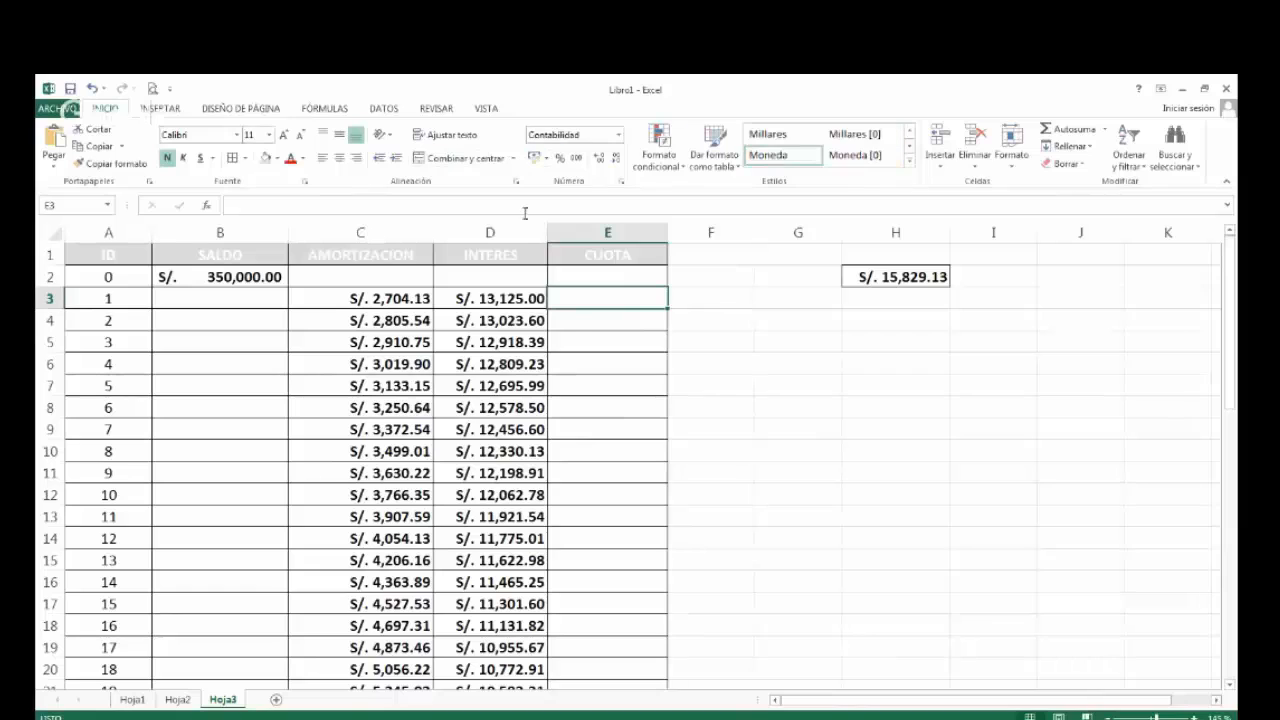
text(=)
key(Left)
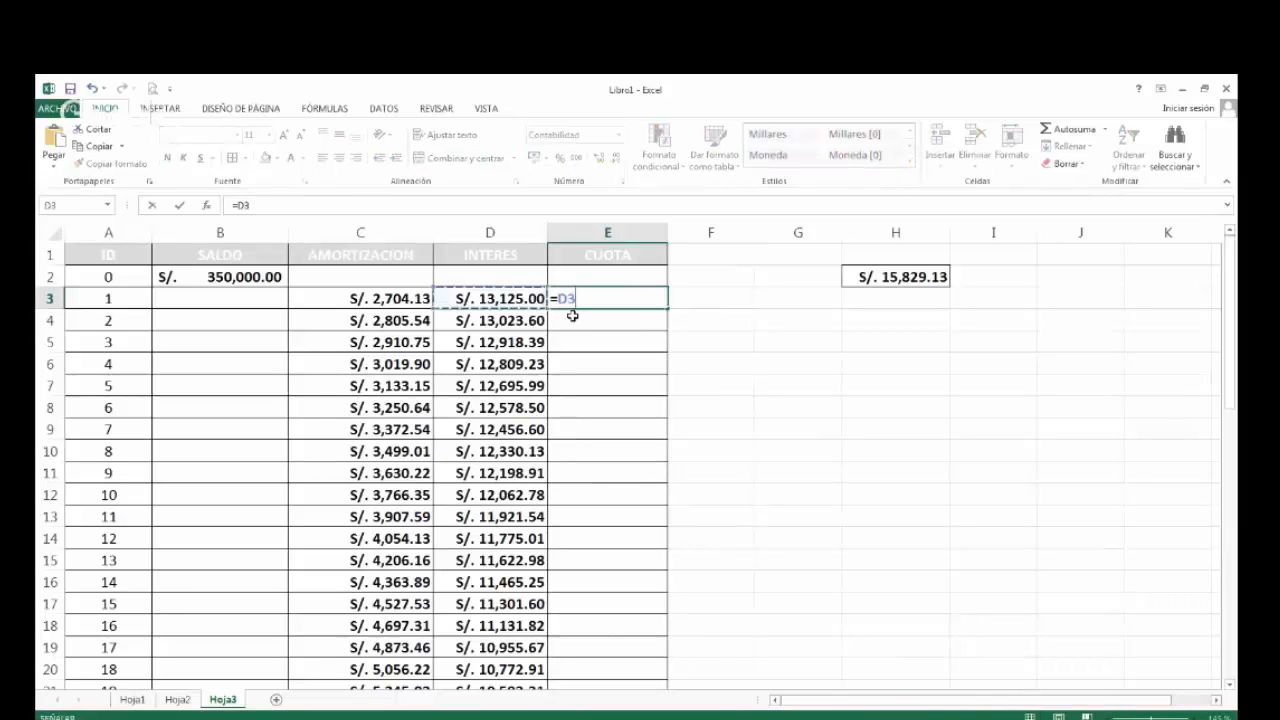
key(Left)
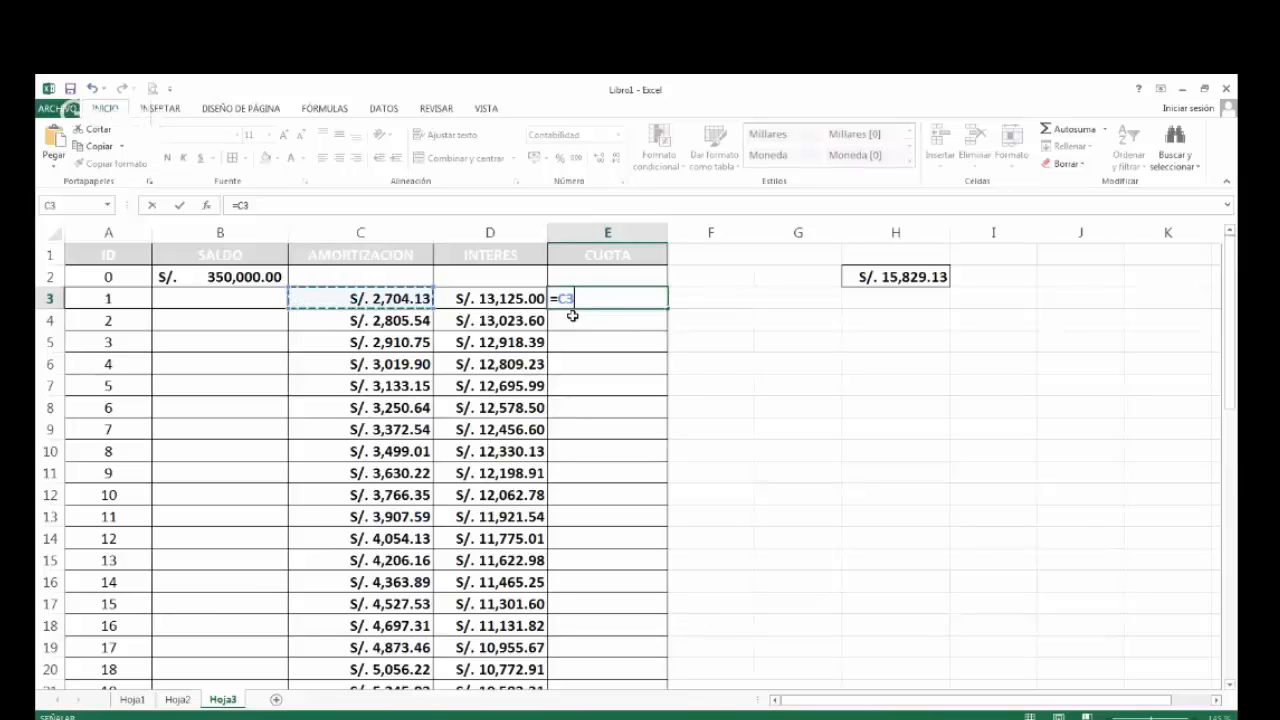
text(+)
key(Left)
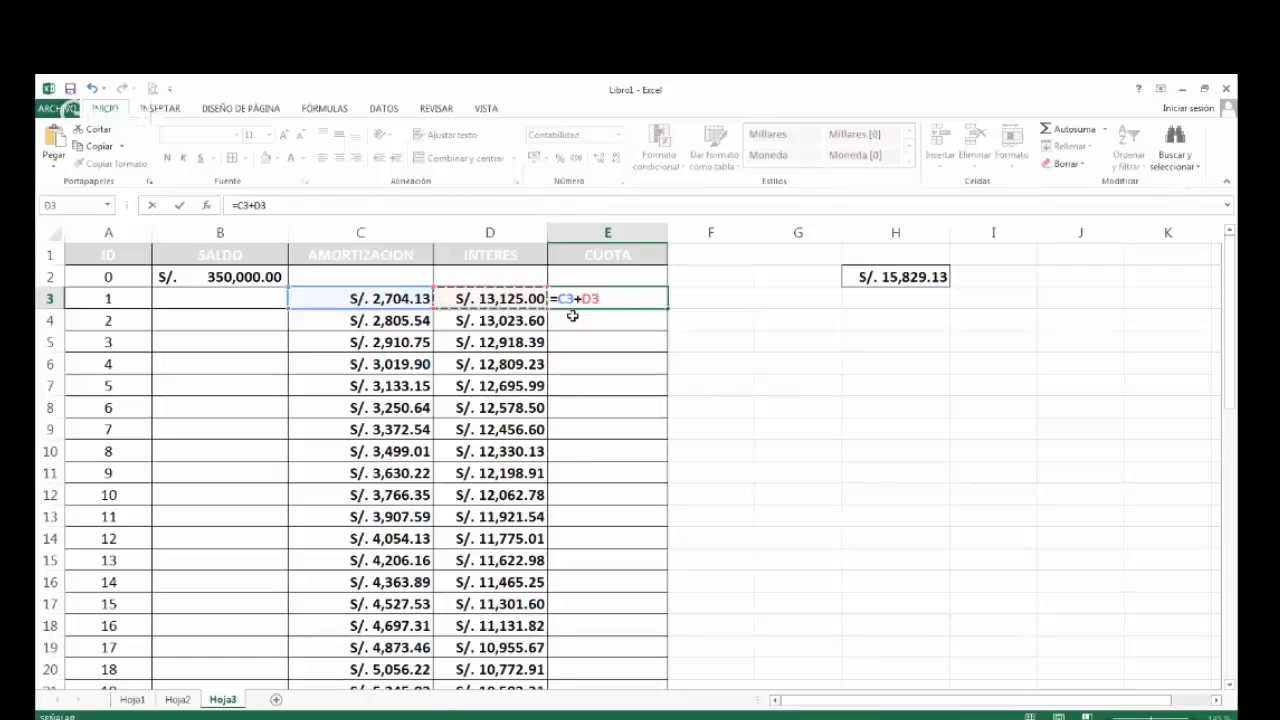
key(Return)
key(Up)
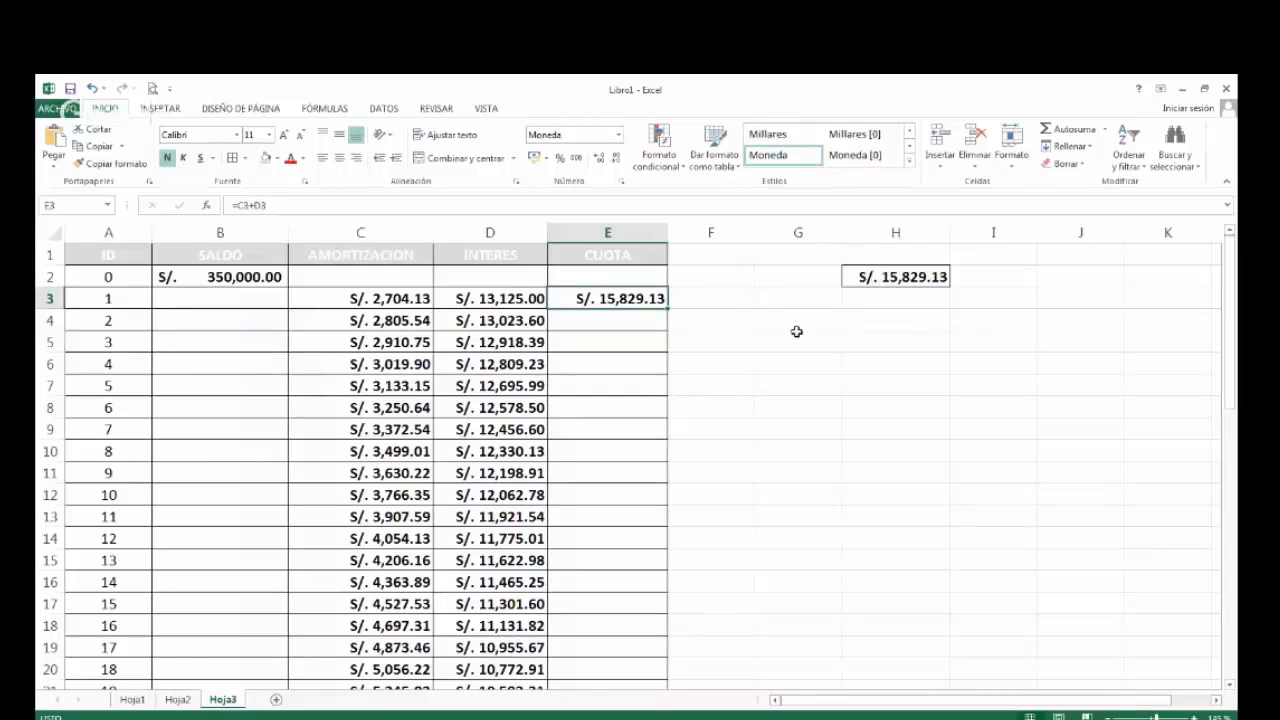
Compare the CUOTA result with the PAGO installment table on Hoja1 and return to Hoja3.
click(133, 699)
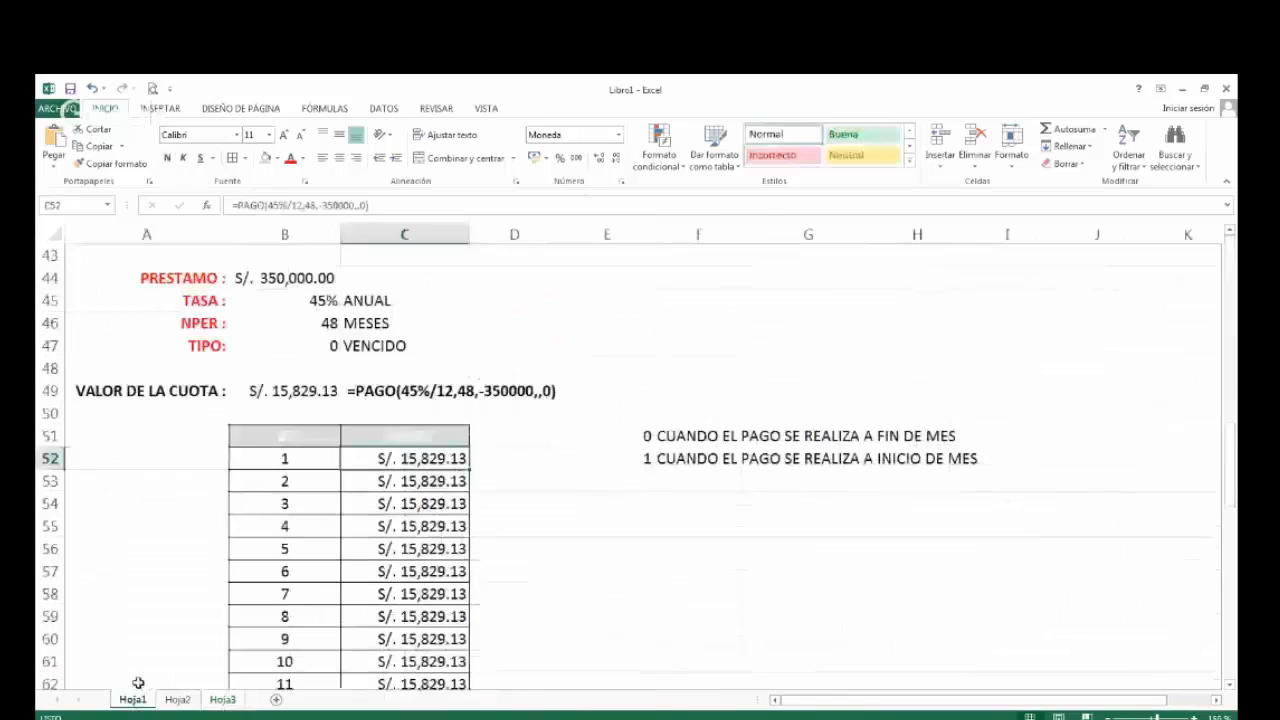
scroll(405, 448, down, 1)
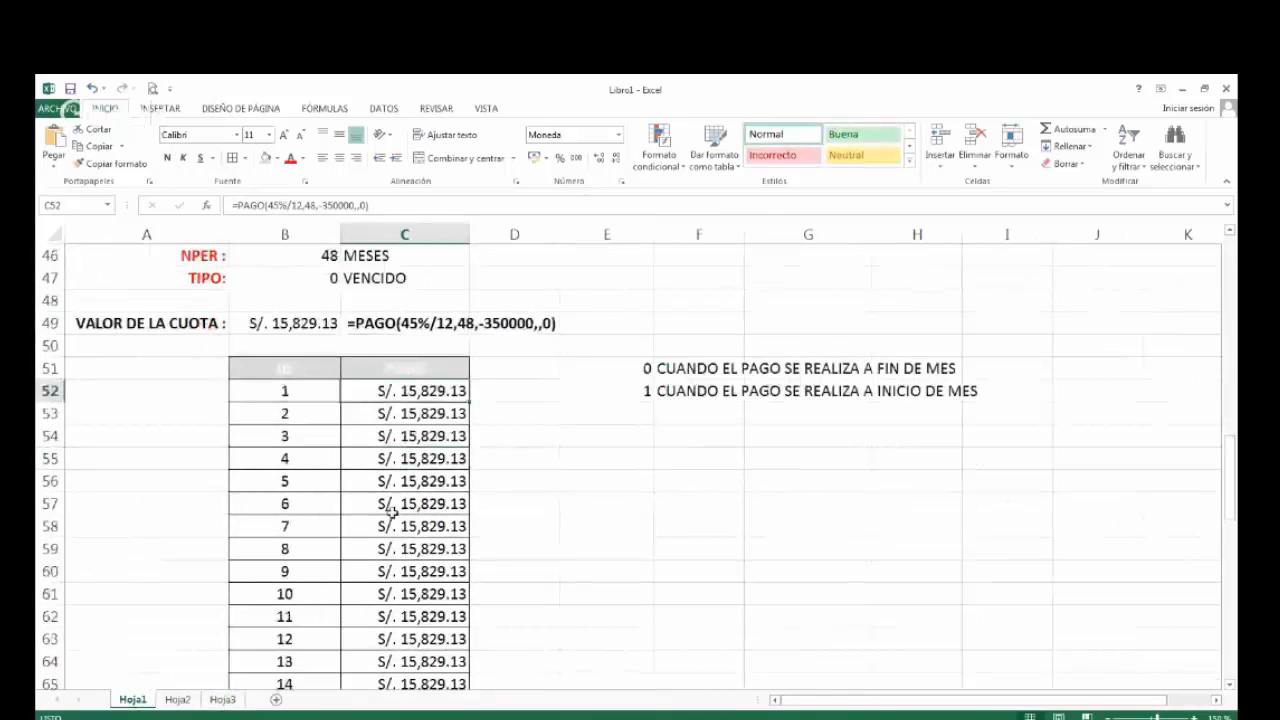
click(224, 700)
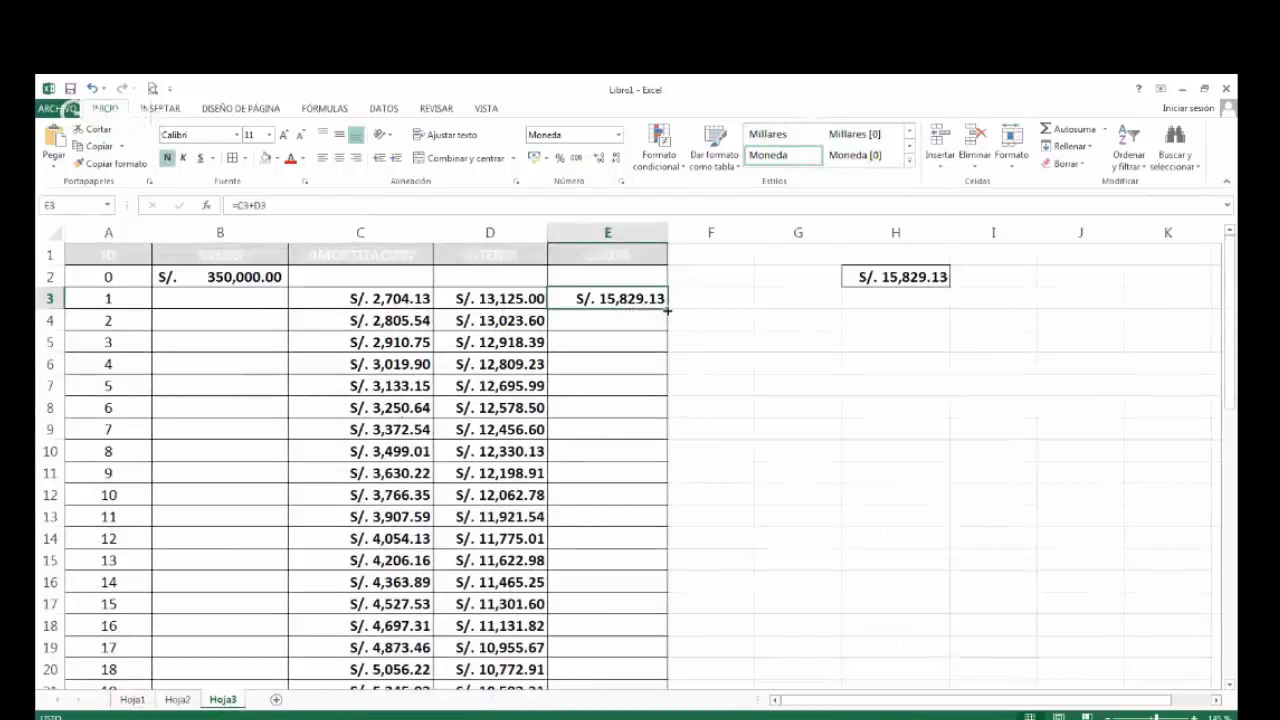
Fill the CUOTA formula from E3 down to E6 and check the copied references in E4 and E5.
drag(667, 311, 666, 366)
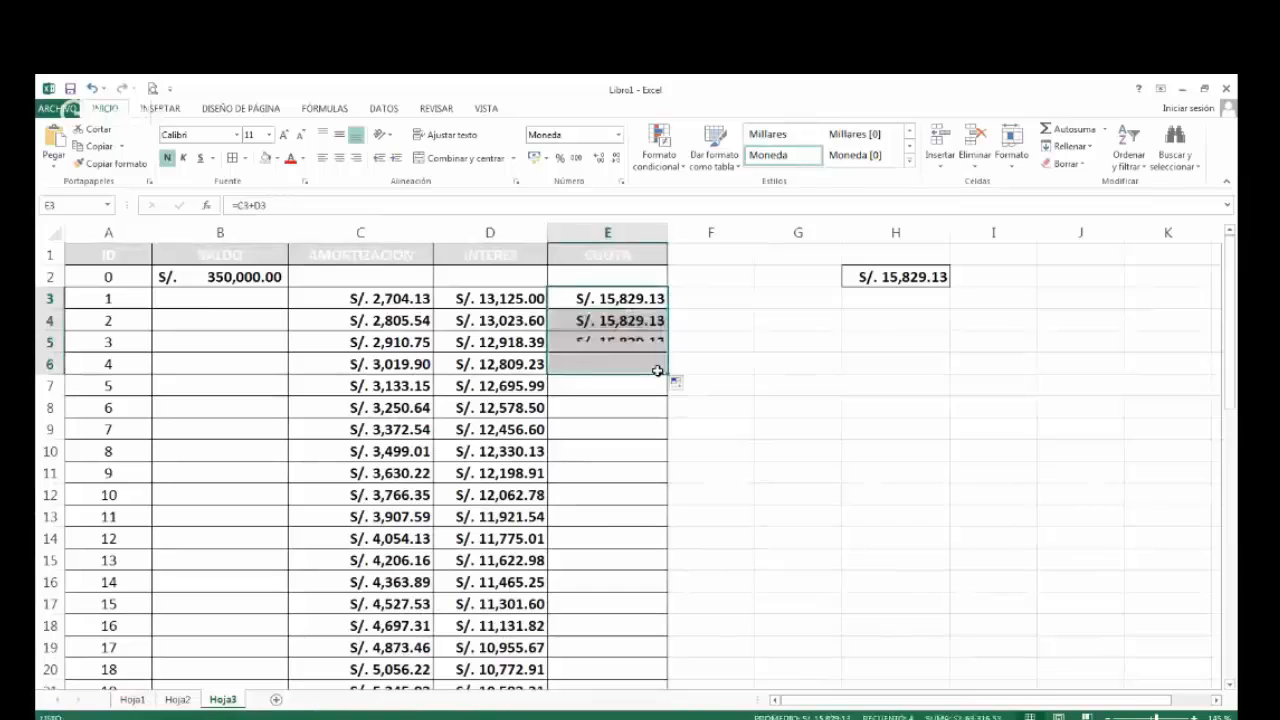
double_click(596, 322)
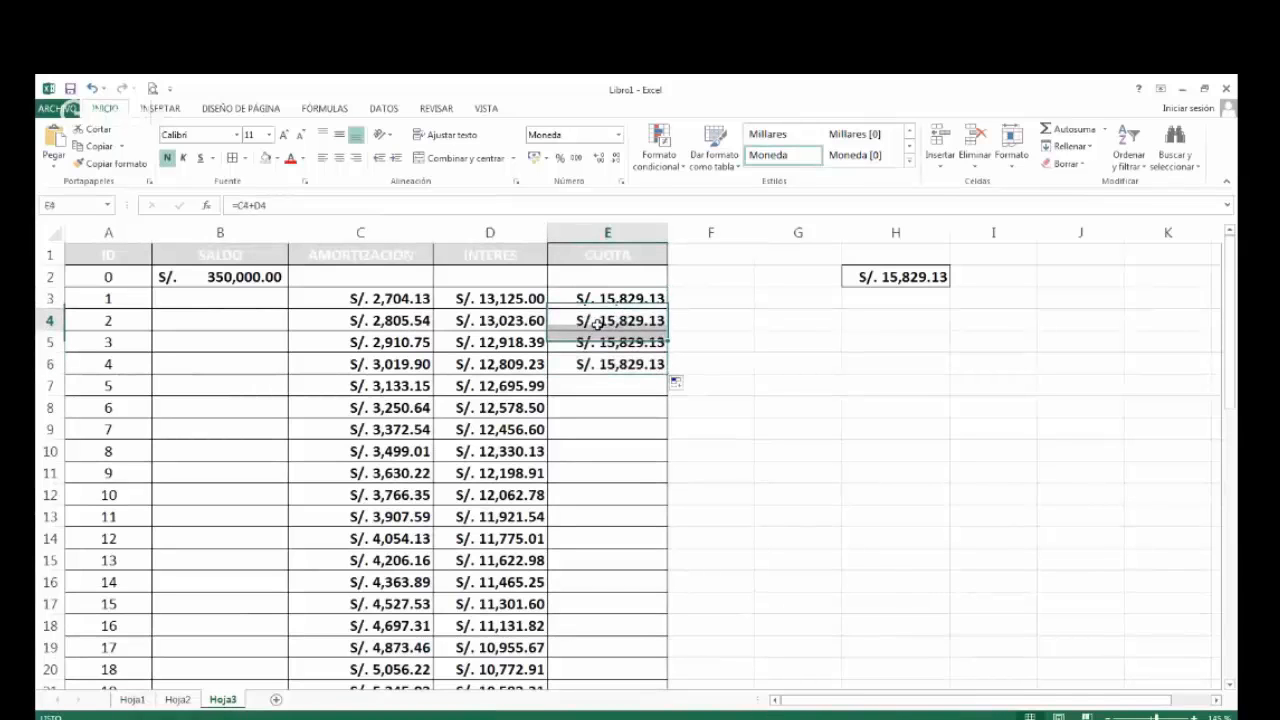
key(Escape)
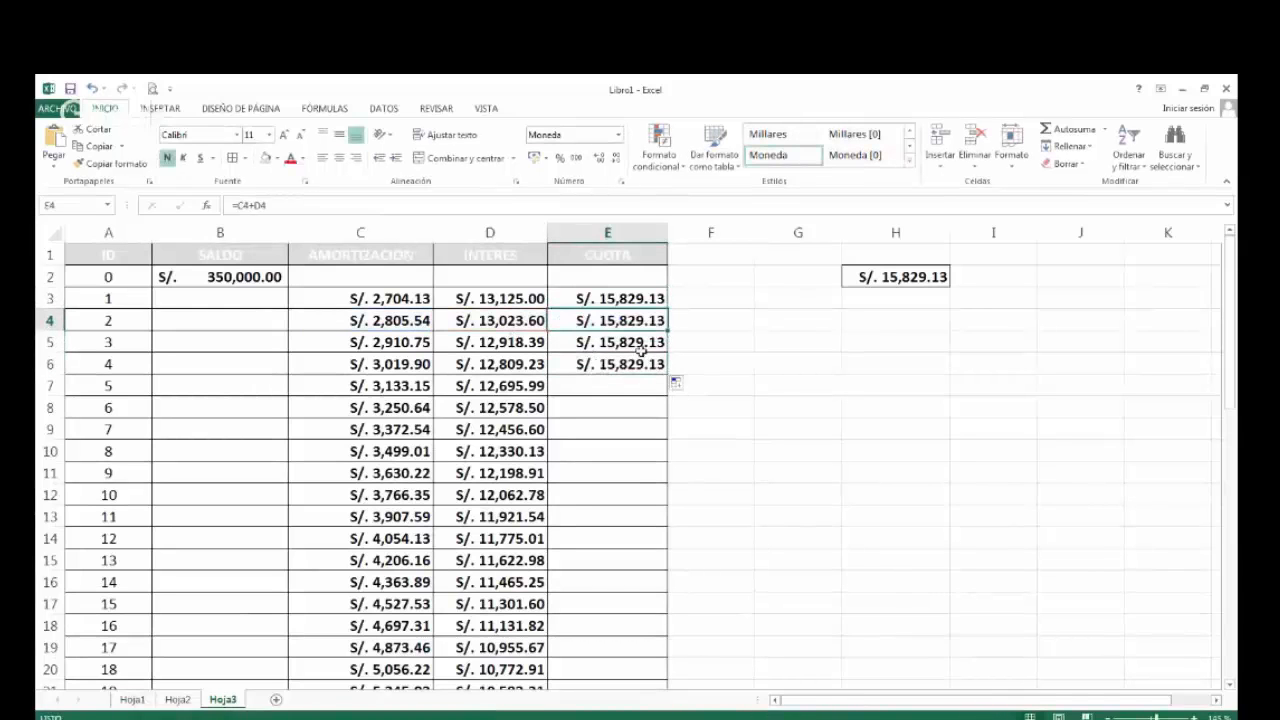
click(641, 348)
double_click(641, 348)
key(Escape)
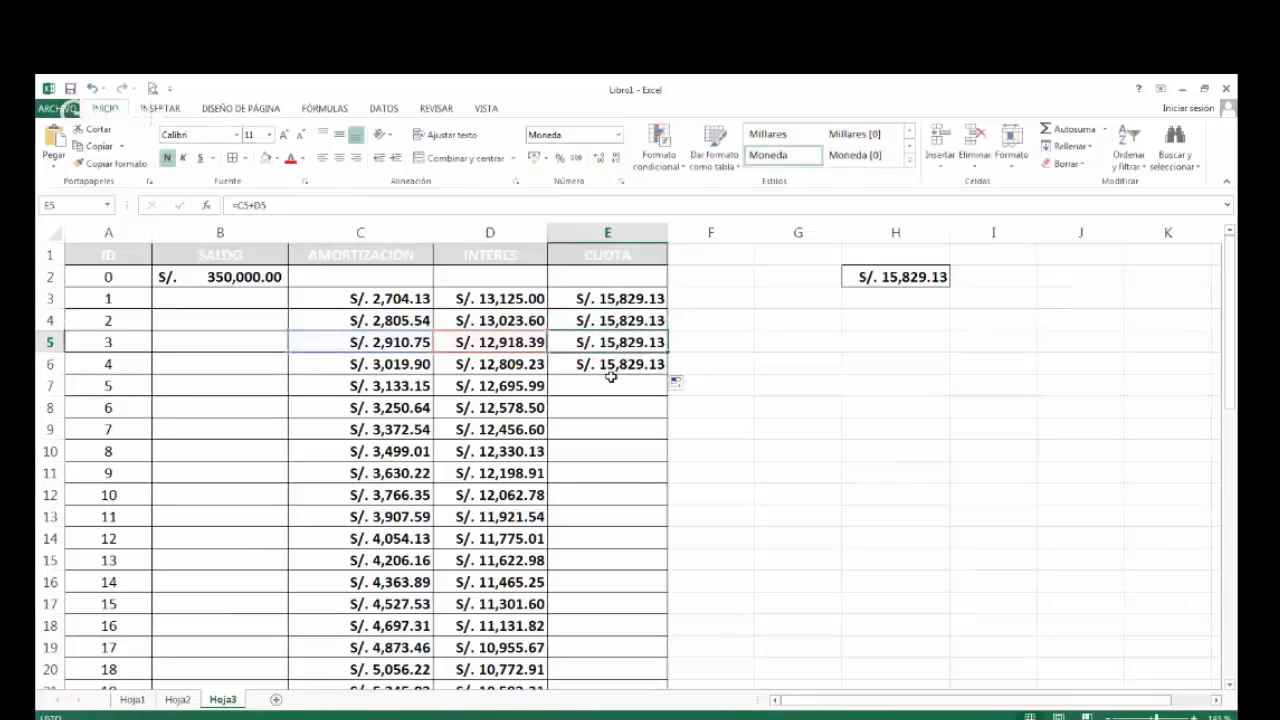
Fill the CUOTA formula from E6 down to E50 and review the column through period 48.
click(648, 368)
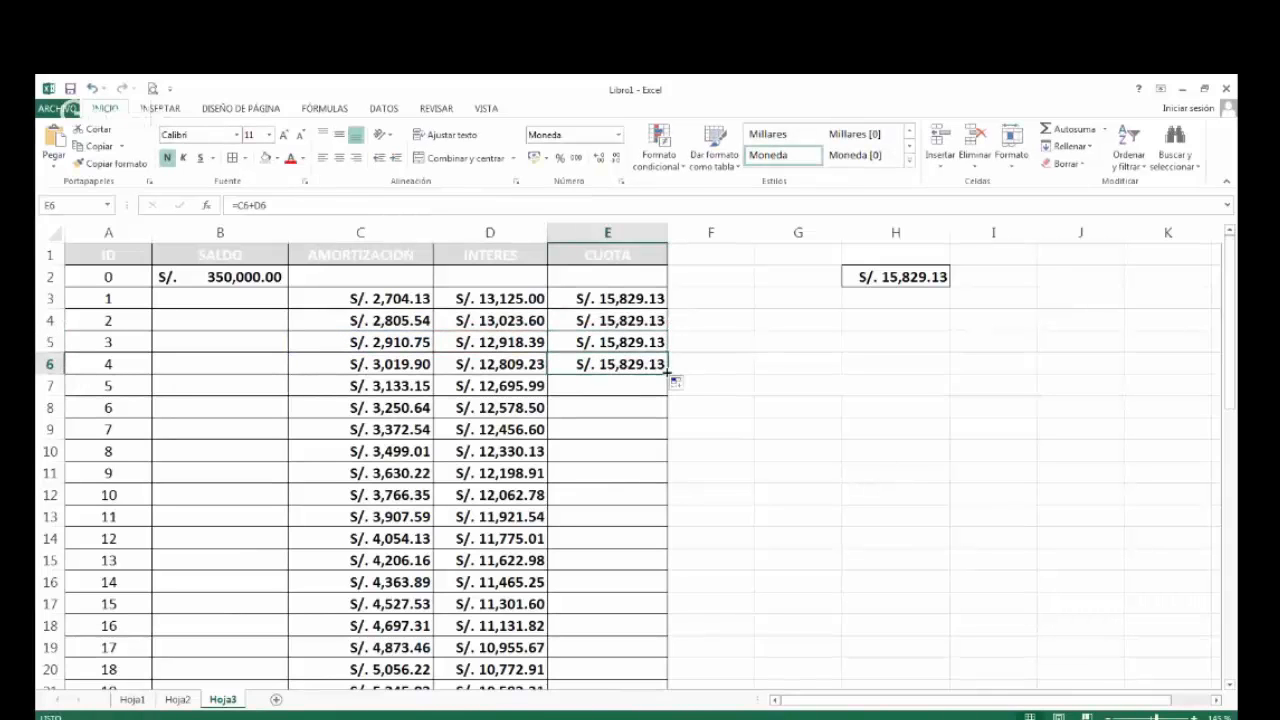
double_click(667, 372)
scroll(655, 410, down, 1)
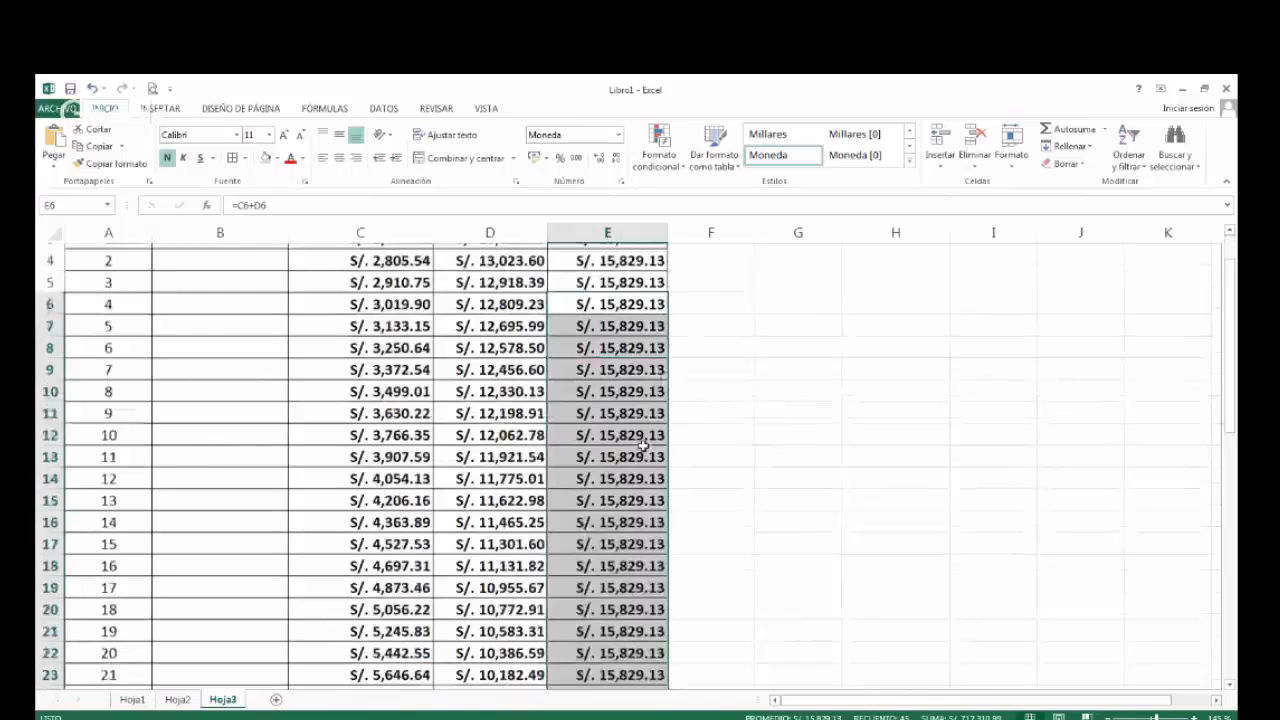
scroll(643, 444, down, 12)
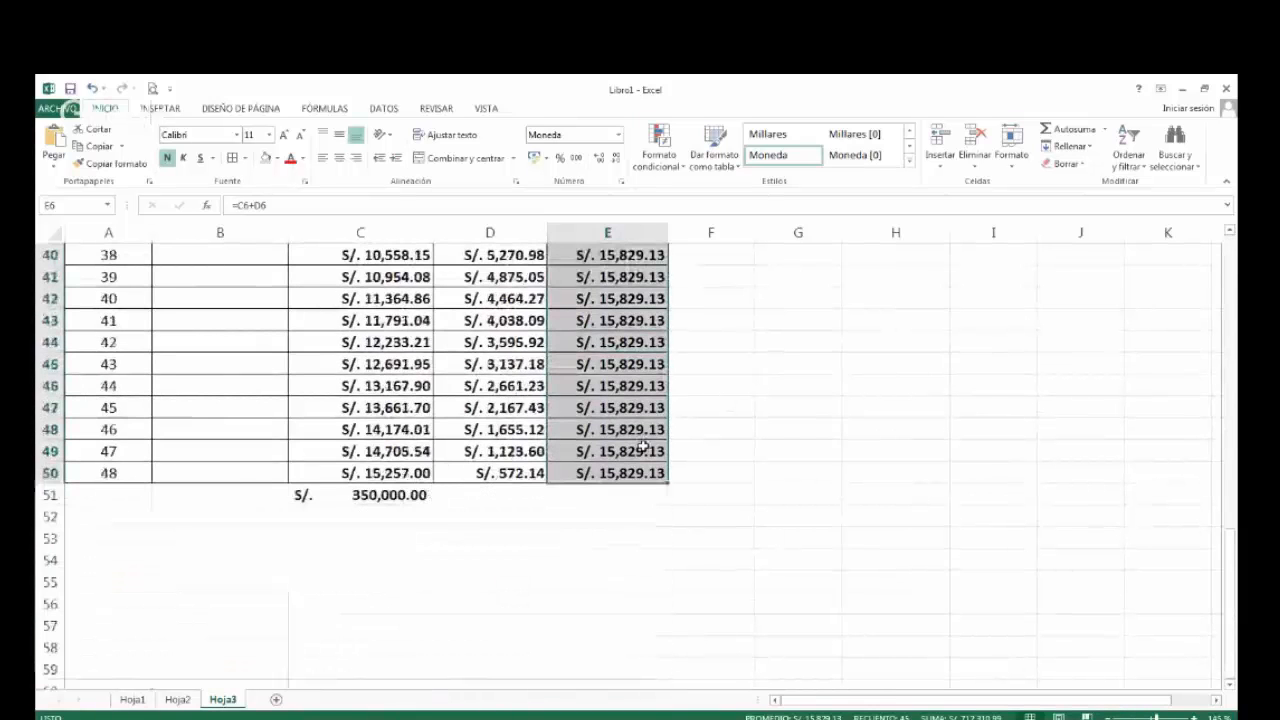
scroll(643, 444, up, 4)
scroll(643, 444, up, 9)
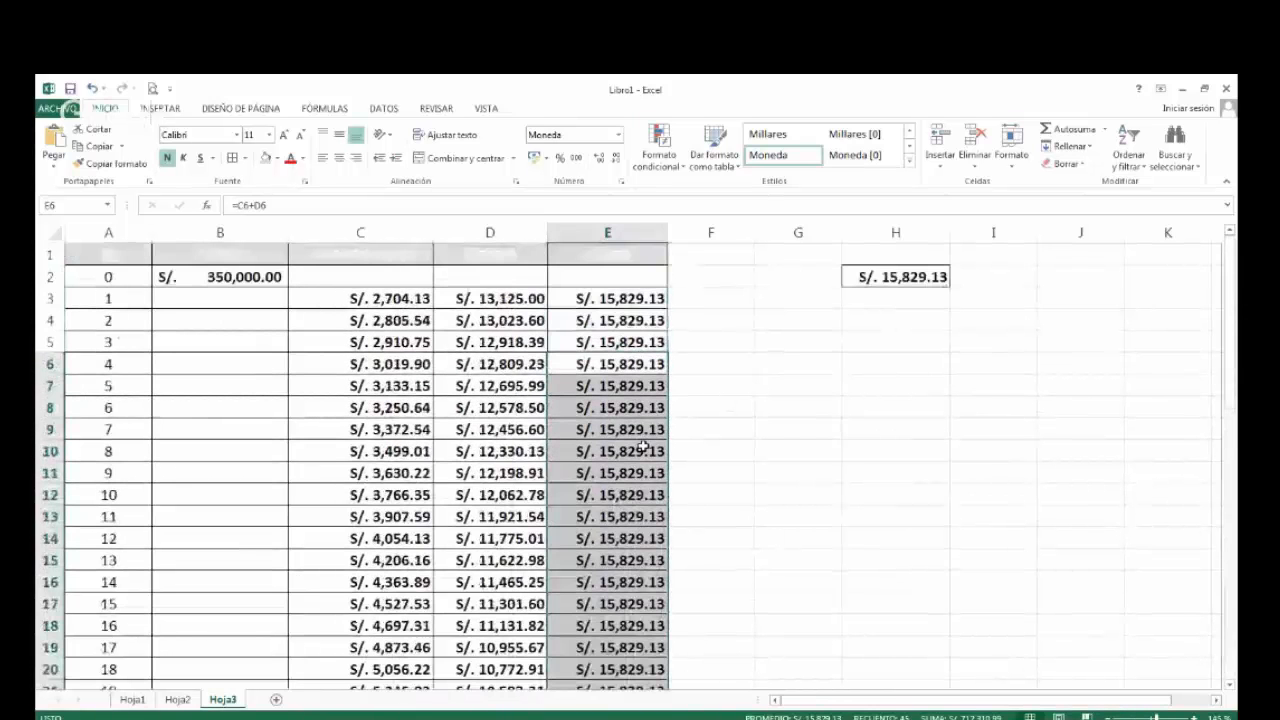
Examine the cell references of the sum formula in E3 and the first installments in the CUOTA column.
double_click(622, 298)
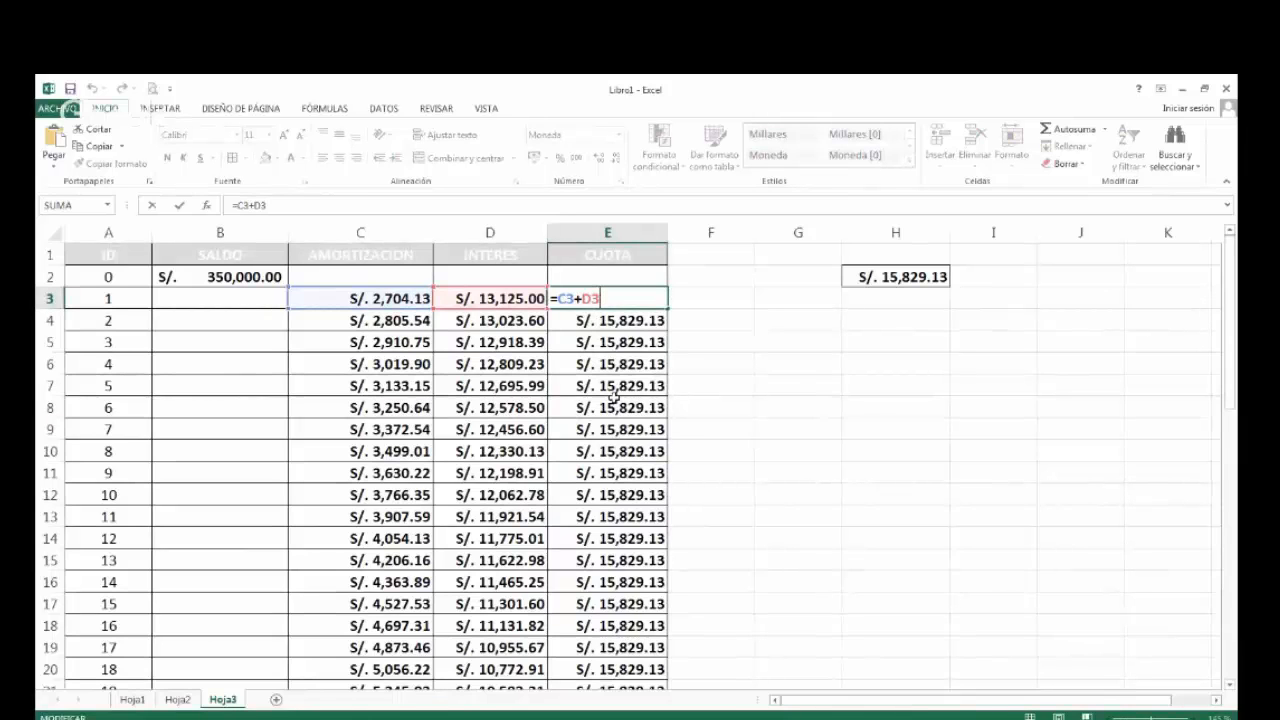
key(ctrl+Return)
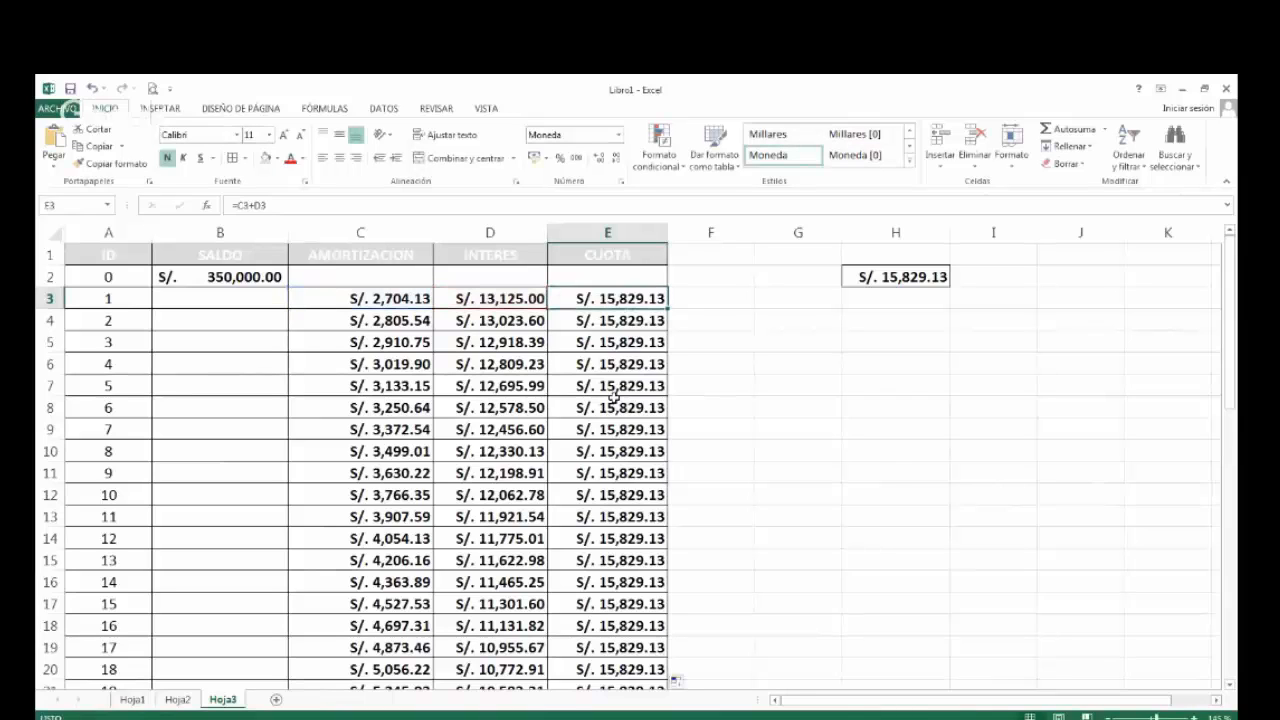
key(shift+Down)
key(shift+Down)
key(shift+Down)
key(shift+Down)
key(shift+Down)
key(shift+Down)
key(shift+Down)
key(shift+Down)
key(shift+Down)
key(shift+Down)
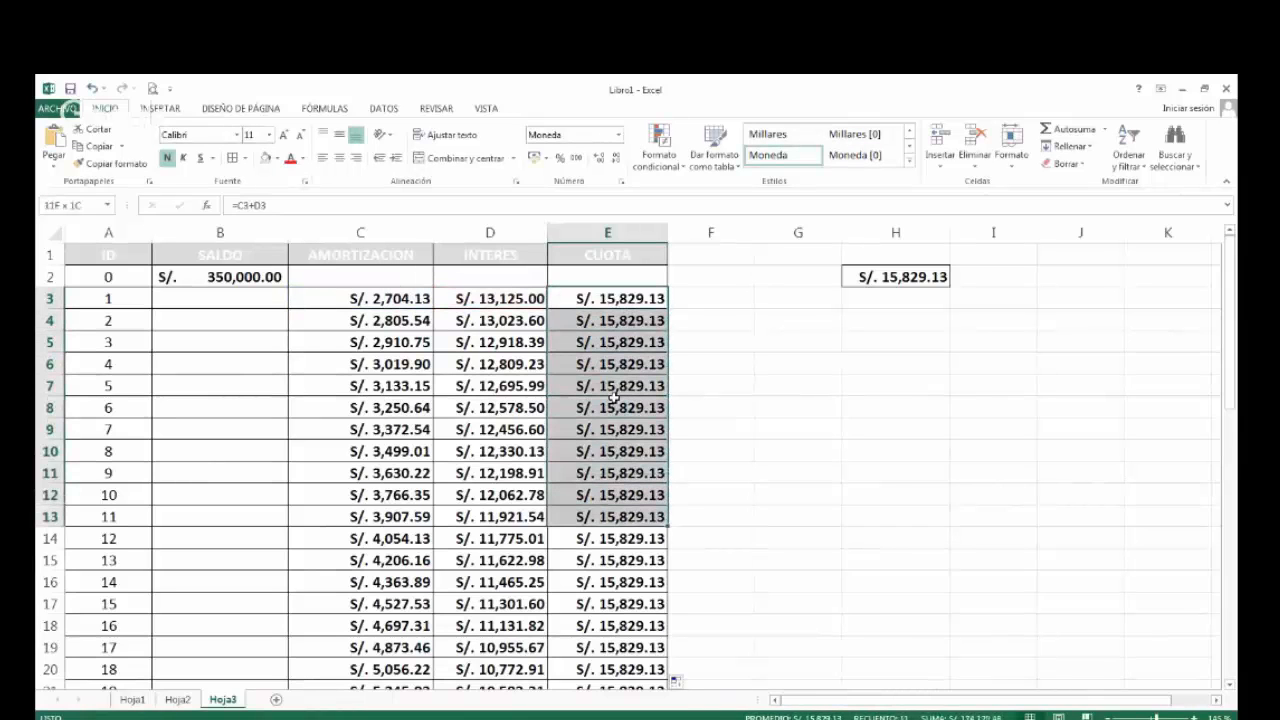
key(shift+Down)
Compare how the AMORTIZACION and INTERES values progress over the first periods against the CUOTA in E3.
key(Left)
key(Left)
key(shift+Down)
key(shift+Down)
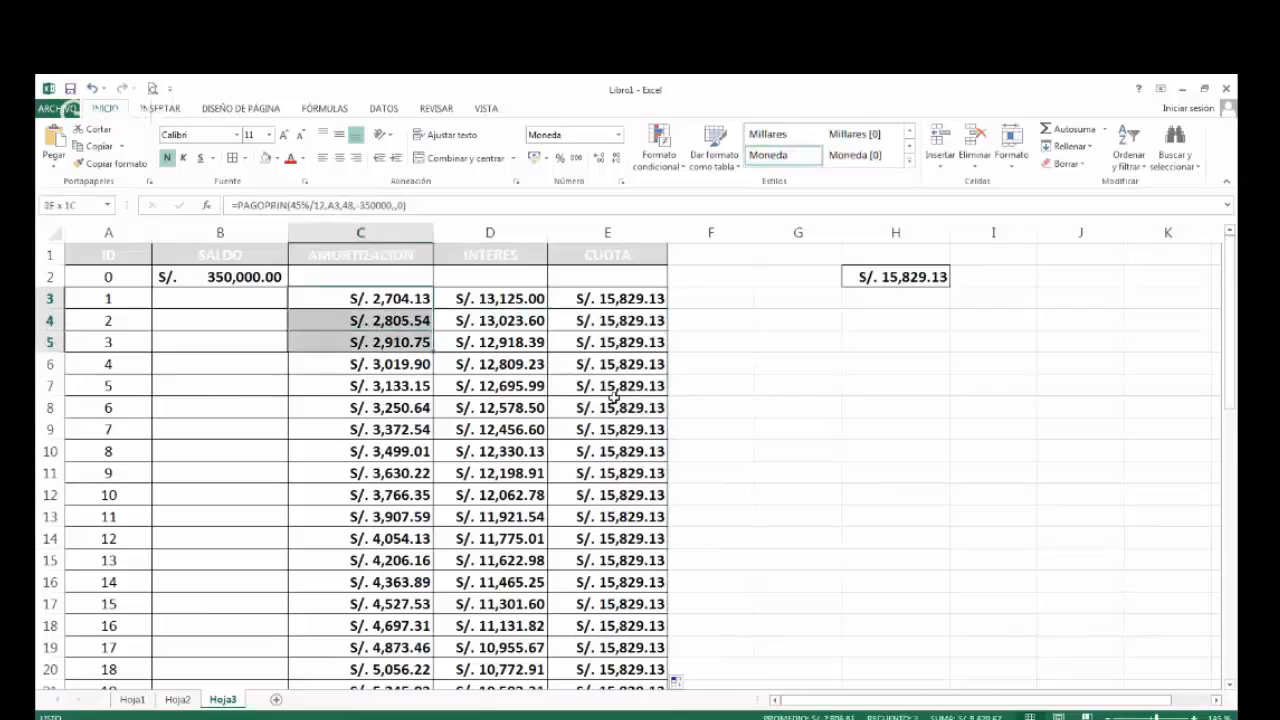
key(shift+Down)
key(shift+Down)
key(shift+Down)
key(shift+Down)
key(shift+Down)
key(shift+Down)
key(shift+Down)
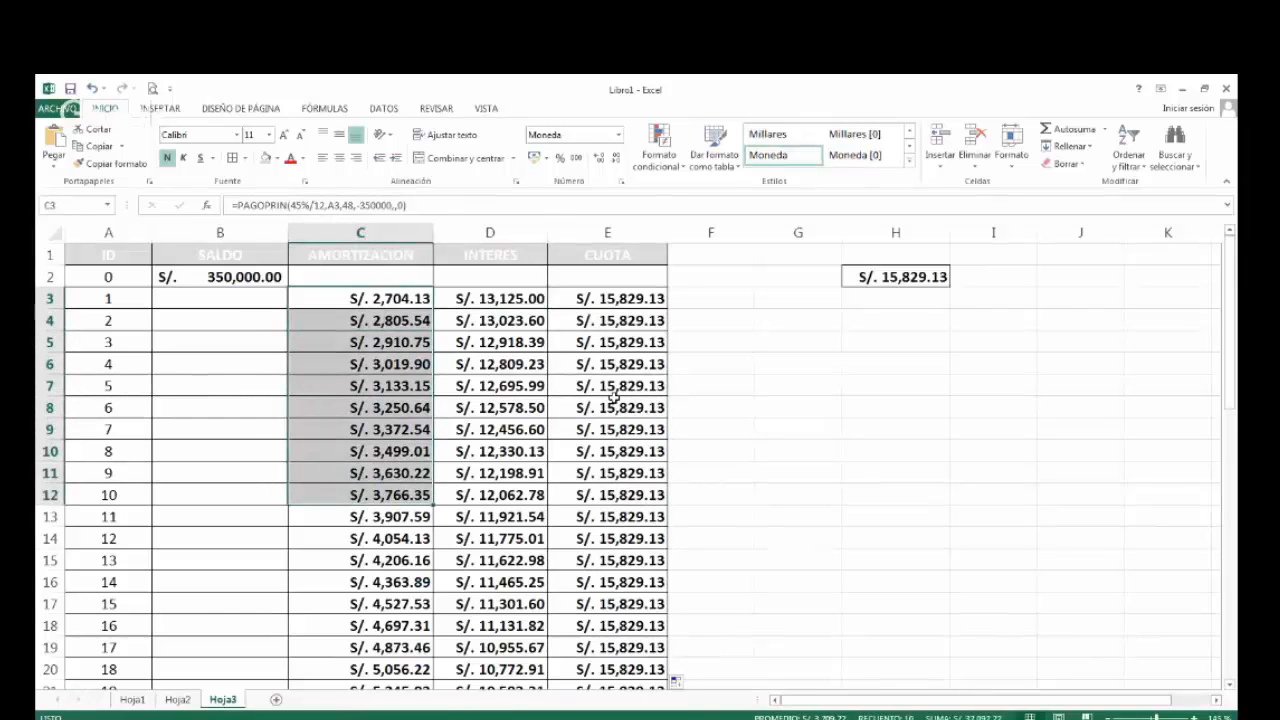
key(Right)
key(shift+Down)
key(shift+Down)
key(shift+Down)
key(shift+Down)
key(shift+Down)
key(shift+Down)
key(shift+Down)
key(shift+Down)
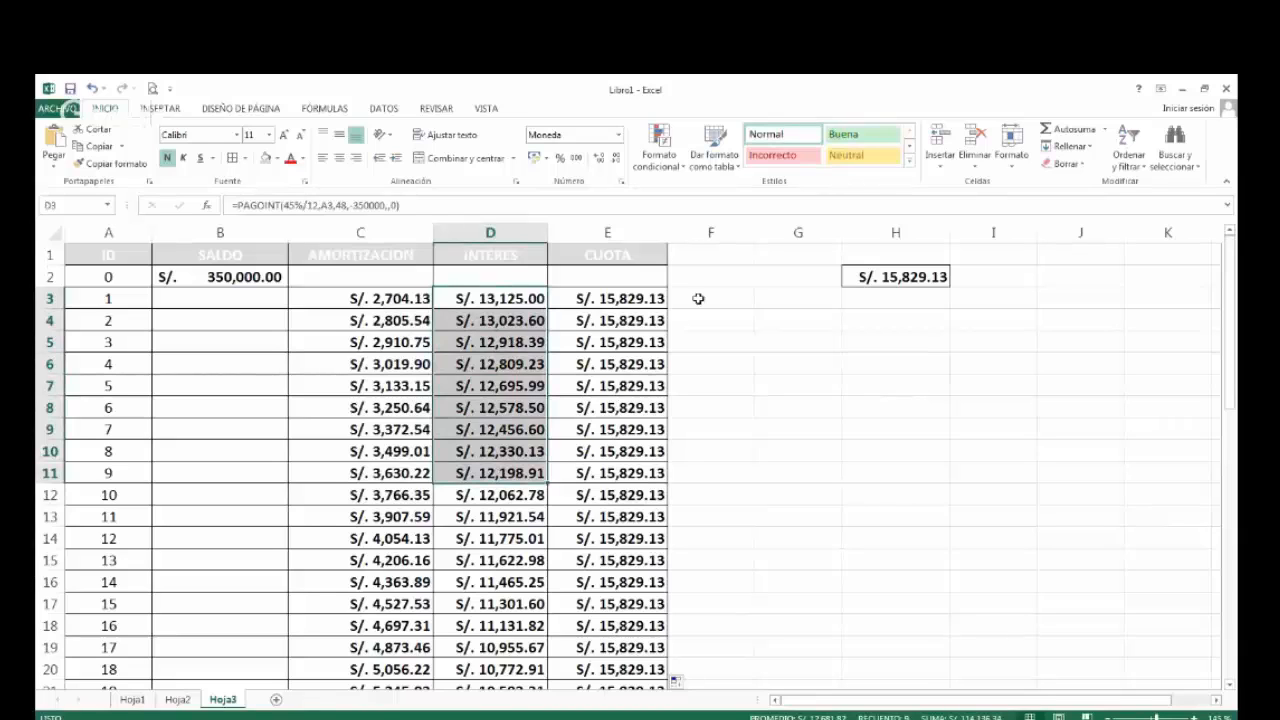
click(651, 306)
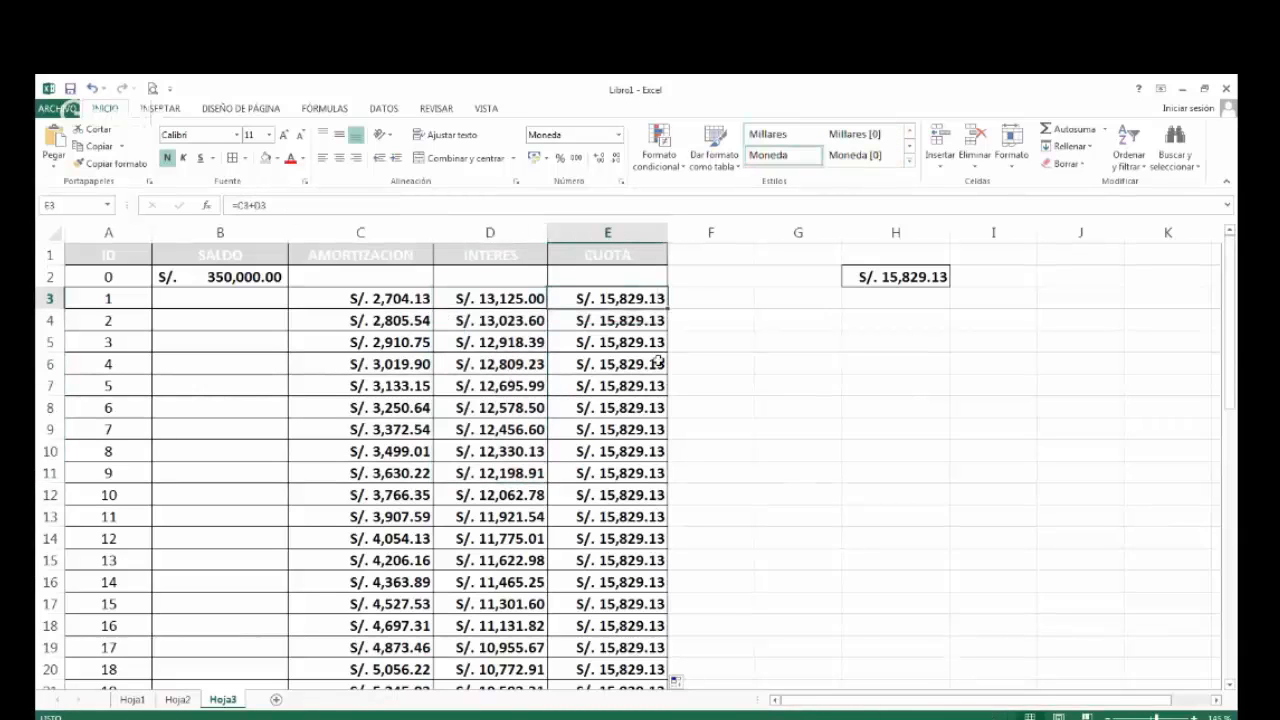
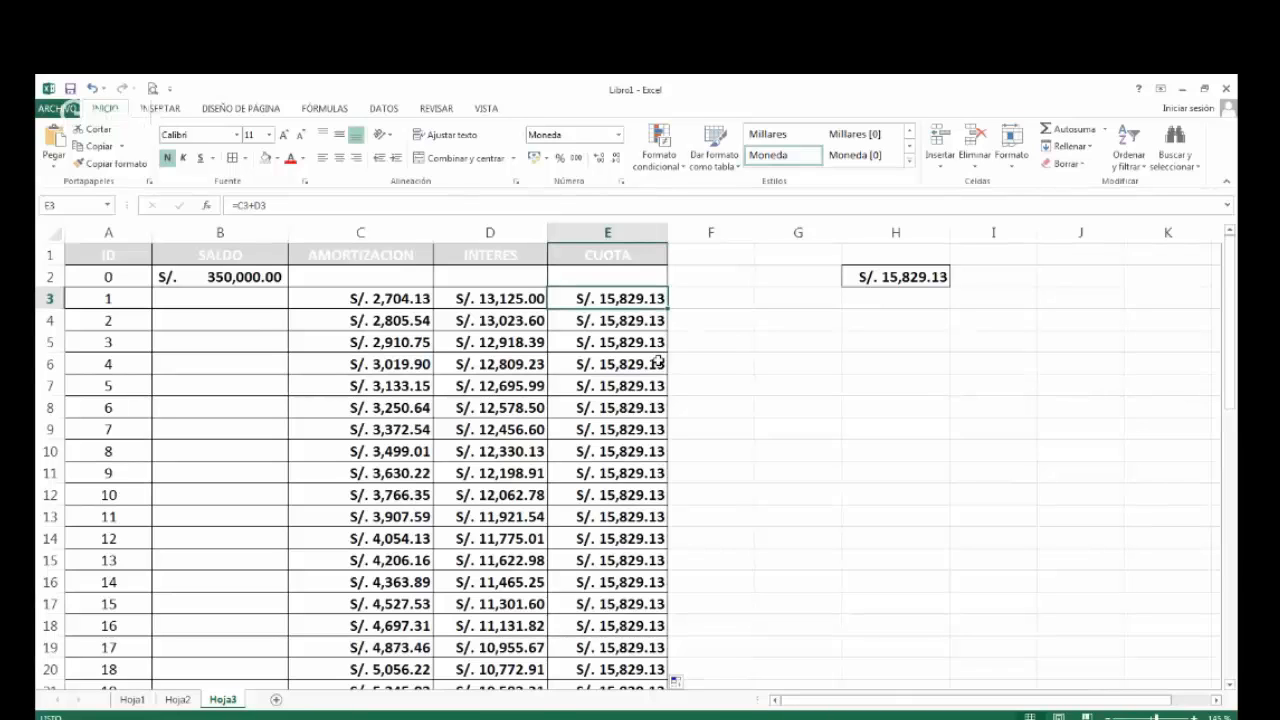
Copy the accounting format of the initial balance in B2 to cell B3 in the SALDO column.
key(Left)
key(Left)
key(Left)
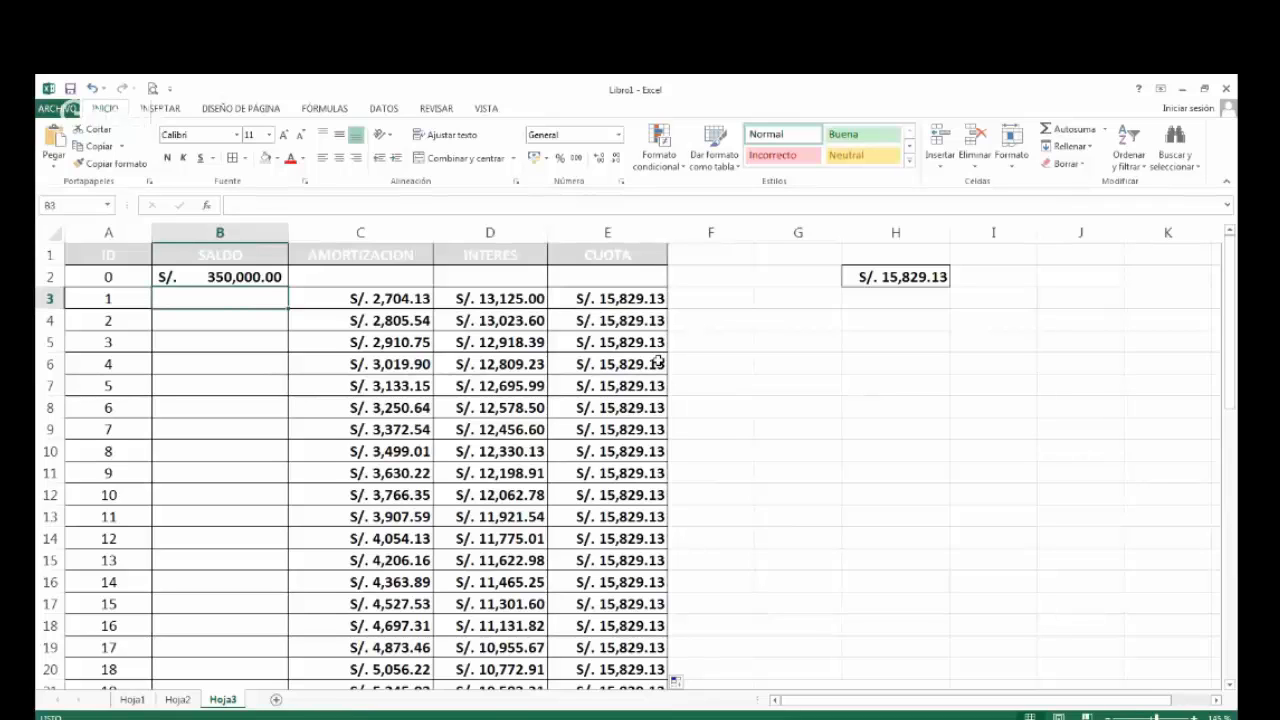
text(=)
key(Escape)
click(270, 280)
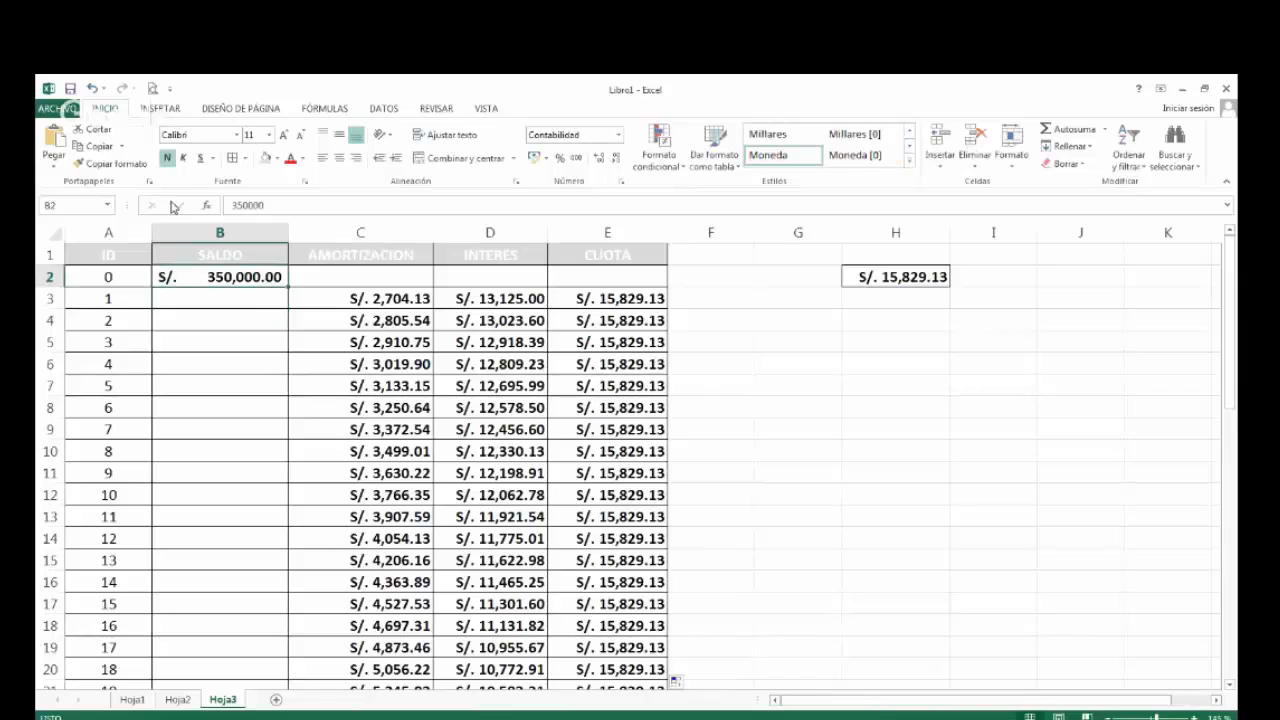
click(120, 166)
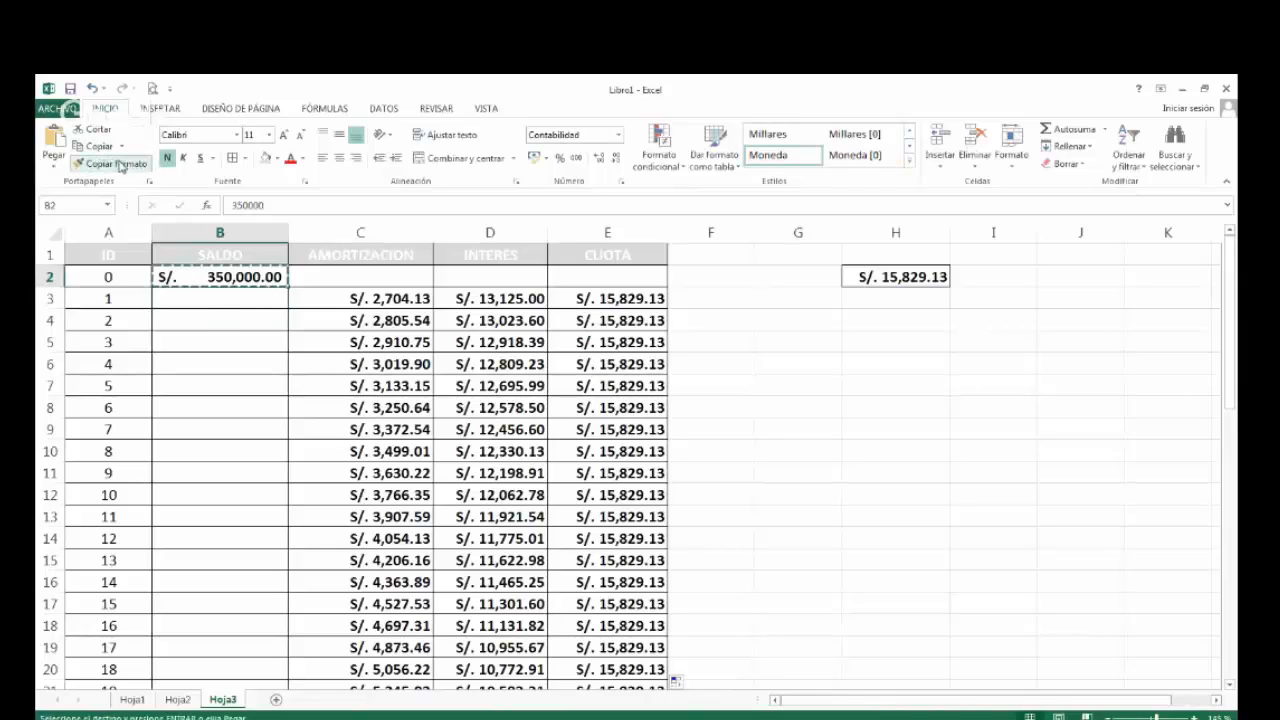
click(212, 306)
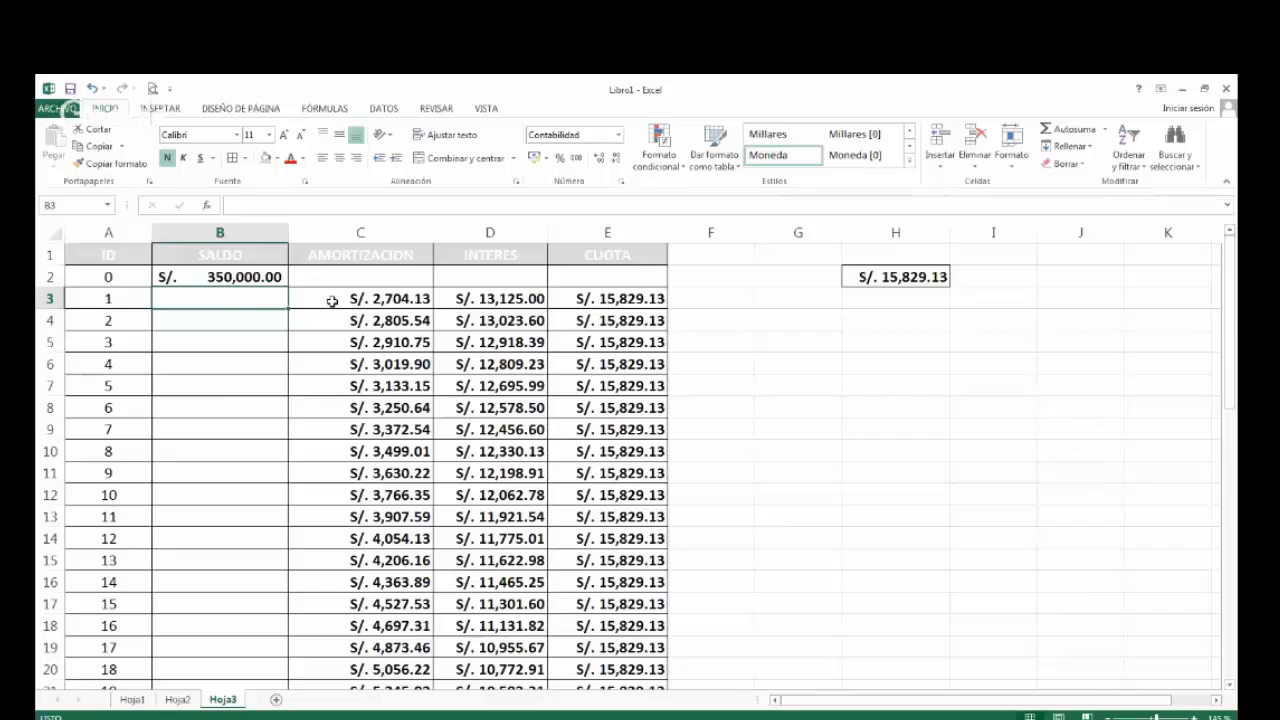
Enter the formula =B2-C3 in B3 to subtract the first amortization from the initial balance.
text(=)
key(Up)
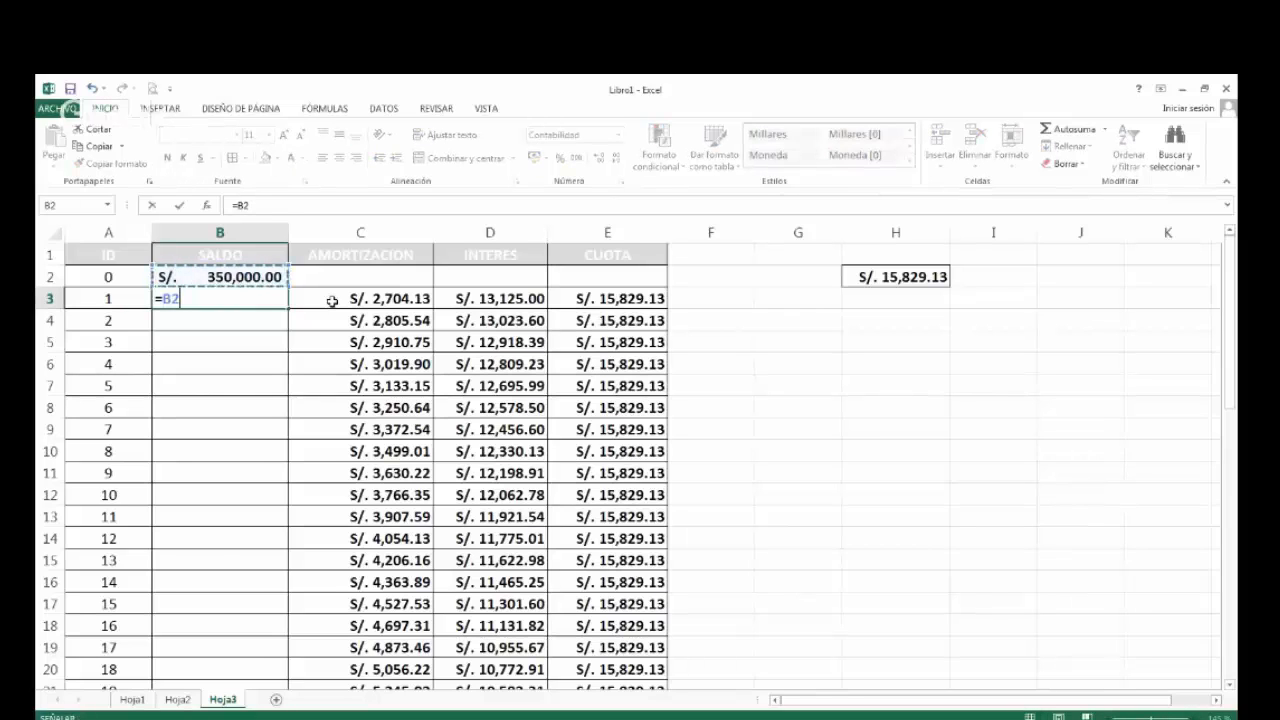
text(-)
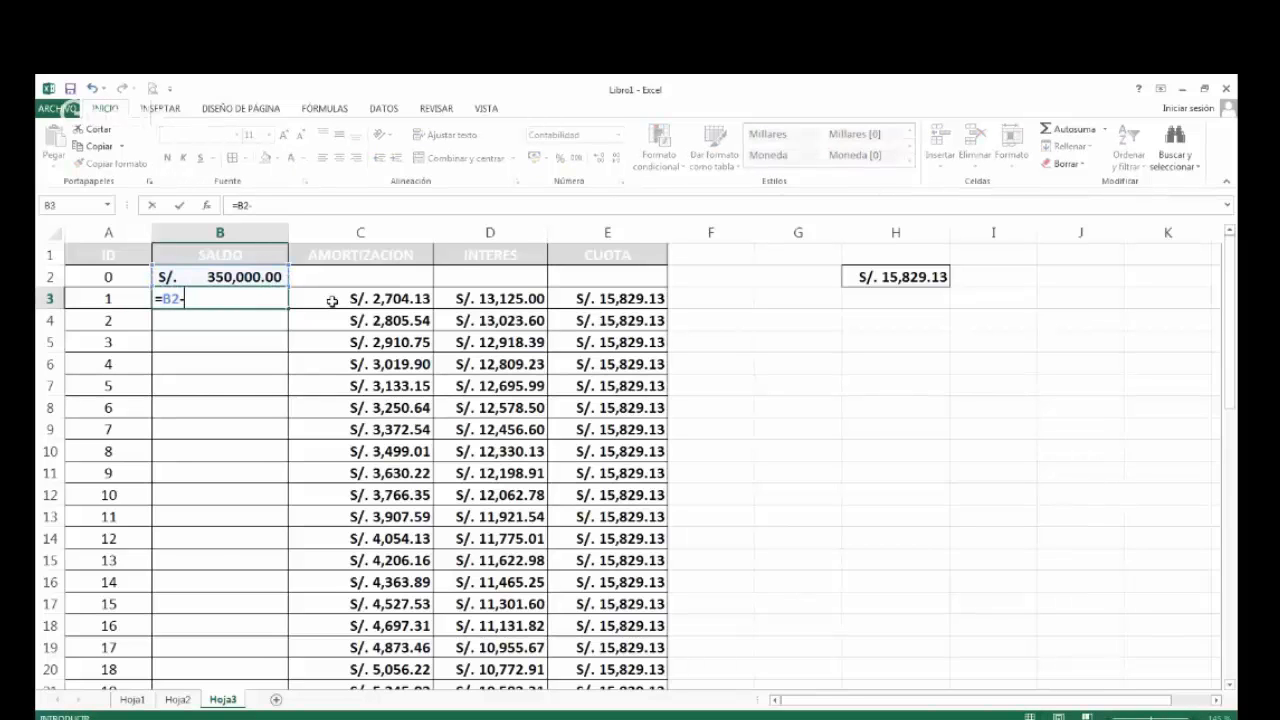
click(332, 301)
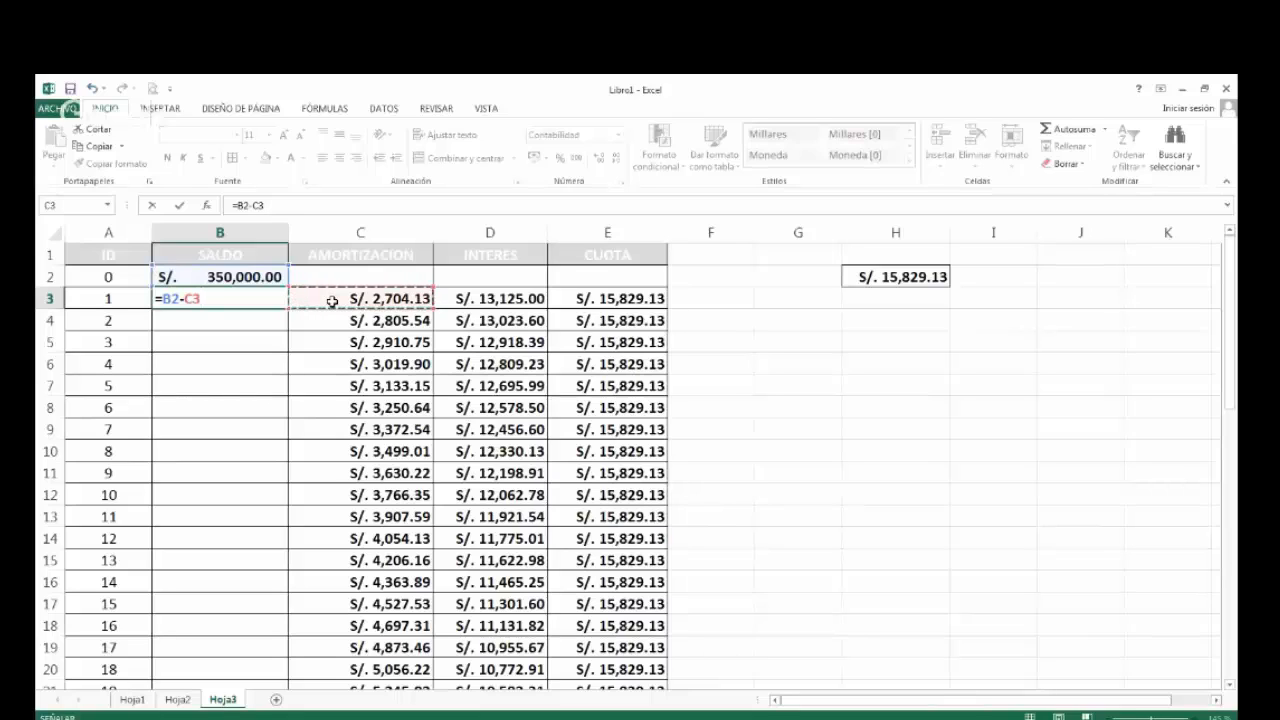
key(Return)
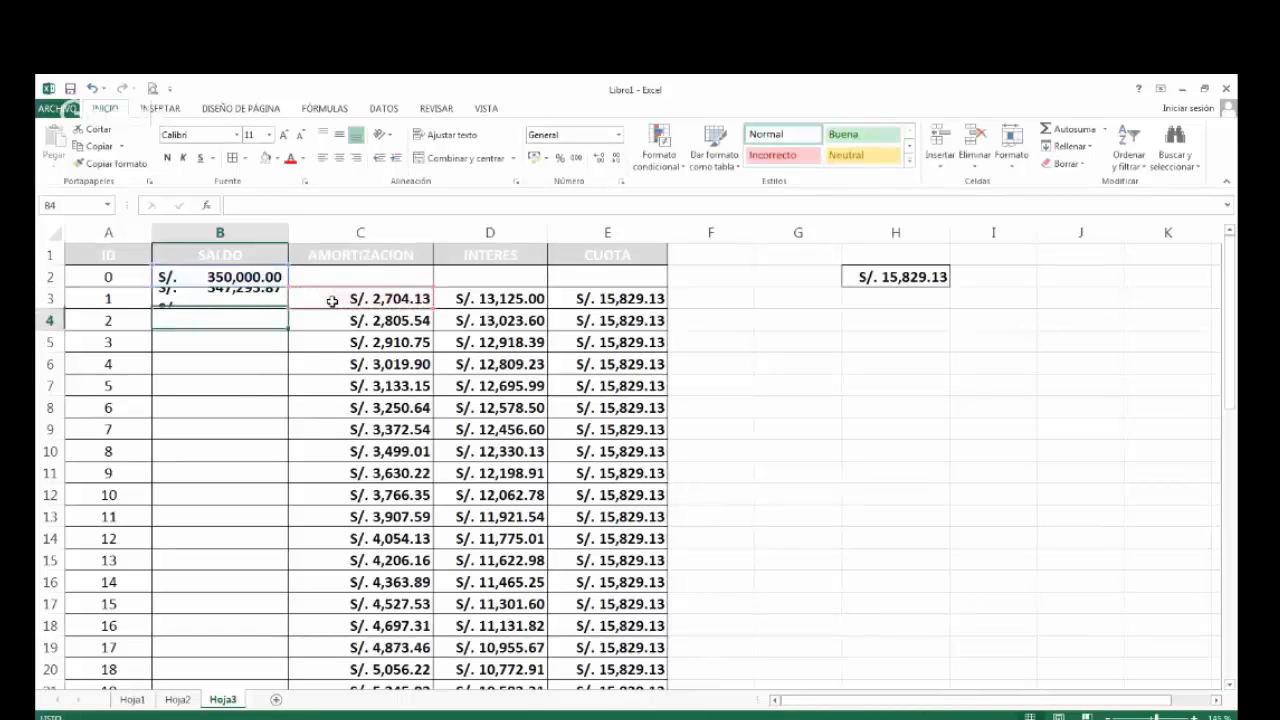
key(Up)
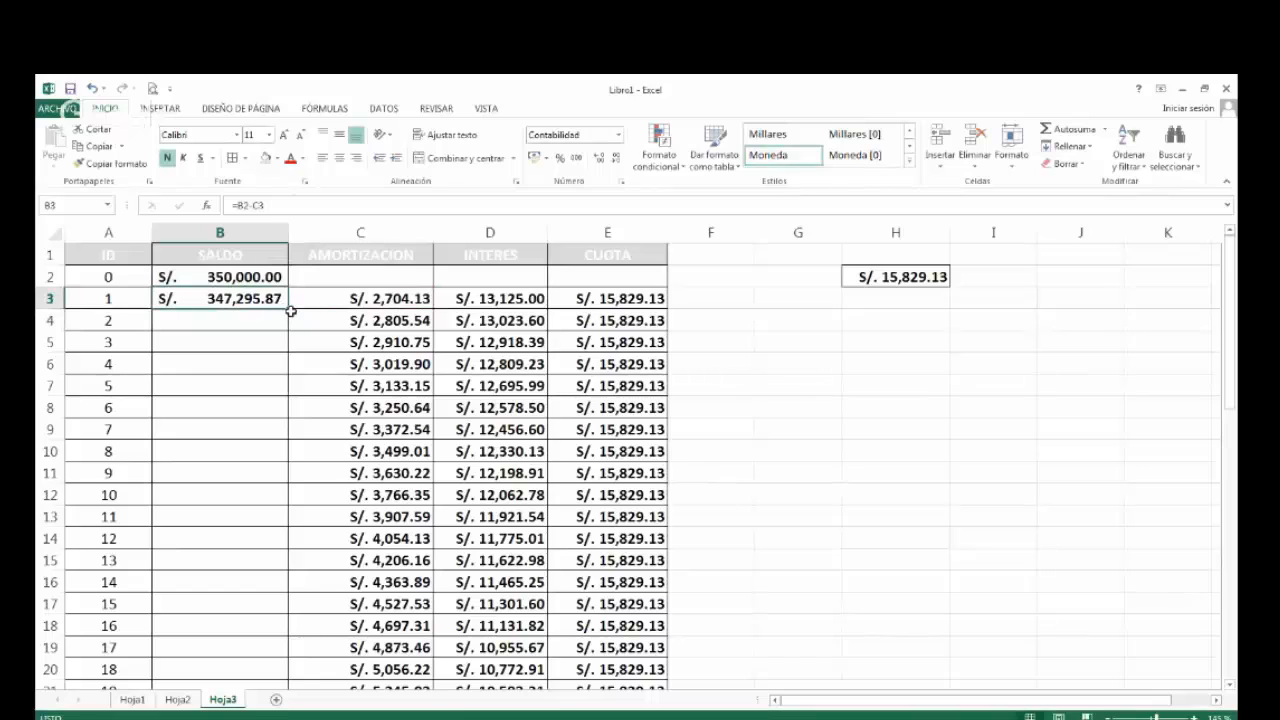
Fill the SALDO formula from B3 down to B50 and review the column through period 48.
drag(288, 315, 289, 308)
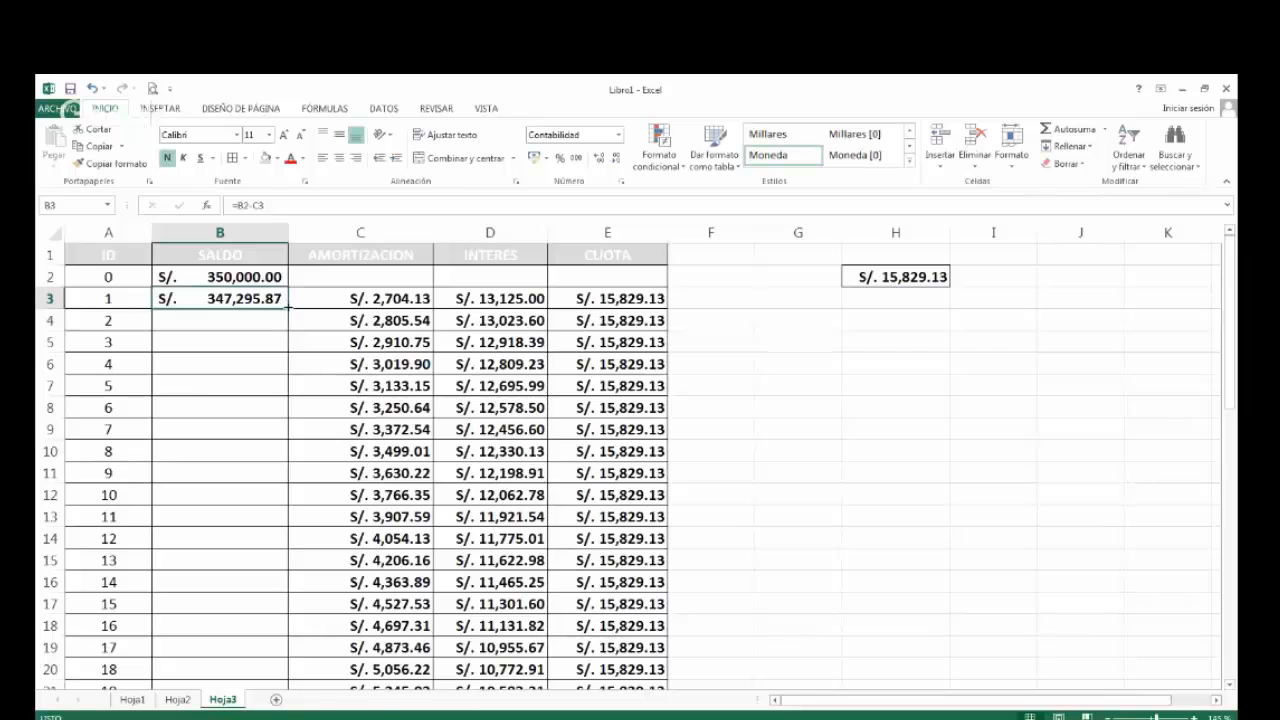
double_click(288, 309)
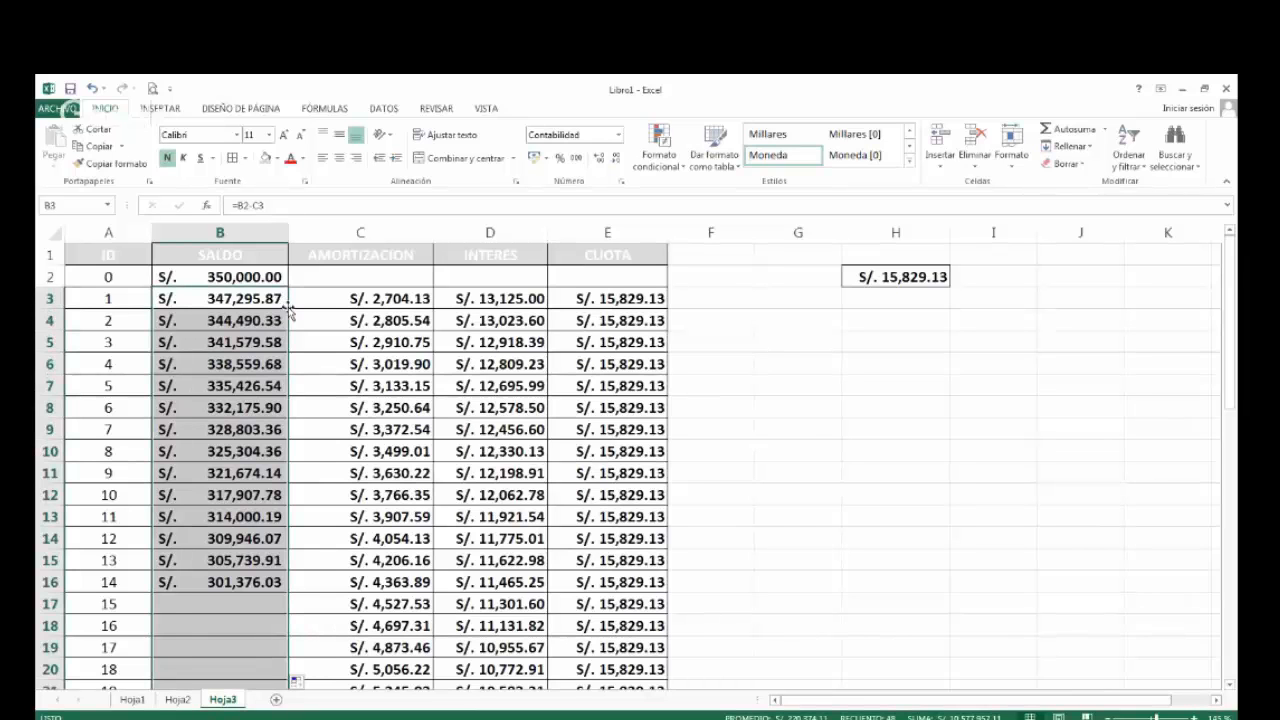
scroll(246, 503, down, 2)
scroll(246, 503, down, 4)
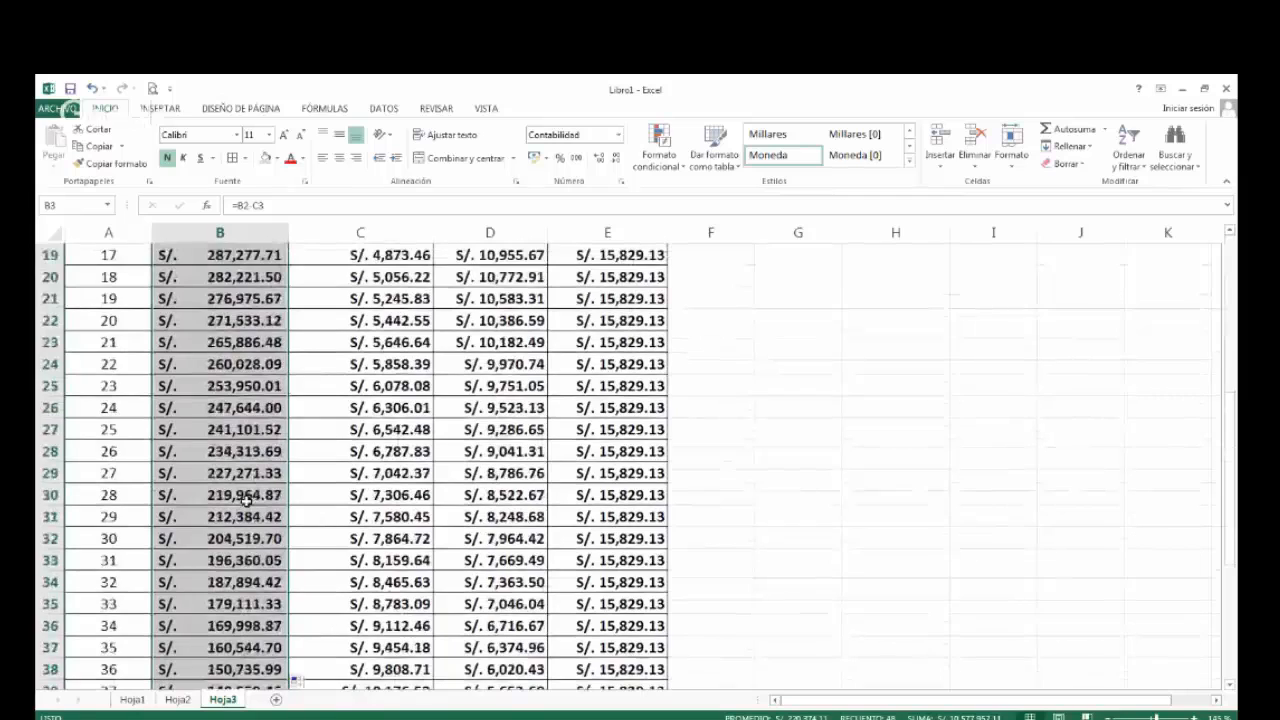
scroll(246, 500, down, 6)
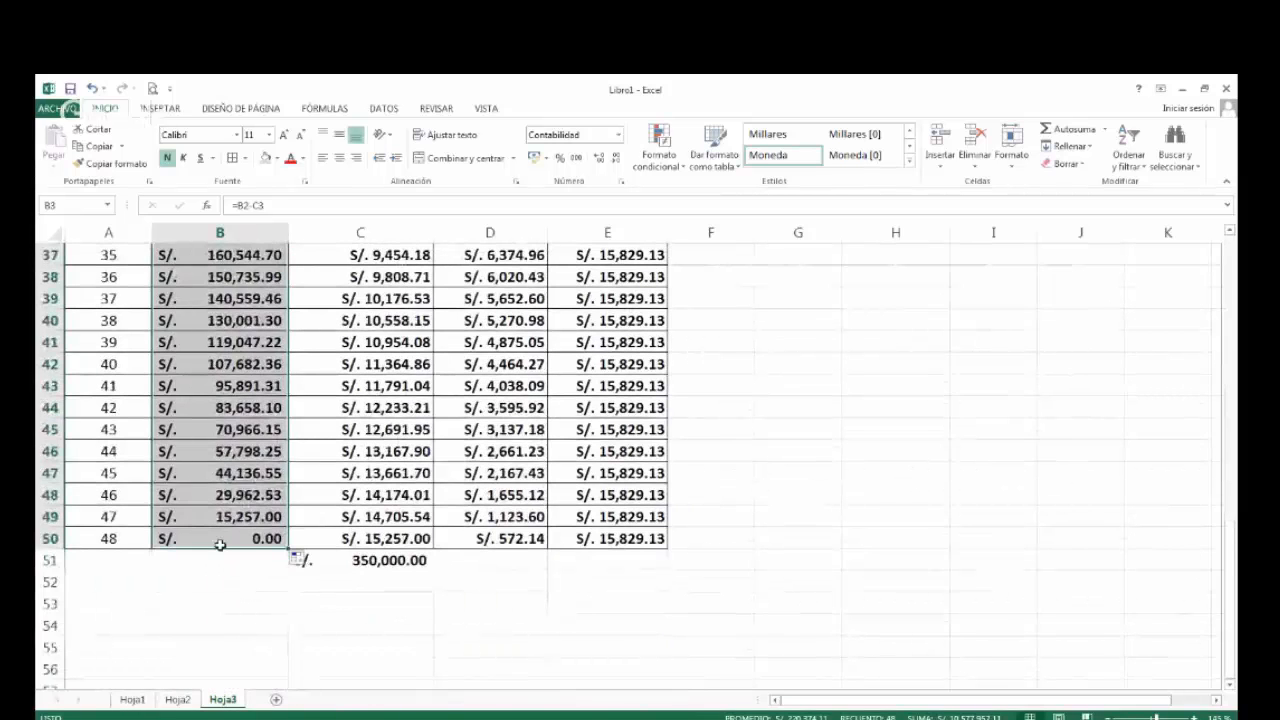
Examine the row of period 48 and the balance formula in B50, and return to the start of the table.
click(220, 541)
click(50, 538)
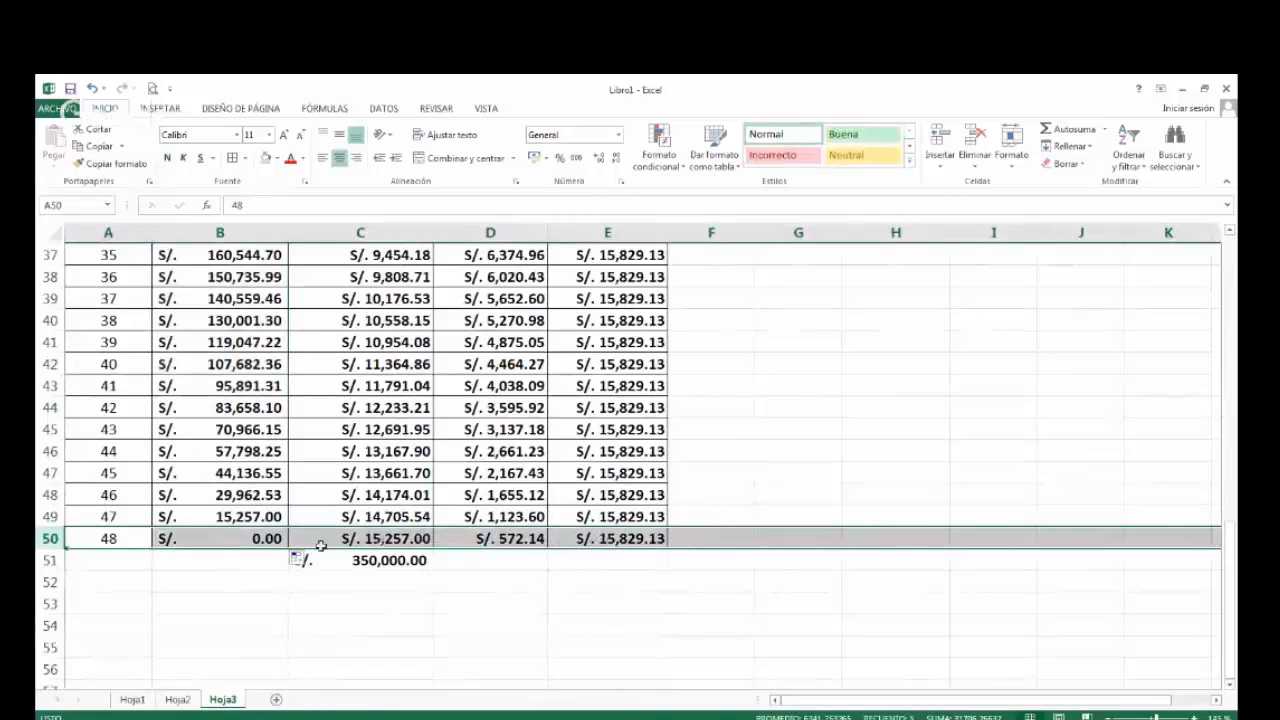
click(255, 538)
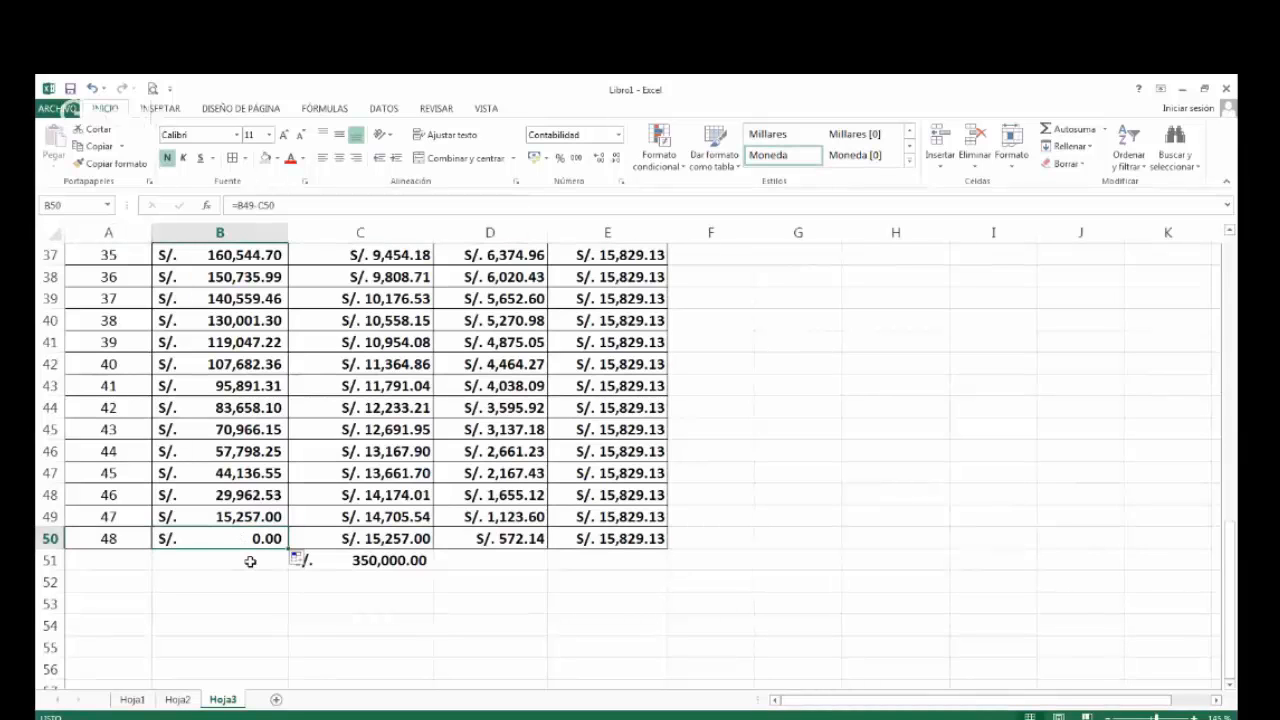
scroll(250, 562, up, 1)
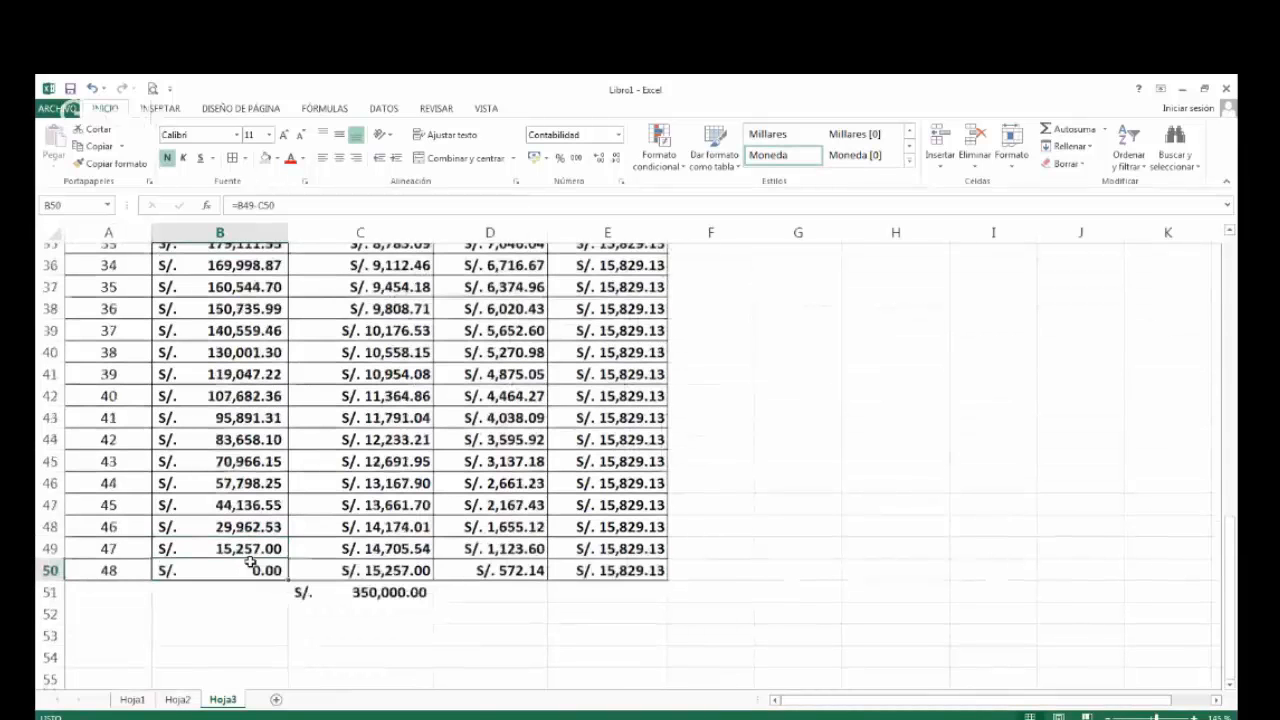
scroll(250, 562, up, 5)
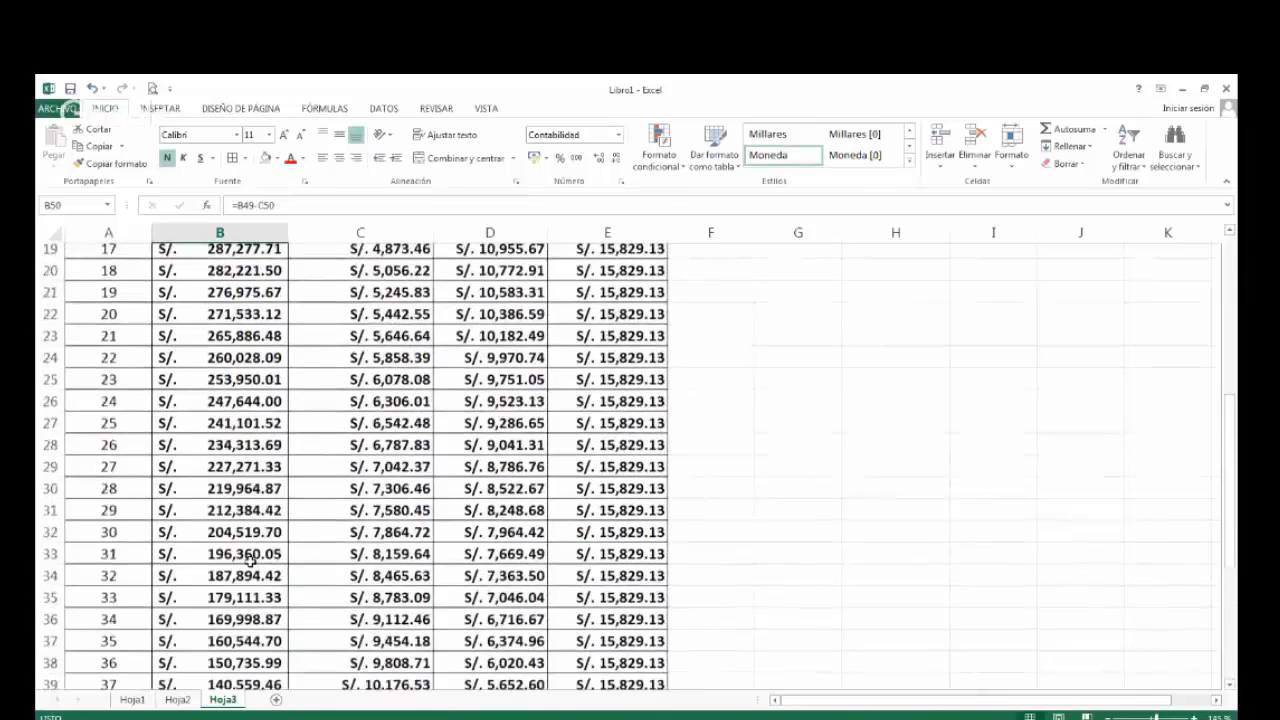
scroll(250, 562, up, 6)
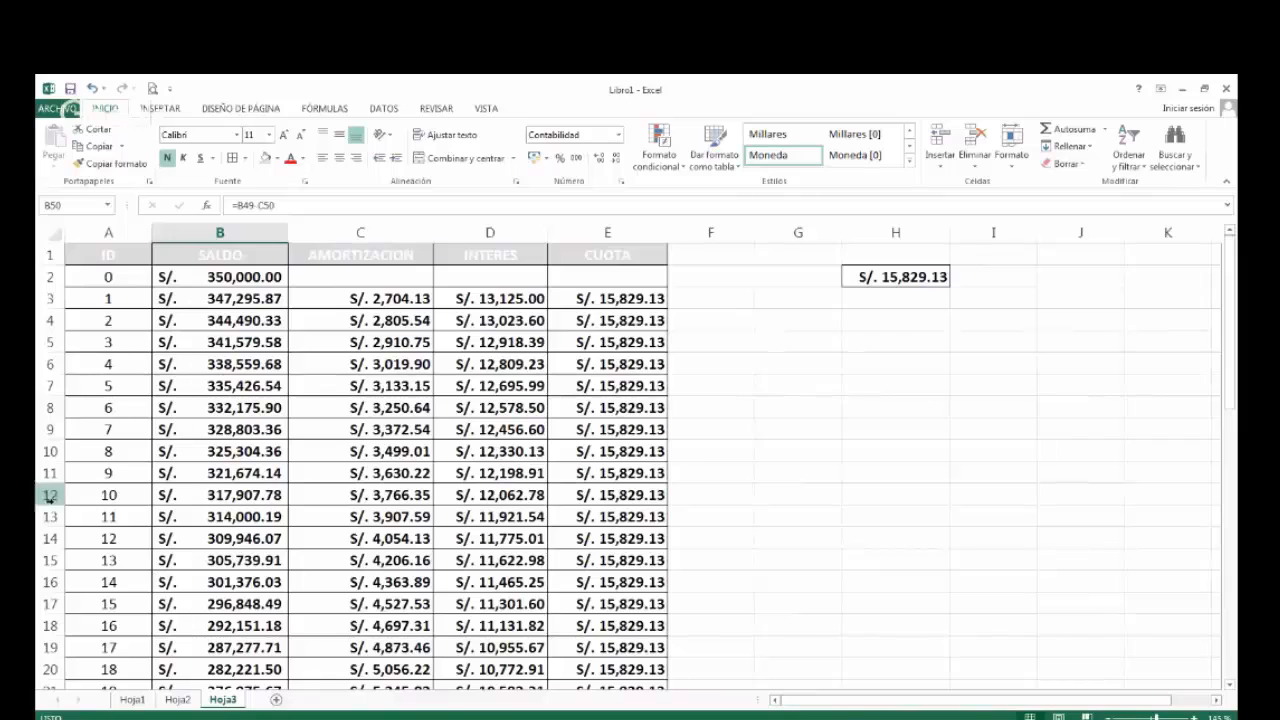
Color the CUOTA value of period 10 in E12 red after checking that period's balance.
click(238, 494)
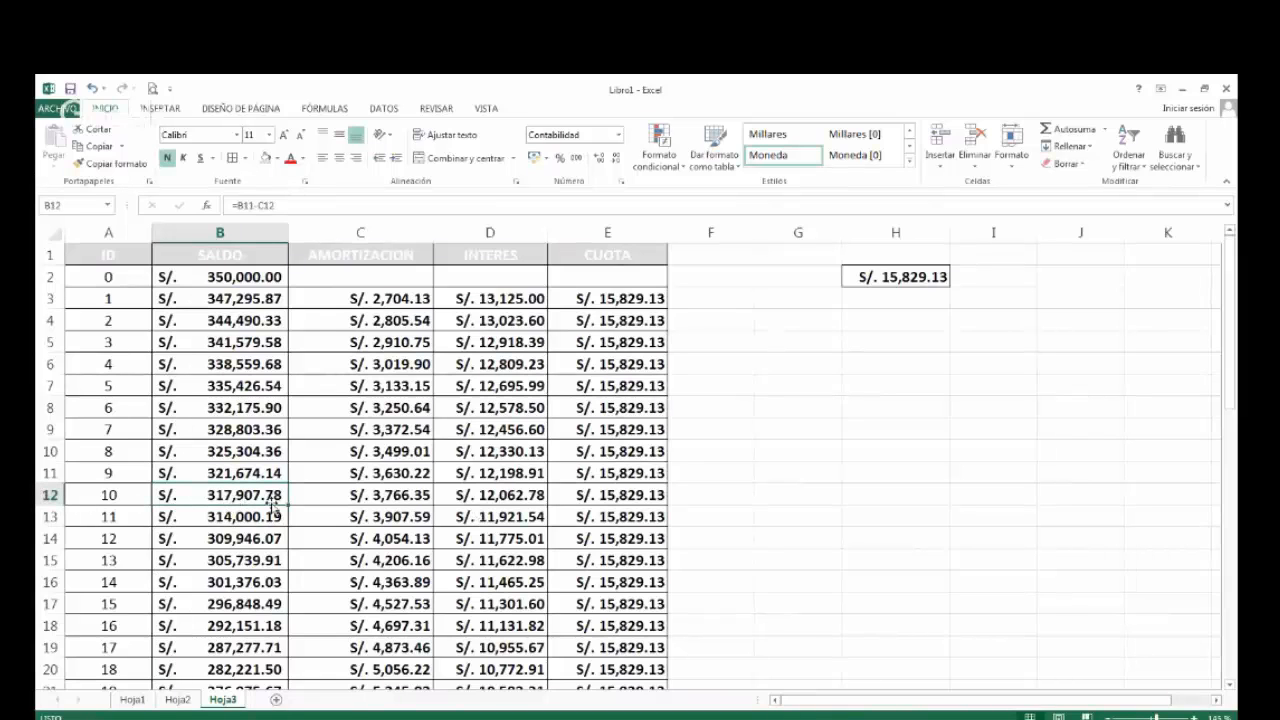
click(603, 503)
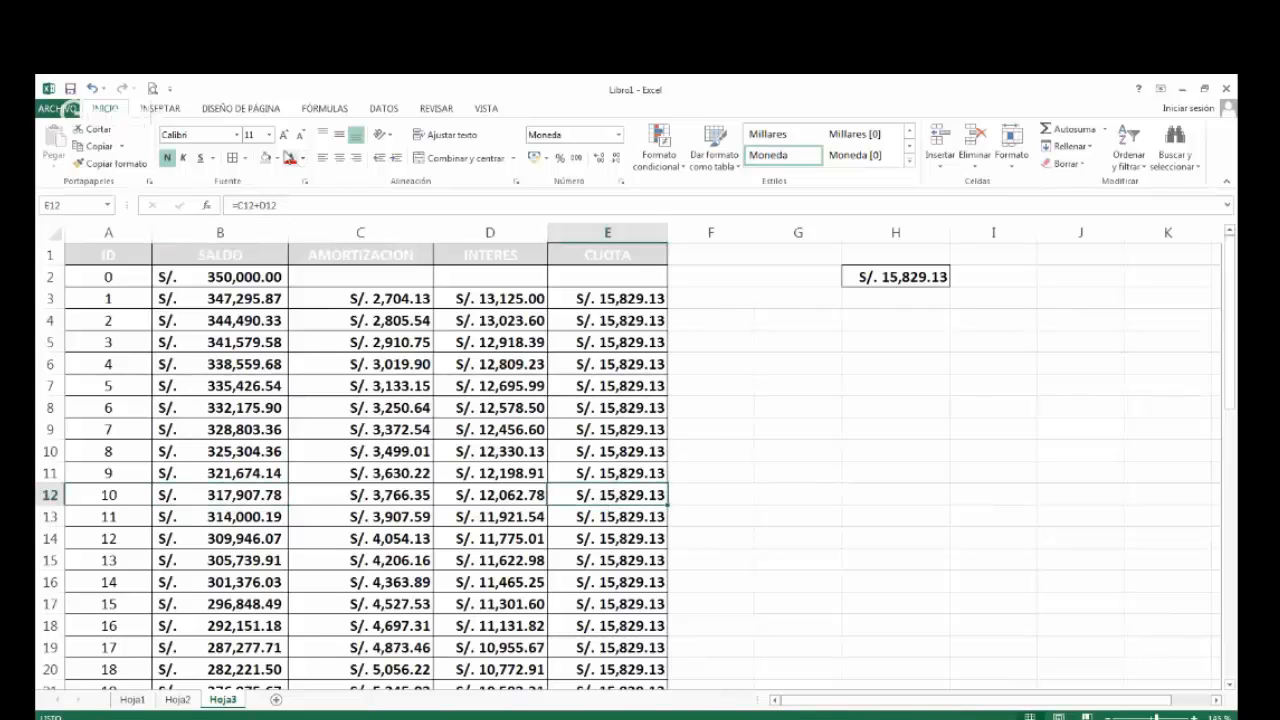
click(290, 158)
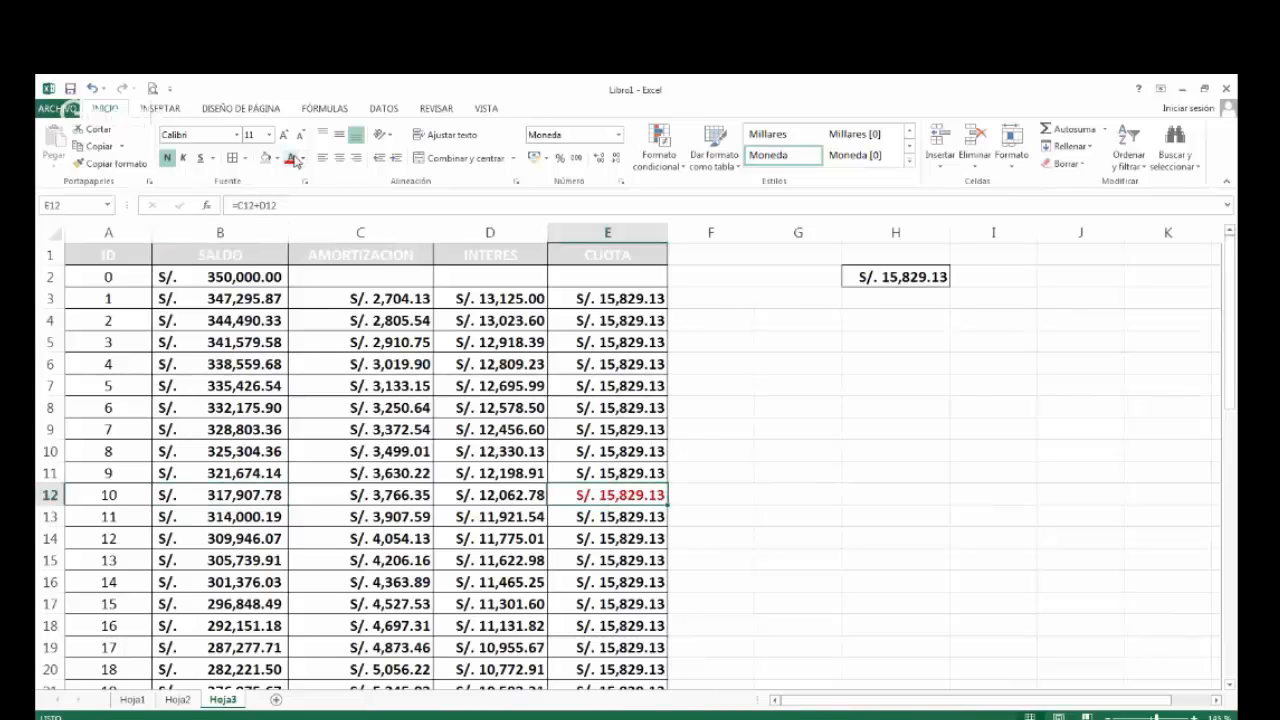
click(224, 517)
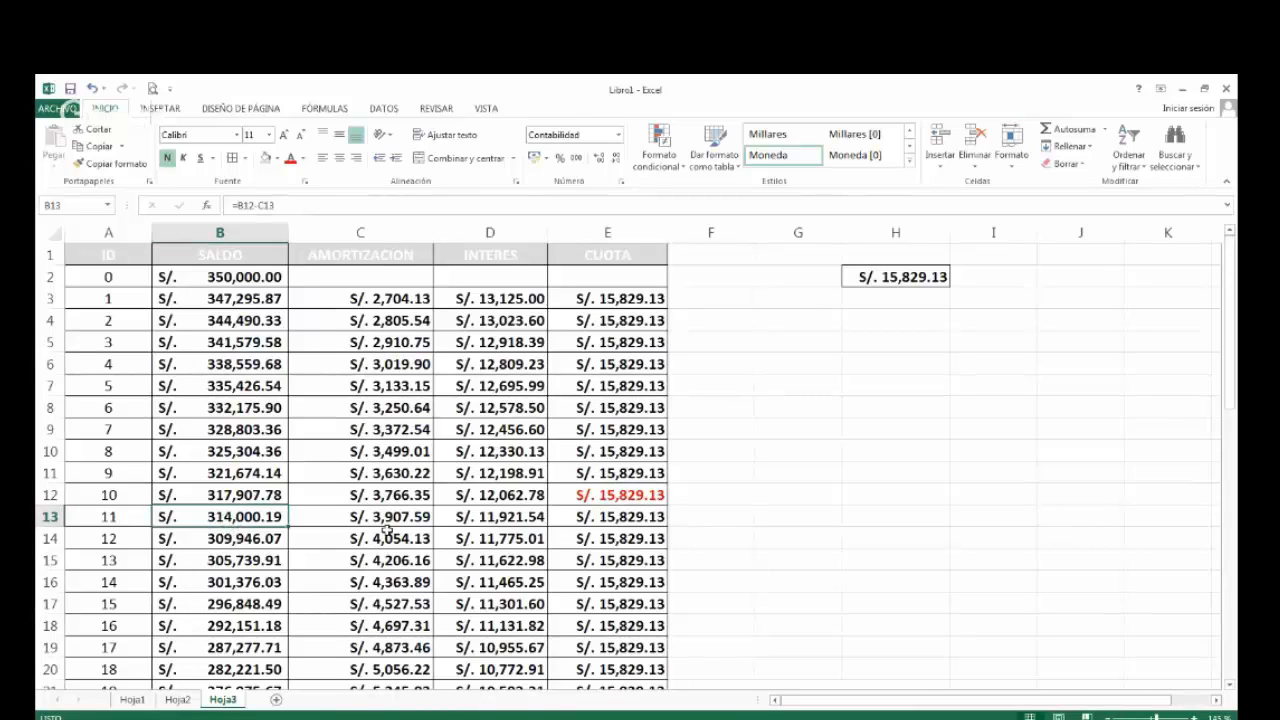
Compare the CUOTA and INTERES values of periods 1 to 10 with the SALDO values of periods 10 and 11.
click(642, 302)
drag(642, 302, 624, 490)
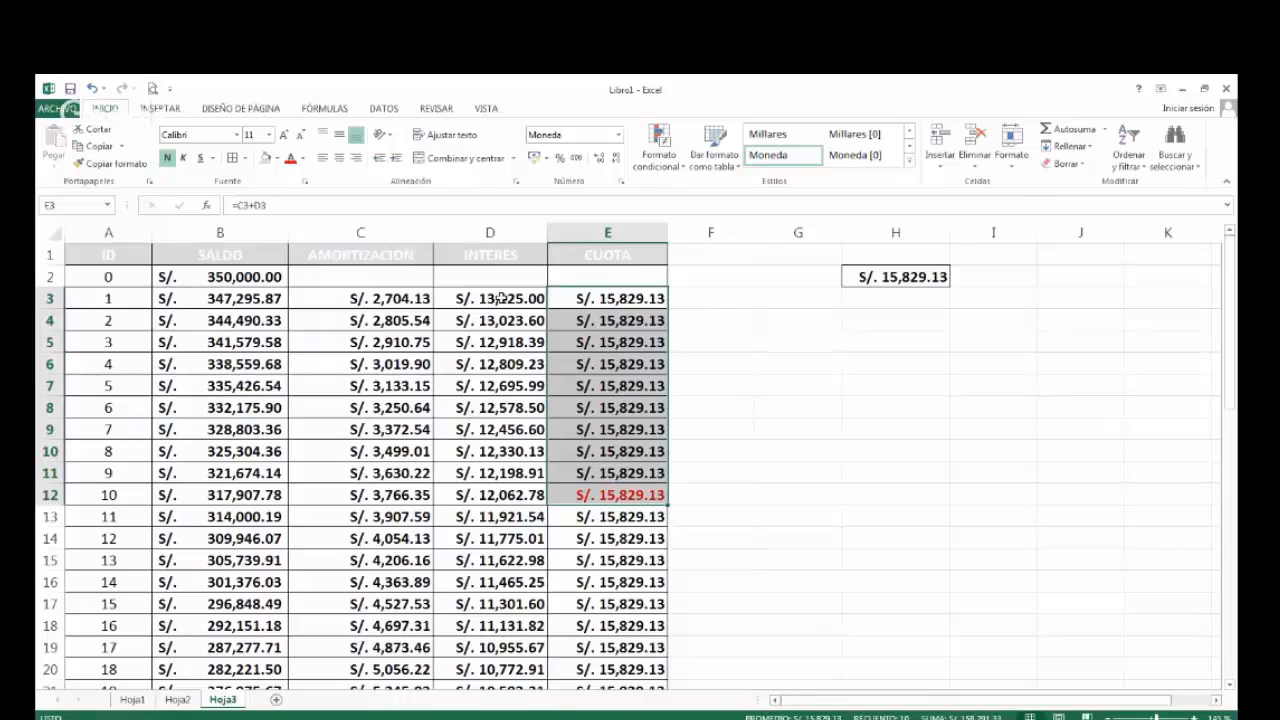
drag(500, 298, 505, 495)
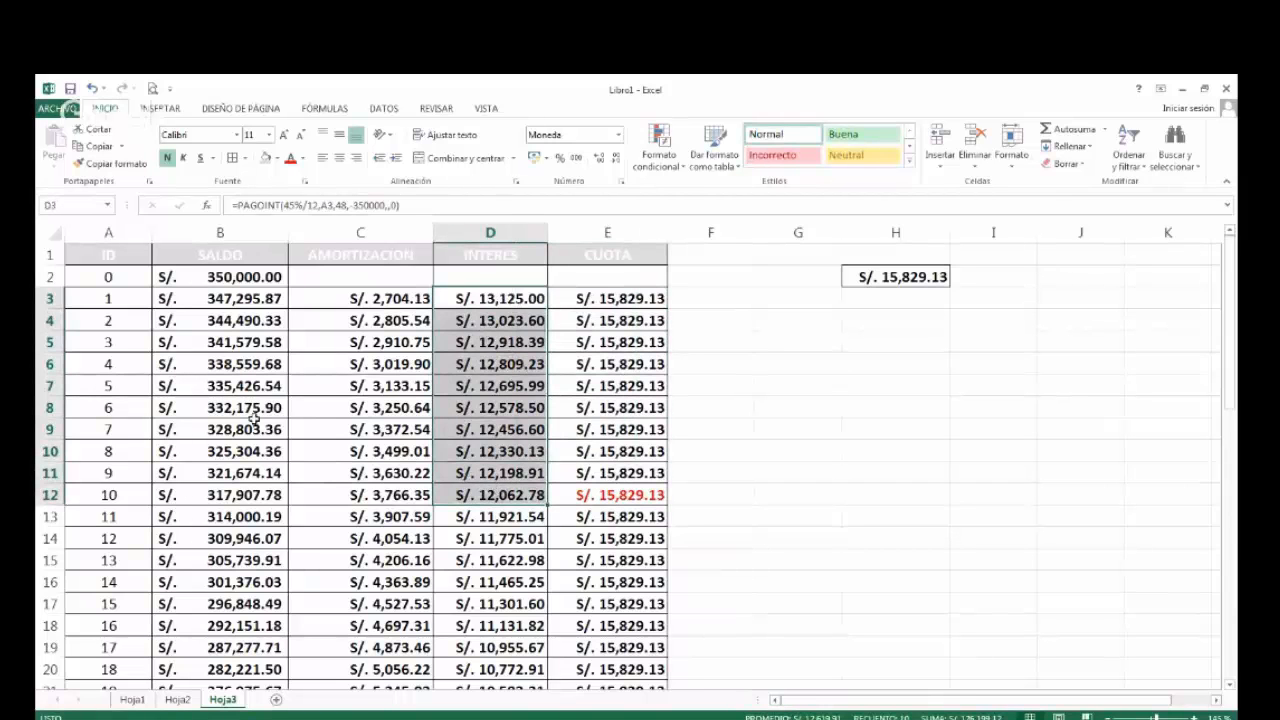
click(231, 496)
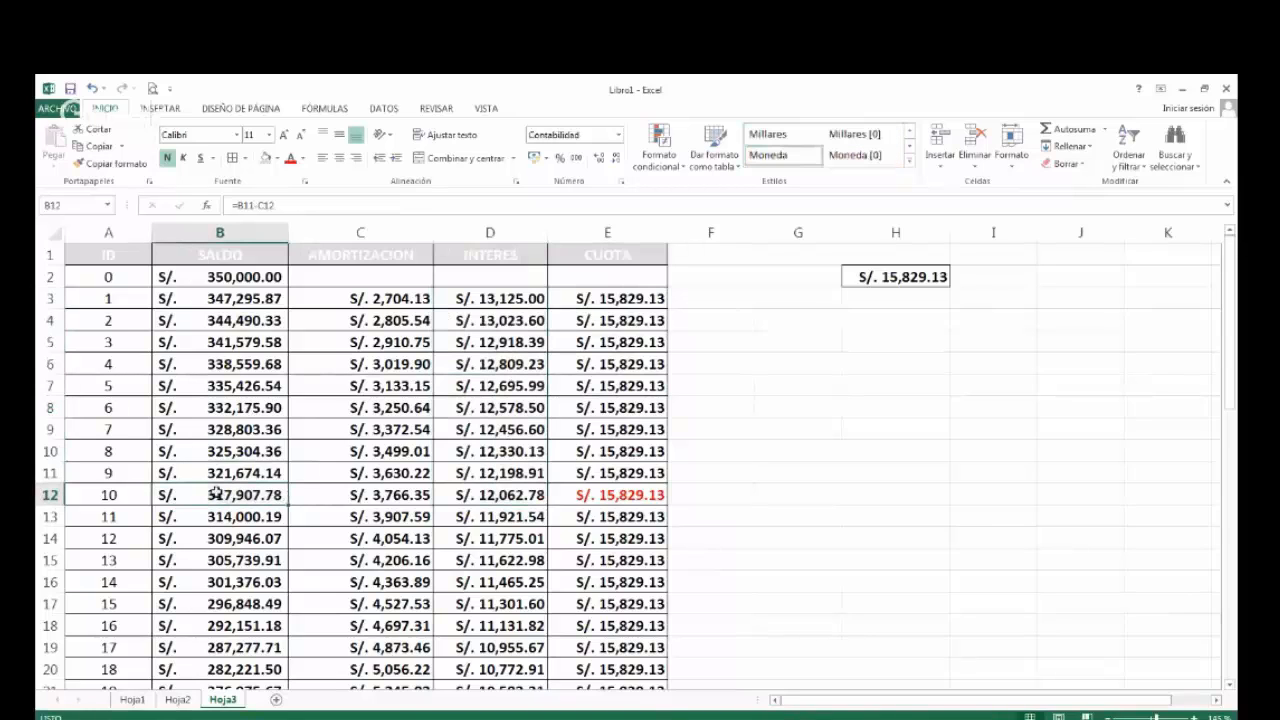
click(233, 517)
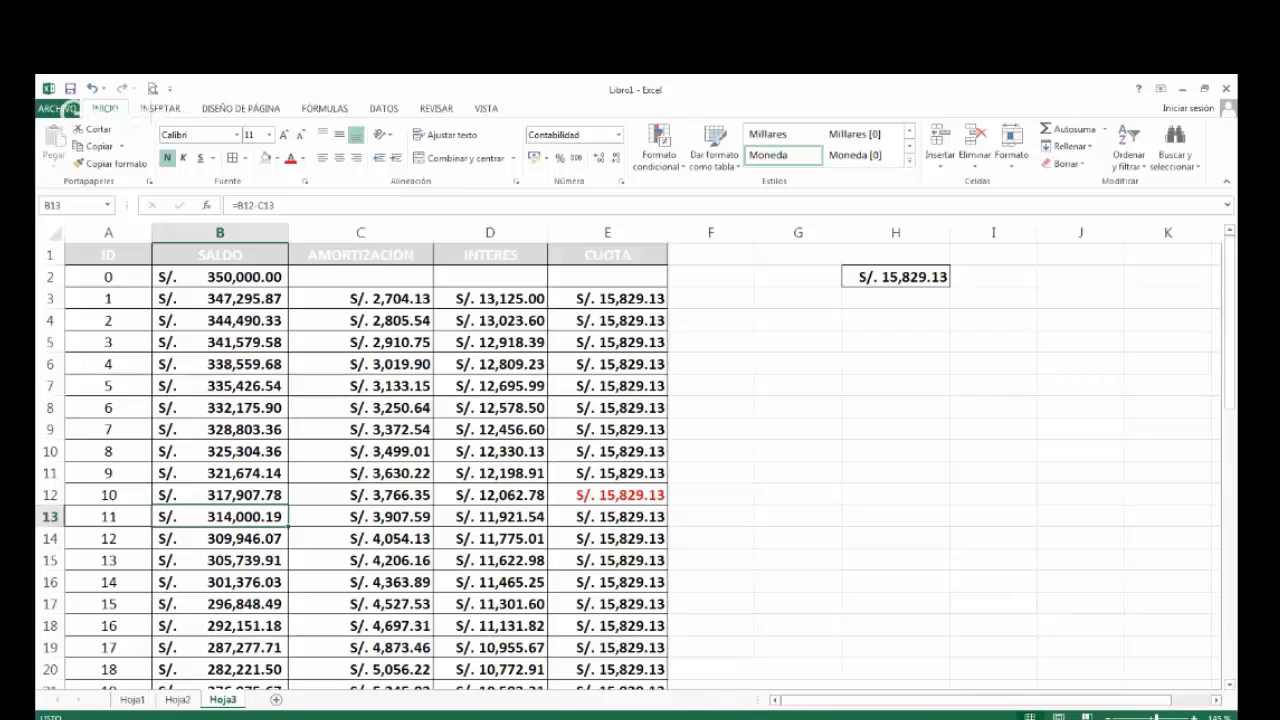
Make the FACTORES FINANCIEROS heading in A3 of Hoja1 bold.
click(133, 700)
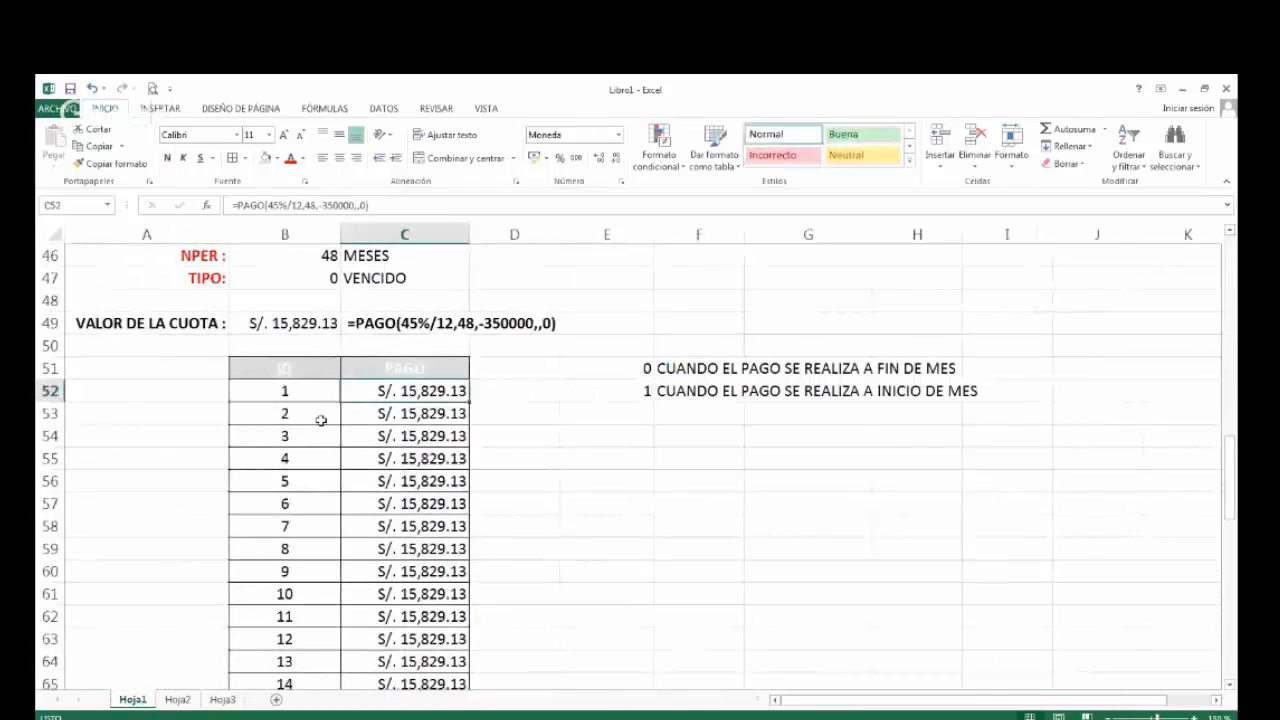
scroll(301, 521, up, 11)
scroll(301, 521, up, 4)
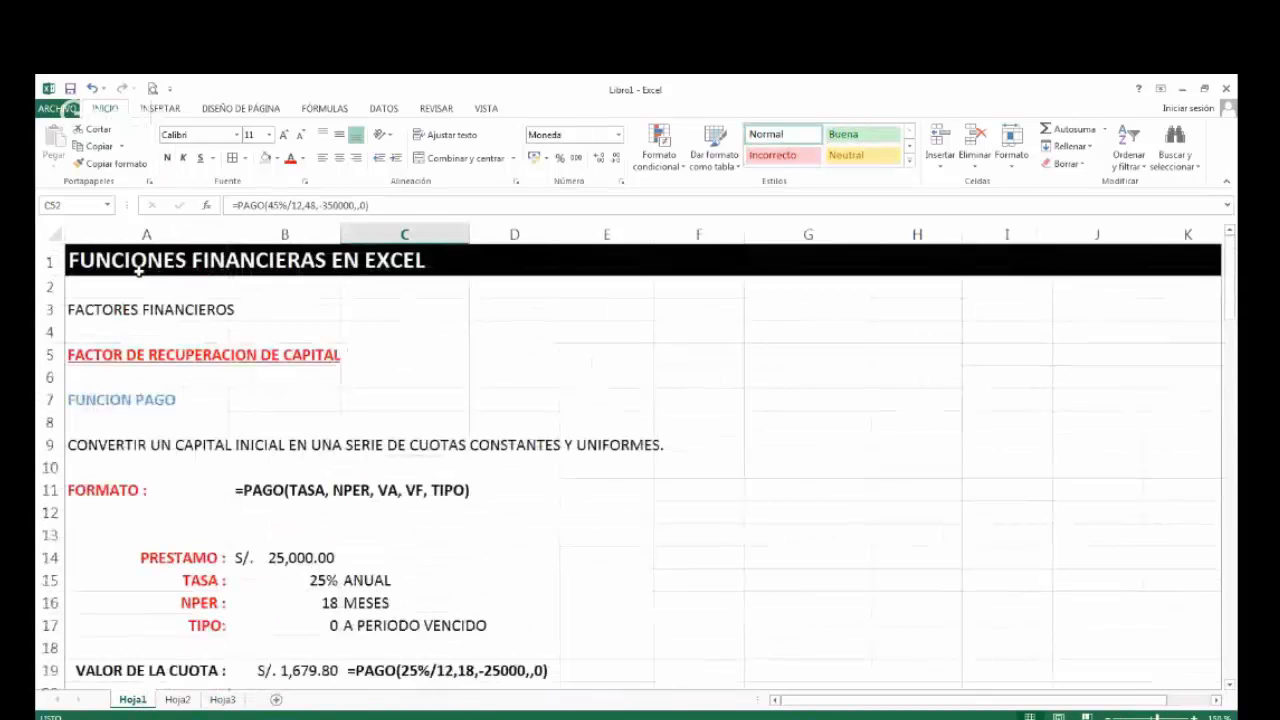
click(131, 309)
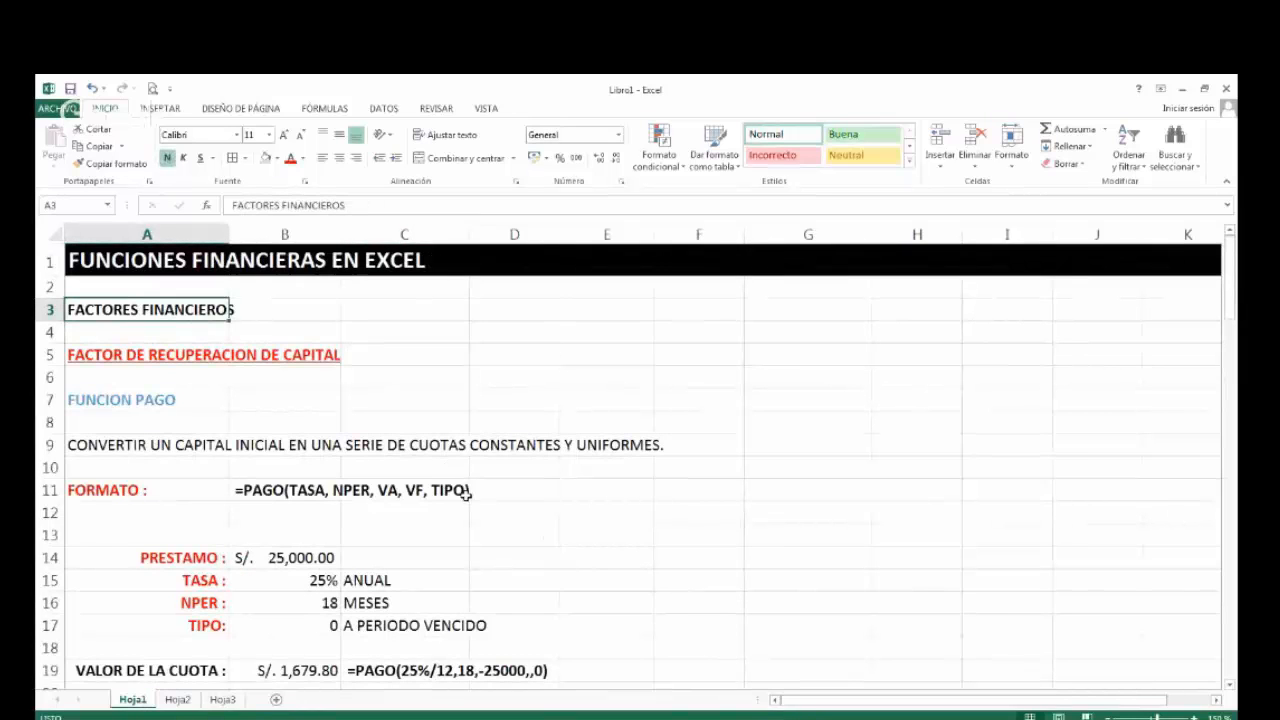
click(378, 326)
click(414, 357)
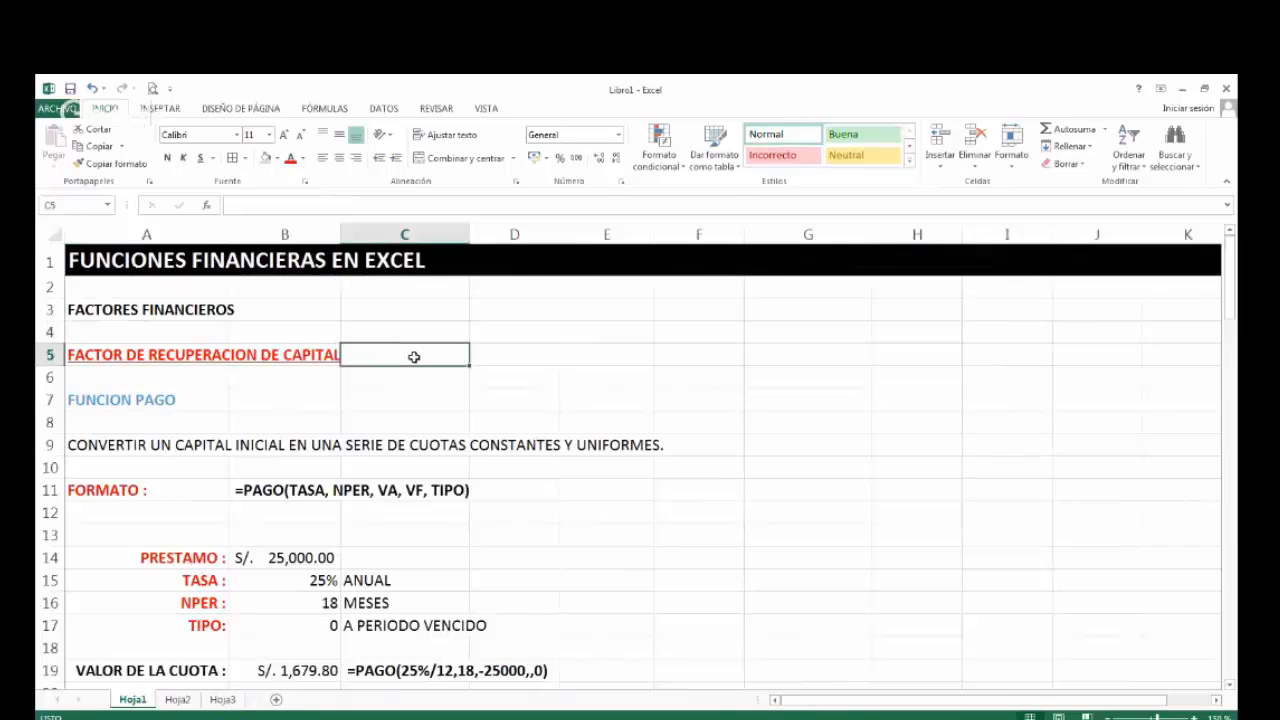
click(475, 350)
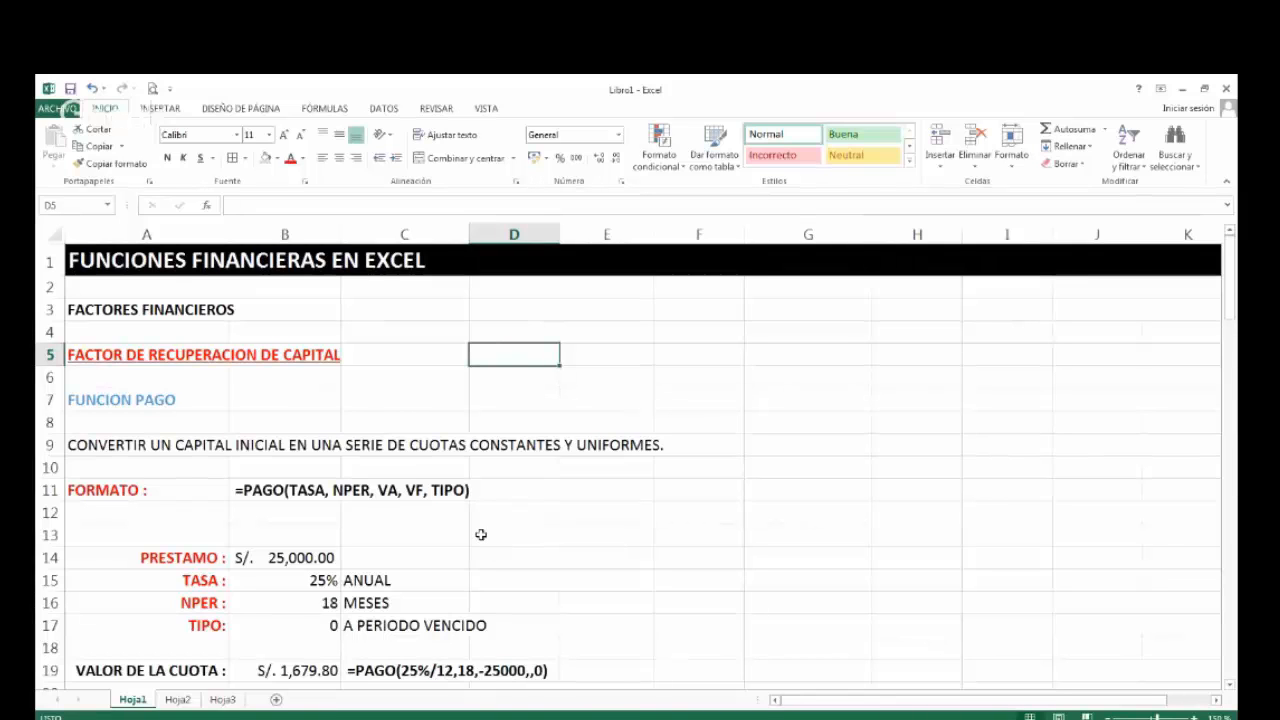
Review the 25,000 and 350,000 PAGO loan examples on Hoja1.
scroll(481, 535, down, 6)
scroll(383, 514, down, 6)
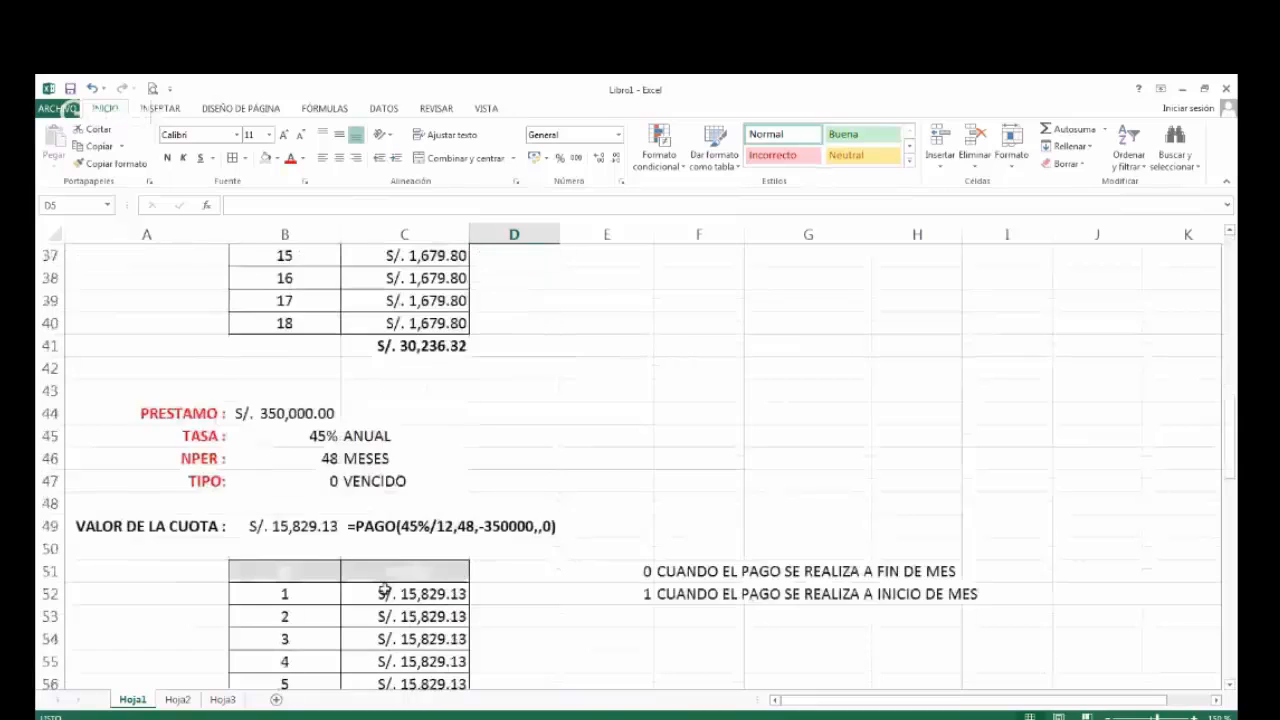
scroll(394, 506, up, 6)
scroll(391, 504, up, 5)
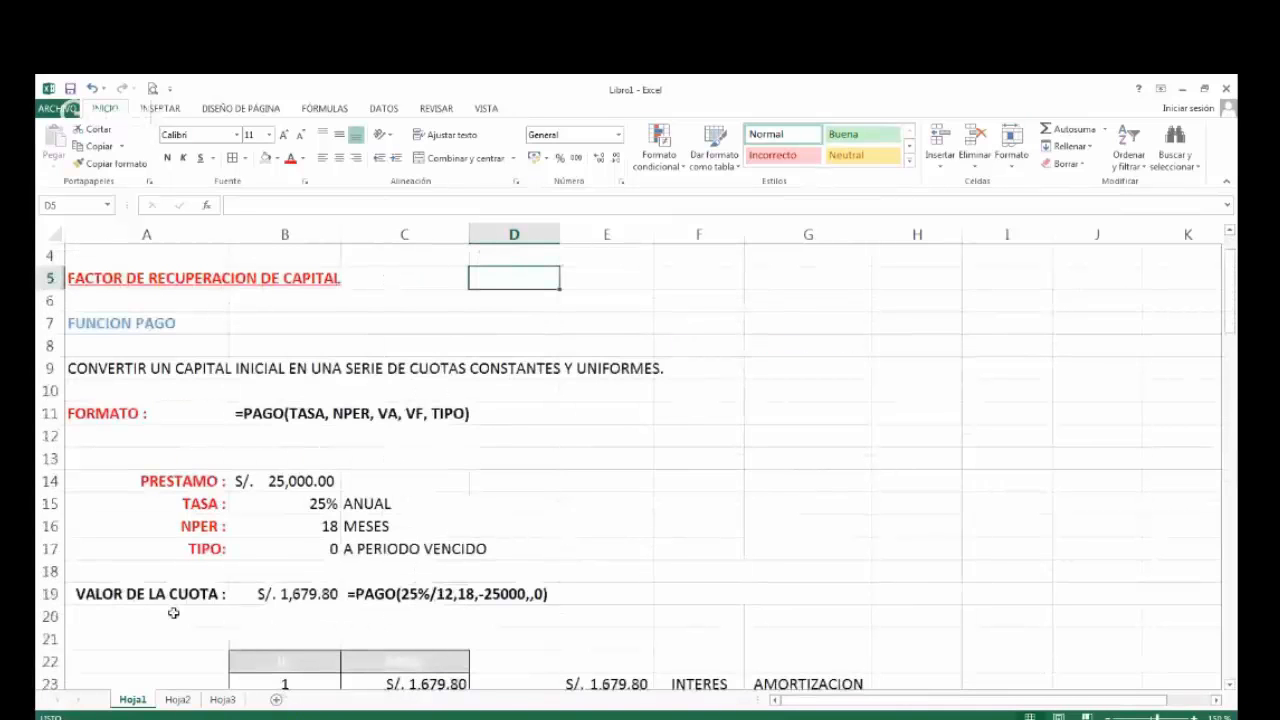